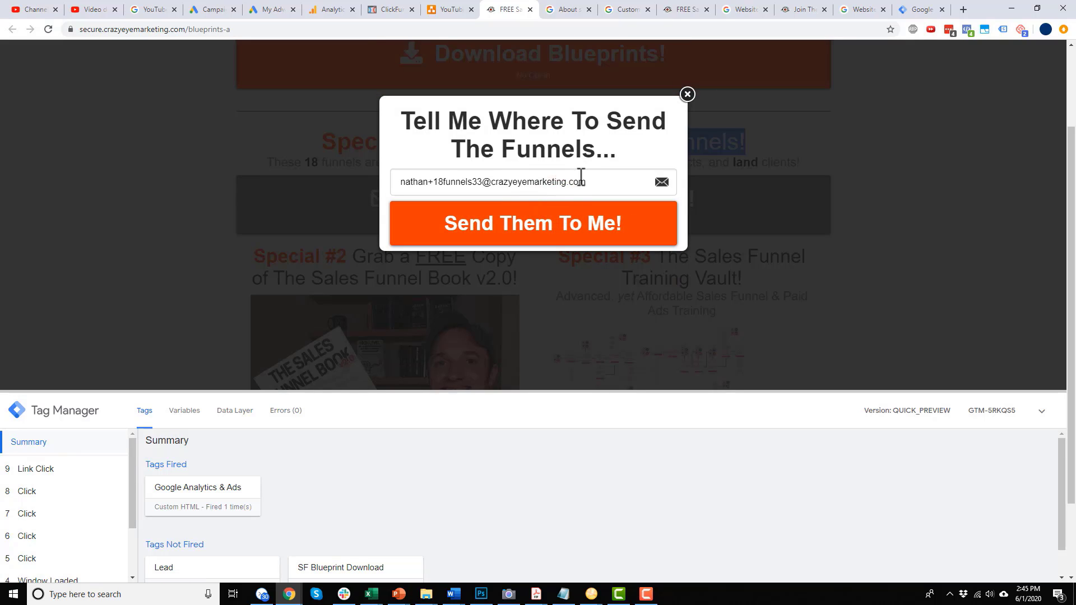
Close the opt-in form and compare the plan diagram's 18 Free Funnels stage with the special offers on the blueprints page
{"action": "left_click", "coordinate": [688, 94]}
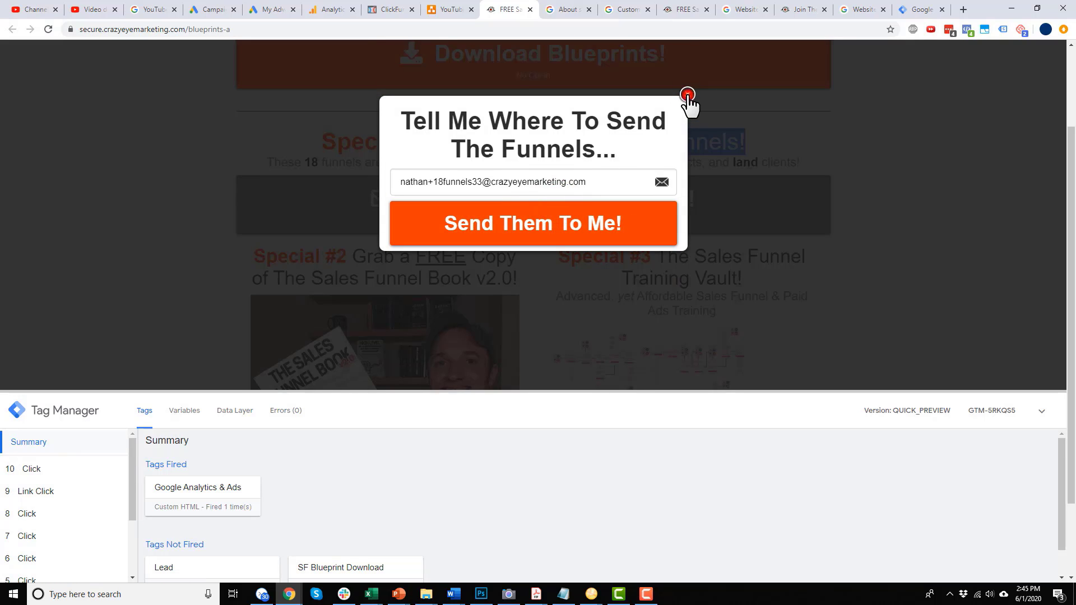
{"action": "left_click", "coordinate": [446, 10]}
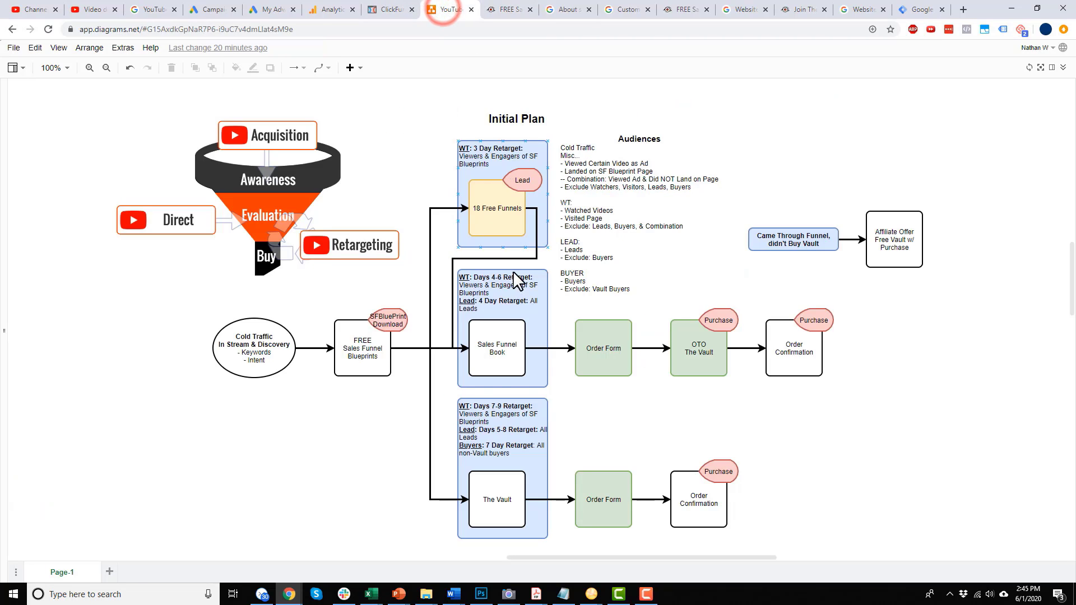
{"action": "left_click", "coordinate": [509, 217]}
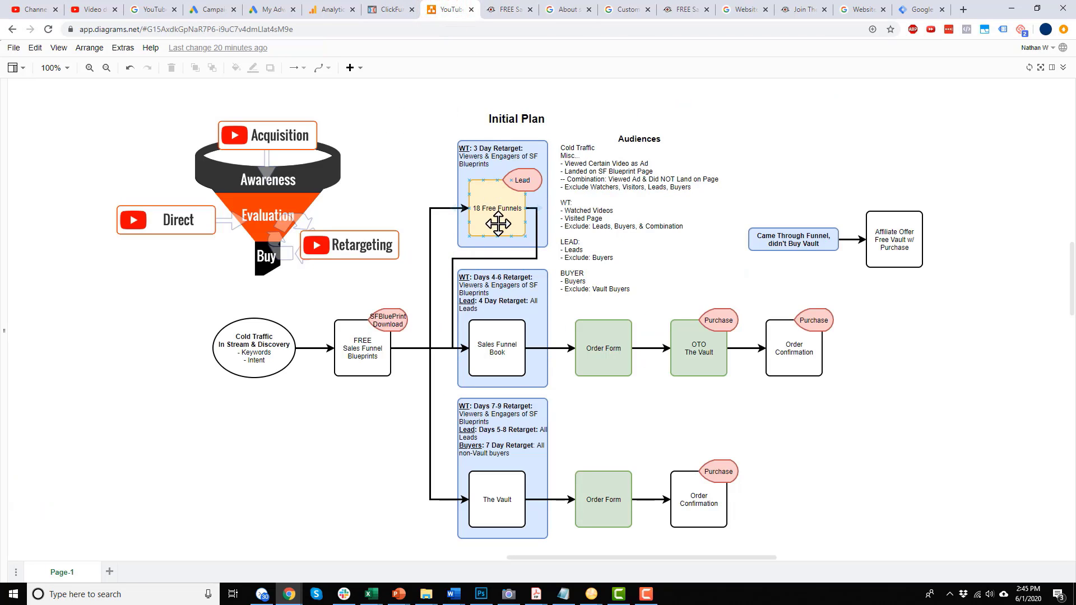
{"action": "left_click", "coordinate": [498, 208]}
{"action": "left_click", "coordinate": [507, 9]}
{"action": "scroll", "coordinate": [541, 218], "scroll_direction": "down", "scroll_amount": 2}
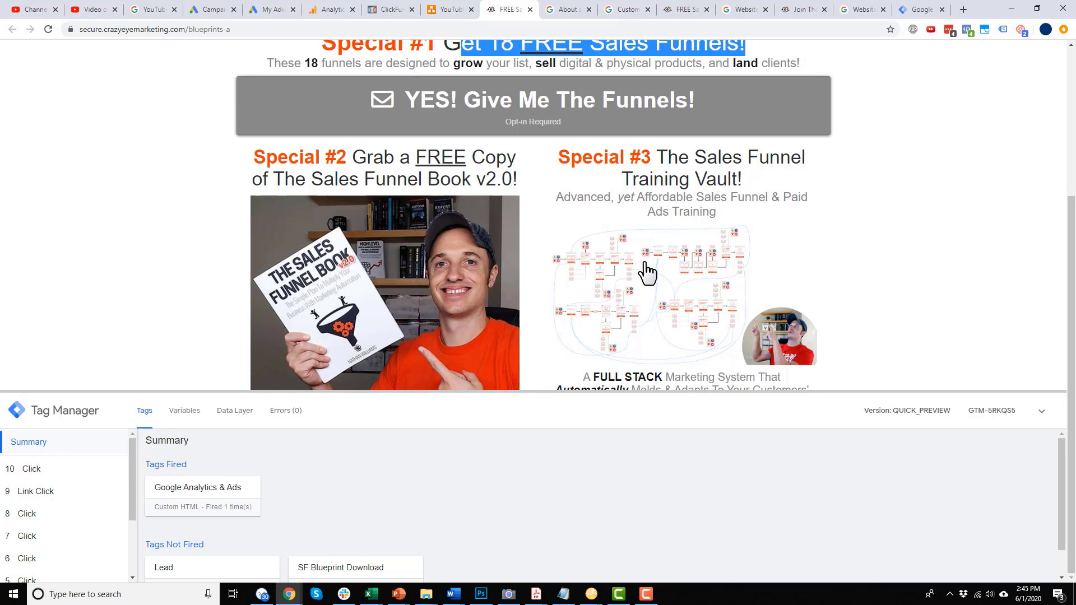
Examine the plan diagram's branches from FREE Sales Funnel Blueprints to the Sales Funnel Book and The Vault, including the Vault's order form and confirmation
{"action": "left_click", "coordinate": [444, 10]}
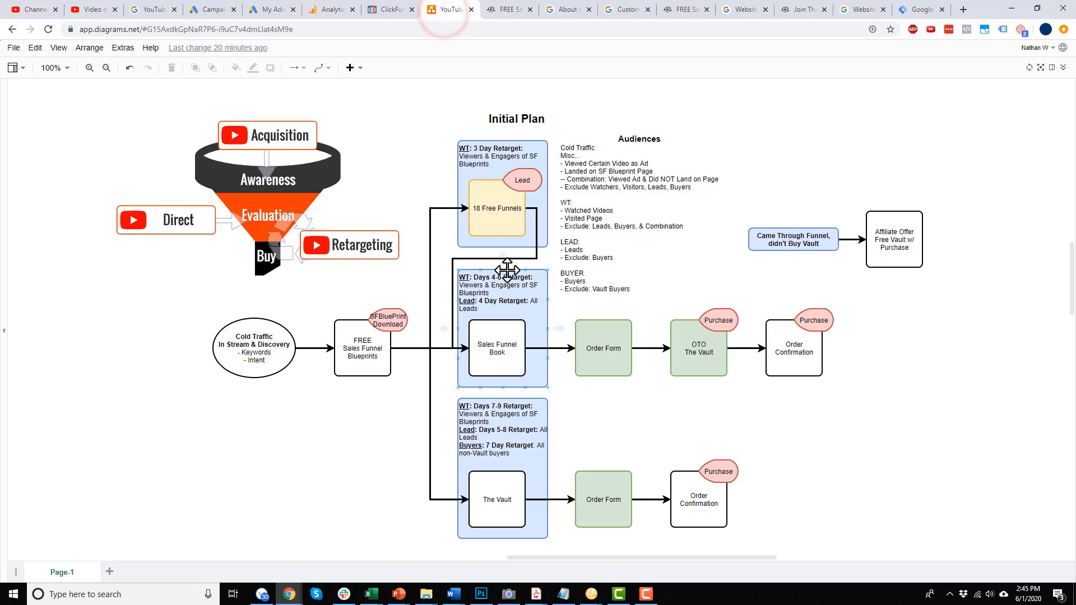
{"action": "left_click", "coordinate": [495, 503]}
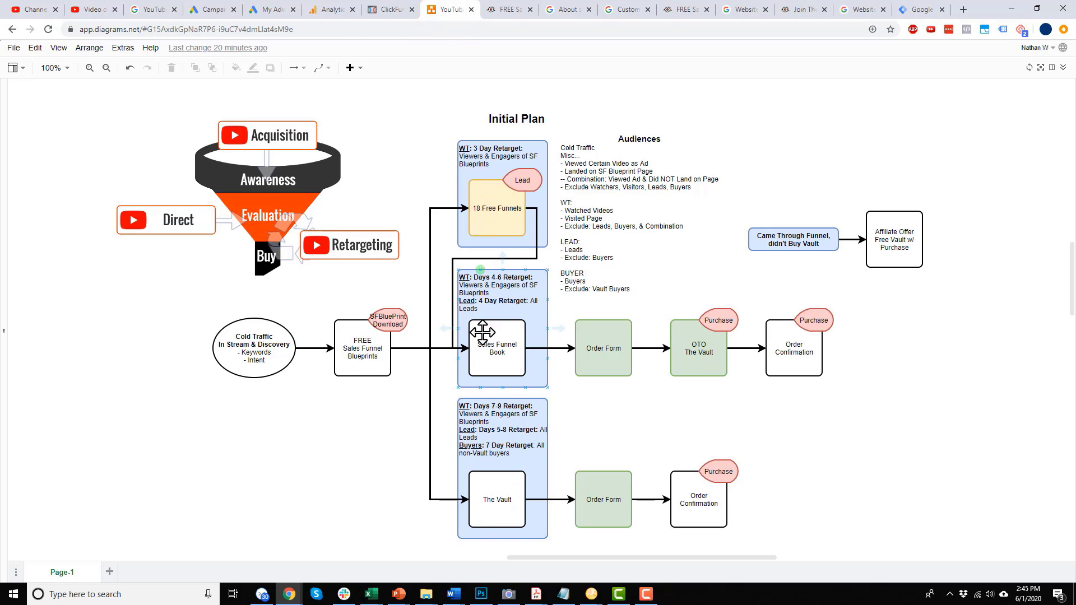
{"action": "left_click", "coordinate": [363, 361]}
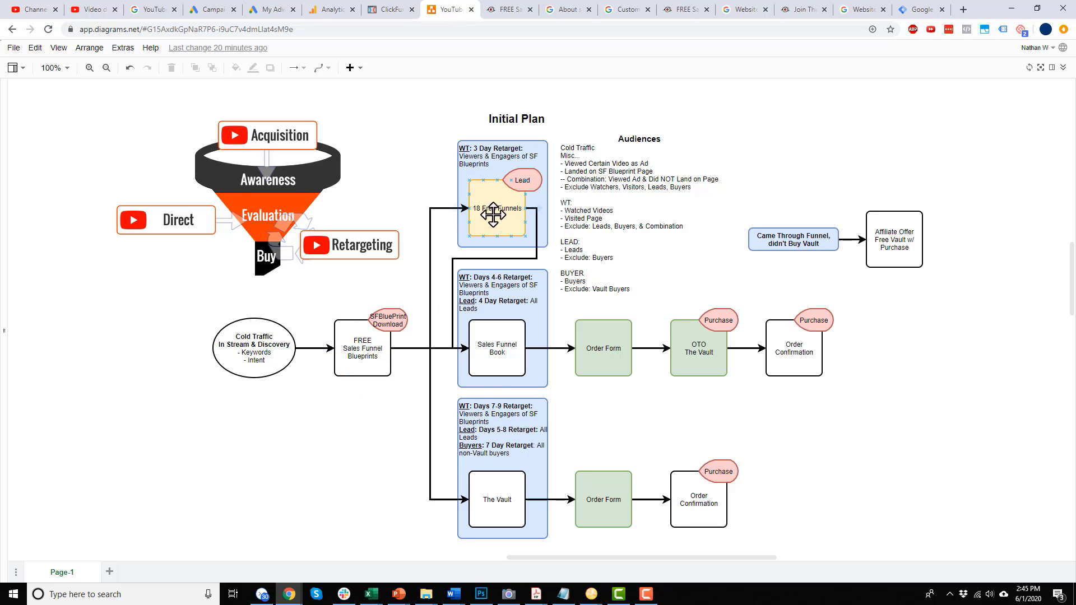
{"action": "left_click", "coordinate": [494, 365]}
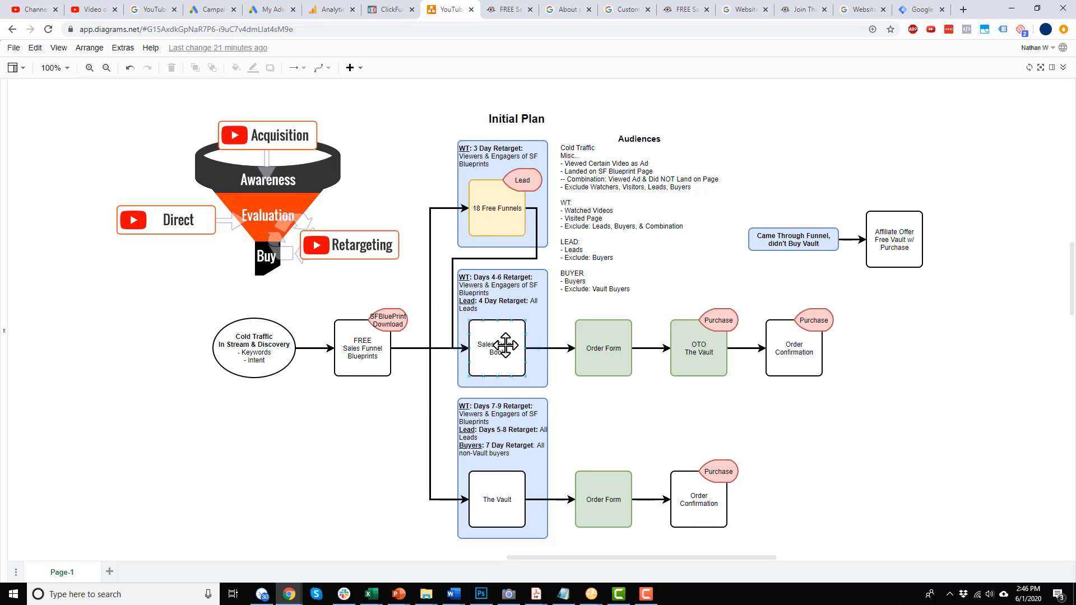
{"action": "left_click", "coordinate": [502, 500]}
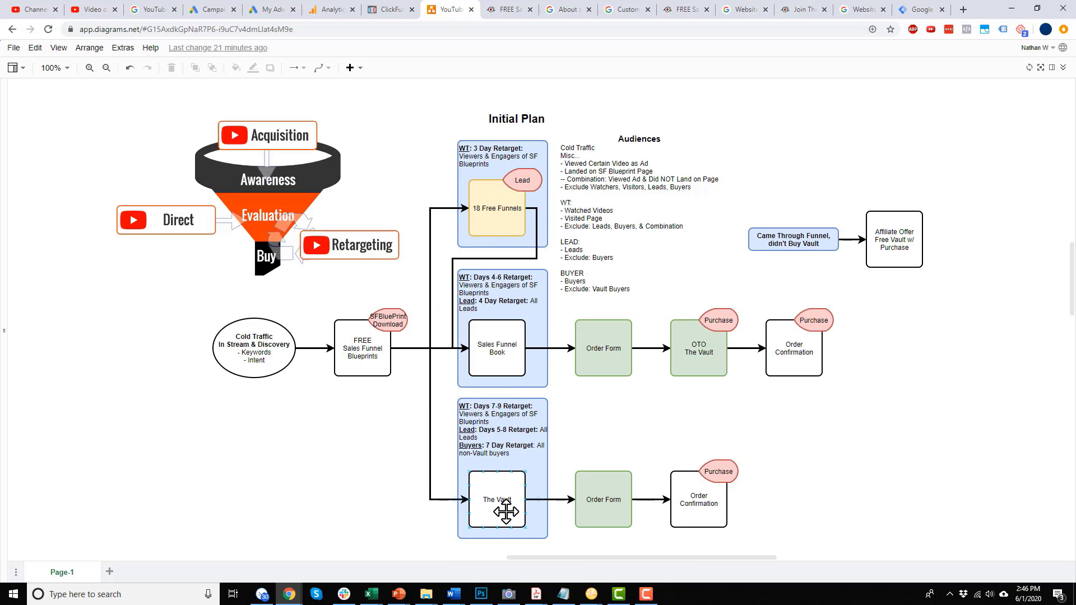
{"action": "left_click", "coordinate": [602, 508]}
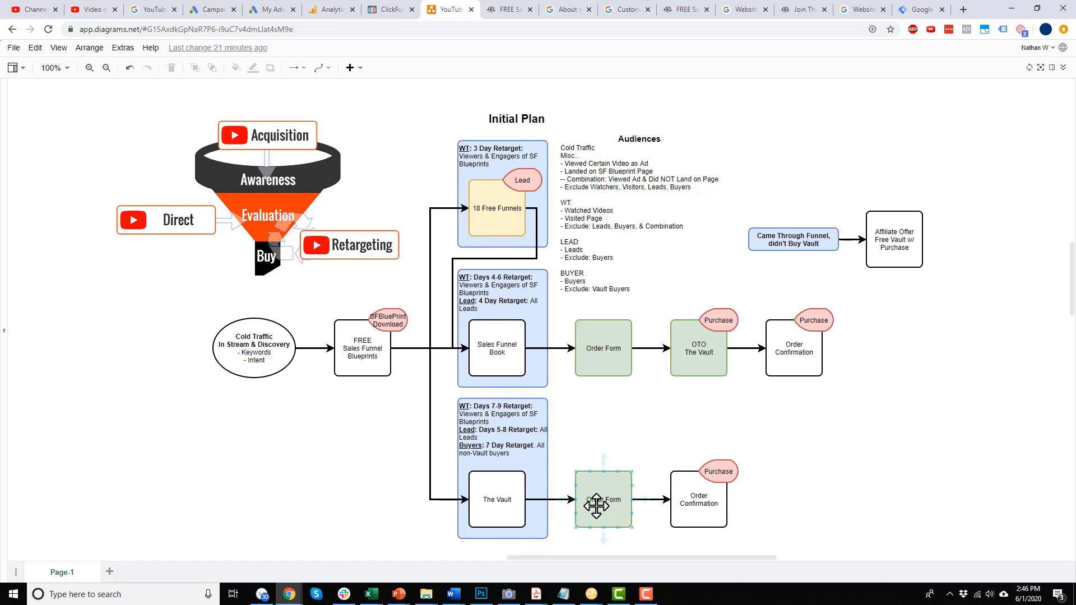
{"action": "left_click", "coordinate": [699, 504]}
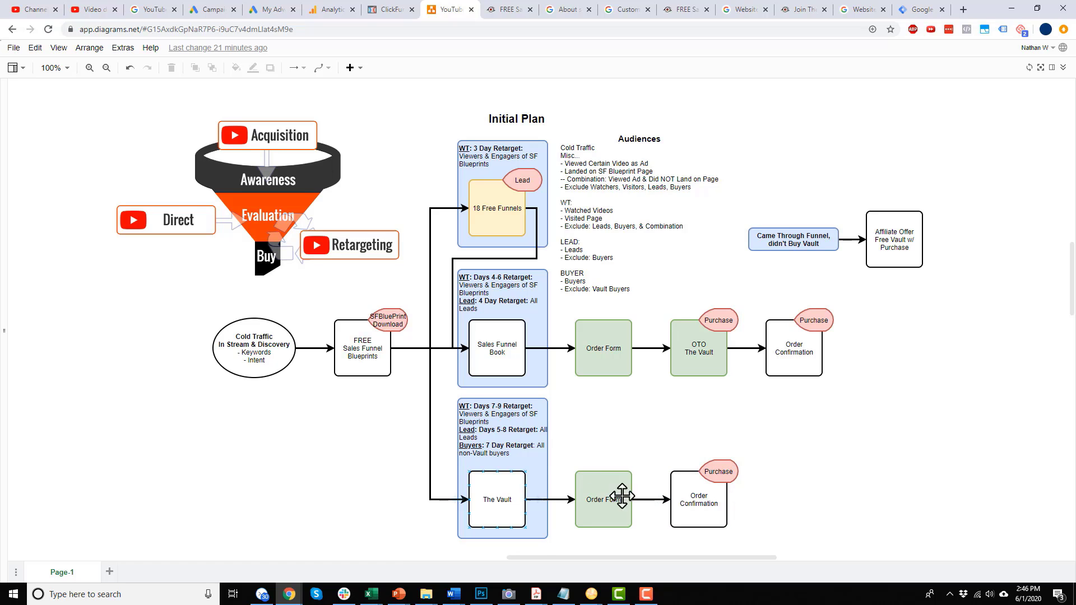
{"action": "key", "text": "Escape"}
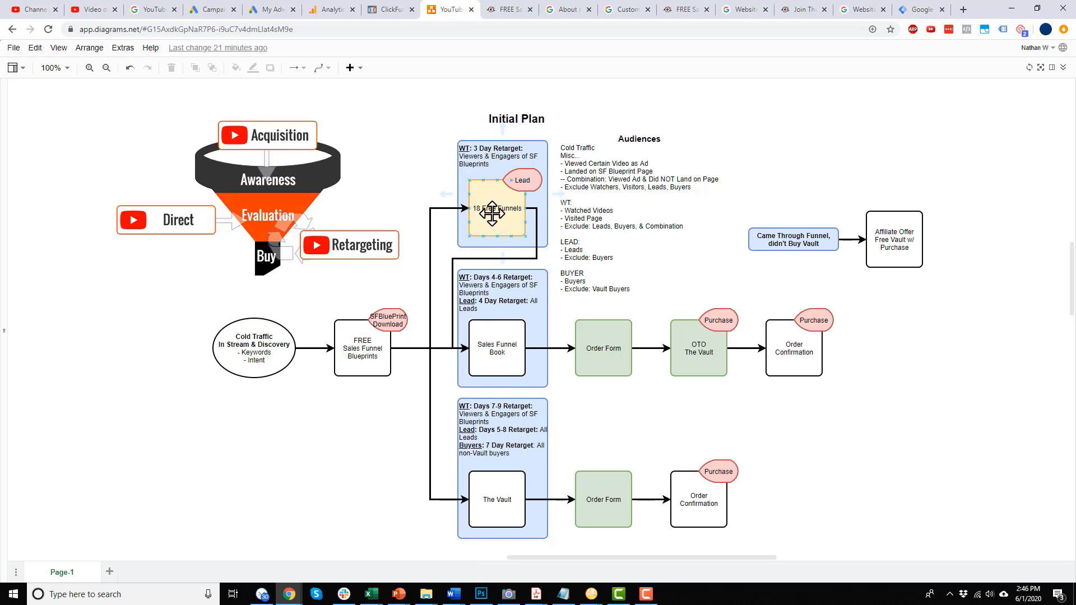
Enlarge the Tag Manager preview pane on the blueprints page and follow the Download Blueprints link to test which tags fire
{"action": "left_click", "coordinate": [507, 9]}
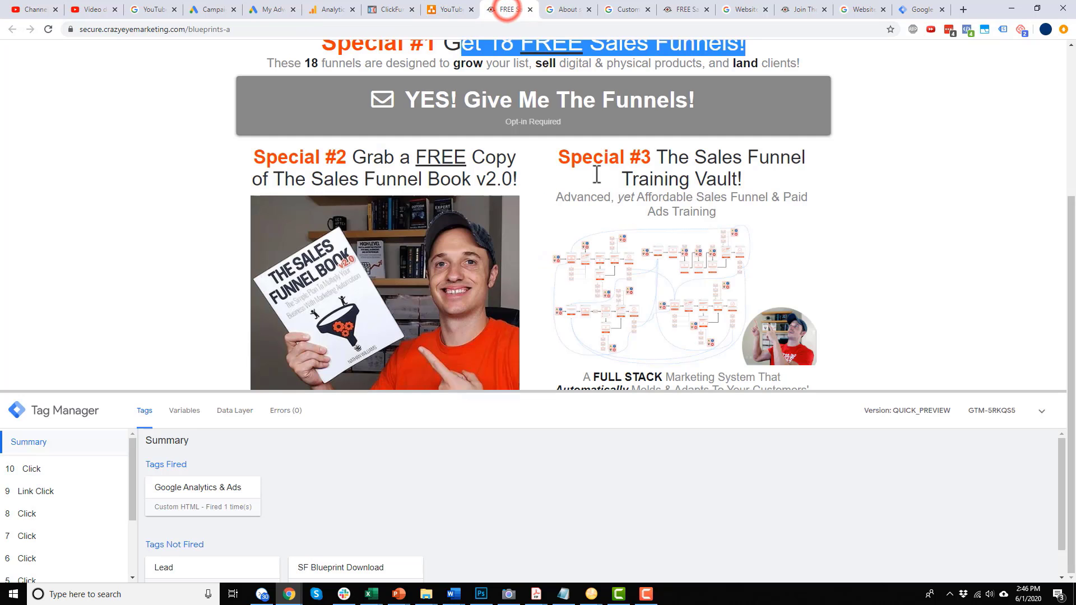
{"action": "scroll", "coordinate": [597, 175], "scroll_direction": "up", "scroll_amount": 3}
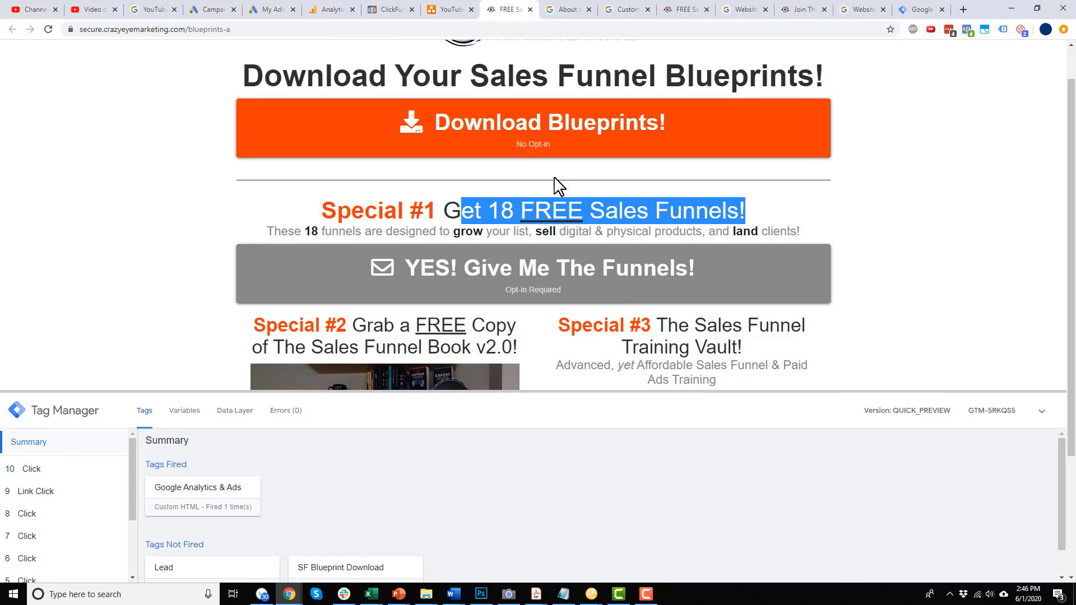
{"action": "left_click", "coordinate": [936, 210]}
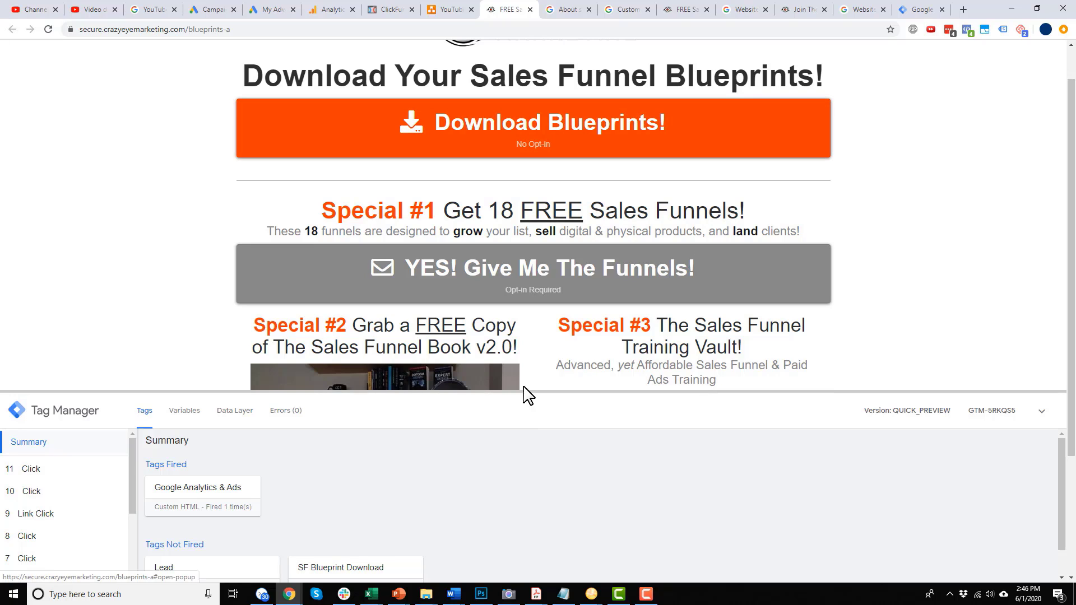
{"action": "left_click_drag", "start_coordinate": [526, 393], "coordinate": [548, 283]}
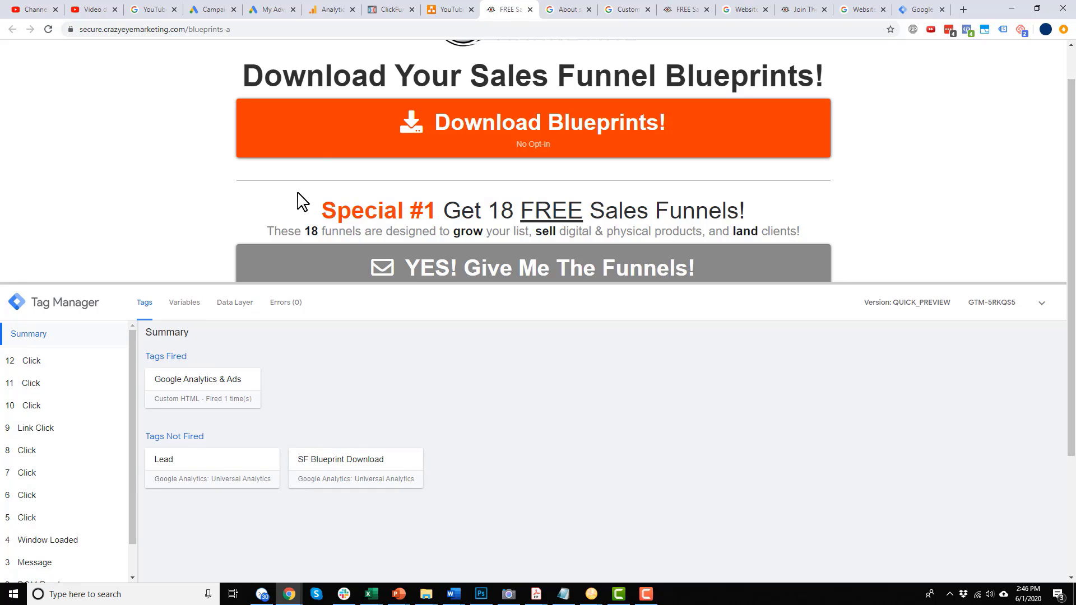
{"action": "left_click", "coordinate": [501, 137]}
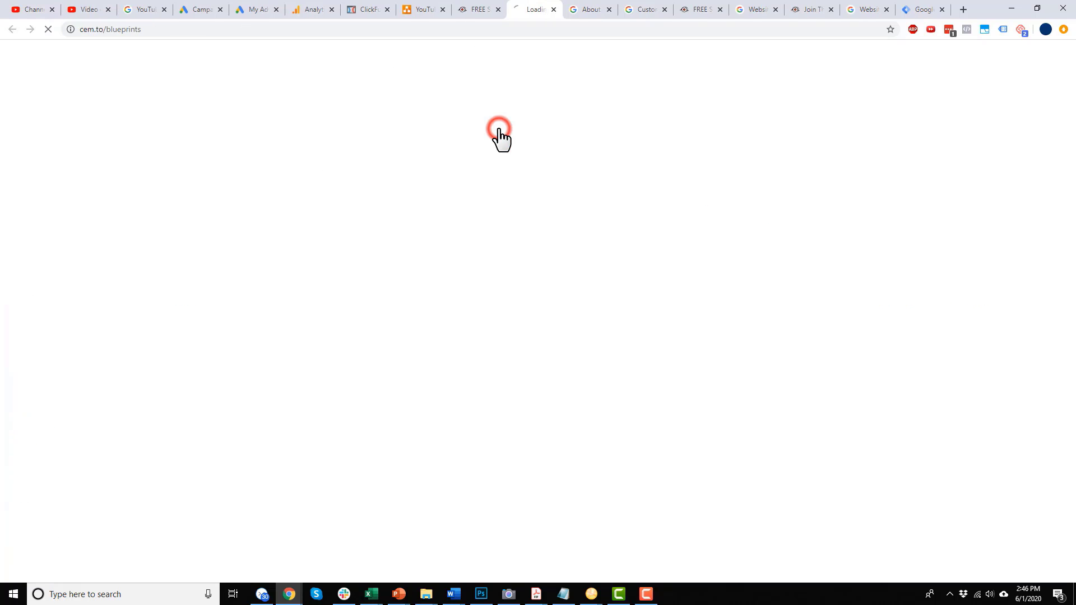
{"action": "left_click", "coordinate": [472, 9]}
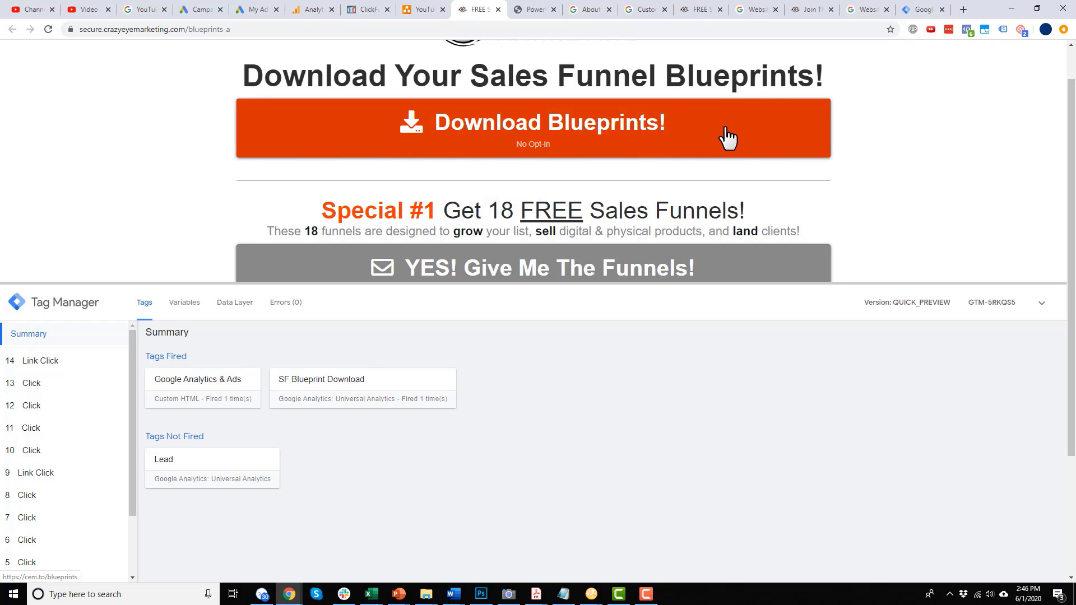
Compare the diagram's SFBluePrint Download event and 18 Free Funnels stage with the fired tags on the blueprints page
{"action": "left_click", "coordinate": [424, 9]}
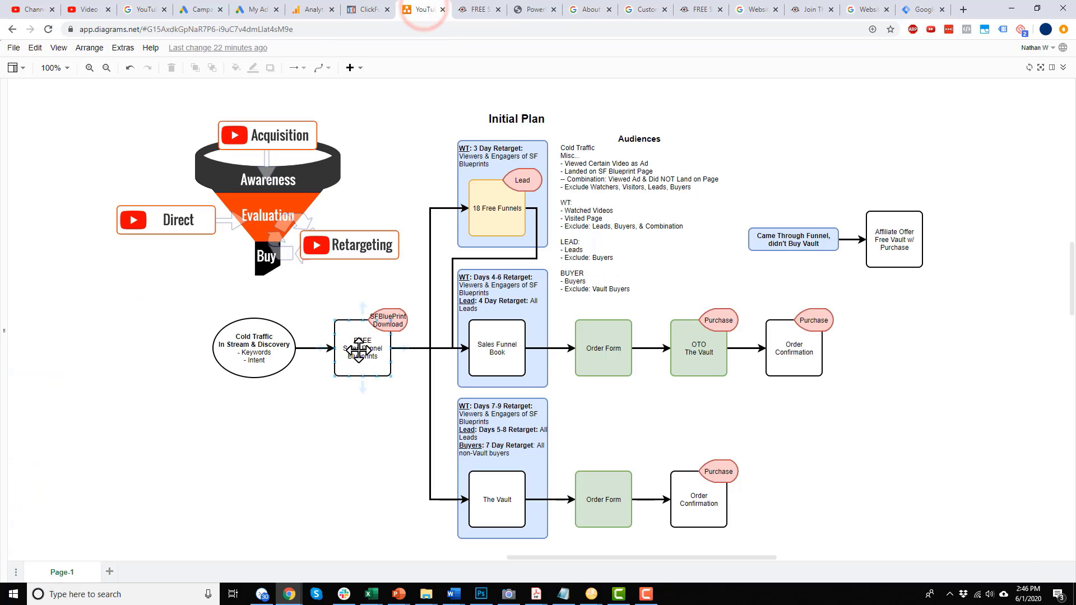
{"action": "left_click", "coordinate": [392, 322]}
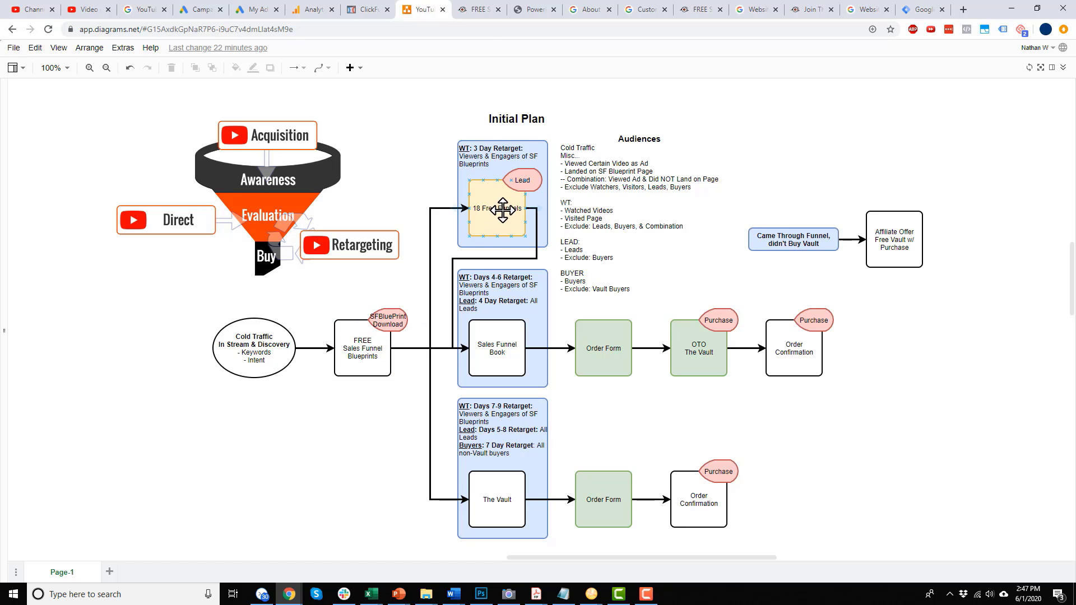
{"action": "left_click", "coordinate": [476, 11]}
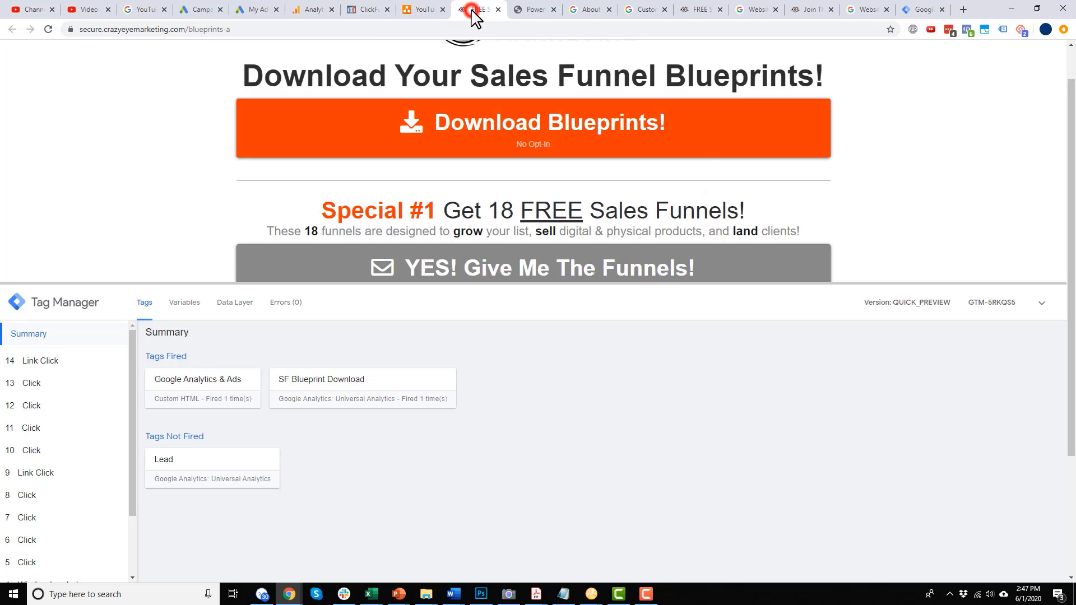
Open the free-funnels landing page and read its headline and description of the 18 funnels
{"action": "left_click", "coordinate": [358, 11]}
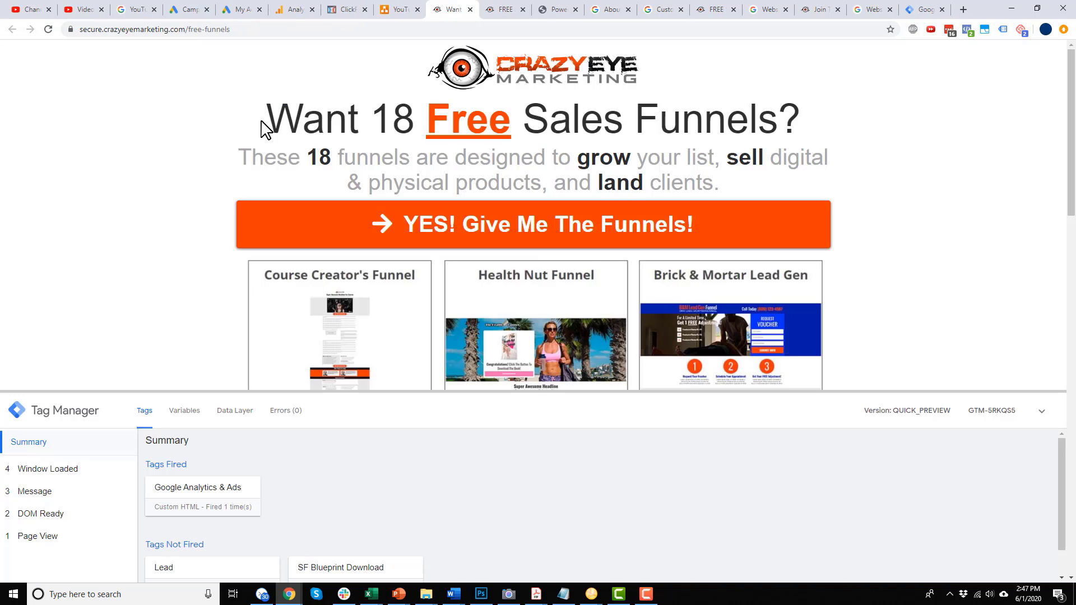
{"action": "left_click_drag", "start_coordinate": [266, 129], "coordinate": [879, 173]}
{"action": "left_click", "coordinate": [236, 158]}
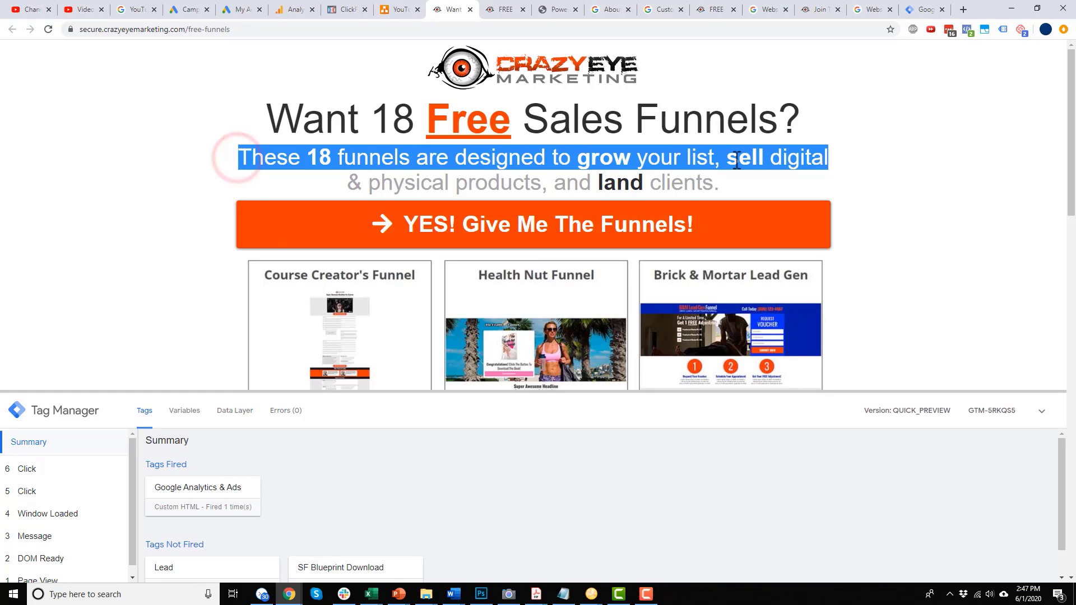
{"action": "scroll", "coordinate": [793, 165], "scroll_direction": "down", "scroll_amount": 1}
{"action": "scroll", "coordinate": [497, 204], "scroll_direction": "down", "scroll_amount": 3}
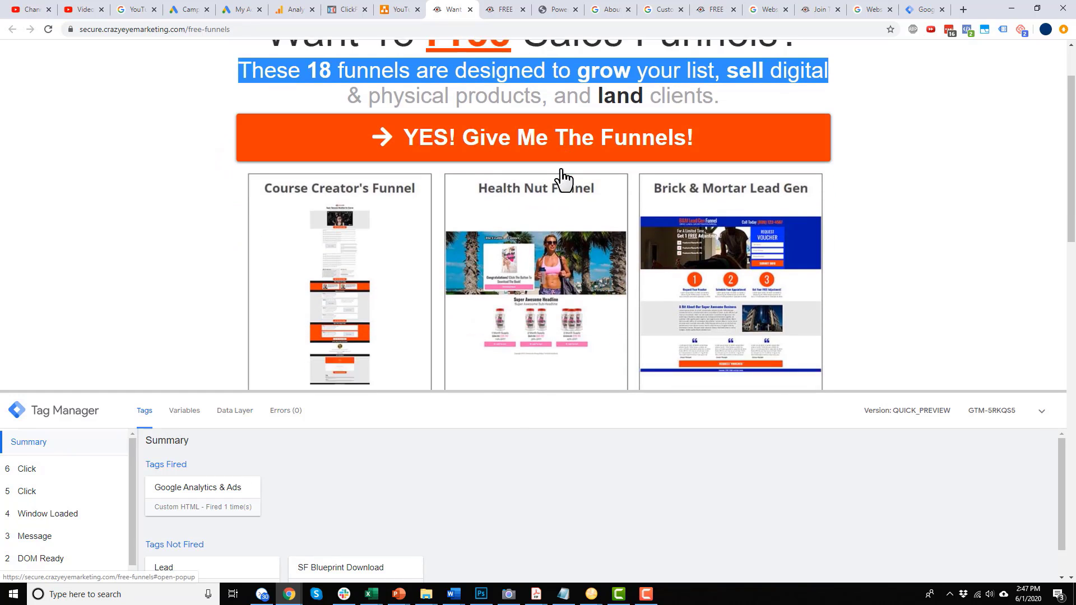
Check the opt-in form on the free-funnels page, close it, and browse the gallery of funnel previews
{"action": "left_click", "coordinate": [645, 113]}
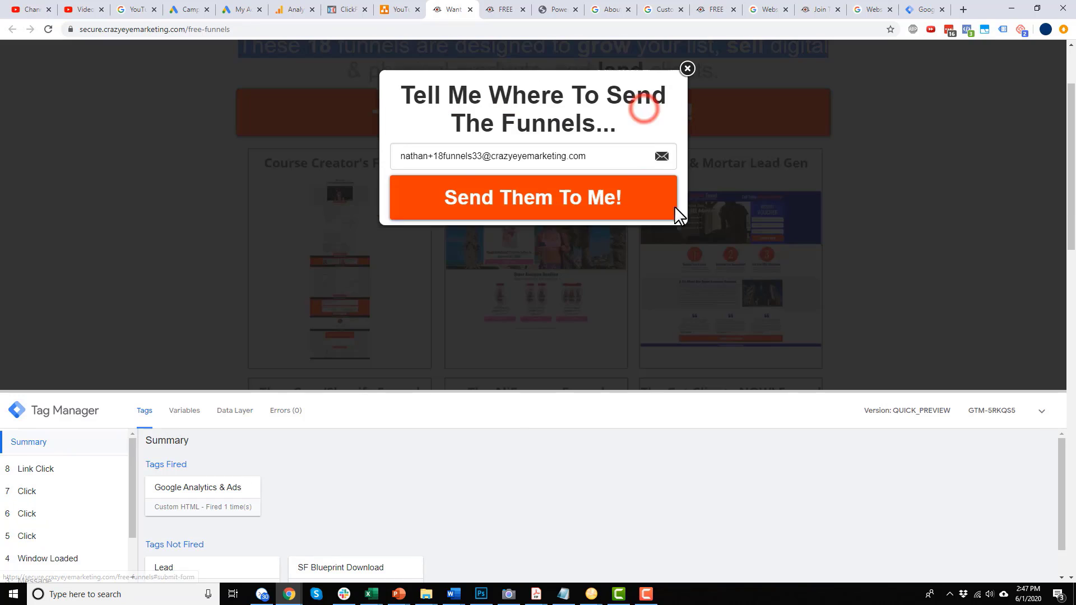
{"action": "left_click", "coordinate": [688, 95]}
{"action": "scroll", "coordinate": [512, 192], "scroll_direction": "down", "scroll_amount": 6}
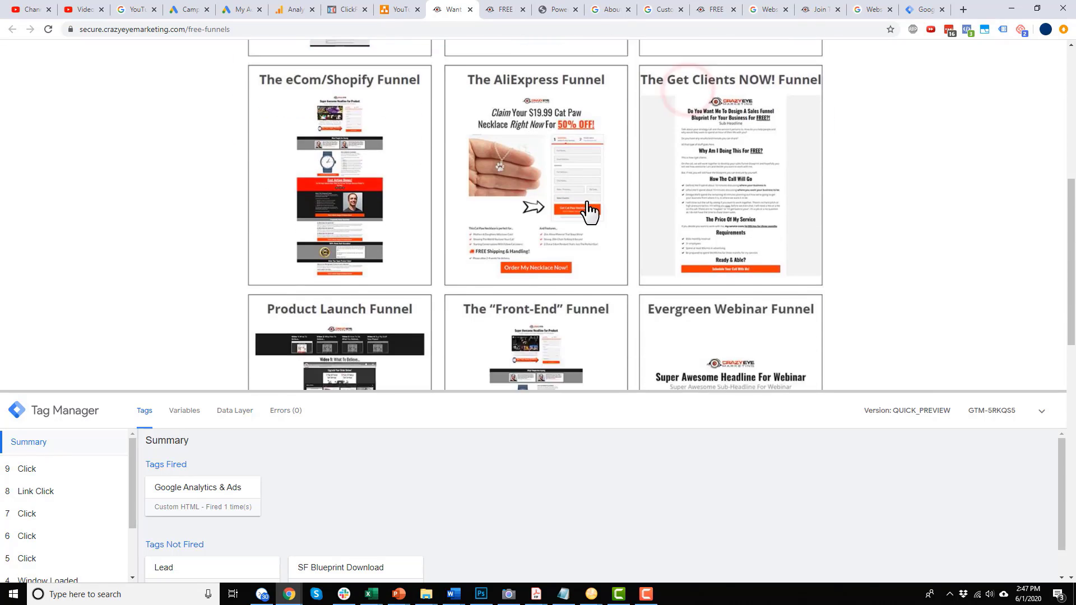
{"action": "left_click", "coordinate": [510, 191]}
{"action": "left_click", "coordinate": [688, 95]}
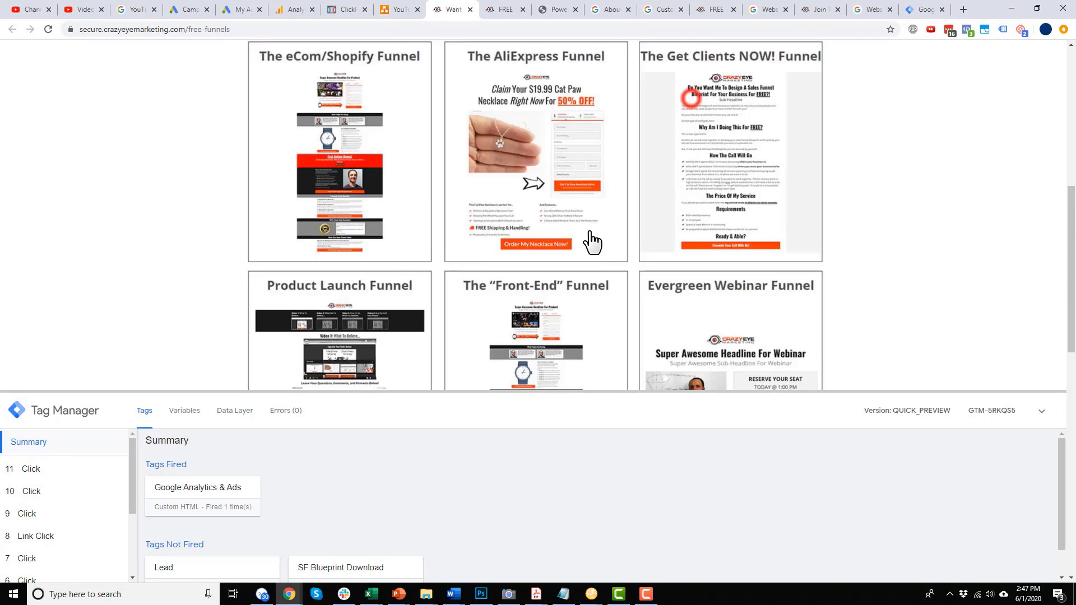
{"action": "scroll", "coordinate": [589, 240], "scroll_direction": "down", "scroll_amount": 9}
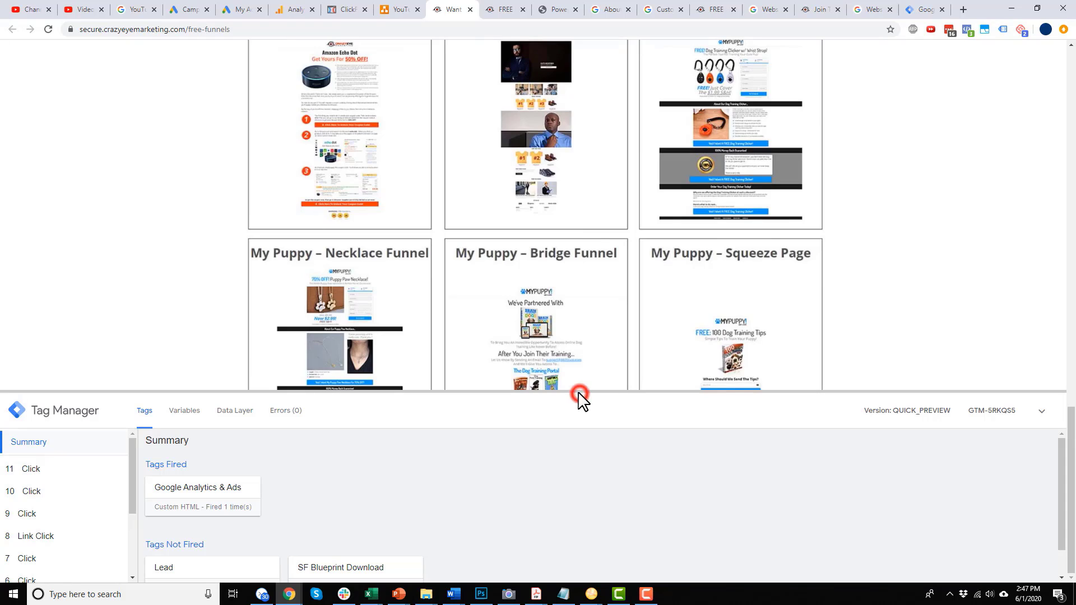
Shrink the Tag Manager preview pane and open the opt-in form from the free-funnels page's call-to-action
{"action": "left_click_drag", "start_coordinate": [579, 393], "coordinate": [577, 535]}
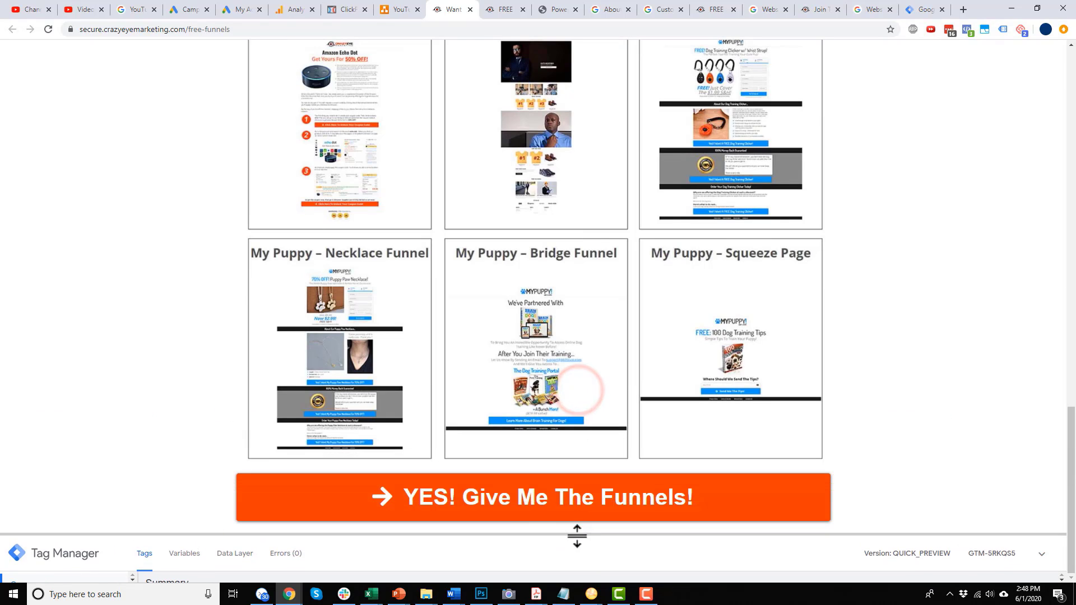
{"action": "left_click", "coordinate": [605, 511]}
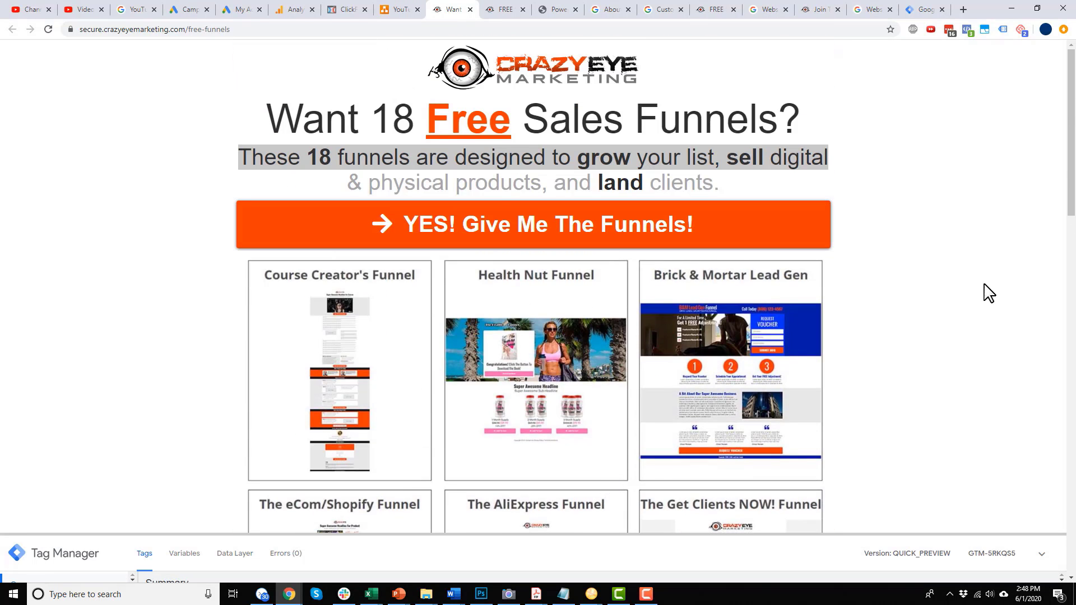
{"action": "left_click", "coordinate": [937, 327]}
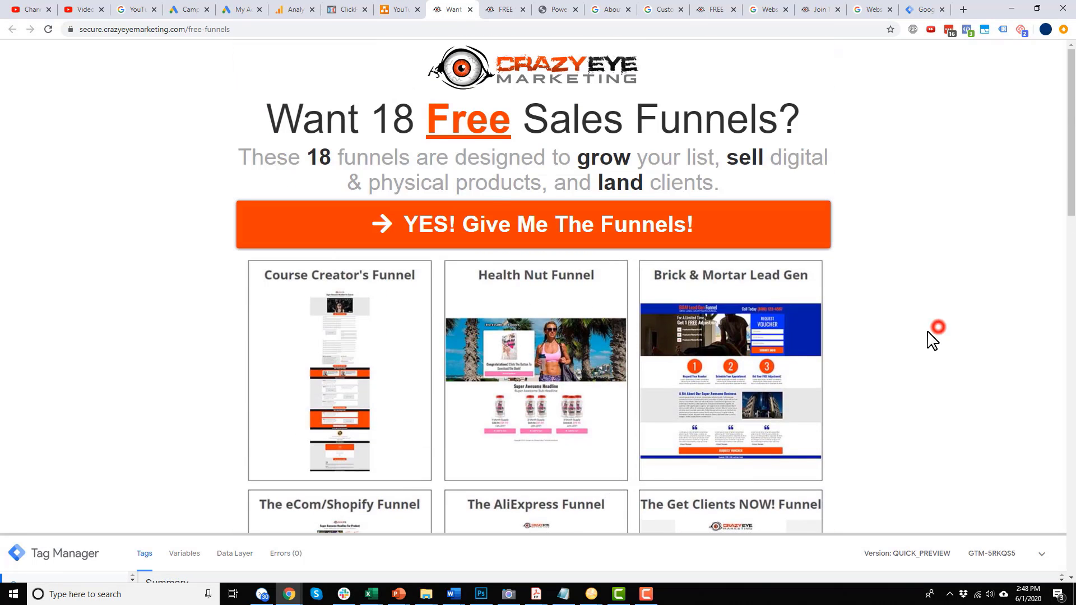
{"action": "left_click", "coordinate": [635, 245]}
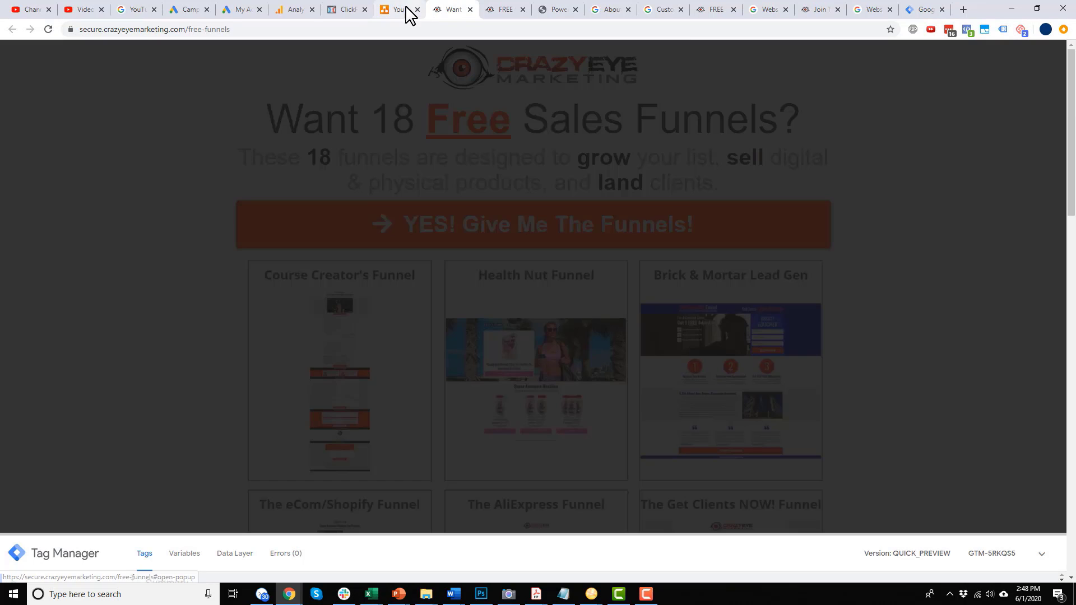
Locate the Sales Funnel Book stage in the plan diagram and open The Sales Funnel Book v2.0 sales page
{"action": "left_click", "coordinate": [401, 10]}
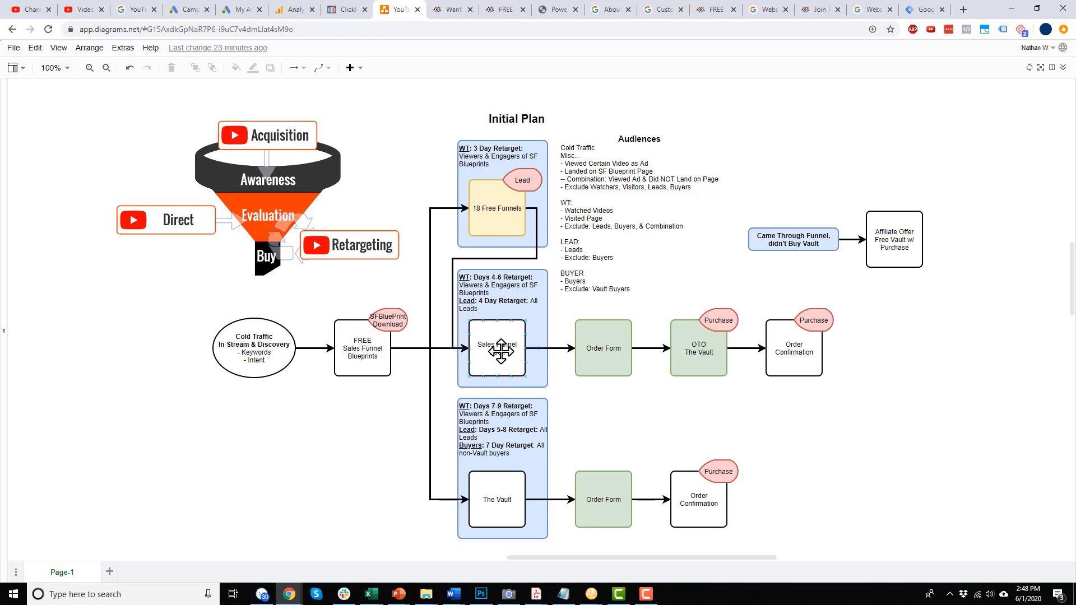
{"action": "left_click", "coordinate": [450, 12]}
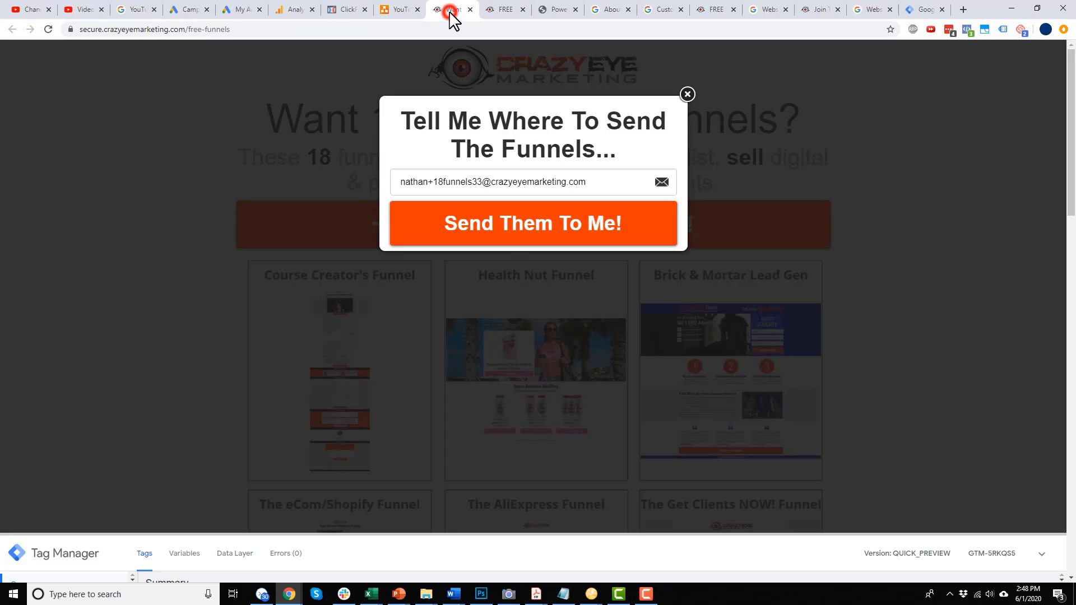
{"action": "left_click", "coordinate": [502, 12]}
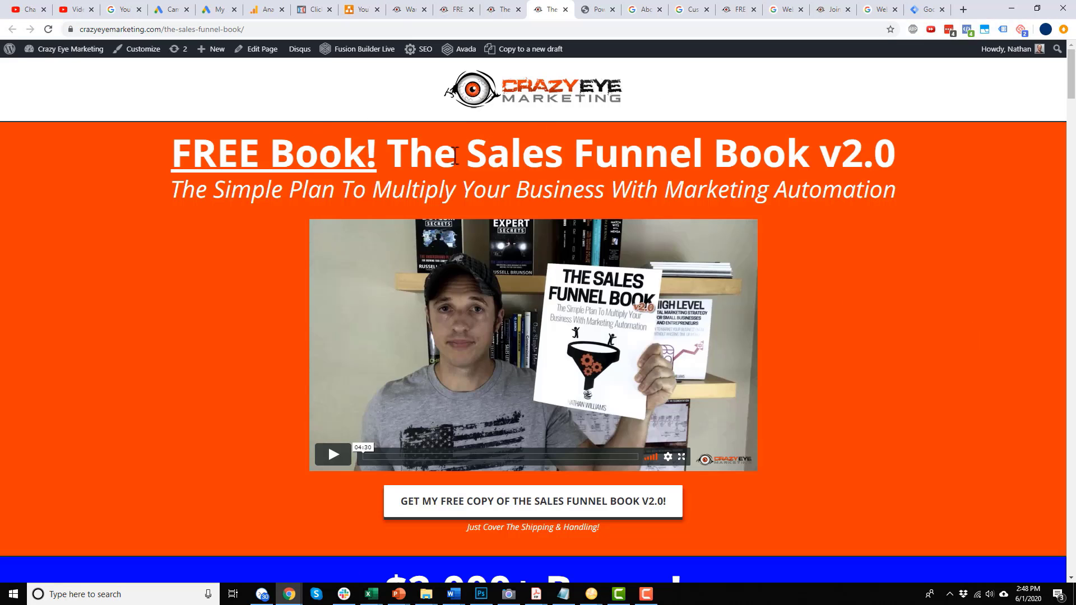
Read The Sales Funnel Book v2.0 sales page from the headline through the bonus, testimonials and final call-to-action
{"action": "left_click_drag", "start_coordinate": [673, 150], "coordinate": [869, 158]}
{"action": "left_click", "coordinate": [868, 159]}
{"action": "scroll", "coordinate": [604, 265], "scroll_direction": "down", "scroll_amount": 5}
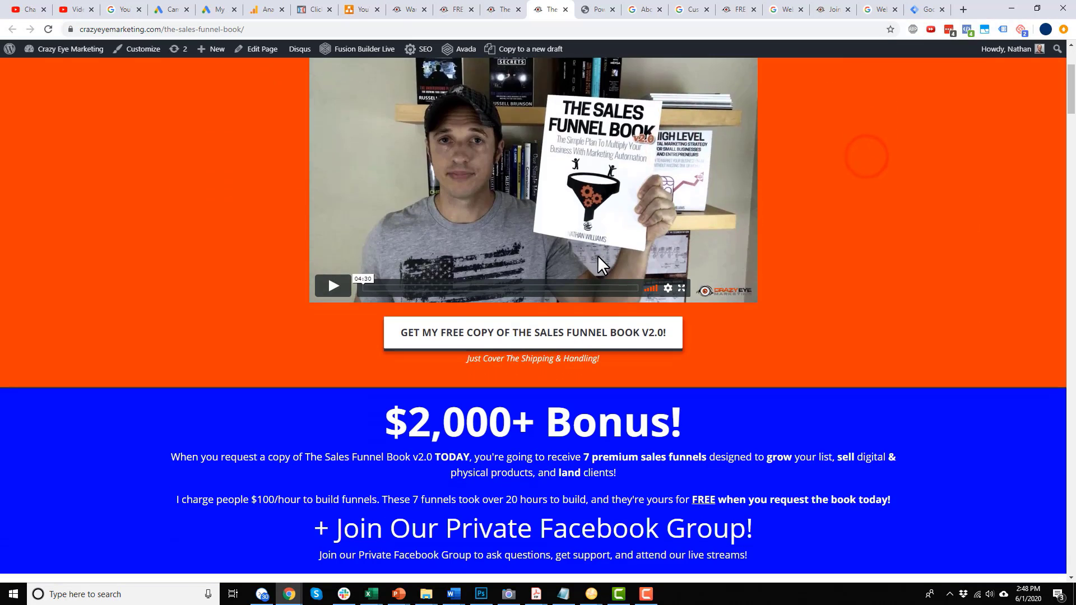
{"action": "scroll", "coordinate": [573, 231], "scroll_direction": "down", "scroll_amount": 20}
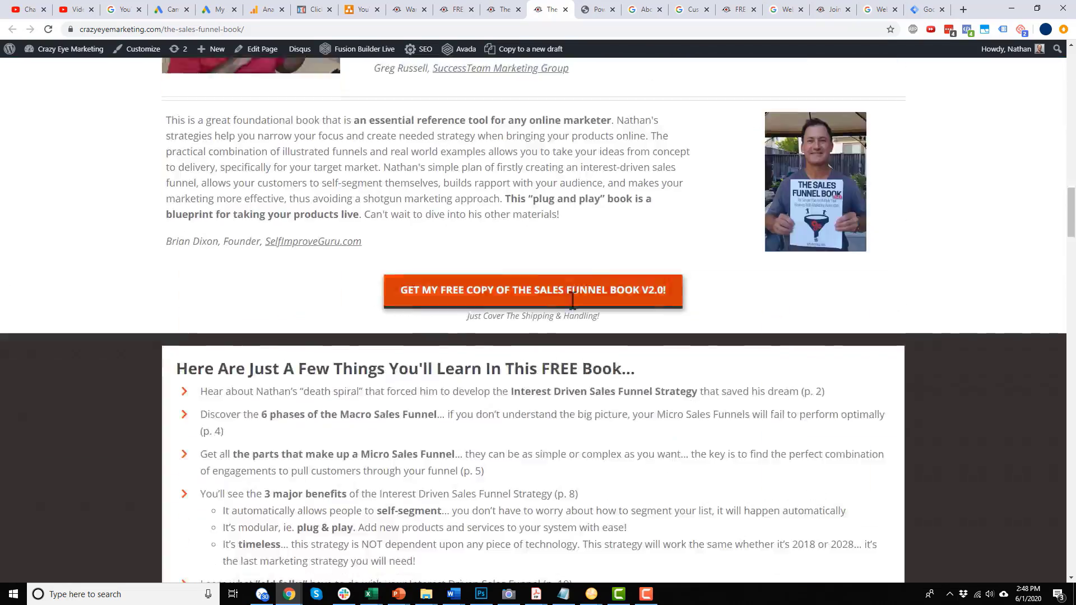
{"action": "scroll", "coordinate": [550, 321], "scroll_direction": "down", "scroll_amount": 20}
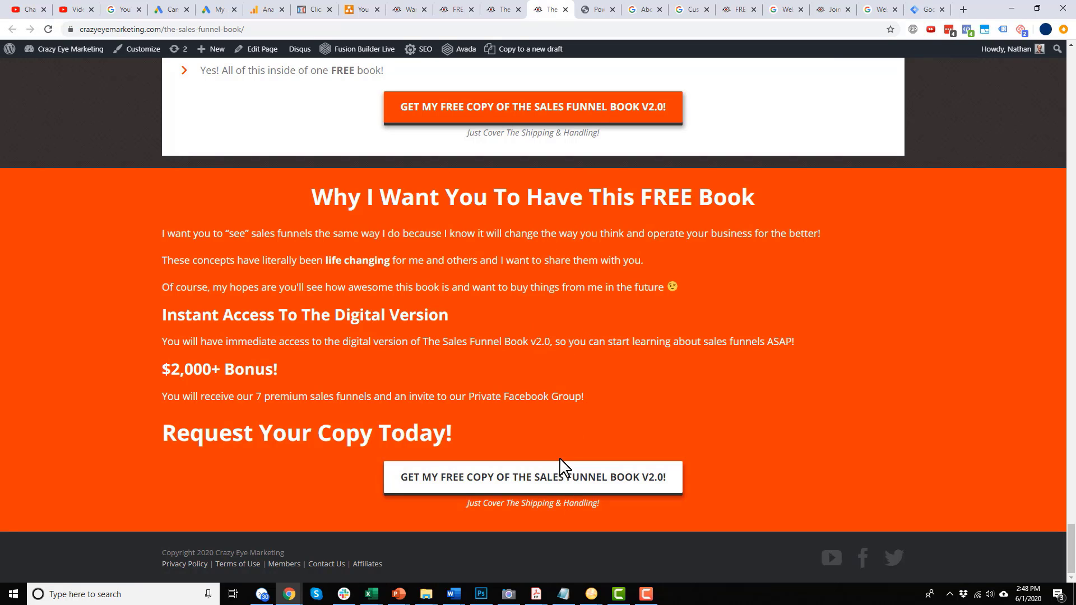
{"action": "scroll", "coordinate": [567, 493], "scroll_direction": "up", "scroll_amount": 20}
{"action": "scroll", "coordinate": [580, 459], "scroll_direction": "up", "scroll_amount": 15}
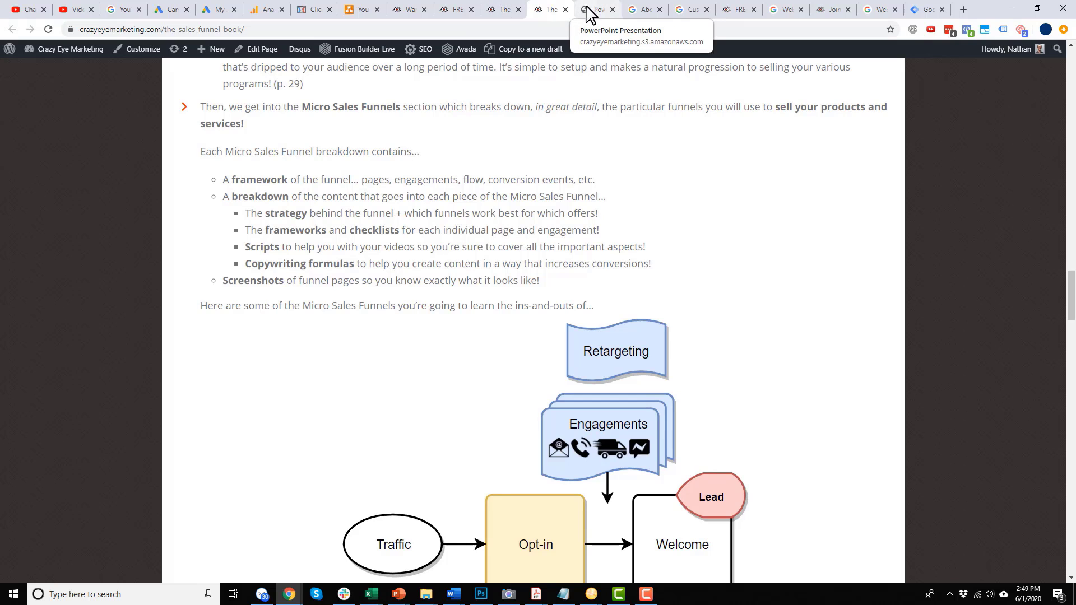
Match The Vault sales page to The Vault stage in the plan diagram and read its offer and testimonials
{"action": "left_click", "coordinate": [497, 10]}
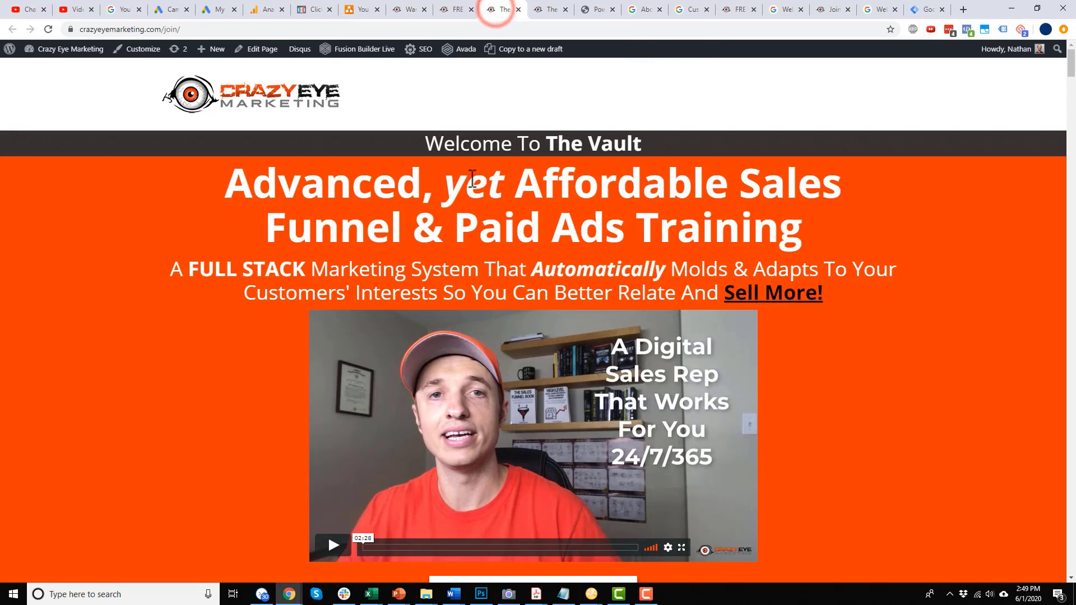
{"action": "left_click", "coordinate": [365, 8]}
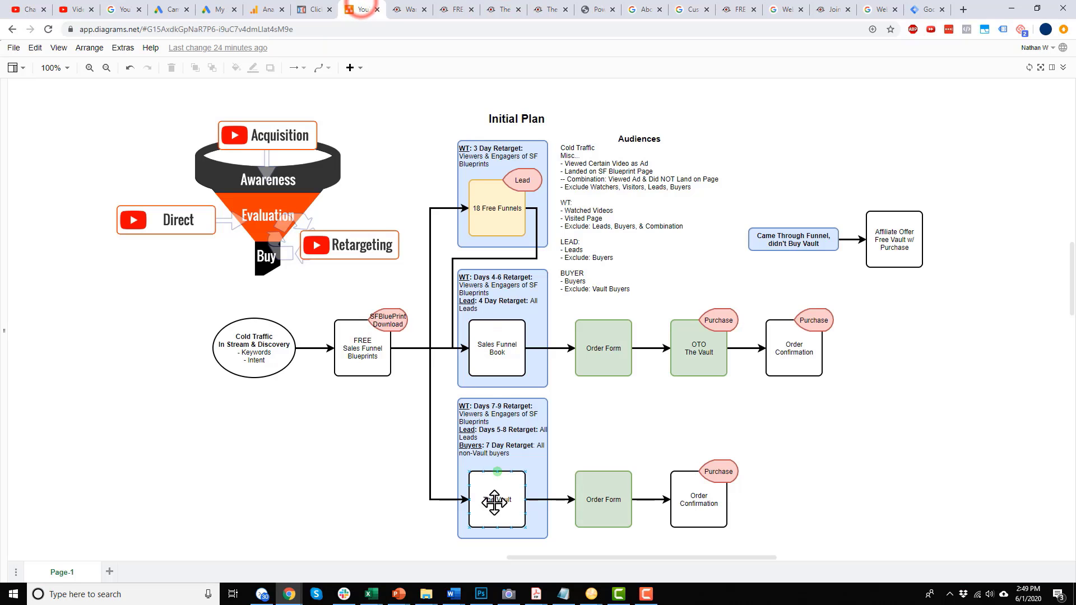
{"action": "left_click", "coordinate": [492, 9]}
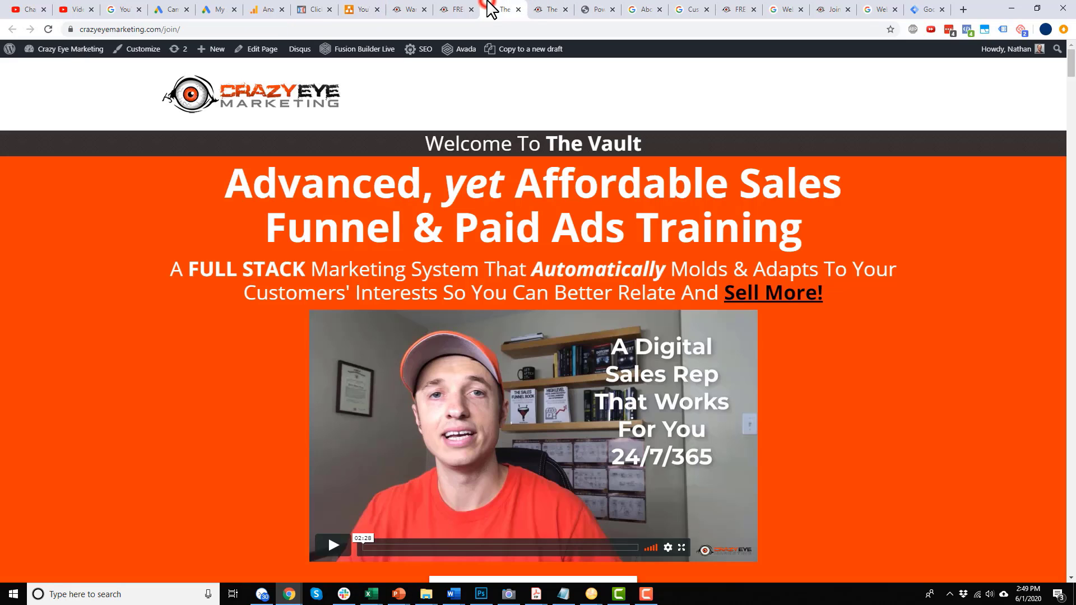
{"action": "scroll", "coordinate": [433, 321], "scroll_direction": "down", "scroll_amount": 1}
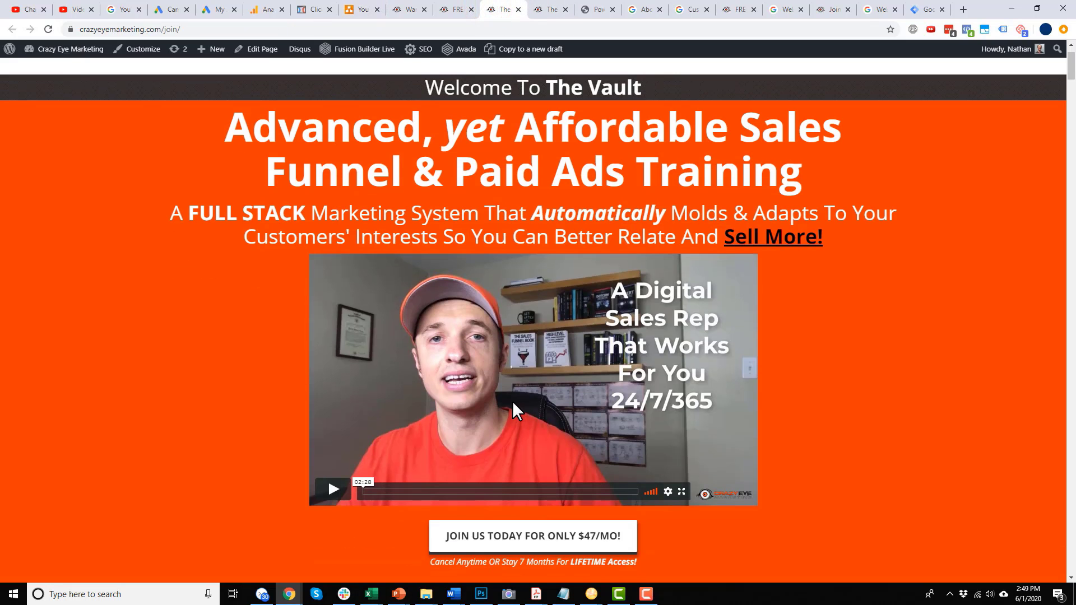
{"action": "scroll", "coordinate": [533, 325], "scroll_direction": "down", "scroll_amount": 15}
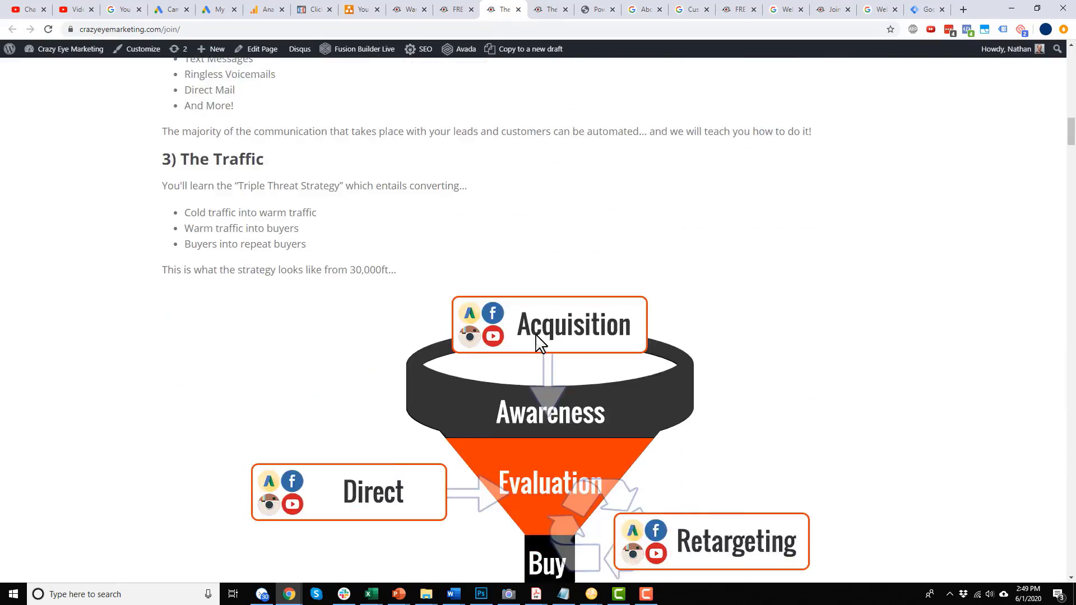
{"action": "scroll", "coordinate": [538, 342], "scroll_direction": "down", "scroll_amount": 20}
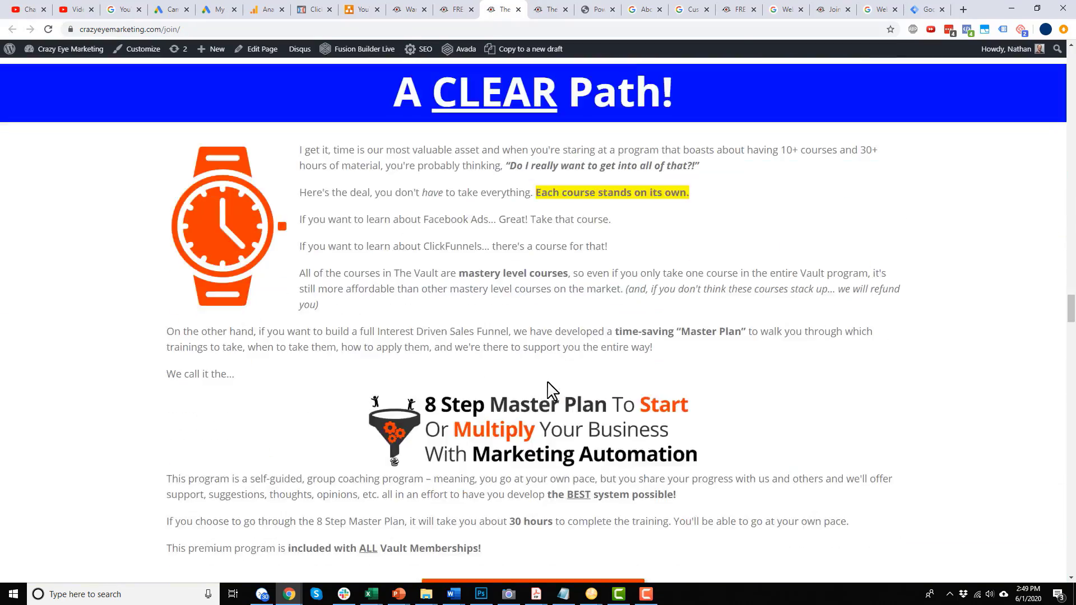
{"action": "scroll", "coordinate": [547, 392], "scroll_direction": "down", "scroll_amount": 20}
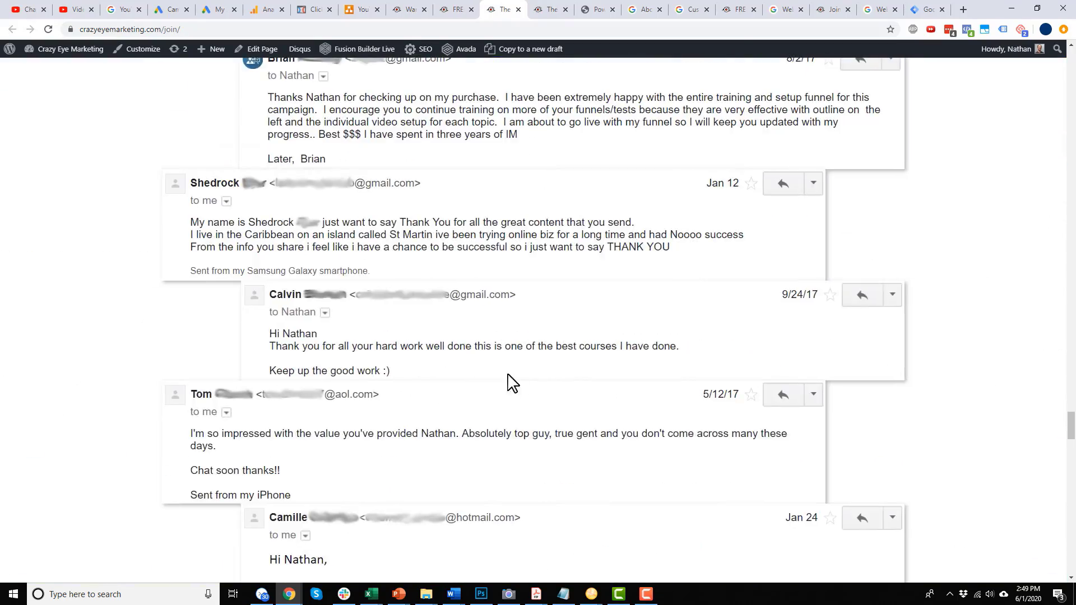
Locate the Affiliate Offer stage in the plan diagram and open the matching 30 Days FREE Access to The Vault page
{"action": "left_click", "coordinate": [362, 9]}
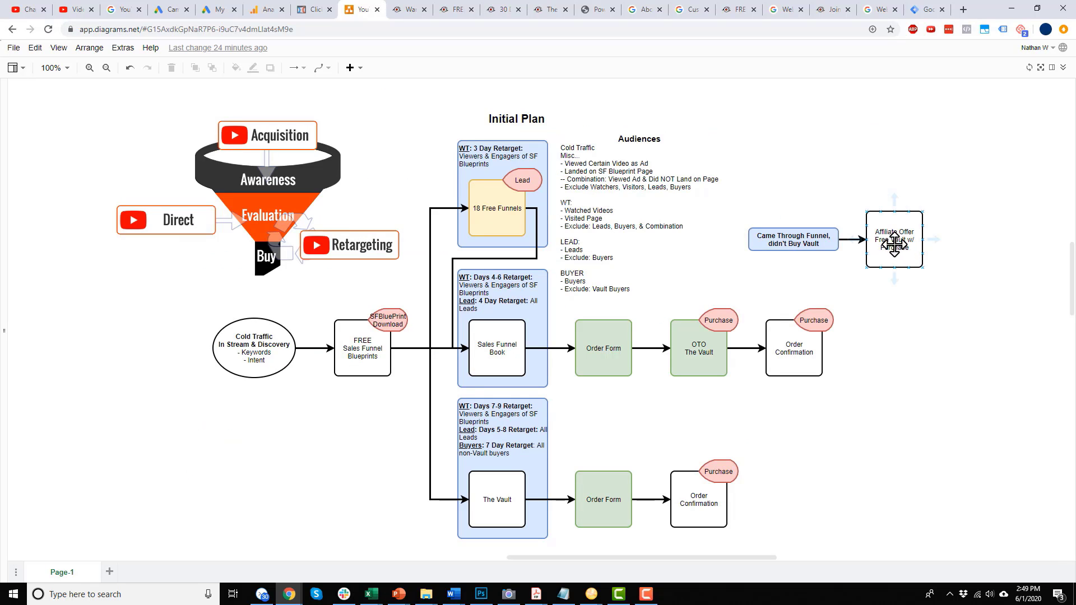
{"action": "left_click", "coordinate": [400, 10]}
{"action": "left_click", "coordinate": [453, 9]}
{"action": "left_click", "coordinate": [503, 13]}
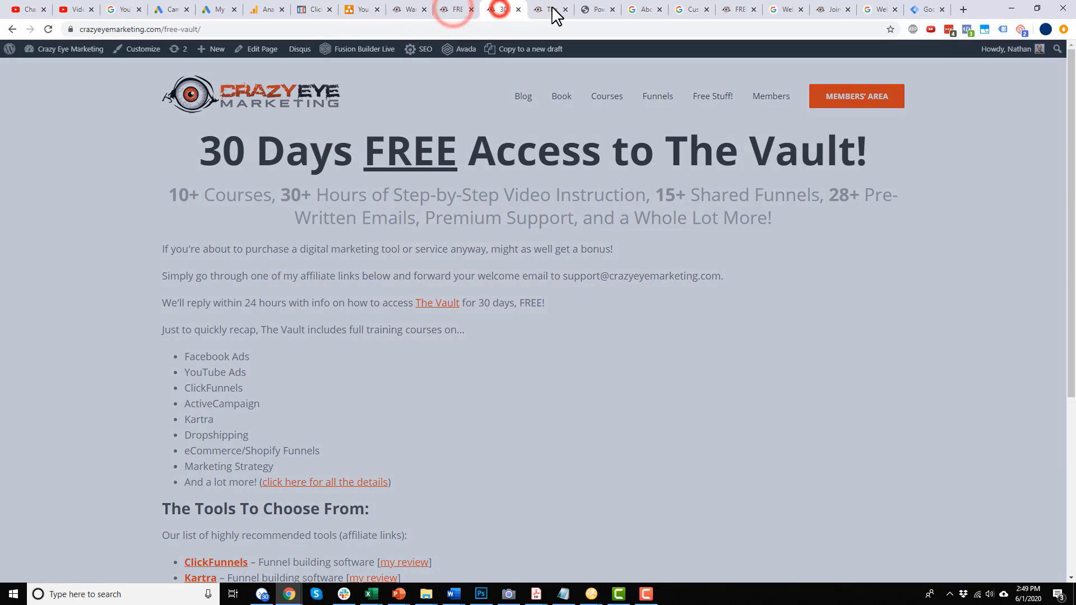
{"action": "left_click", "coordinate": [690, 209]}
{"action": "left_click_drag", "start_coordinate": [201, 150], "coordinate": [892, 147]}
Review the free-Vault page's affiliate tools list and headline, and return to the FREE Sales Funnel Blueprints stage in the plan diagram
{"action": "scroll", "coordinate": [199, 188], "scroll_direction": "down", "scroll_amount": 2}
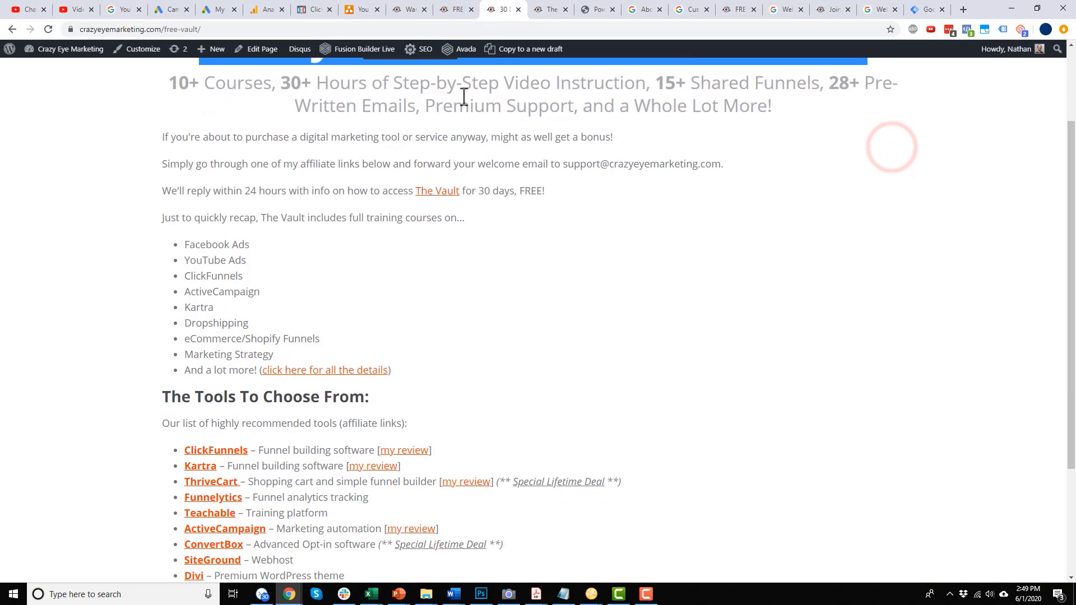
{"action": "scroll", "coordinate": [250, 221], "scroll_direction": "down", "scroll_amount": 3}
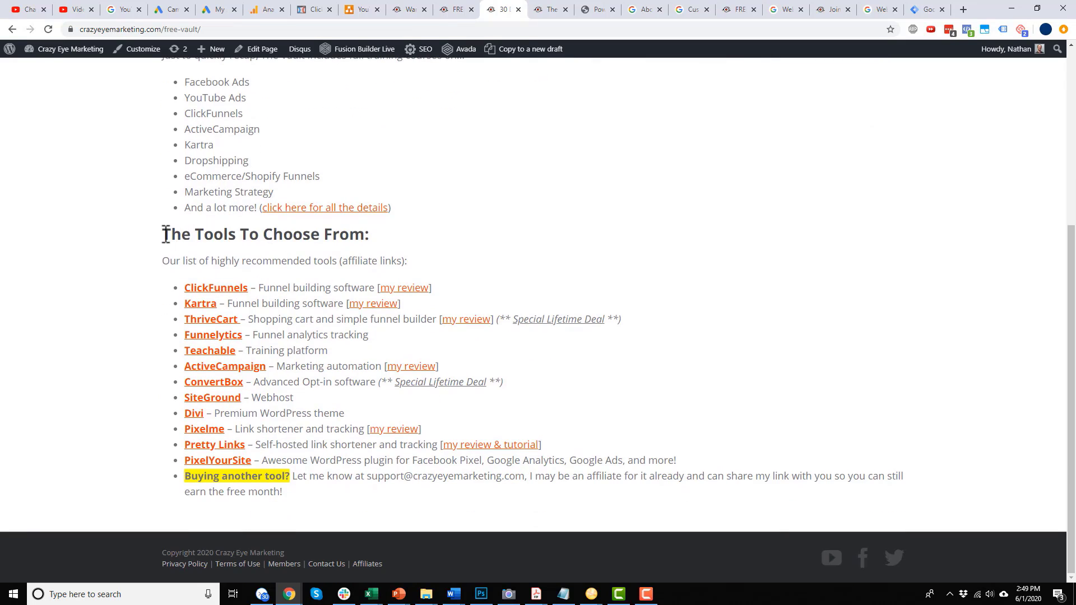
{"action": "triple_click", "coordinate": [166, 234]}
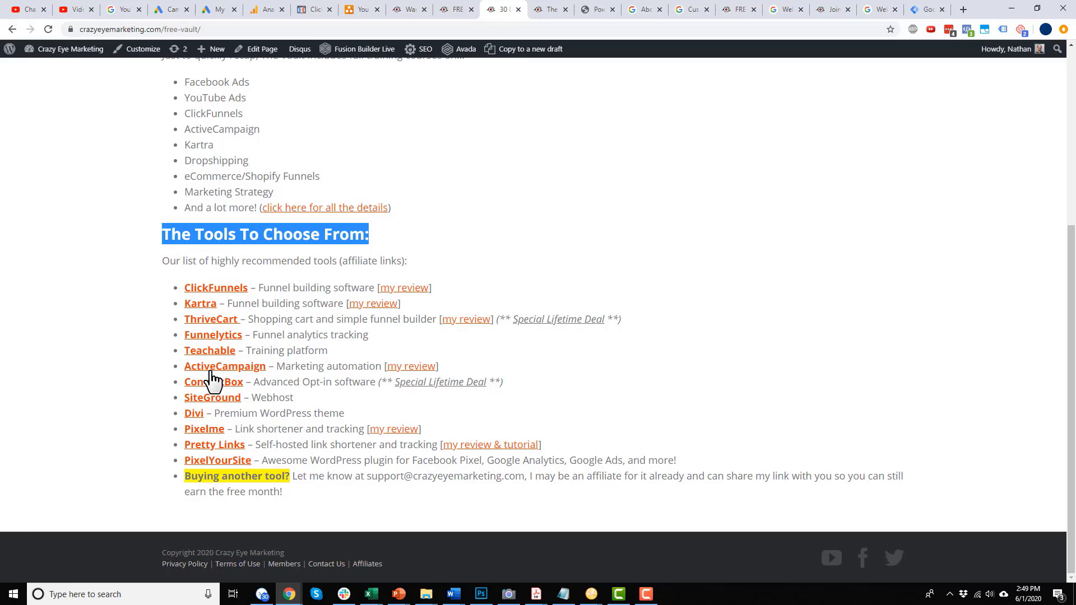
{"action": "scroll", "coordinate": [213, 381], "scroll_direction": "up", "scroll_amount": 5}
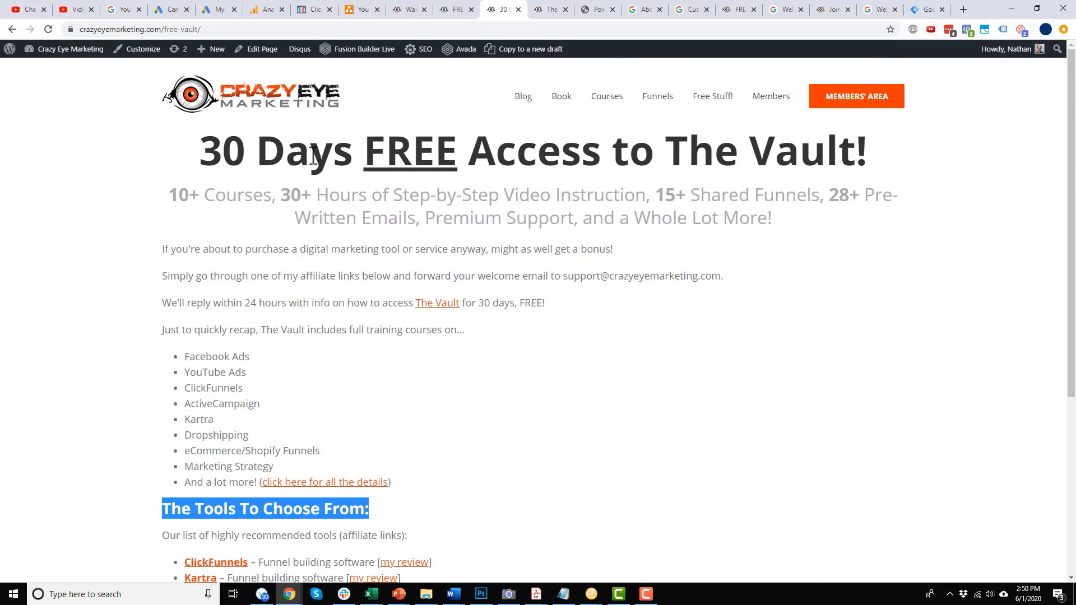
{"action": "left_click_drag", "start_coordinate": [346, 161], "coordinate": [714, 161]}
{"action": "left_click", "coordinate": [714, 161]}
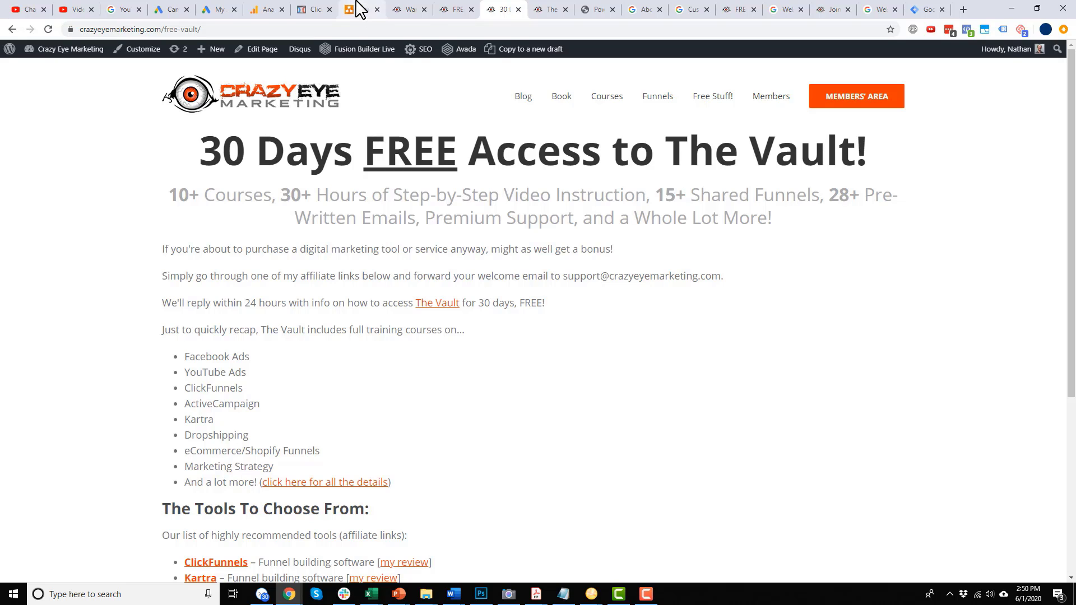
{"action": "left_click", "coordinate": [359, 9]}
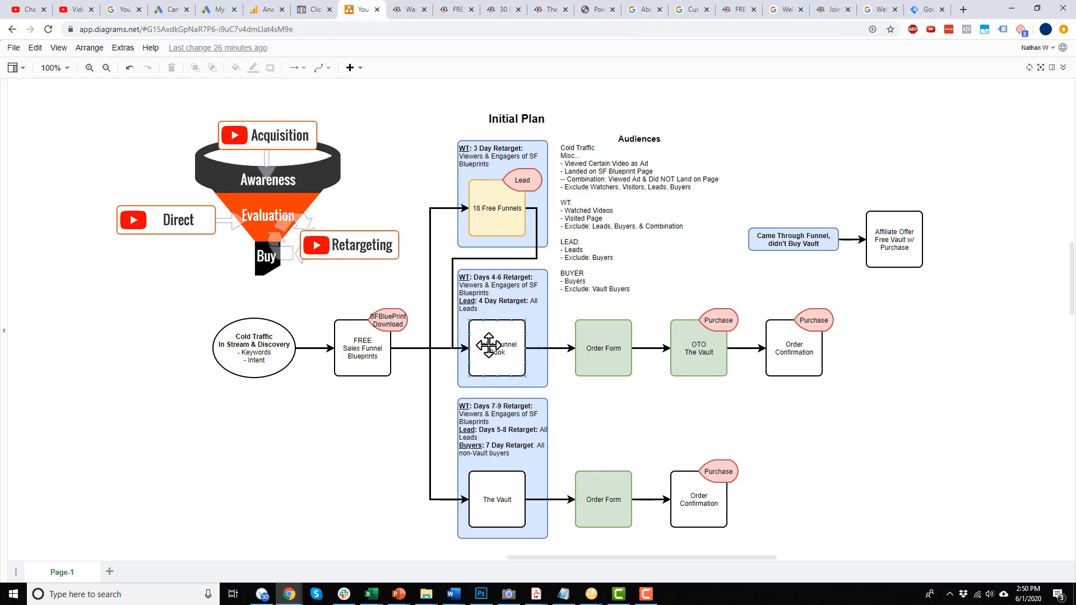
{"action": "left_click", "coordinate": [374, 353]}
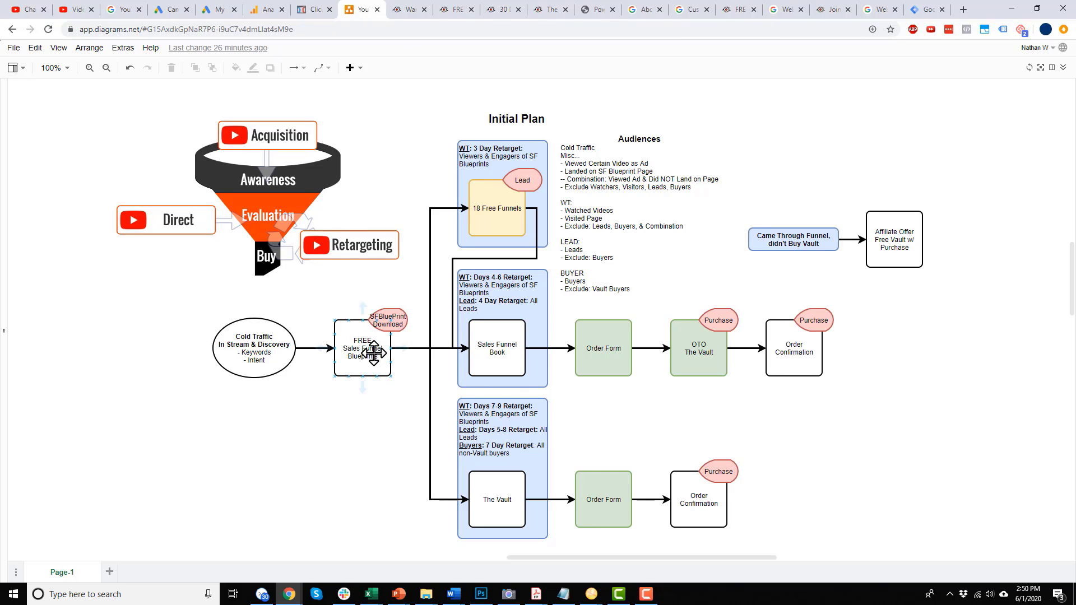
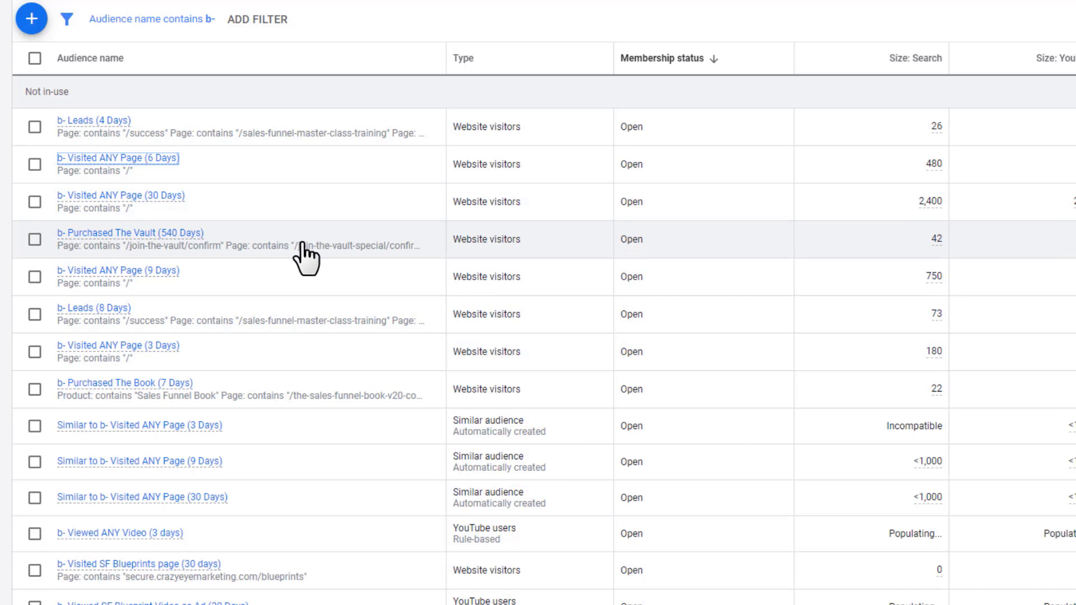
Compare the Leads audiences in the Google Ads audience list with the lead retargeting windows of the Sales Funnel Book and Vault stages
{"action": "scroll", "coordinate": [328, 250], "scroll_direction": "down", "scroll_amount": 2}
{"action": "scroll", "coordinate": [41, 223], "scroll_direction": "up", "scroll_amount": 2}
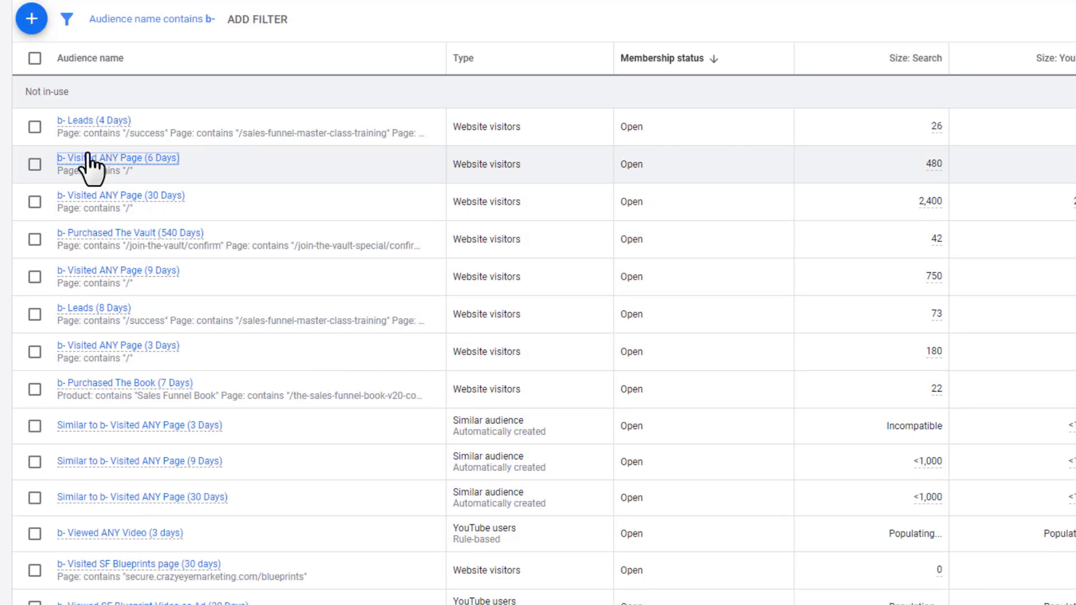
{"action": "mouse_move", "coordinate": [85, 125]}
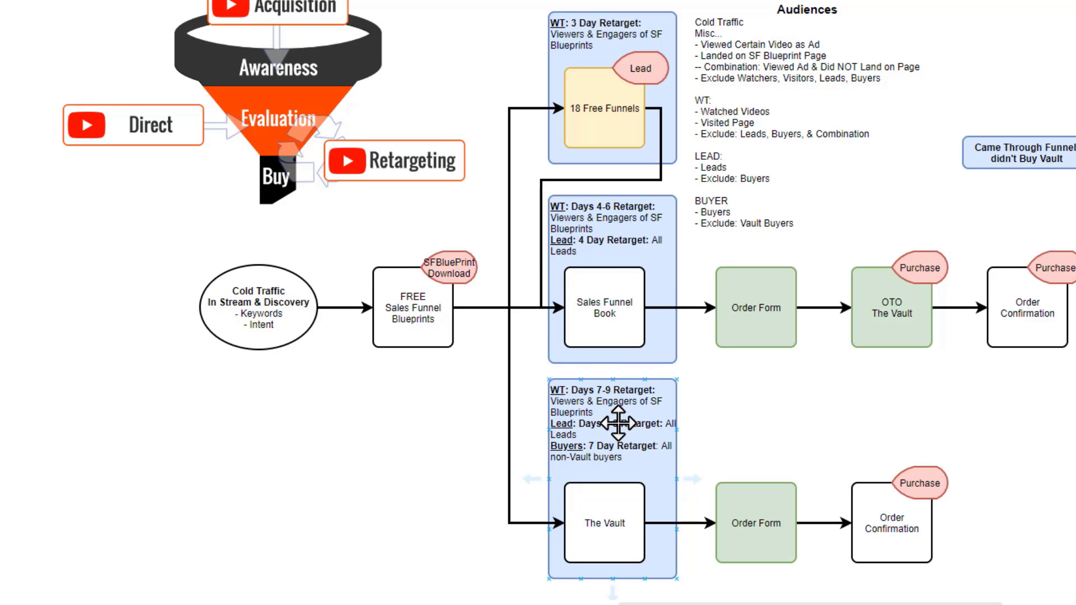
{"action": "left_click", "coordinate": [582, 241]}
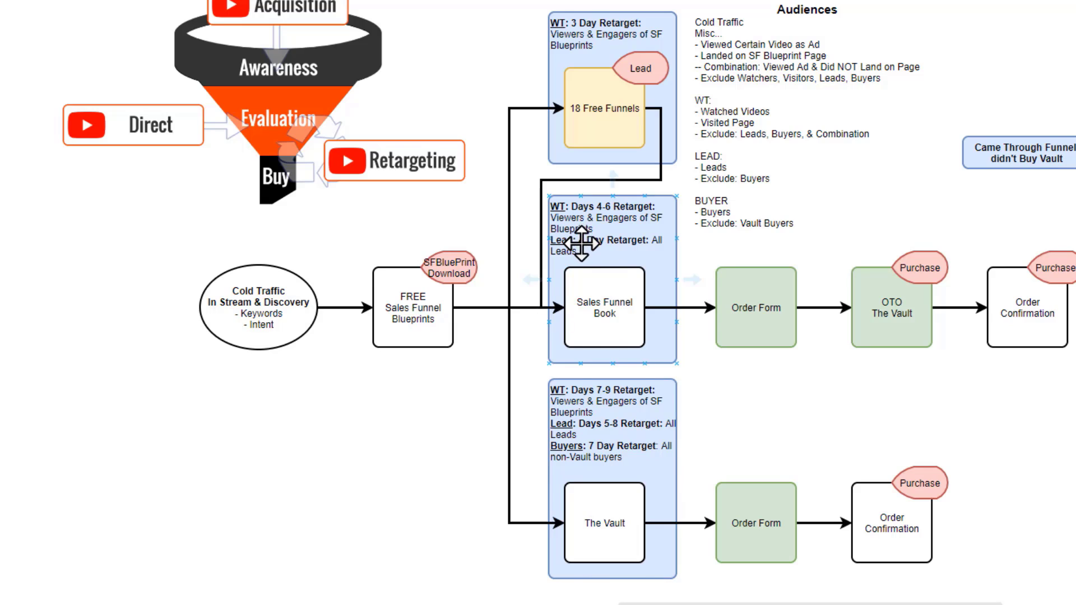
{"action": "left_click", "coordinate": [616, 426]}
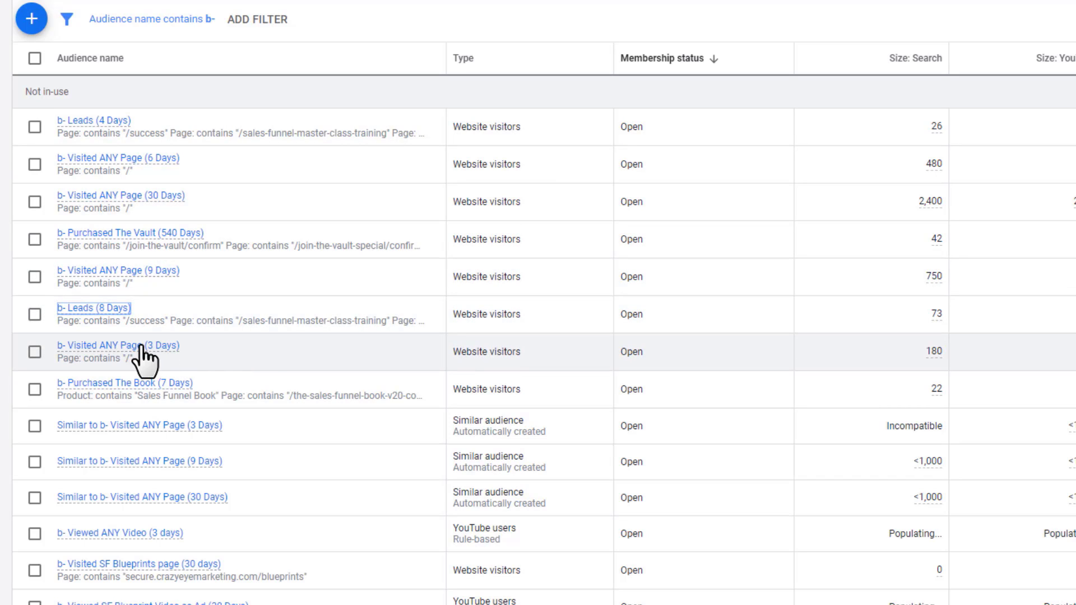
Check the Visited ANY Page audiences for 3, 9 and 6 days against the three warm-traffic retargeting windows in the plan diagram
{"action": "mouse_move", "coordinate": [133, 351]}
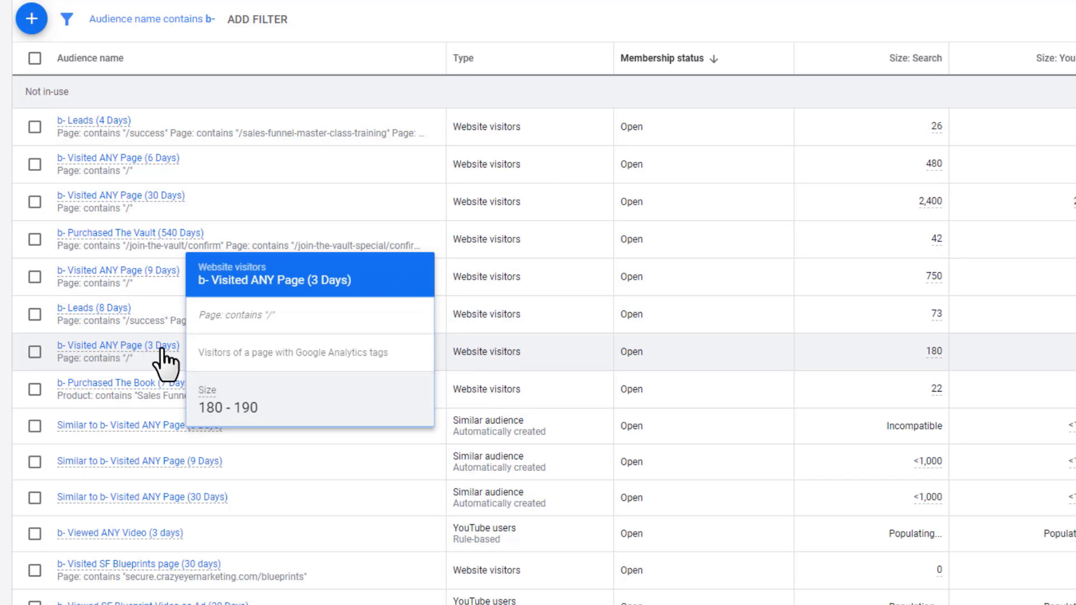
{"action": "mouse_move", "coordinate": [160, 278]}
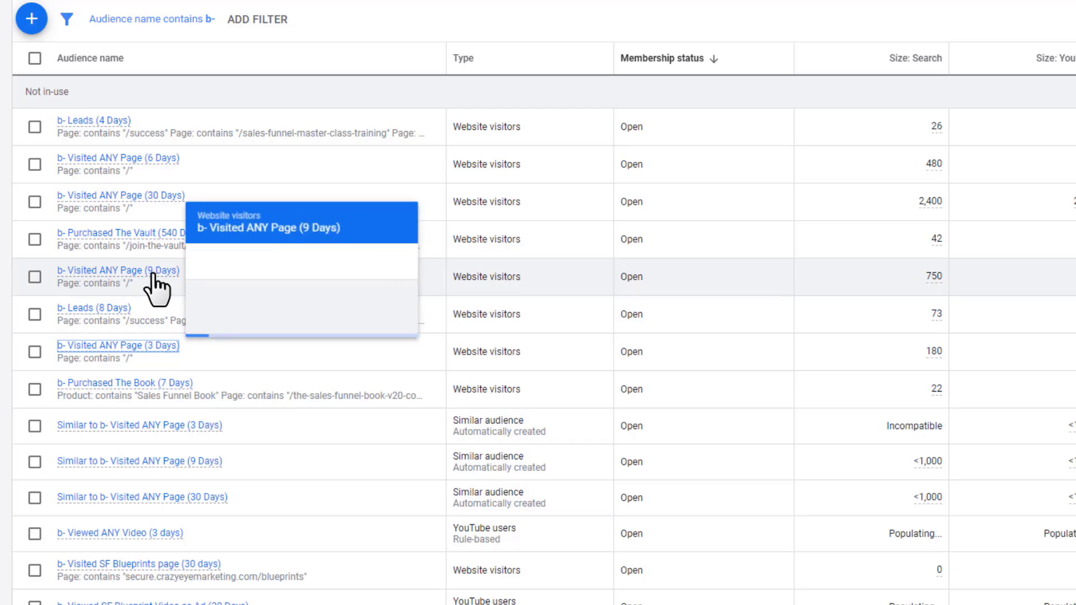
{"action": "mouse_move", "coordinate": [163, 168]}
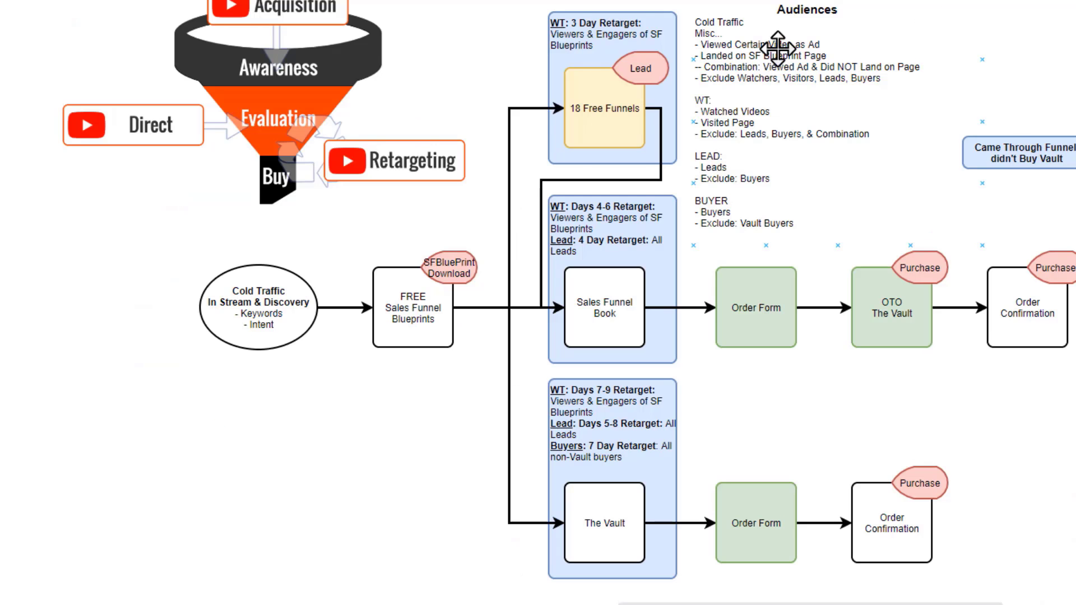
{"action": "left_click", "coordinate": [553, 41]}
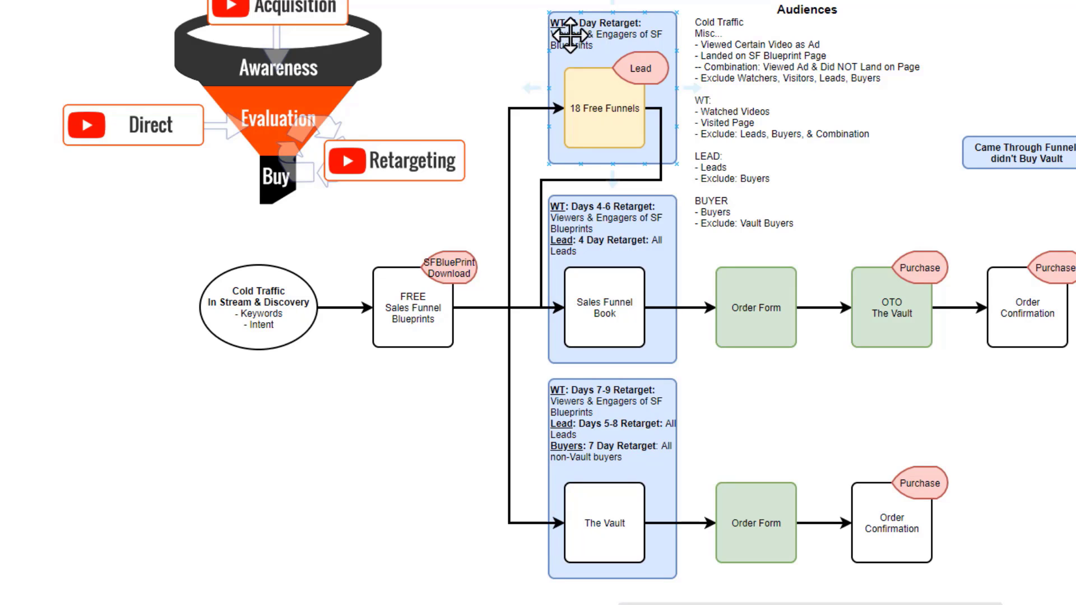
{"action": "left_click", "coordinate": [612, 205]}
{"action": "left_click", "coordinate": [615, 386]}
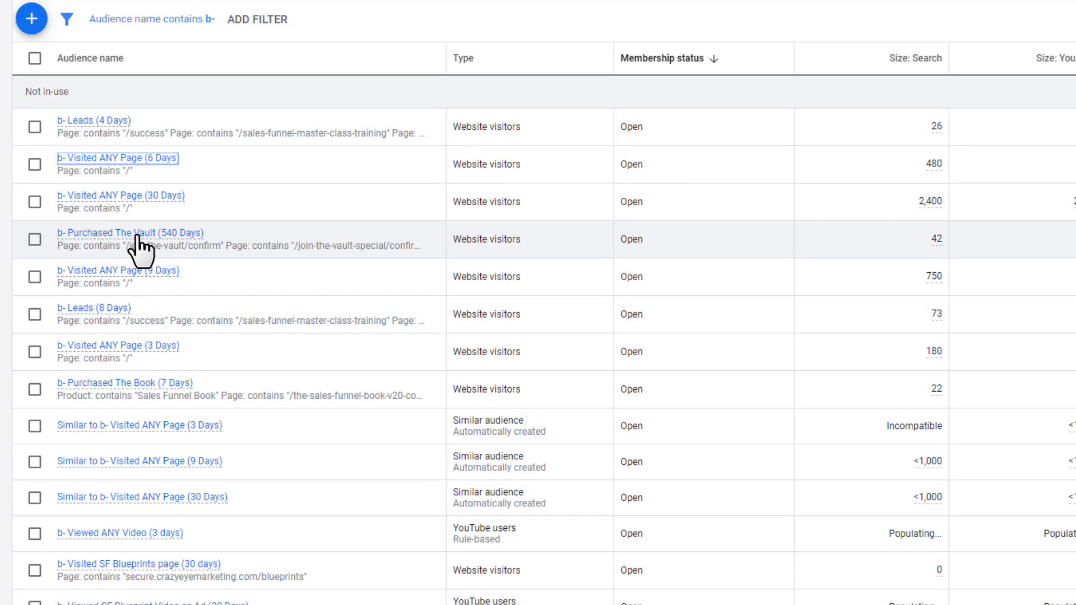
Inspect the Purchased The Vault (540 Days) and Purchased The Book (7 Days) audiences and compare them with the Vault stage's buyer retargeting
{"action": "mouse_move", "coordinate": [149, 245]}
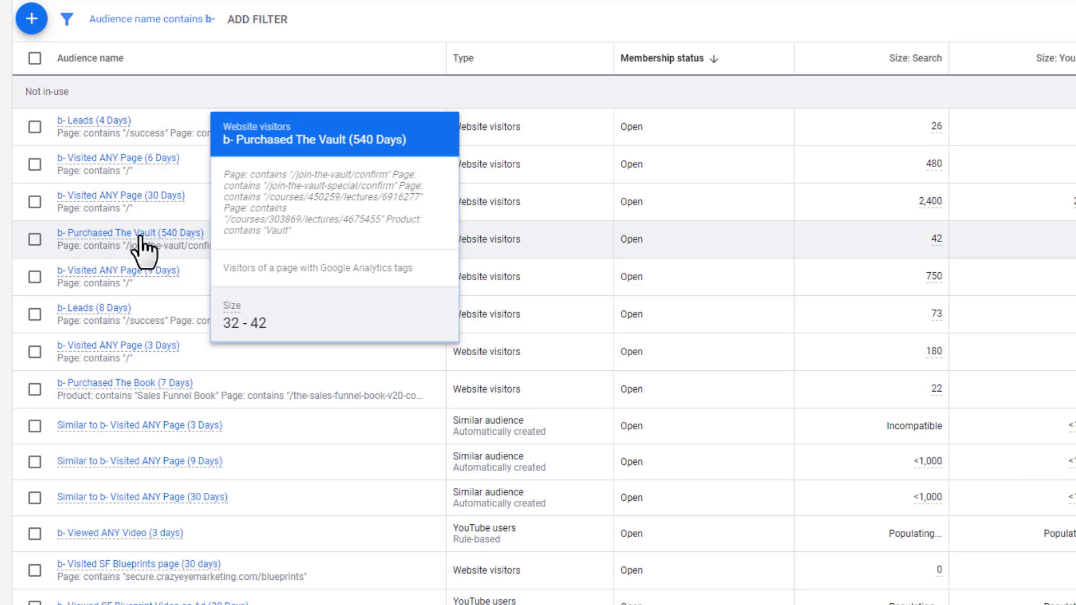
{"action": "scroll", "coordinate": [228, 298], "scroll_direction": "down", "scroll_amount": 2}
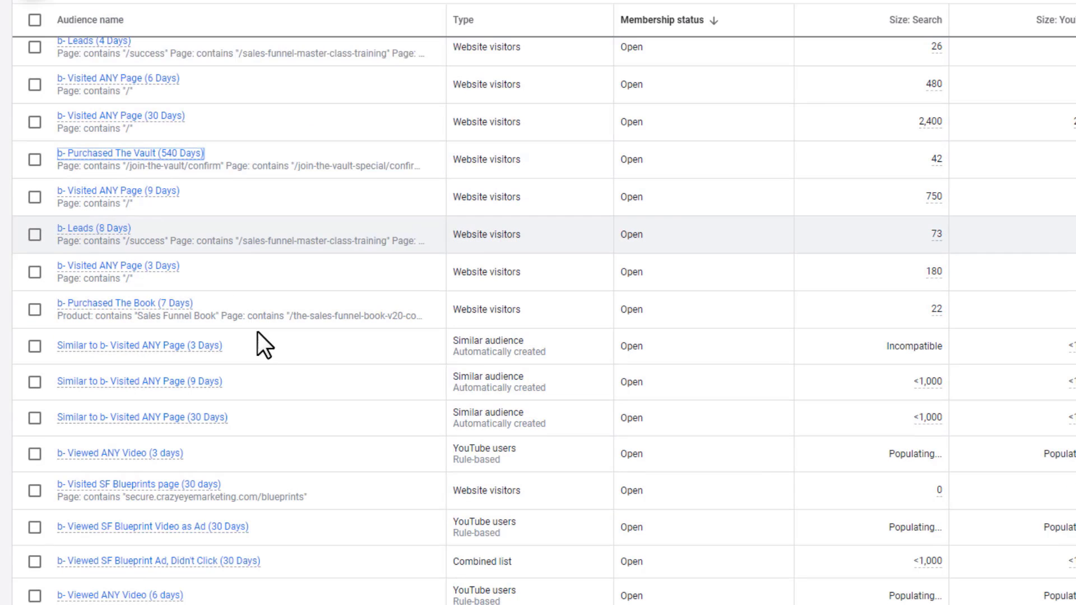
{"action": "mouse_move", "coordinate": [153, 309]}
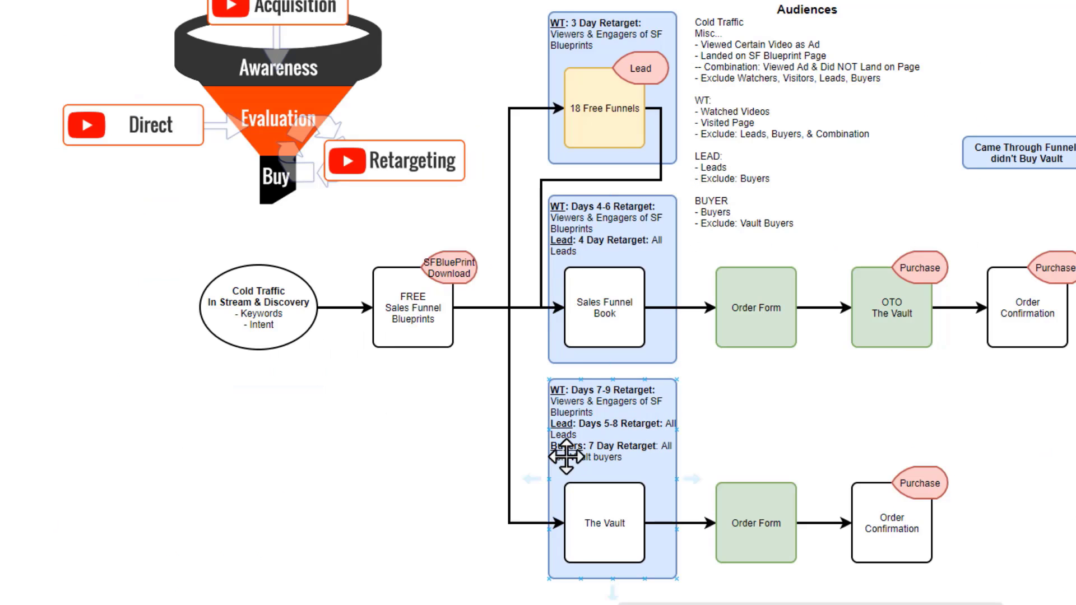
{"action": "left_click", "coordinate": [617, 537]}
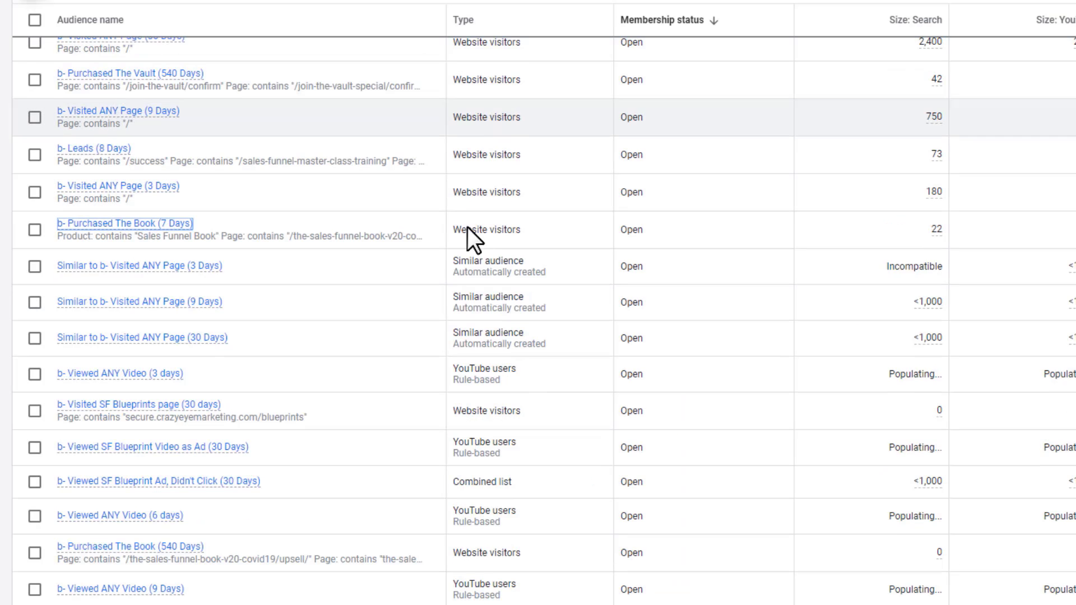
Inspect the Viewed ANY Video audiences for 3, 6 and 9 days and the SF Blueprint page and video-ad audiences
{"action": "mouse_move", "coordinate": [137, 377]}
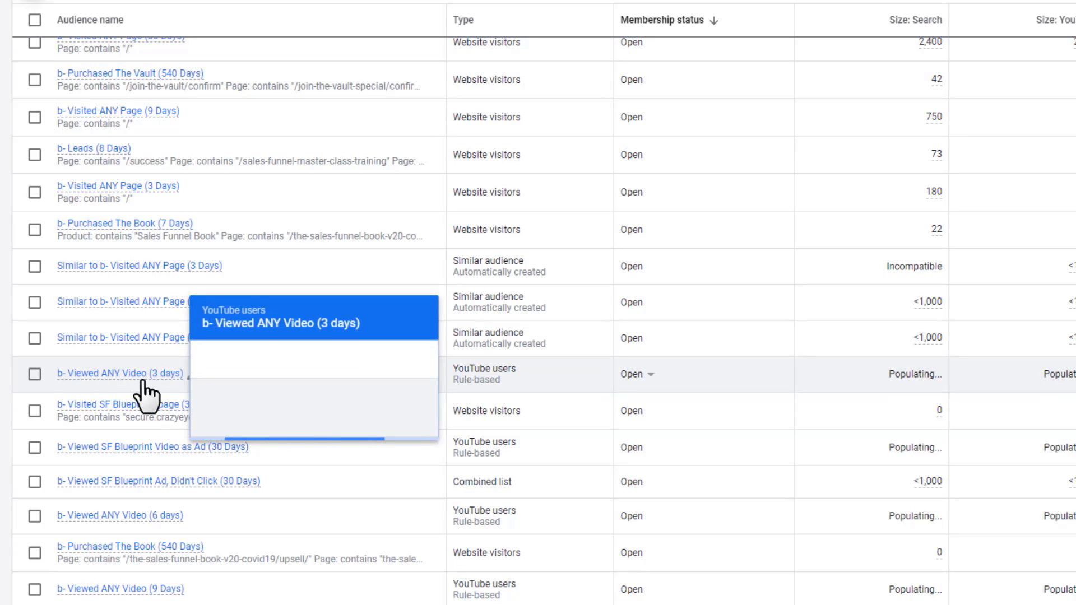
{"action": "scroll", "coordinate": [160, 387], "scroll_direction": "down", "scroll_amount": 2}
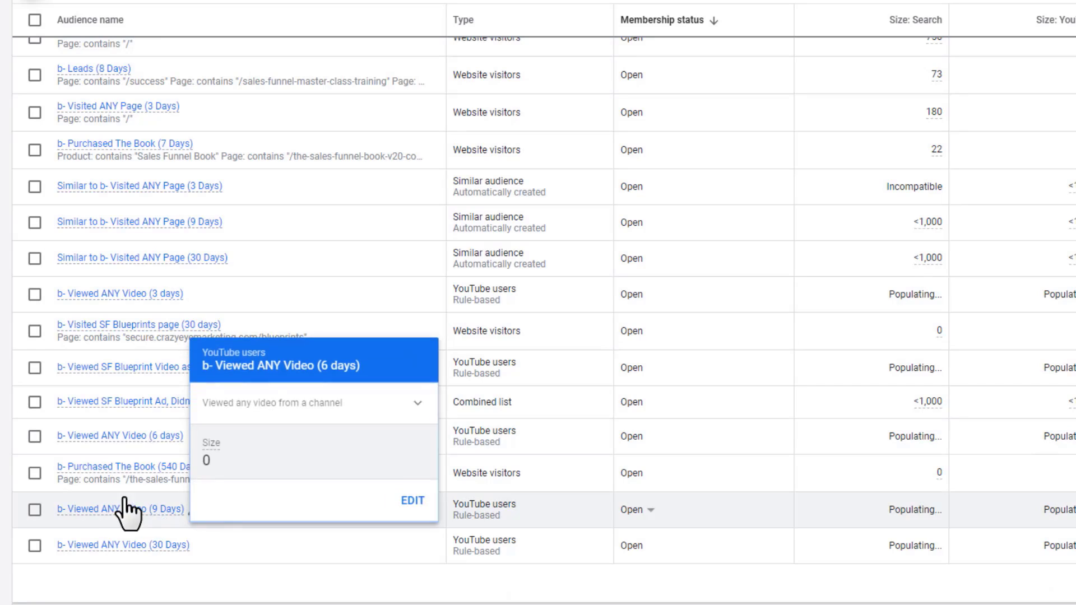
{"action": "mouse_move", "coordinate": [147, 511]}
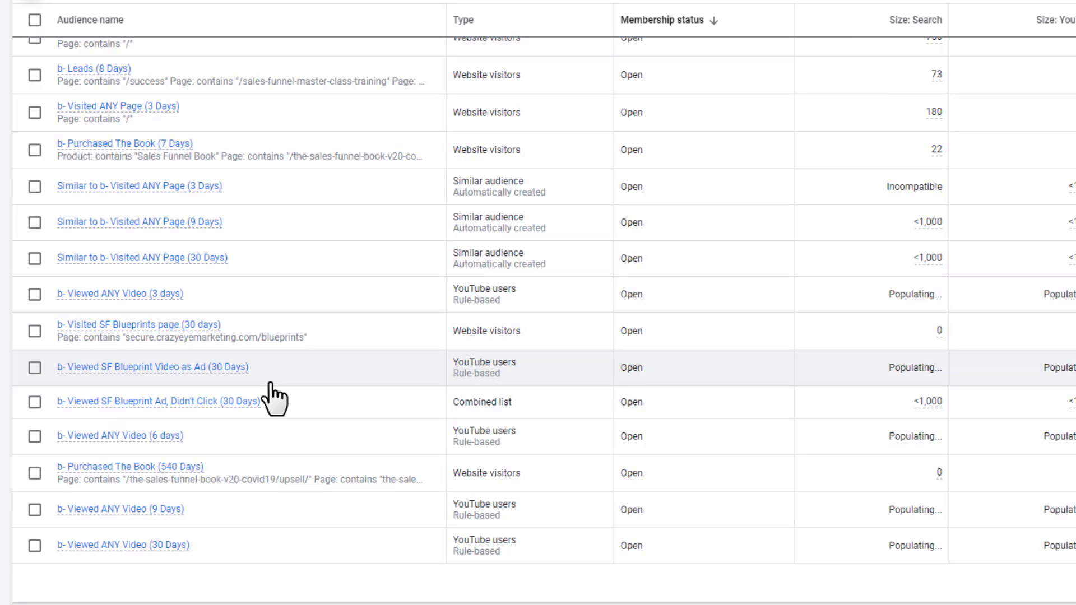
{"action": "mouse_move", "coordinate": [143, 336]}
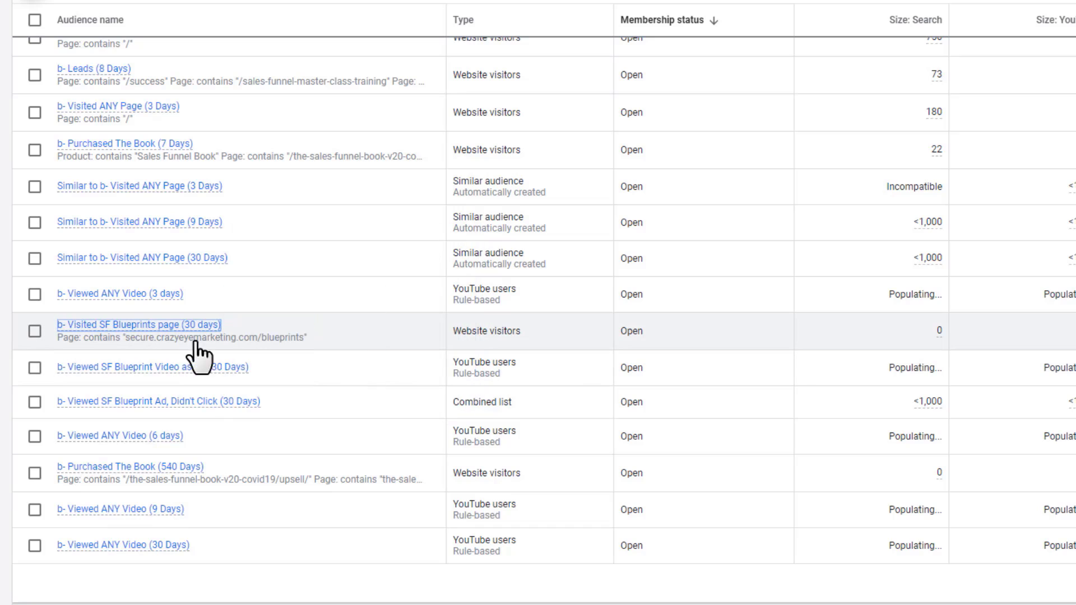
{"action": "mouse_move", "coordinate": [116, 366]}
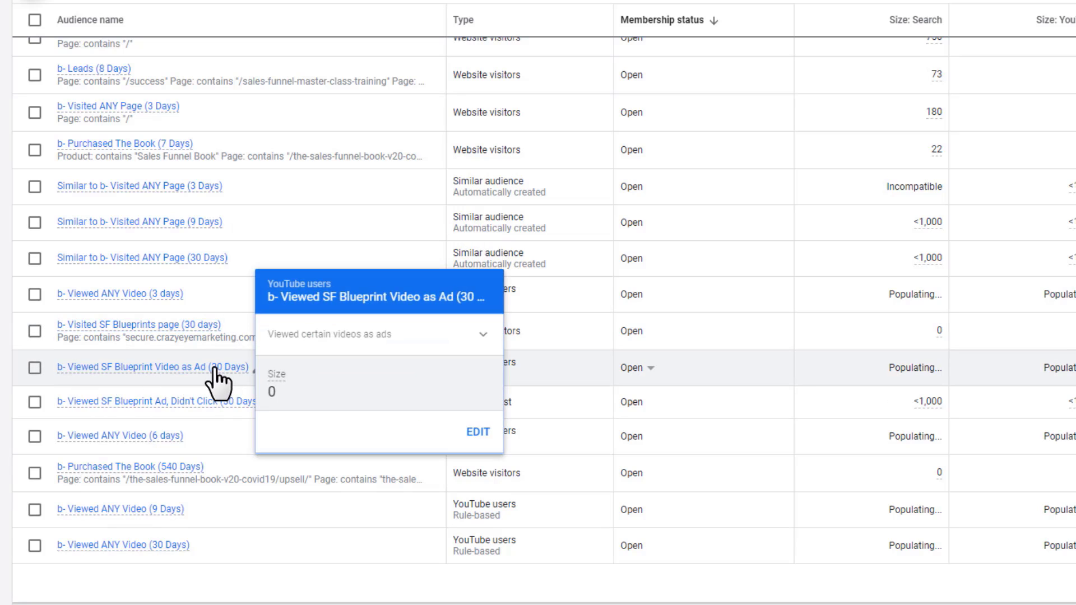
{"action": "mouse_move", "coordinate": [160, 403]}
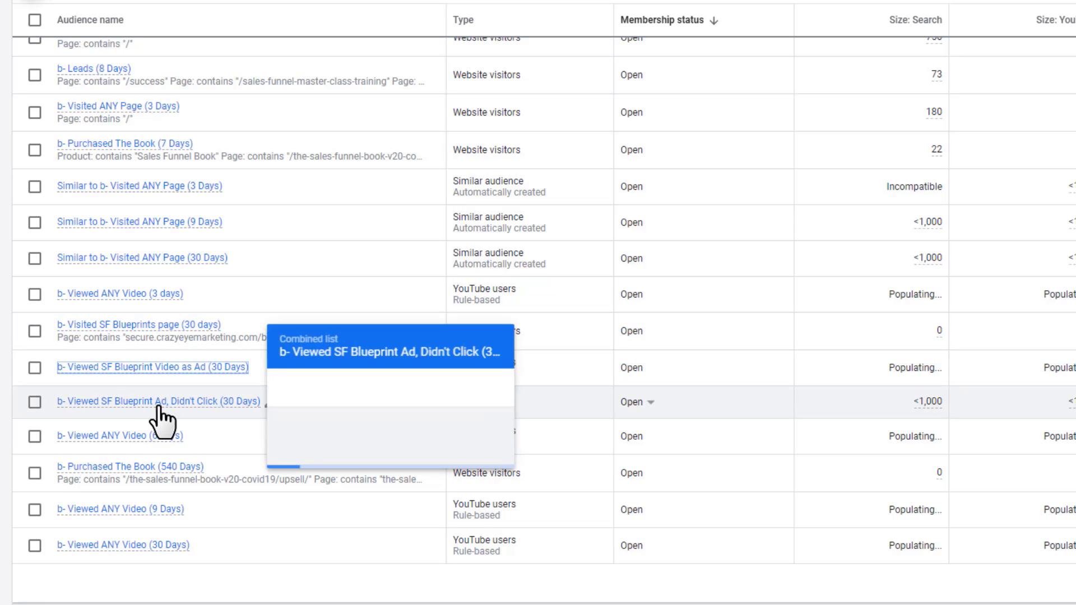
Examine the audiences combined in Viewed SF Blueprint Ad, Didn't Click (30 Days), and return to the Cold Traffic stage in the plan diagram
{"action": "left_click", "coordinate": [207, 403]}
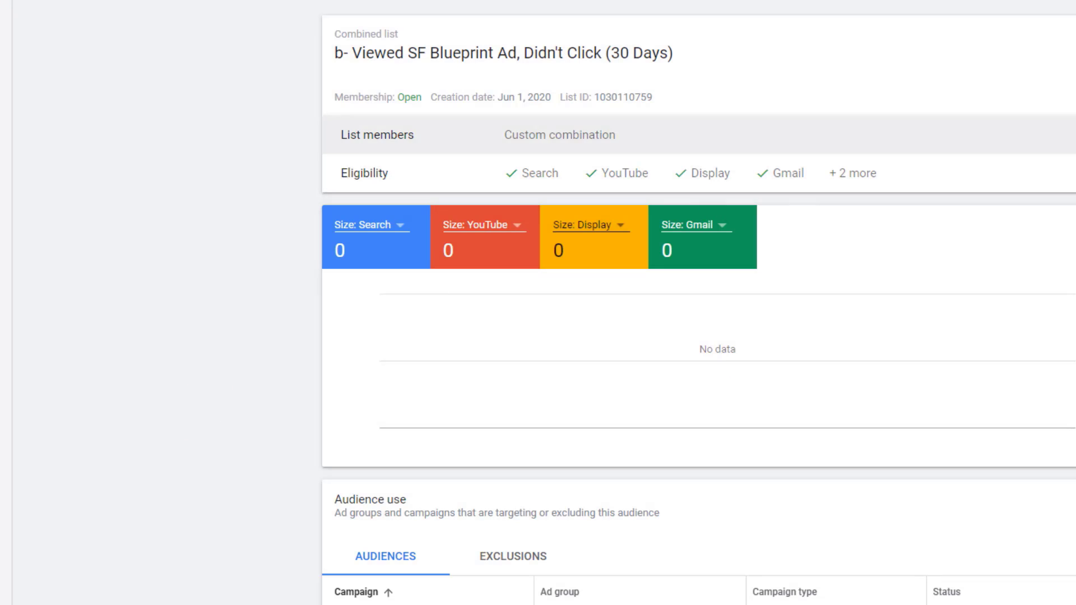
{"action": "left_click", "coordinate": [1068, 38]}
{"action": "left_click", "coordinate": [1063, 45]}
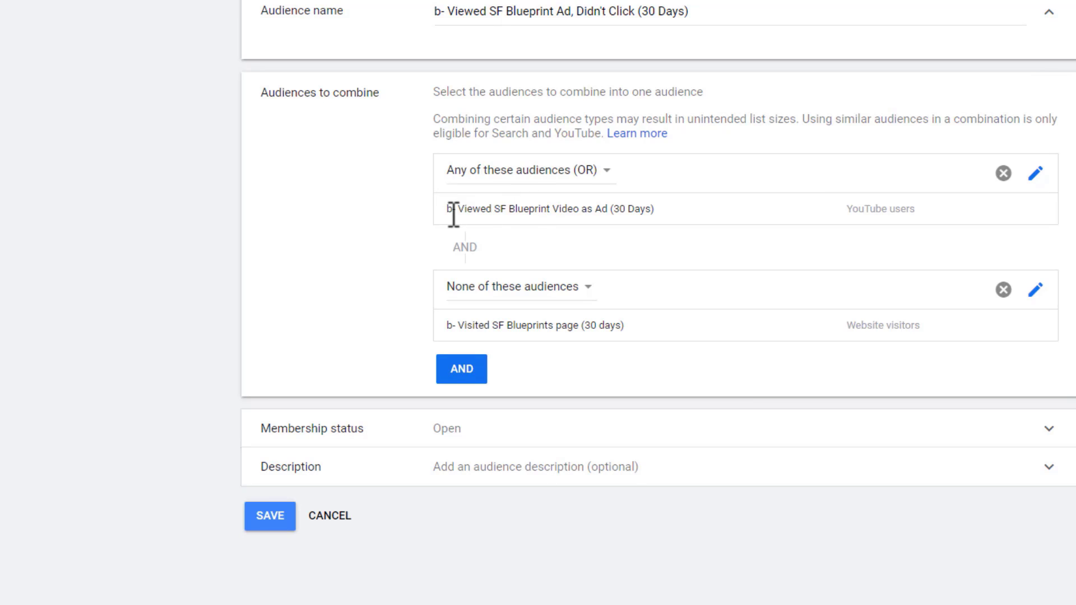
{"action": "left_click_drag", "start_coordinate": [486, 210], "coordinate": [668, 208]}
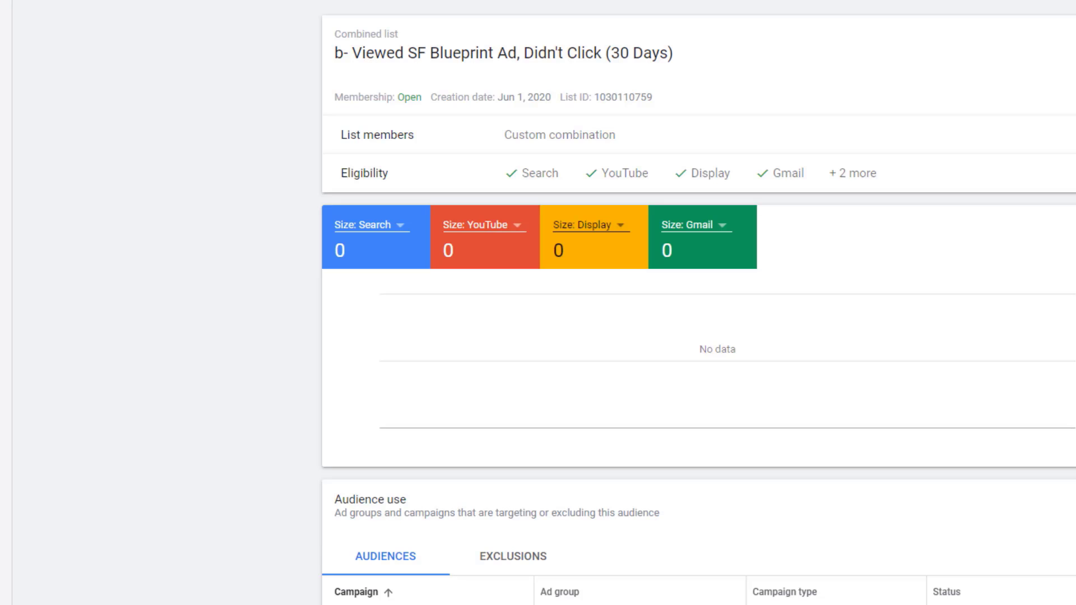
{"action": "left_click", "coordinate": [384, 6]}
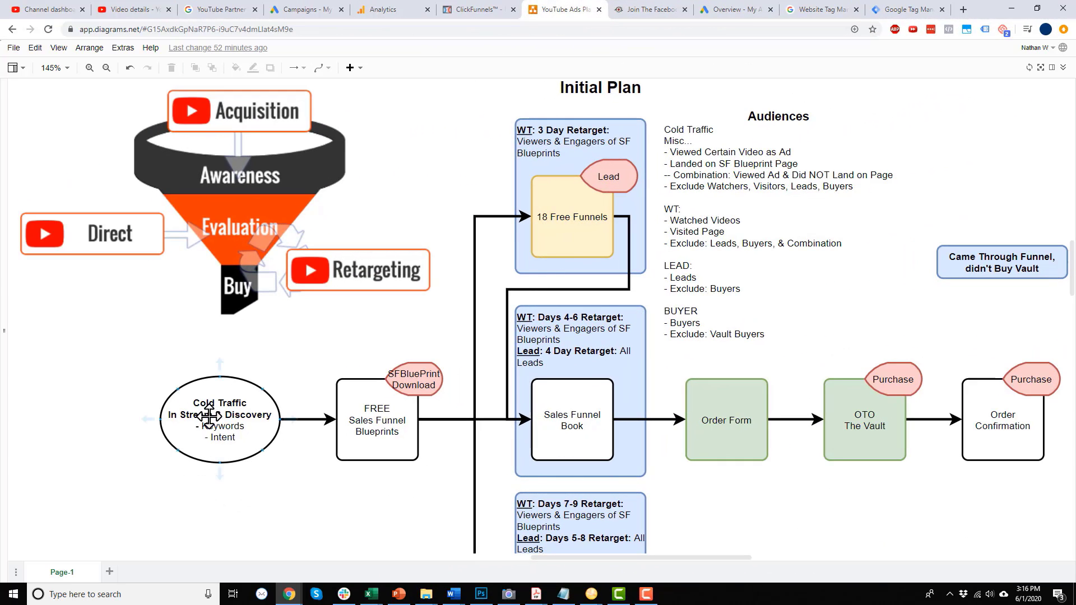
{"action": "left_click", "coordinate": [216, 115]}
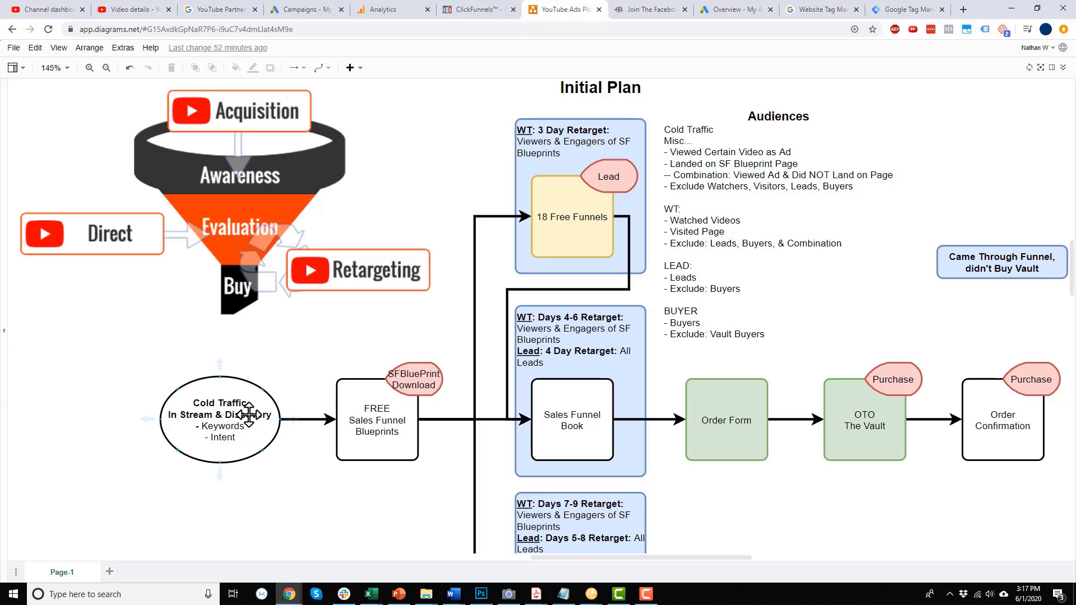
Start a new Google Ads video campaign without a goal's guidance, choose the Drive conversions subtype, and check the funnel plan diagram
{"action": "left_click", "coordinate": [731, 11]}
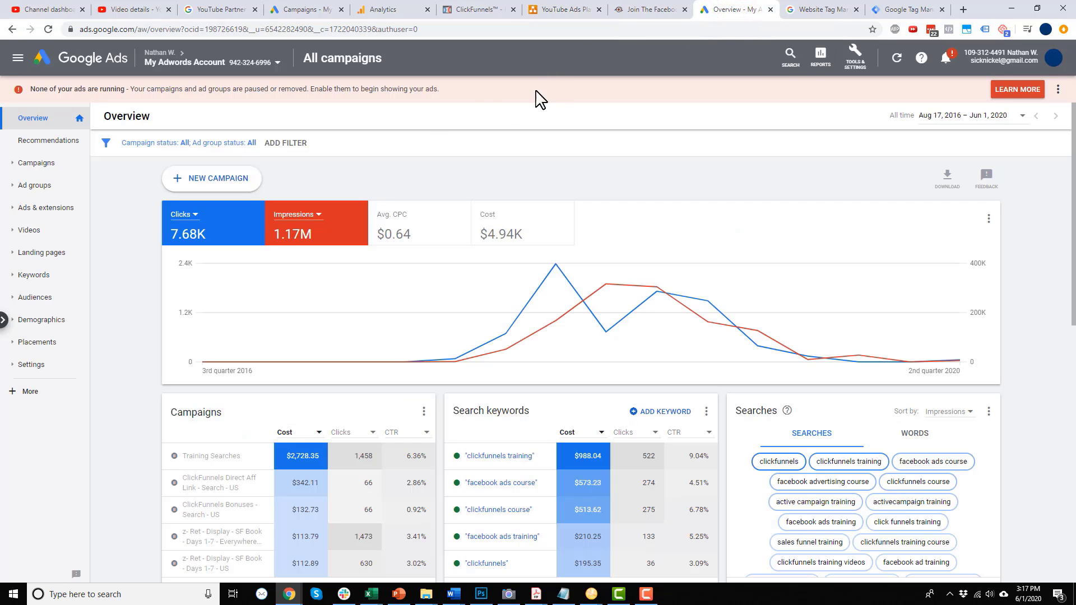
{"action": "left_click", "coordinate": [38, 163]}
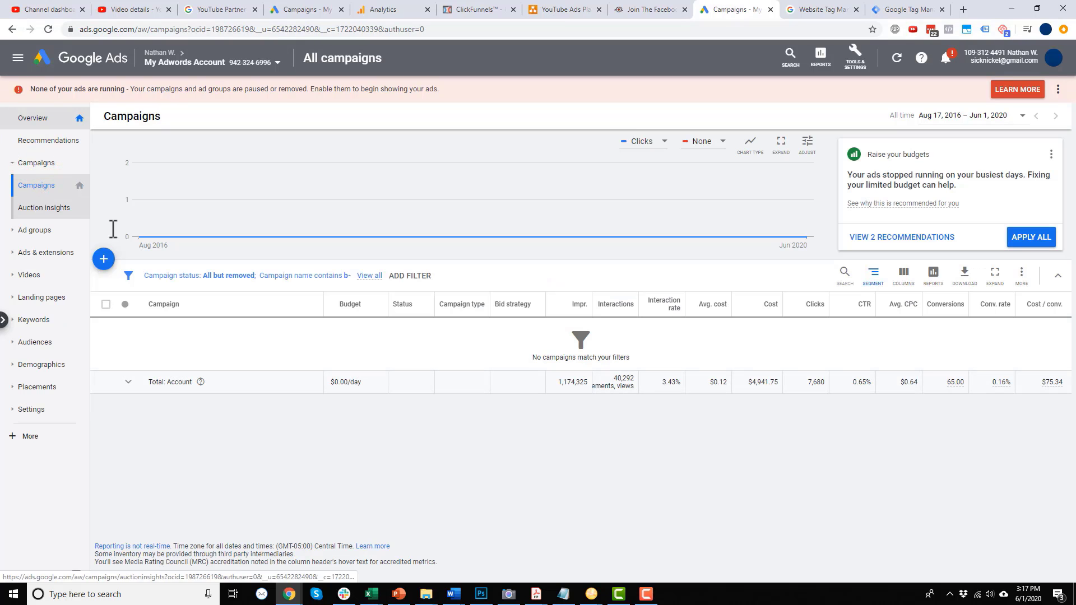
{"action": "left_click", "coordinate": [98, 264]}
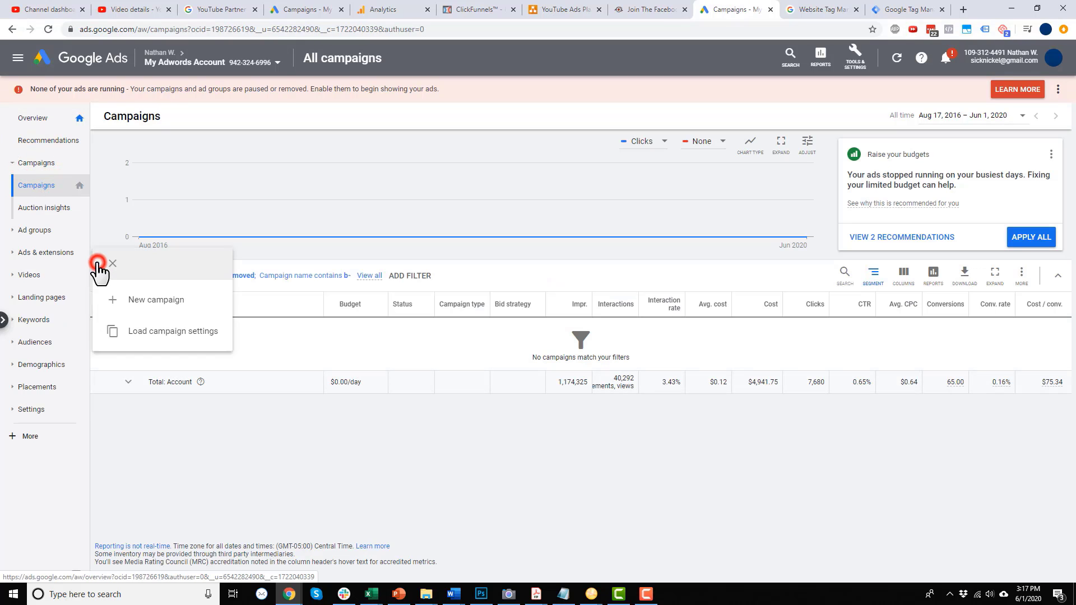
{"action": "left_click", "coordinate": [163, 301]}
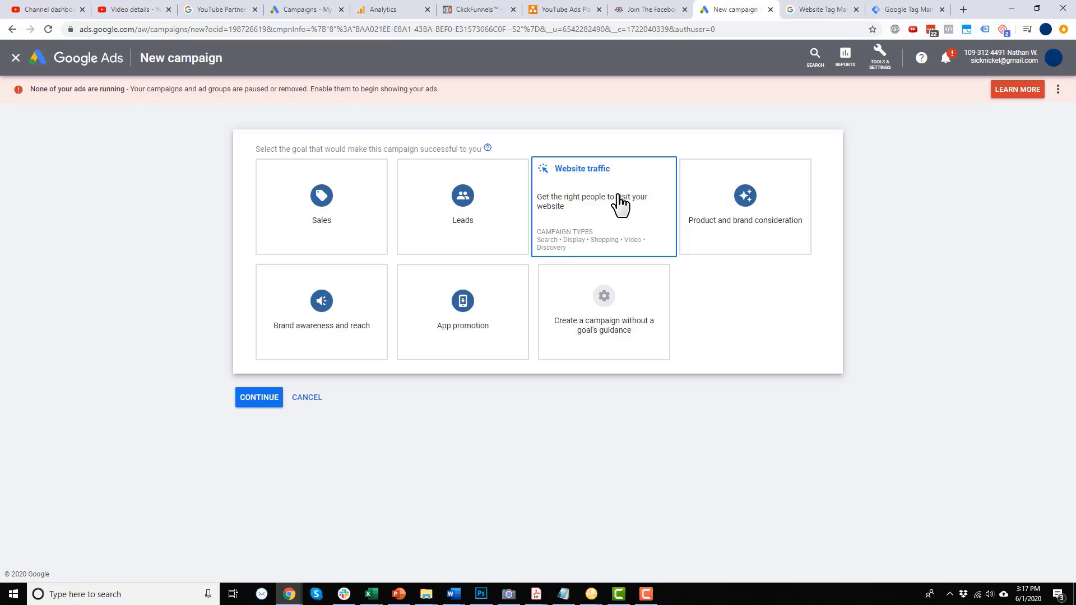
{"action": "left_click", "coordinate": [614, 357]}
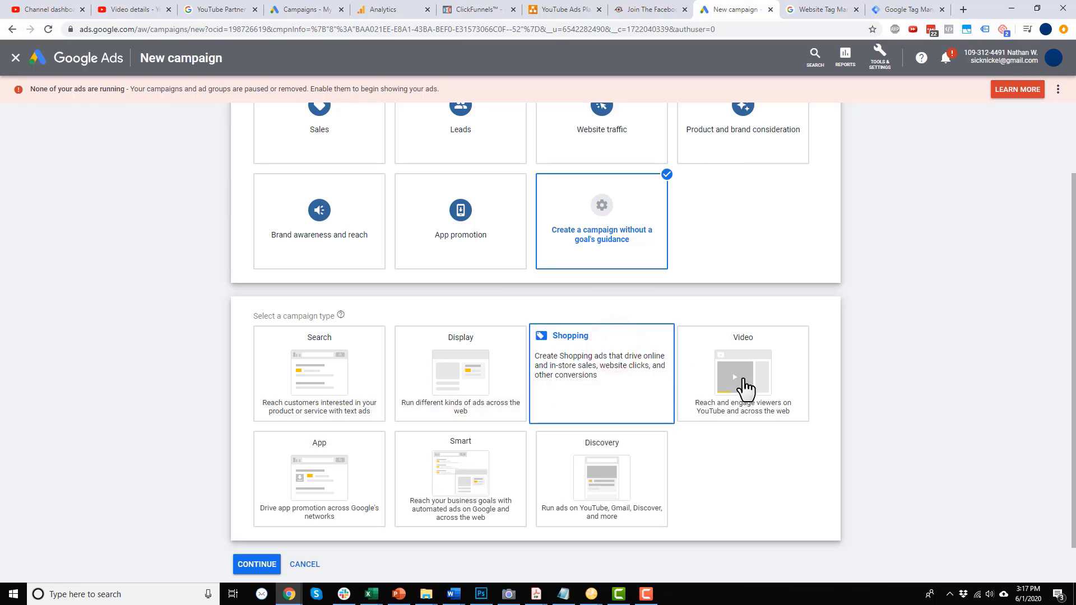
{"action": "left_click", "coordinate": [760, 399]}
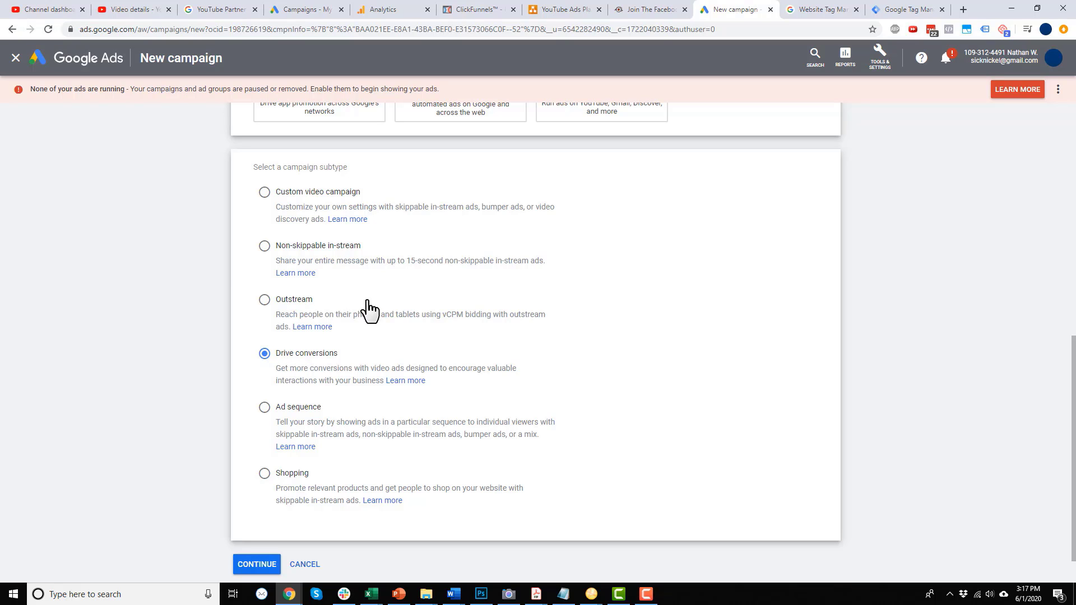
{"action": "left_click", "coordinate": [552, 9]}
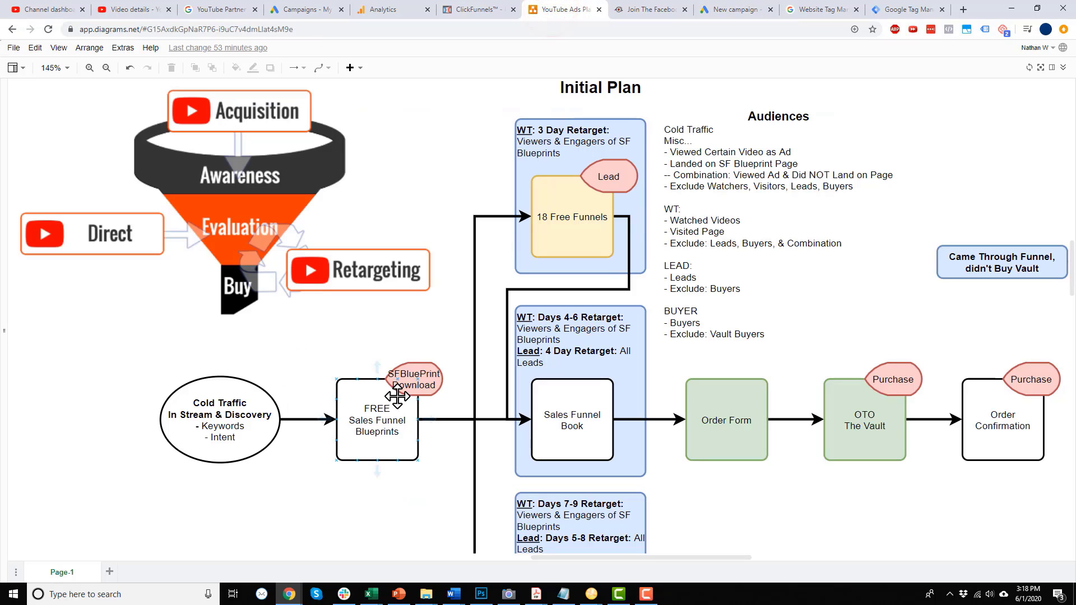
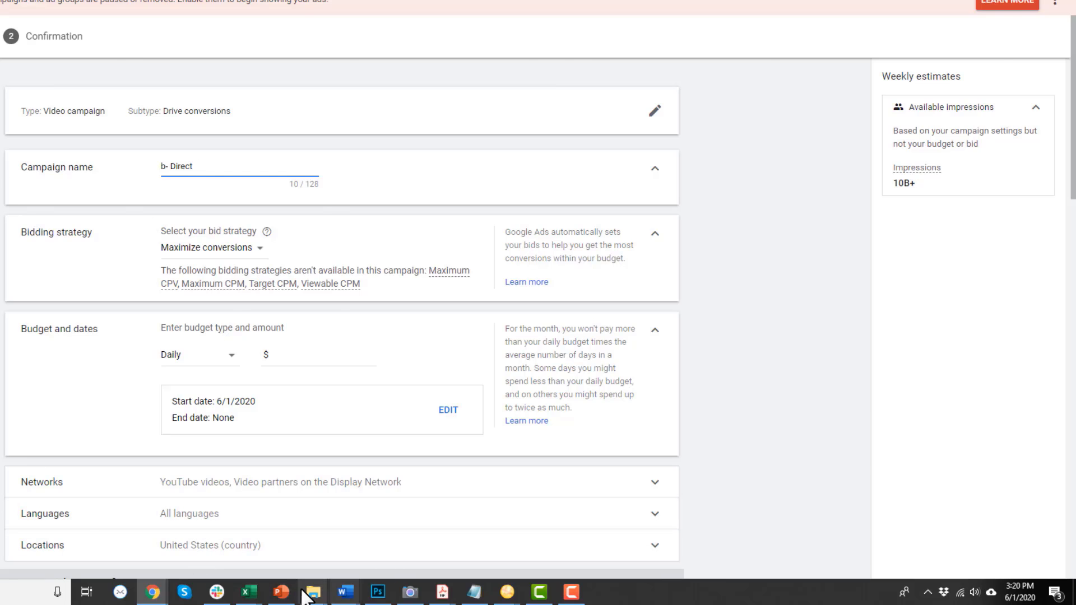
Check the Type part of the naming structure on the PowerPoint slide and extend the campaign name to "b- Direct - Stream -"
{"action": "left_click", "coordinate": [281, 593]}
{"action": "left_click_drag", "start_coordinate": [405, 261], "coordinate": [623, 263]}
{"action": "key", "text": "alt+Tab"}
{"action": "left_click", "coordinate": [241, 164]}
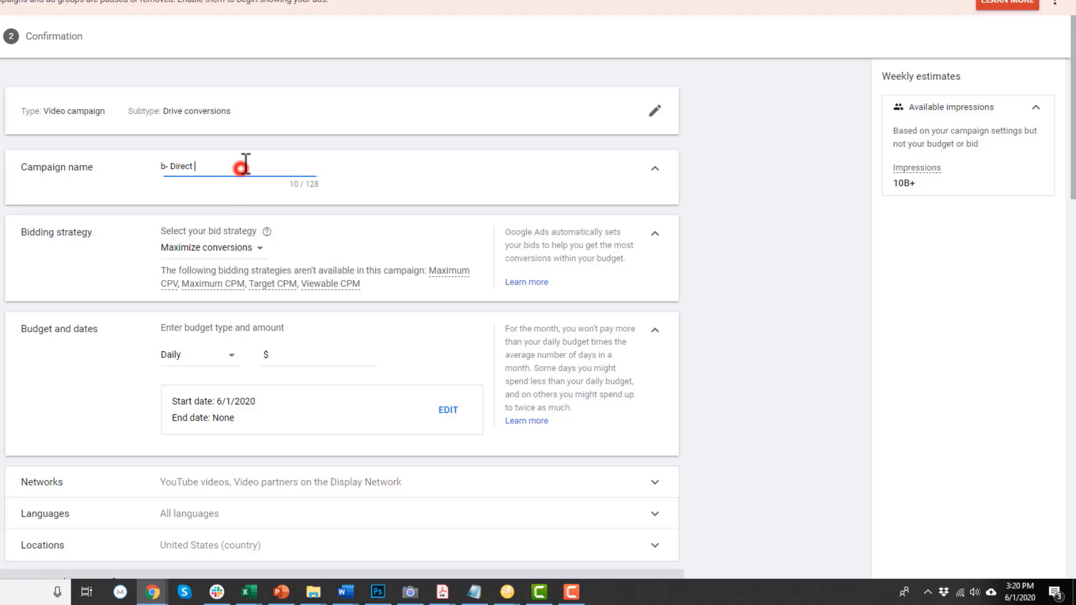
{"action": "type", "text": "- Stream -"}
Look up the Video Title part of the naming structure on the slide and add "SF Blueprints" to the campaign name
{"action": "left_click", "coordinate": [282, 592]}
{"action": "left_click_drag", "start_coordinate": [663, 259], "coordinate": [752, 259]}
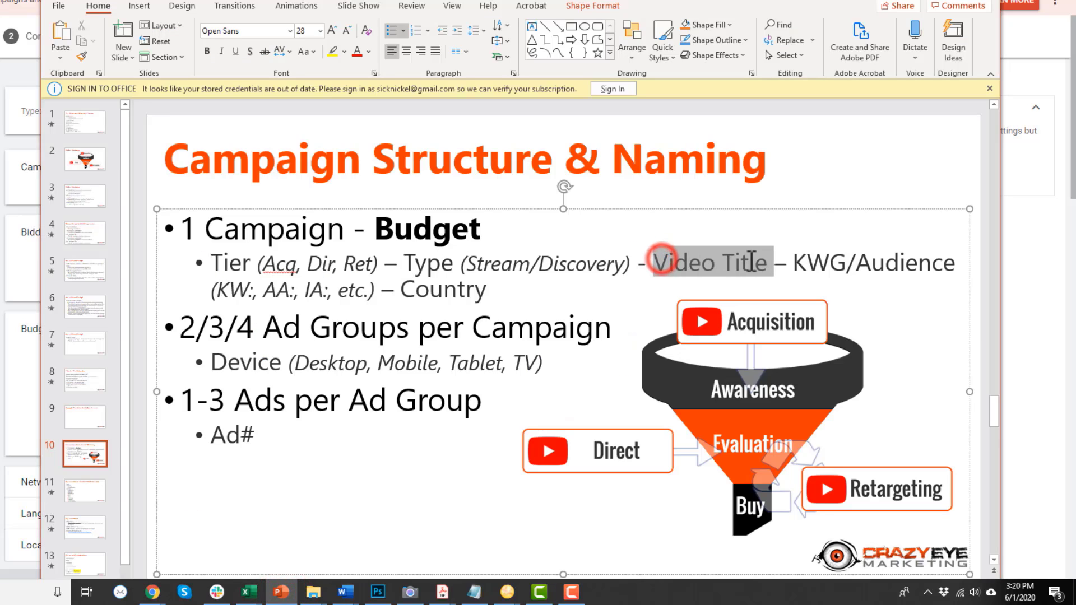
{"action": "left_click", "coordinate": [282, 592]}
{"action": "left_click", "coordinate": [274, 165]}
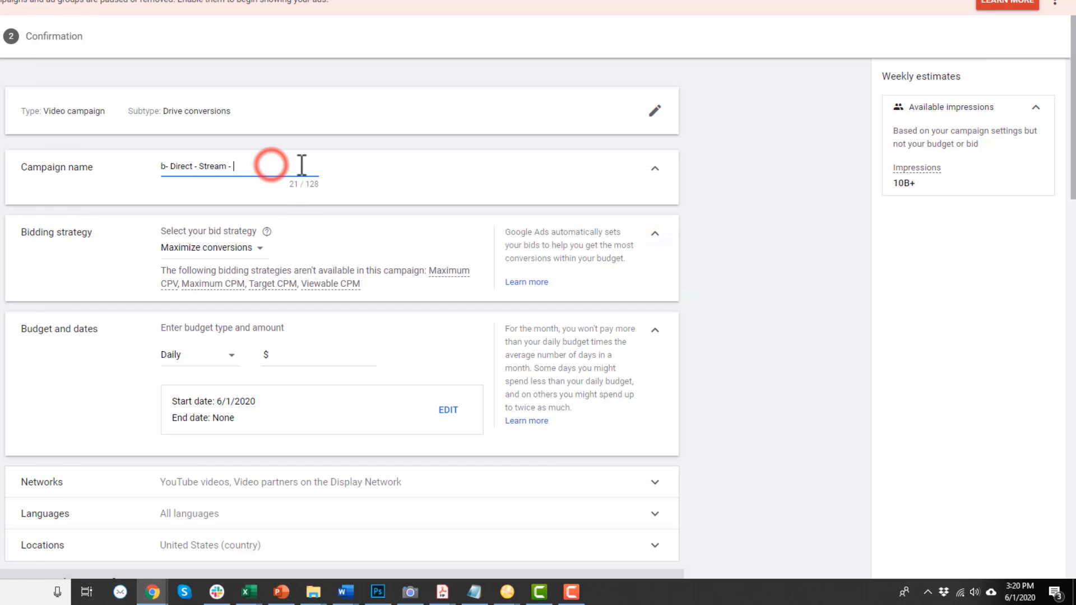
{"action": "type", "text": "1"}
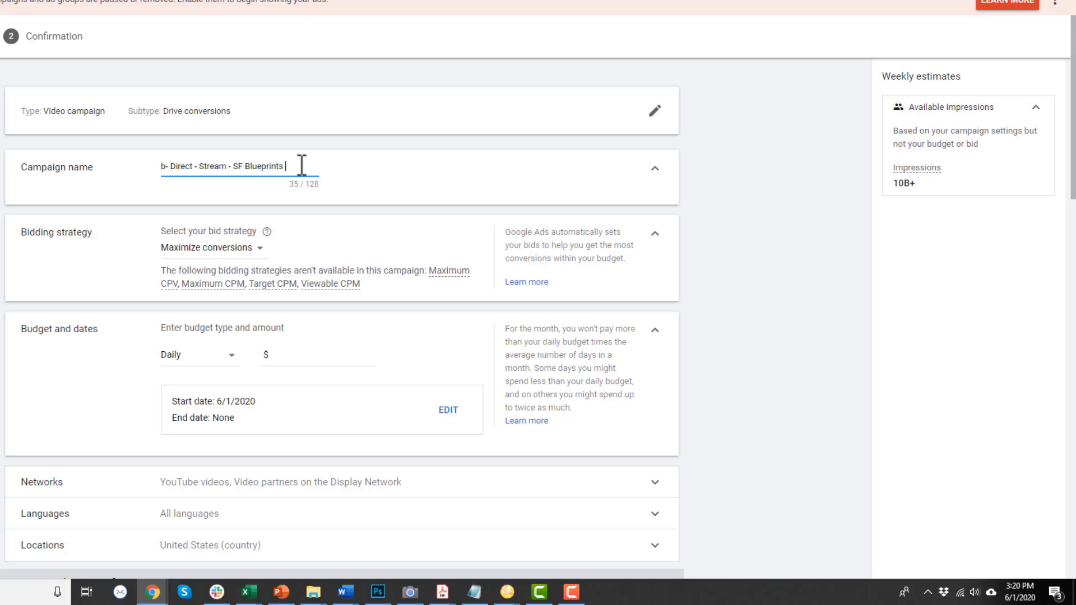
Consult the slide's keyword group and country parts, and complete the campaign name with "- KW: Sales Funnels - US"
{"action": "left_click", "coordinate": [281, 592]}
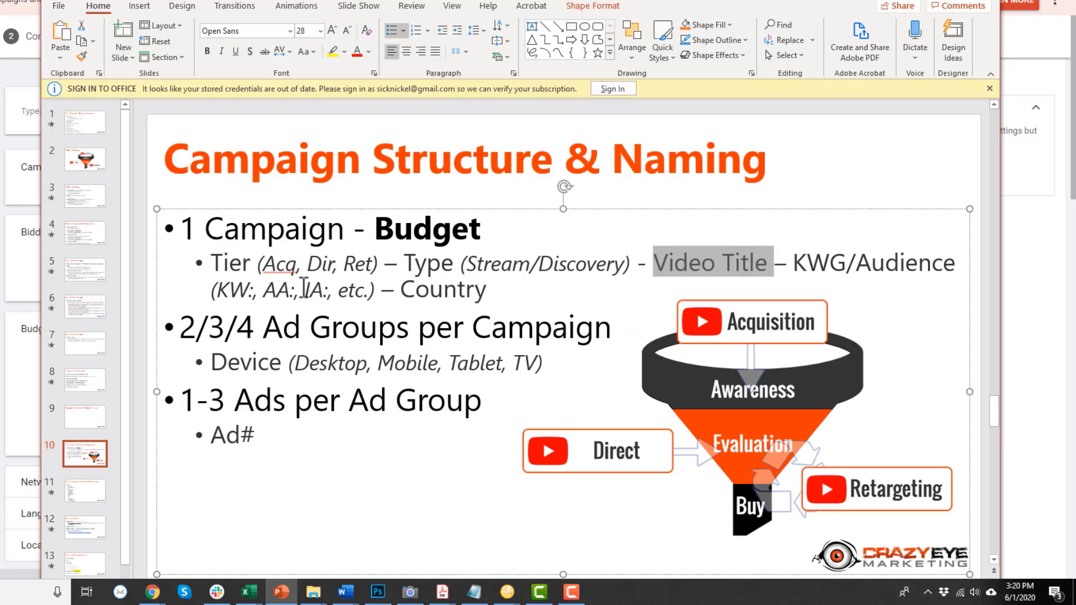
{"action": "left_click", "coordinate": [281, 593]}
{"action": "left_click", "coordinate": [301, 168]}
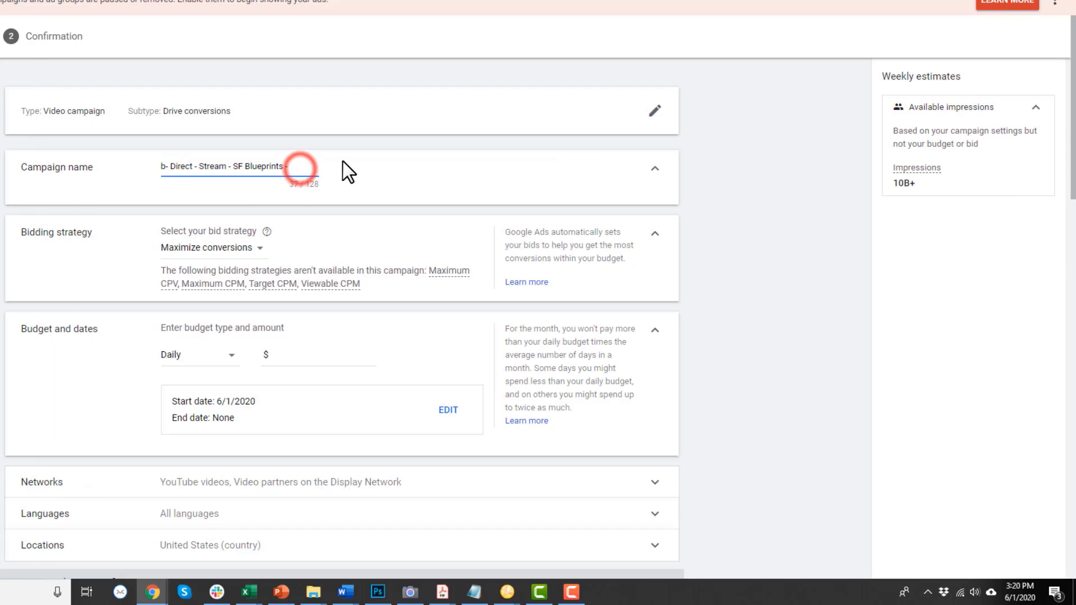
{"action": "type", "text": "KW: Sale"}
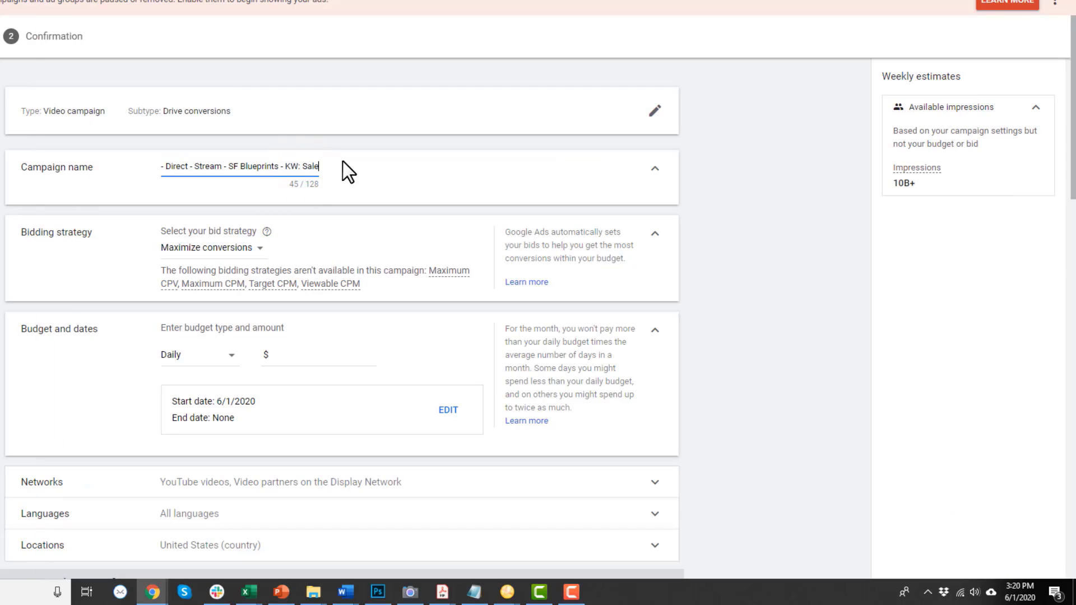
{"action": "type", "text": "s Funnels - US"}
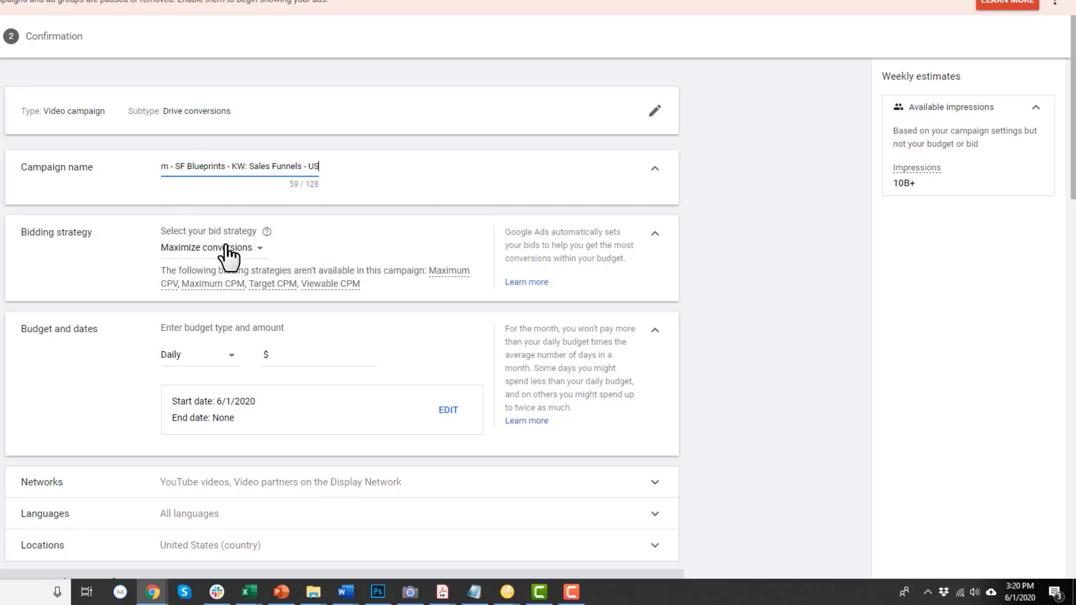
Choose Maximize conversions as the bid strategy and set the daily budget to $20.00
{"action": "scroll", "coordinate": [227, 257], "scroll_direction": "down", "scroll_amount": 1}
{"action": "left_click", "coordinate": [229, 187]}
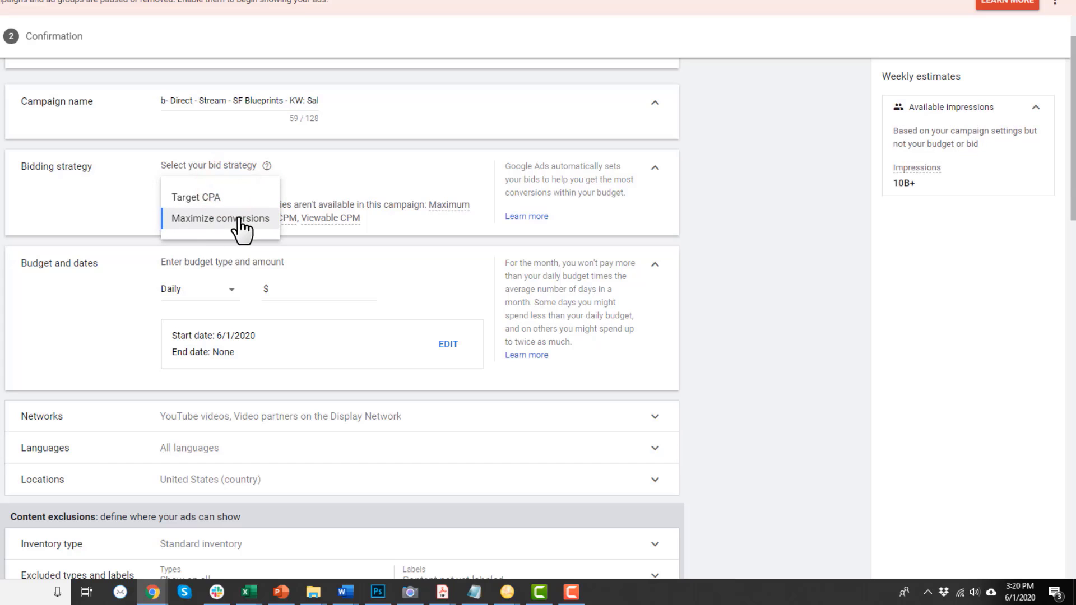
{"action": "left_click", "coordinate": [241, 223]}
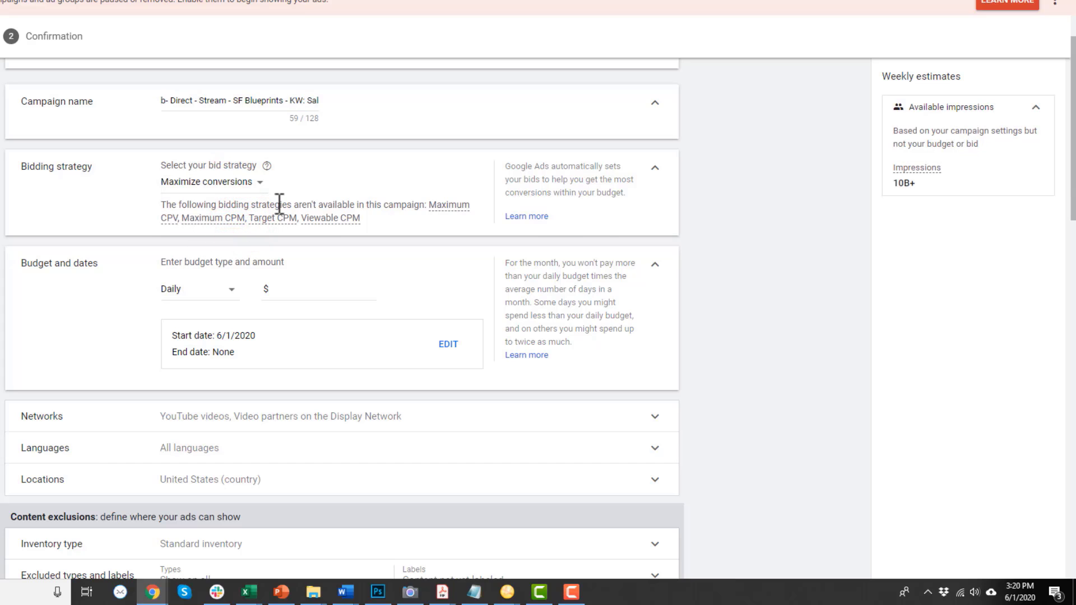
{"action": "scroll", "coordinate": [318, 202], "scroll_direction": "down", "scroll_amount": 1}
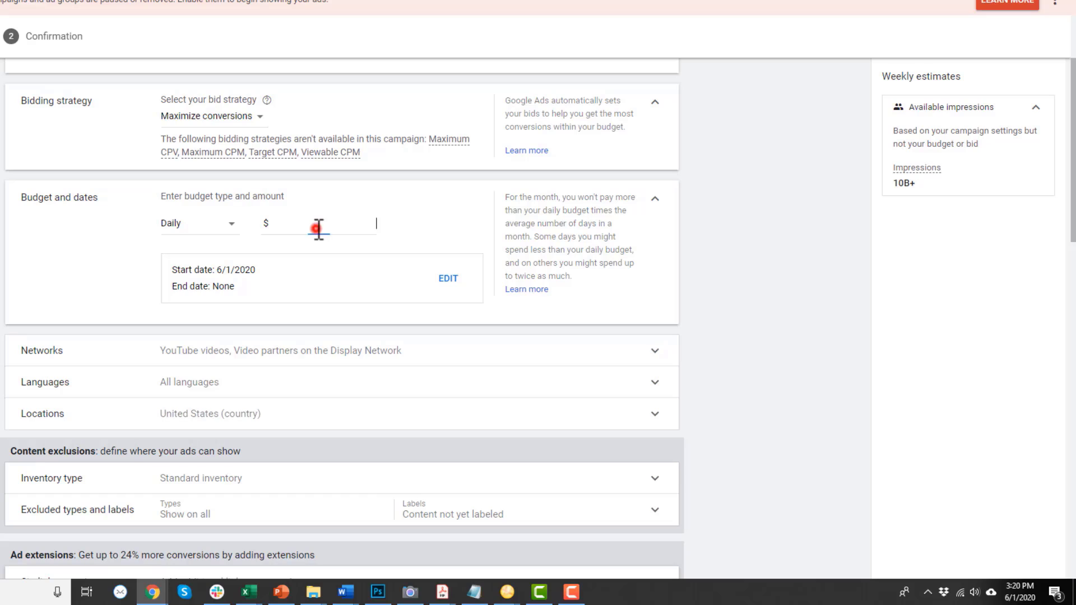
{"action": "left_click", "coordinate": [319, 228]}
{"action": "scroll", "coordinate": [228, 149], "scroll_direction": "down", "scroll_amount": 2}
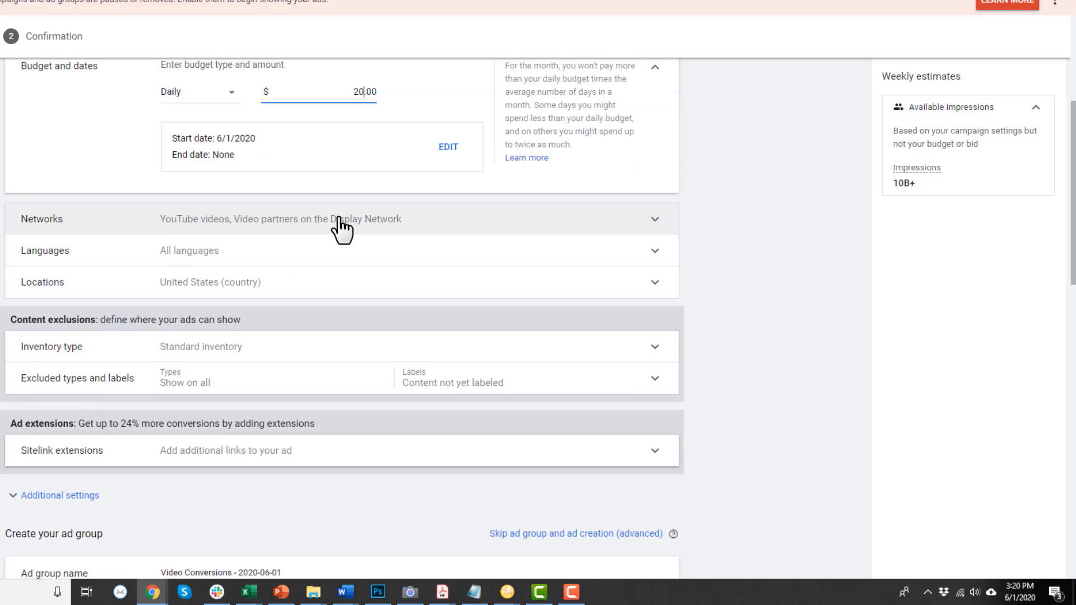
Exclude video partners on the Display Network from the campaign's networks and set the customer language to English
{"action": "left_click", "coordinate": [338, 218]}
{"action": "left_click", "coordinate": [168, 194]}
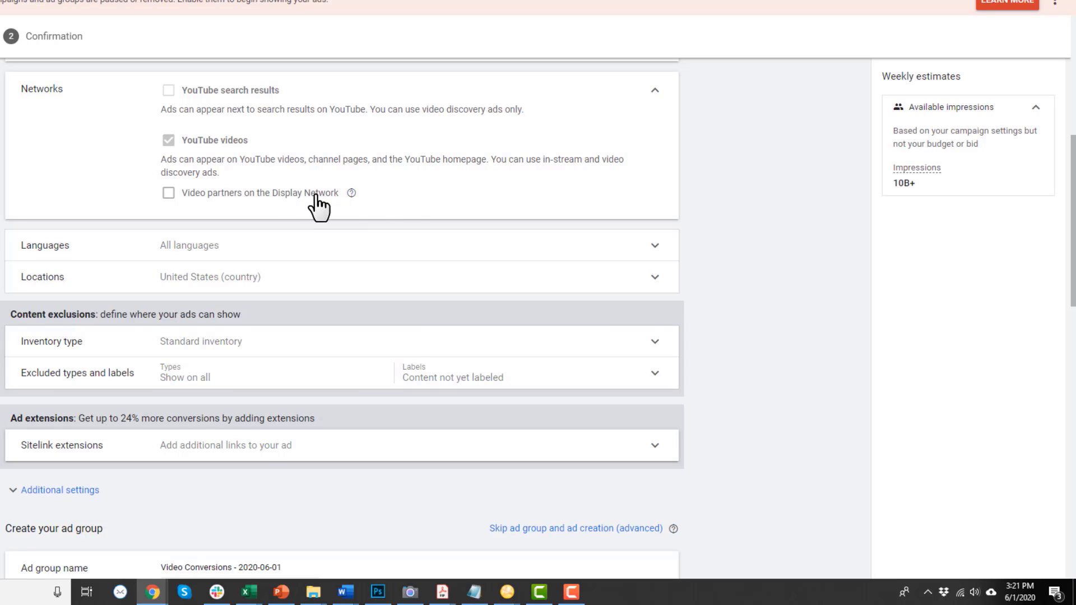
{"action": "left_click", "coordinate": [323, 244]}
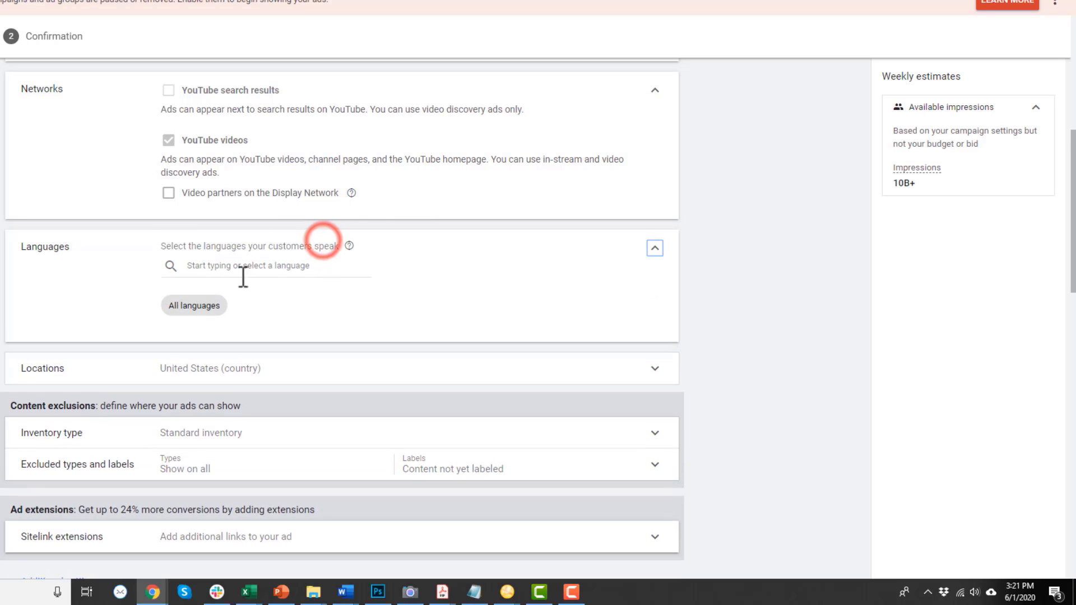
{"action": "left_click", "coordinate": [236, 265]}
{"action": "type", "text": "en"}
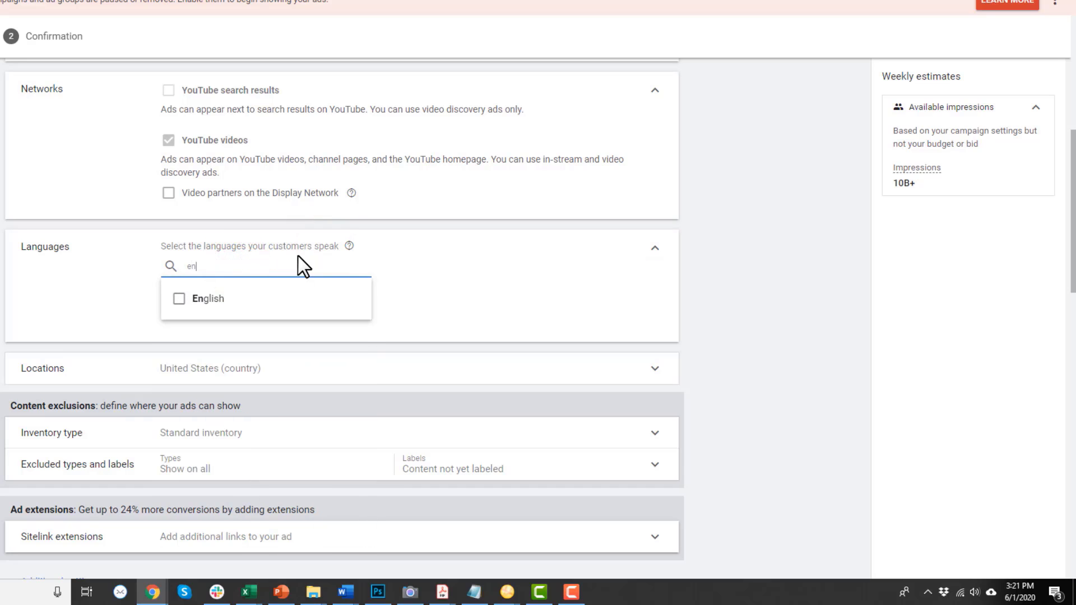
{"action": "left_click", "coordinate": [176, 298]}
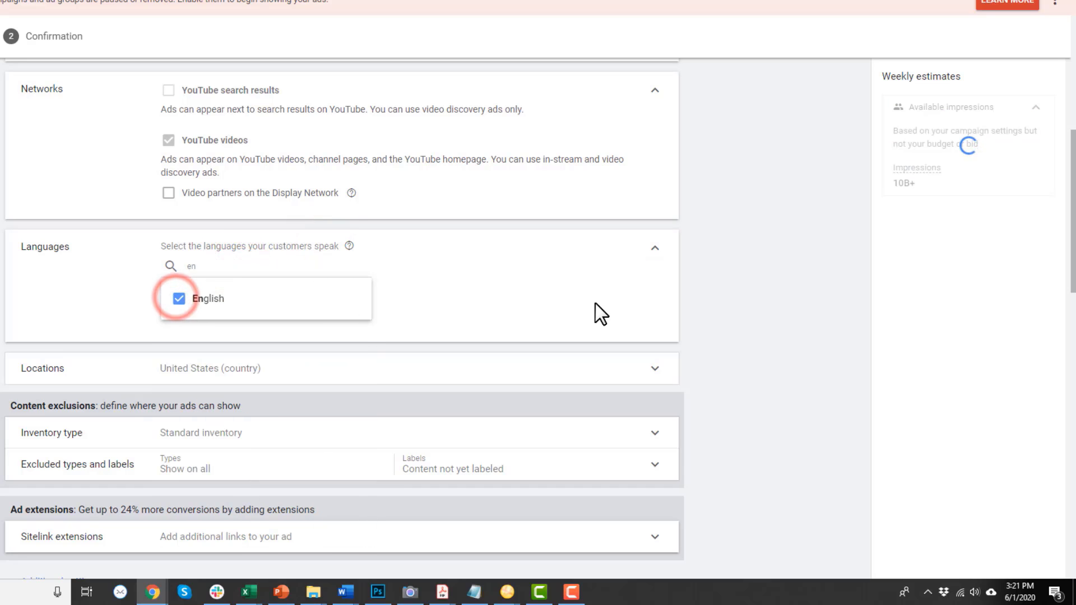
Keep Standard inventory and exclude embedded YouTube videos, live streaming videos and DL-MA: Mature audiences content from the campaign
{"action": "left_click", "coordinate": [754, 309]}
{"action": "scroll", "coordinate": [308, 291], "scroll_direction": "down", "scroll_amount": 1}
{"action": "scroll", "coordinate": [310, 303], "scroll_direction": "down", "scroll_amount": 1}
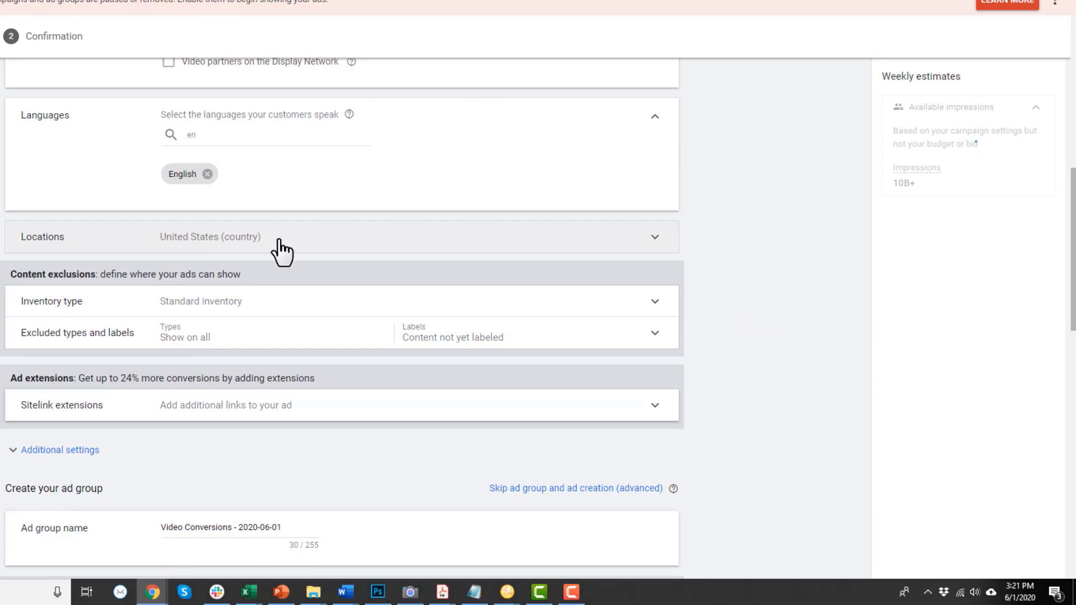
{"action": "scroll", "coordinate": [302, 267], "scroll_direction": "down", "scroll_amount": 1}
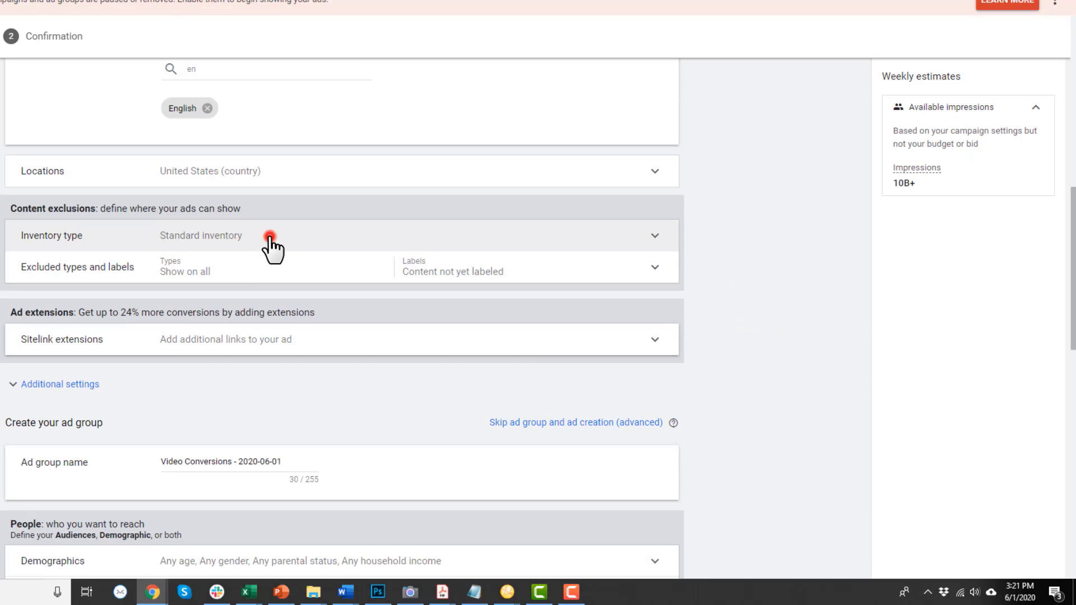
{"action": "left_click", "coordinate": [269, 237]}
{"action": "scroll", "coordinate": [417, 360], "scroll_direction": "down", "scroll_amount": 5}
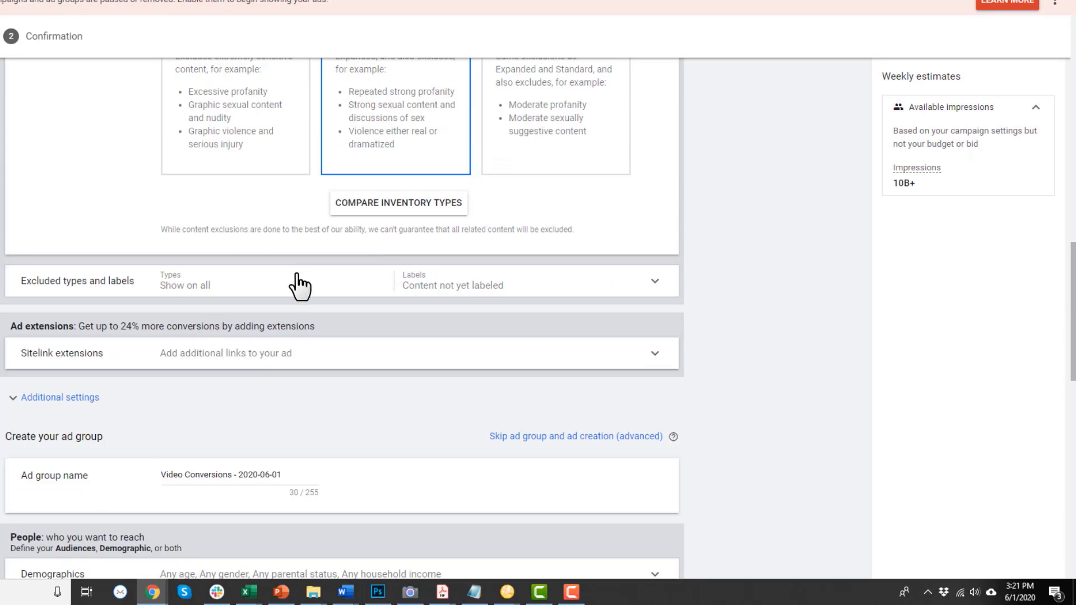
{"action": "left_click", "coordinate": [294, 278]}
{"action": "scroll", "coordinate": [224, 263], "scroll_direction": "down", "scroll_amount": 2}
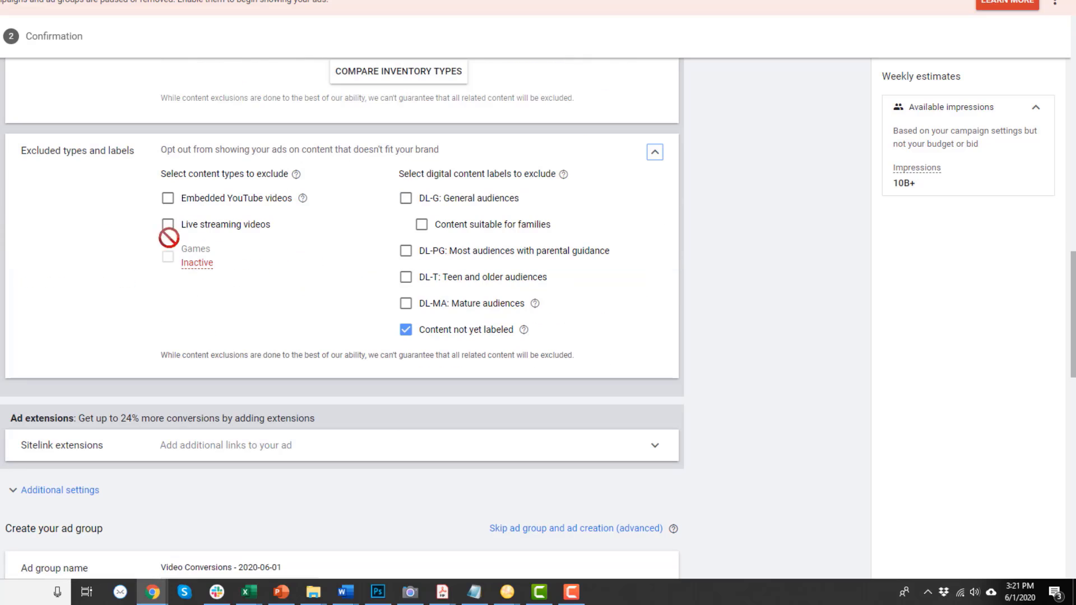
{"action": "left_click", "coordinate": [169, 197]}
{"action": "left_click", "coordinate": [168, 224]}
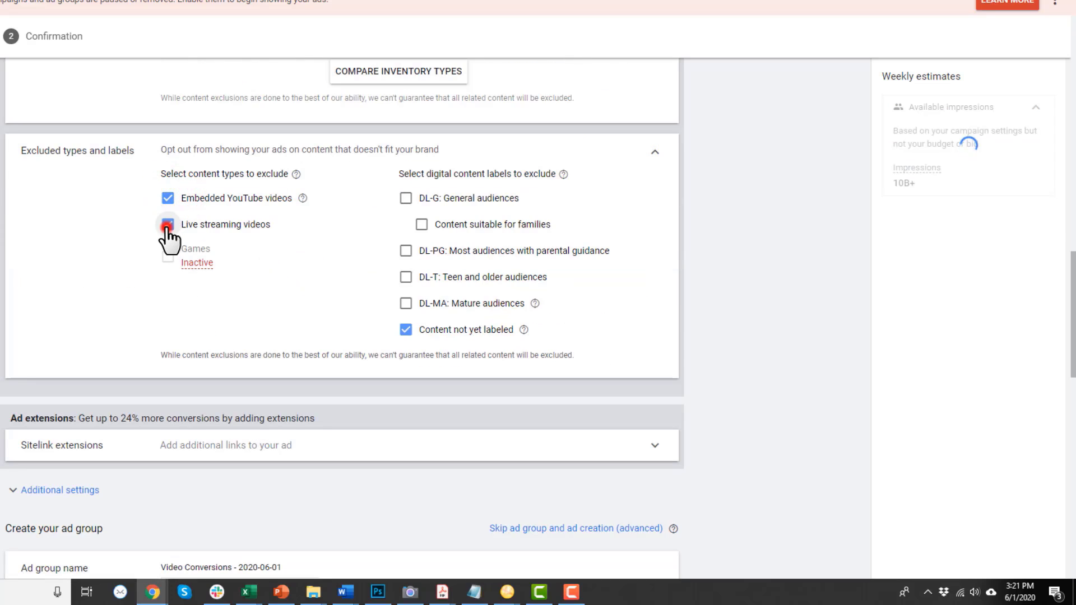
{"action": "left_click", "coordinate": [406, 303]}
{"action": "scroll", "coordinate": [476, 258], "scroll_direction": "down", "scroll_amount": 3}
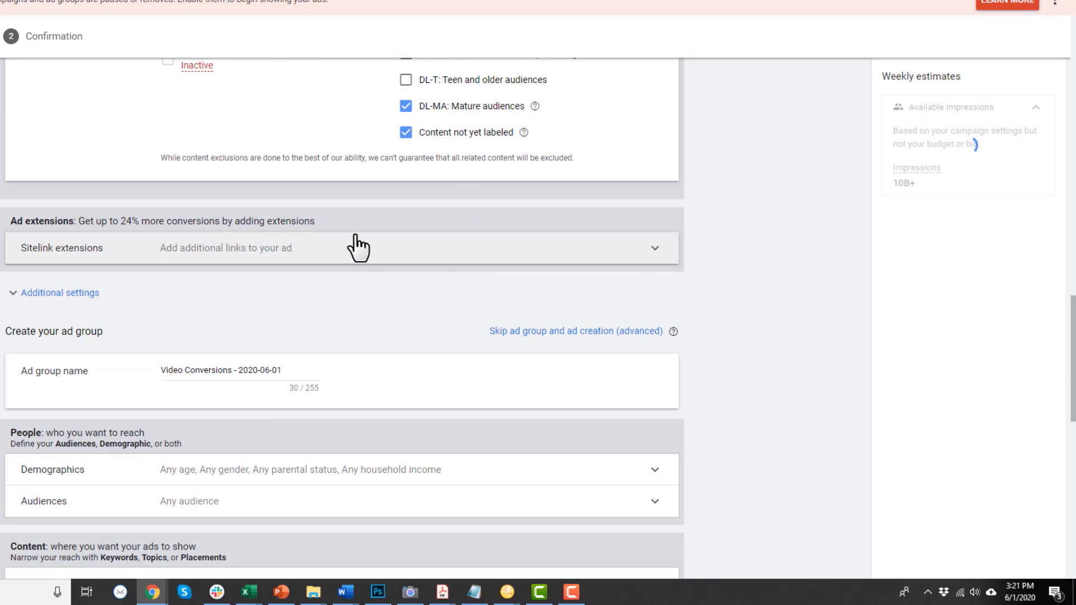
{"action": "left_click", "coordinate": [381, 241]}
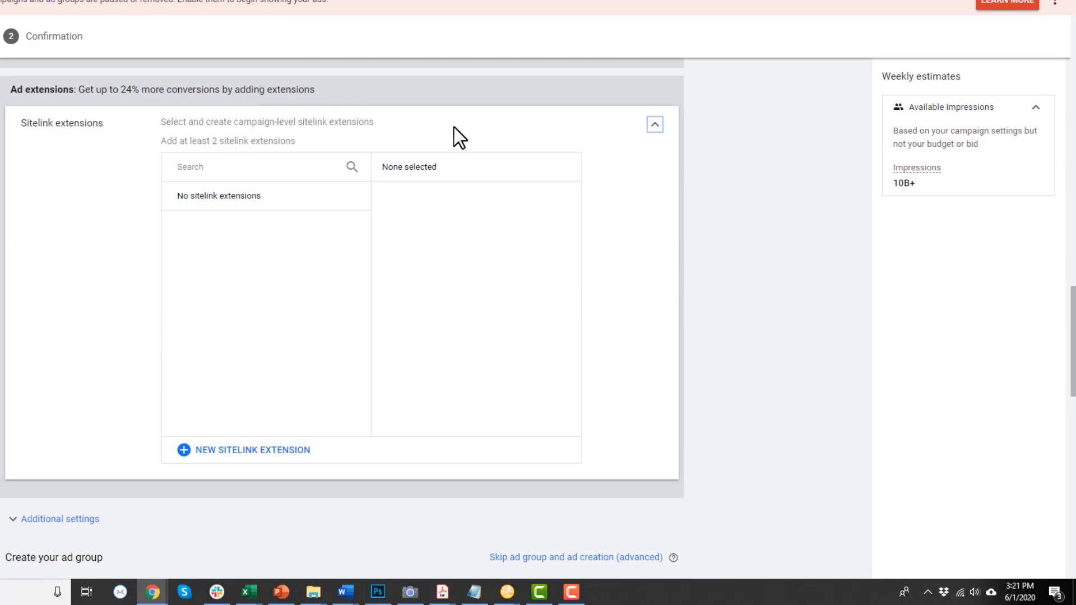
{"action": "left_click", "coordinate": [655, 125]}
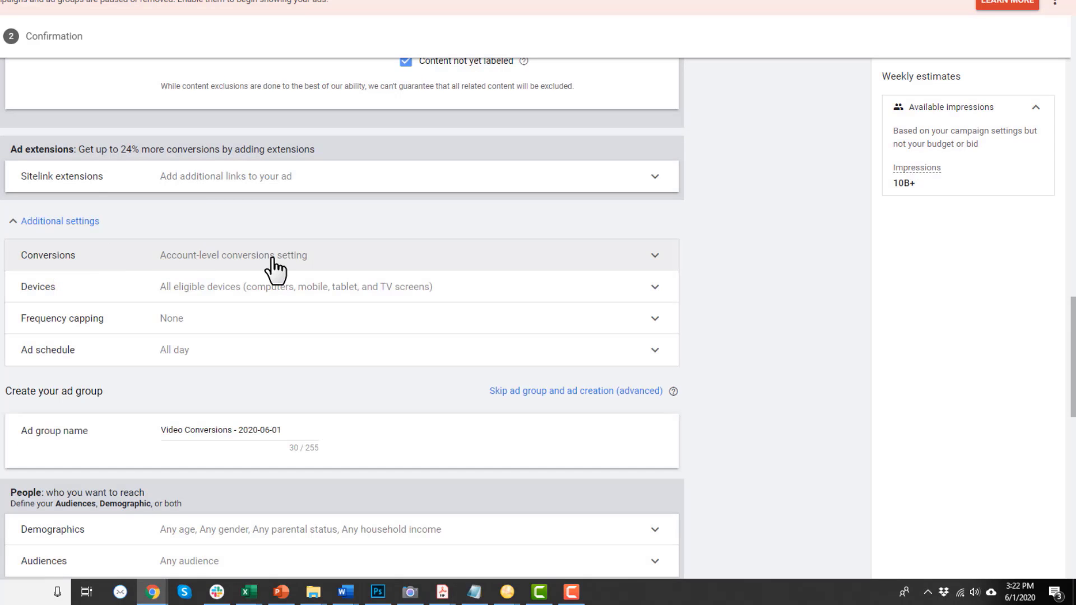
Set the campaign to use its own conversion action, "b- SF Blueprint Download (Funnelled)", instead of the account-level conversions setting
{"action": "left_click", "coordinate": [273, 259]}
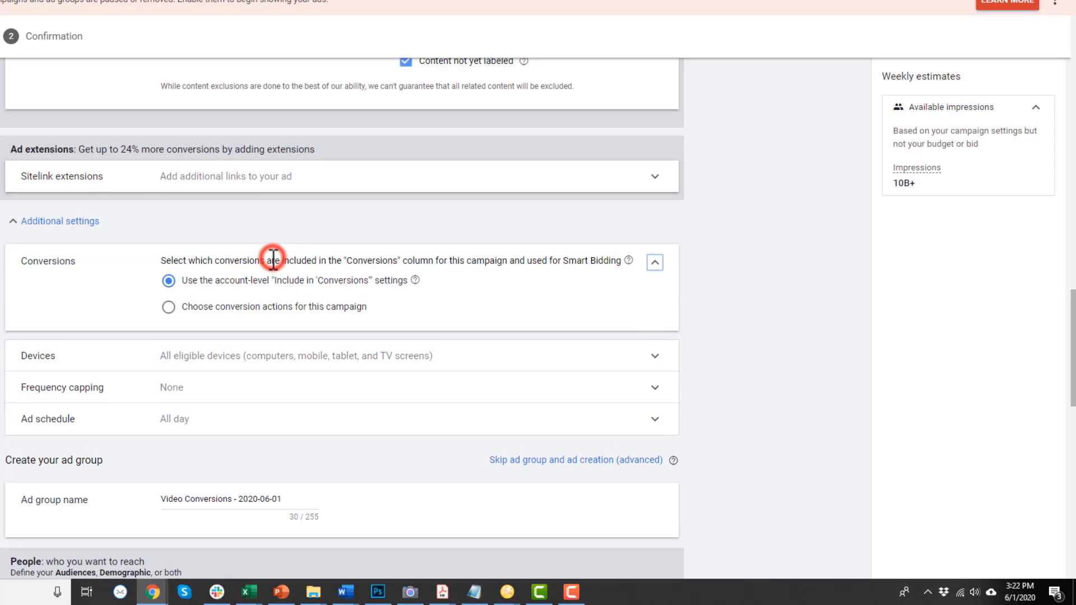
{"action": "left_click", "coordinate": [191, 308]}
{"action": "left_click", "coordinate": [248, 328]}
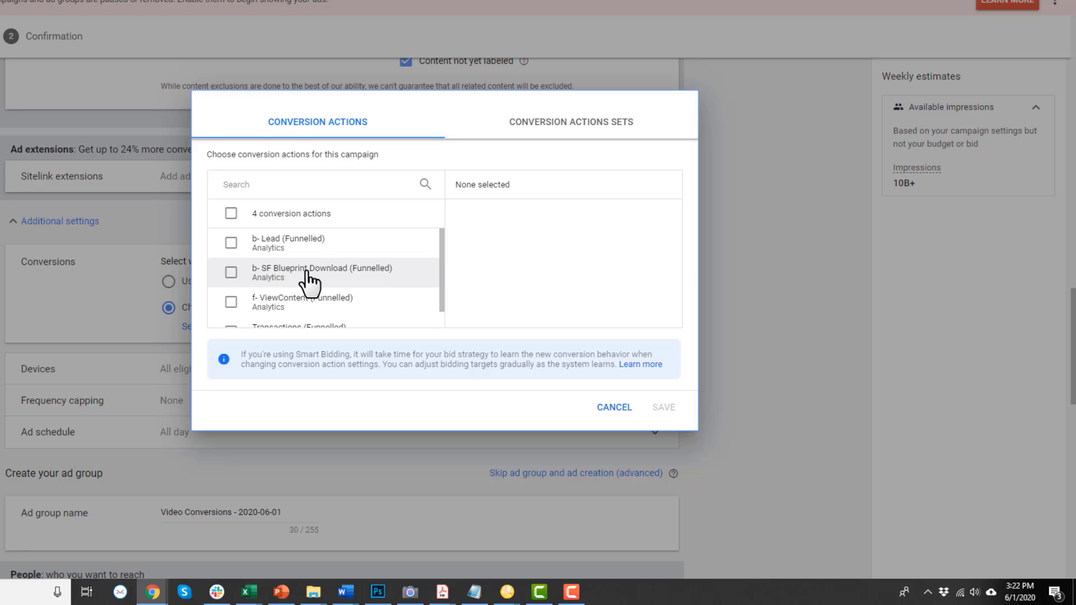
{"action": "left_click", "coordinate": [232, 273]}
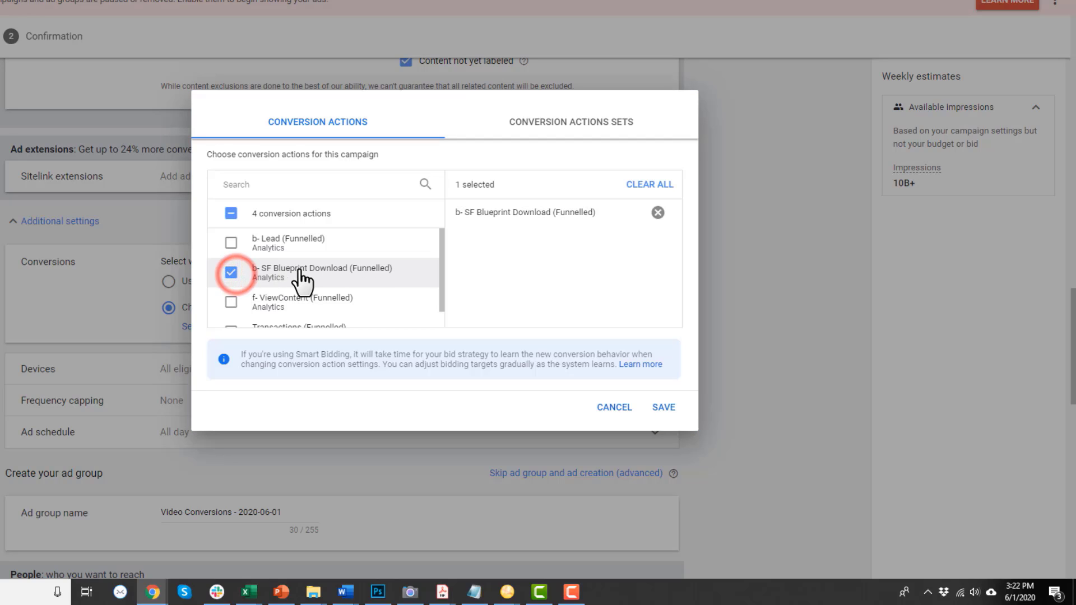
{"action": "left_click", "coordinate": [667, 408]}
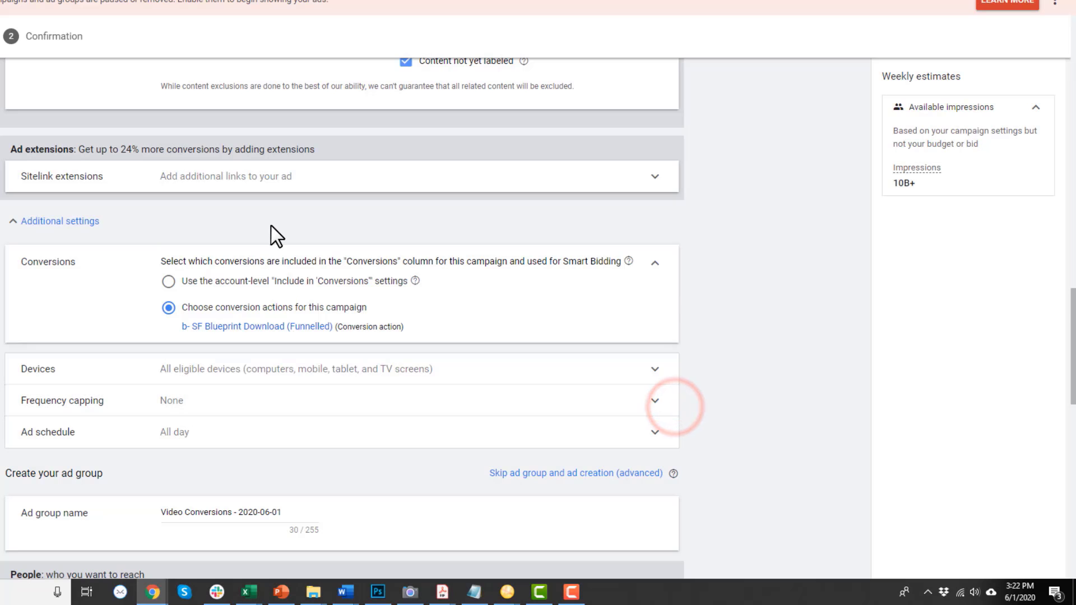
Set specific device targeting for the campaign and exclude TV screens, keeping computers, mobile phones and tablets
{"action": "scroll", "coordinate": [271, 226], "scroll_direction": "down", "scroll_amount": 4}
{"action": "left_click", "coordinate": [351, 174]}
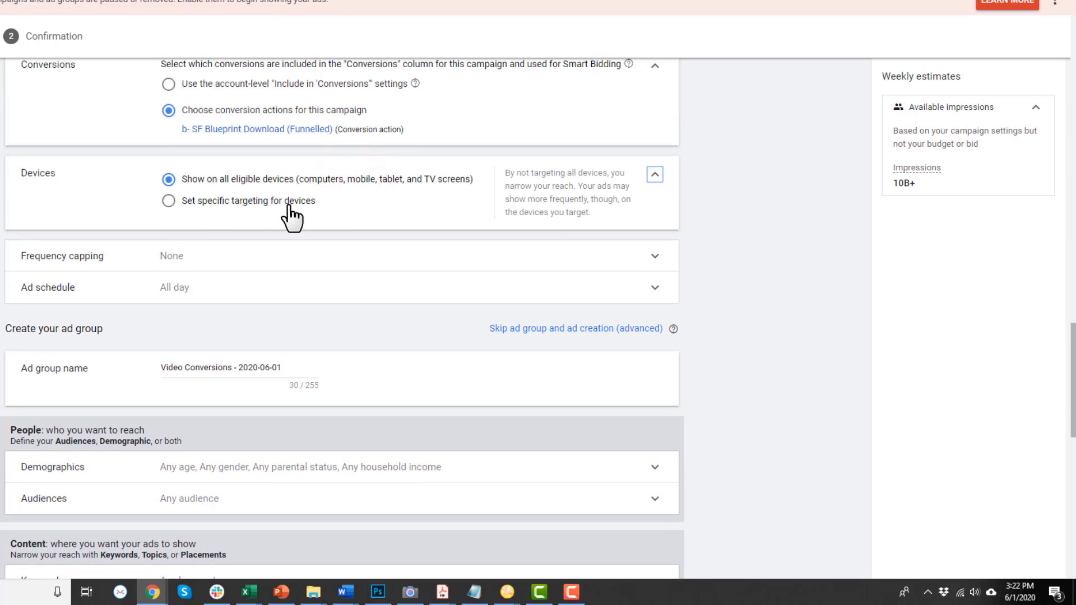
{"action": "left_click", "coordinate": [265, 201]}
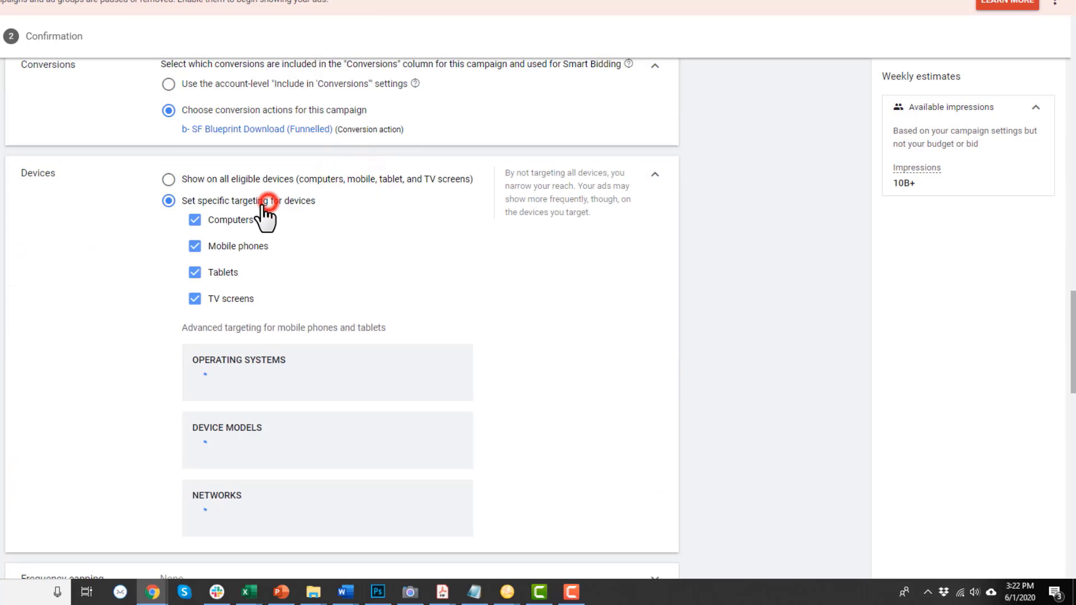
{"action": "left_click", "coordinate": [197, 301]}
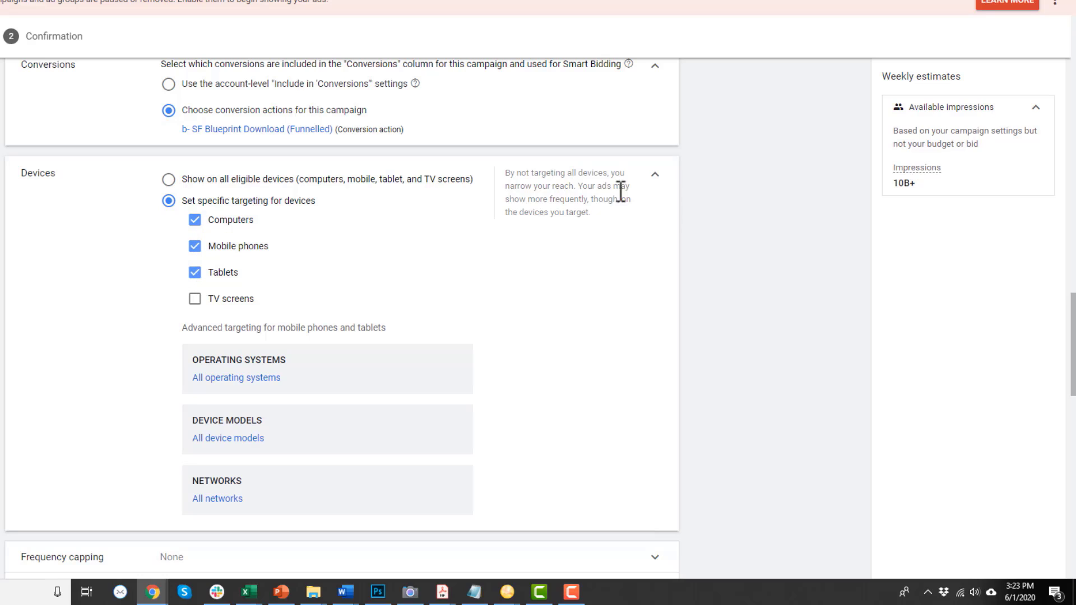
{"action": "left_click", "coordinate": [652, 175]}
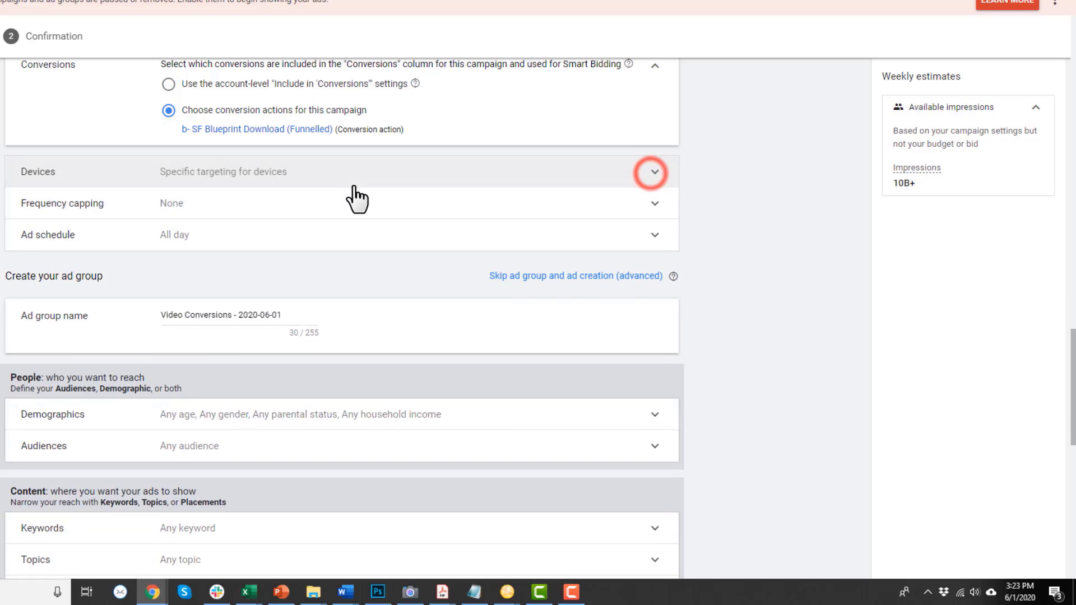
Cap the campaign's impression frequency at 3 per week for the same user
{"action": "scroll", "coordinate": [314, 194], "scroll_direction": "down", "scroll_amount": 1}
{"action": "left_click", "coordinate": [254, 149]}
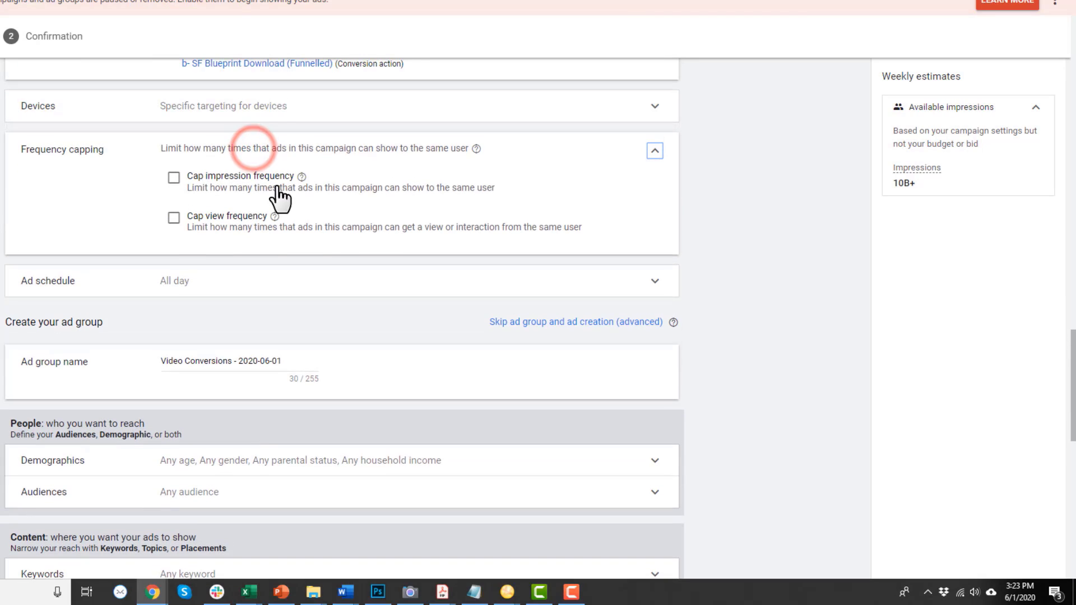
{"action": "left_click", "coordinate": [174, 178]}
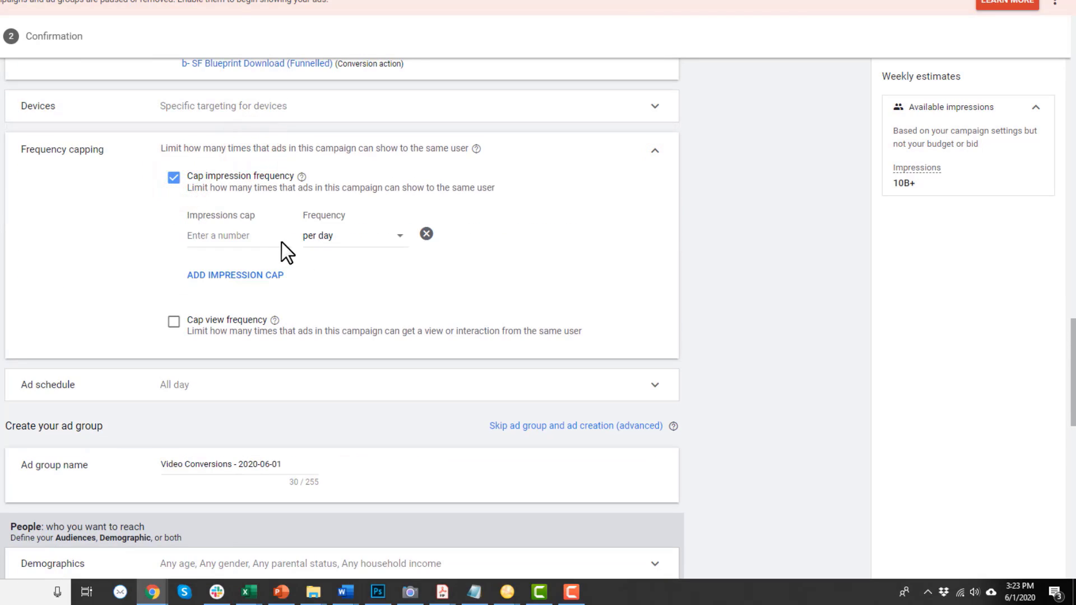
{"action": "left_click", "coordinate": [258, 233]}
{"action": "type", "text": "3"}
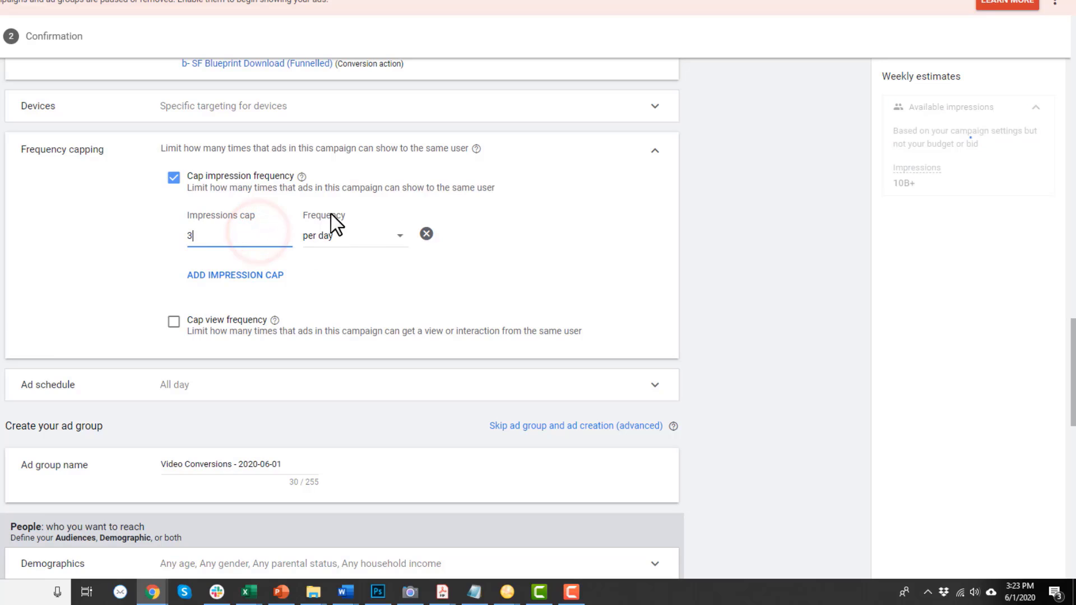
{"action": "left_click", "coordinate": [356, 239]}
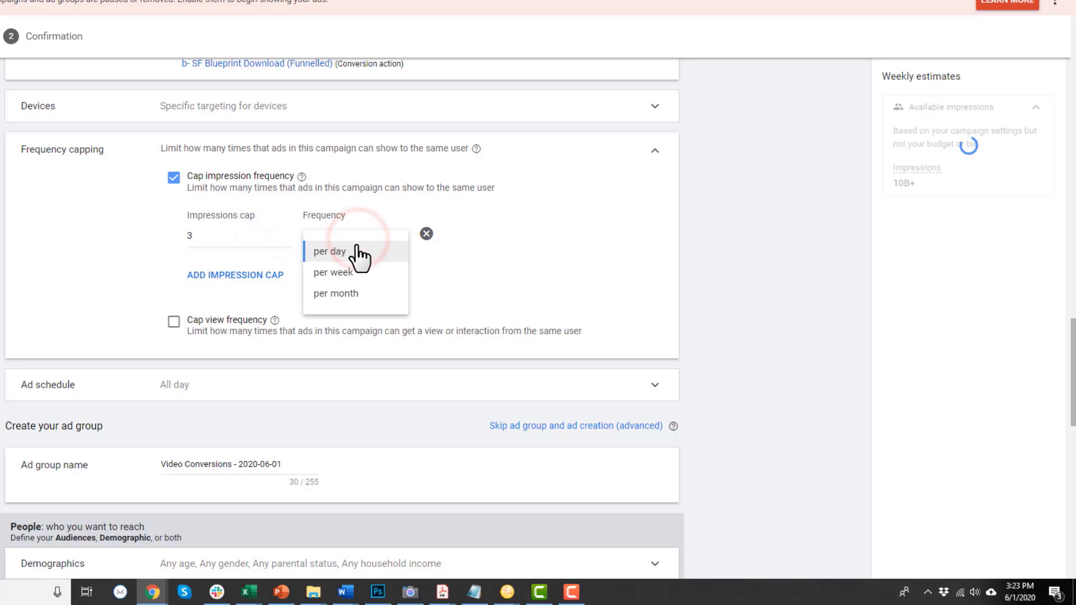
{"action": "left_click", "coordinate": [353, 278]}
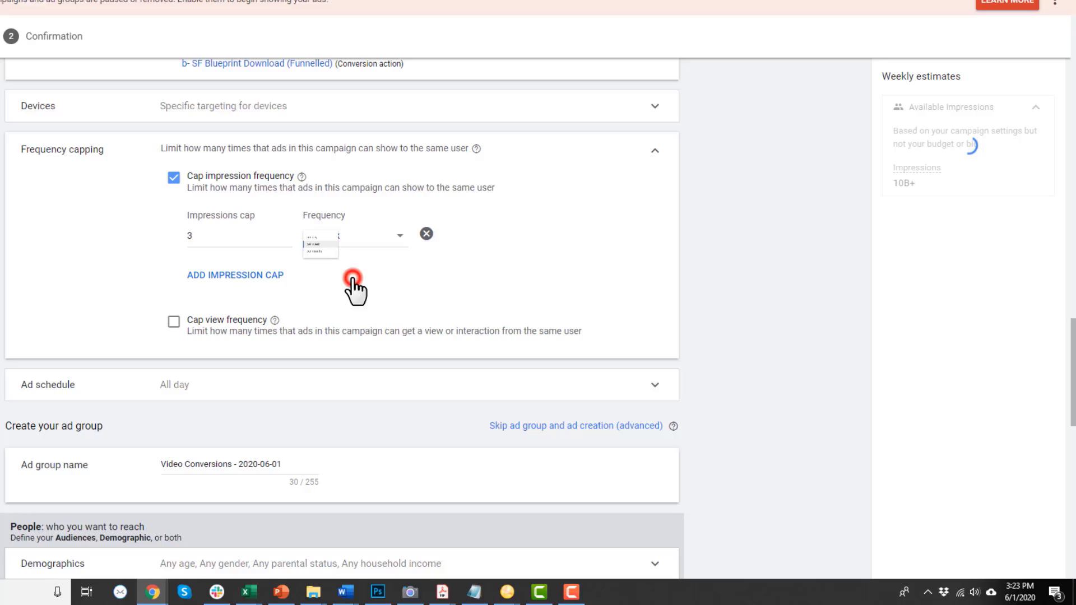
{"action": "left_click", "coordinate": [783, 275]}
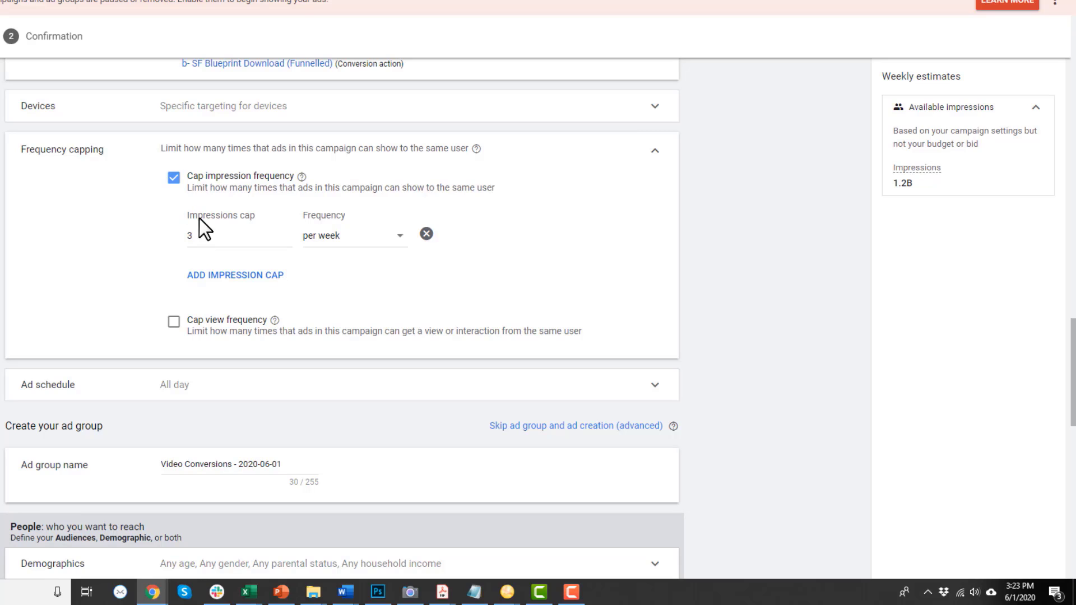
Rename the ad group "Mobile & Tablets"
{"action": "scroll", "coordinate": [285, 233], "scroll_direction": "down", "scroll_amount": 4}
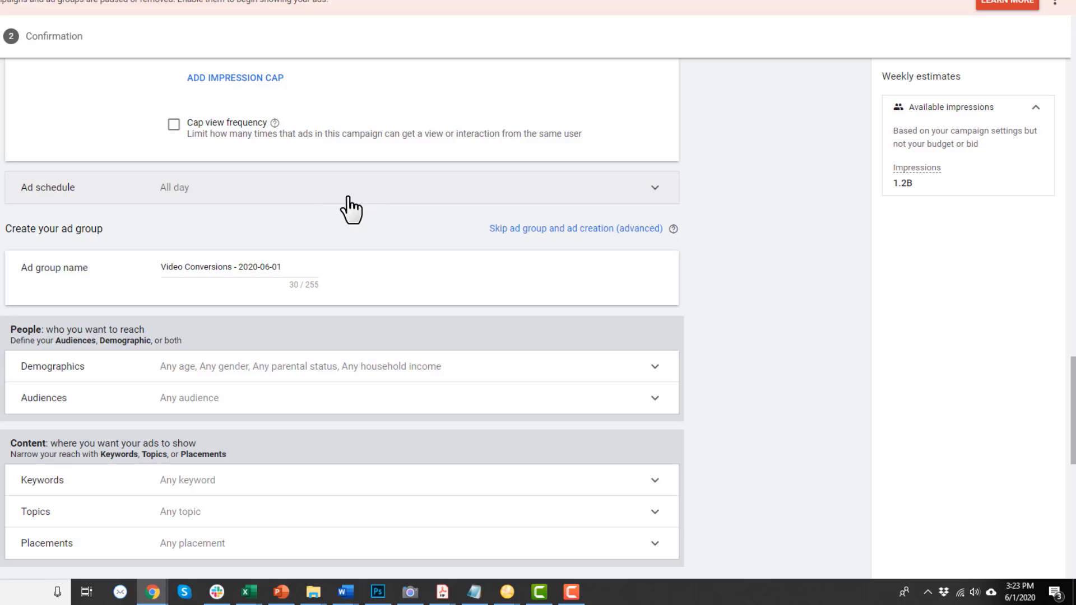
{"action": "scroll", "coordinate": [343, 214], "scroll_direction": "down", "scroll_amount": 1}
{"action": "left_click", "coordinate": [293, 203]}
{"action": "left_click_drag", "start_coordinate": [305, 203], "coordinate": [113, 209]}
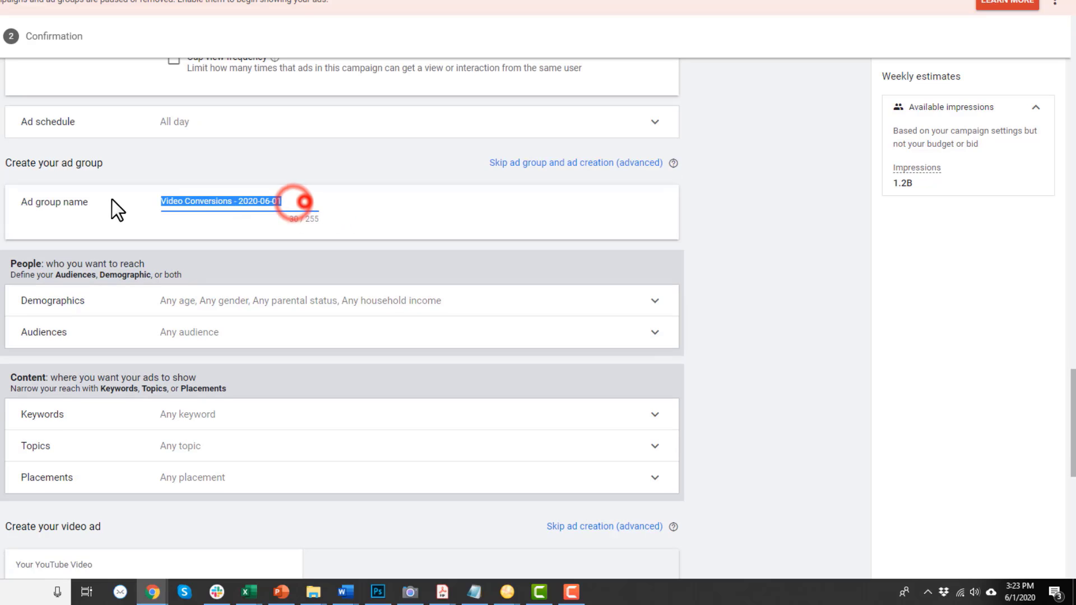
{"action": "type", "text": "Mobile & Tablets"}
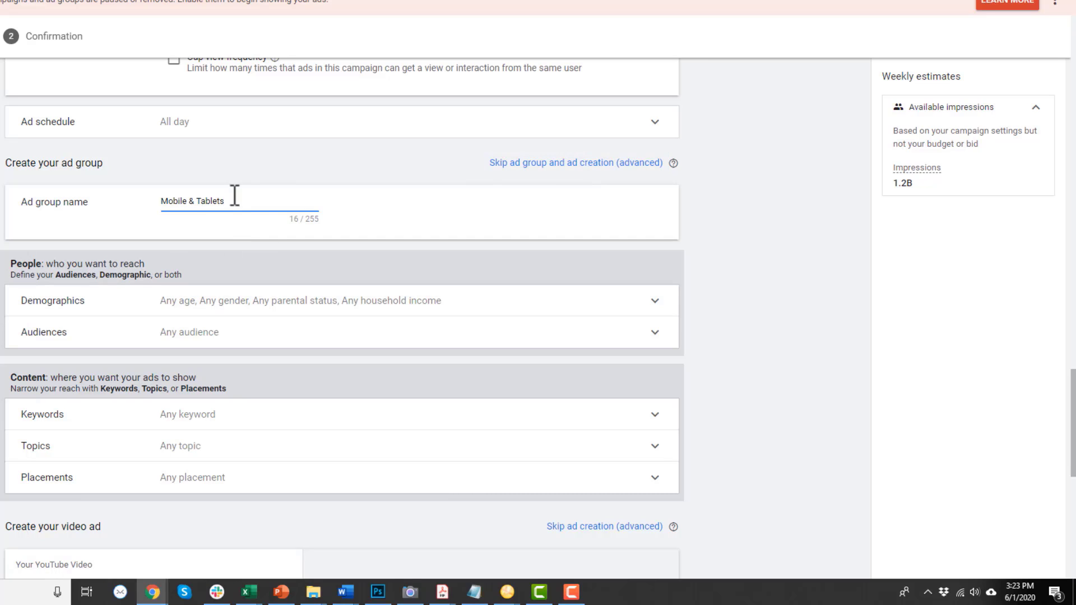
Review the ad group's demographic targeting options and its list of recently selected audiences
{"action": "scroll", "coordinate": [267, 204], "scroll_direction": "down", "scroll_amount": 2}
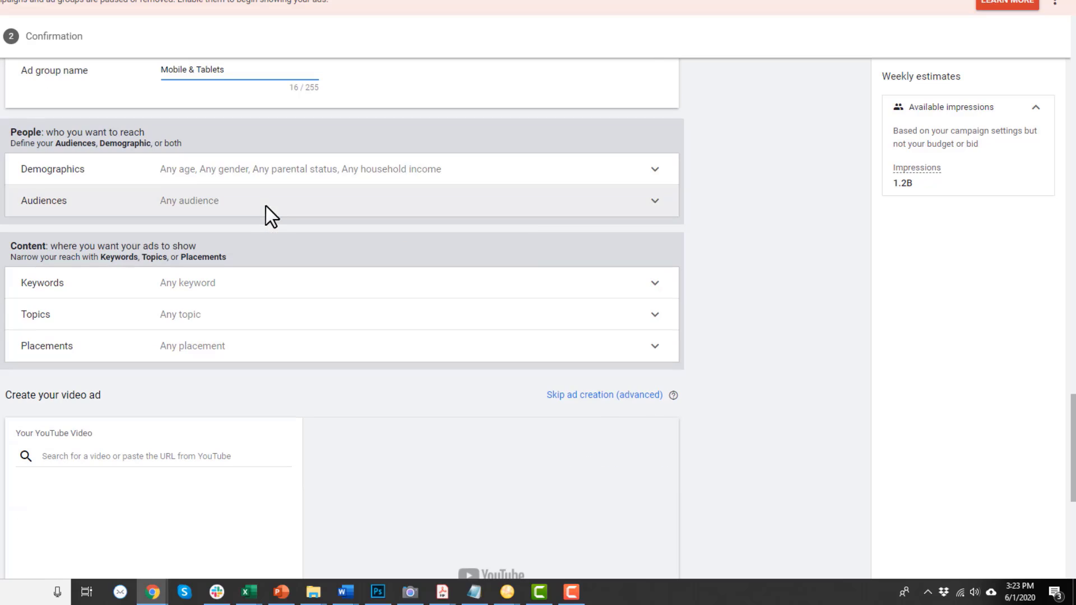
{"action": "left_click", "coordinate": [284, 177]}
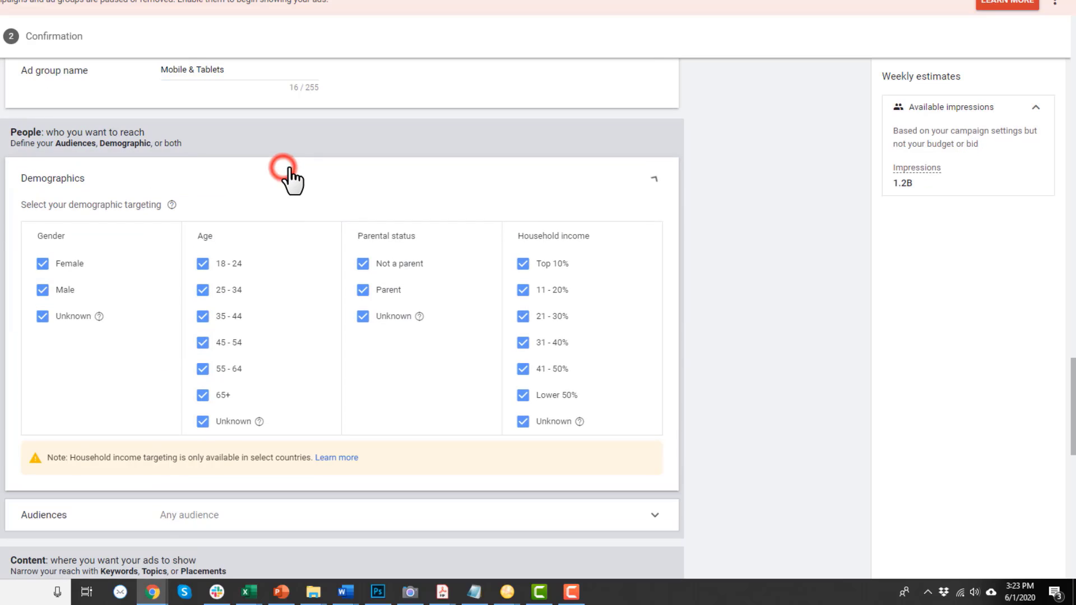
{"action": "scroll", "coordinate": [325, 281], "scroll_direction": "down", "scroll_amount": 1}
{"action": "scroll", "coordinate": [305, 310], "scroll_direction": "down", "scroll_amount": 3}
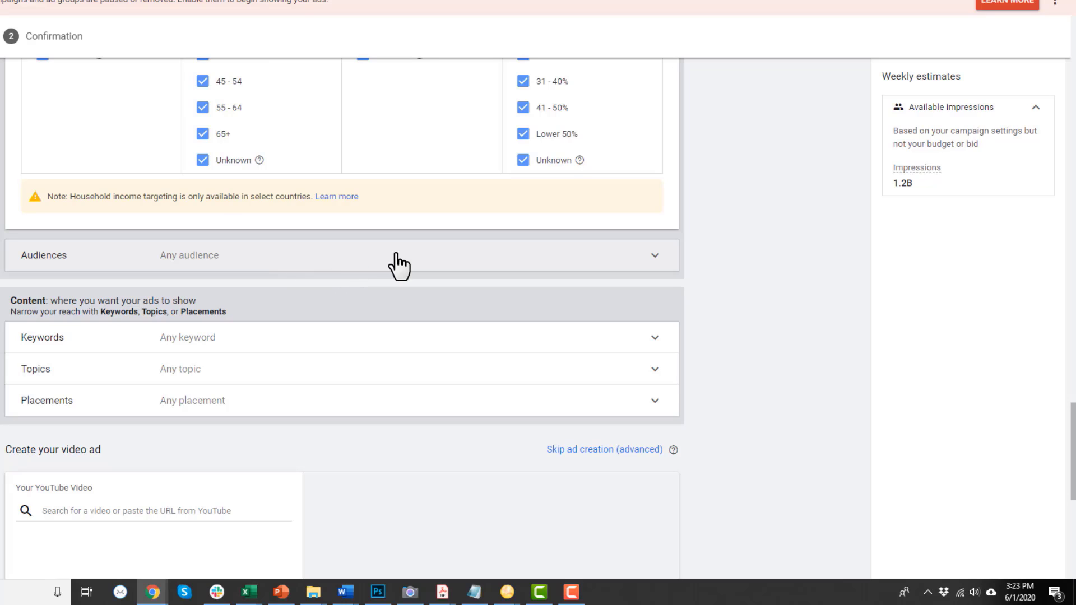
{"action": "left_click", "coordinate": [374, 259]}
{"action": "scroll", "coordinate": [162, 246], "scroll_direction": "down", "scroll_amount": 2}
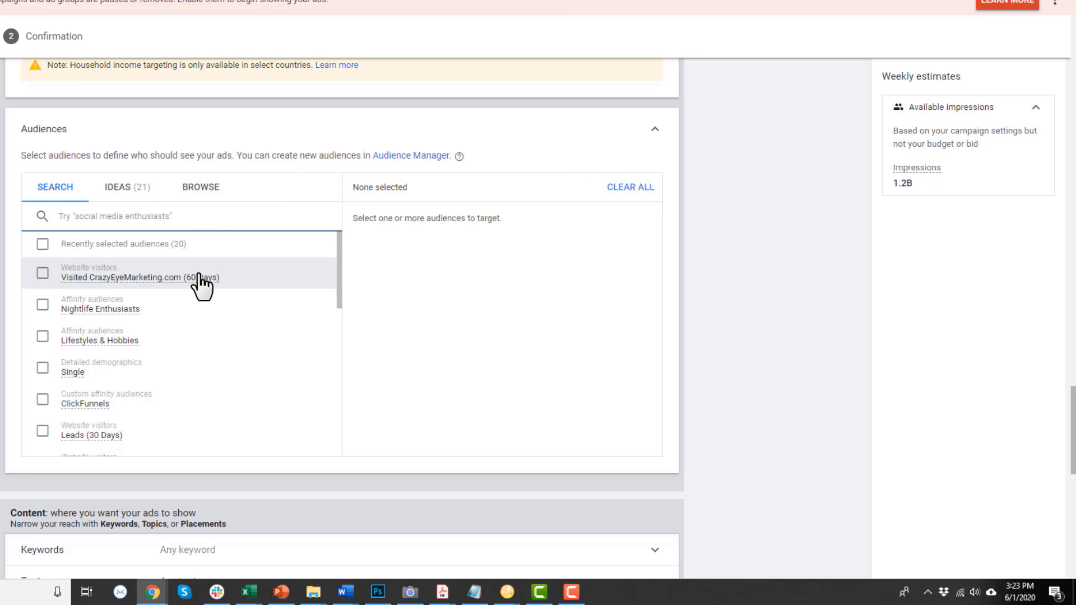
{"action": "scroll", "coordinate": [207, 302], "scroll_direction": "down", "scroll_amount": 3}
{"action": "scroll", "coordinate": [492, 287], "scroll_direction": "down", "scroll_amount": 6}
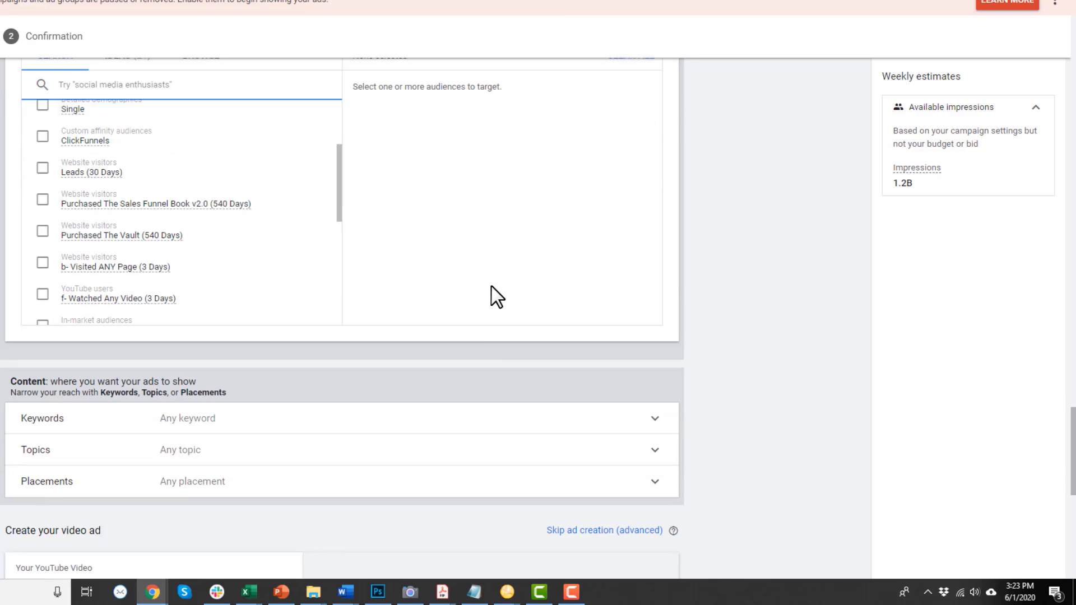
Copy the prepared sales funnel keyword list from the notes file into the ad group's keyword targeting, from "clickfunnels" through "squeeze page"
{"action": "left_click", "coordinate": [329, 221]}
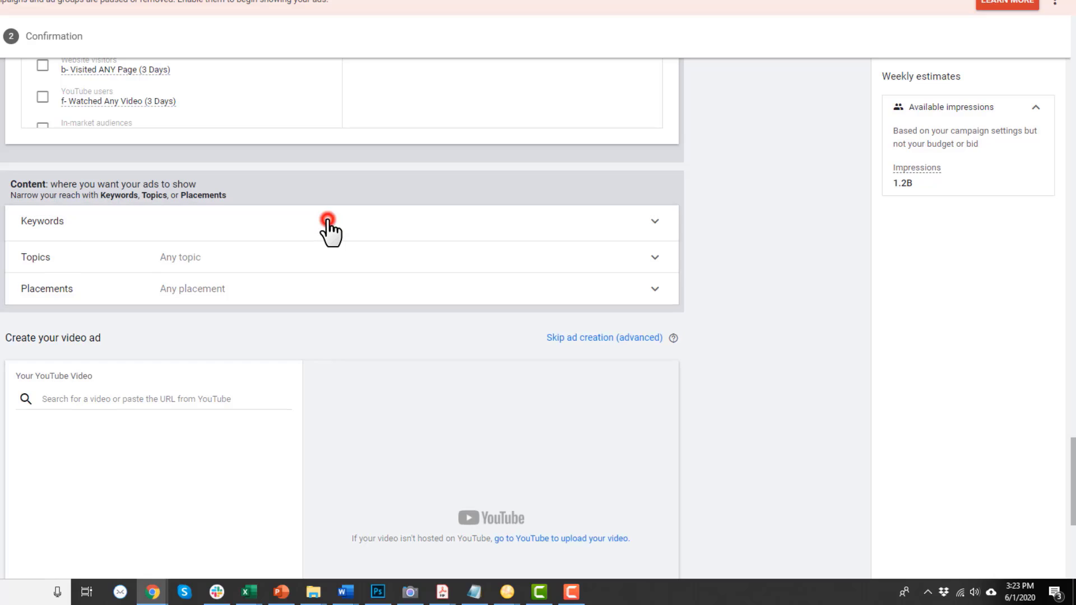
{"action": "left_click", "coordinate": [166, 291]}
{"action": "scroll", "coordinate": [183, 293], "scroll_direction": "down", "scroll_amount": 2}
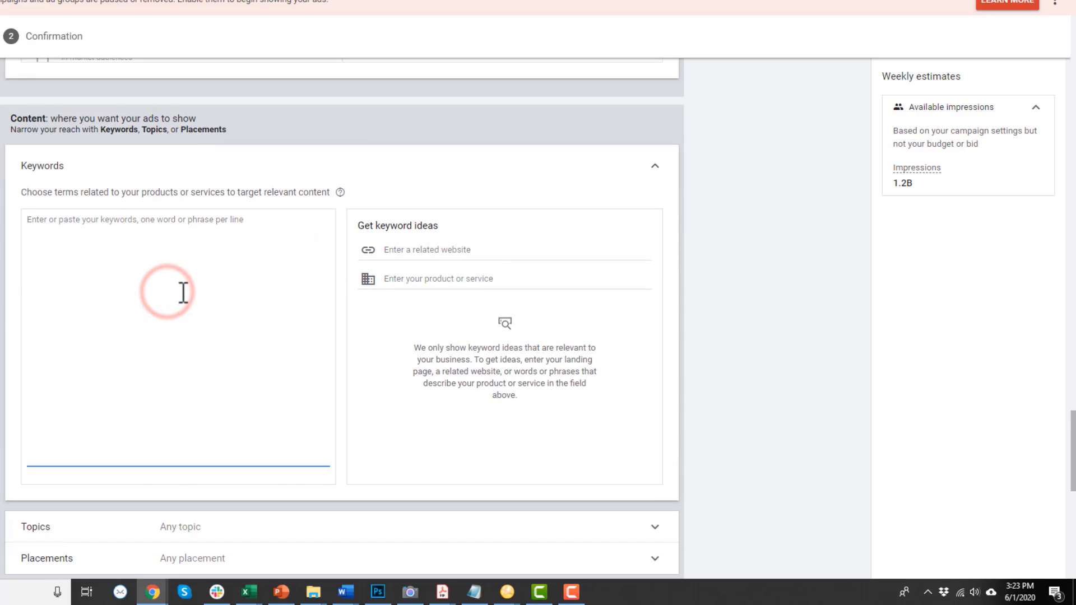
{"action": "left_click", "coordinate": [474, 592]}
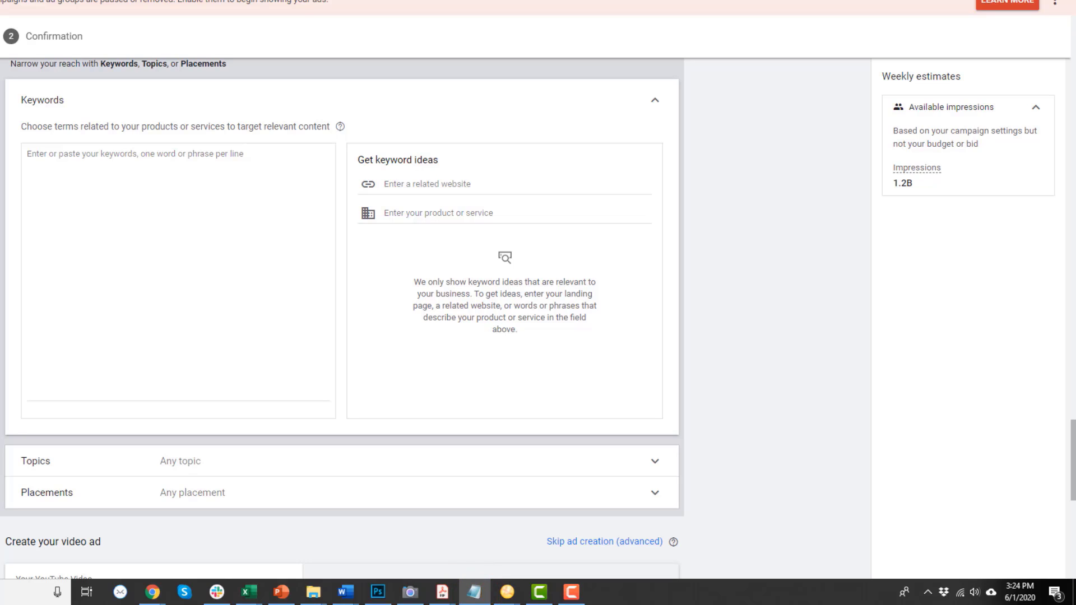
{"action": "left_click", "coordinate": [219, 212]}
{"action": "type", "text": "clickfunnels sales funnel lead funnel funnel building sales funnel examples marketing sales funnels activecampaign email marketing email automations email marketing strategy digital marketing internet marketing russell brunson ryan deiss marketing funnels conversion funnels landing page software landing page maker squeeze page"}
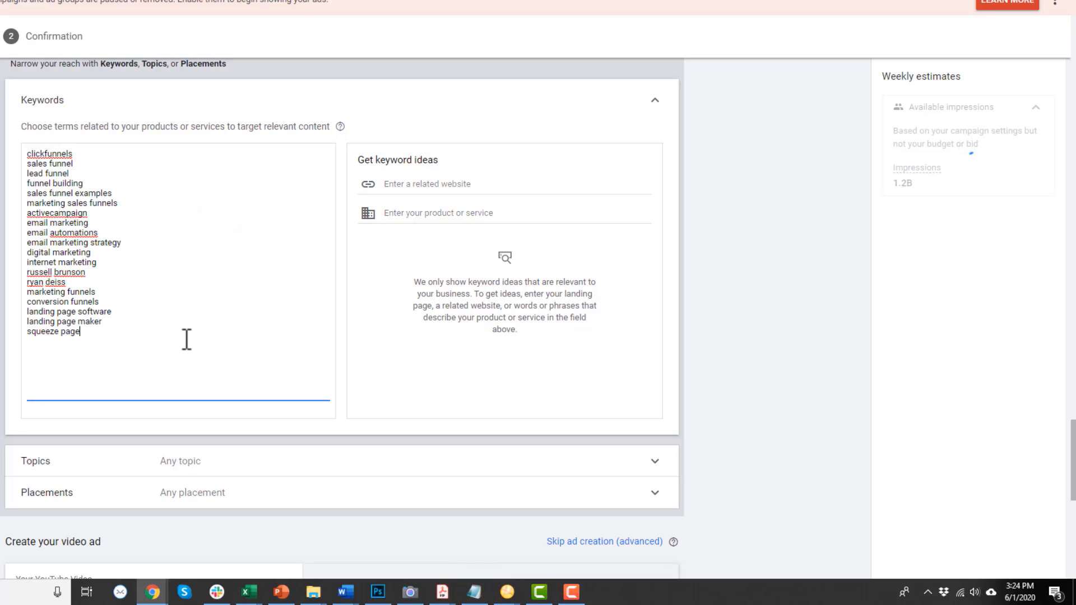
{"action": "left_click", "coordinate": [760, 196]}
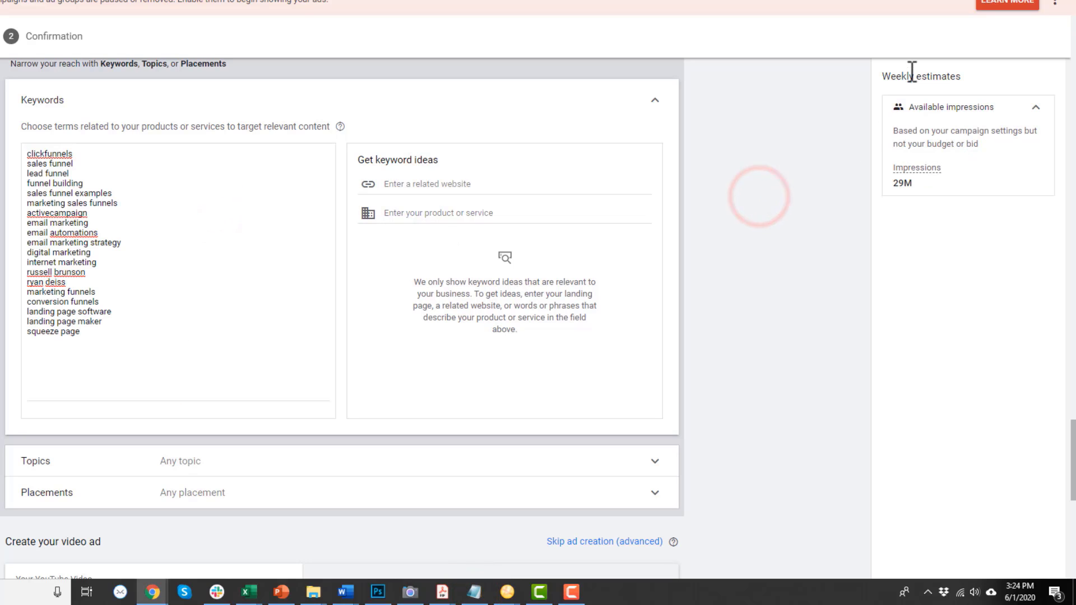
Check the weekly impressions estimate and review the ad group's topic and placement targeting options
{"action": "double_click", "coordinate": [908, 183]}
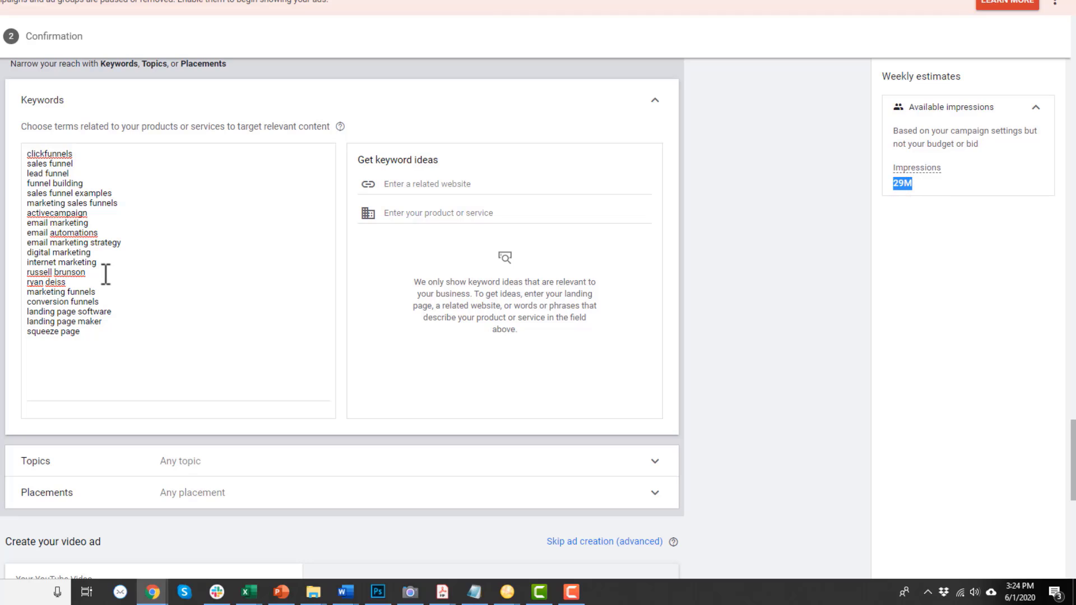
{"action": "scroll", "coordinate": [151, 280], "scroll_direction": "down", "scroll_amount": 4}
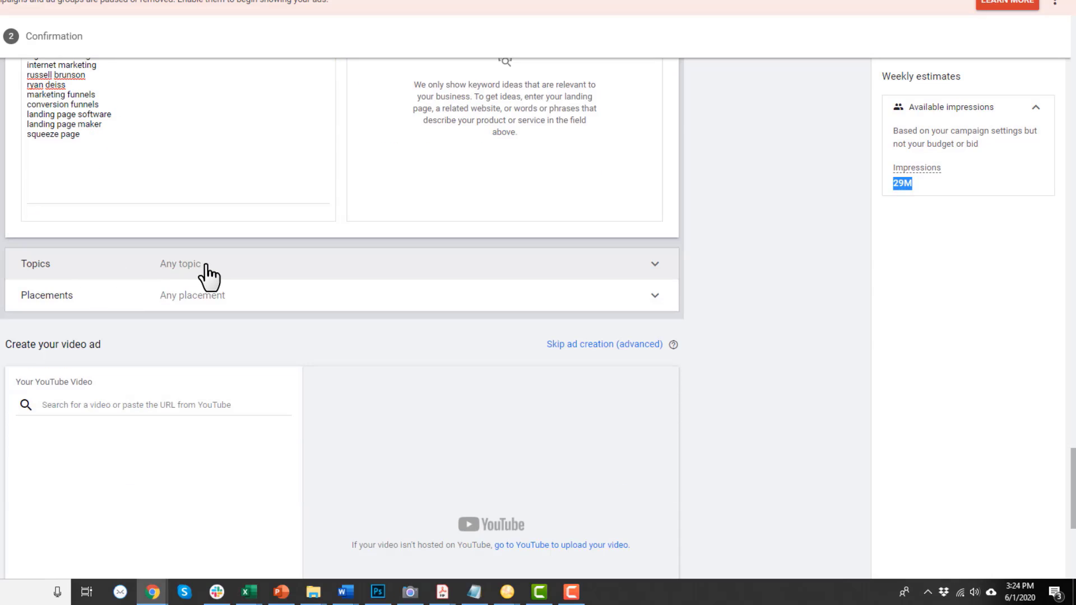
{"action": "left_click", "coordinate": [206, 265]}
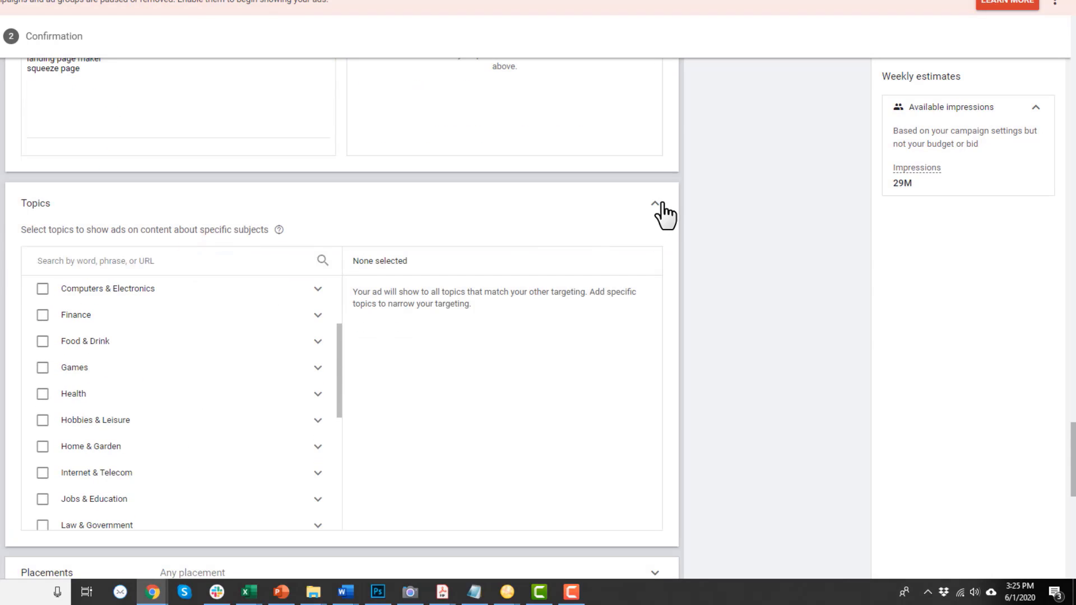
{"action": "left_click", "coordinate": [659, 206]}
{"action": "left_click", "coordinate": [654, 236]}
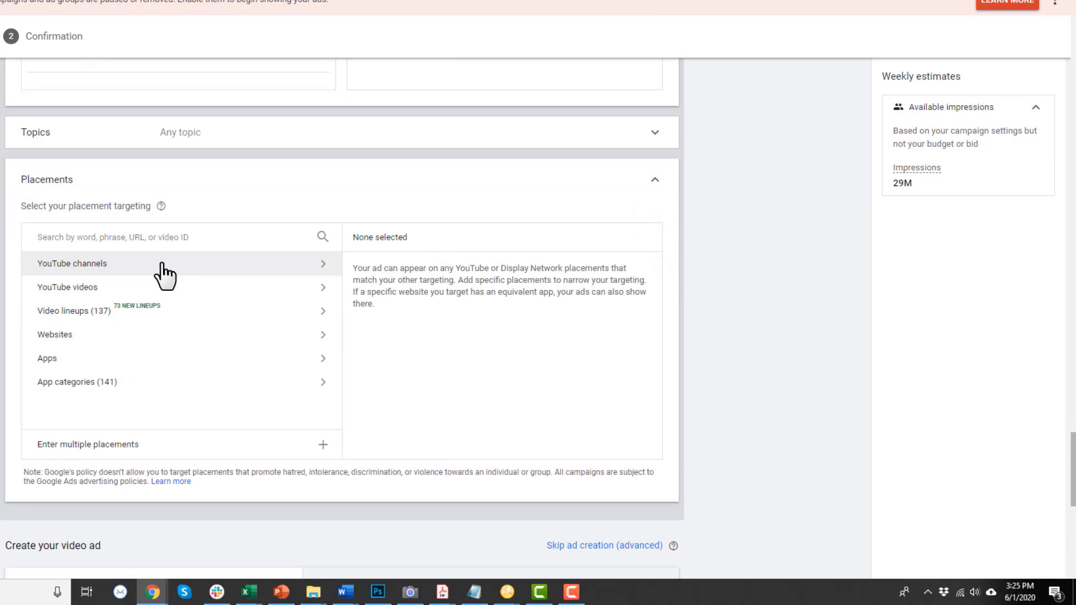
{"action": "left_click", "coordinate": [654, 180]}
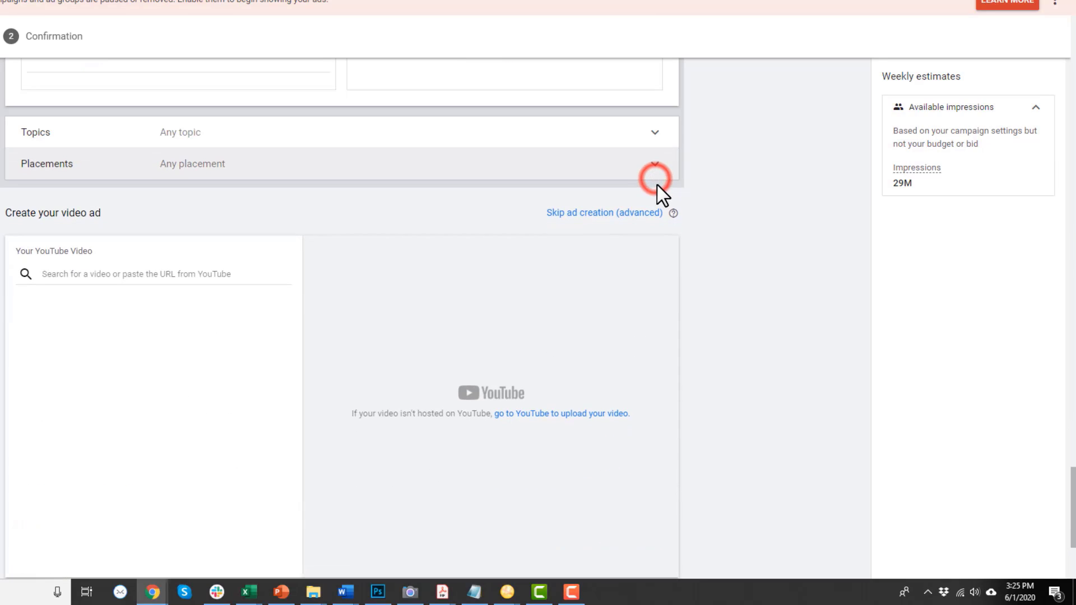
Set the ad's video by entering the YouTube link of the "Free Funnel Blueprints rectangle" video
{"action": "left_click", "coordinate": [181, 271]}
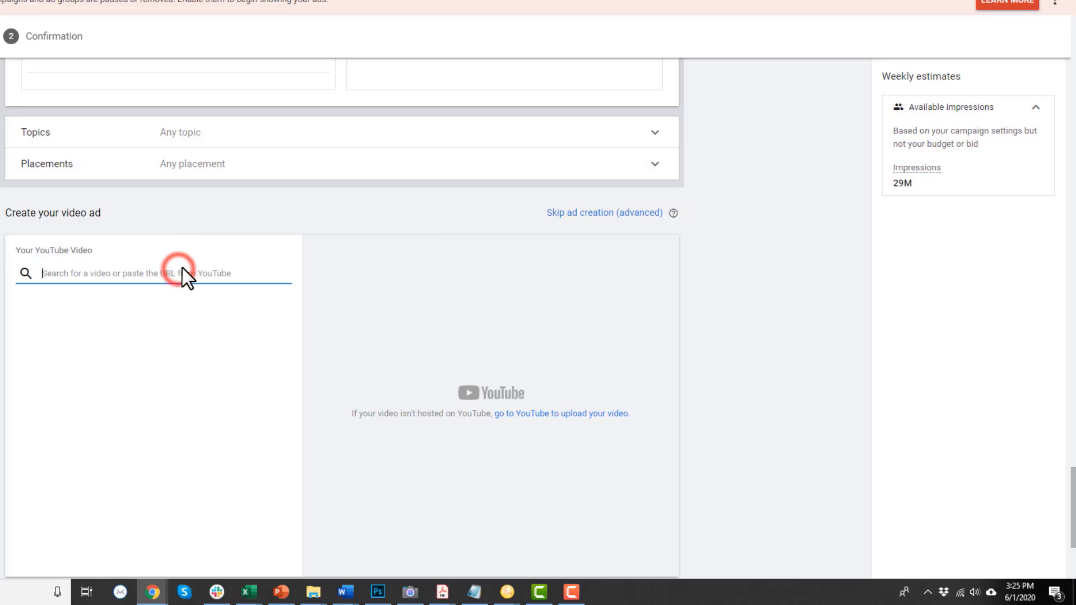
{"action": "left_click", "coordinate": [142, 273]}
{"action": "key", "text": "ctrl+v"}
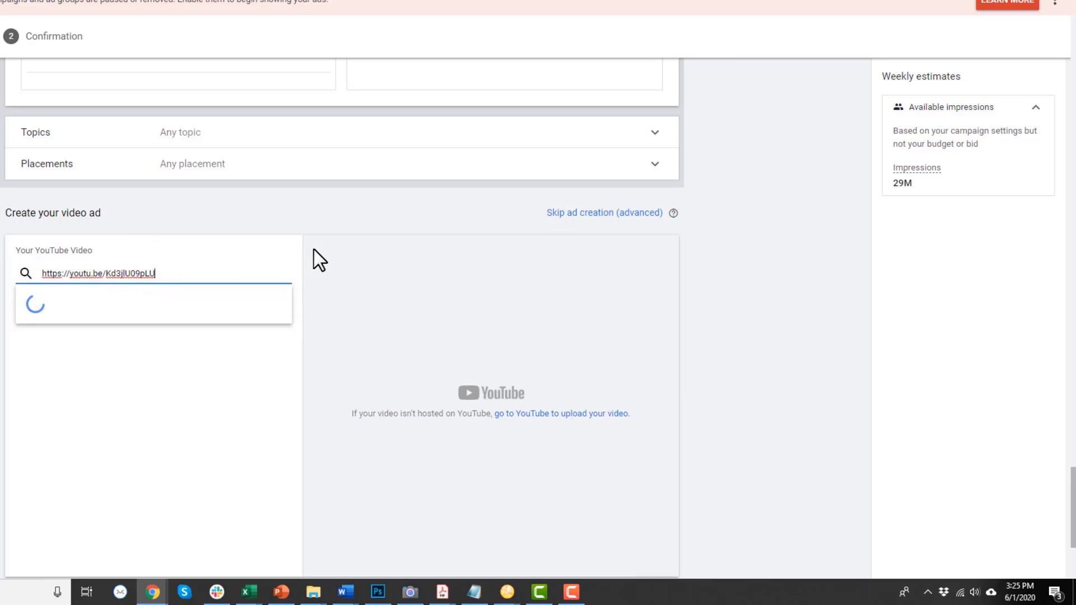
{"action": "scroll", "coordinate": [342, 269], "scroll_direction": "down", "scroll_amount": 2}
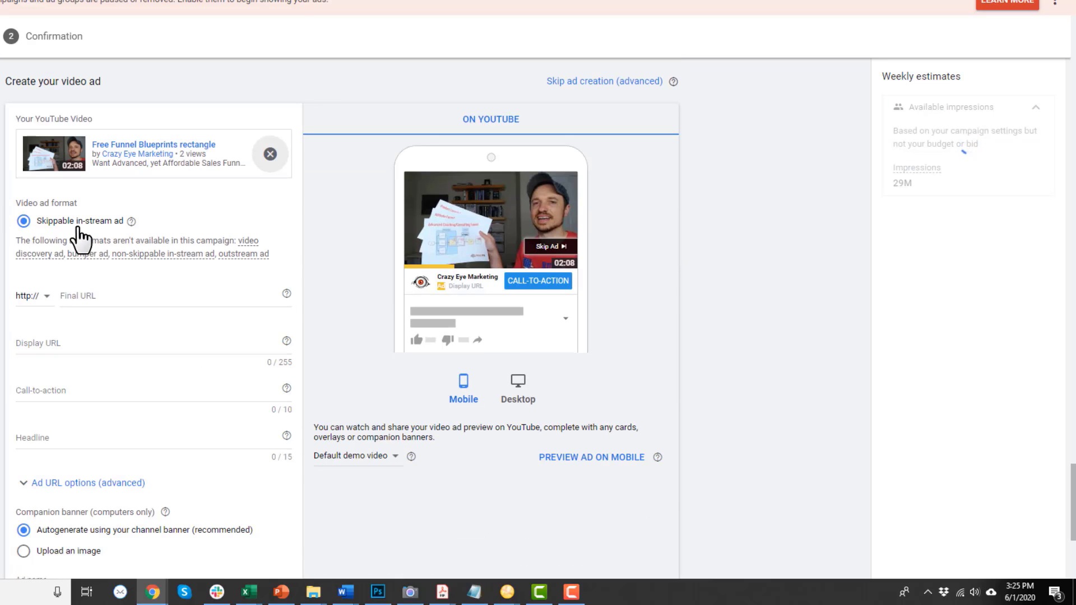
{"action": "scroll", "coordinate": [52, 278], "scroll_direction": "down", "scroll_amount": 1}
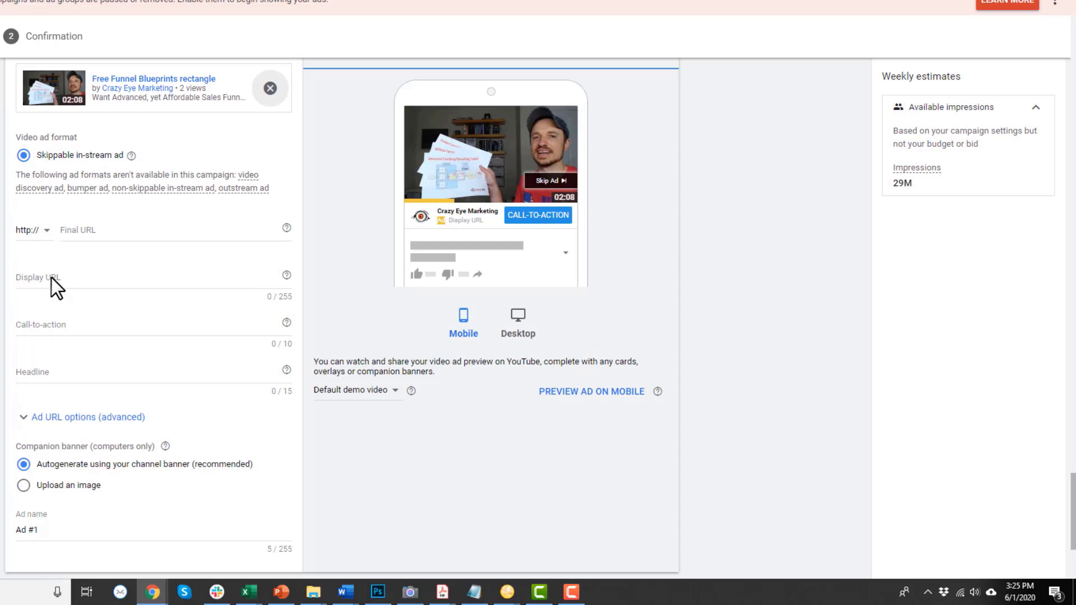
{"action": "left_click", "coordinate": [38, 231]}
{"action": "left_click", "coordinate": [42, 270]}
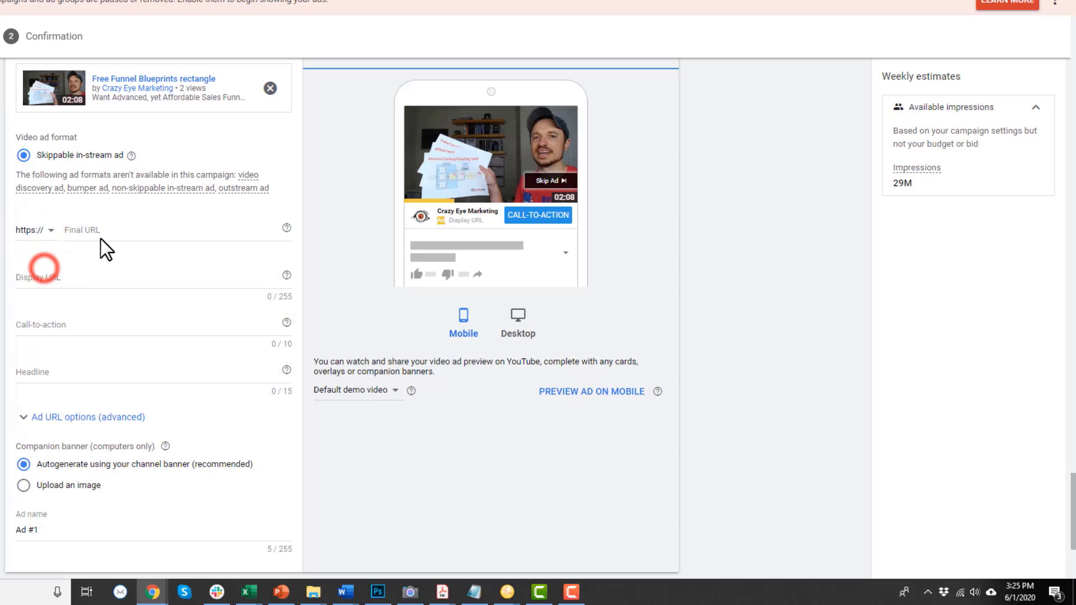
{"action": "left_click", "coordinate": [103, 235]}
{"action": "key", "text": "ctrl+Tab"}
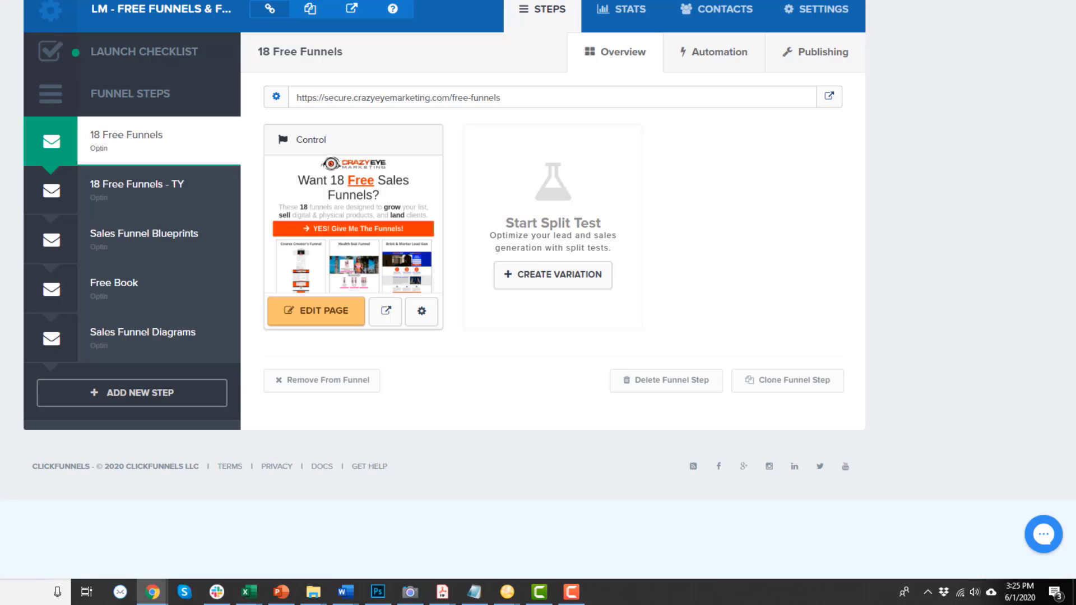
{"action": "left_click", "coordinate": [148, 234]}
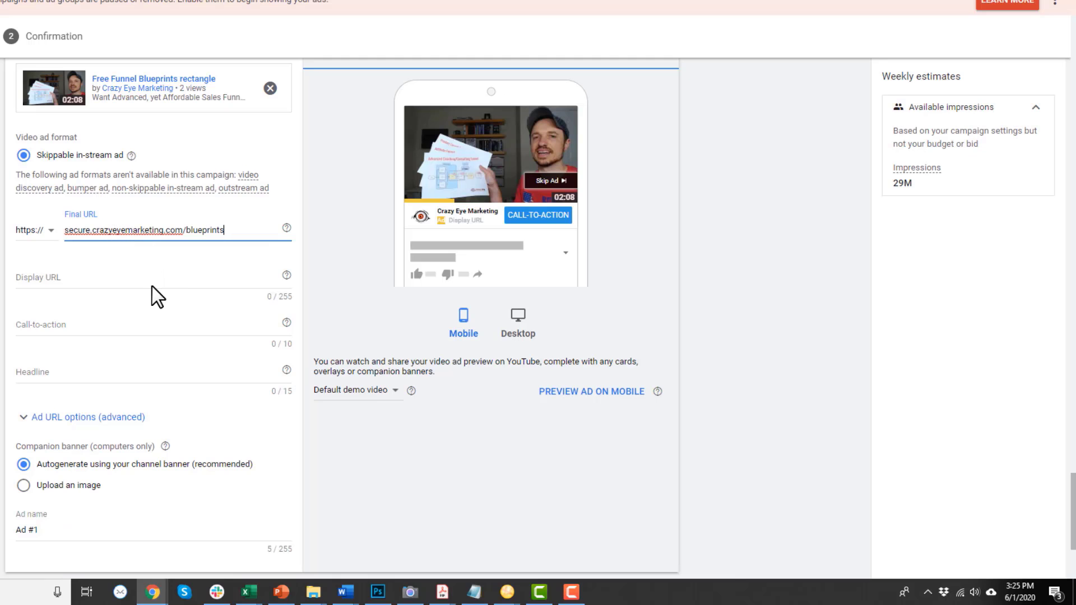
{"action": "left_click", "coordinate": [153, 287]}
{"action": "type", "text": "secure.crazyeyemarketing.com/blueprints"}
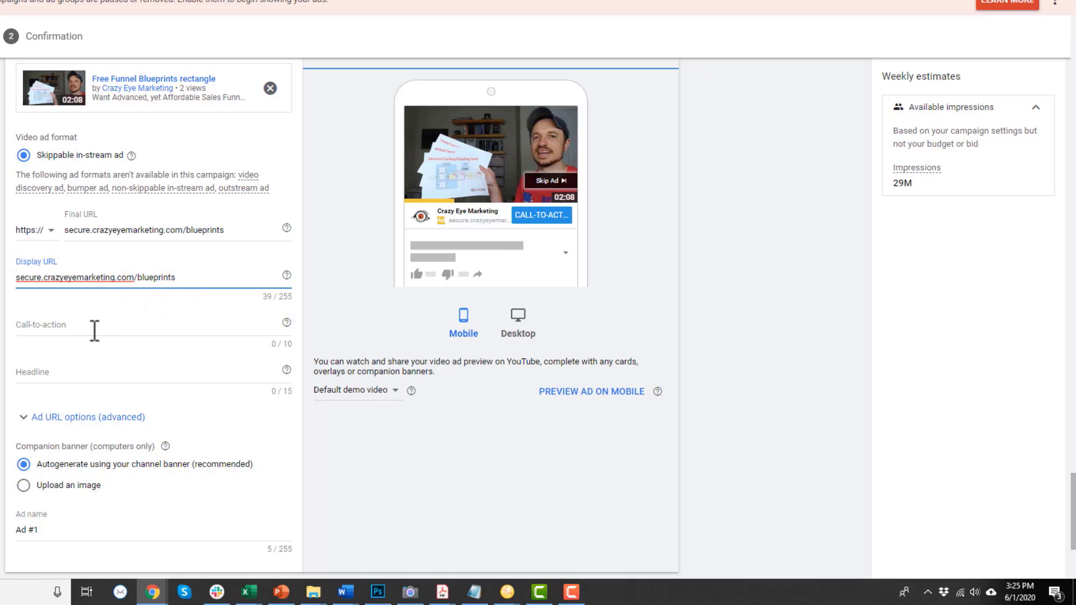
Set the ad's call-to-action to "DOWNLOAD" and its headline to "Sales Funnels"
{"action": "left_click", "coordinate": [94, 330]}
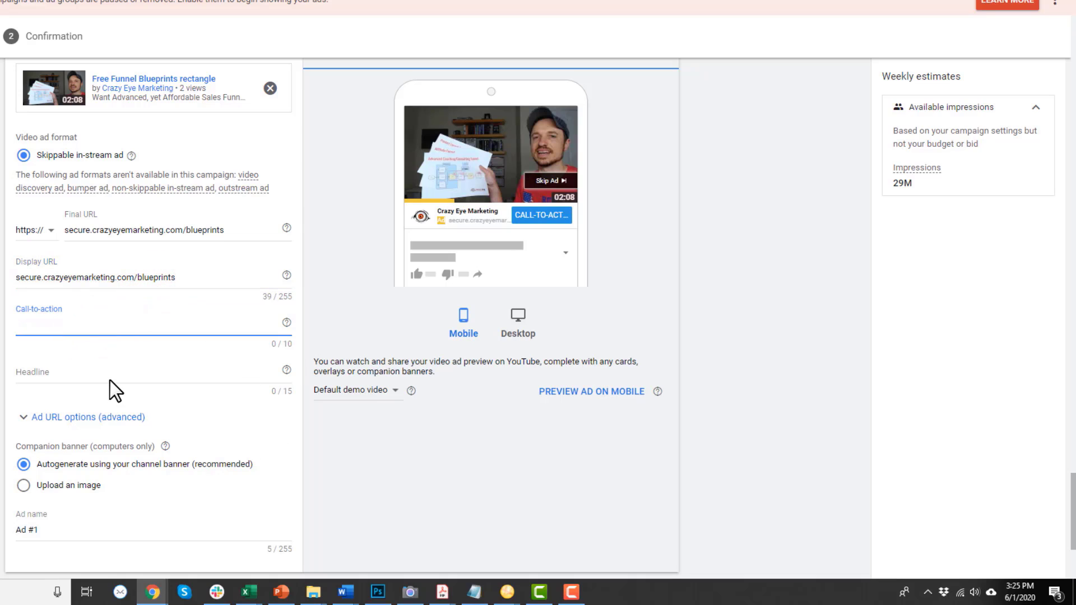
{"action": "type", "text": "DOWNLOAD"}
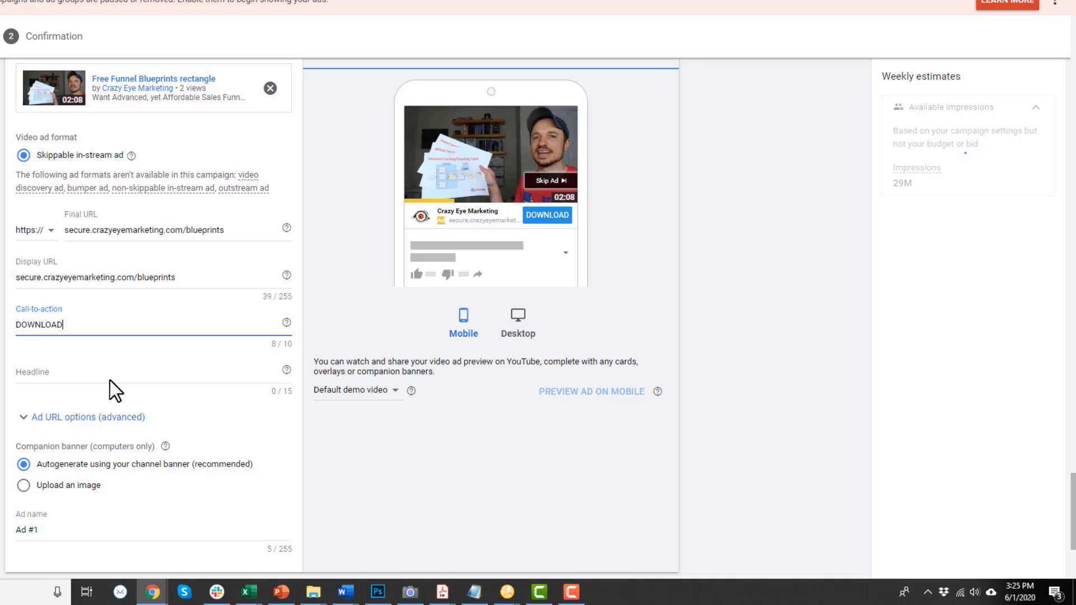
{"action": "left_click", "coordinate": [110, 381]}
{"action": "type", "text": "Sales Funnels"}
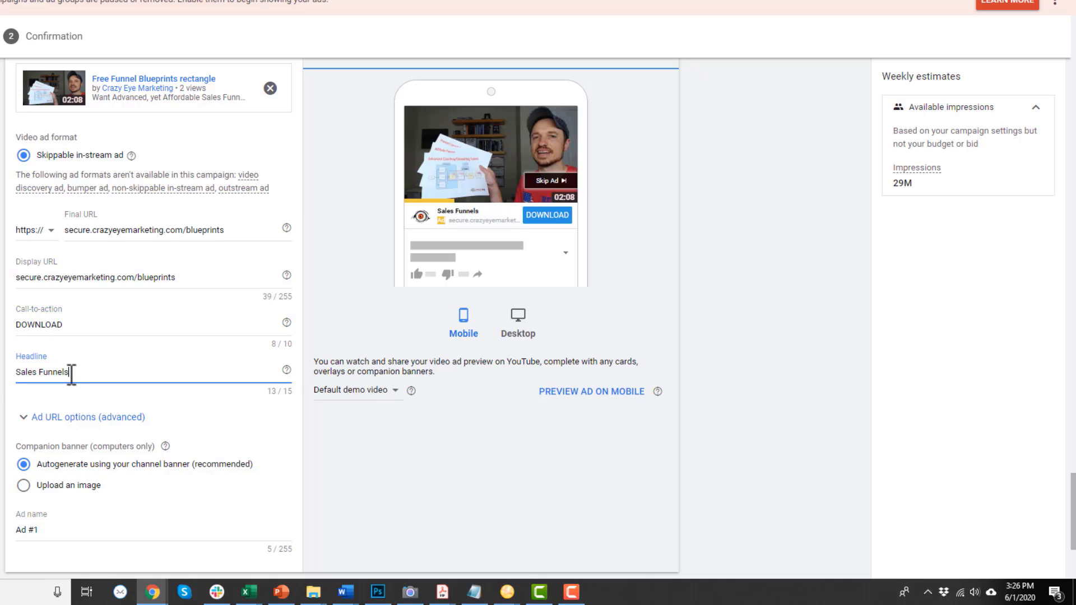
Look over the ad's advanced URL options and rename the ad "1"
{"action": "scroll", "coordinate": [83, 374], "scroll_direction": "down", "scroll_amount": 1}
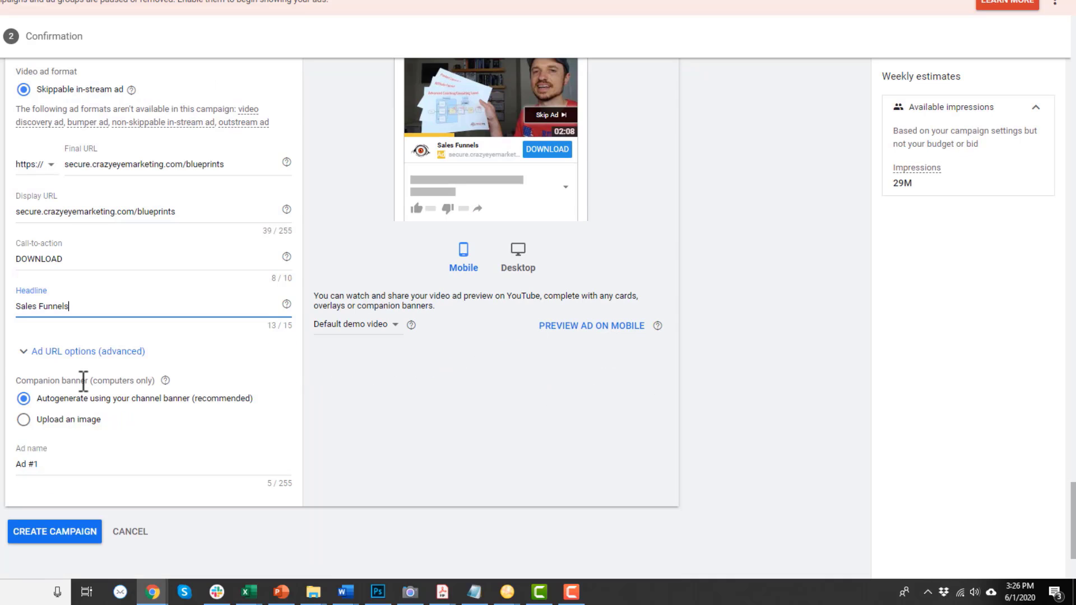
{"action": "left_click", "coordinate": [65, 353]}
{"action": "scroll", "coordinate": [84, 283], "scroll_direction": "down", "scroll_amount": 1}
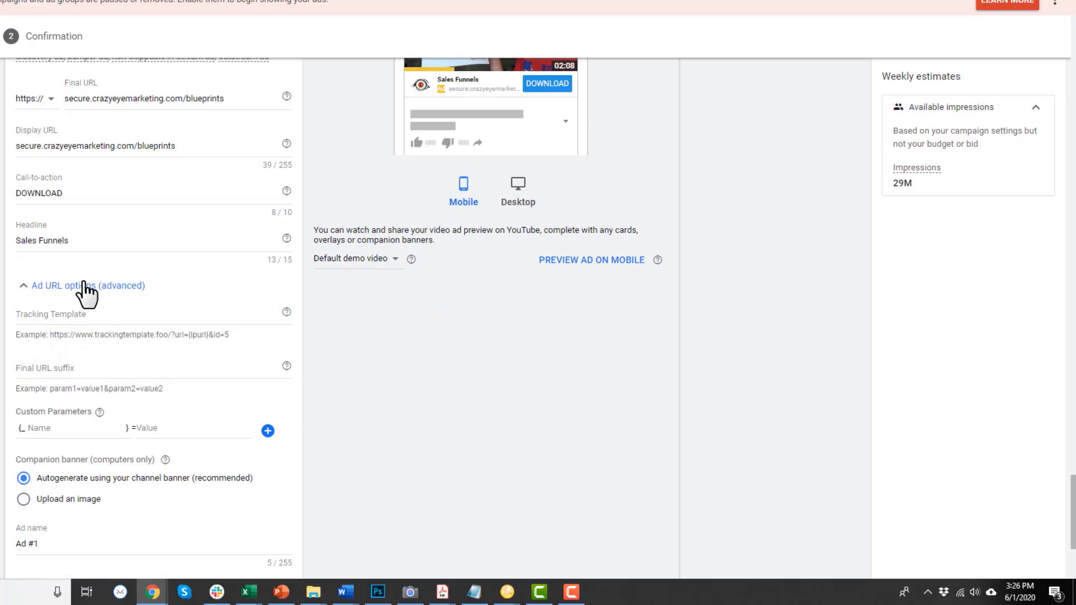
{"action": "left_click", "coordinate": [75, 285]}
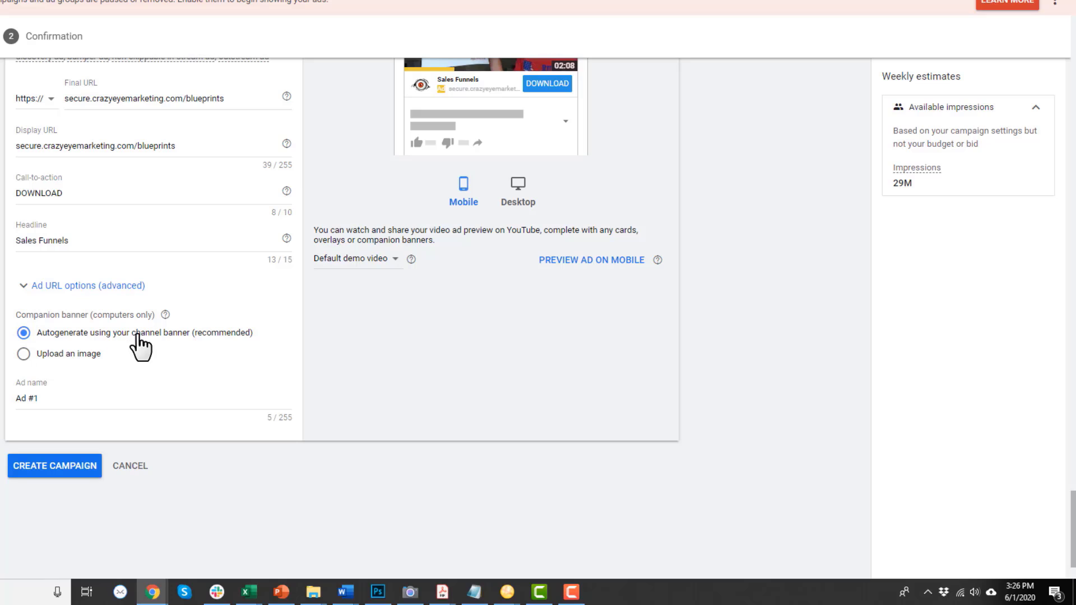
{"action": "triple_click", "coordinate": [44, 399]}
{"action": "type", "text": "1"}
Recheck the campaign settings from the ad up to the campaign name, and create the campaign, continuing to its ad groups
{"action": "scroll", "coordinate": [335, 468], "scroll_direction": "up", "scroll_amount": 20}
{"action": "scroll", "coordinate": [335, 468], "scroll_direction": "up", "scroll_amount": 3}
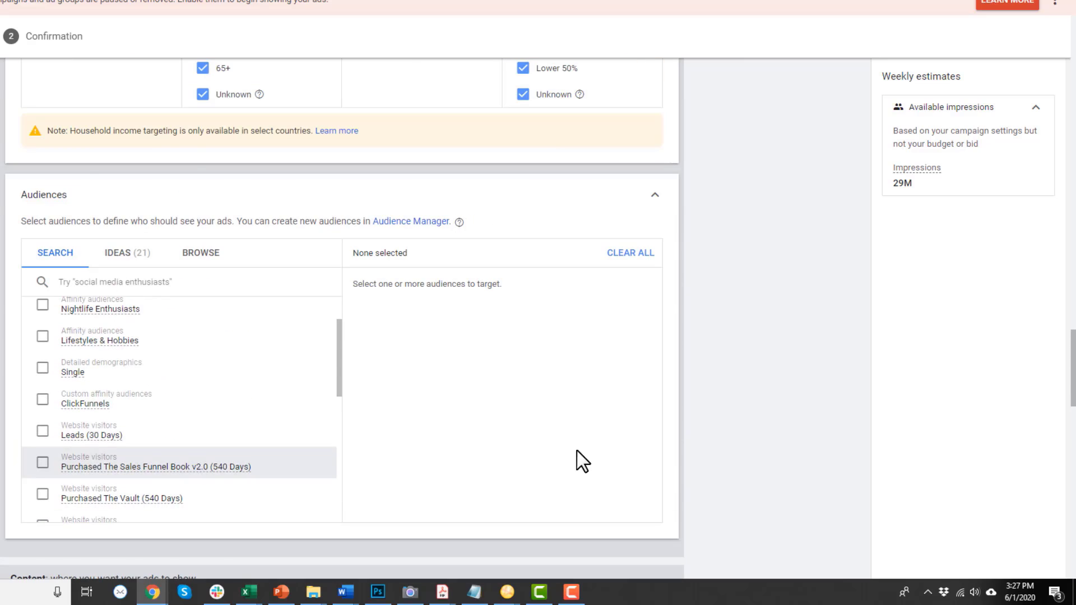
{"action": "scroll", "coordinate": [591, 435], "scroll_direction": "up", "scroll_amount": 15}
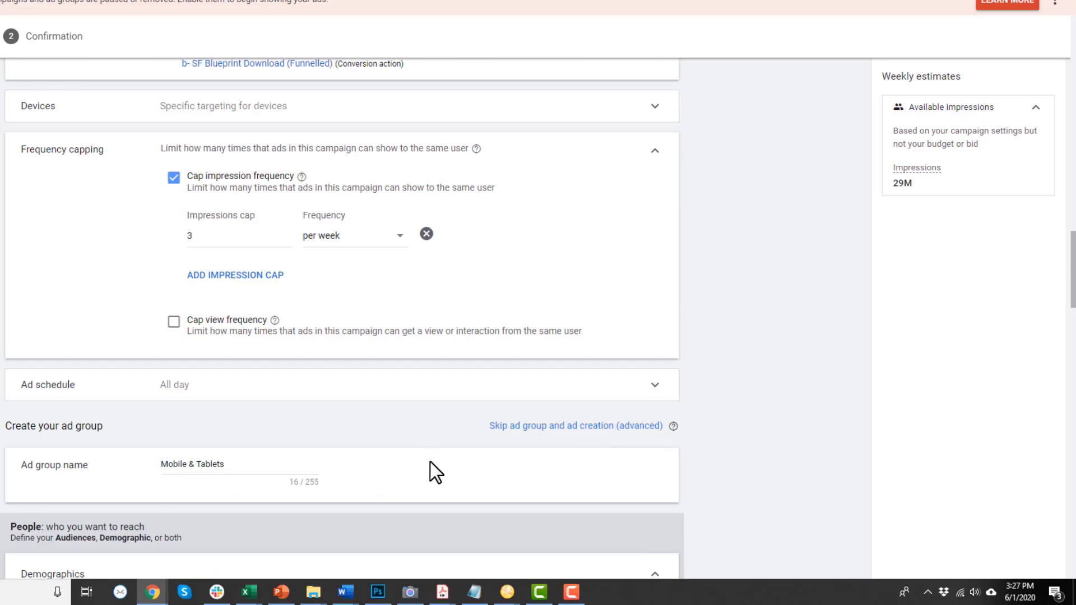
{"action": "scroll", "coordinate": [442, 464], "scroll_direction": "up", "scroll_amount": 14}
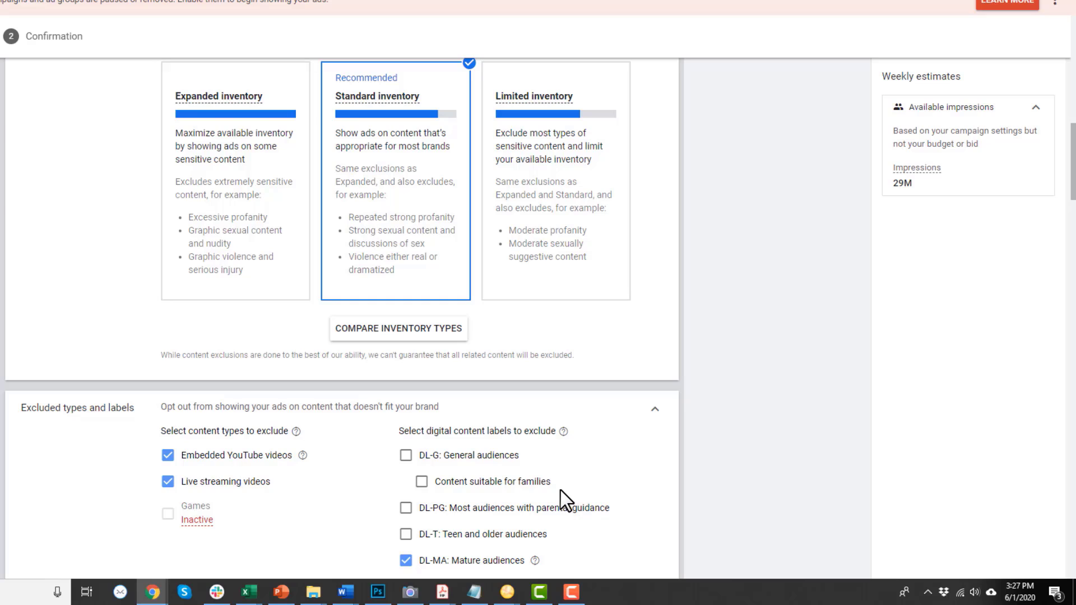
{"action": "scroll", "coordinate": [560, 490], "scroll_direction": "up", "scroll_amount": 14}
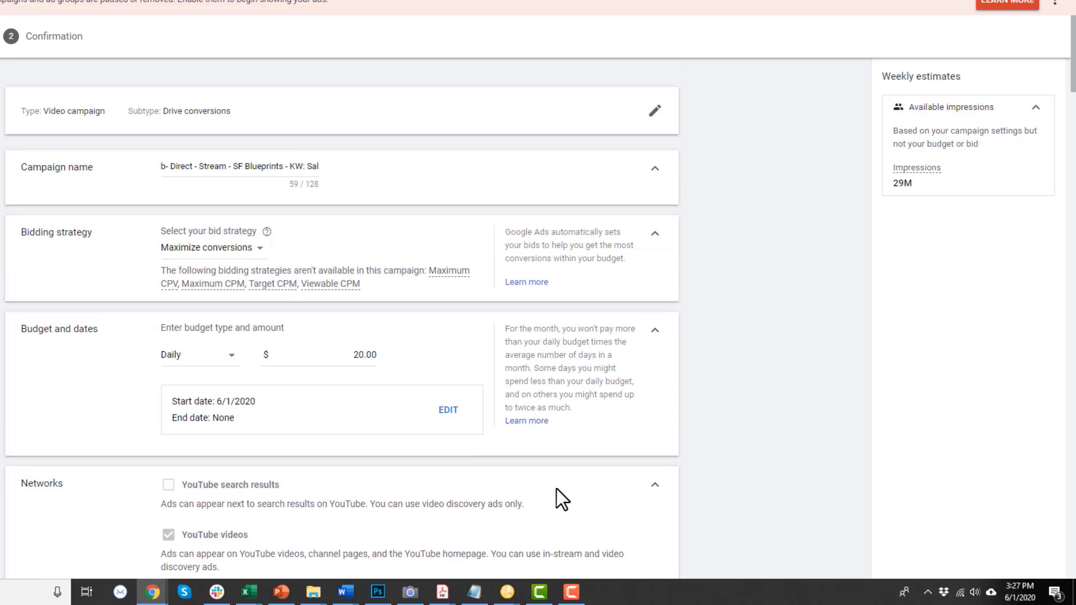
{"action": "scroll", "coordinate": [411, 410], "scroll_direction": "down", "scroll_amount": 20}
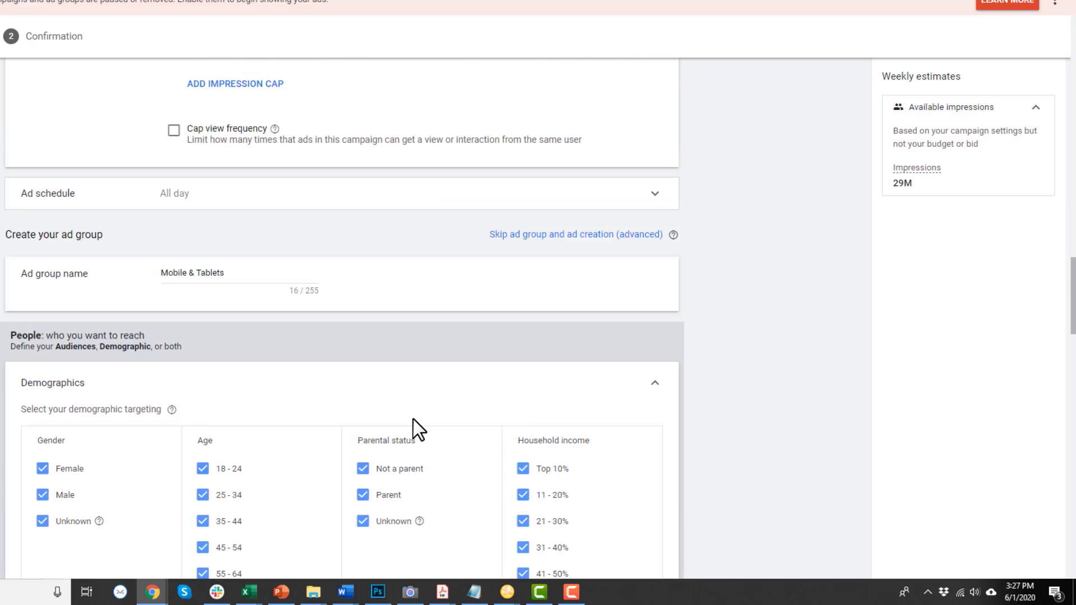
{"action": "scroll", "coordinate": [413, 419], "scroll_direction": "down", "scroll_amount": 20}
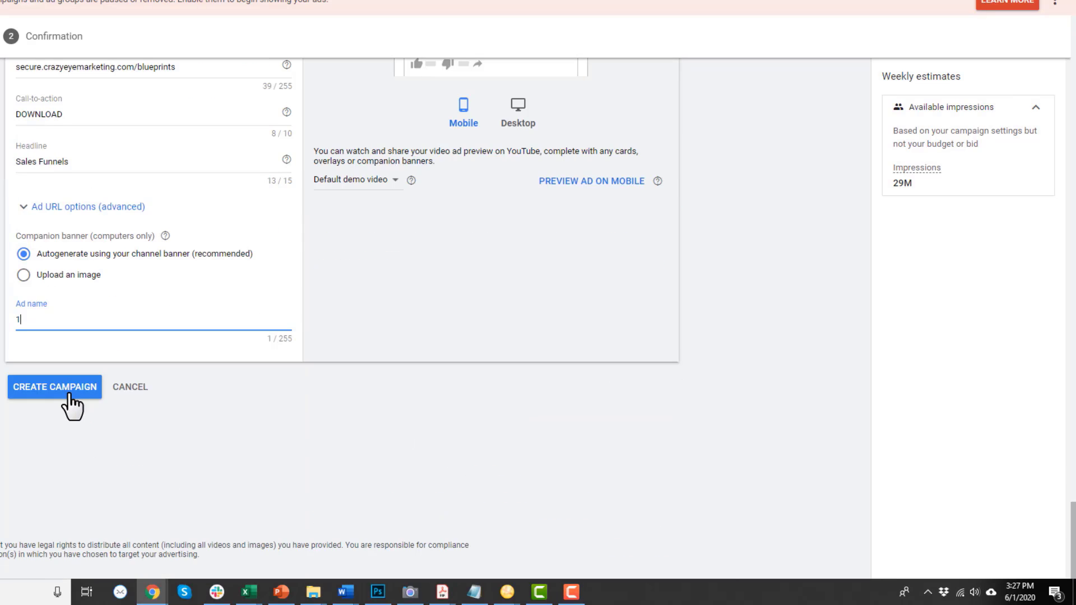
{"action": "left_click", "coordinate": [69, 394]}
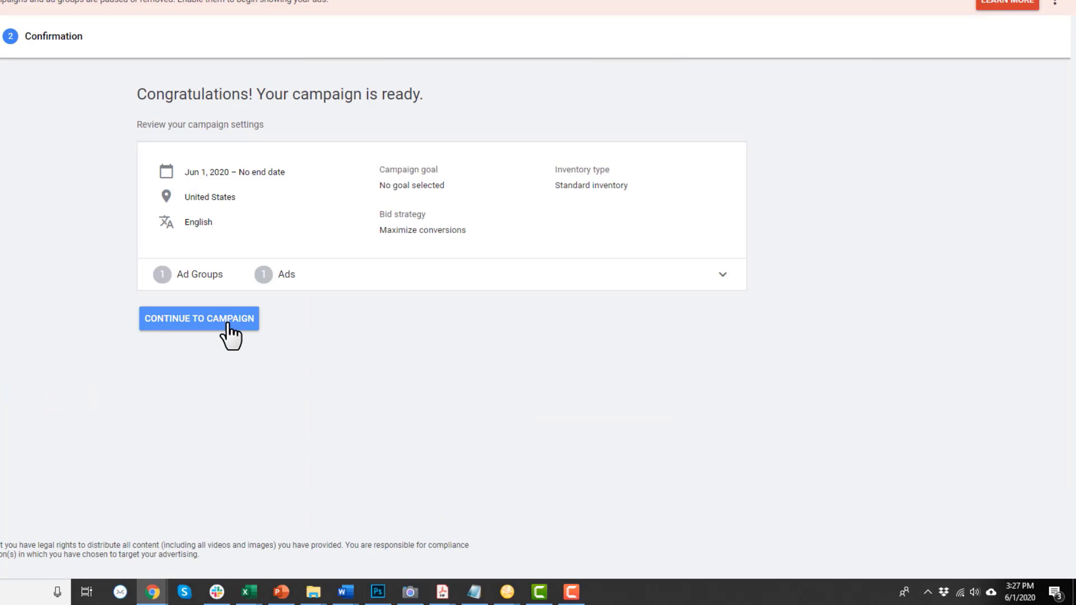
{"action": "left_click", "coordinate": [229, 324]}
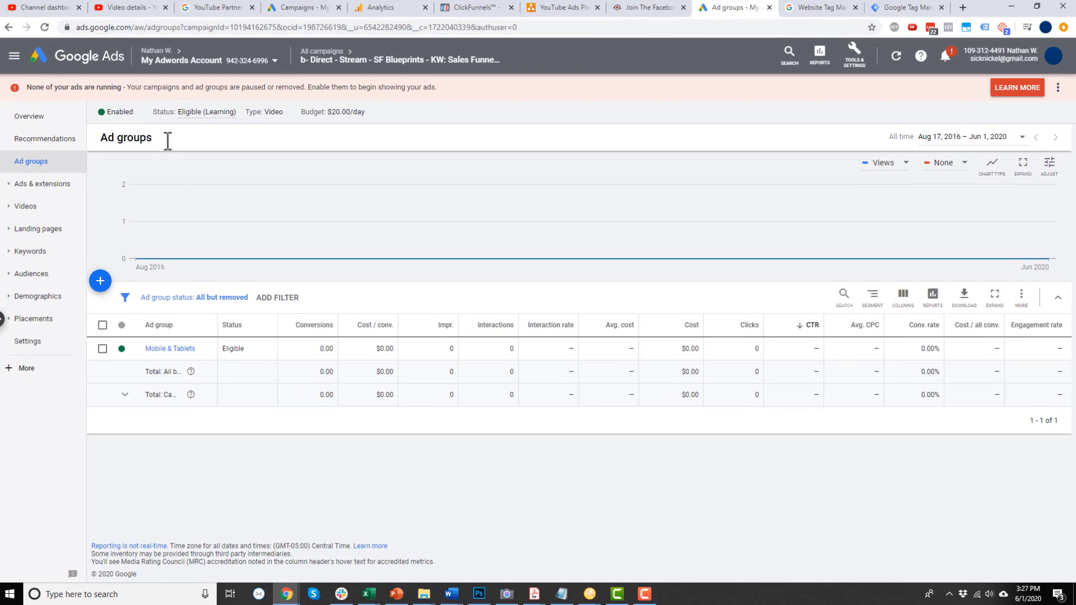
Open the "Mobile & Tablets" ad group and copy its ad "1"
{"action": "left_click_drag", "start_coordinate": [158, 137], "coordinate": [113, 133]}
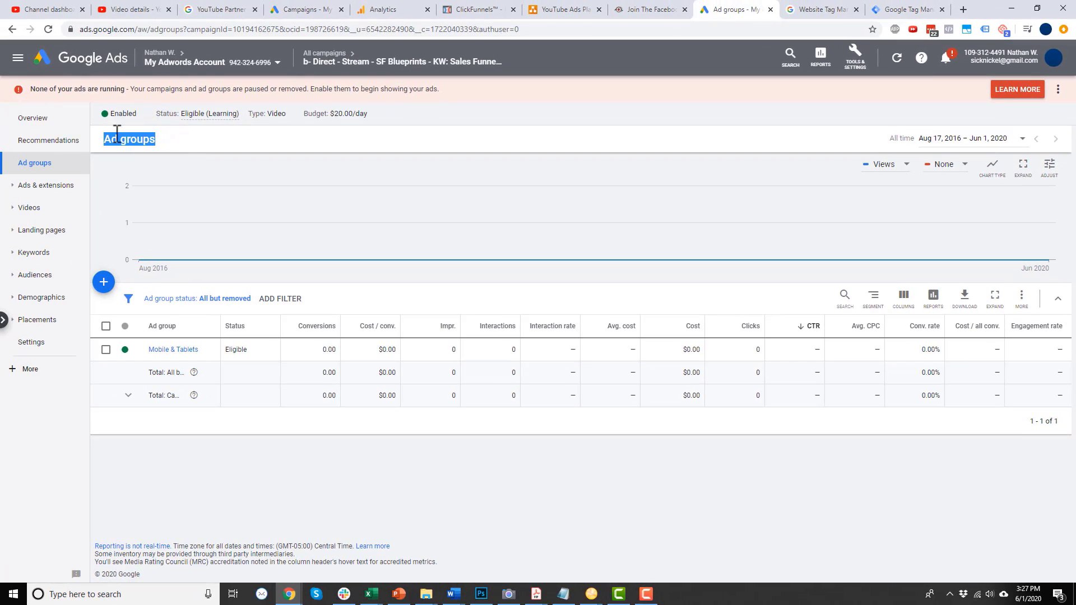
{"action": "left_click", "coordinate": [183, 351]}
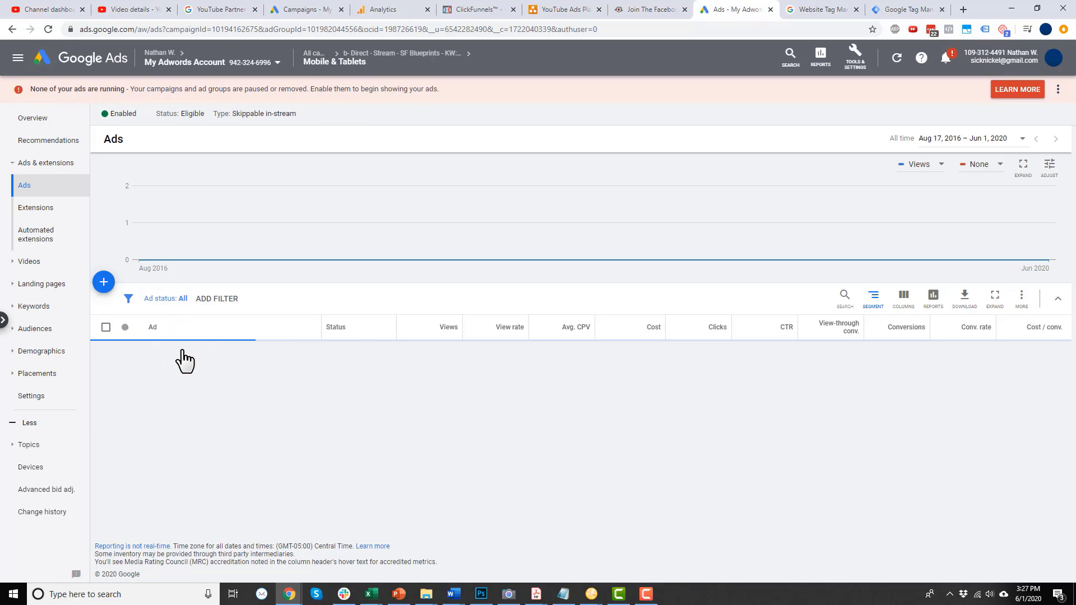
{"action": "left_click", "coordinate": [106, 379]}
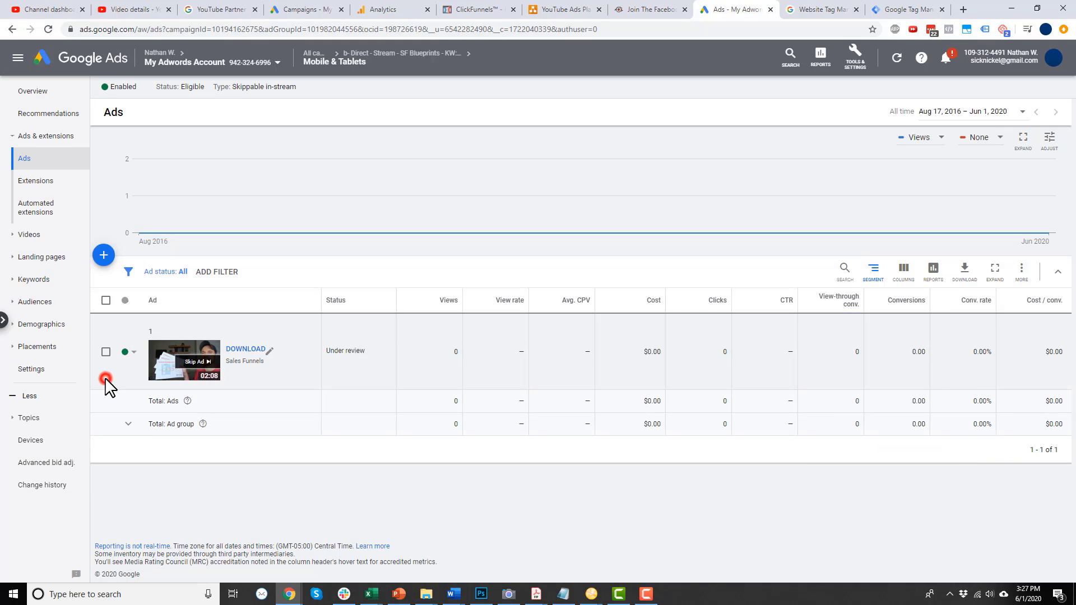
{"action": "left_click", "coordinate": [105, 353]}
{"action": "left_click", "coordinate": [170, 272]}
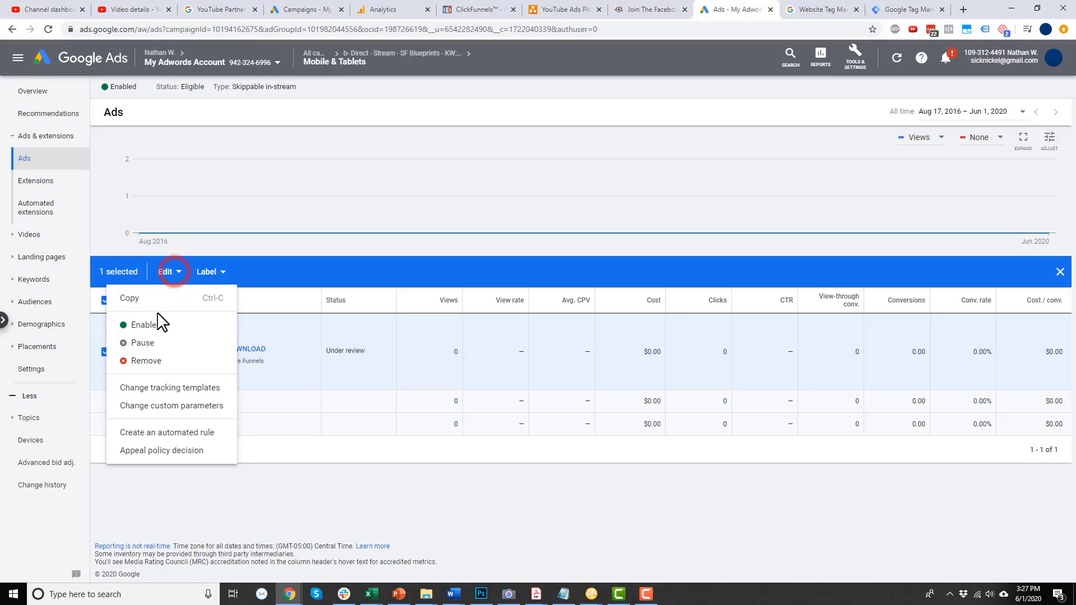
{"action": "left_click", "coordinate": [146, 299]}
{"action": "left_click", "coordinate": [1060, 272]}
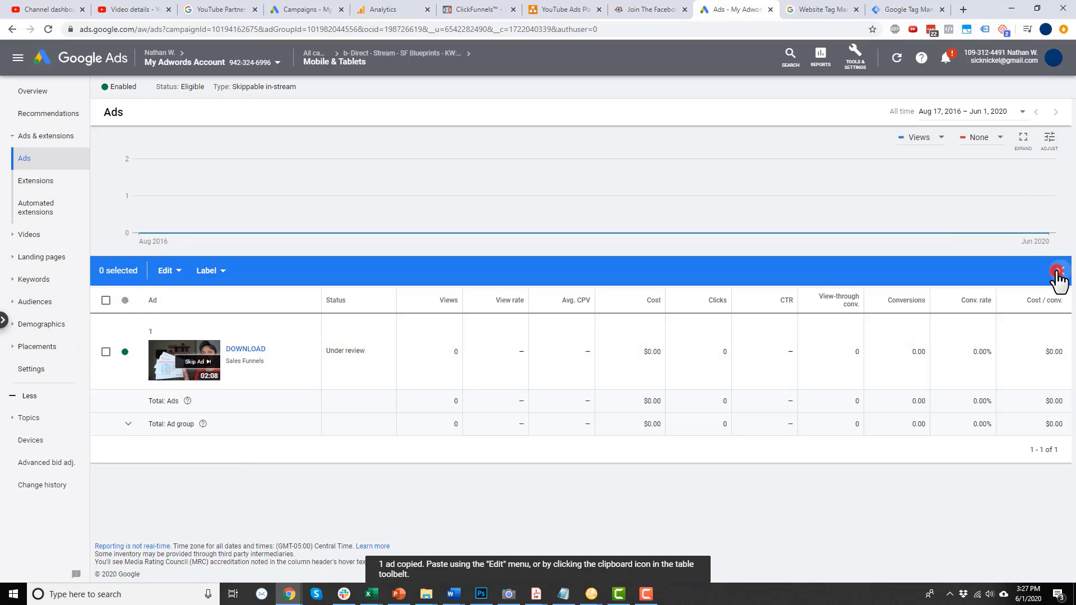
Paste the copied ad into the "Mobile & Tablets" ad group, allowing a duplicate if the ad already exists there
{"action": "left_click", "coordinate": [1026, 276]}
{"action": "left_click", "coordinate": [954, 307]}
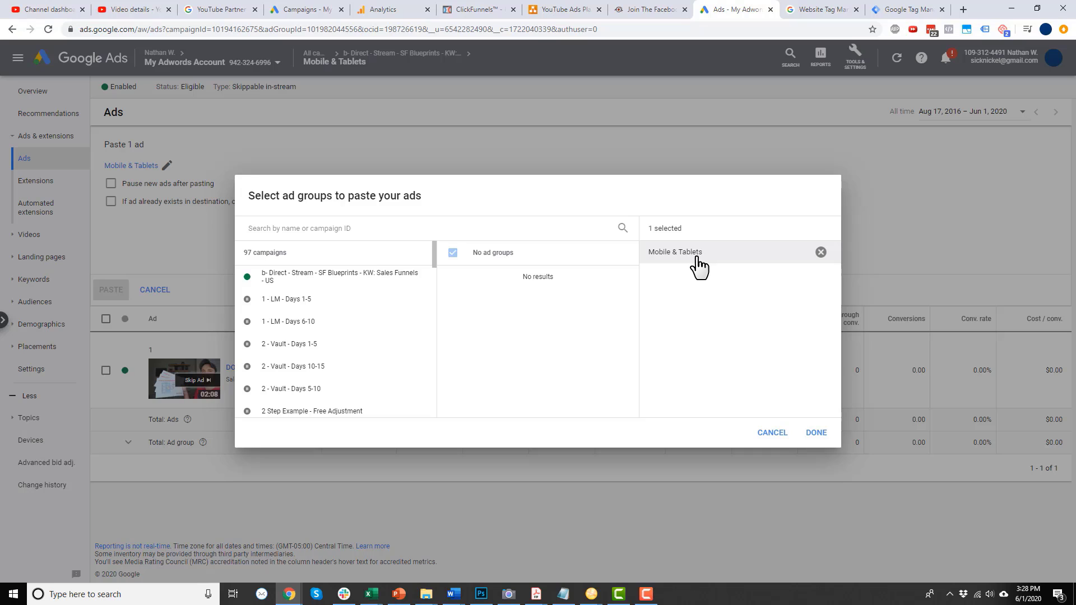
{"action": "left_click", "coordinate": [817, 434]}
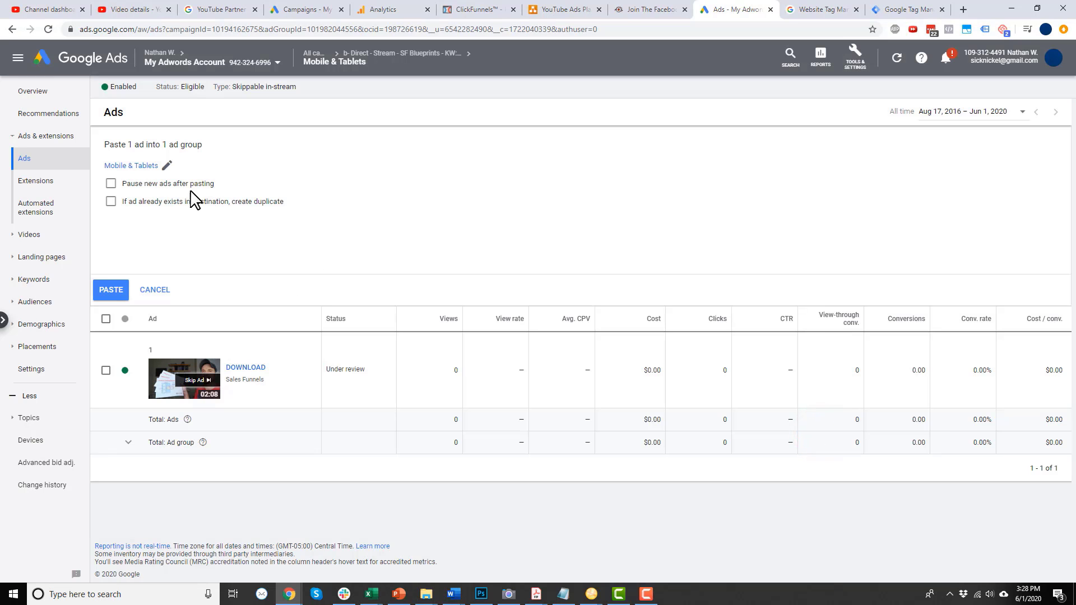
{"action": "left_click", "coordinate": [113, 203]}
{"action": "left_click", "coordinate": [119, 293]}
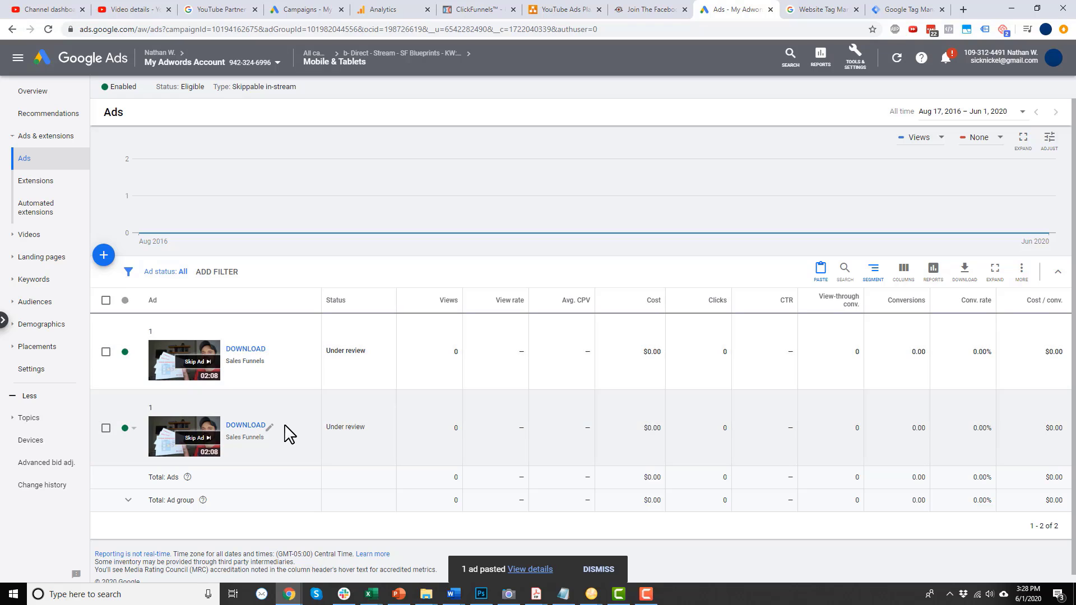
Edit the pasted ad in the "Mobile & Tablets" ad group: set the call-to-action to "NO OPT-IN", rename it "2", and save it
{"action": "left_click", "coordinate": [271, 429]}
{"action": "left_click", "coordinate": [298, 441]}
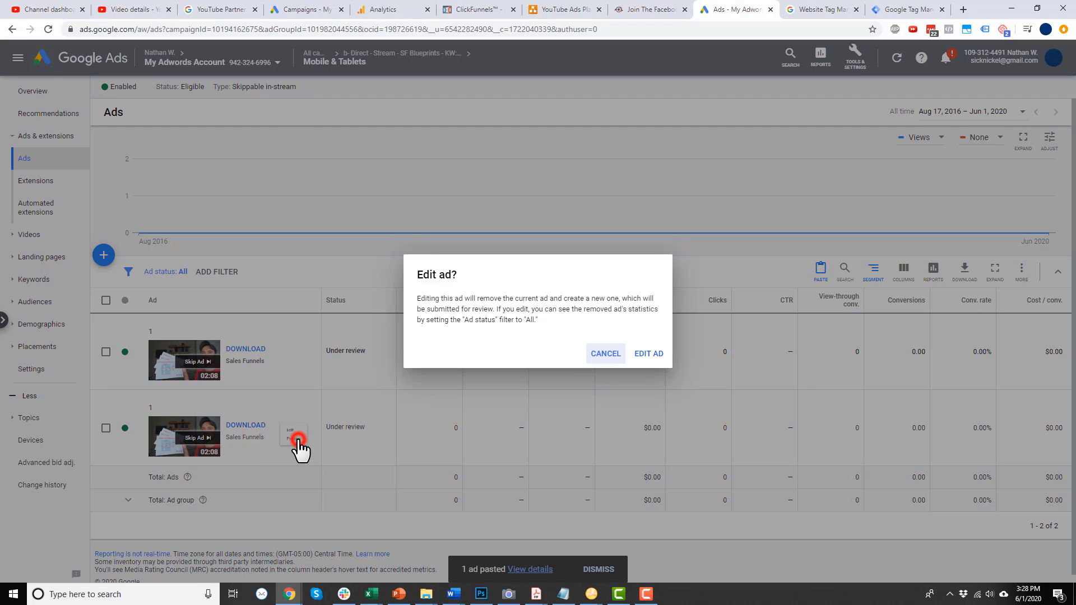
{"action": "left_click", "coordinate": [645, 354]}
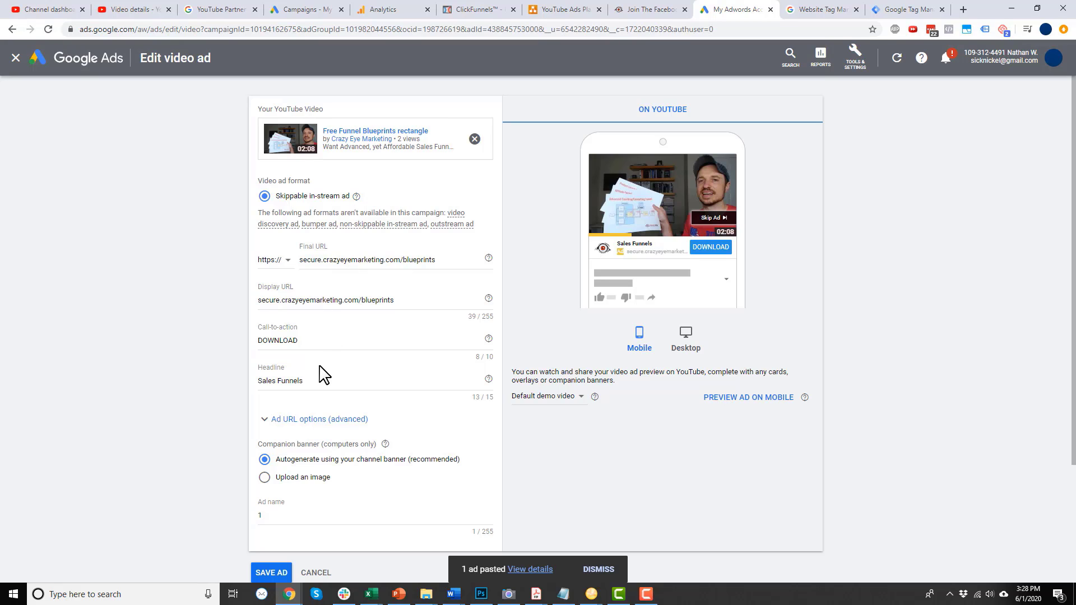
{"action": "double_click", "coordinate": [321, 342]}
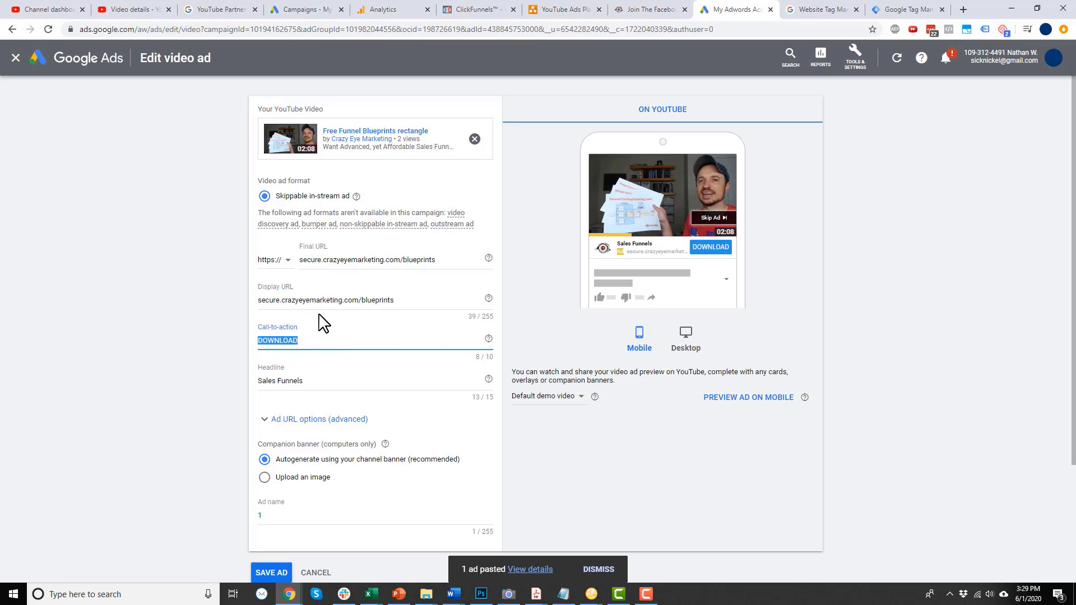
{"action": "type", "text": "NO OPT-IN"}
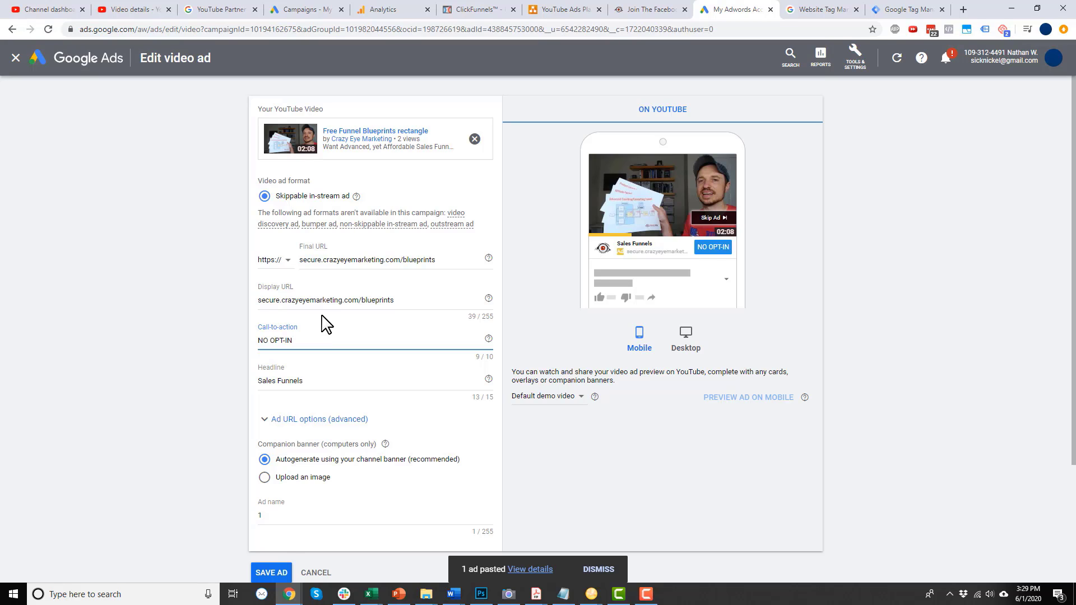
{"action": "double_click", "coordinate": [283, 515]}
{"action": "type", "text": "2"}
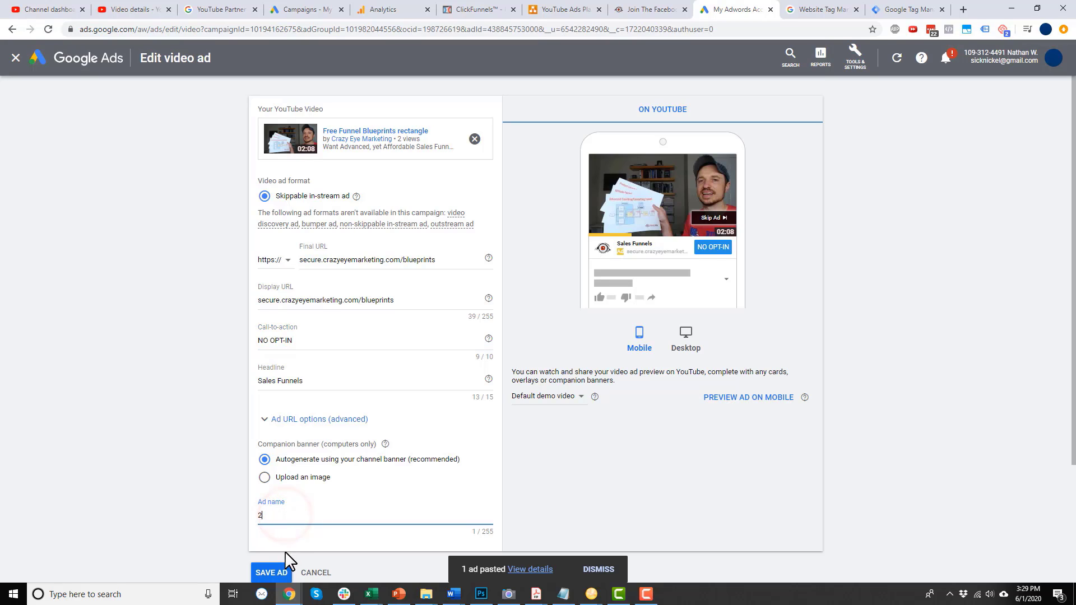
{"action": "left_click", "coordinate": [277, 569]}
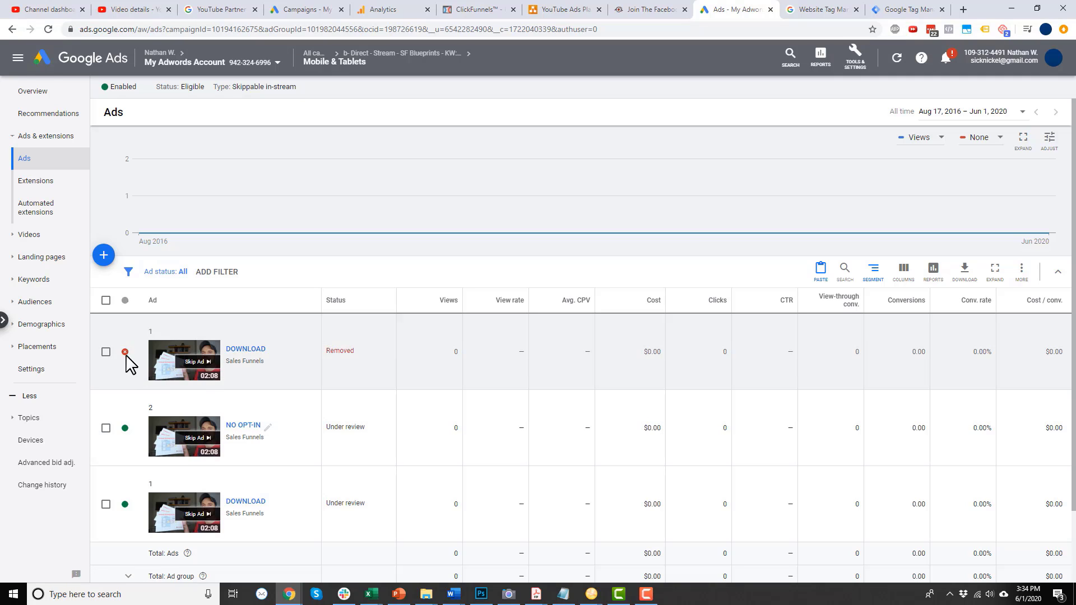
Return to the SF Blueprints campaign's ad groups and copy the "Mobile & Tablets" ad group
{"action": "mouse_move", "coordinate": [363, 72]}
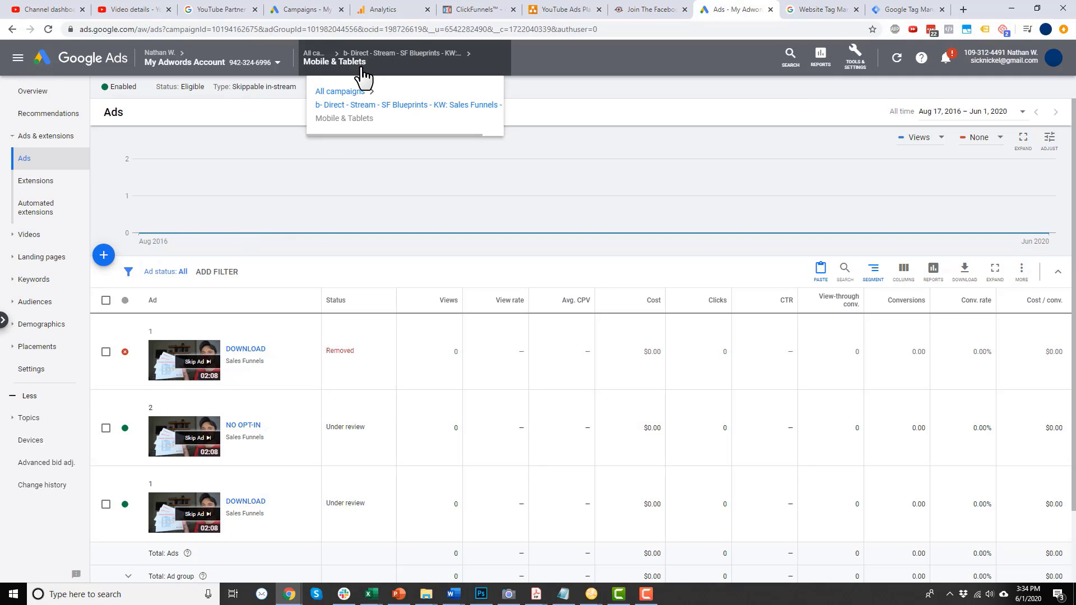
{"action": "left_click", "coordinate": [387, 105]}
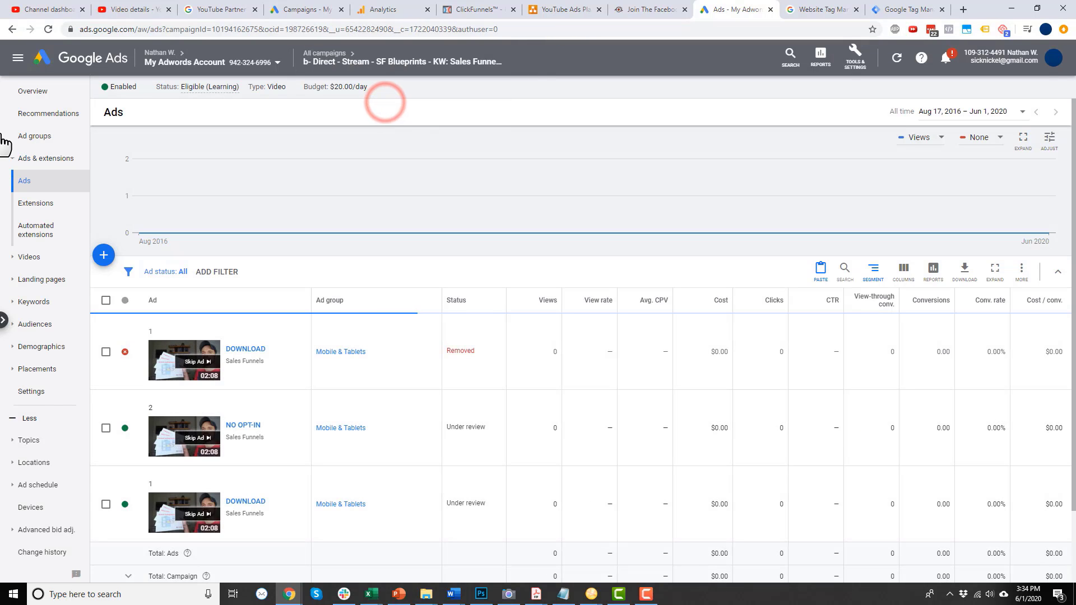
{"action": "left_click", "coordinate": [32, 140]}
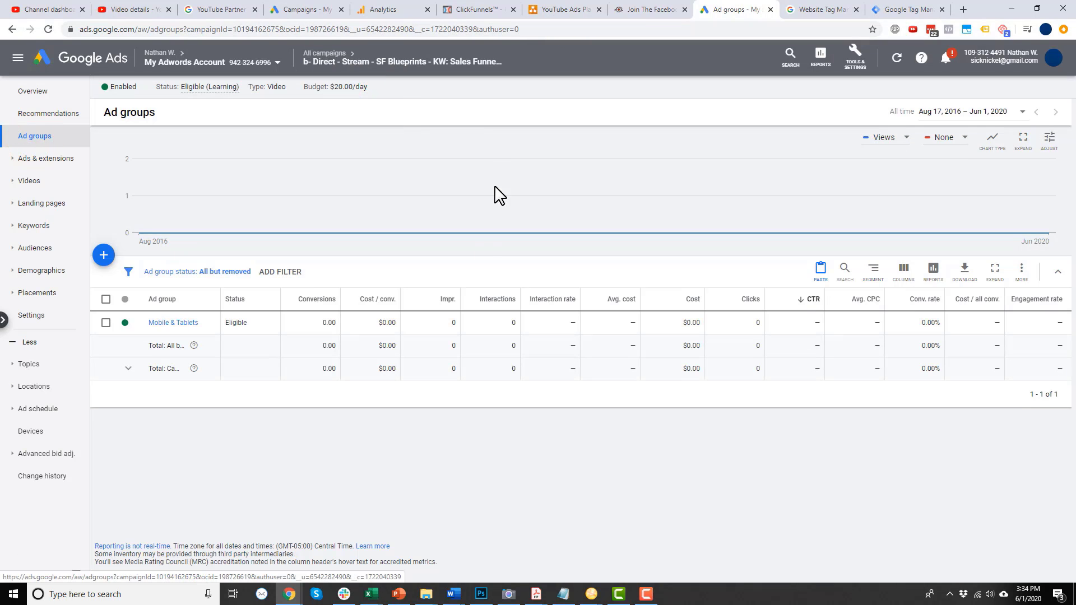
{"action": "left_click", "coordinate": [105, 323]}
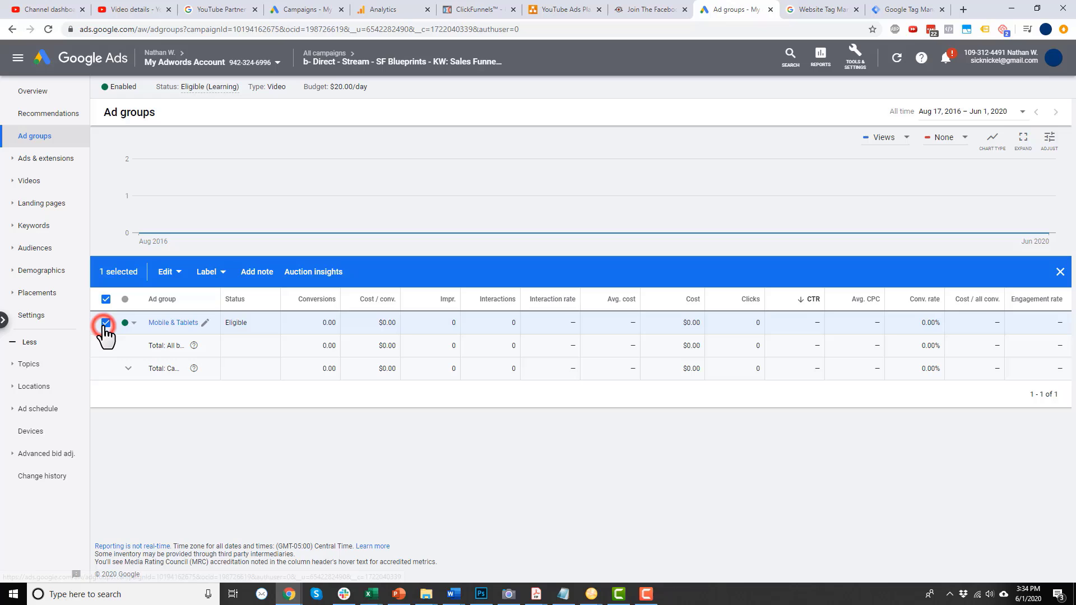
{"action": "left_click", "coordinate": [179, 272]}
{"action": "left_click", "coordinate": [167, 298]}
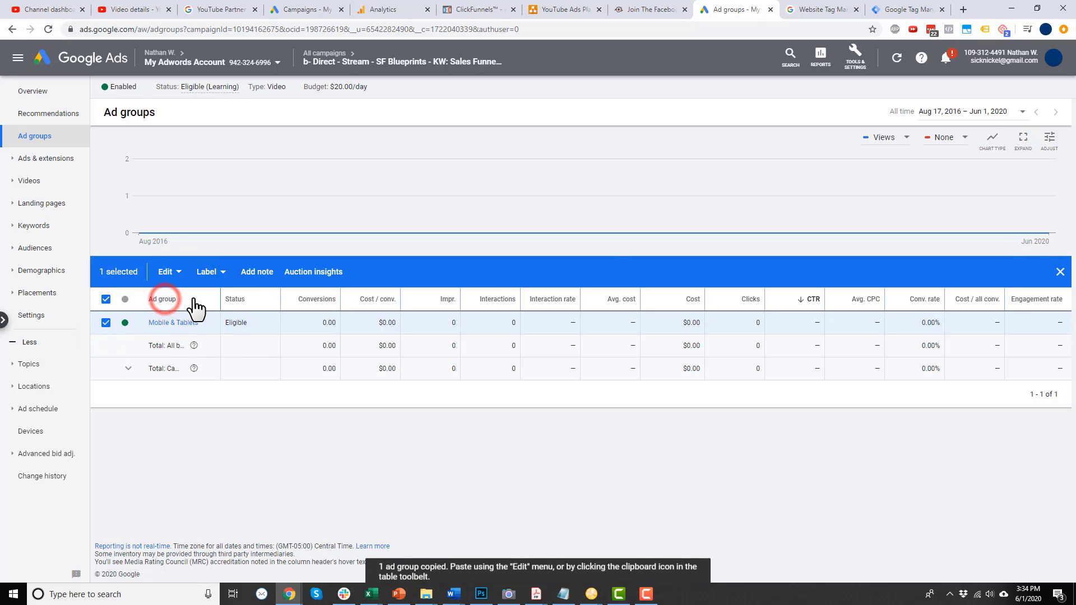
{"action": "left_click", "coordinate": [1060, 272]}
Paste the copied ad group into the same SF Blueprints campaign, with new ad groups paused after pasting
{"action": "left_click", "coordinate": [1021, 269]}
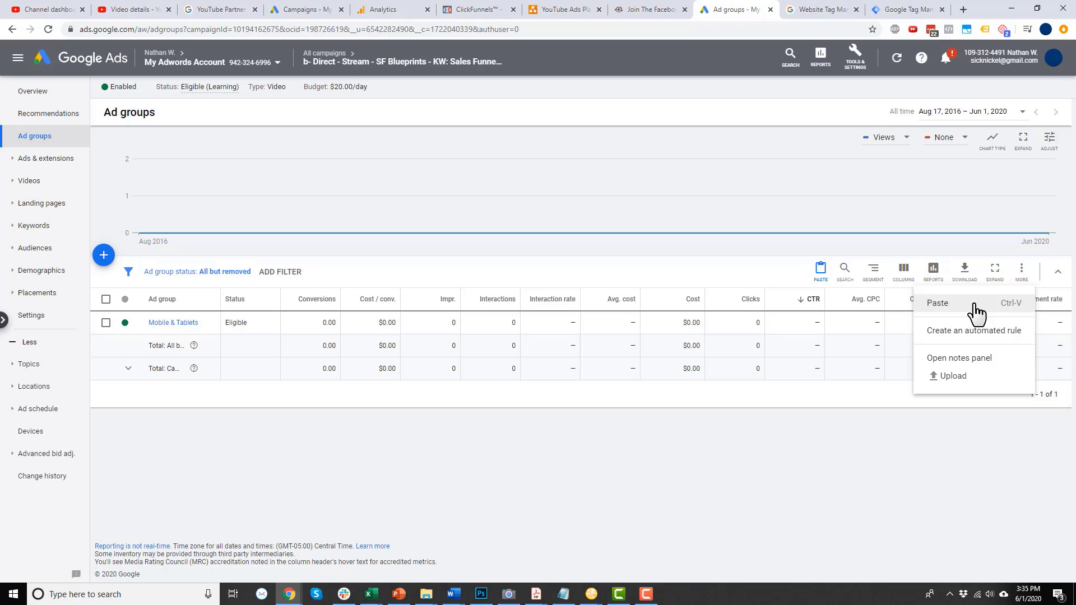
{"action": "left_click", "coordinate": [976, 304]}
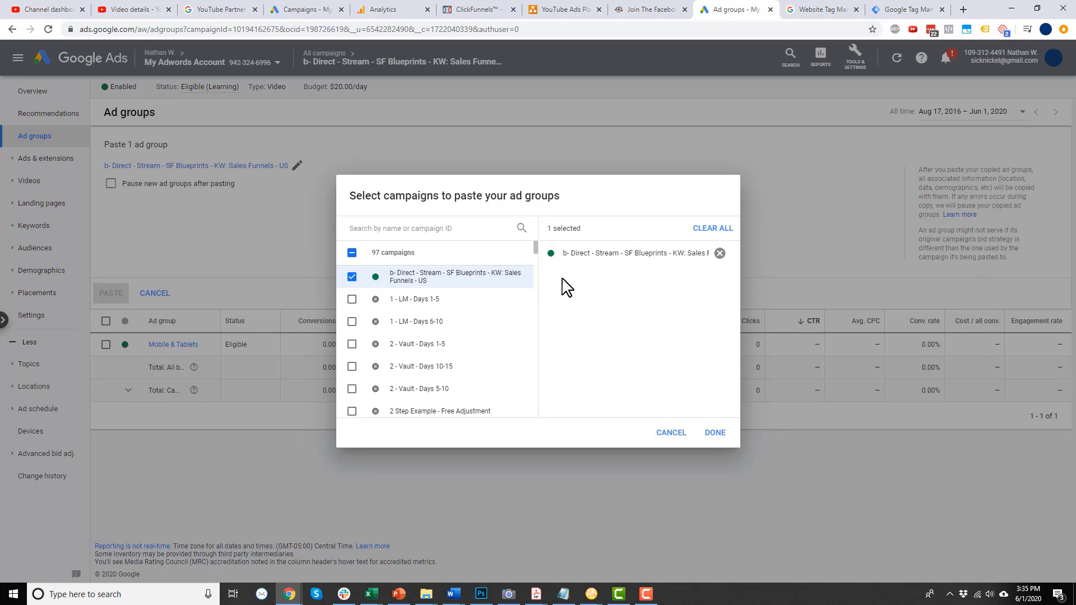
{"action": "left_click", "coordinate": [723, 433]}
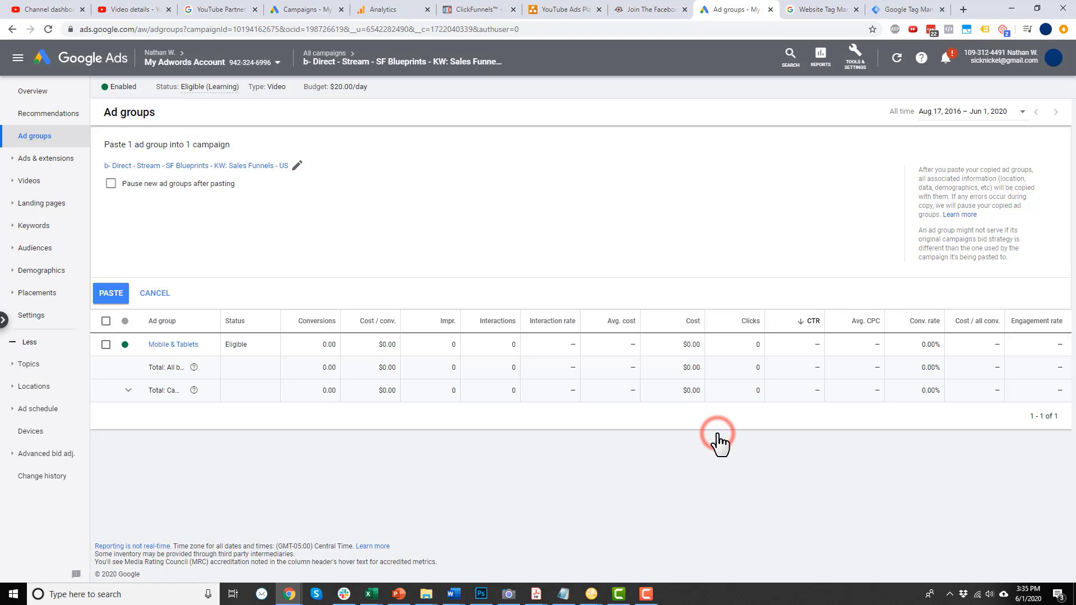
{"action": "left_click", "coordinate": [138, 184]}
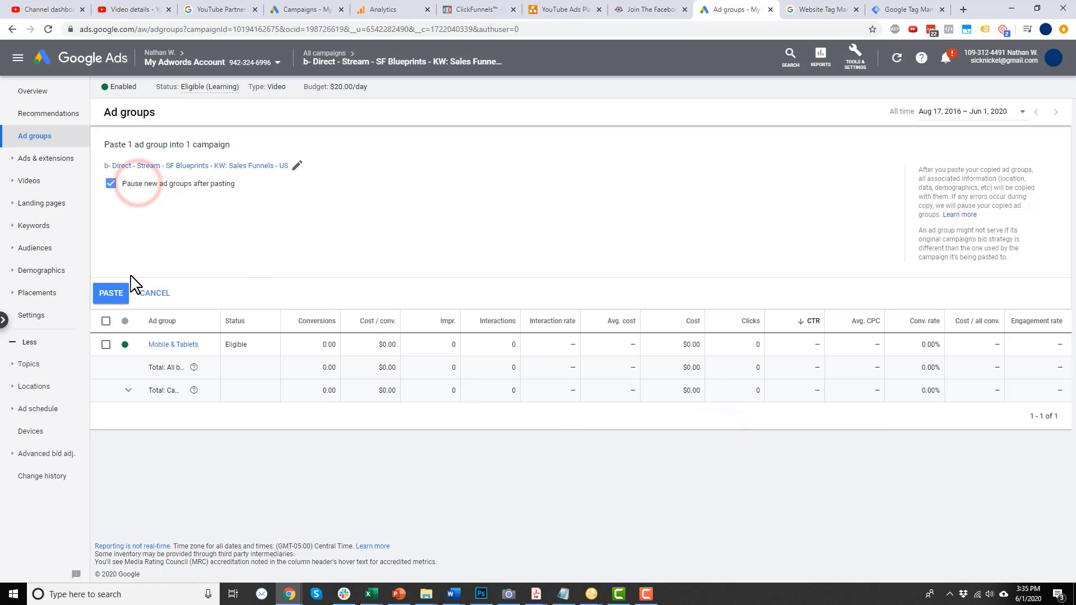
{"action": "left_click", "coordinate": [114, 293]}
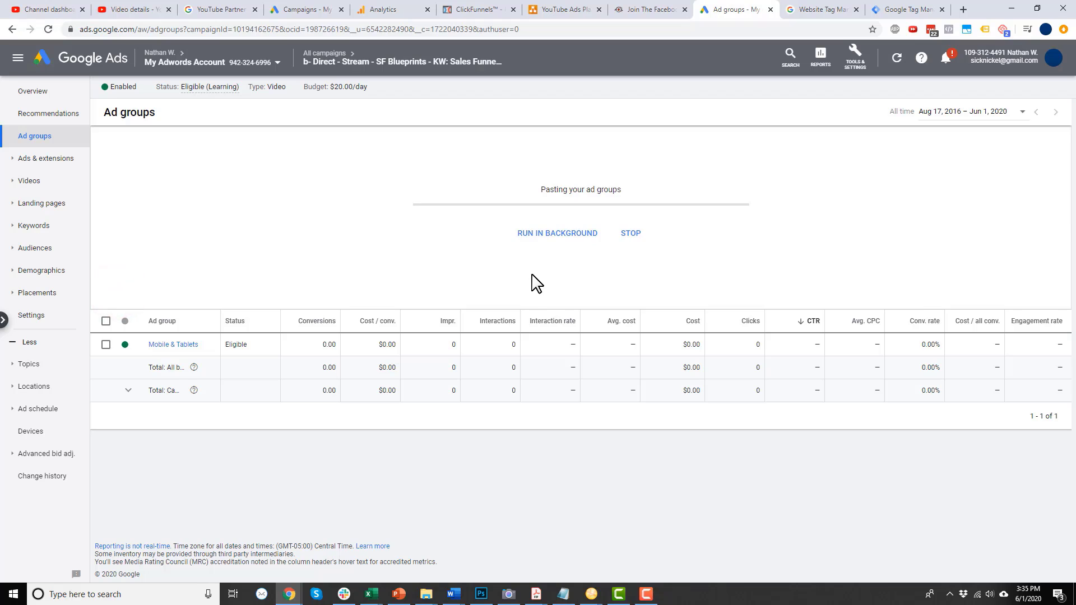
Rename the pasted ad group "Desktops"
{"action": "left_click", "coordinate": [214, 325]}
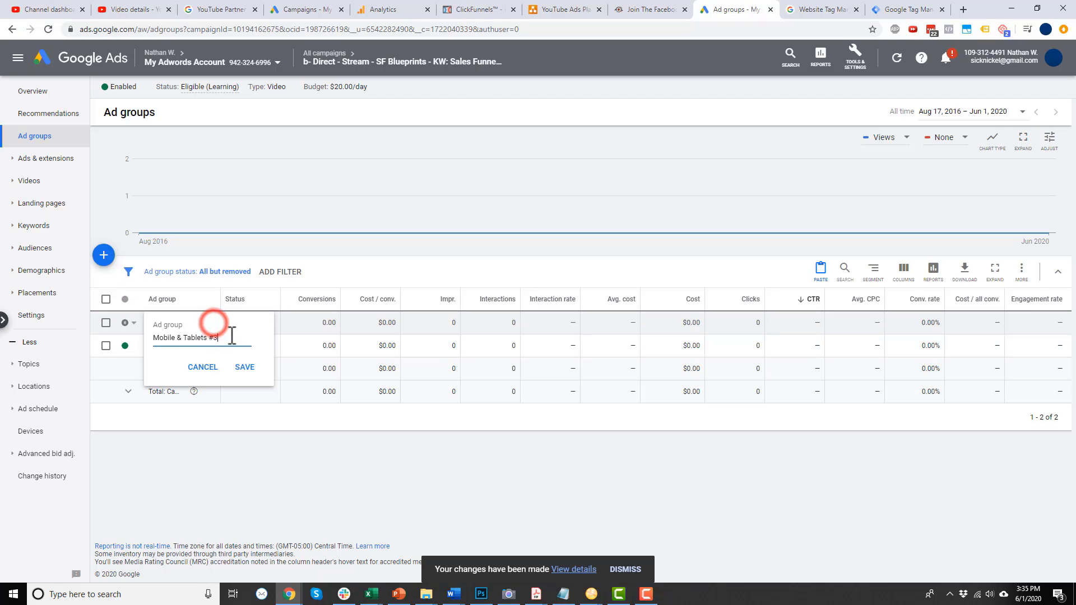
{"action": "key", "text": "ctrl+a"}
{"action": "key", "text": "BackSpace"}
{"action": "type", "text": "Des"}
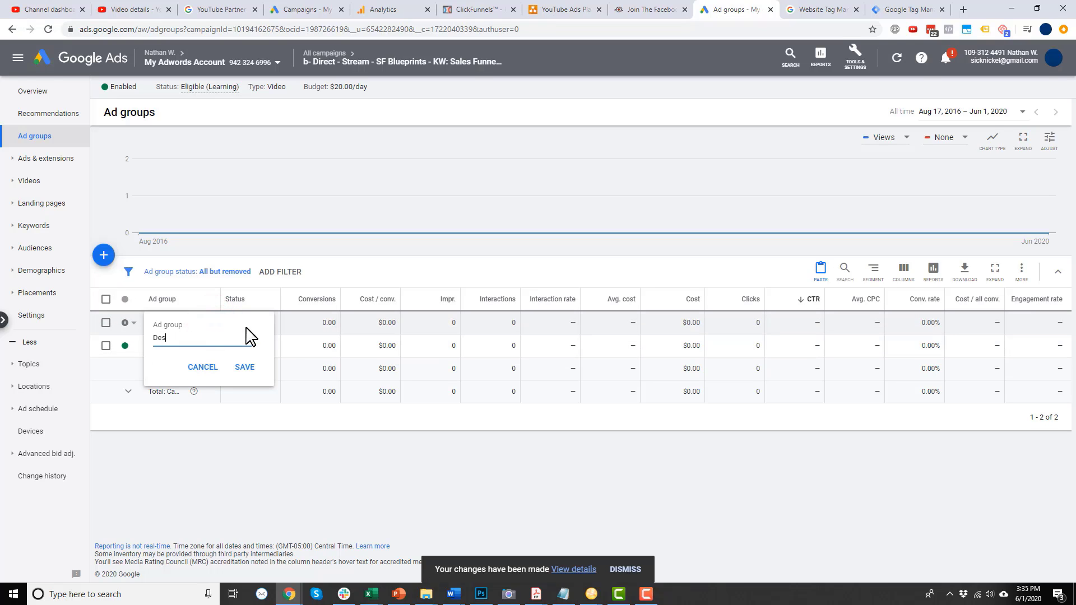
{"action": "left_click", "coordinate": [251, 368]}
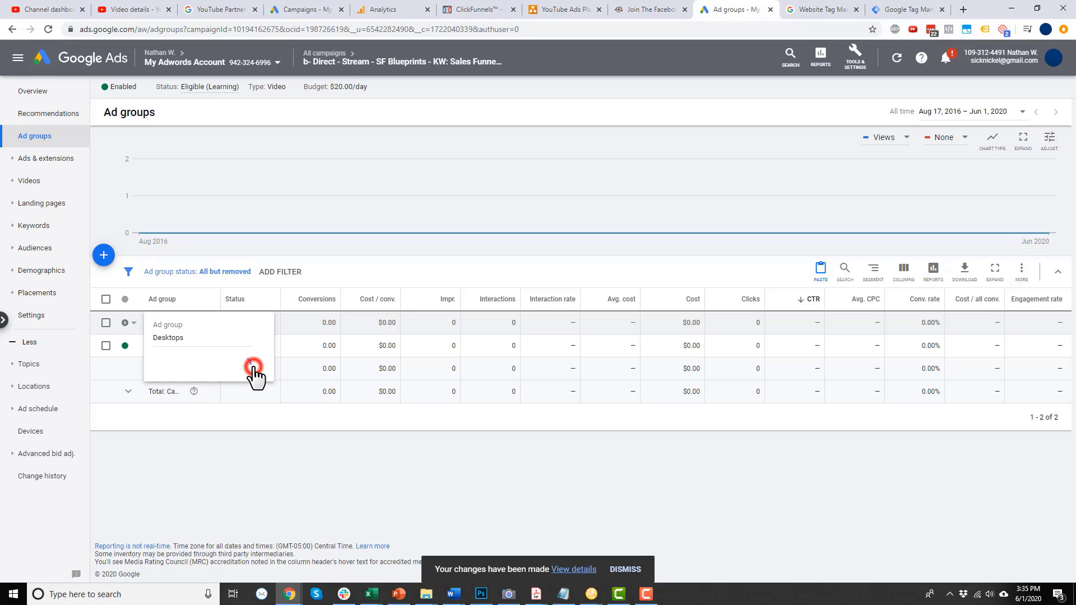
Switch to the PowerPoint course slides, review the ad group and device naming on the "Campaign Structure & Naming" slide, and return to Google Ads
{"action": "left_click", "coordinate": [399, 596]}
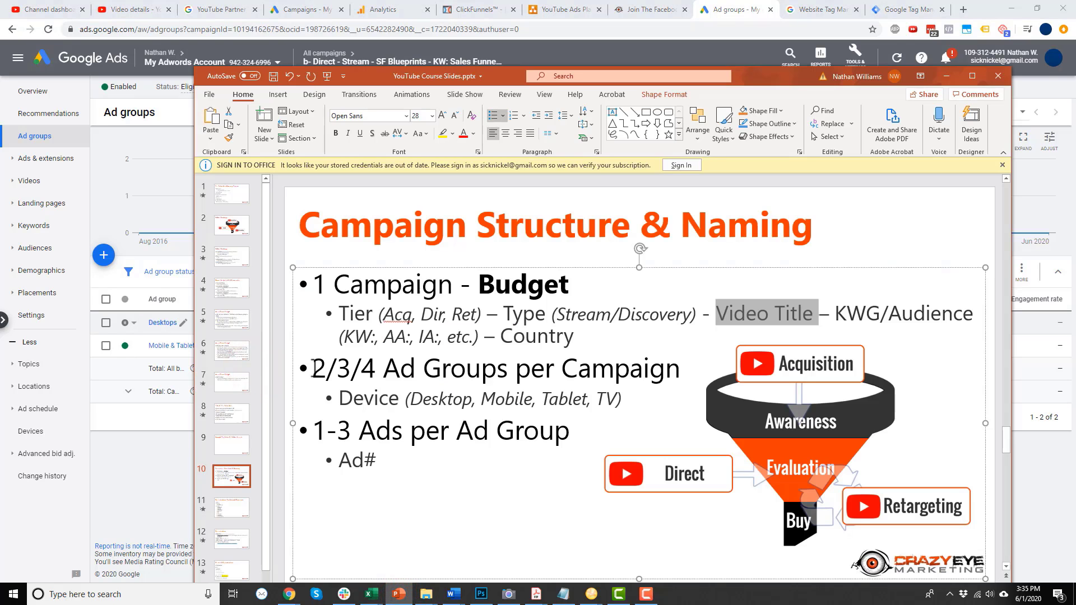
{"action": "left_click_drag", "start_coordinate": [315, 368], "coordinate": [515, 370]}
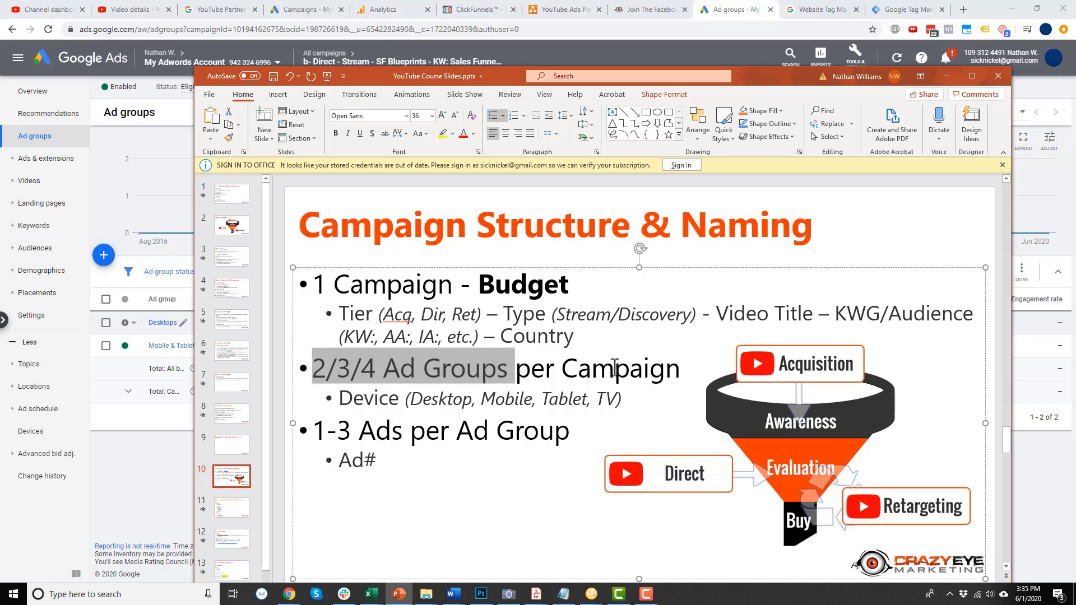
{"action": "left_click_drag", "start_coordinate": [614, 370], "coordinate": [620, 370]}
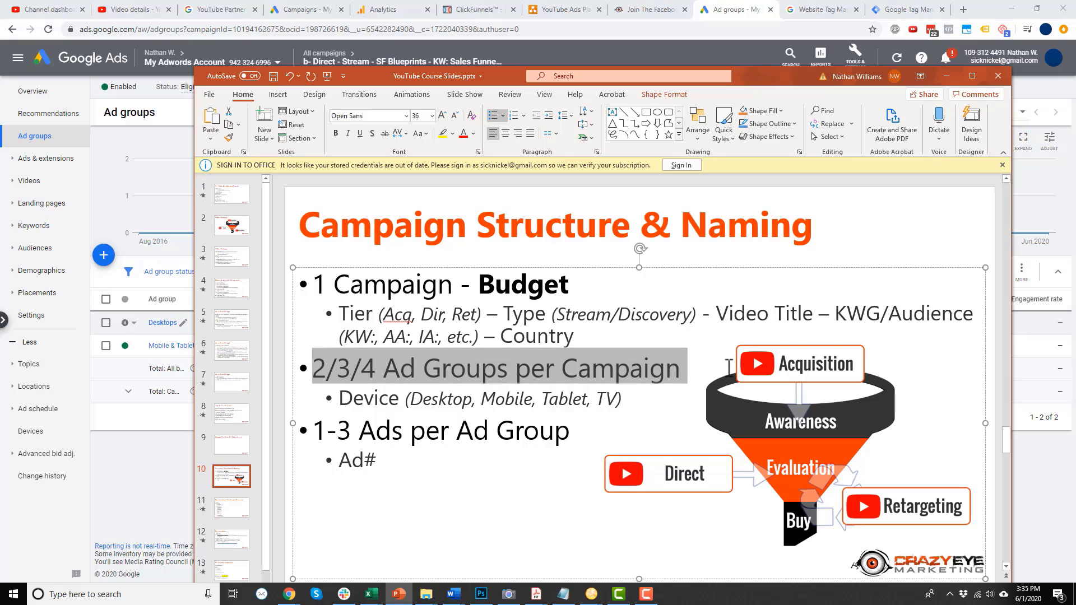
{"action": "double_click", "coordinate": [355, 399]}
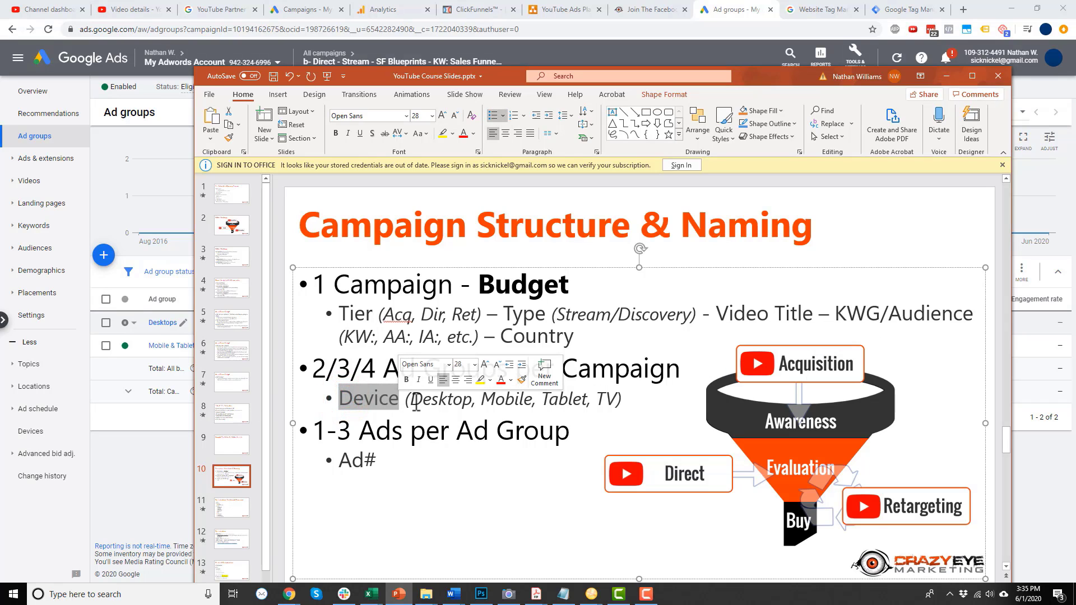
{"action": "left_click_drag", "start_coordinate": [411, 401], "coordinate": [587, 402]}
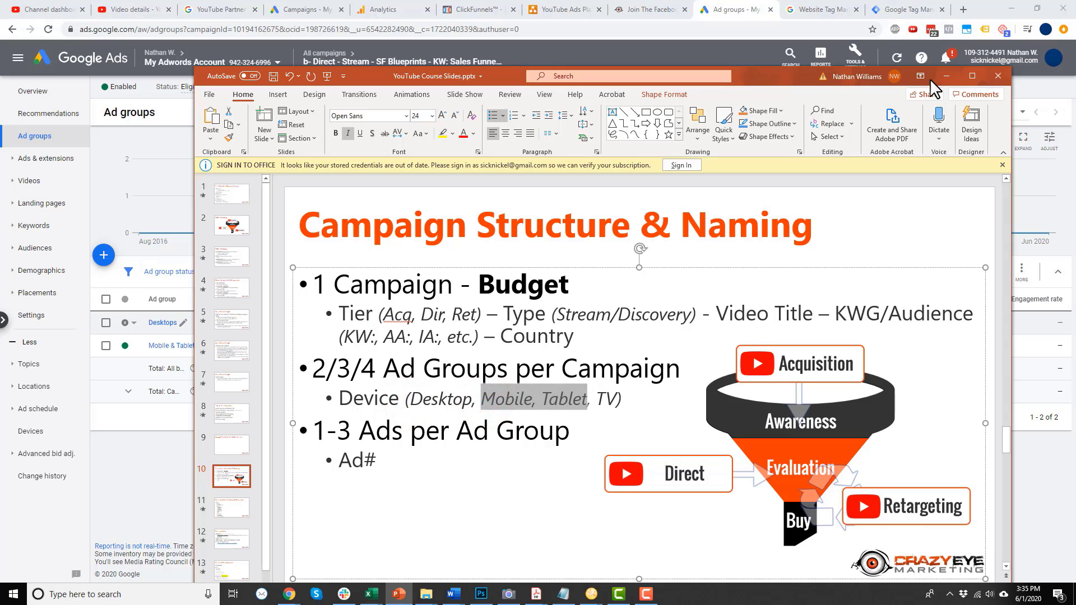
{"action": "left_click", "coordinate": [946, 76]}
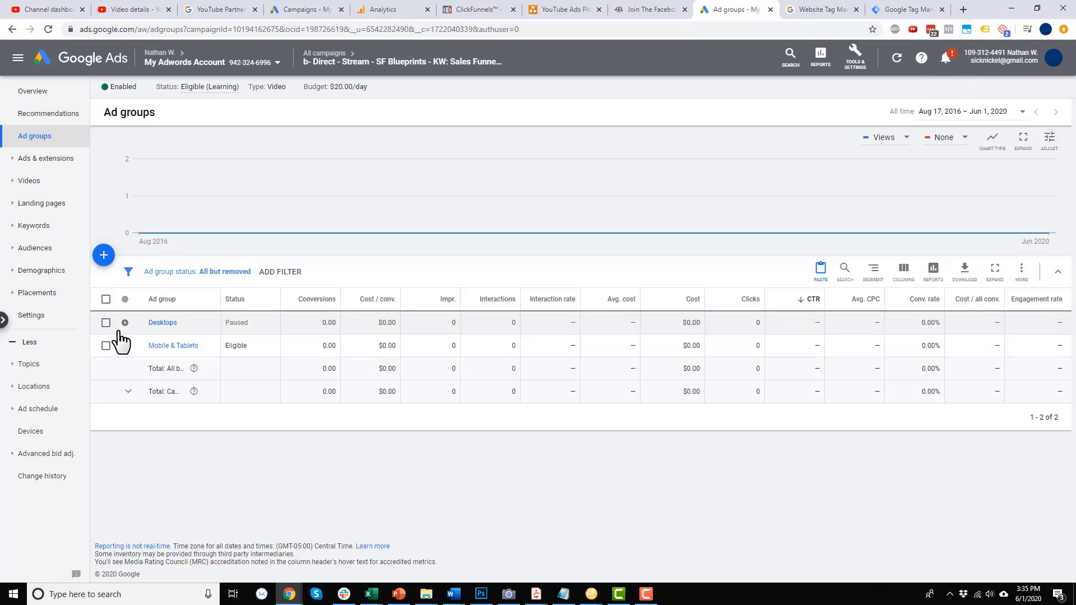
In the "Mobile & Tablets" ad group's device settings, decrease the bid adjustment for computers by 100%
{"action": "left_click", "coordinate": [171, 348]}
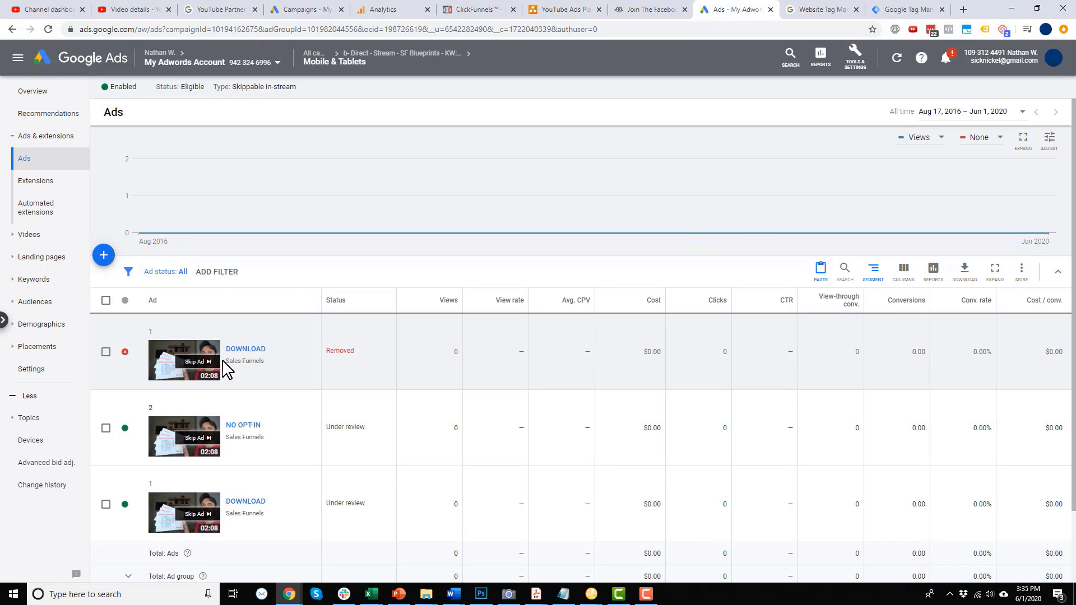
{"action": "left_click", "coordinate": [25, 442]}
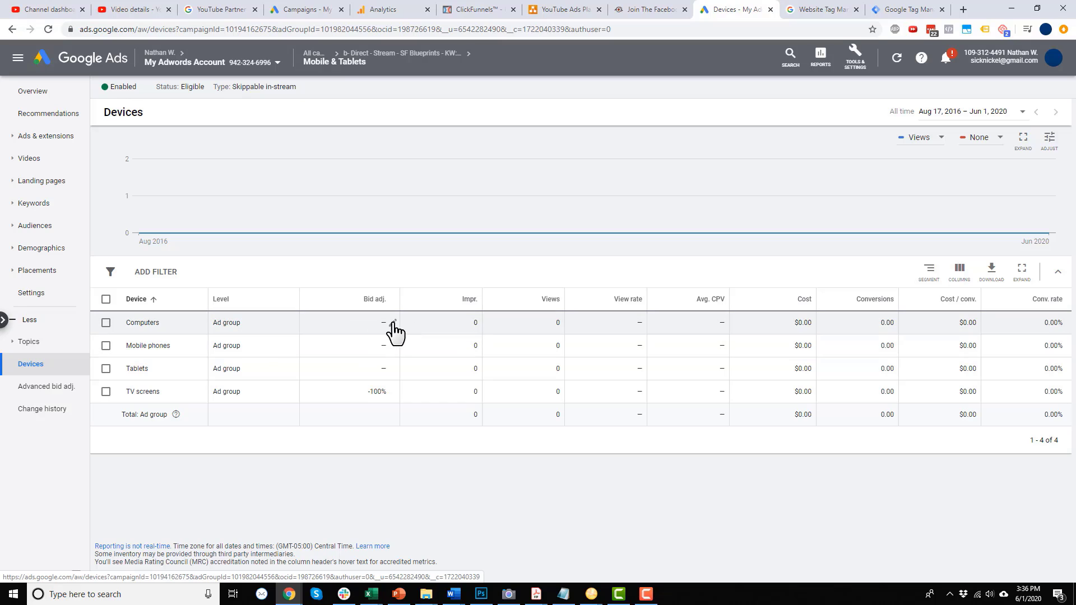
{"action": "left_click", "coordinate": [391, 323]}
{"action": "left_click", "coordinate": [330, 344]}
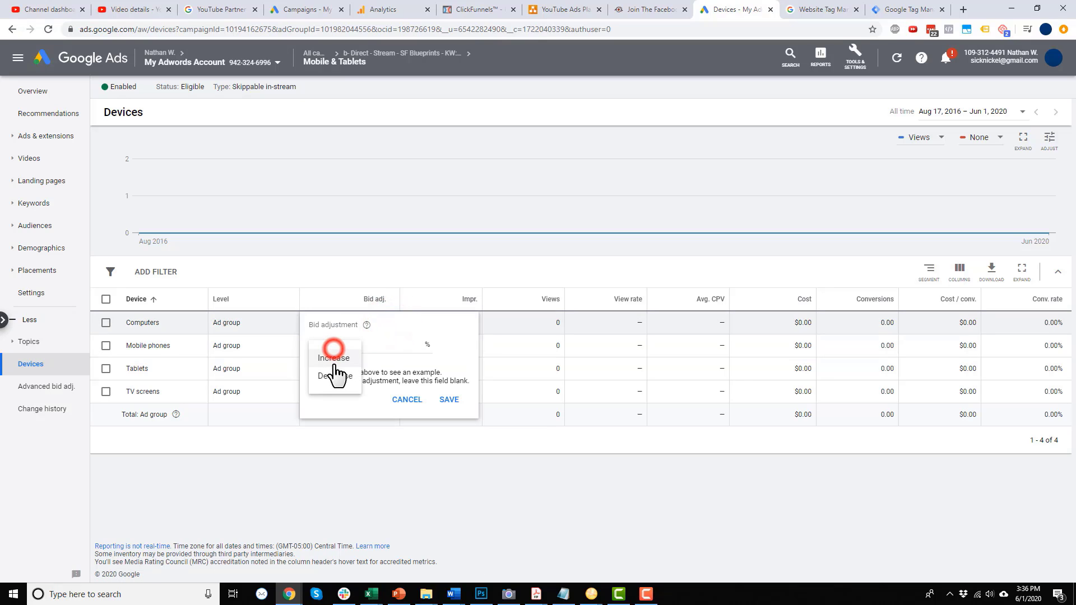
{"action": "left_click", "coordinate": [335, 376]}
{"action": "left_click", "coordinate": [397, 345]}
{"action": "type", "text": "100"}
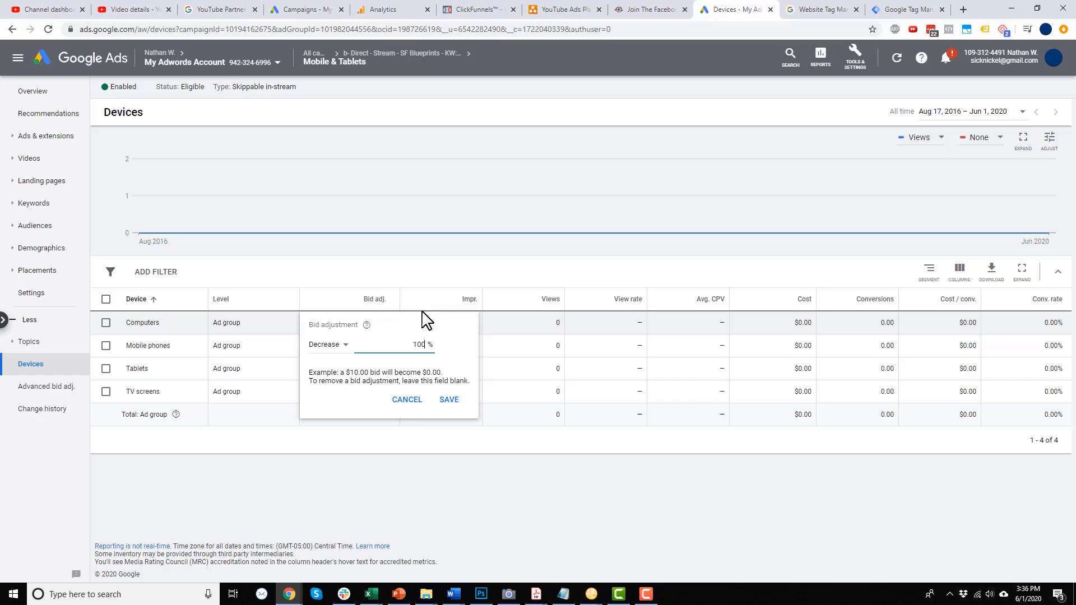
{"action": "left_click", "coordinate": [449, 400]}
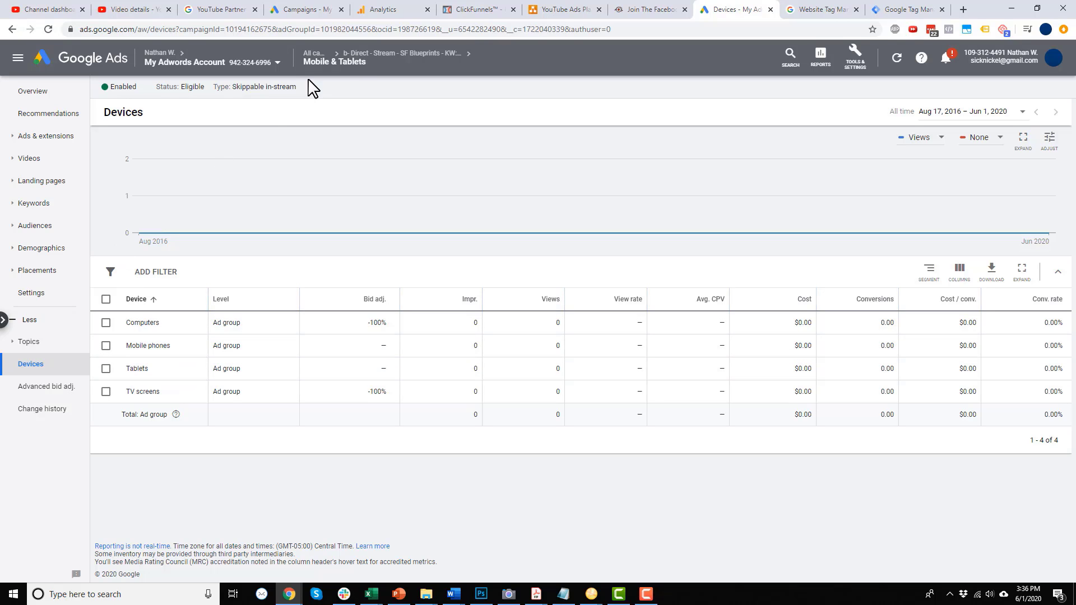
In the "Desktops" ad group's device settings, decrease the bid adjustment for mobile phones by 100%
{"action": "left_click", "coordinate": [425, 54]}
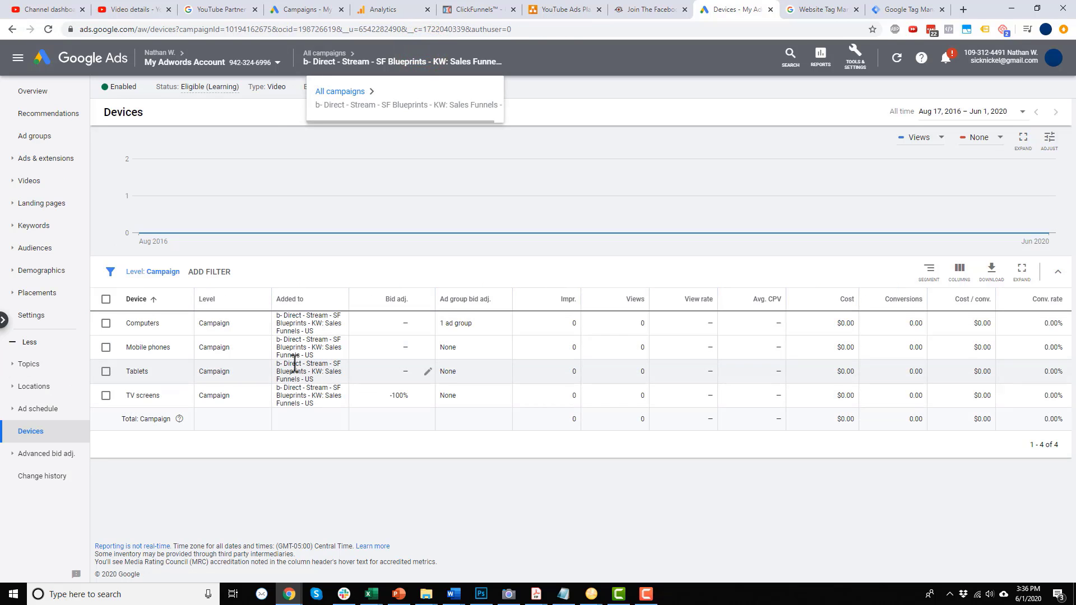
{"action": "left_click", "coordinate": [42, 136]}
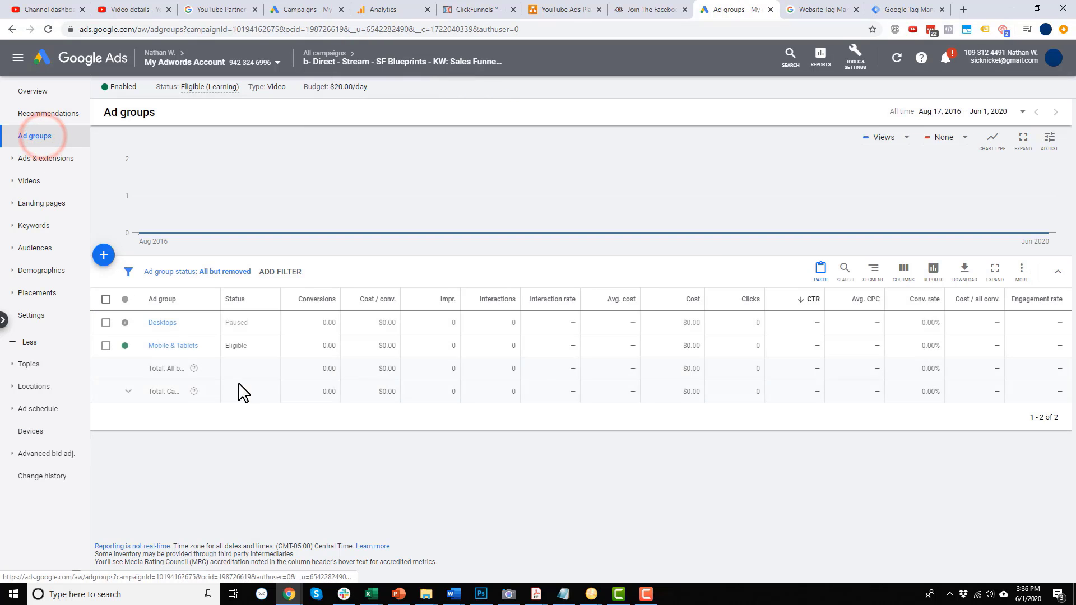
{"action": "left_click", "coordinate": [162, 322]}
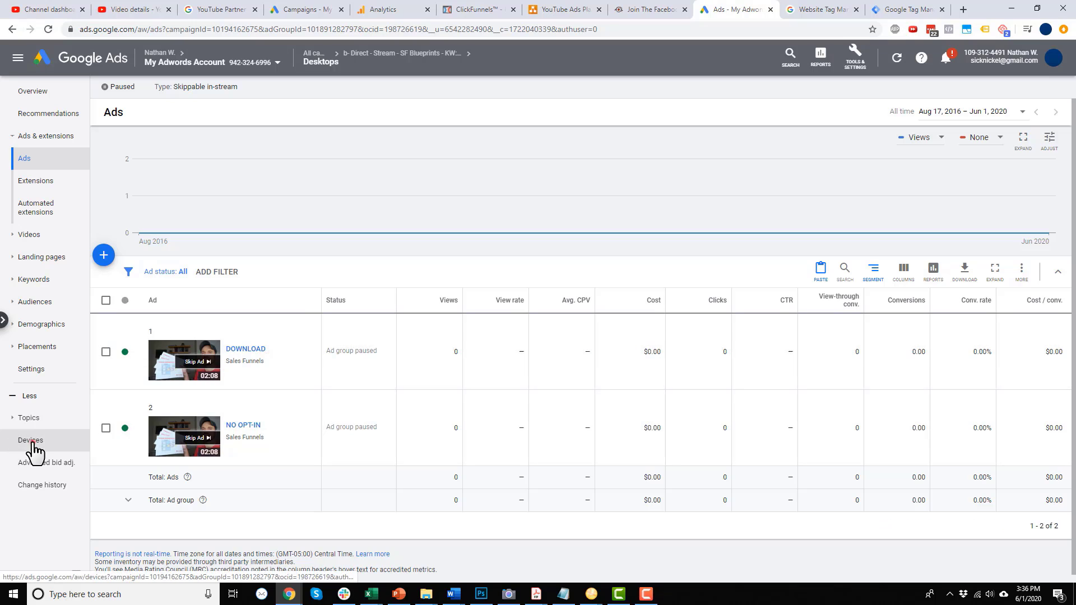
{"action": "left_click", "coordinate": [32, 442]}
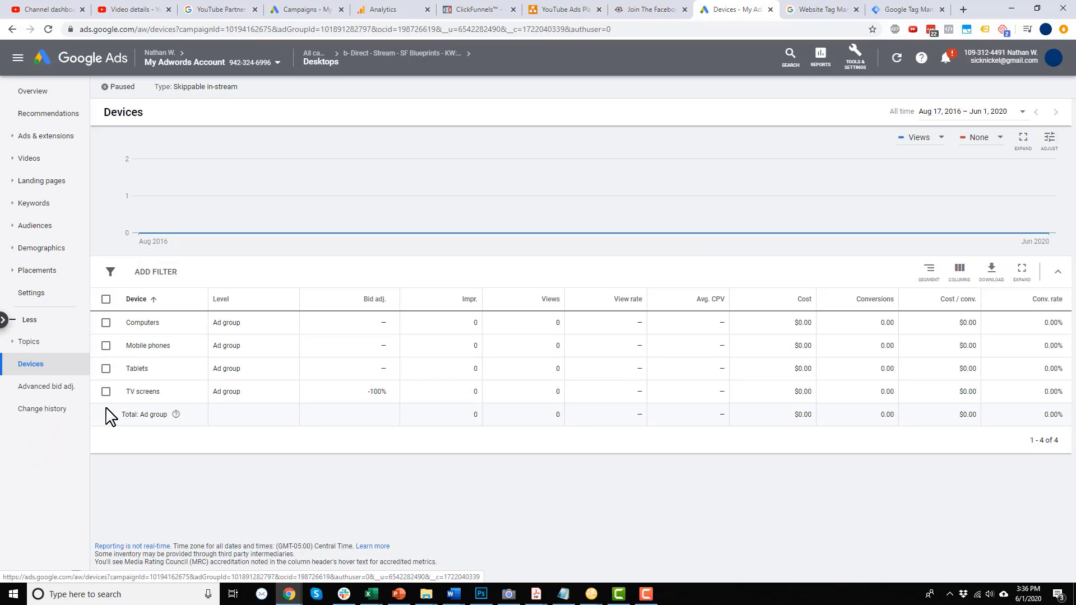
{"action": "left_click", "coordinate": [391, 346]}
{"action": "left_click", "coordinate": [346, 370]}
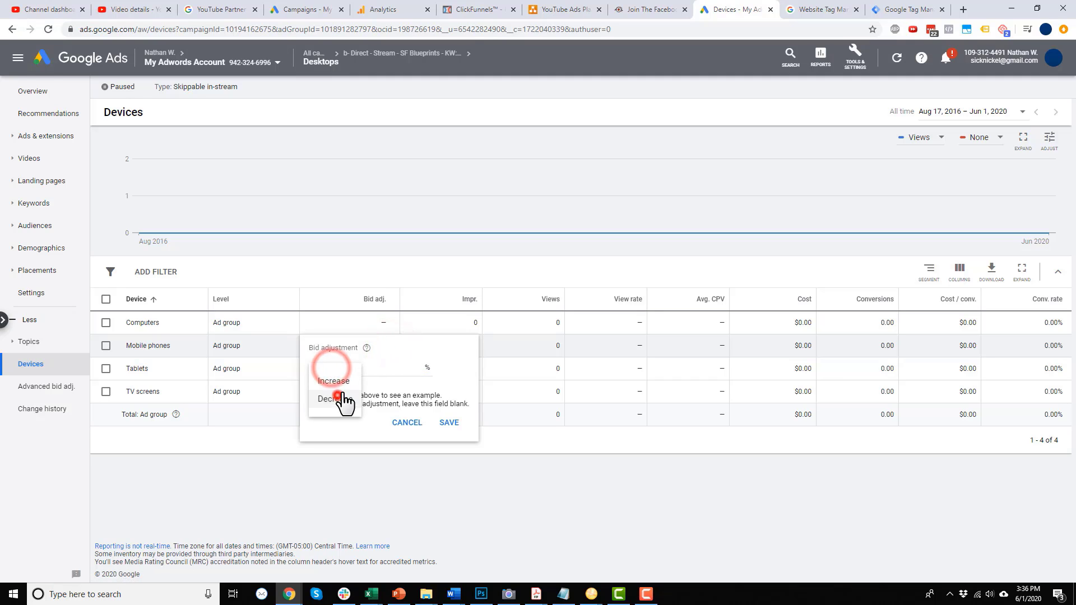
{"action": "left_click", "coordinate": [334, 395]}
{"action": "left_click", "coordinate": [398, 367]}
{"action": "type", "text": "100"}
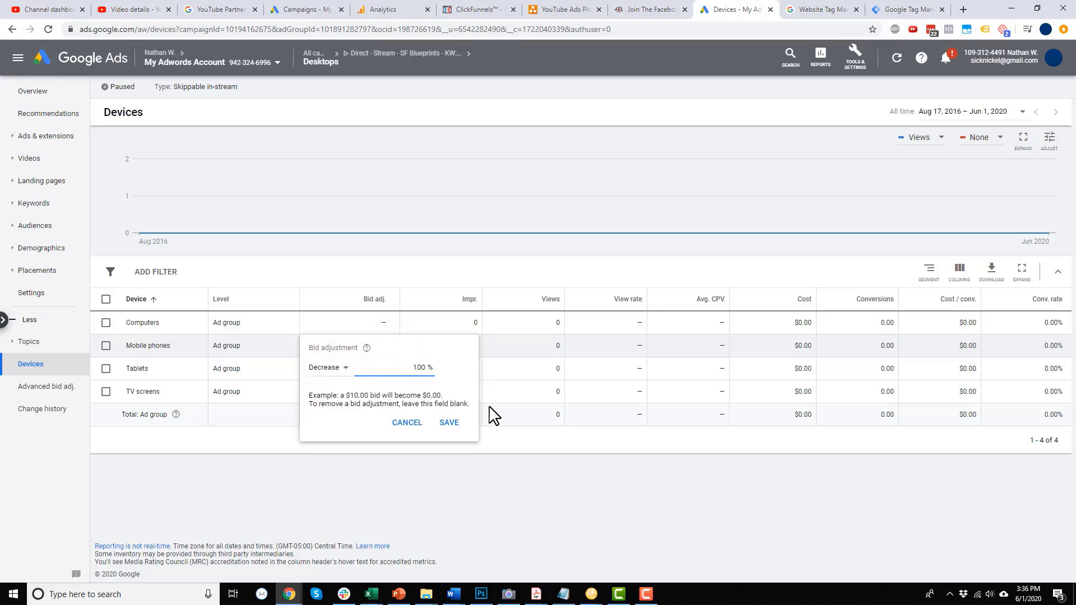
{"action": "left_click", "coordinate": [448, 422]}
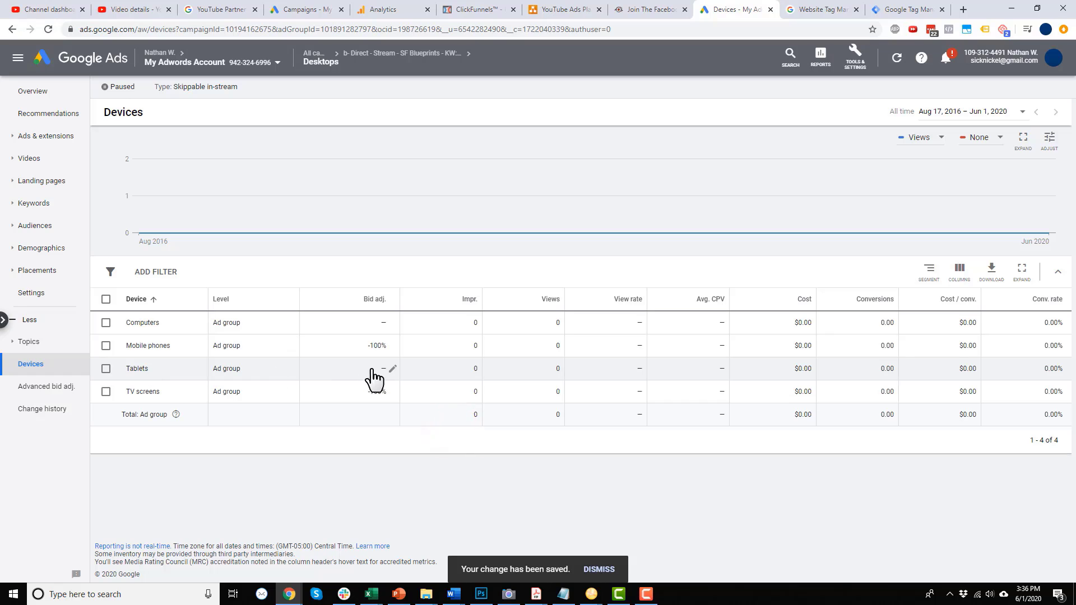
Decrease the "Desktops" ad group's bid adjustment for tablets by 100%
{"action": "left_click", "coordinate": [392, 368]}
{"action": "left_click", "coordinate": [337, 391]}
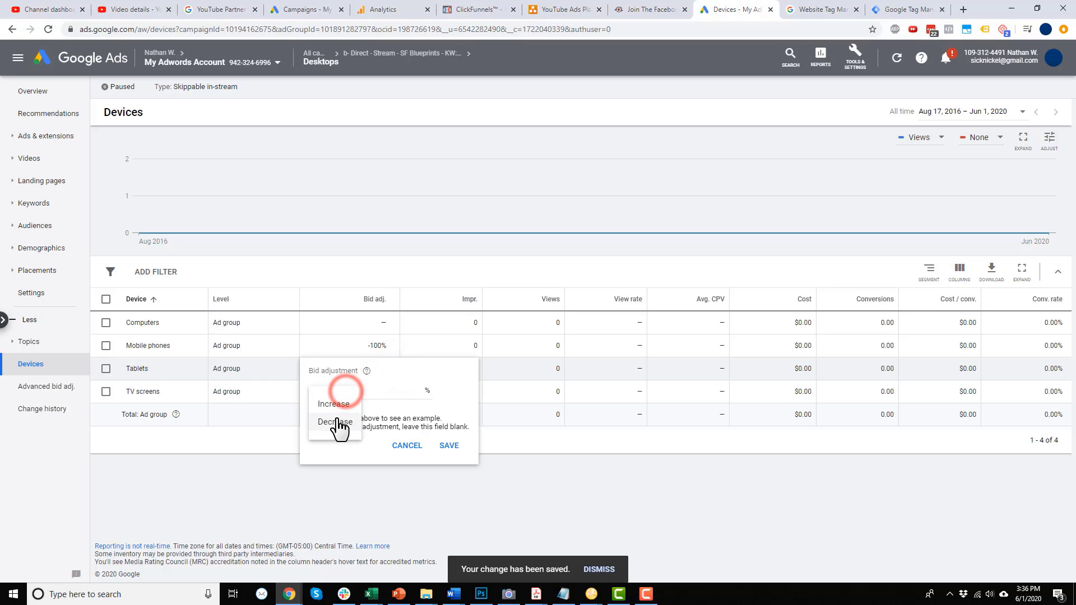
{"action": "left_click", "coordinate": [336, 414]}
{"action": "left_click", "coordinate": [404, 390]}
{"action": "type", "text": "100"}
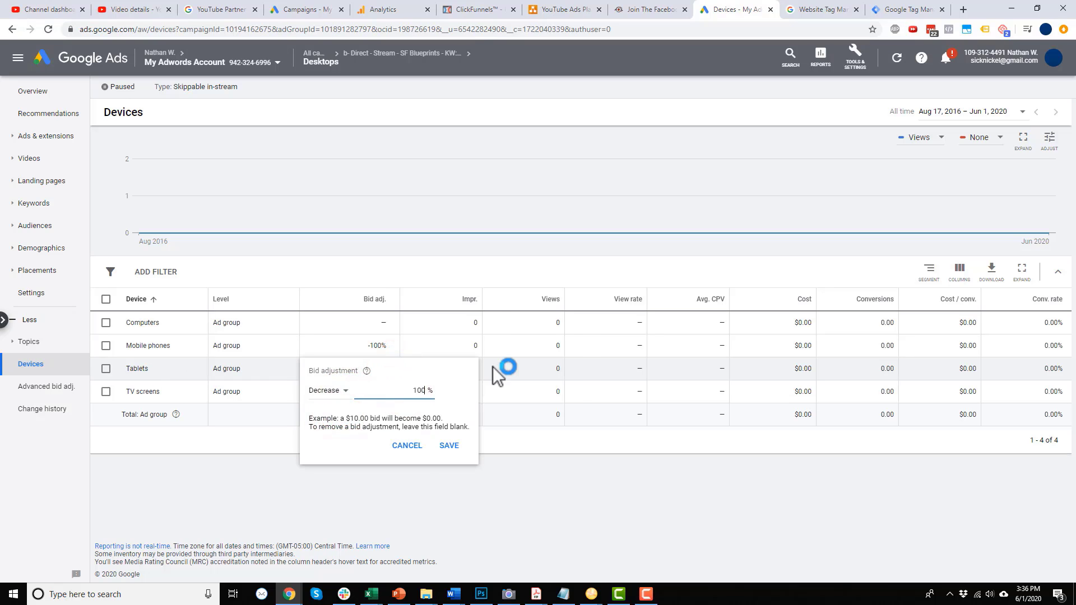
{"action": "left_click", "coordinate": [449, 445]}
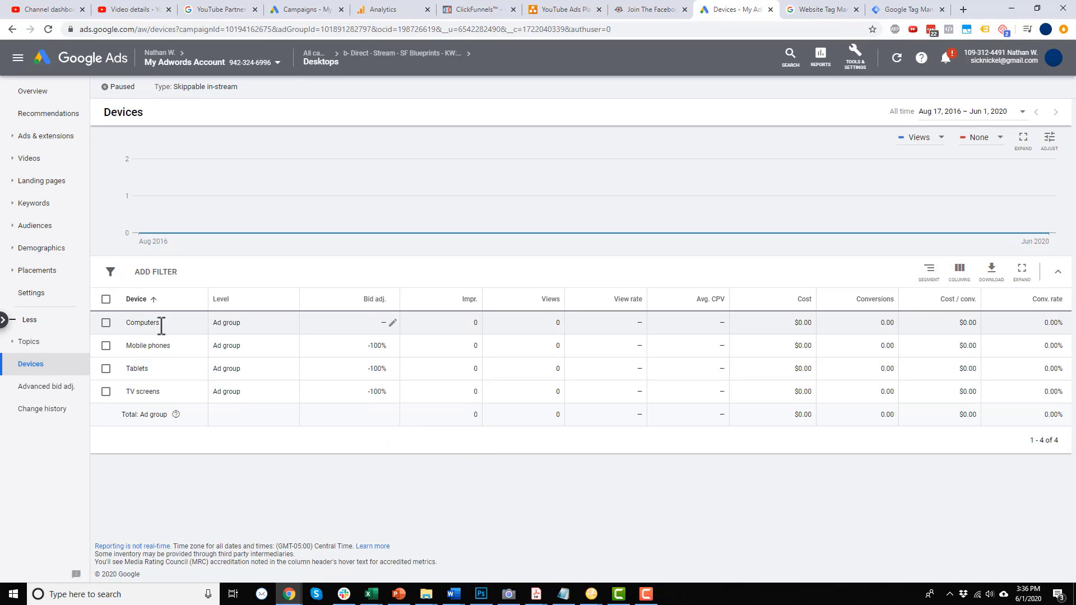
Enable the paused "Desktops" ad group in the SF Blueprints campaign
{"action": "left_click", "coordinate": [429, 55]}
{"action": "left_click", "coordinate": [34, 136]}
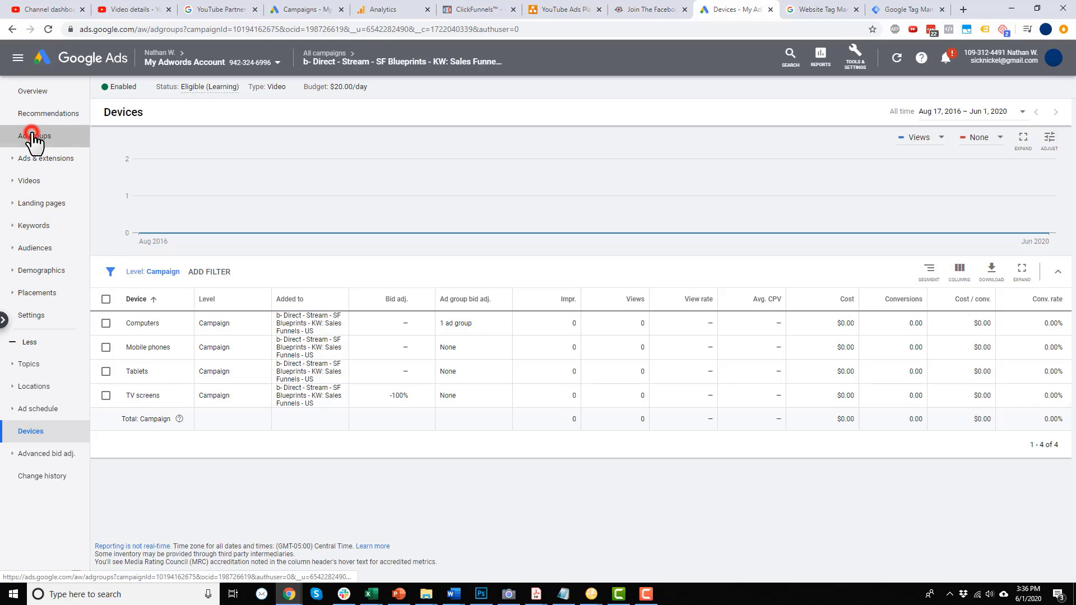
{"action": "left_click", "coordinate": [128, 323]}
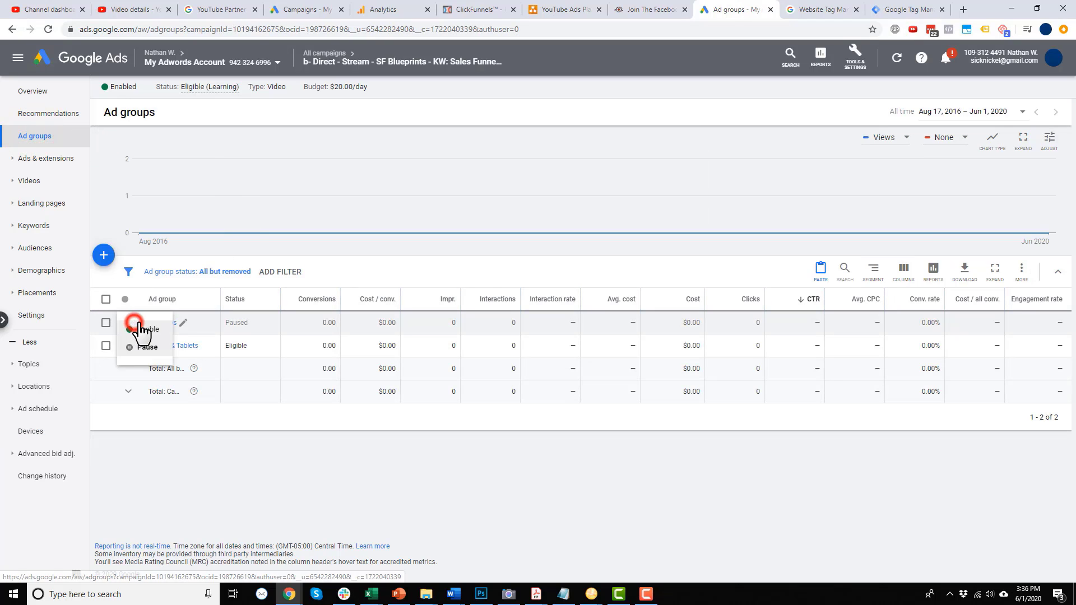
{"action": "left_click", "coordinate": [146, 329]}
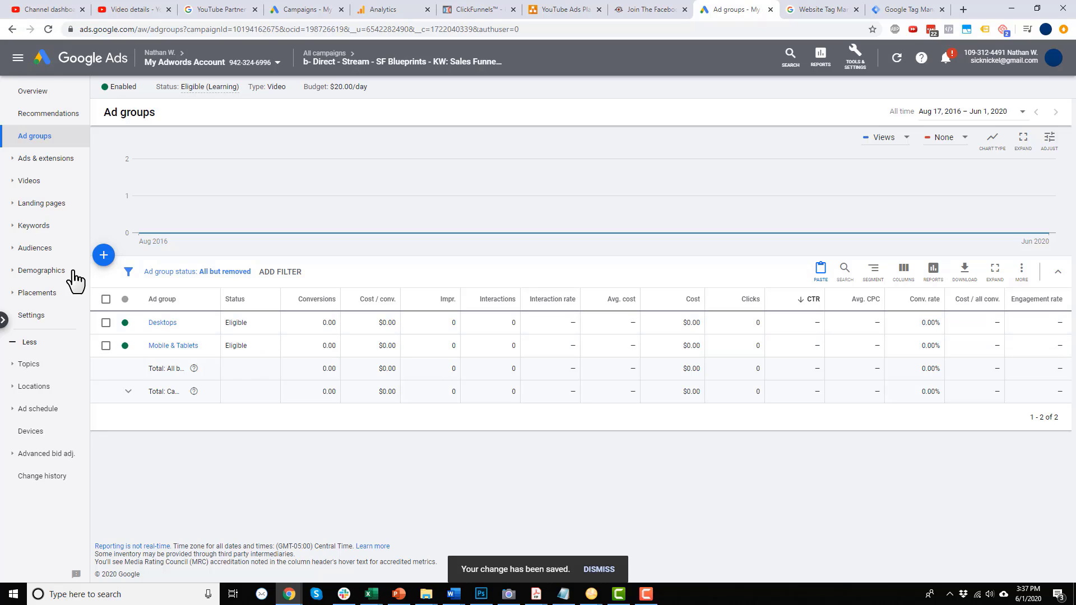
Start adding audience exclusions to the SF Blueprints campaign, excluding at the Campaign level
{"action": "left_click", "coordinate": [39, 248]}
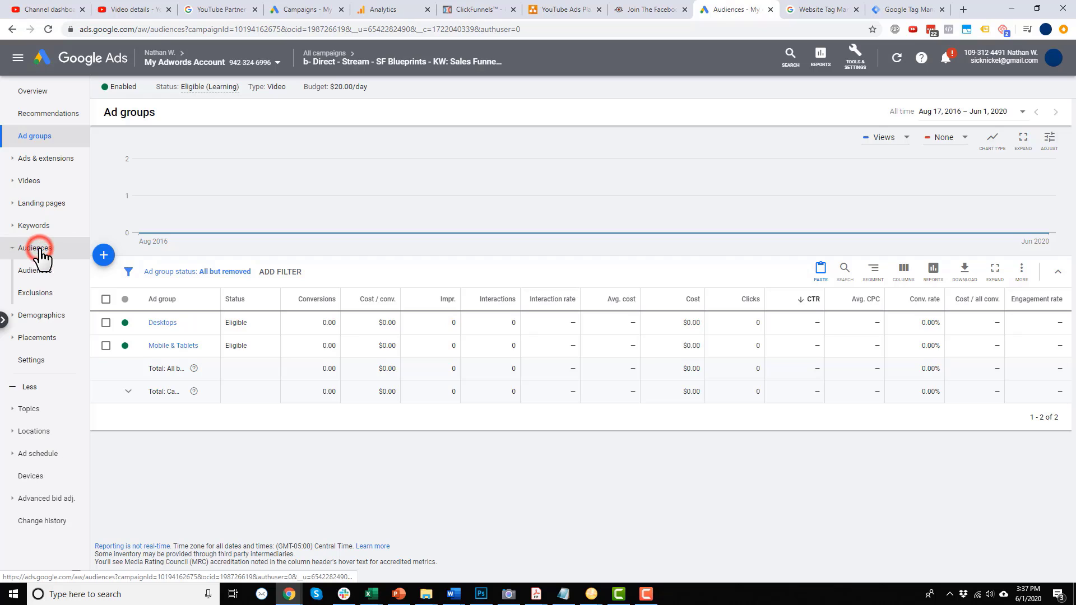
{"action": "left_click", "coordinate": [36, 294]}
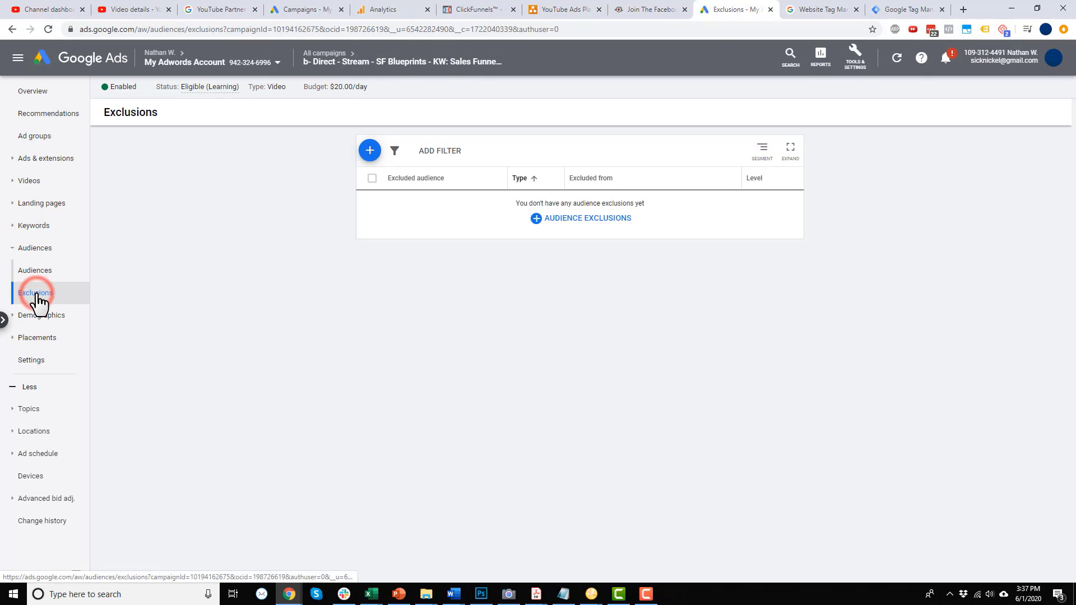
{"action": "left_click", "coordinate": [577, 222]}
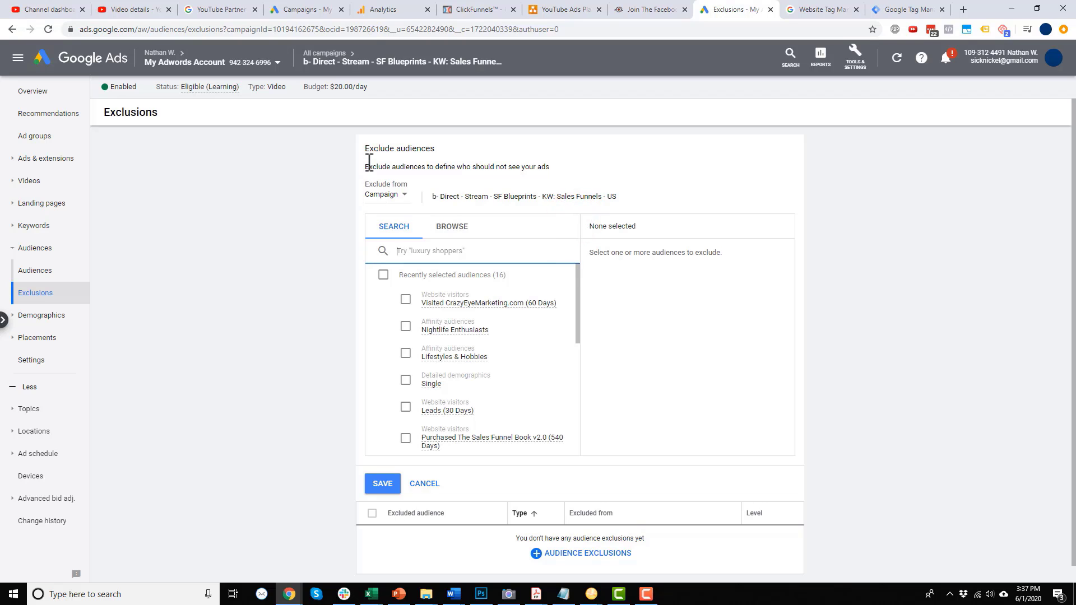
{"action": "left_click", "coordinate": [390, 197]}
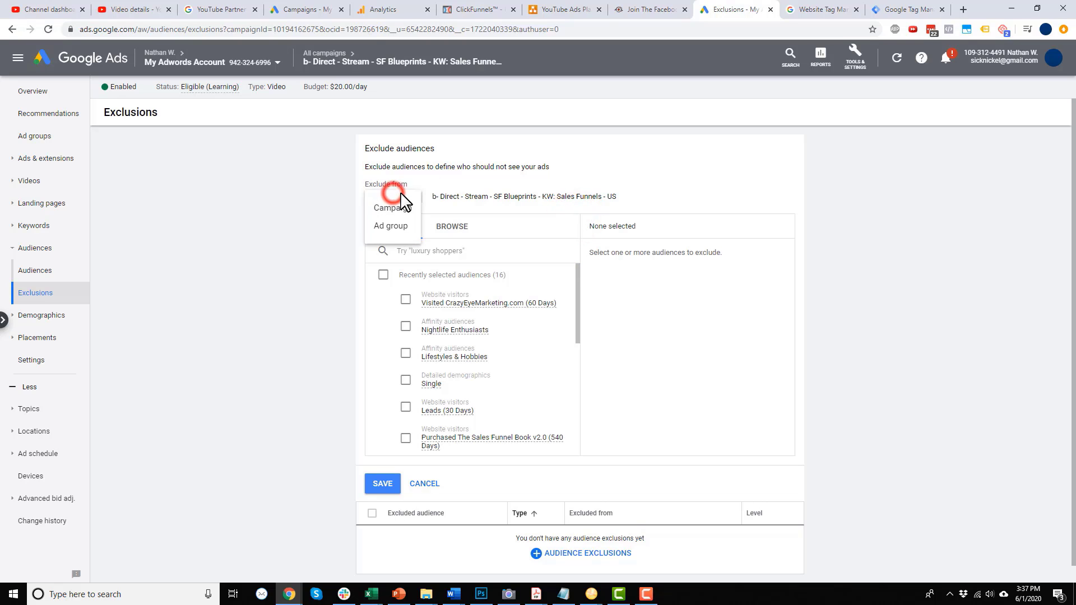
{"action": "left_click", "coordinate": [397, 209]}
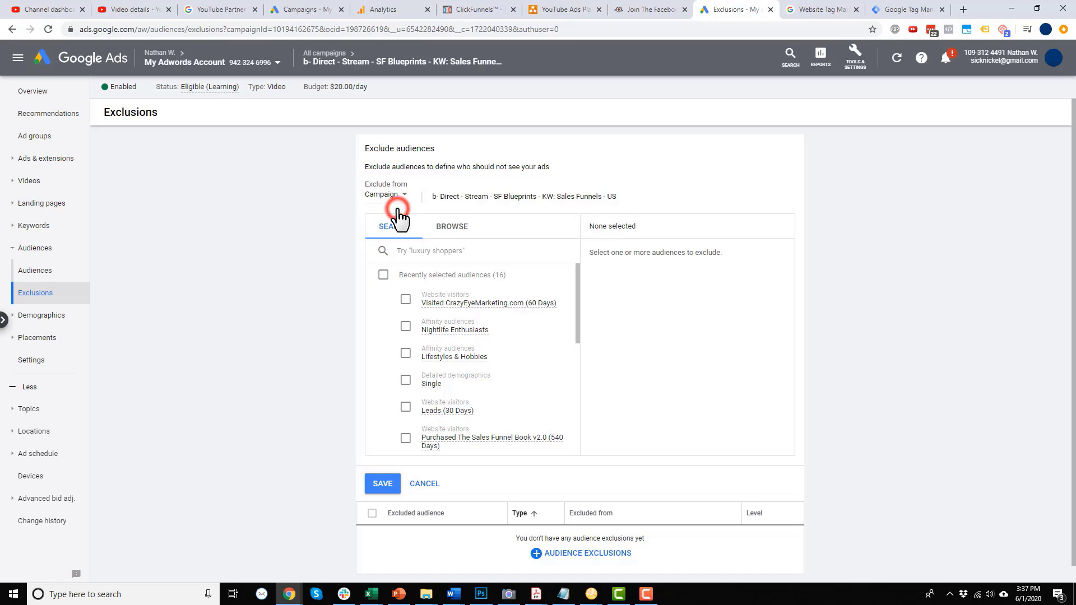
{"action": "left_click", "coordinate": [392, 200]}
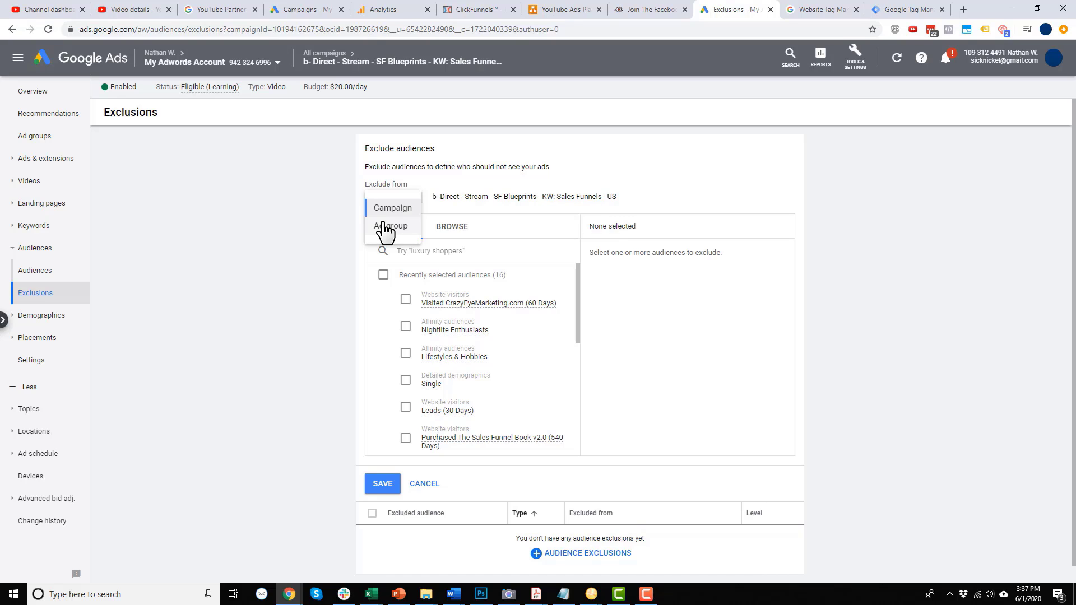
{"action": "left_click", "coordinate": [395, 208]}
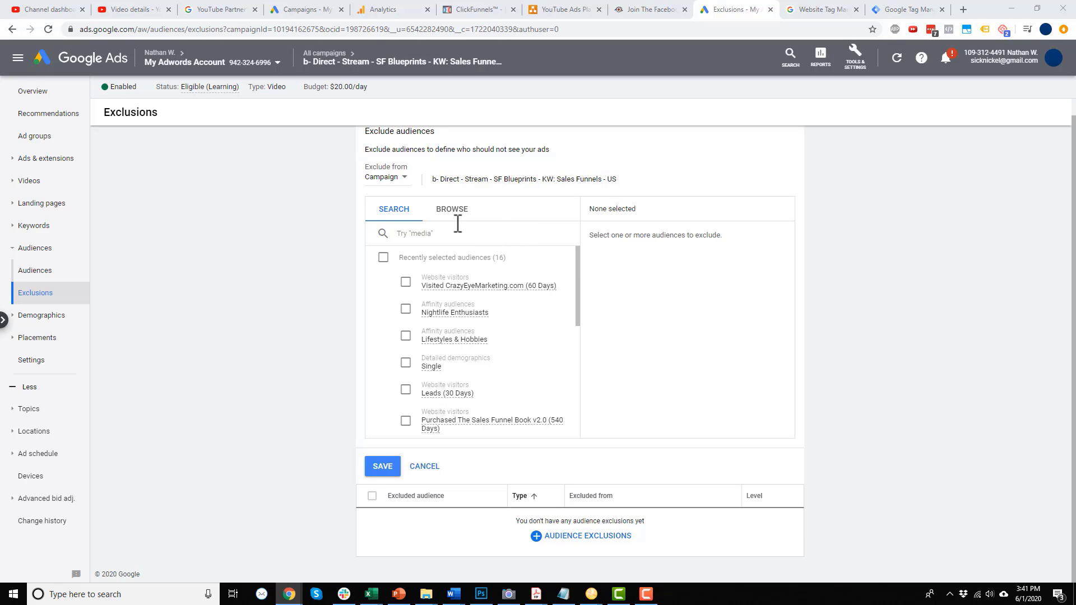
Search the audiences for "b-" and select "Visited ANY Page (30 Days)", "Purchased The Book (540 Days)" and "Purchased The Vault (540 Days)" for exclusion
{"action": "left_click", "coordinate": [506, 232]}
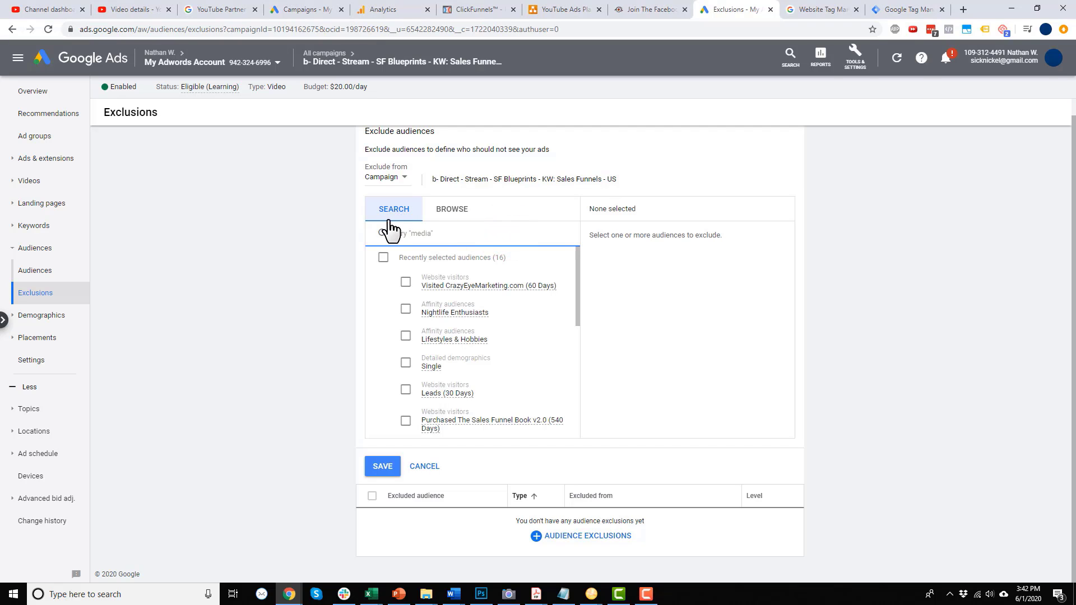
{"action": "type", "text": "b-"}
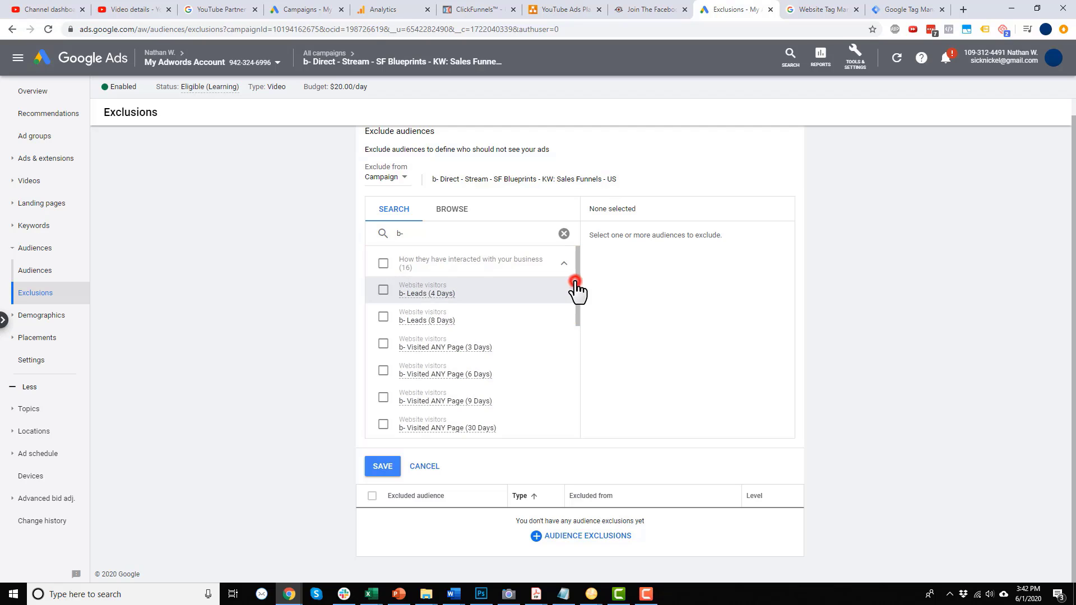
{"action": "left_click_drag", "start_coordinate": [578, 282], "coordinate": [577, 321]}
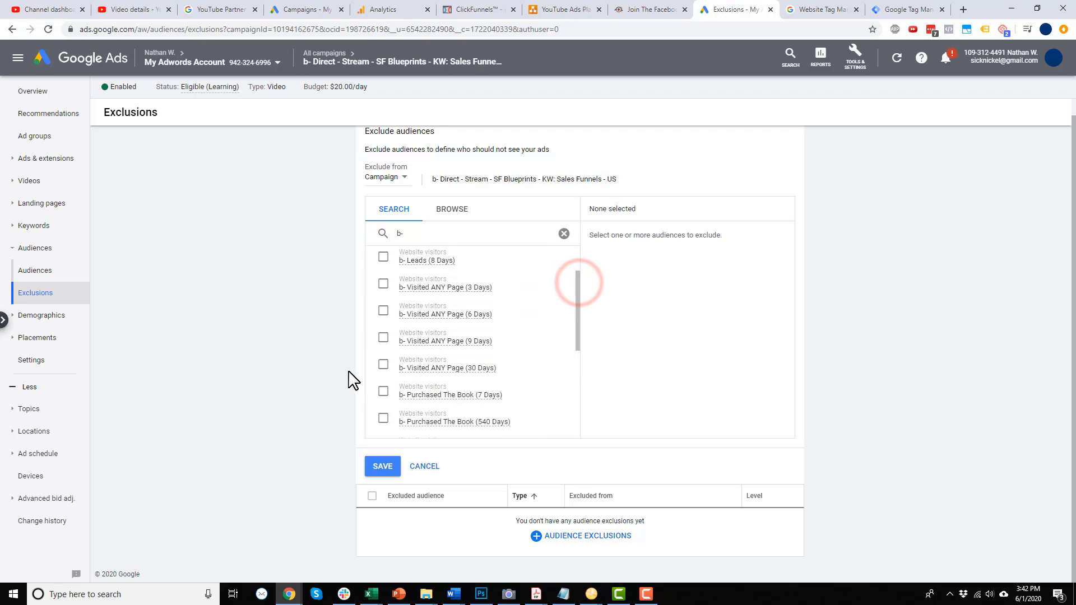
{"action": "left_click", "coordinate": [384, 365]}
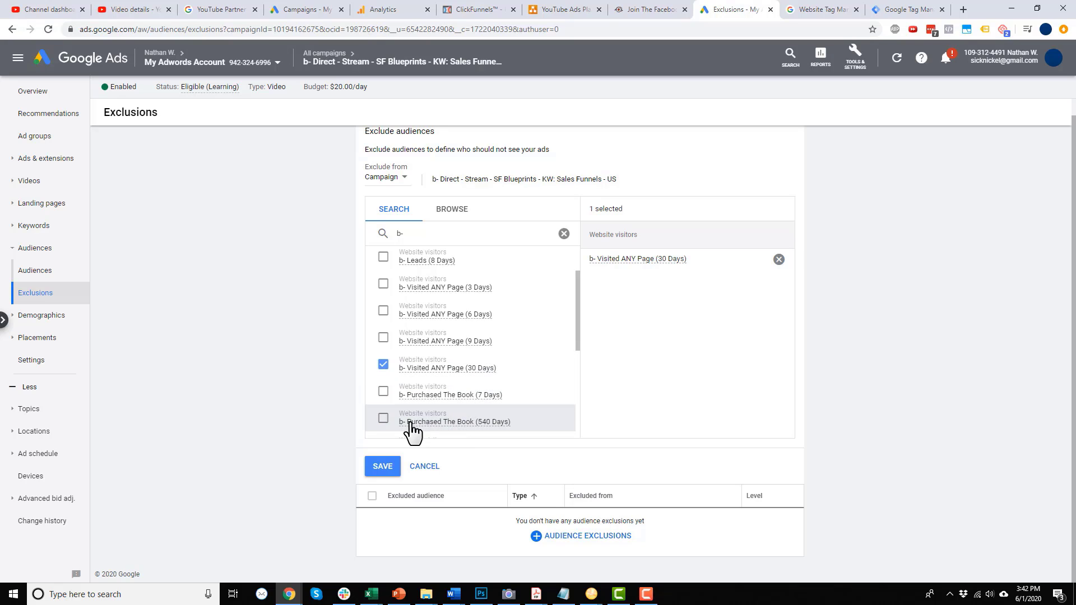
{"action": "left_click", "coordinate": [382, 421]}
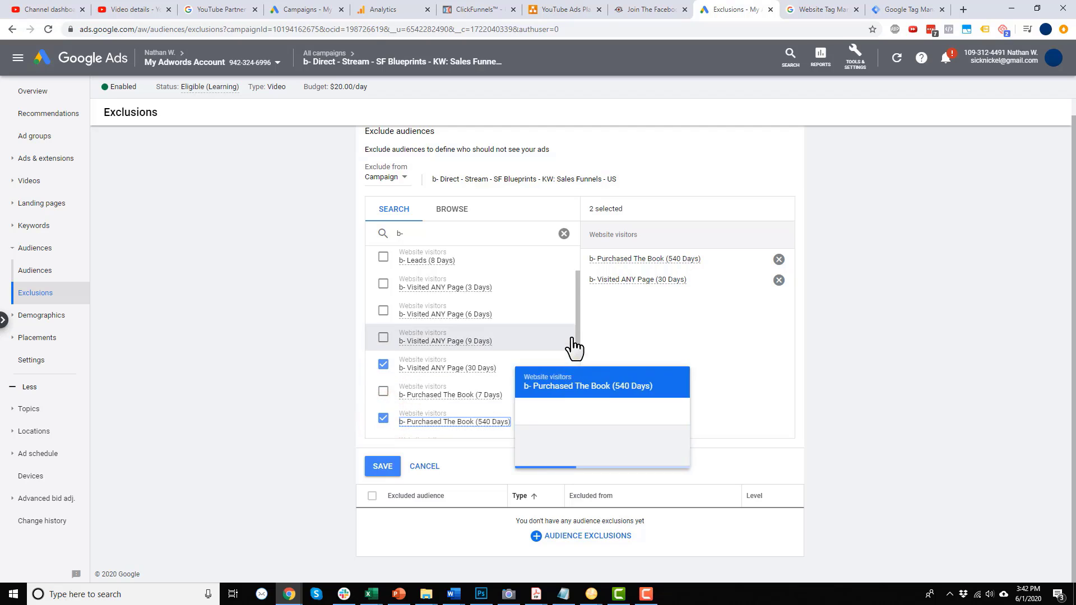
{"action": "left_click_drag", "start_coordinate": [578, 326], "coordinate": [578, 366]}
{"action": "left_click", "coordinate": [384, 358]}
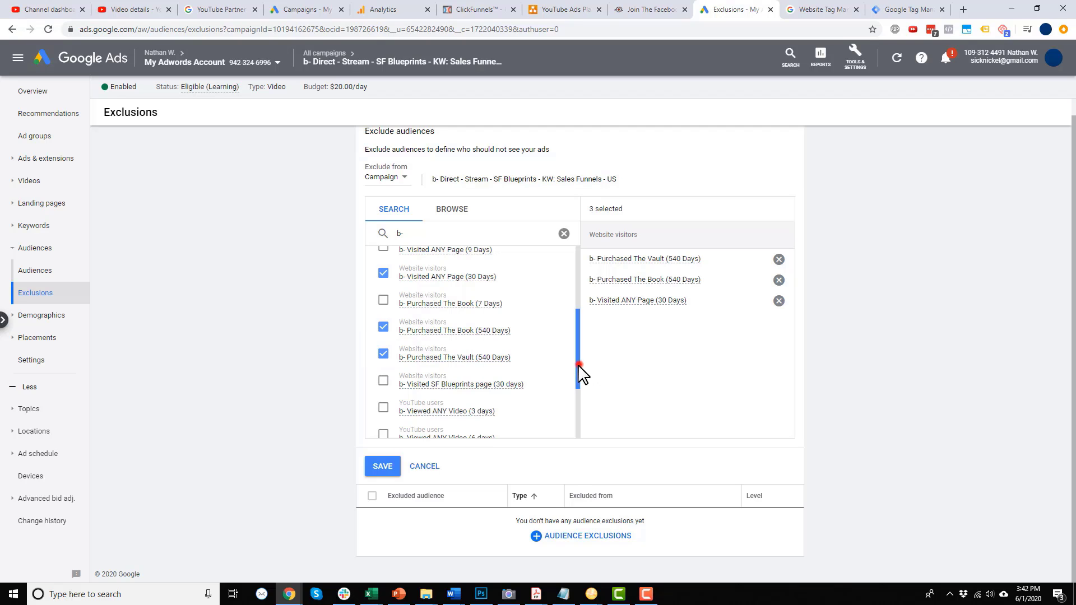
Add the YouTube users audience "b- Viewed ANY Video (30 Days)" to the excluded audiences and save the campaign's exclusions
{"action": "left_click_drag", "start_coordinate": [577, 364], "coordinate": [577, 382]}
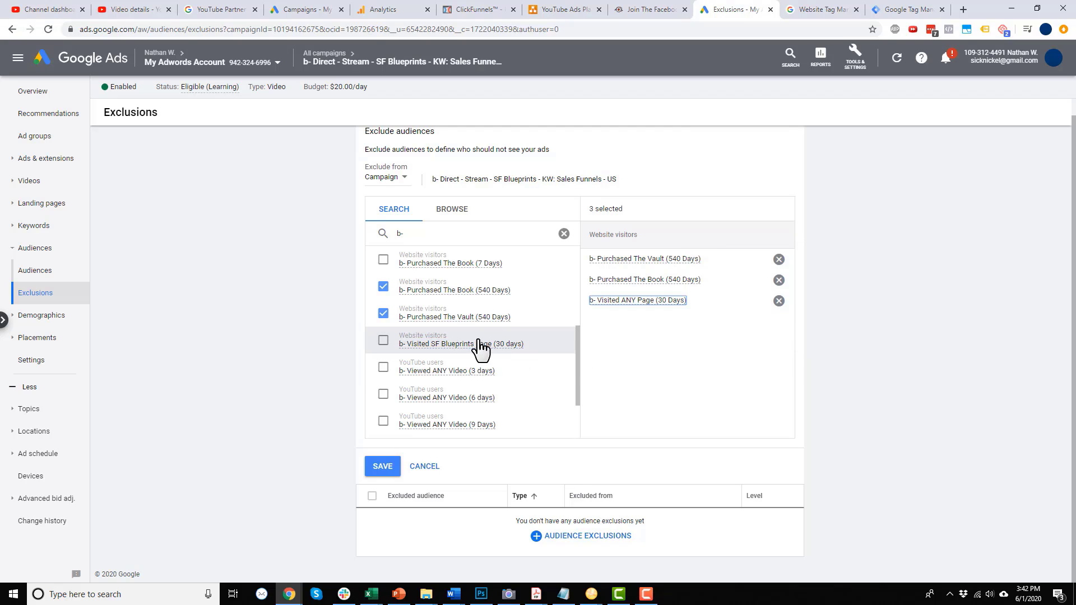
{"action": "mouse_move", "coordinate": [481, 359]}
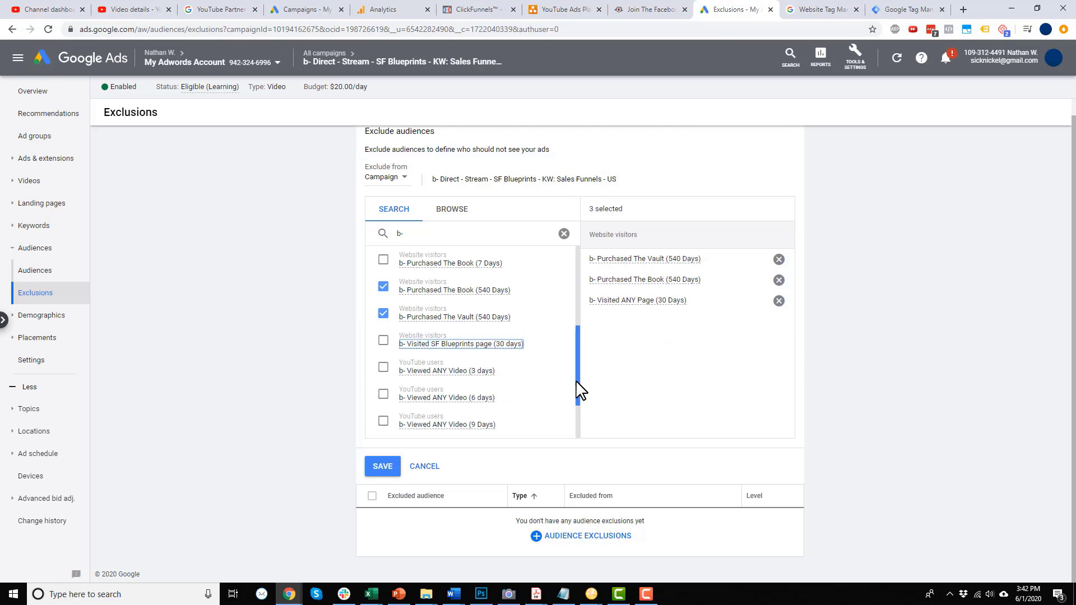
{"action": "left_click_drag", "start_coordinate": [577, 379], "coordinate": [566, 421]}
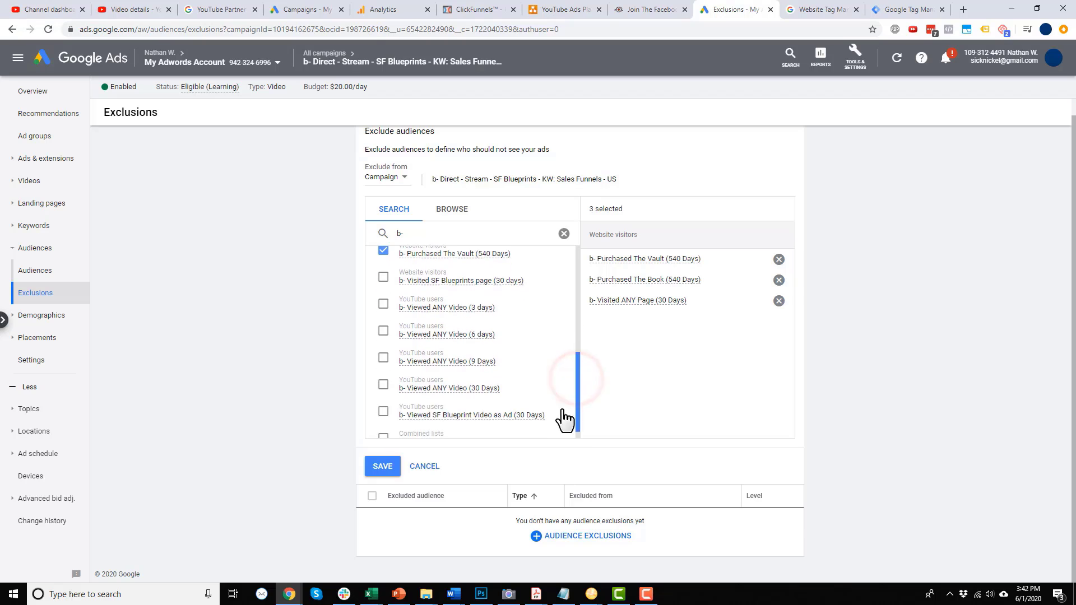
{"action": "left_click", "coordinate": [382, 385]}
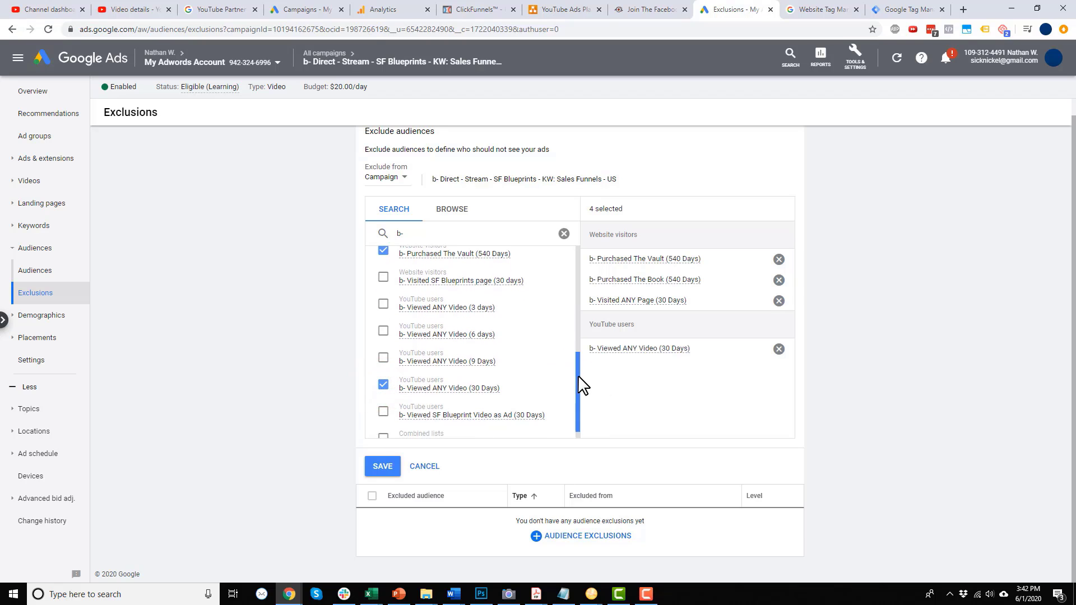
{"action": "left_click_drag", "start_coordinate": [578, 375], "coordinate": [577, 389]}
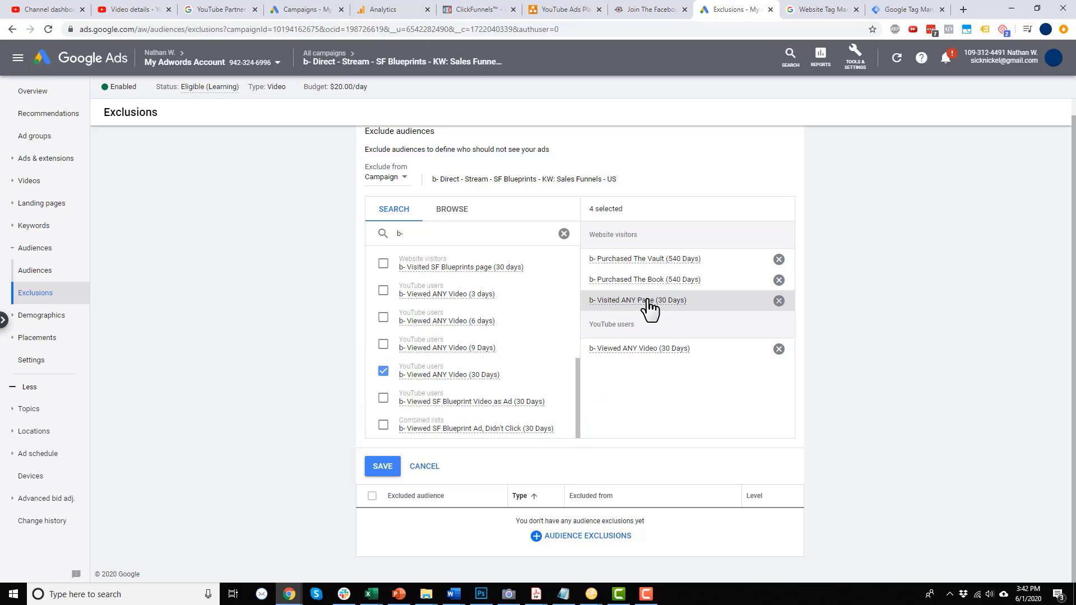
{"action": "mouse_move", "coordinate": [625, 313]}
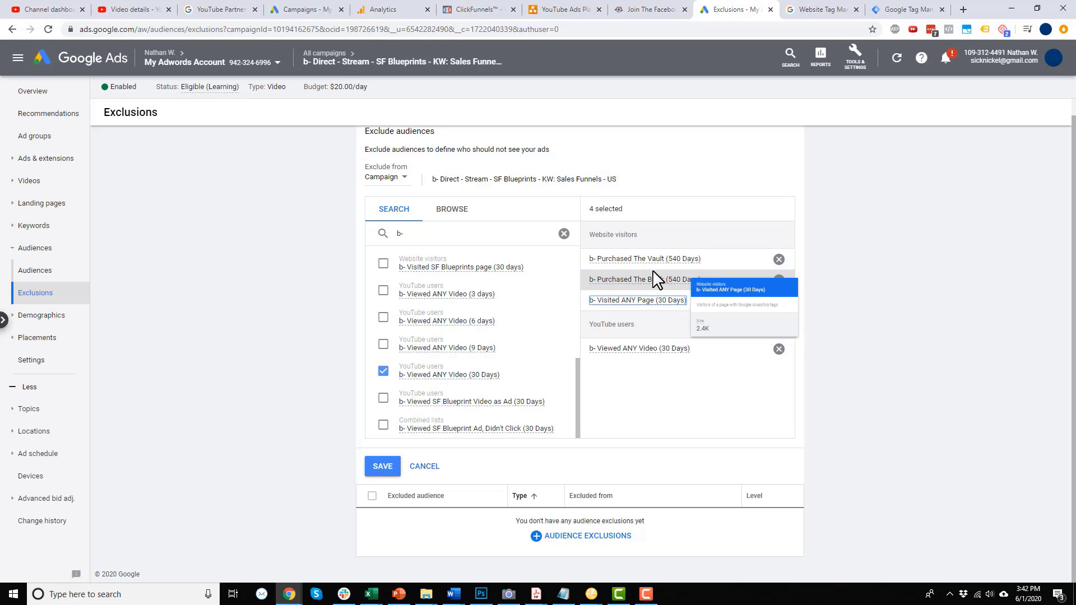
{"action": "mouse_move", "coordinate": [660, 269]}
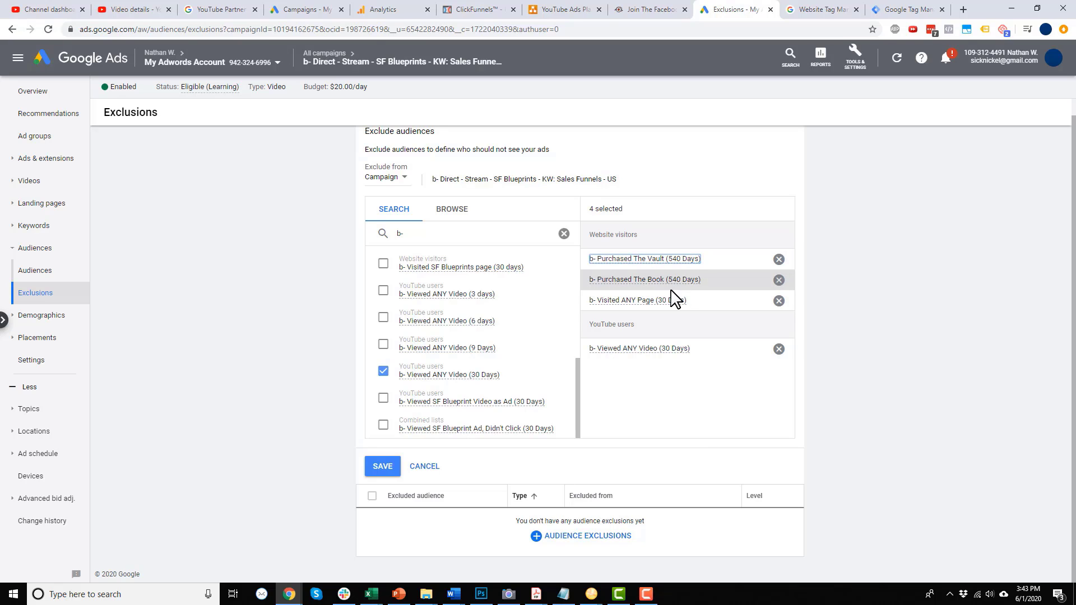
{"action": "mouse_move", "coordinate": [673, 290]}
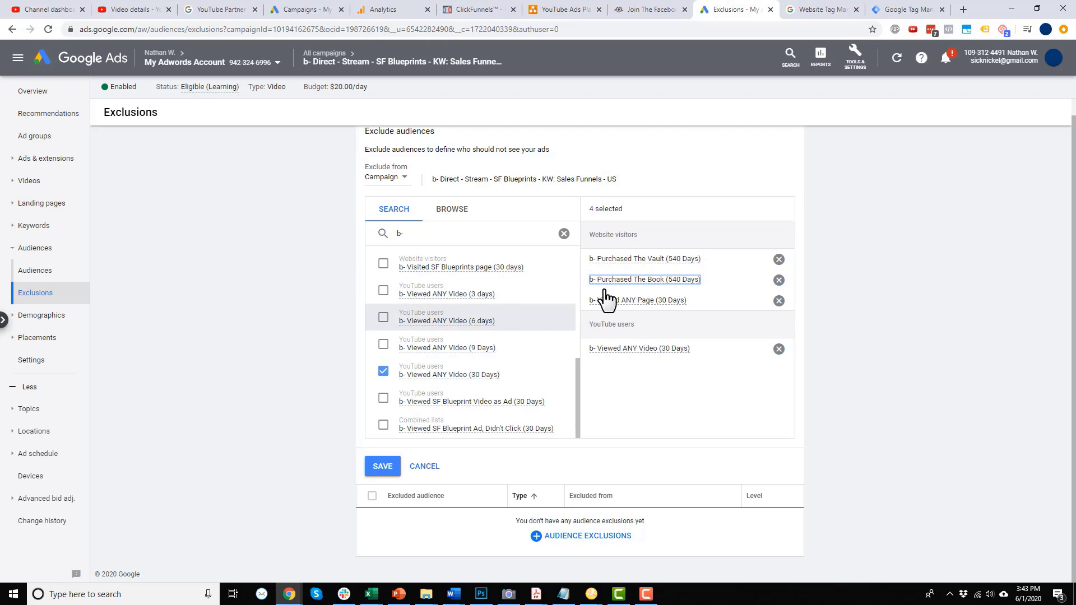
{"action": "left_click", "coordinate": [383, 468]}
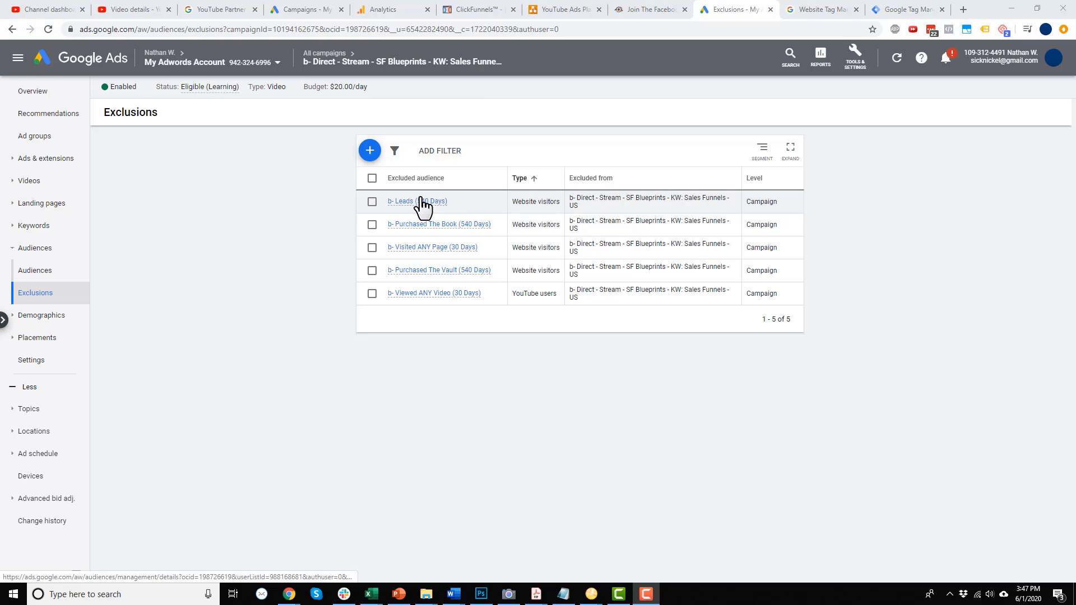
Review the campaign's excluded audiences, its ad groups and the ads in the "Desktops" ad group
{"action": "mouse_move", "coordinate": [422, 206]}
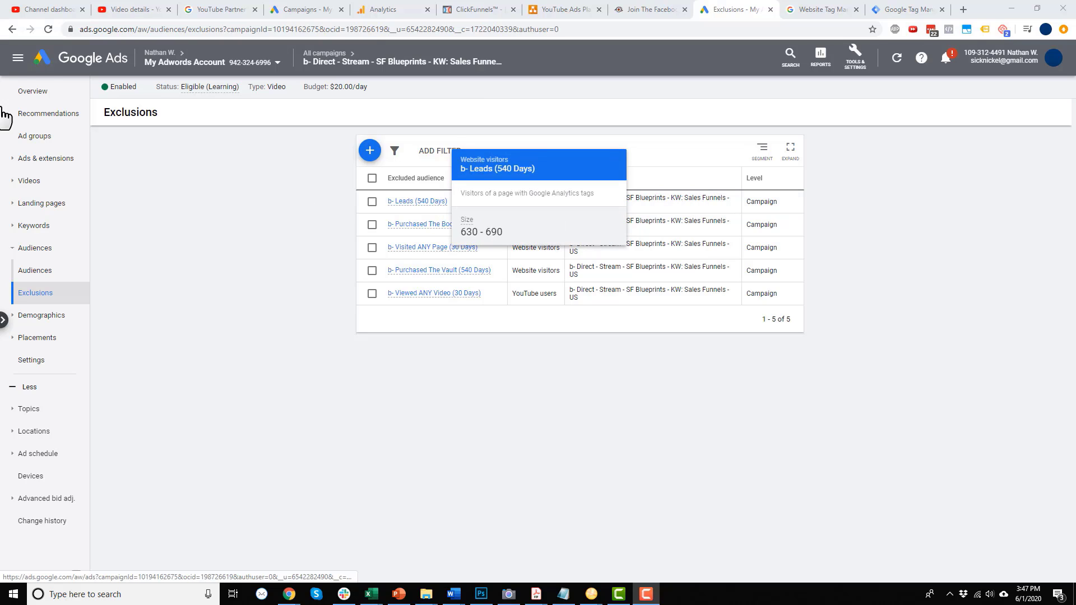
{"action": "left_click", "coordinate": [47, 140]}
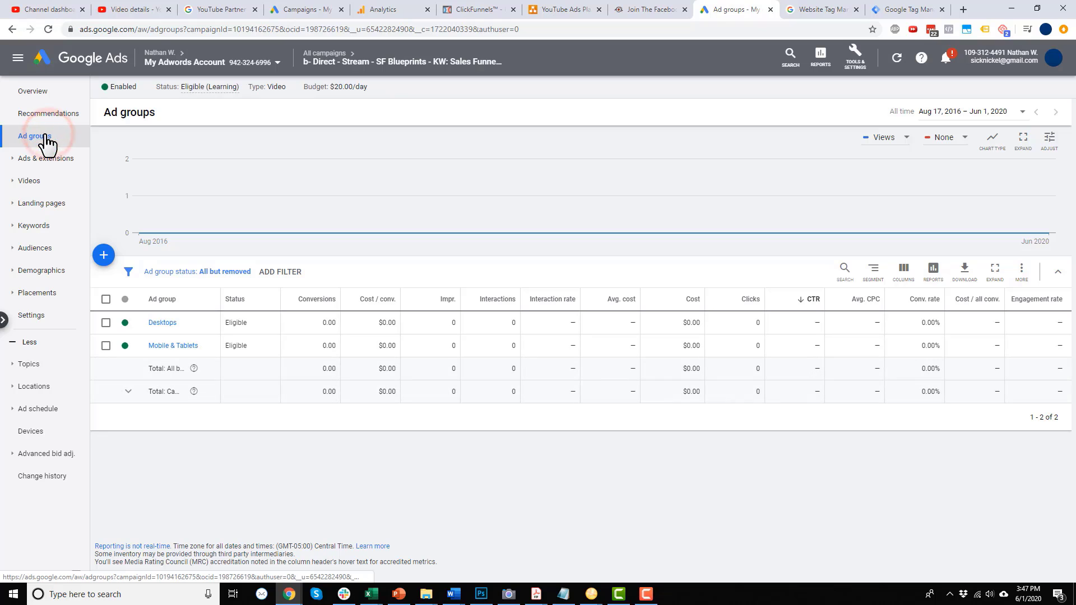
{"action": "left_click", "coordinate": [165, 323]}
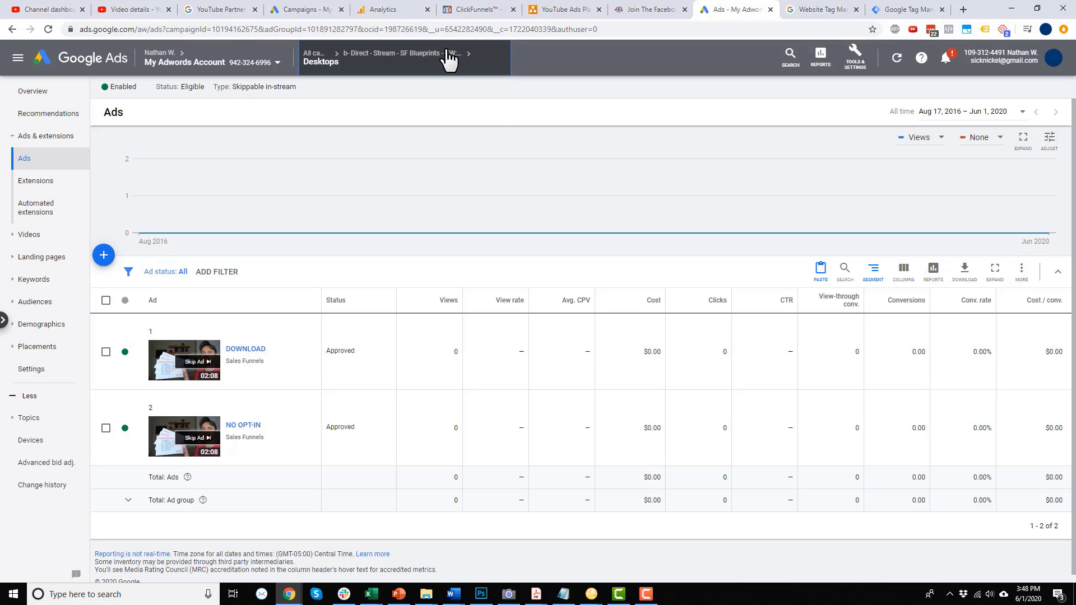
{"action": "mouse_move", "coordinate": [445, 63]}
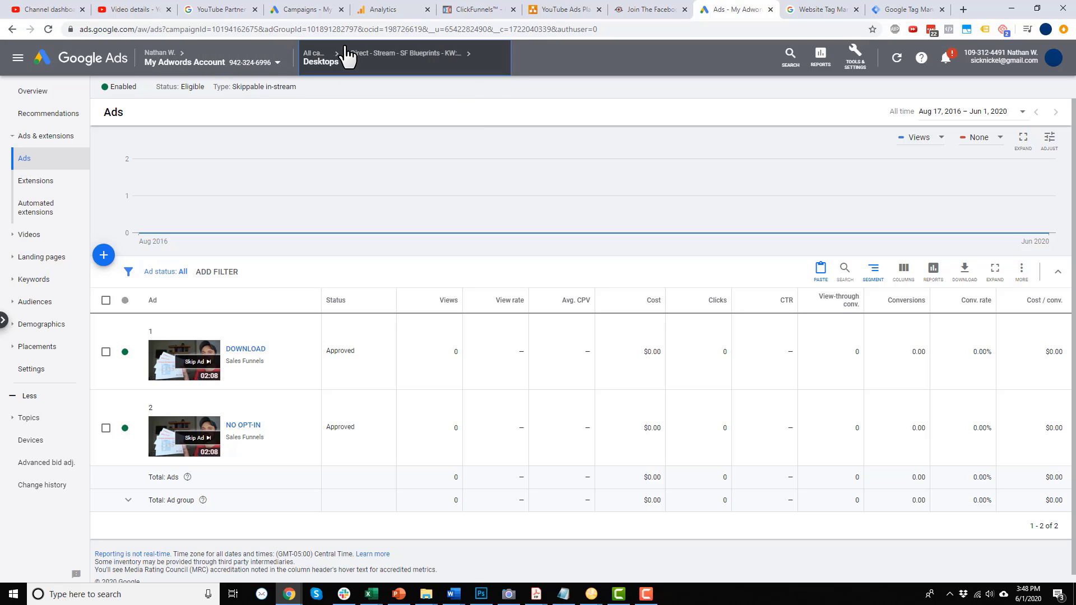
Copy the campaign "b- Direct - Stream - SF Blueprints - KW: Sales Funnels - US" from the list of all campaigns
{"action": "left_click", "coordinate": [316, 54]}
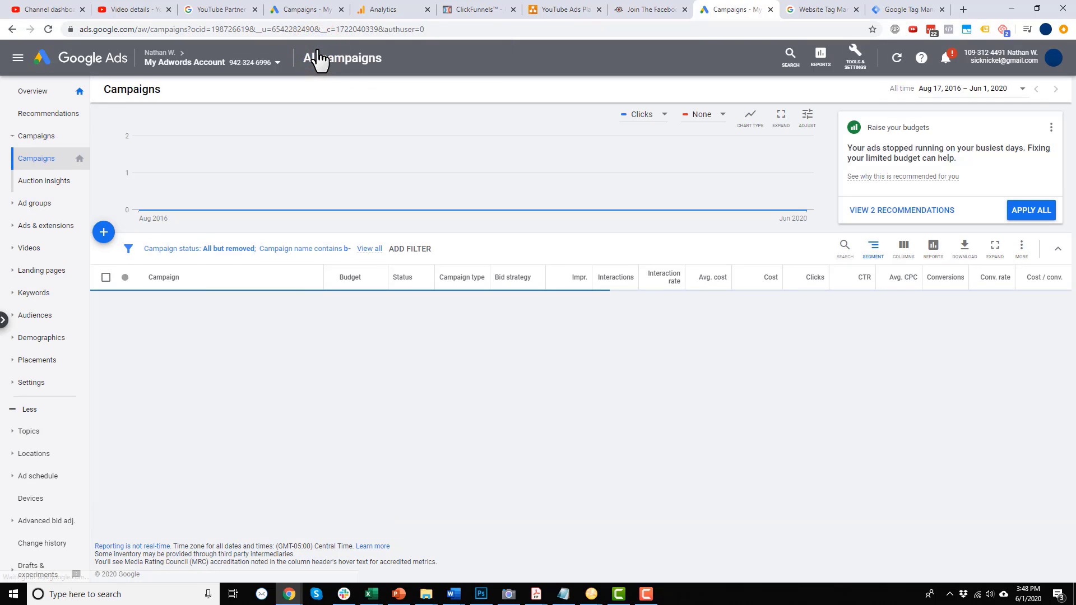
{"action": "left_click", "coordinate": [106, 305]}
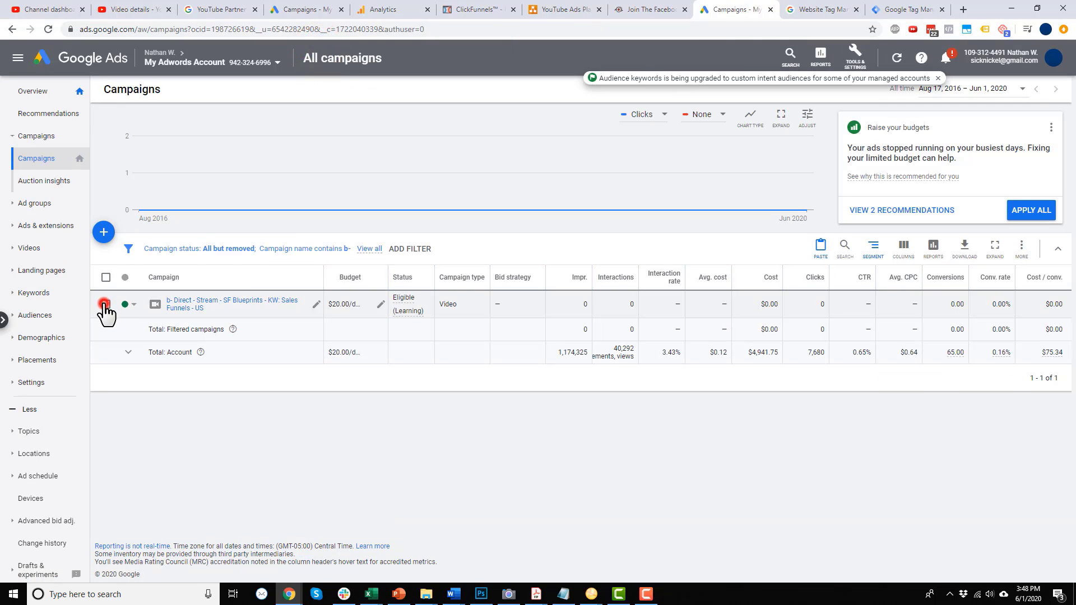
{"action": "left_click", "coordinate": [170, 250]}
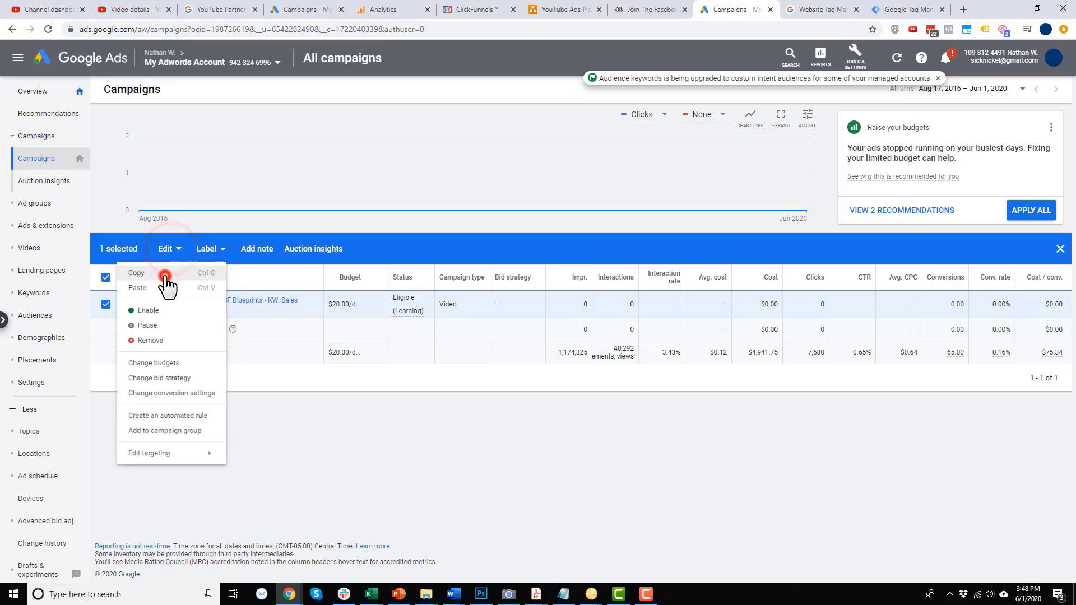
{"action": "left_click", "coordinate": [174, 276]}
{"action": "left_click", "coordinate": [1060, 249]}
Paste the copied campaign into "My Adwords Account", with new campaigns paused after pasting
{"action": "left_click", "coordinate": [1022, 247]}
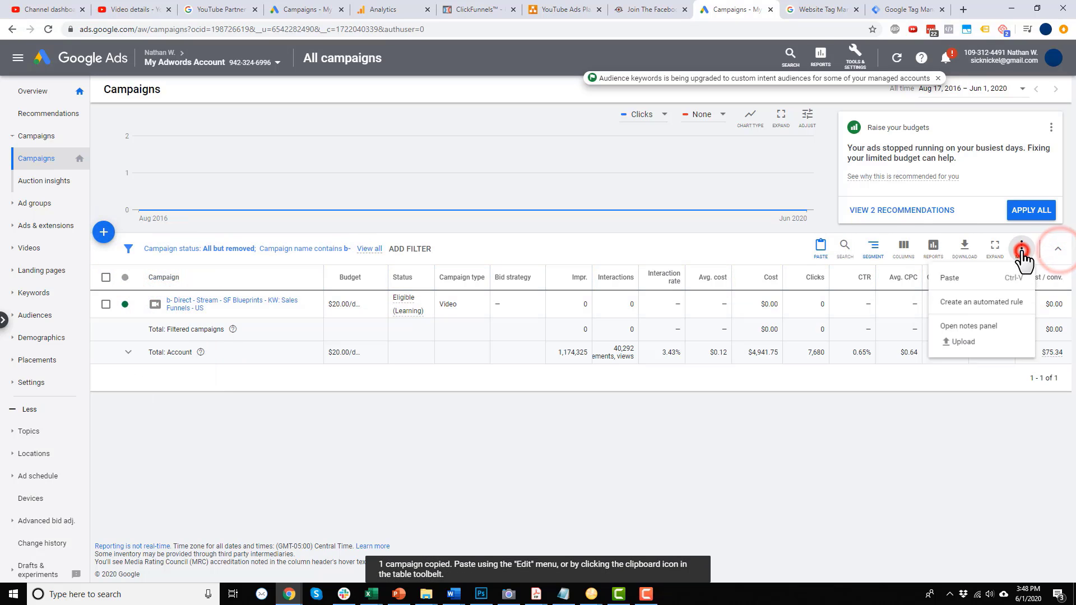
{"action": "left_click", "coordinate": [964, 285]}
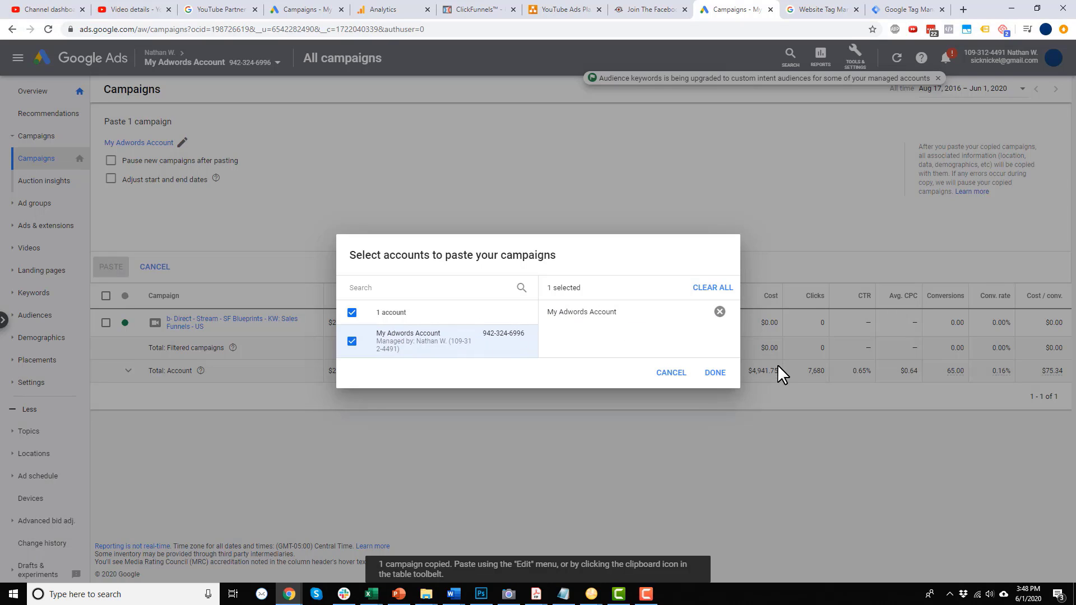
{"action": "left_click", "coordinate": [727, 376]}
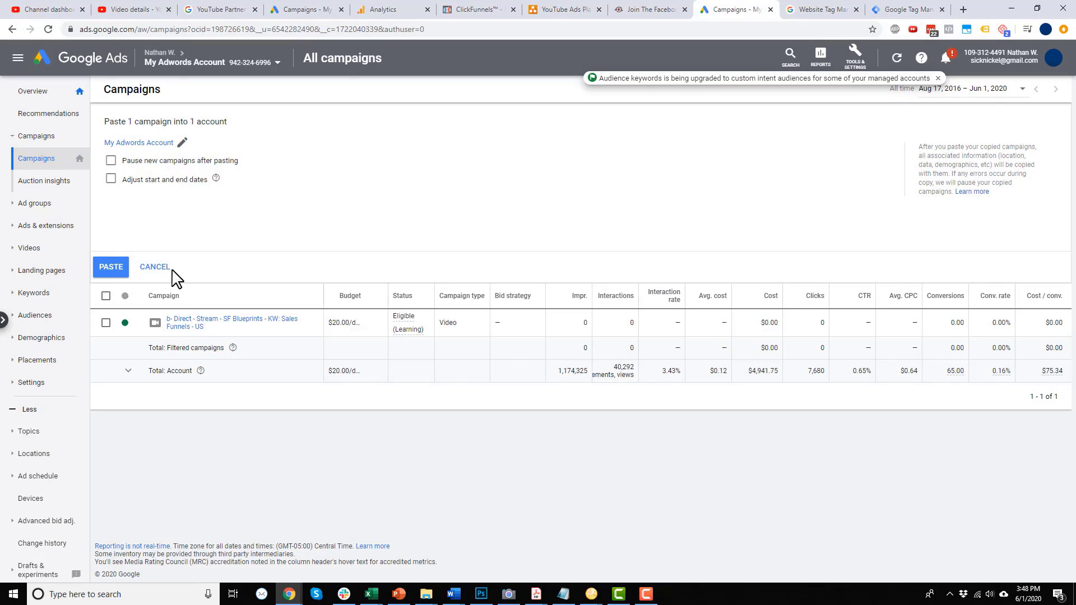
{"action": "left_click", "coordinate": [111, 161]}
{"action": "left_click", "coordinate": [111, 267]}
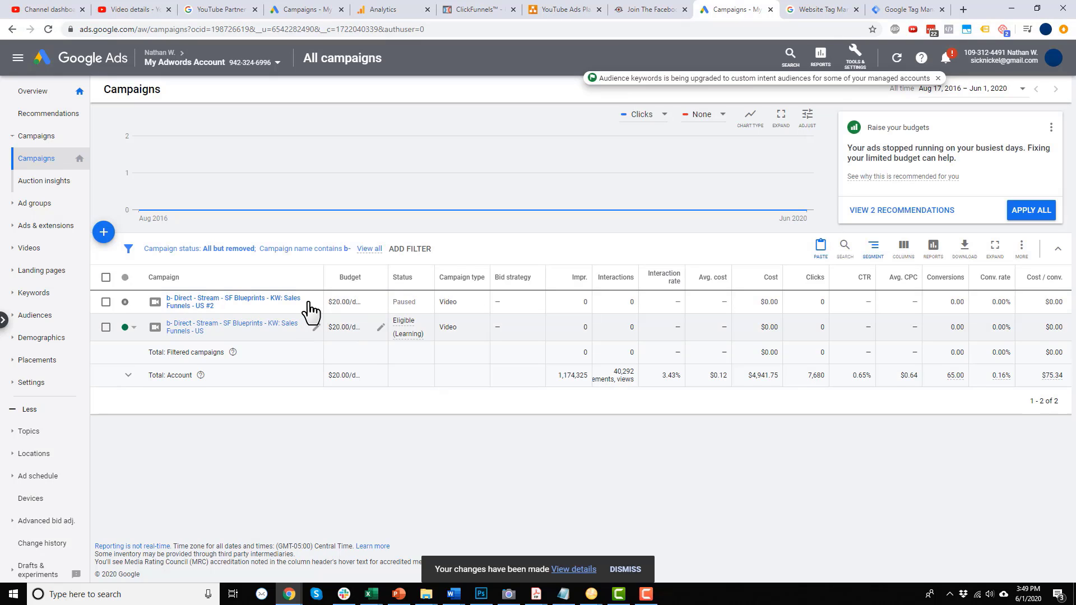
Rename the pasted campaign as "b- Direct - Stream - SF Blueprints - CI: Sales Funnels - US"
{"action": "left_click", "coordinate": [316, 304]}
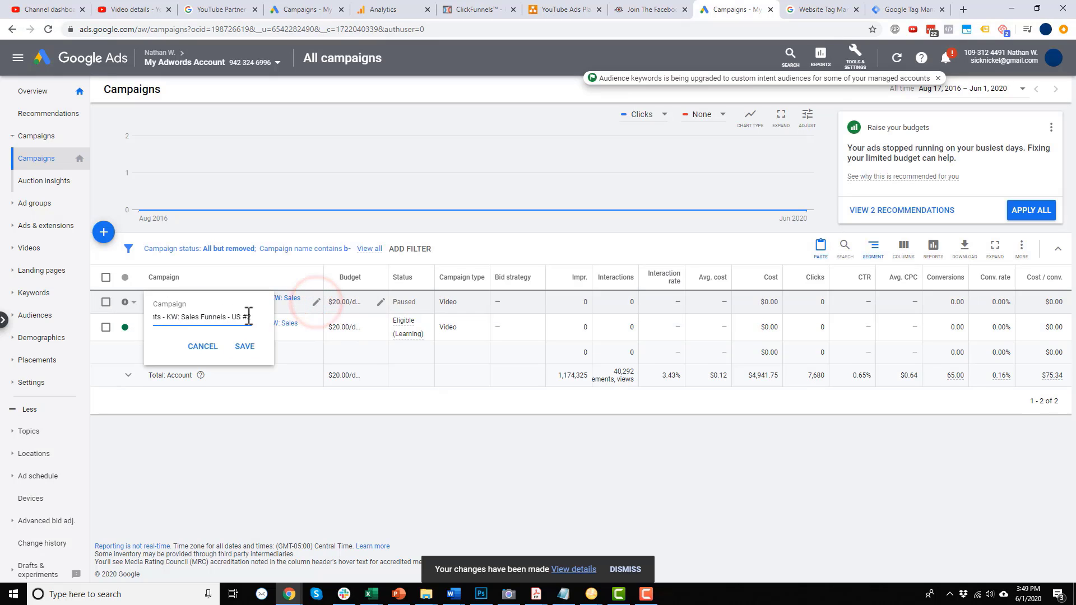
{"action": "key", "text": "BackSpace"}
{"action": "key", "text": "BackSpace"}
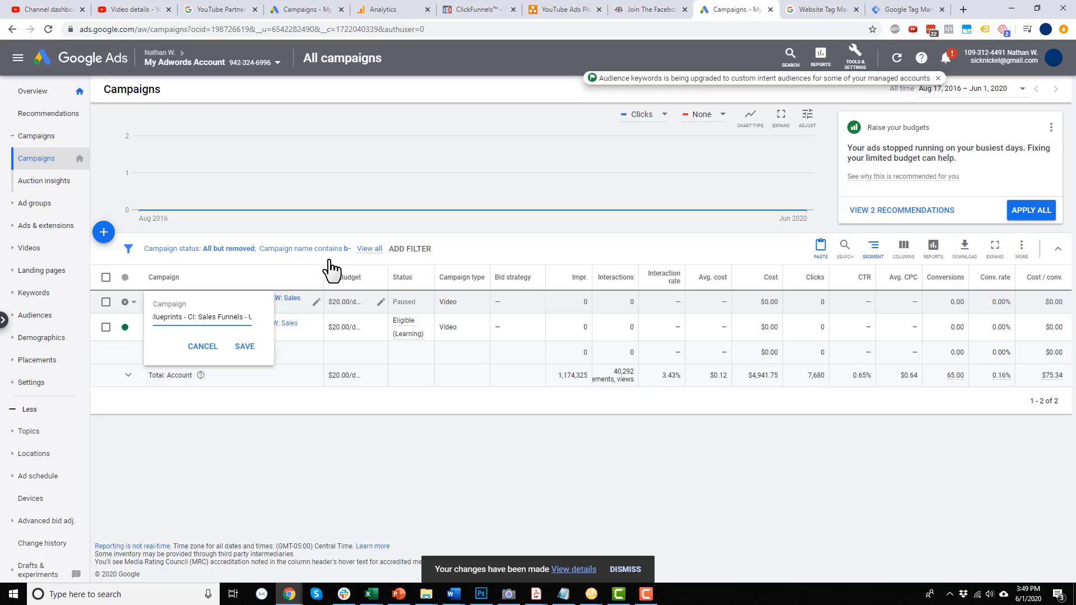
{"action": "left_click", "coordinate": [245, 347]}
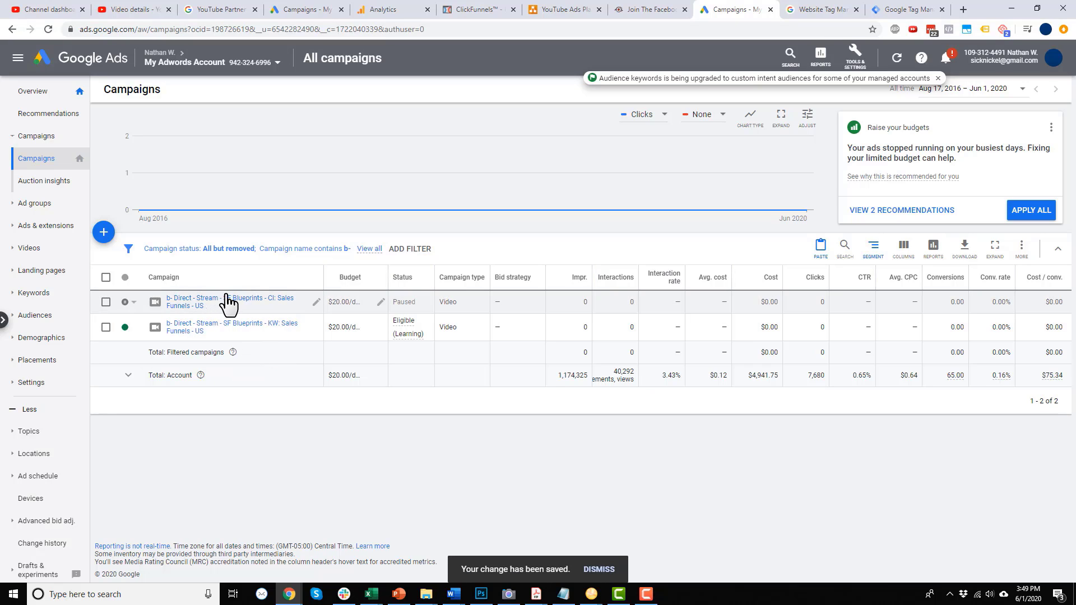
Permanently remove all display/video keywords from the CI: Sales Funnels campaign
{"action": "left_click", "coordinate": [223, 298]}
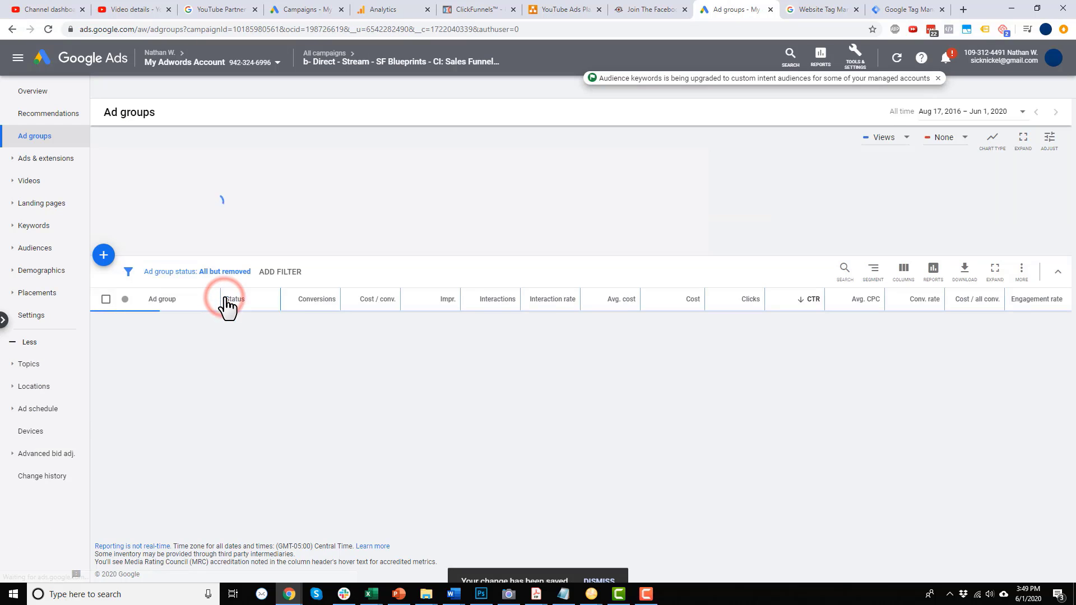
{"action": "left_click", "coordinate": [33, 226]}
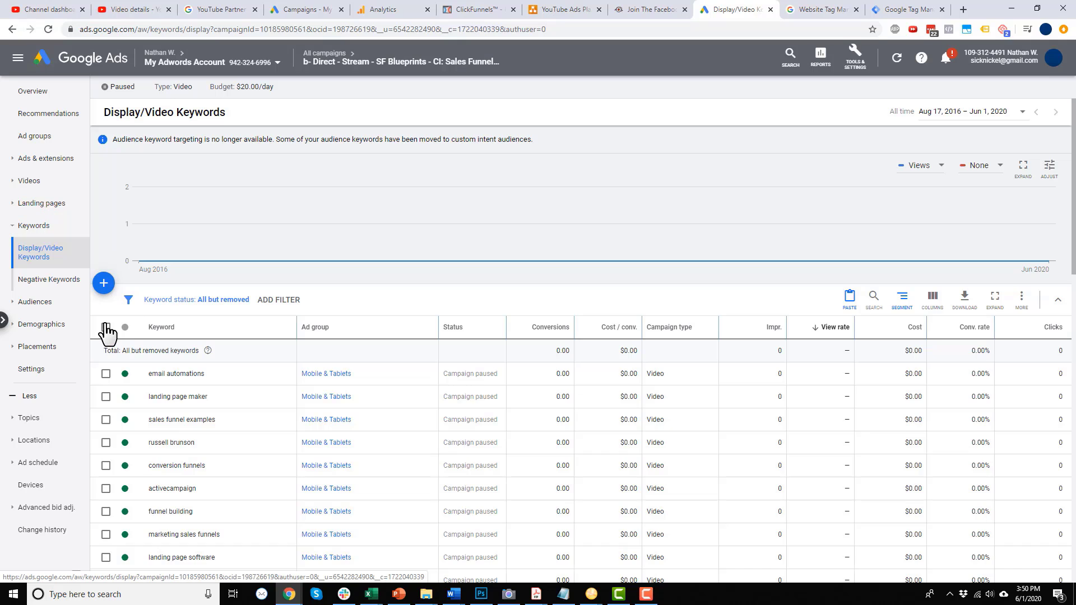
{"action": "left_click", "coordinate": [106, 327]}
{"action": "left_click", "coordinate": [185, 301]}
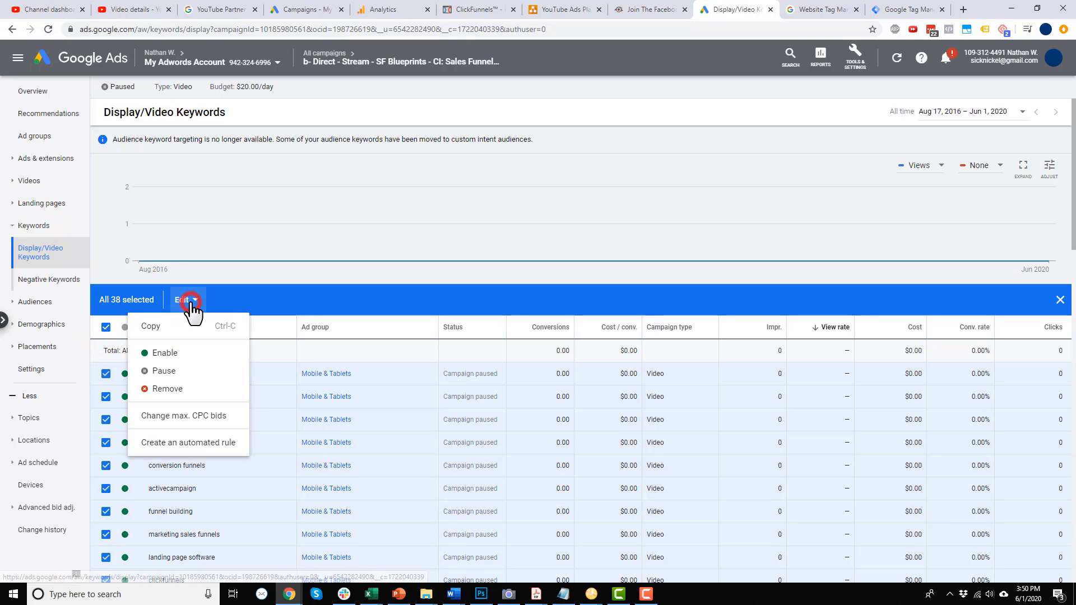
{"action": "left_click", "coordinate": [190, 389]}
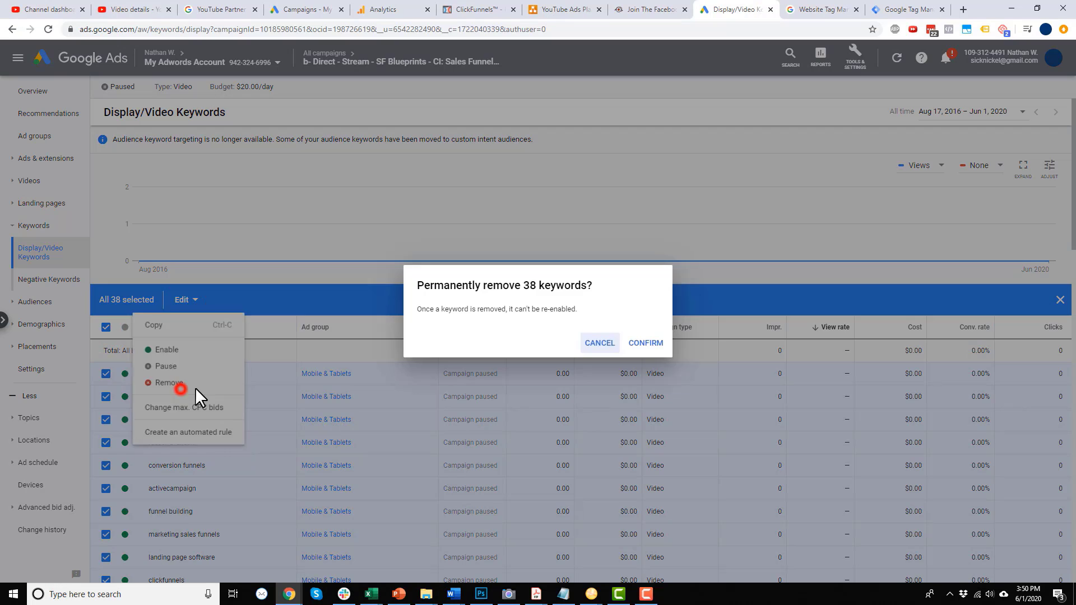
{"action": "left_click", "coordinate": [648, 345]}
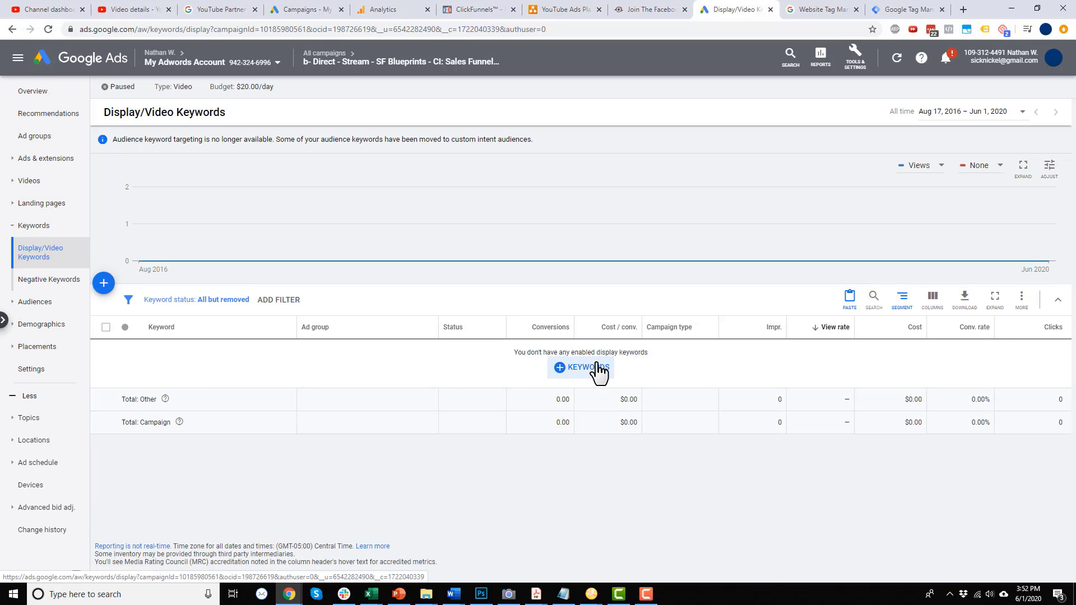
Add the custom intent audience "CI - Sales Funnels" to the "Desktops" ad group of the CI campaign and save it
{"action": "left_click", "coordinate": [42, 303]}
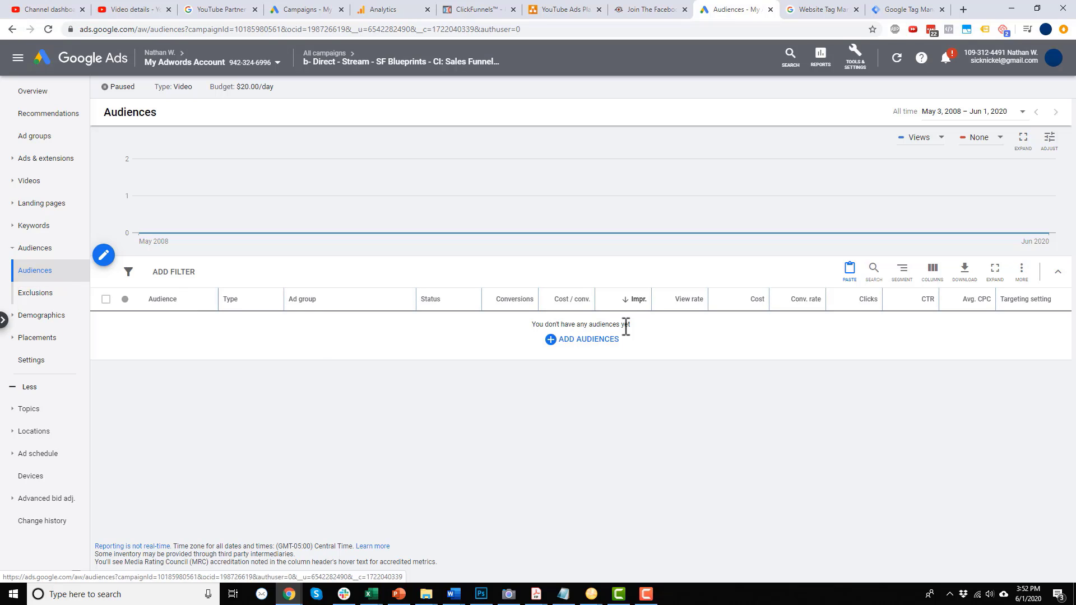
{"action": "left_click", "coordinate": [586, 339]}
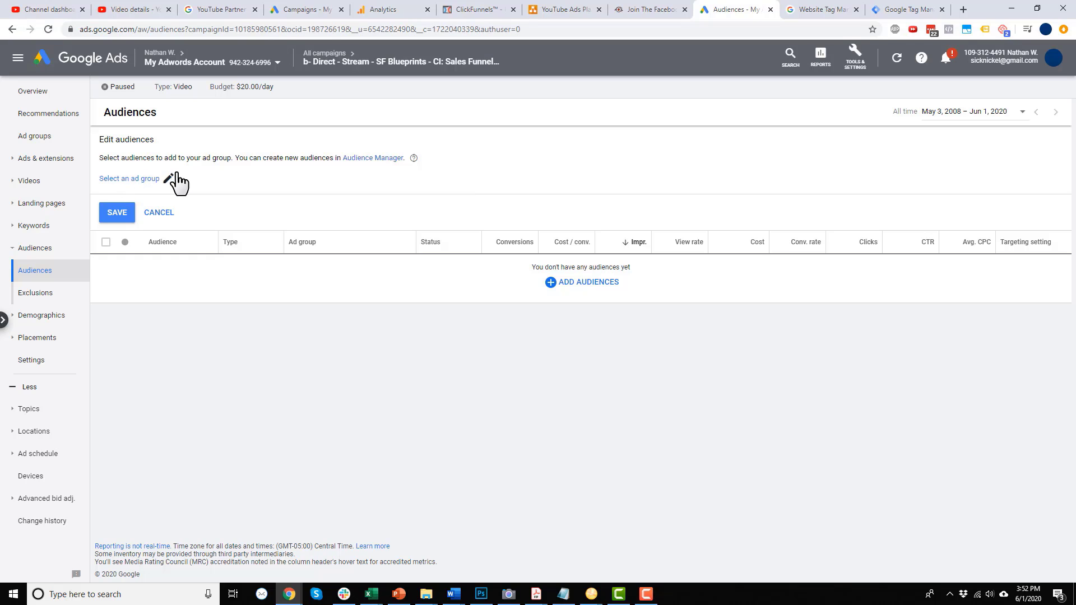
{"action": "left_click", "coordinate": [140, 181]}
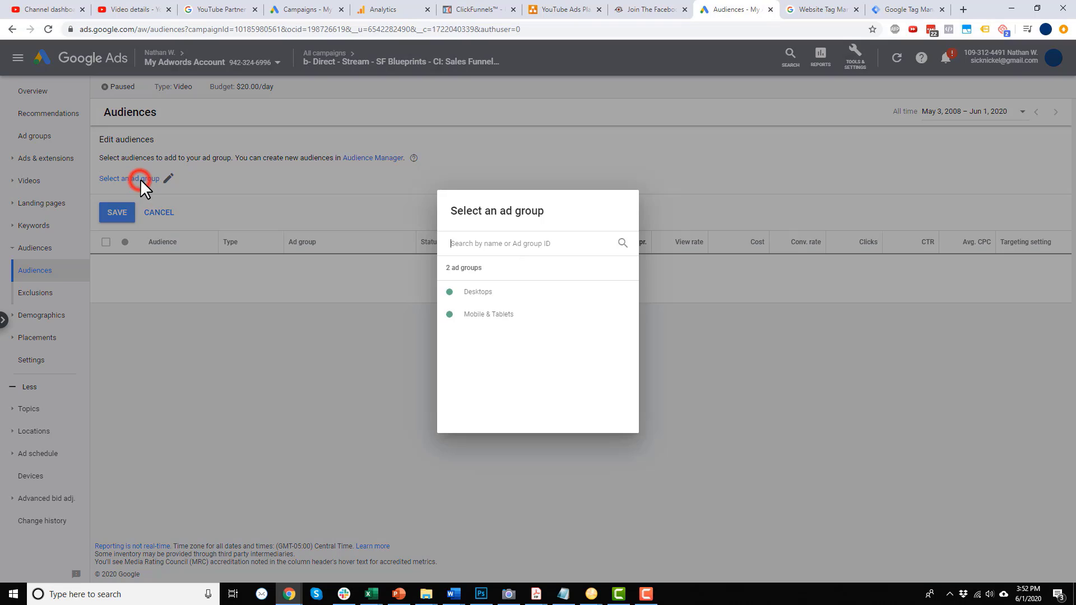
{"action": "left_click", "coordinate": [487, 292]}
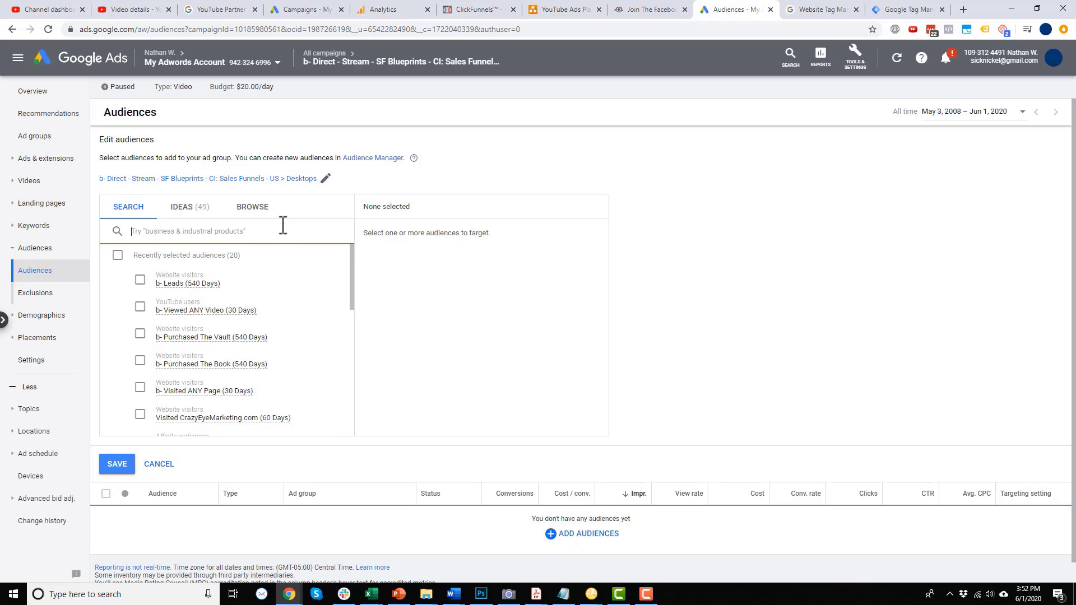
{"action": "type", "text": "CI"}
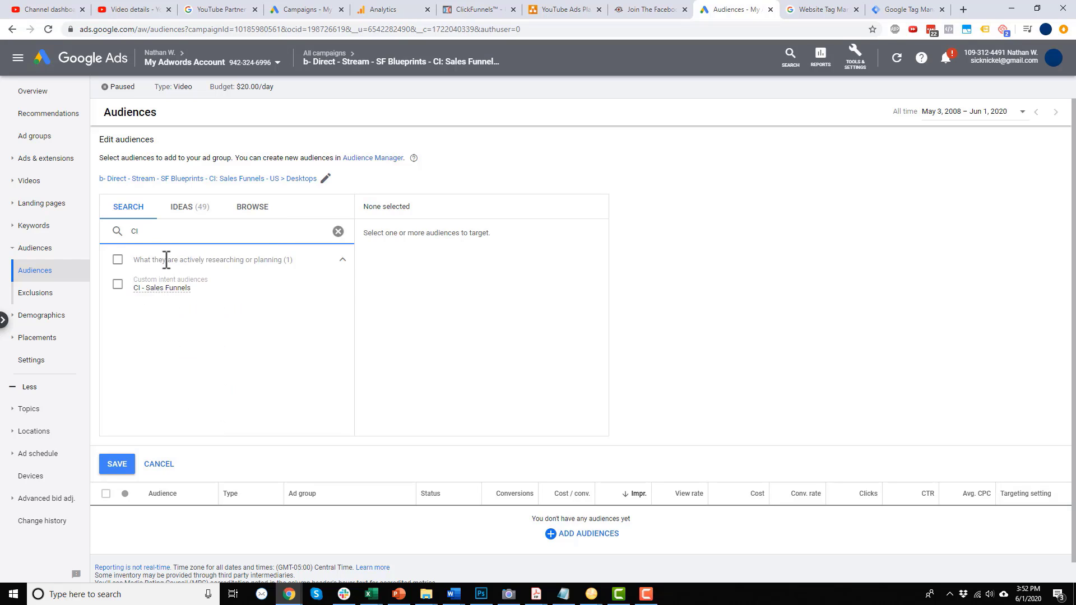
{"action": "left_click", "coordinate": [116, 285]}
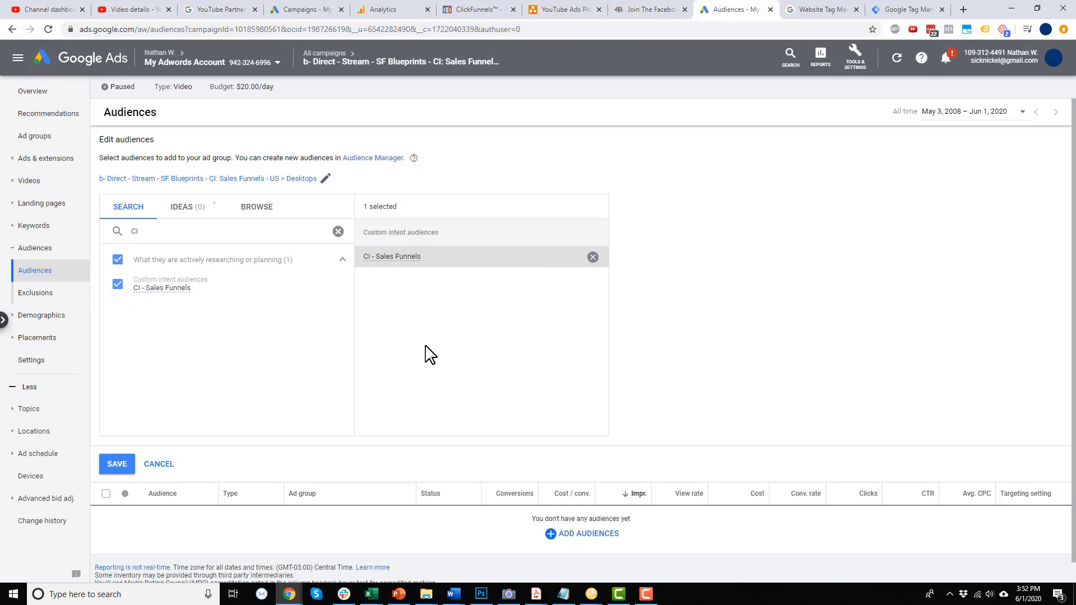
{"action": "left_click", "coordinate": [116, 466]}
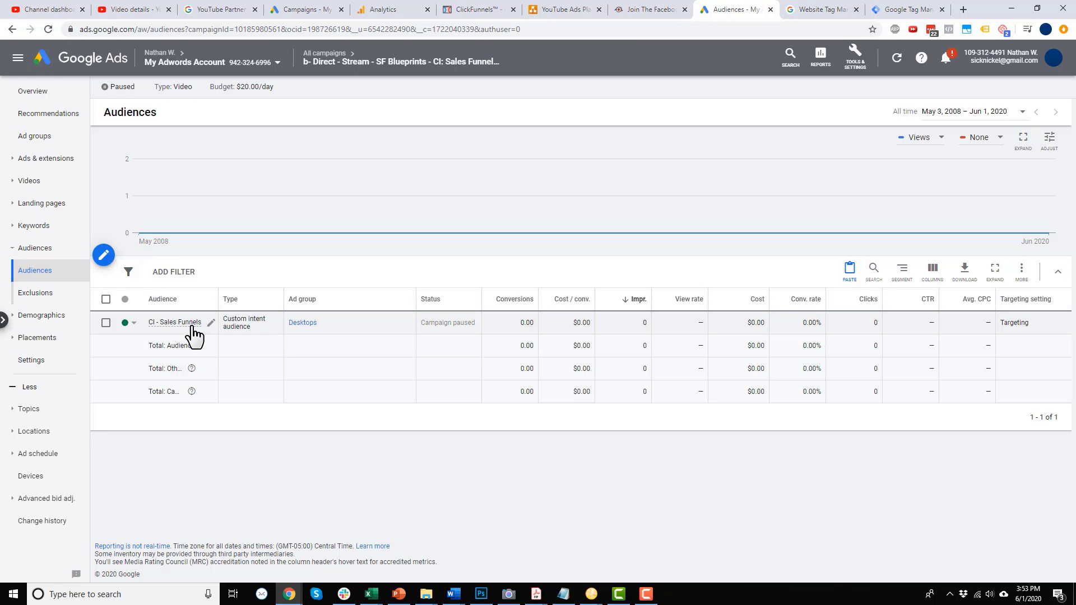
Add the custom intent audience "CI - Sales Funnels" to the CI campaign's "Mobile & Tablets" ad group and save it
{"action": "left_click", "coordinate": [42, 137]}
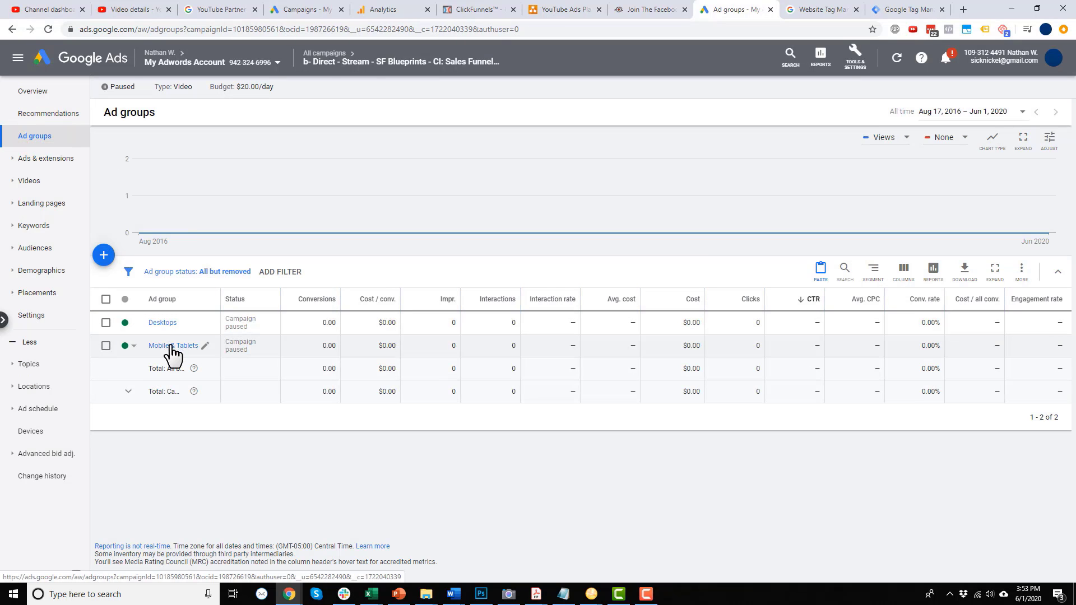
{"action": "left_click", "coordinate": [171, 345]}
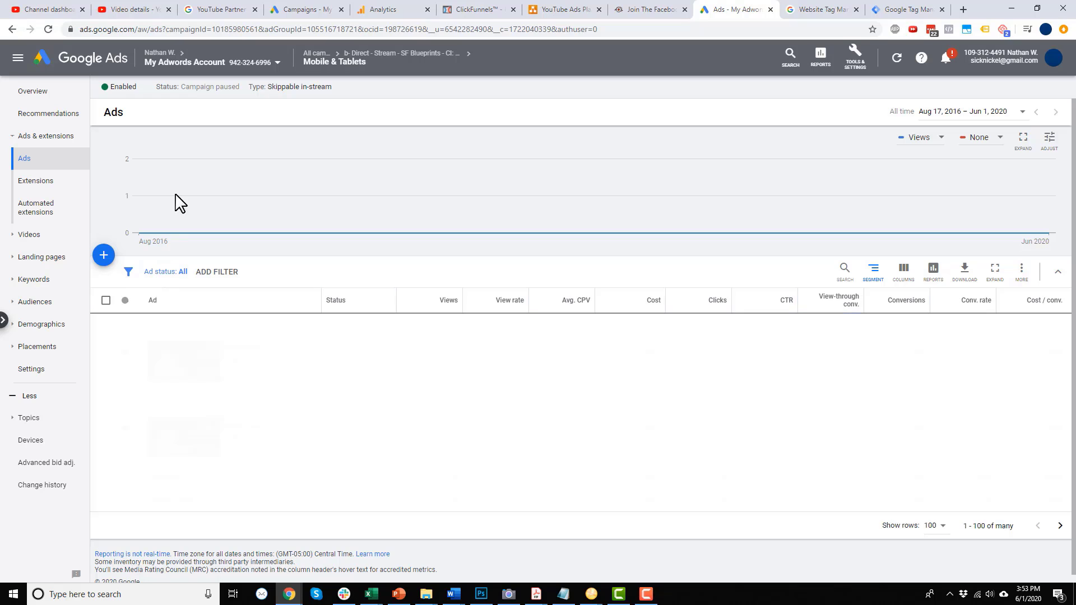
{"action": "left_click", "coordinate": [40, 303]}
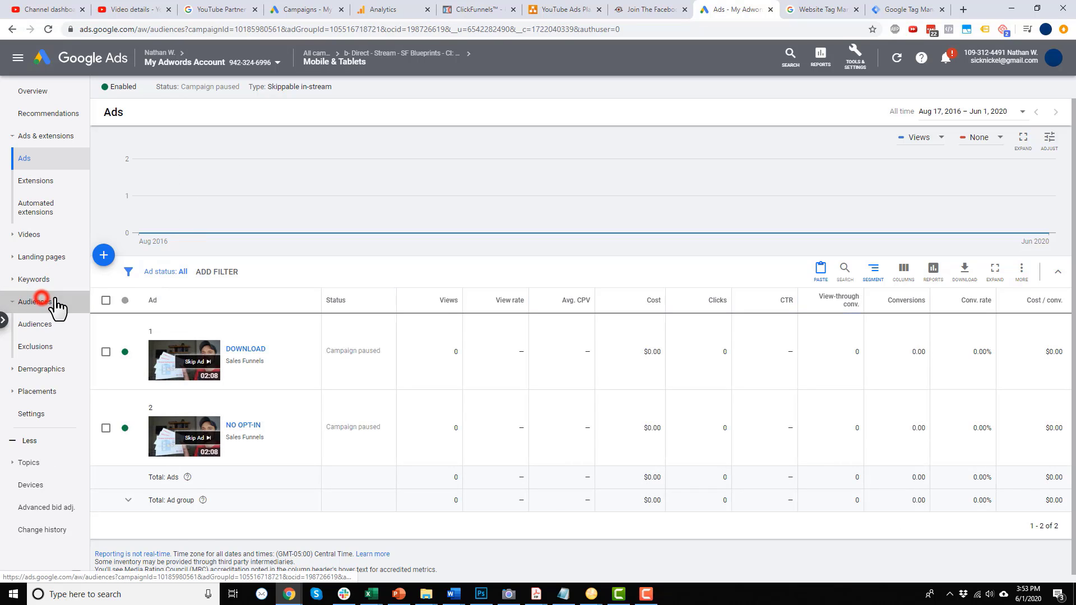
{"action": "left_click", "coordinate": [583, 339]}
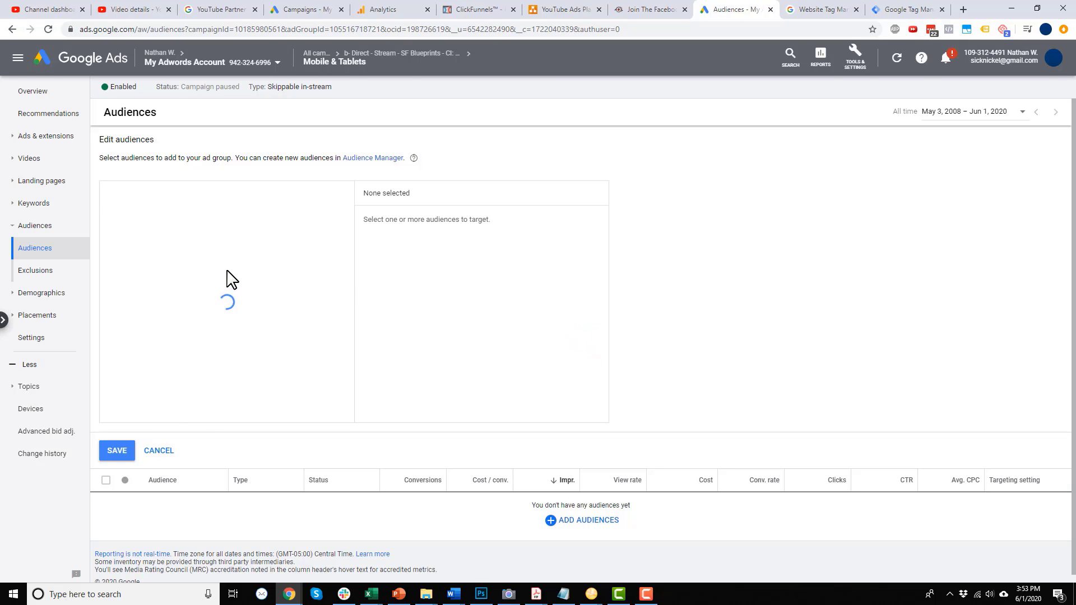
{"action": "left_click", "coordinate": [139, 267]}
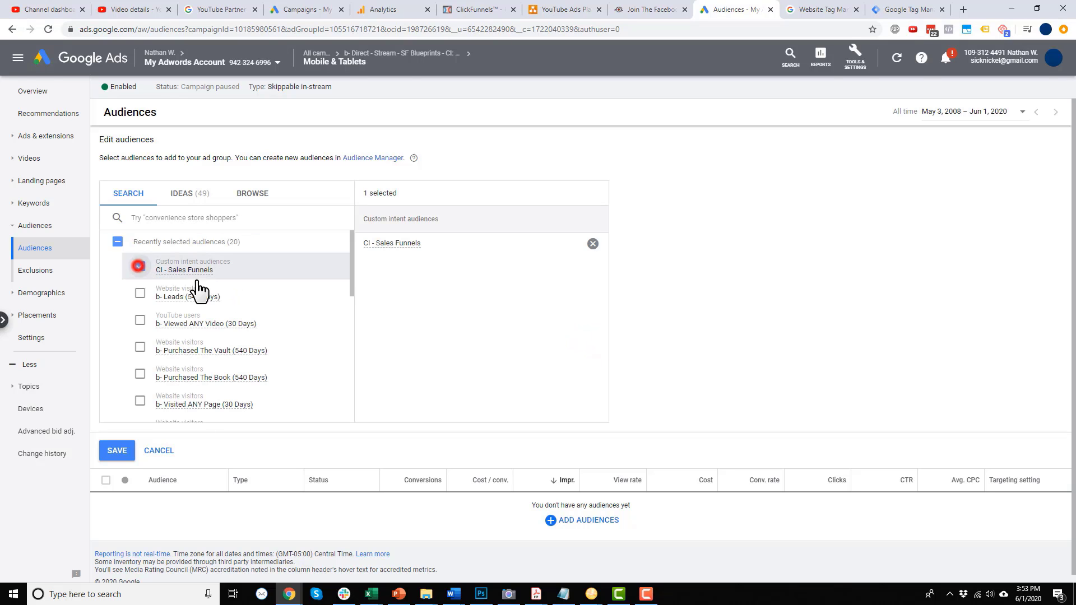
{"action": "left_click", "coordinate": [119, 448]}
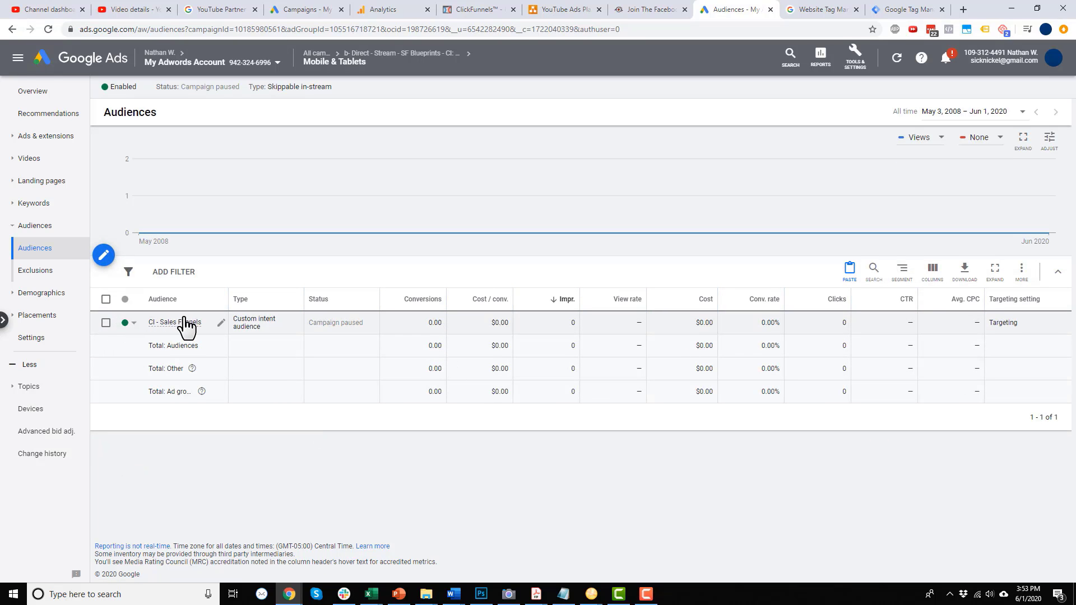
Check the audience exclusions and ads copied into the "Mobile & Tablets" ad group, and return to the list of all campaigns
{"action": "left_click", "coordinate": [51, 273]}
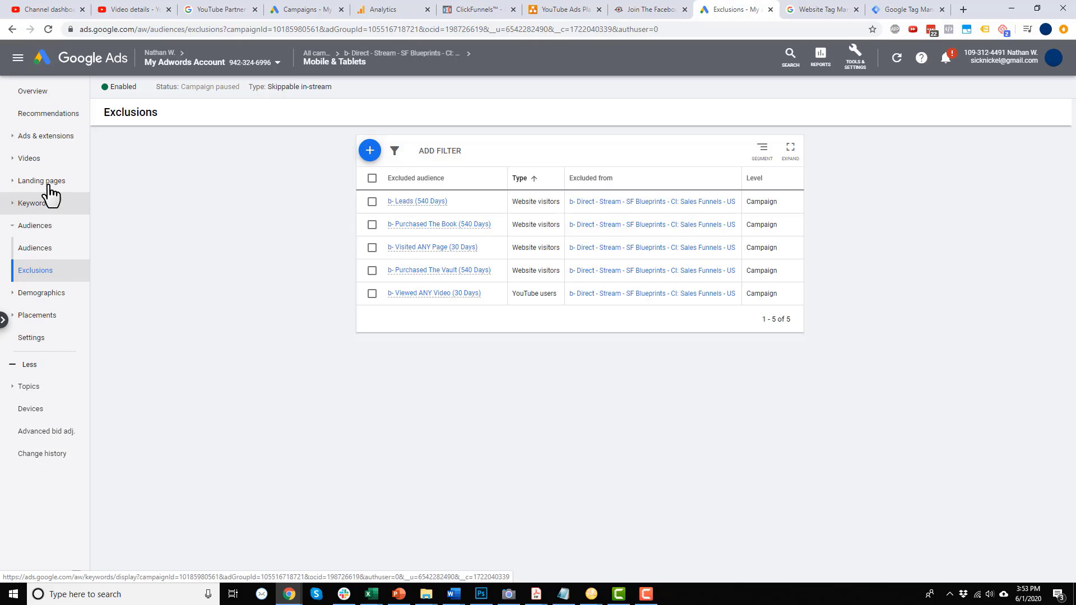
{"action": "left_click", "coordinate": [26, 136]}
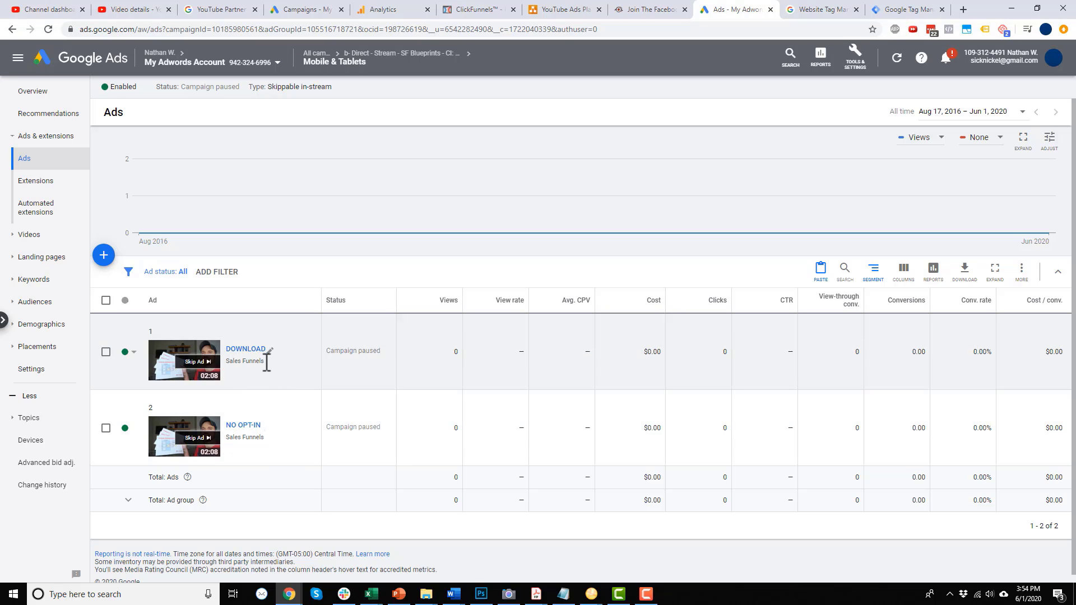
{"action": "left_click", "coordinate": [316, 54]}
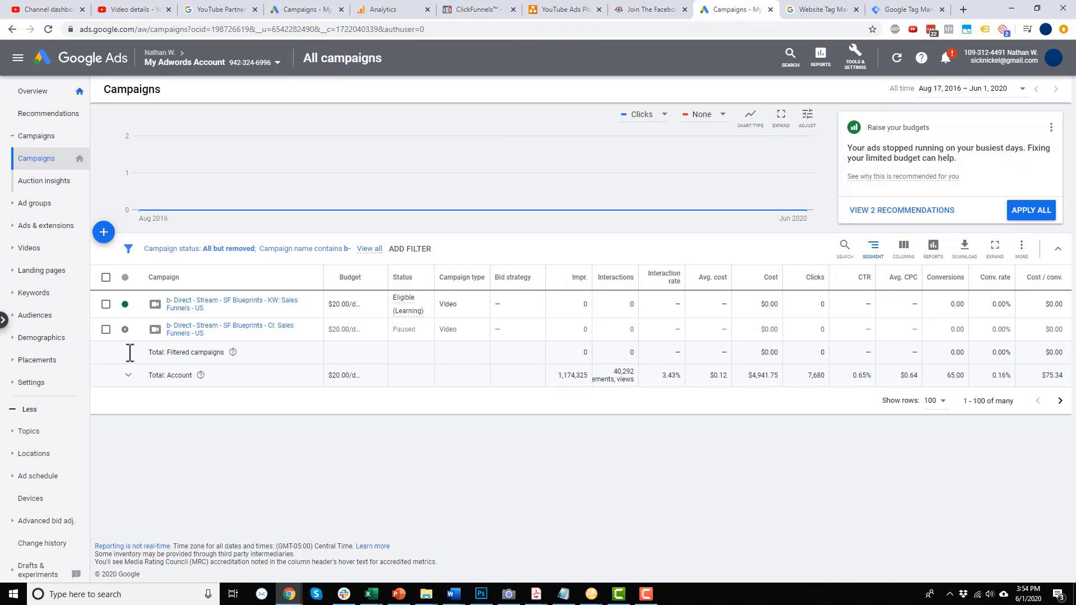
Enable the paused CI: Sales Funnels campaign
{"action": "left_click", "coordinate": [130, 332]}
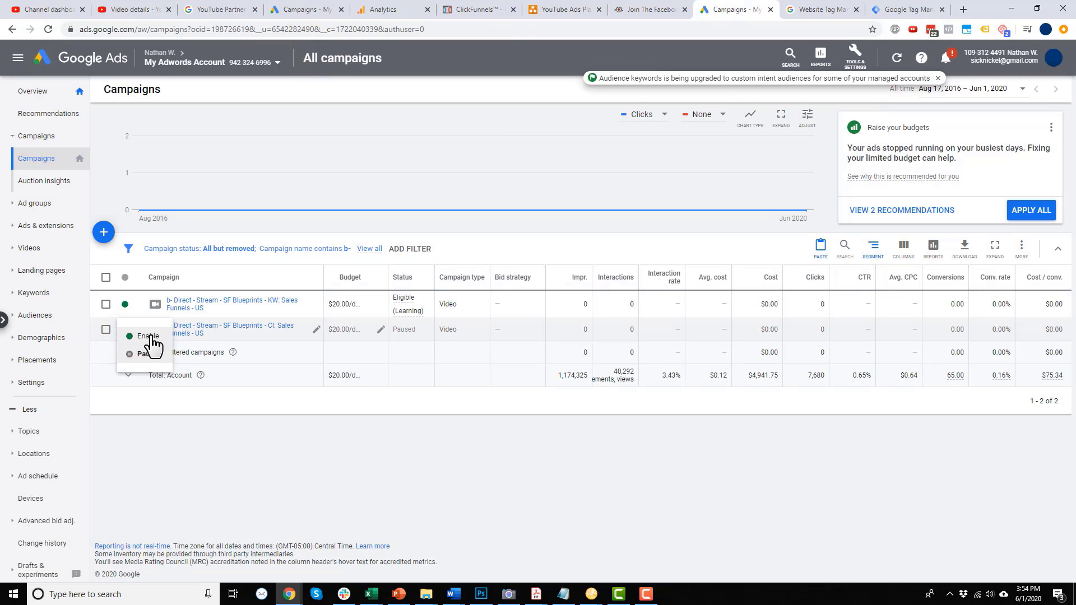
{"action": "left_click", "coordinate": [148, 337]}
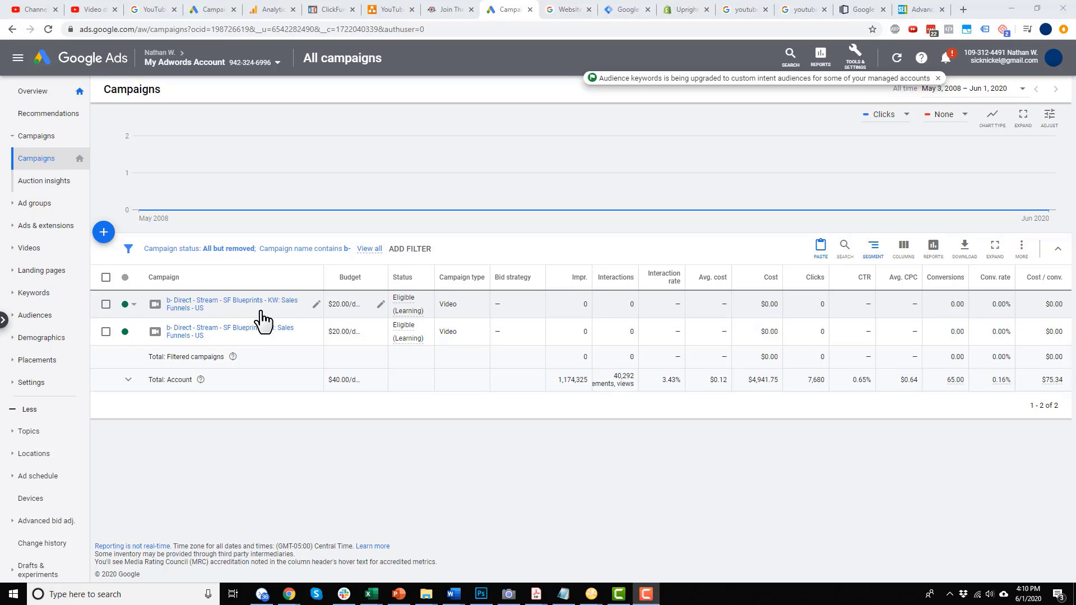
Switch to the funnel plan diagram and review the 3 Day Retarget stage leading to 18 Free Funnels
{"action": "left_click", "coordinate": [505, 5]}
{"action": "left_click", "coordinate": [376, 9]}
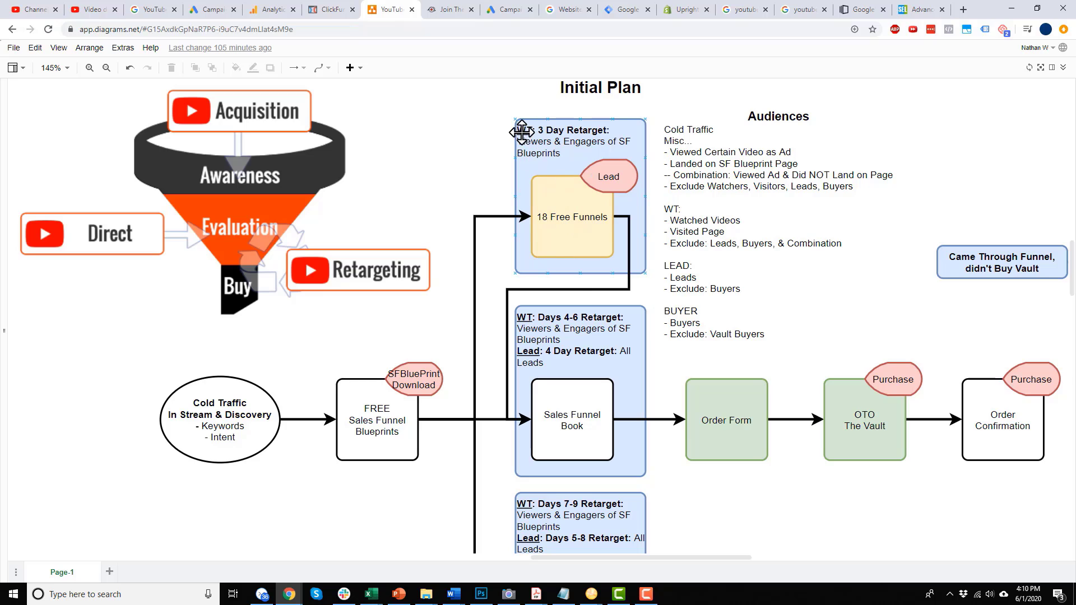
{"action": "left_click", "coordinate": [544, 133]}
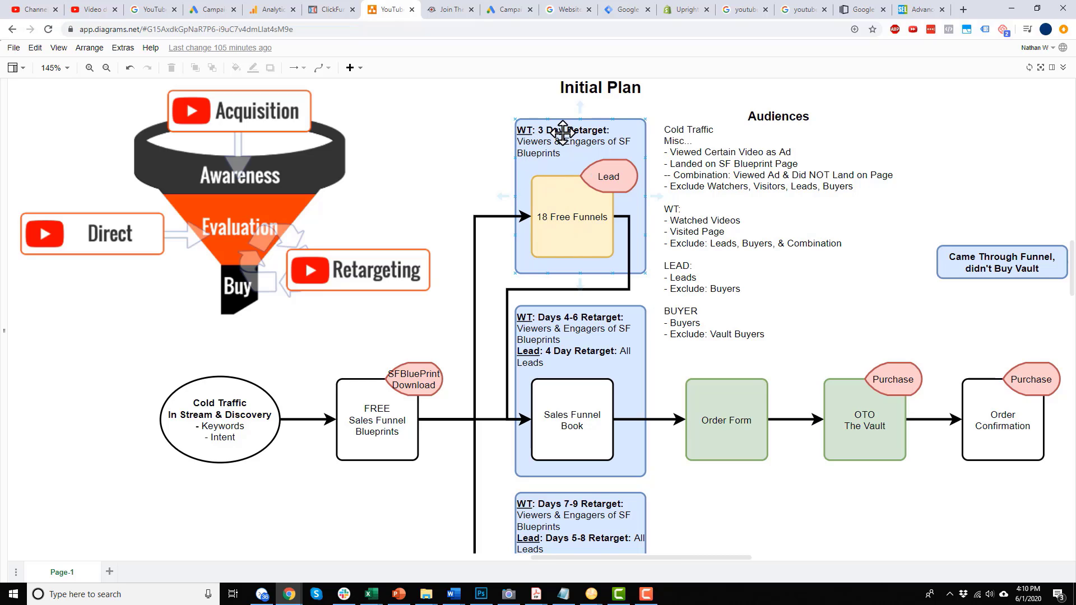
{"action": "left_click", "coordinate": [564, 223]}
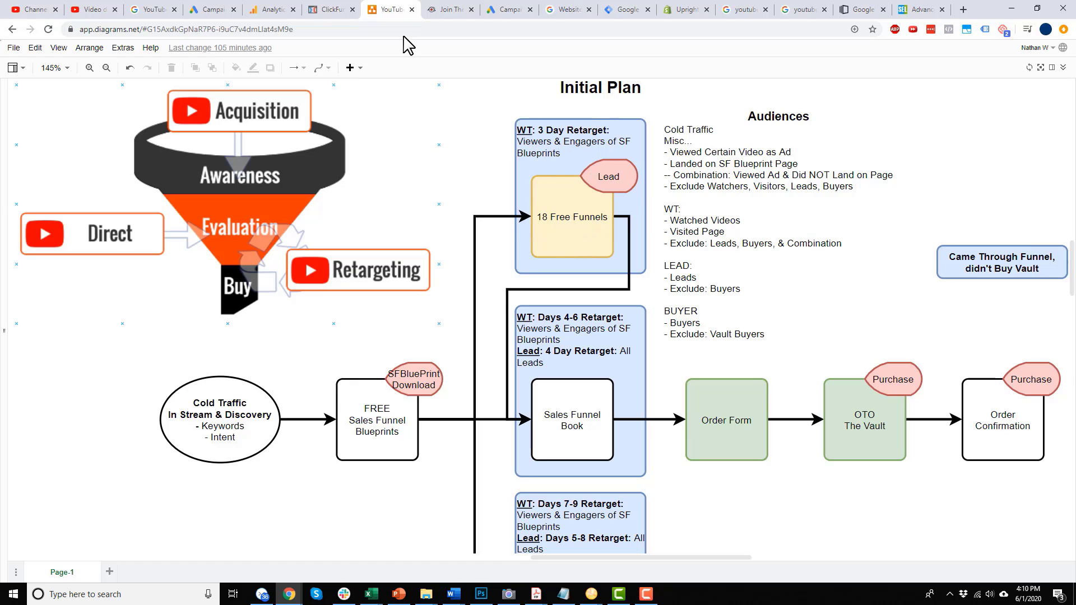
Return to Google Ads and start a new campaign with the Leads goal and the Video campaign type
{"action": "left_click", "coordinate": [512, 9]}
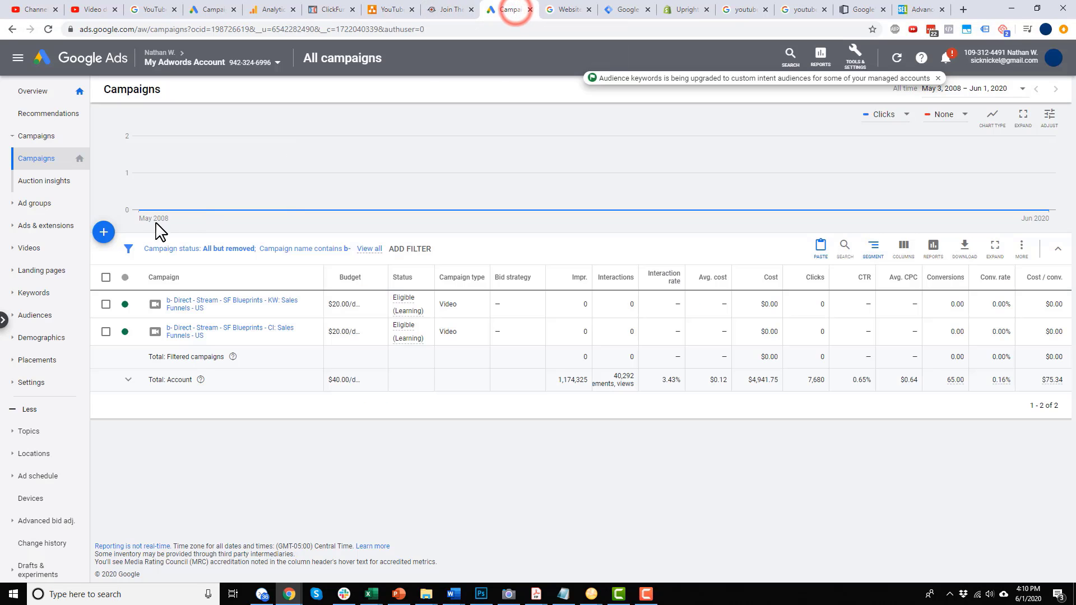
{"action": "left_click", "coordinate": [104, 233]}
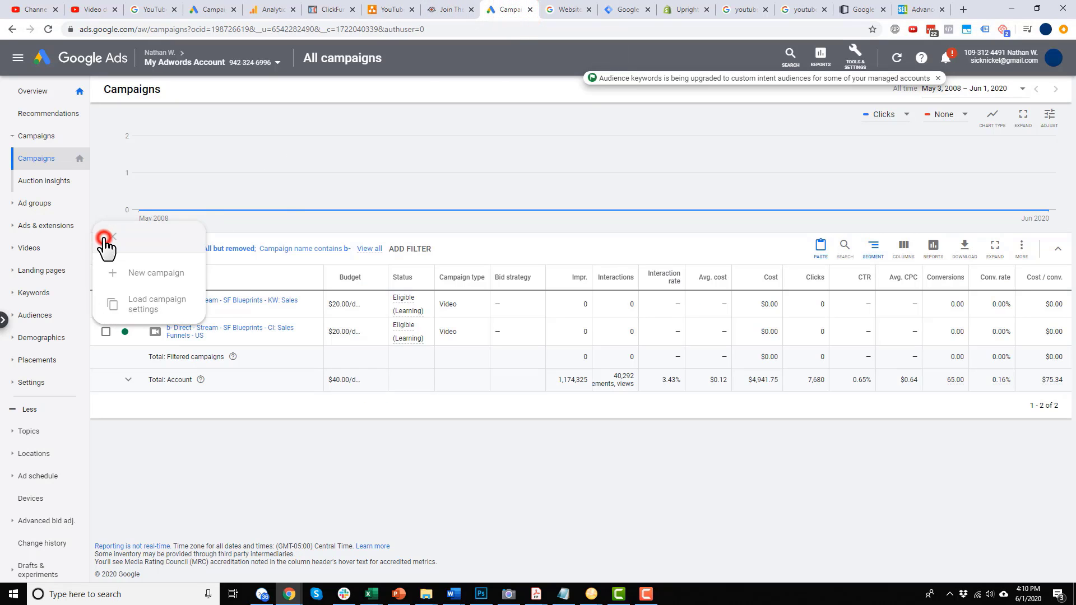
{"action": "left_click", "coordinate": [152, 274]}
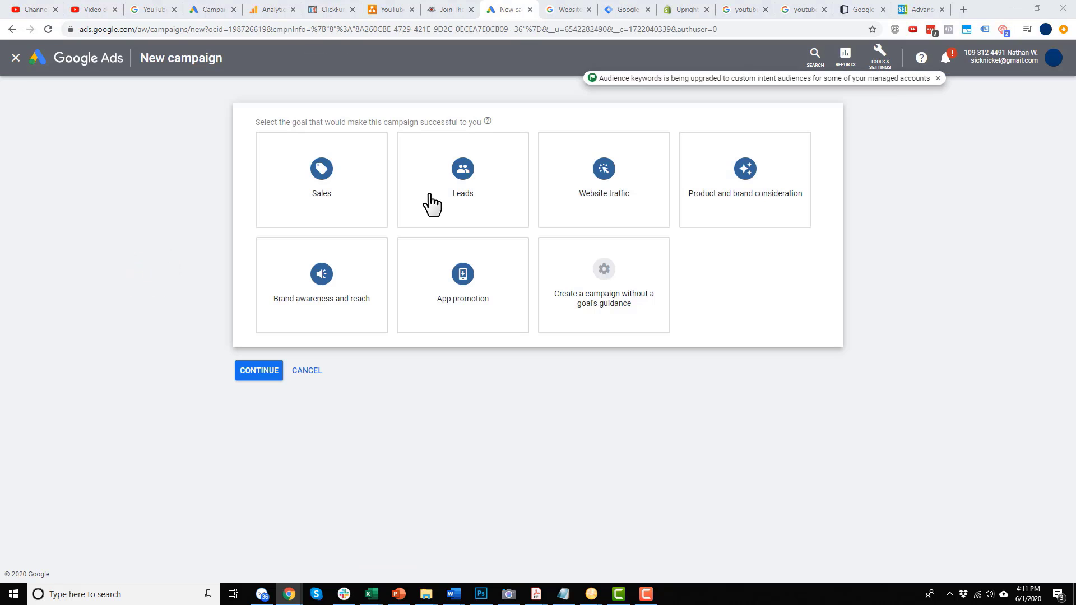
{"action": "mouse_move", "coordinate": [476, 200]}
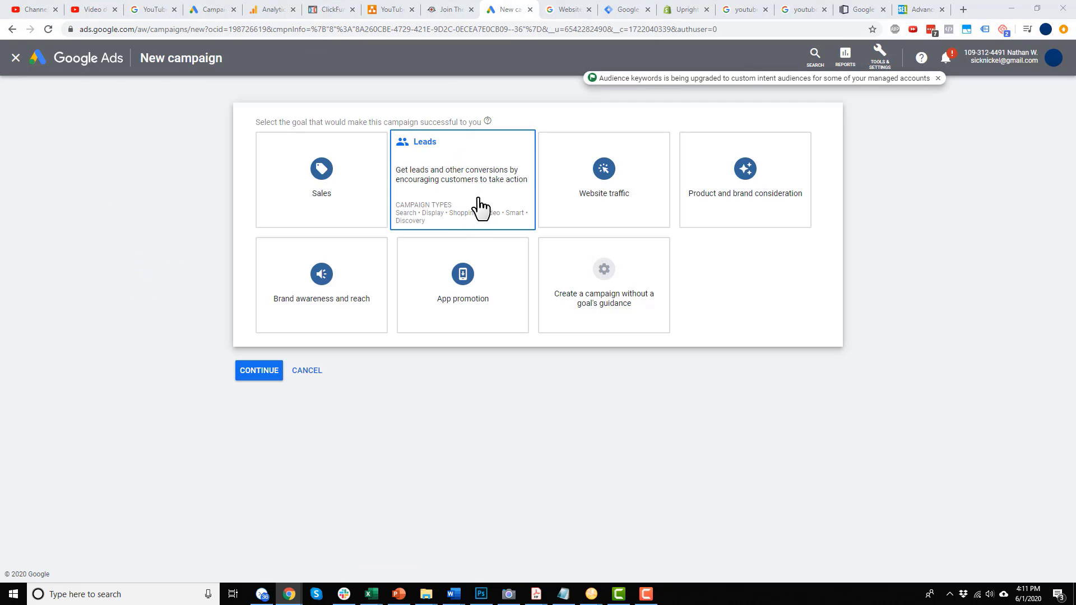
{"action": "left_click", "coordinate": [472, 203]}
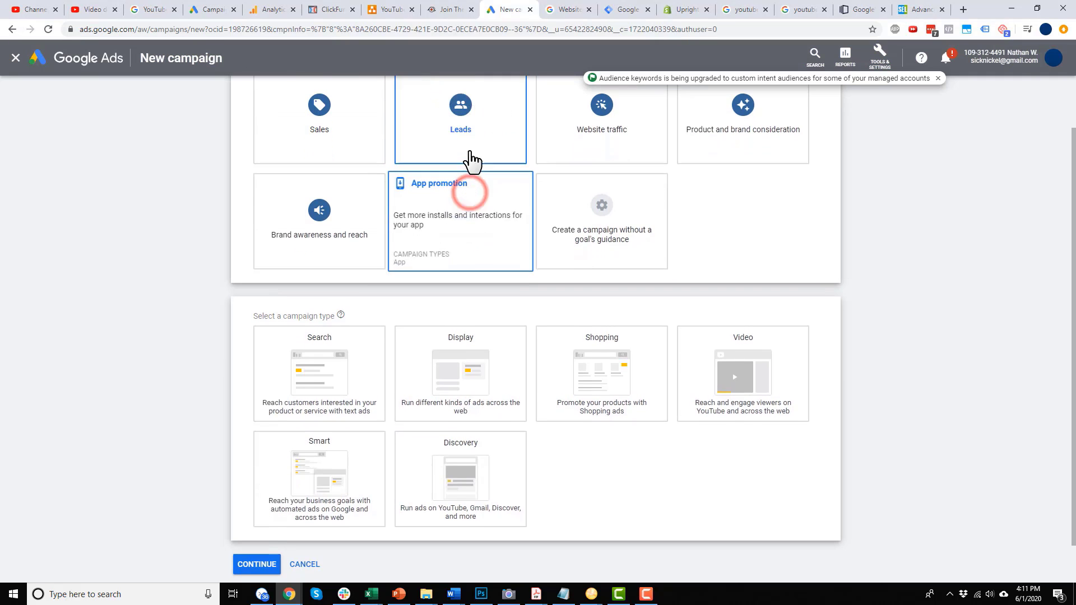
{"action": "mouse_move", "coordinate": [617, 231]}
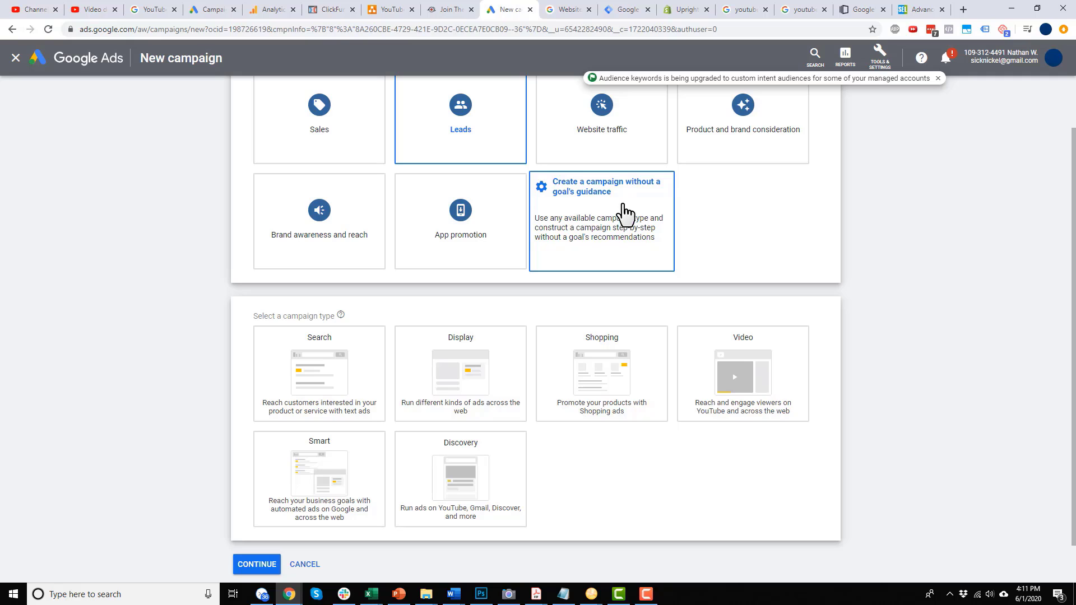
{"action": "left_click", "coordinate": [754, 375]}
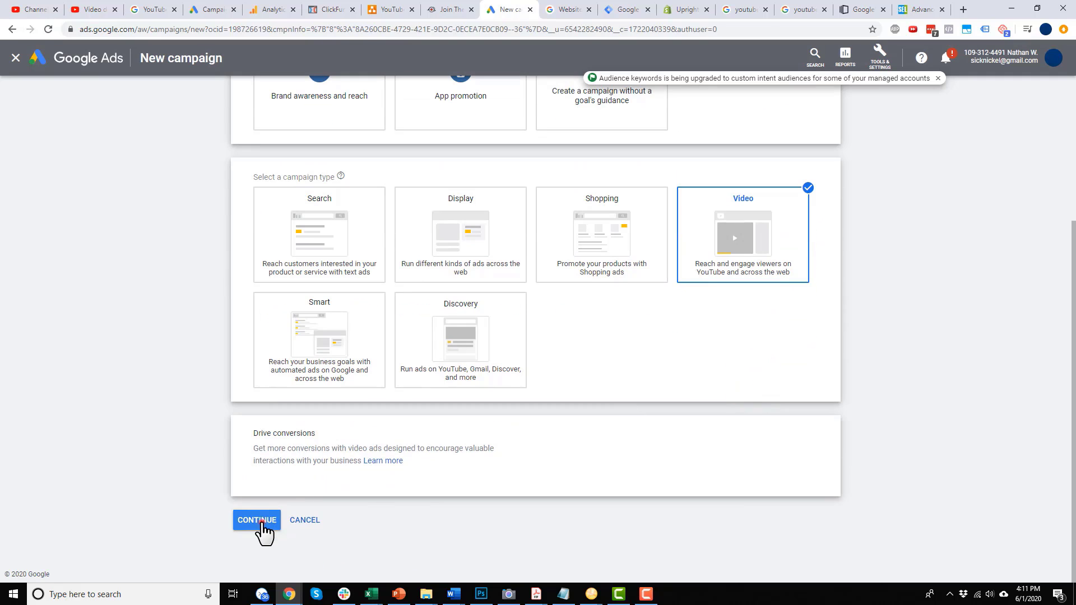
{"action": "left_click", "coordinate": [261, 521]}
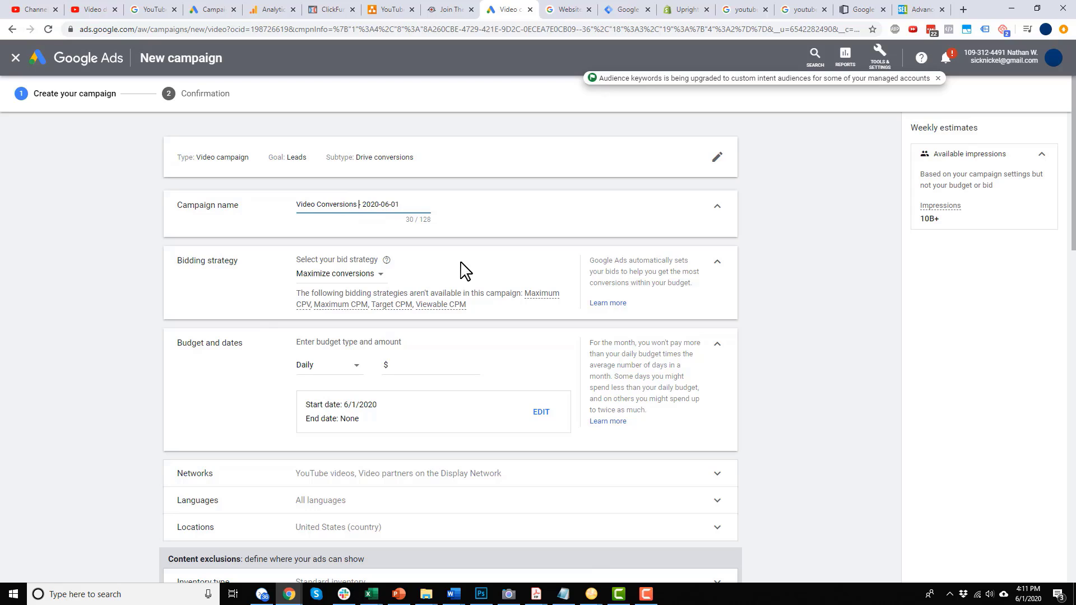
Replace the default campaign name with "b-" and consult the Campaign Structure & Naming slide in PowerPoint for the tier and type parts
{"action": "key", "text": "ctrl+a"}
{"action": "type", "text": "b-"}
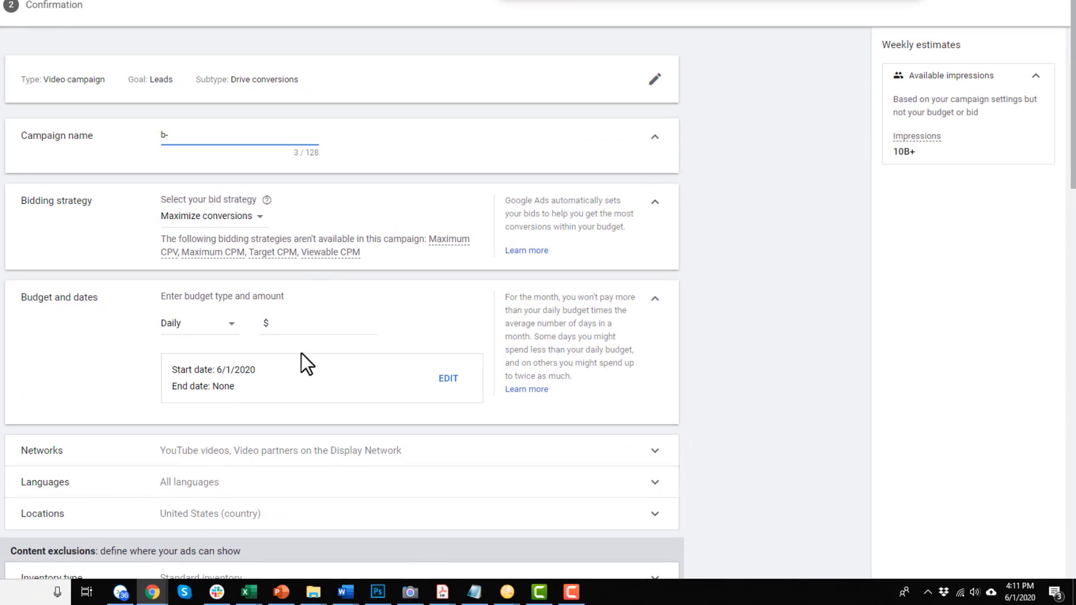
{"action": "left_click", "coordinate": [281, 592]}
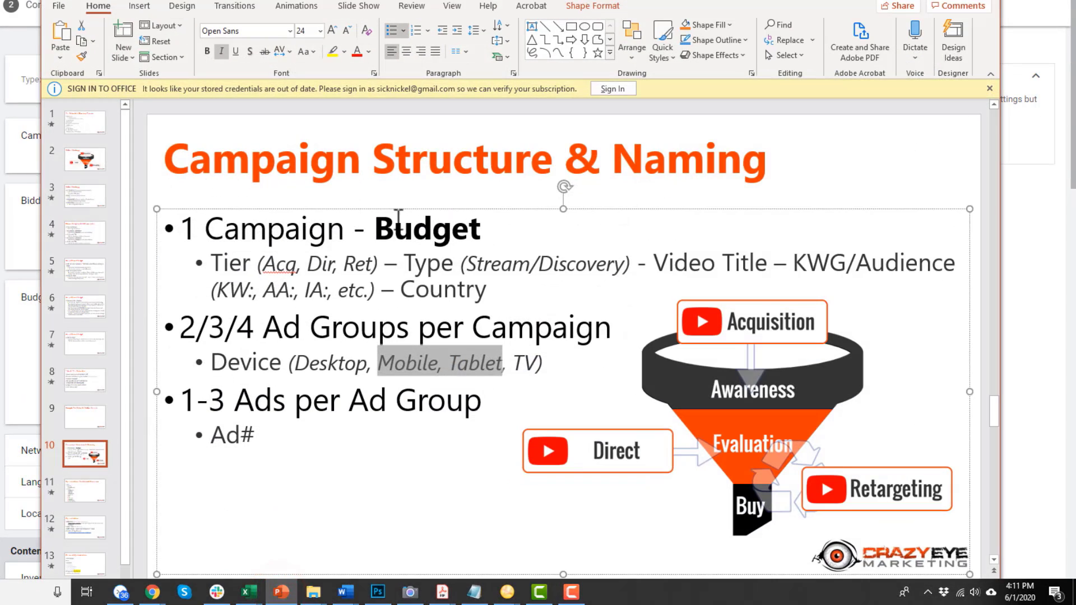
{"action": "left_click", "coordinate": [427, 241]}
{"action": "left_click", "coordinate": [343, 267]}
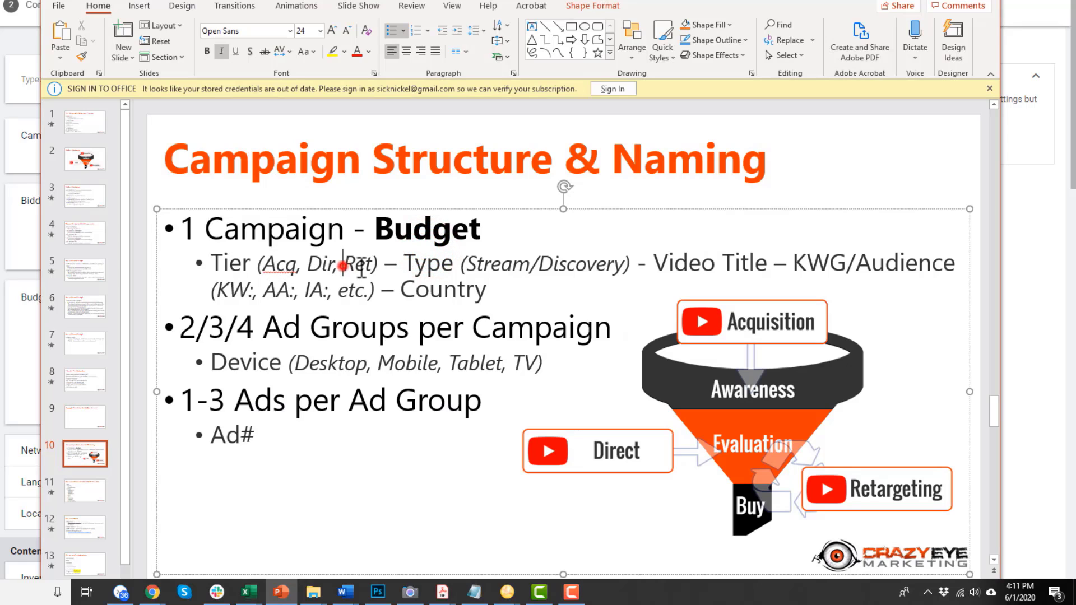
{"action": "double_click", "coordinate": [360, 265]}
{"action": "left_click", "coordinate": [467, 264]}
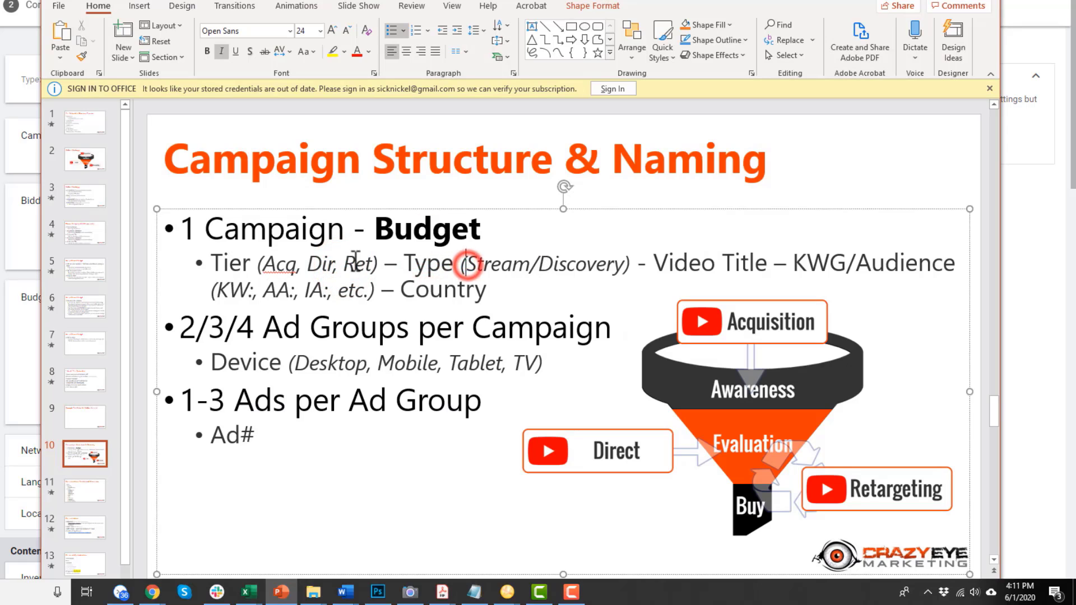
Return to the new campaign form and extend the campaign name to "b- Ret - Stream - 18 Funnels", rechecking the naming slide
{"action": "key", "text": "alt+Tab"}
{"action": "left_click", "coordinate": [205, 136]}
{"action": "type", "text": "- "}
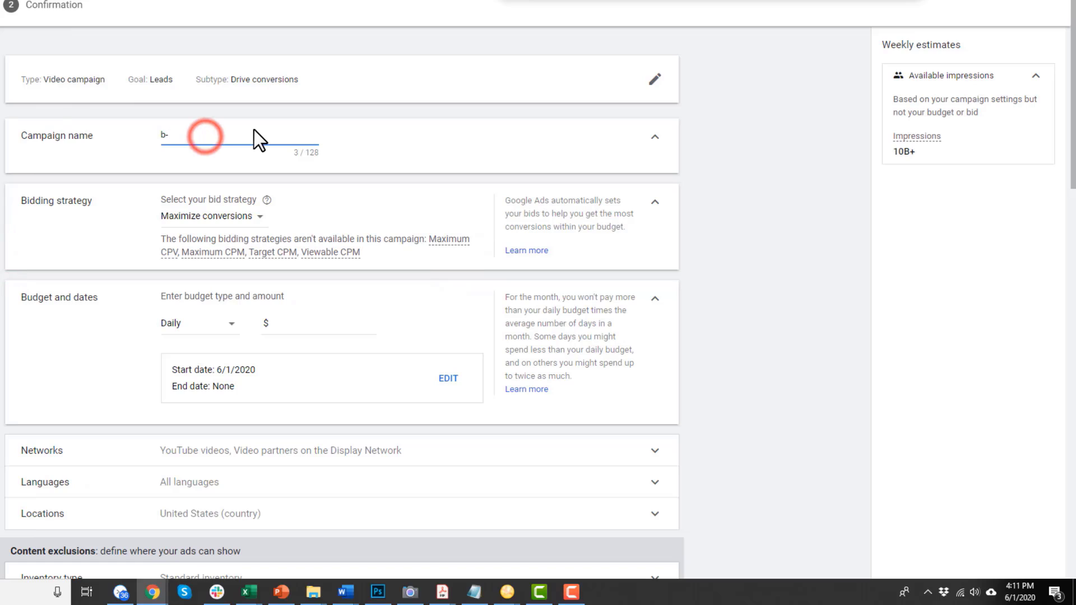
{"action": "type", "text": "Reta"}
{"action": "key", "text": "BackSpace"}
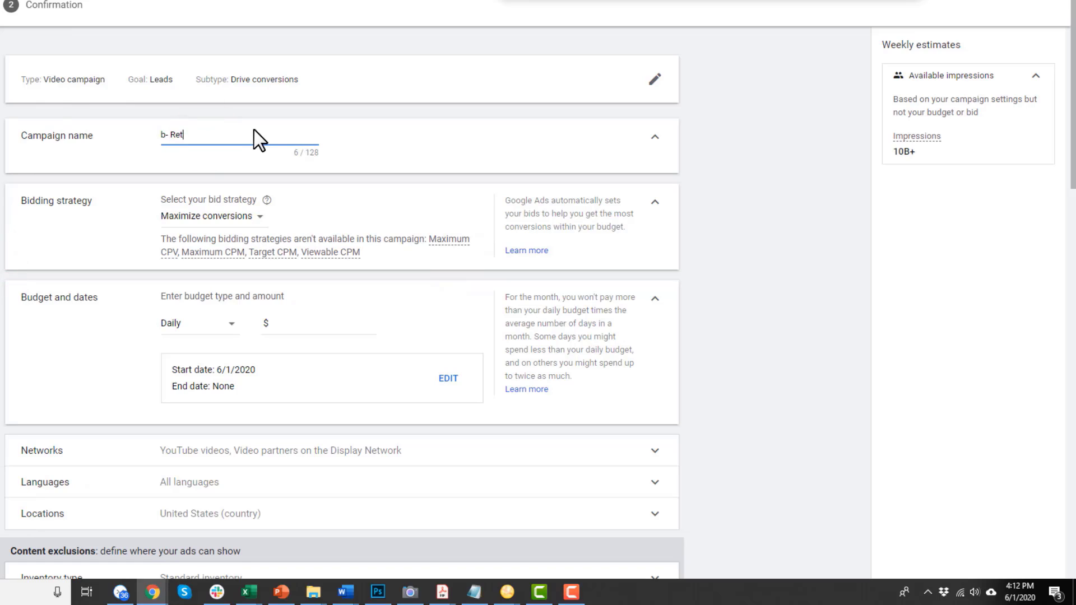
{"action": "type", "text": "- Stream -"}
{"action": "key", "text": "alt+Tab"}
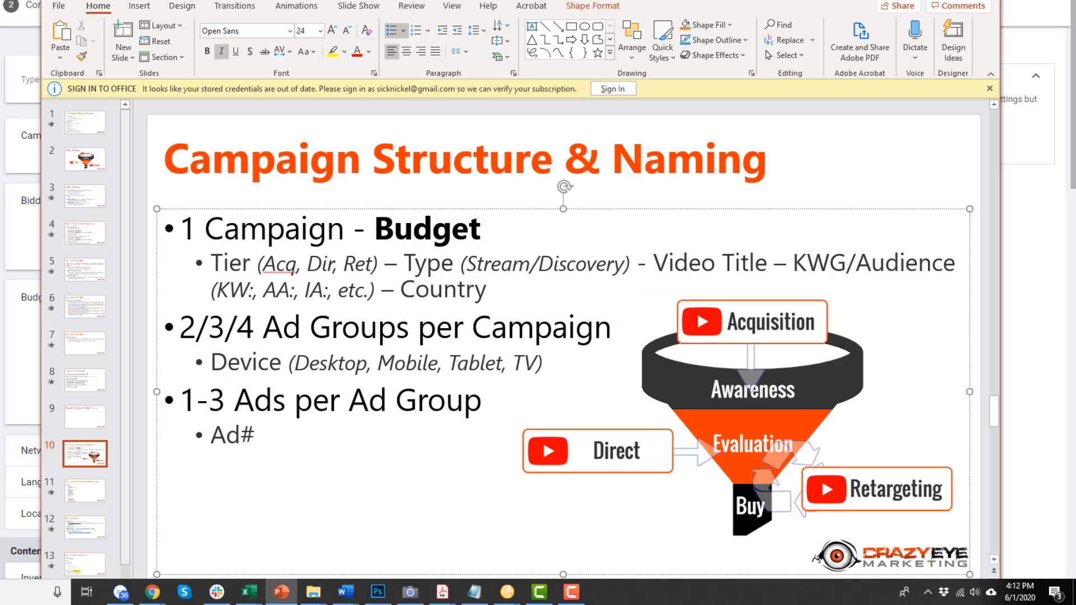
{"action": "key", "text": "alt+Tab"}
{"action": "left_click", "coordinate": [240, 135]}
{"action": "type", "text": "18"}
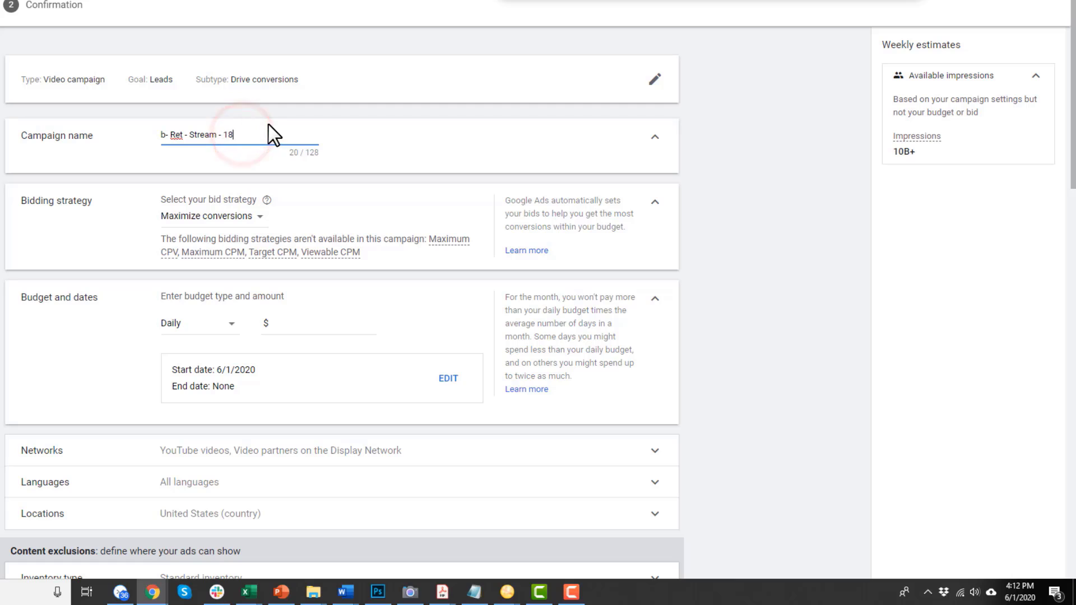
{"action": "type", "text": " Funnels"}
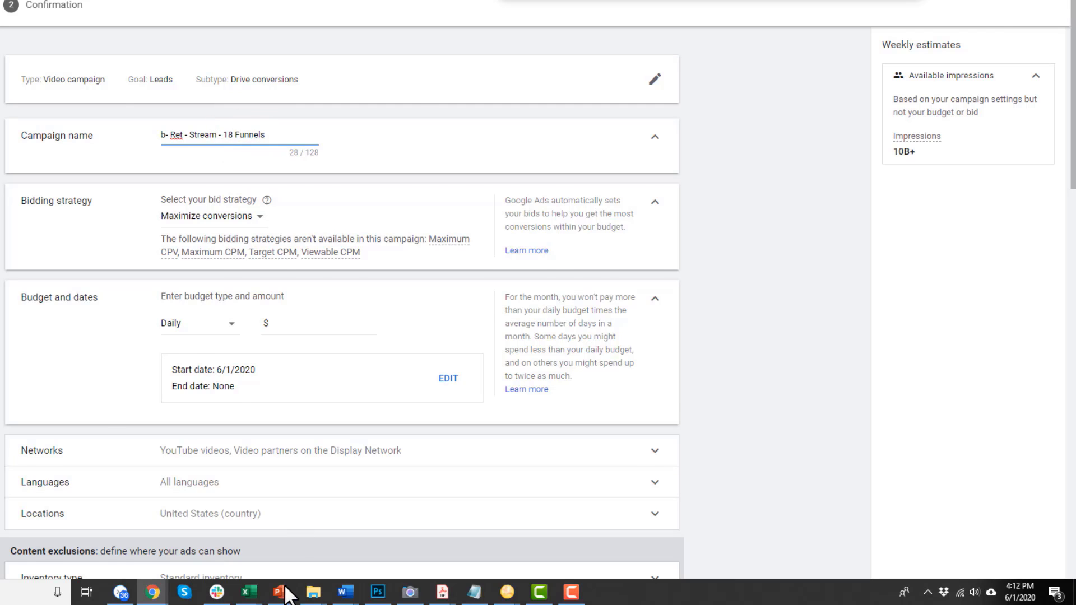
Check the audience part of the naming slide and append "- Days 0-3 - ALL" to the campaign name
{"action": "left_click", "coordinate": [282, 592]}
{"action": "left_click_drag", "start_coordinate": [802, 264], "coordinate": [953, 268]}
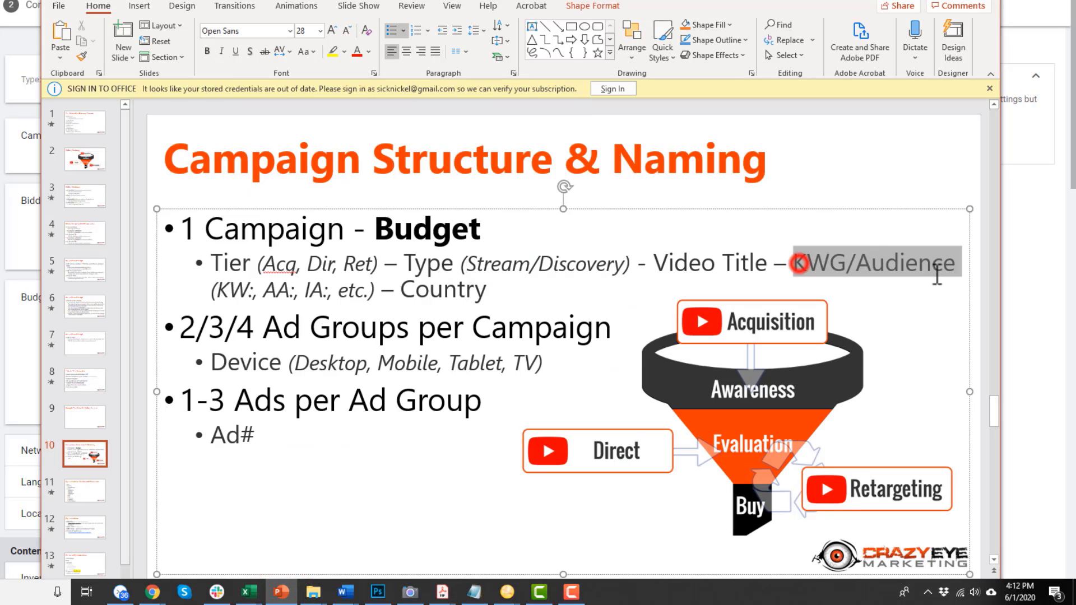
{"action": "key", "text": "alt+Tab"}
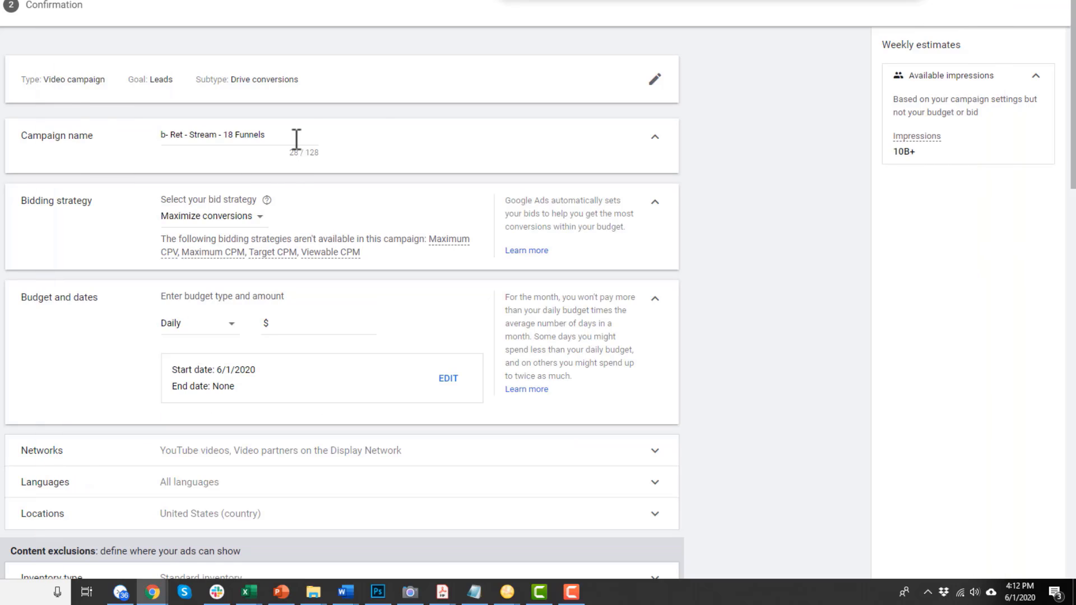
{"action": "left_click", "coordinate": [294, 140]}
{"action": "type", "text": "- Days 0-3 - ALL"}
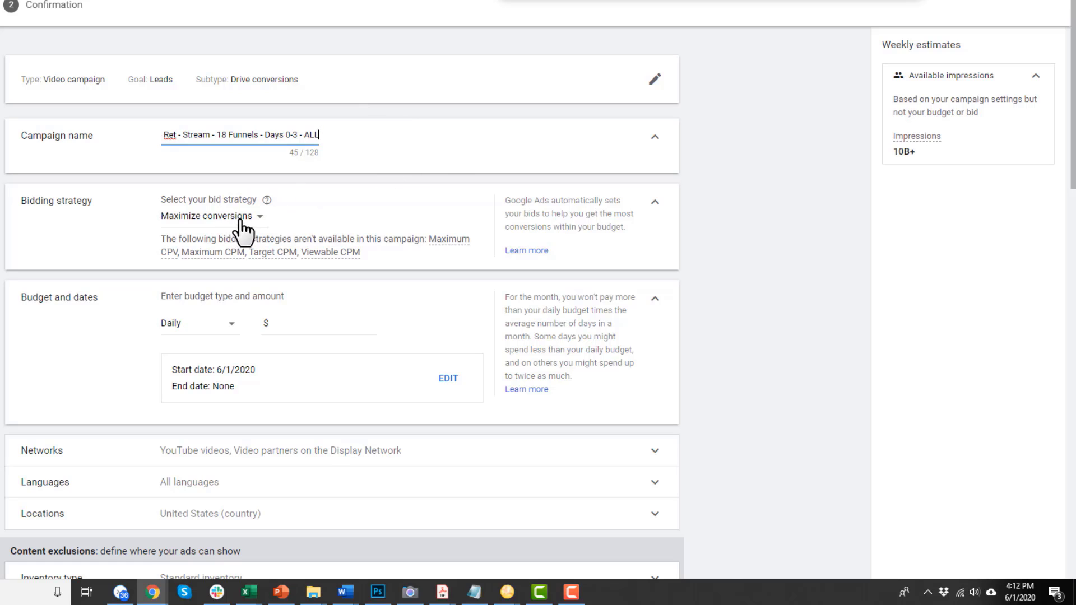
Set the campaign's daily budget to $5.00
{"action": "scroll", "coordinate": [245, 235], "scroll_direction": "down", "scroll_amount": 1}
{"action": "left_click", "coordinate": [302, 257]}
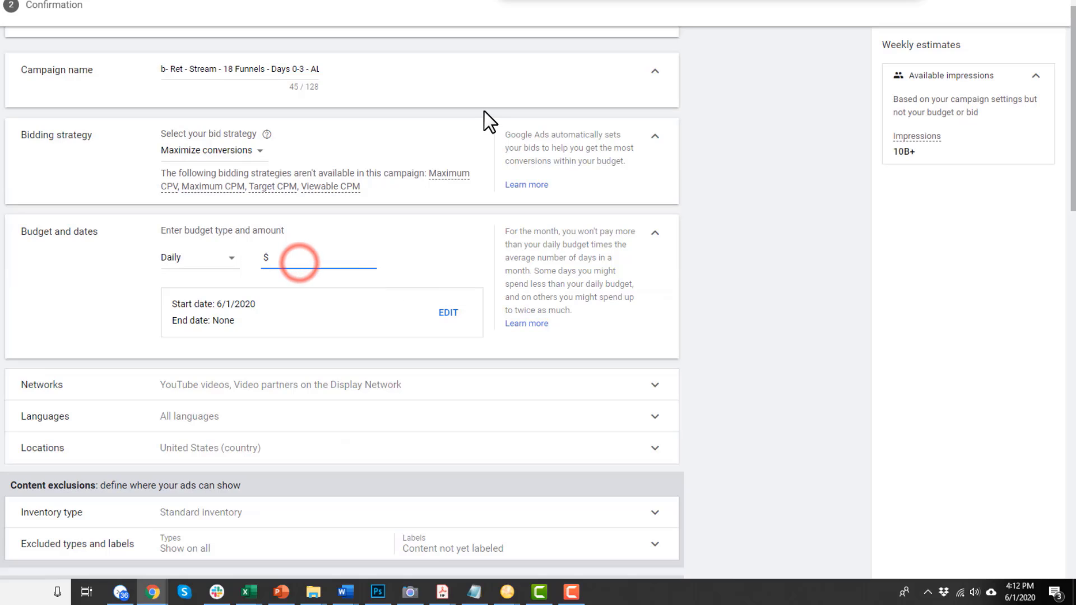
{"action": "type", "text": "5.00"}
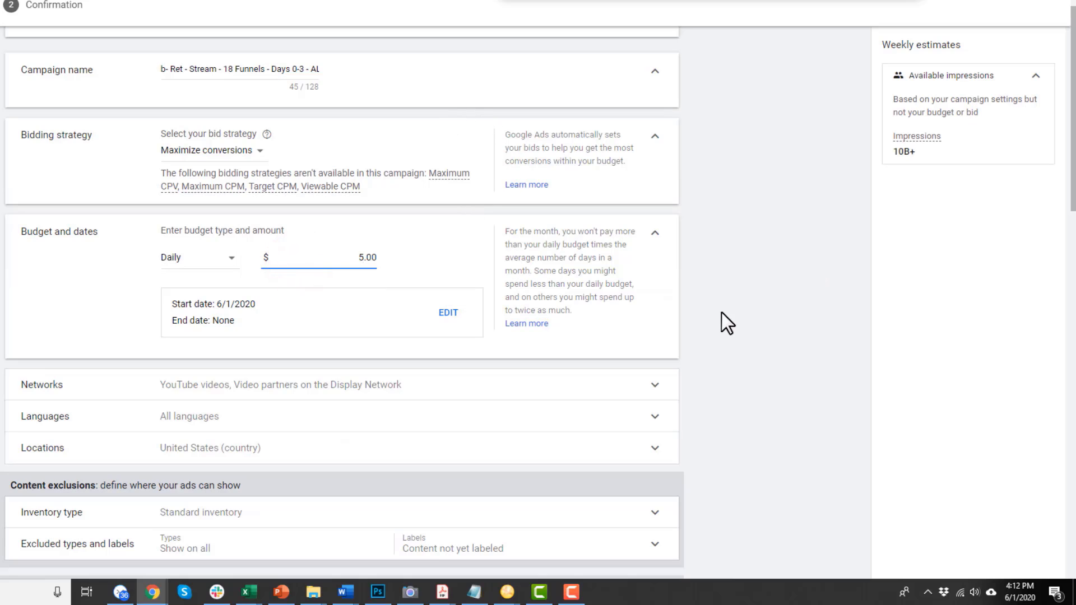
{"action": "left_click", "coordinate": [762, 305]}
Exclude video partners on the Display Network from the campaign's networks
{"action": "scroll", "coordinate": [440, 288], "scroll_direction": "down", "scroll_amount": 1}
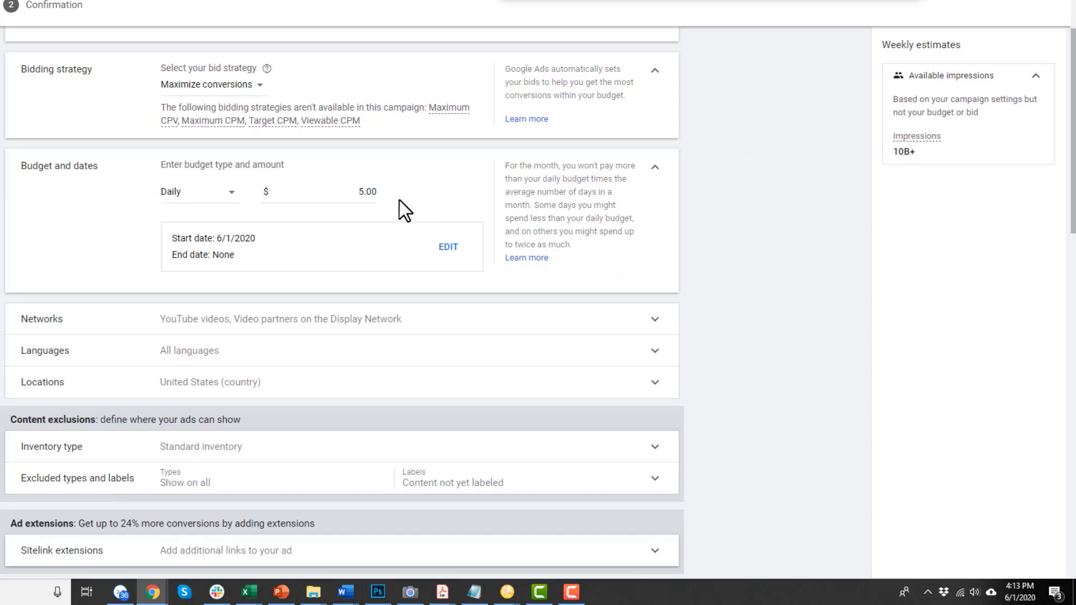
{"action": "scroll", "coordinate": [393, 218], "scroll_direction": "down", "scroll_amount": 1}
{"action": "left_click", "coordinate": [337, 256]}
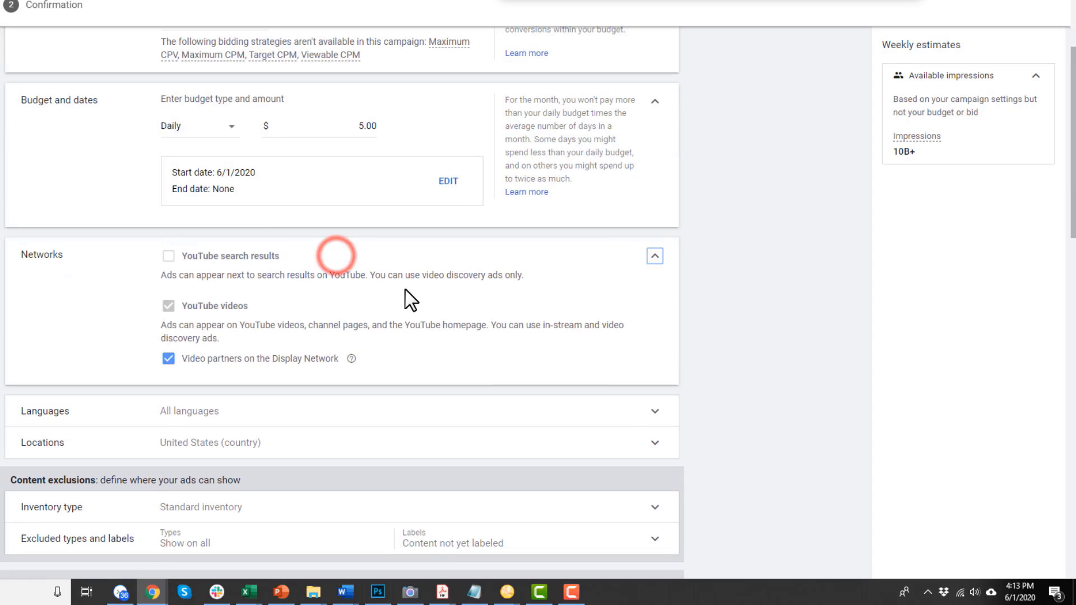
{"action": "left_click", "coordinate": [171, 357]}
Check the language setting and set the targeted locations to all countries and territories
{"action": "scroll", "coordinate": [272, 367], "scroll_direction": "down", "scroll_amount": 1}
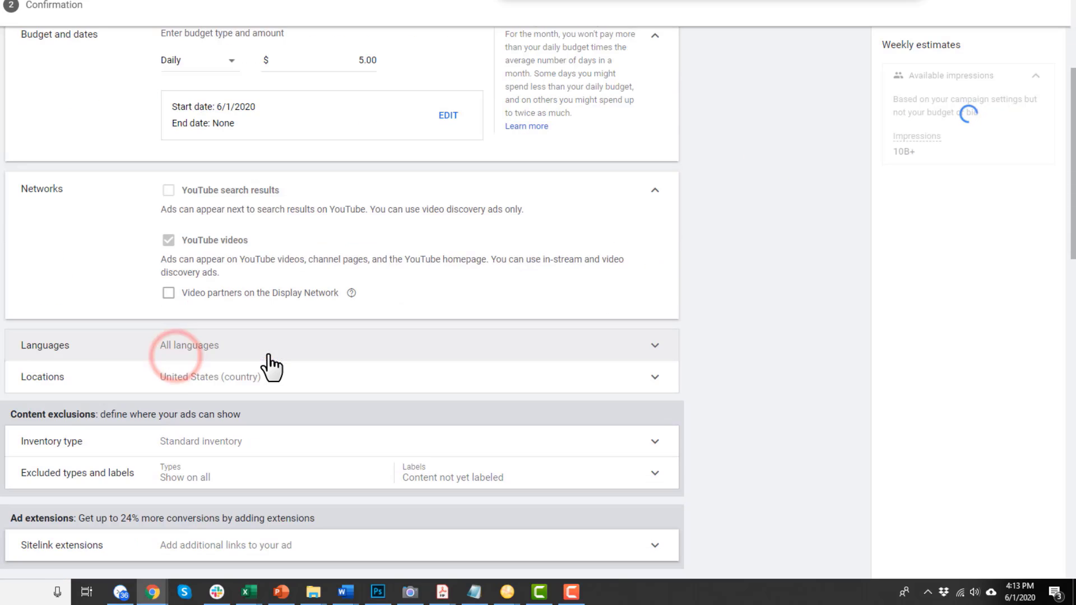
{"action": "left_click", "coordinate": [306, 348]}
{"action": "scroll", "coordinate": [229, 286], "scroll_direction": "down", "scroll_amount": 4}
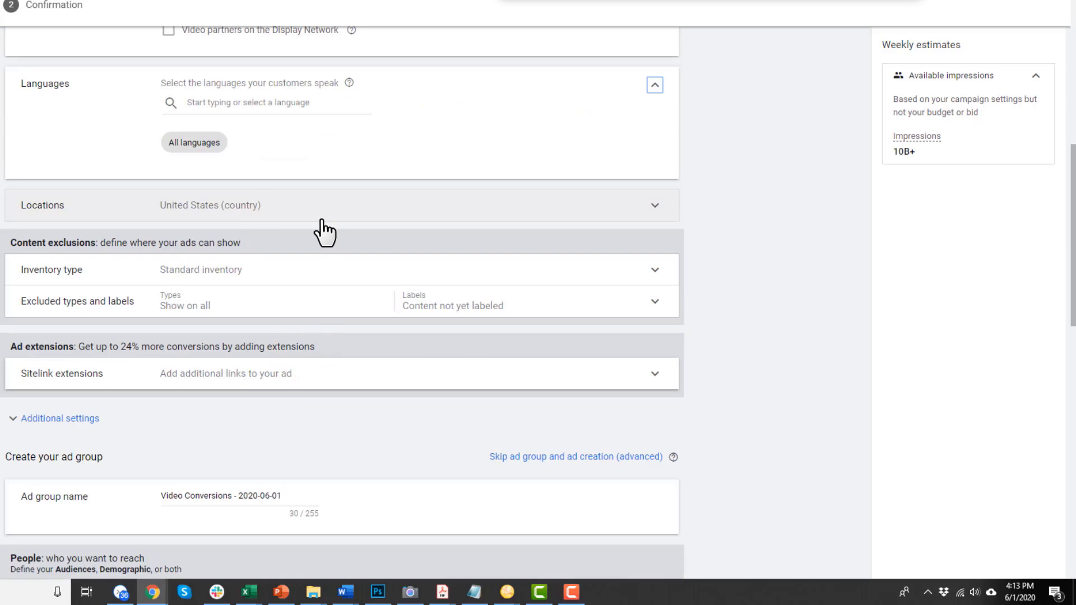
{"action": "left_click", "coordinate": [321, 220]}
{"action": "left_click", "coordinate": [168, 224]}
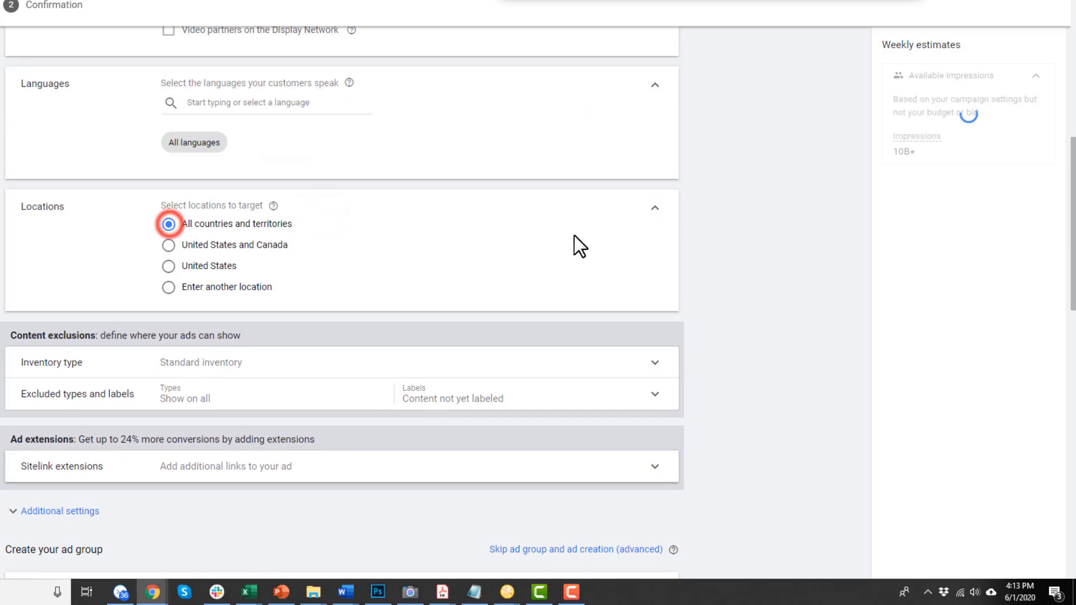
{"action": "left_click", "coordinate": [654, 209]}
Check the inventory type and stop excluding content not yet labeled in the excluded types and labels
{"action": "scroll", "coordinate": [303, 247], "scroll_direction": "down", "scroll_amount": 1}
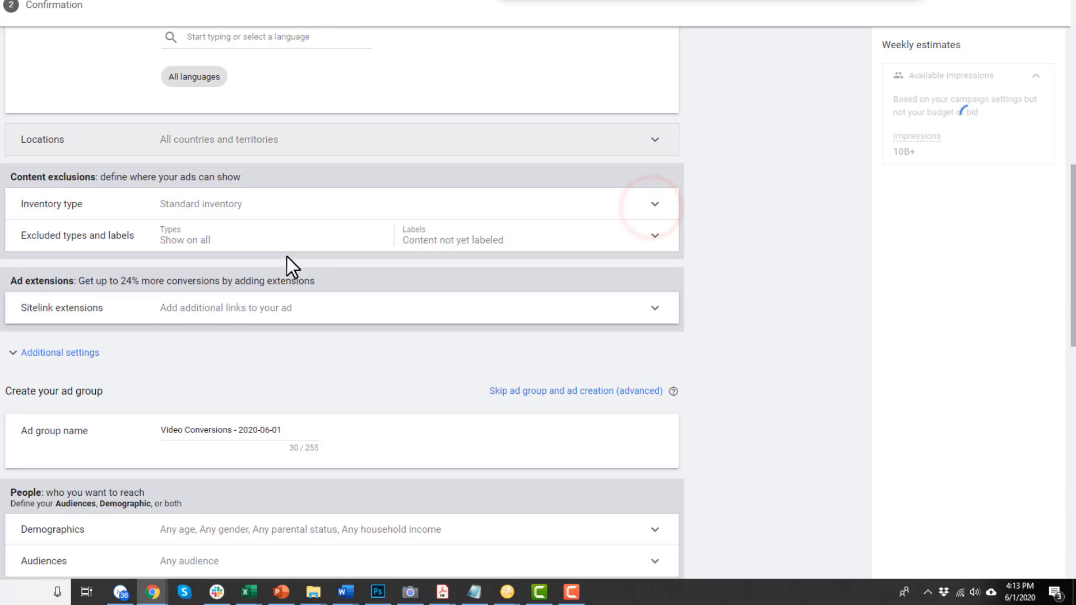
{"action": "left_click", "coordinate": [286, 207]}
{"action": "scroll", "coordinate": [362, 327], "scroll_direction": "down", "scroll_amount": 5}
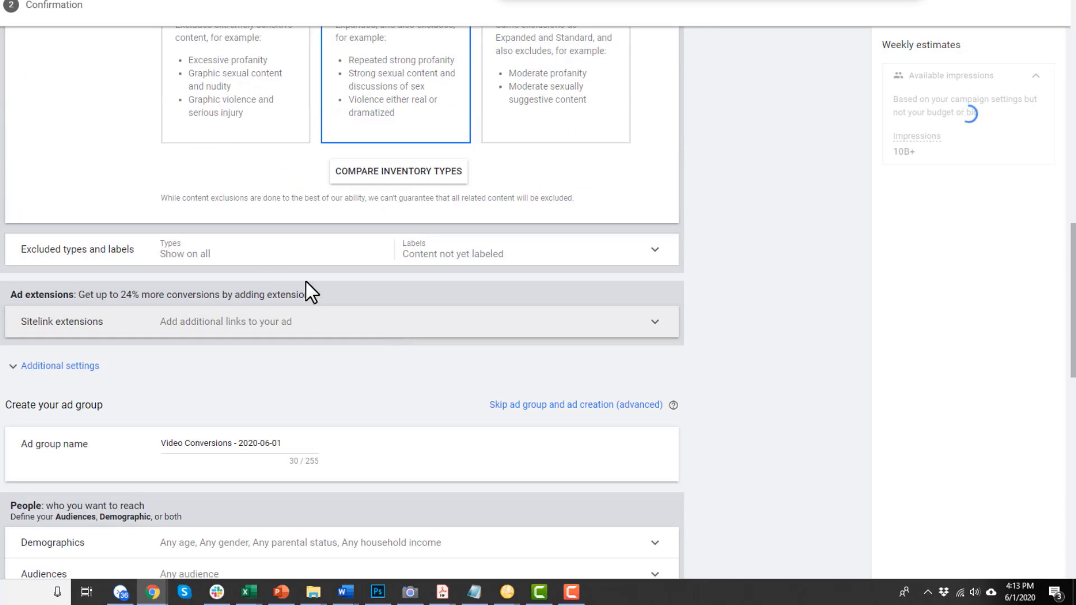
{"action": "left_click", "coordinate": [261, 248]}
{"action": "scroll", "coordinate": [483, 336], "scroll_direction": "down", "scroll_amount": 1}
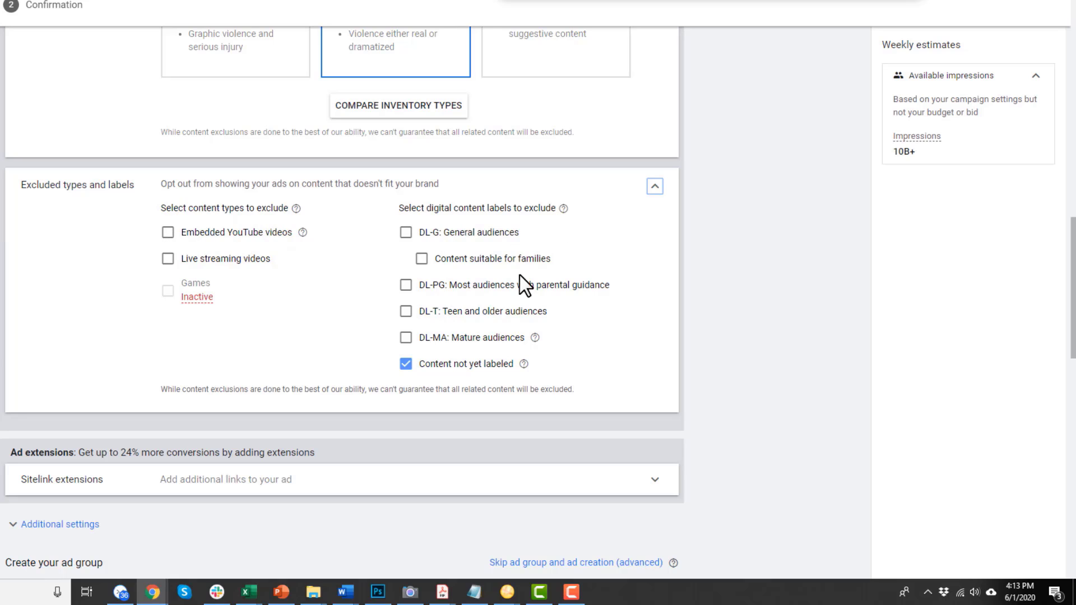
{"action": "left_click", "coordinate": [405, 363]}
{"action": "left_click", "coordinate": [655, 187]}
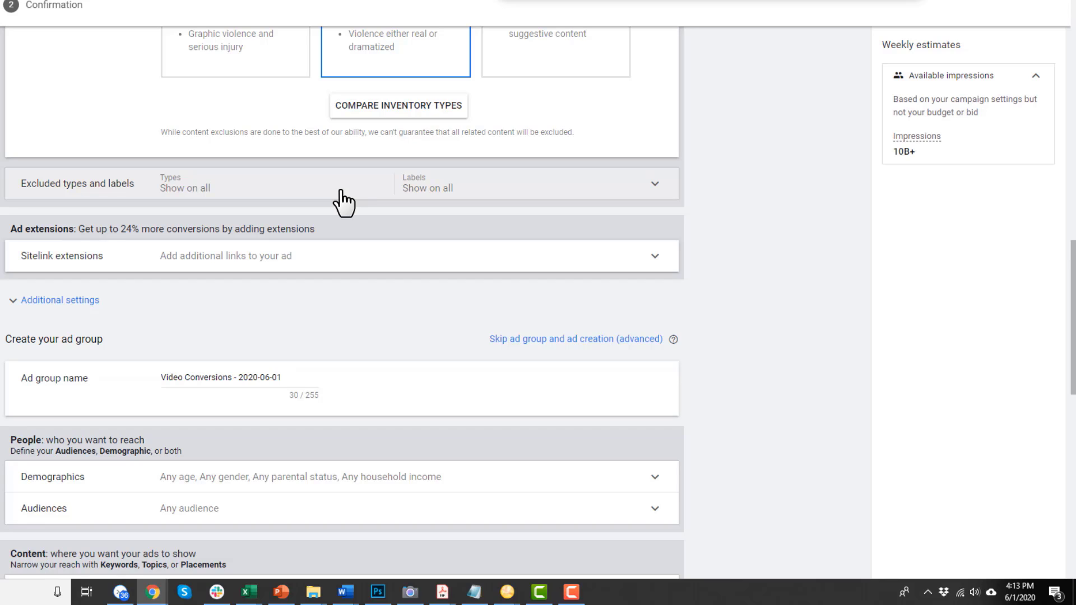
In the additional settings, make the campaign use its own conversion actions instead of the account-level setting
{"action": "scroll", "coordinate": [212, 240], "scroll_direction": "down", "scroll_amount": 1}
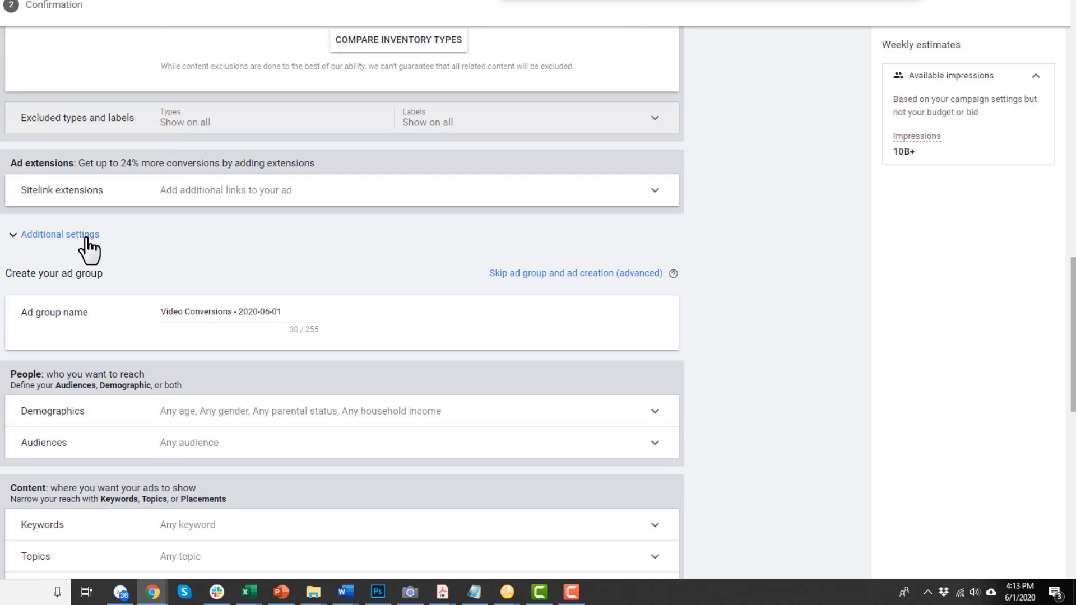
{"action": "left_click", "coordinate": [84, 235]}
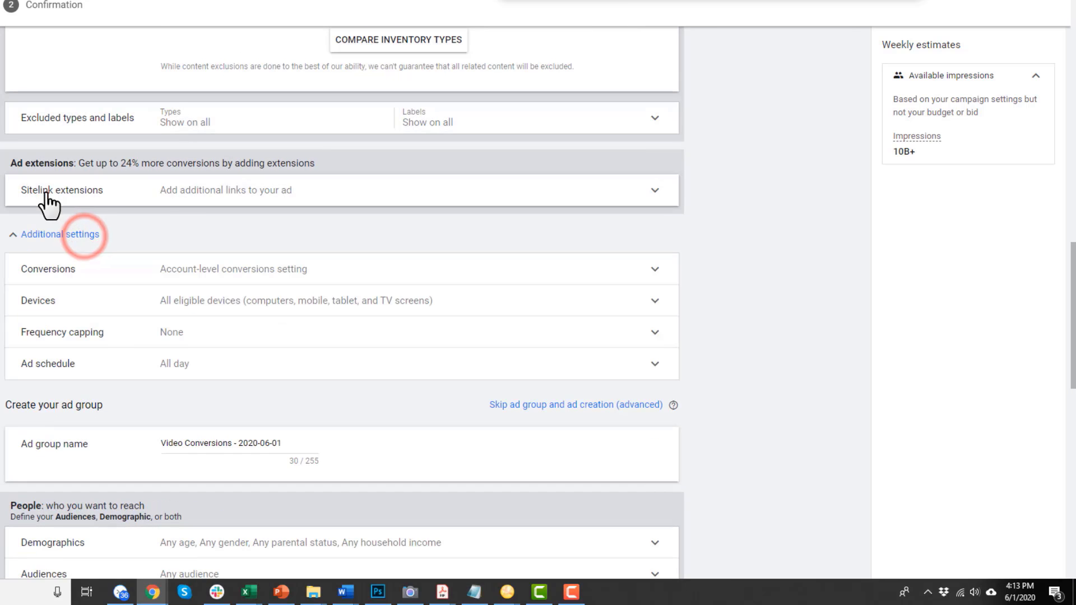
{"action": "scroll", "coordinate": [159, 211], "scroll_direction": "down", "scroll_amount": 1}
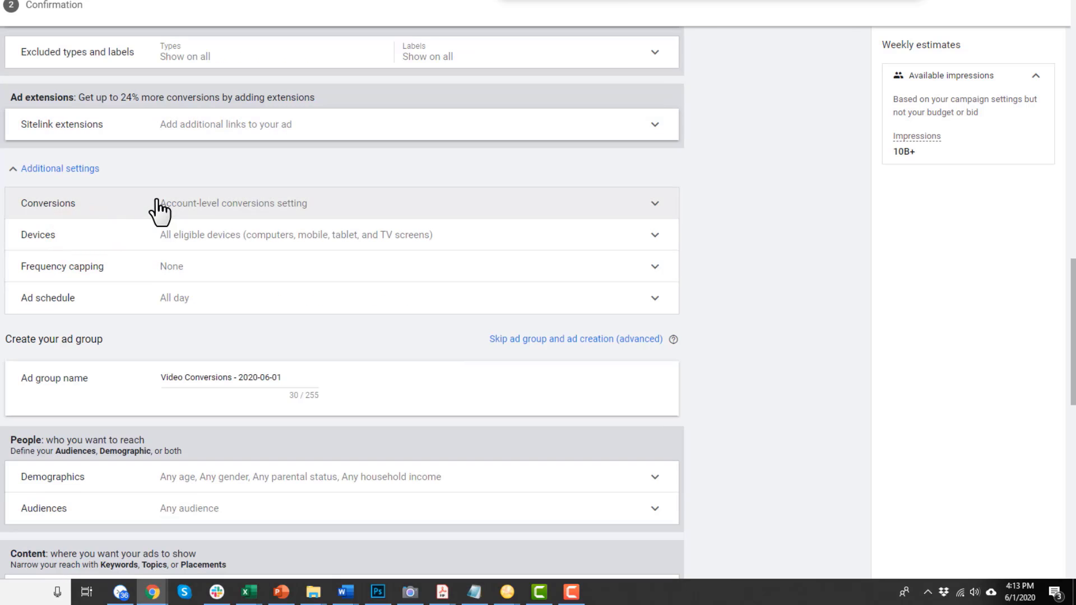
{"action": "left_click", "coordinate": [476, 199]}
{"action": "scroll", "coordinate": [261, 224], "scroll_direction": "down", "scroll_amount": 1}
{"action": "left_click", "coordinate": [238, 191]}
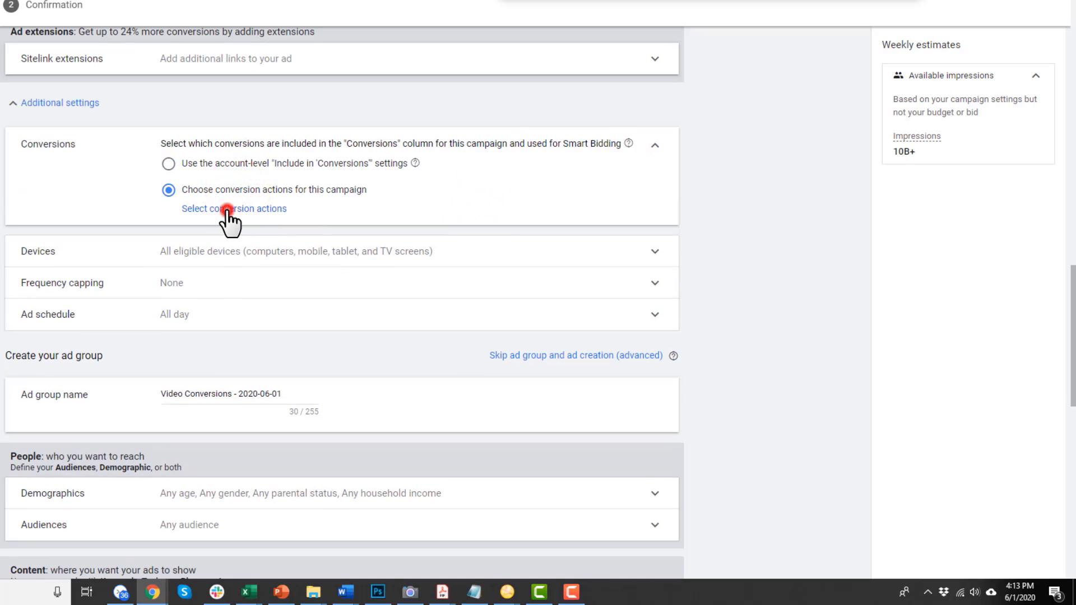
Create a conversion action set named "Leads and Buyers" from b- Lead (Funnelled) and Transactions (Funnelled)
{"action": "left_click", "coordinate": [228, 211]}
{"action": "left_click", "coordinate": [229, 243]}
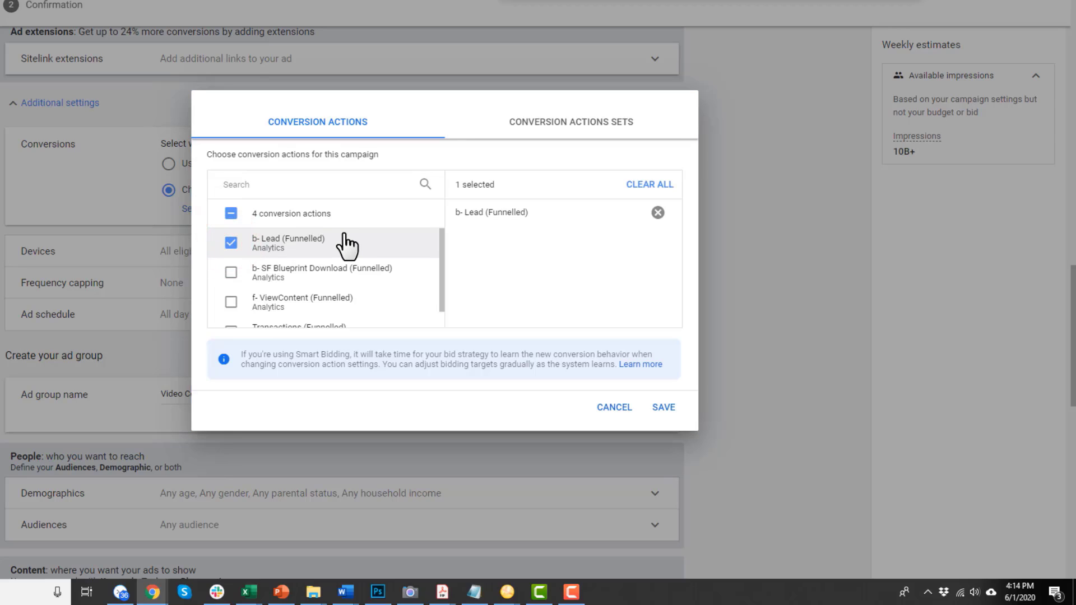
{"action": "left_click_drag", "start_coordinate": [442, 245], "coordinate": [437, 283]}
{"action": "left_click", "coordinate": [229, 313]}
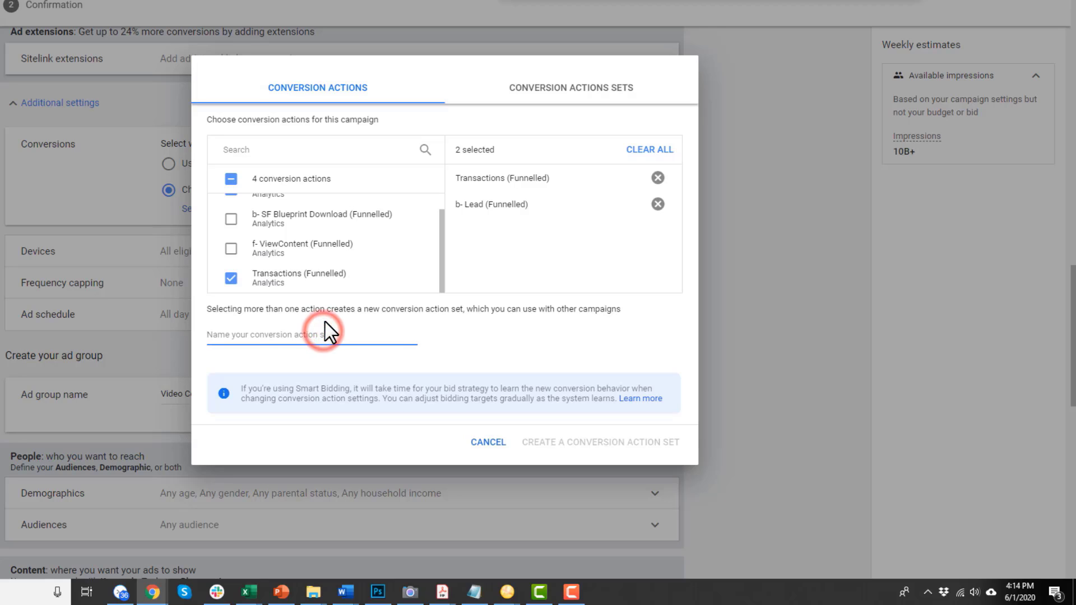
{"action": "type", "text": "Leads and Buyers"}
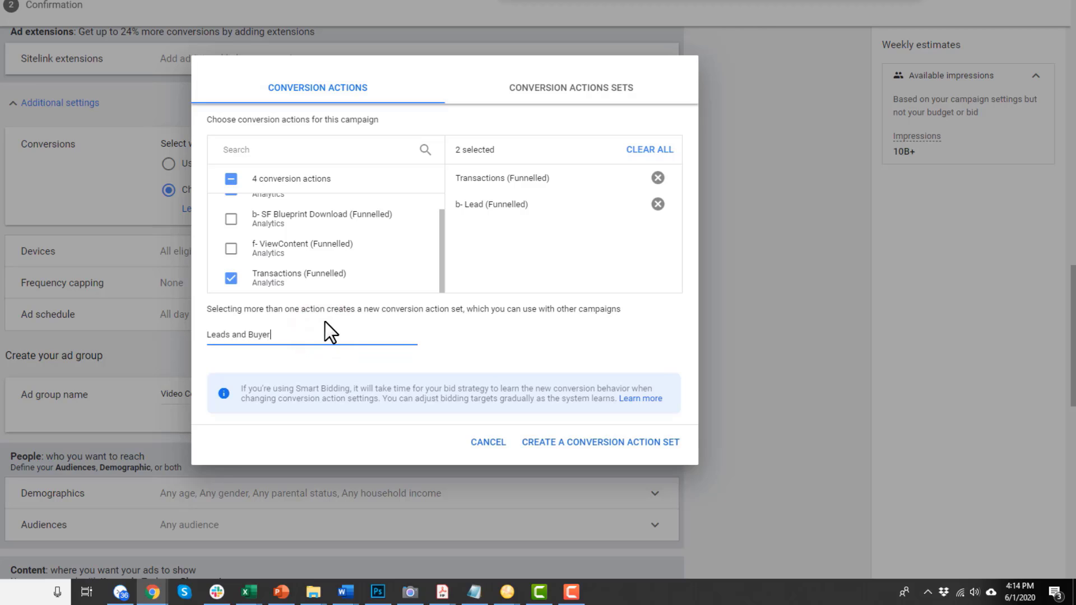
{"action": "left_click", "coordinate": [612, 445]}
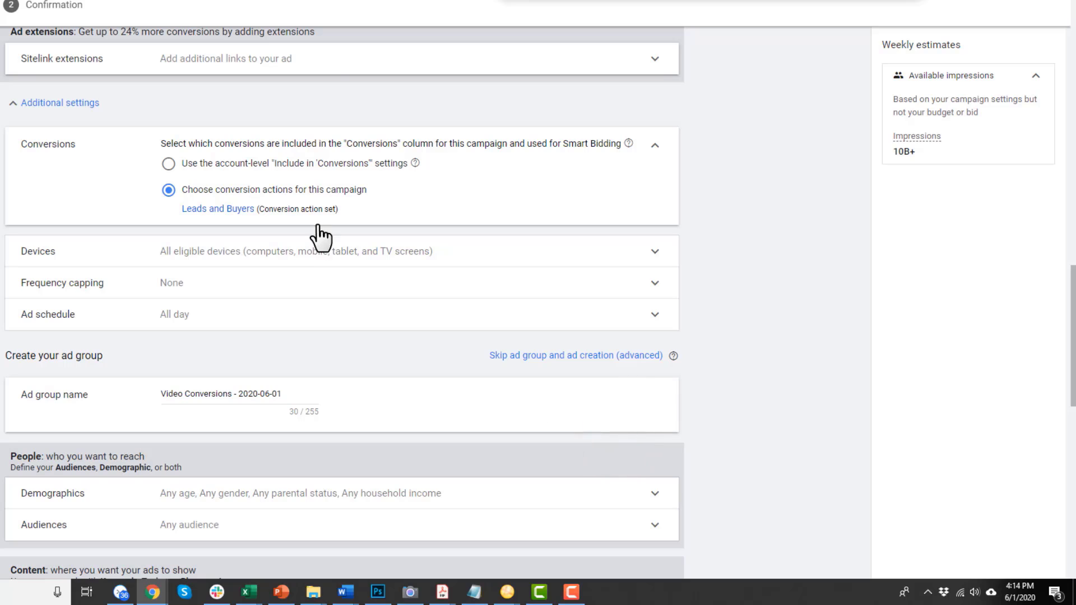
Set specific device targeting that excludes TV screens and keeps computers, mobile phones and tablets
{"action": "left_click", "coordinate": [384, 252]}
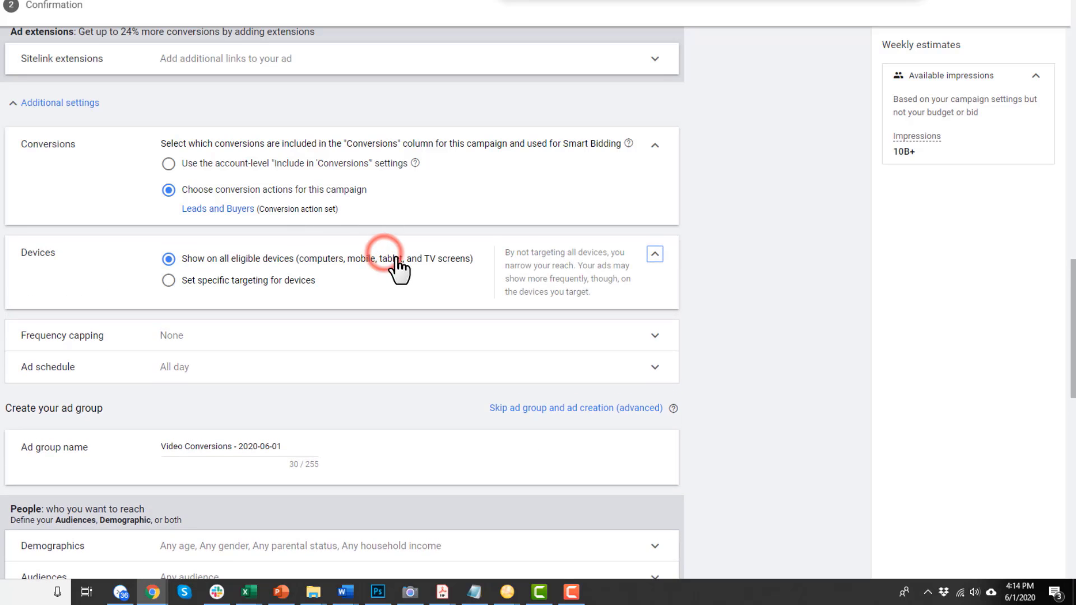
{"action": "left_click", "coordinate": [236, 280]}
{"action": "left_click", "coordinate": [213, 379]}
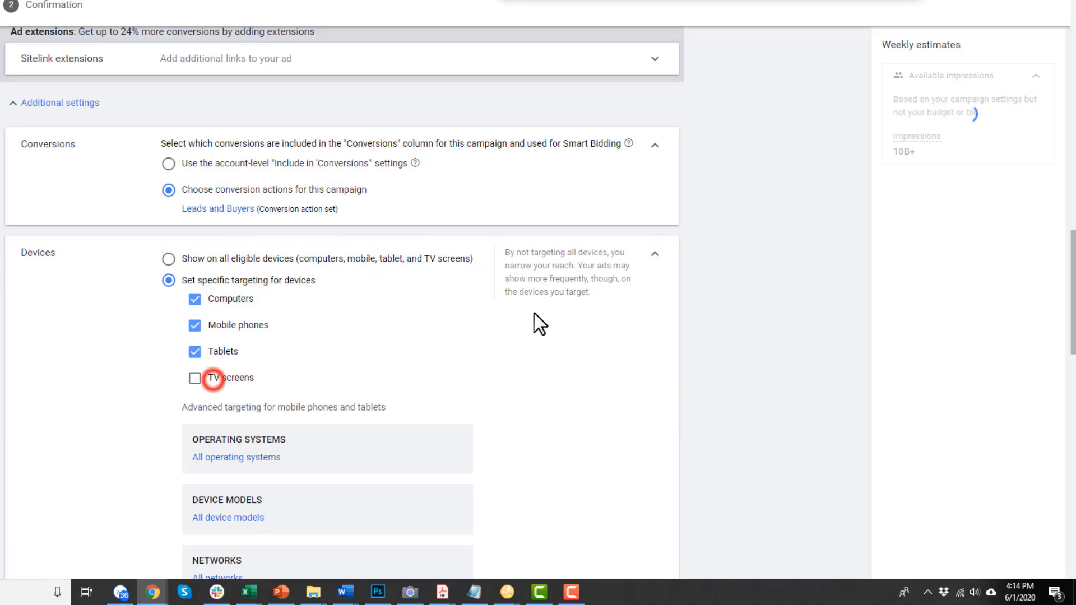
{"action": "left_click", "coordinate": [654, 254]}
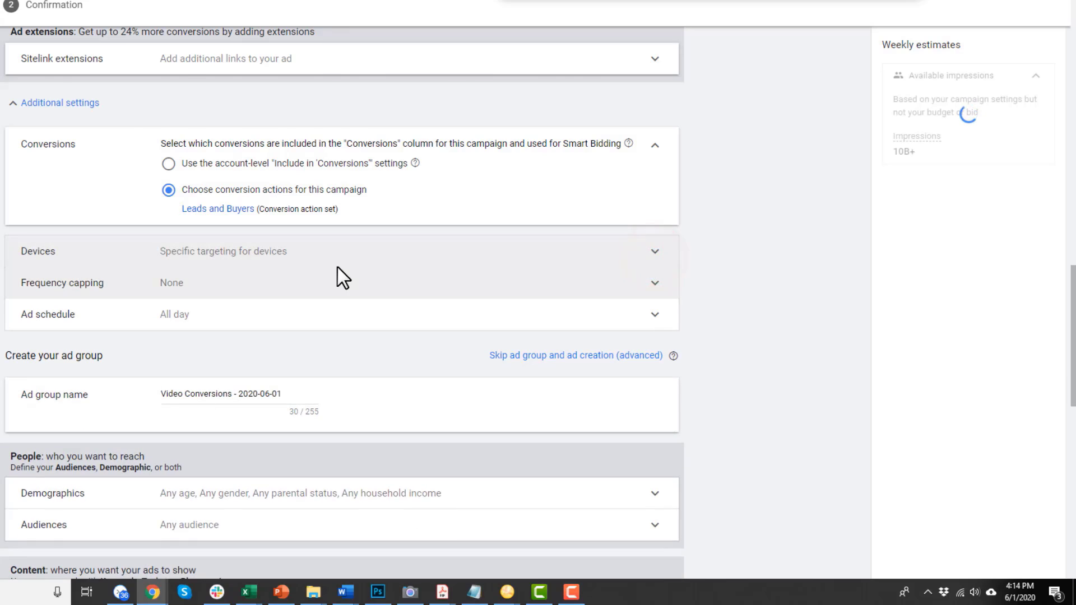
Cap the campaign's impression frequency at 1 per day
{"action": "scroll", "coordinate": [338, 267], "scroll_direction": "down", "scroll_amount": 2}
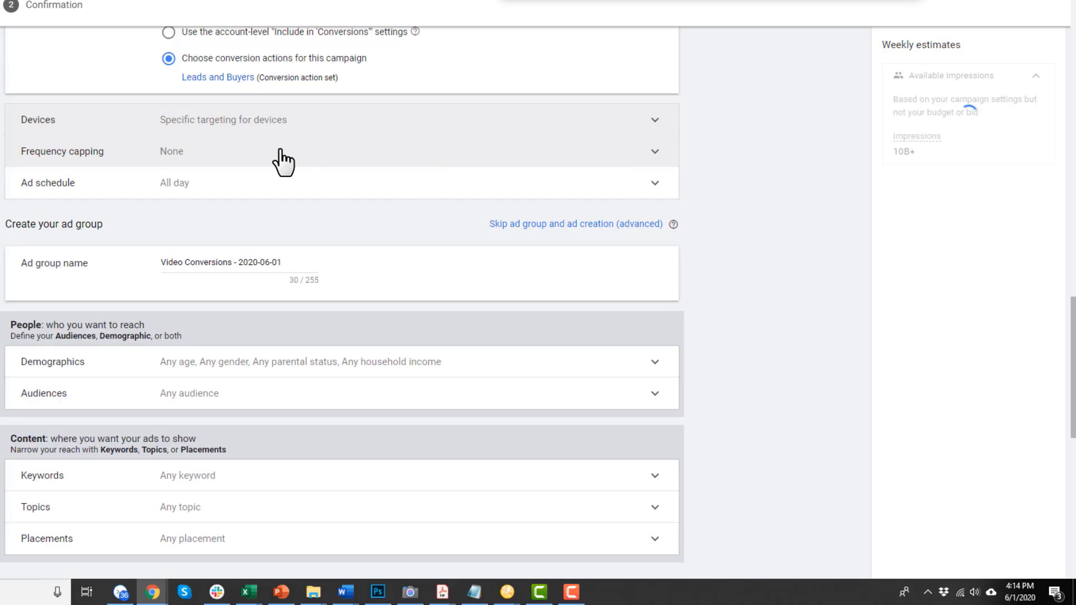
{"action": "left_click", "coordinate": [214, 152]}
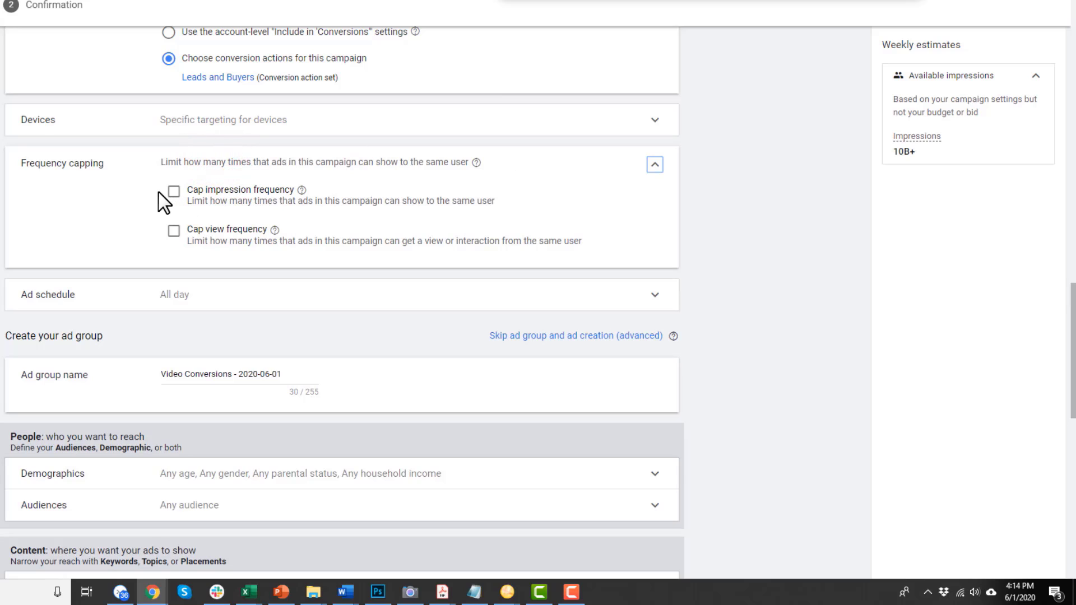
{"action": "left_click", "coordinate": [184, 191]}
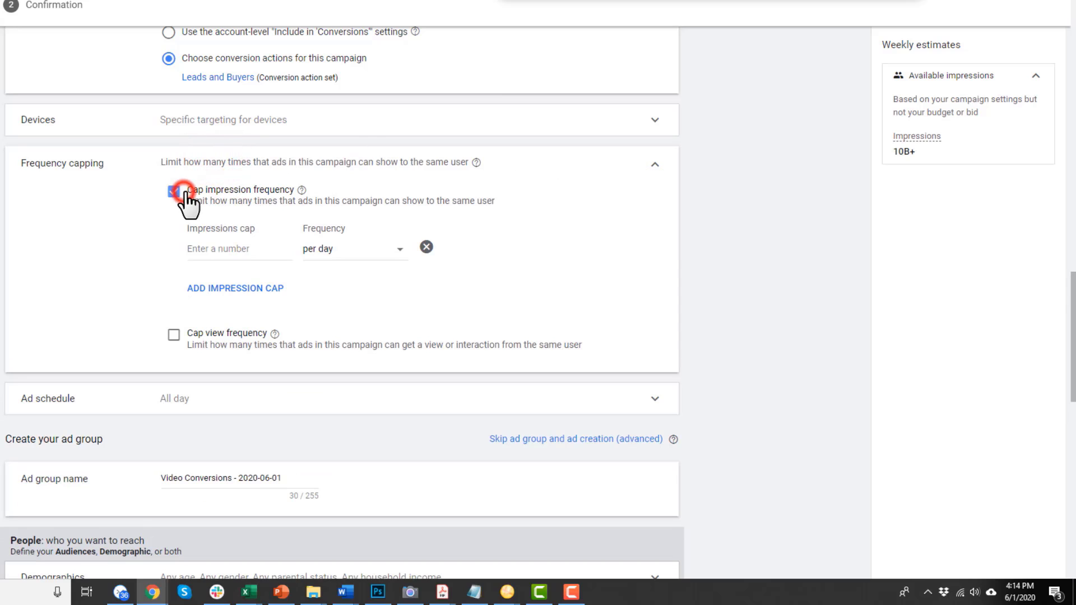
{"action": "left_click", "coordinate": [257, 251]}
{"action": "type", "text": "1"}
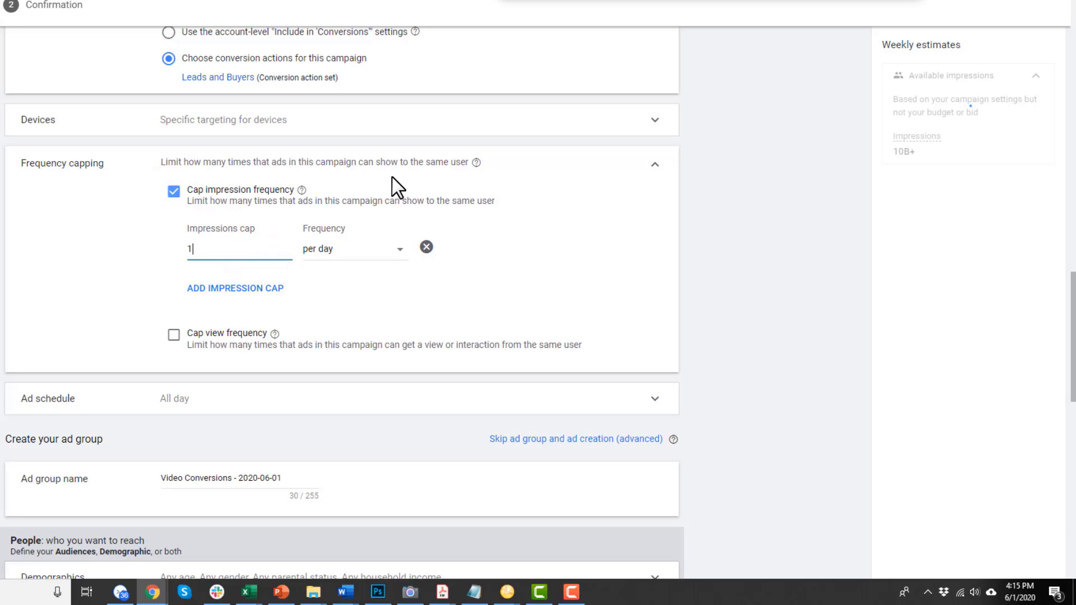
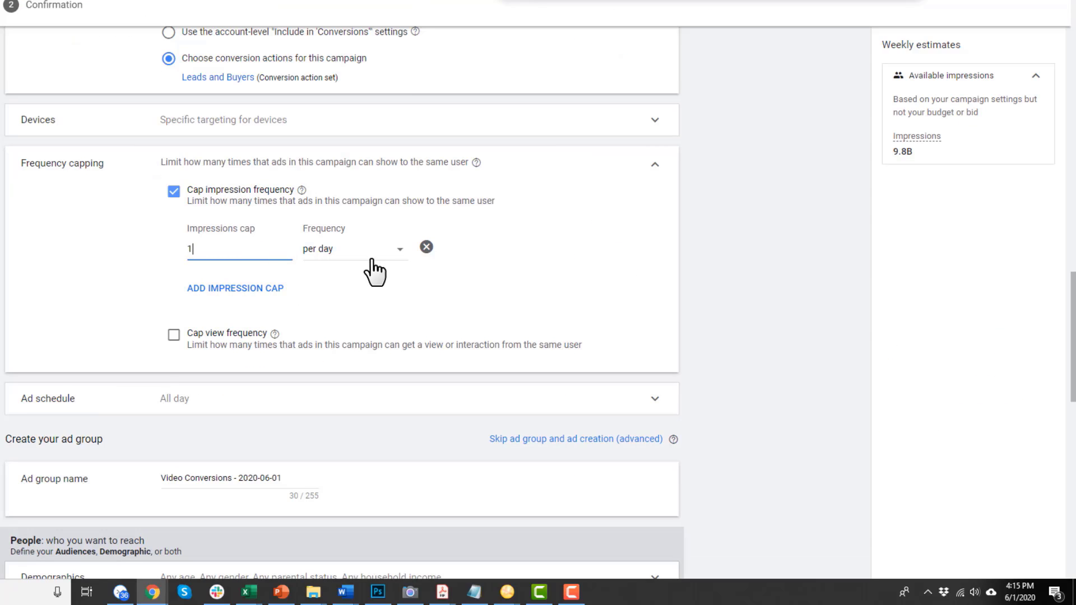
Rename the ad group as "All Devices"
{"action": "scroll", "coordinate": [395, 259], "scroll_direction": "down", "scroll_amount": 4}
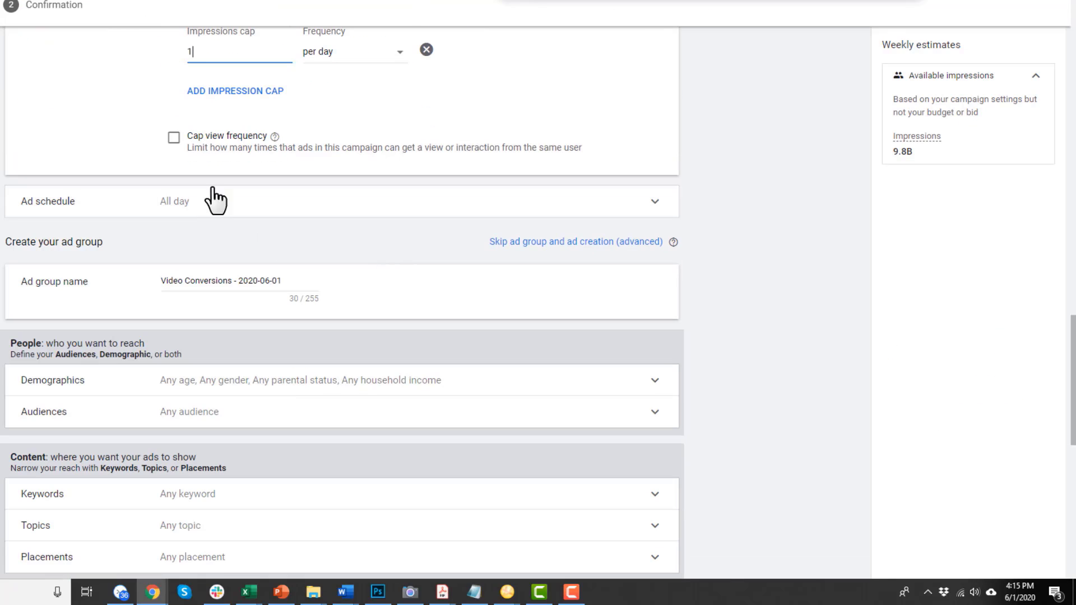
{"action": "scroll", "coordinate": [208, 170], "scroll_direction": "down", "scroll_amount": 2}
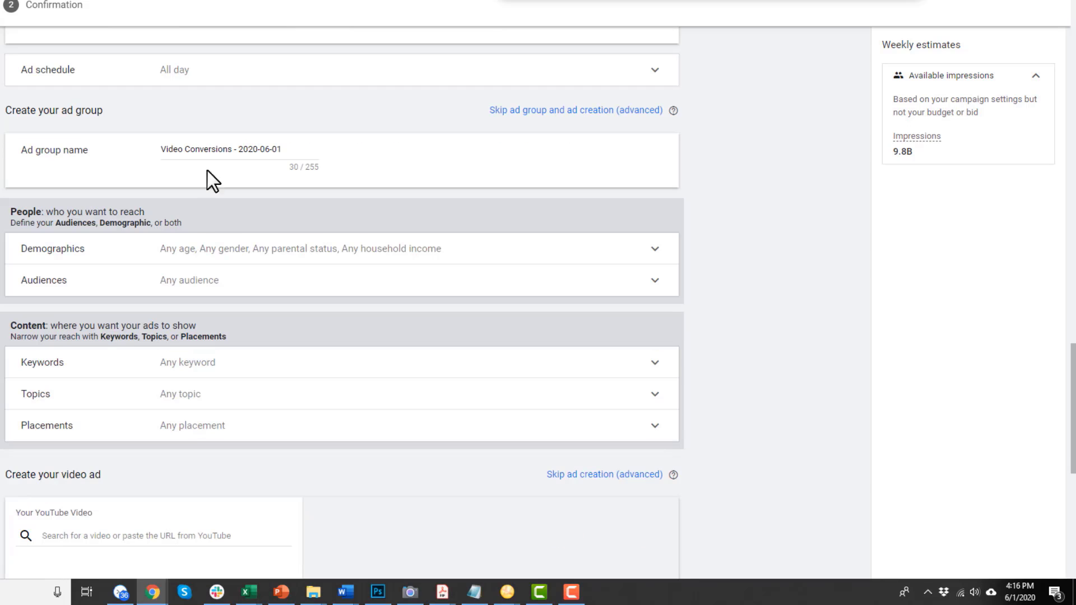
{"action": "triple_click", "coordinate": [311, 150]}
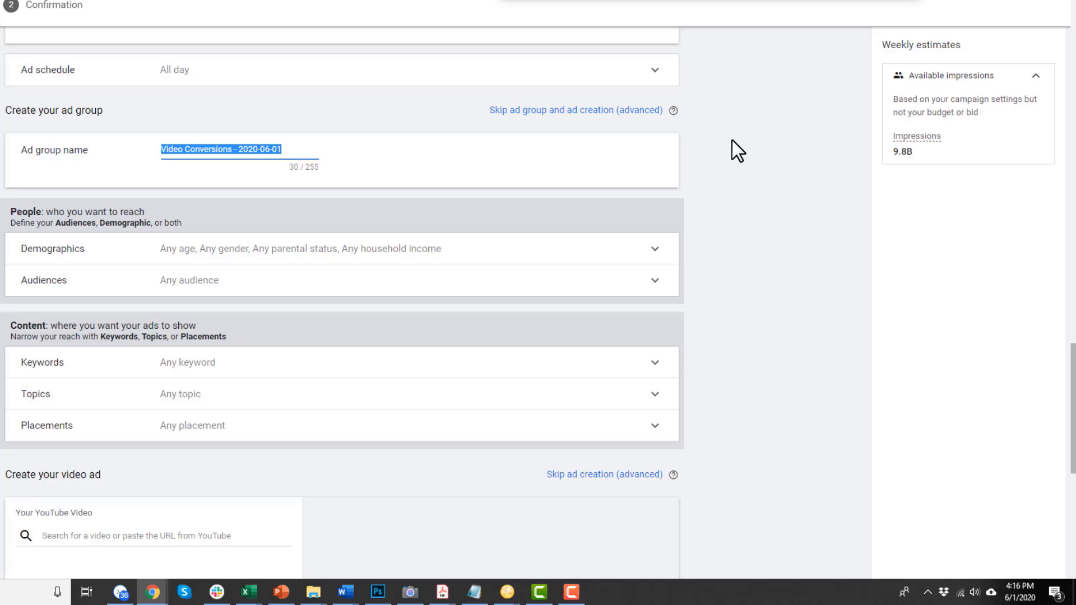
{"action": "type", "text": "All Devices"}
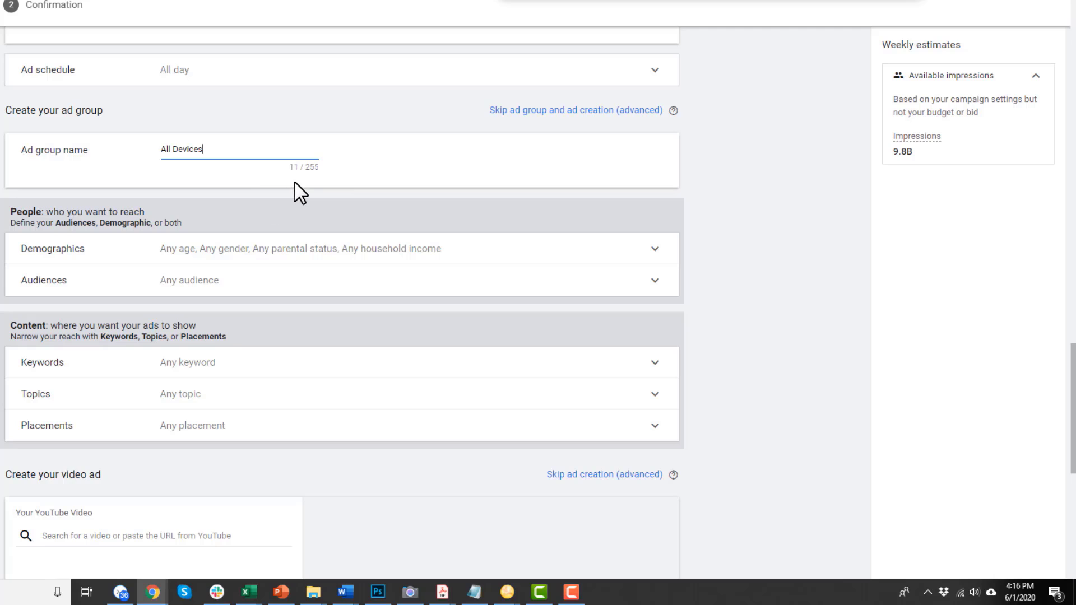
Search the audiences for "3 day" and target b- Visited ANY Page (3 Days) and b- Viewed ANY Video (3 days)
{"action": "scroll", "coordinate": [295, 192], "scroll_direction": "down", "scroll_amount": 1}
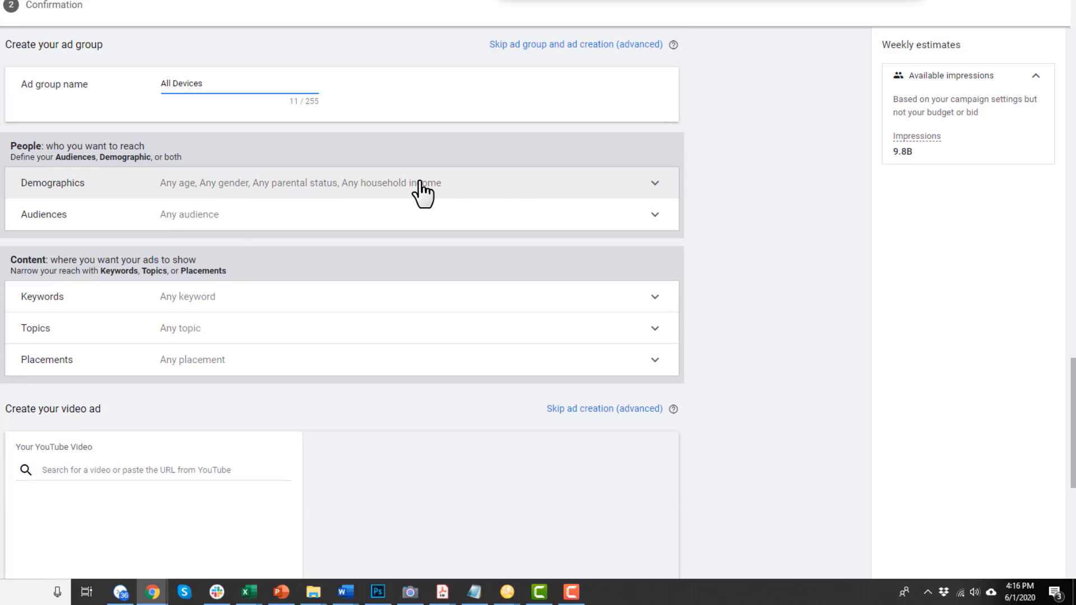
{"action": "left_click", "coordinate": [279, 224]}
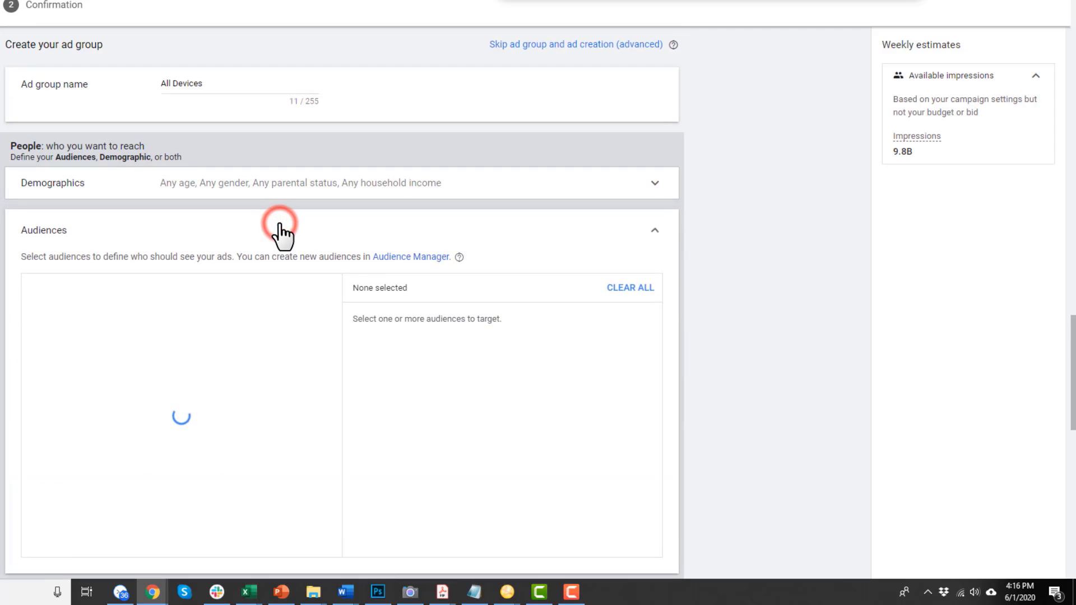
{"action": "scroll", "coordinate": [279, 224], "scroll_direction": "down", "scroll_amount": 2}
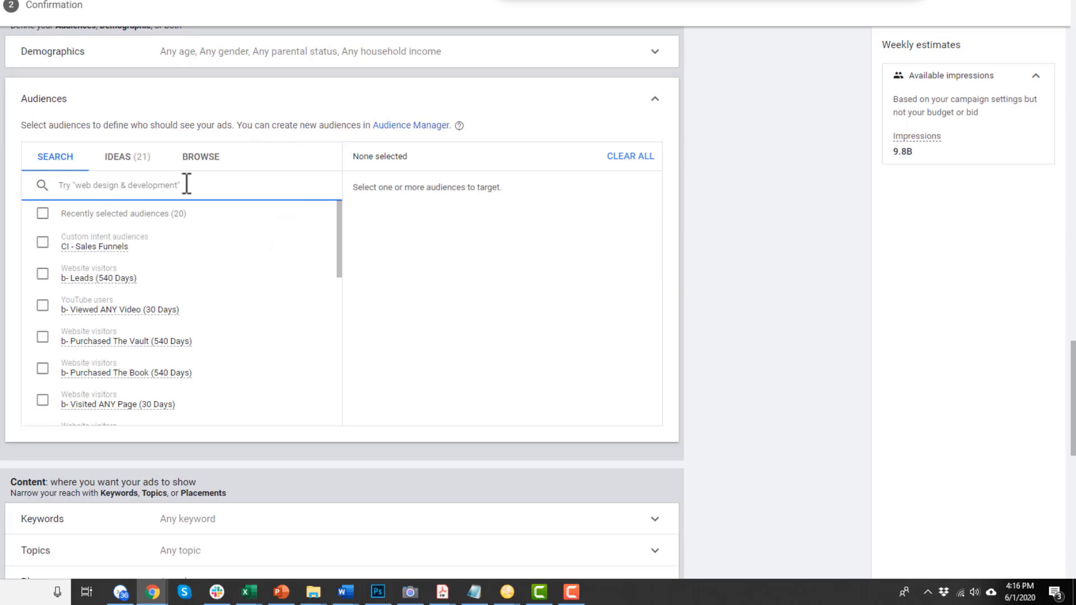
{"action": "type", "text": "3 day"}
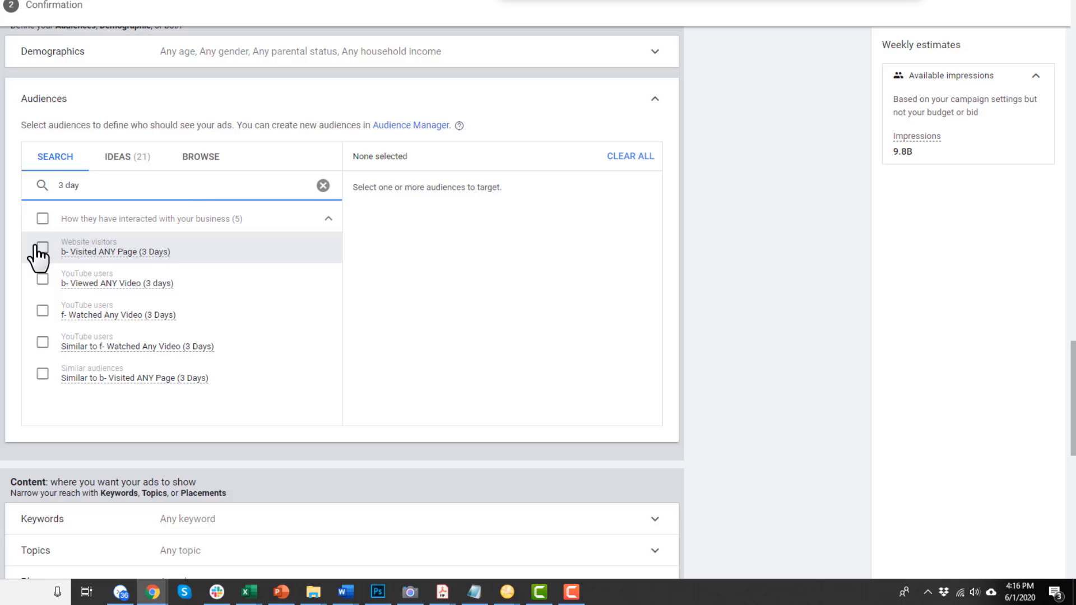
{"action": "left_click", "coordinate": [39, 249]}
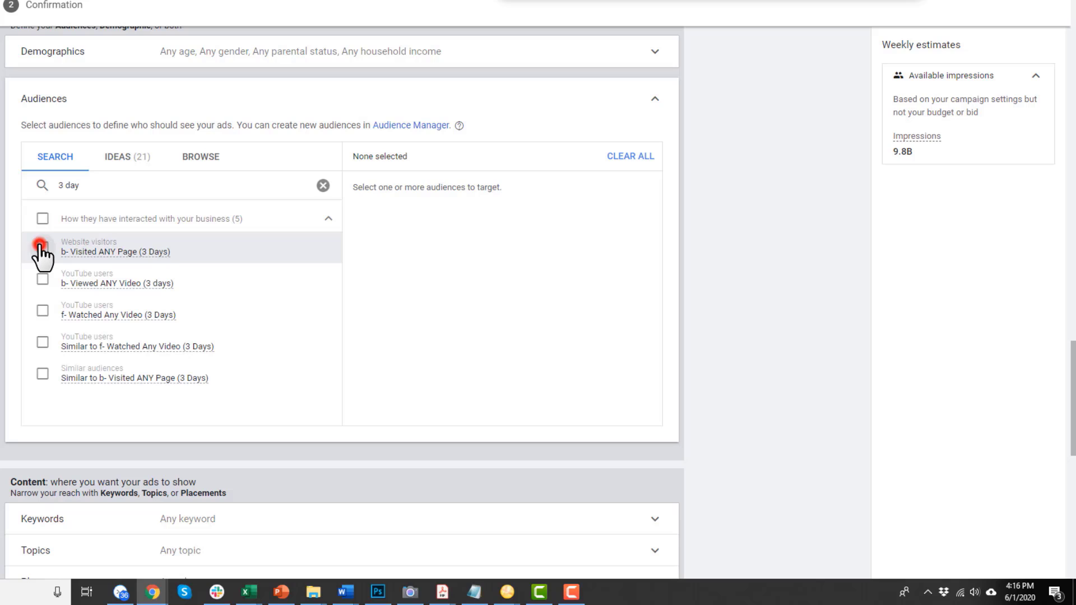
{"action": "left_click", "coordinate": [42, 278]}
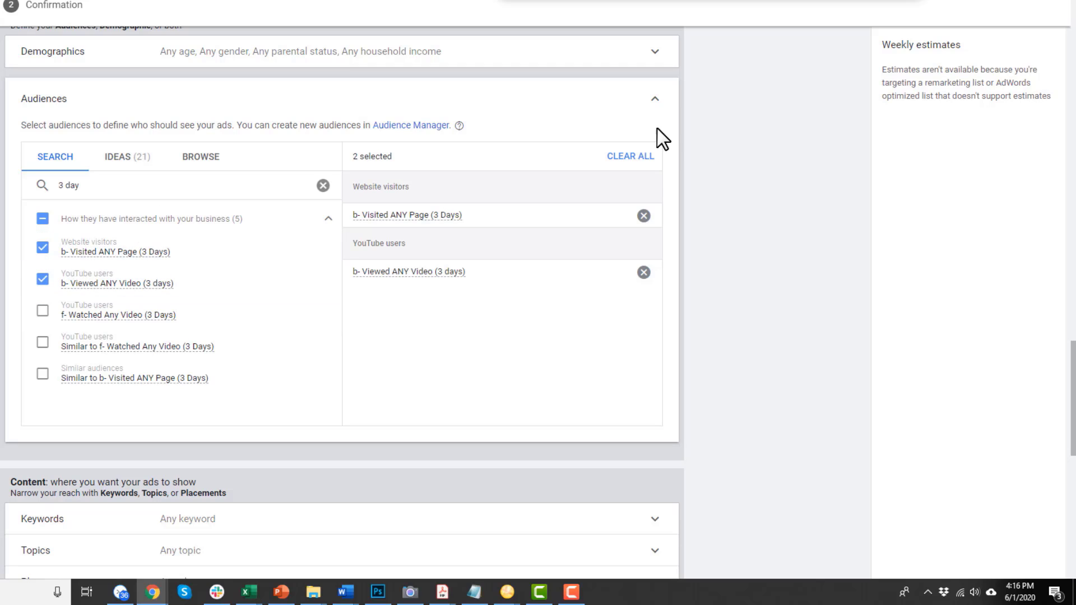
{"action": "left_click", "coordinate": [656, 101]}
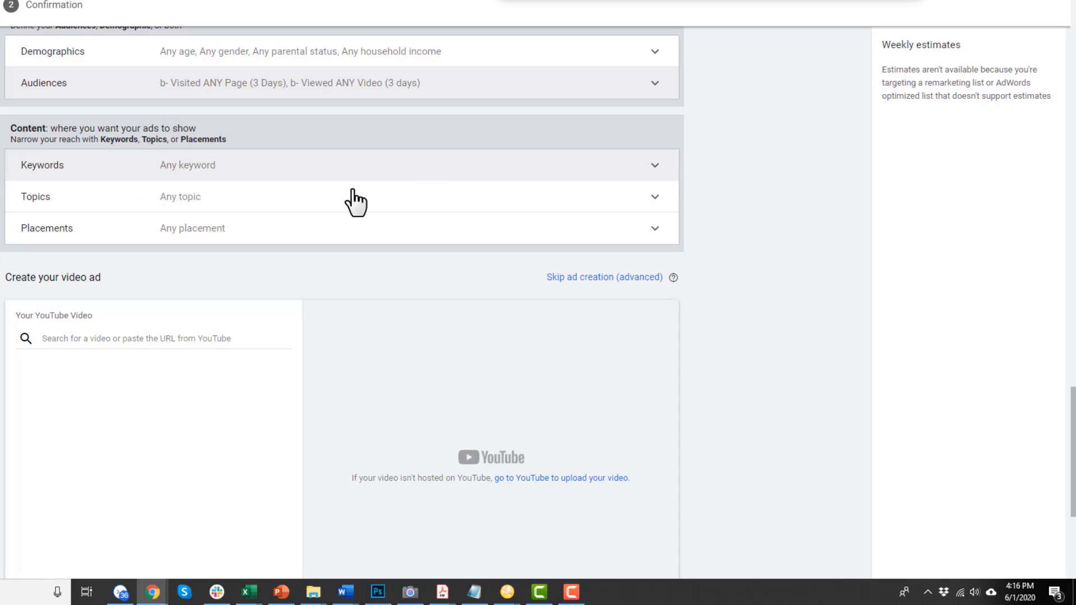
Paste the copied YouTube link to use the "18 Free Sales Funnels" video for the ad
{"action": "scroll", "coordinate": [314, 241], "scroll_direction": "down", "scroll_amount": 1}
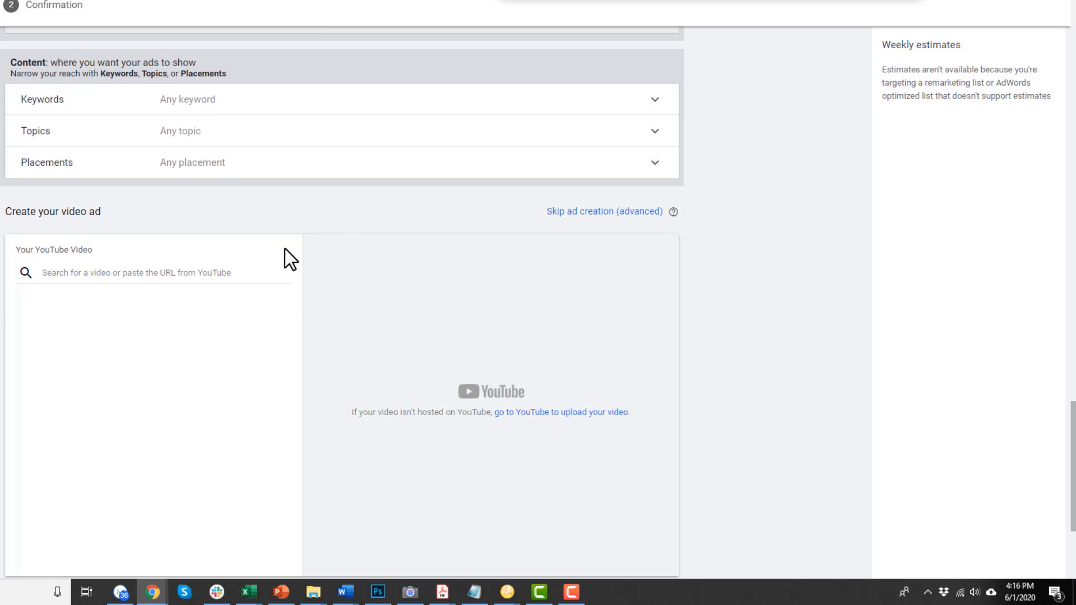
{"action": "left_click", "coordinate": [197, 273]}
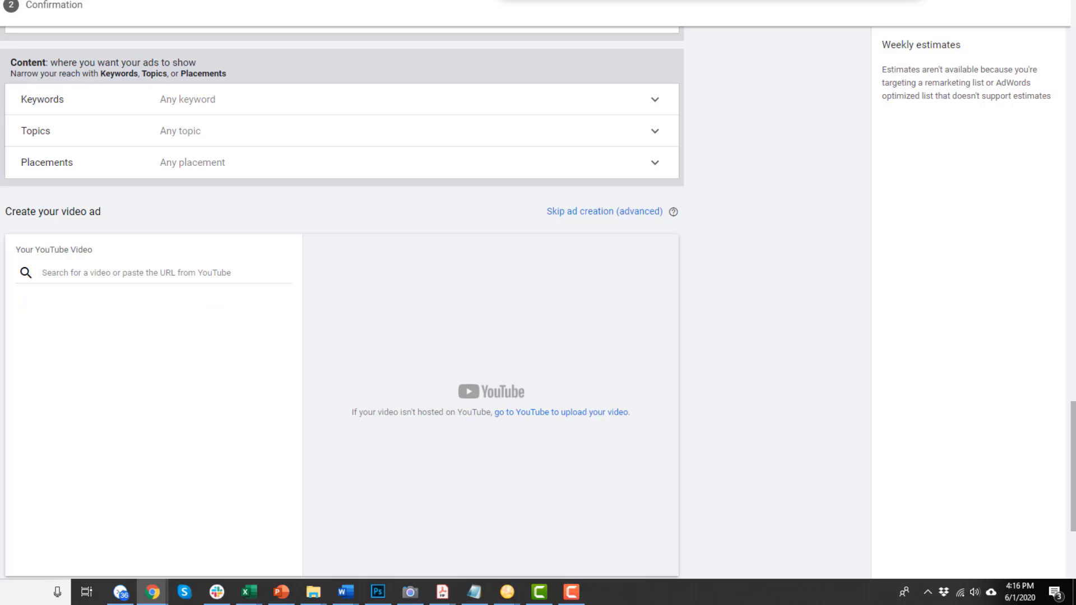
{"action": "left_click", "coordinate": [130, 271]}
{"action": "key", "text": "ctrl+v"}
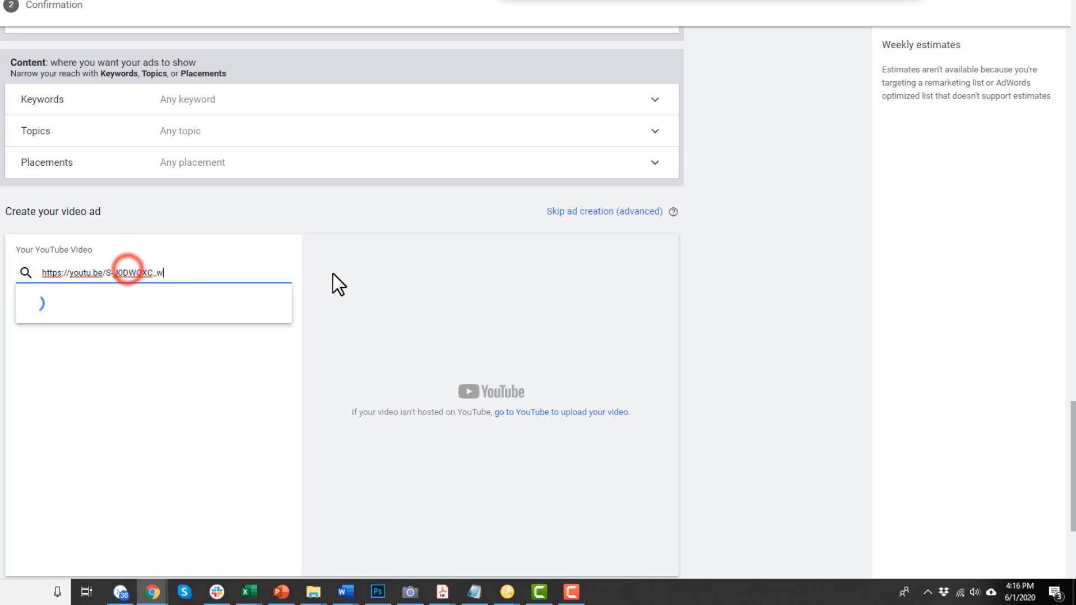
{"action": "scroll", "coordinate": [322, 288], "scroll_direction": "down", "scroll_amount": 1}
{"action": "scroll", "coordinate": [321, 288], "scroll_direction": "down", "scroll_amount": 2}
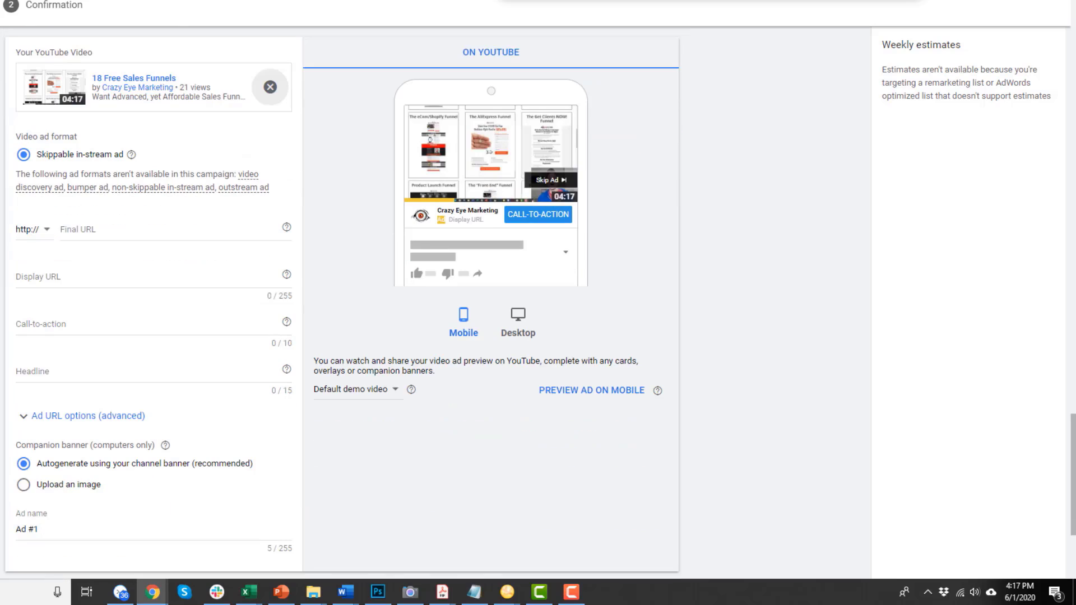
{"action": "left_click", "coordinate": [23, 231]}
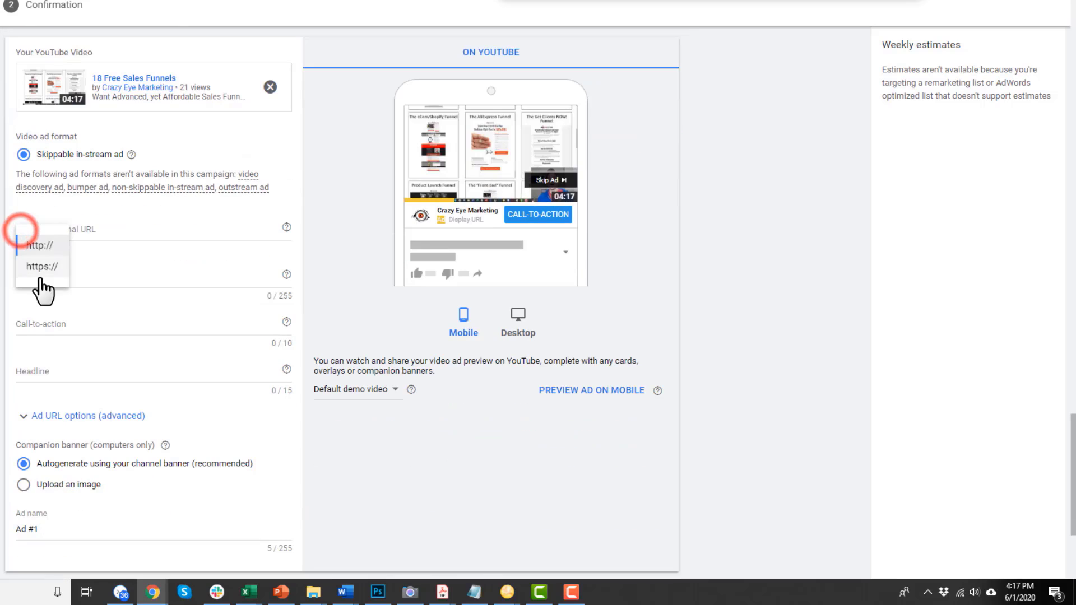
{"action": "left_click", "coordinate": [40, 268]}
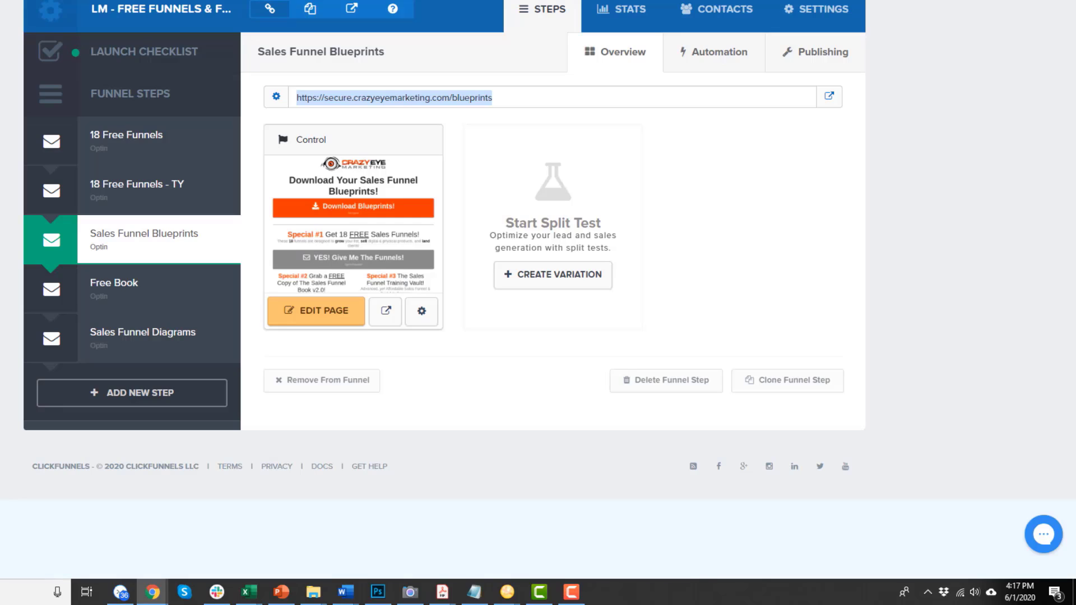
{"action": "left_click", "coordinate": [128, 221]}
{"action": "type", "text": "secure.crazyeyemarketing.com/free-funnels"}
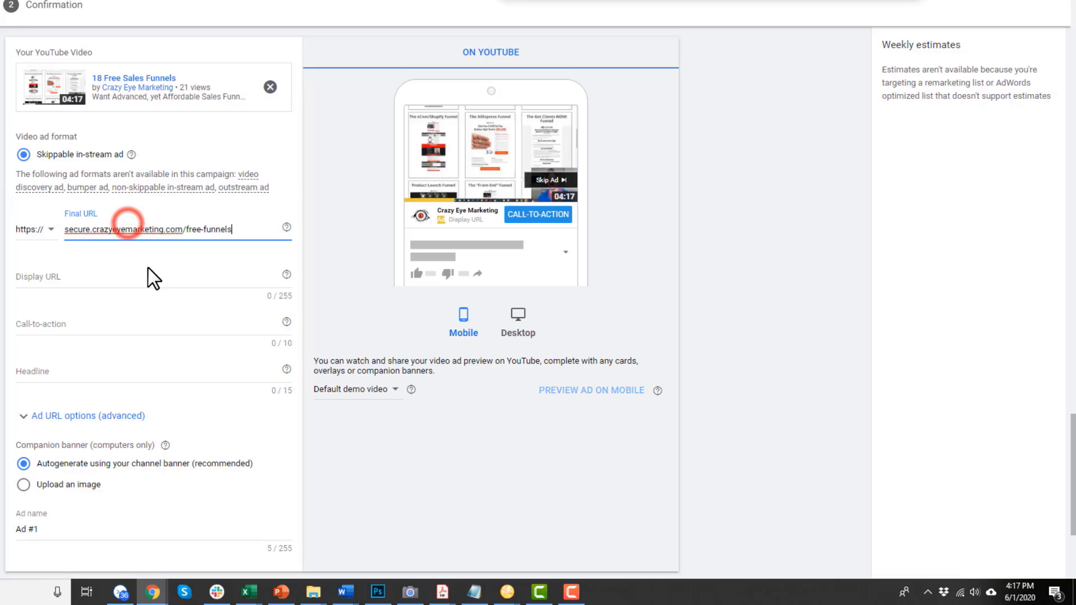
{"action": "left_click", "coordinate": [151, 275]}
{"action": "type", "text": "secure.crazyeyemarketing.com/free-funnels"}
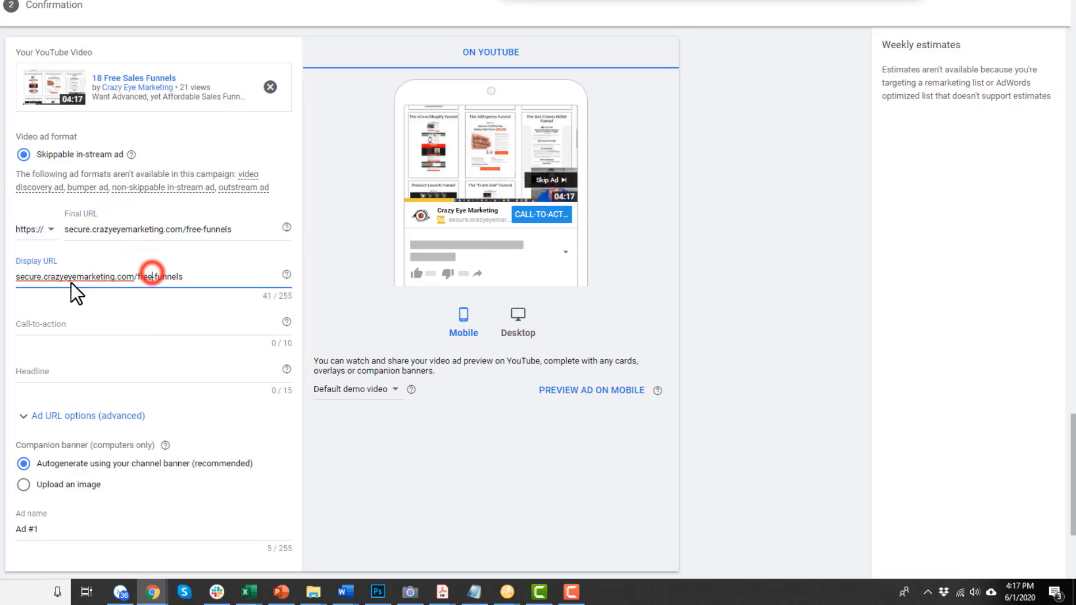
Set the ad's call-to-action to "LEARN MORE" and its headline to "18 Free Funnels"
{"action": "left_click", "coordinate": [113, 320]}
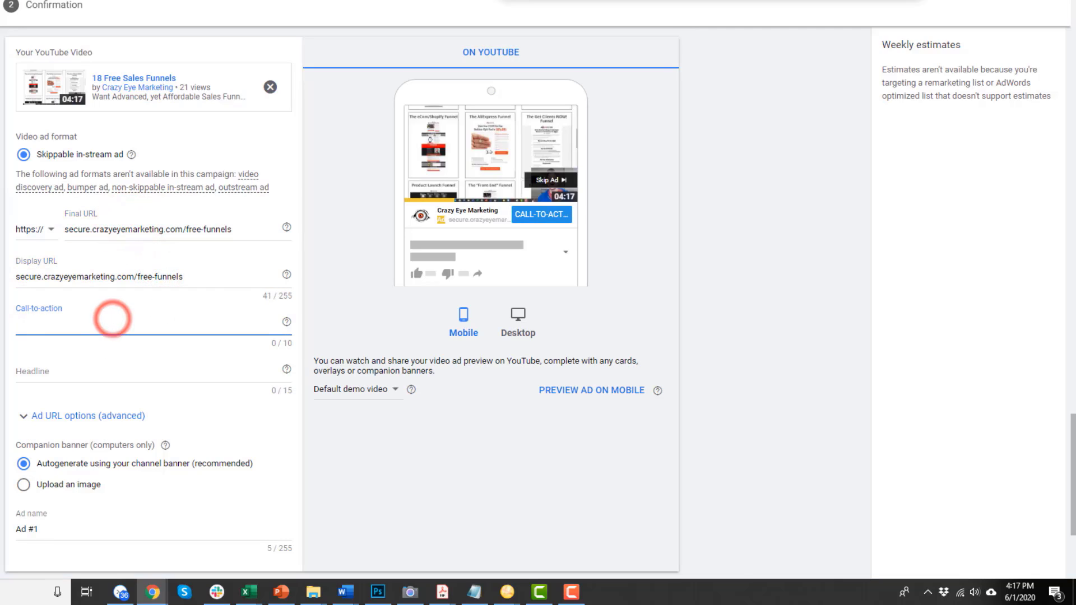
{"action": "type", "text": "LEA"}
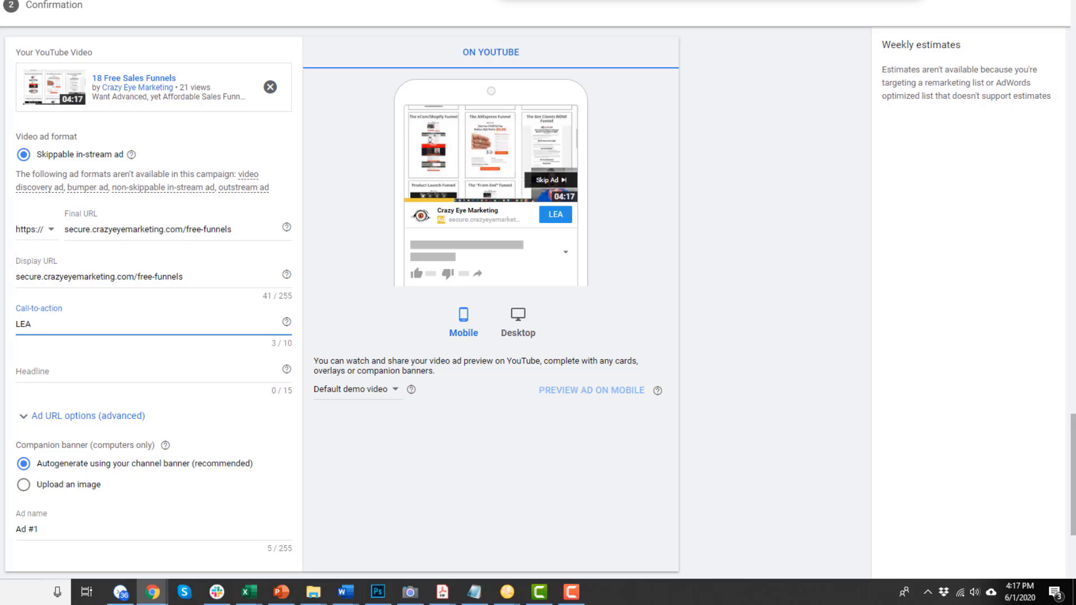
{"action": "type", "text": "RN MORE"}
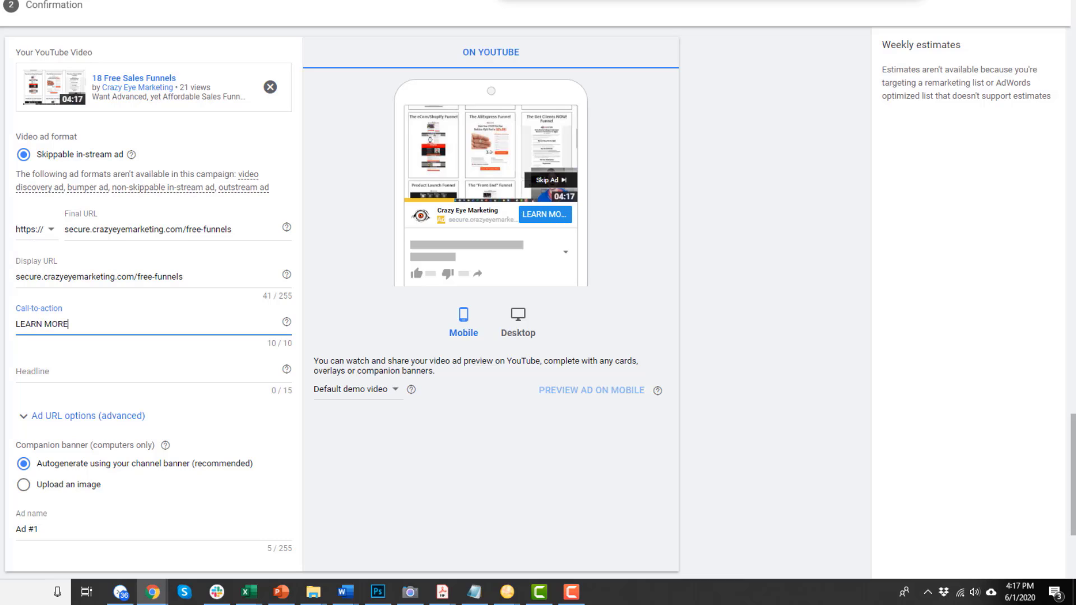
{"action": "left_click", "coordinate": [72, 369]}
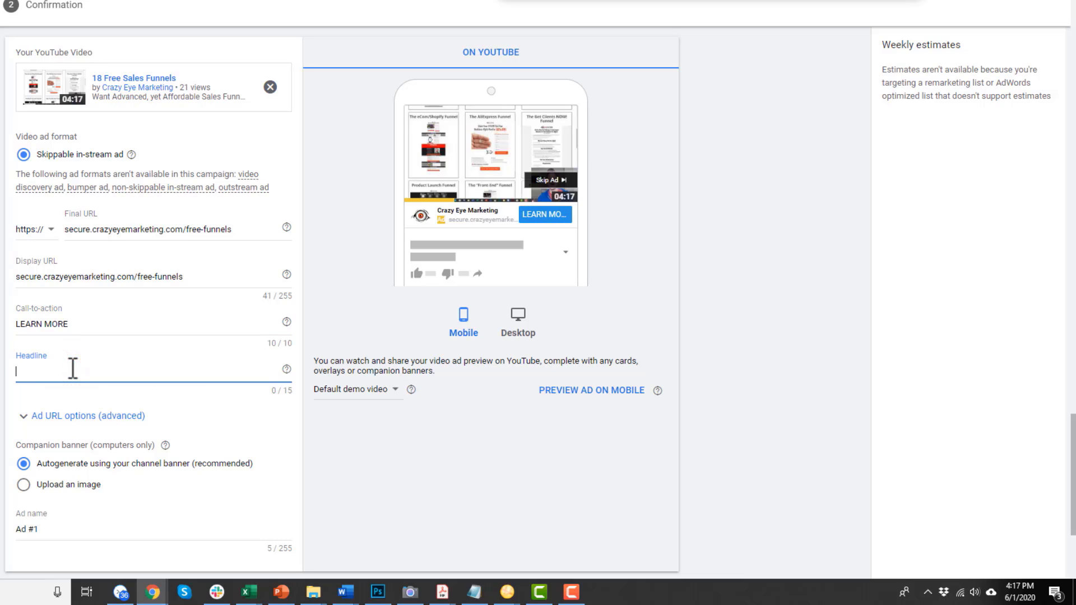
{"action": "type", "text": "18 Free Funnels"}
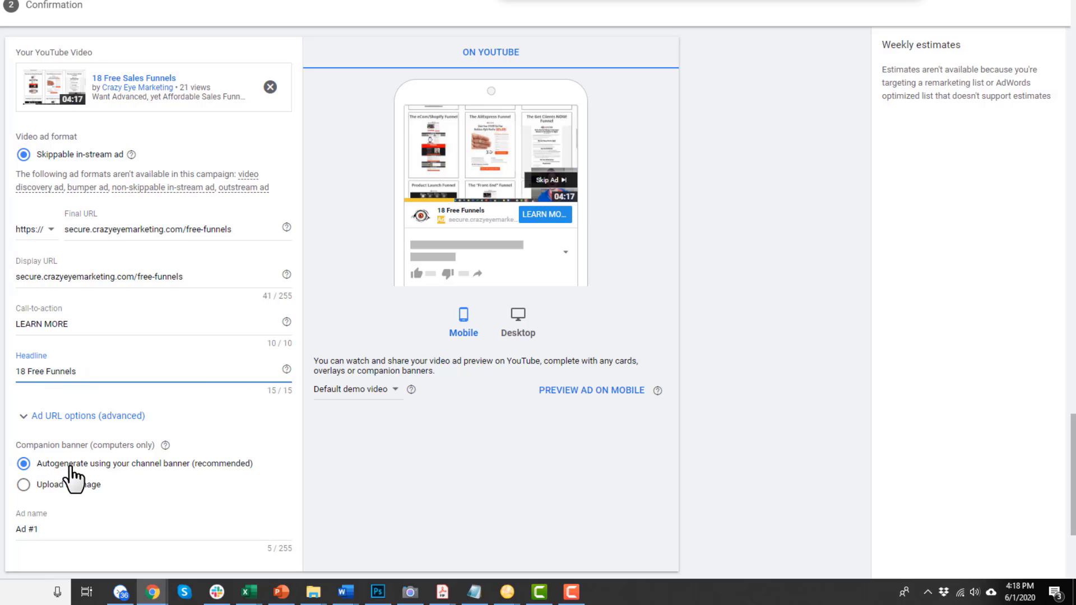
Create the 18 Funnels retargeting campaign and continue to its ad group overview
{"action": "scroll", "coordinate": [95, 474], "scroll_direction": "down", "scroll_amount": 1}
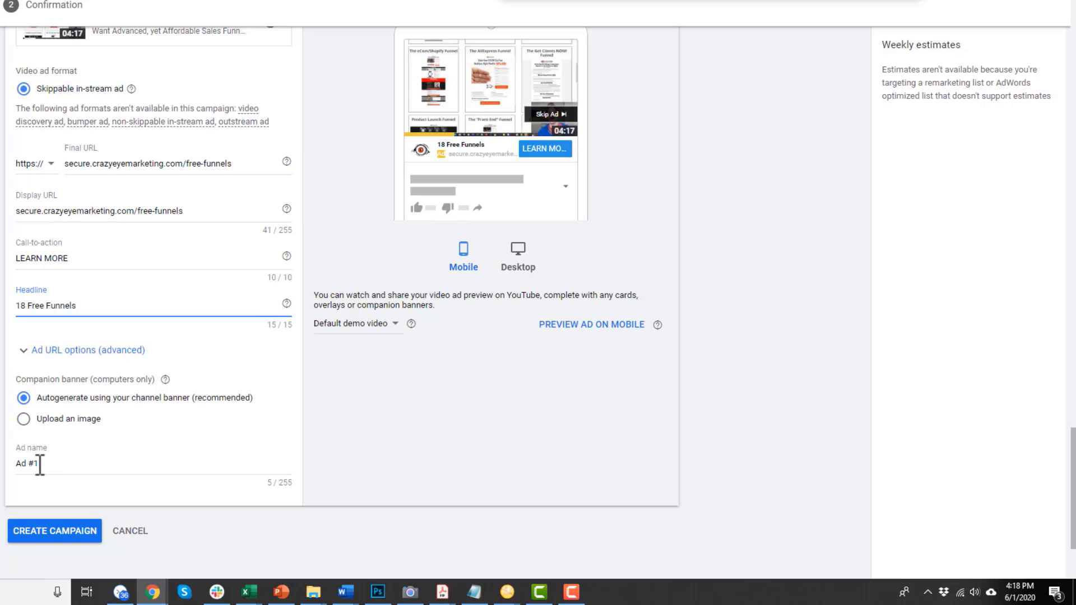
{"action": "left_click", "coordinate": [55, 530]}
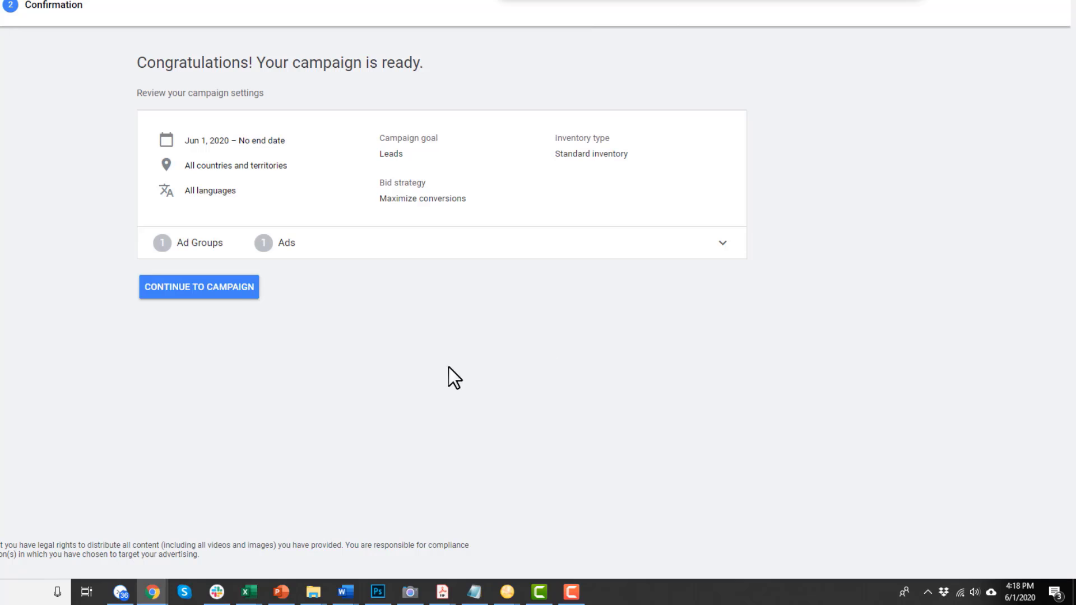
{"action": "left_click", "coordinate": [228, 287]}
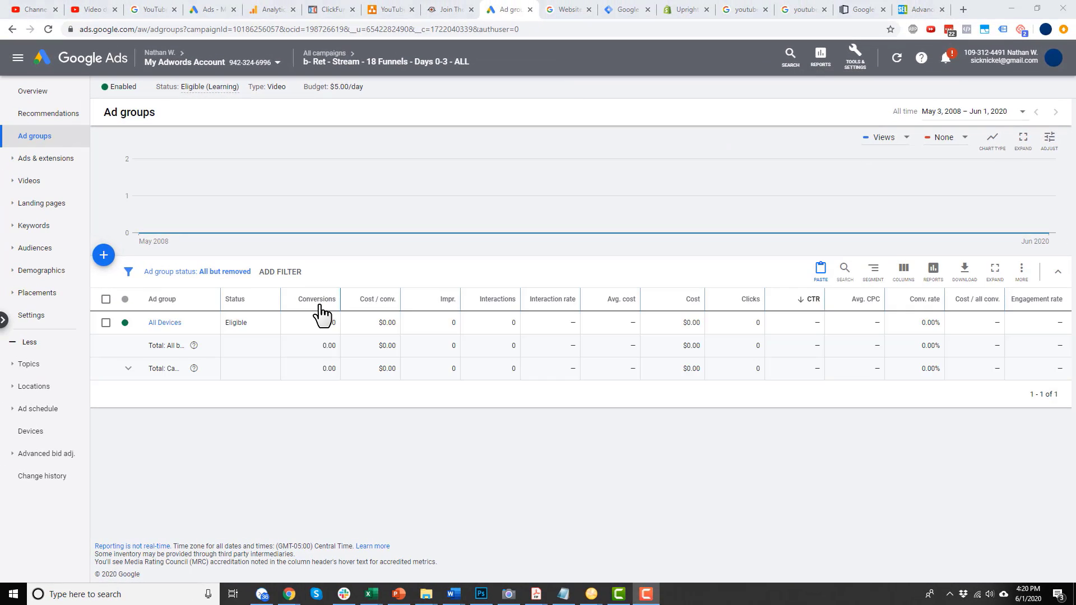
Copy Ad #1 from the All Devices ad group
{"action": "left_click", "coordinate": [162, 324]}
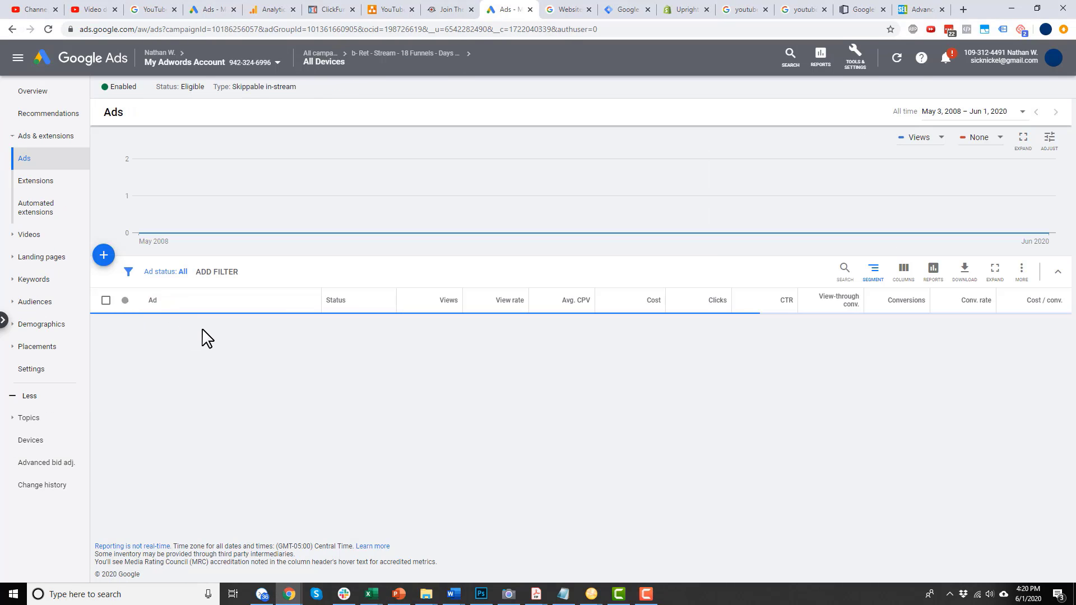
{"action": "left_click", "coordinate": [105, 353]}
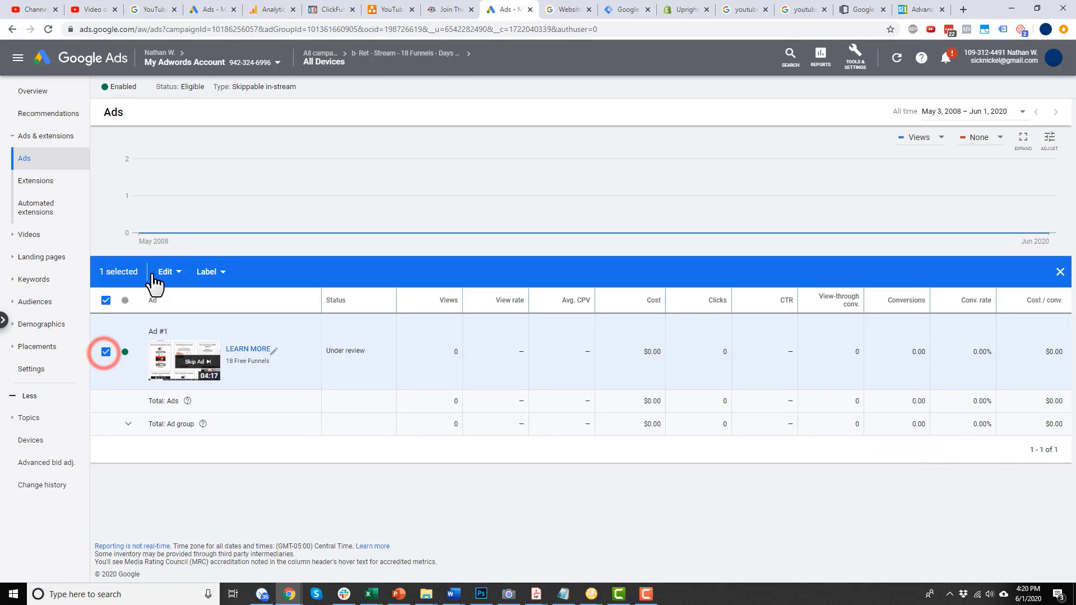
{"action": "left_click", "coordinate": [169, 273]}
{"action": "left_click", "coordinate": [153, 299]}
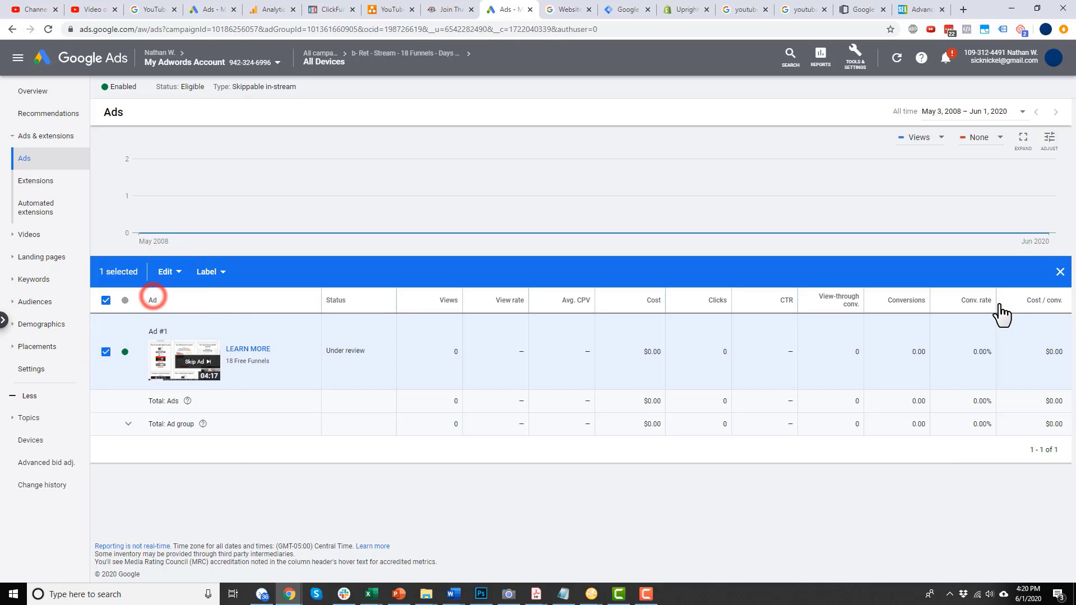
{"action": "left_click", "coordinate": [1059, 272]}
Paste the copied ad into the All Devices ad group as a duplicate that is paused after pasting
{"action": "left_click", "coordinate": [1024, 278]}
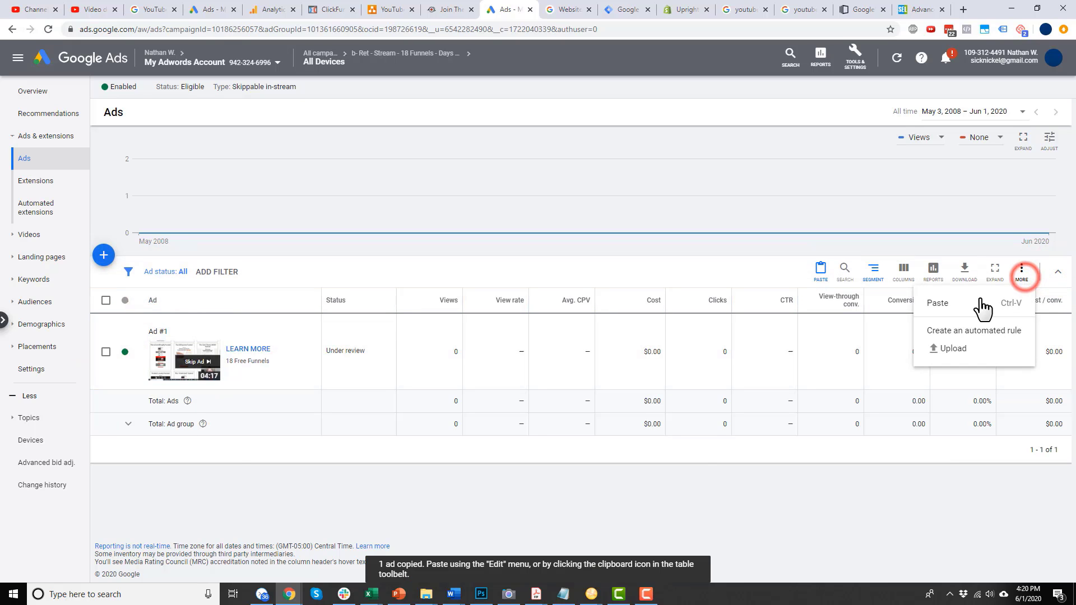
{"action": "left_click", "coordinate": [973, 304]}
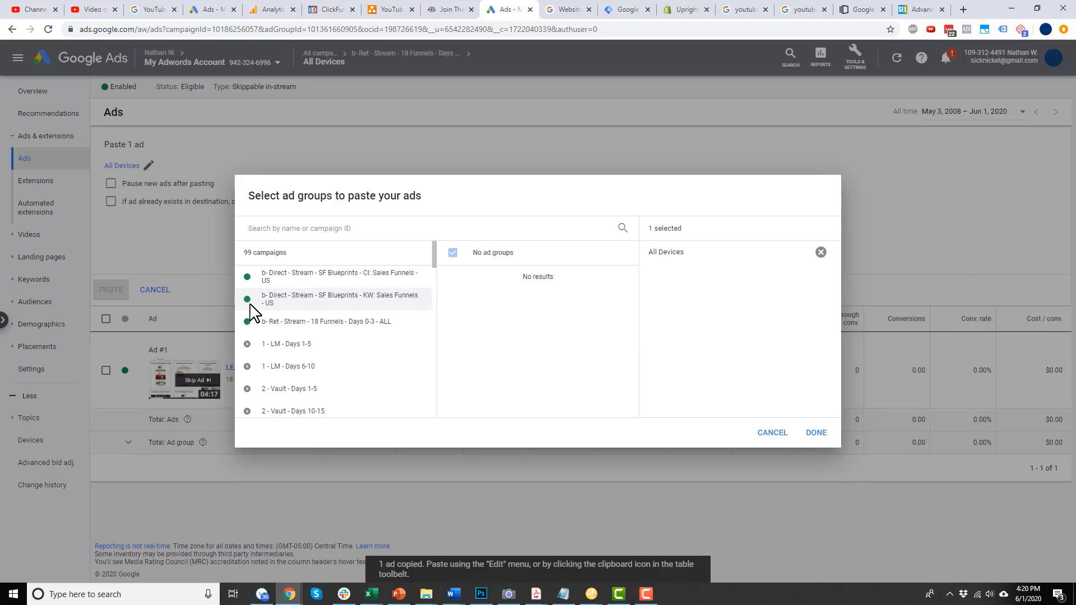
{"action": "left_click", "coordinate": [819, 433]}
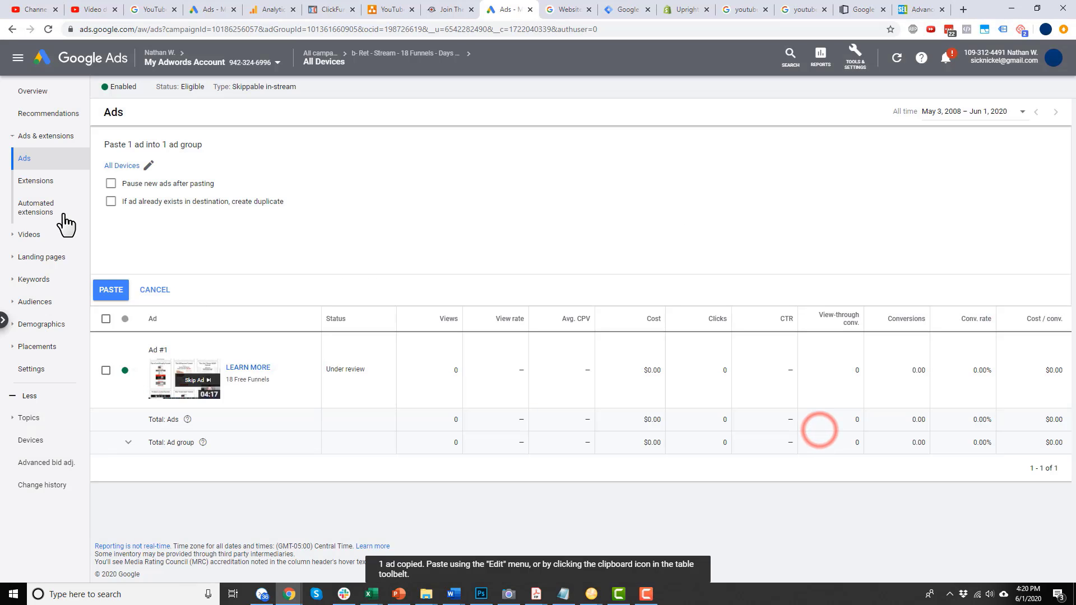
{"action": "left_click", "coordinate": [111, 183]}
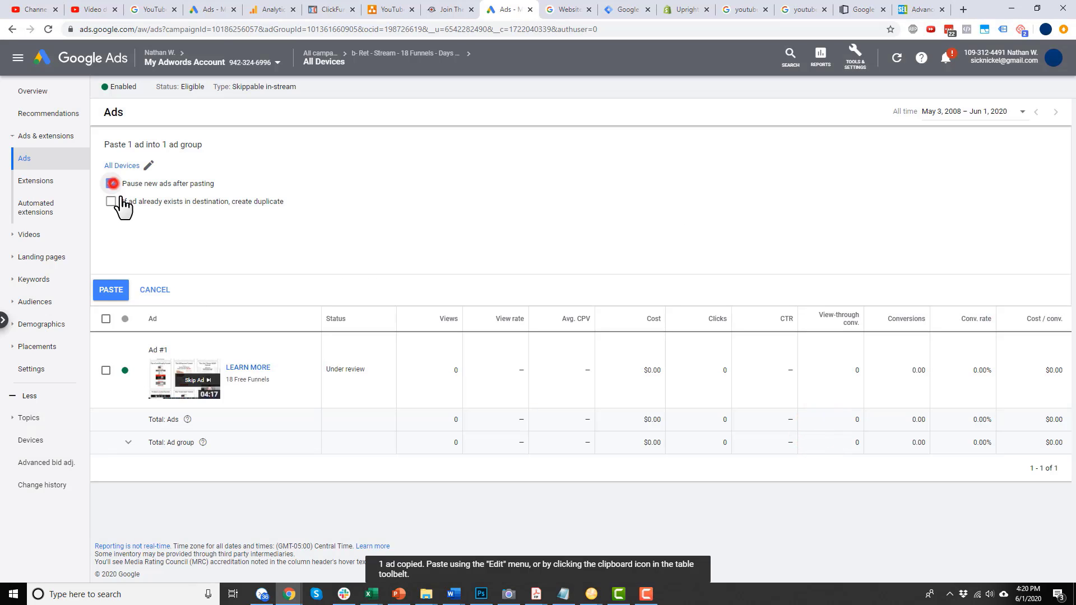
{"action": "left_click", "coordinate": [112, 290]}
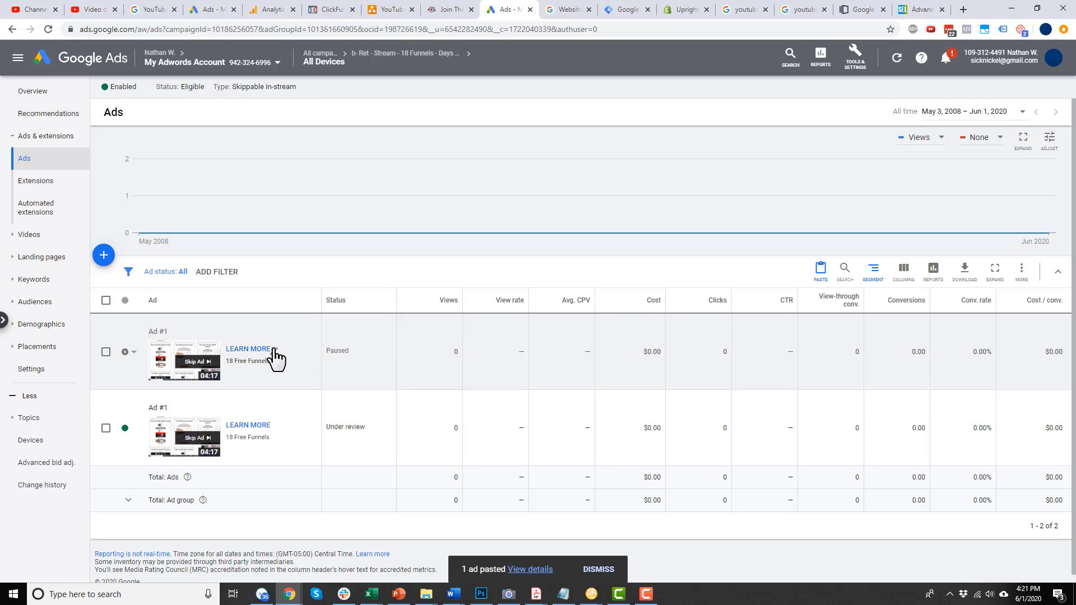
Edit the paused copy of the ad and rename it as "Ad #2"
{"action": "left_click", "coordinate": [276, 351]}
{"action": "left_click", "coordinate": [308, 368]}
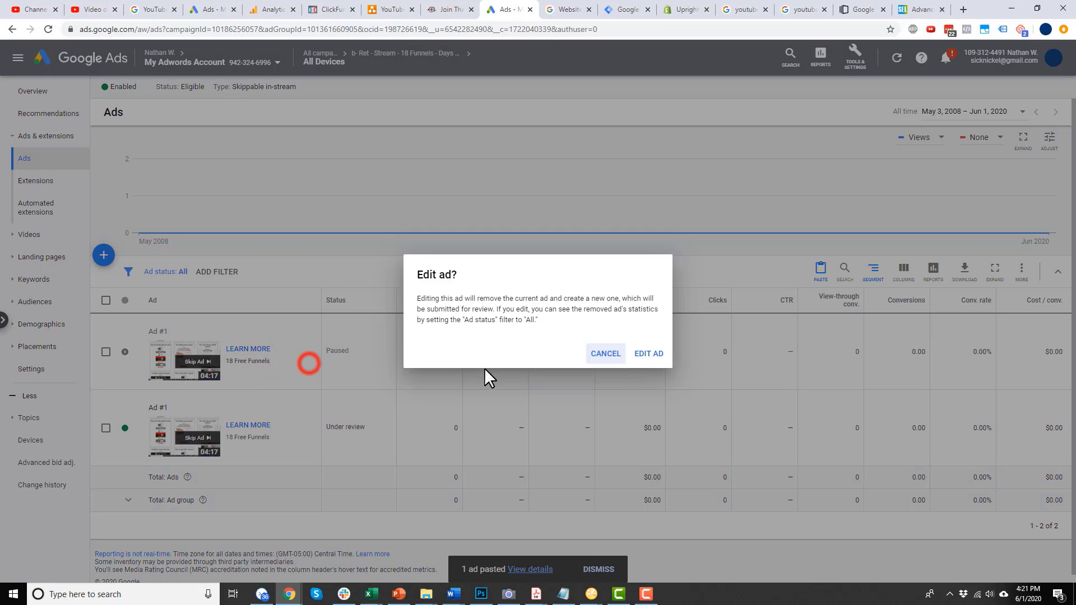
{"action": "left_click", "coordinate": [645, 354]}
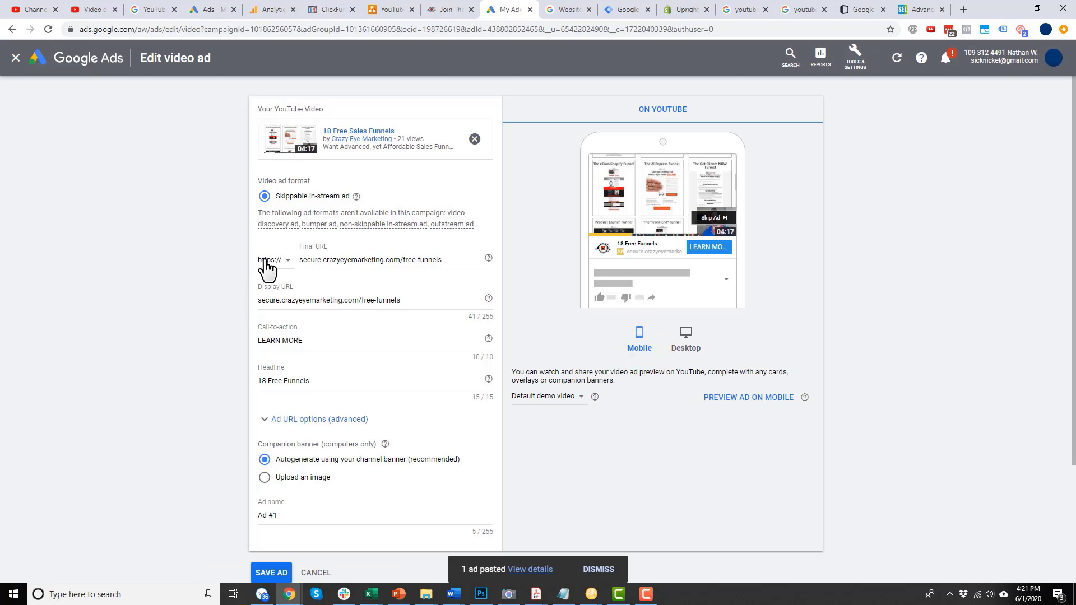
{"action": "left_click", "coordinate": [281, 515]}
{"action": "key", "text": "BackSpace"}
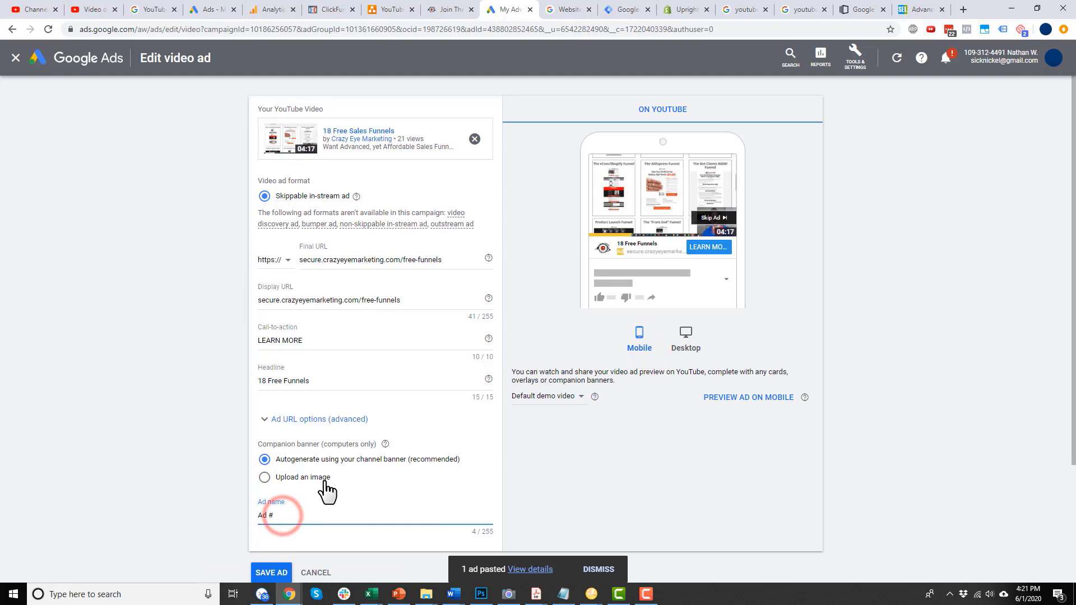
{"action": "type", "text": "2"}
Set Ad #2's call-to-action to "GET THEM!", save the ad and enable it
{"action": "triple_click", "coordinate": [357, 341]}
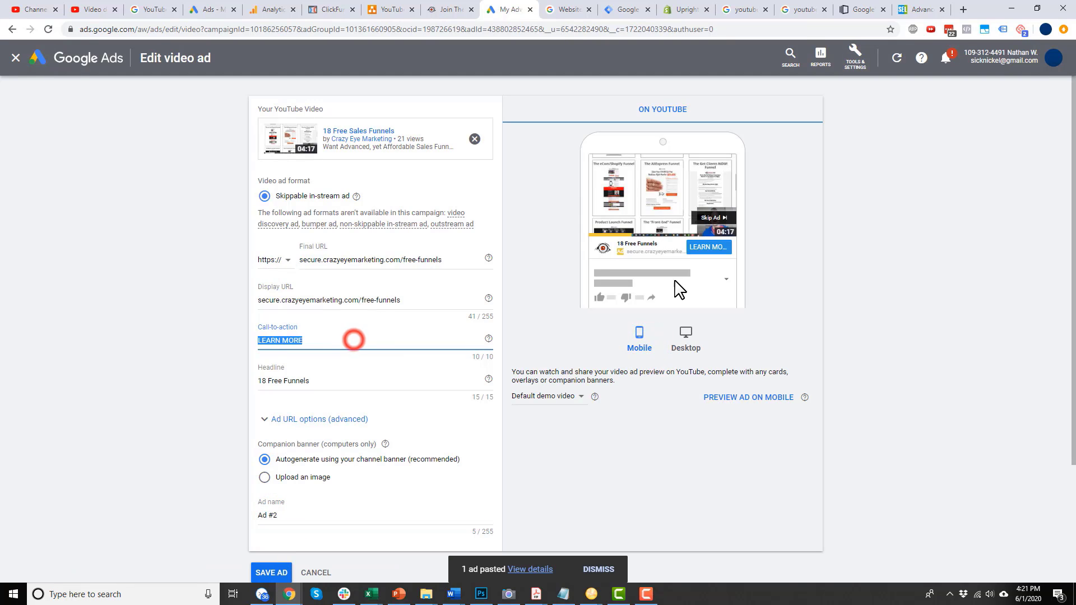
{"action": "type", "text": "GET THEM!"}
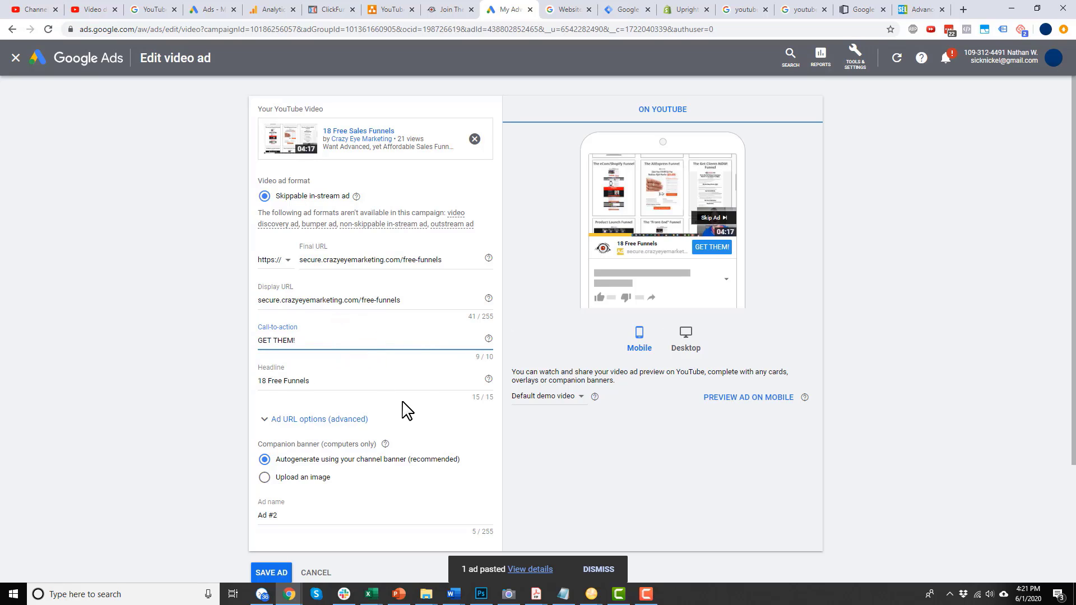
{"action": "left_click", "coordinate": [280, 578]}
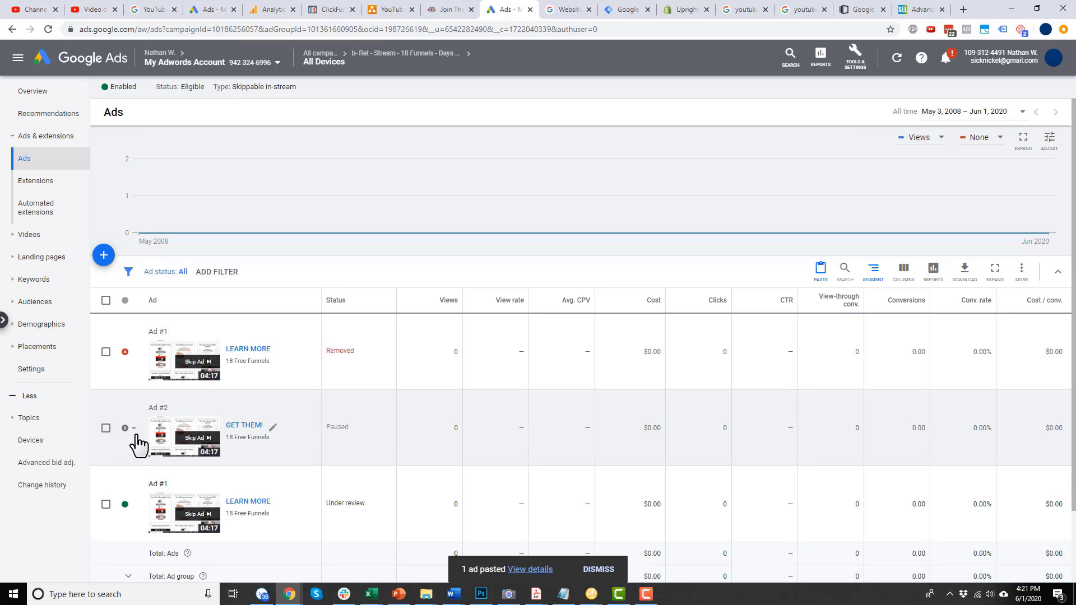
{"action": "left_click", "coordinate": [127, 429]}
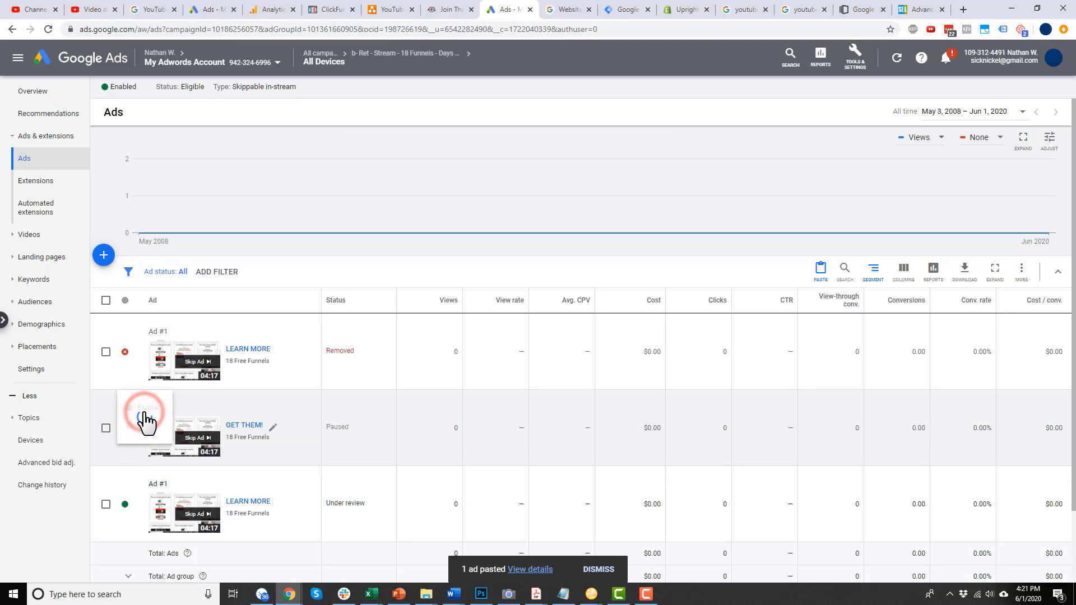
{"action": "left_click", "coordinate": [145, 408]}
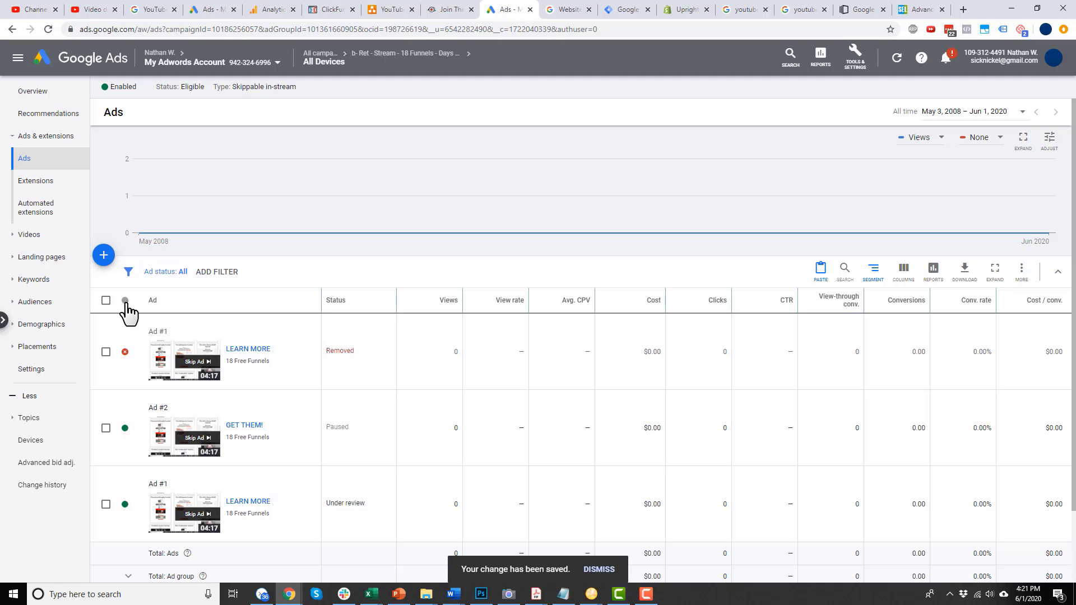
Open the audience settings of the All Devices ad group
{"action": "left_click", "coordinate": [45, 305]}
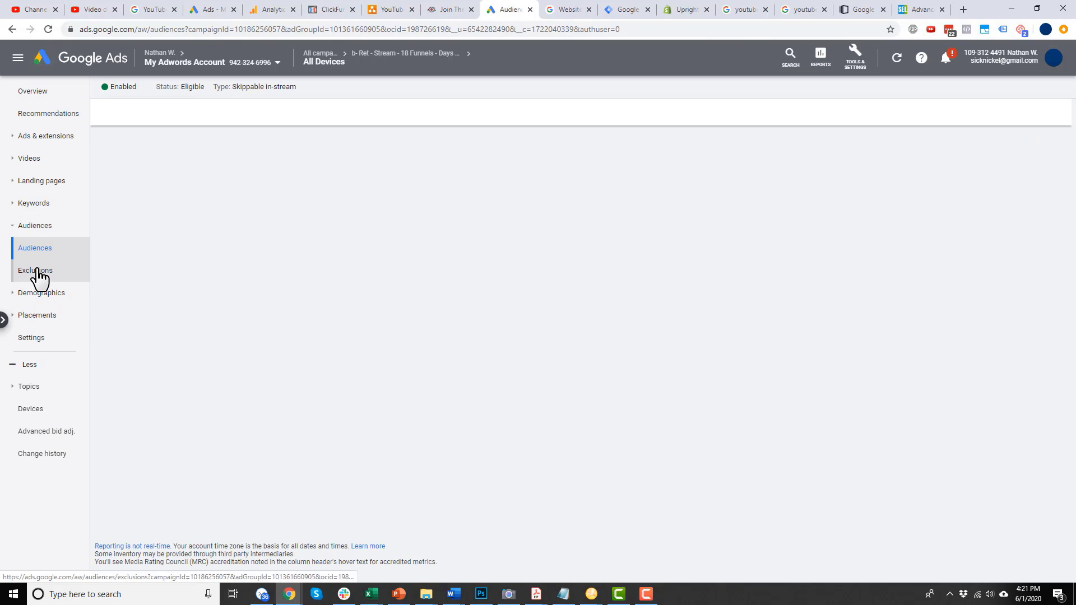
Exclude the 540-day website visitor audiences b- Leads, Purchased The Vault and b- Purchased The Book from the 18 Funnels campaign
{"action": "left_click", "coordinate": [37, 270]}
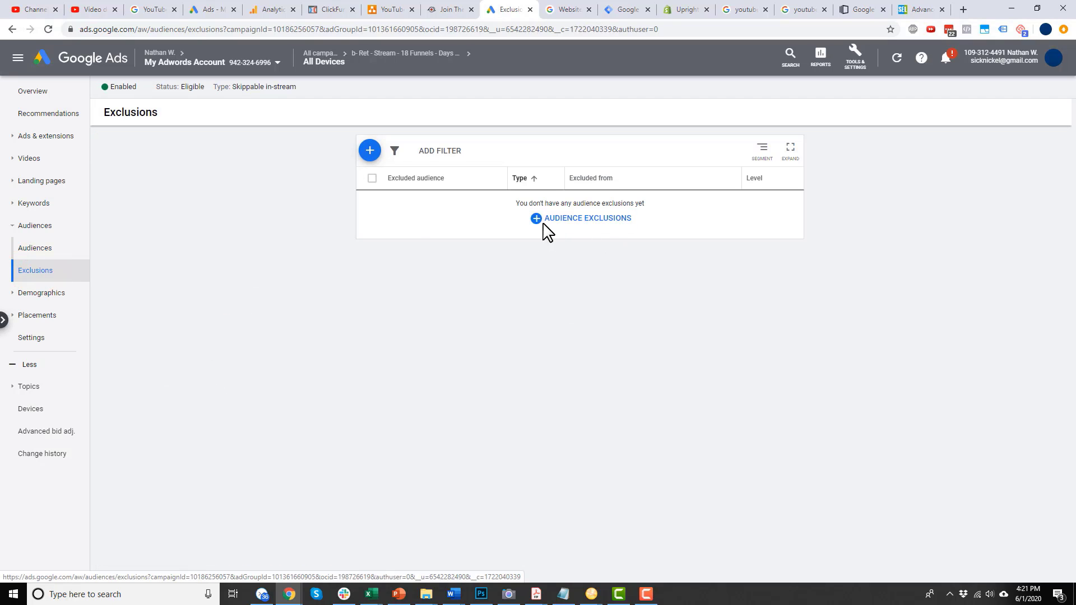
{"action": "left_click", "coordinate": [580, 227]}
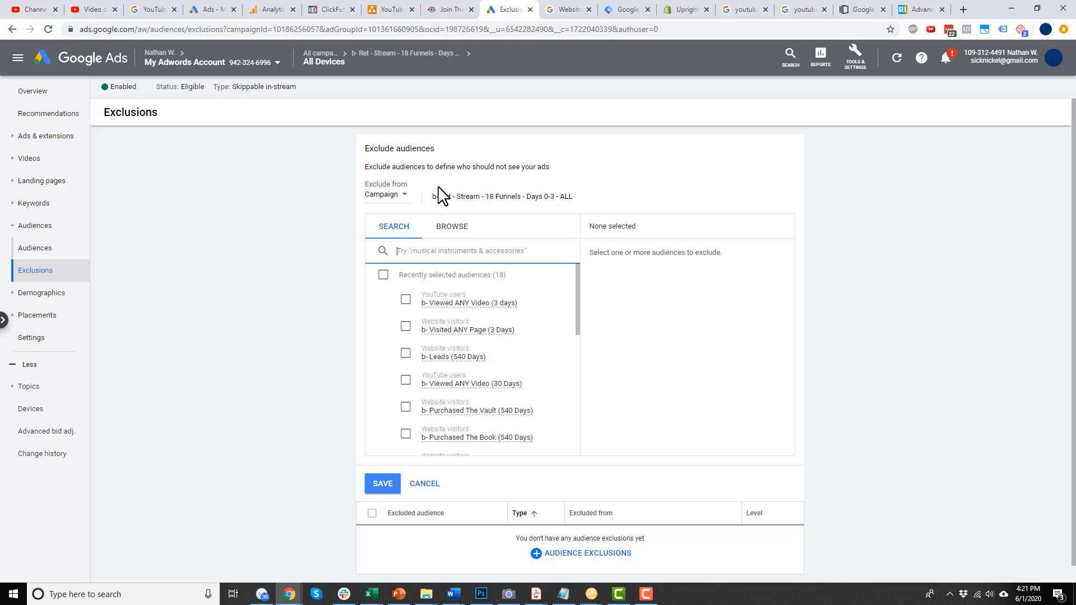
{"action": "left_click", "coordinate": [393, 197]}
{"action": "left_click", "coordinate": [392, 208]}
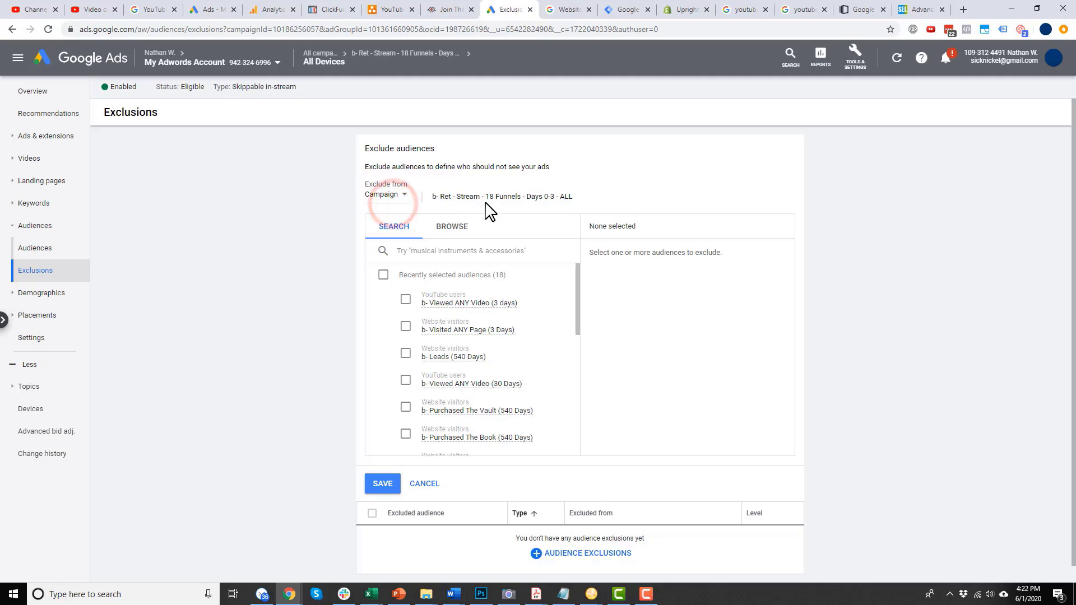
{"action": "left_click", "coordinate": [535, 251]}
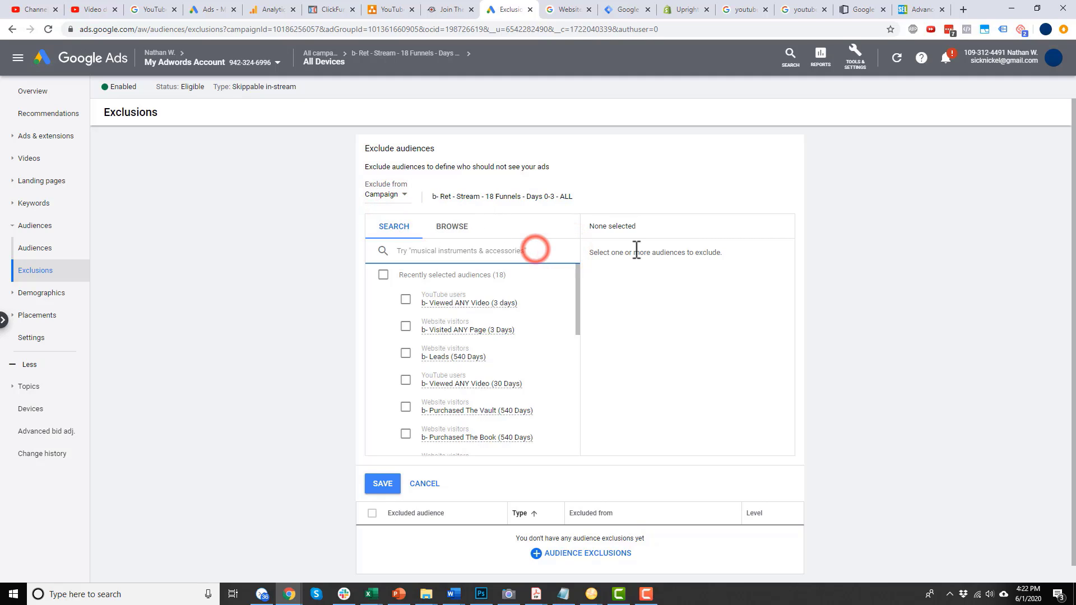
{"action": "type", "text": "540"}
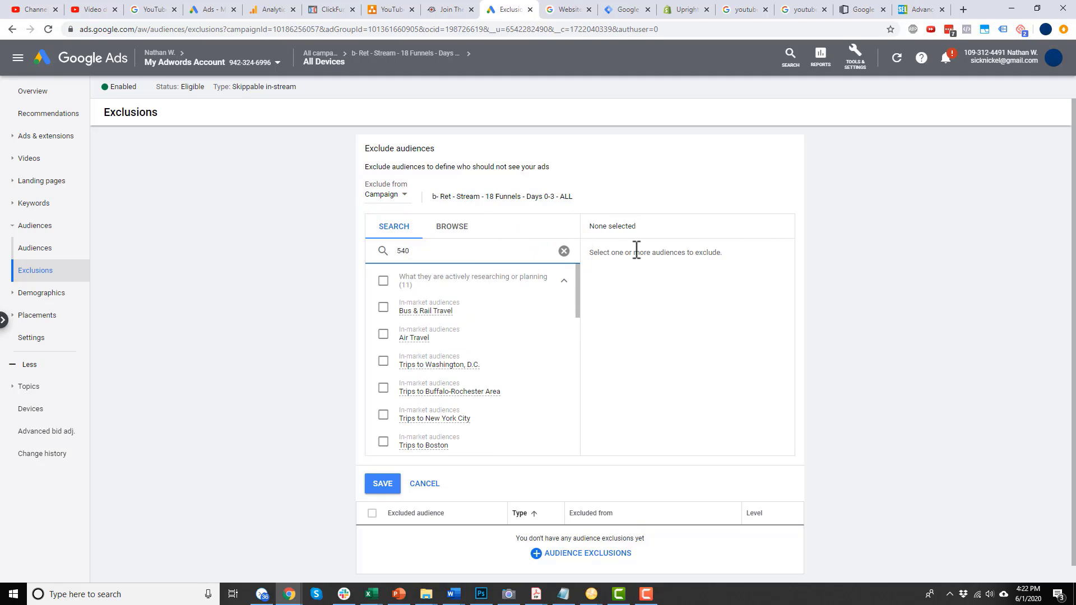
{"action": "left_click_drag", "start_coordinate": [577, 293], "coordinate": [520, 413]}
{"action": "left_click", "coordinate": [384, 336]}
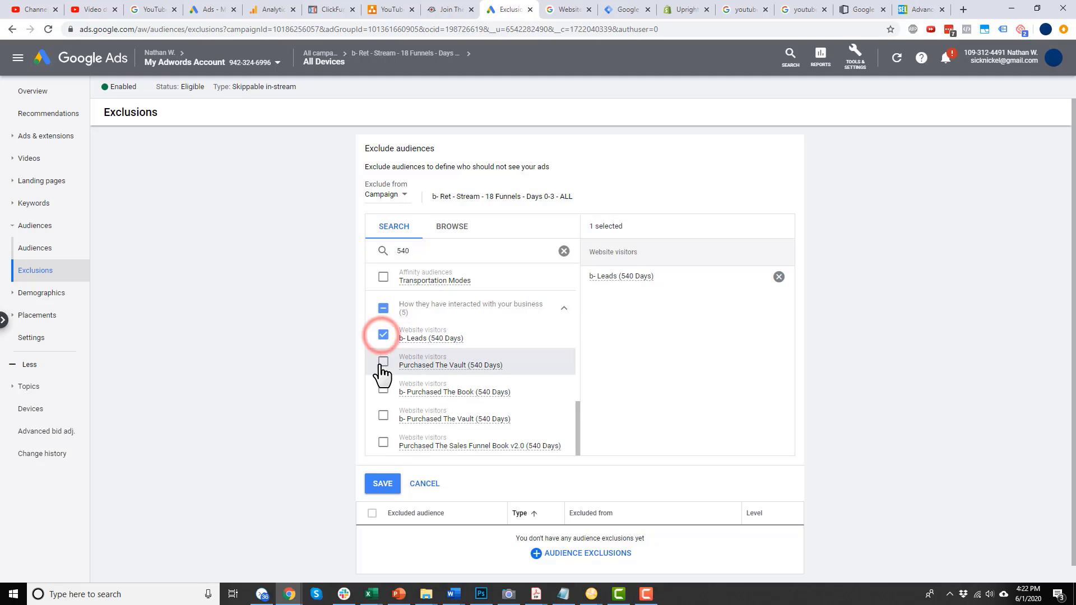
{"action": "left_click", "coordinate": [383, 363]}
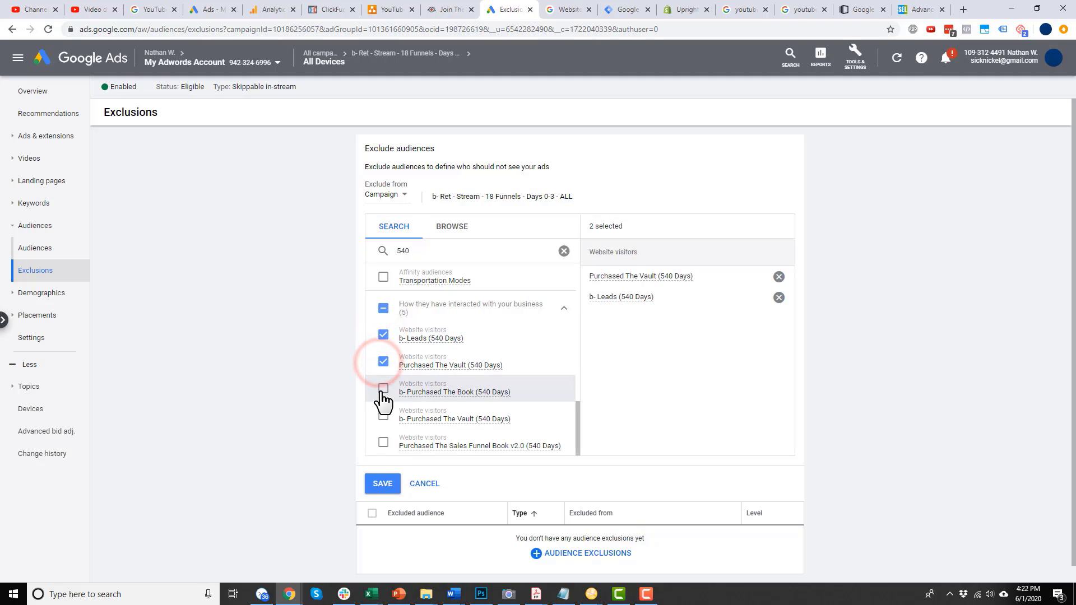
{"action": "left_click", "coordinate": [384, 389]}
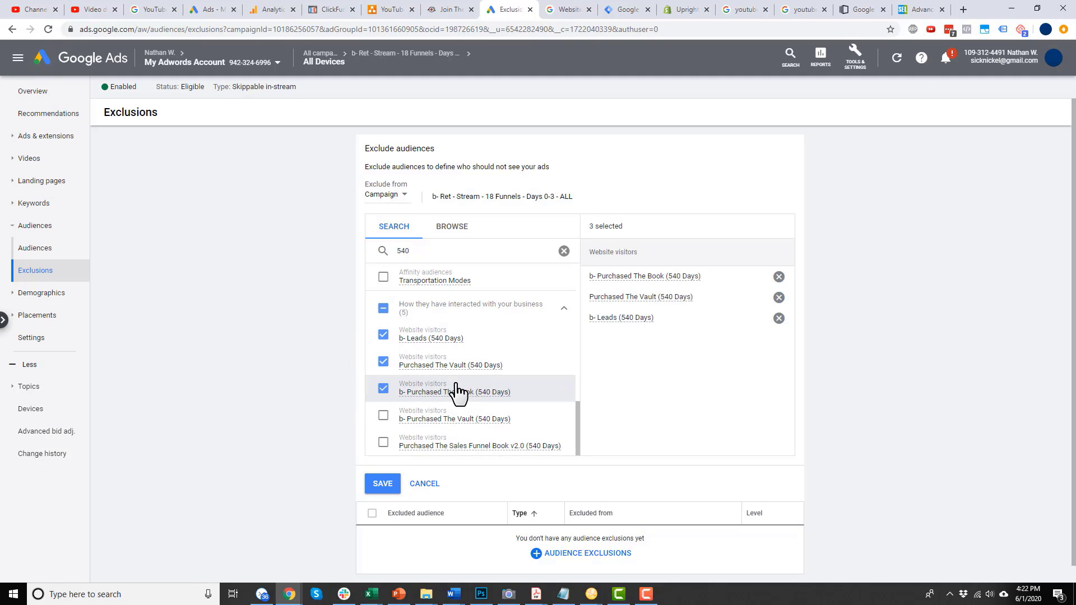
{"action": "scroll", "coordinate": [479, 393], "scroll_direction": "down", "scroll_amount": 1}
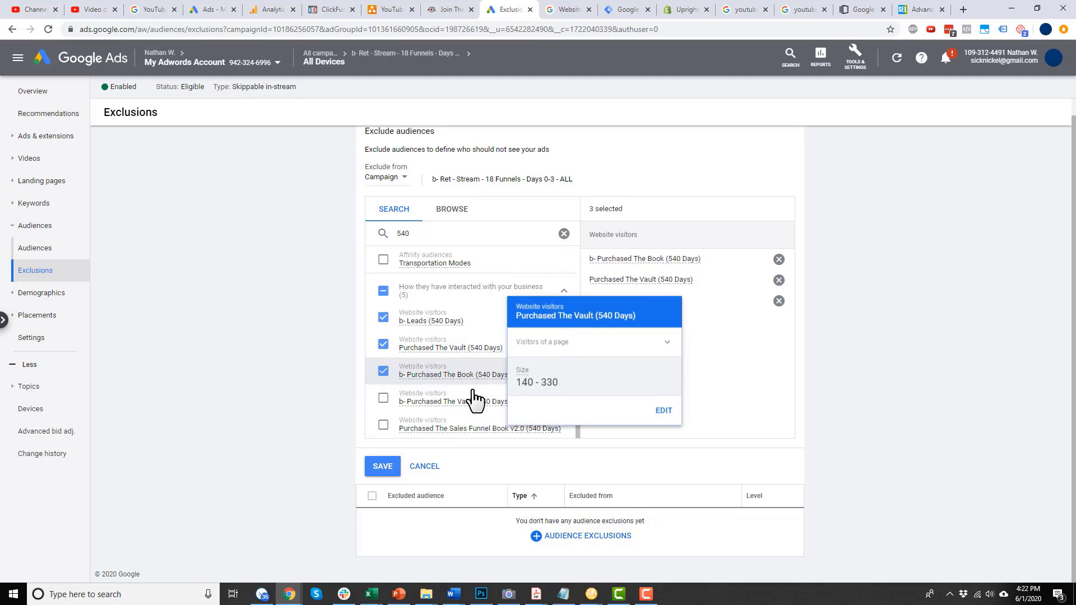
{"action": "left_click", "coordinate": [378, 469]}
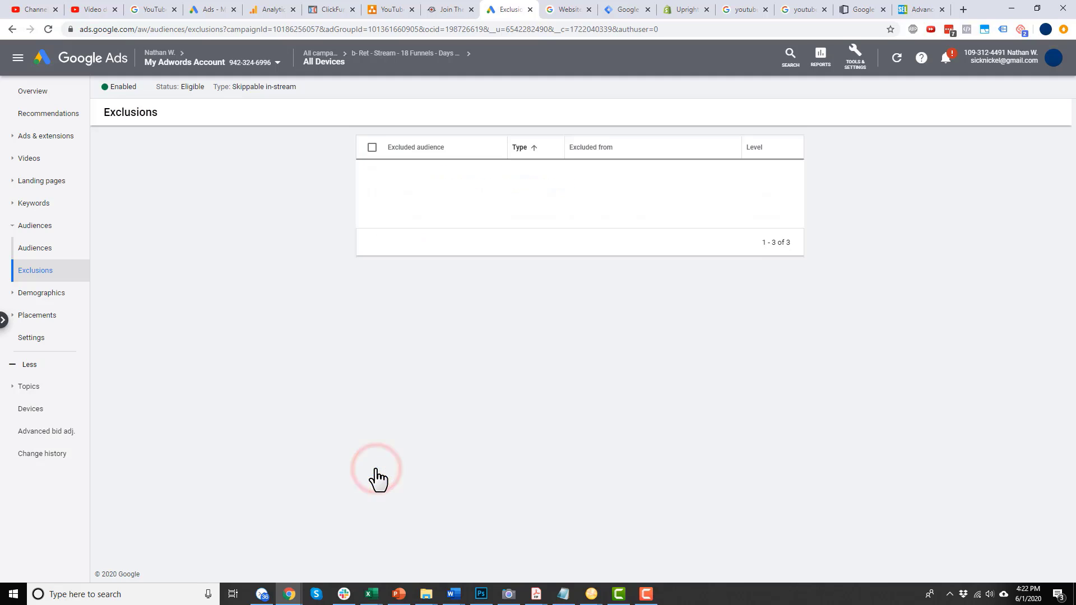
Consult the funnel diagram's audience plan and exclude the combined list "b- Viewed SF Blueprint Ad, Didn't Click (30 Days)" from the campaign as well
{"action": "left_click", "coordinate": [391, 10]}
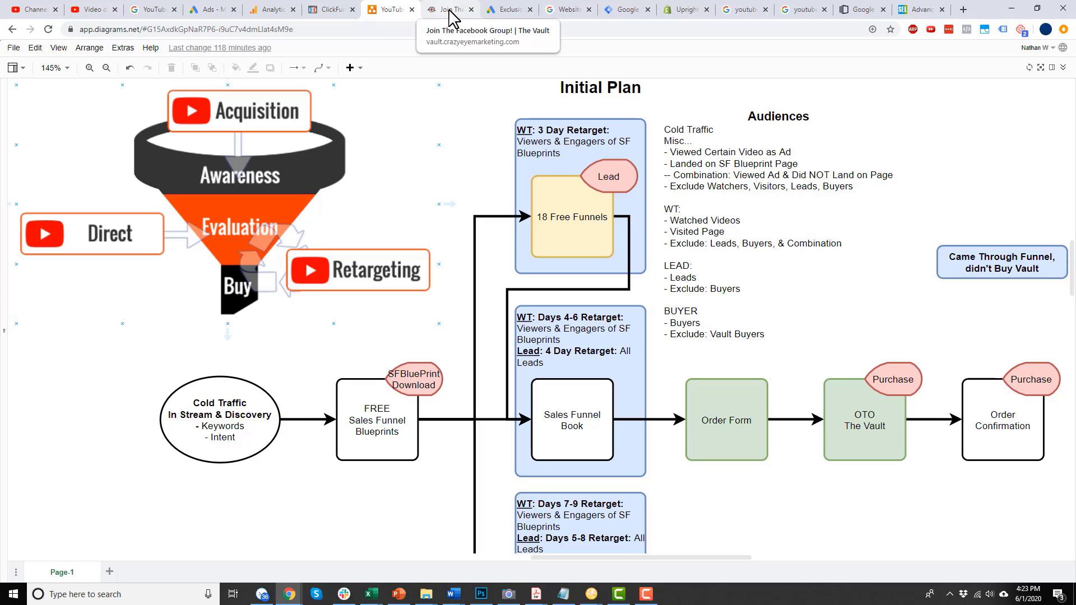
{"action": "left_click", "coordinate": [494, 10]}
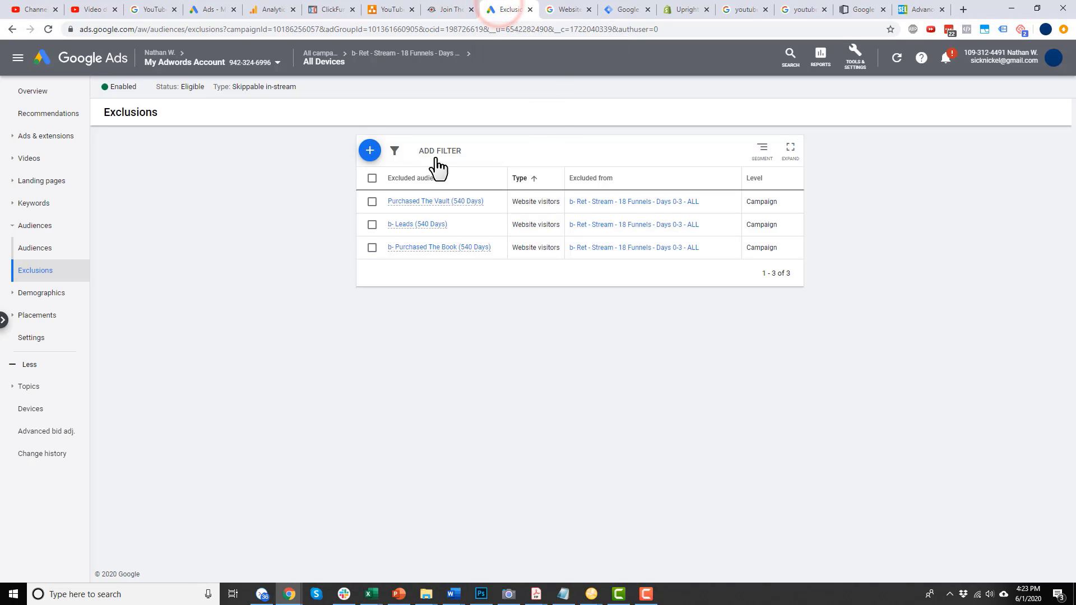
{"action": "left_click", "coordinate": [368, 157]}
{"action": "mouse_move", "coordinate": [425, 452]}
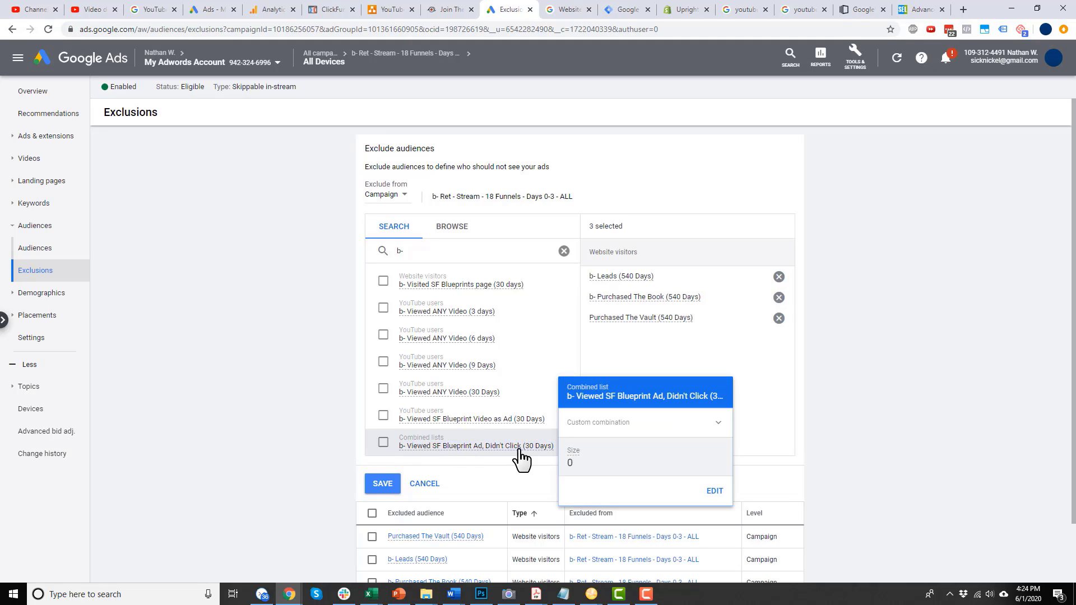
{"action": "left_click", "coordinate": [384, 444]}
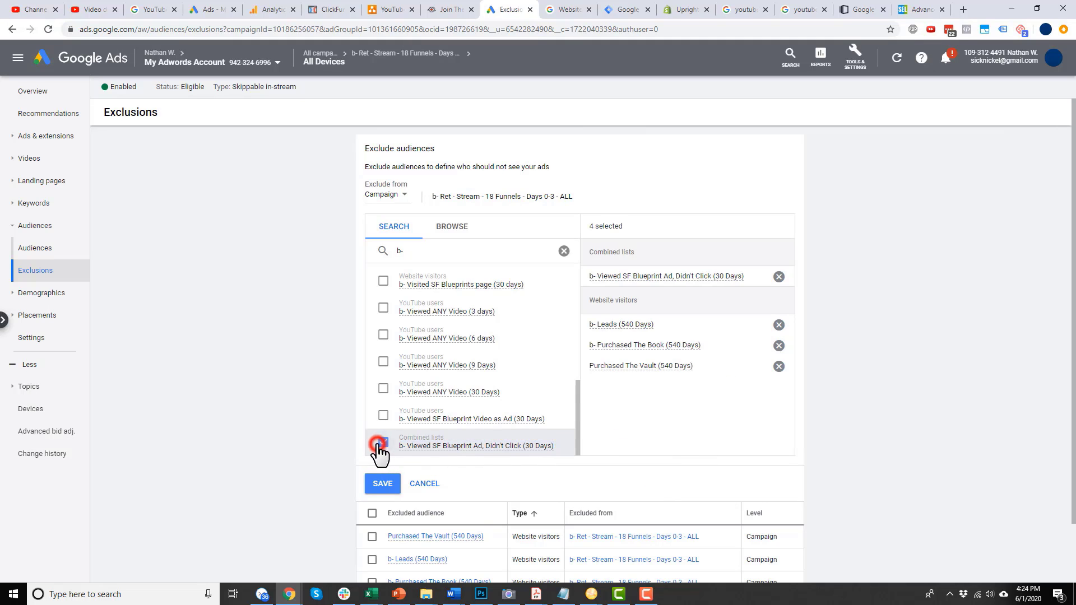
{"action": "left_click", "coordinate": [378, 483]}
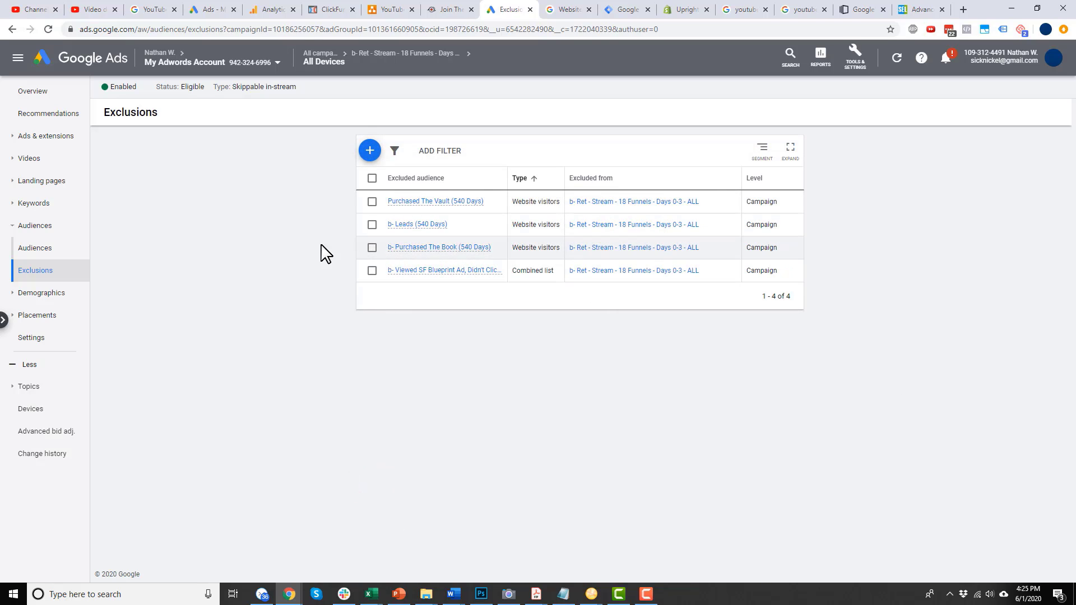
Return to the list of all campaigns and examine the Days 4-6 and Days 7-9 retargeting stages in the diagrams.net funnel plan
{"action": "left_click", "coordinate": [325, 53]}
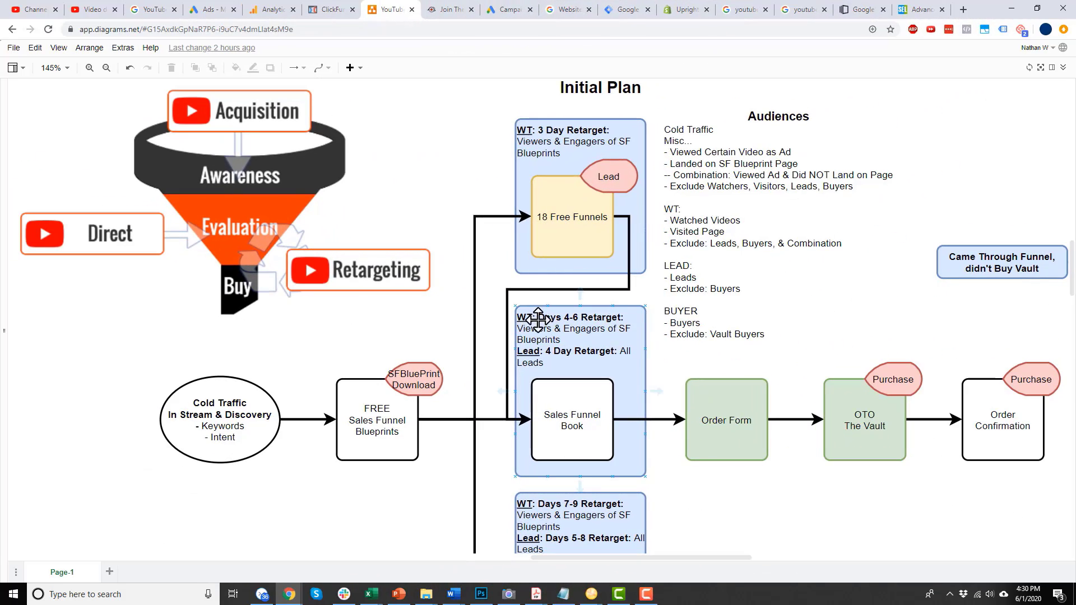
{"action": "scroll", "coordinate": [569, 423], "scroll_direction": "down", "scroll_amount": 3}
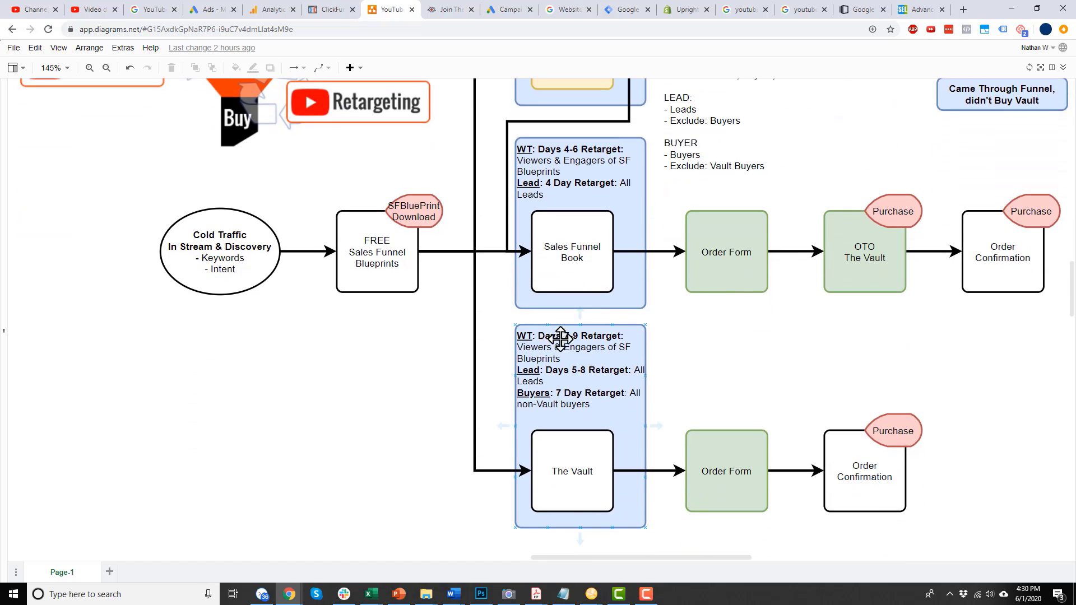
{"action": "left_click", "coordinate": [569, 470]}
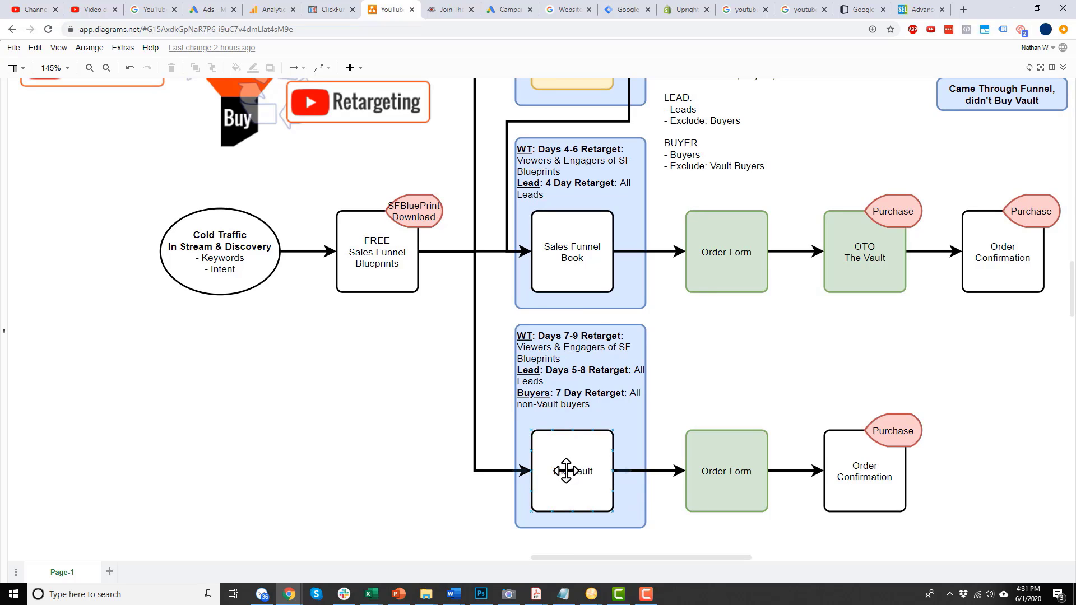
{"action": "scroll", "coordinate": [573, 476], "scroll_direction": "up", "scroll_amount": 1}
{"action": "left_click", "coordinate": [542, 219]}
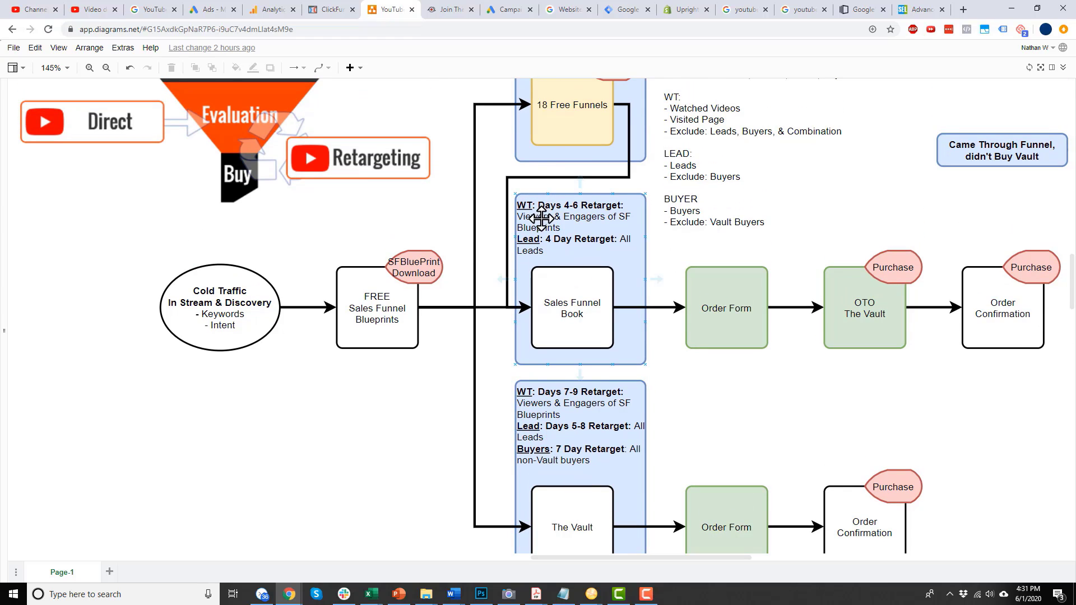
Switch back to Google Ads and rename the 18 Funnels retargeting campaign as "b- Ret (WT) - Stream - 18 Funnels - Days 0-3 - ALL"
{"action": "left_click", "coordinate": [510, 12]}
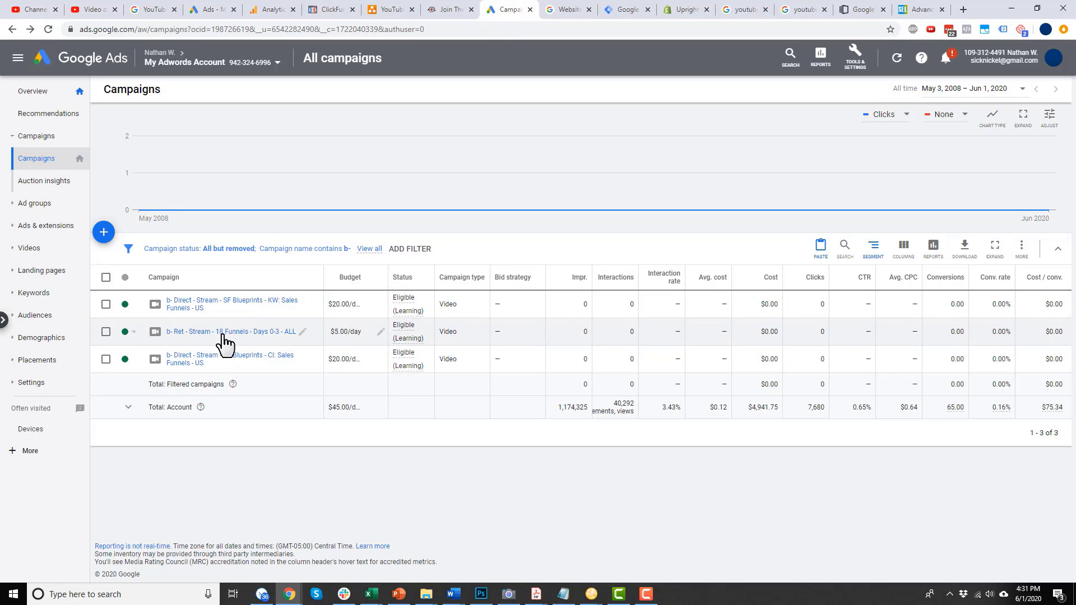
{"action": "left_click", "coordinate": [302, 332]}
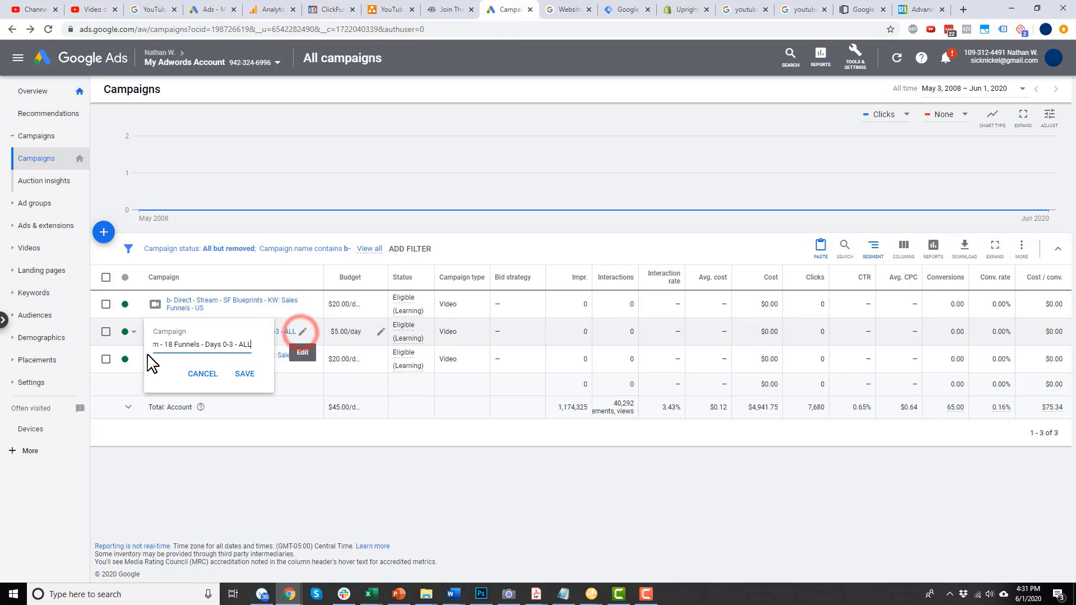
{"action": "left_click_drag", "start_coordinate": [217, 345], "coordinate": [149, 351]}
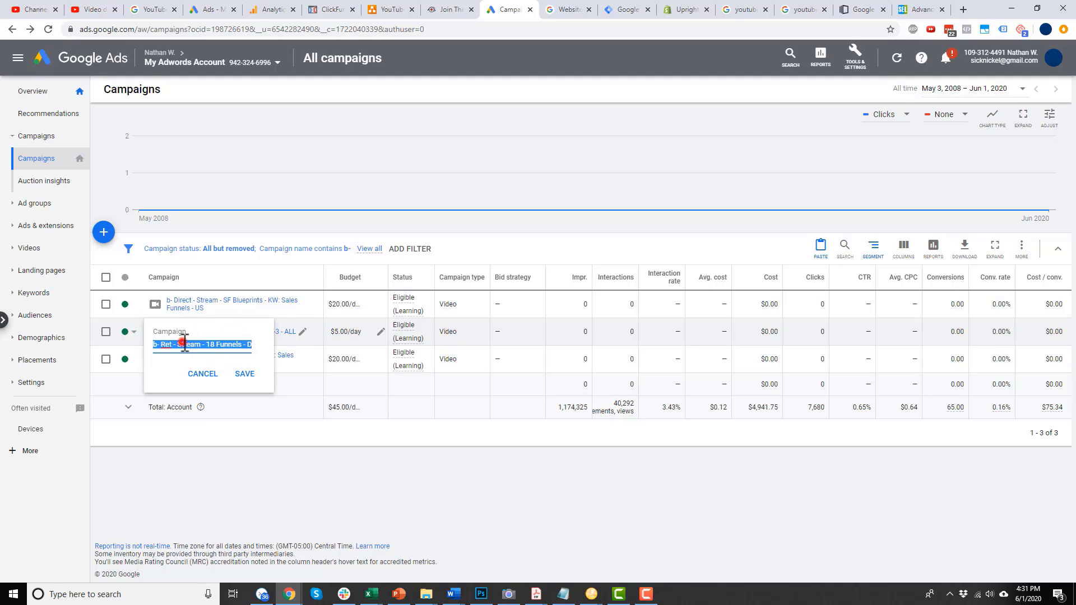
{"action": "left_click", "coordinate": [169, 345]}
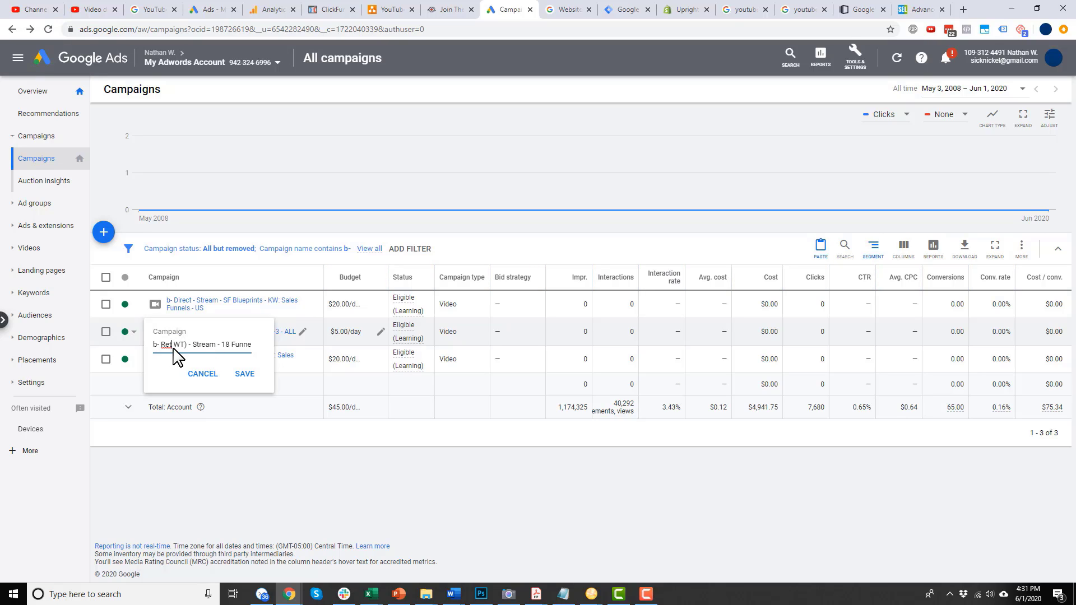
{"action": "left_click", "coordinate": [249, 383]}
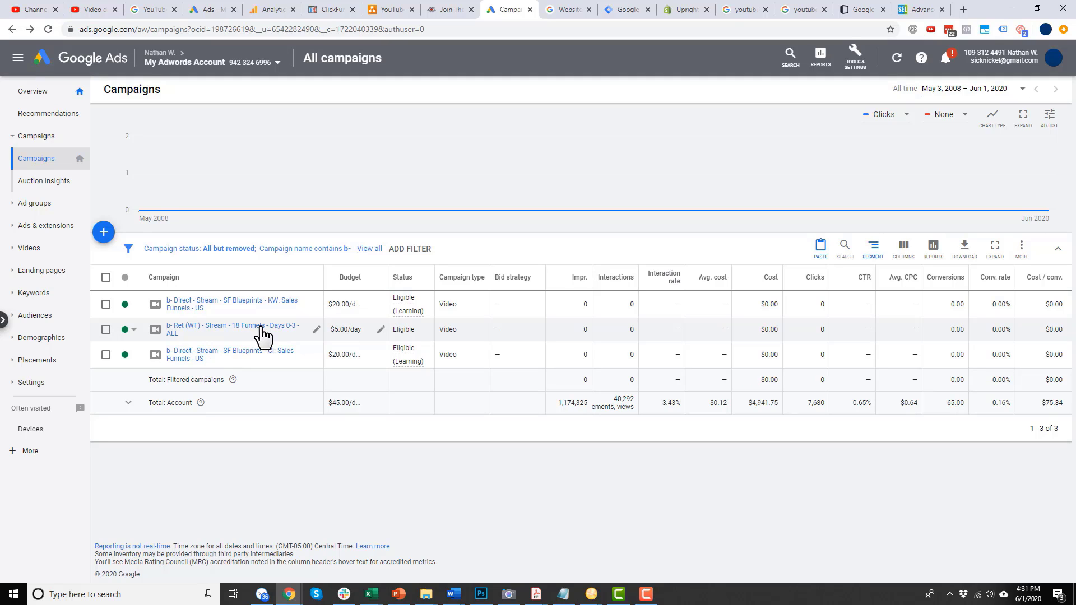
Duplicate the "b- Ret (WT) - Stream - 18 Funnels - Days 0-3 - ALL" campaign within My Adwords Account, pausing the copy after pasting
{"action": "left_click", "coordinate": [106, 330]}
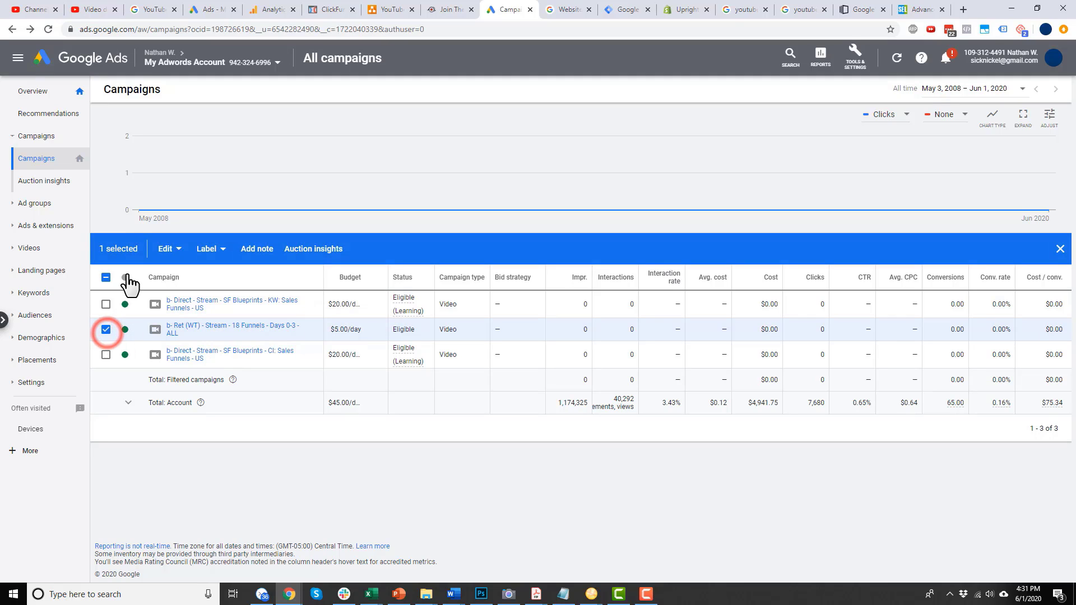
{"action": "left_click", "coordinate": [169, 250]}
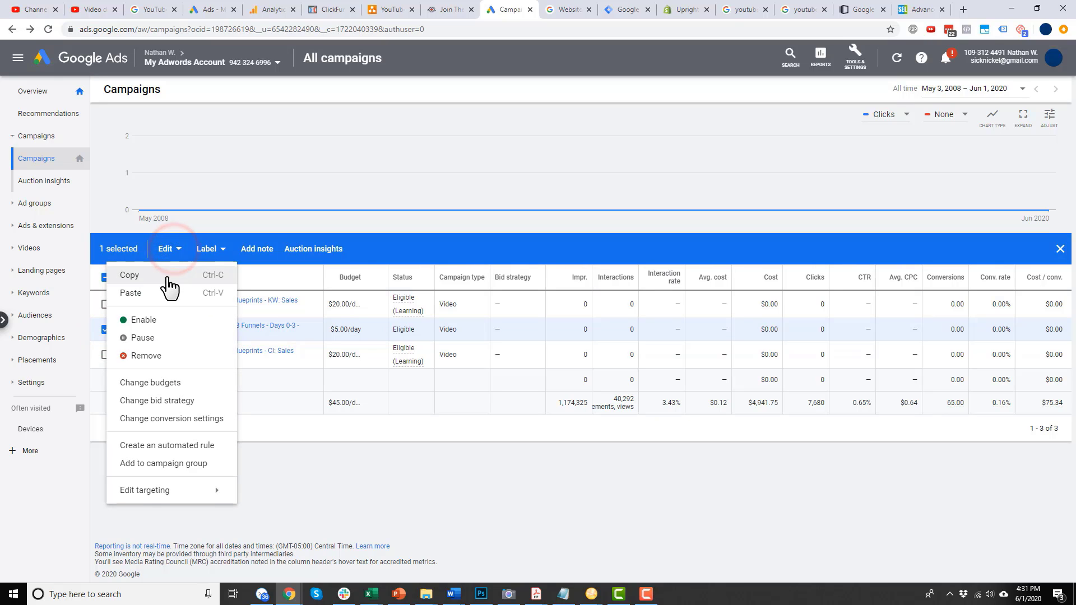
{"action": "left_click", "coordinate": [169, 278]}
{"action": "left_click", "coordinate": [1060, 249]}
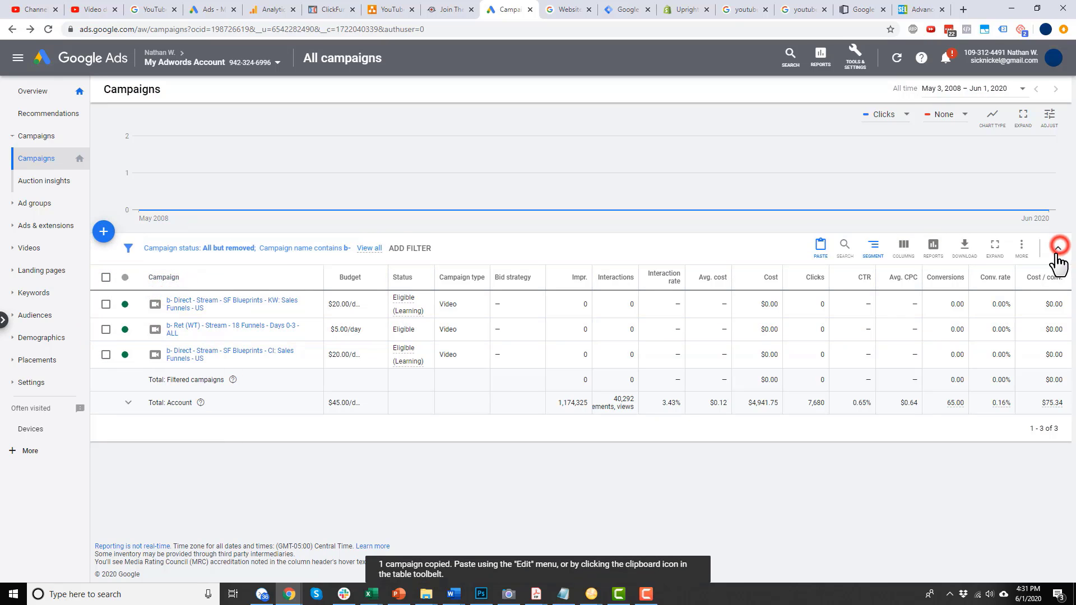
{"action": "left_click", "coordinate": [1025, 255]}
{"action": "left_click", "coordinate": [960, 280]}
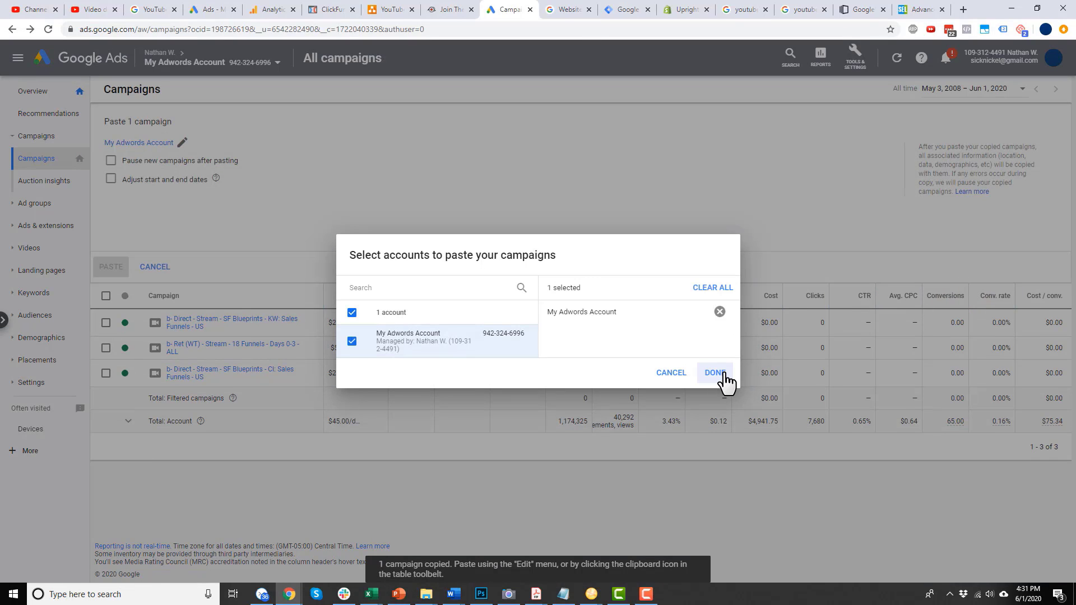
{"action": "left_click", "coordinate": [724, 375]}
{"action": "left_click", "coordinate": [111, 160]}
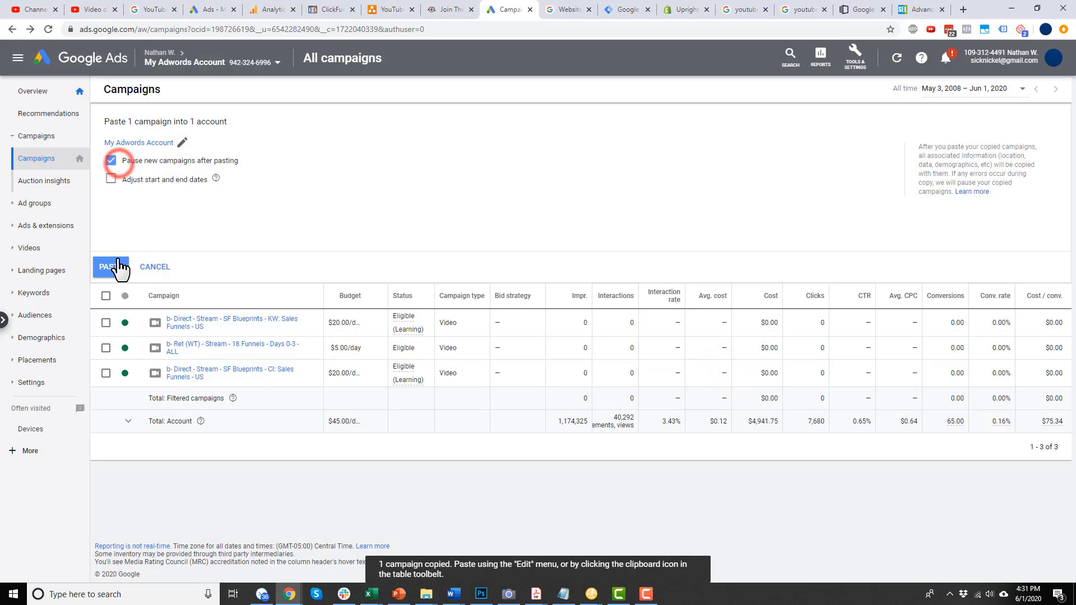
{"action": "left_click", "coordinate": [119, 268]}
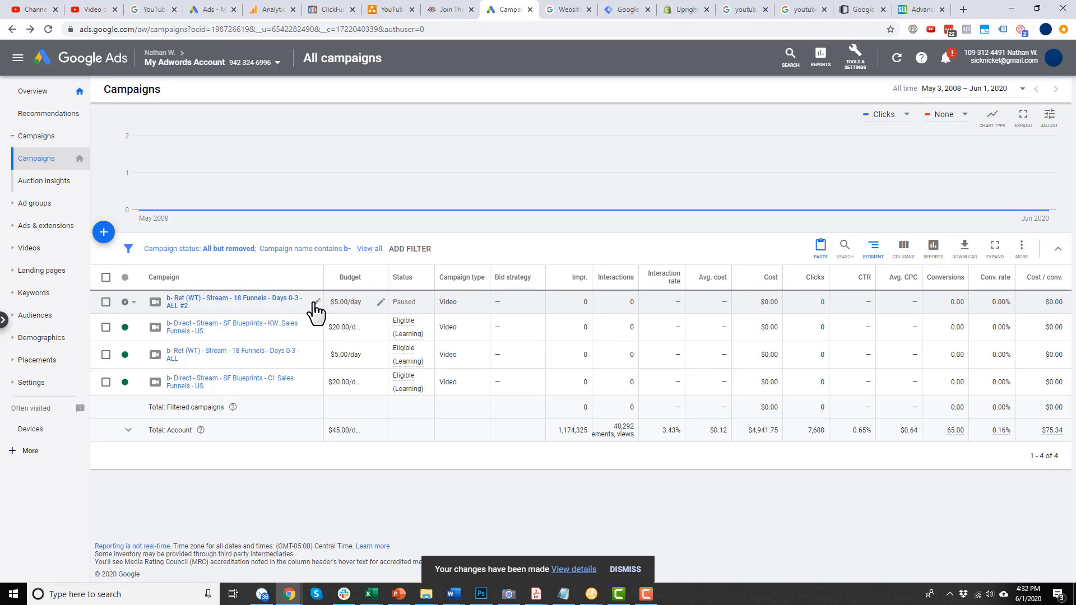
Rename the copied campaign as "b- Ret (WT) - Stream - SF Book - Days 4-6 - ALL", checking the day range against the funnel diagram
{"action": "left_click", "coordinate": [316, 303]}
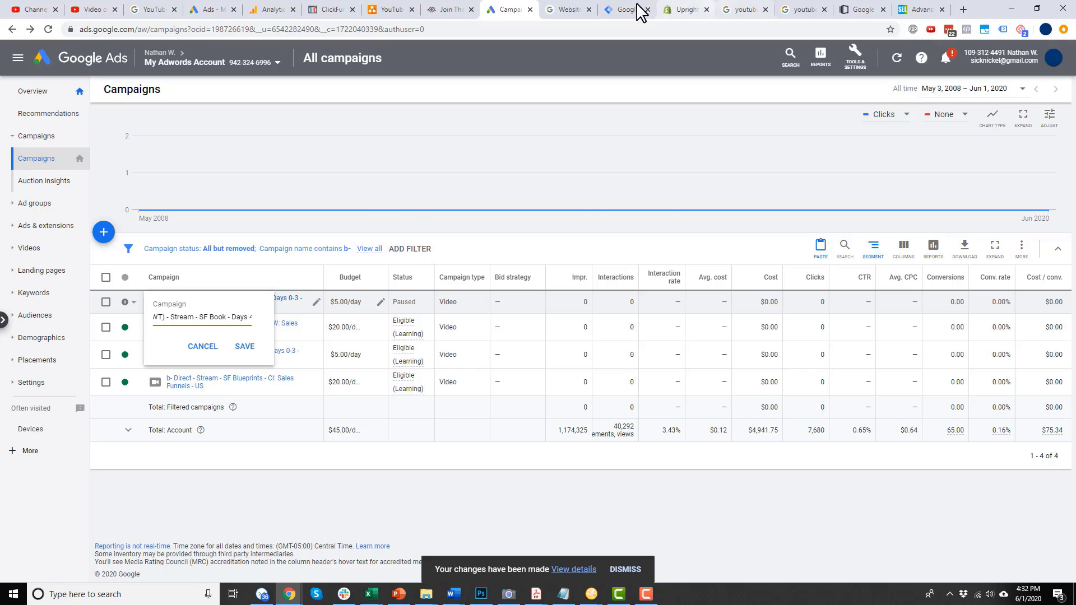
{"action": "left_click", "coordinate": [377, 10]}
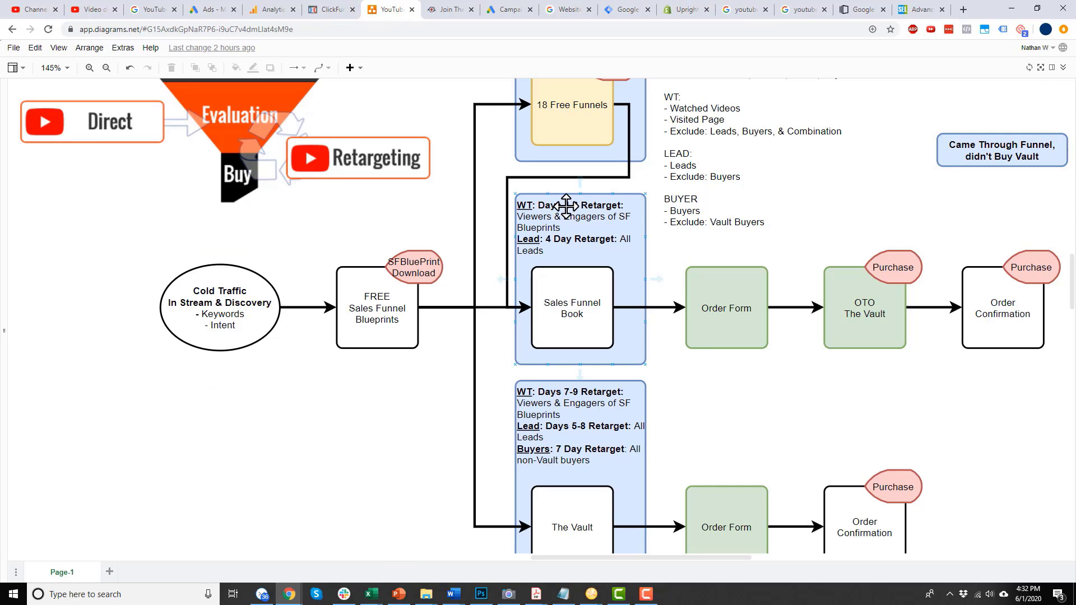
{"action": "left_click", "coordinate": [589, 224]}
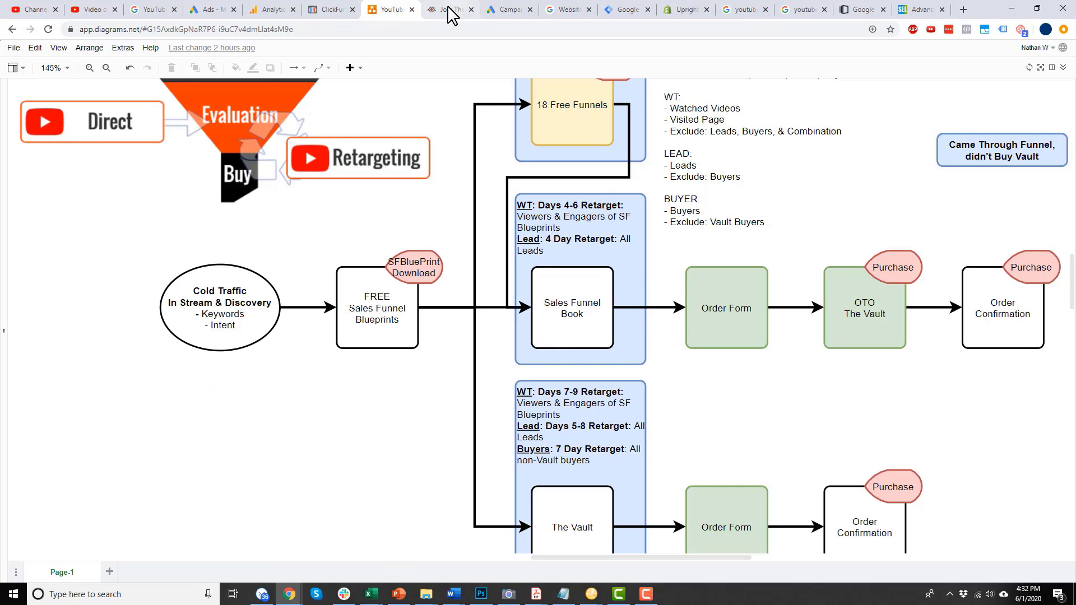
{"action": "left_click", "coordinate": [507, 10]}
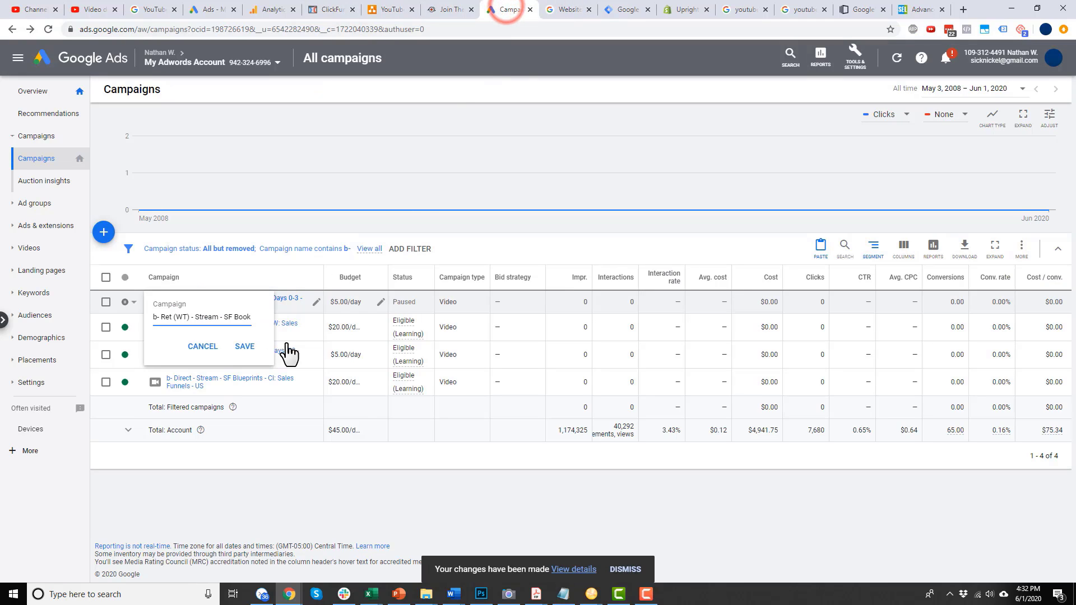
{"action": "left_click", "coordinate": [245, 345]}
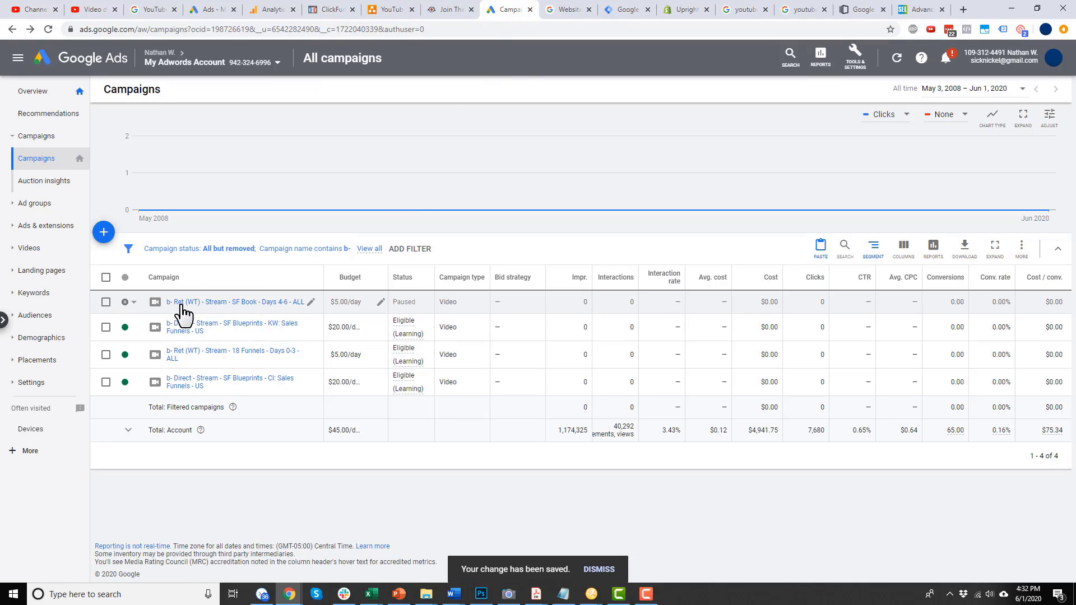
Edit Ad #1 in the All Devices ad group of the SF Book Days 4-6 campaign, replacing its video with "The Sales Funnel Book"
{"action": "left_click", "coordinate": [285, 304]}
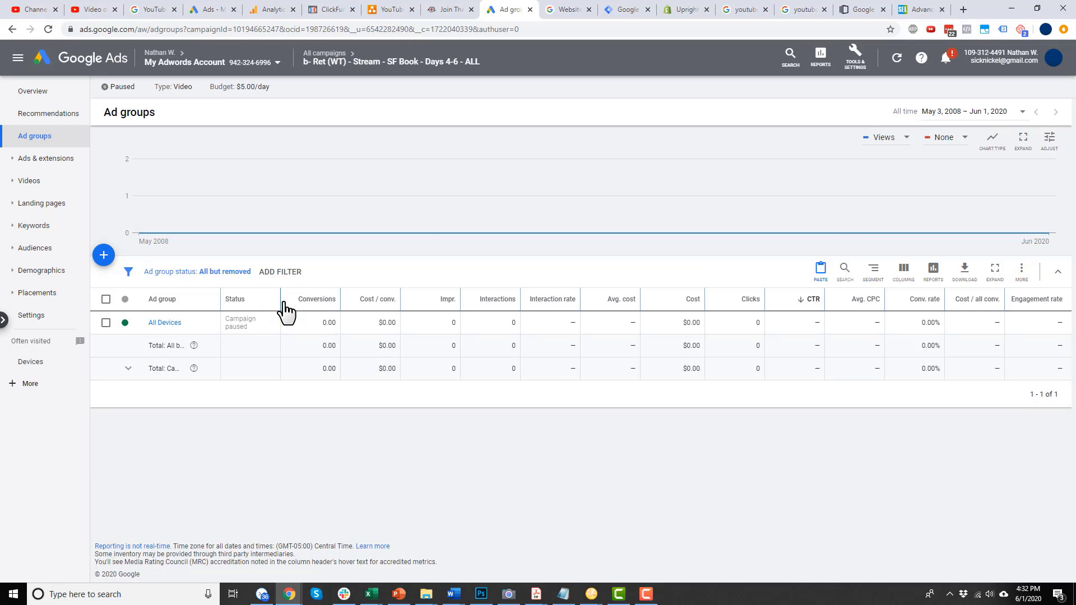
{"action": "left_click", "coordinate": [171, 325]}
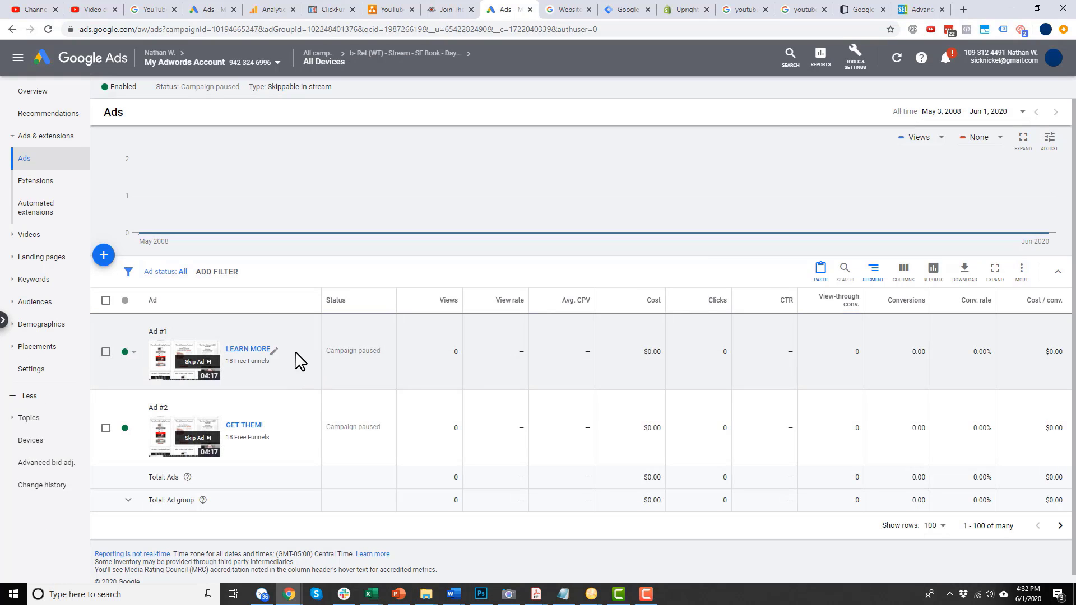
{"action": "left_click", "coordinate": [273, 352]}
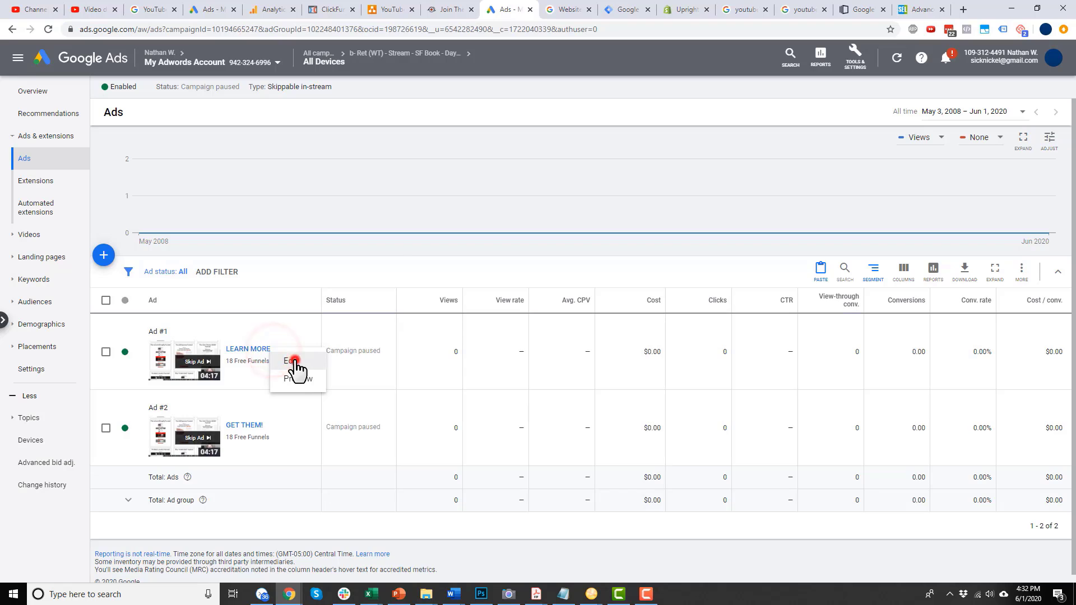
{"action": "left_click", "coordinate": [292, 362]}
{"action": "left_click", "coordinate": [649, 353]}
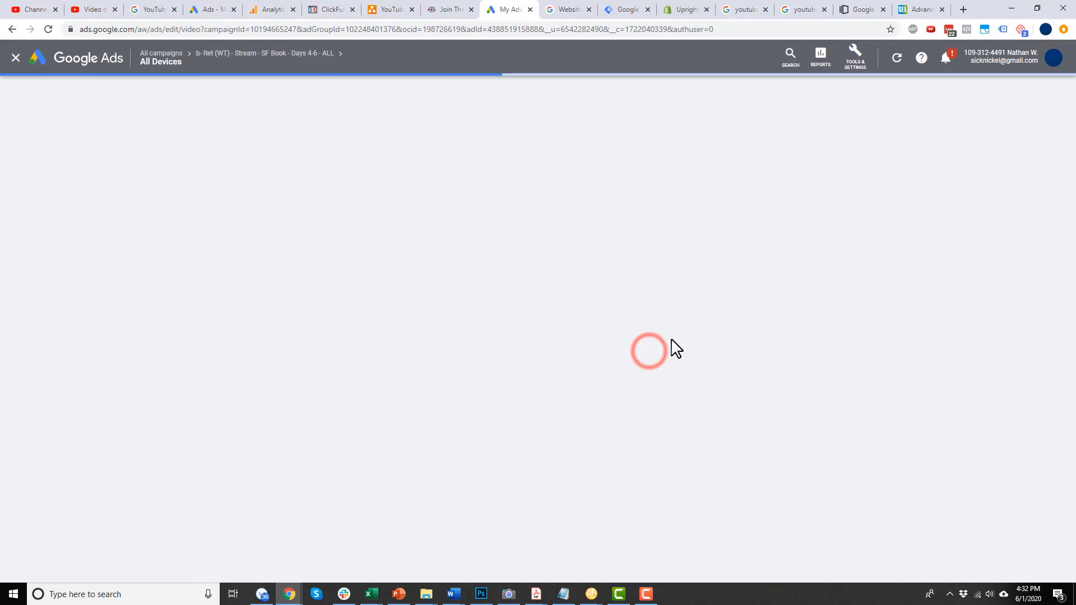
{"action": "left_click", "coordinate": [476, 140]}
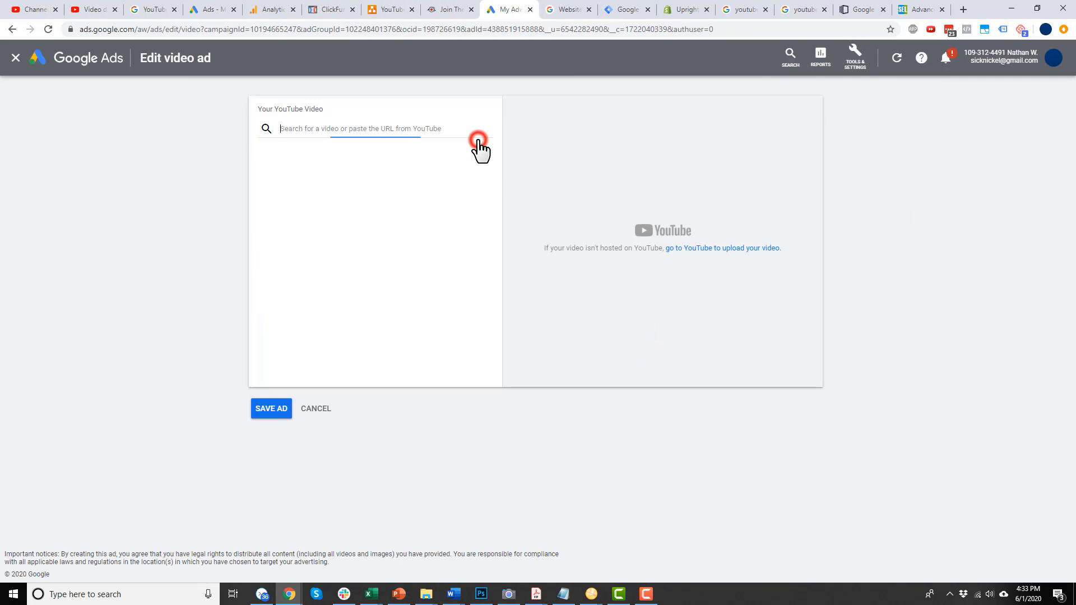
{"action": "left_click", "coordinate": [416, 126]}
{"action": "key", "text": "ctrl+v"}
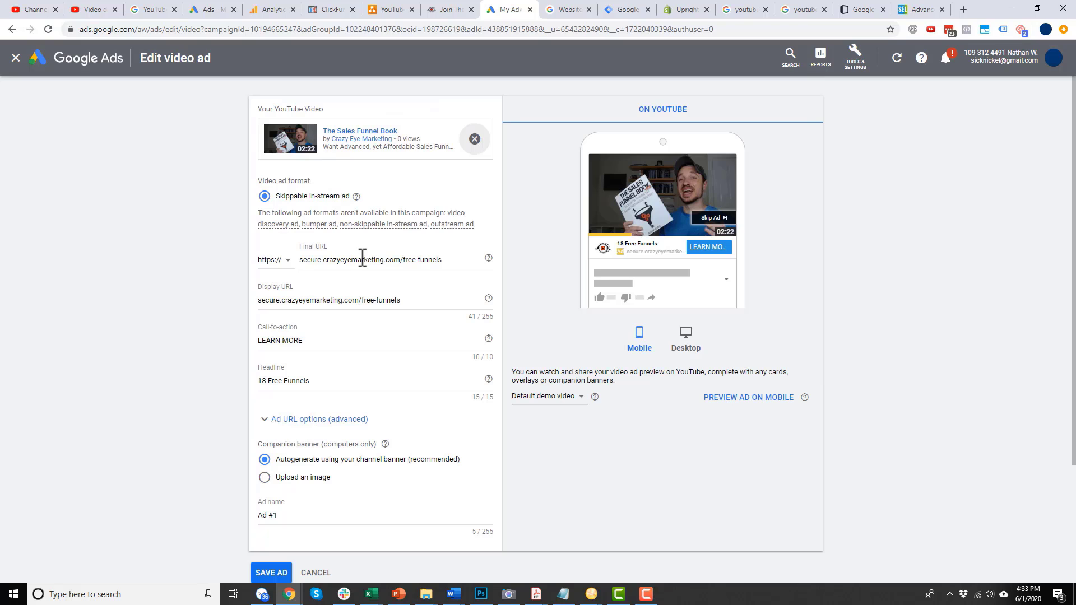
{"action": "left_click", "coordinate": [964, 9]}
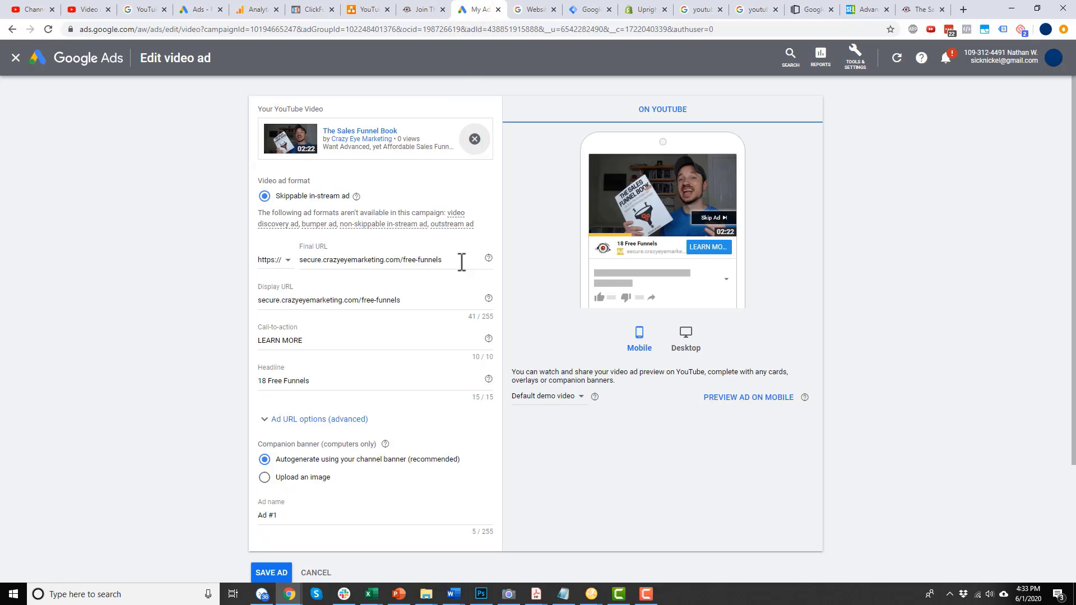
{"action": "left_click_drag", "start_coordinate": [461, 260], "coordinate": [187, 271]}
{"action": "key", "text": "ctrl+v"}
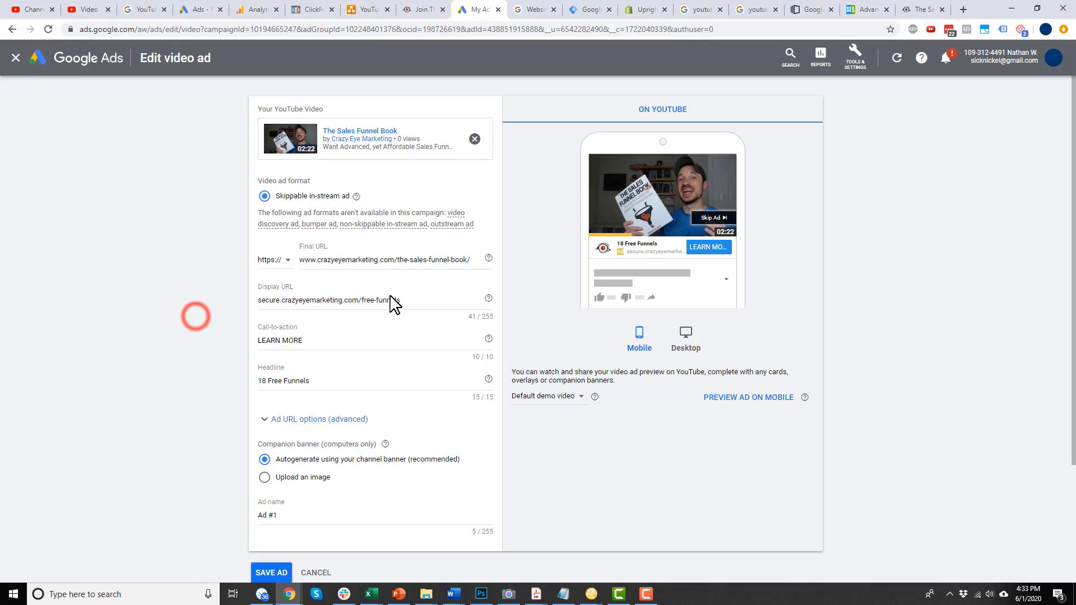
{"action": "left_click_drag", "start_coordinate": [425, 298], "coordinate": [159, 308]}
{"action": "key", "text": "BackSpace"}
{"action": "left_click", "coordinate": [172, 343]}
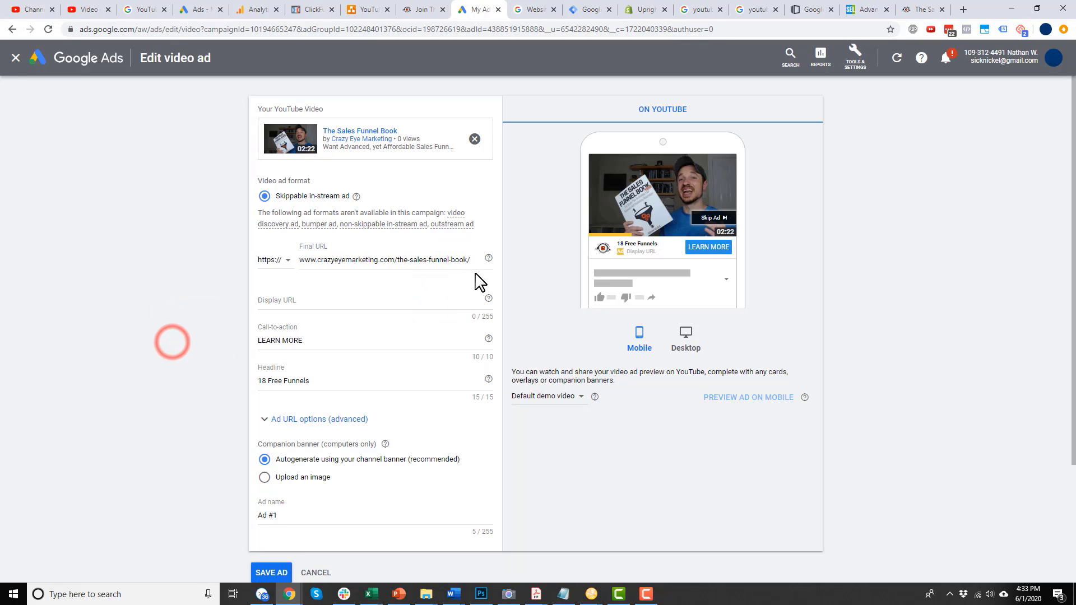
{"action": "left_click_drag", "start_coordinate": [474, 260], "coordinate": [285, 275]}
{"action": "key", "text": "ctrl+c"}
{"action": "left_click", "coordinate": [307, 299]}
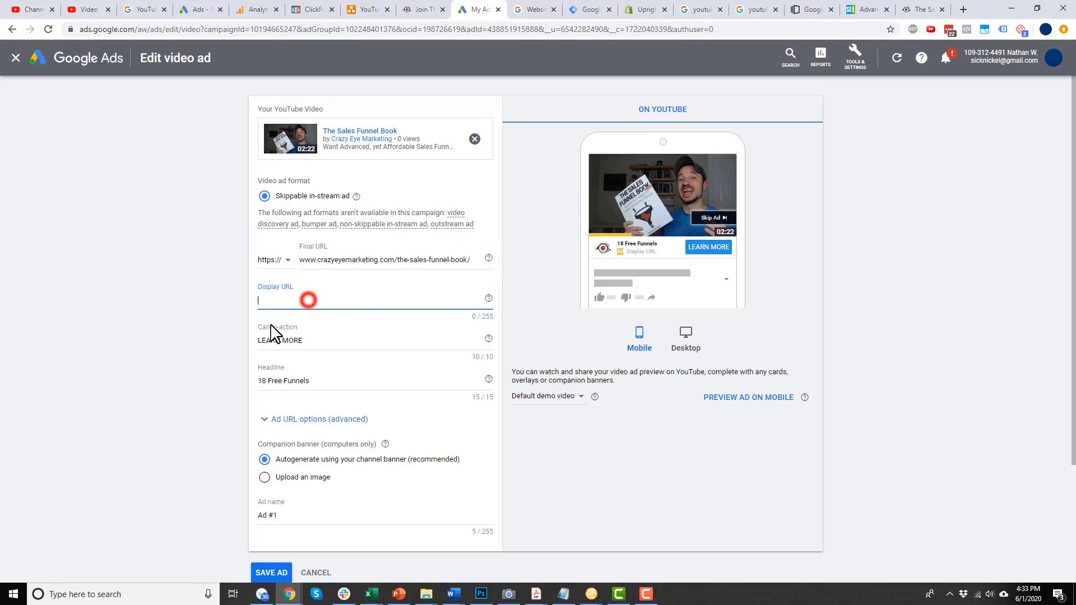
{"action": "key", "text": "ctrl+v"}
{"action": "left_click", "coordinate": [151, 344]}
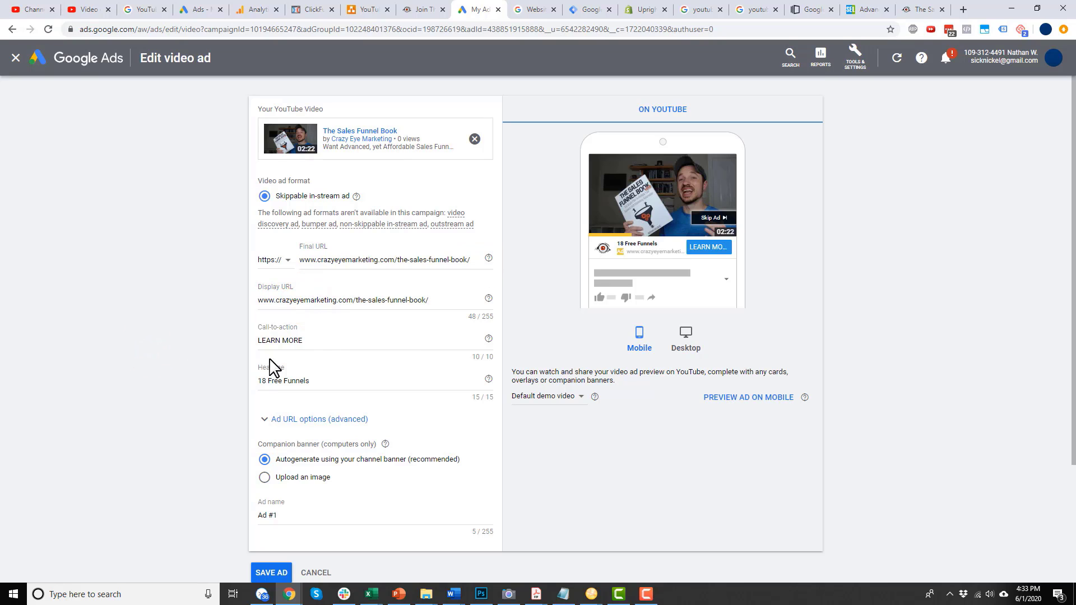
Set Ad #1's headline to "Free + Shipping" and save the ad
{"action": "triple_click", "coordinate": [332, 382]}
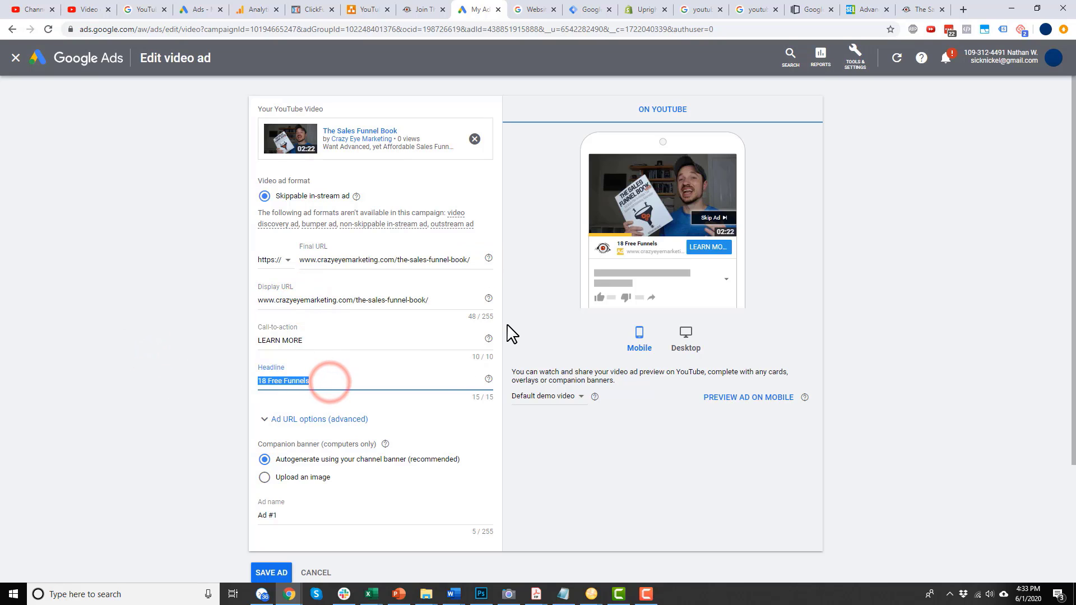
{"action": "type", "text": "Free + Shipping"}
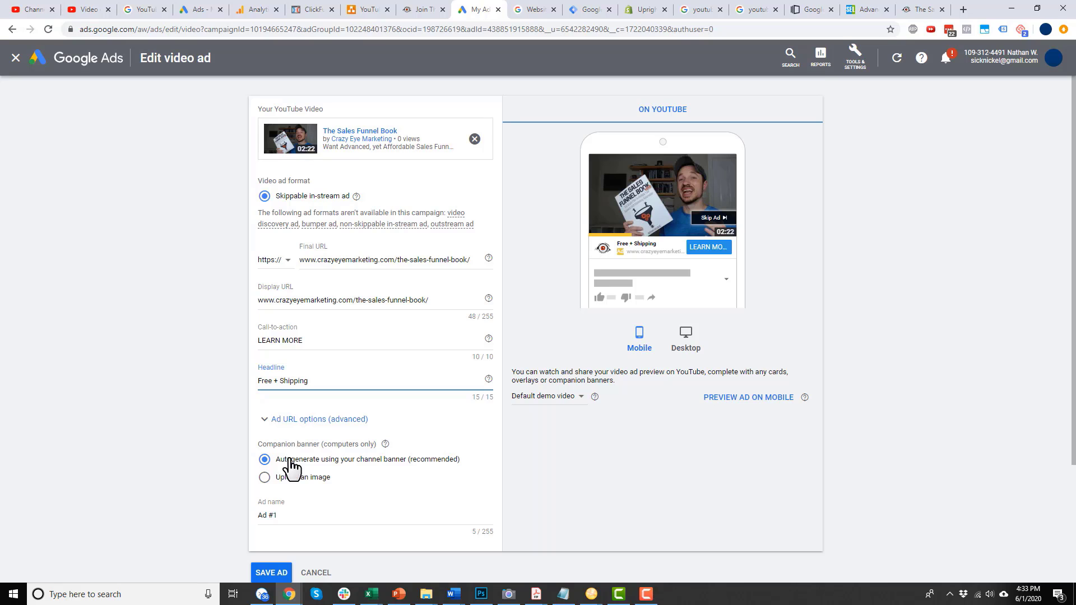
{"action": "scroll", "coordinate": [373, 465], "scroll_direction": "down", "scroll_amount": 1}
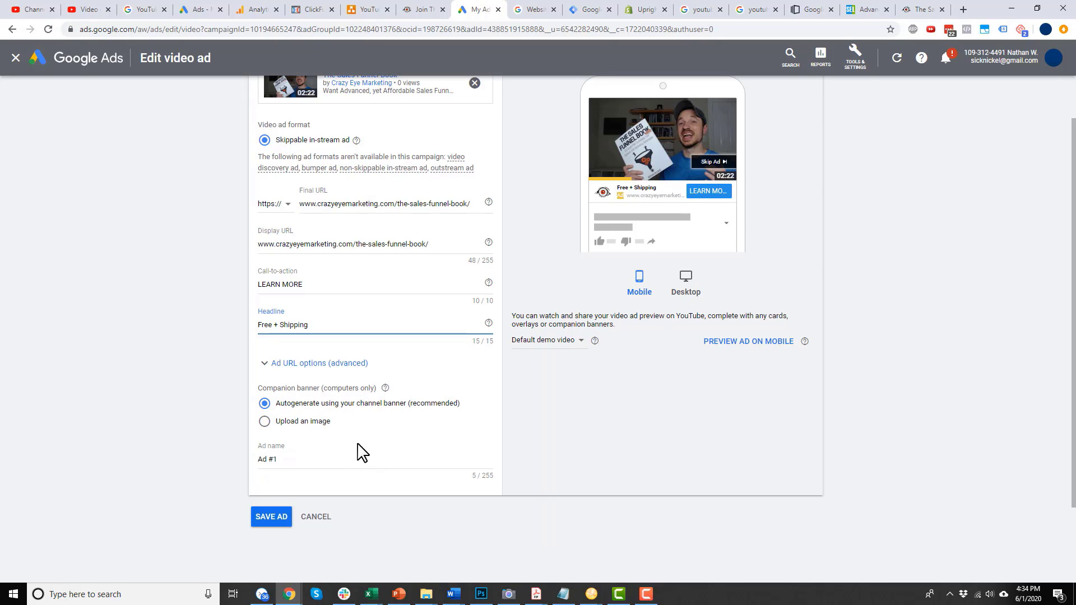
{"action": "left_click", "coordinate": [271, 518]}
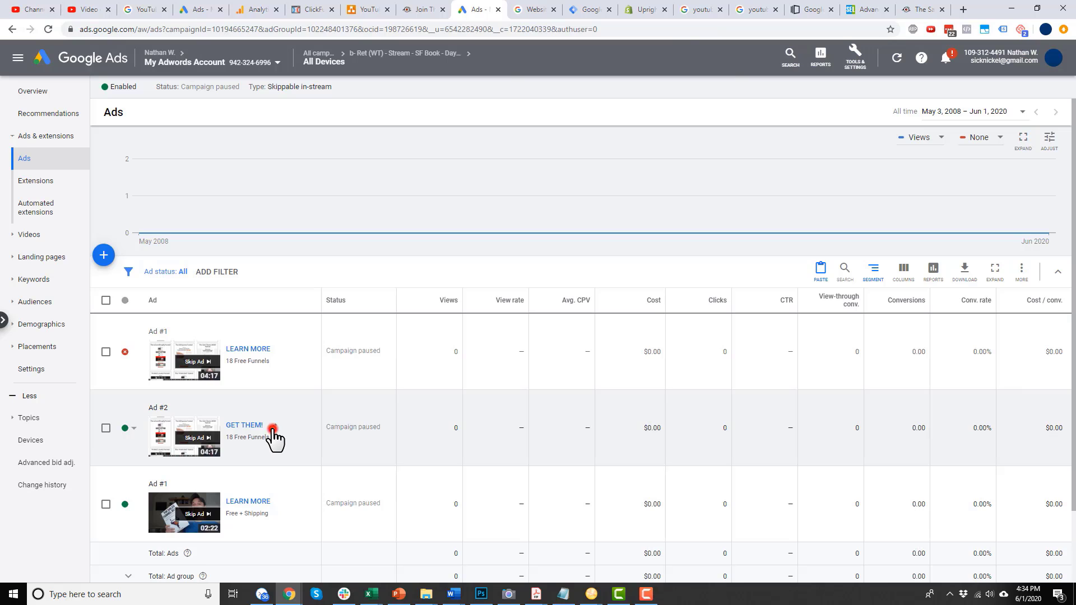
Edit Ad #2 with the "GET THEM!" call-to-action, replacing its video with "The Sales Funnel Book v2.0"
{"action": "left_click", "coordinate": [274, 436]}
{"action": "left_click", "coordinate": [299, 436]}
{"action": "left_click", "coordinate": [648, 355]}
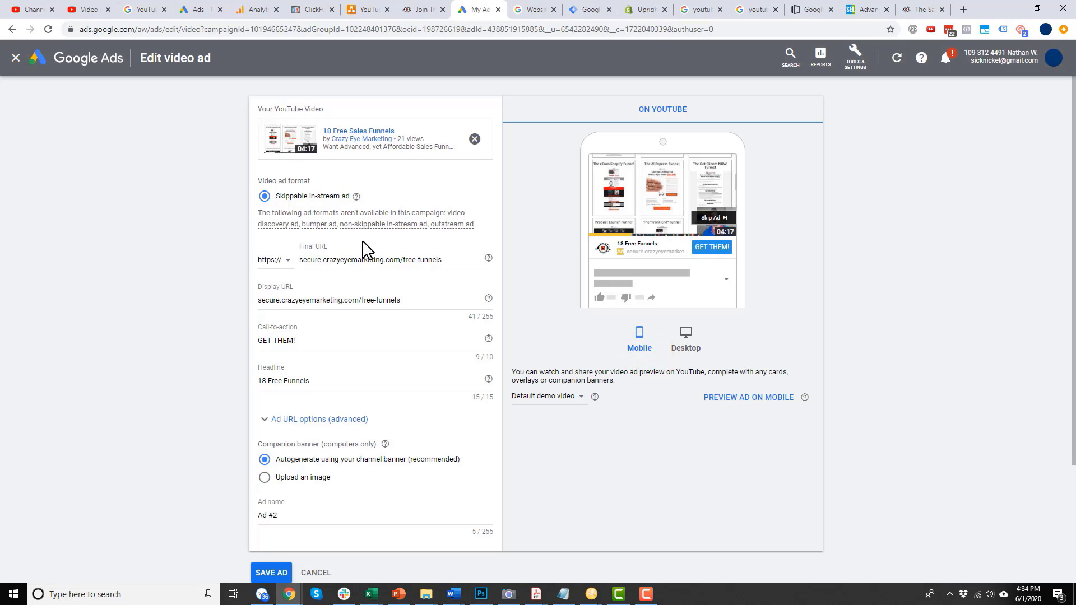
{"action": "left_click", "coordinate": [474, 139]}
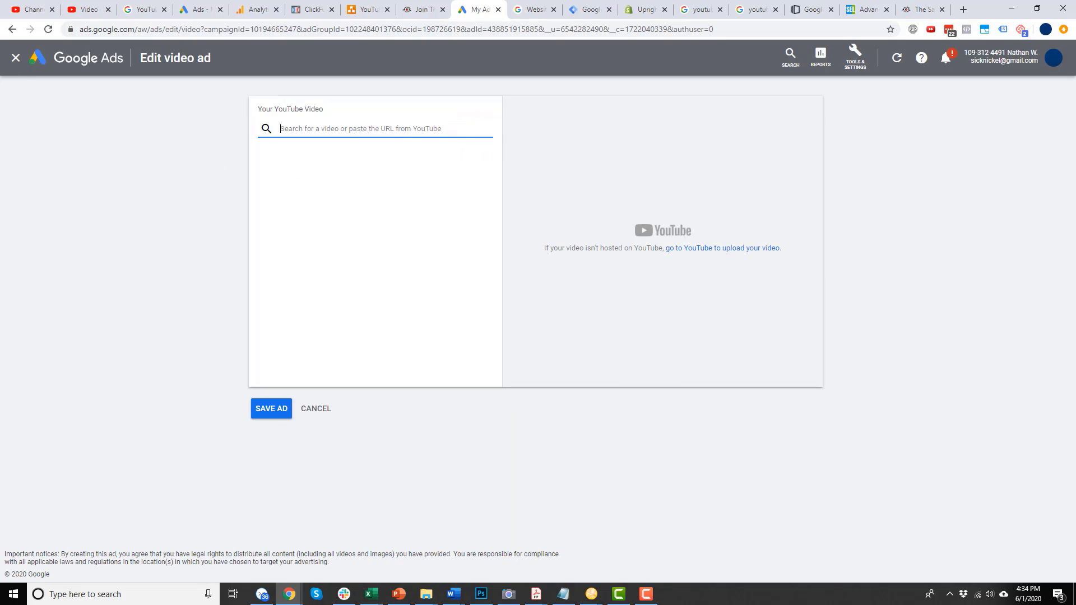
{"action": "left_click", "coordinate": [922, 9]}
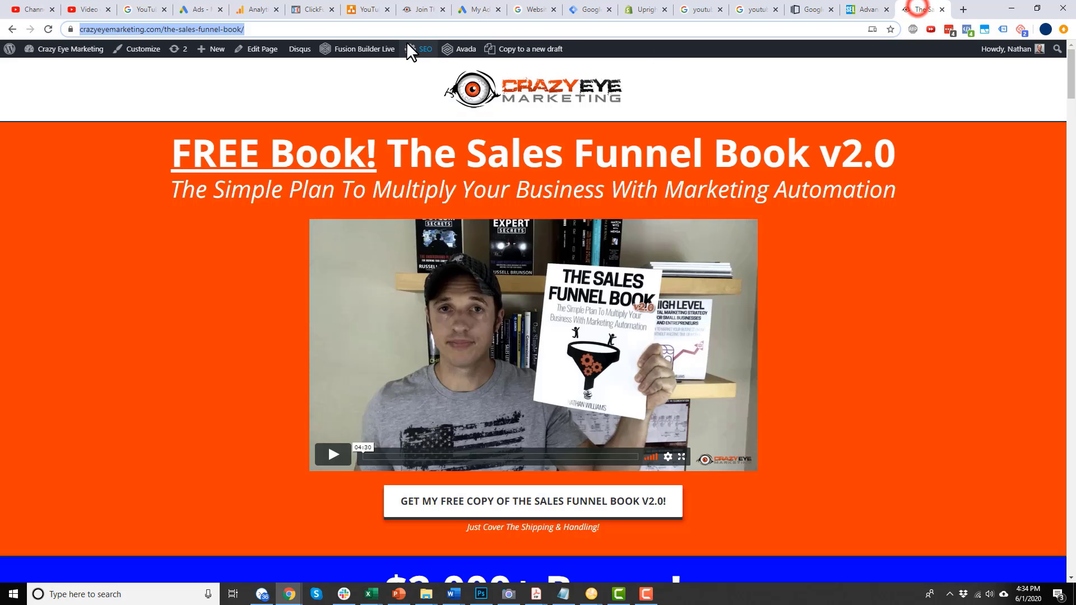
{"action": "left_click", "coordinate": [486, 10]}
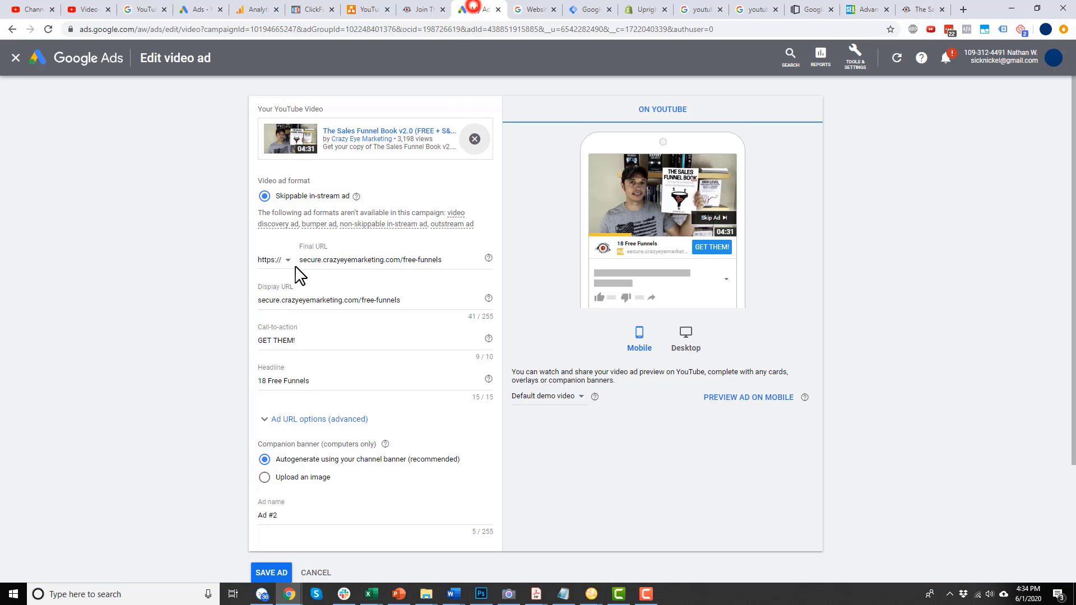
{"action": "triple_click", "coordinate": [457, 260]}
{"action": "key", "text": "ctrl+v"}
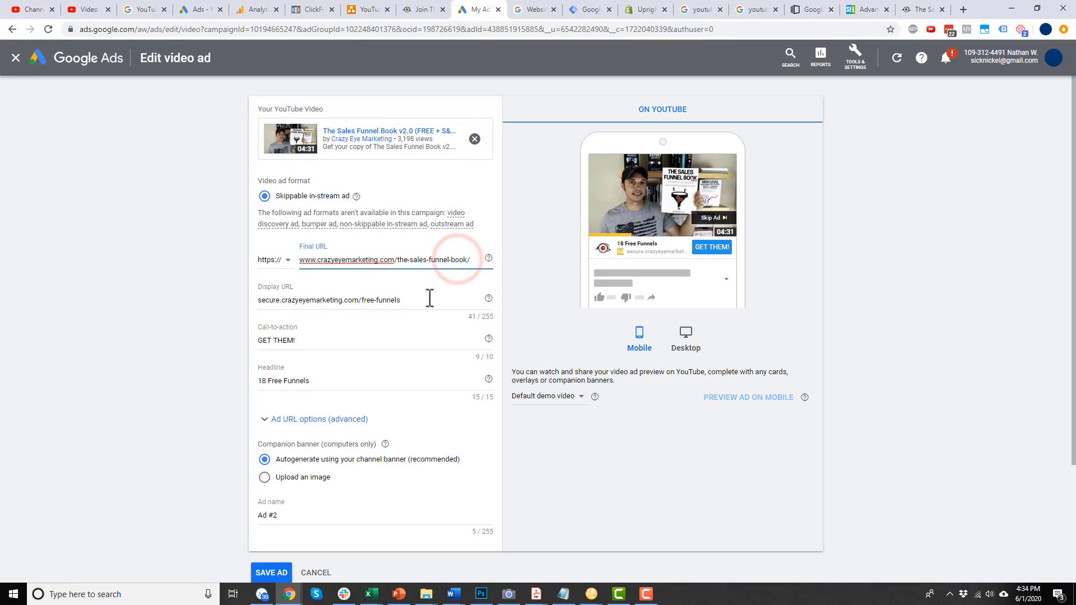
{"action": "triple_click", "coordinate": [428, 300]}
{"action": "key", "text": "ctrl+v"}
{"action": "left_click_drag", "start_coordinate": [282, 300], "coordinate": [258, 300]}
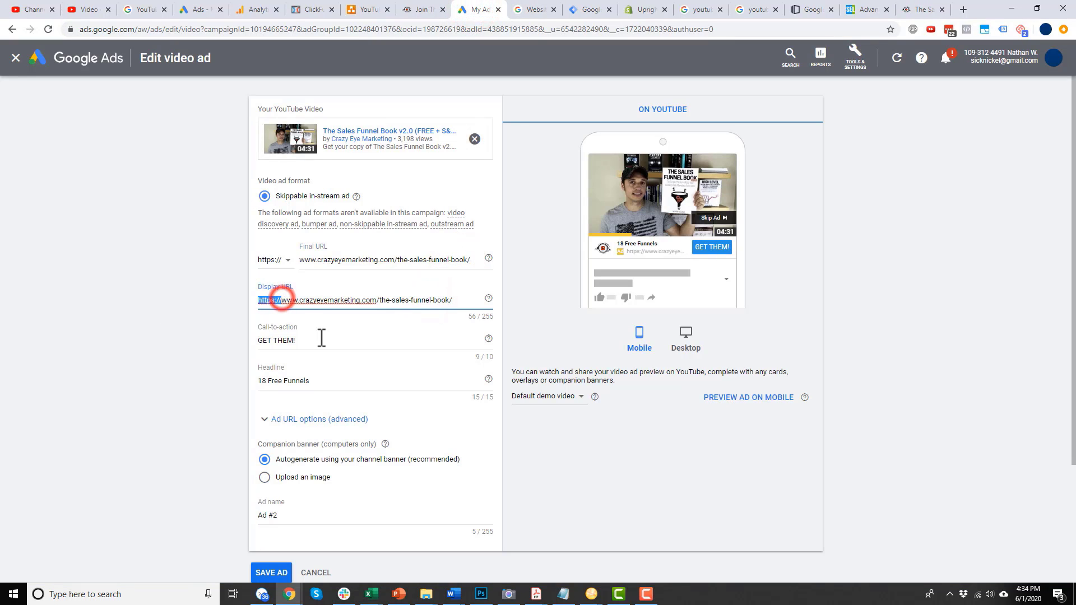
{"action": "key", "text": "BackSpace"}
Set Ad #2's call-to-action to "LEARN MORE" and its headline to "Free + Shipping", and save the ad
{"action": "triple_click", "coordinate": [328, 341]}
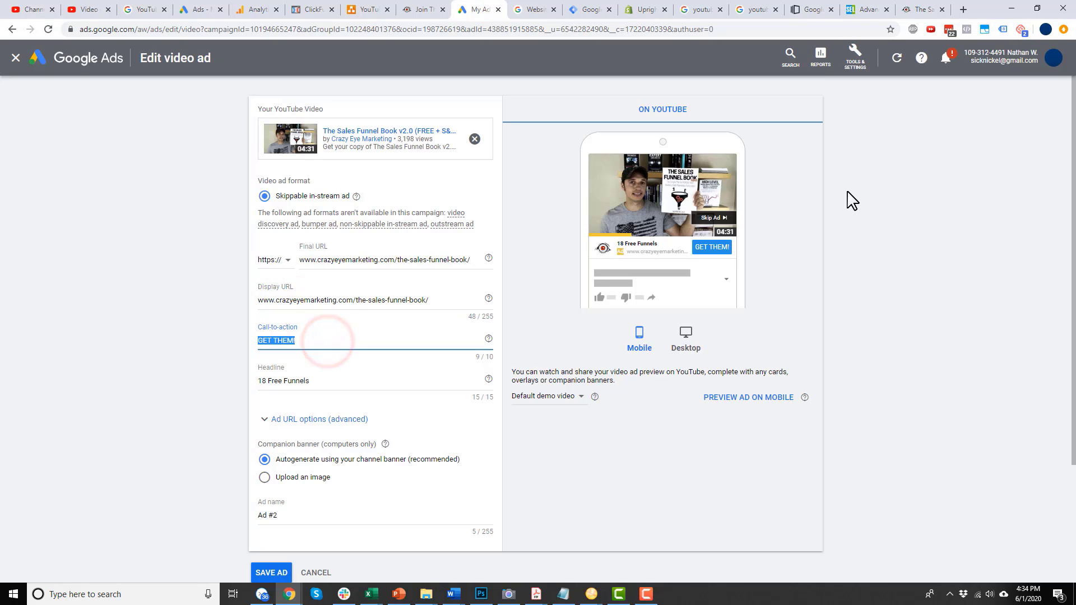
{"action": "type", "text": "LEARN MORE"}
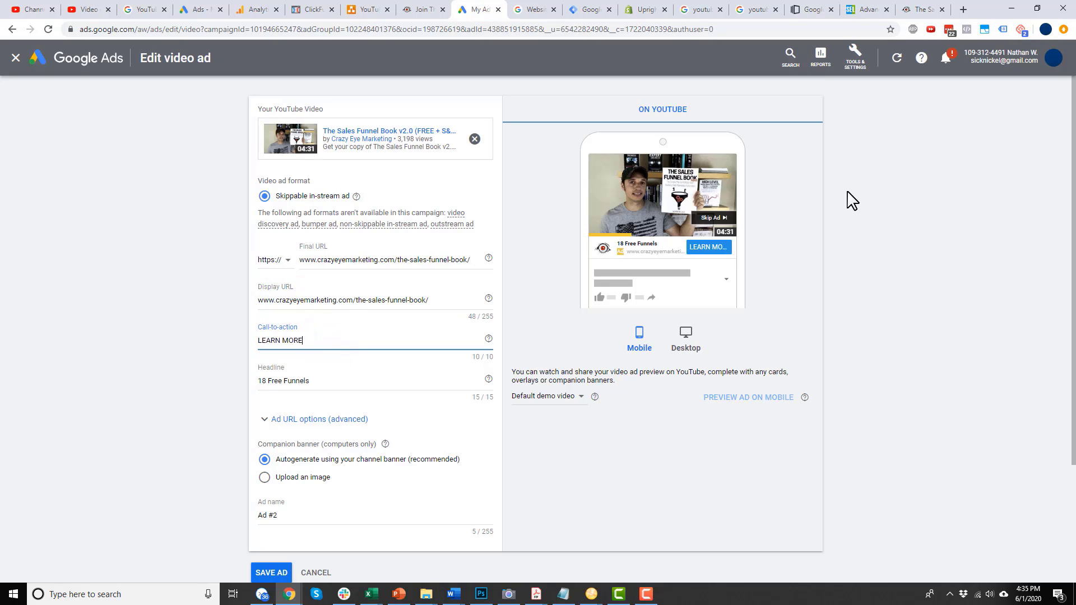
{"action": "triple_click", "coordinate": [328, 382]}
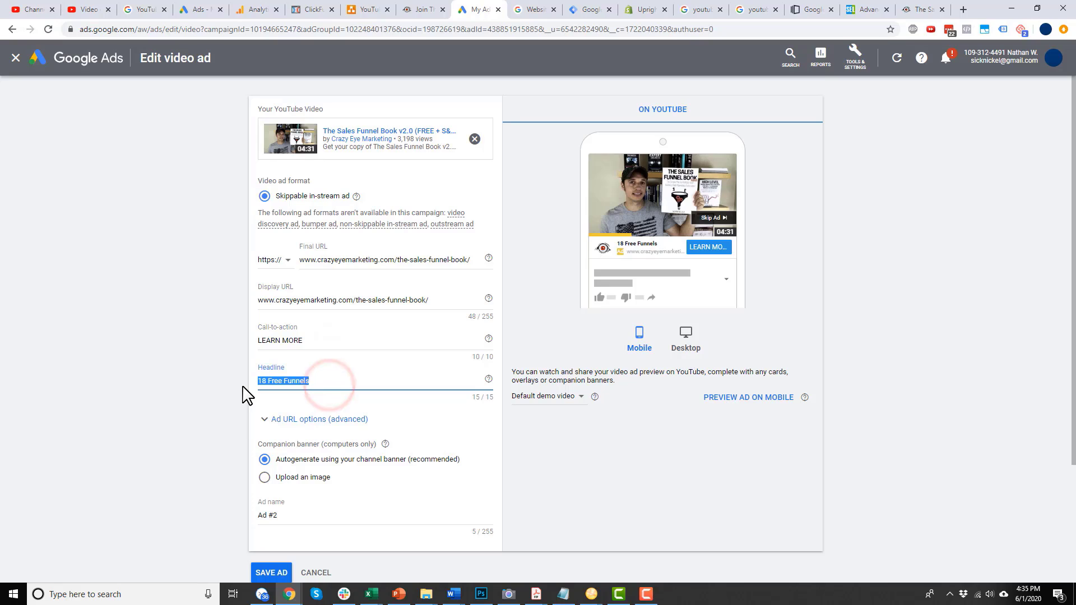
{"action": "type", "text": "Free + Shipping"}
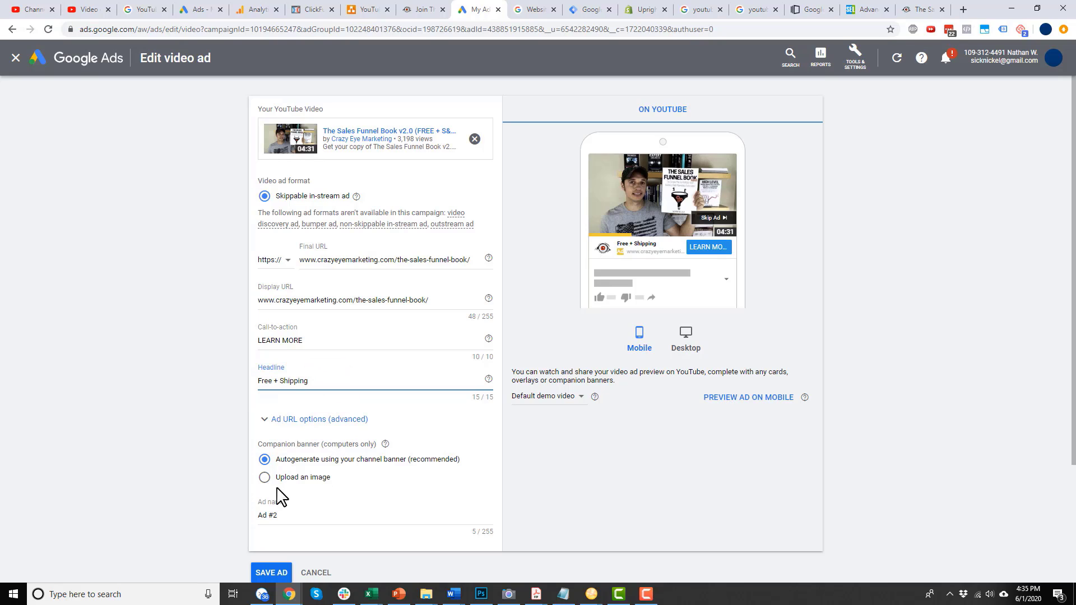
{"action": "scroll", "coordinate": [295, 469], "scroll_direction": "down", "scroll_amount": 2}
{"action": "left_click", "coordinate": [265, 463]}
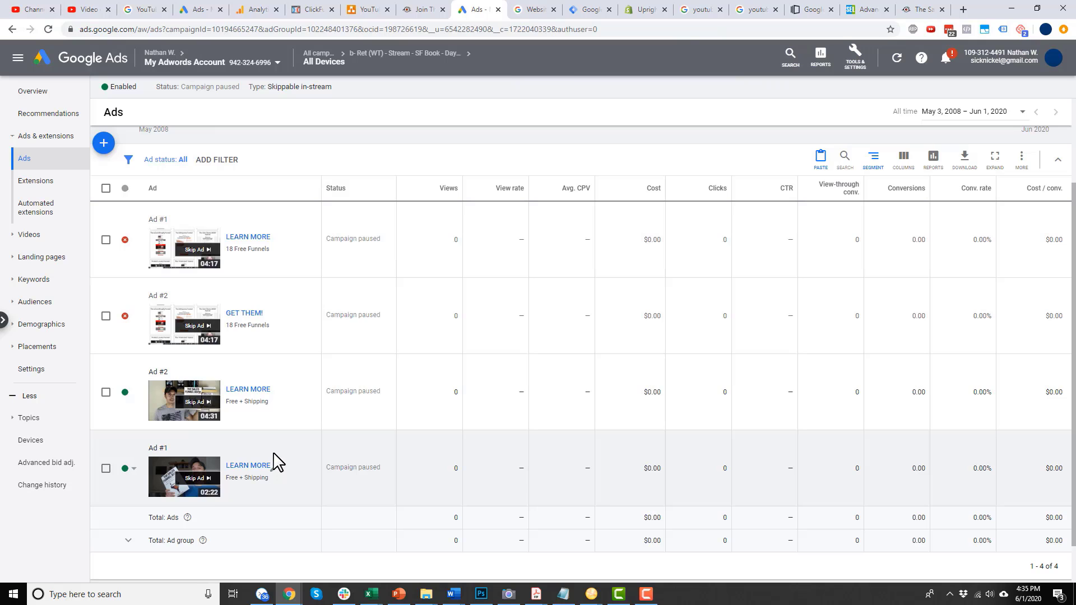
Remove both existing targeted audiences, the page visitors and the video viewers, from the All Devices ad group
{"action": "left_click", "coordinate": [39, 304]}
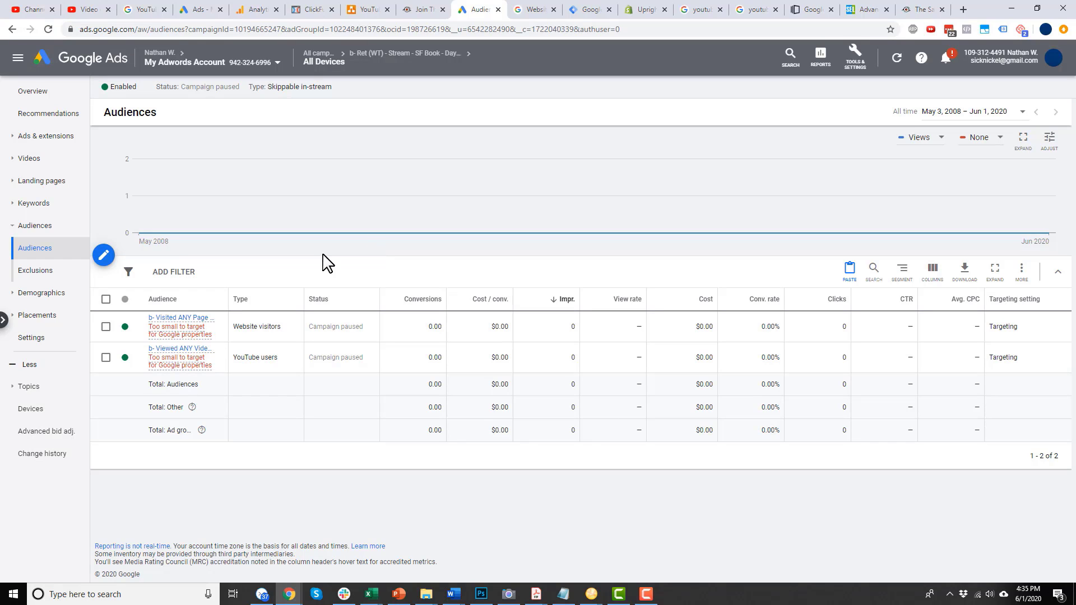
{"action": "left_click", "coordinate": [105, 299]}
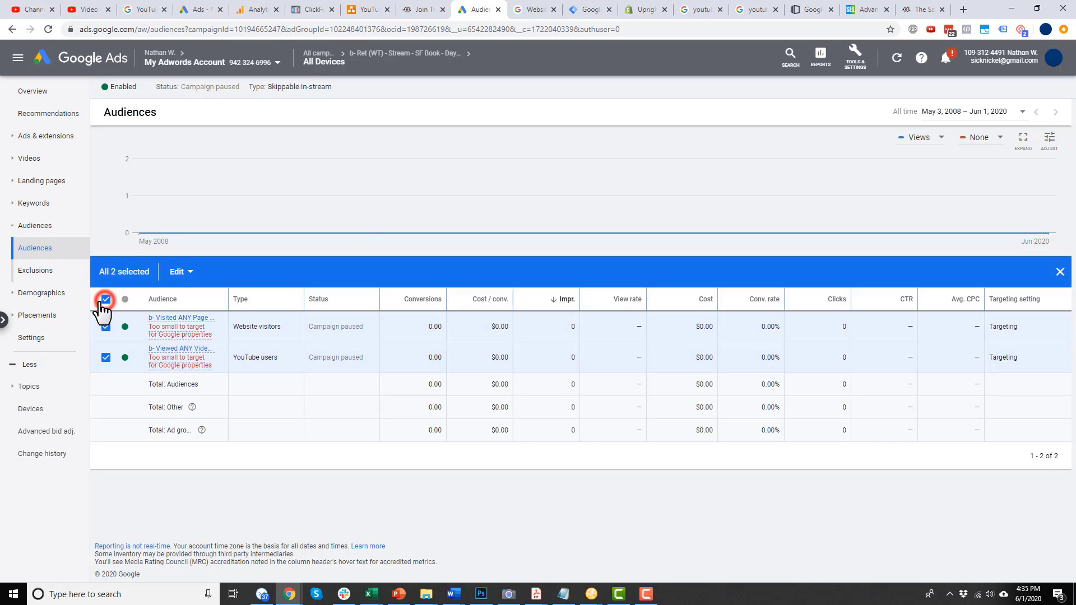
{"action": "left_click", "coordinate": [192, 272]}
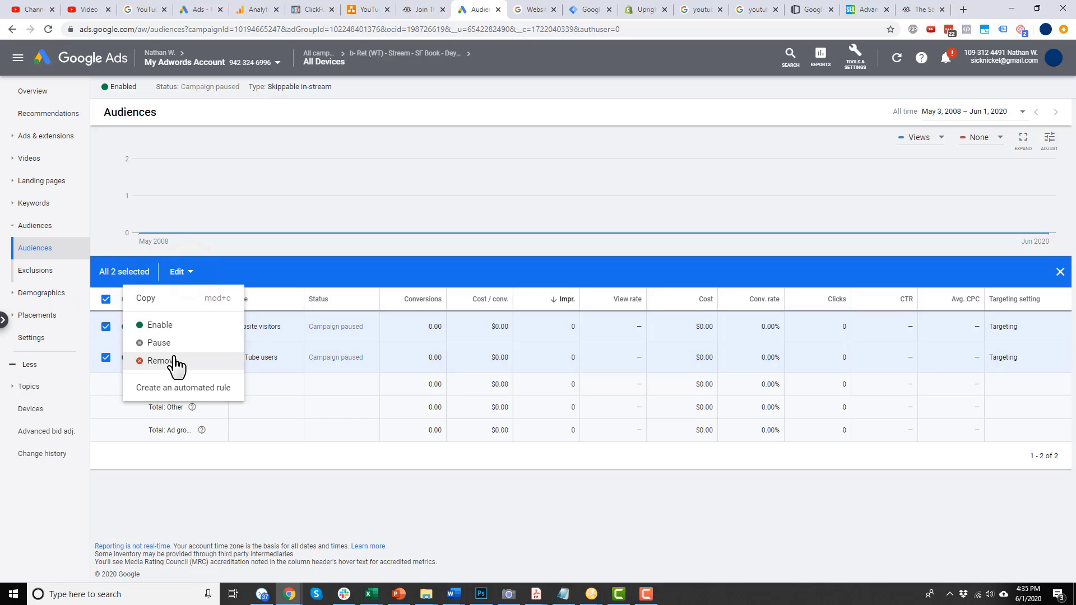
{"action": "left_click", "coordinate": [174, 361]}
{"action": "left_click", "coordinate": [643, 346]}
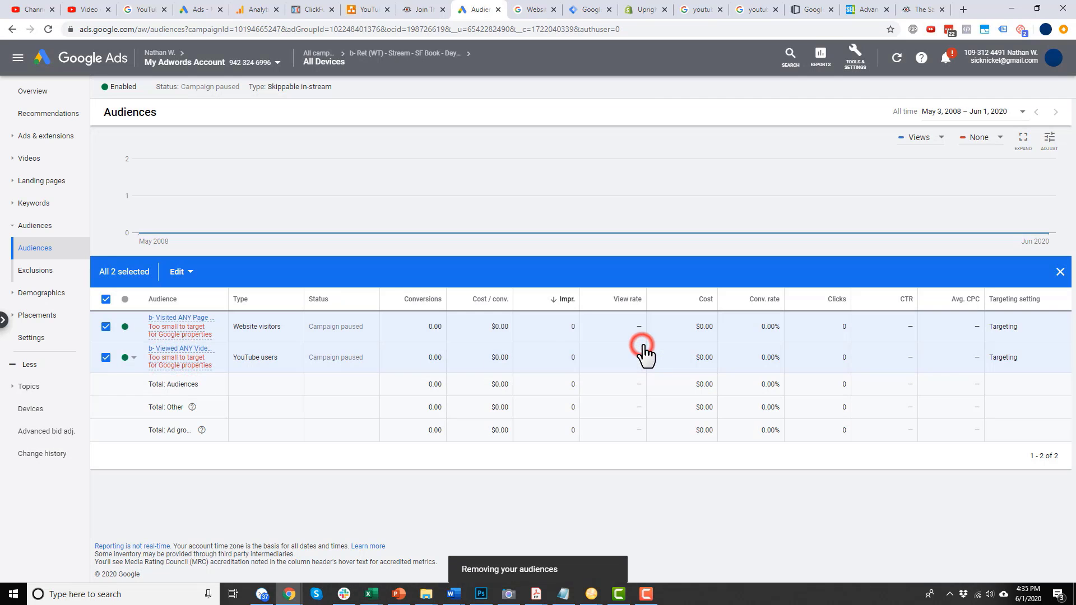
Target the "b- Visited ANY Page (6 Days)" and "b- Viewed ANY Video (6 days)" audiences in the All Devices ad group and save
{"action": "left_click", "coordinate": [103, 254]}
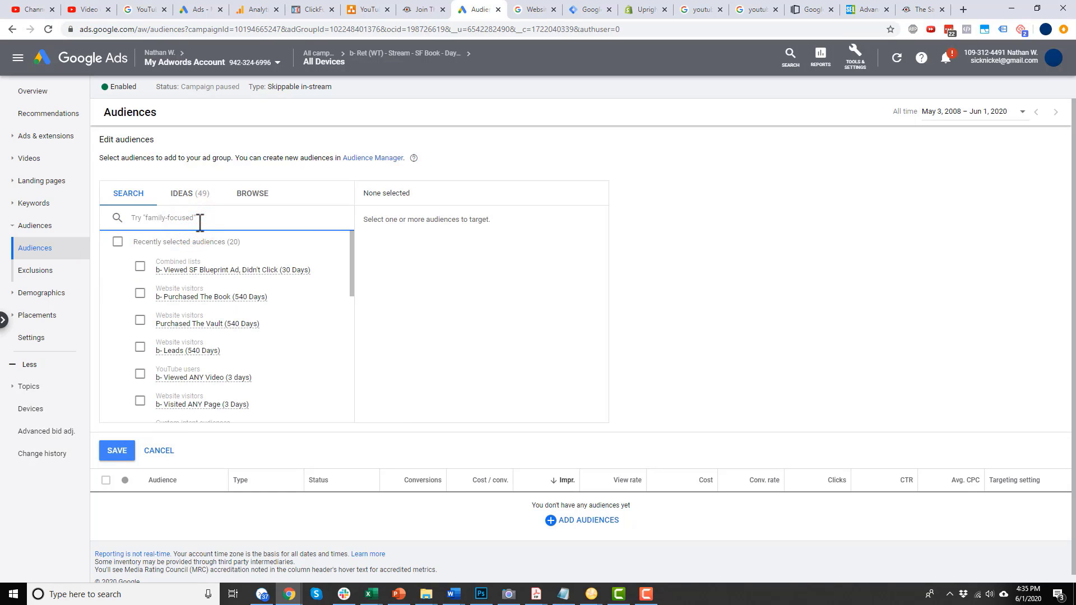
{"action": "type", "text": "6 days"}
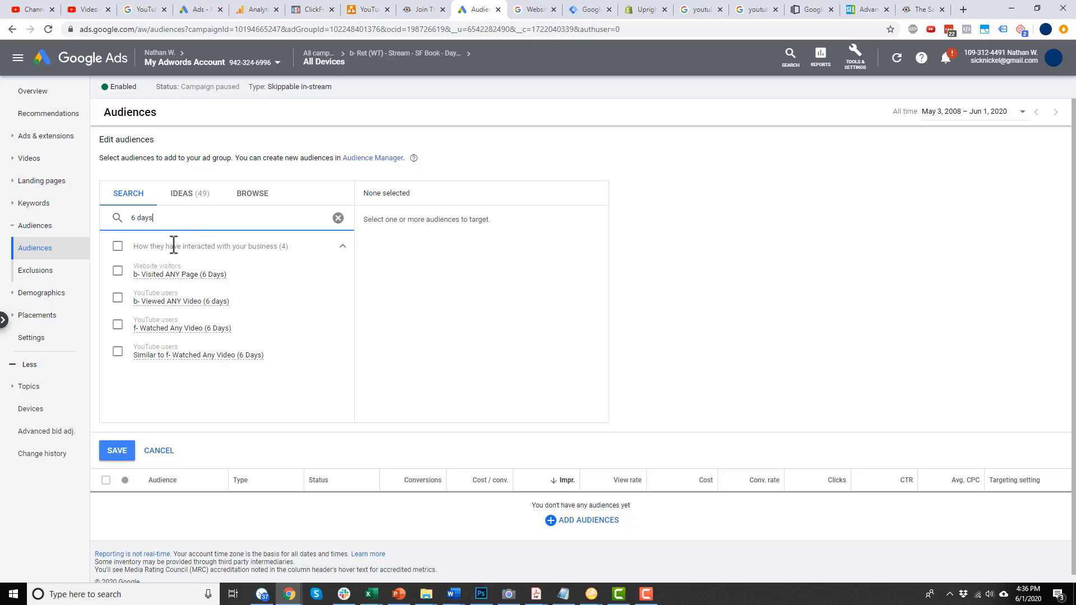
{"action": "left_click", "coordinate": [117, 271]}
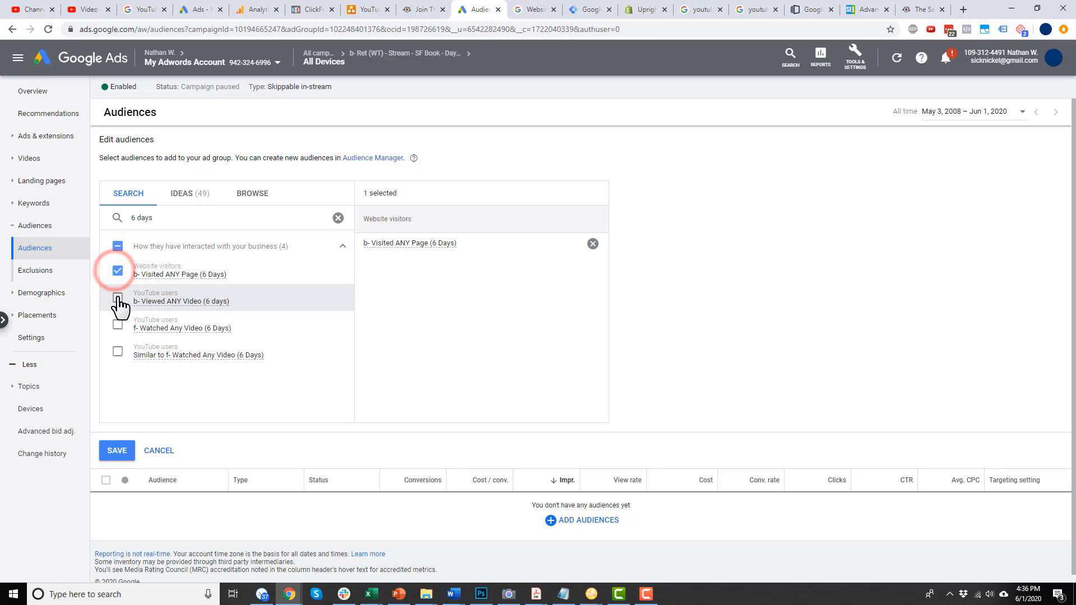
{"action": "left_click", "coordinate": [118, 297]}
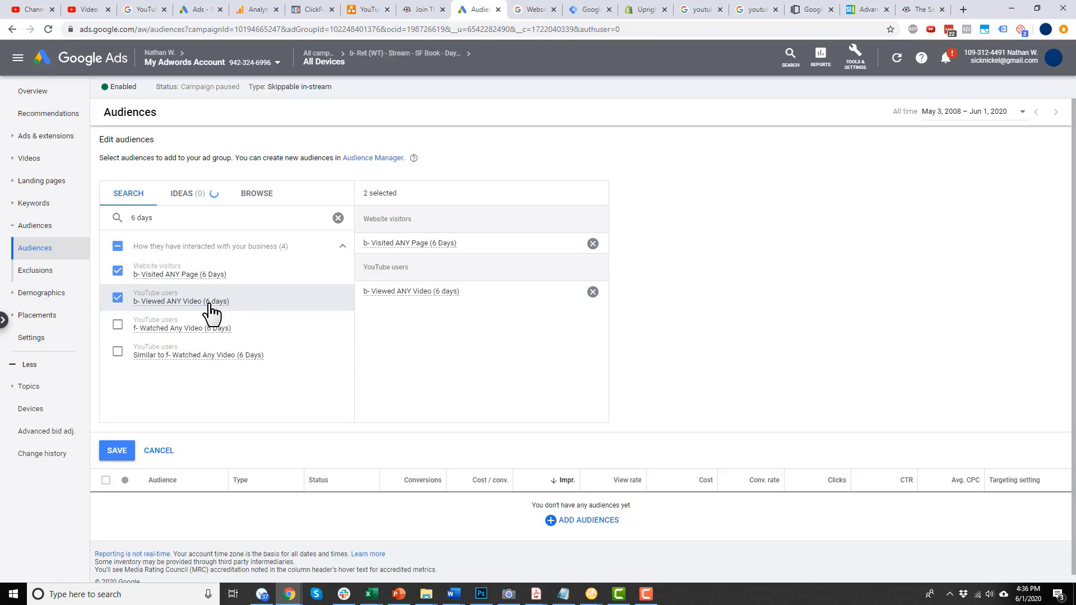
{"action": "mouse_move", "coordinate": [223, 304]}
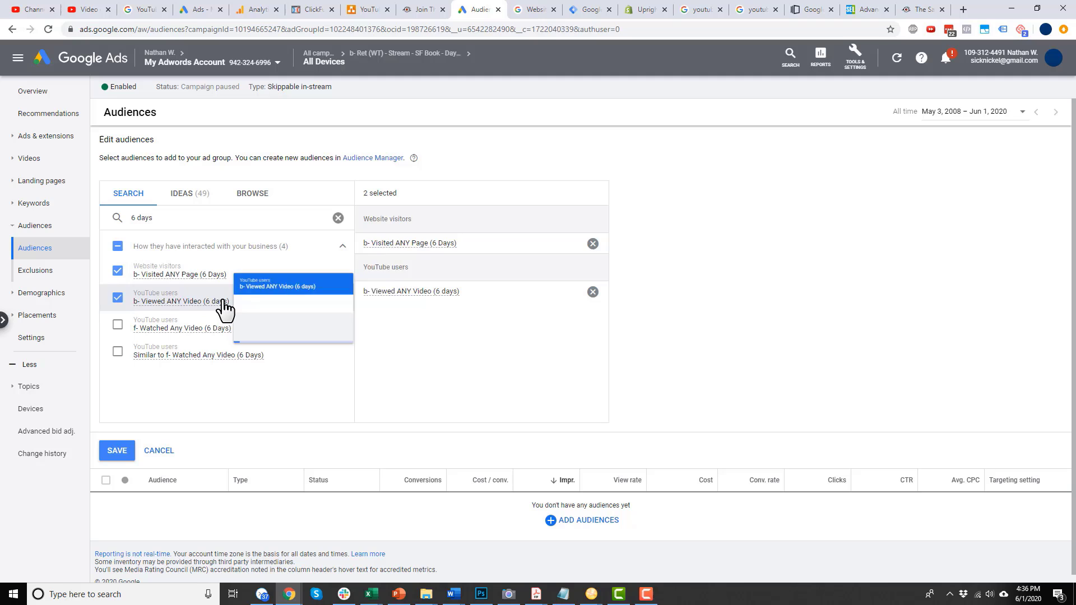
{"action": "left_click", "coordinate": [120, 451]}
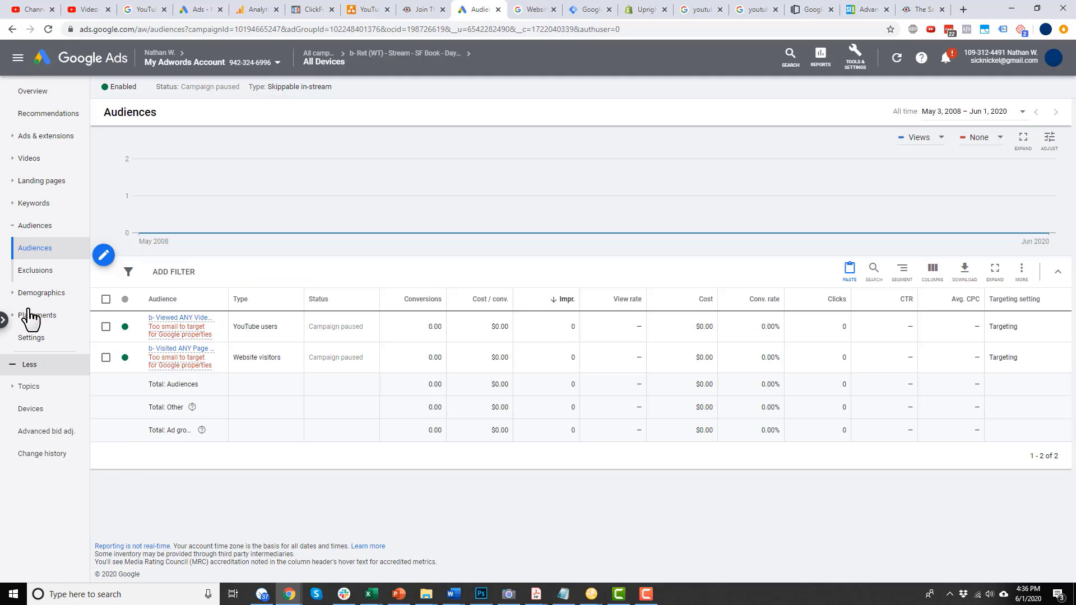
Check the funnel plan and exclude "b- Visited ANY Page (3 Days)" and "b- Viewed ANY Video (3 days)" from the SF Book Days 4-6 campaign
{"action": "left_click", "coordinate": [32, 271]}
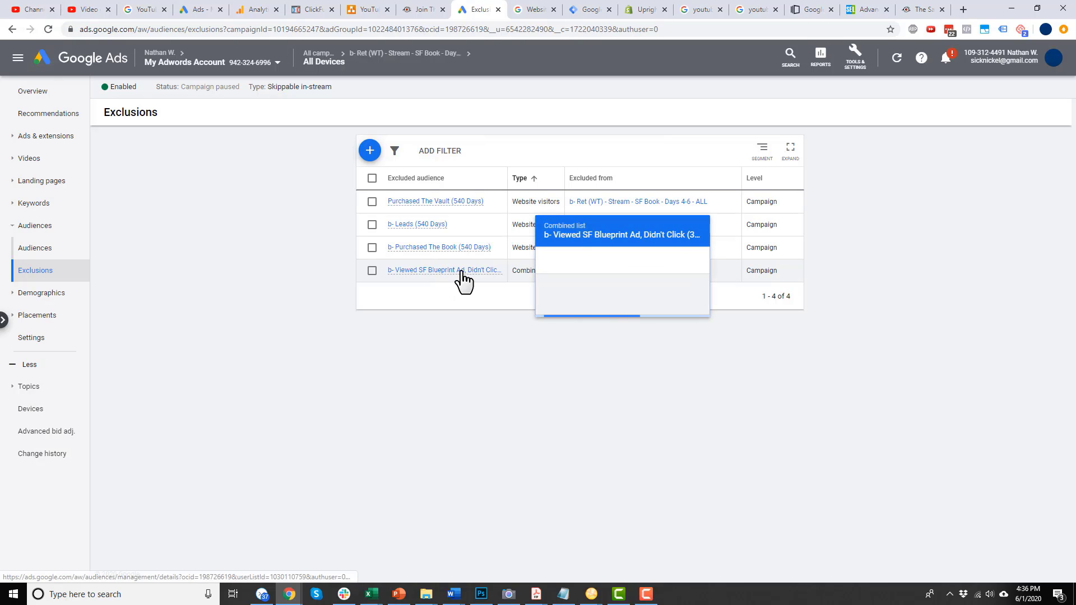
{"action": "left_click", "coordinate": [374, 160]}
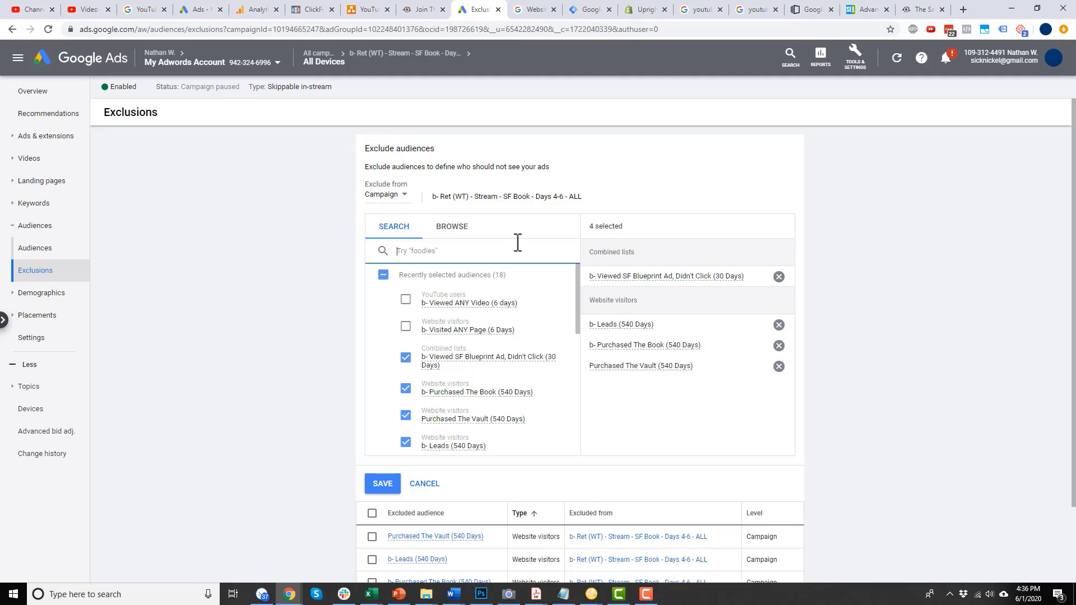
{"action": "type", "text": "3 day"}
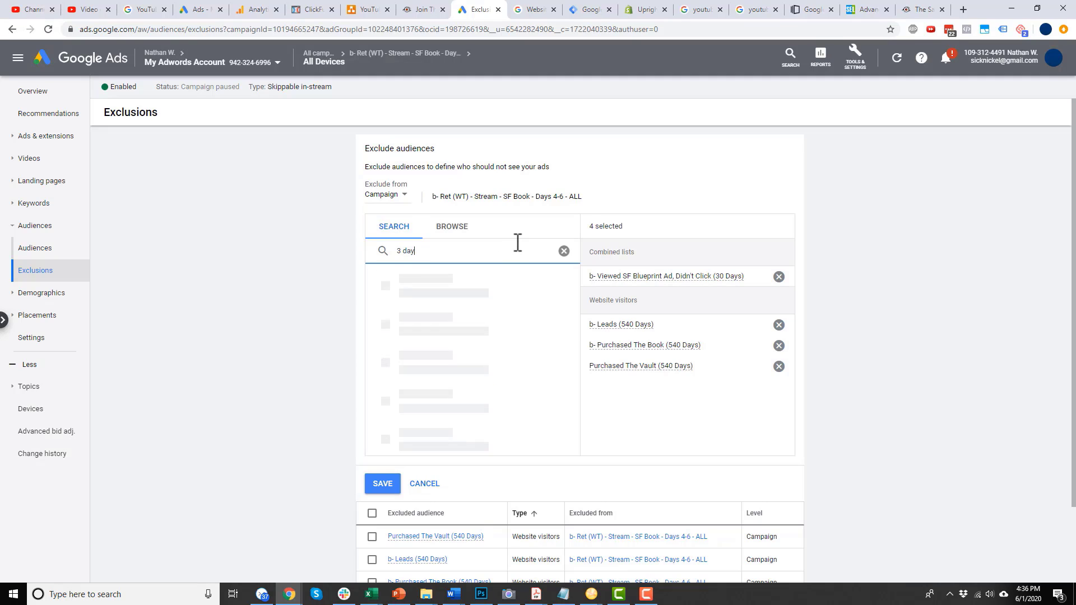
{"action": "mouse_move", "coordinate": [417, 312]}
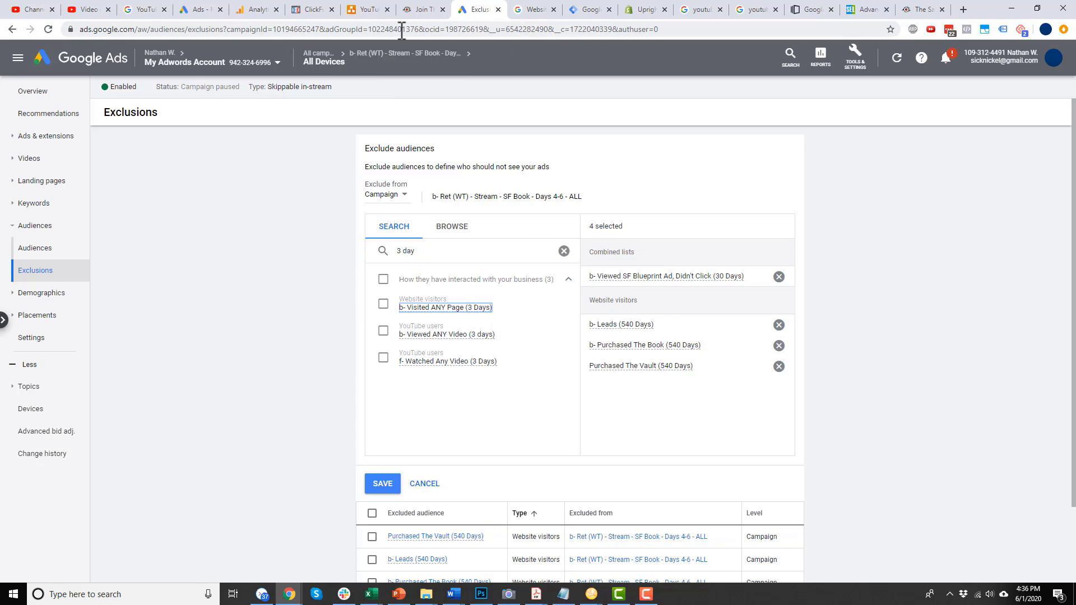
{"action": "left_click", "coordinate": [362, 9]}
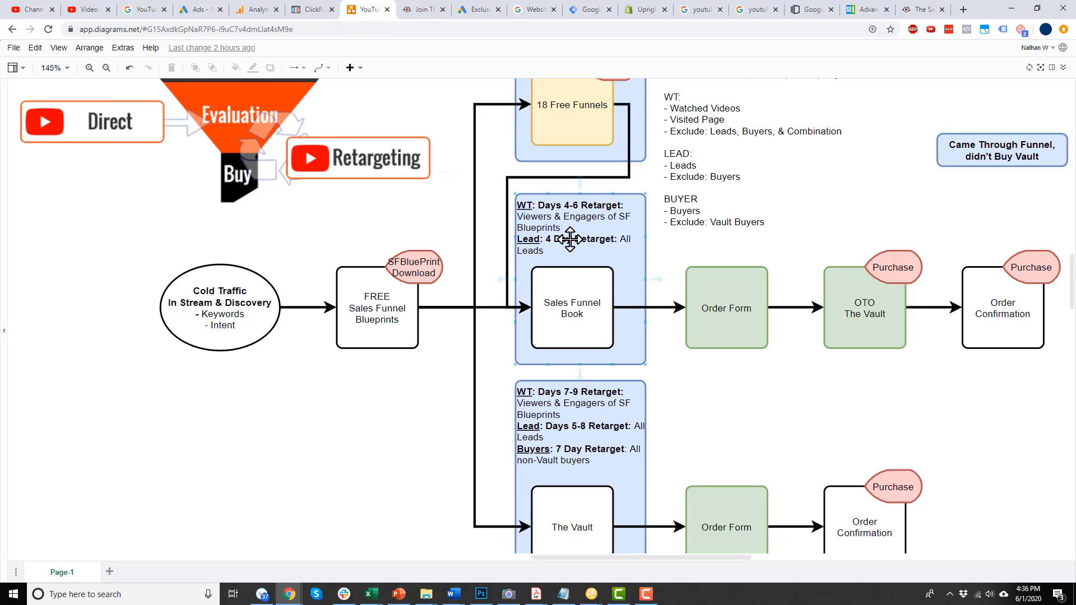
{"action": "scroll", "coordinate": [572, 241], "scroll_direction": "up", "scroll_amount": 1}
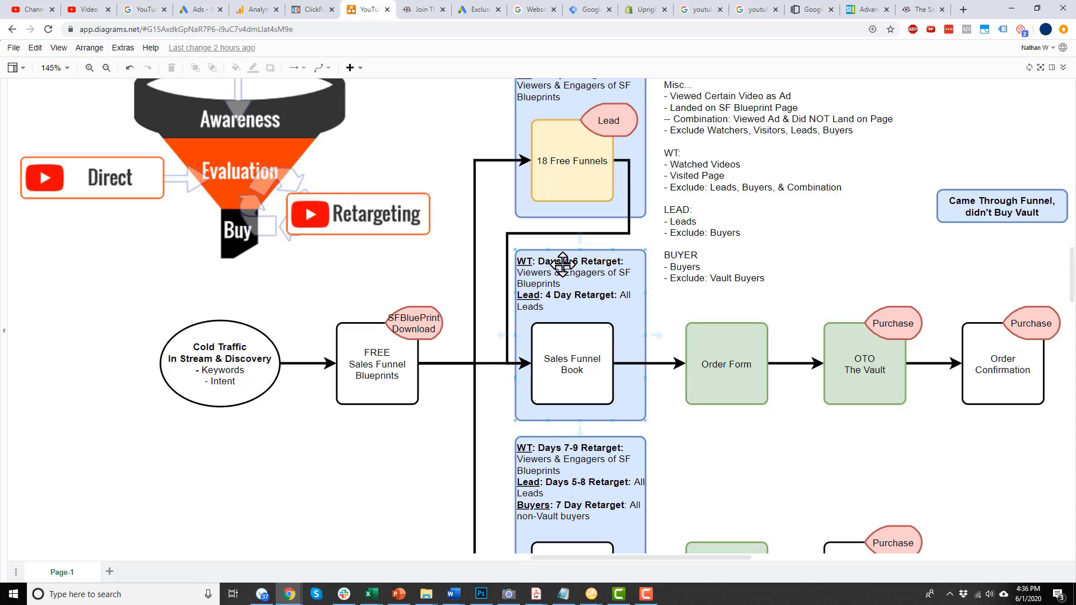
{"action": "left_click", "coordinate": [492, 7]}
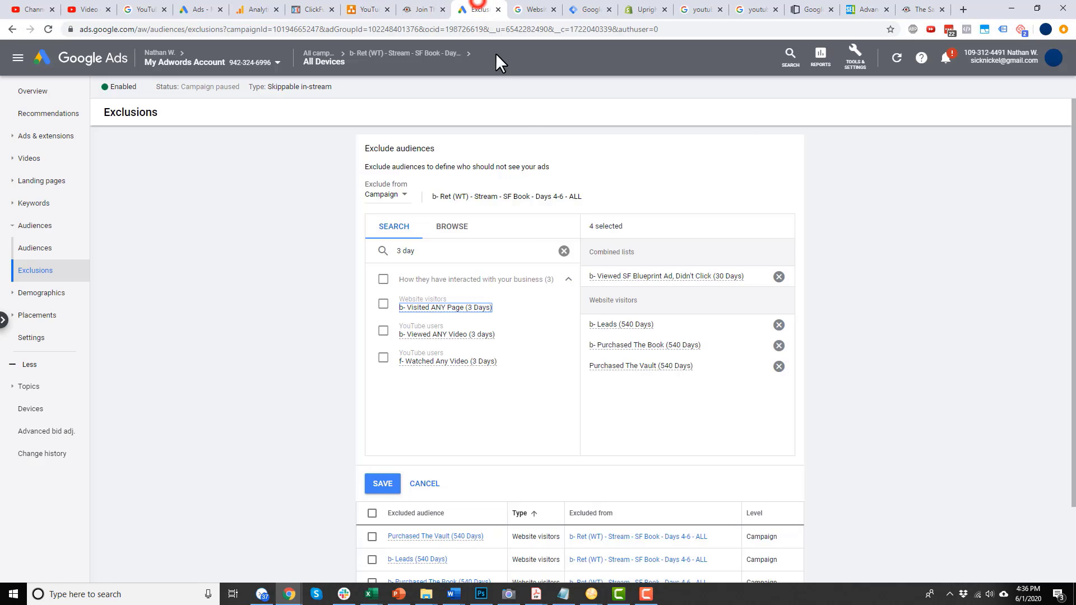
{"action": "left_click", "coordinate": [383, 304]}
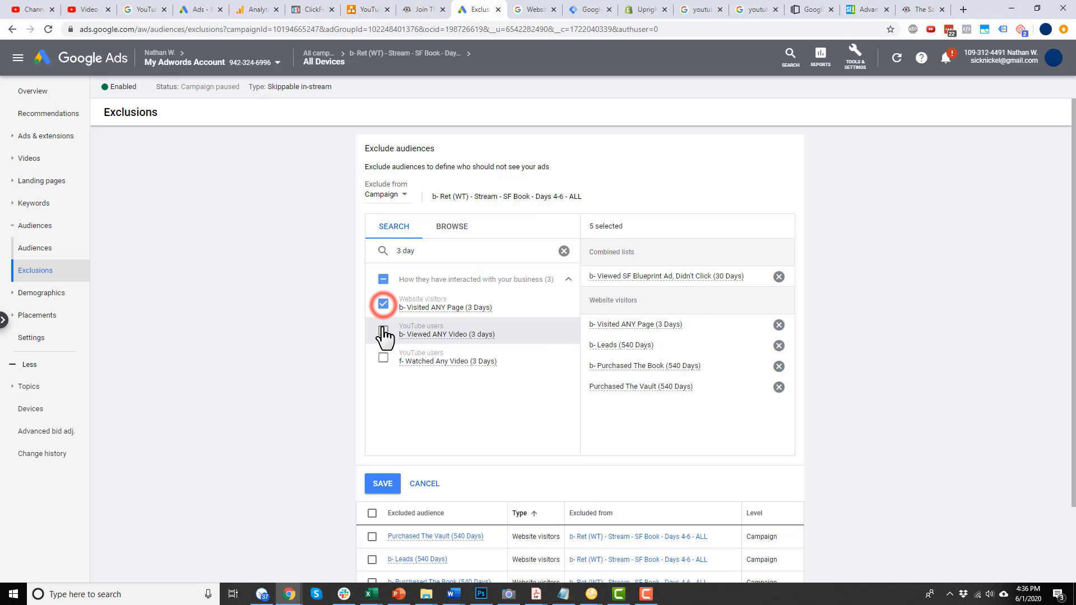
{"action": "left_click", "coordinate": [384, 331]}
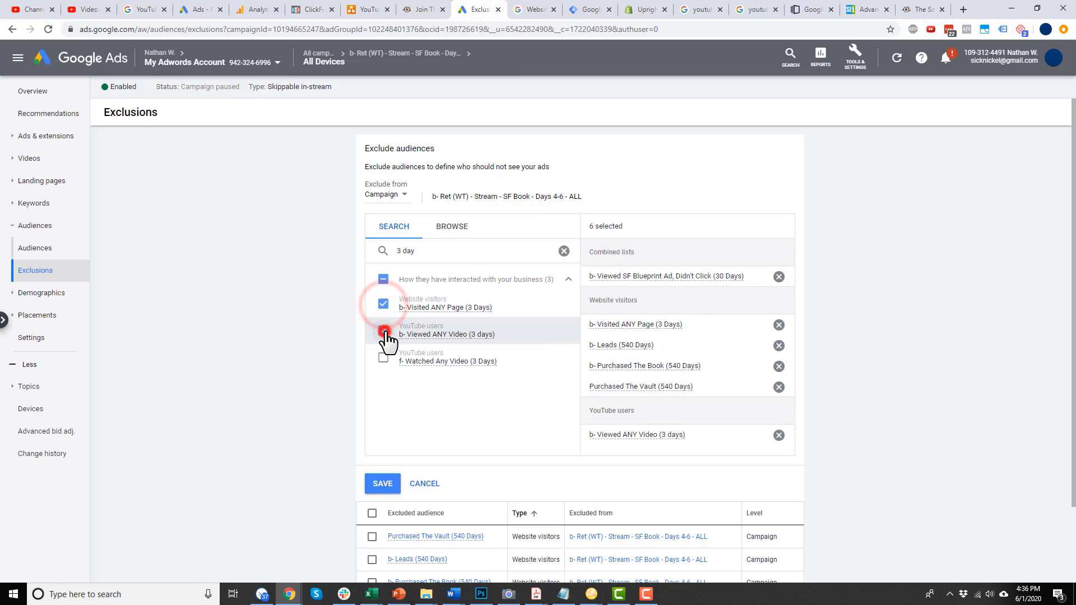
{"action": "left_click", "coordinate": [383, 484]}
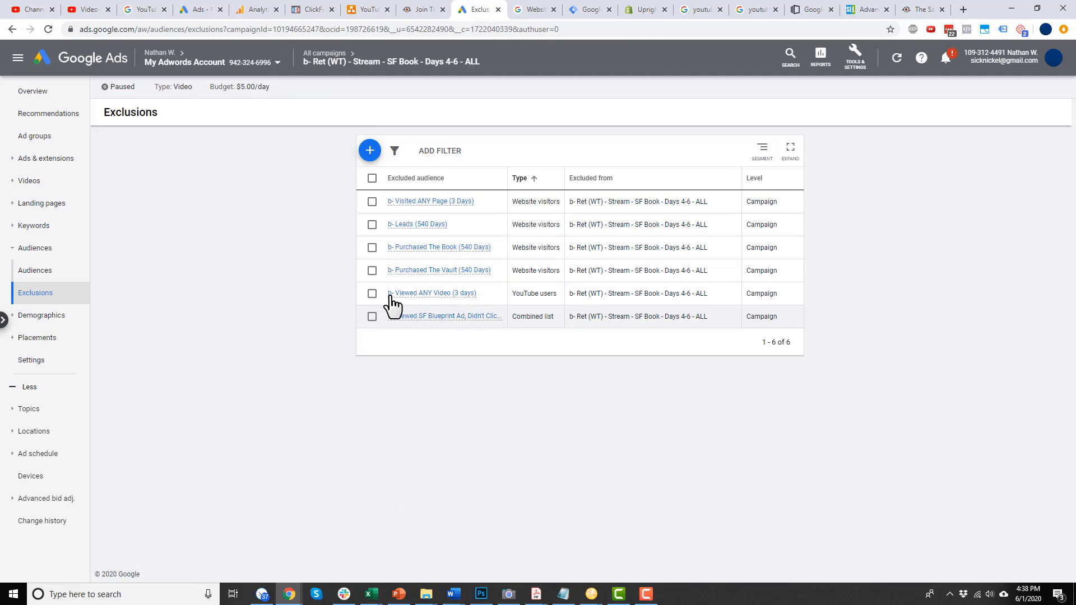
Return to the list of all campaigns and enable the paused "b- Ret (WT) - Stream - SF Book - Days 4-6 - ALL" campaign
{"action": "left_click", "coordinate": [35, 226]}
{"action": "left_click", "coordinate": [36, 253]}
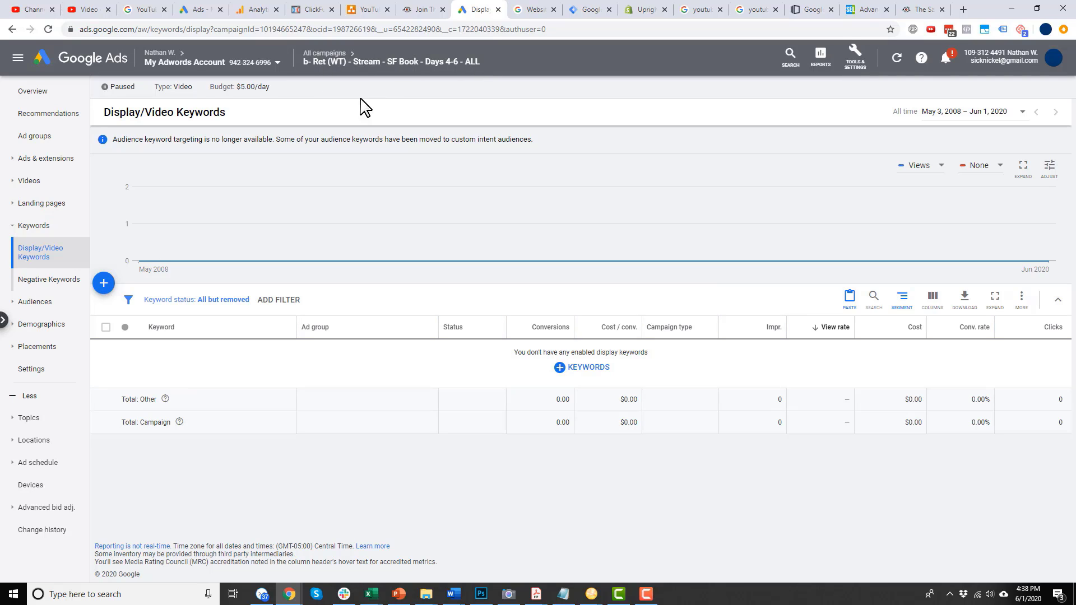
{"action": "mouse_move", "coordinate": [335, 63]}
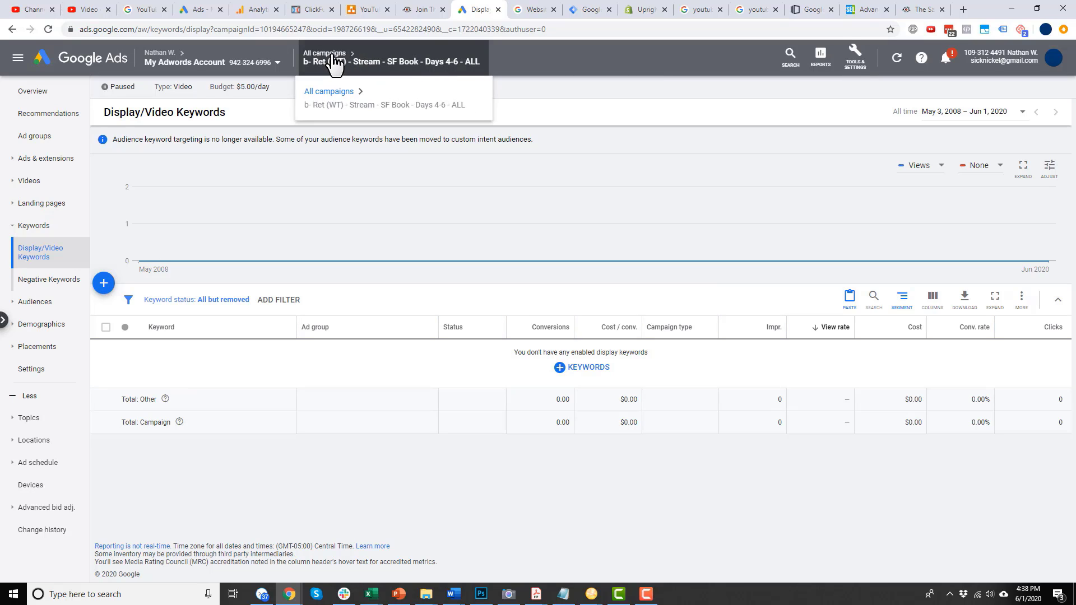
{"action": "left_click", "coordinate": [335, 52]}
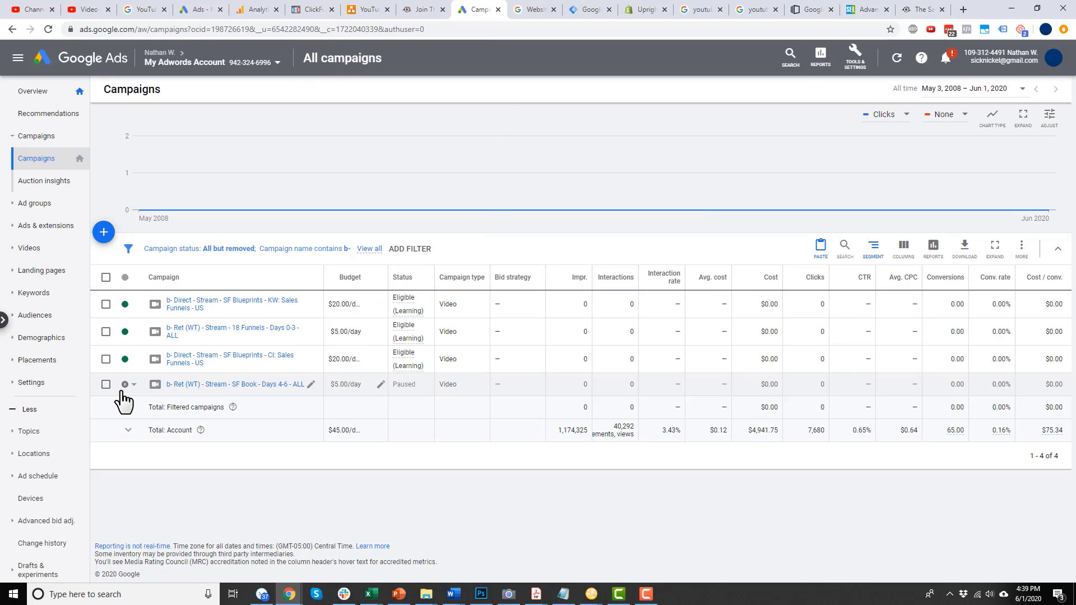
{"action": "left_click", "coordinate": [134, 387]}
{"action": "left_click", "coordinate": [148, 392]}
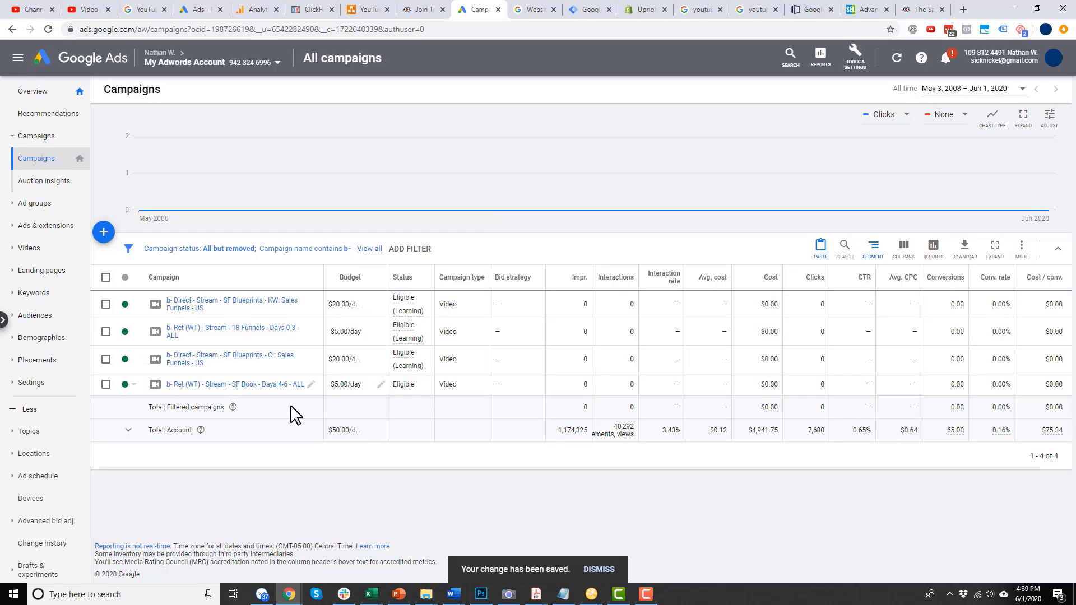
Duplicate the SF Book Days 4-6 campaign within My Adwords Account, with the new copy paused after pasting
{"action": "left_click", "coordinate": [105, 386]}
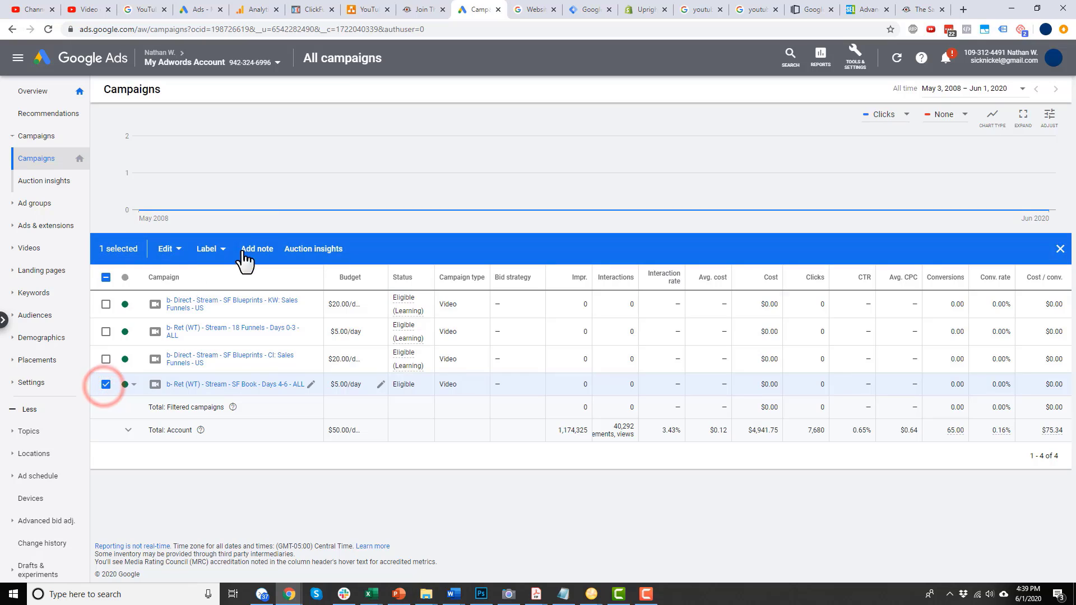
{"action": "left_click", "coordinate": [178, 251]}
{"action": "left_click", "coordinate": [164, 275]}
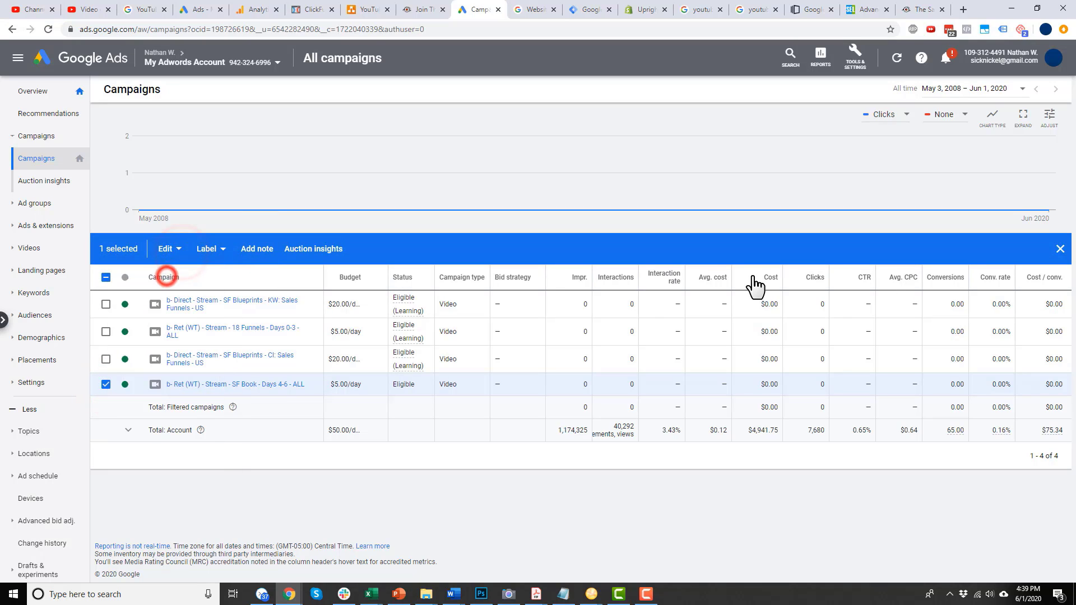
{"action": "left_click", "coordinate": [1060, 249]}
{"action": "left_click", "coordinate": [1022, 247]}
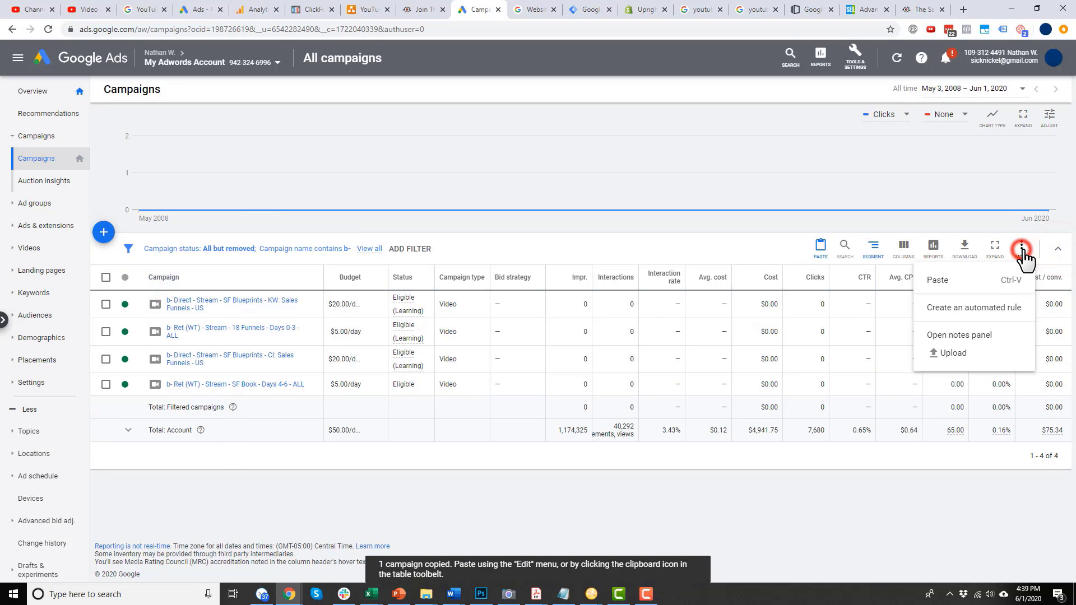
{"action": "left_click", "coordinate": [963, 281]}
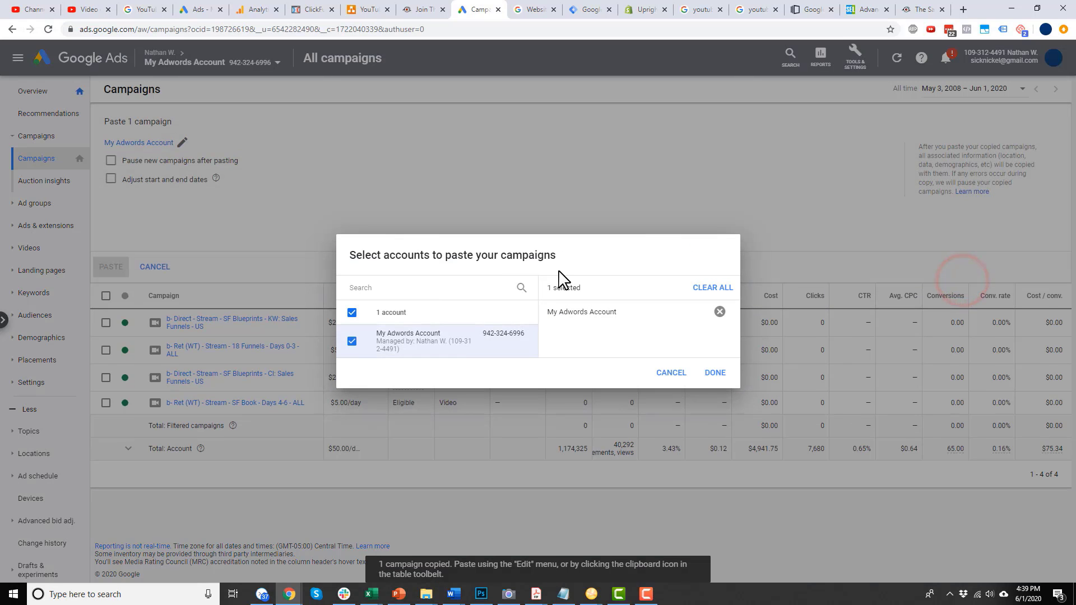
{"action": "left_click", "coordinate": [716, 373]}
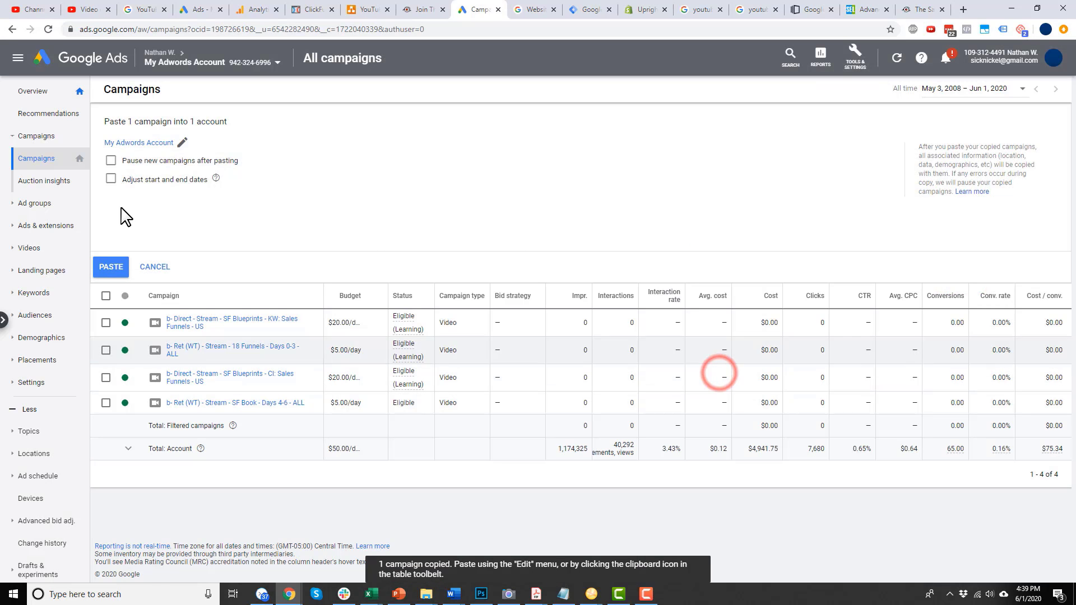
{"action": "left_click", "coordinate": [163, 166]}
{"action": "left_click", "coordinate": [111, 267]}
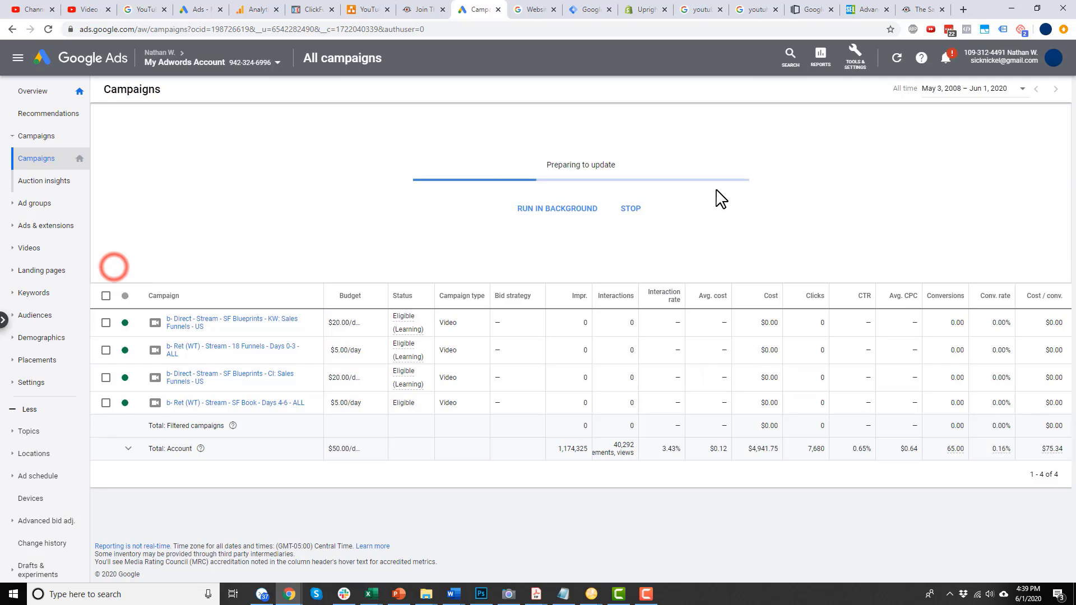
Rename the paused campaign copy "b- Ret (WT) - Stream - The Vault - Days 7-9 - ALL", checking the stage in the funnel plan
{"action": "left_click", "coordinate": [317, 302]}
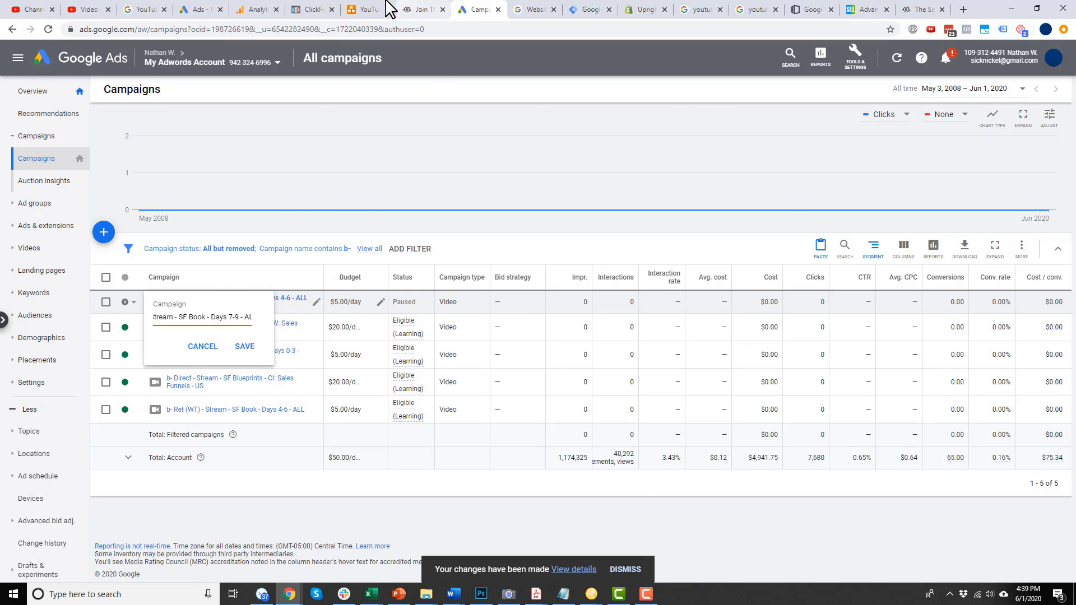
{"action": "left_click", "coordinate": [370, 9]}
{"action": "scroll", "coordinate": [564, 460], "scroll_direction": "down", "scroll_amount": 3}
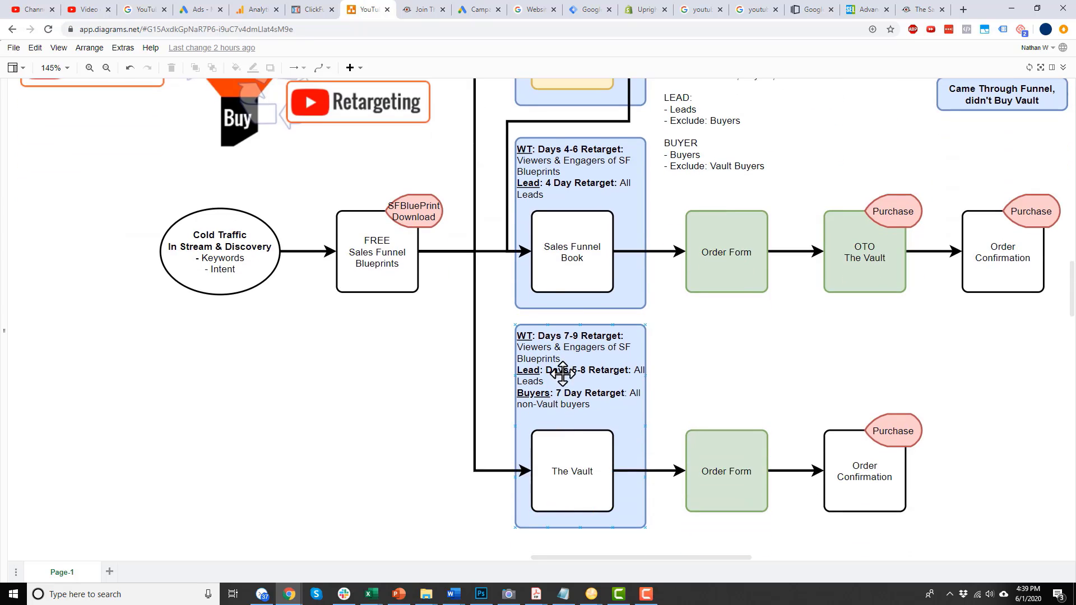
{"action": "left_click", "coordinate": [477, 9]}
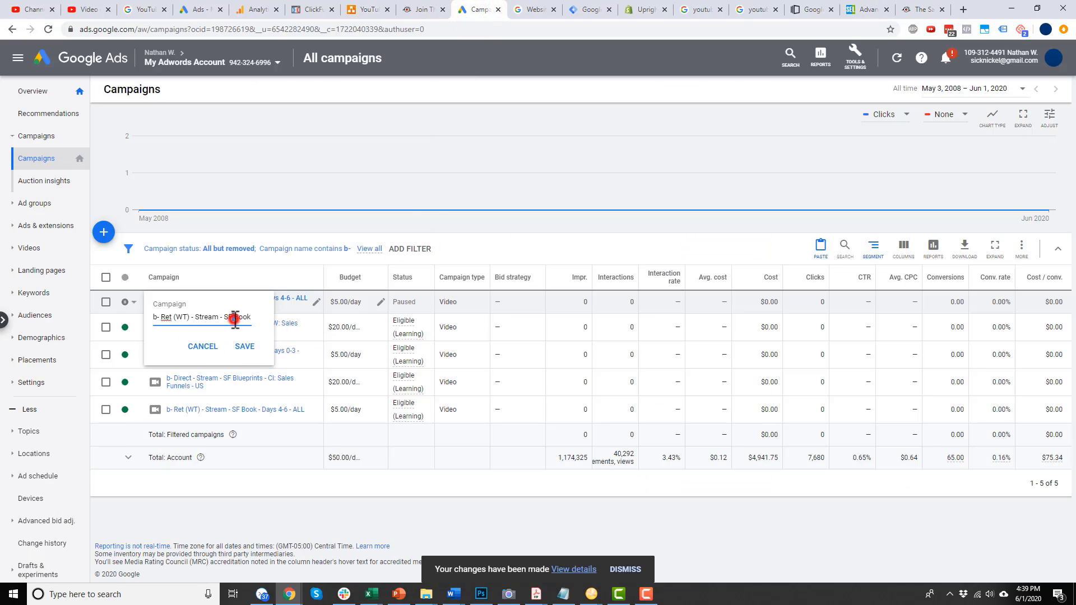
{"action": "left_click_drag", "start_coordinate": [227, 317], "coordinate": [206, 318]}
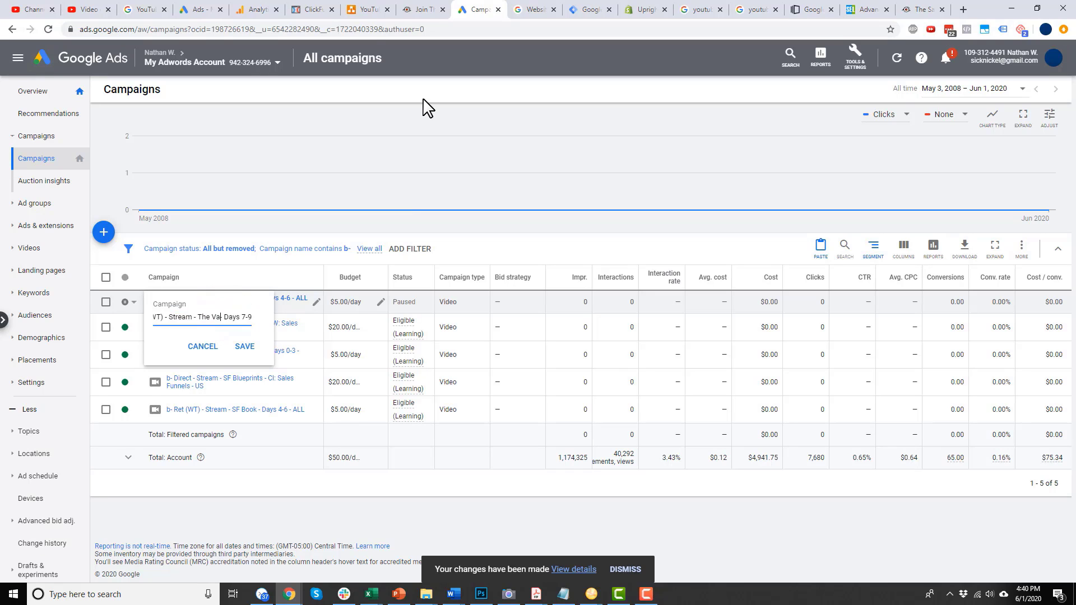
{"action": "left_click", "coordinate": [245, 346]}
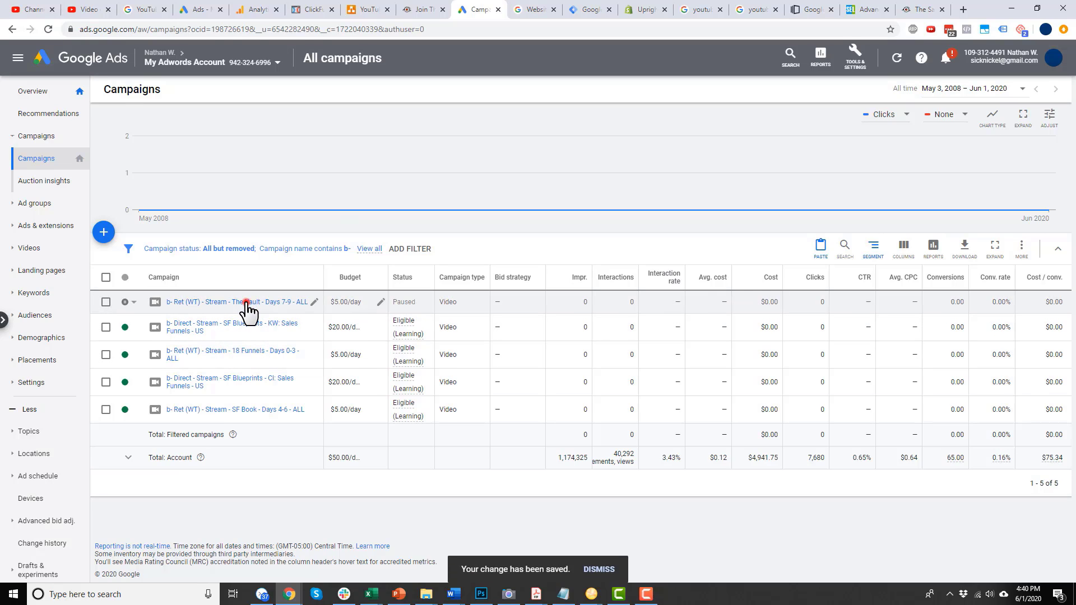
In The Vault Days 7-9 campaign's All Devices ad group, edit Ad #1 and replace its video with the copied link to "The Vault"
{"action": "left_click", "coordinate": [247, 304]}
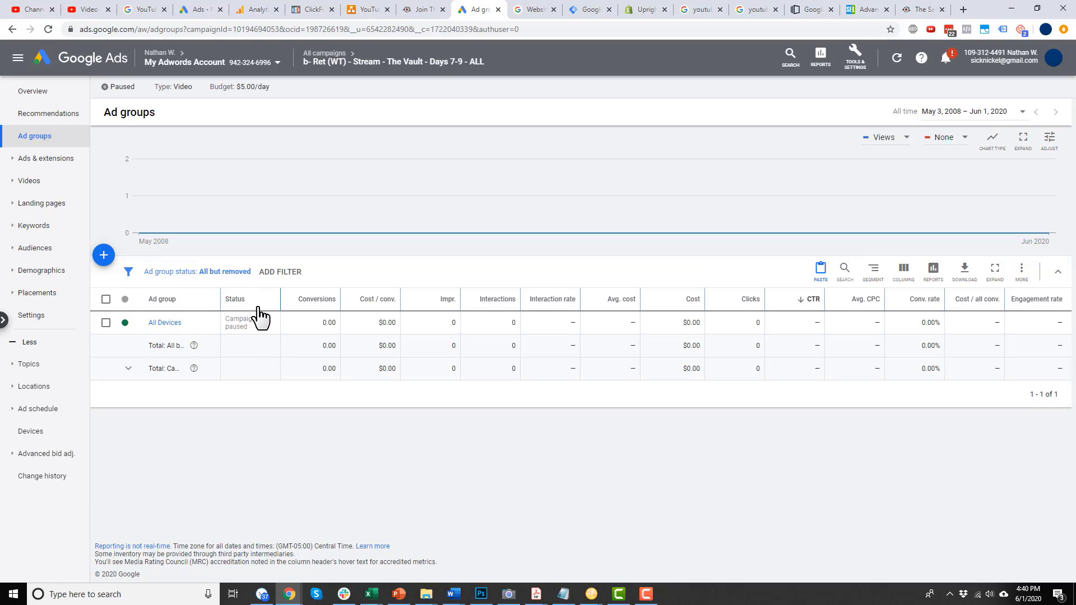
{"action": "left_click", "coordinate": [162, 322]}
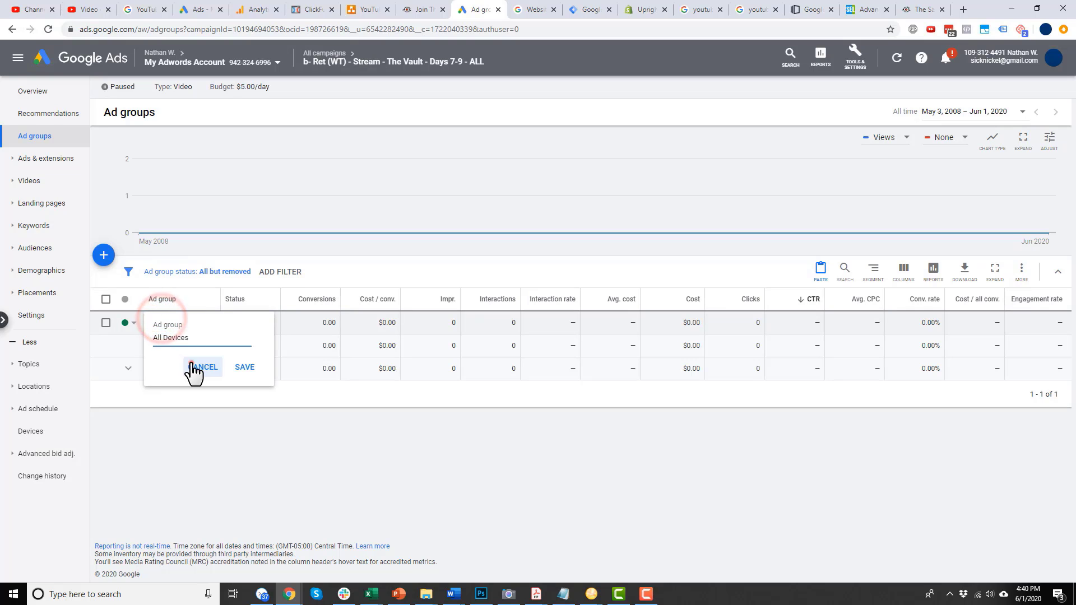
{"action": "left_click", "coordinate": [193, 364]}
{"action": "left_click", "coordinate": [159, 322]}
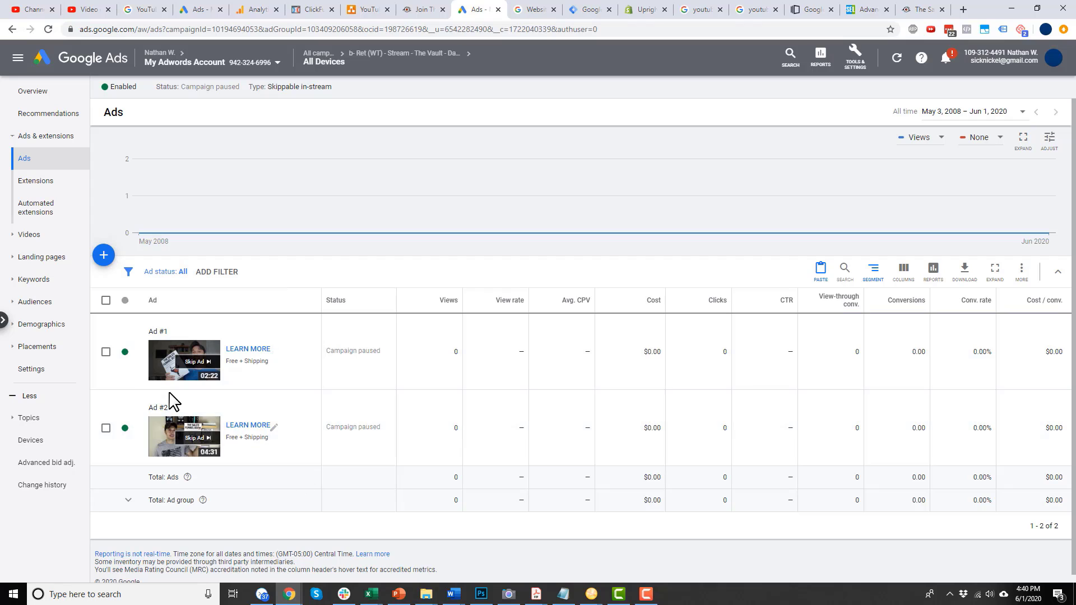
{"action": "left_click", "coordinate": [274, 353]}
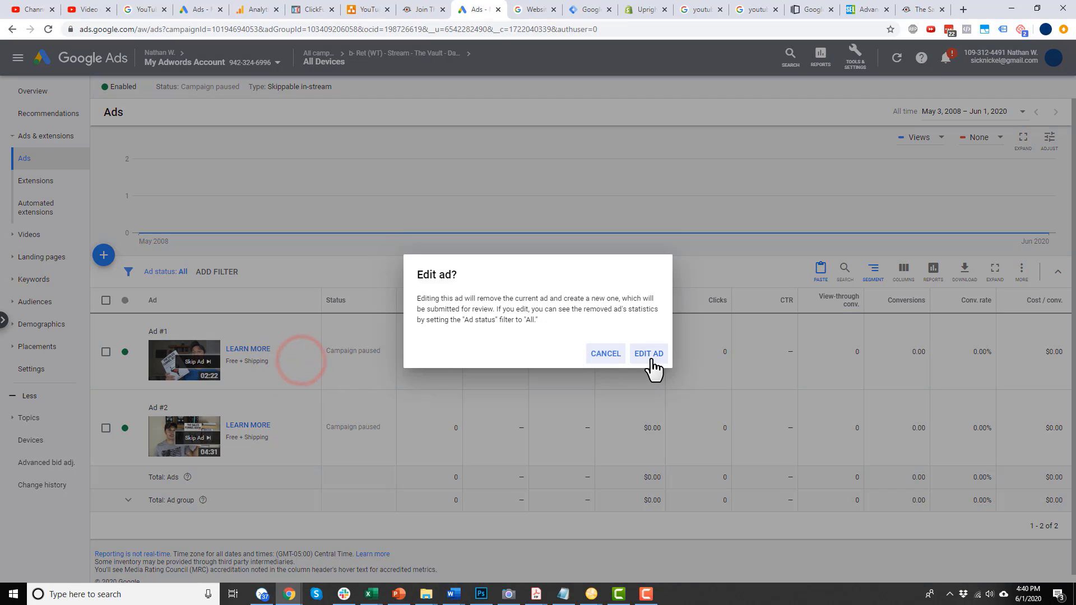
{"action": "left_click", "coordinate": [652, 361]}
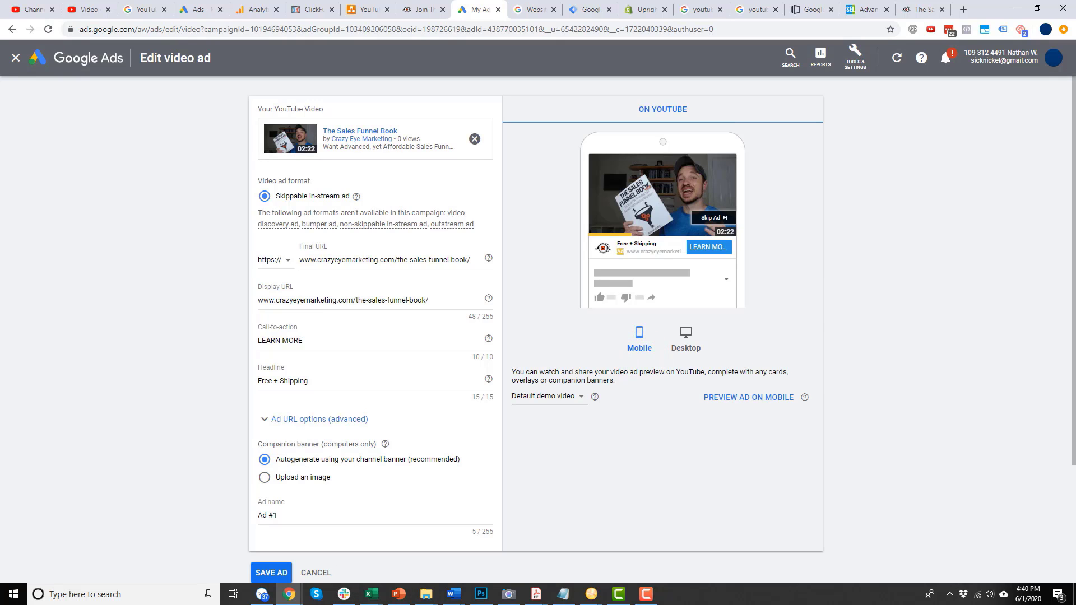
{"action": "left_click", "coordinate": [474, 139]}
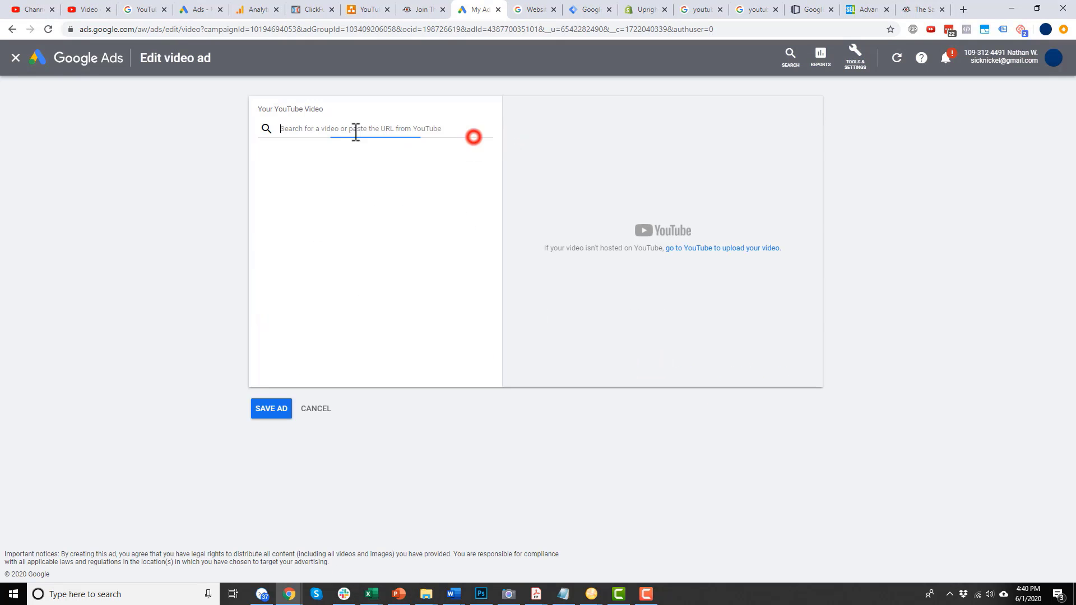
{"action": "left_click", "coordinate": [355, 132]}
{"action": "key", "text": "ctrl+v"}
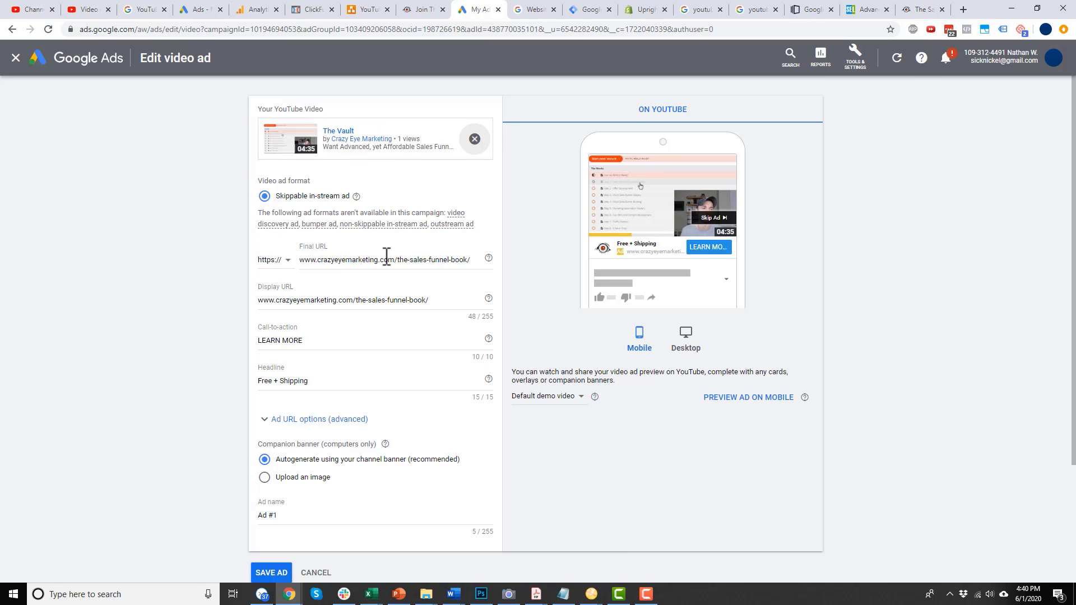
{"action": "left_click_drag", "start_coordinate": [472, 260], "coordinate": [397, 260]}
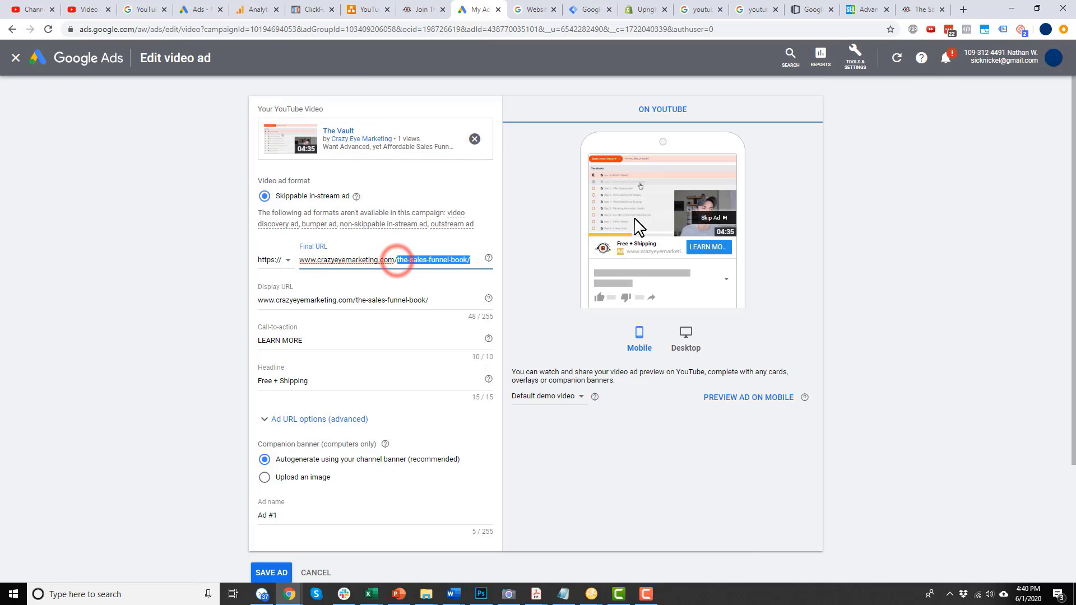
{"action": "type", "text": "join/"}
{"action": "left_click", "coordinate": [295, 340]}
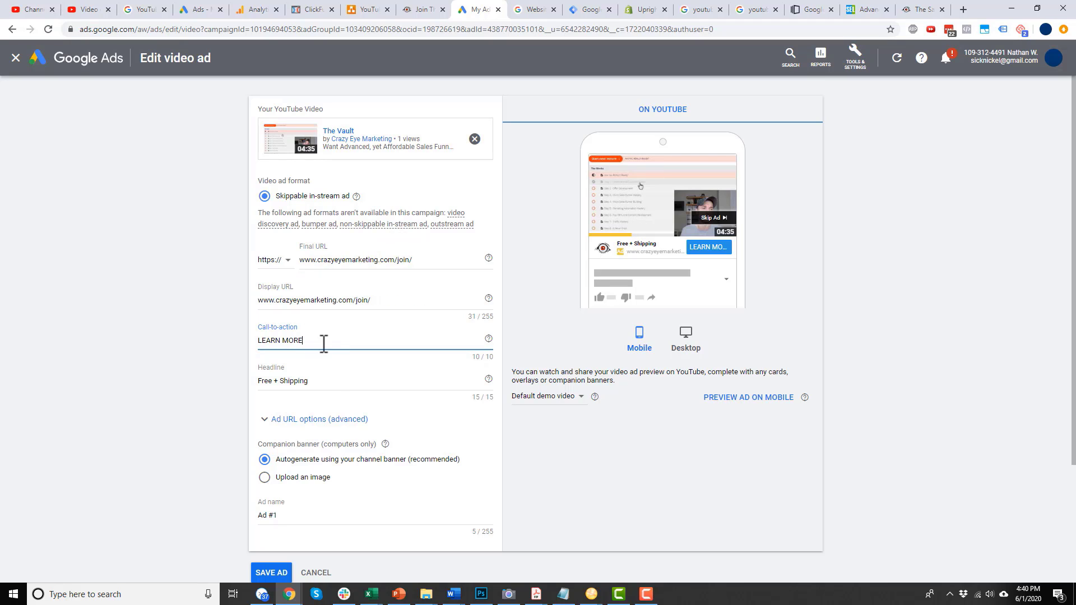
{"action": "triple_click", "coordinate": [341, 381]}
{"action": "type", "text": "Funnel Training"}
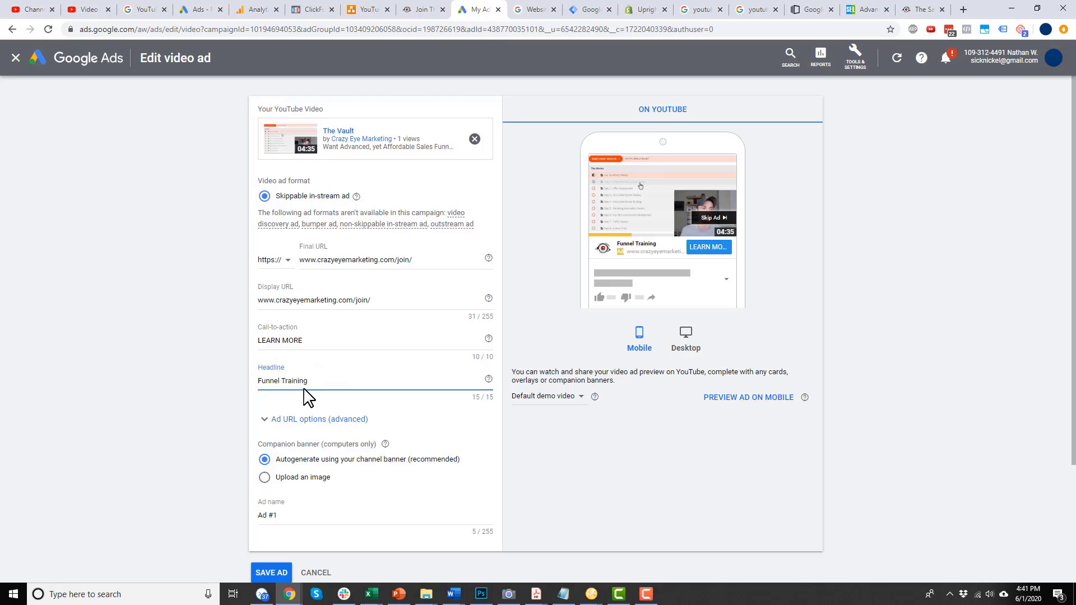
{"action": "scroll", "coordinate": [295, 464], "scroll_direction": "down", "scroll_amount": 2}
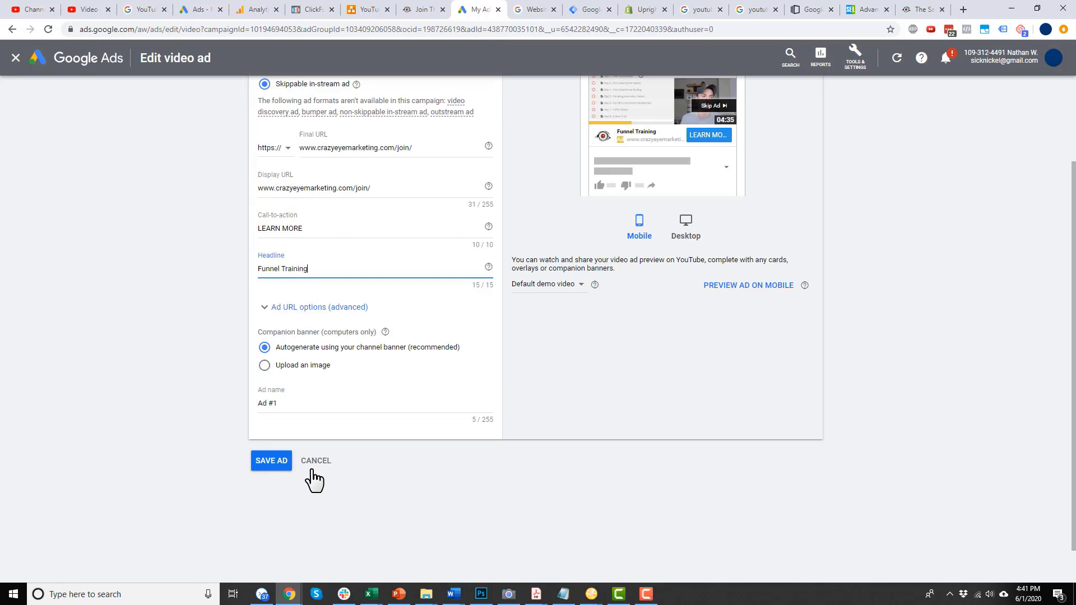
{"action": "left_click", "coordinate": [273, 465]}
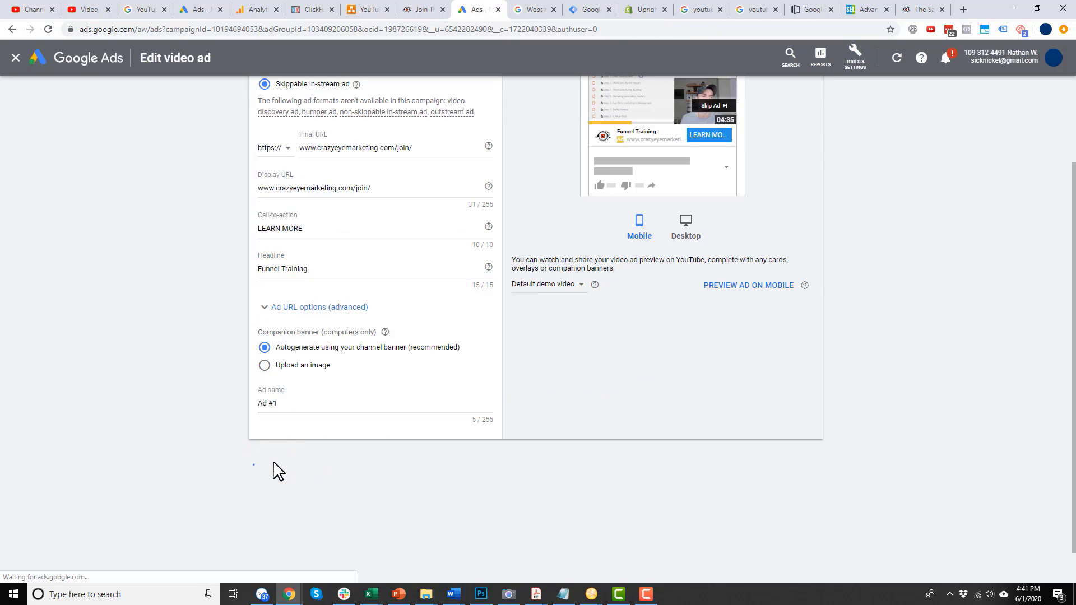
Remove the "Free + Shipping" Ad #2 from the All Devices ad group
{"action": "scroll", "coordinate": [320, 447], "scroll_direction": "down", "scroll_amount": 3}
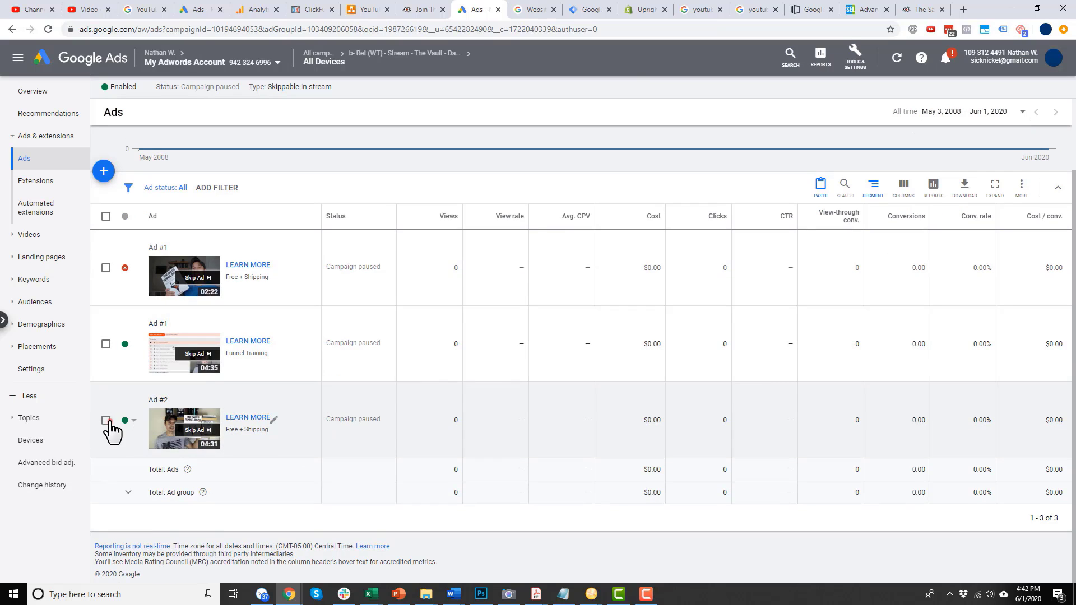
{"action": "left_click", "coordinate": [106, 421]}
{"action": "left_click", "coordinate": [170, 189]}
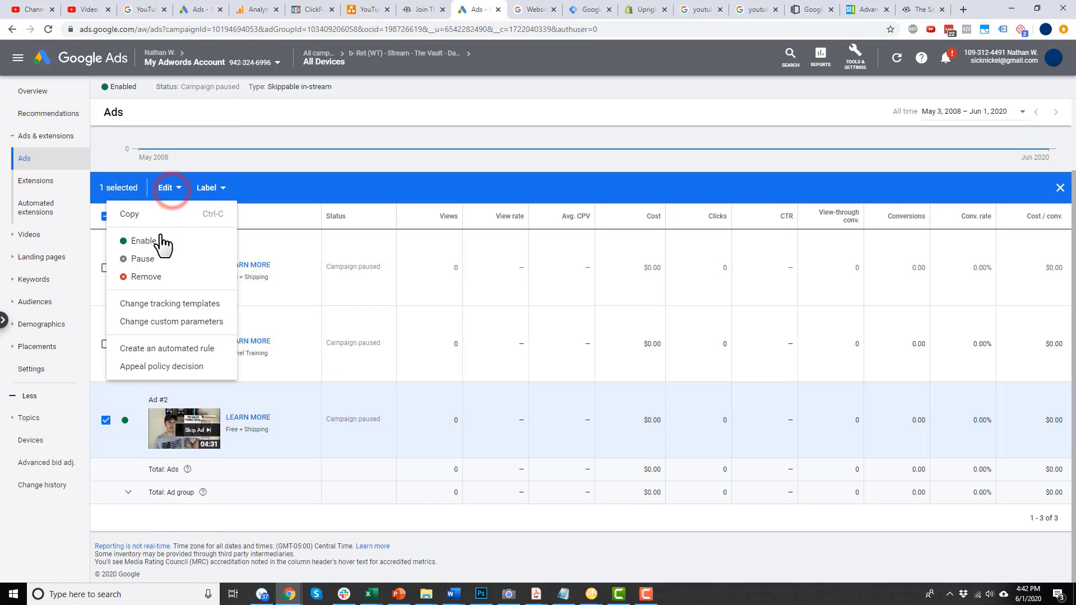
{"action": "left_click", "coordinate": [155, 277]}
{"action": "left_click", "coordinate": [649, 345]}
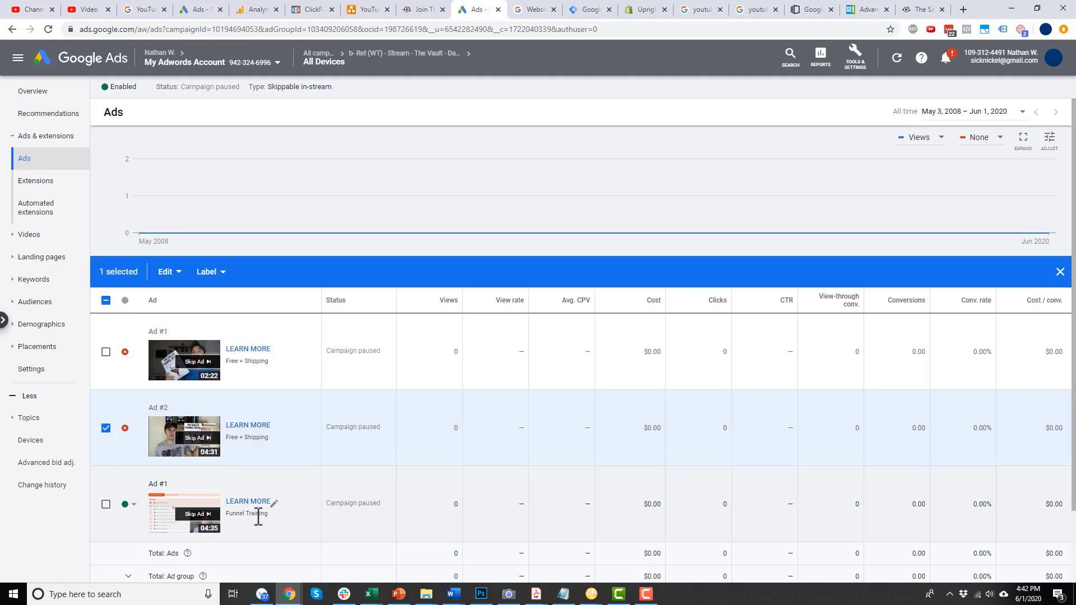
Remove both existing targeted audiences from The Vault campaign's All Devices ad group
{"action": "left_click", "coordinate": [49, 304]}
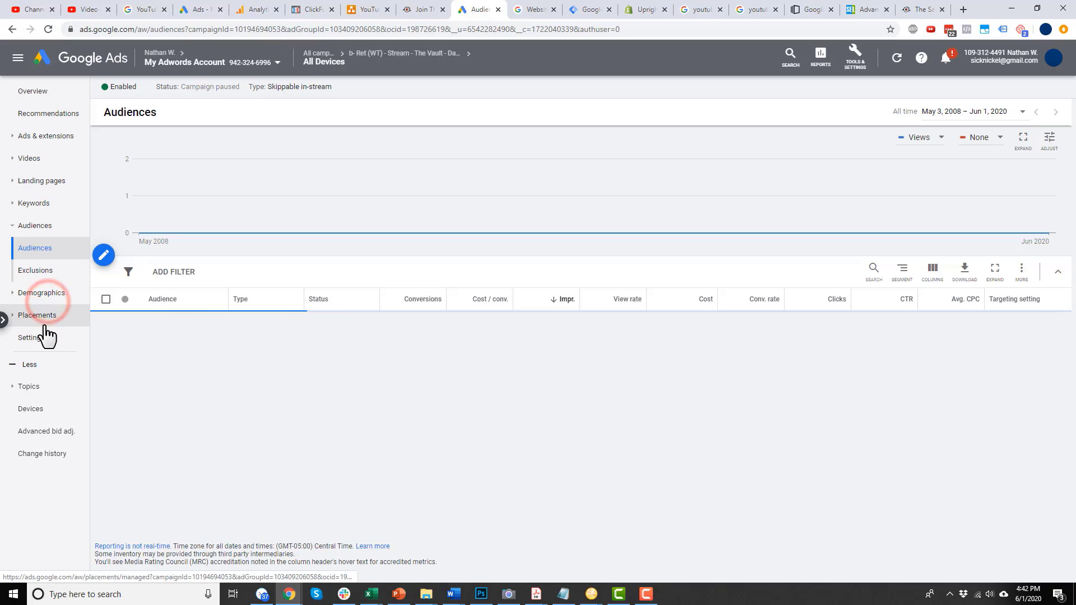
{"action": "left_click", "coordinate": [105, 298]}
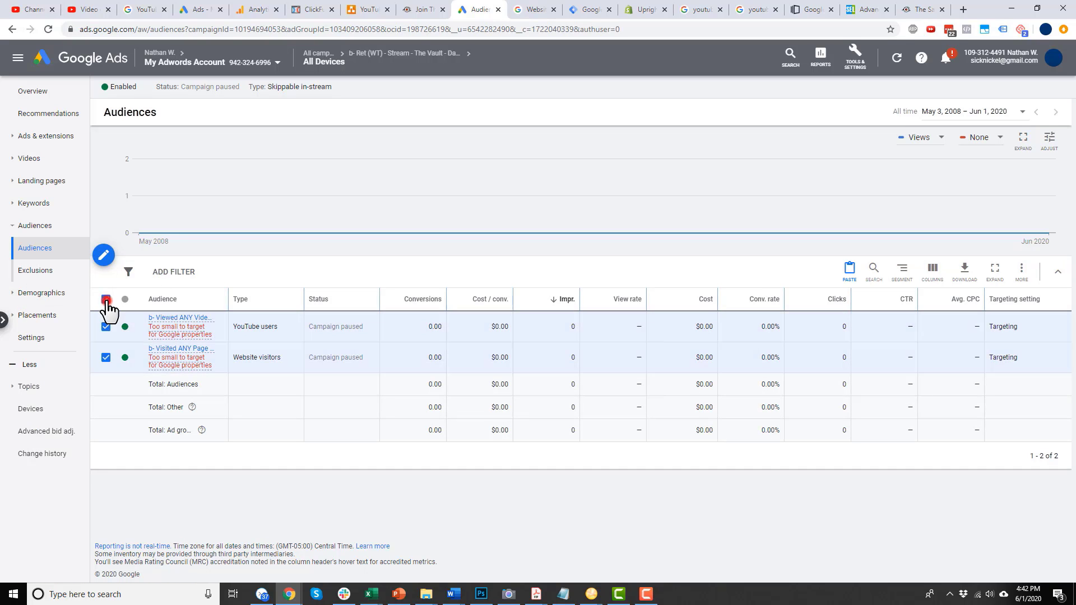
{"action": "left_click", "coordinate": [182, 272]}
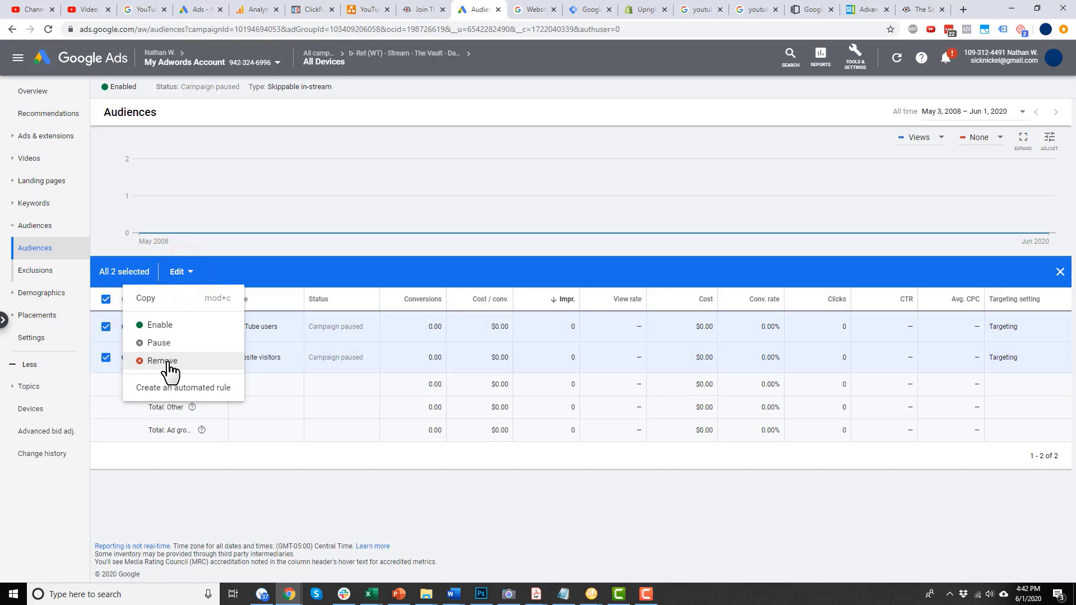
{"action": "left_click", "coordinate": [166, 364]}
{"action": "left_click", "coordinate": [648, 343]}
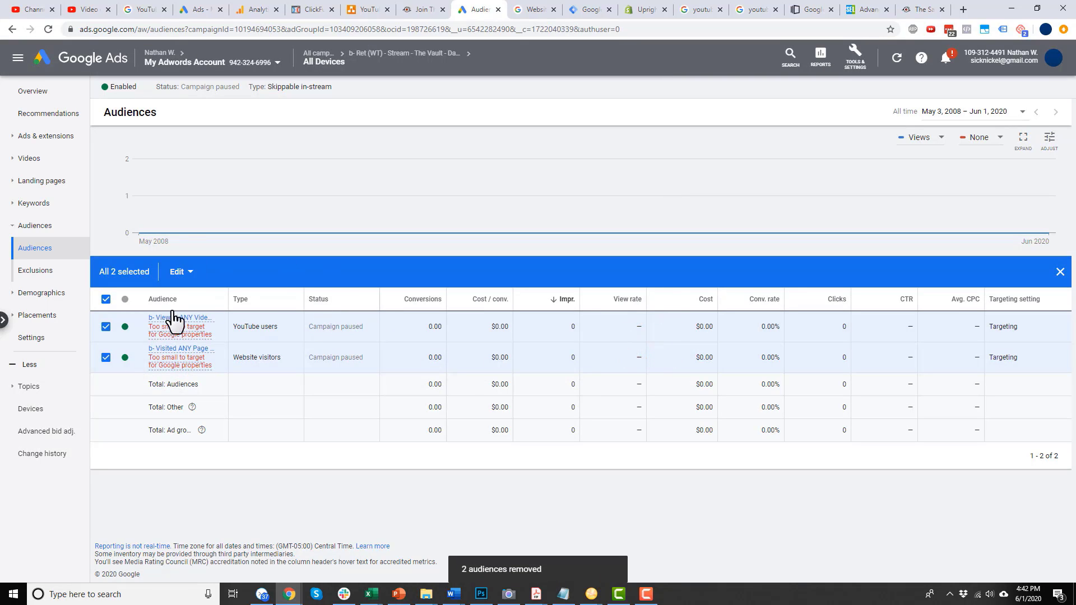
Check the funnel plan and target "b- Visited ANY Page (9 Days)" and "b- Viewed ANY Video (9 Days)" in the ad group
{"action": "left_click", "coordinate": [354, 10]}
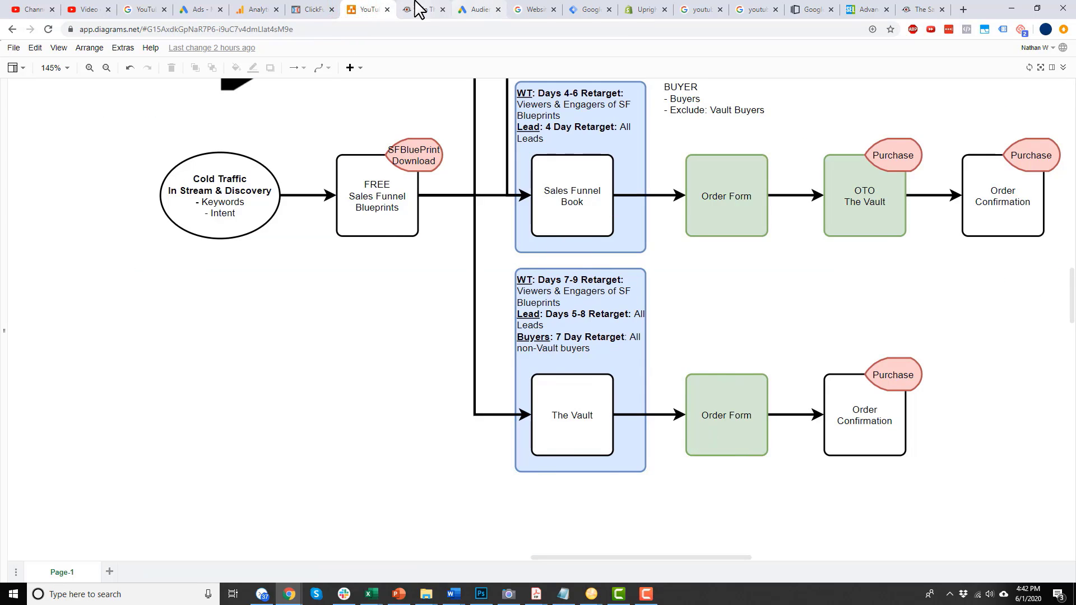
{"action": "left_click", "coordinate": [479, 9]}
{"action": "left_click", "coordinate": [597, 341]}
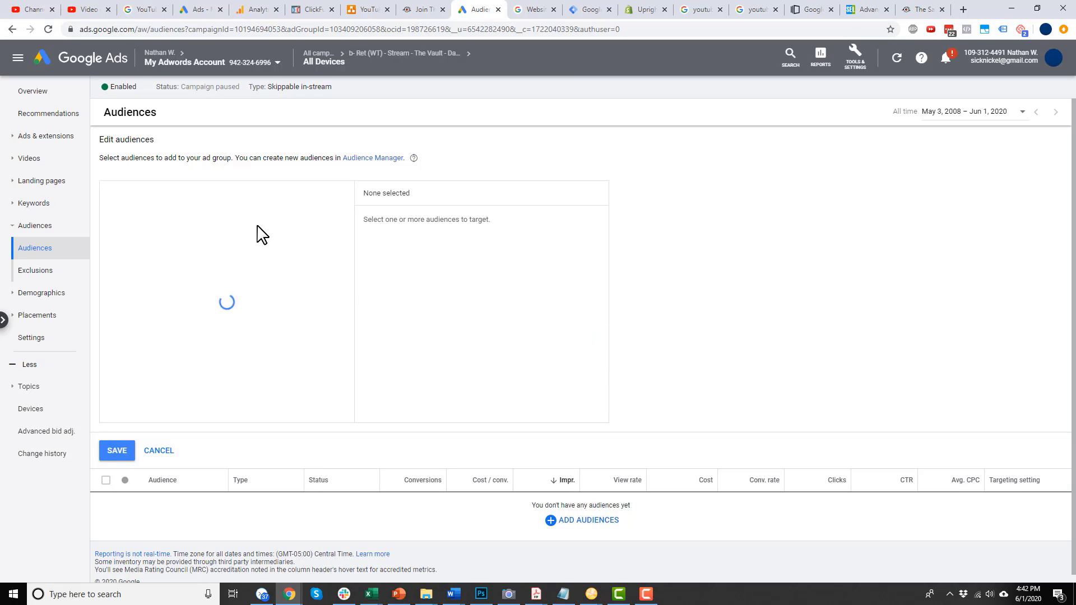
{"action": "left_click", "coordinate": [236, 216]}
{"action": "type", "text": "9 days"}
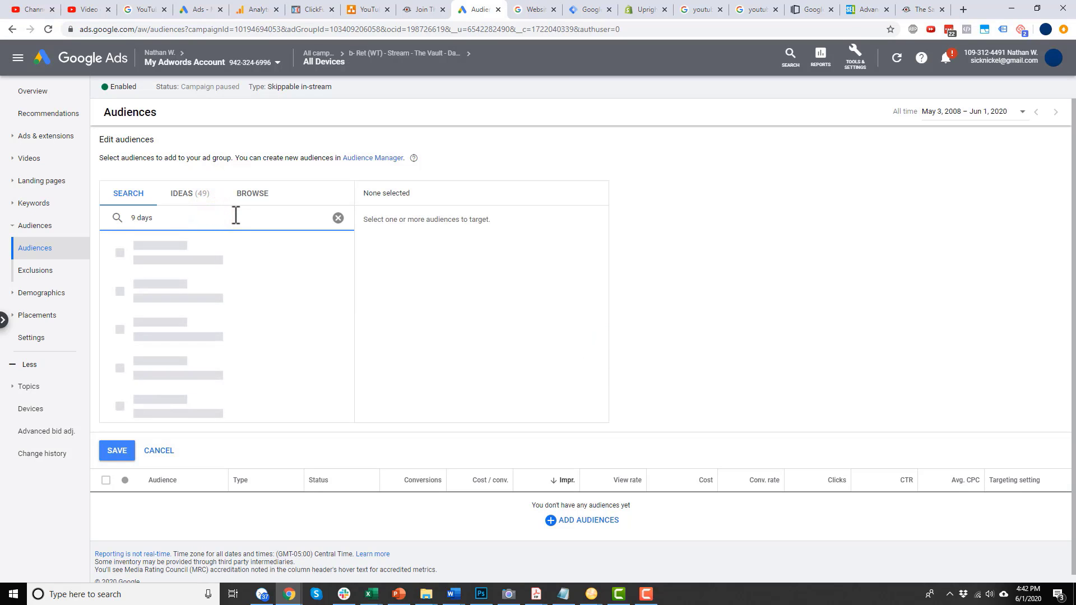
{"action": "left_click_drag", "start_coordinate": [350, 278], "coordinate": [349, 391]}
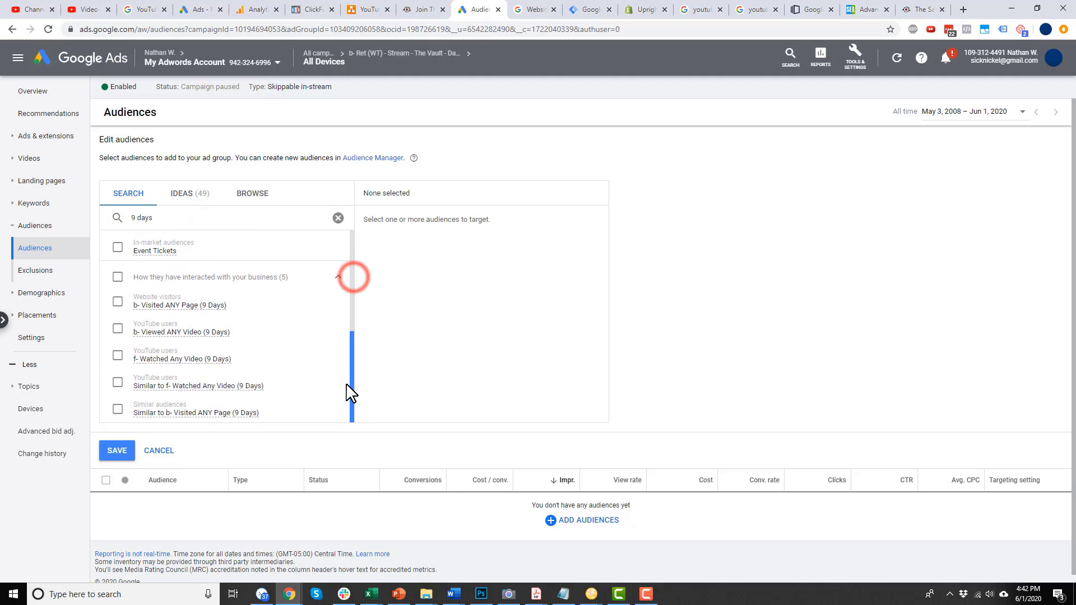
{"action": "left_click", "coordinate": [114, 305]}
{"action": "left_click", "coordinate": [116, 330]}
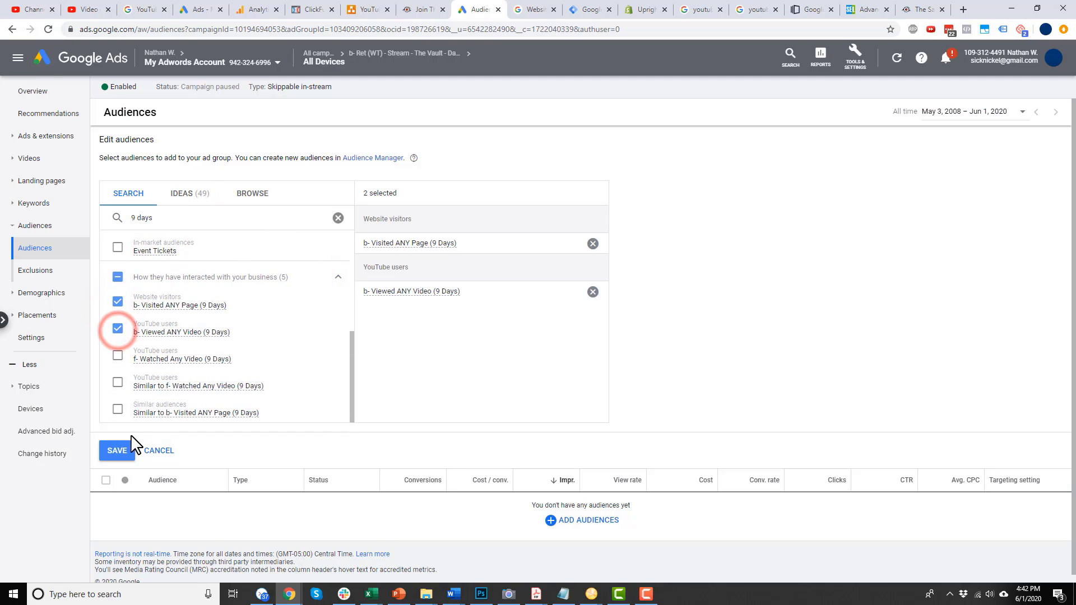
{"action": "left_click", "coordinate": [119, 453]}
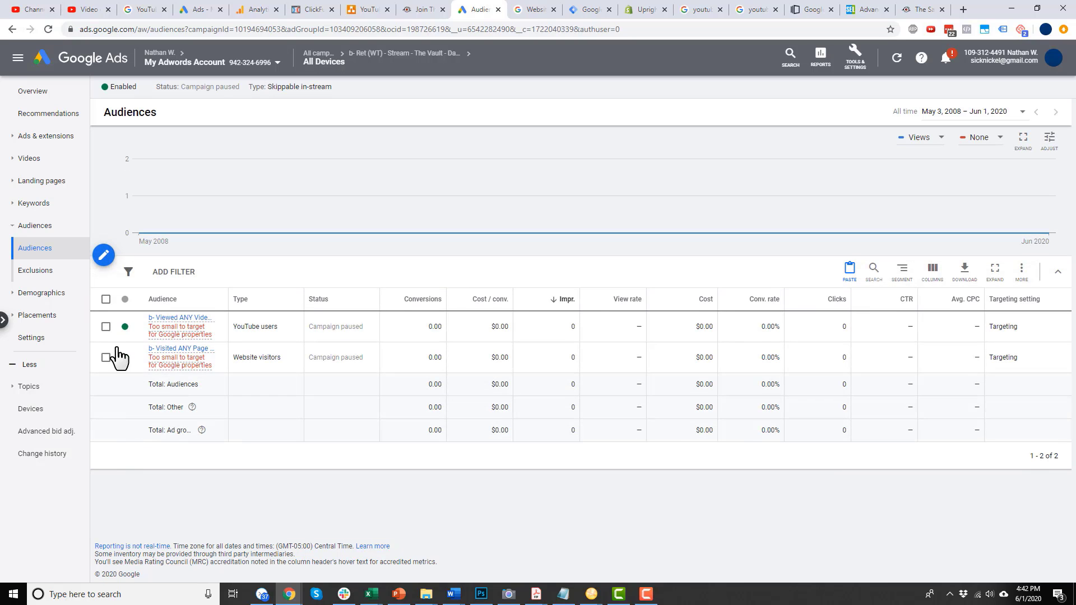
Remove the "b- Visited ANY Page (3 Days)" and "b- Viewed ANY Video (3 days)" exclusions from The Vault Days 7-9 campaign
{"action": "left_click", "coordinate": [37, 271]}
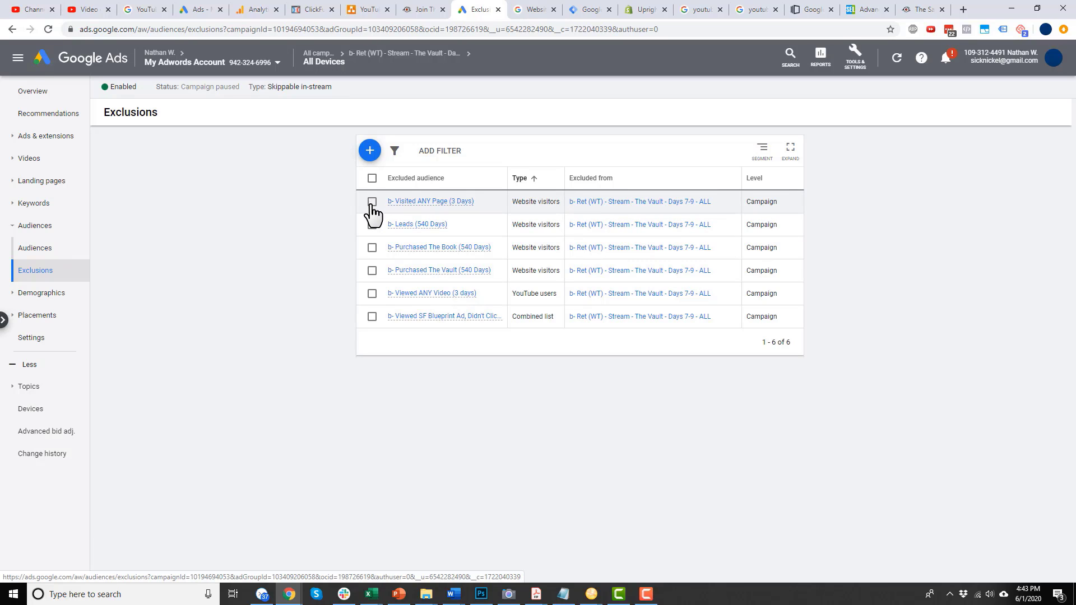
{"action": "left_click", "coordinate": [372, 202]}
{"action": "left_click", "coordinate": [372, 294]}
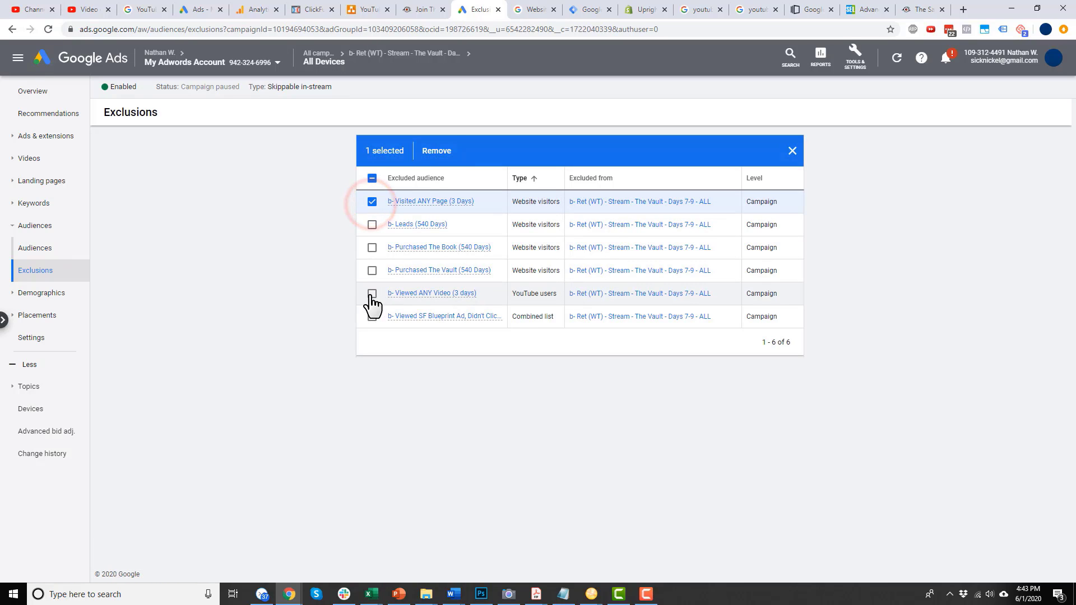
{"action": "left_click", "coordinate": [439, 152]}
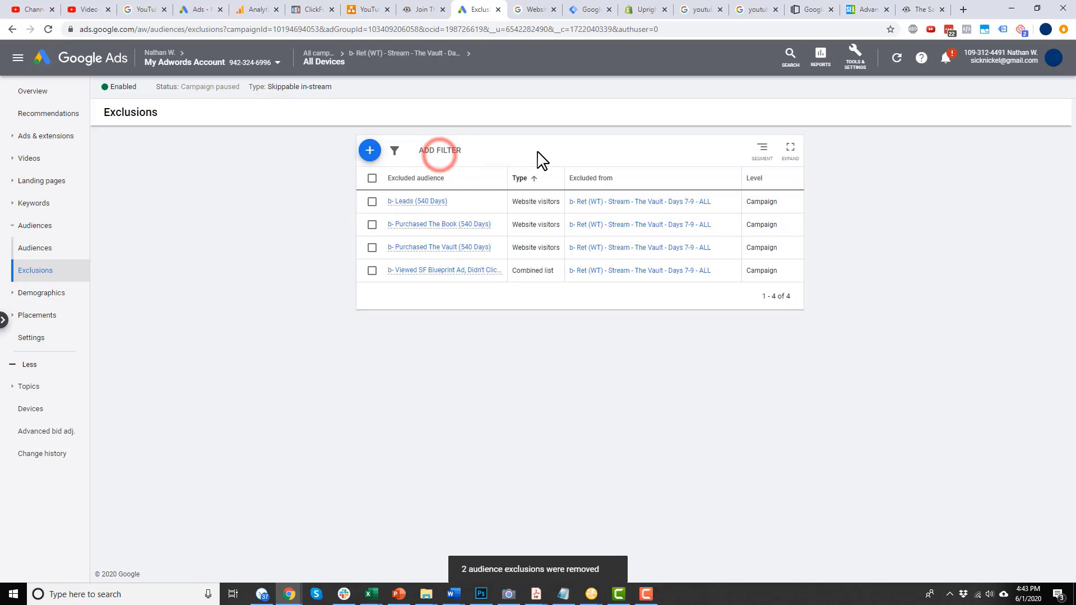
Exclude "b- Visited ANY Page (6 Days)" and "b- Viewed ANY Video (6 days)" from The Vault Days 7-9 campaign
{"action": "left_click", "coordinate": [366, 152]}
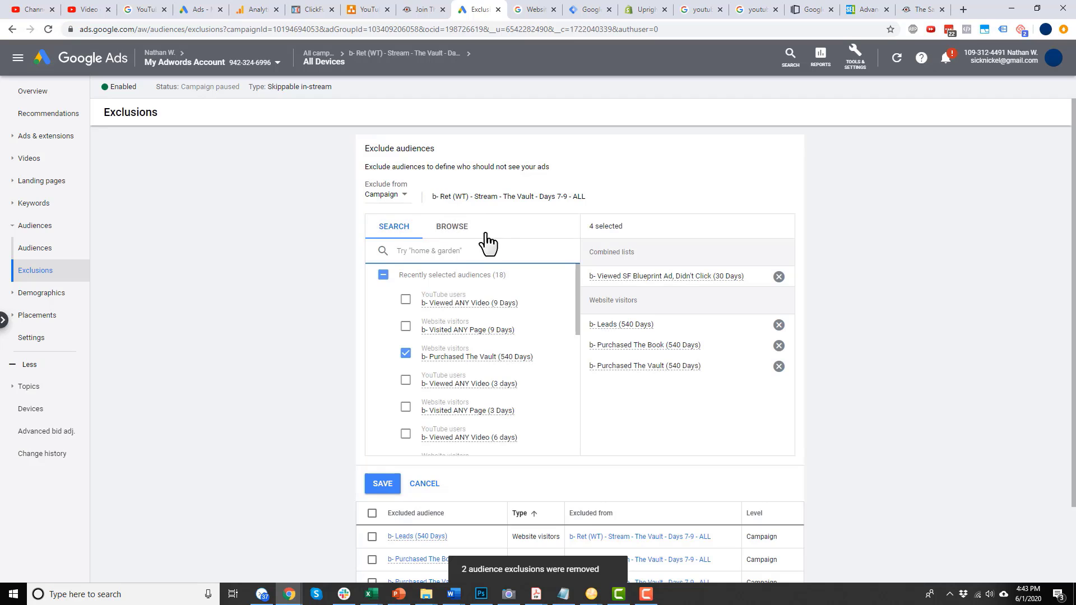
{"action": "type", "text": "6 days"}
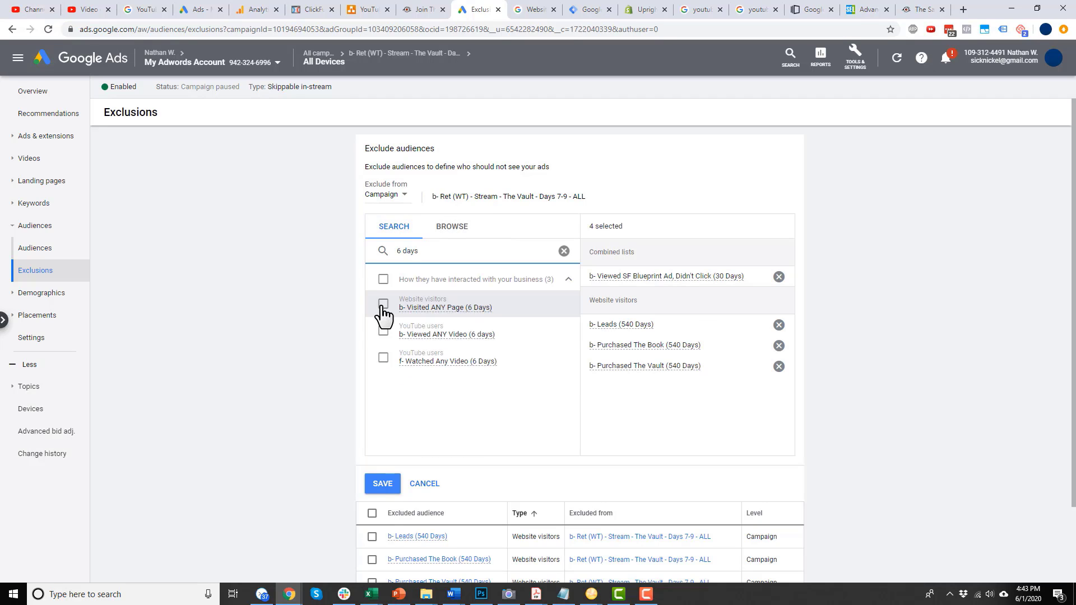
{"action": "left_click", "coordinate": [383, 304]}
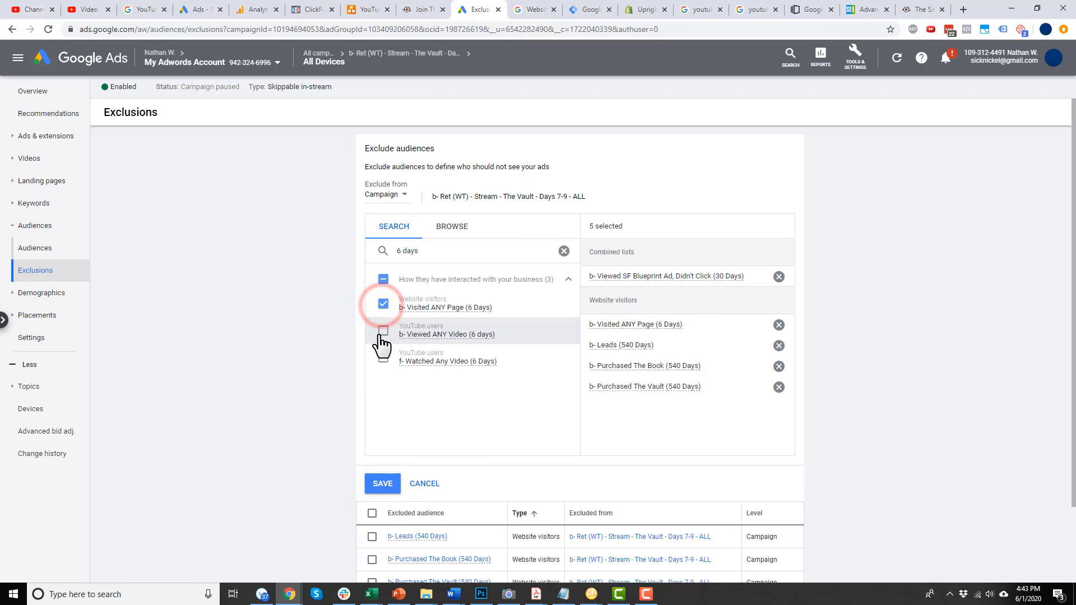
{"action": "left_click", "coordinate": [383, 332]}
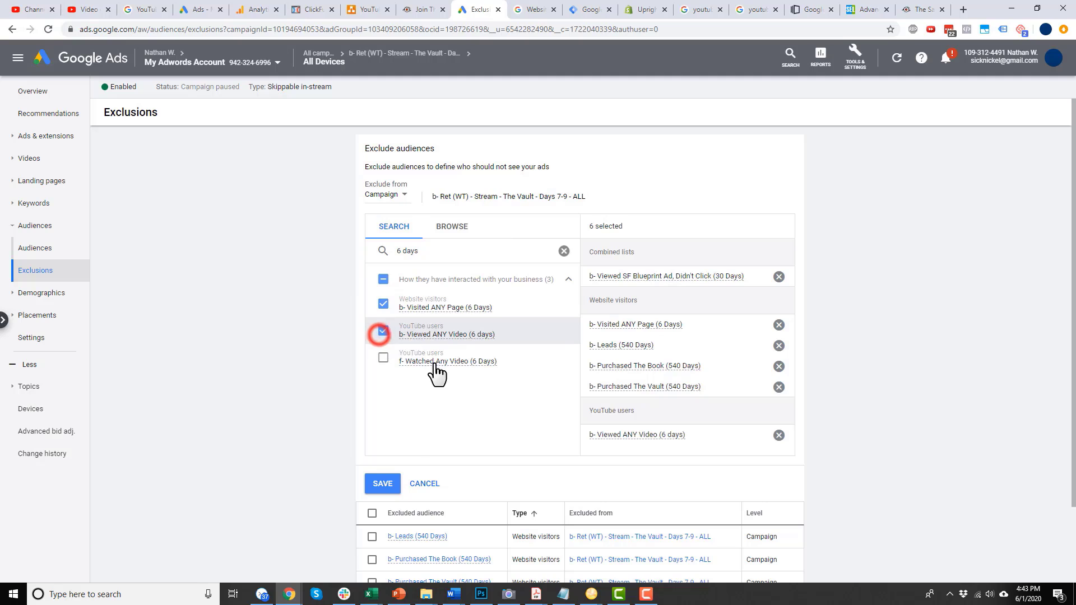
{"action": "left_click", "coordinate": [385, 486]}
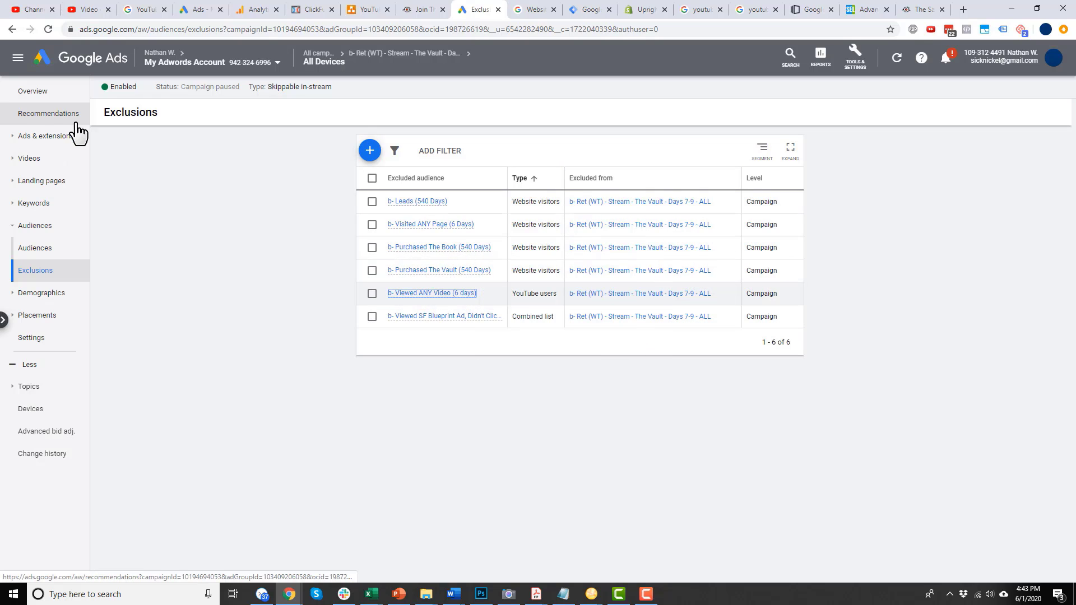
Return to the list of all campaigns and enable "b- Ret (WT) - Stream - The Vault - Days 7-9 - ALL"
{"action": "left_click", "coordinate": [318, 53]}
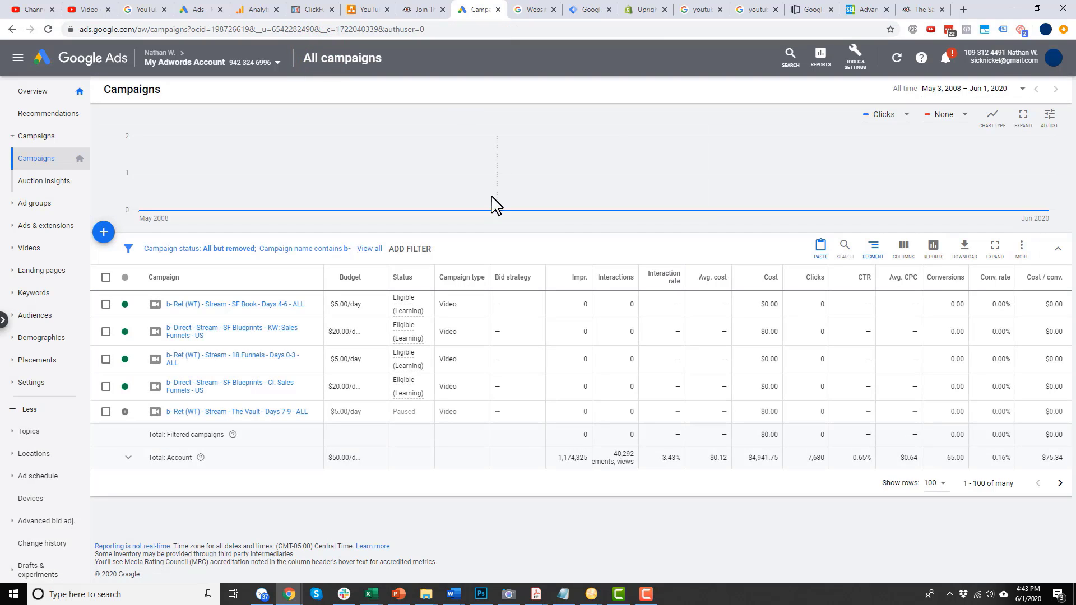
{"action": "left_click", "coordinate": [125, 412]}
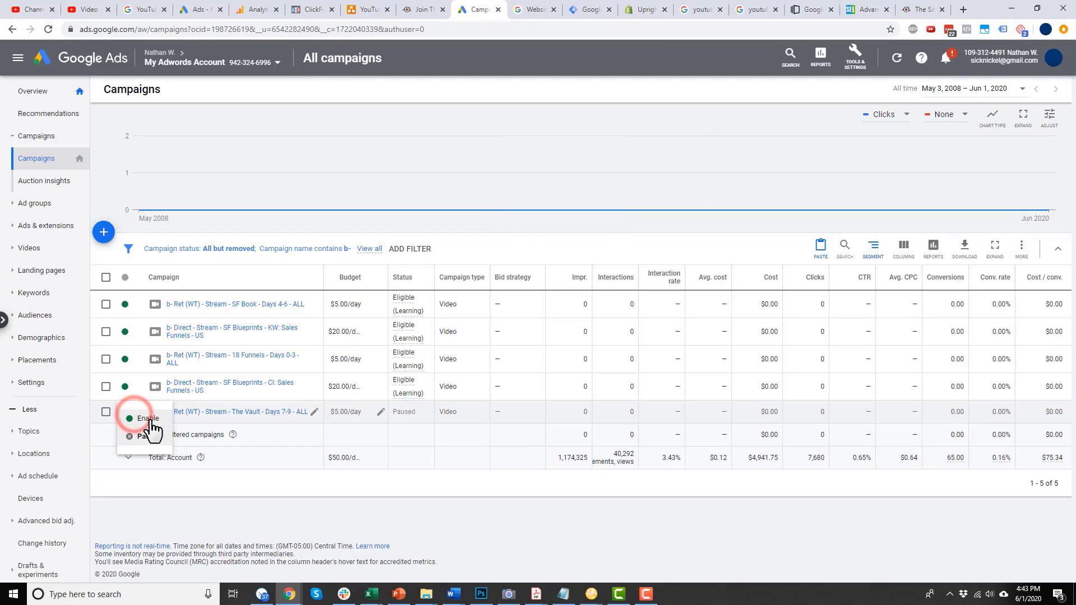
{"action": "left_click", "coordinate": [145, 419]}
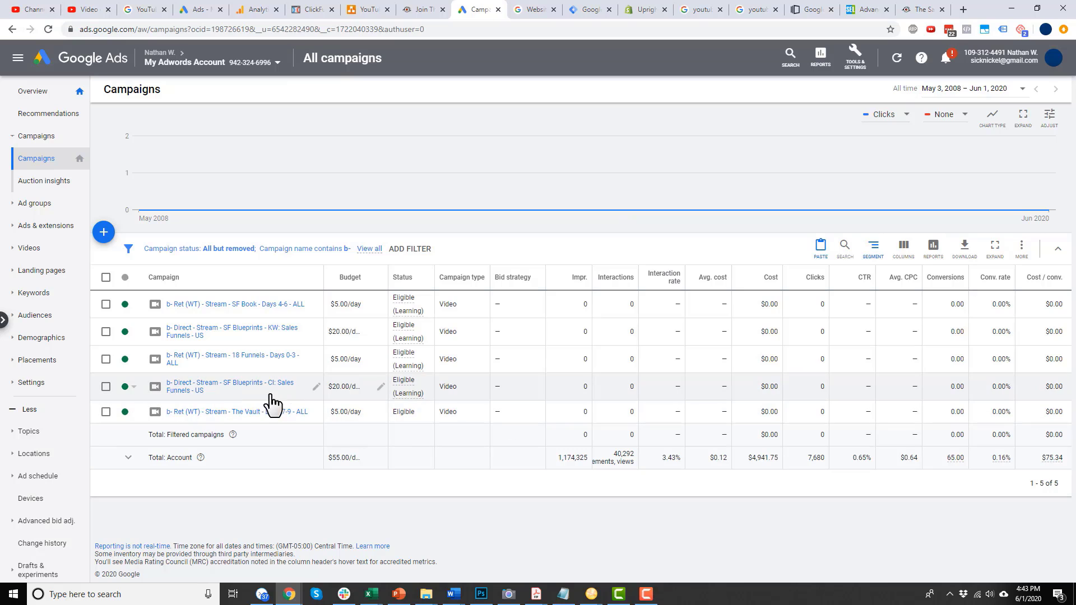
Check The Vault stage in the funnel plan and copy the "b- Ret (LEADS) - Stream - The Vault - Days 5-8 - ALL" campaign
{"action": "left_click", "coordinate": [357, 11]}
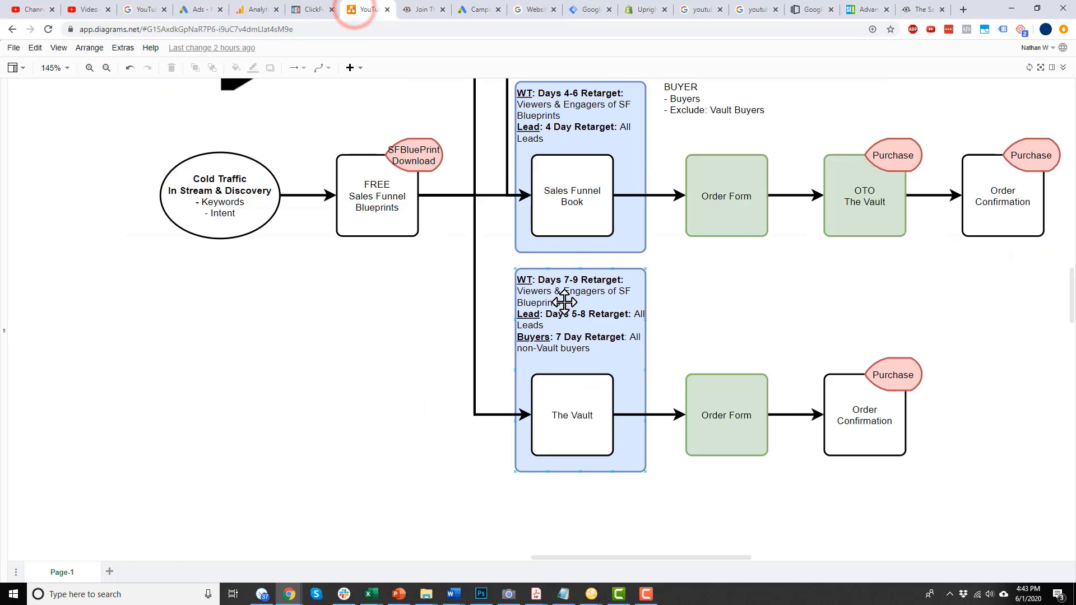
{"action": "scroll", "coordinate": [559, 301], "scroll_direction": "up", "scroll_amount": 3}
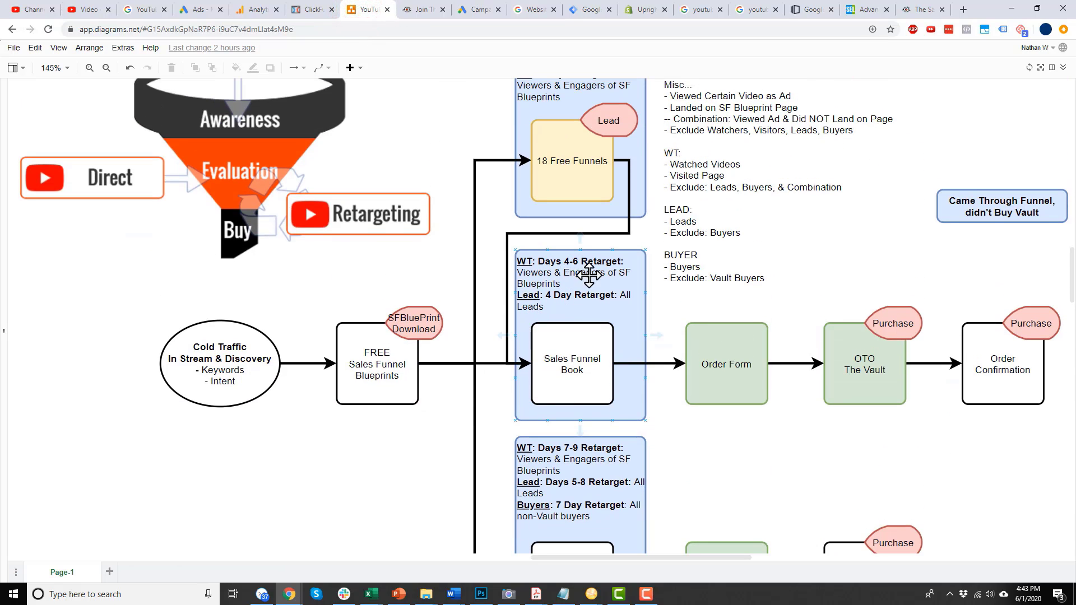
{"action": "scroll", "coordinate": [573, 363], "scroll_direction": "down", "scroll_amount": 3}
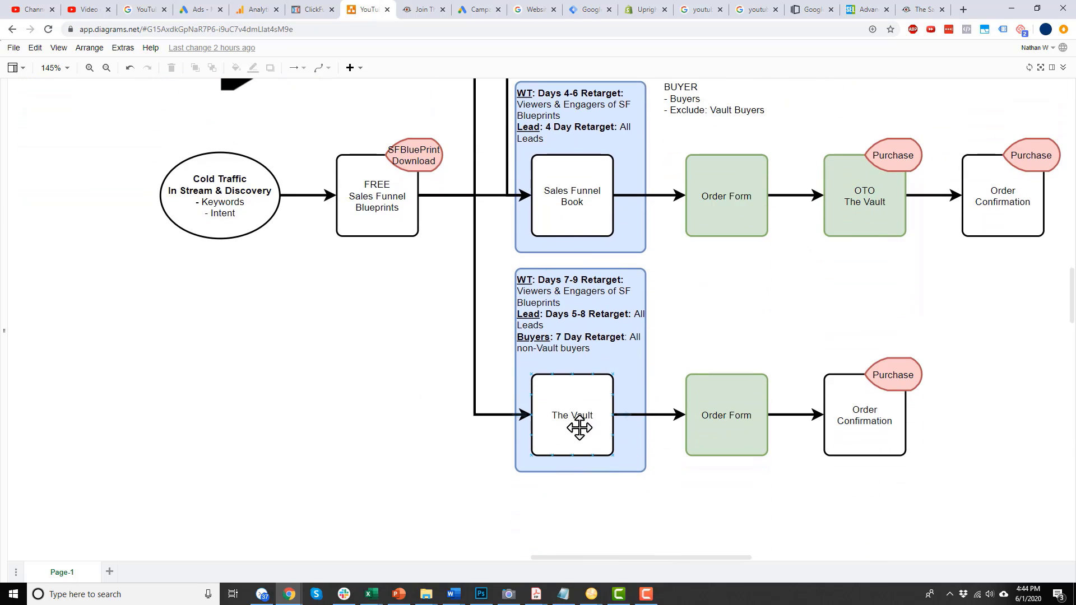
{"action": "left_click", "coordinate": [474, 9]}
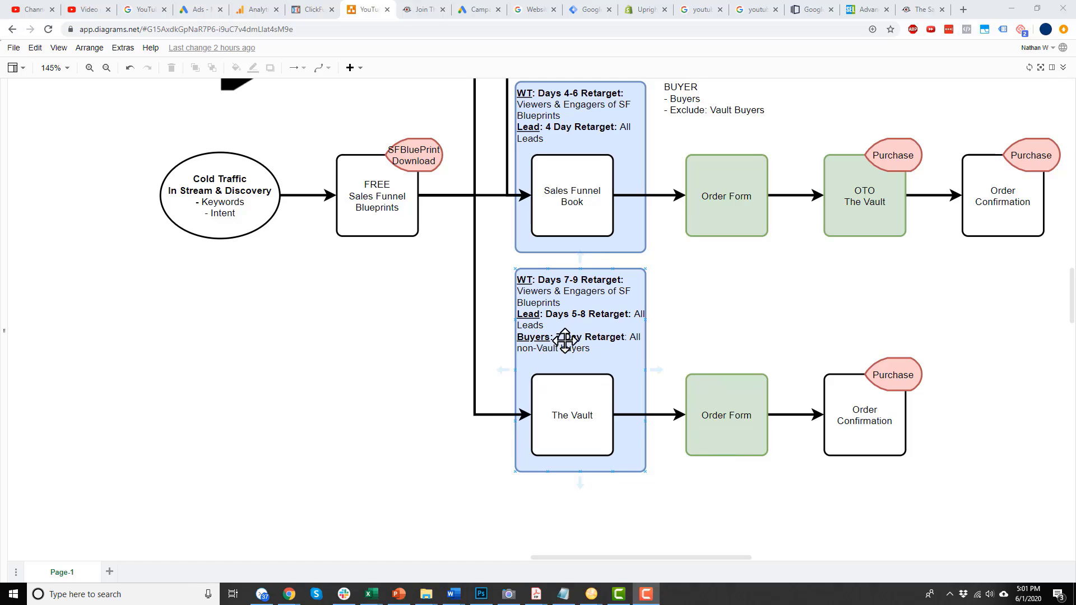
{"action": "left_click", "coordinate": [593, 416]}
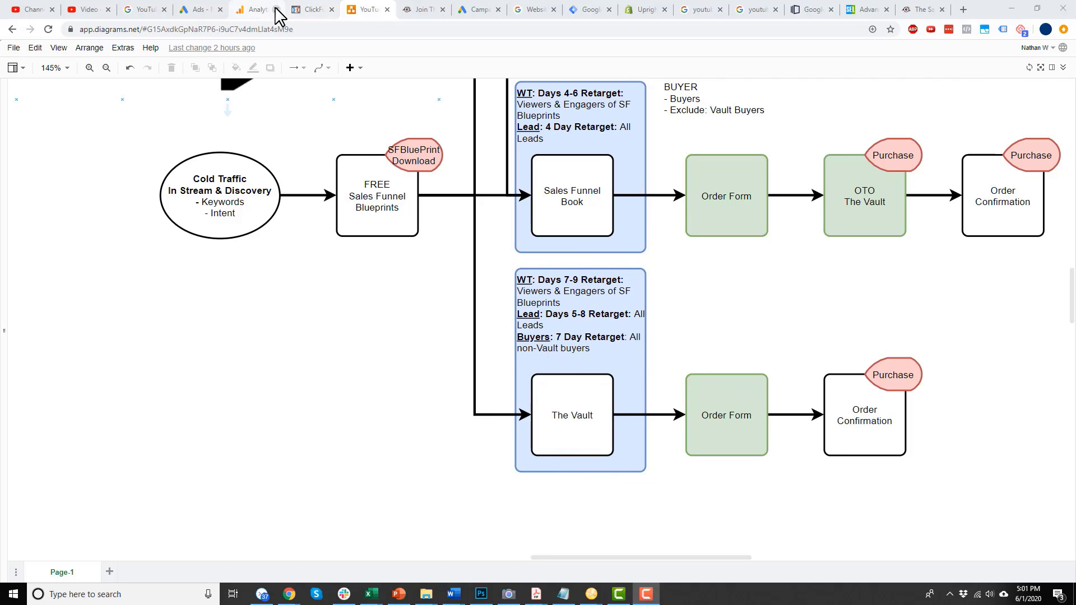
{"action": "left_click", "coordinate": [481, 9]}
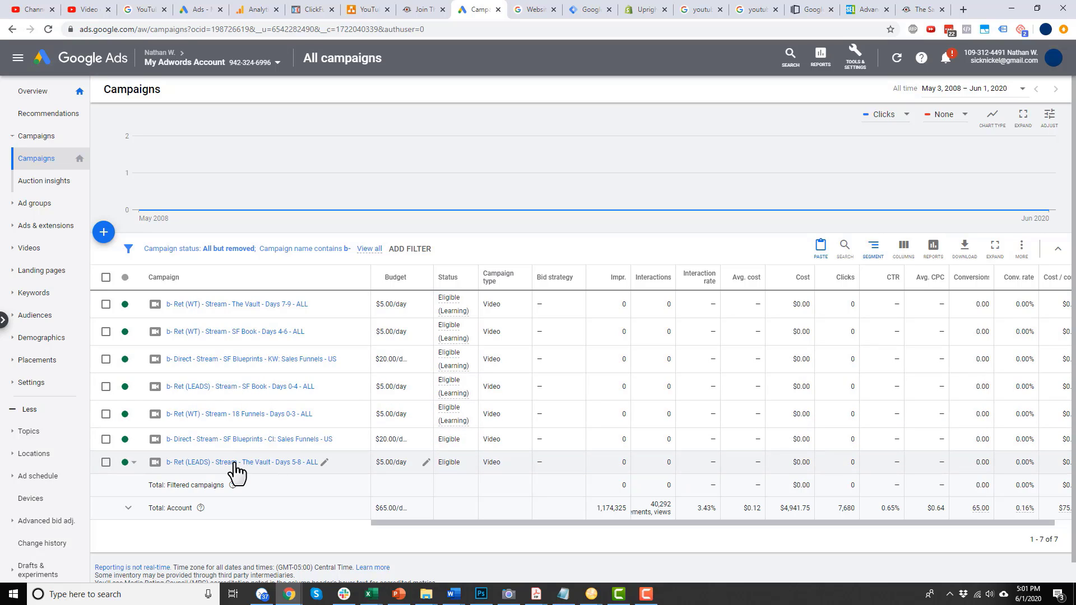
{"action": "left_click", "coordinate": [105, 463]}
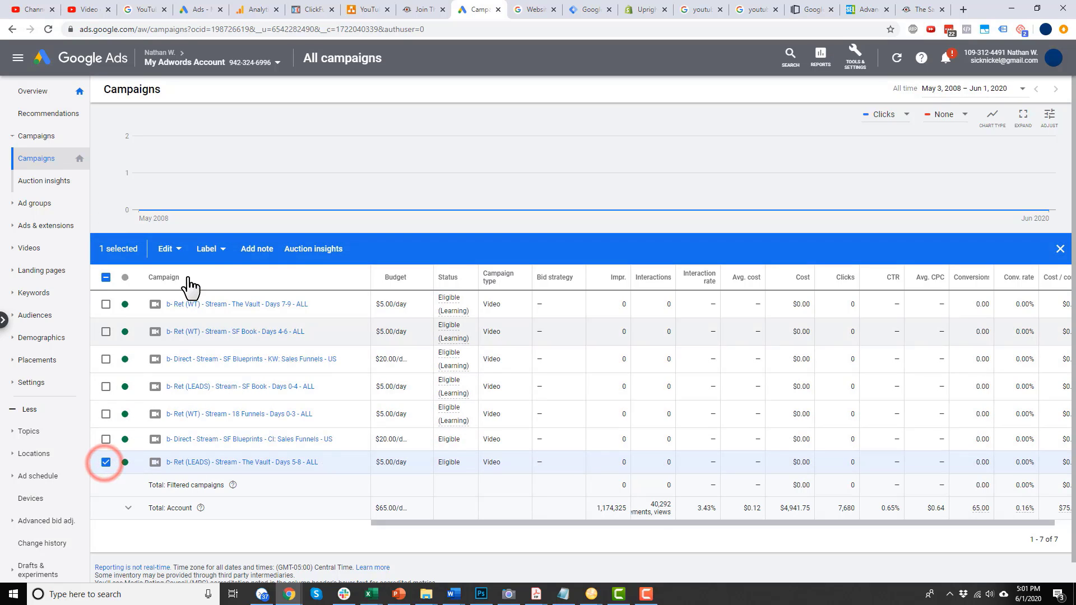
{"action": "left_click", "coordinate": [170, 248]}
{"action": "left_click", "coordinate": [173, 278]}
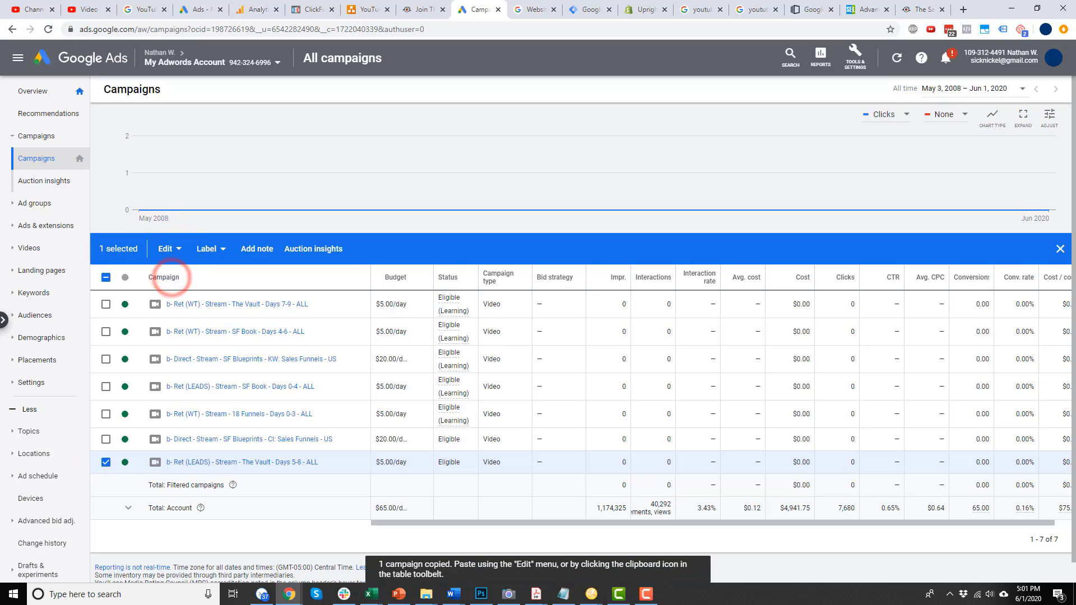
Paste the copied campaign into My Adwords Account with new campaigns paused after pasting
{"action": "left_click", "coordinate": [1059, 249]}
{"action": "left_click", "coordinate": [1025, 253]}
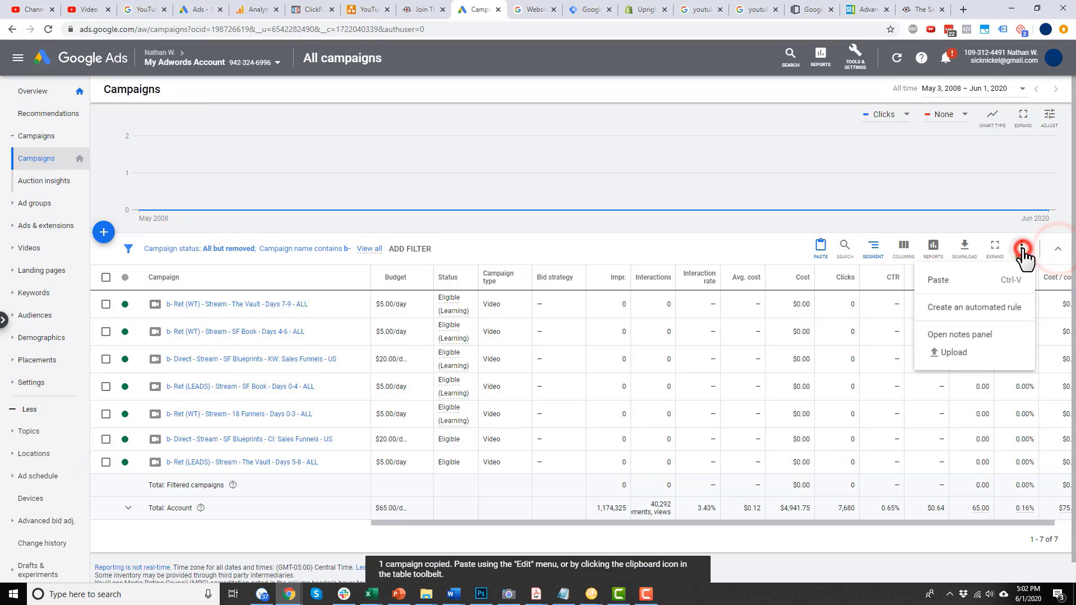
{"action": "left_click", "coordinate": [966, 280]}
{"action": "left_click", "coordinate": [403, 343]}
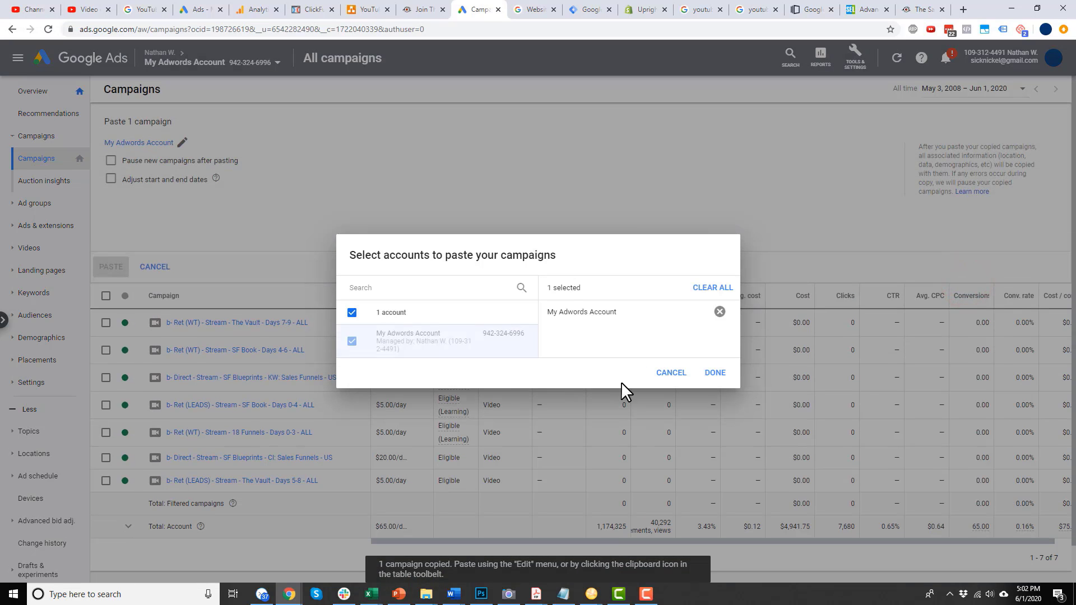
{"action": "left_click", "coordinate": [717, 374]}
{"action": "left_click", "coordinate": [169, 161]}
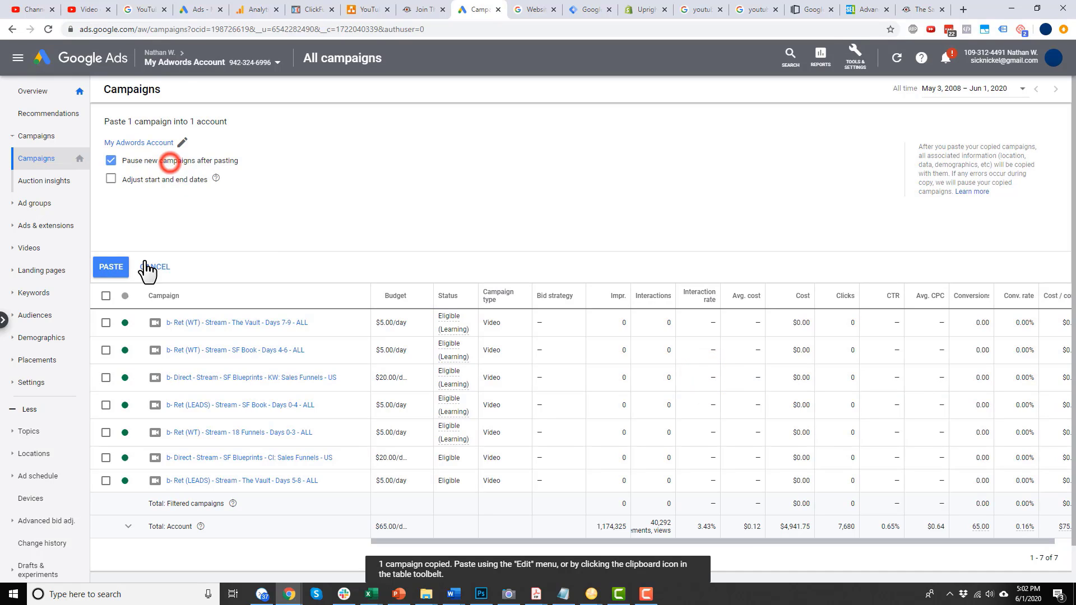
{"action": "left_click", "coordinate": [107, 270]}
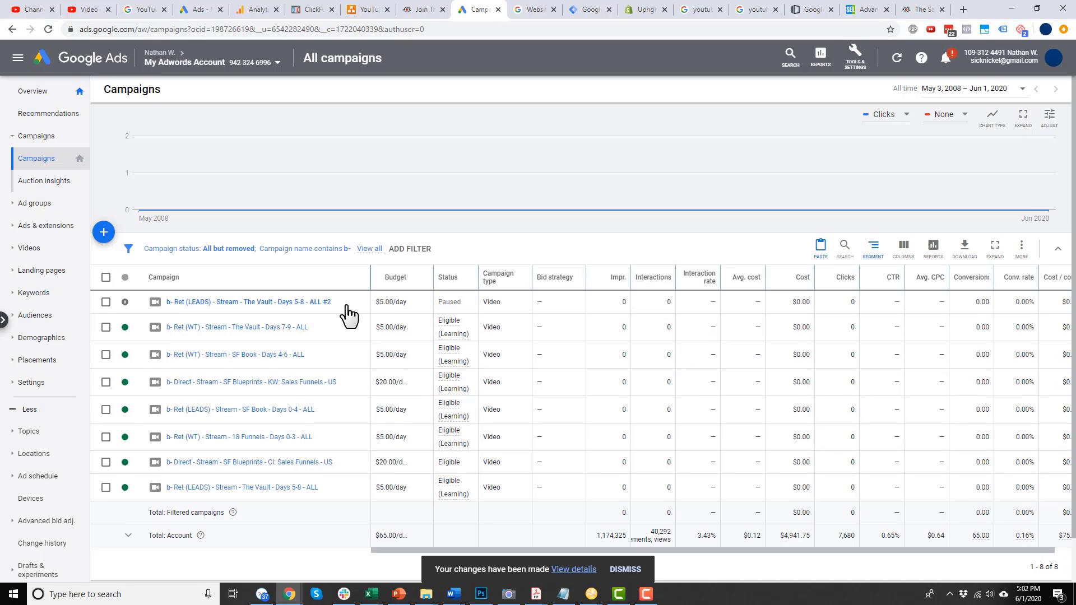
Rename the pasted campaign "b- Ret (BUYERS) - Stream - The Vault - Days 0-7 - ALL"
{"action": "left_click", "coordinate": [338, 303]}
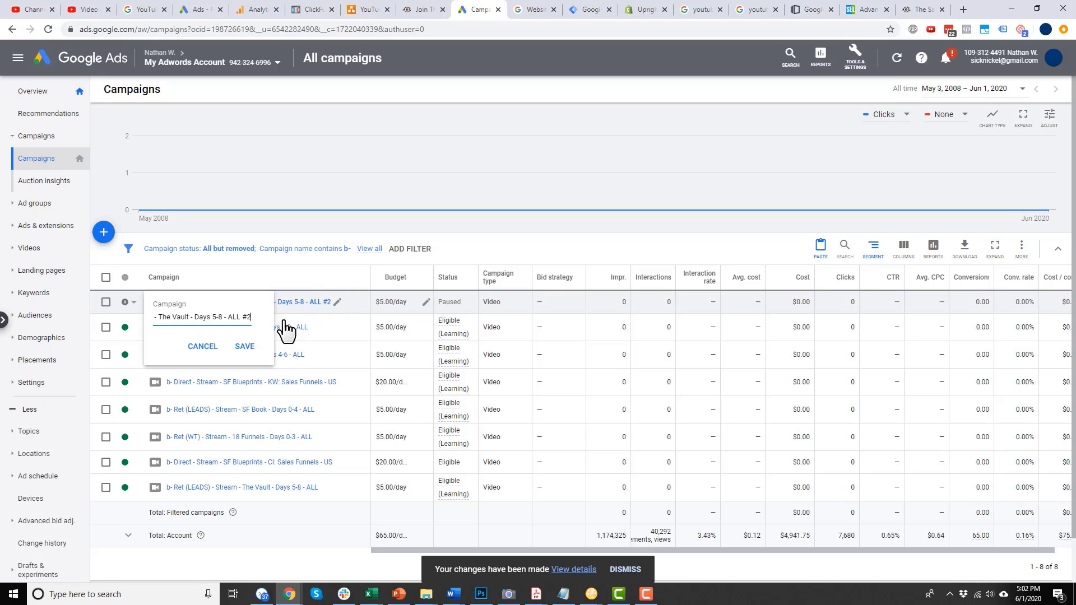
{"action": "key", "text": "BackSpace"}
{"action": "key", "text": "BackSpace"}
{"action": "key", "text": "BackSpace"}
{"action": "type", "text": "0"}
{"action": "left_click", "coordinate": [245, 346]}
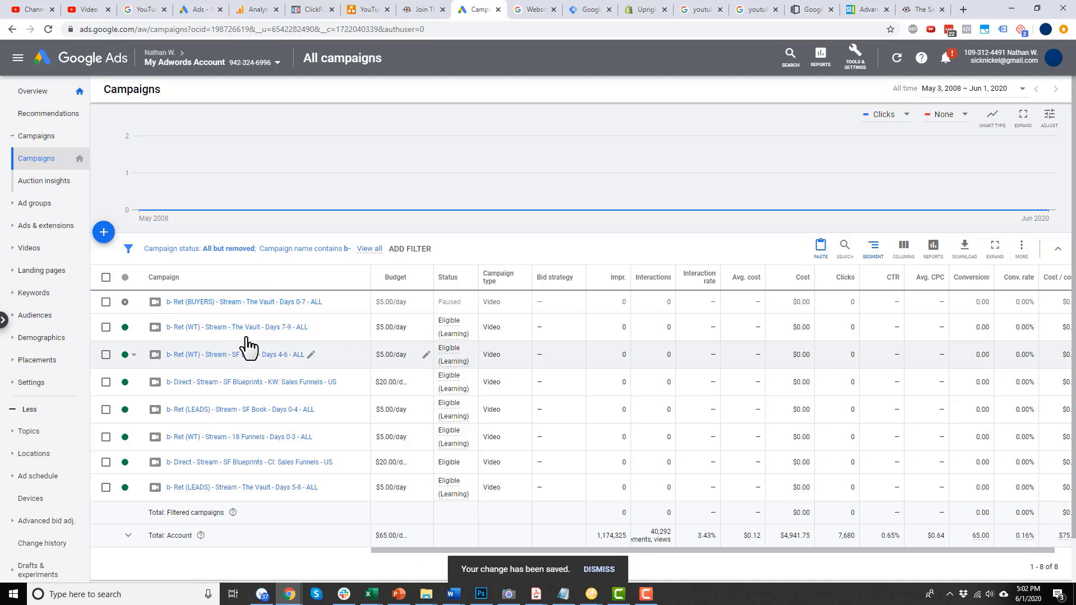
Remove the "b- Leads (8 Days)" targeted audience from the All Devices ad group of the BUYERS Vault campaign
{"action": "left_click", "coordinate": [248, 303]}
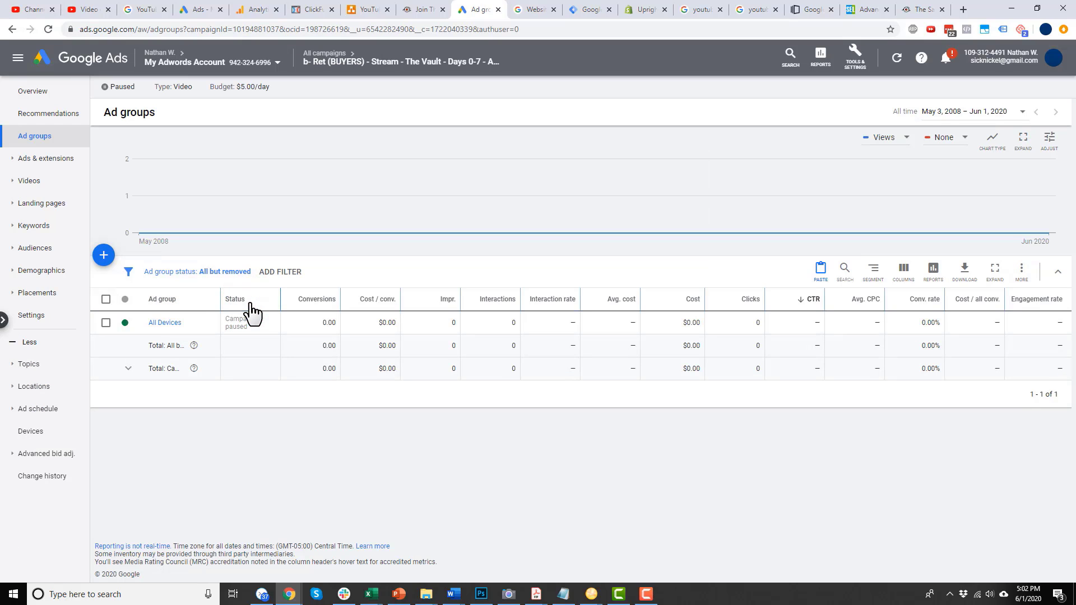
{"action": "left_click", "coordinate": [167, 323]}
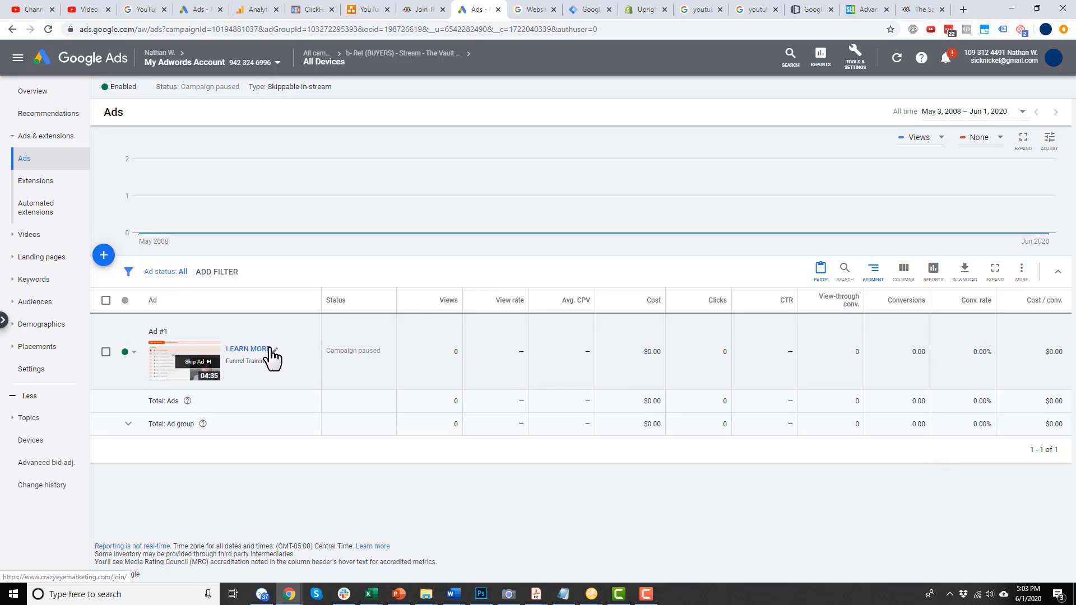
{"action": "left_click", "coordinate": [42, 306]}
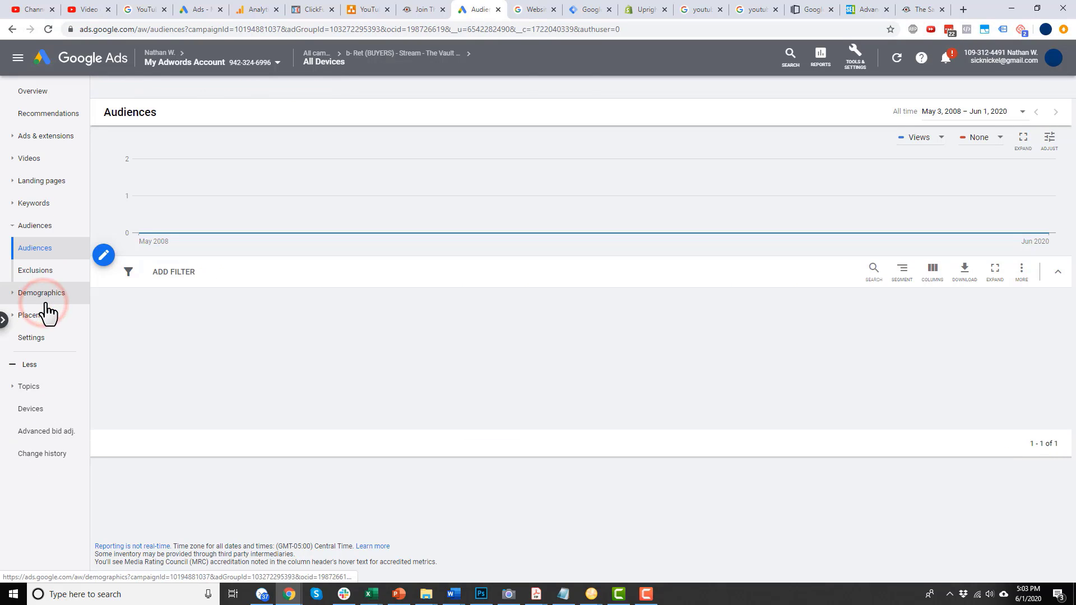
{"action": "left_click", "coordinate": [106, 326]}
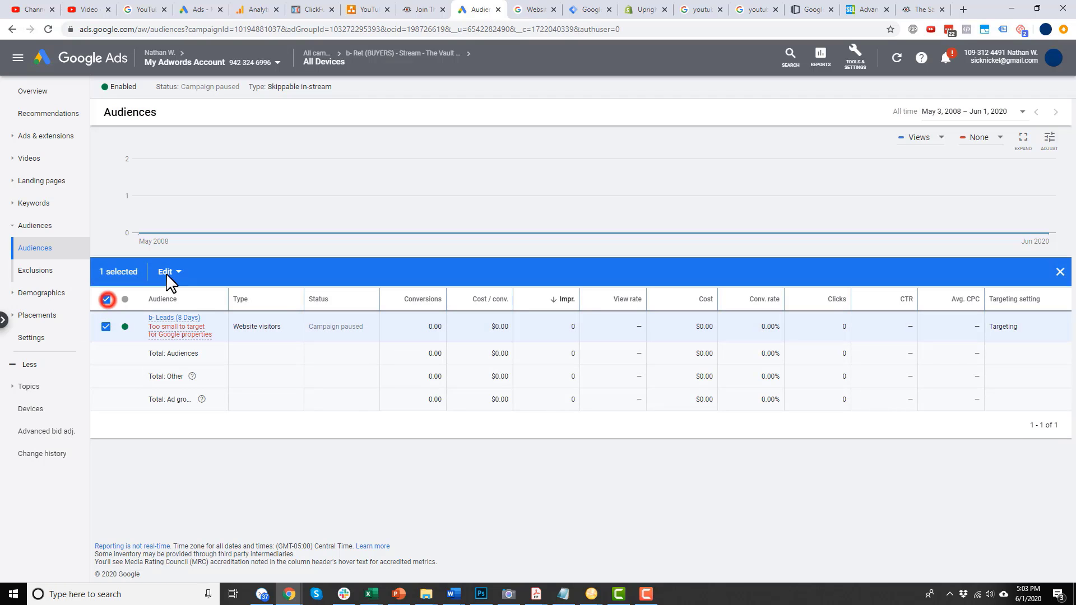
{"action": "left_click", "coordinate": [170, 272]}
{"action": "left_click", "coordinate": [169, 361]}
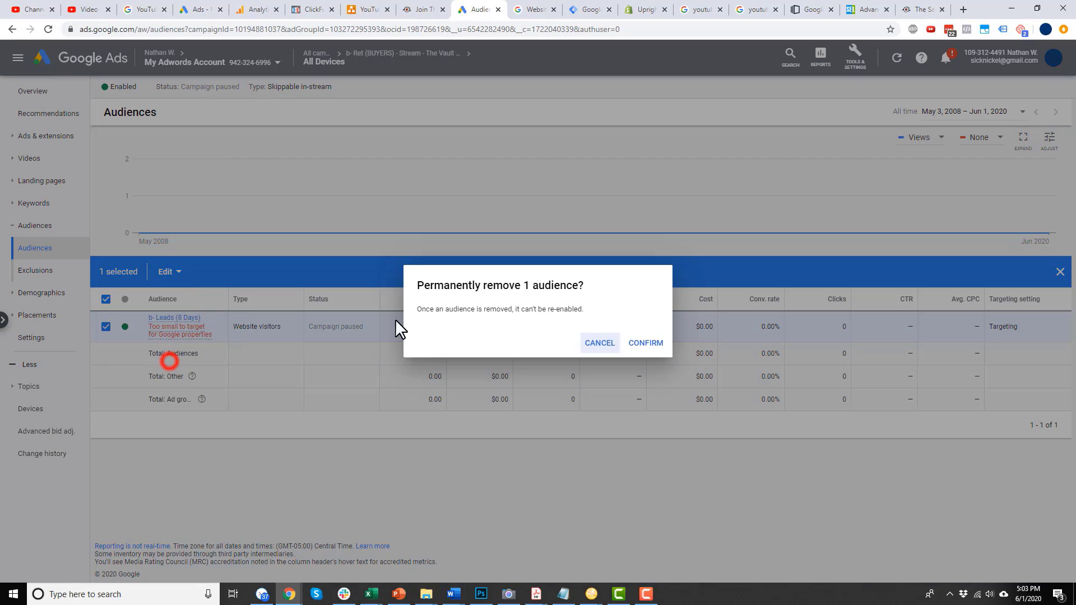
{"action": "left_click", "coordinate": [647, 342]}
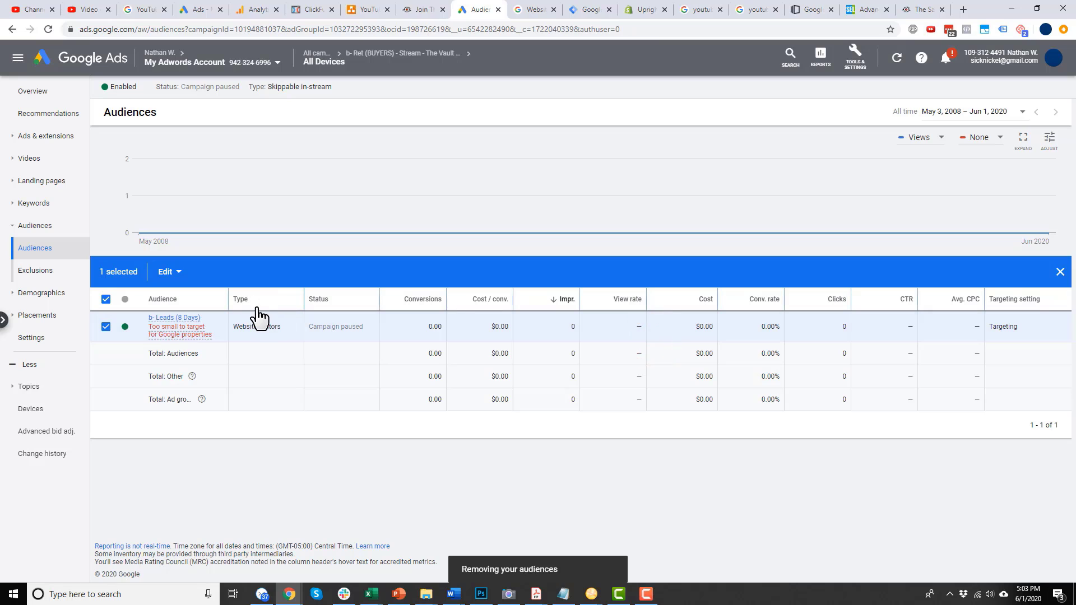
Search the audiences for "7 DAY" and target "b- Purchased The Book (7 Days)" in the ad group
{"action": "left_click", "coordinate": [594, 342]}
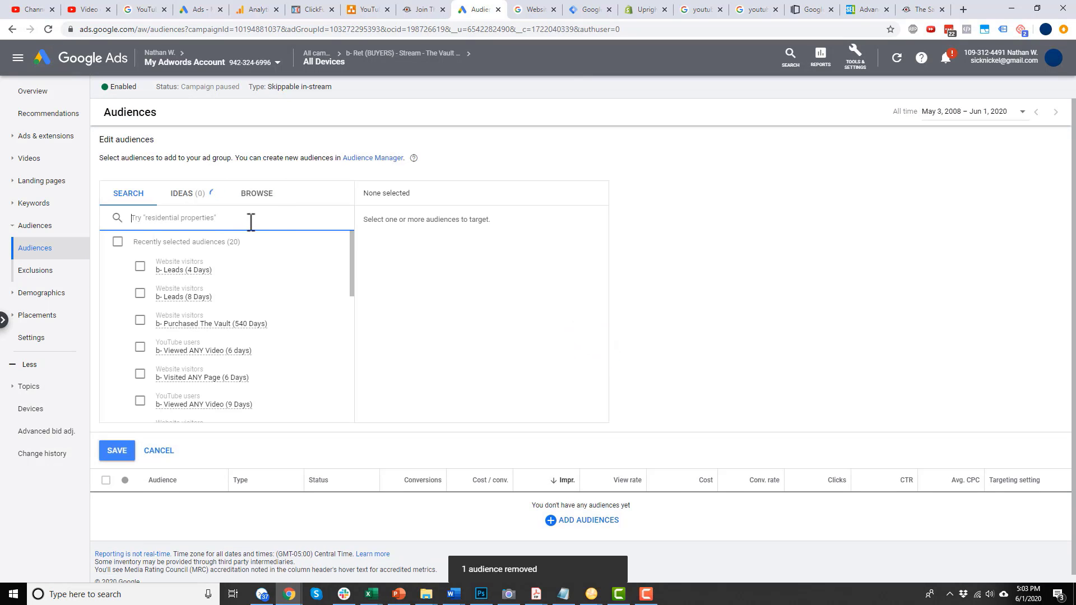
{"action": "type", "text": "B- VIE"}
{"action": "left_click", "coordinate": [338, 217]}
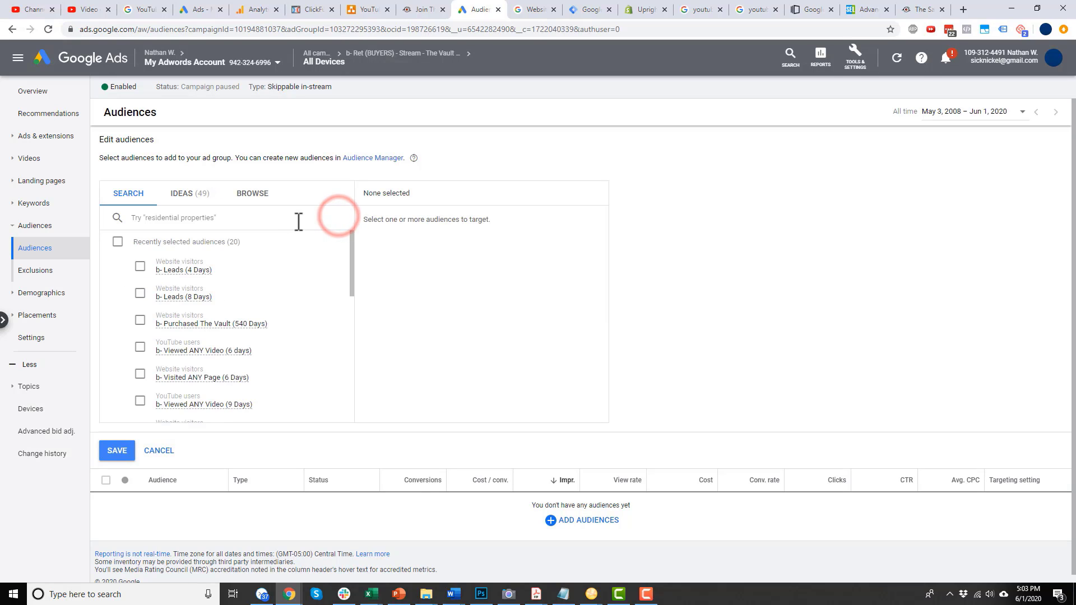
{"action": "left_click", "coordinate": [271, 219]}
{"action": "type", "text": "7 DA"}
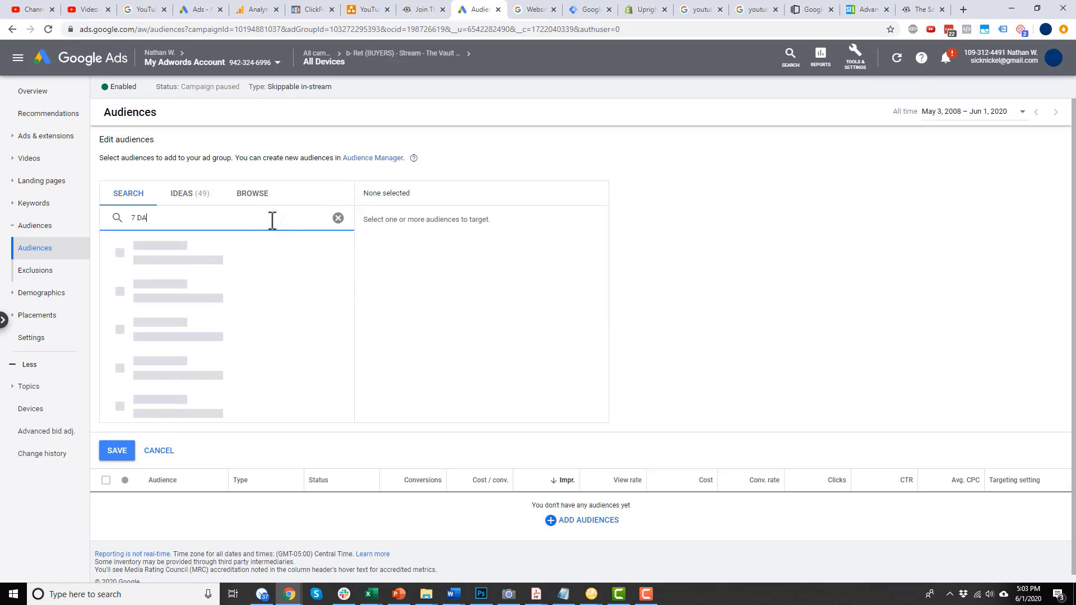
{"action": "type", "text": "Y"}
{"action": "scroll", "coordinate": [264, 286], "scroll_direction": "down", "scroll_amount": 2}
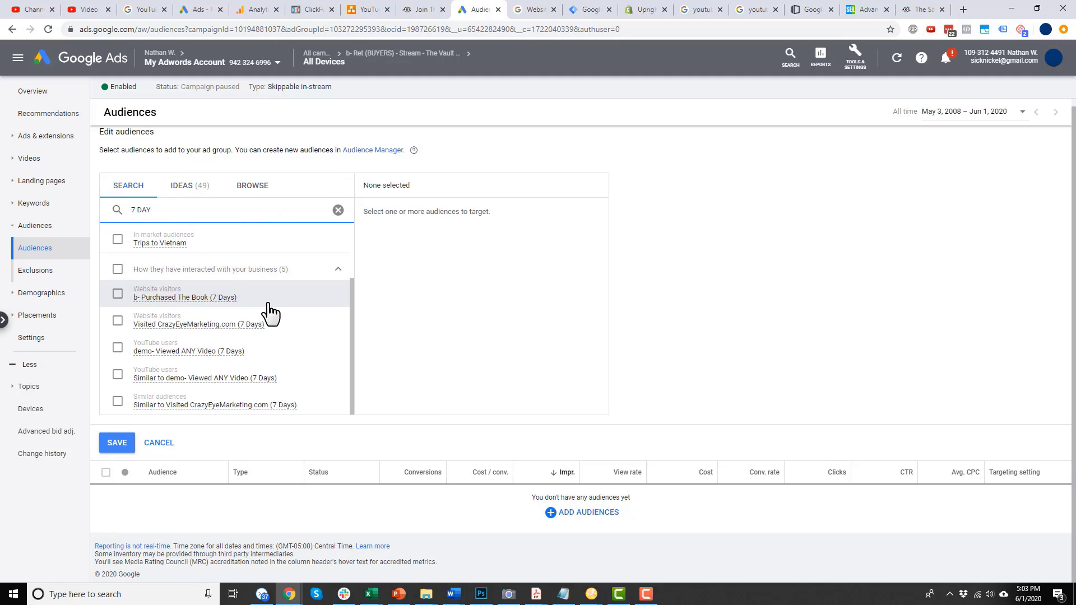
{"action": "left_click", "coordinate": [117, 294]}
{"action": "left_click", "coordinate": [115, 443]}
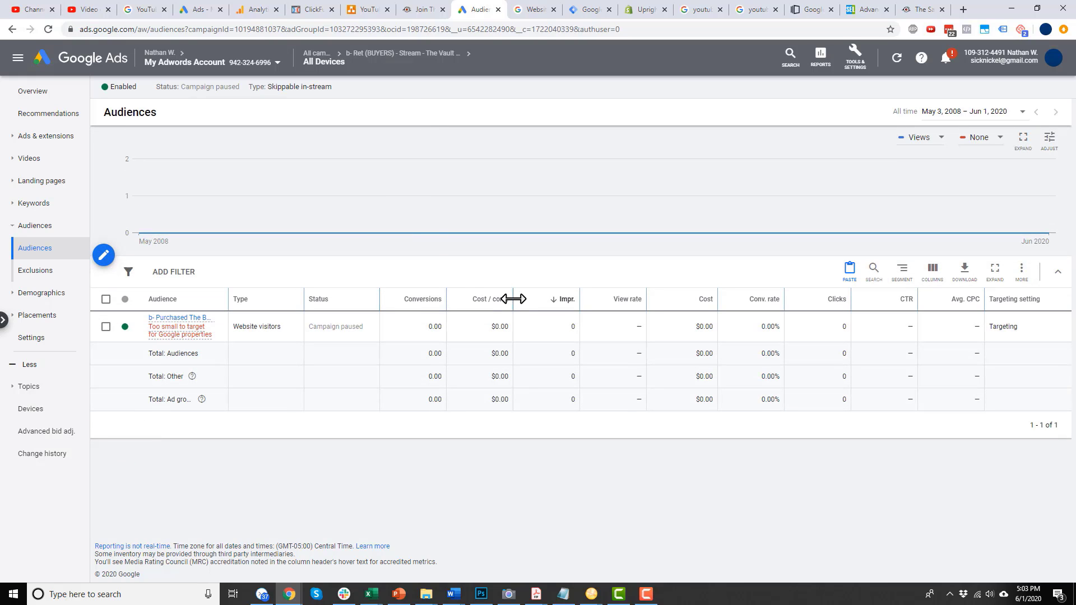
Remove the "b- Purchased The Book (540 Days)" and "b- Leads (4 Days)" exclusions from the BUYERS Vault campaign
{"action": "left_click", "coordinate": [42, 273]}
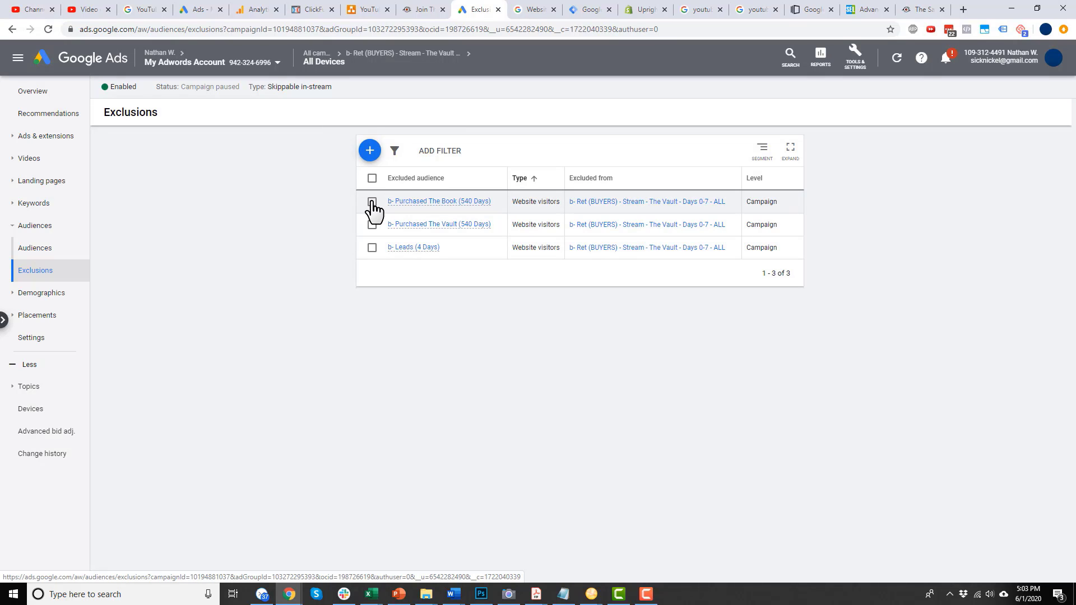
{"action": "left_click", "coordinate": [372, 202]}
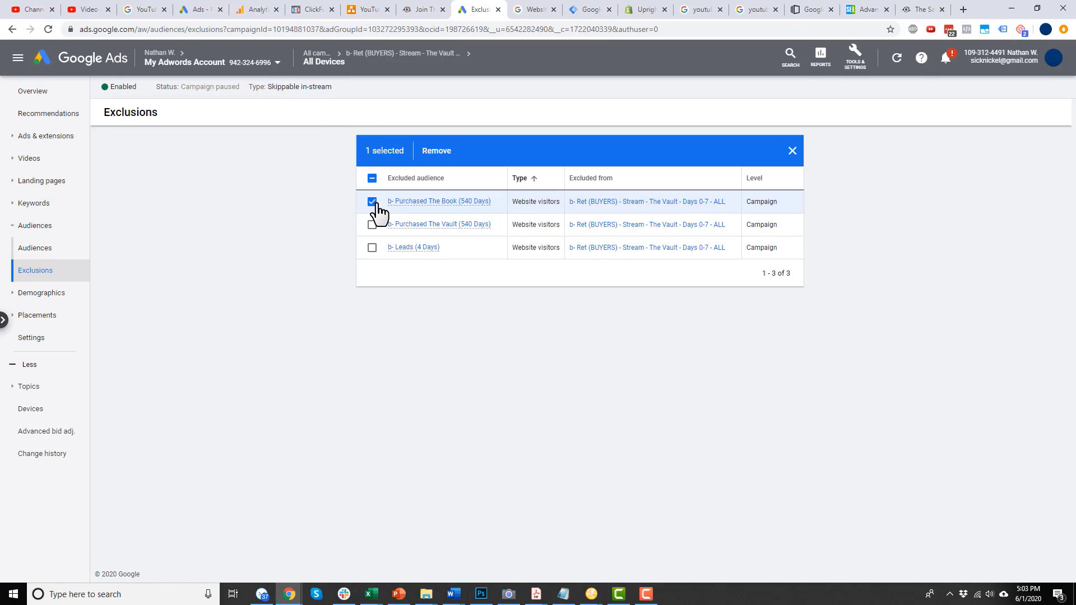
{"action": "left_click", "coordinate": [373, 247]}
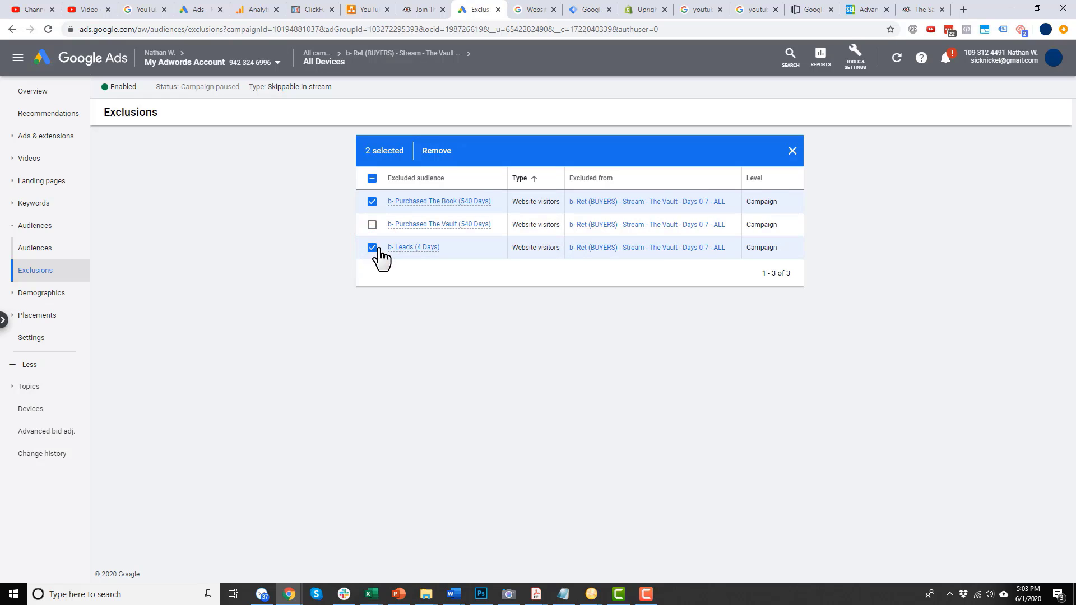
{"action": "left_click", "coordinate": [443, 152]}
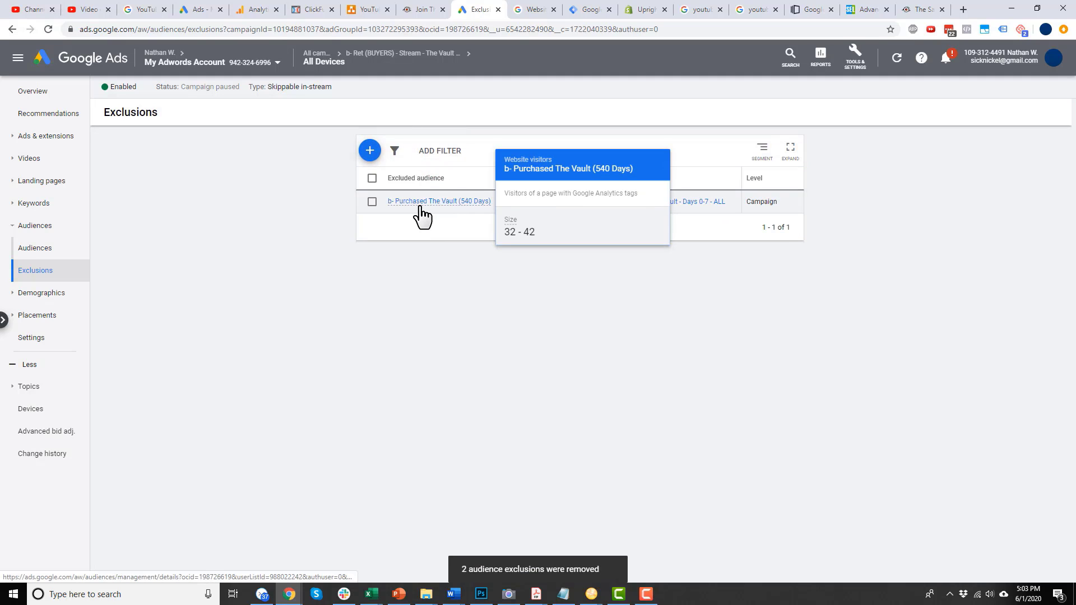
{"action": "left_click", "coordinate": [420, 203]}
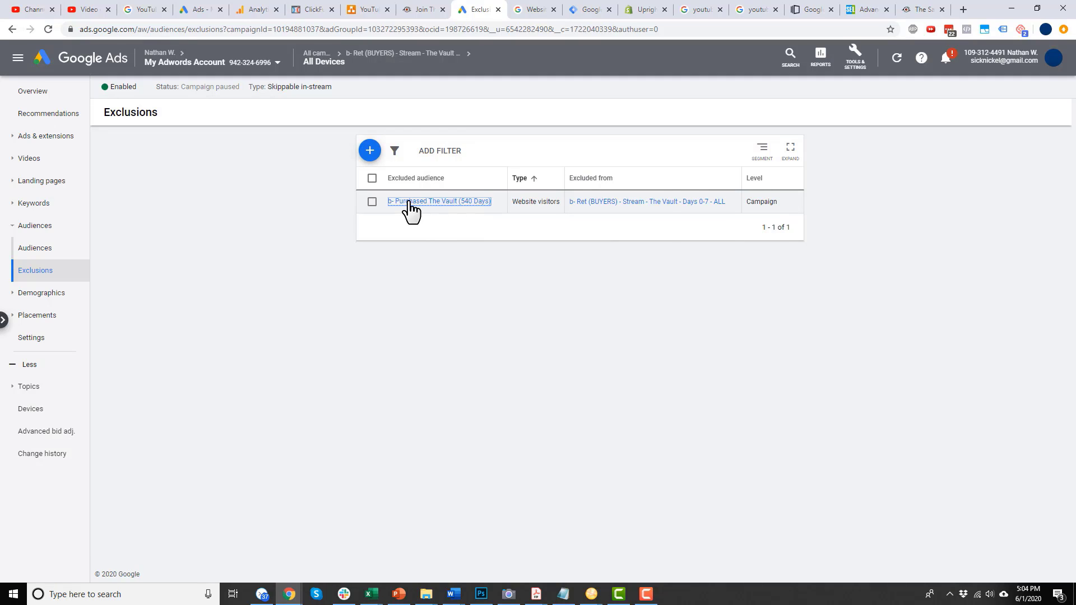
{"action": "mouse_move", "coordinate": [409, 203]}
Enable the paused "b- Ret (BUYERS) - Stream - The Vault - Days 0-7 - ALL" campaign from the list of all campaigns
{"action": "left_click", "coordinate": [317, 53]}
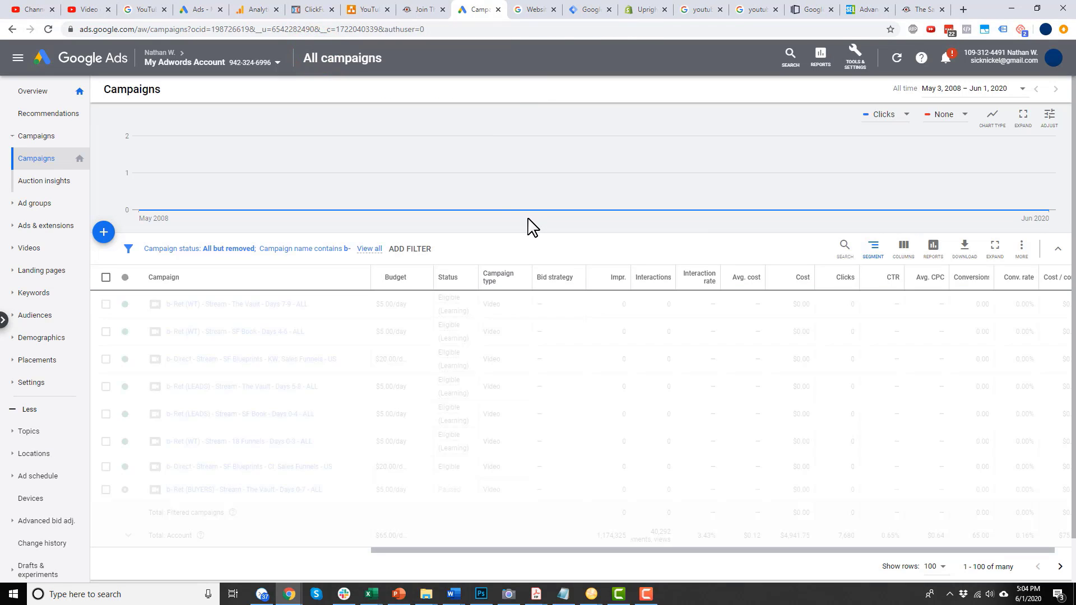
{"action": "left_click", "coordinate": [125, 490]}
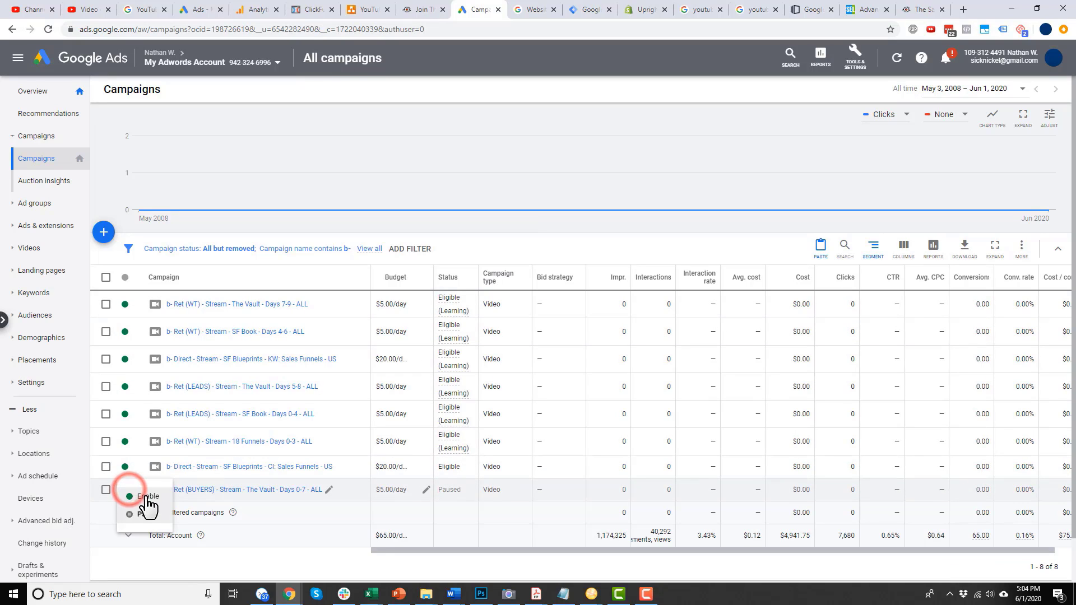
{"action": "left_click", "coordinate": [147, 496]}
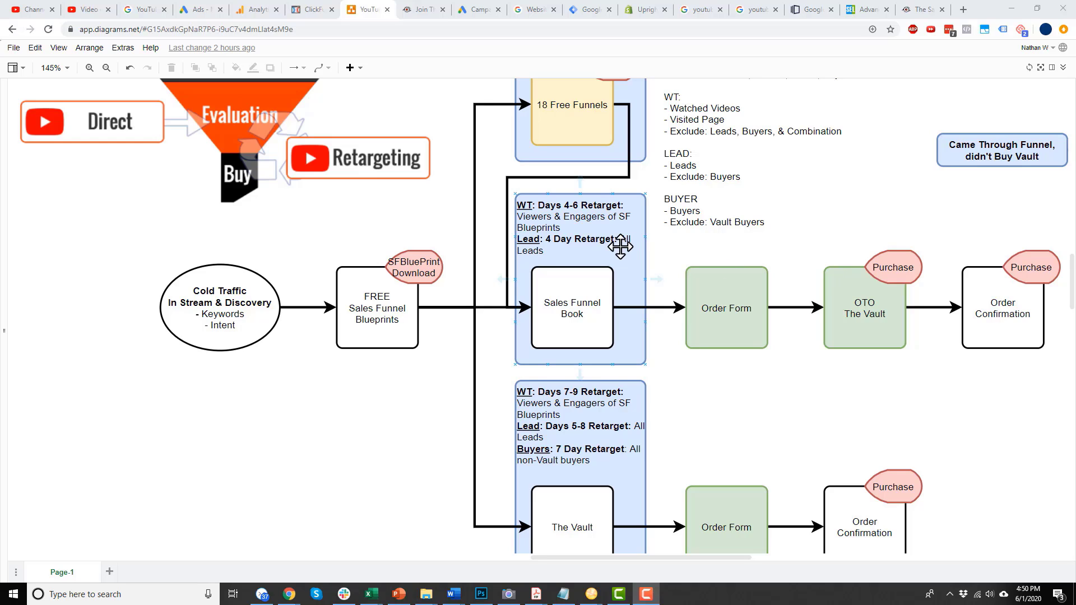
Examine the Lead and Buyers retargeting windows for the Sales Funnel Book and The Vault stages in the funnel diagram
{"action": "left_click", "coordinate": [519, 245]}
{"action": "left_click", "coordinate": [570, 298]}
{"action": "scroll", "coordinate": [574, 305], "scroll_direction": "down", "scroll_amount": 2}
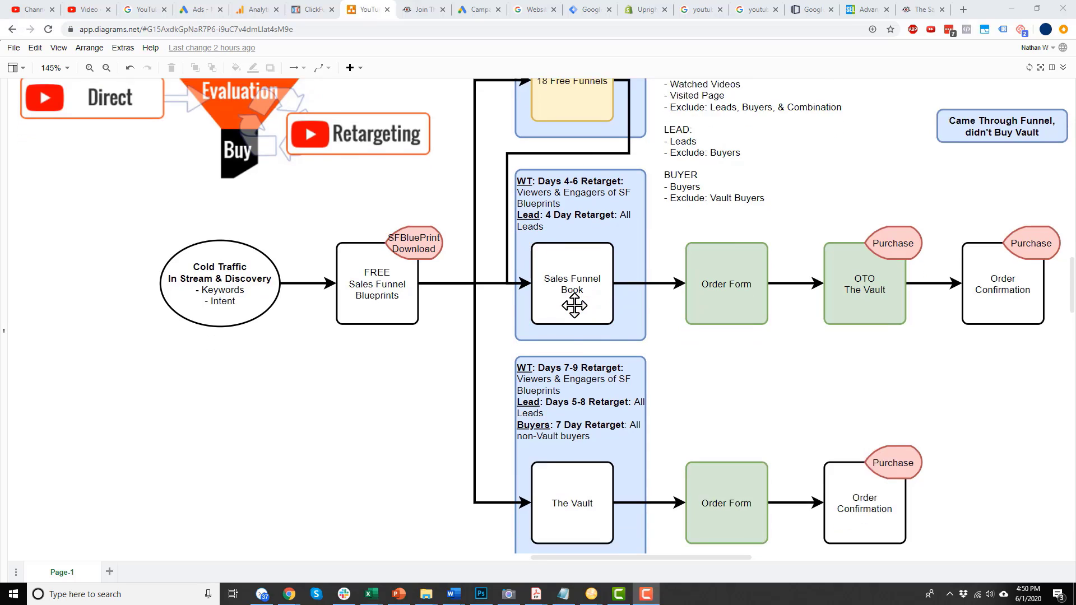
{"action": "left_click", "coordinate": [562, 315]}
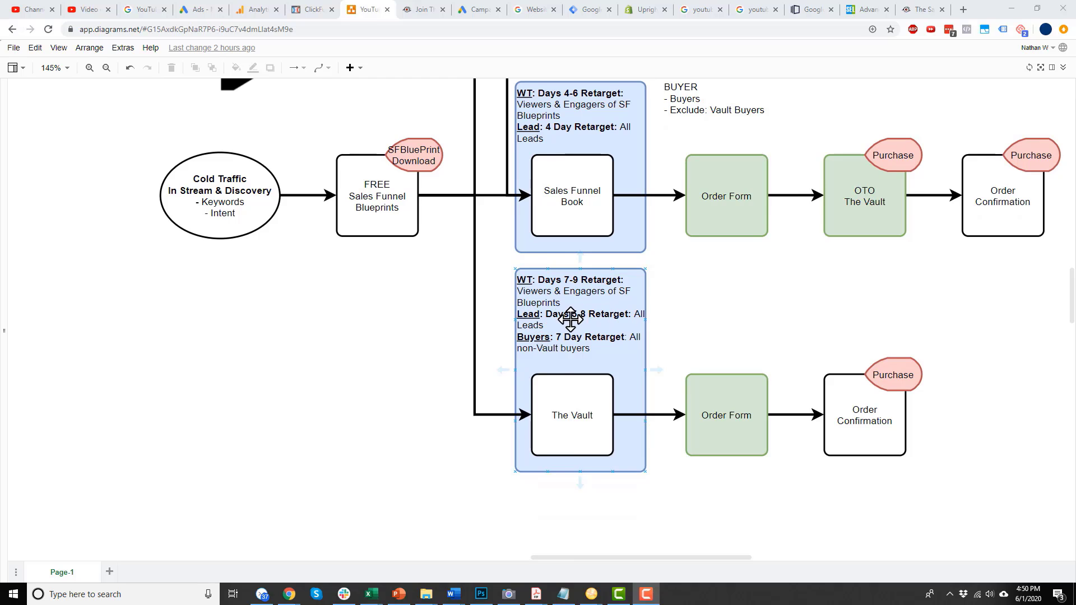
{"action": "left_click", "coordinate": [577, 407]}
{"action": "scroll", "coordinate": [584, 414], "scroll_direction": "up", "scroll_amount": 4}
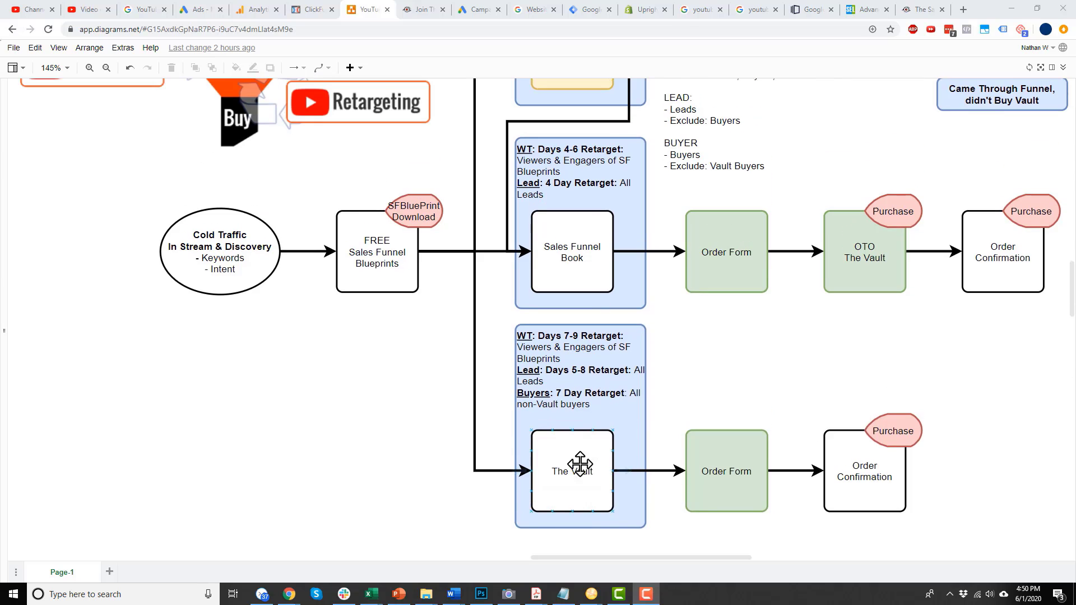
{"action": "left_click", "coordinate": [575, 246]}
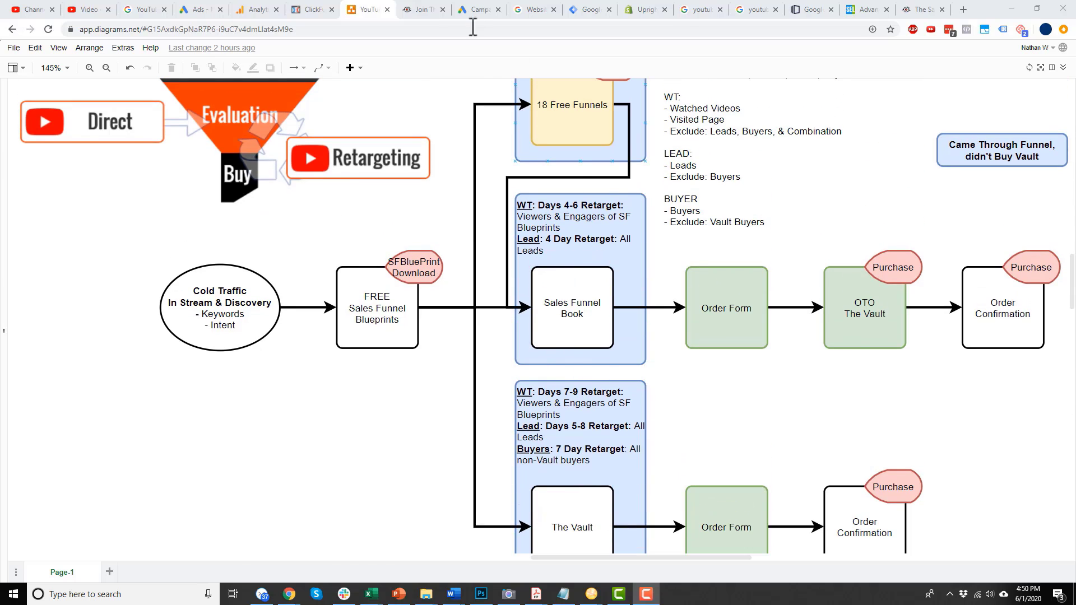
In Google Ads, widen the Campaign column and copy the "b- Ret (WT) - Stream - SF Book - Days 4-6 - ALL" campaign
{"action": "left_click", "coordinate": [477, 9]}
{"action": "mouse_move", "coordinate": [392, 155]}
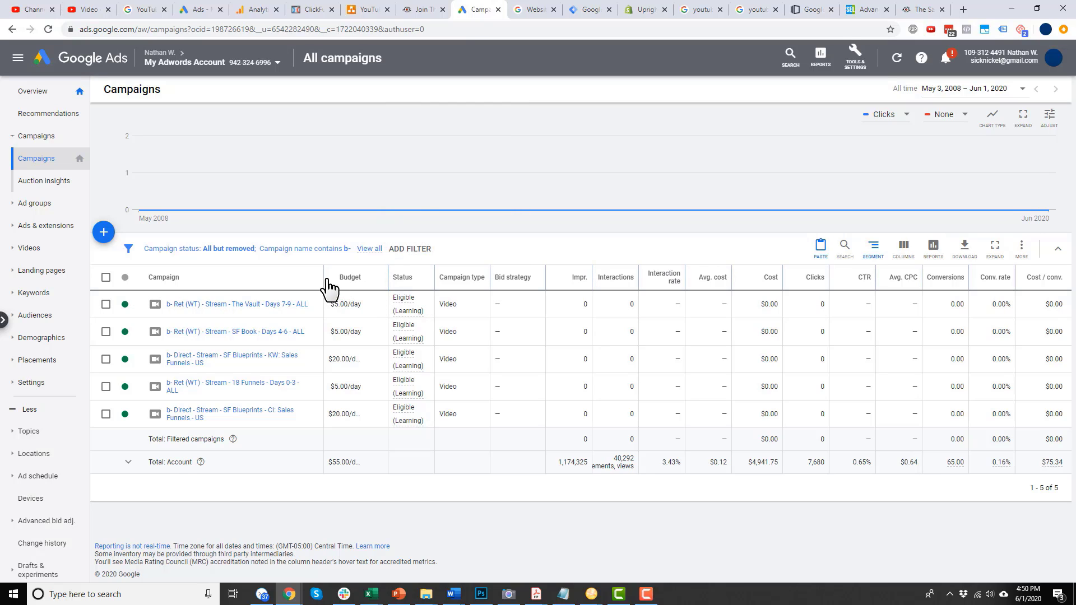
{"action": "left_click_drag", "start_coordinate": [324, 278], "coordinate": [370, 278]}
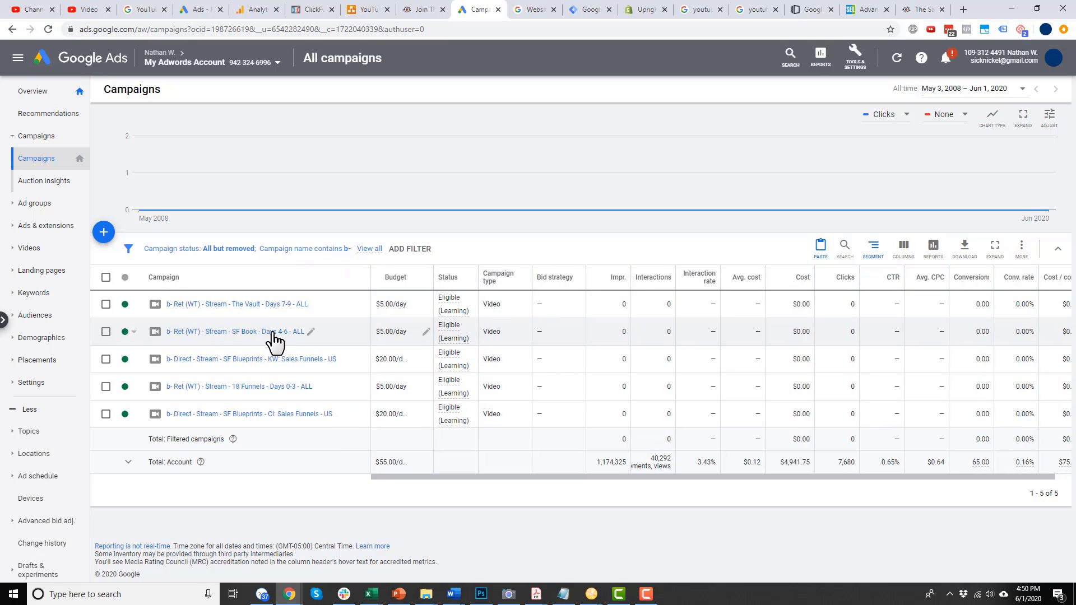
{"action": "left_click", "coordinate": [106, 332]}
{"action": "left_click", "coordinate": [167, 249]}
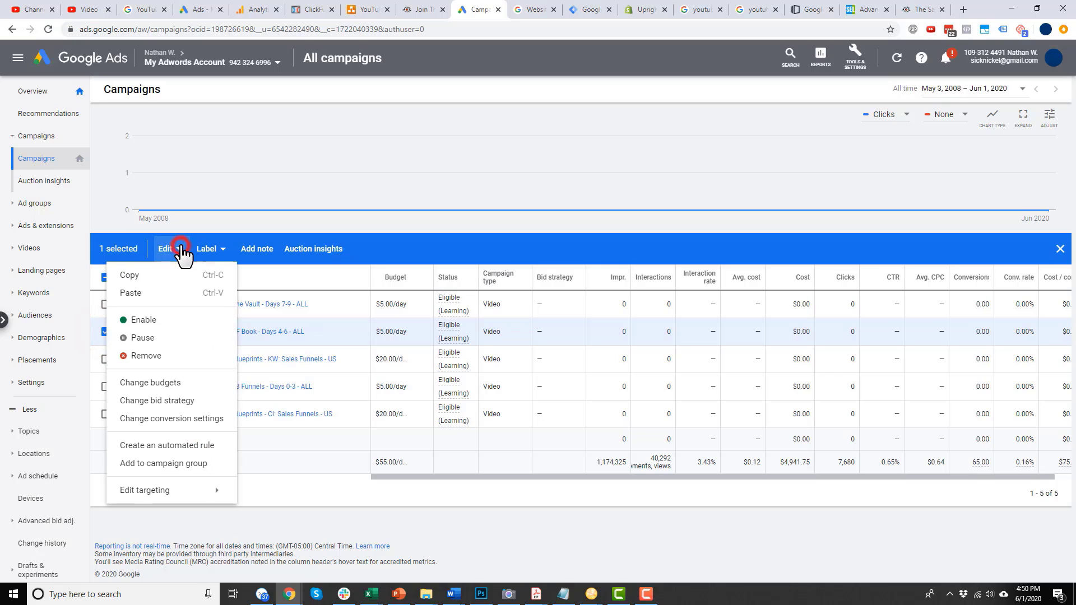
{"action": "left_click", "coordinate": [162, 276]}
Paste the copied campaign into My Adwords Account with new campaigns paused after pasting
{"action": "left_click", "coordinate": [1060, 249]}
{"action": "left_click", "coordinate": [1022, 249]}
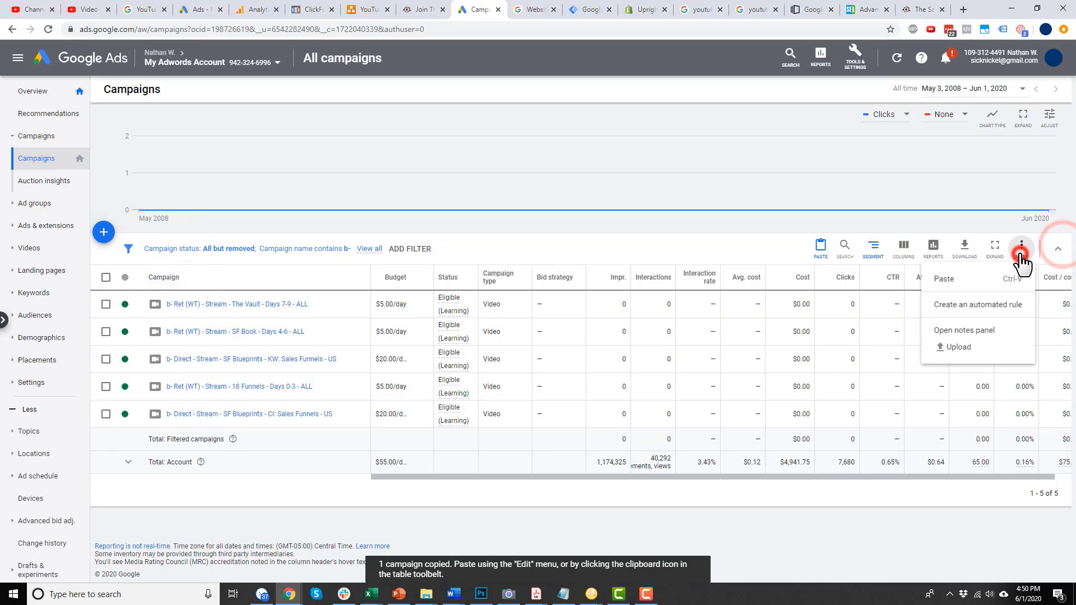
{"action": "left_click", "coordinate": [958, 280]}
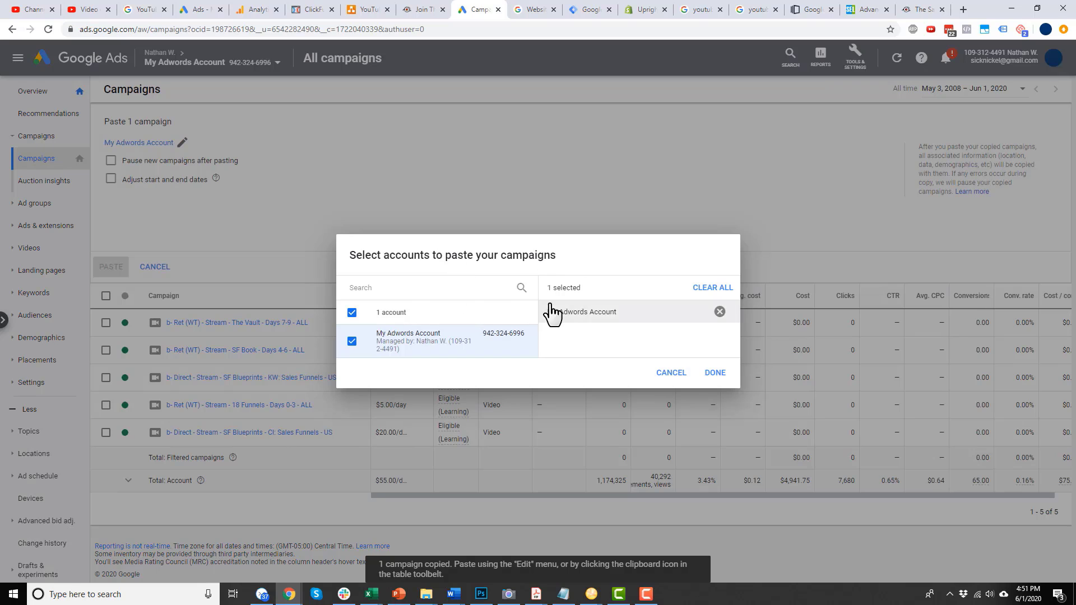
{"action": "left_click", "coordinate": [720, 373]}
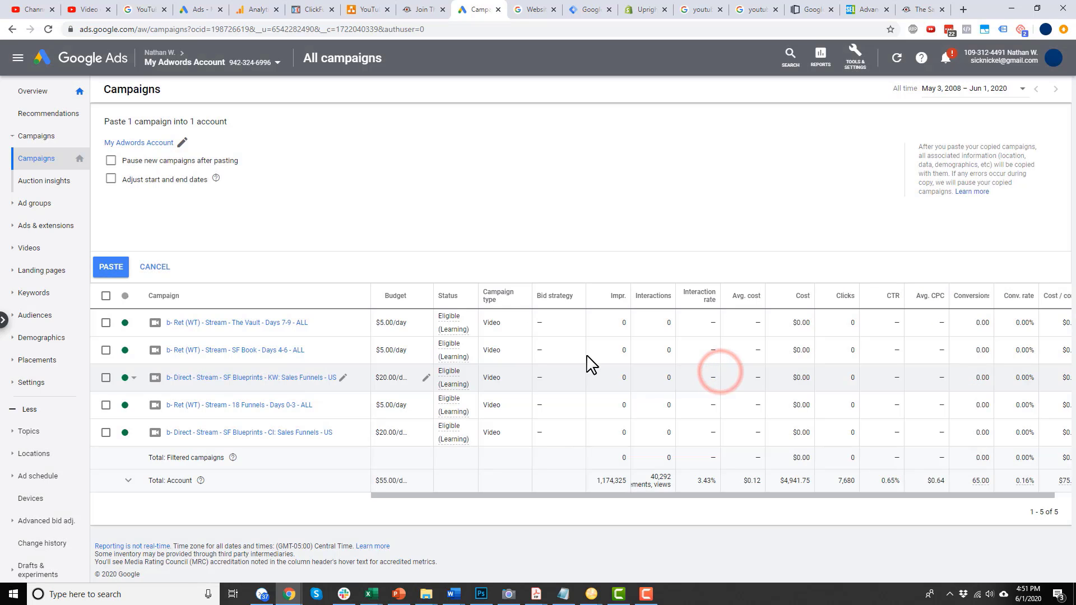
{"action": "left_click", "coordinate": [205, 160]}
{"action": "left_click", "coordinate": [108, 268]}
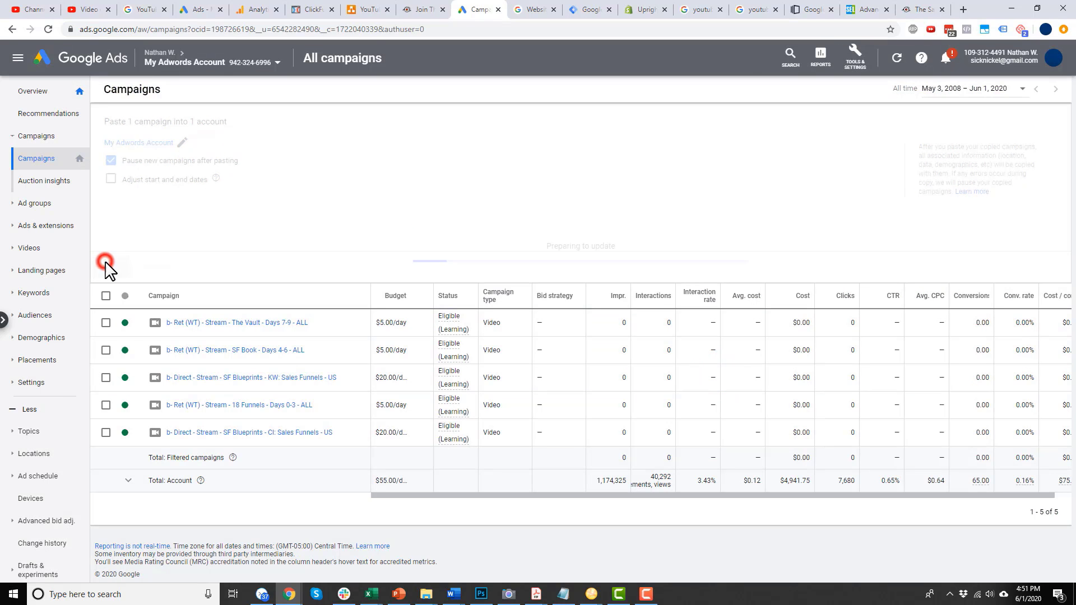
Rename the pasted campaign "b- Ret (LEADS) - Stream - SF Book - Days 0-4 - ALL"
{"action": "left_click", "coordinate": [323, 302]}
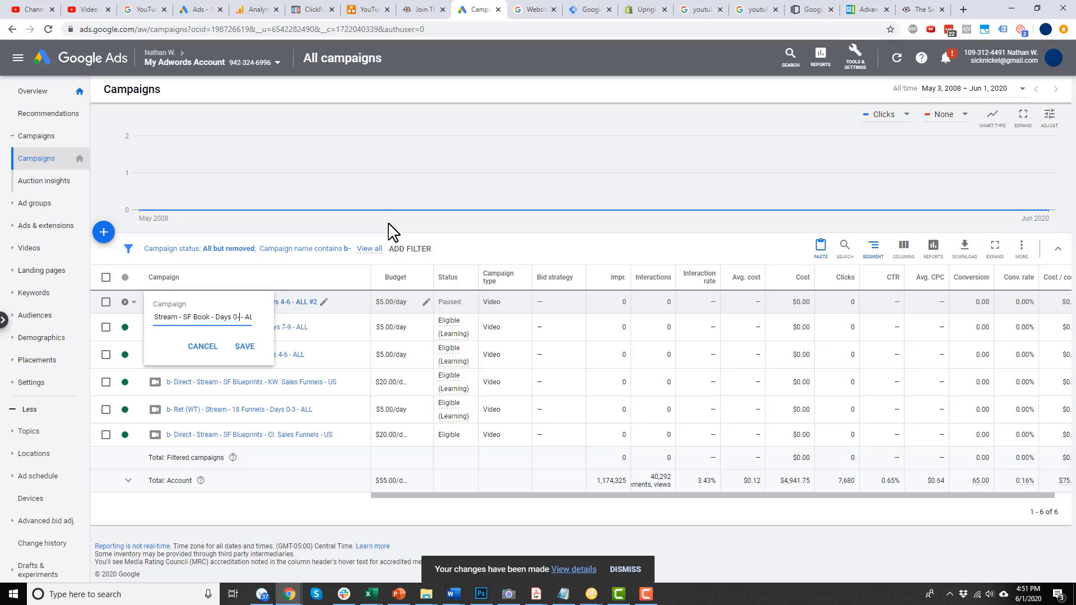
{"action": "left_click", "coordinate": [363, 9]}
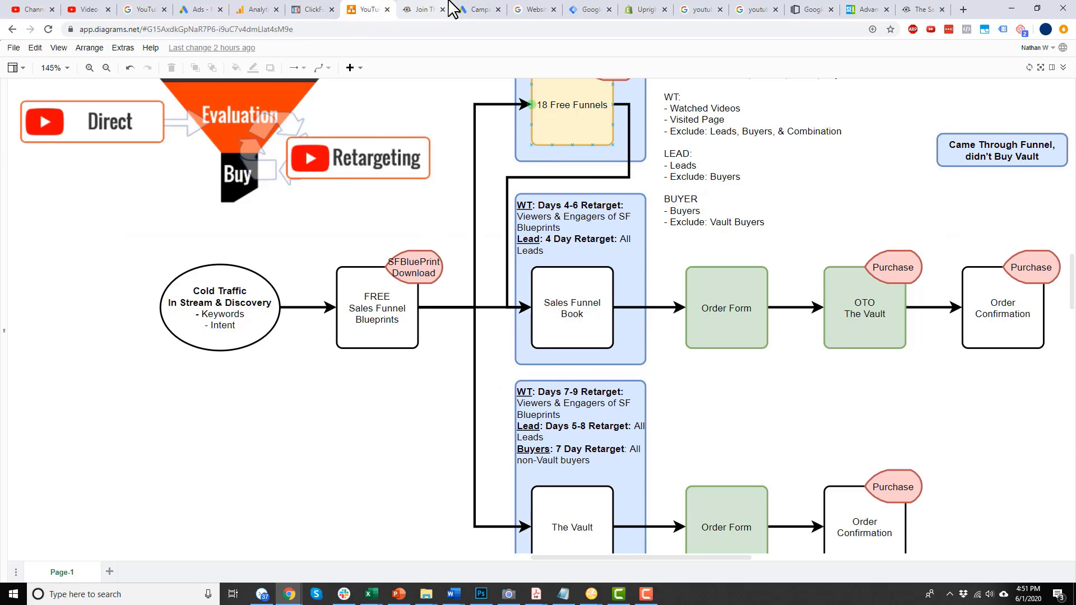
{"action": "left_click", "coordinate": [479, 9]}
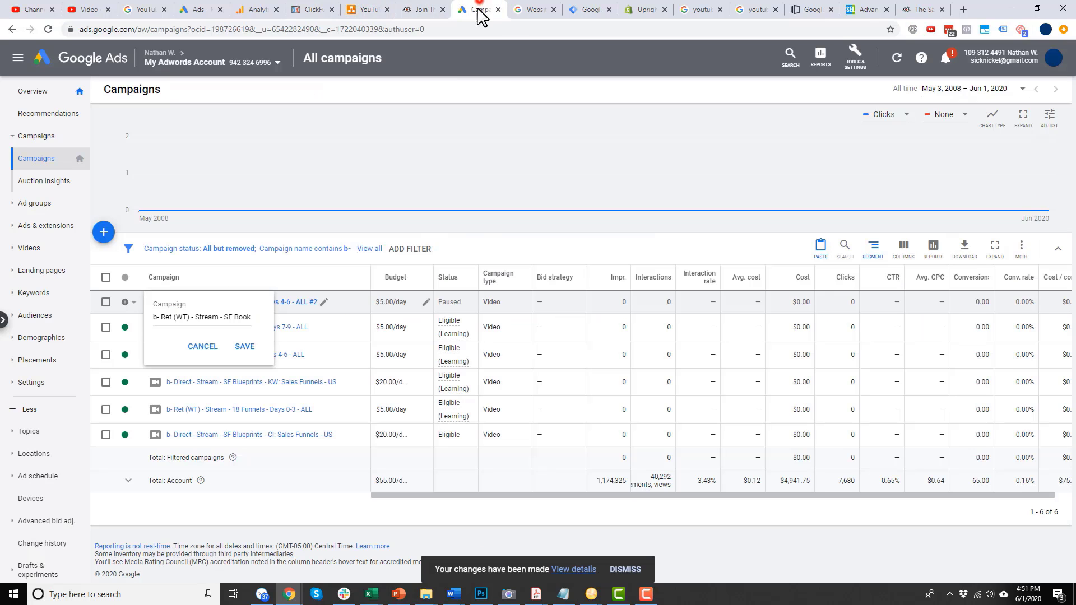
{"action": "double_click", "coordinate": [181, 316]}
{"action": "key", "text": "BackSpace"}
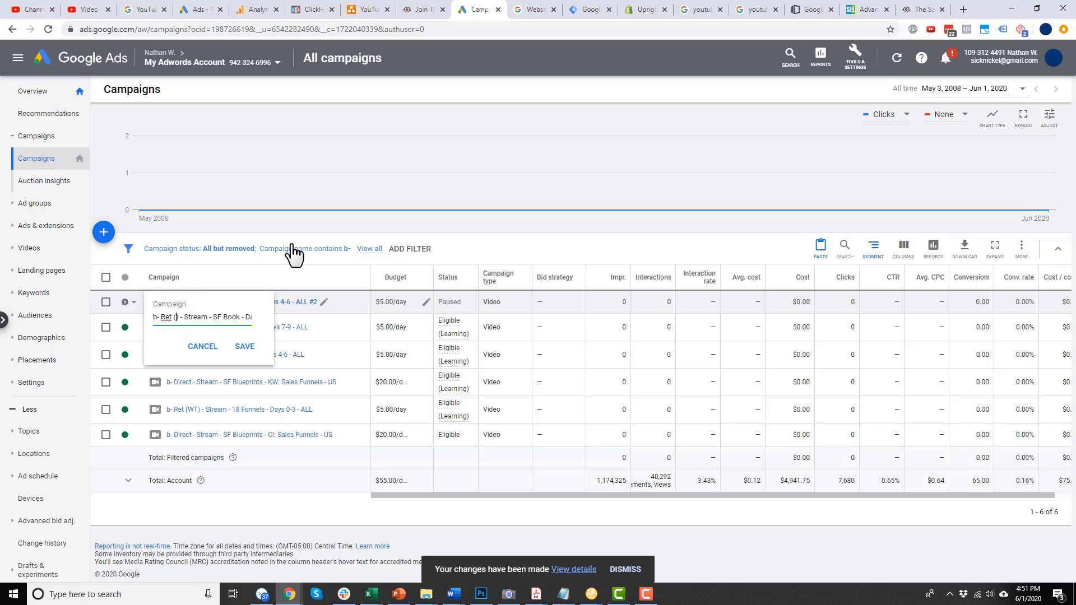
{"action": "type", "text": "LEADS"}
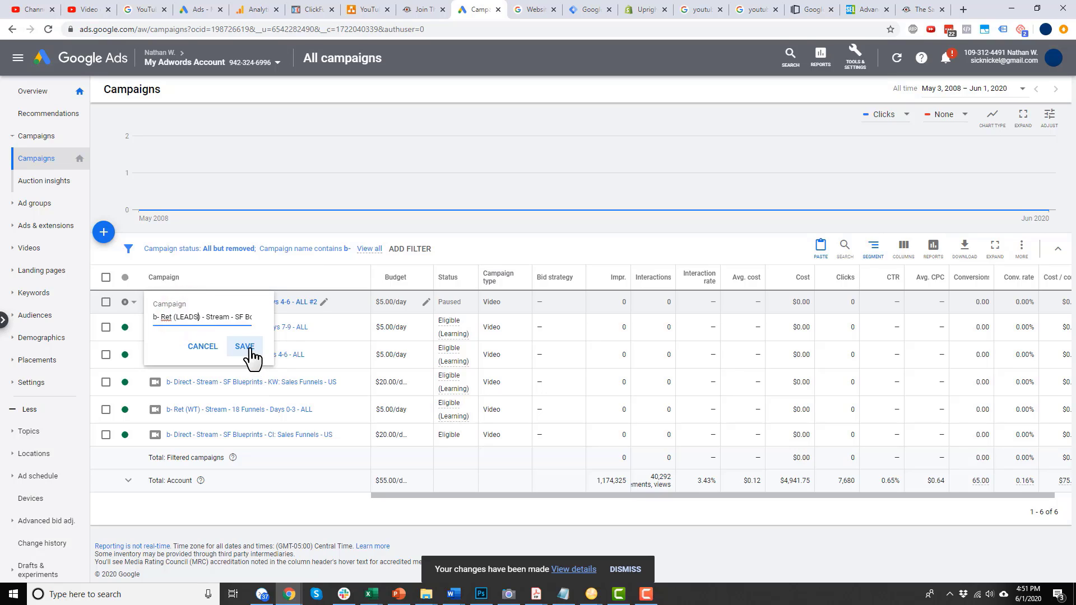
{"action": "left_click", "coordinate": [246, 347]}
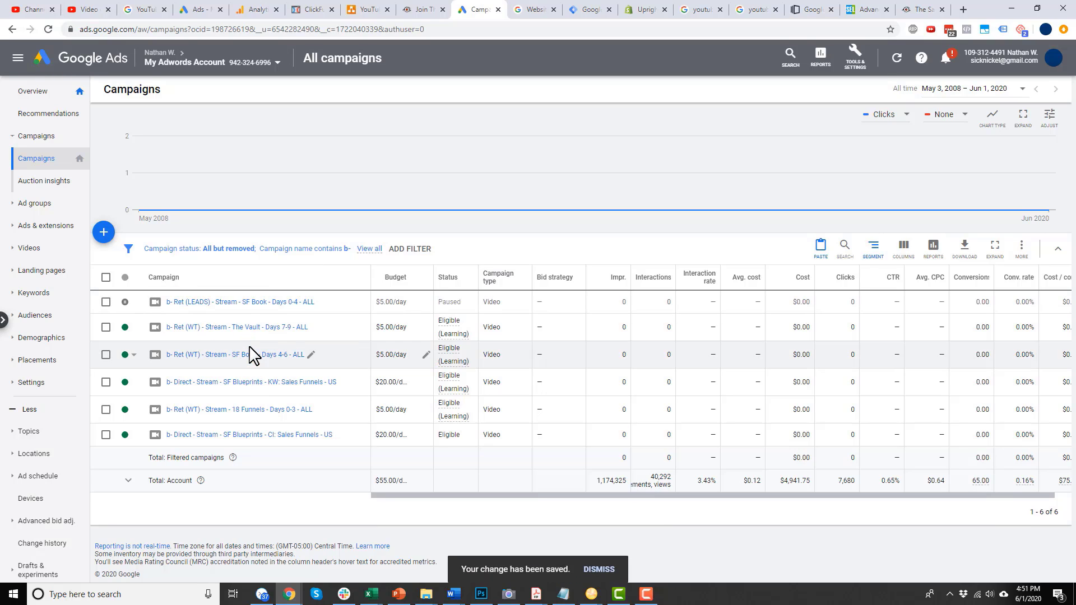
Remove both targeted audiences, the ANY video viewers and ANY page visitors, from the All Devices ad group of the LEADS SF Book campaign
{"action": "left_click", "coordinate": [277, 304]}
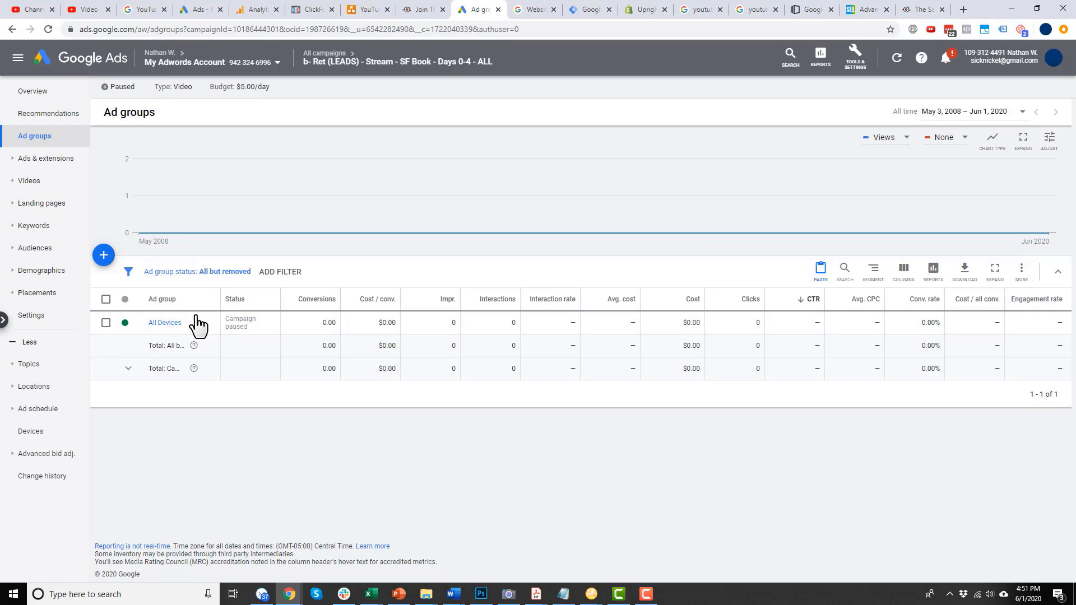
{"action": "left_click", "coordinate": [166, 323]}
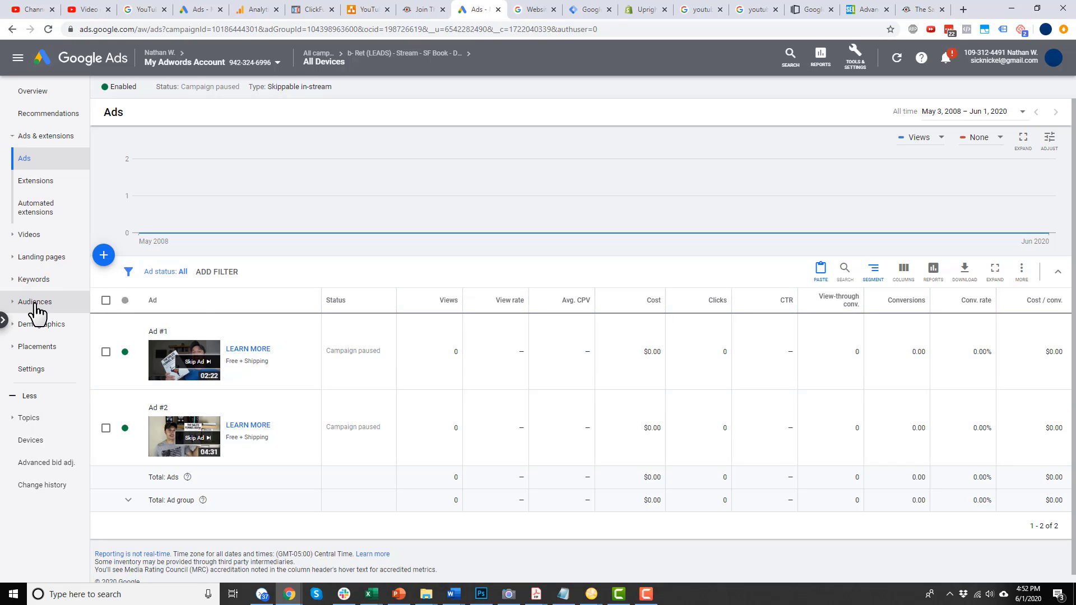
{"action": "left_click", "coordinate": [35, 303]}
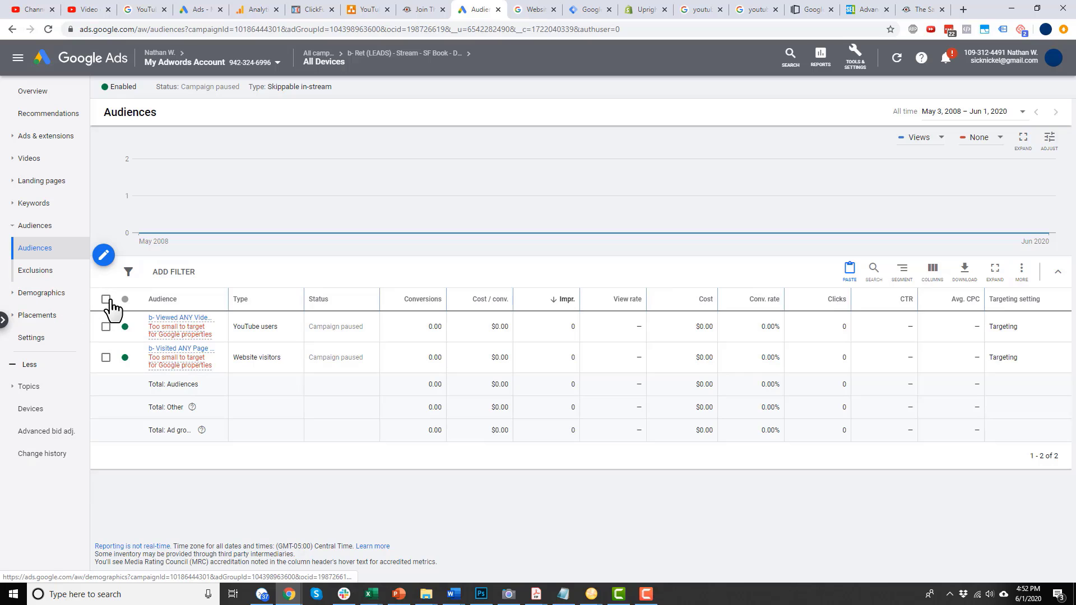
{"action": "left_click", "coordinate": [105, 299]}
{"action": "left_click", "coordinate": [178, 273]}
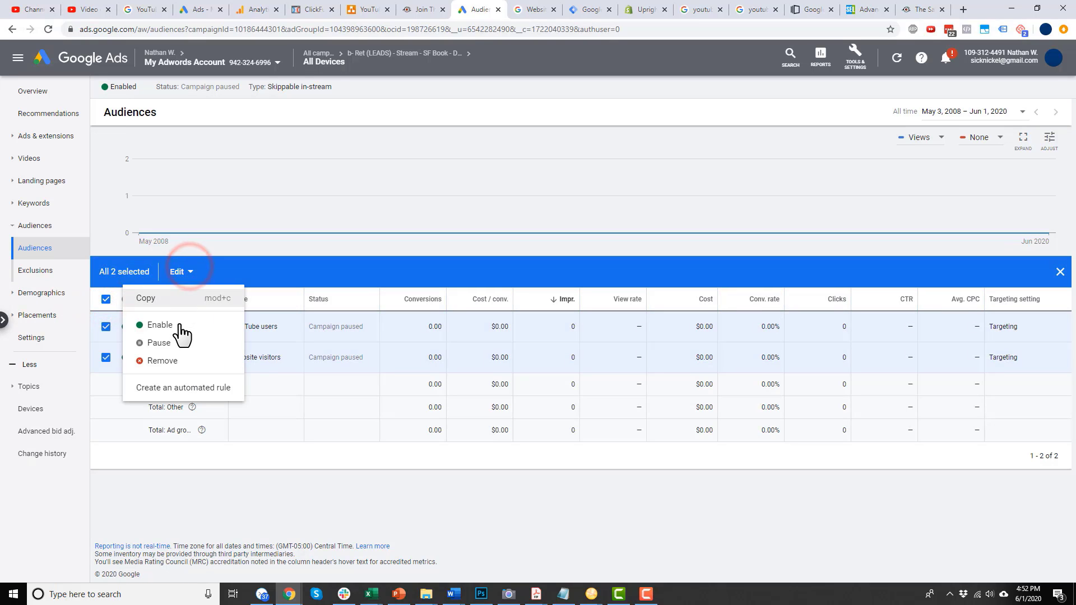
{"action": "left_click", "coordinate": [160, 361]}
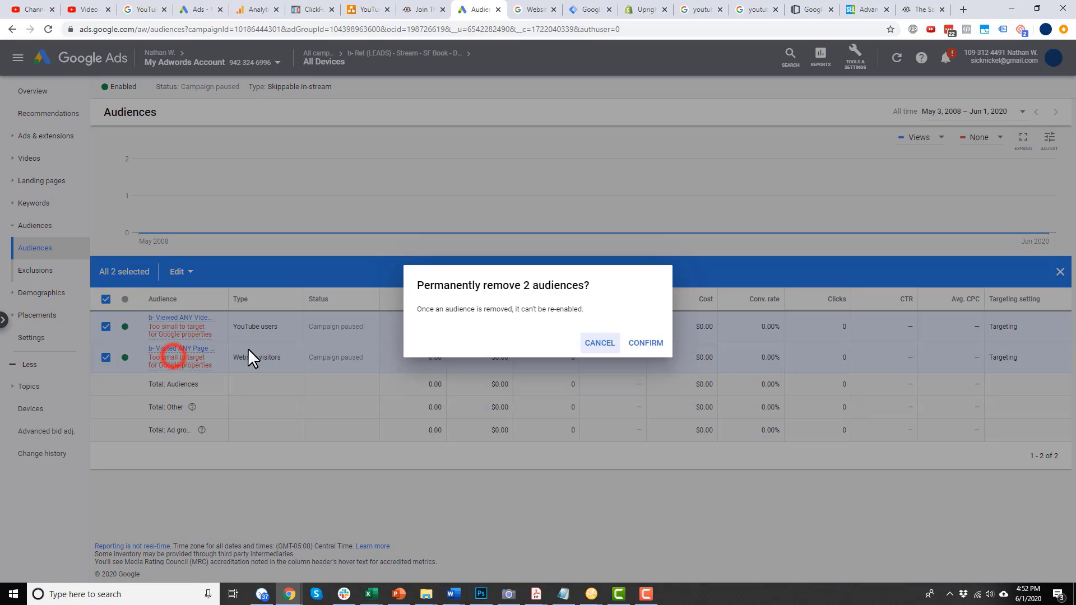
{"action": "left_click", "coordinate": [648, 348]}
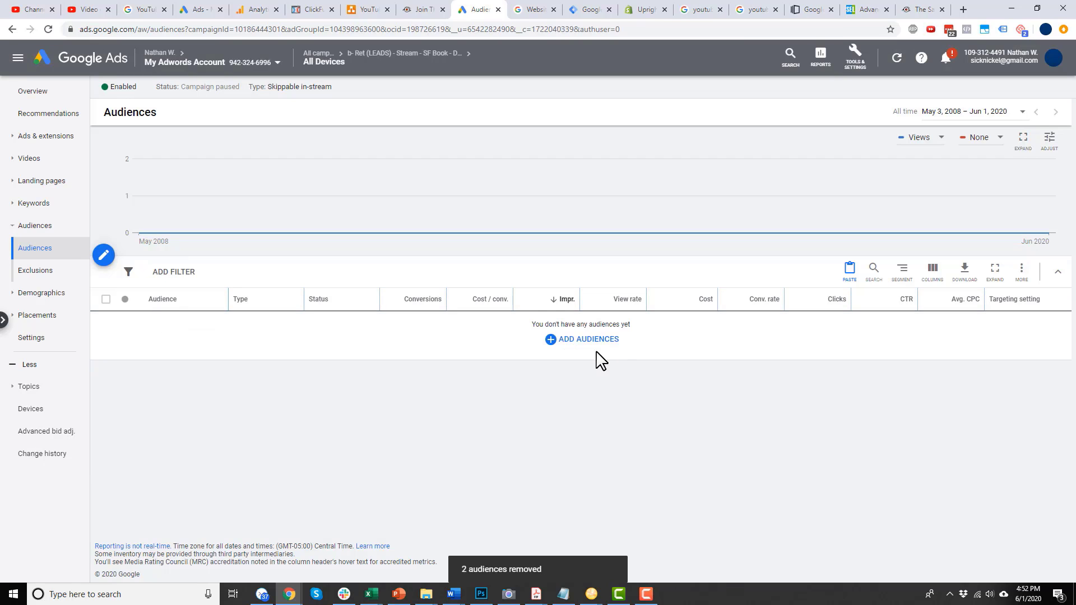
Search the audiences for "4 day" and target "b- Leads (4 Days)" in the ad group
{"action": "left_click", "coordinate": [573, 343]}
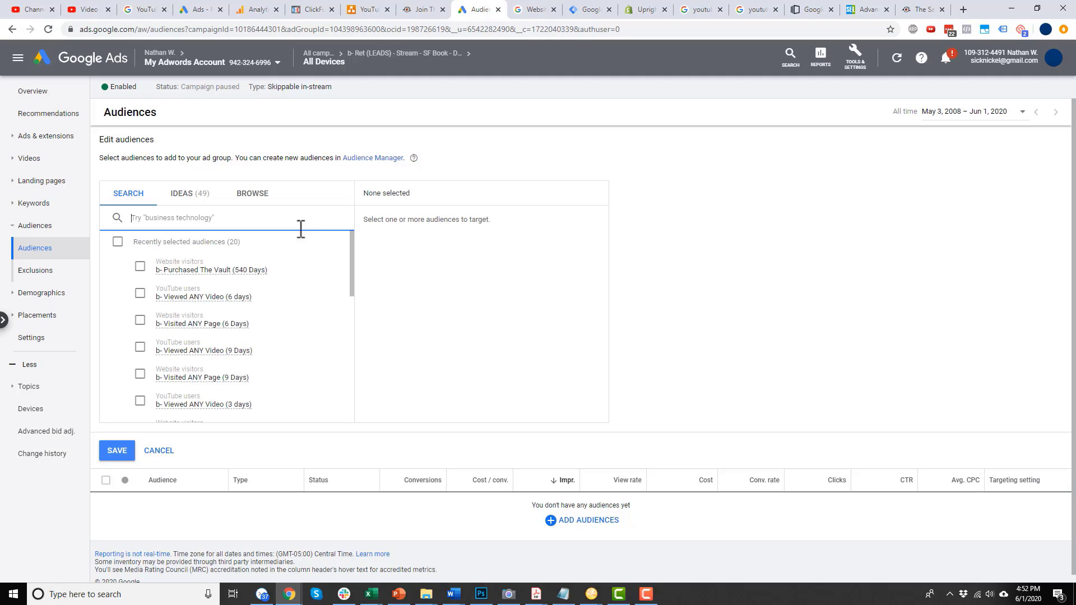
{"action": "left_click", "coordinate": [313, 221]}
{"action": "type", "text": "4"}
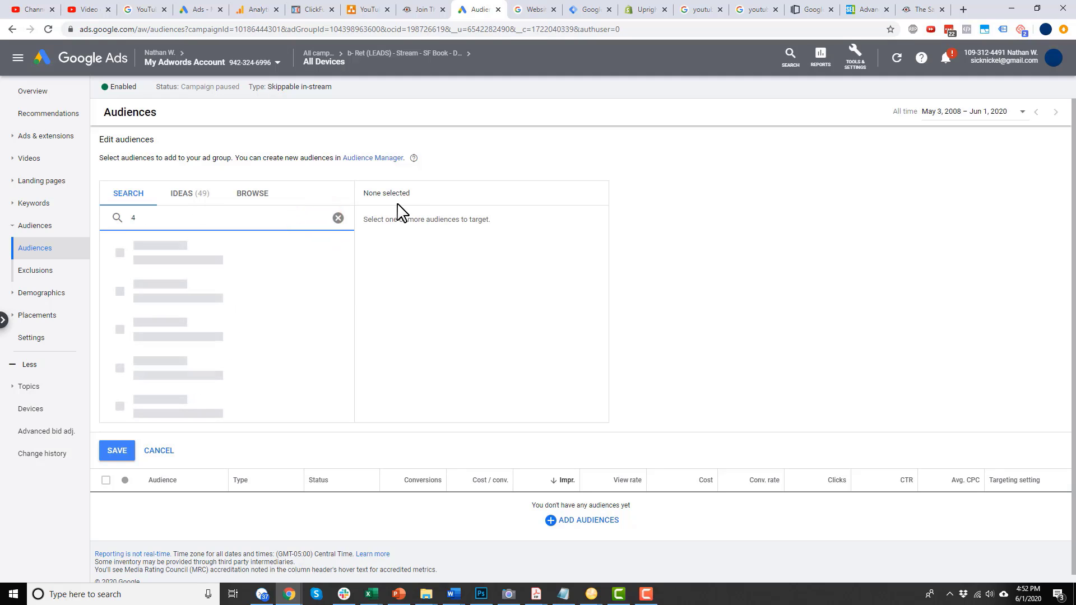
{"action": "type", "text": " day"}
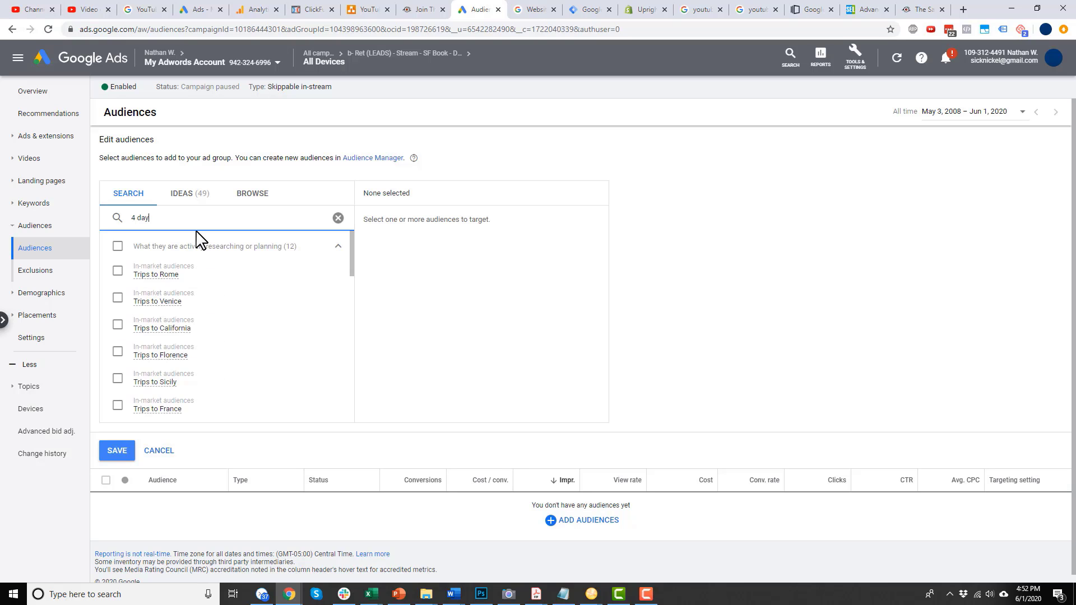
{"action": "left_click_drag", "start_coordinate": [350, 251], "coordinate": [351, 401]}
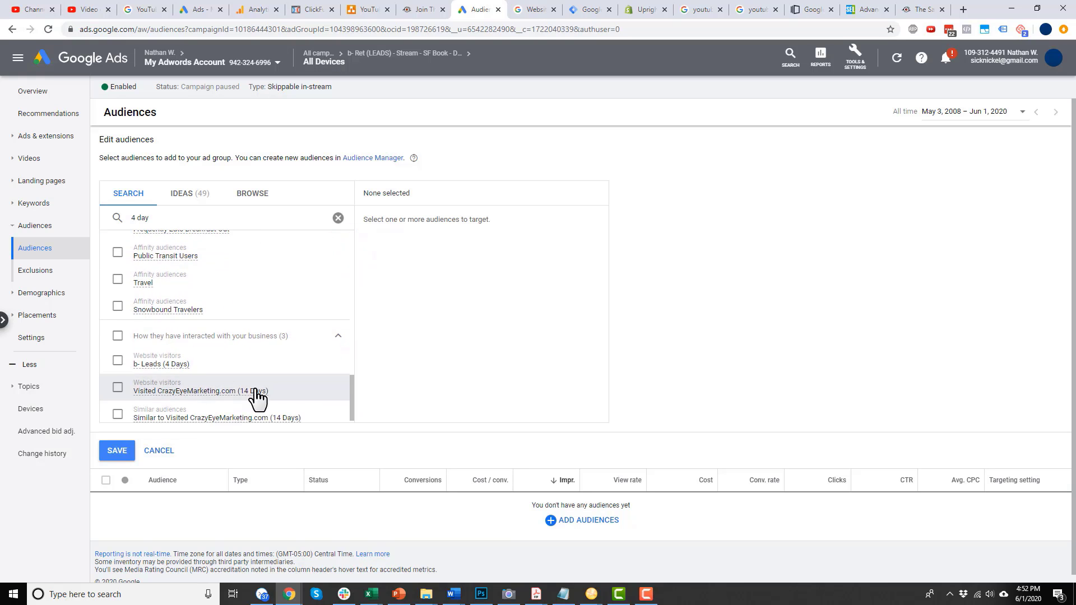
{"action": "left_click", "coordinate": [117, 363]}
{"action": "left_click", "coordinate": [117, 451]}
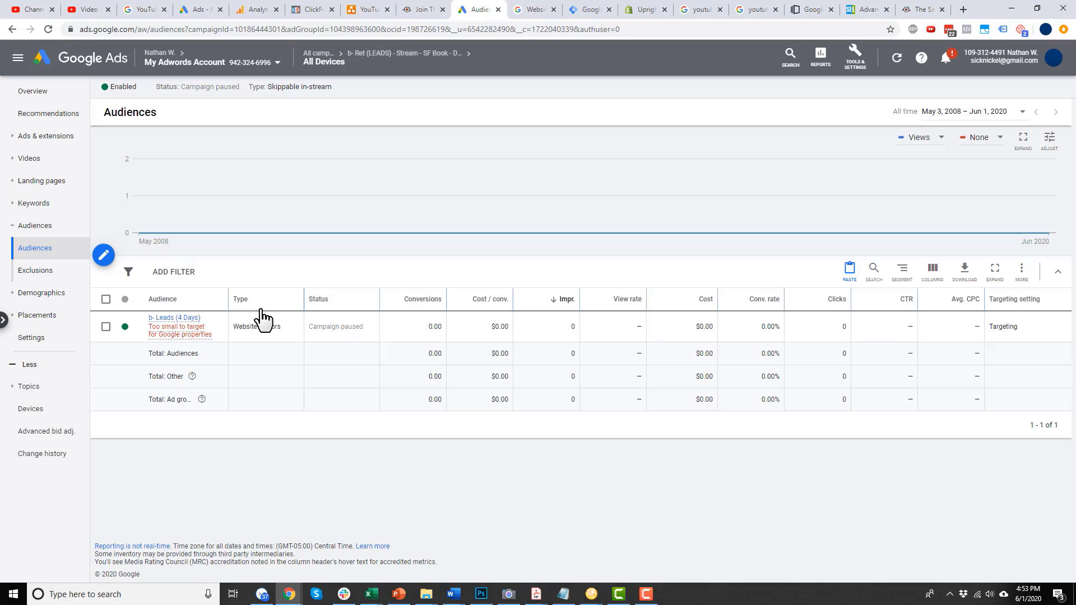
Remove the Visited ANY Page, Leads (540 Days), Viewed ANY Video and Viewed SF Blueprint Ad exclusions from the LEADS SF Book campaign, and enable the campaign
{"action": "left_click", "coordinate": [49, 273]}
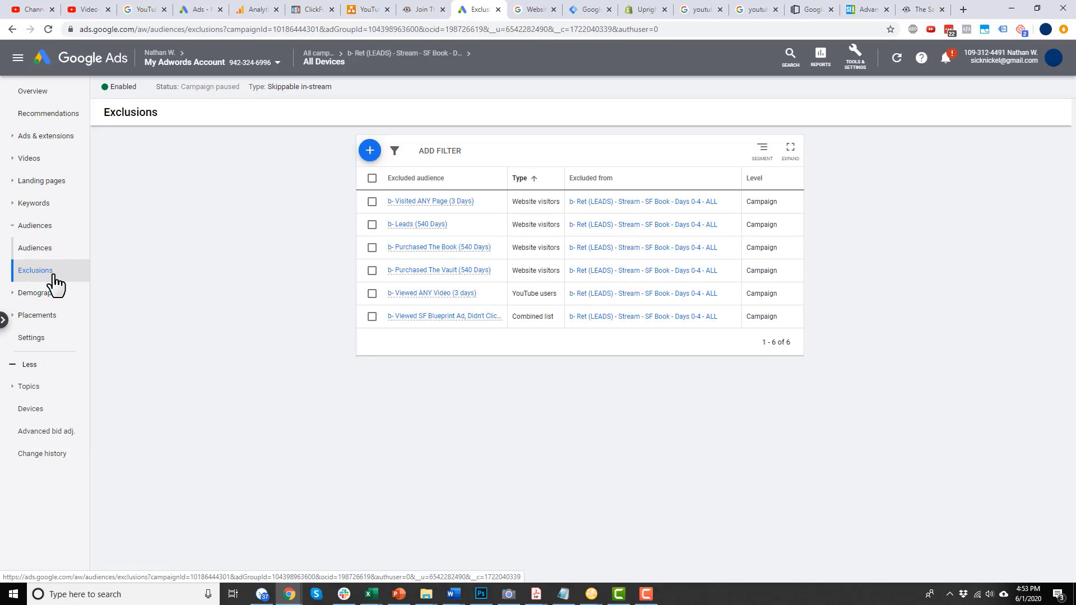
{"action": "left_click", "coordinate": [424, 206]}
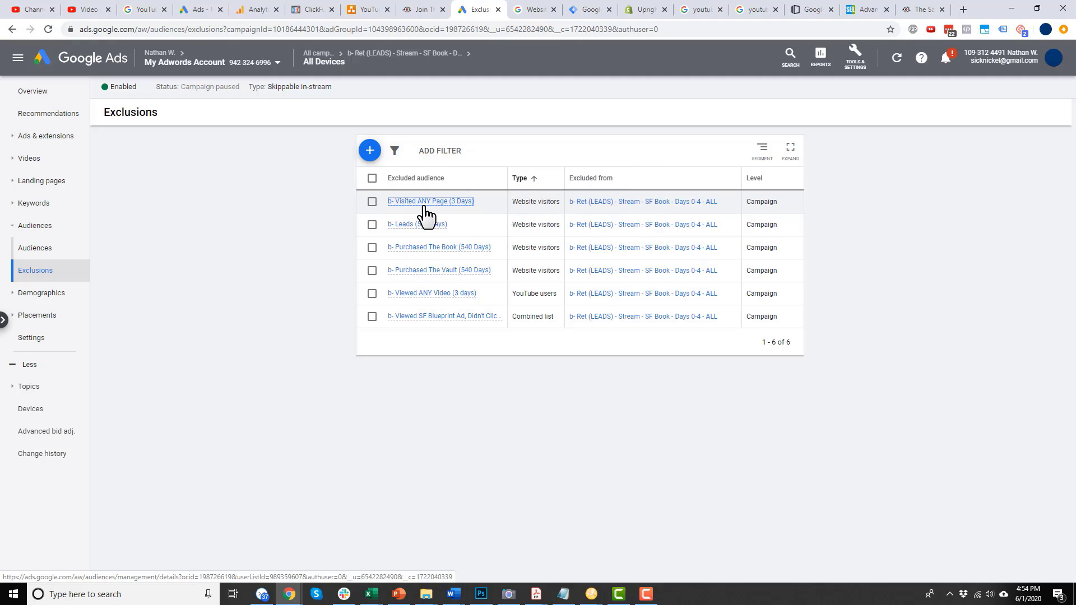
{"action": "left_click", "coordinate": [372, 202]}
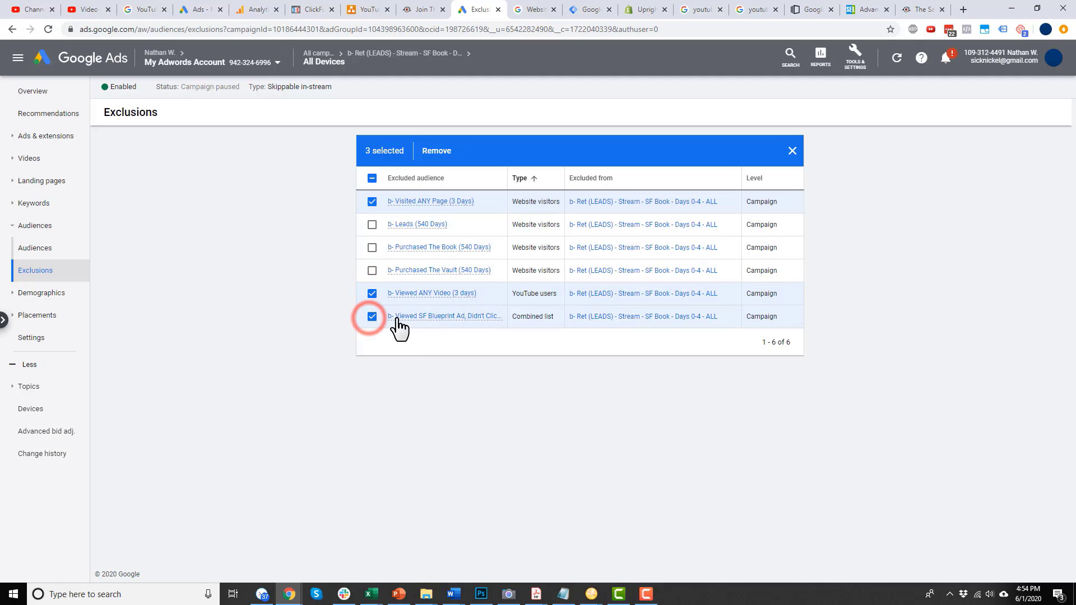
{"action": "mouse_move", "coordinate": [420, 324]}
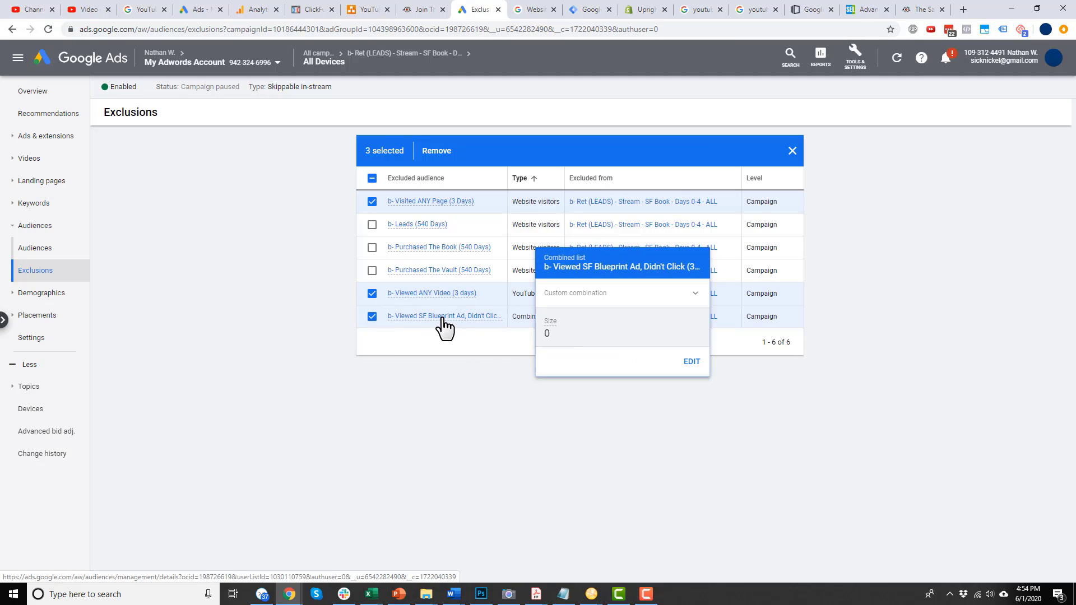
{"action": "left_click", "coordinate": [372, 225]}
{"action": "mouse_move", "coordinate": [429, 231]}
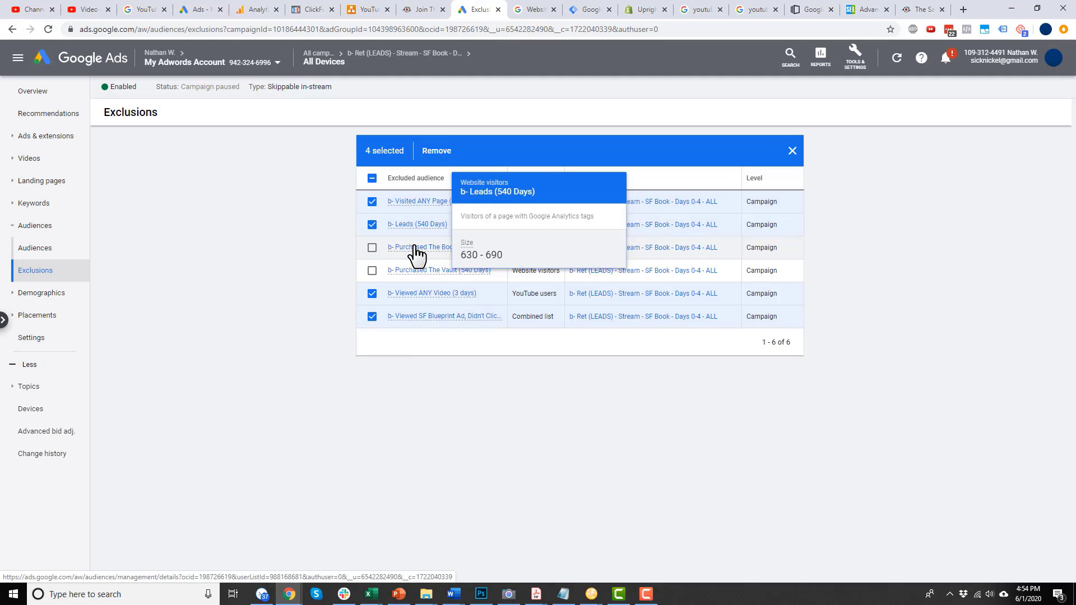
{"action": "mouse_move", "coordinate": [460, 255]}
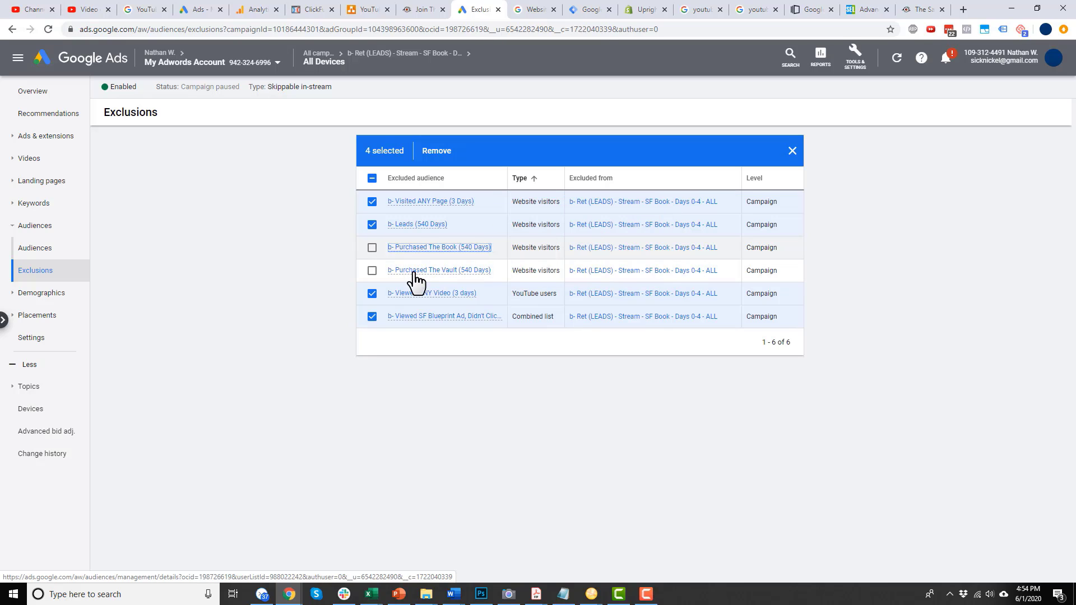
{"action": "mouse_move", "coordinate": [441, 276]}
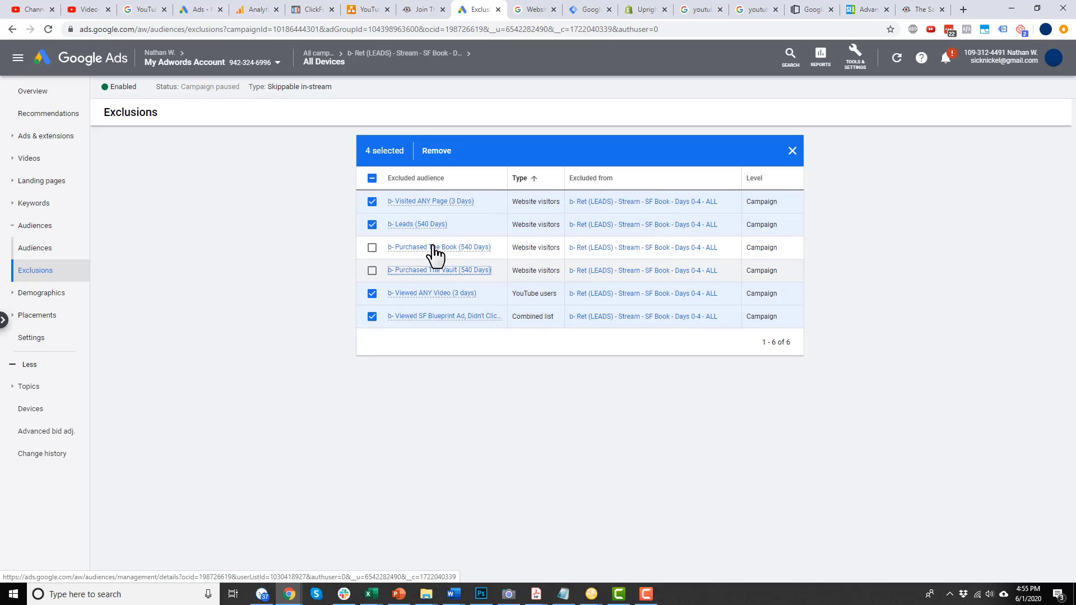
{"action": "left_click", "coordinate": [434, 151]}
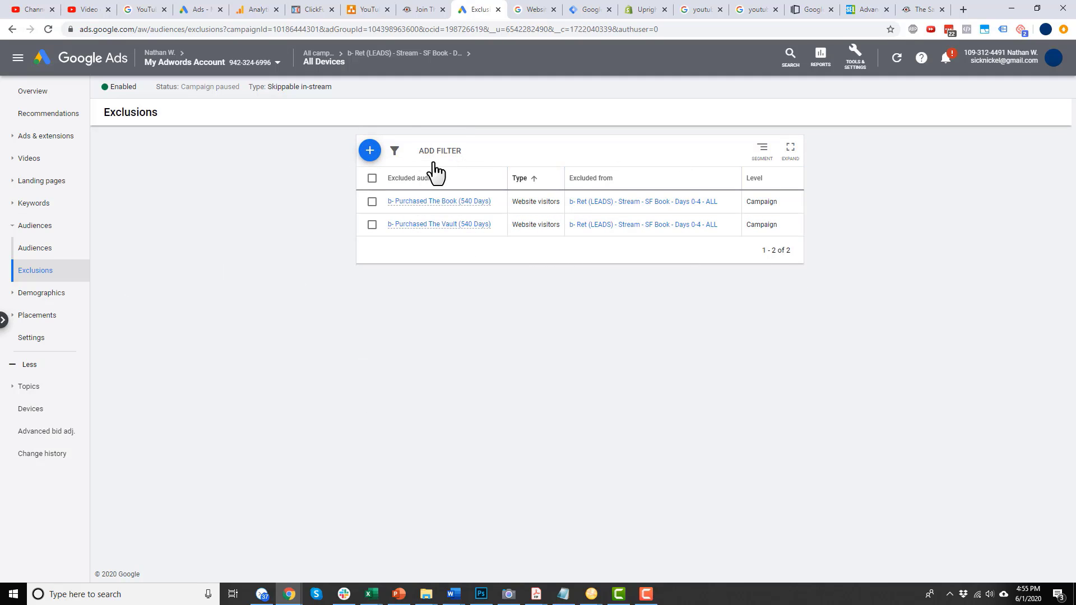
{"action": "left_click", "coordinate": [316, 53]}
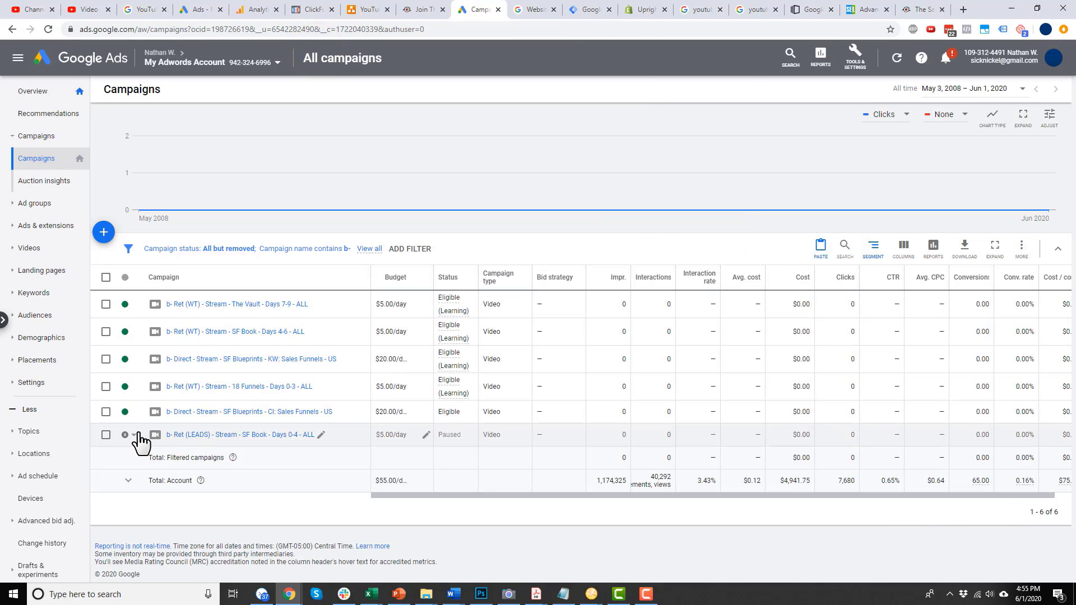
{"action": "left_click", "coordinate": [133, 435]}
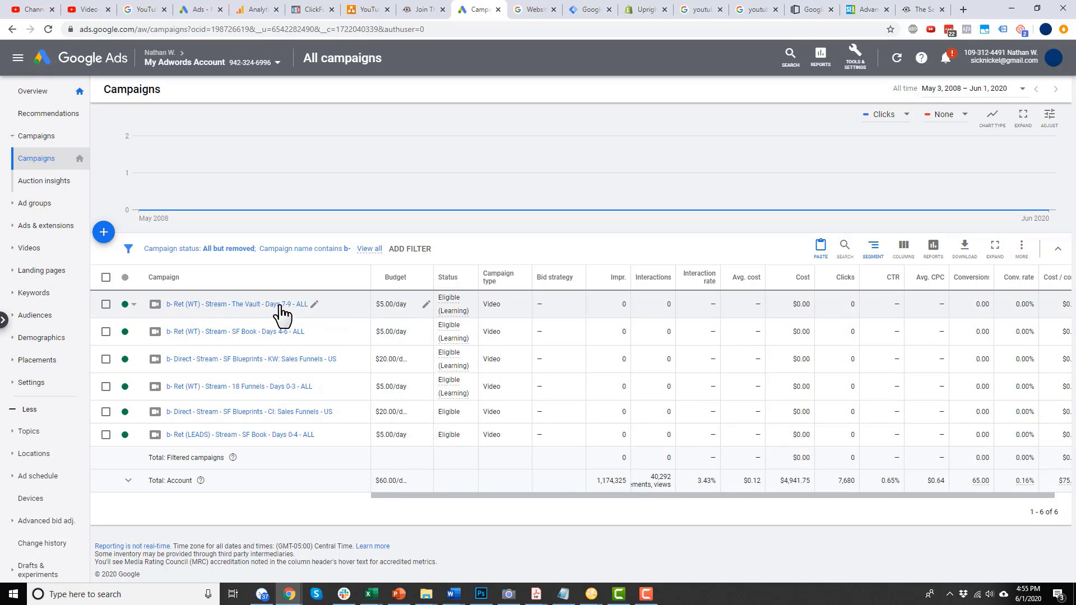
Copy the campaign "b- Ret (WT) - Stream - The Vault - Days 7-9 - ALL" and clear the selection
{"action": "left_click", "coordinate": [106, 305]}
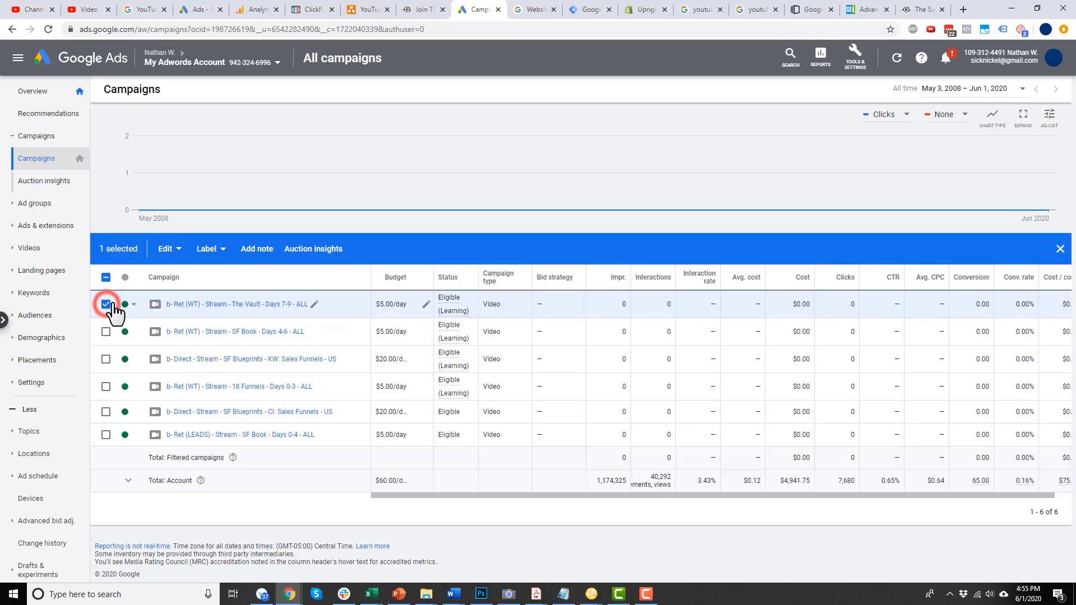
{"action": "left_click", "coordinate": [169, 249]}
{"action": "left_click", "coordinate": [161, 277]}
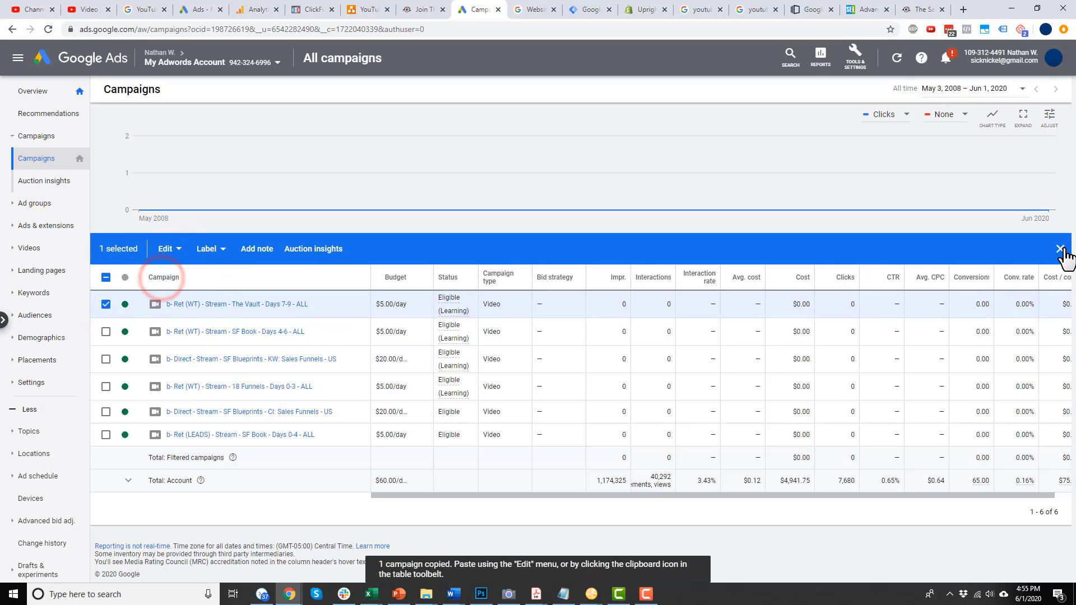
{"action": "left_click", "coordinate": [1060, 250]}
Paste the copied Vault campaign into My Adwords Account with new campaigns paused after pasting
{"action": "left_click", "coordinate": [1022, 246]}
{"action": "left_click", "coordinate": [963, 282]}
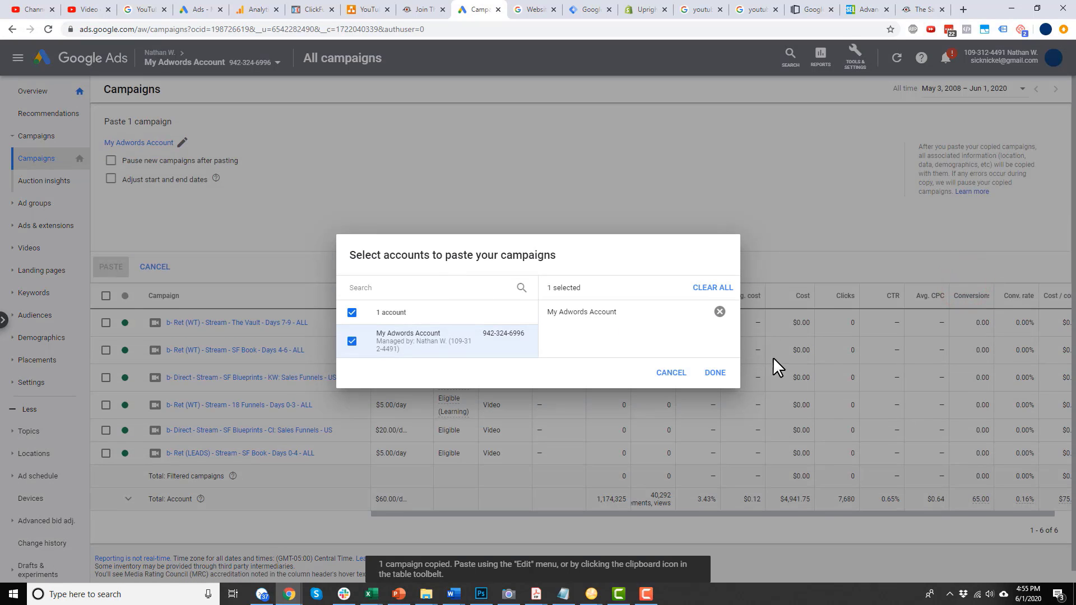
{"action": "left_click", "coordinate": [716, 373]}
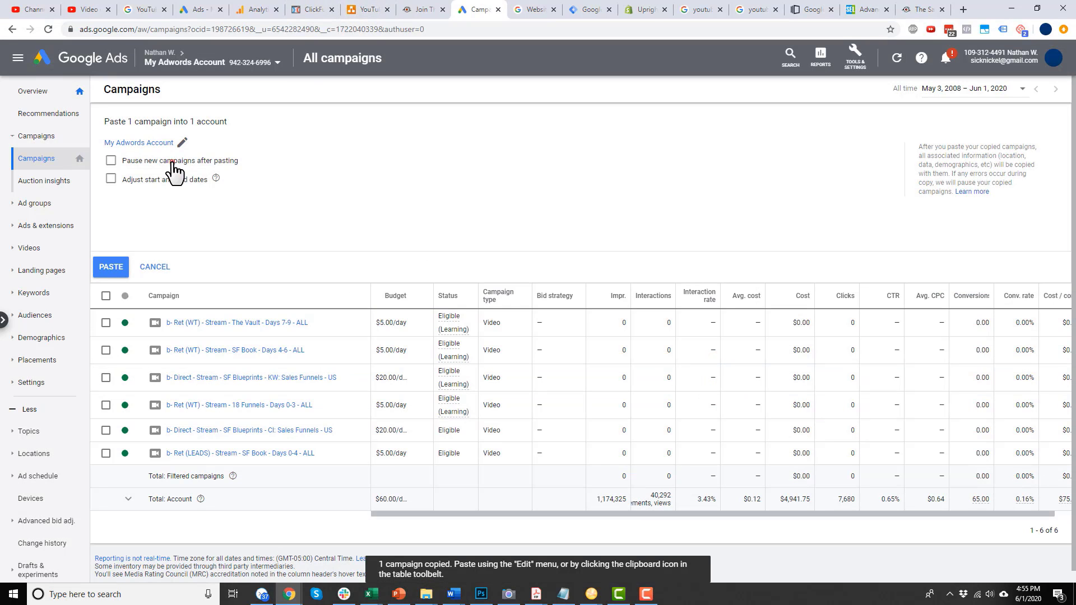
{"action": "left_click", "coordinate": [171, 160]}
{"action": "left_click", "coordinate": [115, 267]}
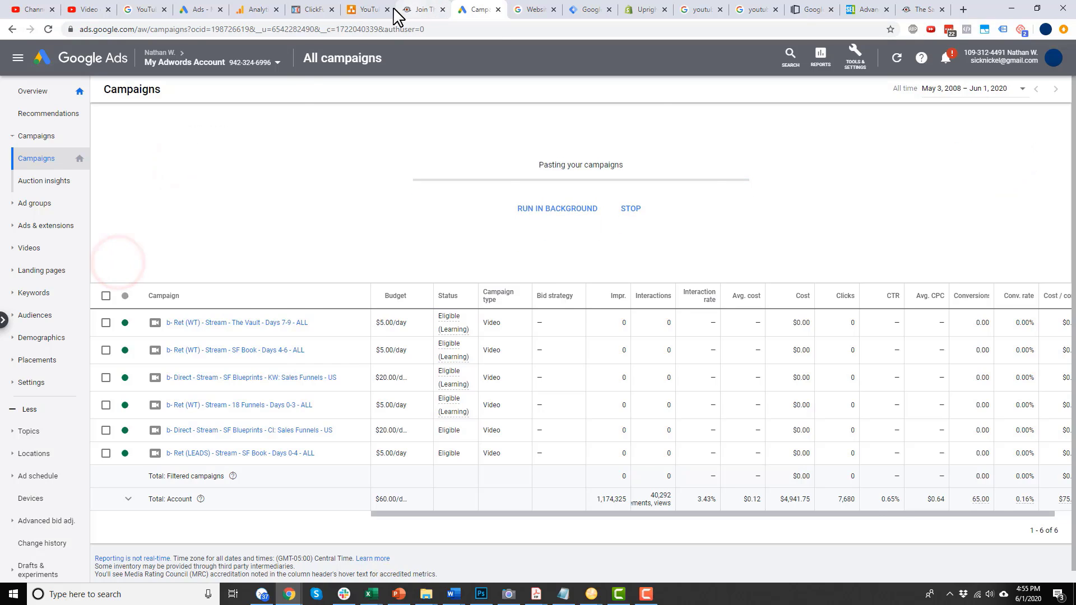
Check The Vault stage in the funnel diagram and rename the pasted campaign "b- Ret (LEADS) - Stream - The Vault - Days 5-8 - ALL"
{"action": "left_click", "coordinate": [370, 9]}
{"action": "scroll", "coordinate": [547, 387], "scroll_direction": "down", "scroll_amount": 2}
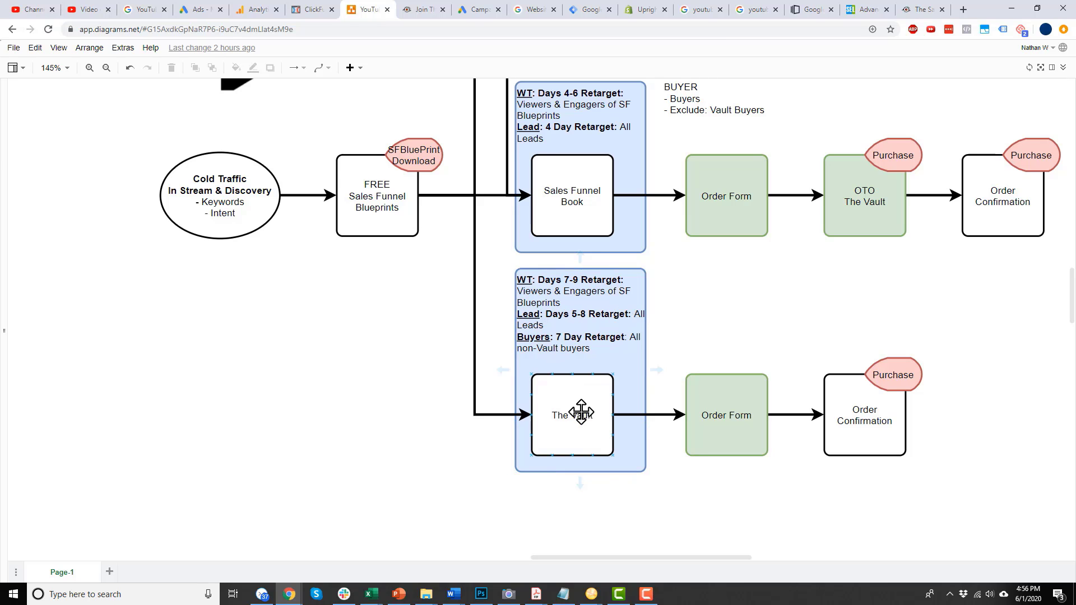
{"action": "left_click", "coordinate": [493, 10]}
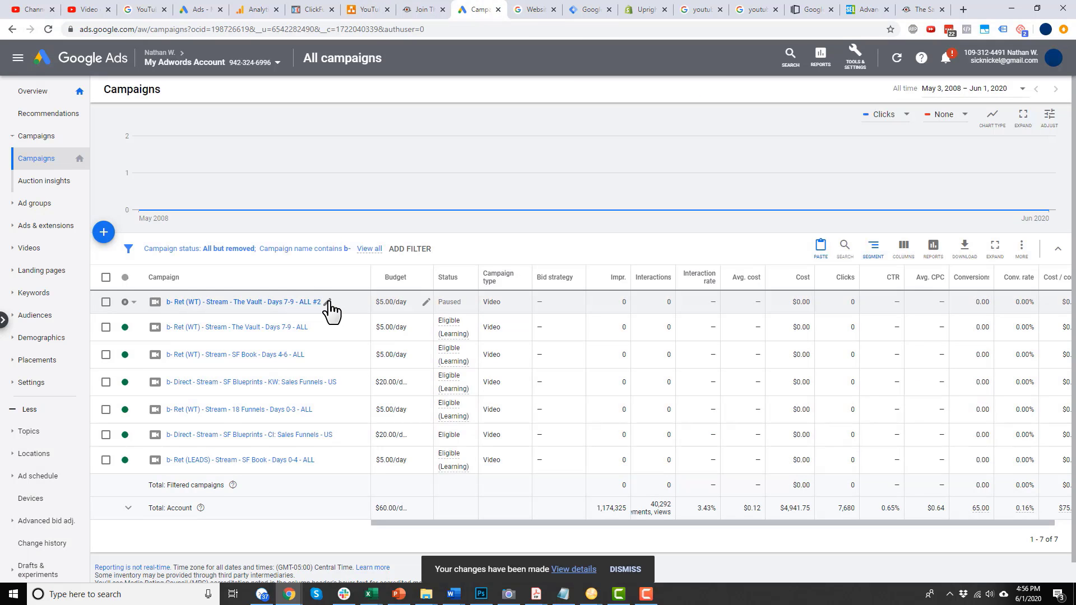
{"action": "left_click", "coordinate": [329, 301]}
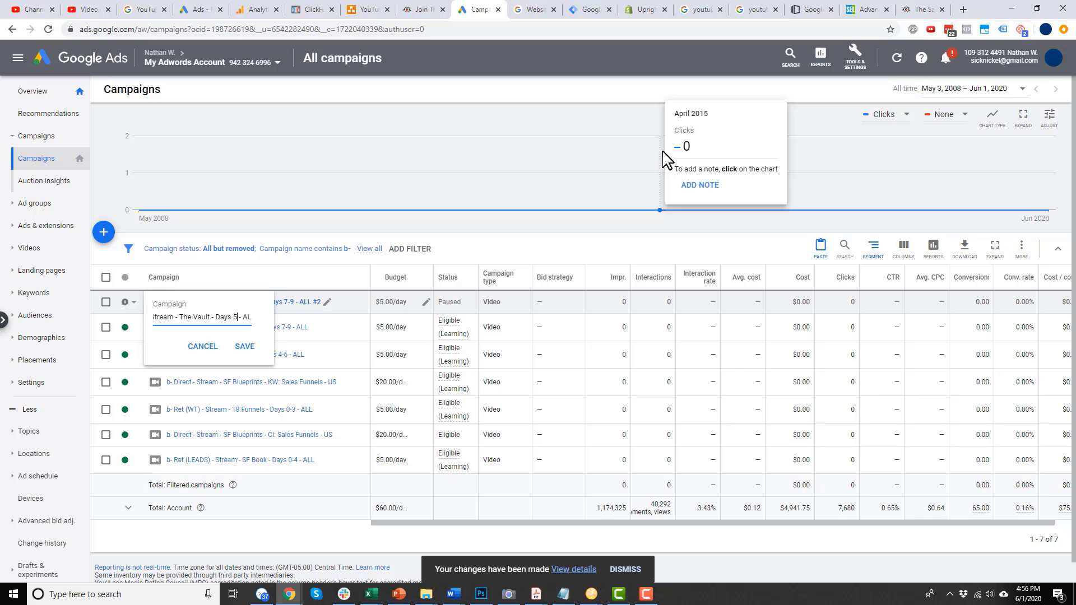
{"action": "left_click", "coordinate": [372, 10]}
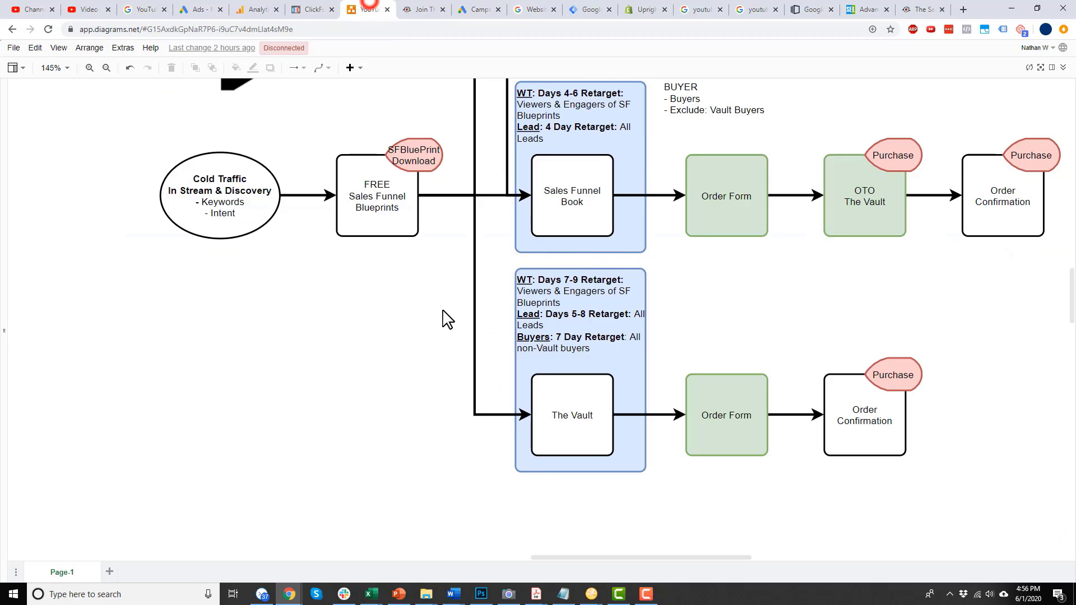
{"action": "left_click", "coordinate": [464, 7]}
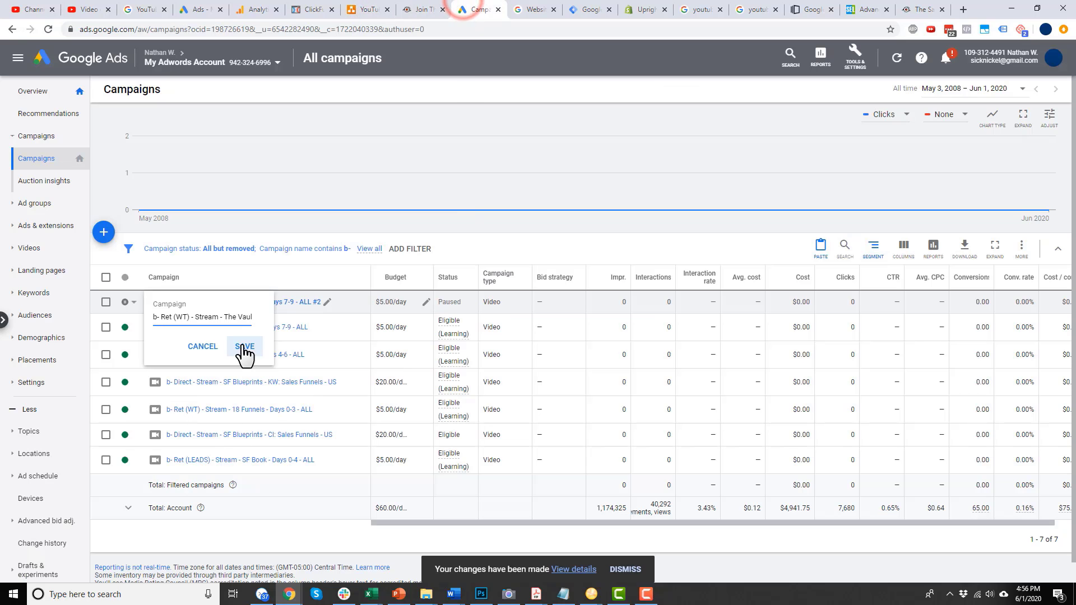
{"action": "left_click", "coordinate": [187, 316]}
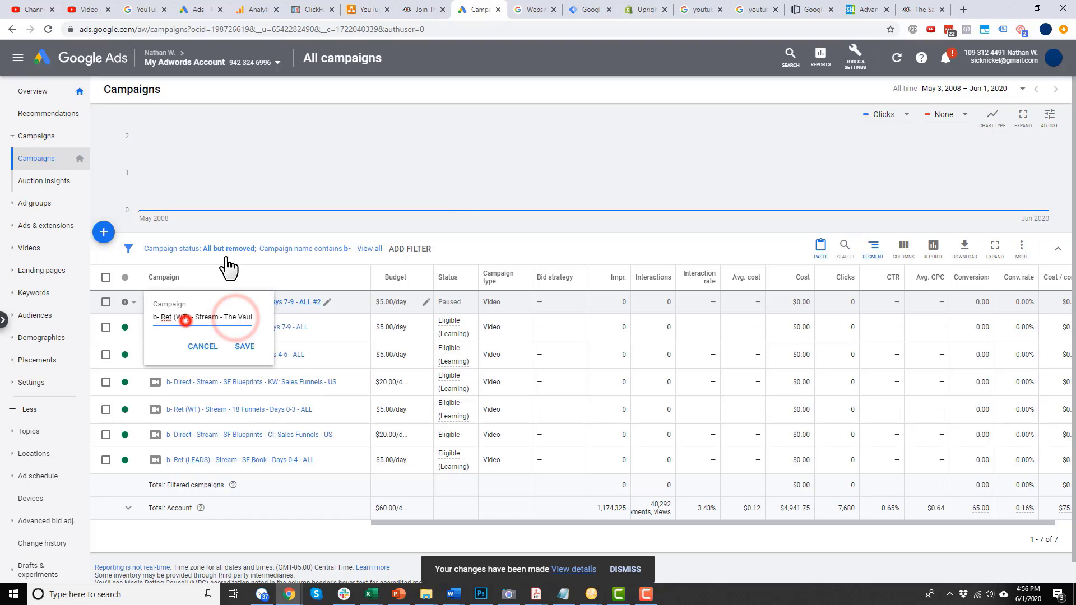
{"action": "key", "text": "BackSpace"}
{"action": "key", "text": "BackSpace"}
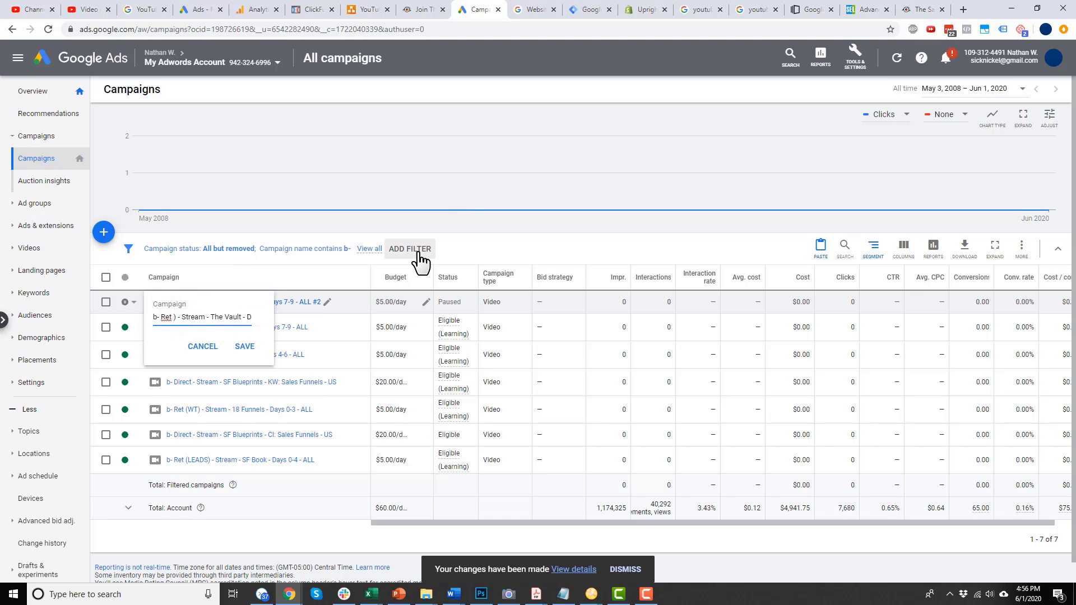
{"action": "left_click", "coordinate": [251, 345]}
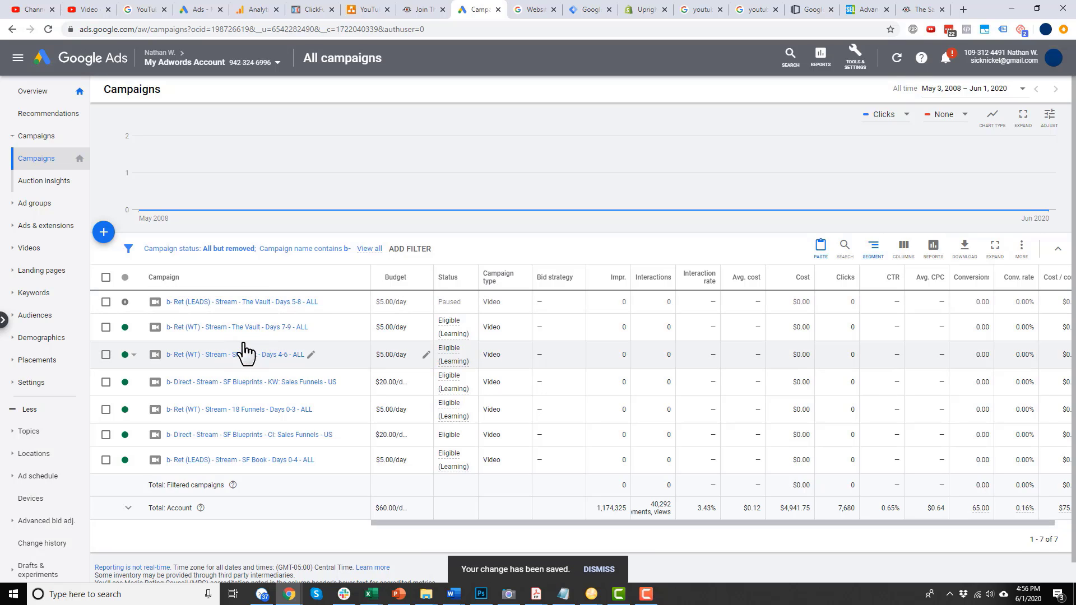
Remove both targeted audiences, the ANY video viewers and ANY page visitors, from the All Devices ad group of the LEADS The Vault campaign
{"action": "left_click", "coordinate": [245, 304]}
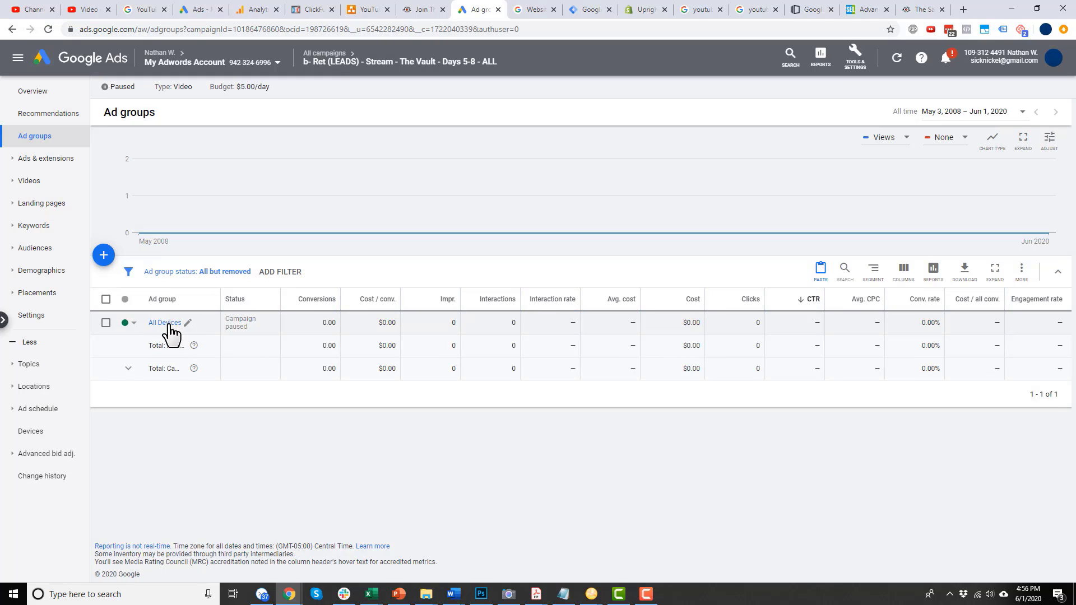
{"action": "left_click", "coordinate": [162, 324]}
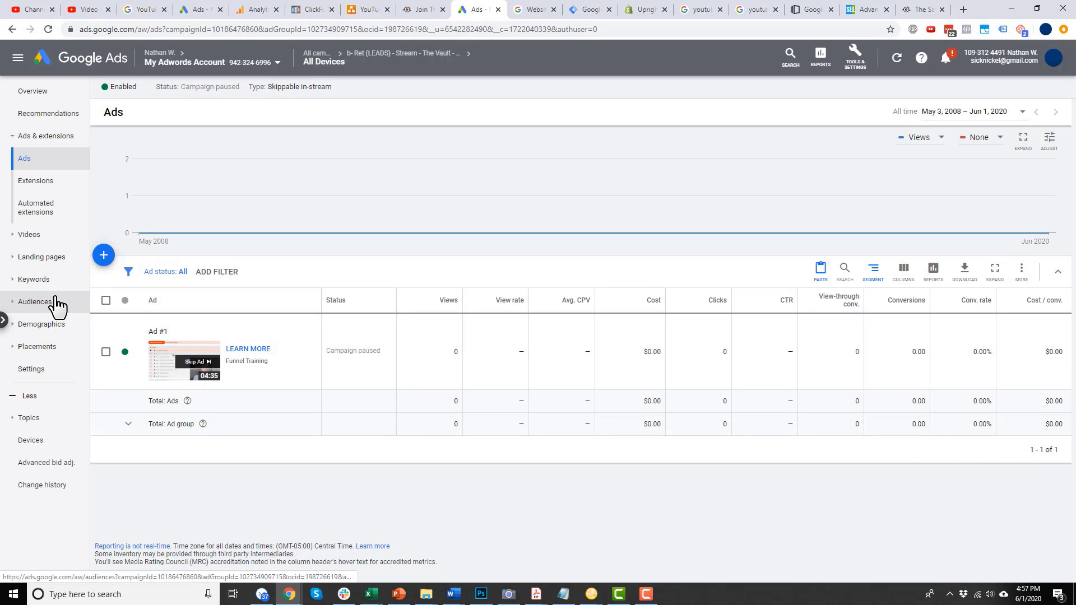
{"action": "left_click", "coordinate": [55, 306]}
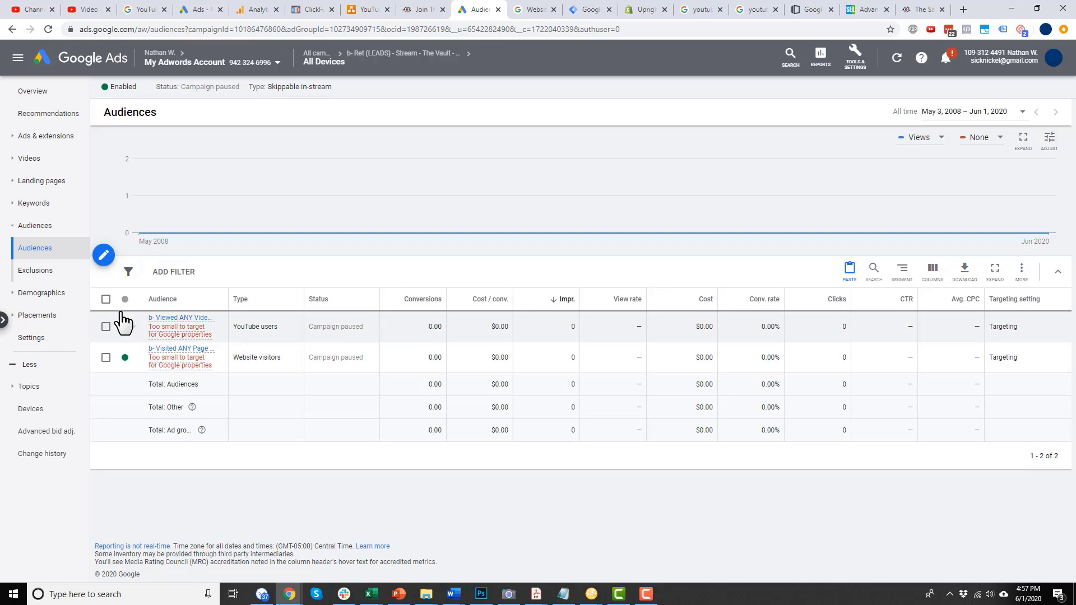
{"action": "left_click", "coordinate": [105, 299]}
{"action": "left_click", "coordinate": [189, 272]}
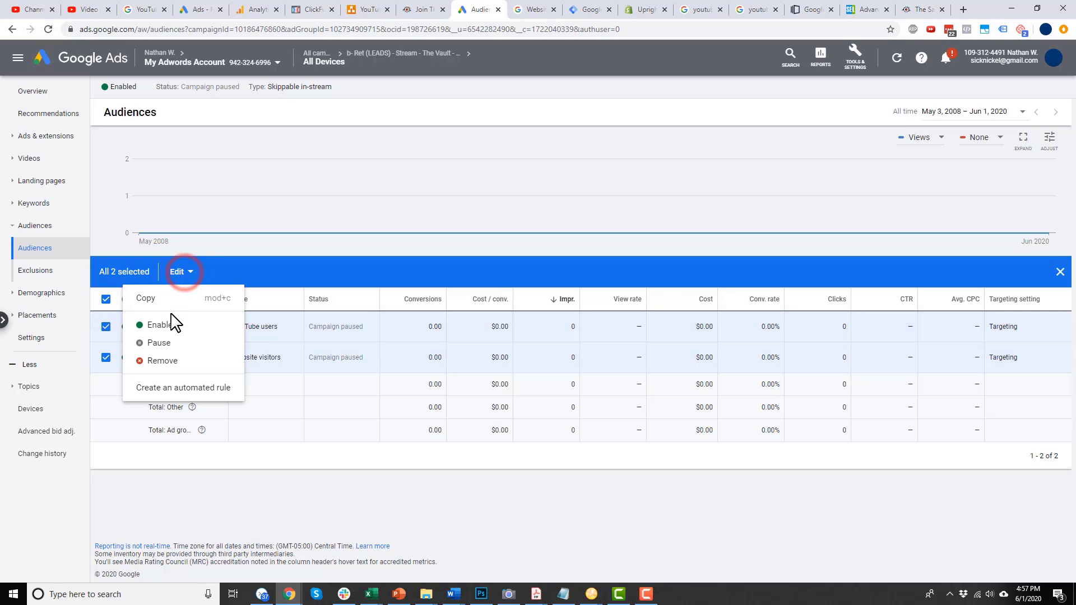
{"action": "left_click", "coordinate": [162, 361]}
{"action": "left_click", "coordinate": [648, 346]}
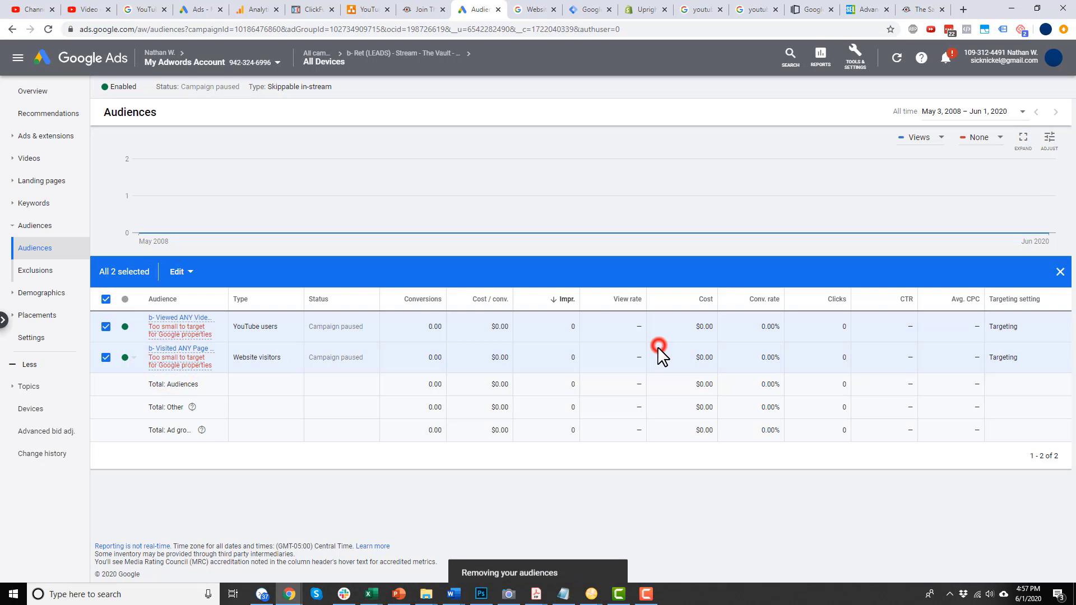
Search the audiences for "8 days" and target "b- Leads (8 Days)" in the LEADS The Vault ad group
{"action": "left_click", "coordinate": [559, 340]}
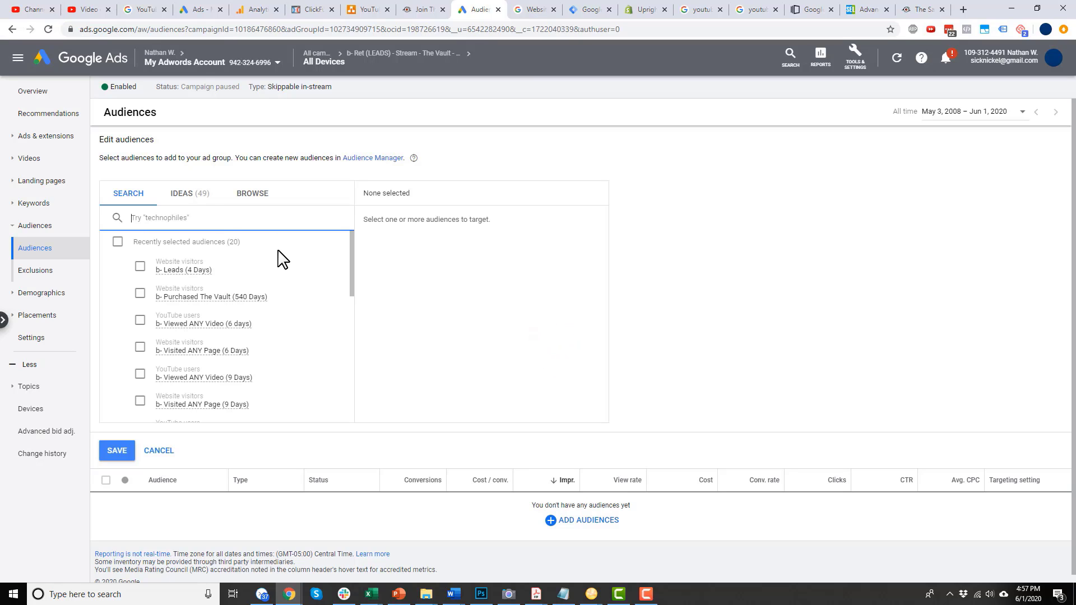
{"action": "left_click", "coordinate": [191, 216]}
{"action": "type", "text": "8 days"}
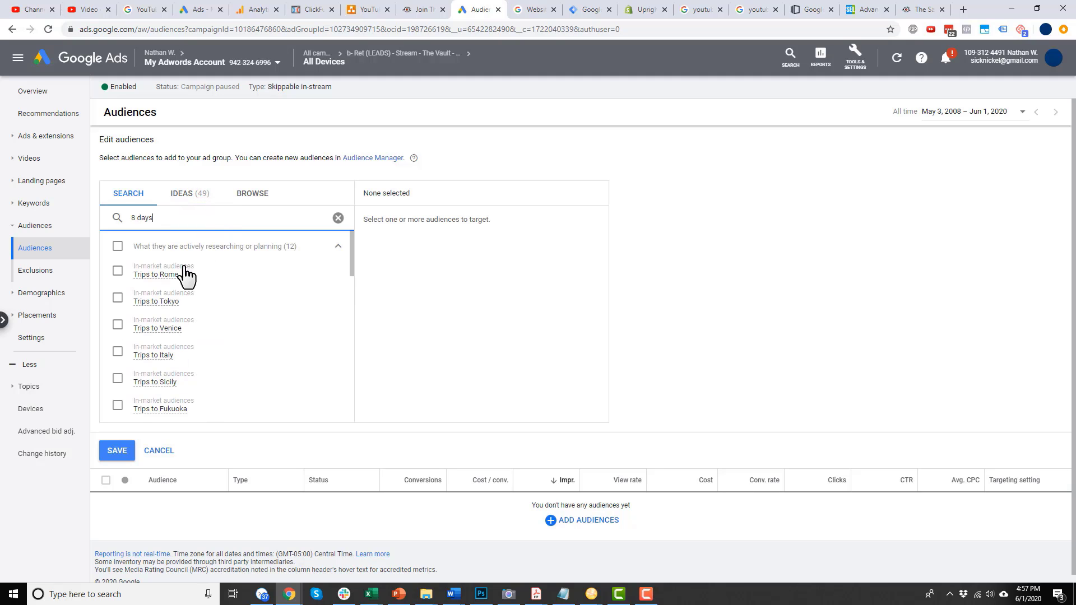
{"action": "scroll", "coordinate": [230, 324], "scroll_direction": "down", "scroll_amount": 10}
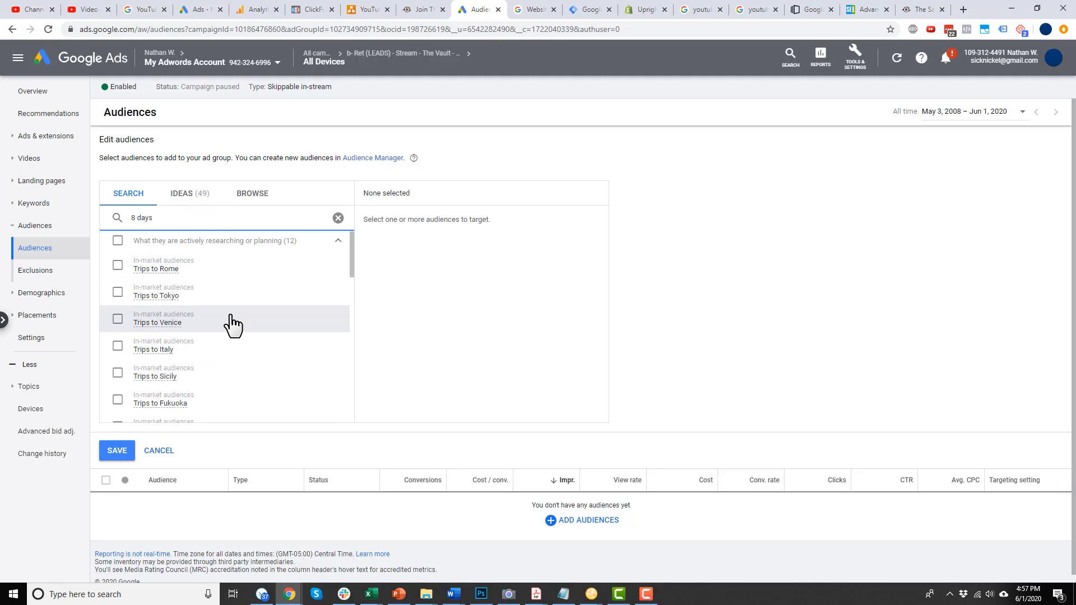
{"action": "left_click", "coordinate": [117, 402]}
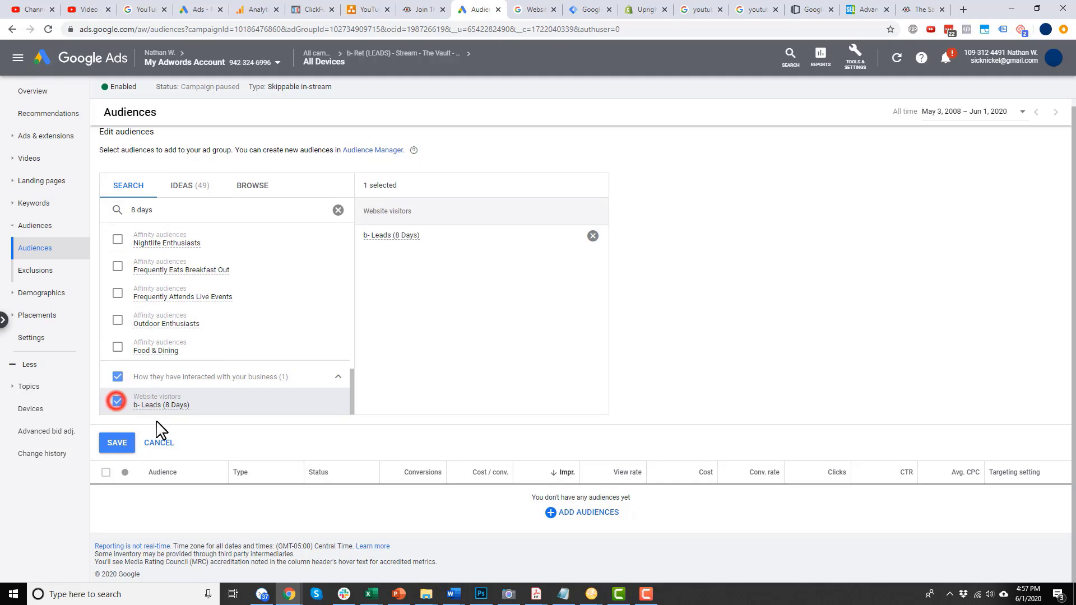
{"action": "left_click", "coordinate": [117, 443]}
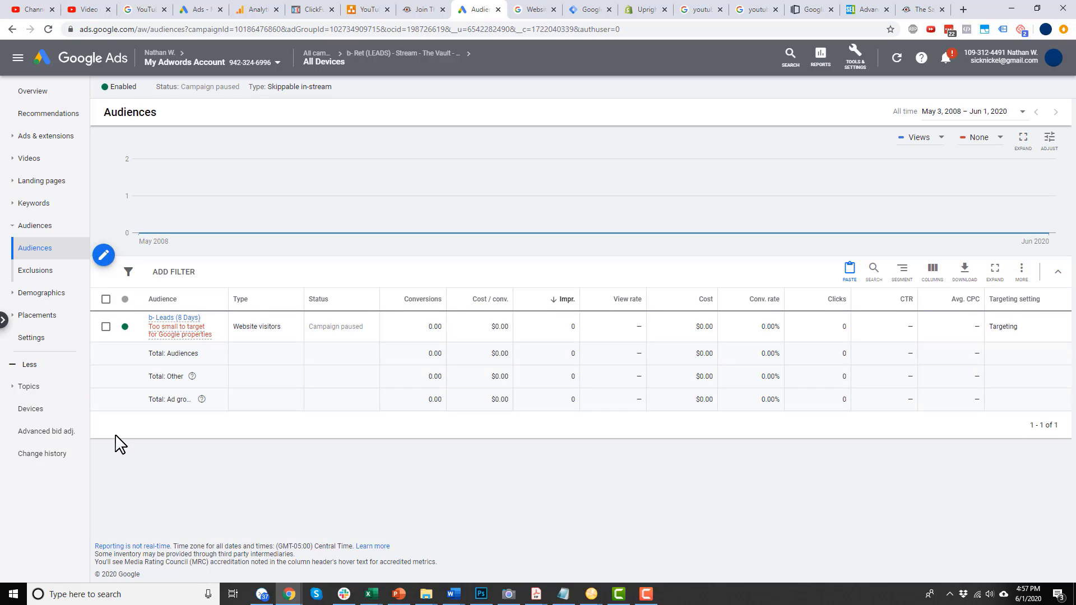
Remove the Leads (540 Days), ANY Page (6 Days), ANY Video (6 days) and SF Blueprint Ad combined-list exclusions from the LEADS Vault campaign
{"action": "left_click", "coordinate": [50, 279]}
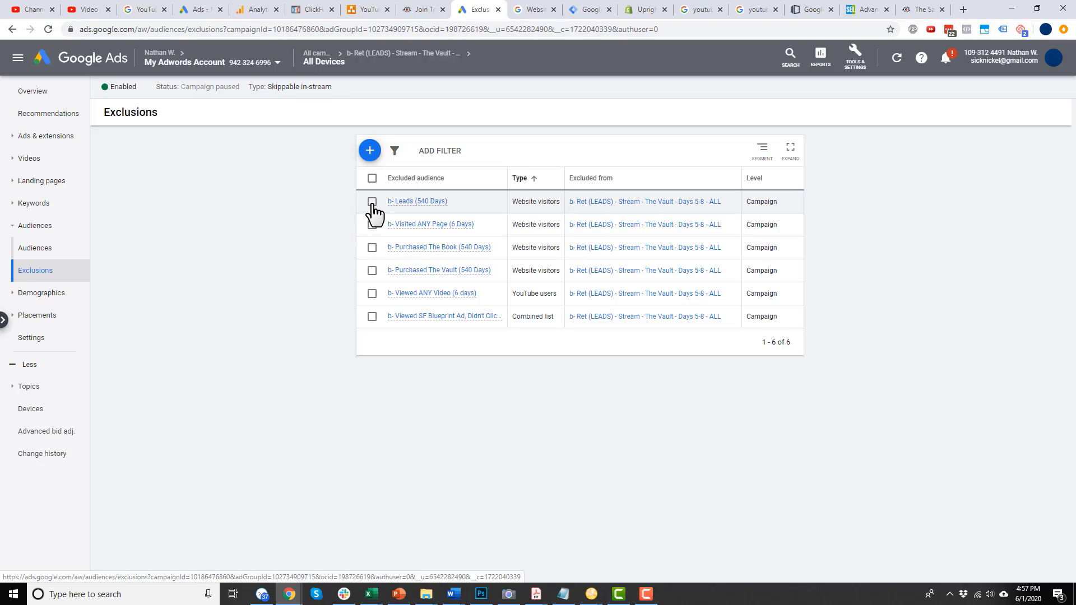
{"action": "left_click", "coordinate": [372, 202]}
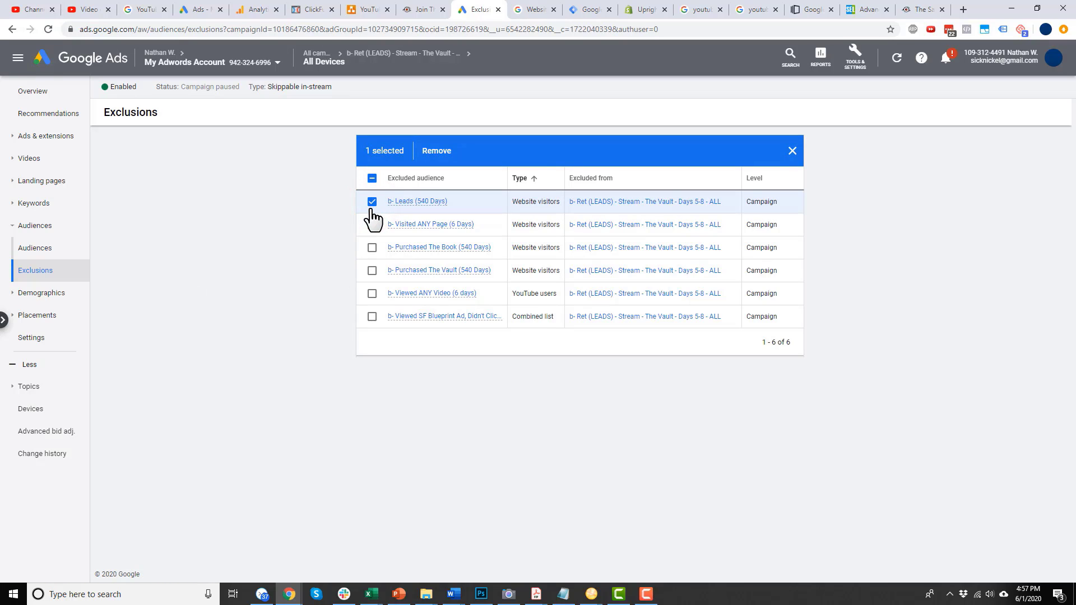
{"action": "left_click", "coordinate": [372, 293]}
{"action": "left_click", "coordinate": [372, 316]}
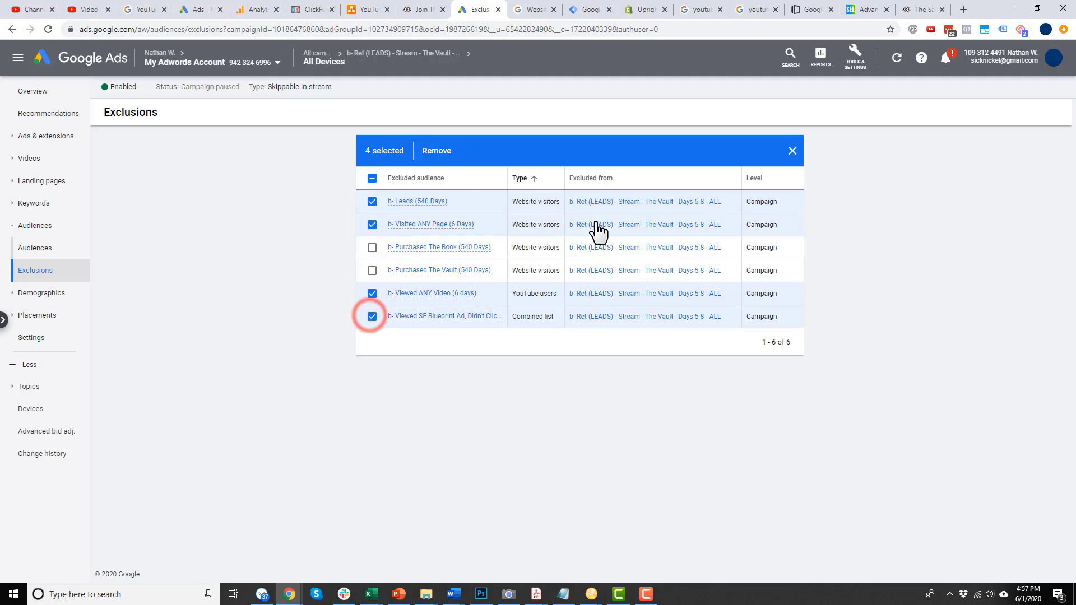
{"action": "left_click", "coordinate": [438, 151]}
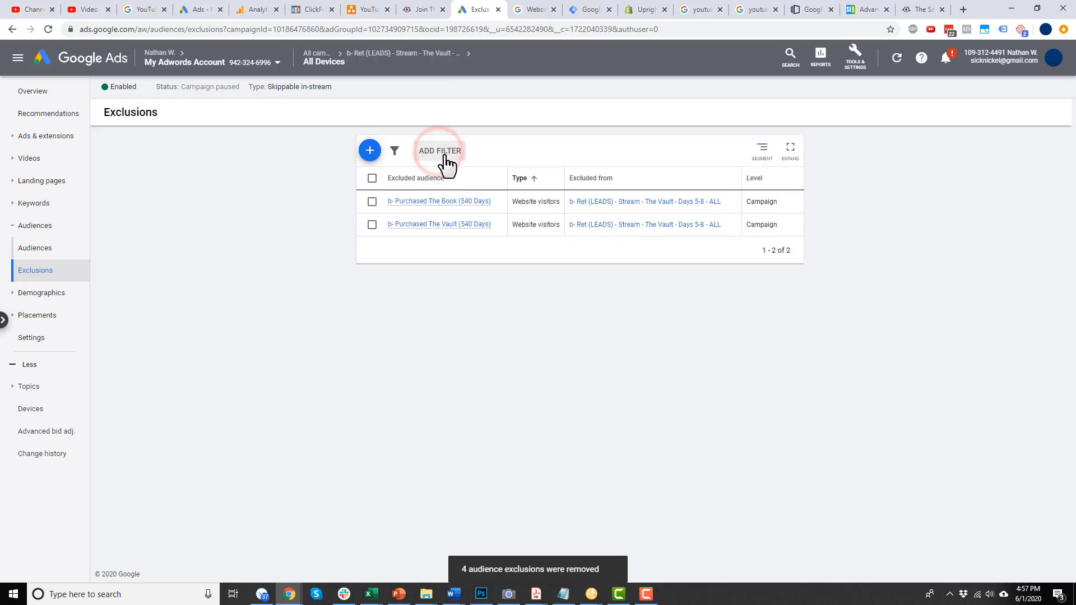
Exclude the "b- Leads (4 Days)" audience from the "b- Ret (LEADS) - Stream - The Vault - Days 5-8 - ALL" campaign
{"action": "left_click", "coordinate": [370, 151]}
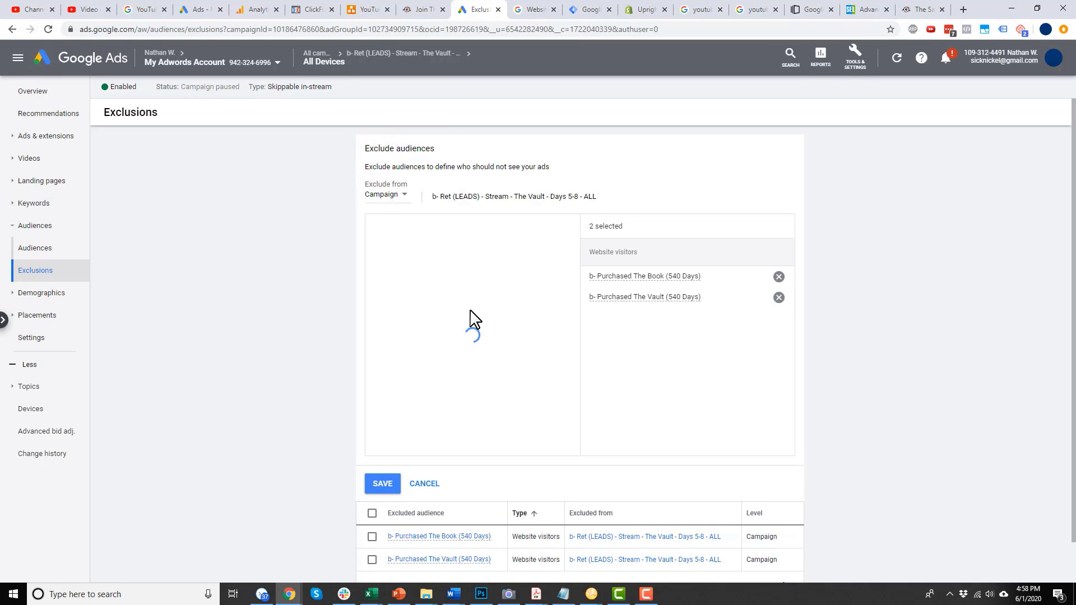
{"action": "scroll", "coordinate": [472, 315], "scroll_direction": "down", "scroll_amount": 1}
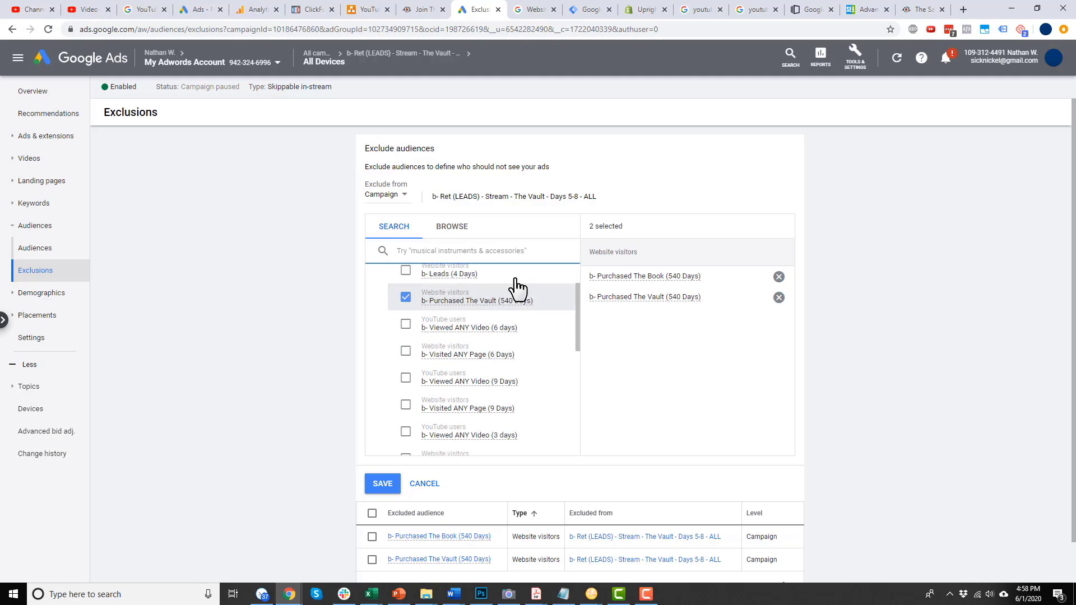
{"action": "scroll", "coordinate": [513, 303], "scroll_direction": "up", "scroll_amount": 1}
{"action": "left_click", "coordinate": [406, 326]}
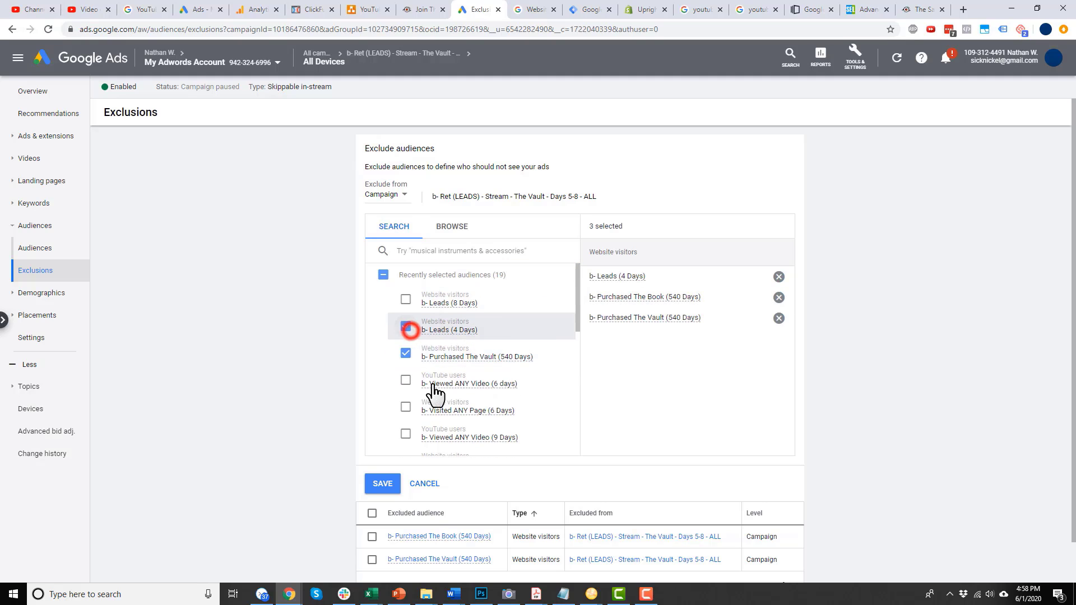
{"action": "left_click", "coordinate": [383, 485]}
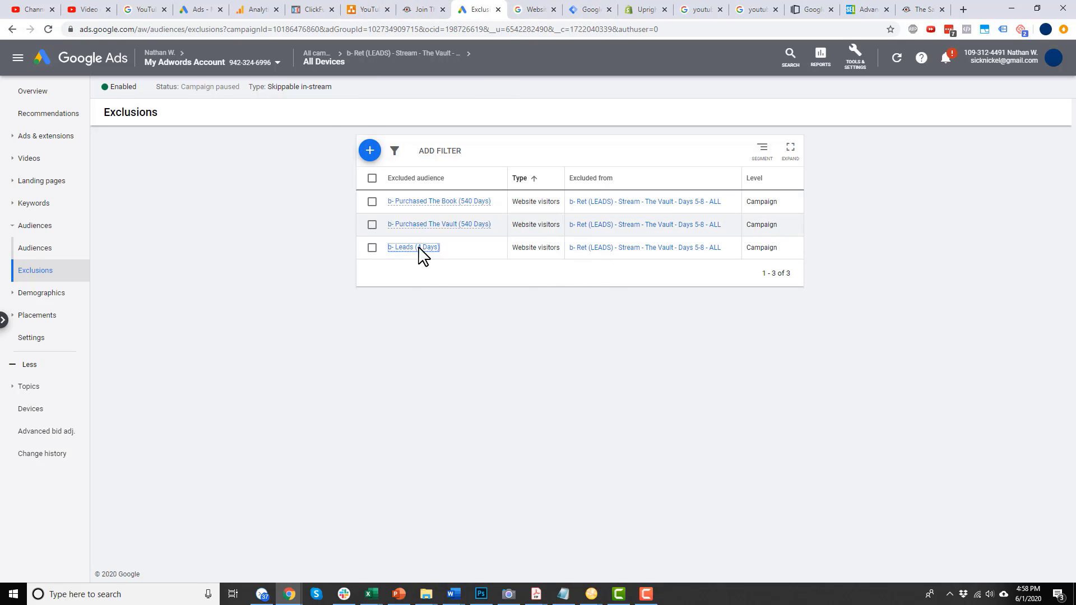
Enable the paused "b- Ret (LEADS) - Stream - The Vault - Days 5-8 - ALL" campaign and check The Vault stage in the funnel diagram
{"action": "left_click", "coordinate": [320, 61]}
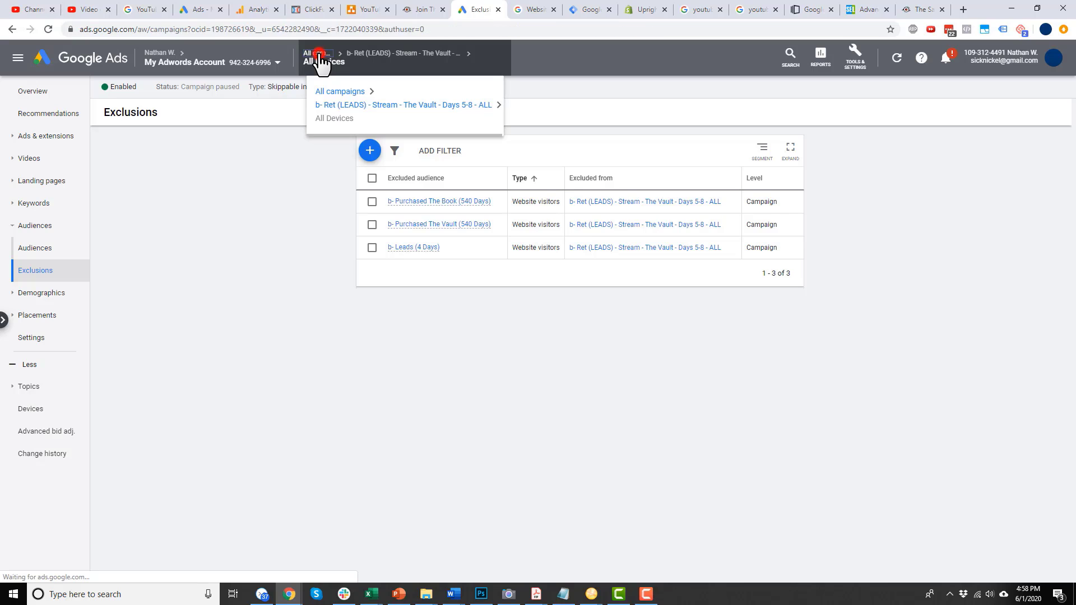
{"action": "left_click", "coordinate": [319, 63]}
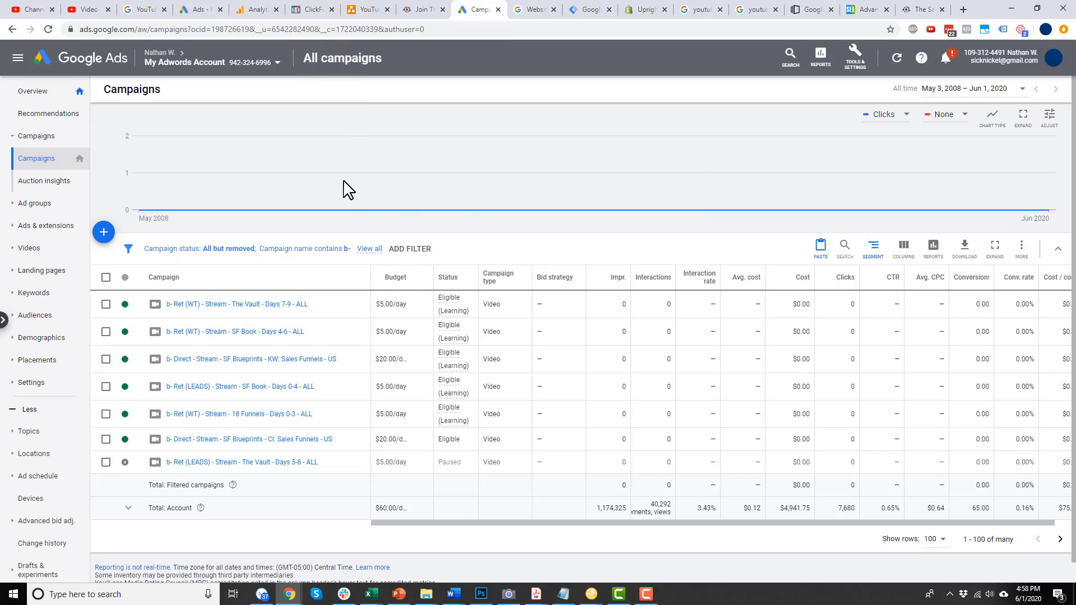
{"action": "left_click", "coordinate": [126, 463]}
{"action": "left_click", "coordinate": [148, 470]}
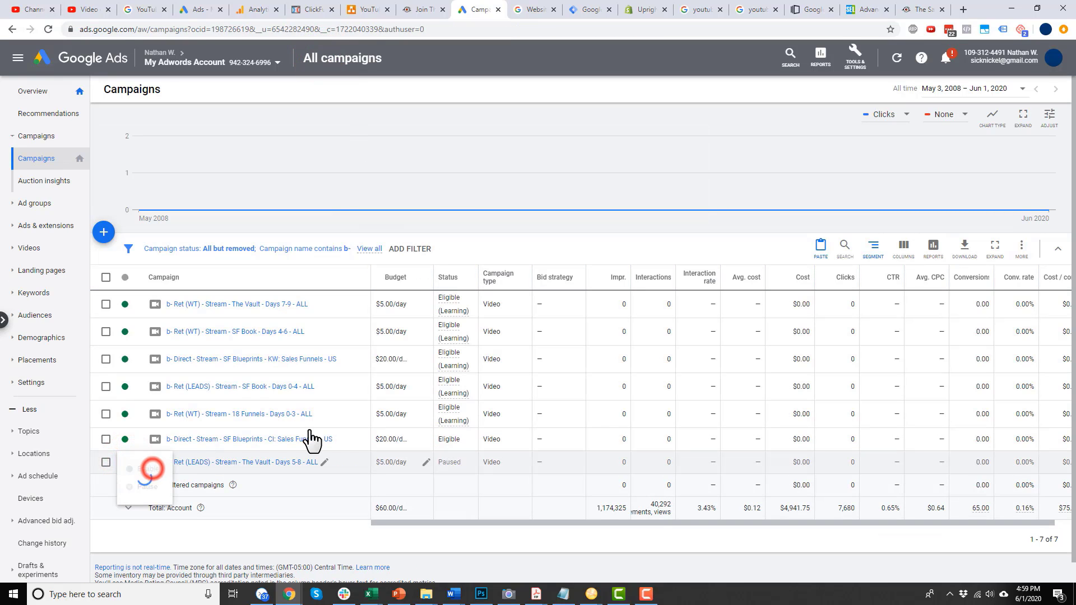
{"action": "left_click", "coordinate": [368, 10]}
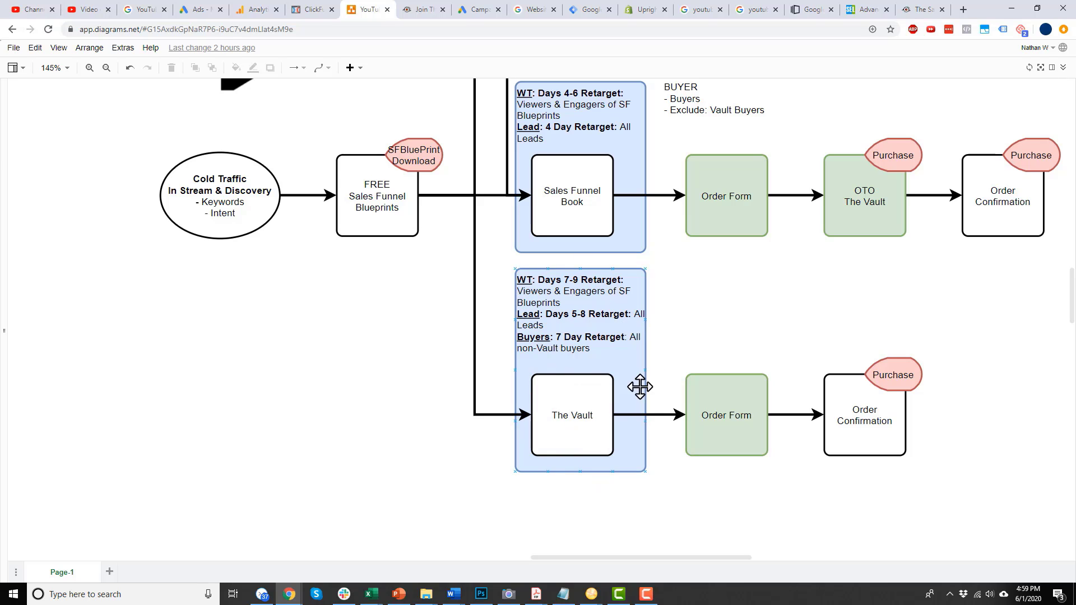
{"action": "left_click", "coordinate": [474, 9]}
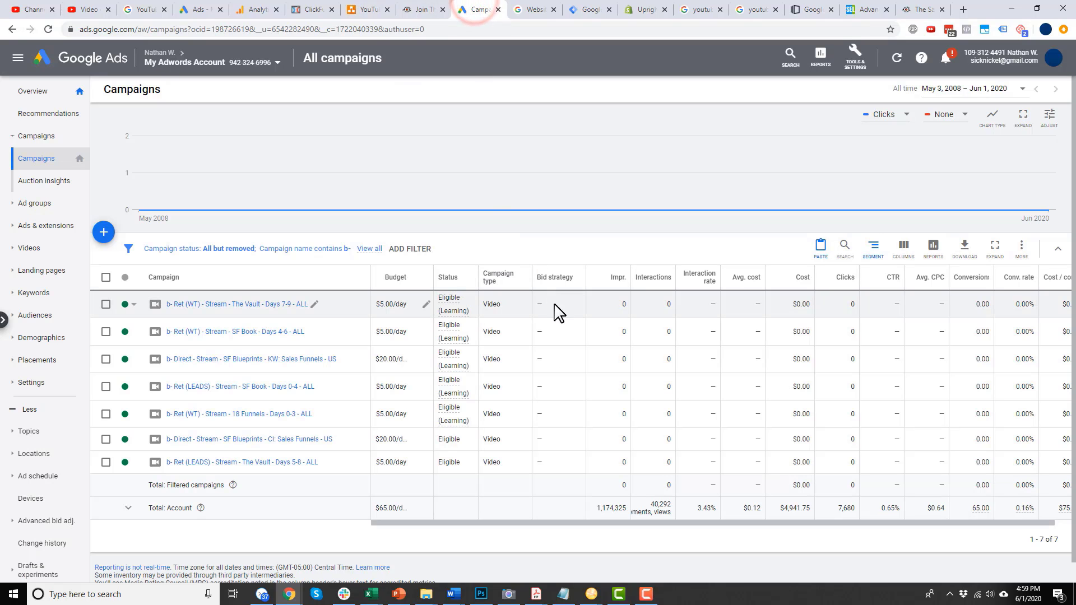
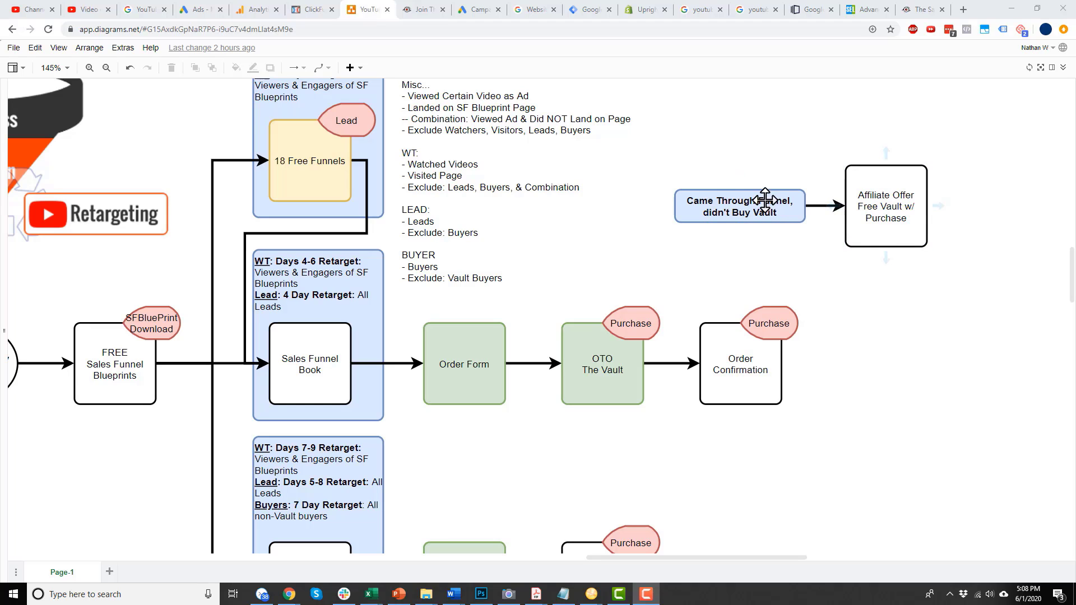
Switch from the funnel diagram to the Google Ads campaigns list and start a new campaign
{"action": "left_click", "coordinate": [470, 8]}
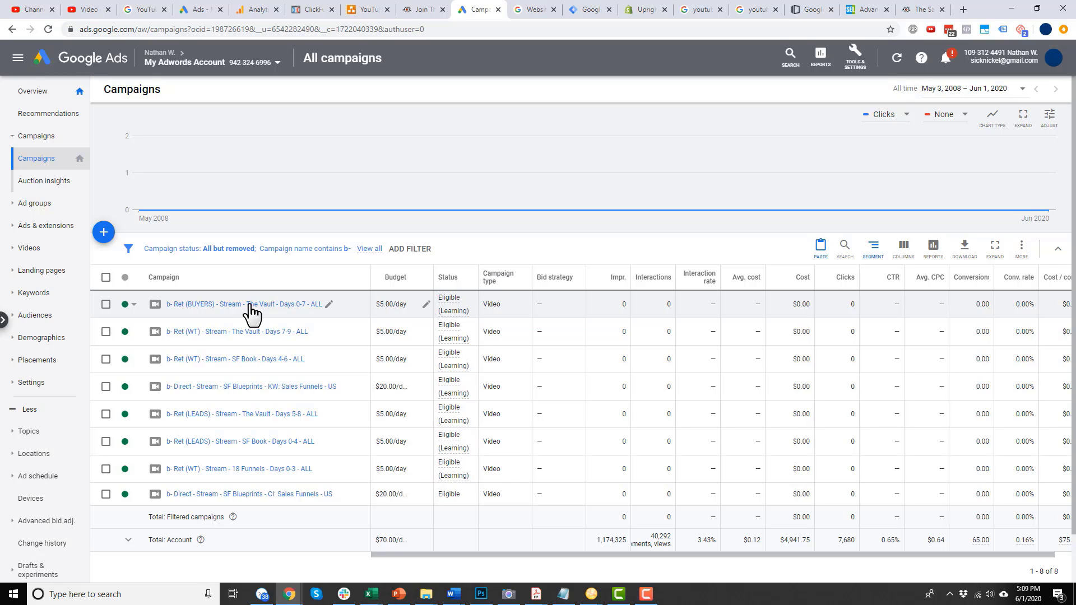
{"action": "left_click", "coordinate": [106, 233]}
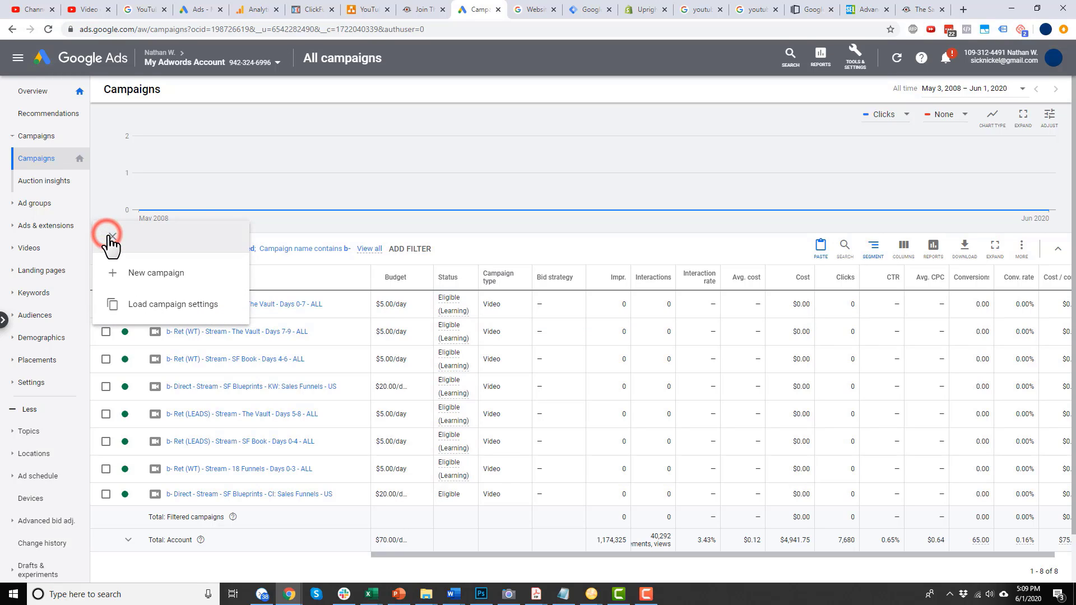
{"action": "left_click", "coordinate": [169, 275]}
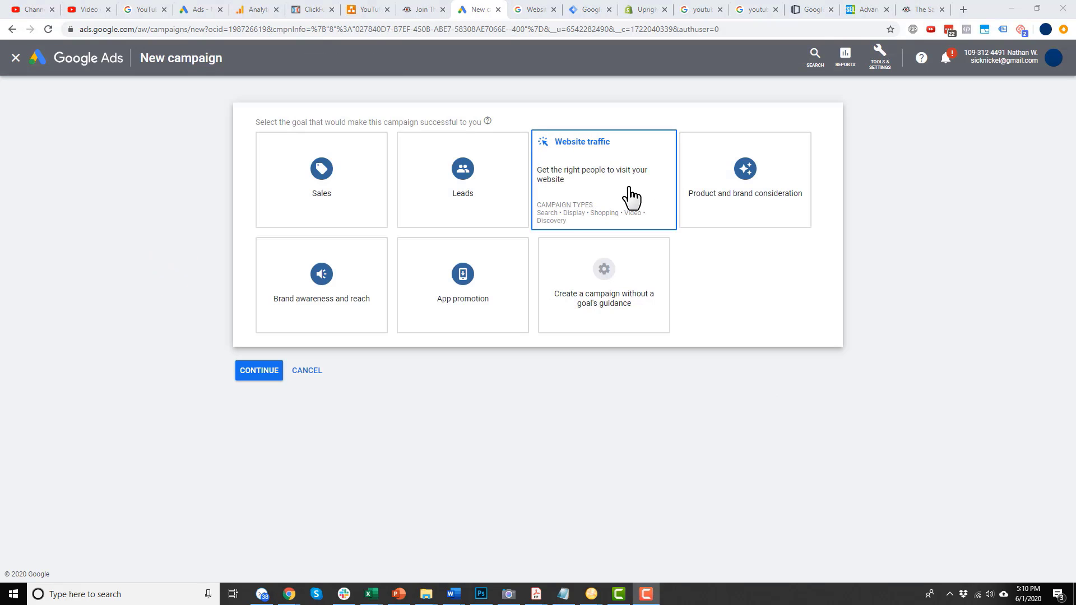
{"action": "left_click", "coordinate": [629, 196]}
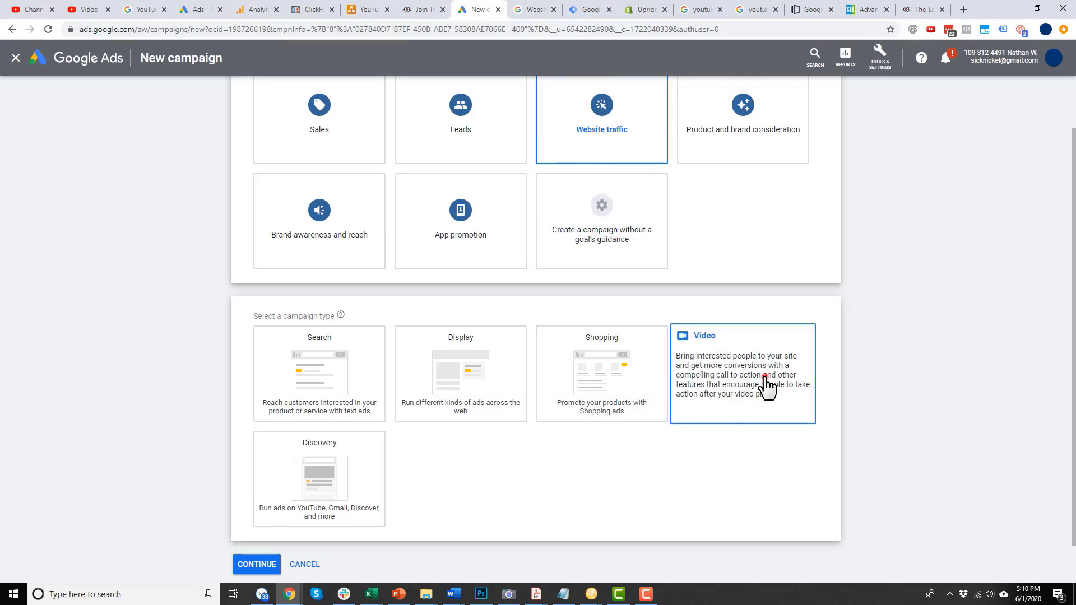
{"action": "left_click", "coordinate": [766, 379]}
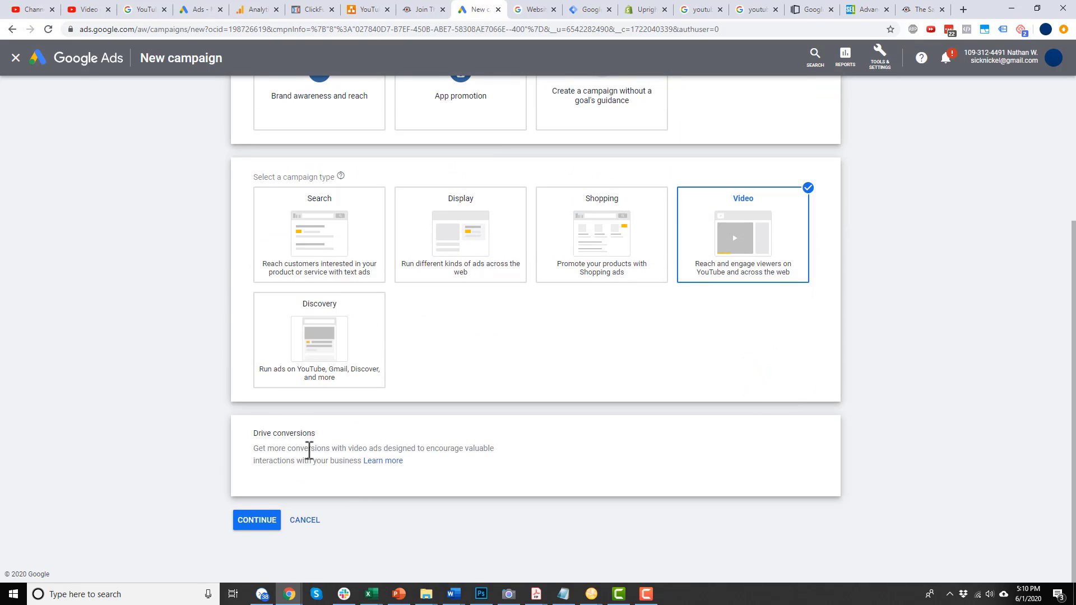
{"action": "scroll", "coordinate": [317, 452], "scroll_direction": "up", "scroll_amount": 4}
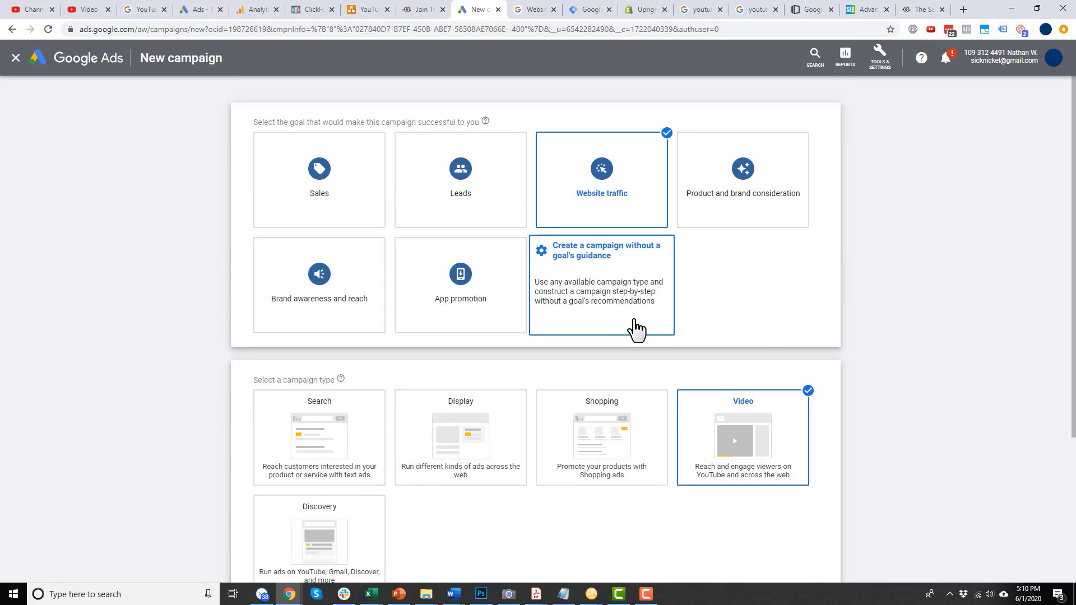
Choose a campaign without a goal's guidance, of type Video with the Custom video campaign subtype, and continue to its settings
{"action": "left_click_drag", "start_coordinate": [629, 302], "coordinate": [638, 301]}
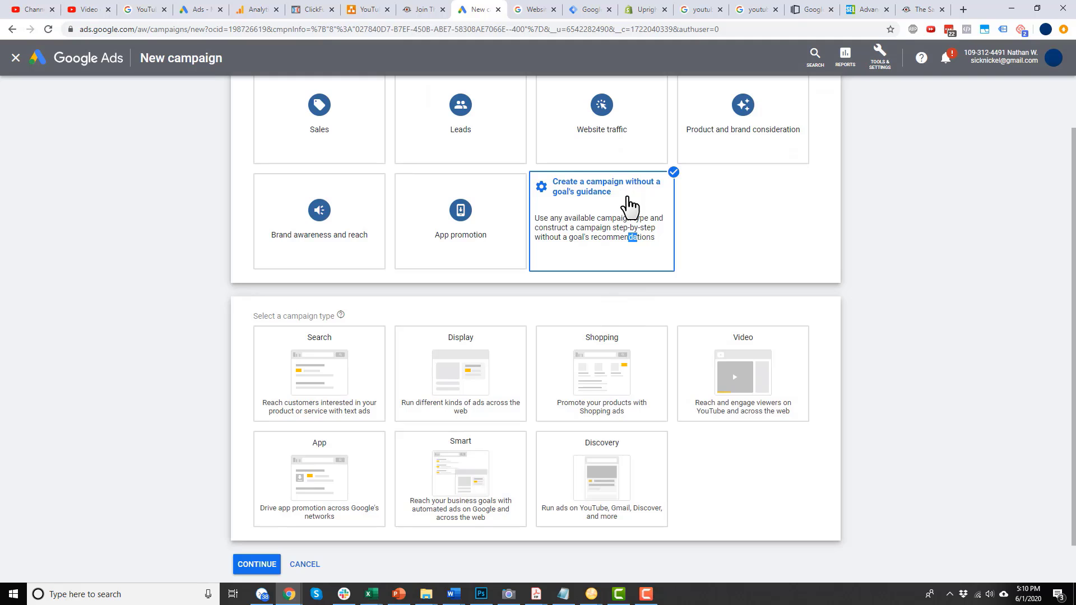
{"action": "left_click", "coordinate": [771, 403]}
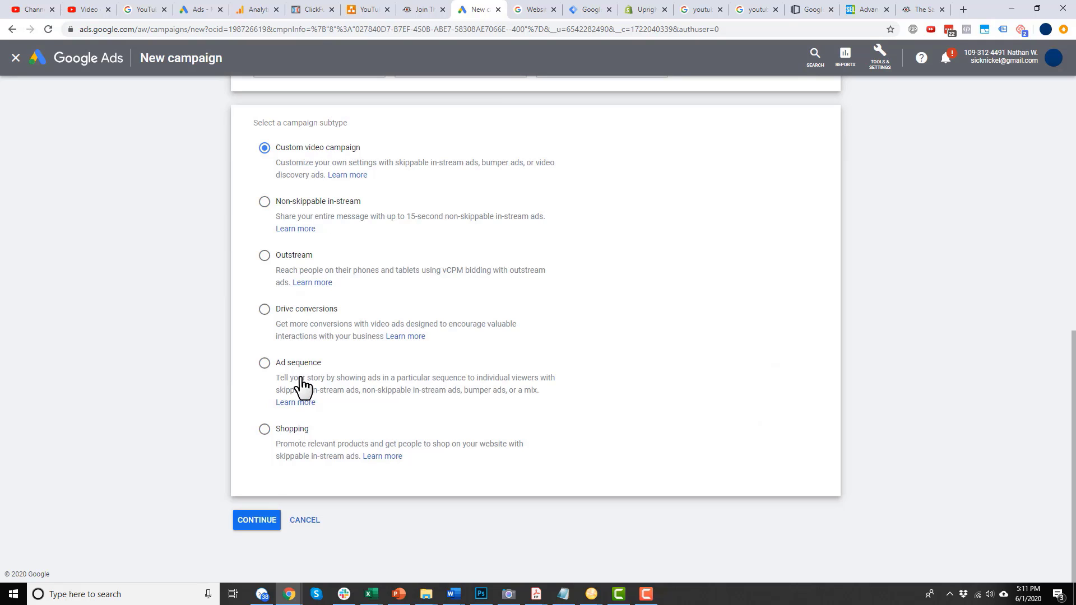
{"action": "left_click", "coordinate": [265, 520]}
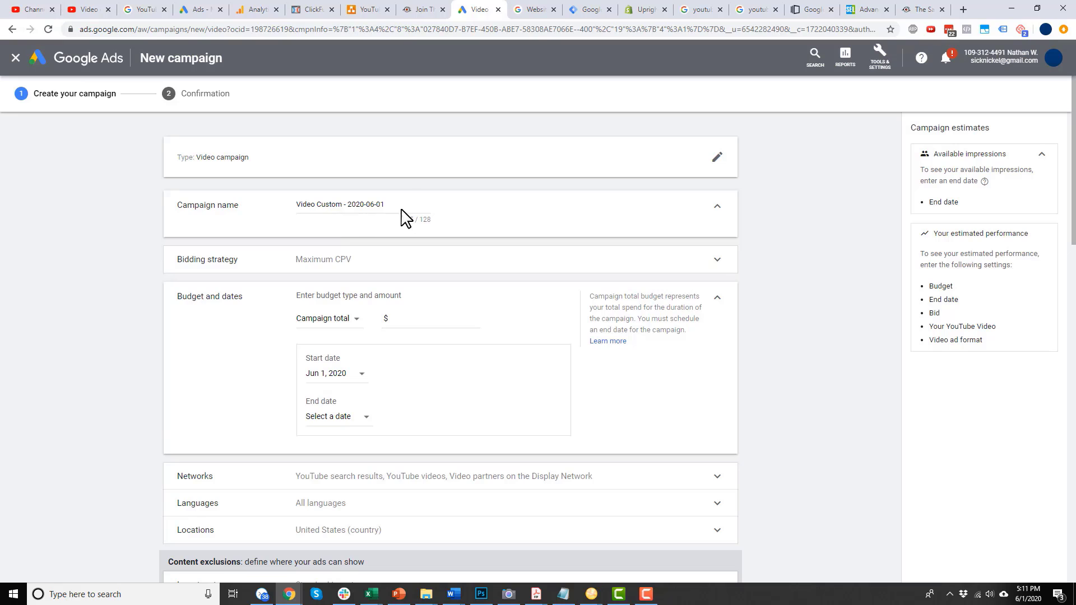
Name the campaign "b- Ret (NON-BUYERS) - Stream - Free Vault", followed by a day range ending at 30 and "ALL"
{"action": "triple_click", "coordinate": [402, 205]}
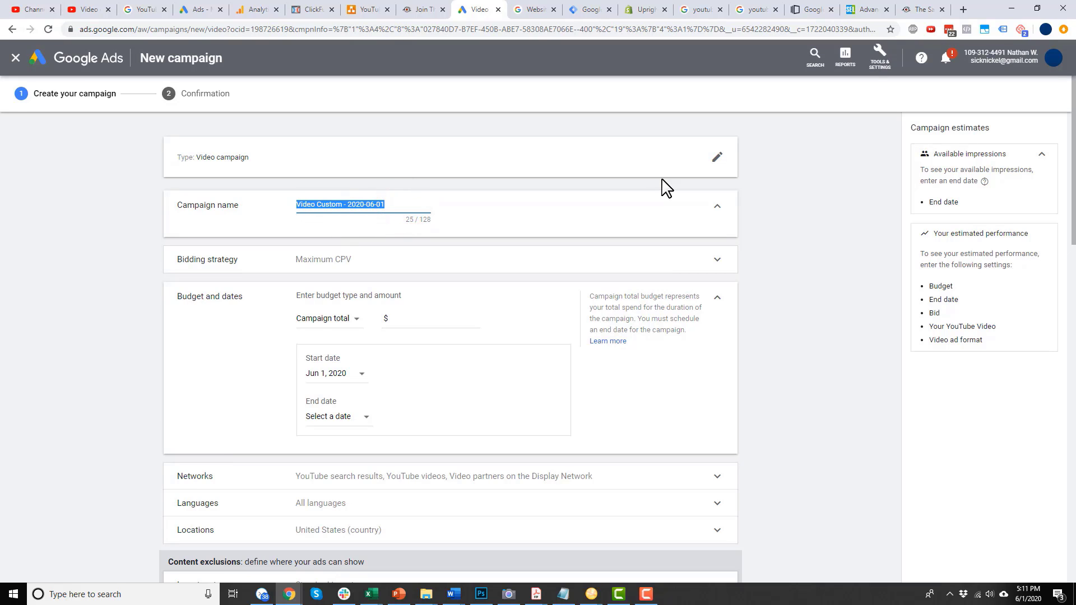
{"action": "type", "text": "b- Ret (Non-Buyers"}
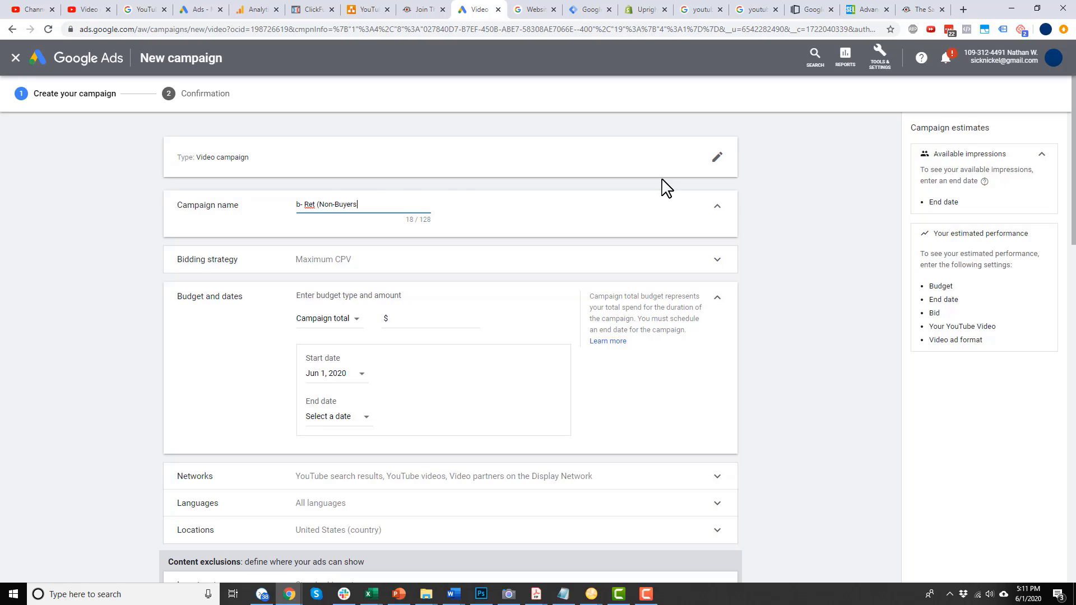
{"action": "left_click", "coordinate": [365, 204]}
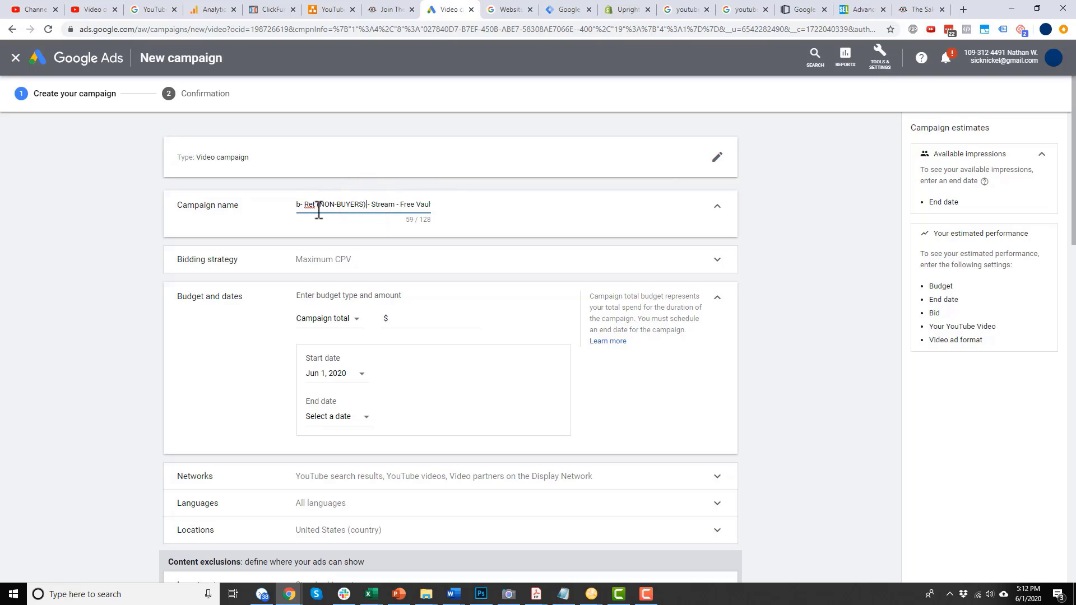
{"action": "left_click_drag", "start_coordinate": [382, 205], "coordinate": [424, 204]}
{"action": "left_click", "coordinate": [414, 204]}
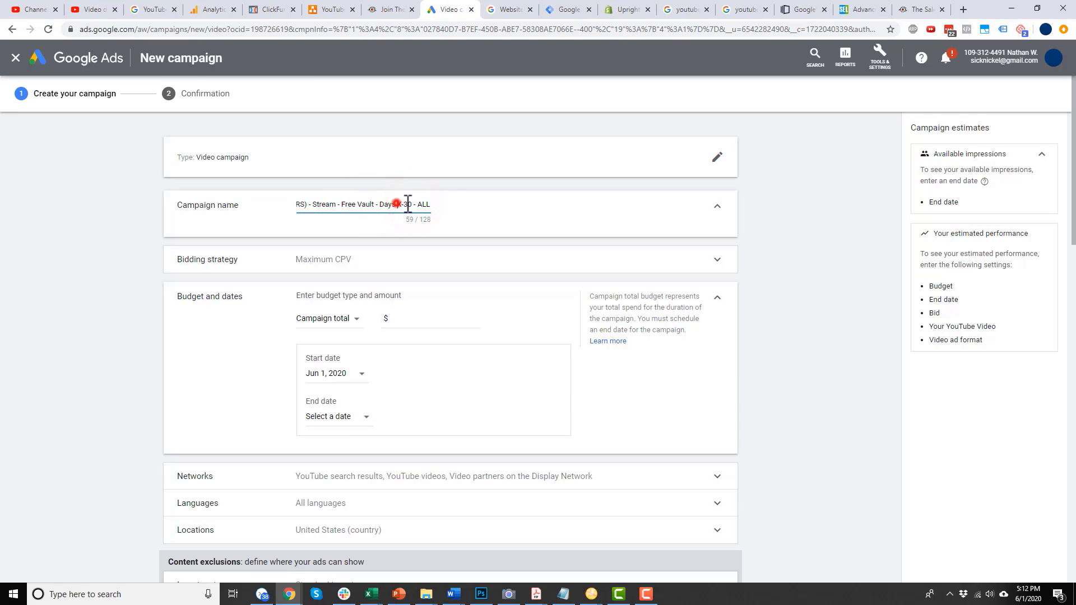
{"action": "left_click", "coordinate": [396, 204]}
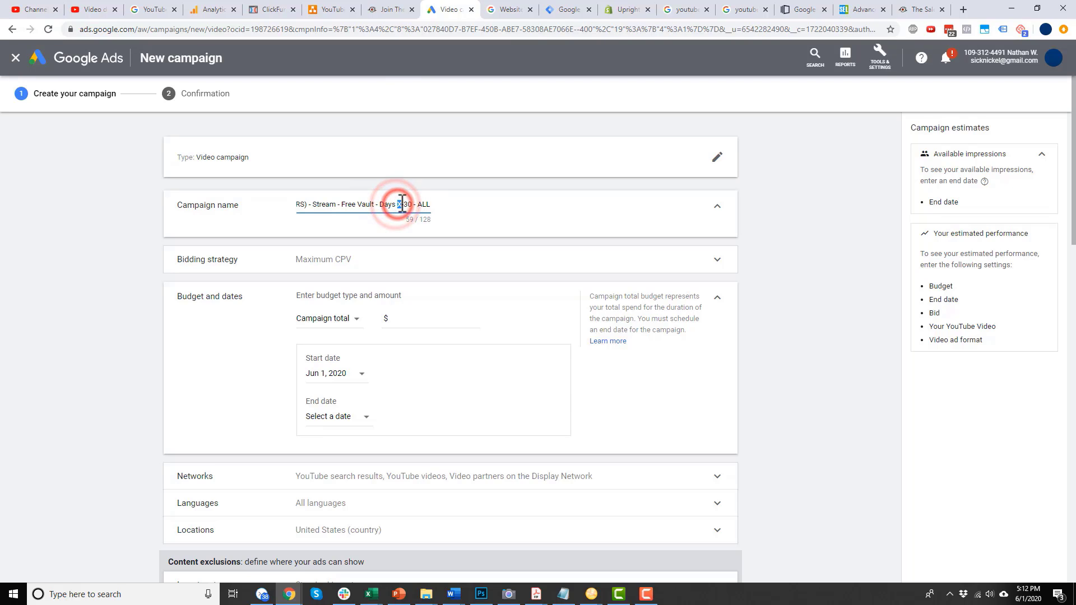
{"action": "left_click_drag", "start_coordinate": [405, 205], "coordinate": [411, 205]}
{"action": "triple_click", "coordinate": [411, 205]}
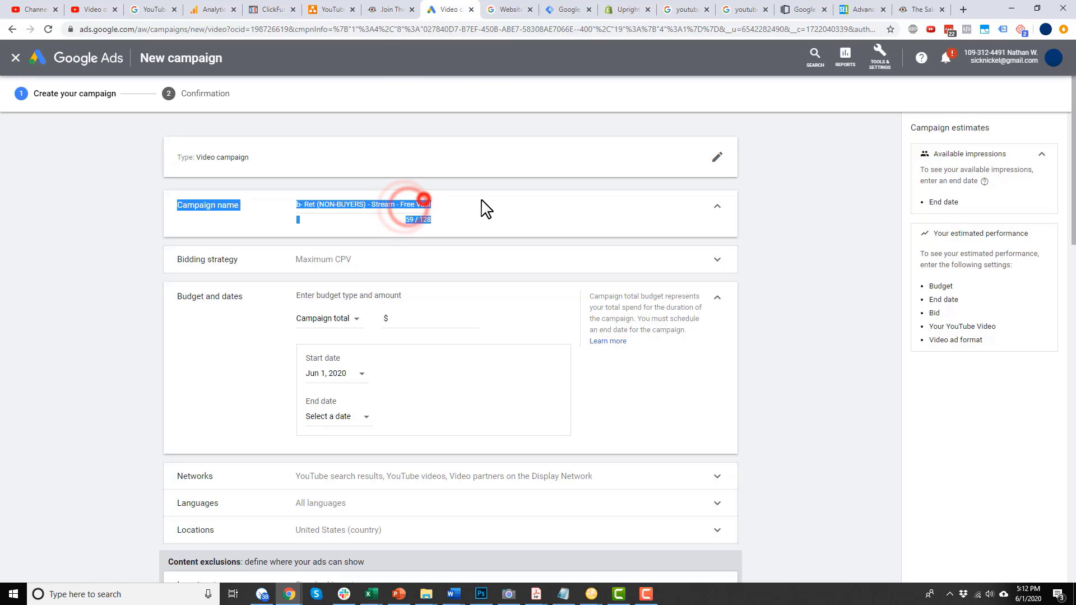
{"action": "left_click", "coordinate": [492, 203]}
Use Maximum CPV as the bidding strategy and set a daily budget of $5.00
{"action": "left_click", "coordinate": [373, 267]}
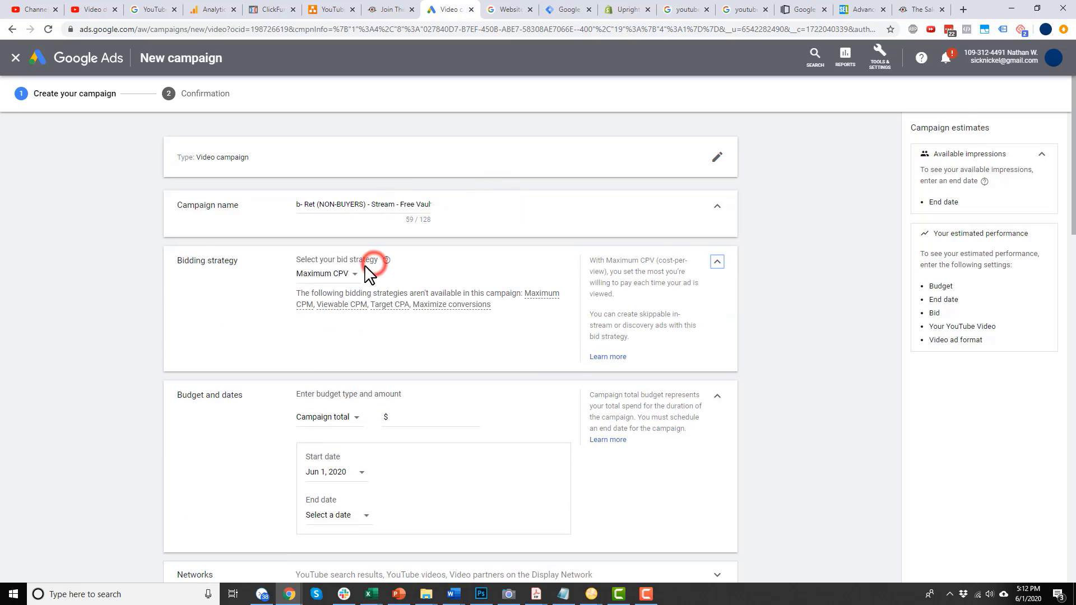
{"action": "left_click", "coordinate": [335, 278]}
{"action": "left_click", "coordinate": [318, 286]}
{"action": "scroll", "coordinate": [281, 303], "scroll_direction": "down", "scroll_amount": 2}
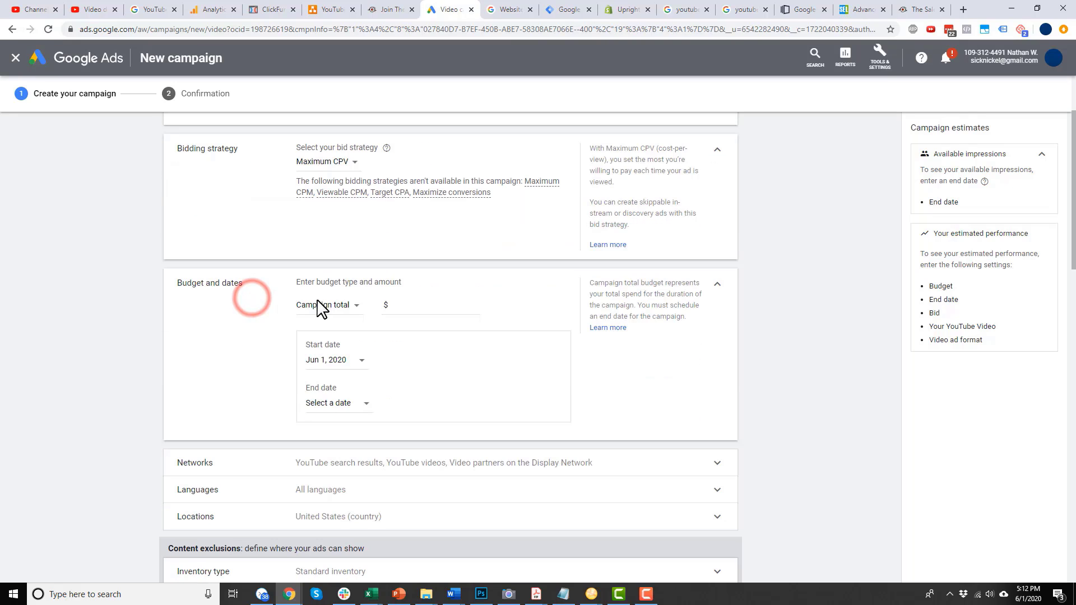
{"action": "left_click", "coordinate": [350, 312]}
{"action": "left_click", "coordinate": [337, 318]}
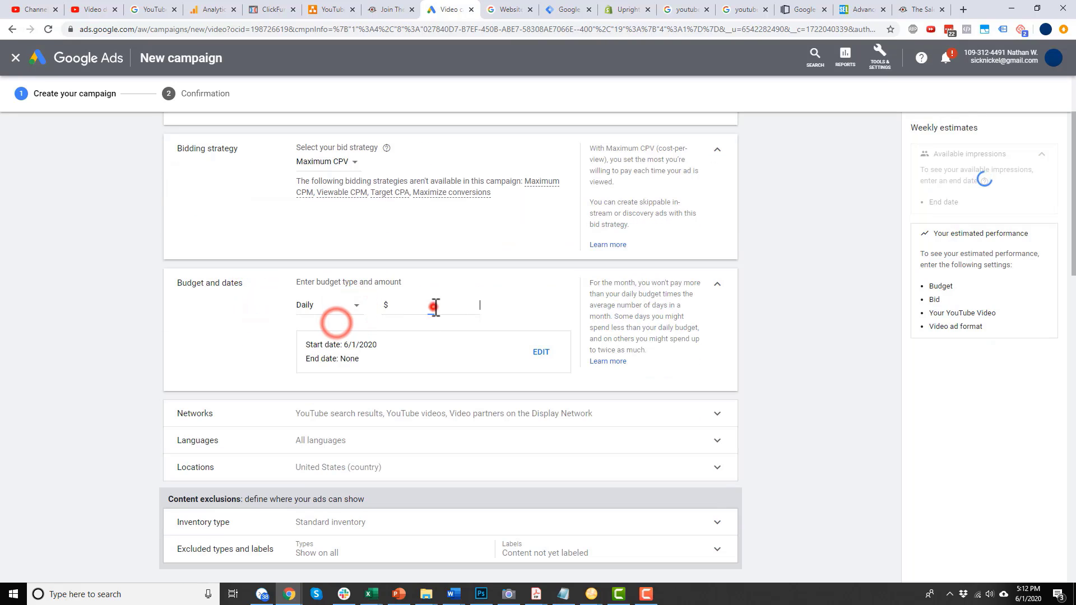
{"action": "left_click", "coordinate": [433, 306]}
{"action": "type", "text": "5.00"}
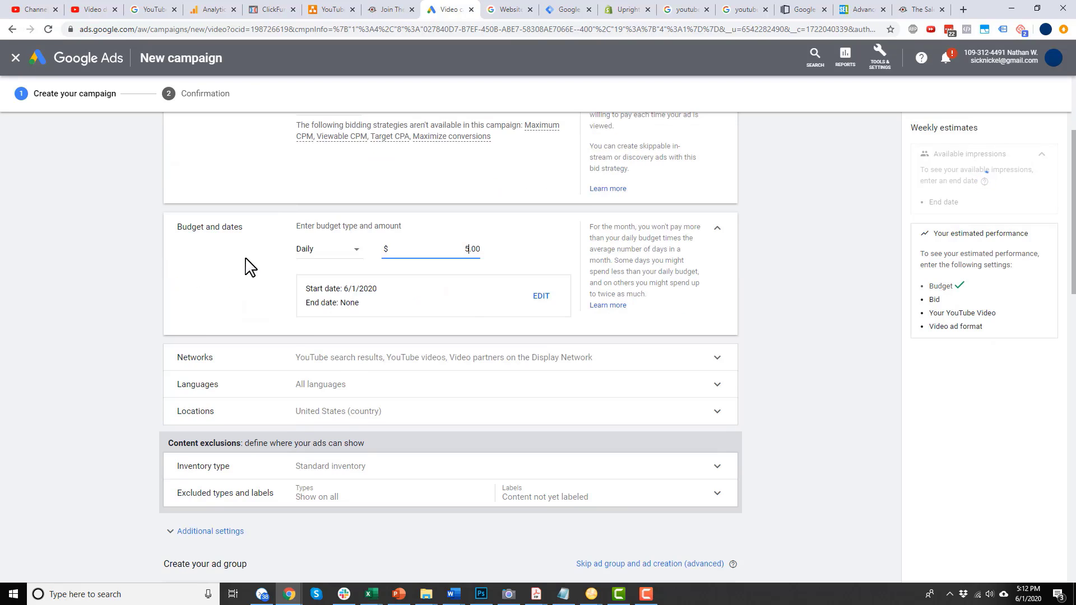
Limit the campaign's networks to YouTube videos by excluding YouTube search results and video partners on the Display Network
{"action": "scroll", "coordinate": [248, 264], "scroll_direction": "down", "scroll_amount": 2}
{"action": "left_click", "coordinate": [457, 312]}
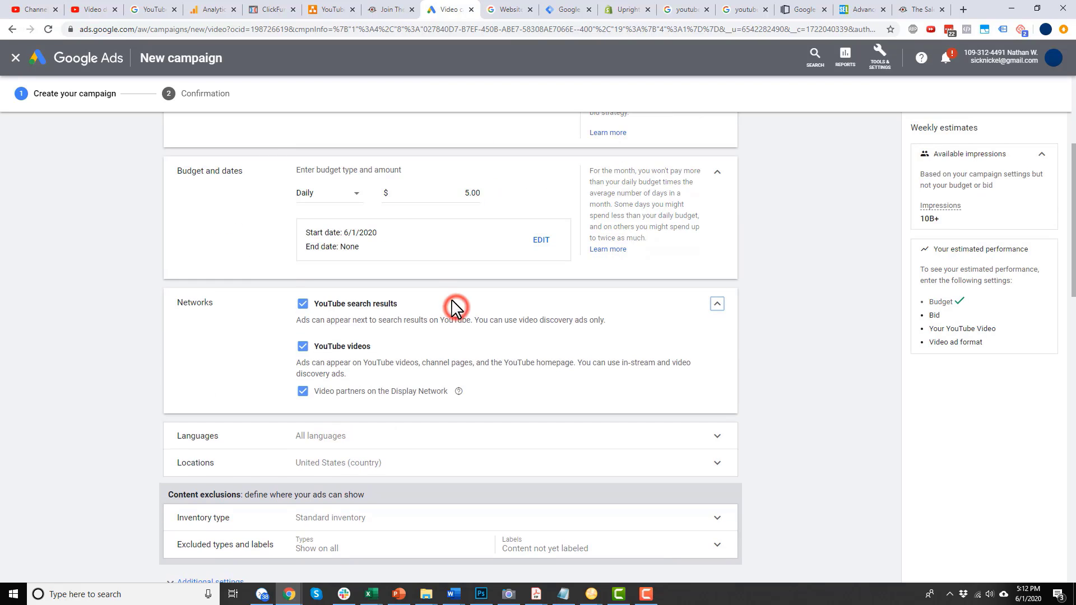
{"action": "left_click", "coordinate": [334, 304]}
{"action": "left_click", "coordinate": [303, 392]}
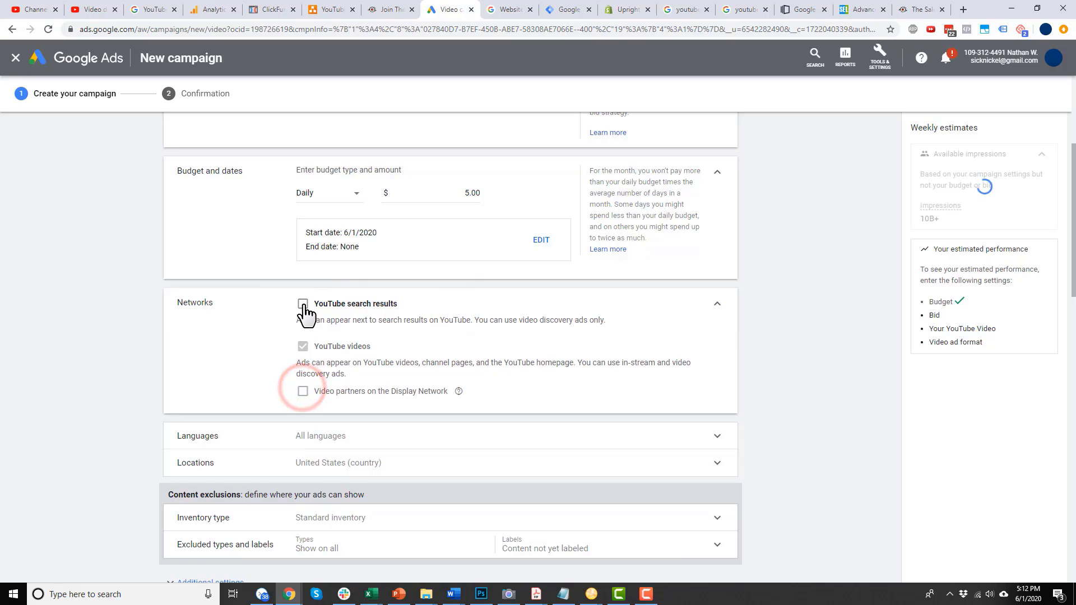
Add YouTube search results back to the campaign's networks and target all countries and territories
{"action": "left_click", "coordinate": [305, 308]}
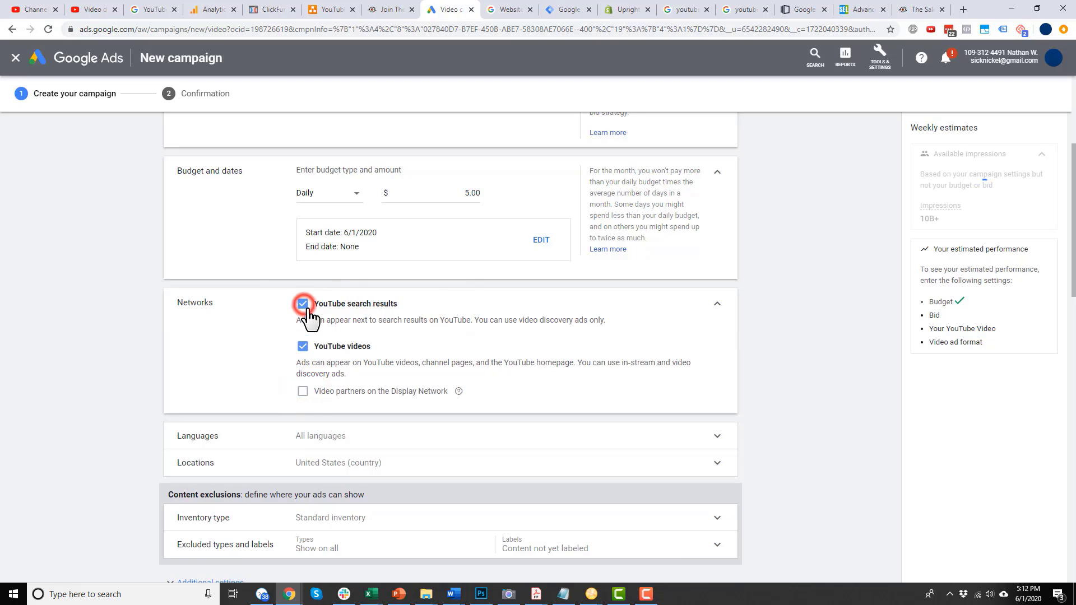
{"action": "left_click", "coordinate": [717, 305]}
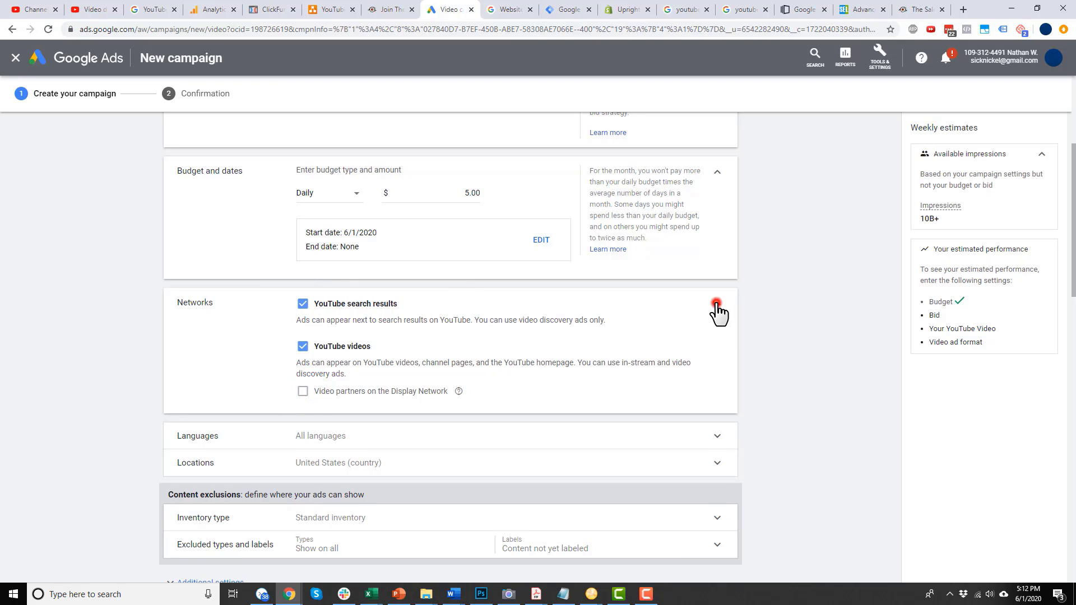
{"action": "scroll", "coordinate": [463, 312], "scroll_direction": "down", "scroll_amount": 2}
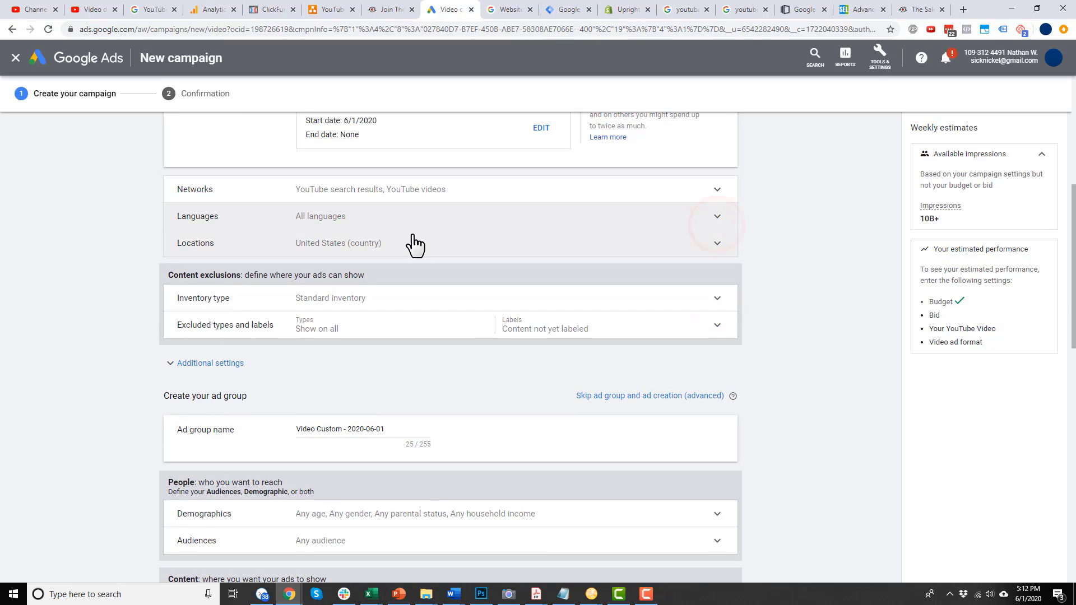
{"action": "left_click", "coordinate": [378, 247]}
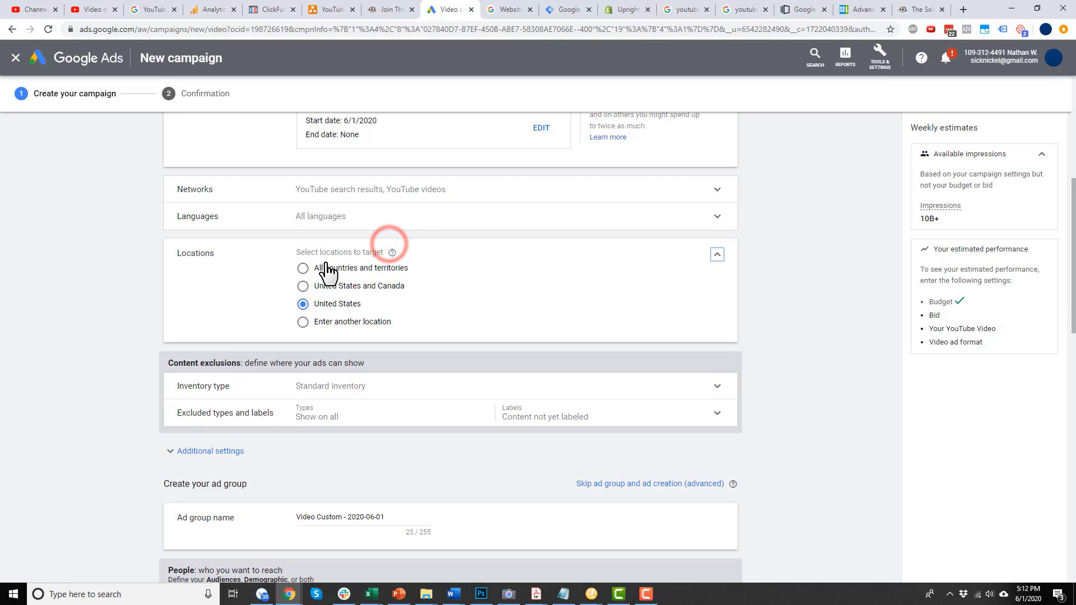
{"action": "left_click", "coordinate": [303, 268]}
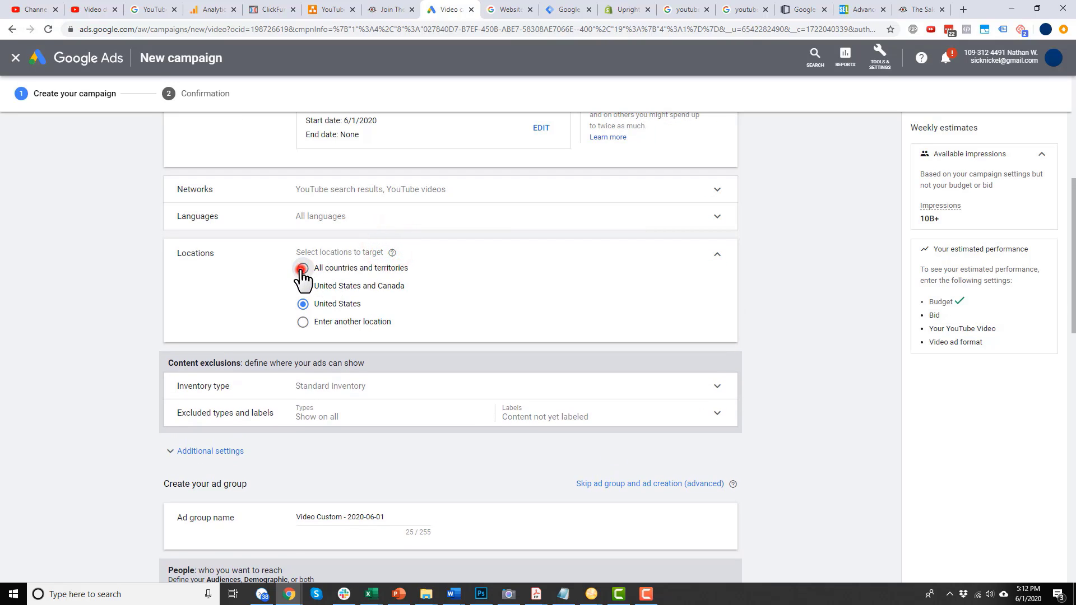
{"action": "left_click", "coordinate": [716, 255]}
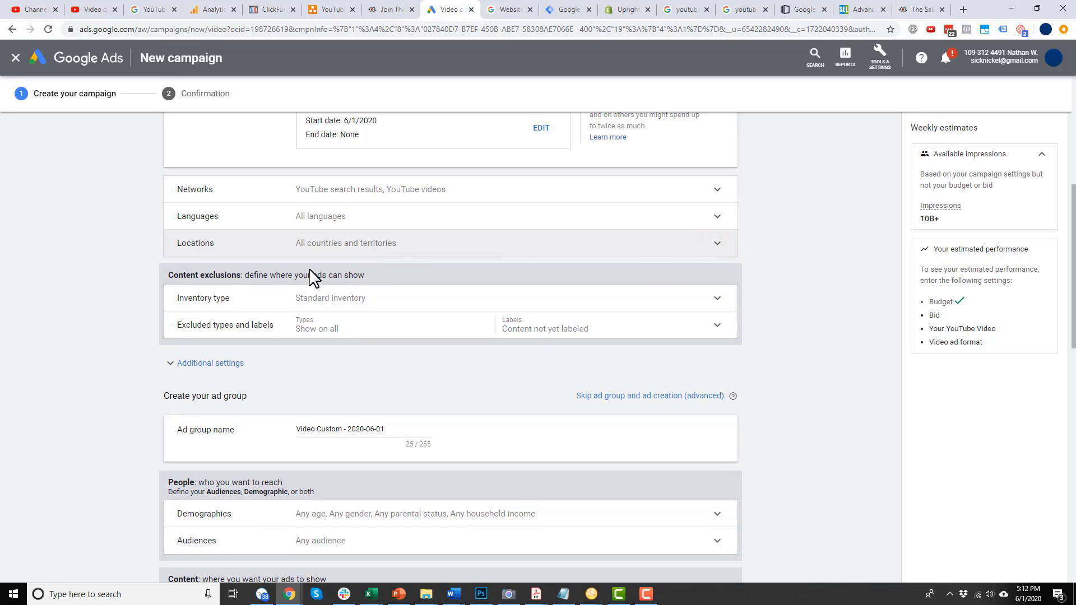
Review the inventory type options and the excluded content types and labels under the content exclusions
{"action": "left_click", "coordinate": [348, 299]}
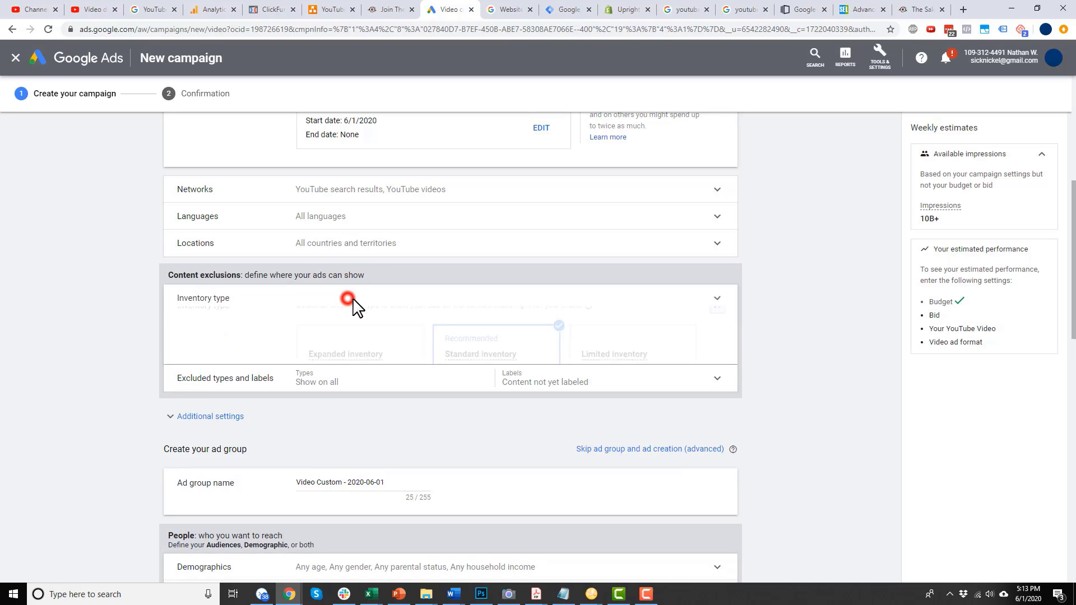
{"action": "left_click", "coordinate": [716, 302]}
{"action": "scroll", "coordinate": [341, 312], "scroll_direction": "down", "scroll_amount": 2}
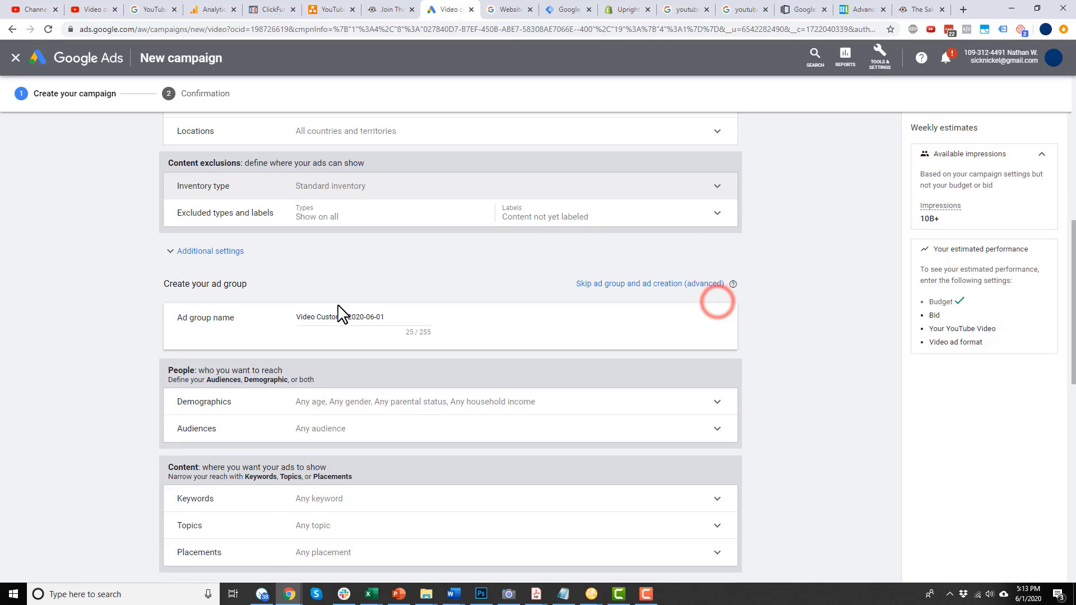
{"action": "left_click", "coordinate": [336, 219]}
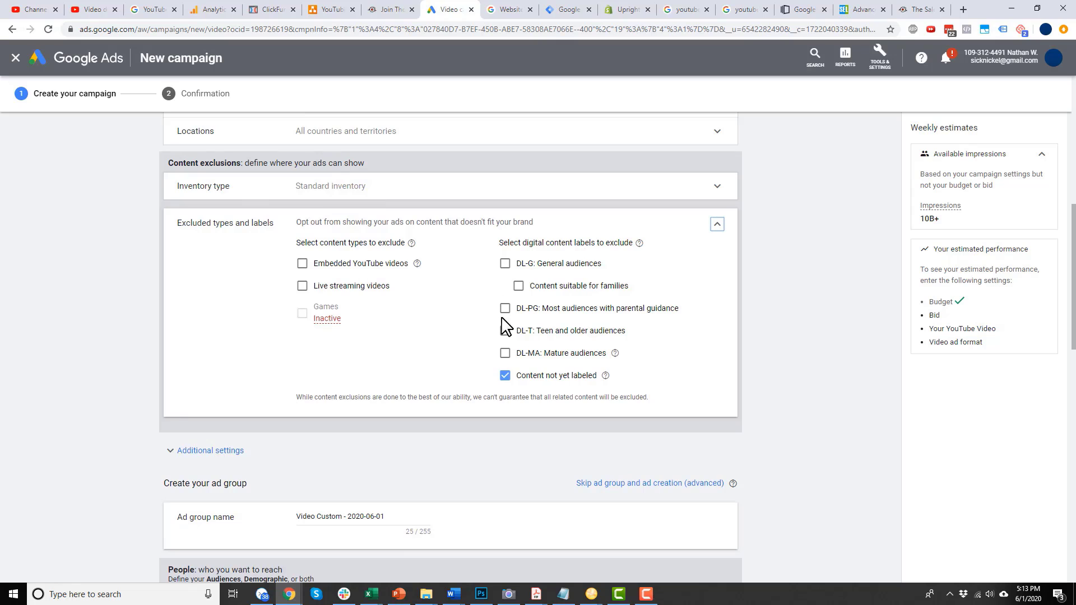
{"action": "left_click", "coordinate": [712, 225]}
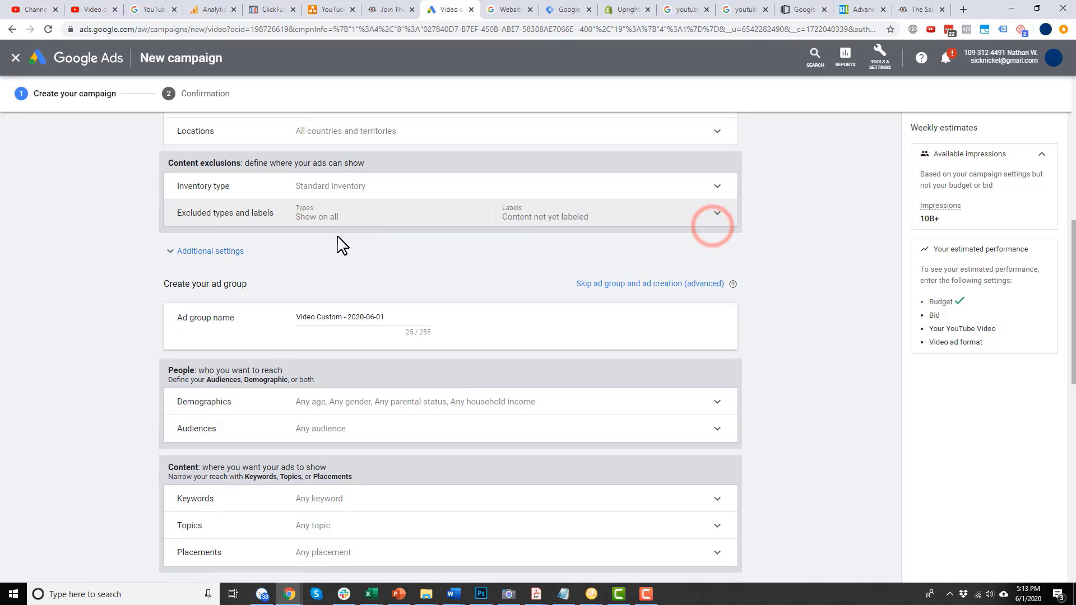
Try campaign-specific conversion actions in the additional settings and return to the account-level conversions setting
{"action": "left_click", "coordinate": [215, 250]}
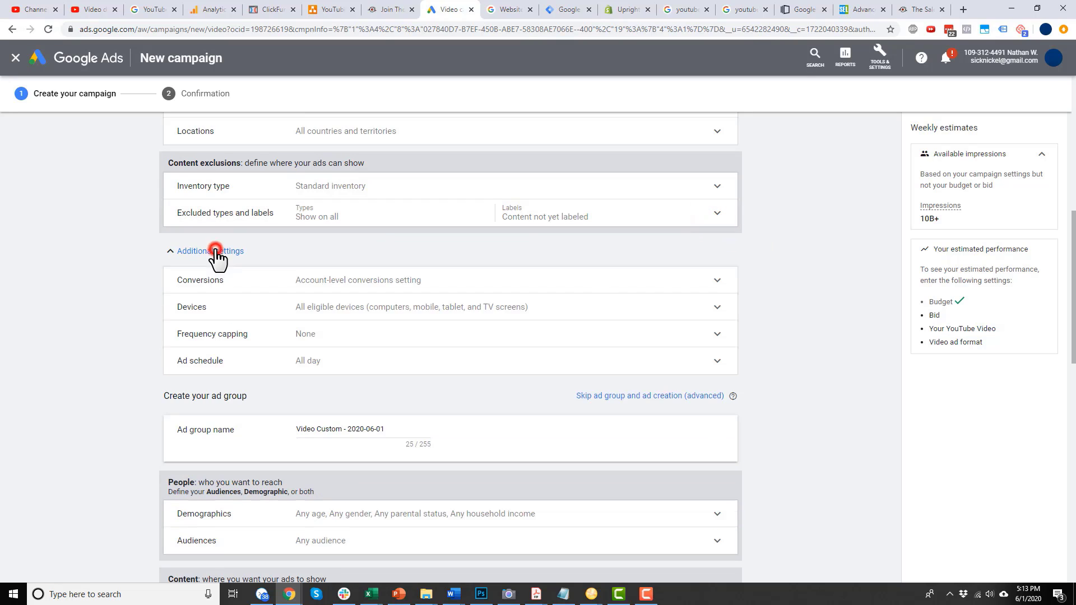
{"action": "left_click", "coordinate": [398, 284]}
{"action": "left_click", "coordinate": [347, 325]}
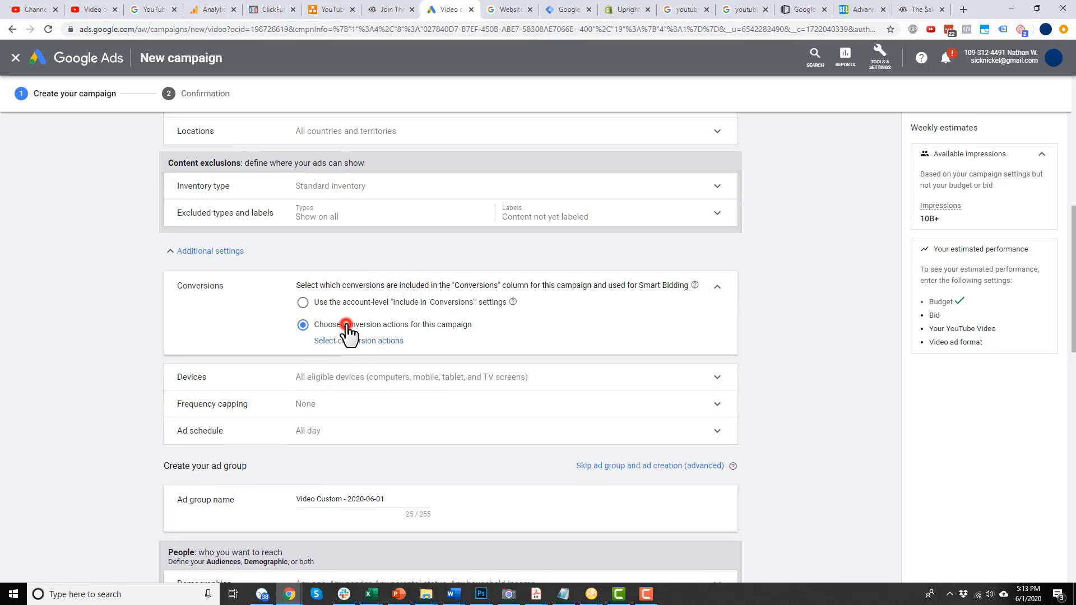
{"action": "left_click", "coordinate": [347, 301]}
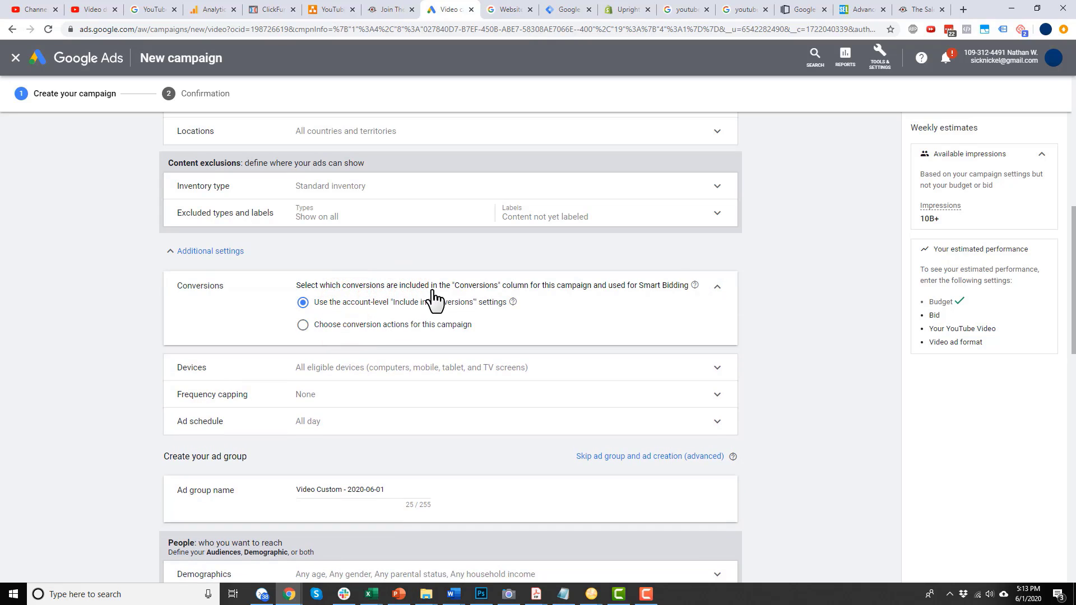
{"action": "left_click", "coordinate": [716, 288]}
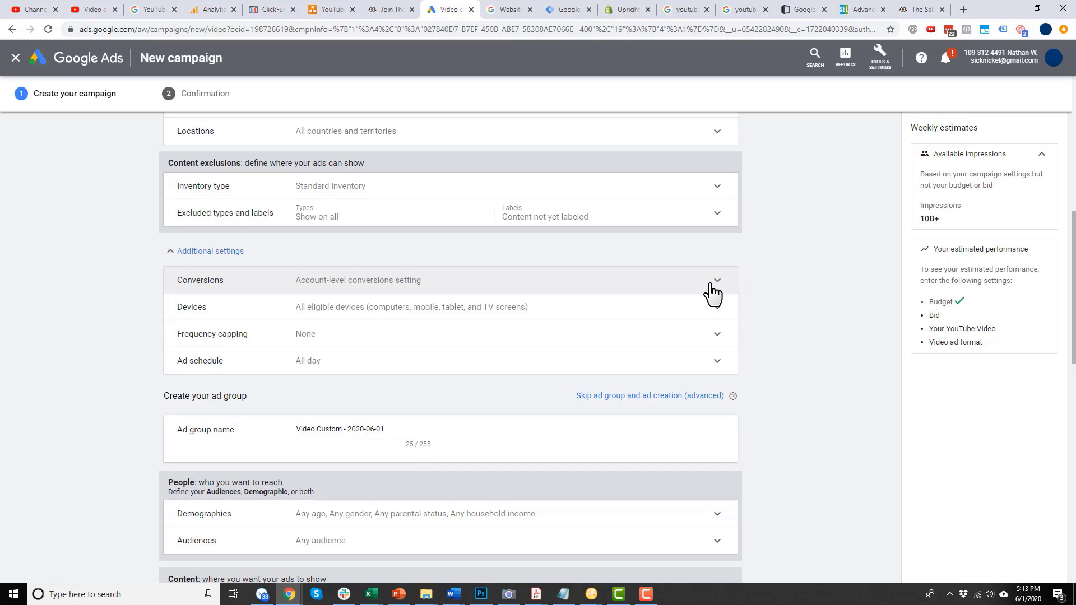
Switch the campaign to specific targeting for devices and adjust the selected device types
{"action": "left_click", "coordinate": [716, 308]}
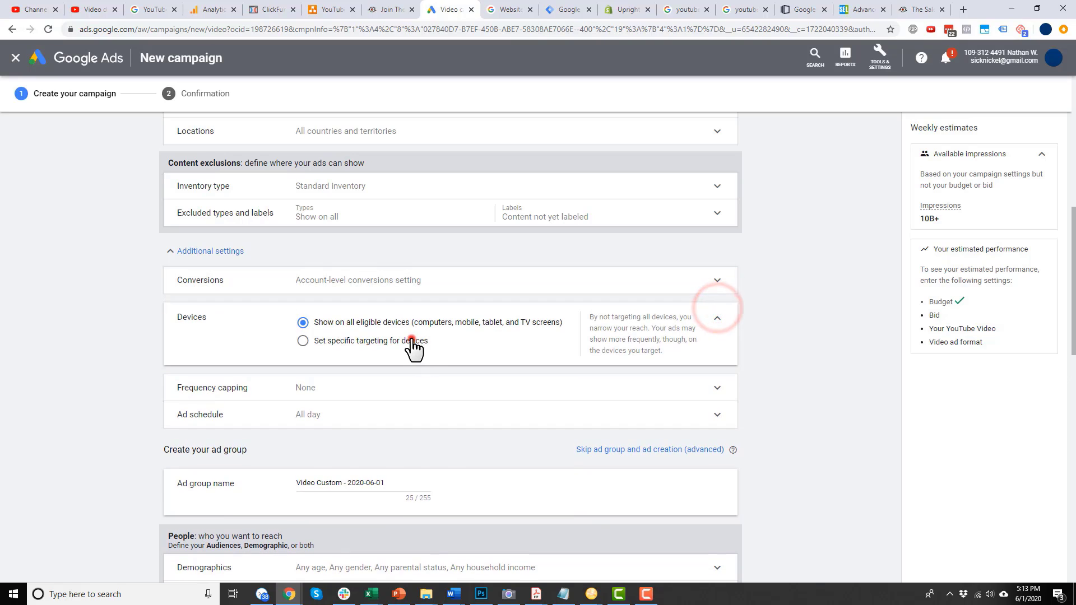
{"action": "left_click", "coordinate": [412, 341]}
{"action": "left_click", "coordinate": [354, 427]}
{"action": "left_click", "coordinate": [716, 321]}
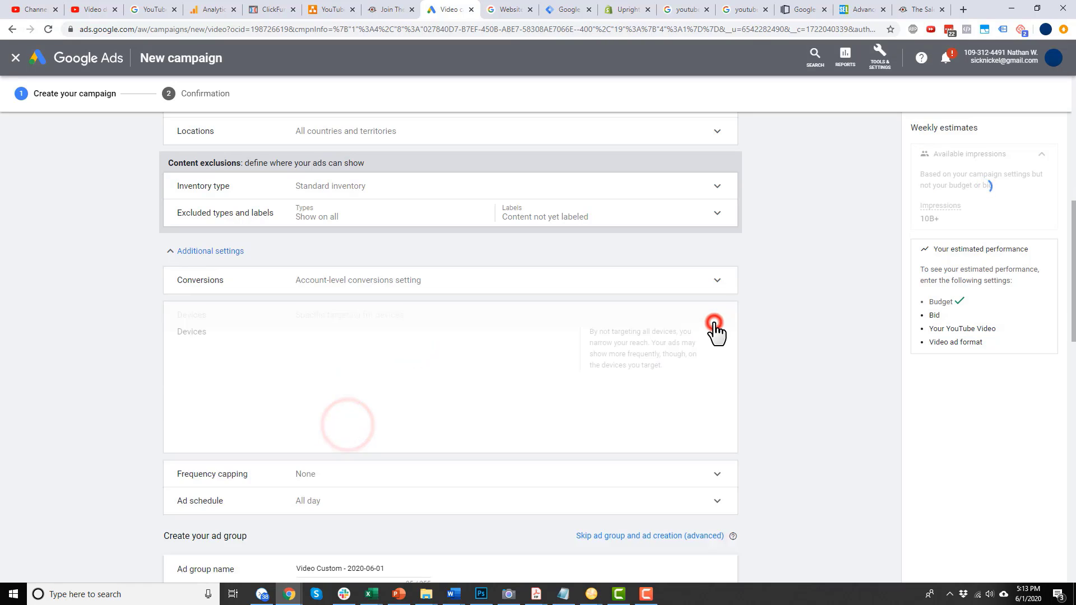
Cap the campaign's impression frequency at 3 impressions per week for the same user
{"action": "scroll", "coordinate": [449, 297], "scroll_direction": "down", "scroll_amount": 1}
{"action": "left_click", "coordinate": [414, 280]}
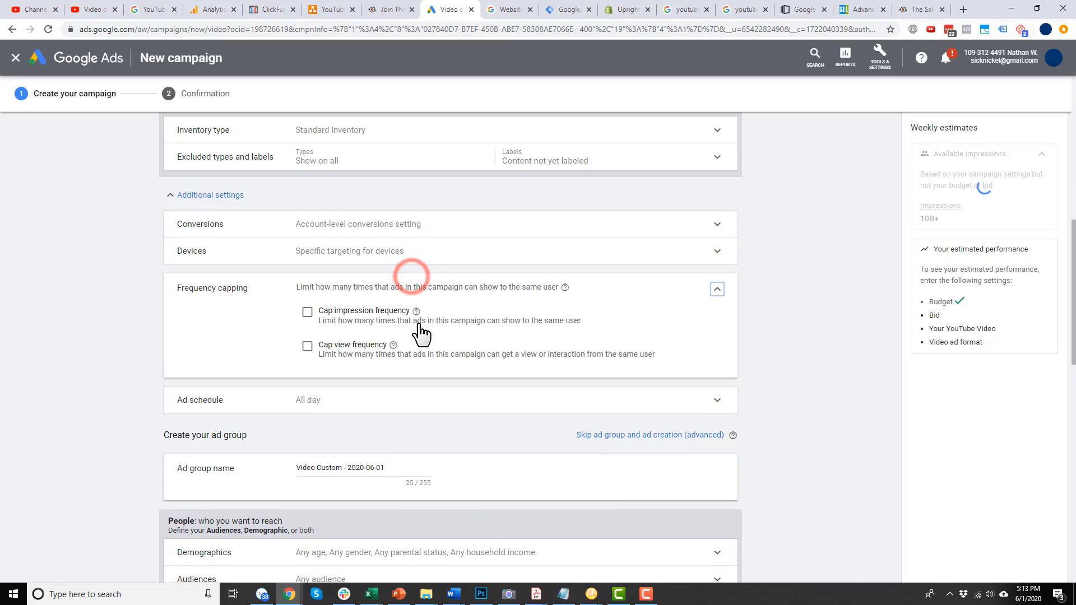
{"action": "left_click", "coordinate": [359, 312]}
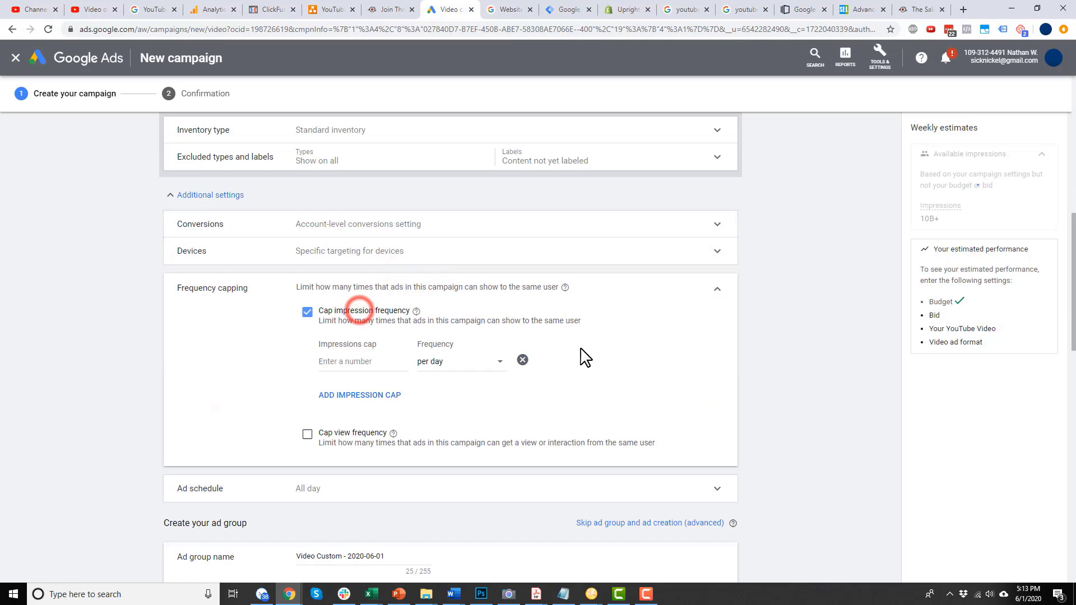
{"action": "left_click", "coordinate": [363, 363]}
{"action": "scroll", "coordinate": [518, 319], "scroll_direction": "down", "scroll_amount": 1}
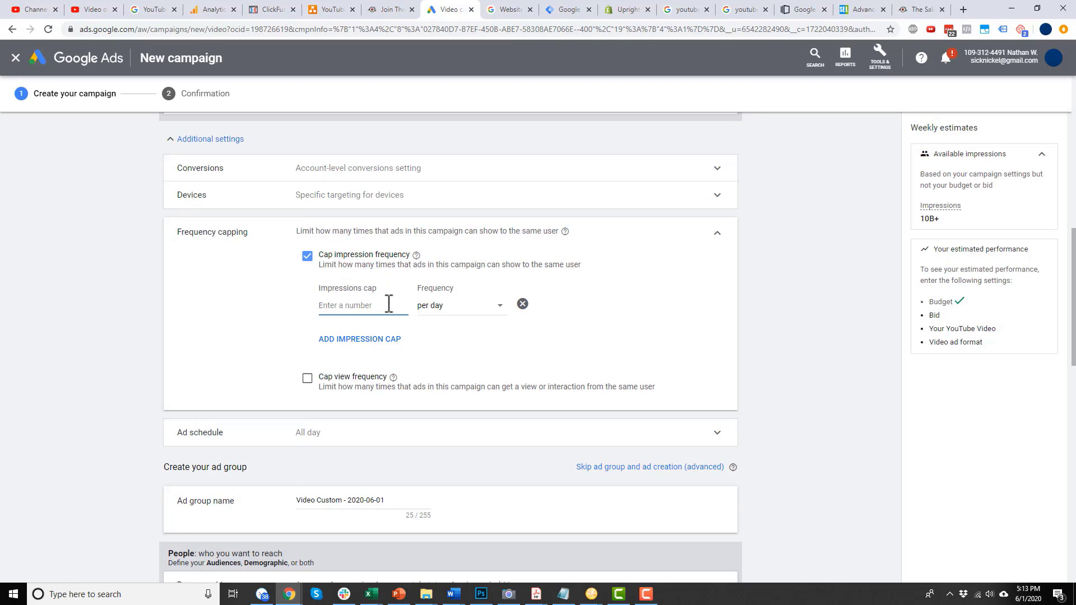
{"action": "type", "text": "3"}
{"action": "left_click", "coordinate": [470, 305]}
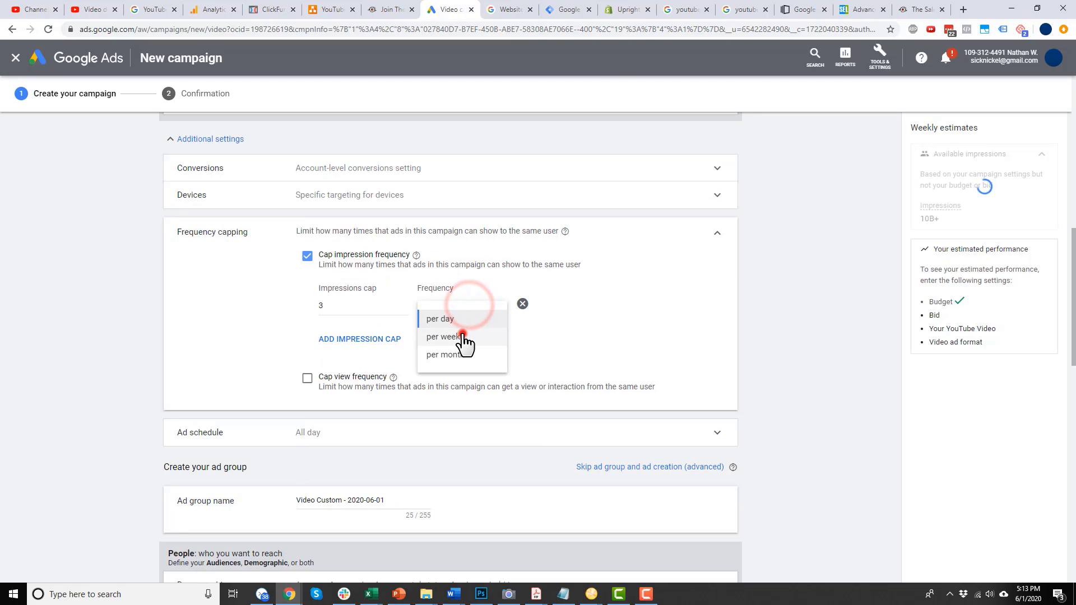
{"action": "left_click", "coordinate": [462, 337]}
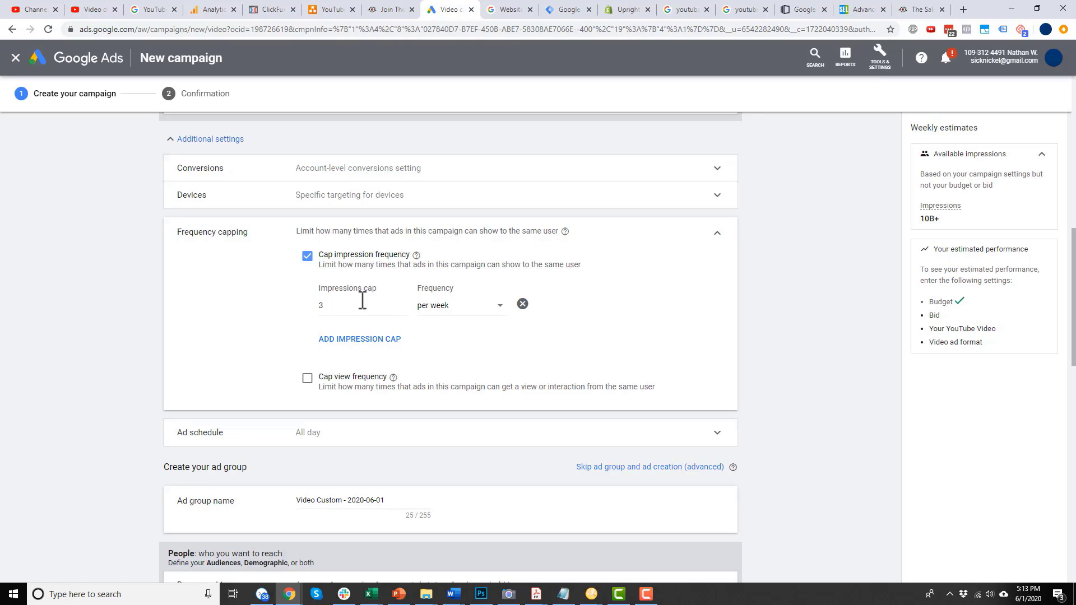
Name the ad group "All Devices"
{"action": "scroll", "coordinate": [420, 322], "scroll_direction": "down", "scroll_amount": 2}
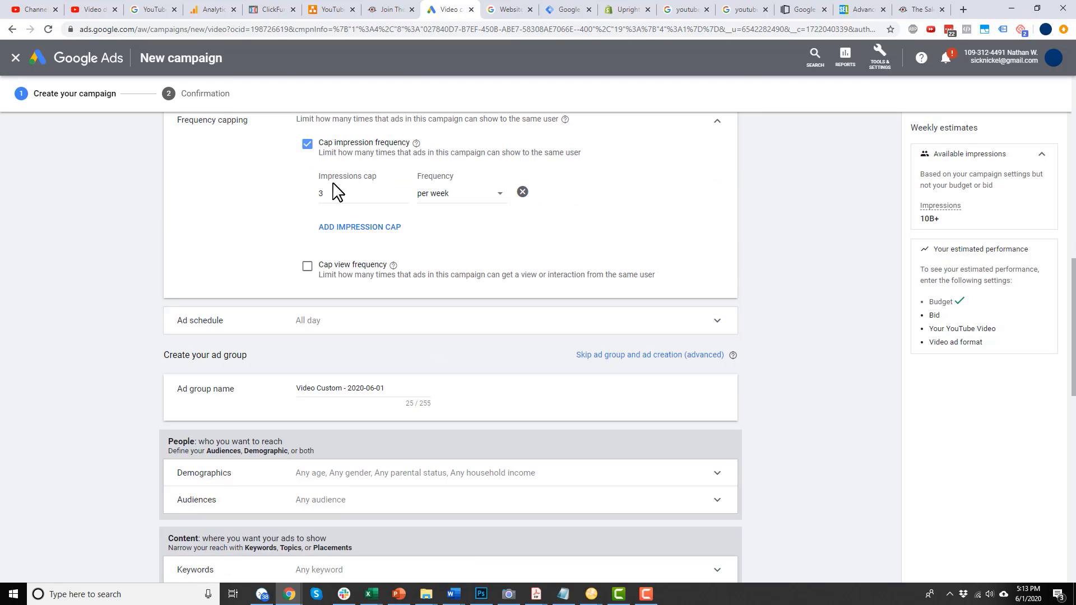
{"action": "scroll", "coordinate": [475, 257], "scroll_direction": "down", "scroll_amount": 2}
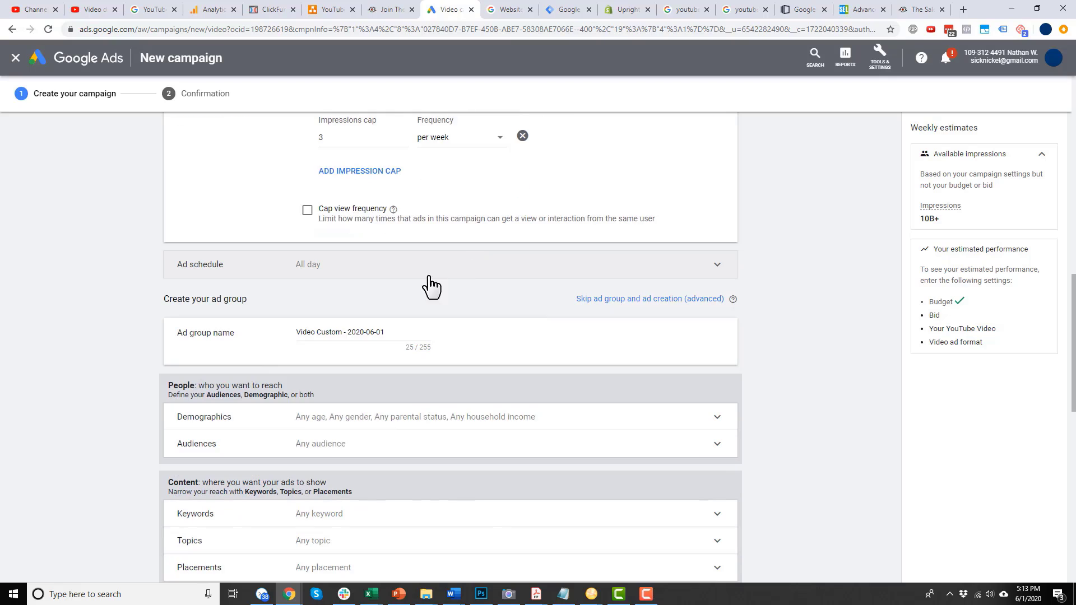
{"action": "triple_click", "coordinate": [409, 275]}
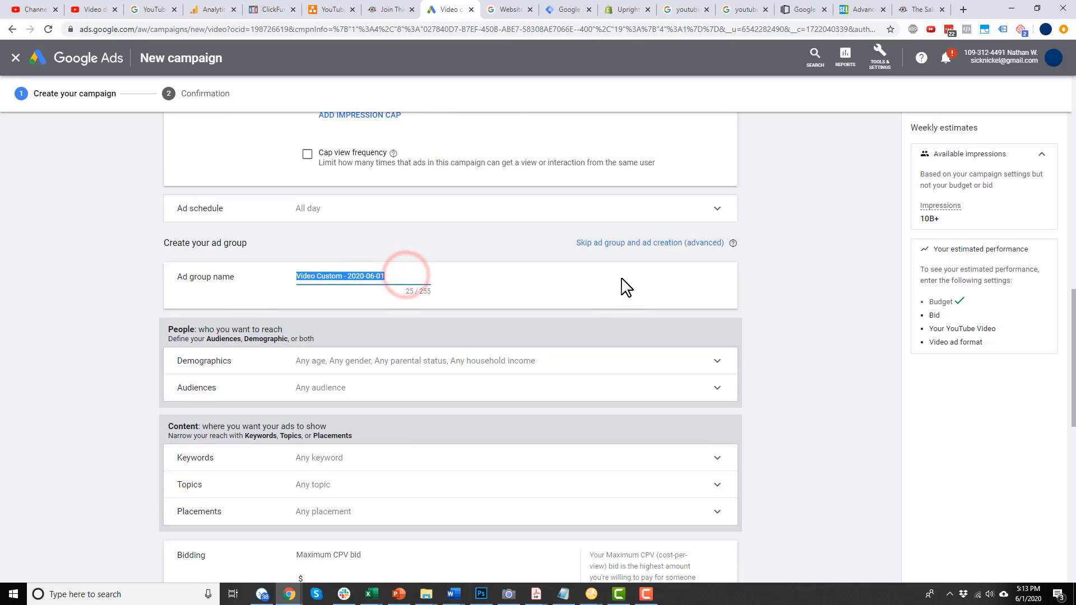
{"action": "type", "text": "All Devices"}
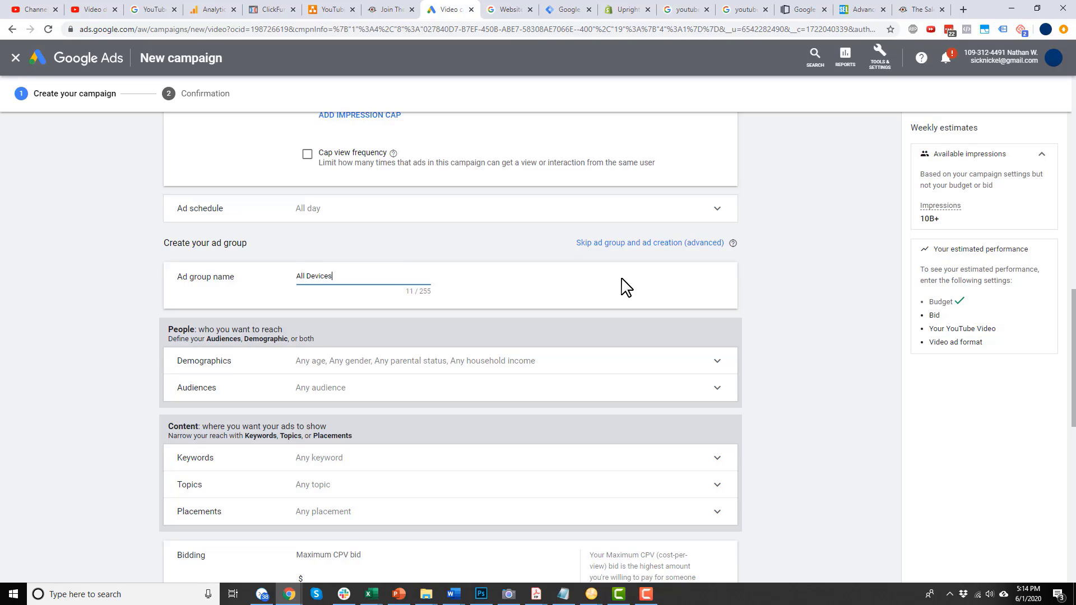
Search the audiences for "30 day" and target "b- Visited ANY Page (30 Days)" and "b- Viewed ANY Video (30 Days)"
{"action": "scroll", "coordinate": [538, 289], "scroll_direction": "down", "scroll_amount": 2}
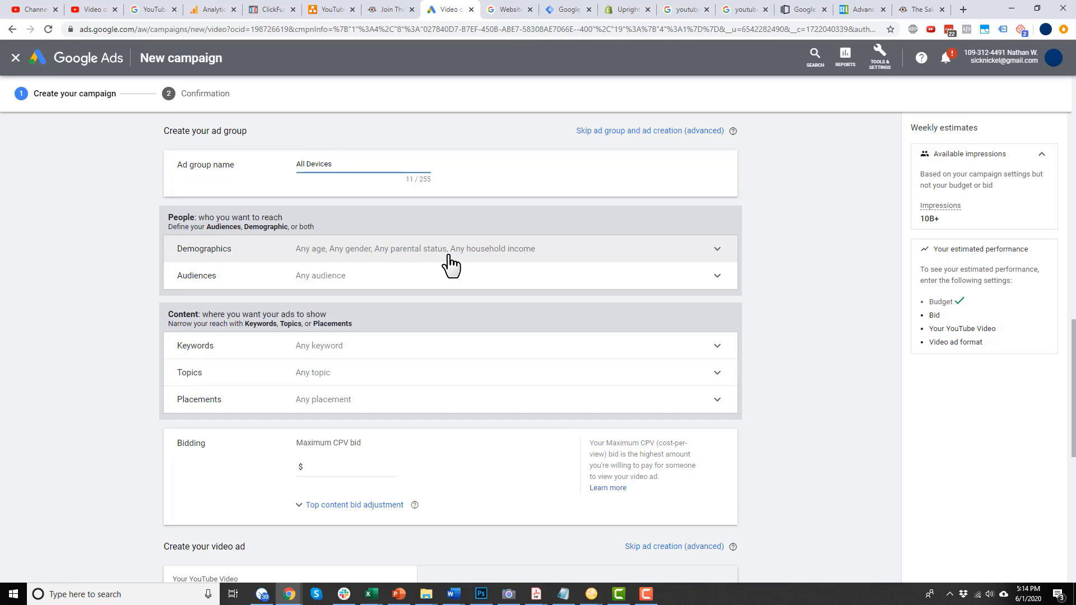
{"action": "left_click", "coordinate": [398, 289]}
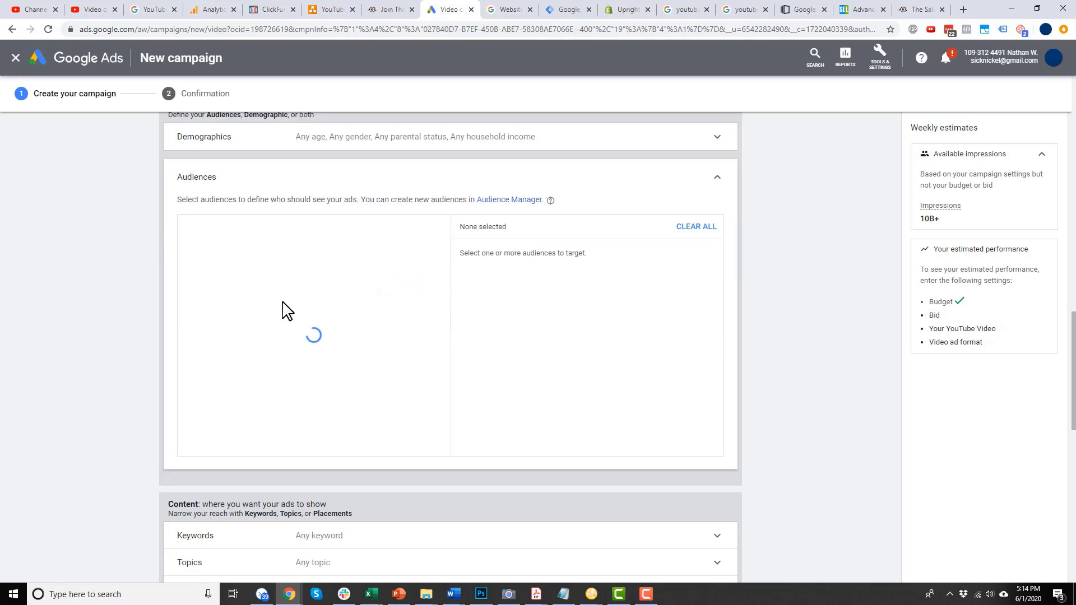
{"action": "left_click", "coordinate": [324, 249]}
{"action": "type", "text": "30"}
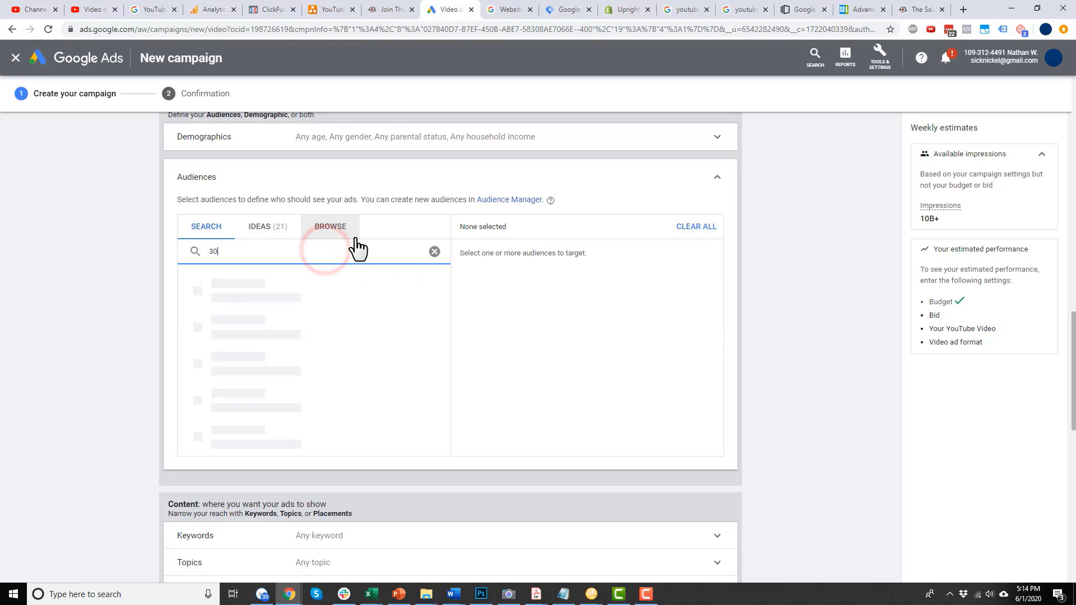
{"action": "type", "text": " day"}
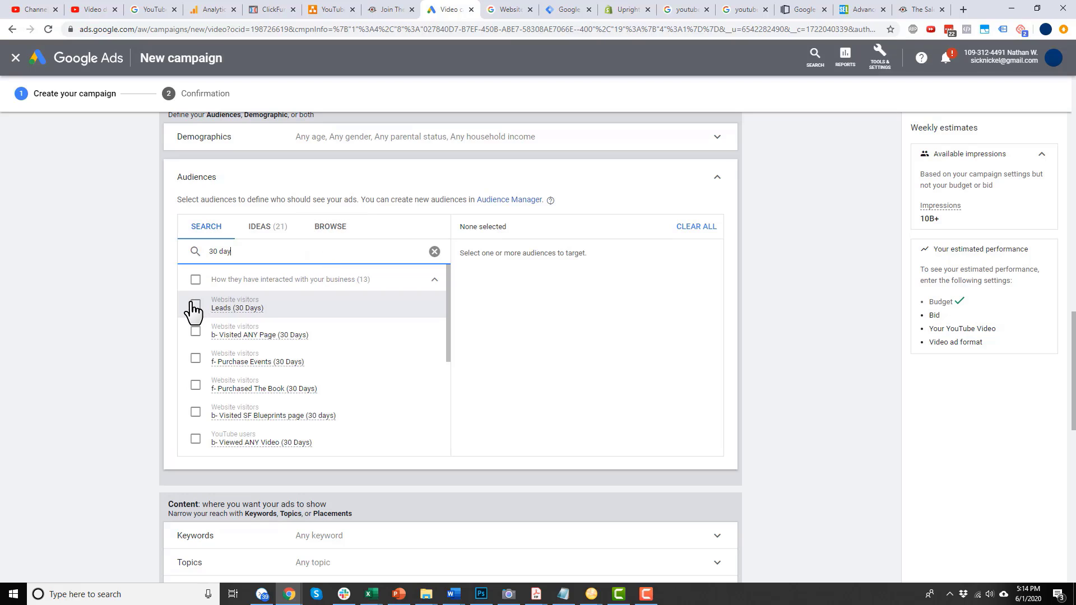
{"action": "left_click", "coordinate": [195, 331]}
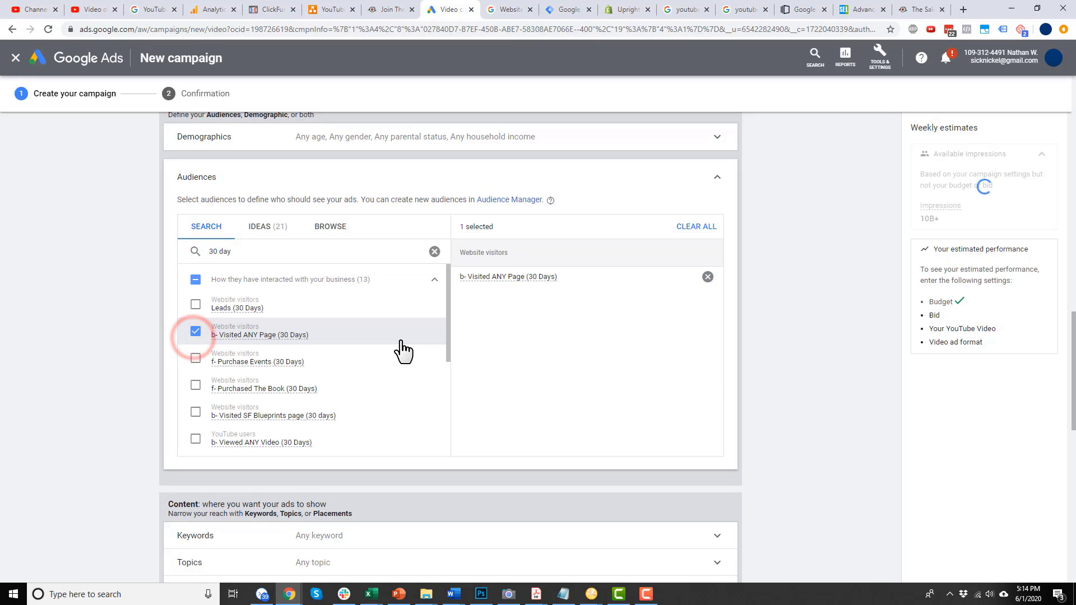
{"action": "left_click", "coordinate": [197, 440]}
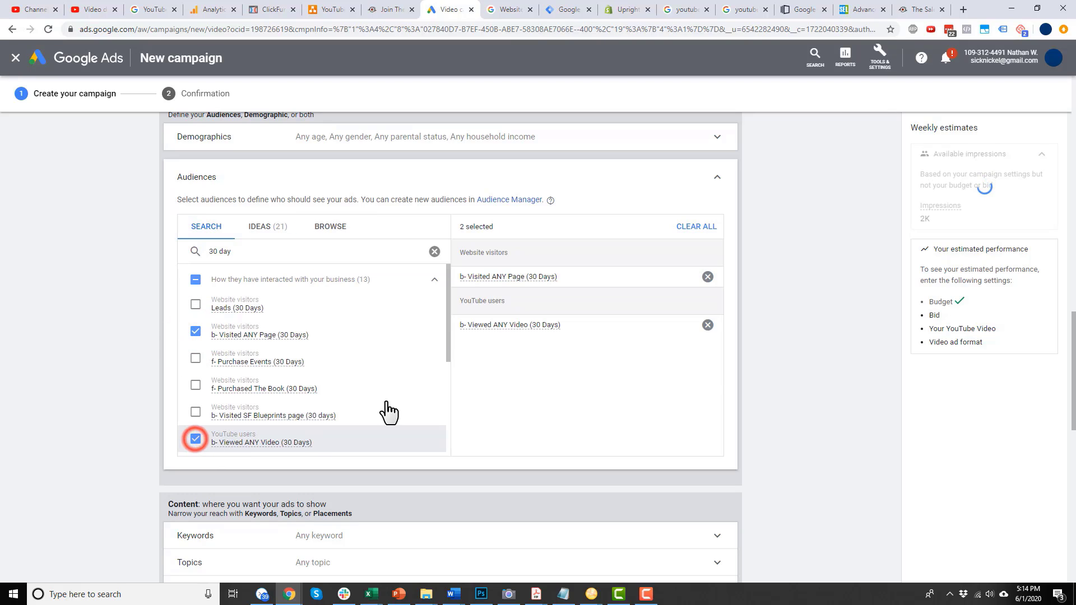
{"action": "left_click_drag", "start_coordinate": [448, 336], "coordinate": [443, 432]}
Set the ad group's maximum CPV bid to $0.05
{"action": "scroll", "coordinate": [547, 322], "scroll_direction": "down", "scroll_amount": 4}
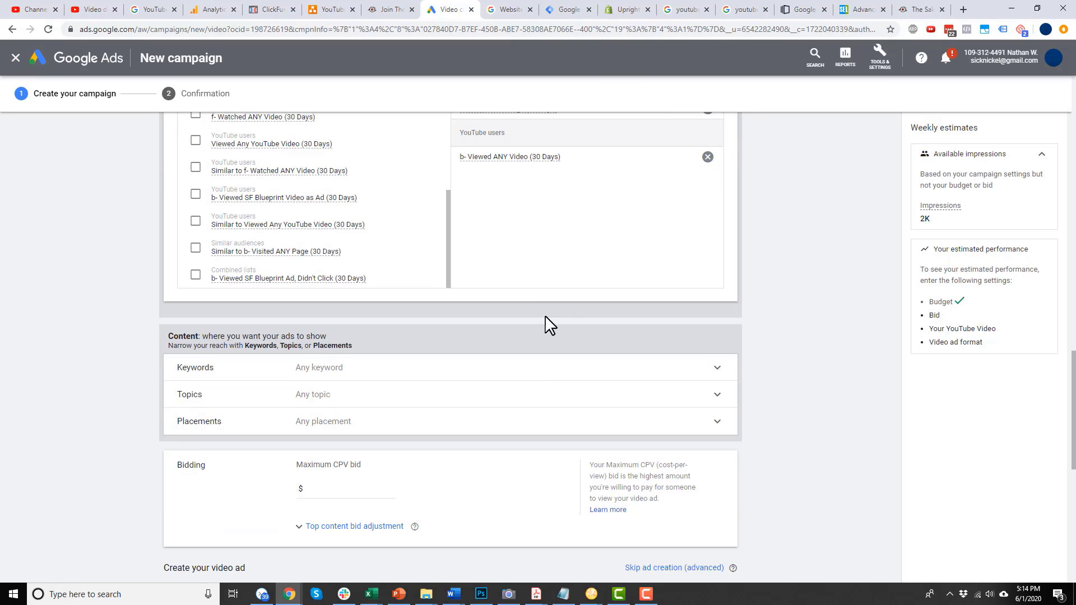
{"action": "scroll", "coordinate": [392, 320], "scroll_direction": "down", "scroll_amount": 1}
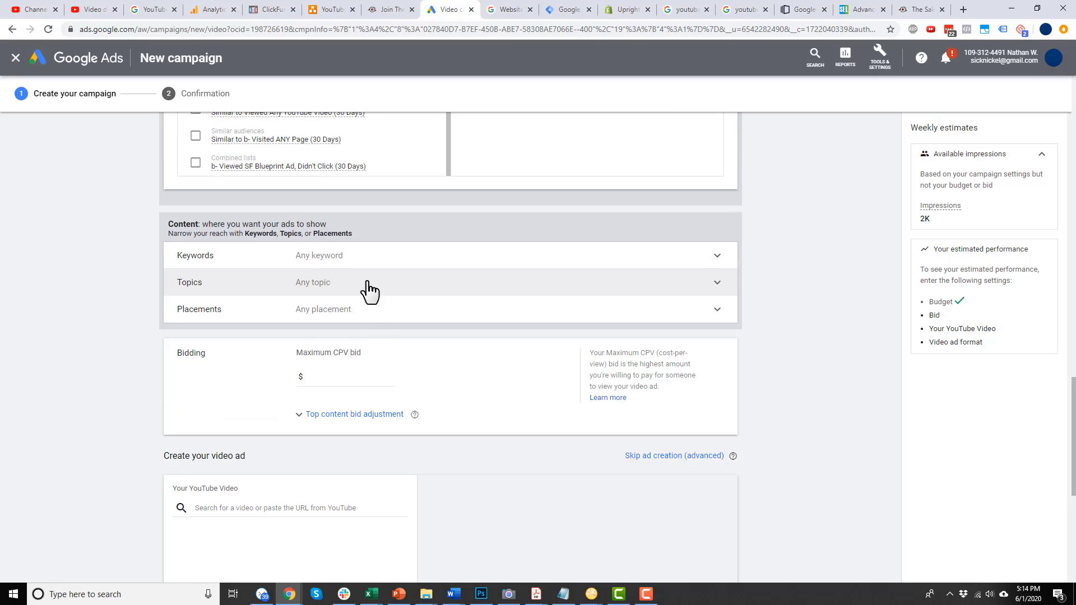
{"action": "scroll", "coordinate": [370, 297], "scroll_direction": "down", "scroll_amount": 1}
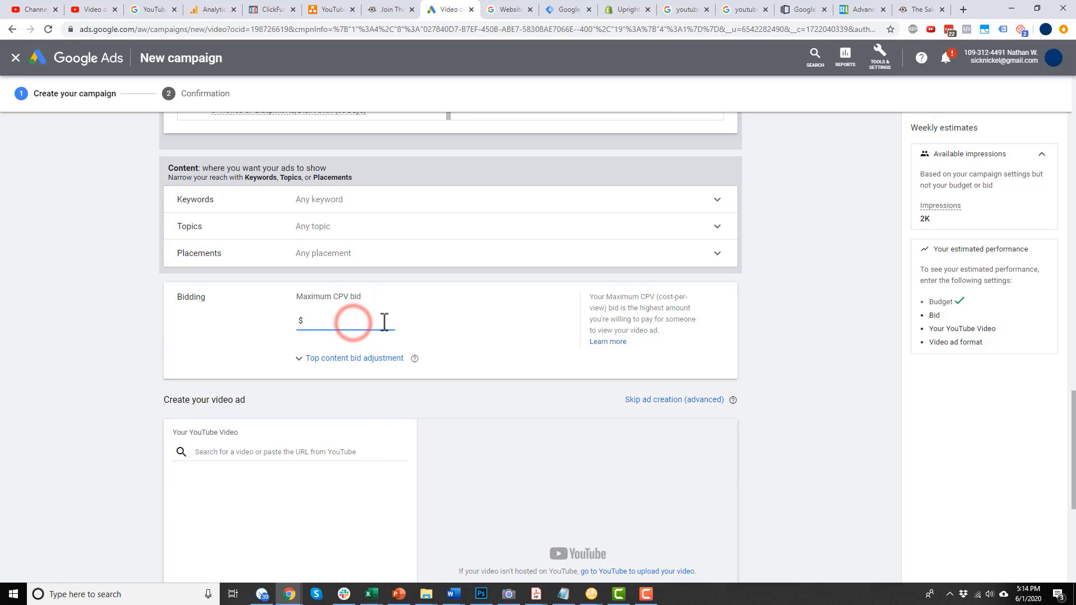
{"action": "type", "text": "0.05"}
{"action": "left_click", "coordinate": [498, 332]}
{"action": "scroll", "coordinate": [493, 336], "scroll_direction": "down", "scroll_amount": 1}
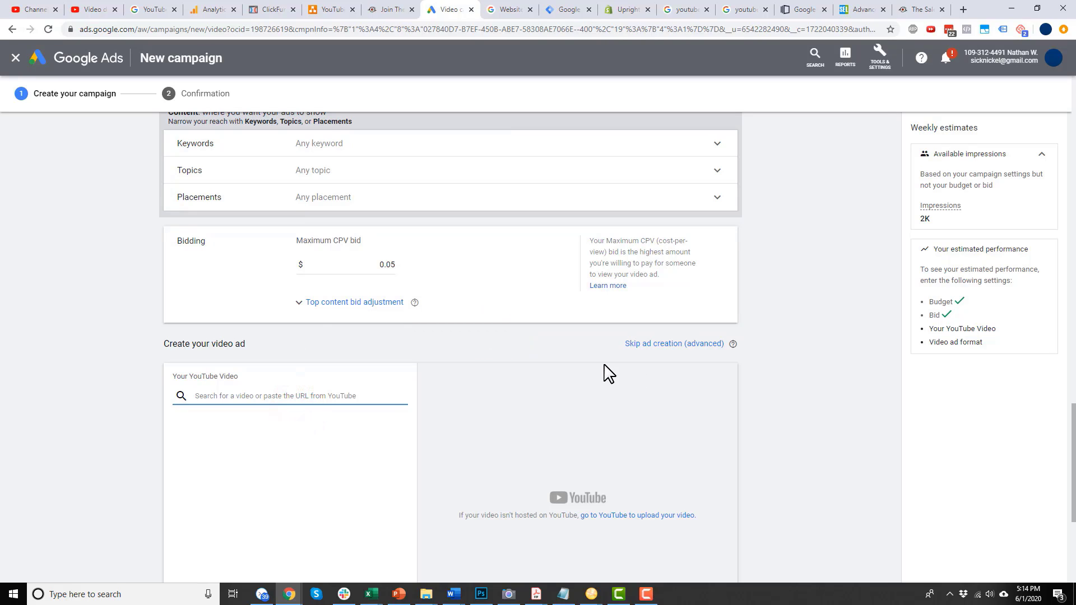
Add the "Affiliate Links Rectangle" YouTube video to the new ad and use the skippable in-stream format
{"action": "key", "text": "ctrl+v"}
{"action": "scroll", "coordinate": [21, 438], "scroll_direction": "down", "scroll_amount": 1}
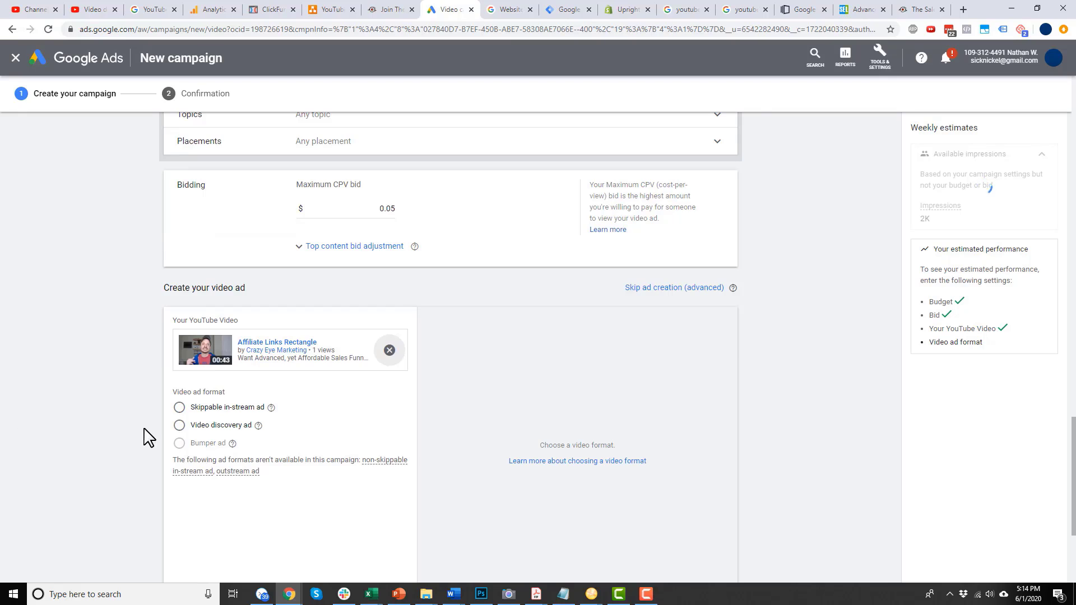
{"action": "scroll", "coordinate": [145, 437], "scroll_direction": "down", "scroll_amount": 2}
{"action": "left_click", "coordinate": [220, 296]}
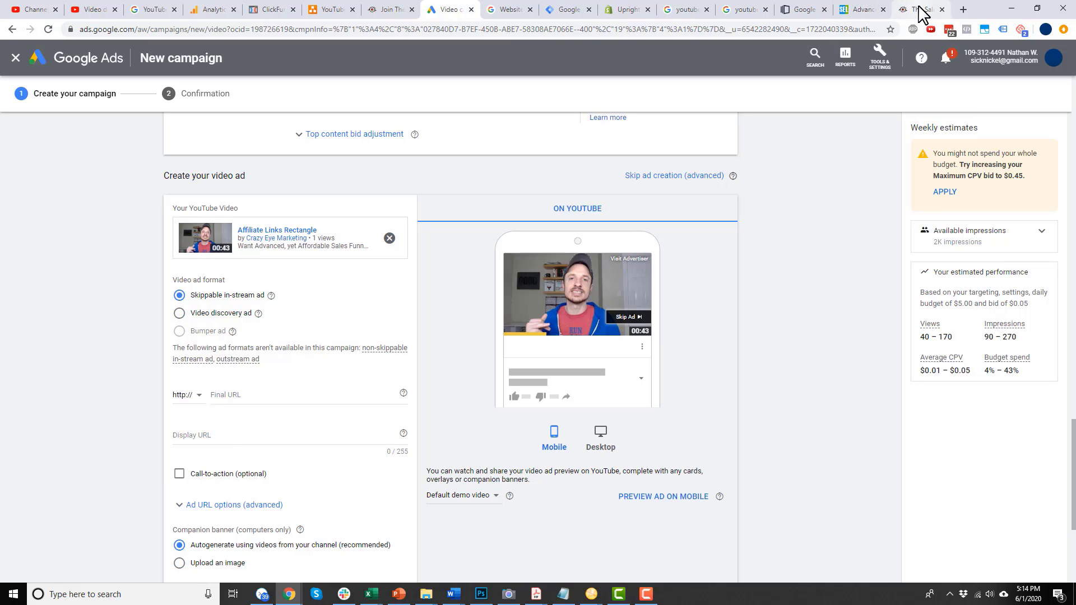
{"action": "left_click", "coordinate": [918, 6]}
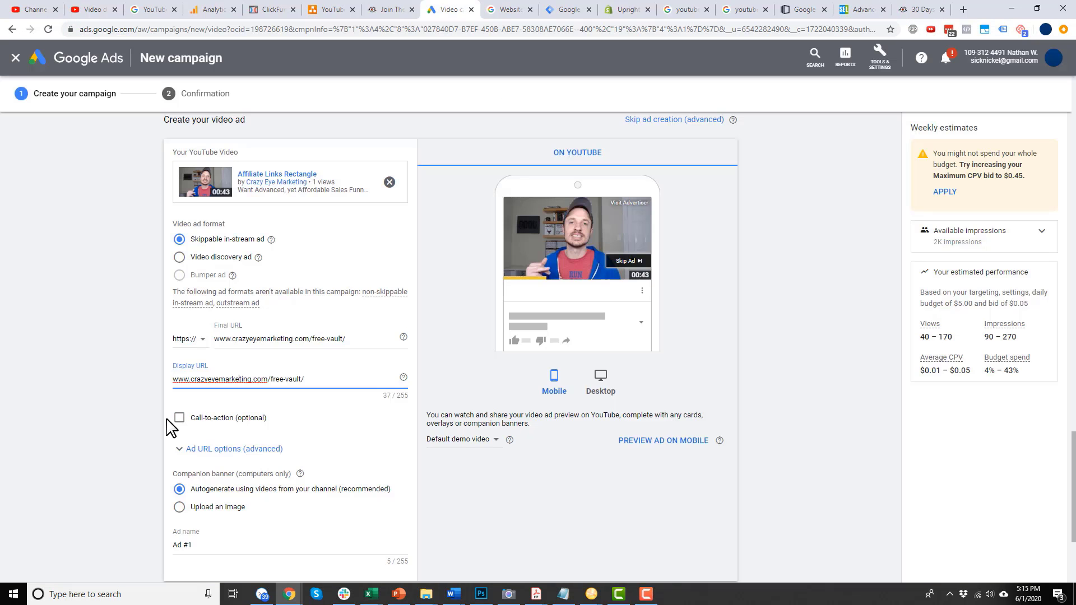
{"action": "left_click", "coordinate": [180, 418]}
{"action": "scroll", "coordinate": [70, 413], "scroll_direction": "down", "scroll_amount": 2}
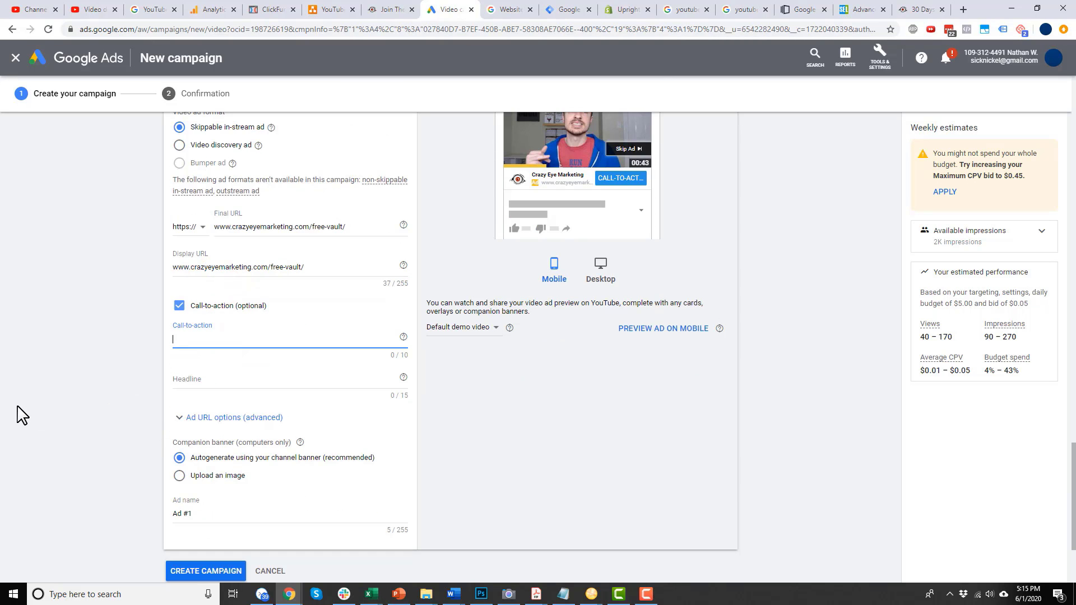
{"action": "type", "text": "LEARN MORE"}
{"action": "left_click", "coordinate": [226, 380]}
{"action": "type", "text": "30"}
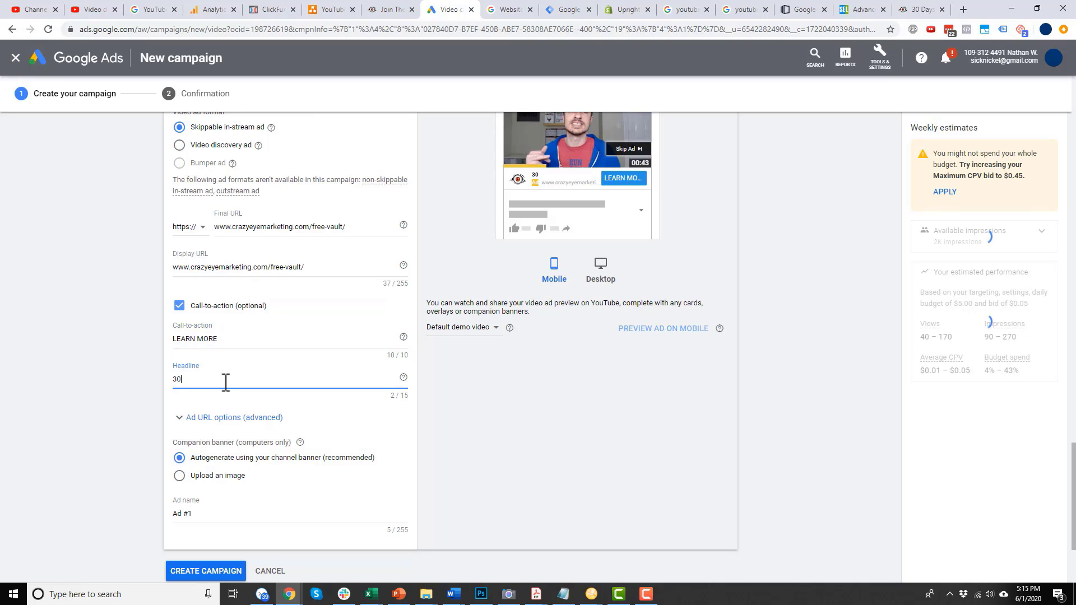
{"action": "type", "text": " Days Free"}
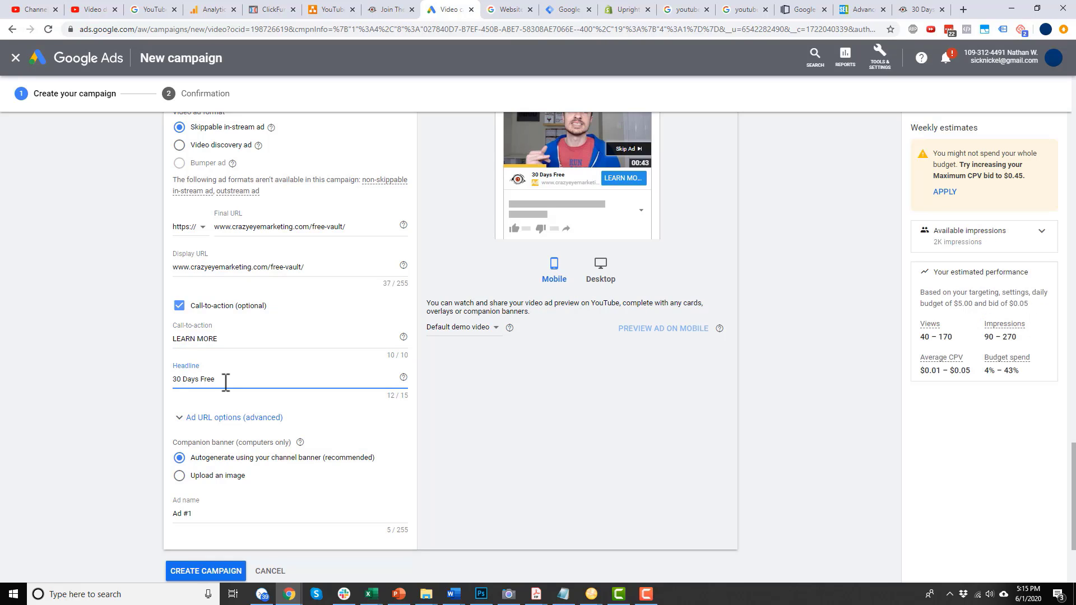
{"action": "type", "text": "?"}
{"action": "scroll", "coordinate": [230, 482], "scroll_direction": "down", "scroll_amount": 1}
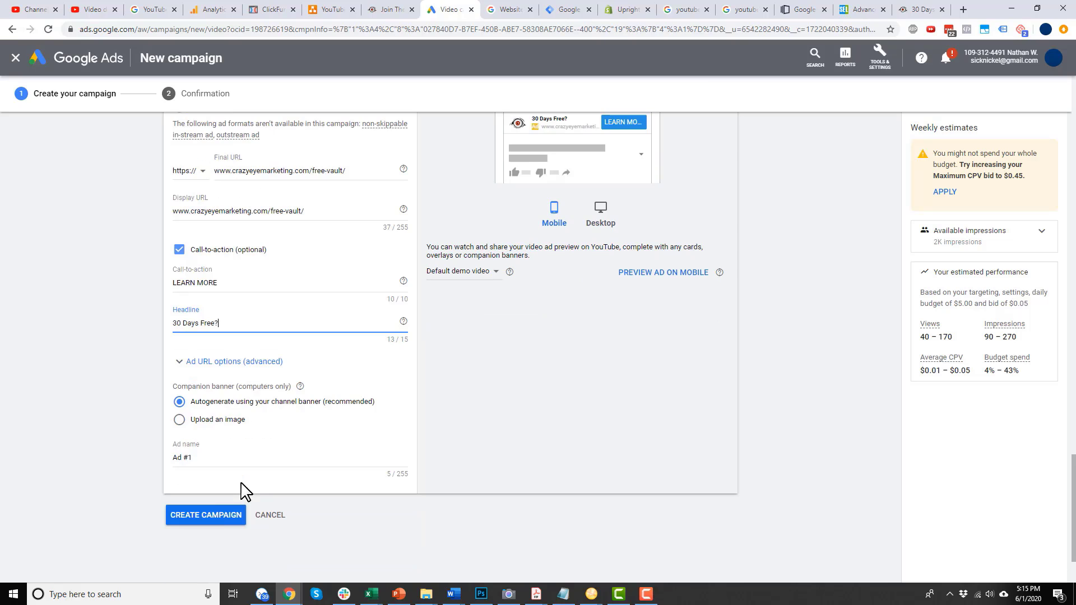
Create the campaign and open its "All Devices" ad group
{"action": "left_click", "coordinate": [227, 515]}
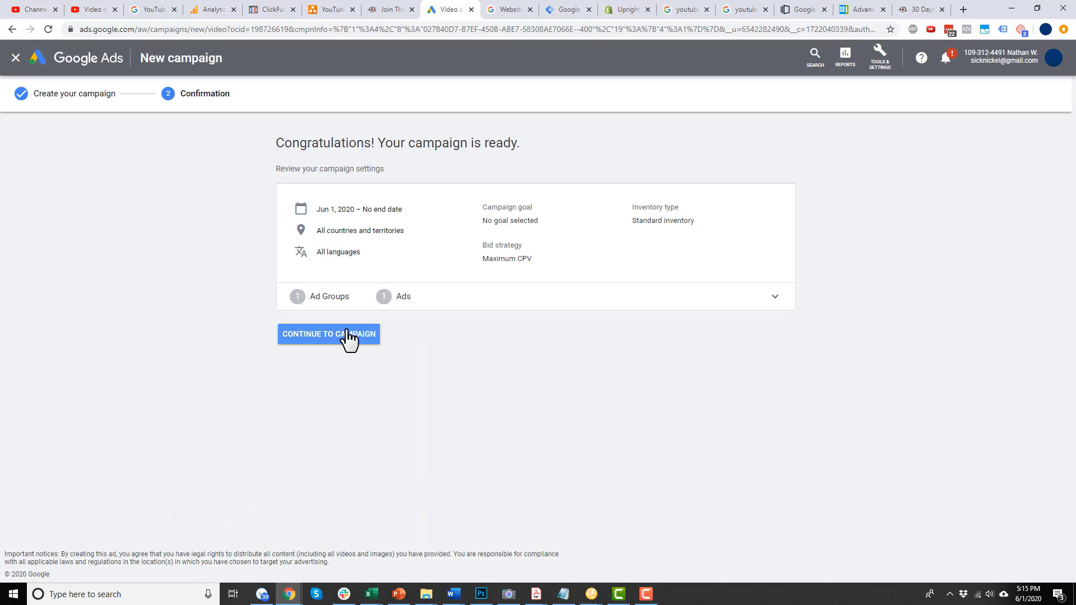
{"action": "left_click", "coordinate": [346, 340]}
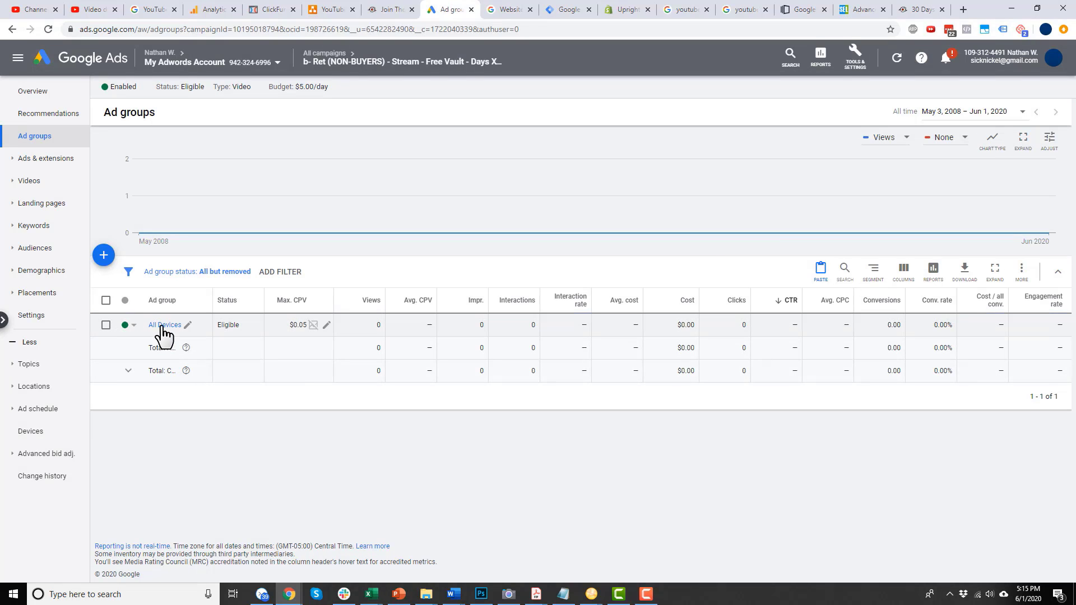
{"action": "left_click", "coordinate": [164, 325]}
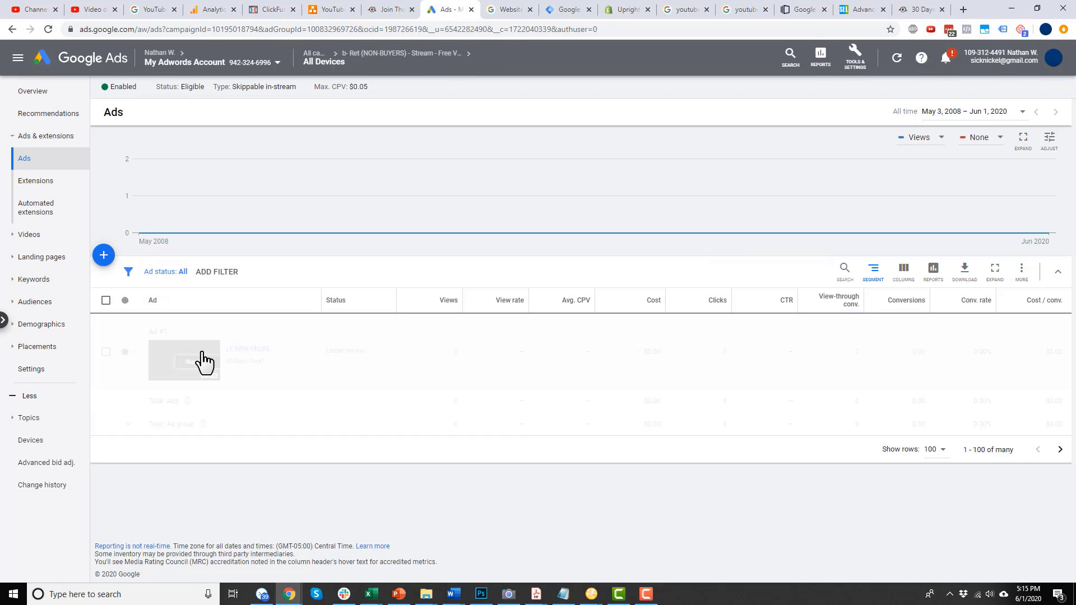
Copy Ad #1 and paste it into the same "All Devices" ad group, pausing the new ad after pasting
{"action": "left_click", "coordinate": [106, 352]}
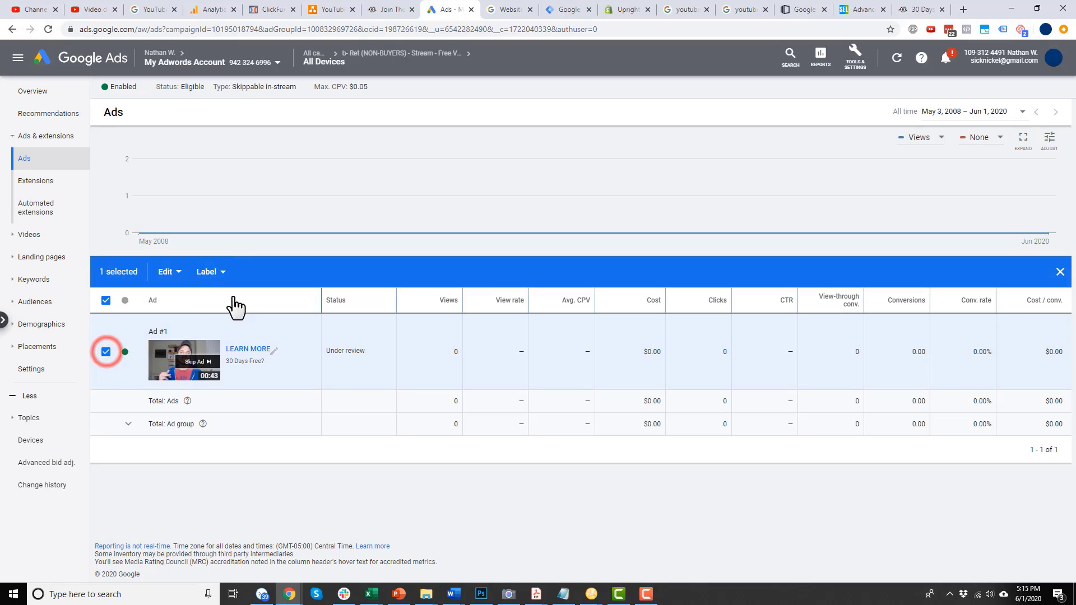
{"action": "left_click", "coordinate": [167, 272]}
{"action": "left_click", "coordinate": [163, 299]}
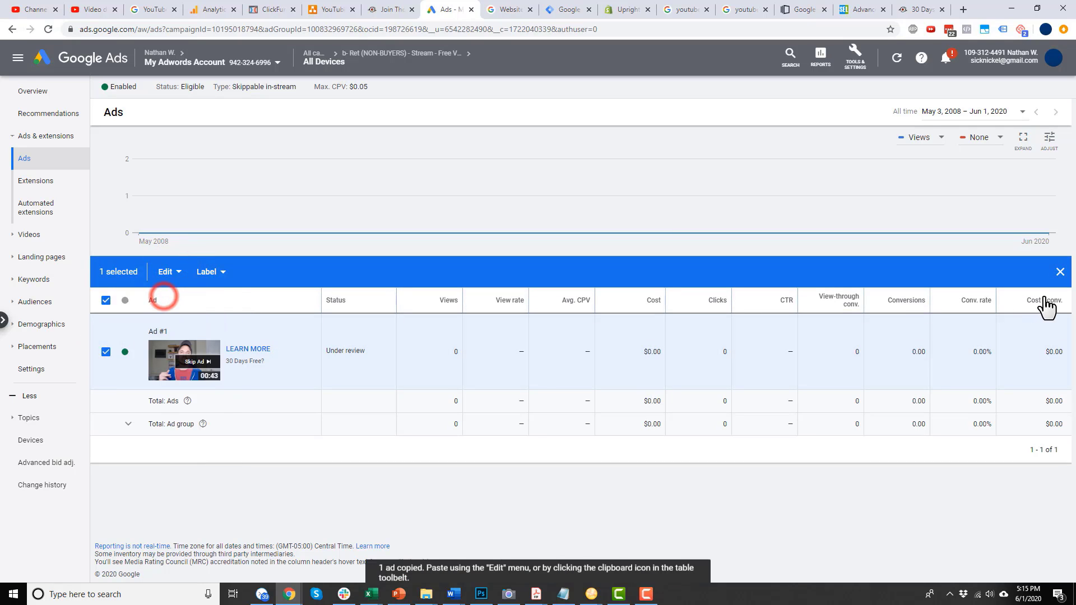
{"action": "left_click", "coordinate": [1060, 271]}
{"action": "left_click", "coordinate": [1021, 269]}
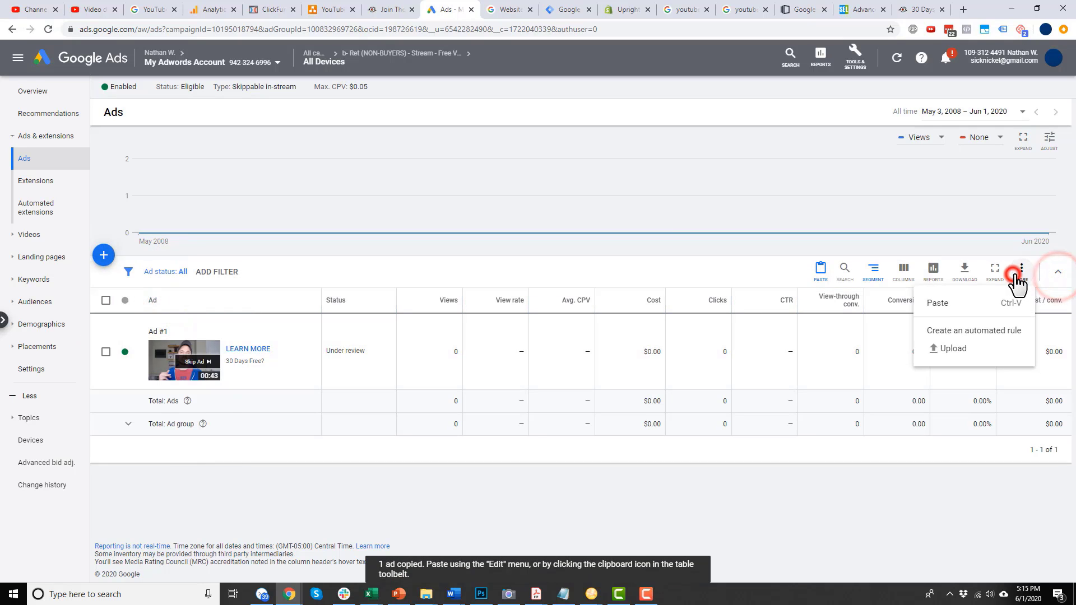
{"action": "left_click", "coordinate": [965, 305]}
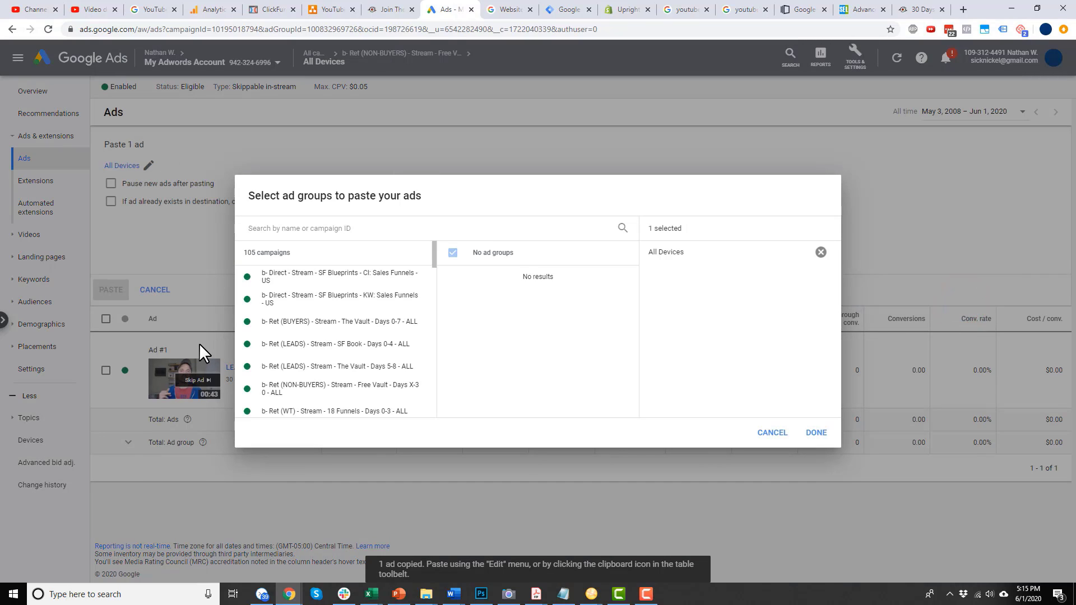
{"action": "left_click", "coordinate": [820, 440]}
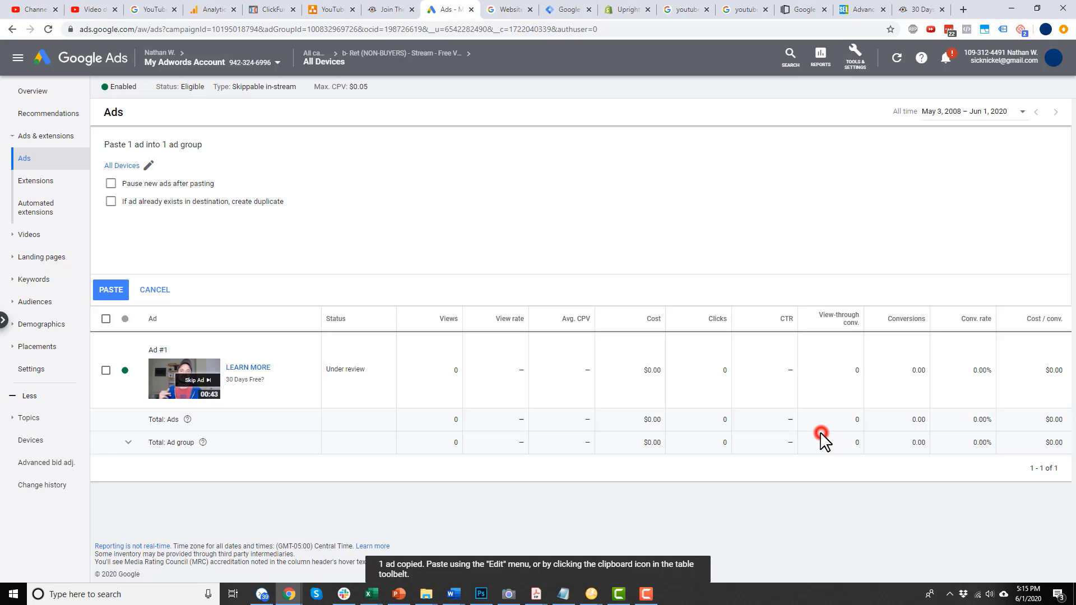
{"action": "left_click", "coordinate": [190, 179]}
{"action": "left_click", "coordinate": [118, 292]}
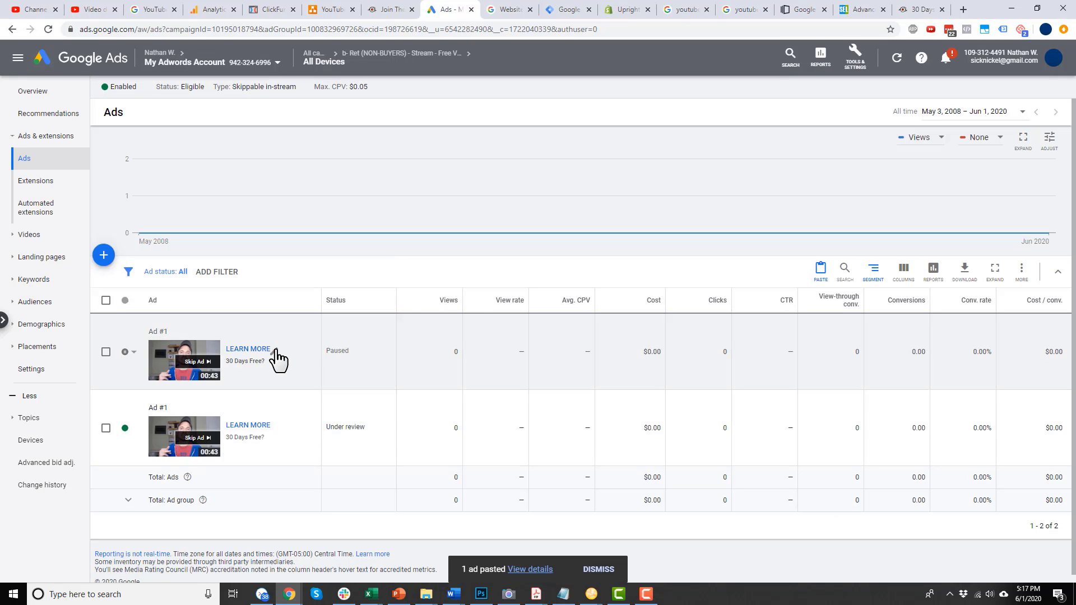
Edit the paused ad copy with call-to-action "JOIN FREE!", headline "Buying tools?" and name "Ad #2", and save it
{"action": "left_click", "coordinate": [272, 353]}
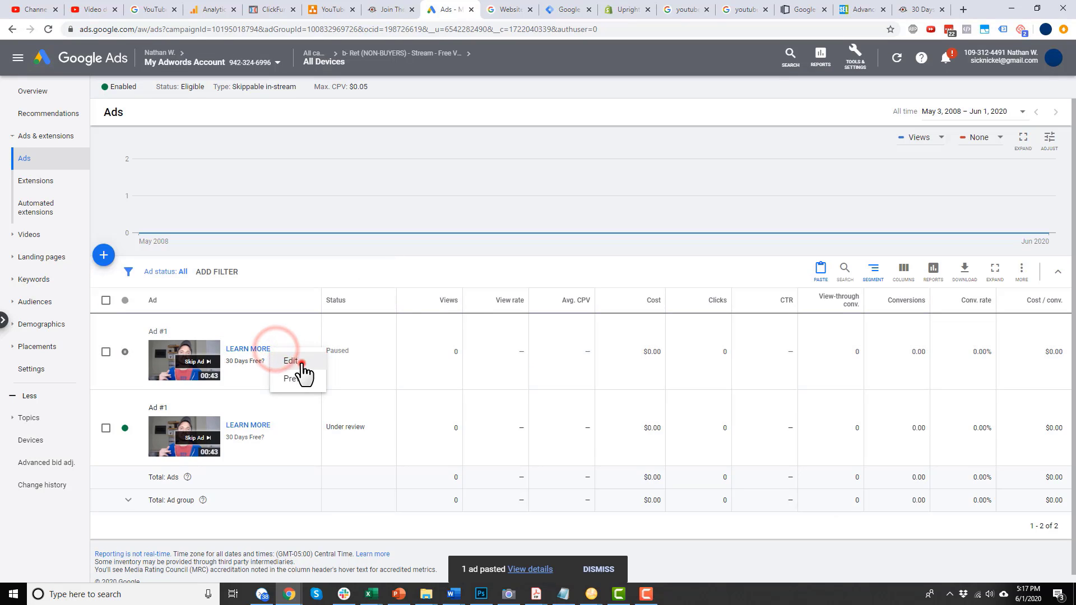
{"action": "left_click", "coordinate": [300, 363]}
{"action": "left_click", "coordinate": [646, 354]}
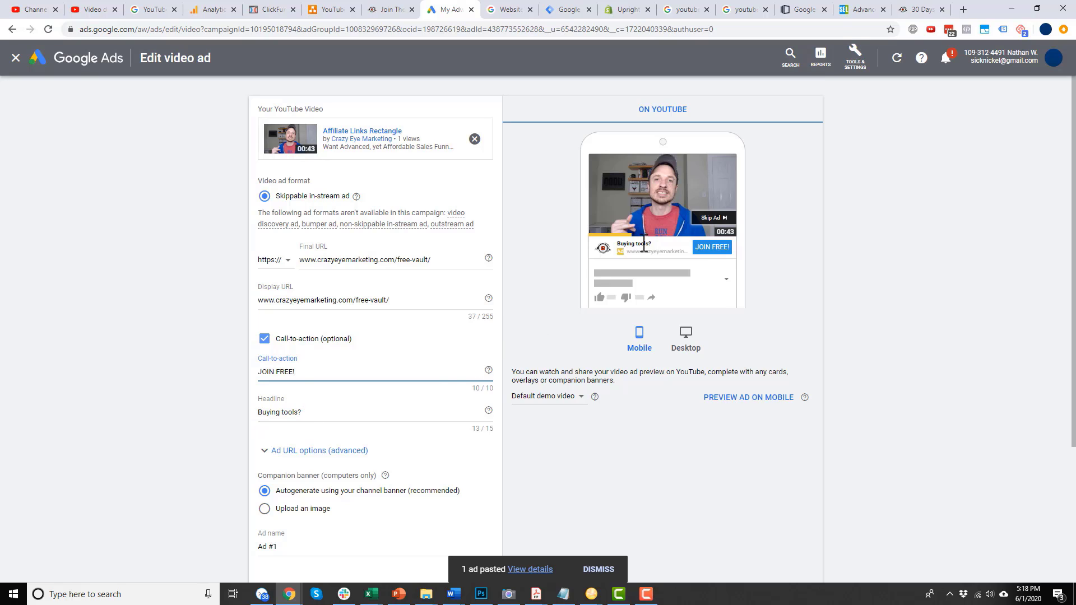
{"action": "scroll", "coordinate": [360, 440], "scroll_direction": "down", "scroll_amount": 1}
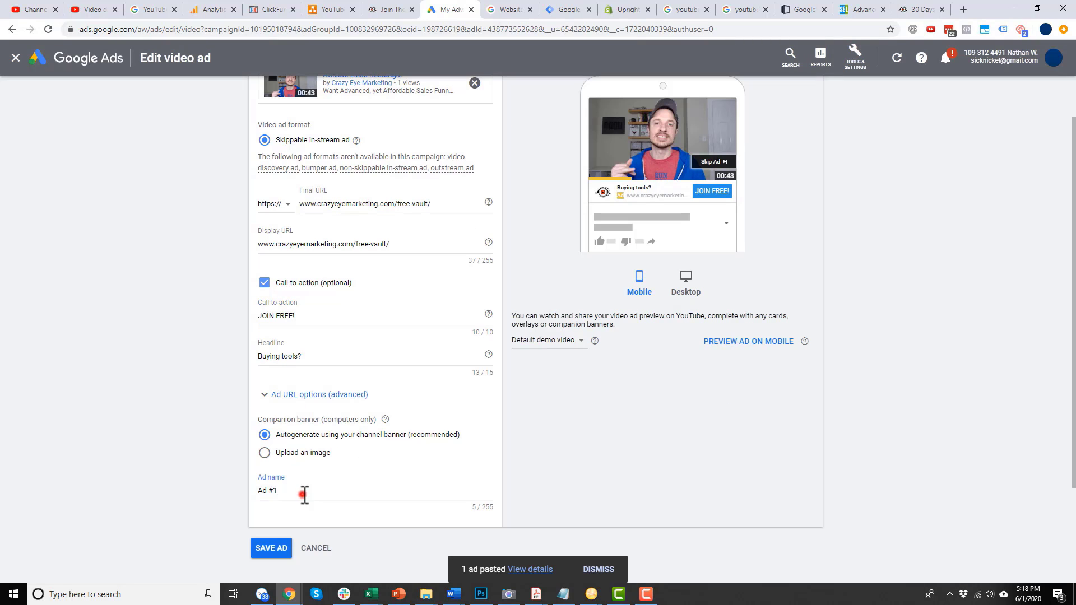
{"action": "left_click", "coordinate": [303, 494]}
{"action": "key", "text": "BackSpace"}
{"action": "type", "text": "2"}
{"action": "left_click", "coordinate": [272, 551]}
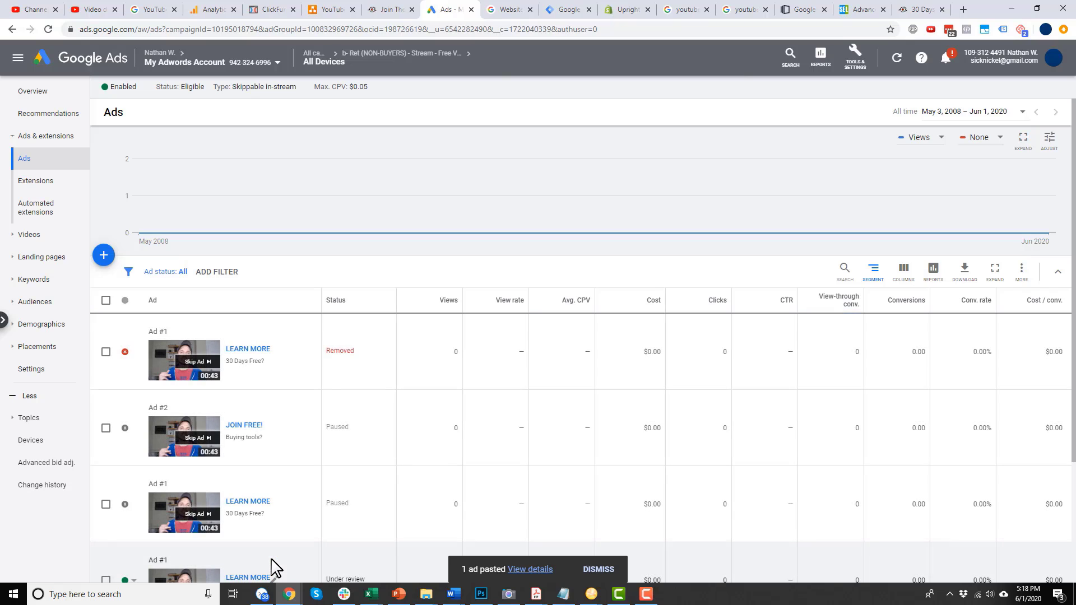
Enable the paused Ad #2 in the ad list
{"action": "scroll", "coordinate": [274, 488], "scroll_direction": "down", "scroll_amount": 3}
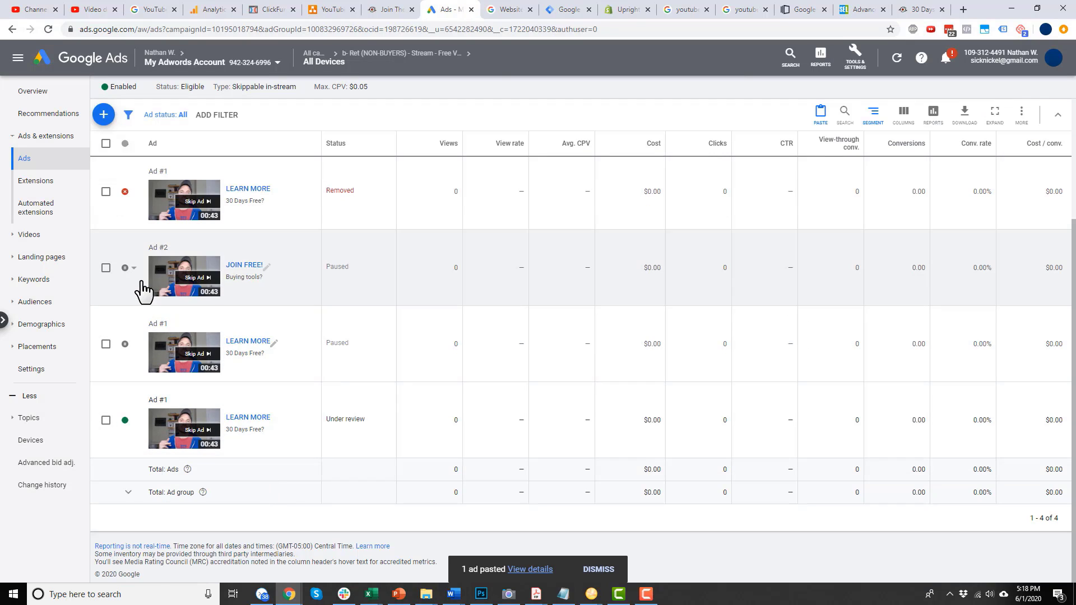
{"action": "left_click", "coordinate": [134, 268]}
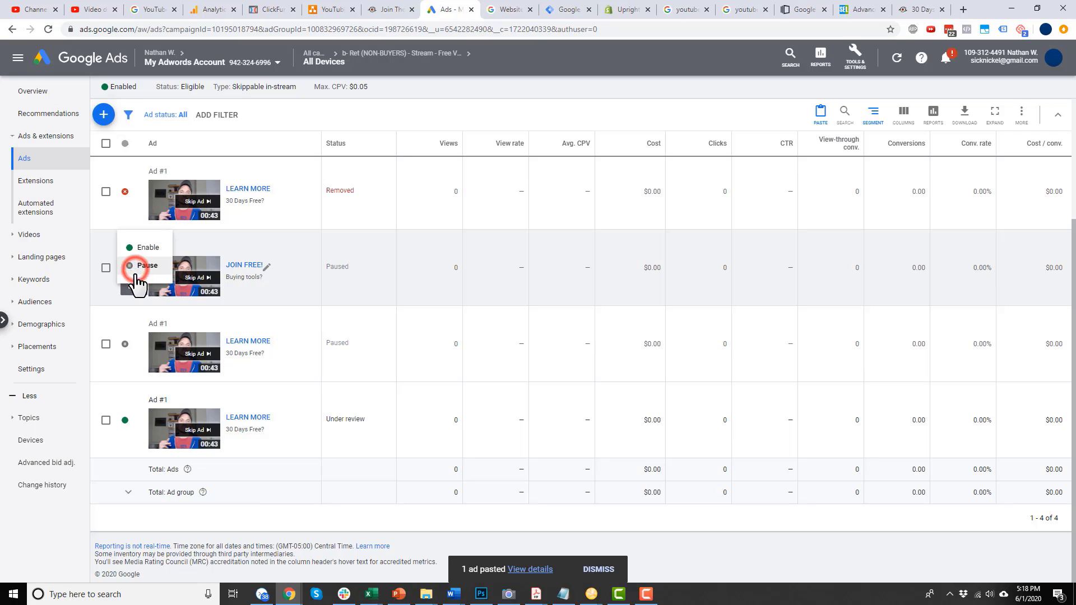
{"action": "left_click", "coordinate": [145, 247]}
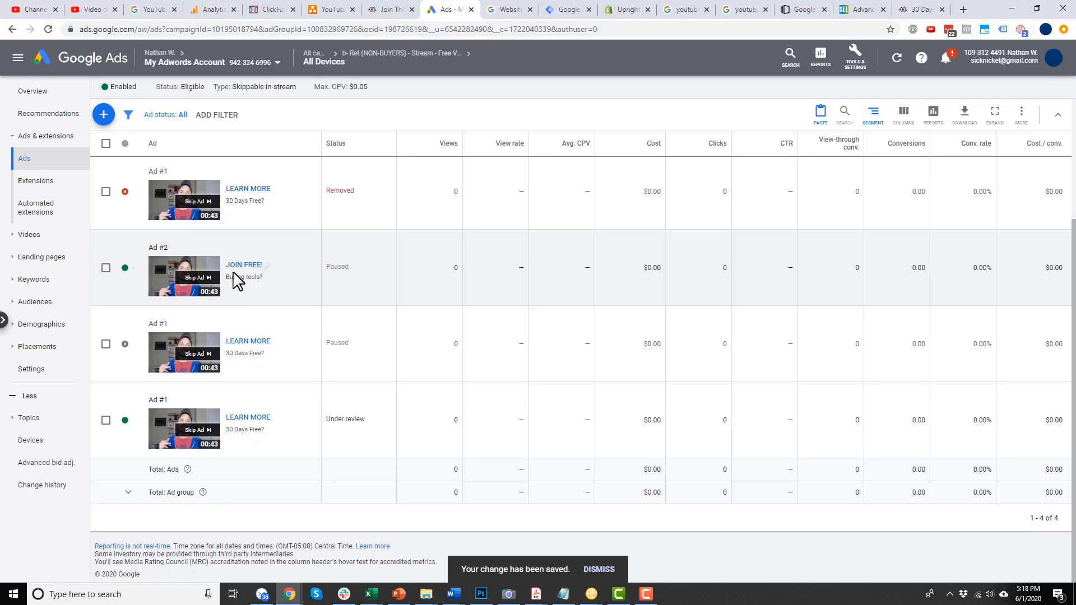
{"action": "scroll", "coordinate": [263, 370], "scroll_direction": "up", "scroll_amount": 3}
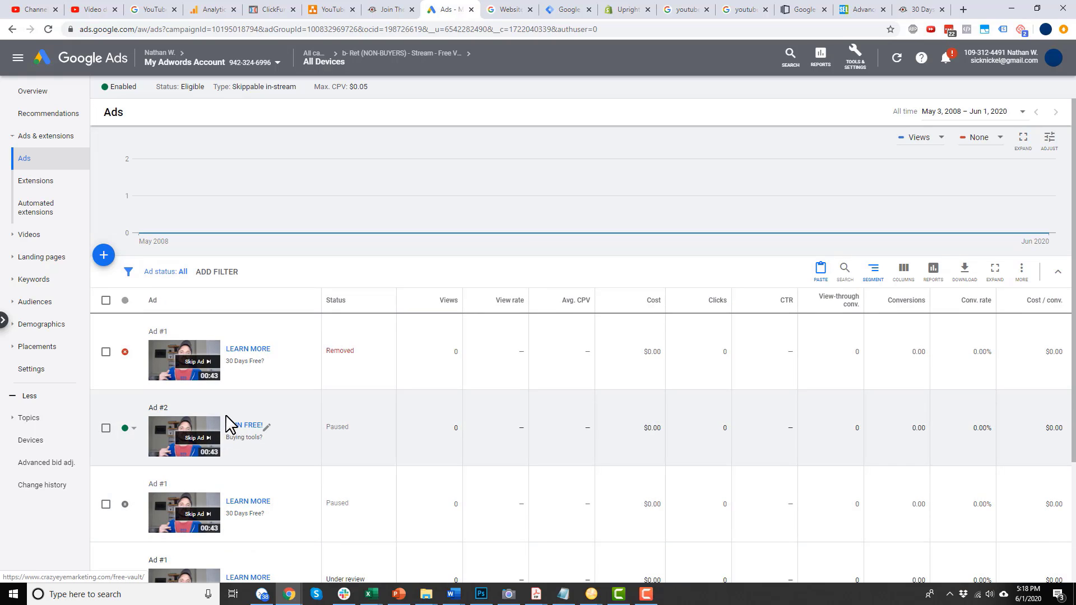
Start the campaign's audience exclusions, search for "540" and select "b- Purchased The Vault (540 Days)"
{"action": "left_click", "coordinate": [39, 302]}
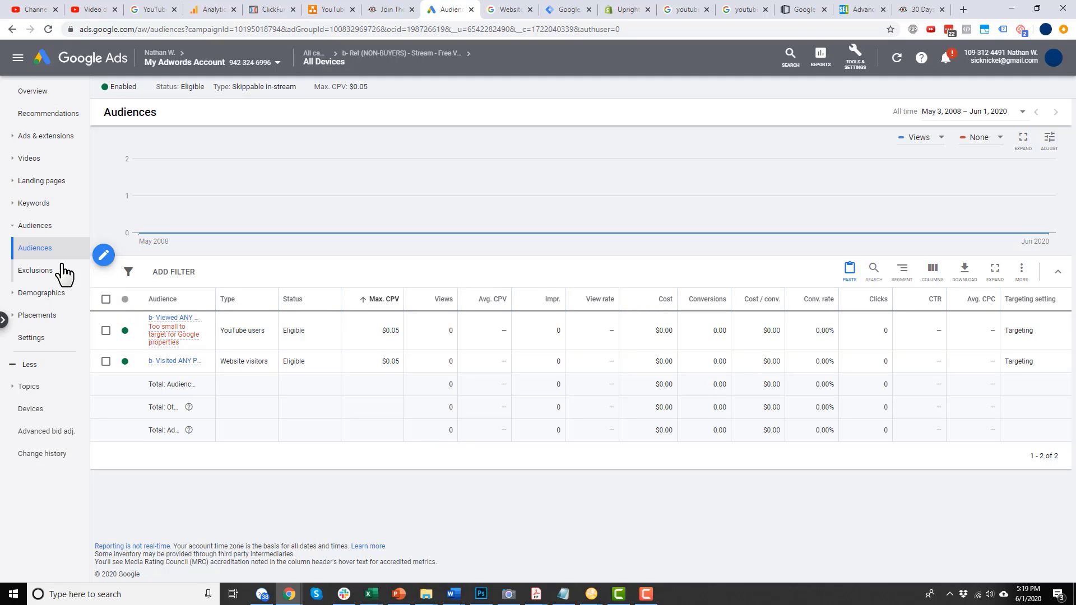
{"action": "left_click", "coordinate": [34, 271]}
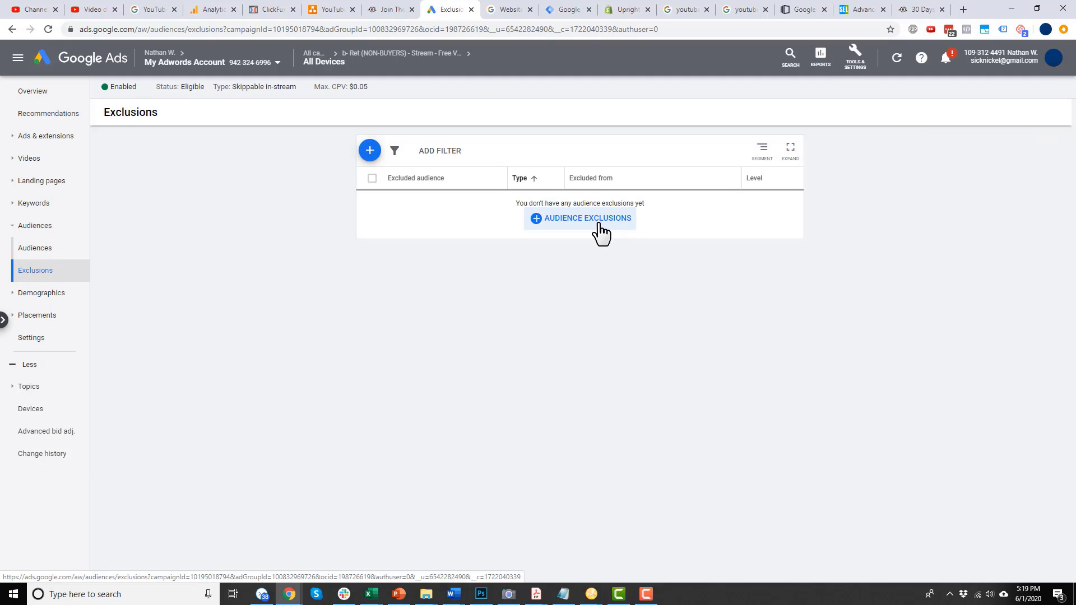
{"action": "left_click", "coordinate": [601, 230]}
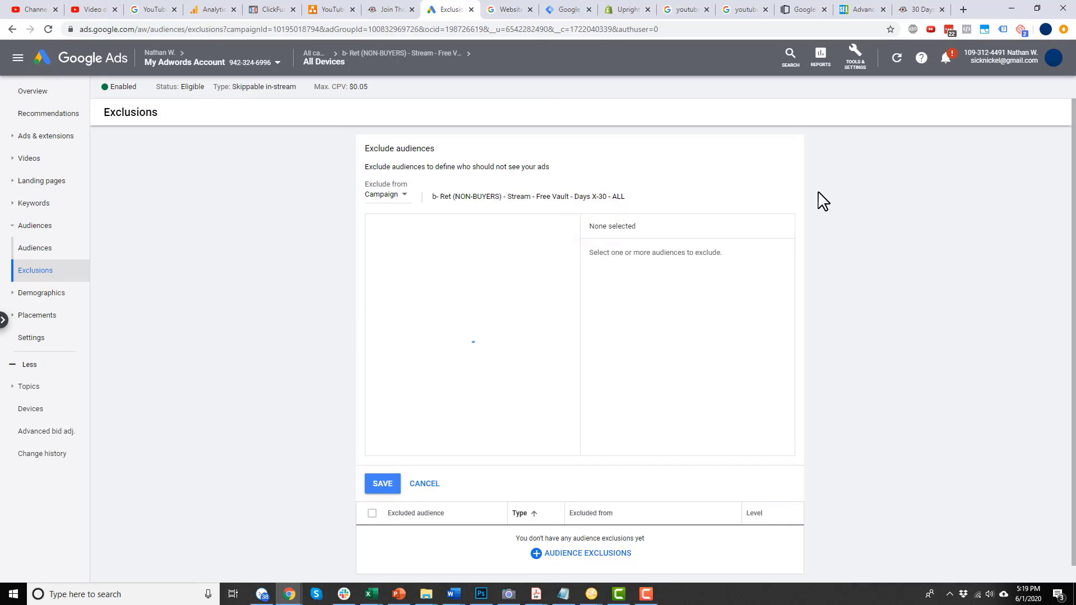
{"action": "left_click", "coordinate": [466, 252]}
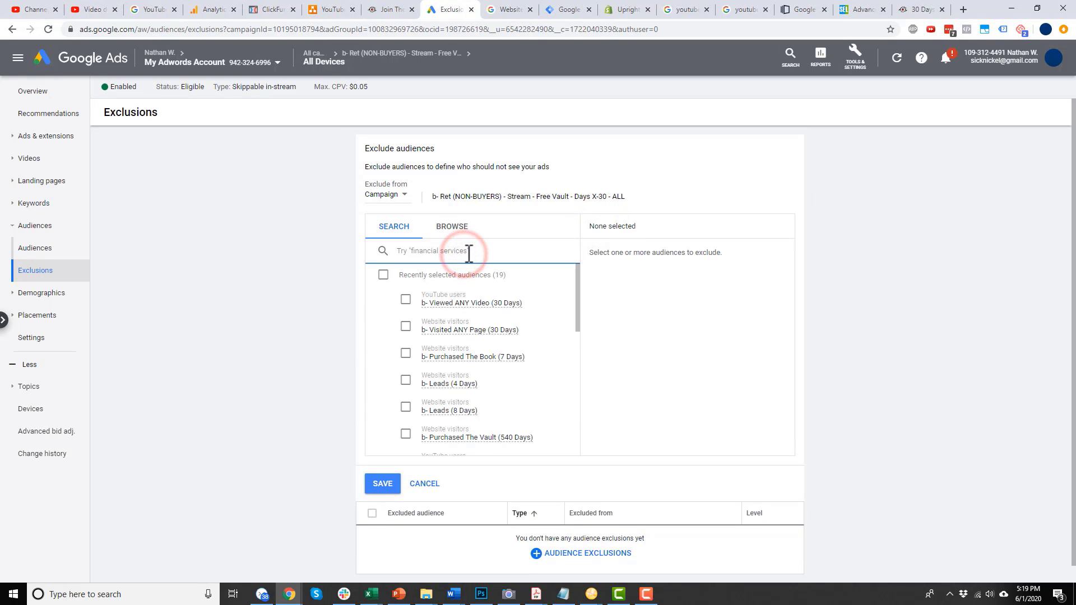
{"action": "type", "text": "540"}
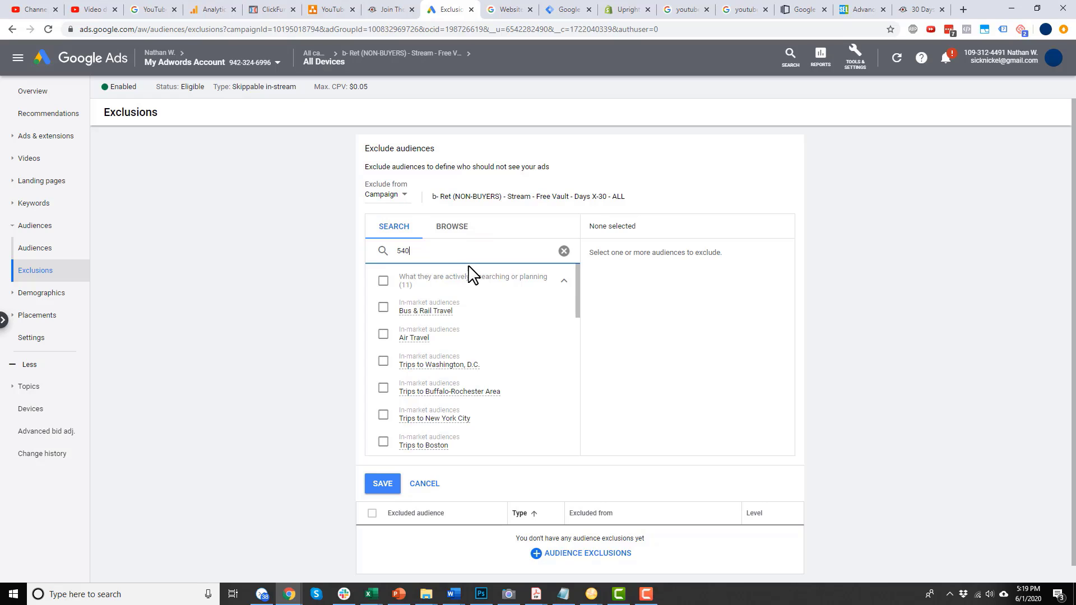
{"action": "left_click_drag", "start_coordinate": [575, 301], "coordinate": [577, 447]}
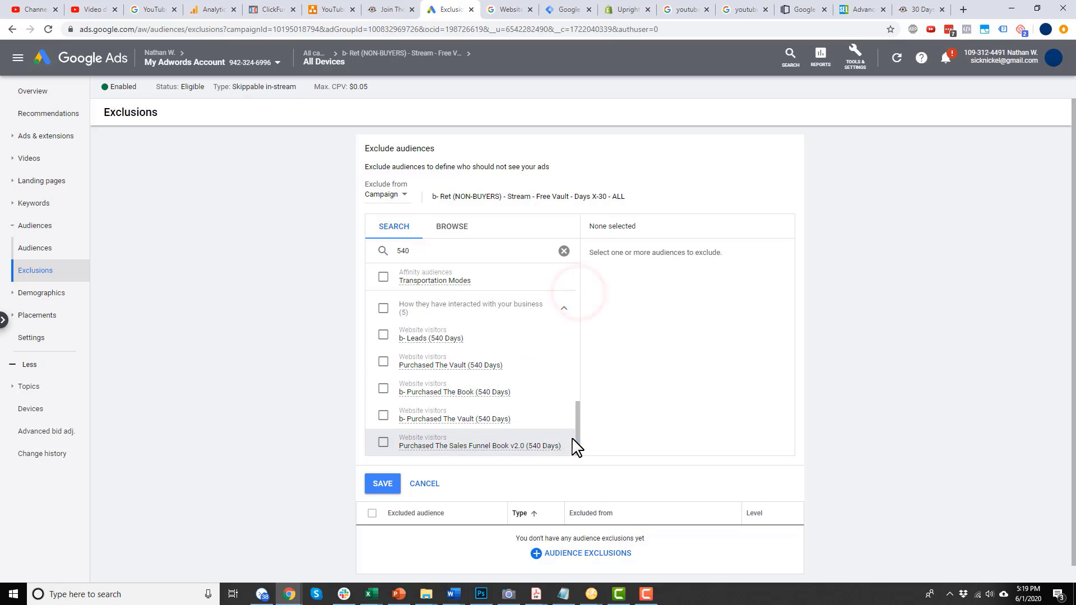
{"action": "left_click", "coordinate": [381, 417]}
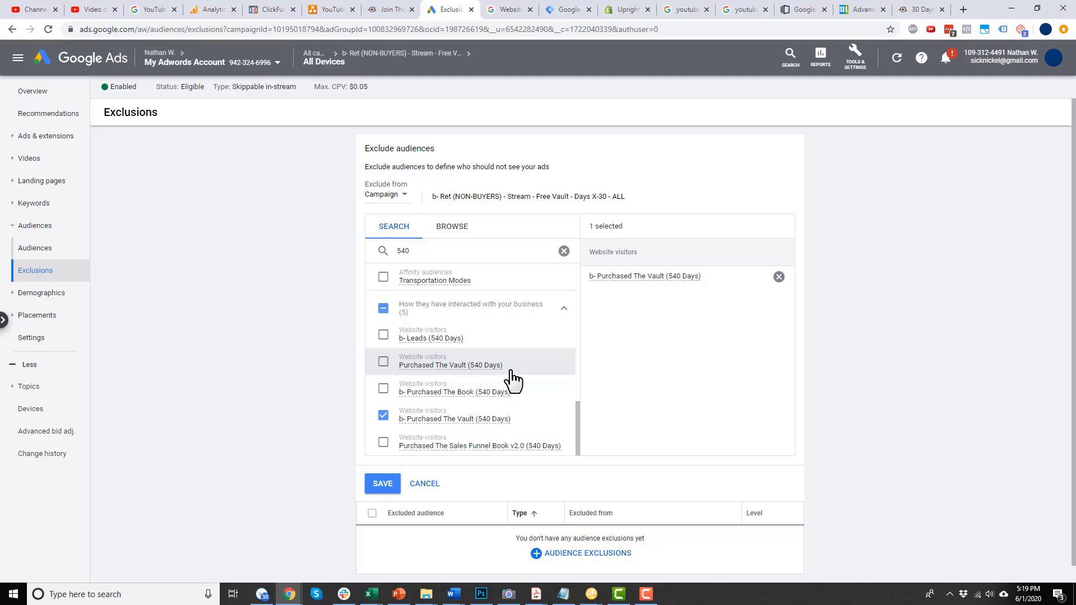
Search the exclusion audiences for "b-" and add "b- Leads (8 Days)" to the selection
{"action": "double_click", "coordinate": [493, 249]}
{"action": "type", "text": "b-"}
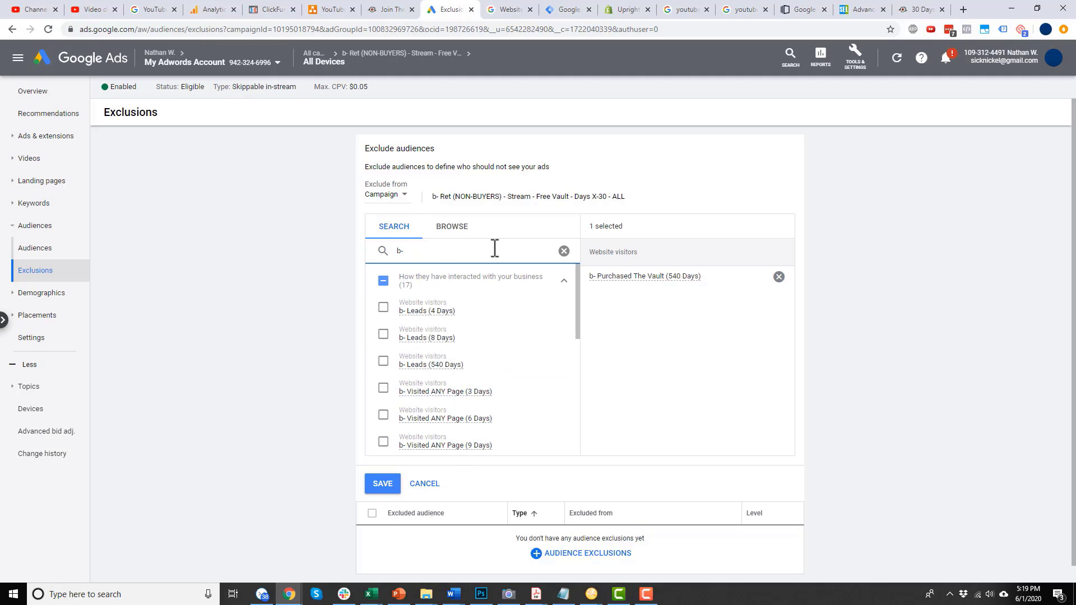
{"action": "left_click", "coordinate": [383, 334]}
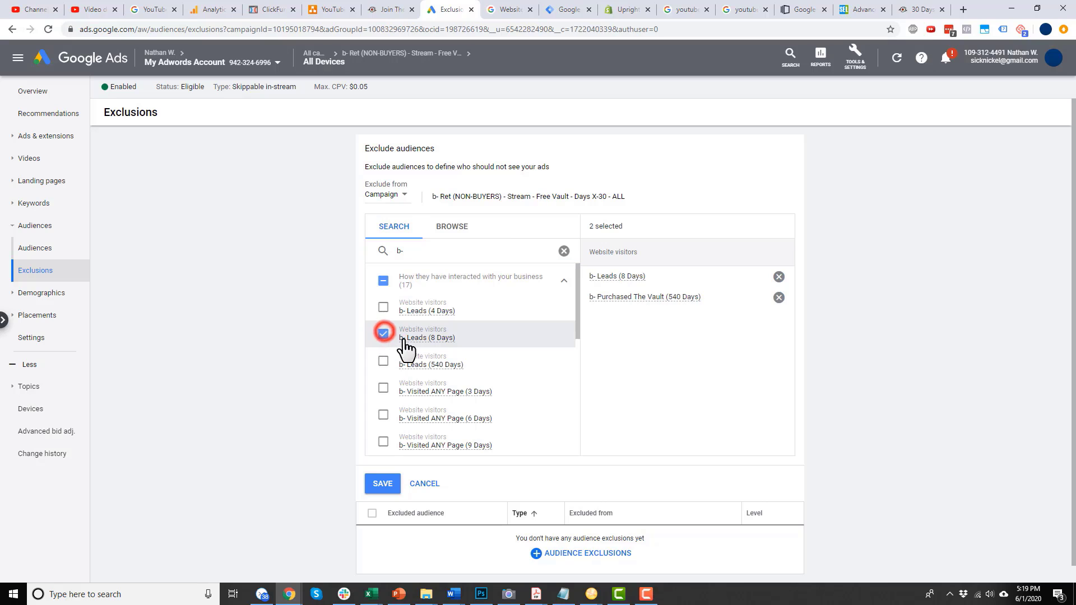
Switch to the YouTube retargeting funnel diagram and check the day ranges planned for the Sales Funnel Book and The Vault
{"action": "left_click", "coordinate": [330, 9]}
{"action": "scroll", "coordinate": [301, 360], "scroll_direction": "down", "scroll_amount": 2}
{"action": "left_click", "coordinate": [327, 376]}
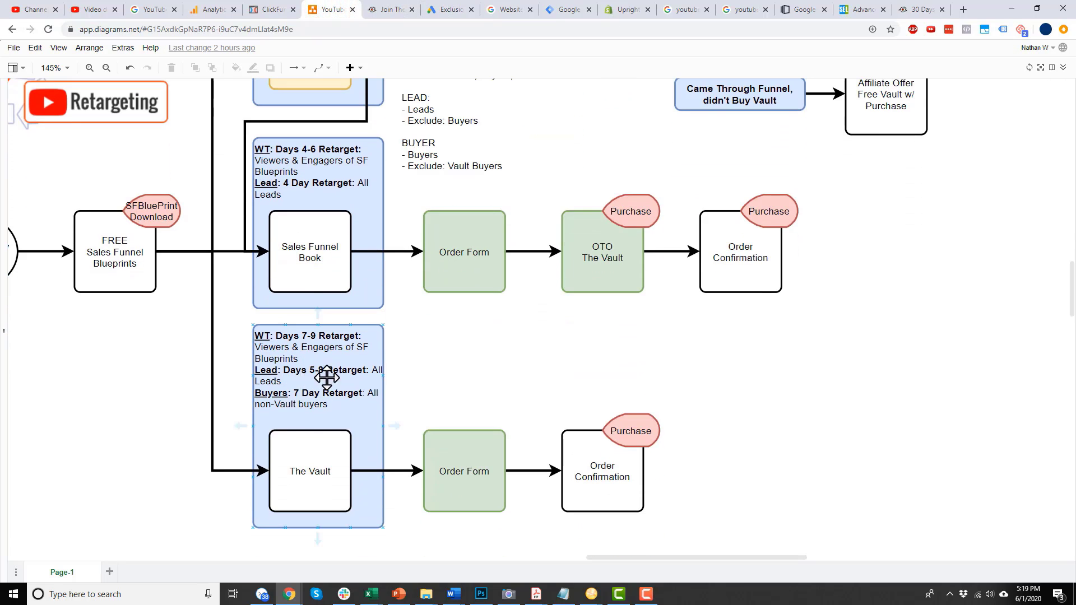
{"action": "left_click", "coordinate": [360, 234]}
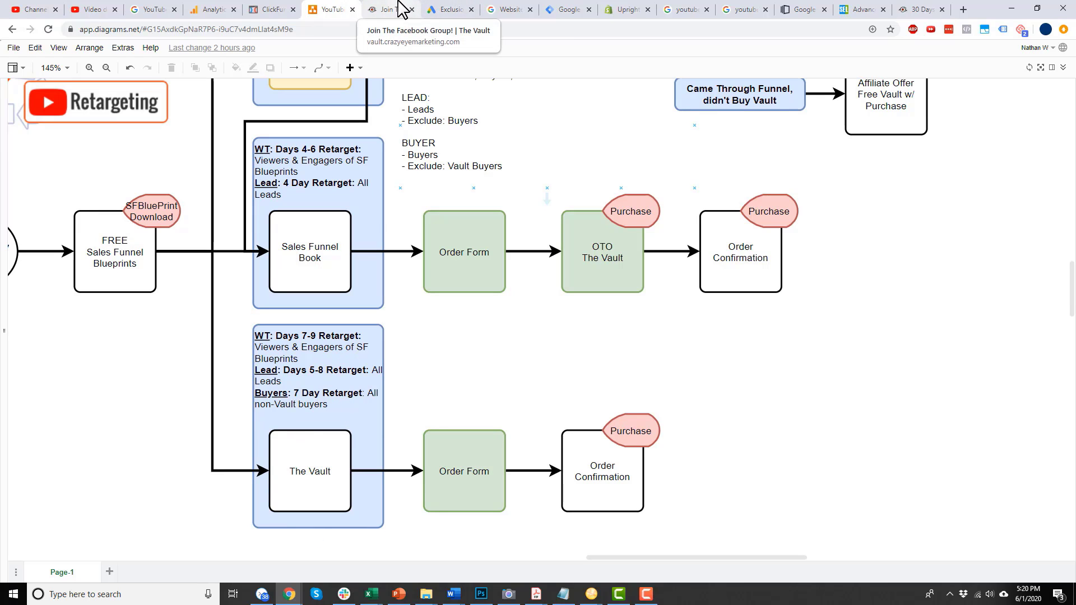
Switch back to Google Ads and add "b- Visited ANY Page (9 Days)" to the selected audience exclusions
{"action": "left_click", "coordinate": [455, 10]}
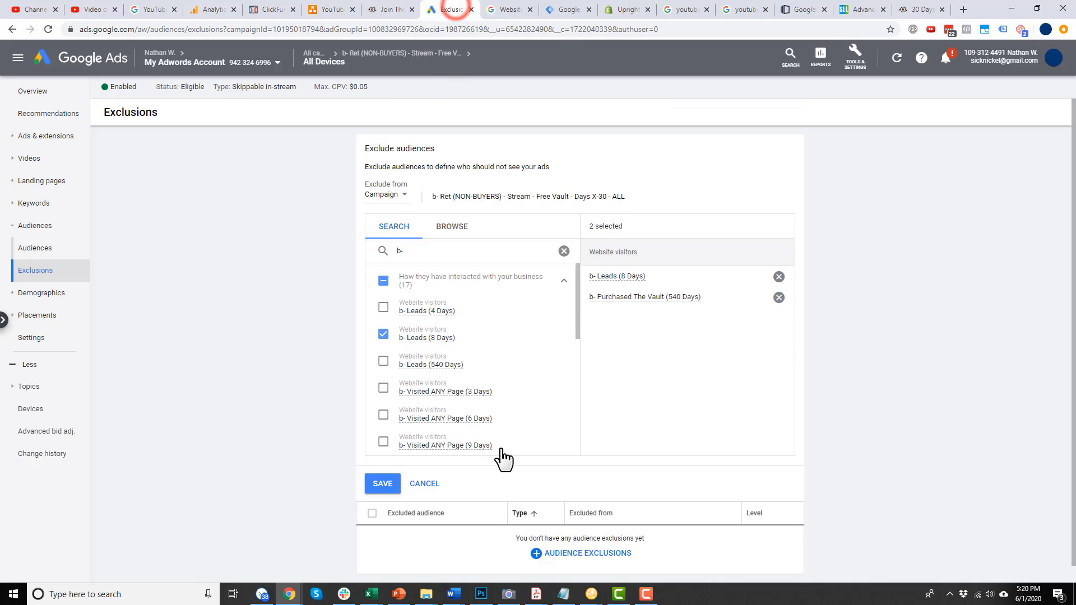
{"action": "left_click_drag", "start_coordinate": [577, 305], "coordinate": [572, 345]}
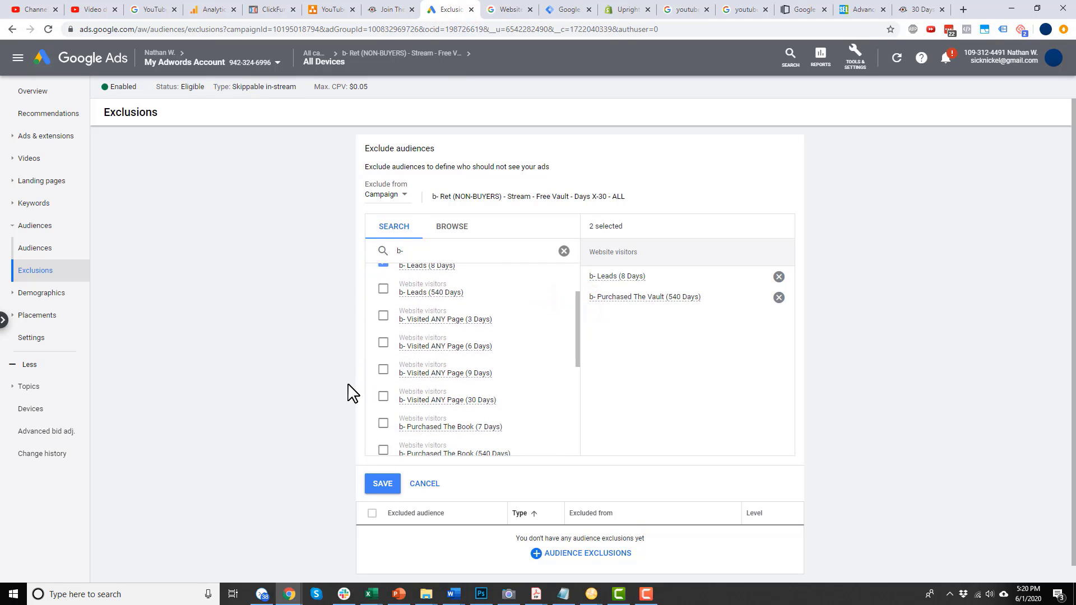
{"action": "left_click", "coordinate": [385, 371]}
Check the funnel diagram's buyer retargeting range for The Vault, then add "b- Purchased The Book (7 Days)" to the exclusions in Google Ads
{"action": "left_click", "coordinate": [333, 9]}
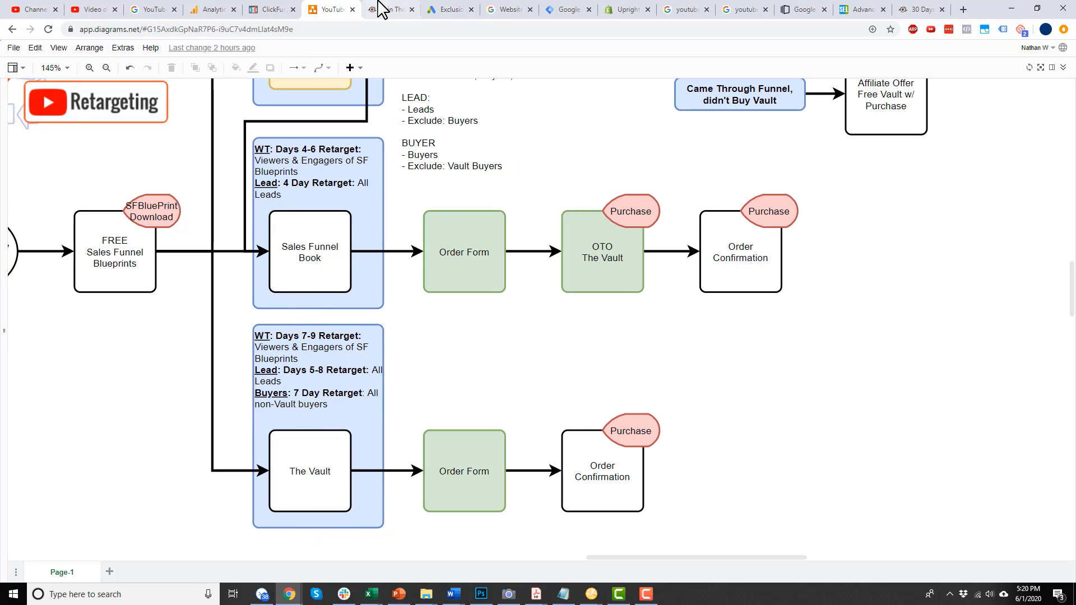
{"action": "left_click", "coordinate": [440, 8]}
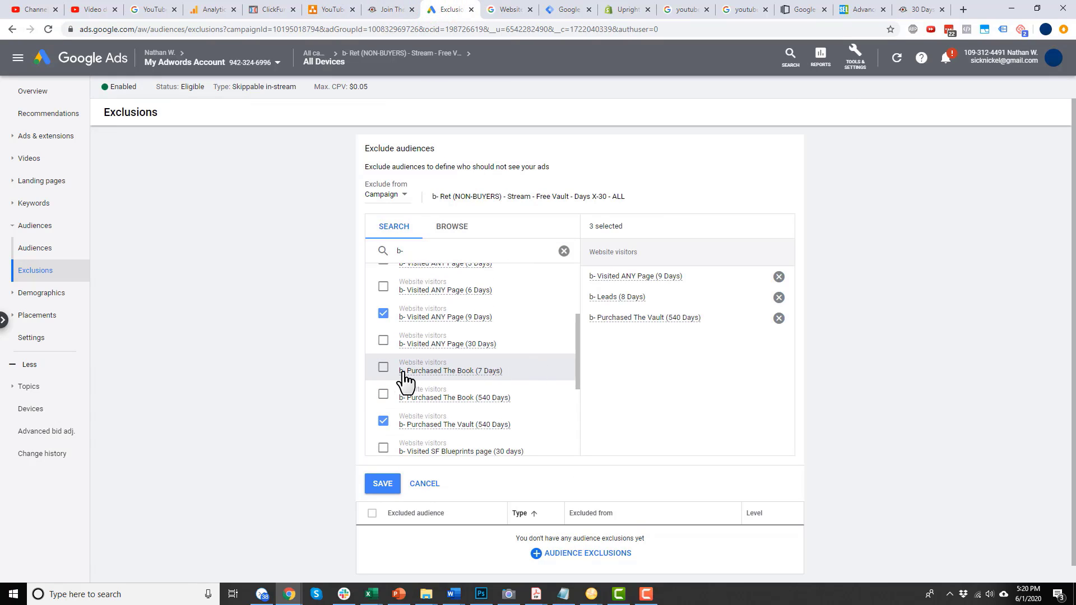
{"action": "left_click", "coordinate": [384, 367]}
Recheck The Vault's day ranges in the funnel diagram and add "b- Viewed ANY Video (9 Days)" to the exclusions in Google Ads
{"action": "left_click", "coordinate": [331, 9]}
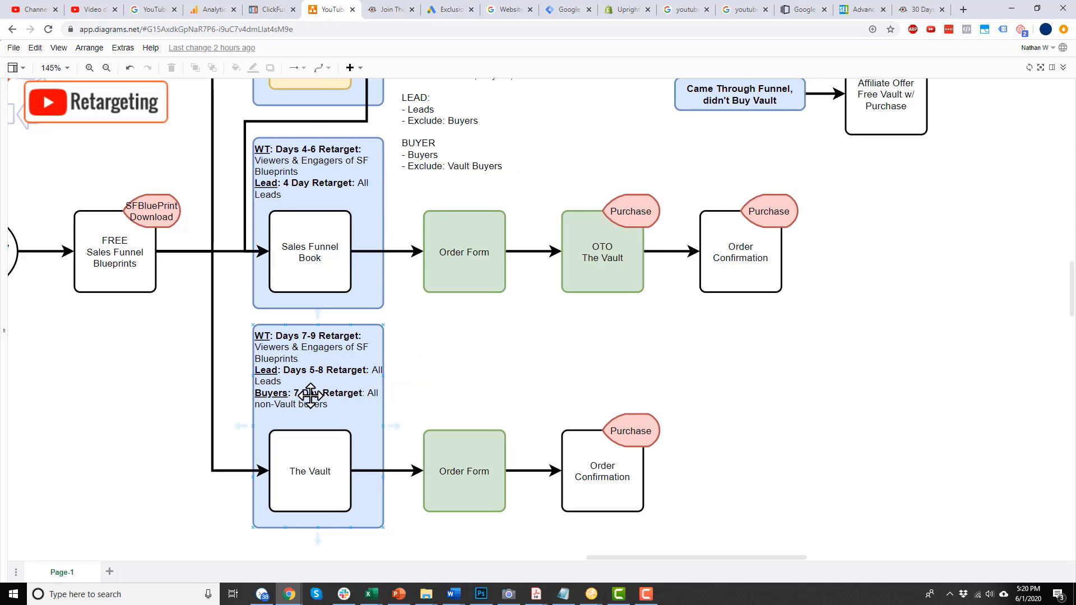
{"action": "left_click", "coordinate": [441, 9]}
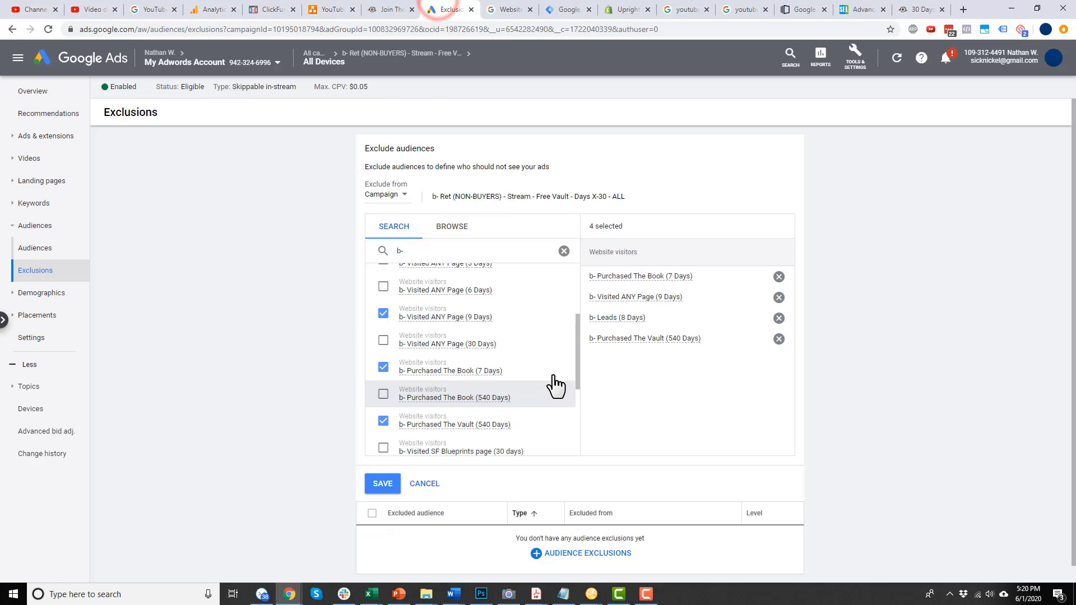
{"action": "scroll", "coordinate": [507, 387], "scroll_direction": "down", "scroll_amount": 2}
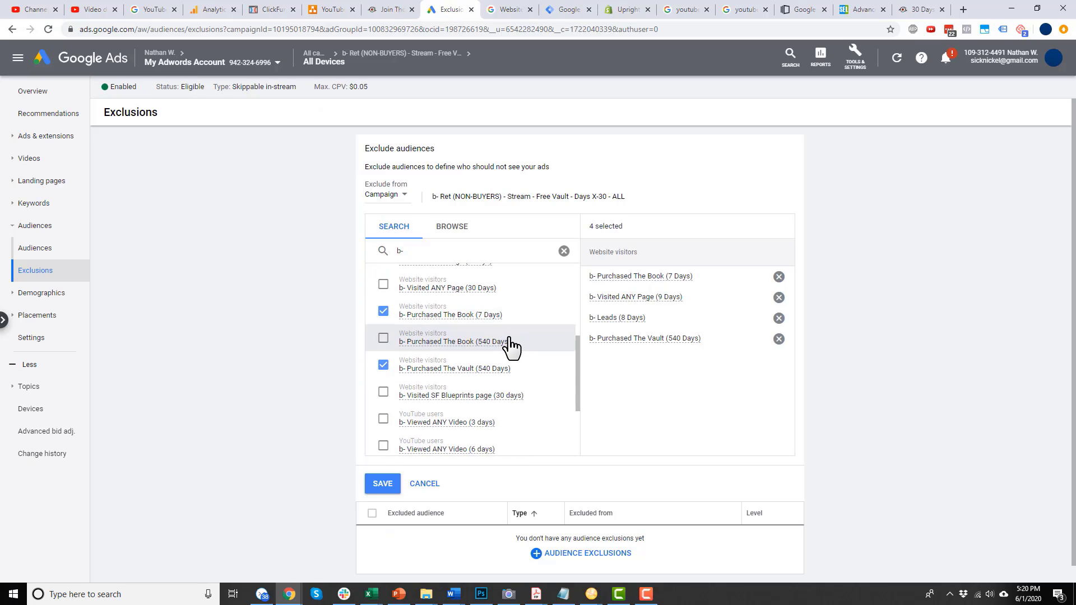
{"action": "scroll", "coordinate": [509, 346], "scroll_direction": "down", "scroll_amount": 4}
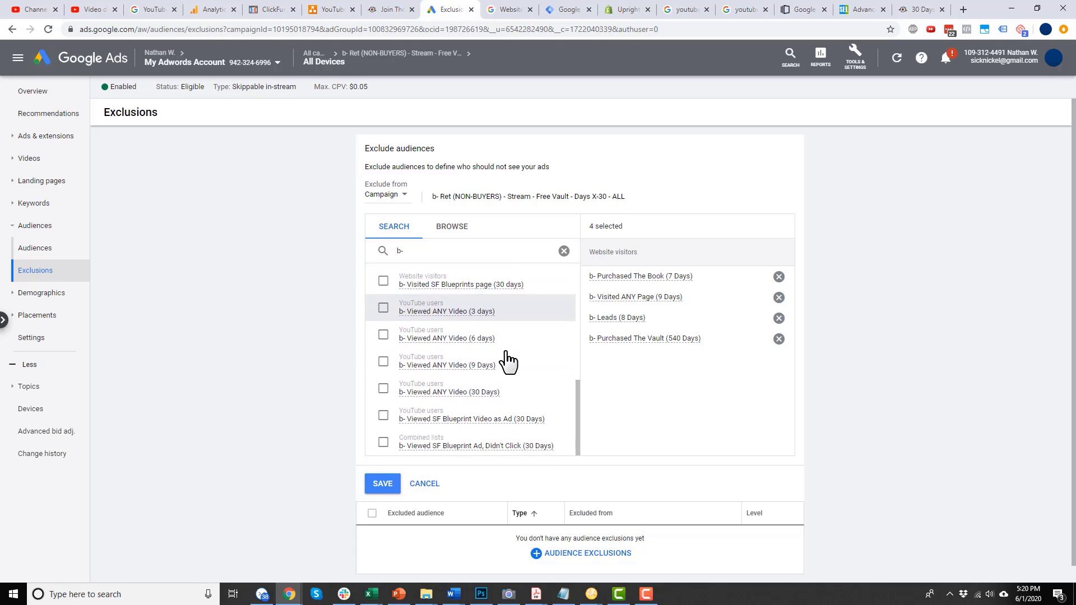
{"action": "left_click", "coordinate": [383, 362]}
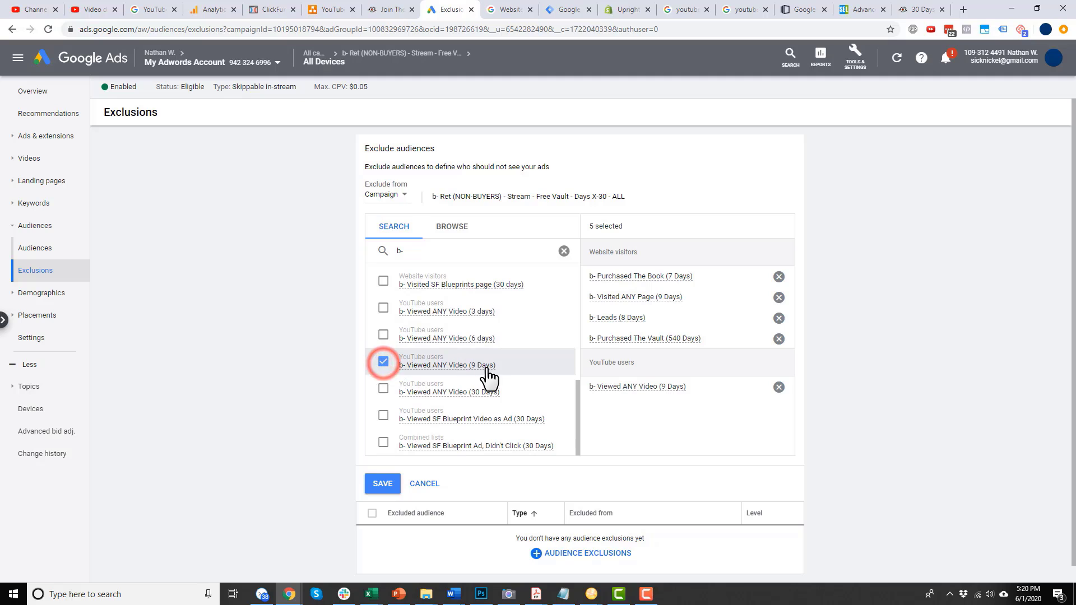
Review the selected exclusion audiences against the day ranges in the funnel diagram, ending back in Google Ads
{"action": "scroll", "coordinate": [507, 359], "scroll_direction": "down", "scroll_amount": 1}
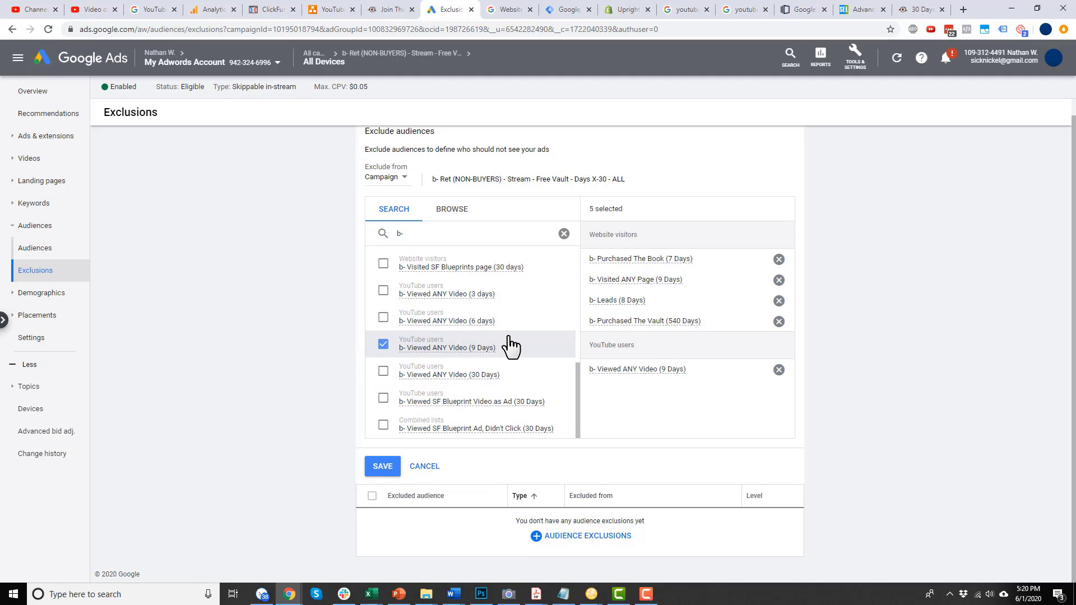
{"action": "mouse_move", "coordinate": [670, 266]}
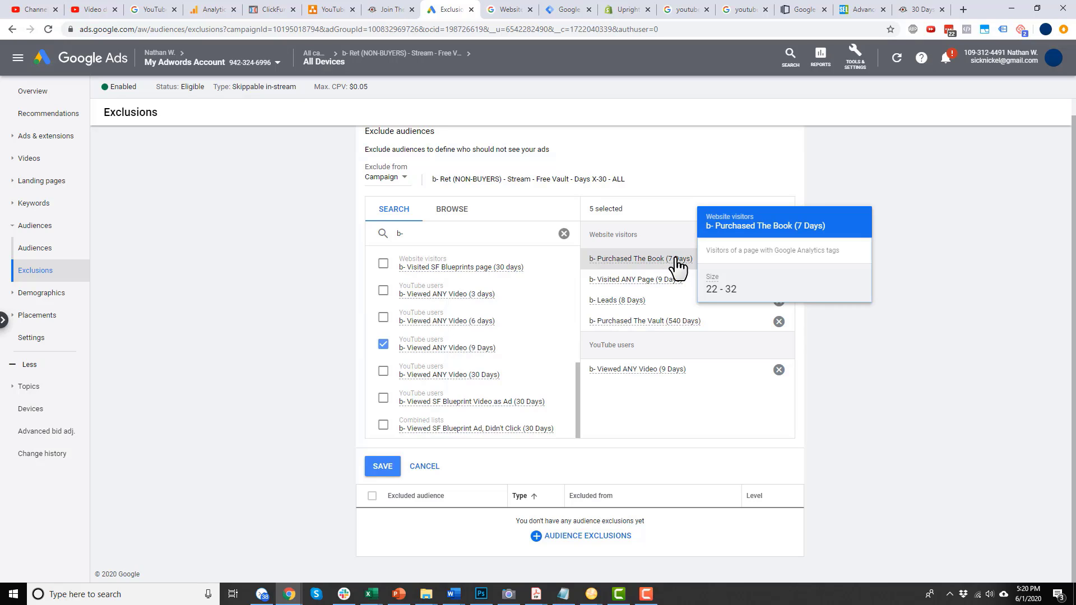
{"action": "mouse_move", "coordinate": [661, 288]}
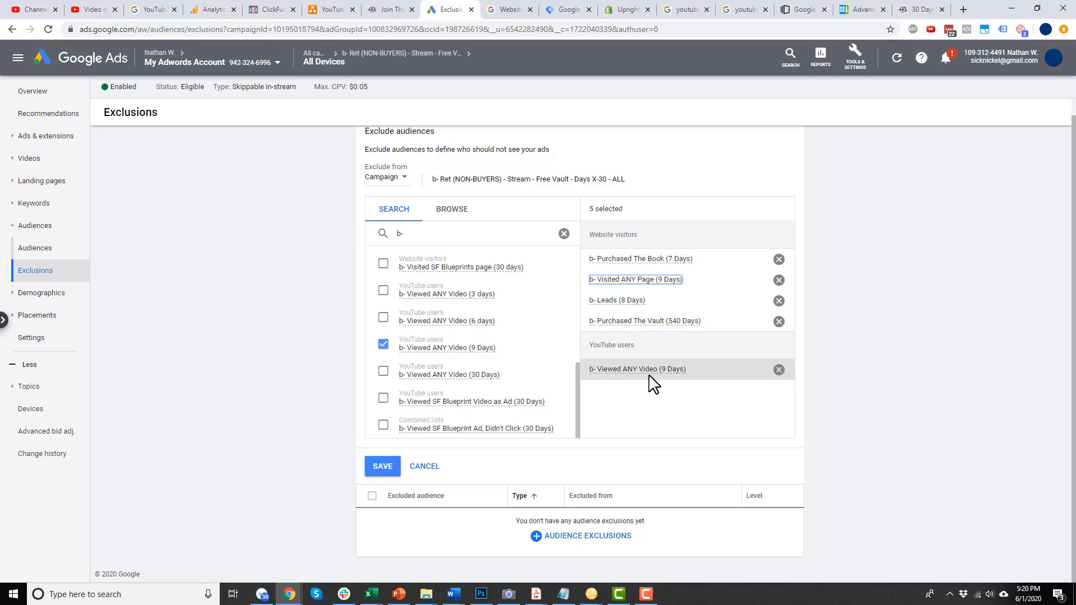
{"action": "left_click", "coordinate": [337, 15]}
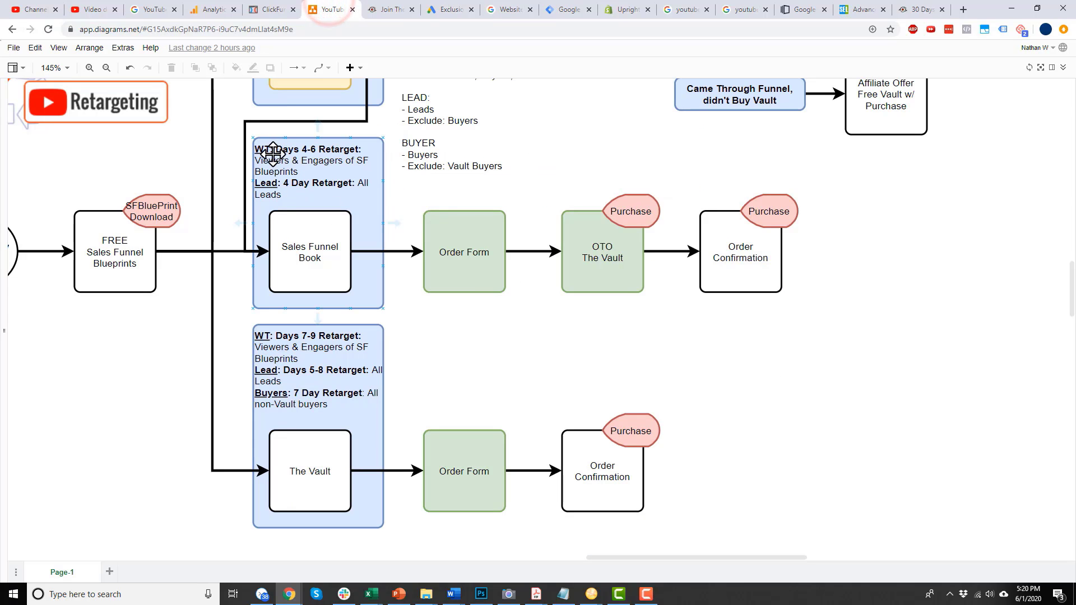
{"action": "left_click", "coordinate": [446, 9]}
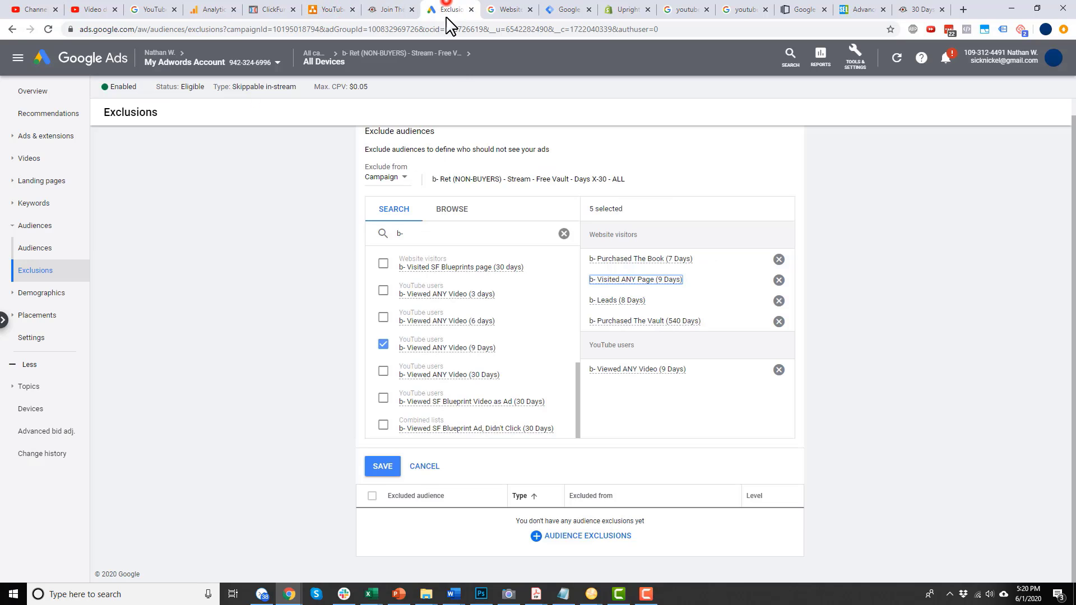
{"action": "mouse_move", "coordinate": [639, 329]}
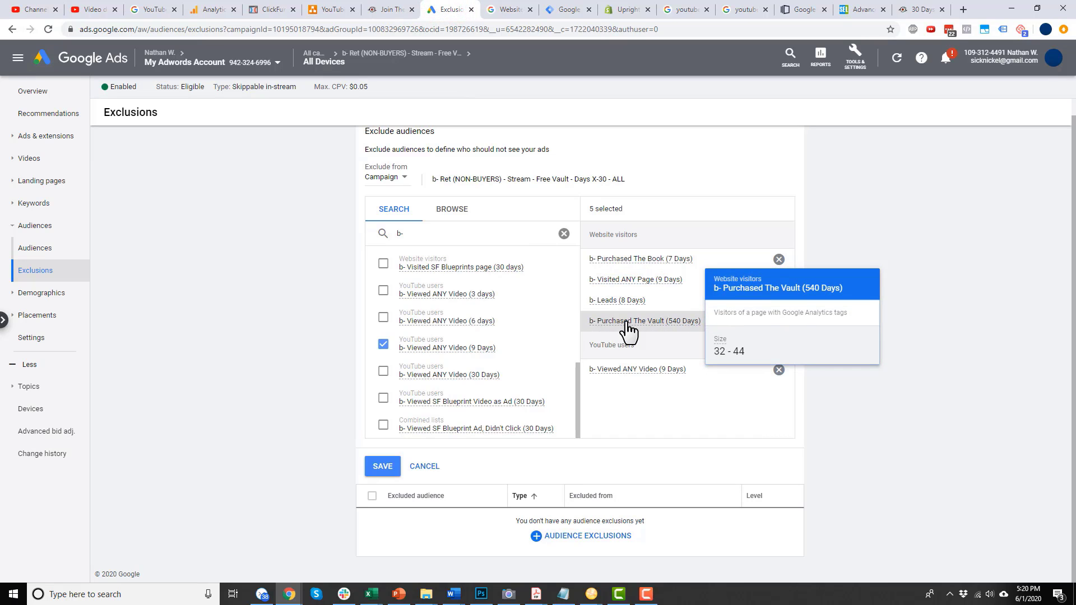
{"action": "left_click", "coordinate": [336, 8]}
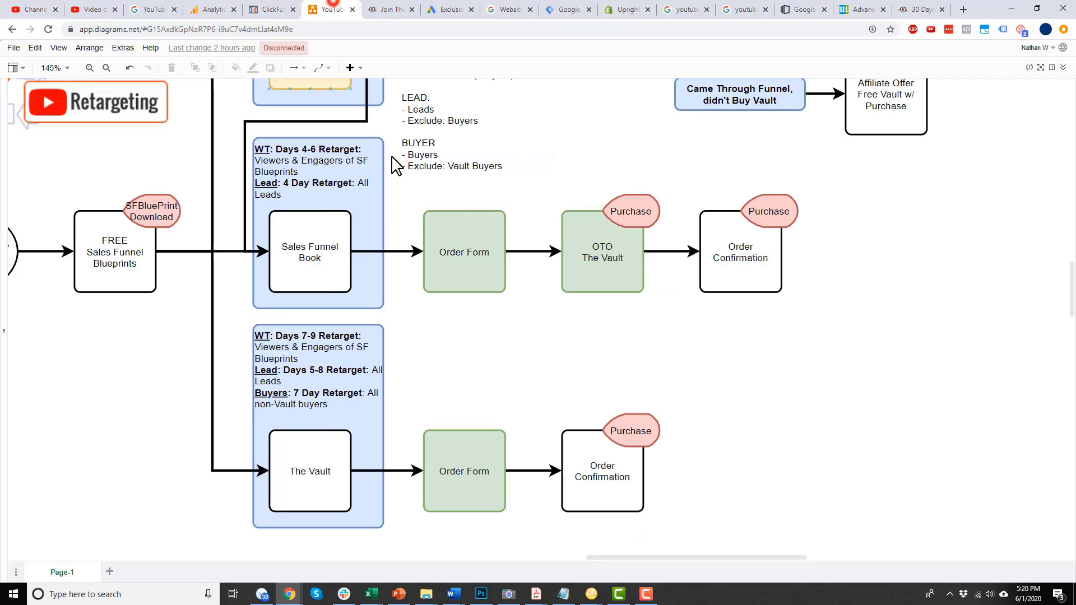
{"action": "left_click", "coordinate": [451, 9]}
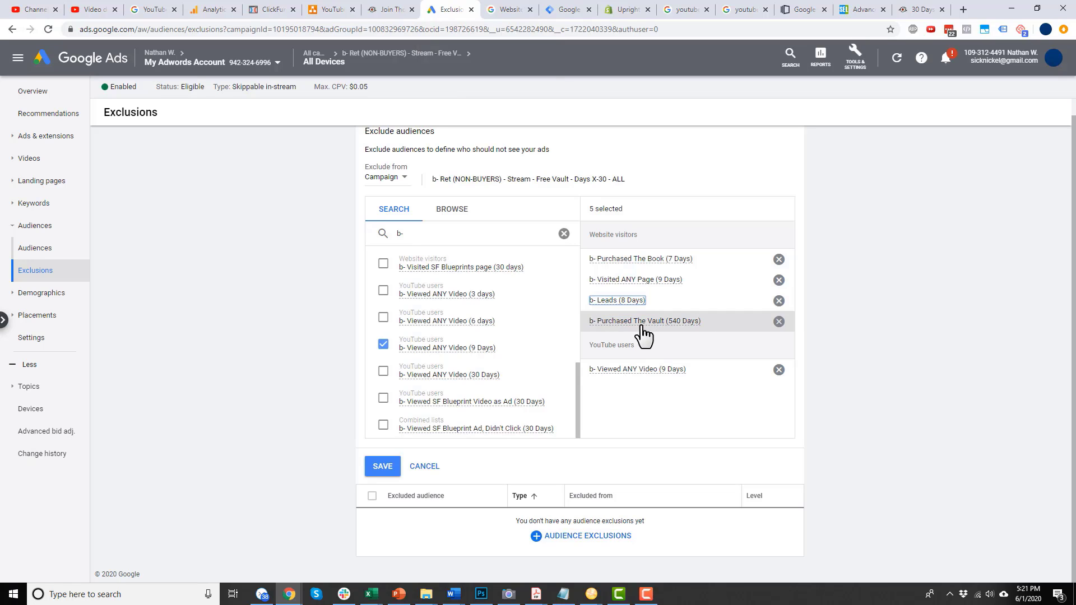
Save the audience exclusions for the NON-BUYERS Free Vault campaign and return to the list of all campaigns
{"action": "left_click", "coordinate": [382, 467]}
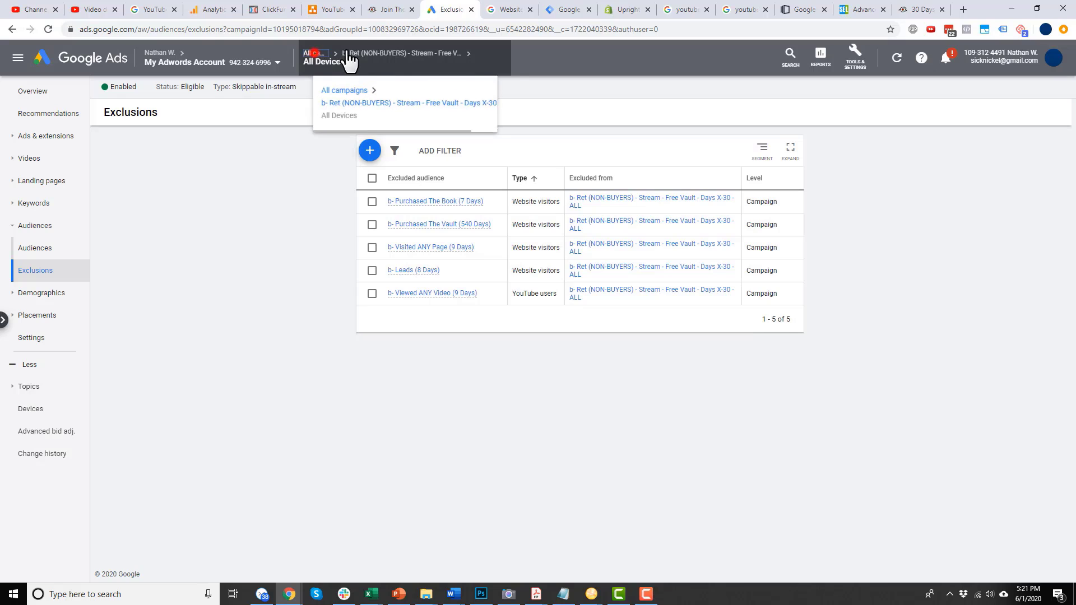
{"action": "left_click", "coordinate": [317, 56]}
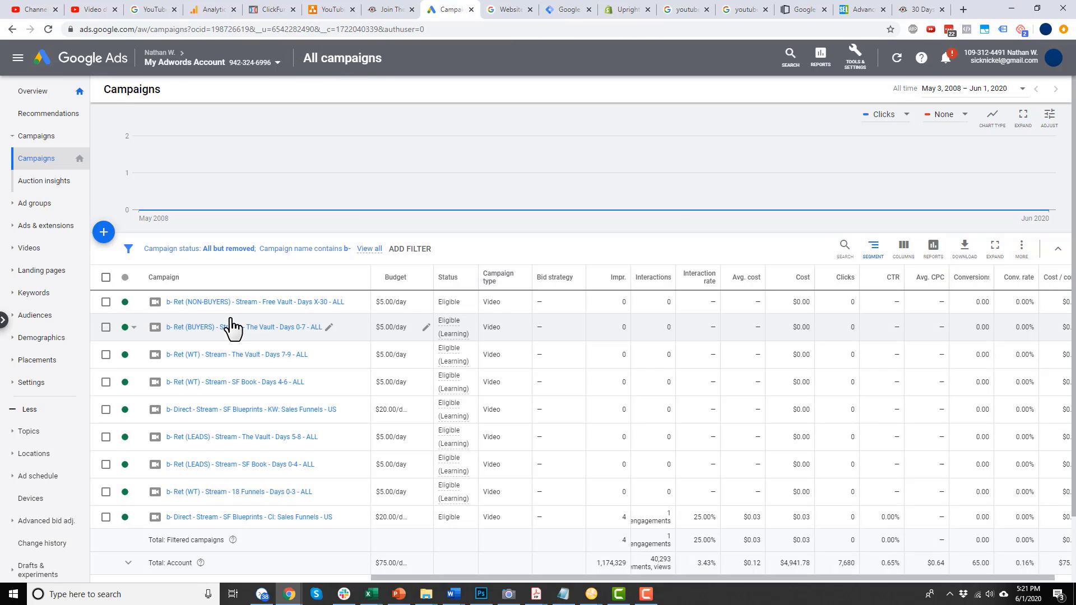
{"action": "scroll", "coordinate": [156, 399], "scroll_direction": "down", "scroll_amount": 2}
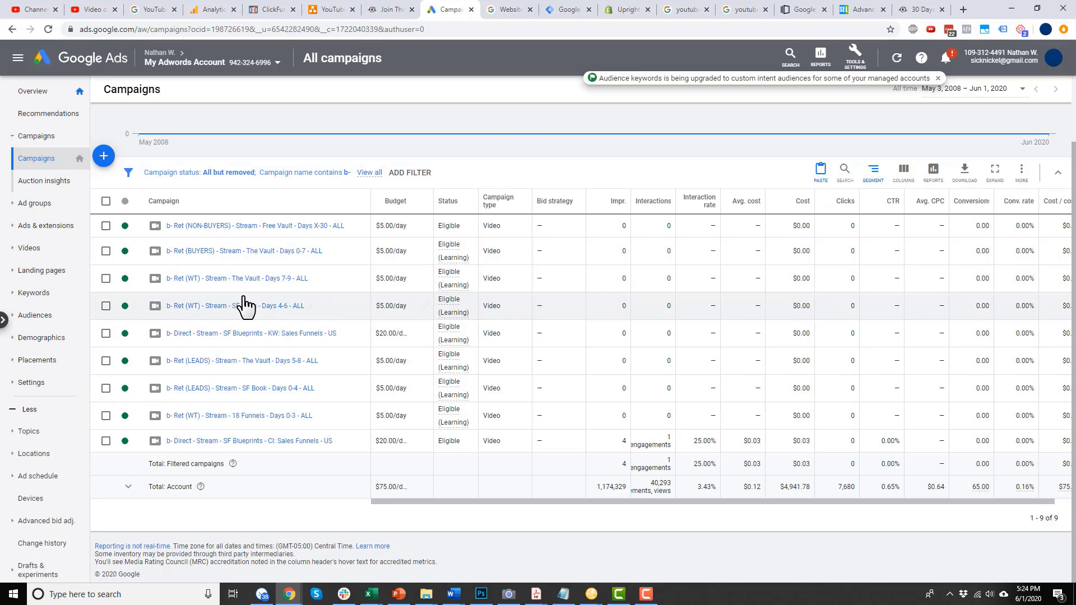
Switch to the funnel diagram, review the 18 Free Funnels, Sales Funnel Book and The Vault retargeting stages, and return to Google Ads
{"action": "left_click", "coordinate": [325, 9]}
{"action": "scroll", "coordinate": [320, 117], "scroll_direction": "up", "scroll_amount": 3}
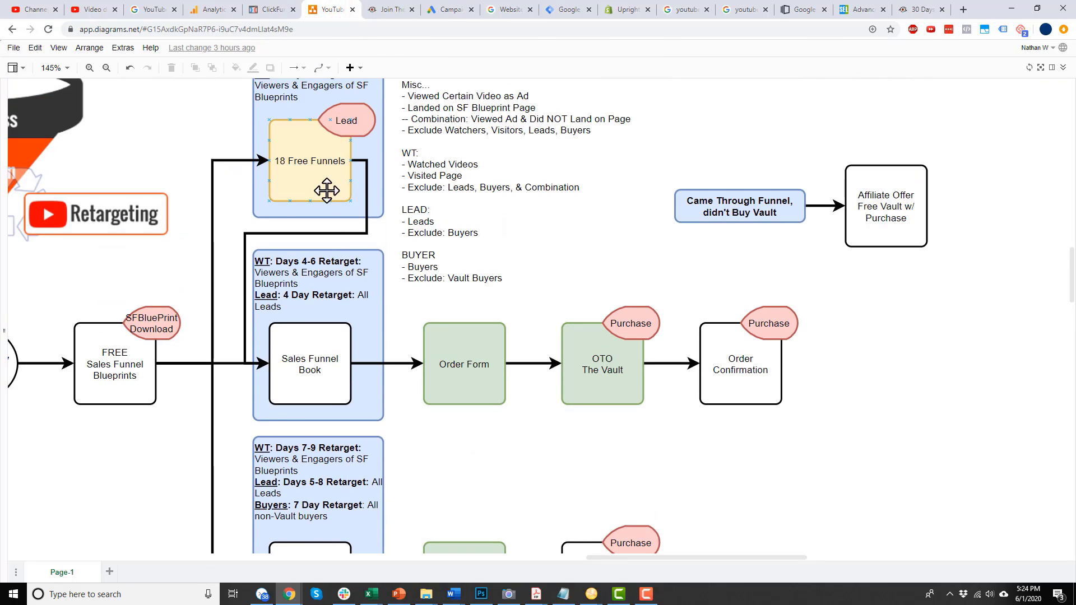
{"action": "scroll", "coordinate": [348, 353], "scroll_direction": "down", "scroll_amount": 2}
{"action": "left_click", "coordinate": [360, 349]}
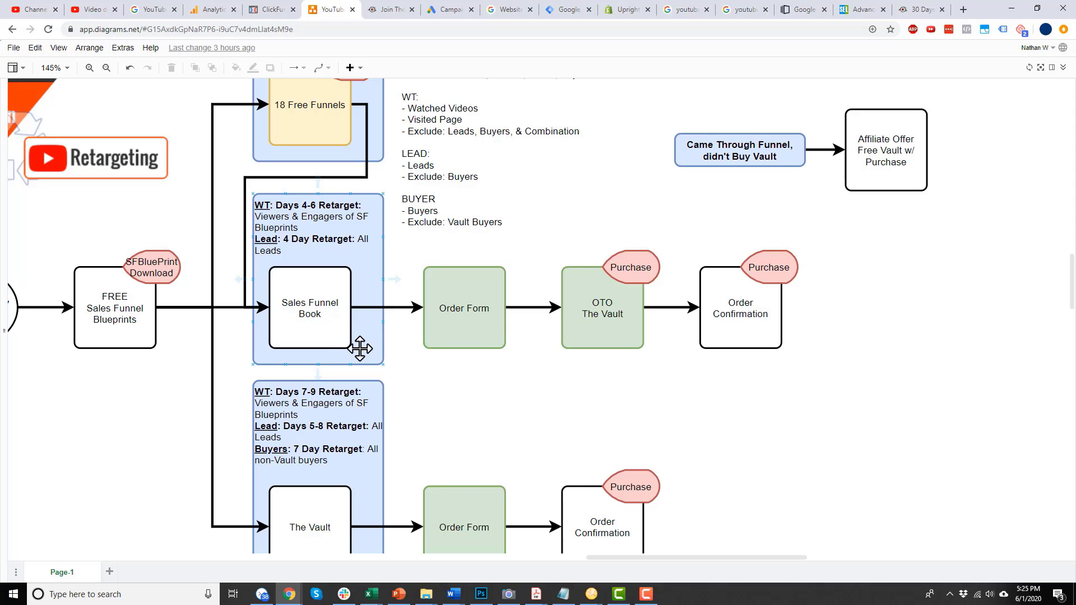
{"action": "left_click", "coordinate": [450, 9]}
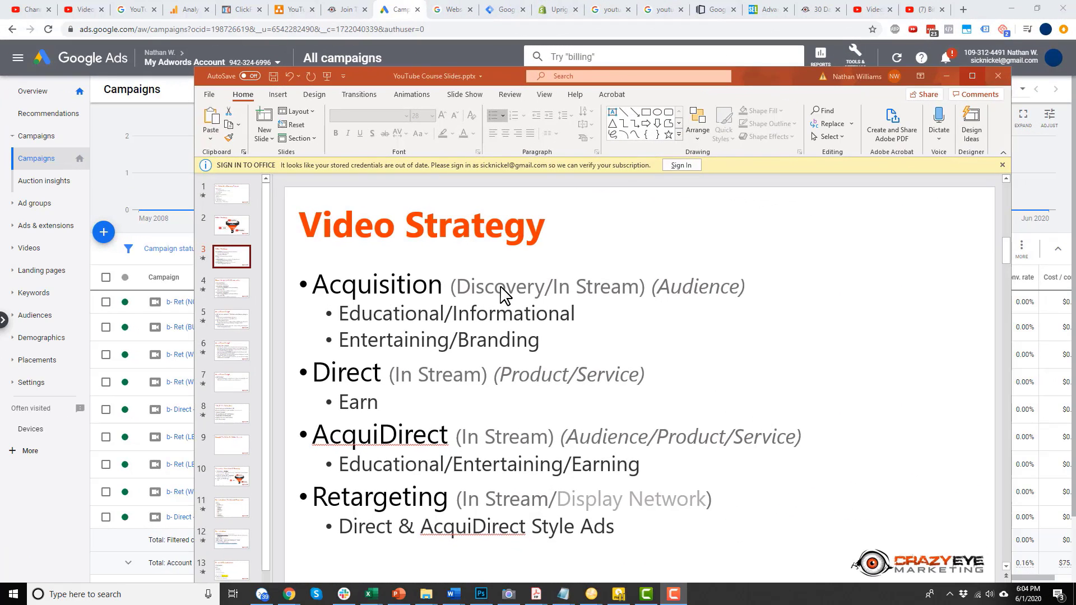
Minimize the Video Strategy slides and start a new custom video campaign without a goal's guidance
{"action": "left_click", "coordinate": [946, 77]}
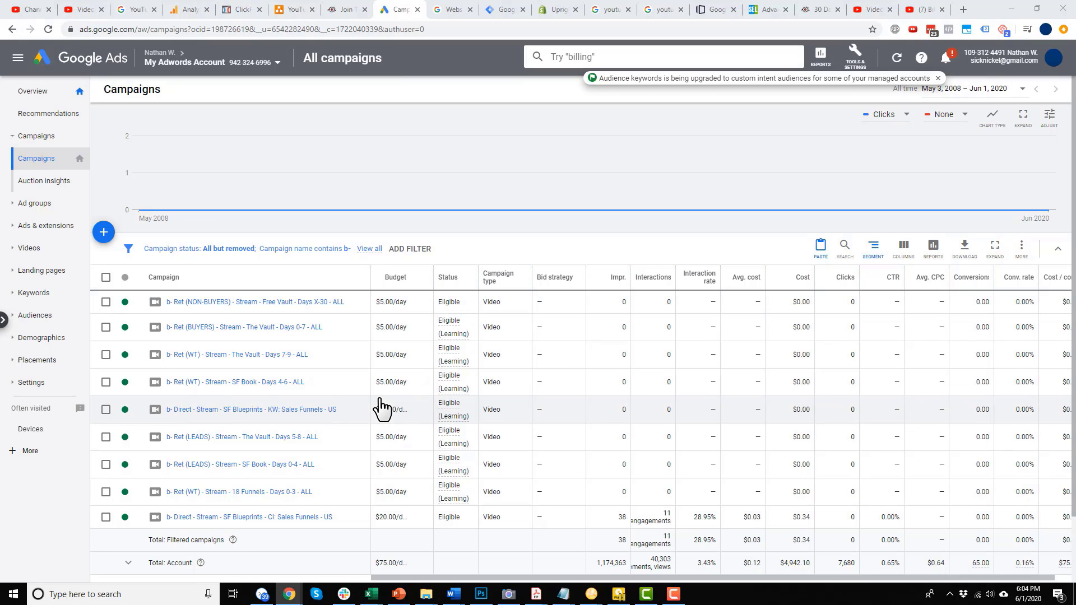
{"action": "scroll", "coordinate": [264, 442], "scroll_direction": "down", "scroll_amount": 1}
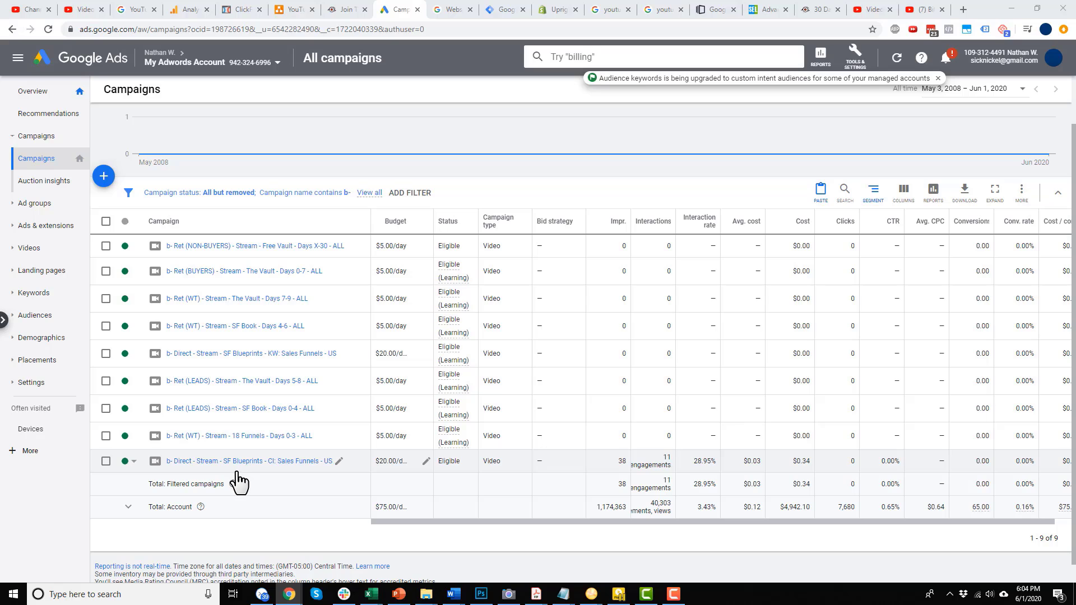
{"action": "left_click", "coordinate": [108, 187]}
{"action": "left_click", "coordinate": [157, 217]}
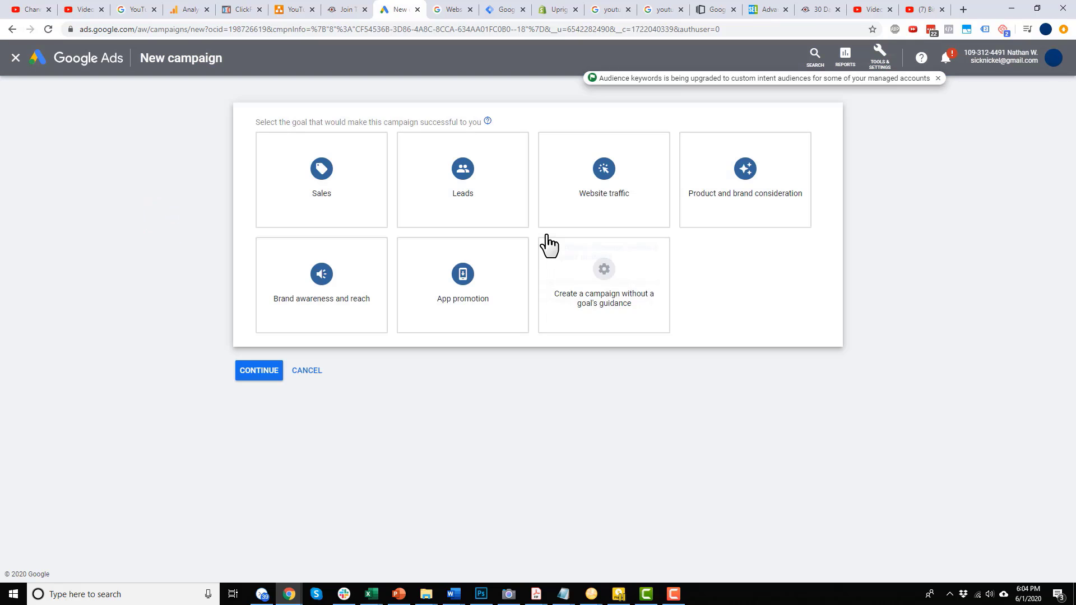
{"action": "left_click", "coordinate": [597, 271]}
{"action": "left_click", "coordinate": [779, 386]}
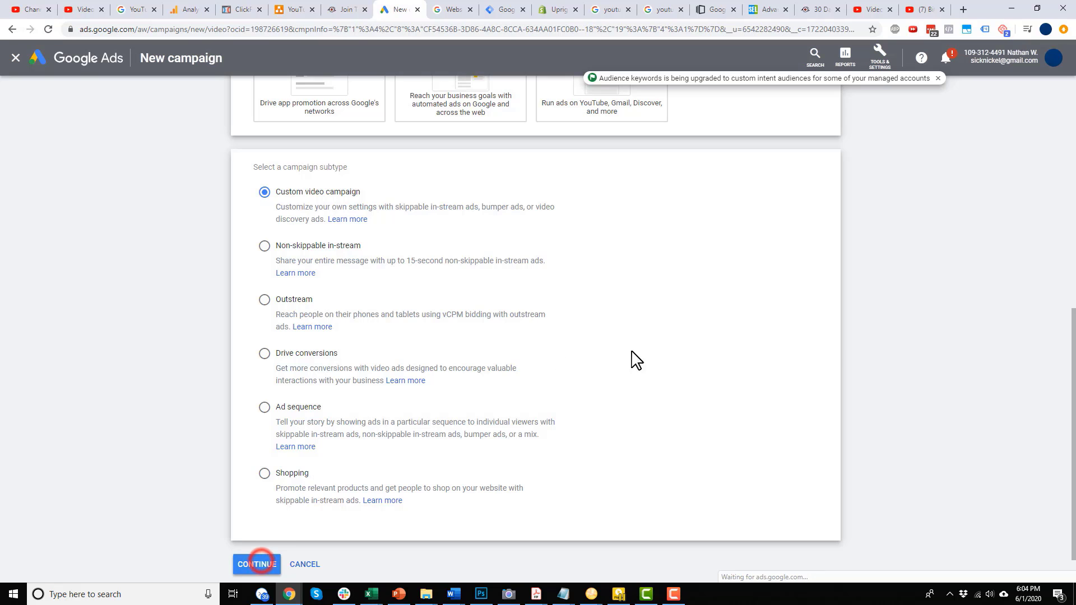
{"action": "left_click", "coordinate": [259, 565]}
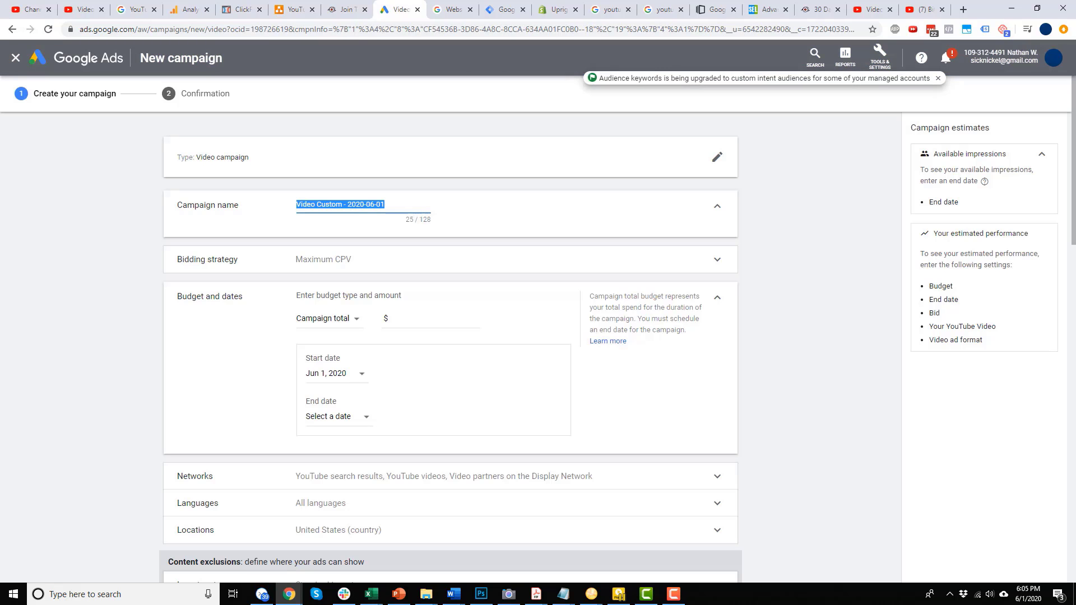
Name the campaign "b- Acq - Discovery - SF Blueprints - CI: Sales Funnels - US"
{"action": "type", "text": "b"}
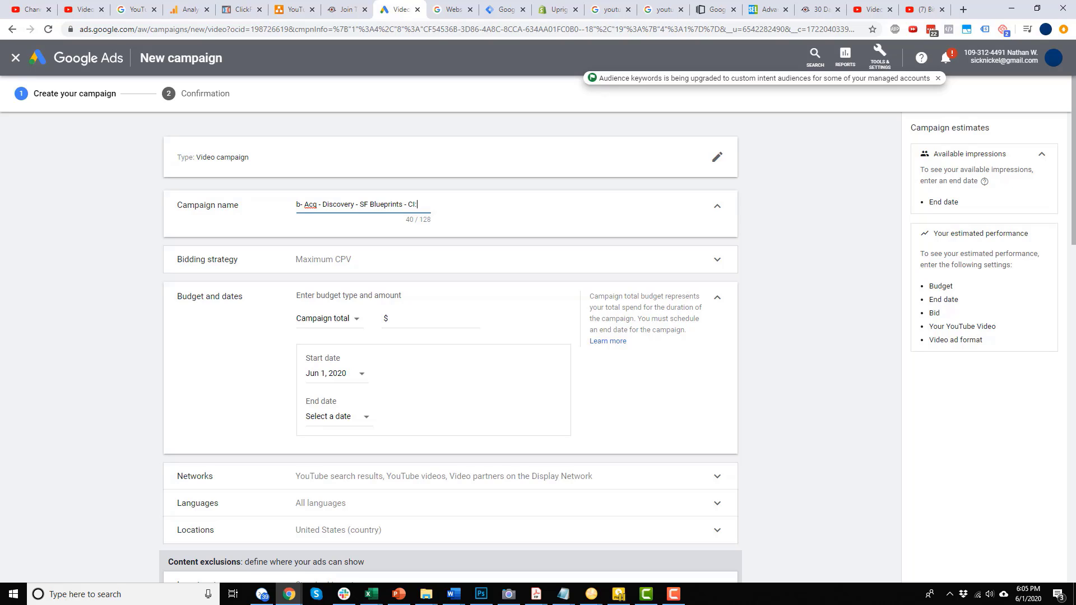
{"action": "type", "text": "ales Funnels - Us"}
{"action": "key", "text": "BackSpace"}
{"action": "type", "text": "S"}
Set the campaign's budget type to Daily with an amount of $20
{"action": "scroll", "coordinate": [359, 288], "scroll_direction": "down", "scroll_amount": 1}
{"action": "left_click", "coordinate": [348, 264]}
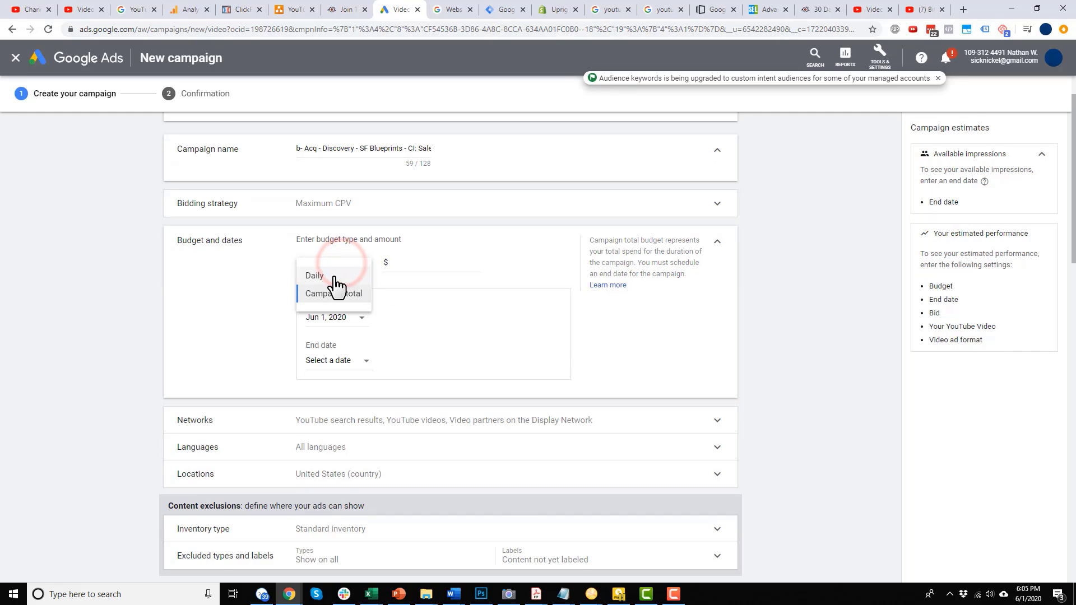
{"action": "left_click", "coordinate": [334, 276]}
{"action": "left_click", "coordinate": [413, 264]}
{"action": "type", "text": "20"}
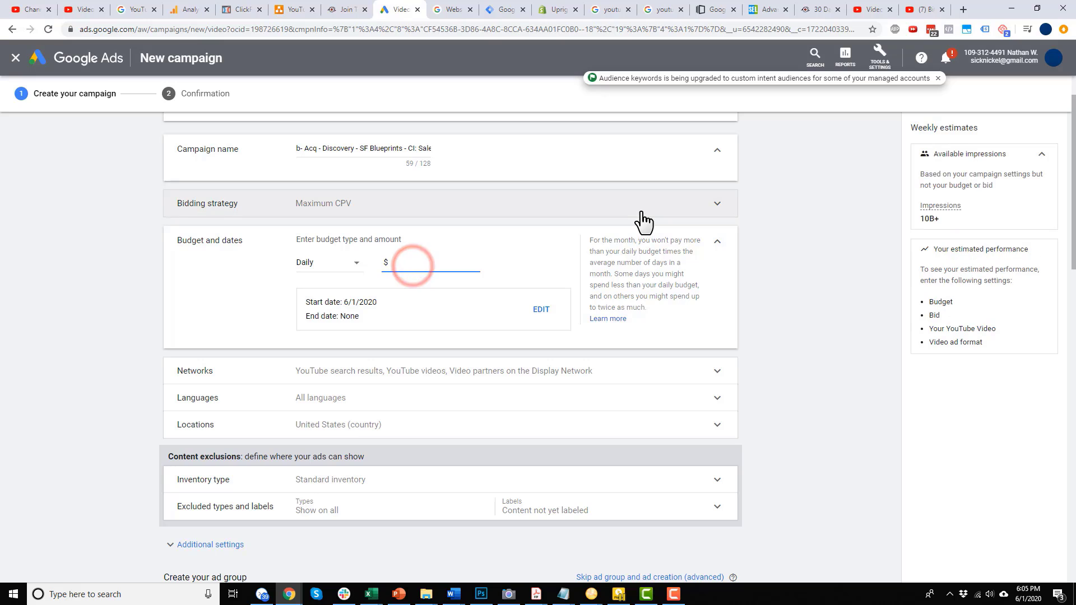
{"action": "left_click", "coordinate": [841, 271]}
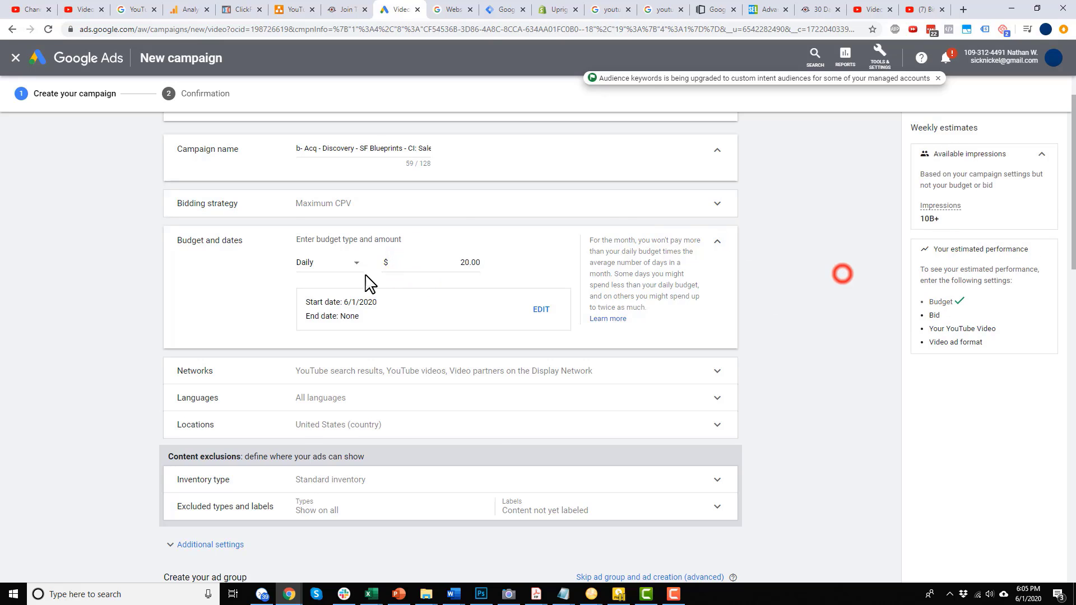
Exclude Video partners on the Display Network from the campaign's networks, keeping YouTube search results and YouTube videos
{"action": "scroll", "coordinate": [841, 272], "scroll_direction": "down", "scroll_amount": 1}
{"action": "scroll", "coordinate": [372, 264], "scroll_direction": "down", "scroll_amount": 2}
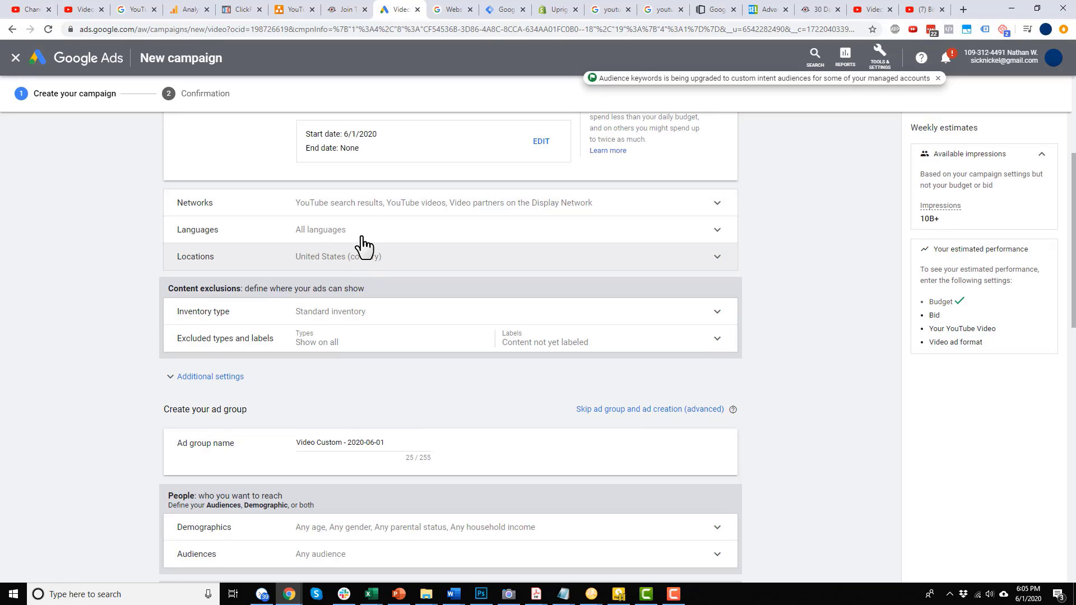
{"action": "left_click", "coordinate": [366, 204]}
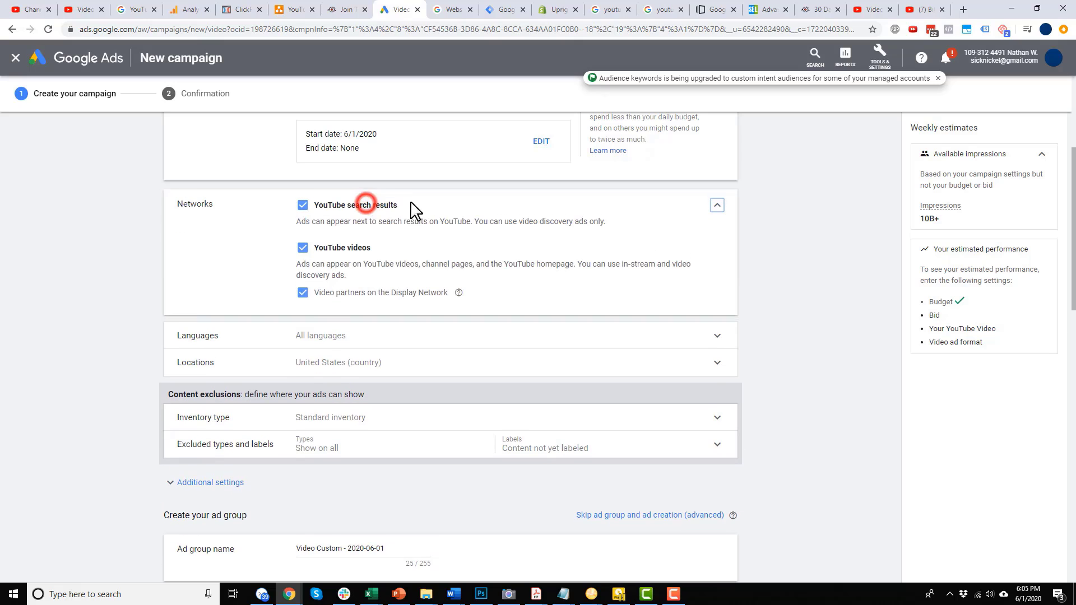
{"action": "left_click", "coordinate": [301, 292]}
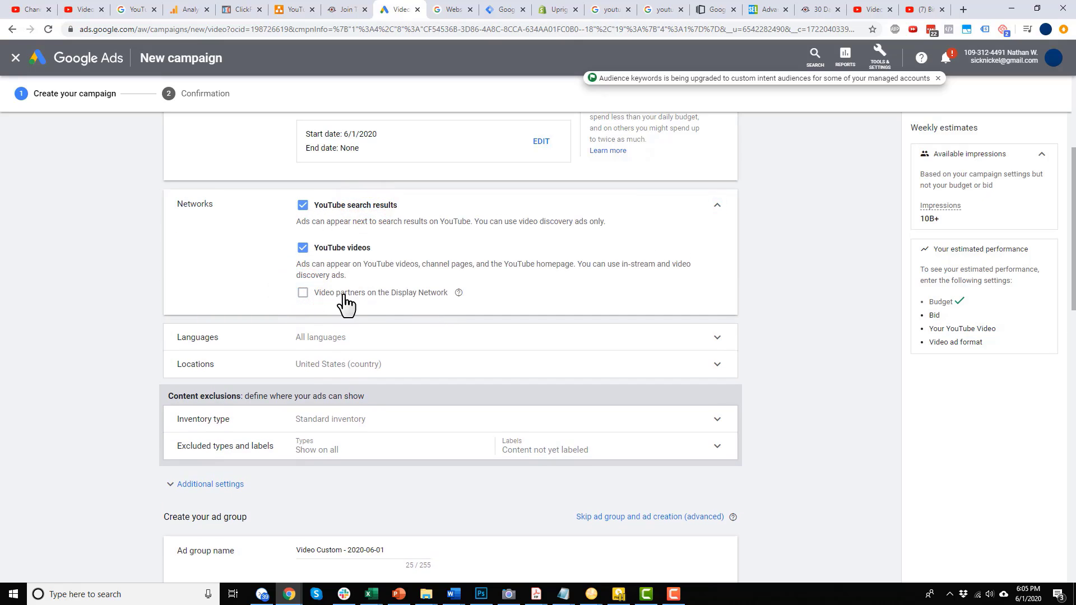
{"action": "left_click", "coordinate": [718, 208]}
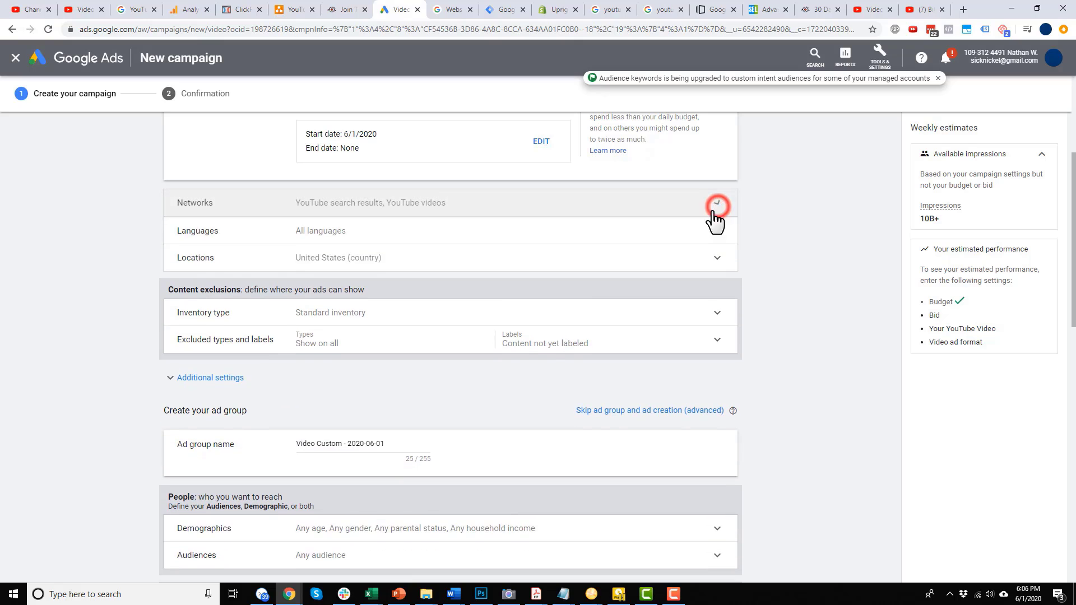
Search the campaign languages for "engli" and select English
{"action": "left_click", "coordinate": [412, 233]}
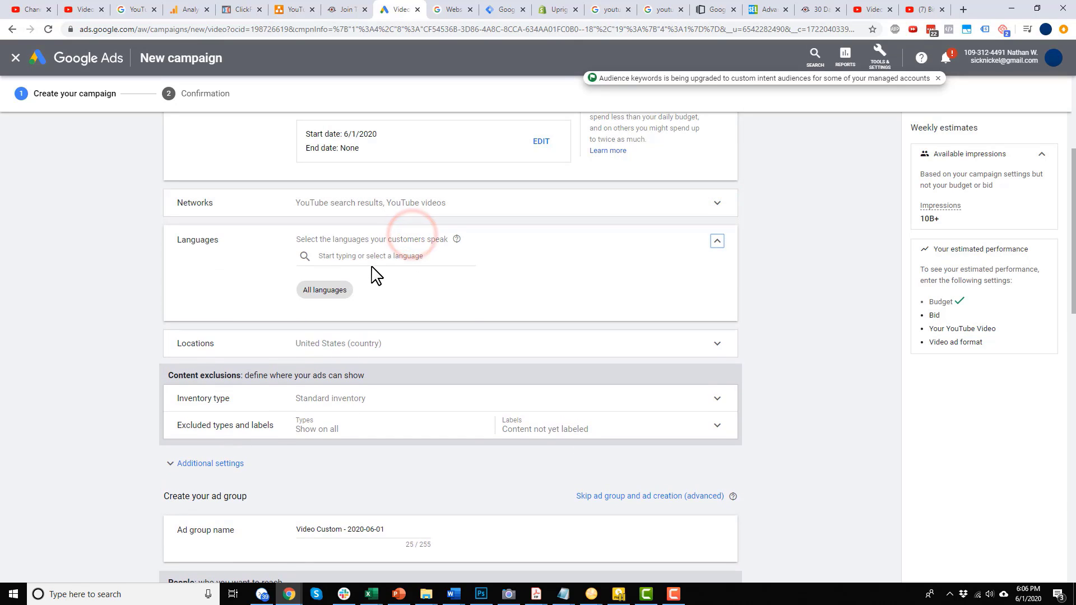
{"action": "left_click", "coordinate": [386, 253]}
{"action": "type", "text": "engli"}
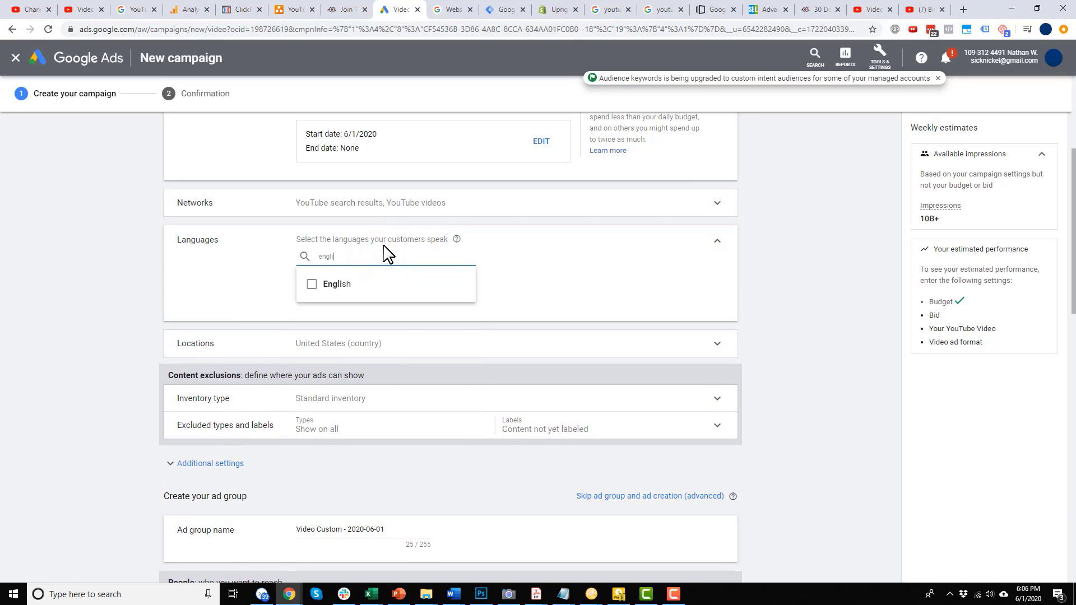
{"action": "left_click", "coordinate": [312, 284]}
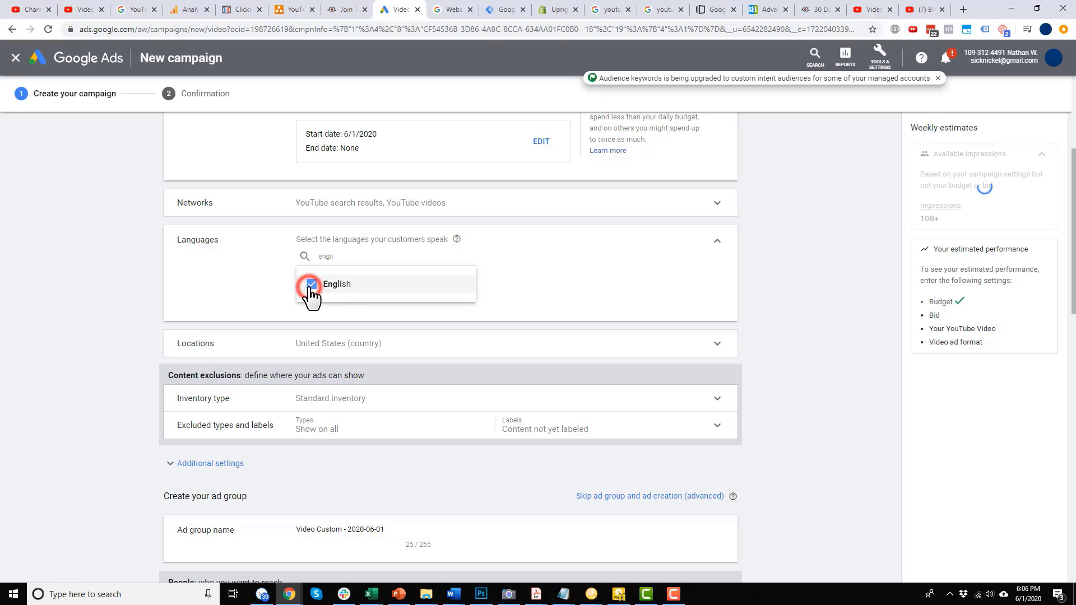
Finish the language targeting with English selected and keep United States as the campaign's target location
{"action": "left_click", "coordinate": [845, 287]}
{"action": "left_click", "coordinate": [372, 344]}
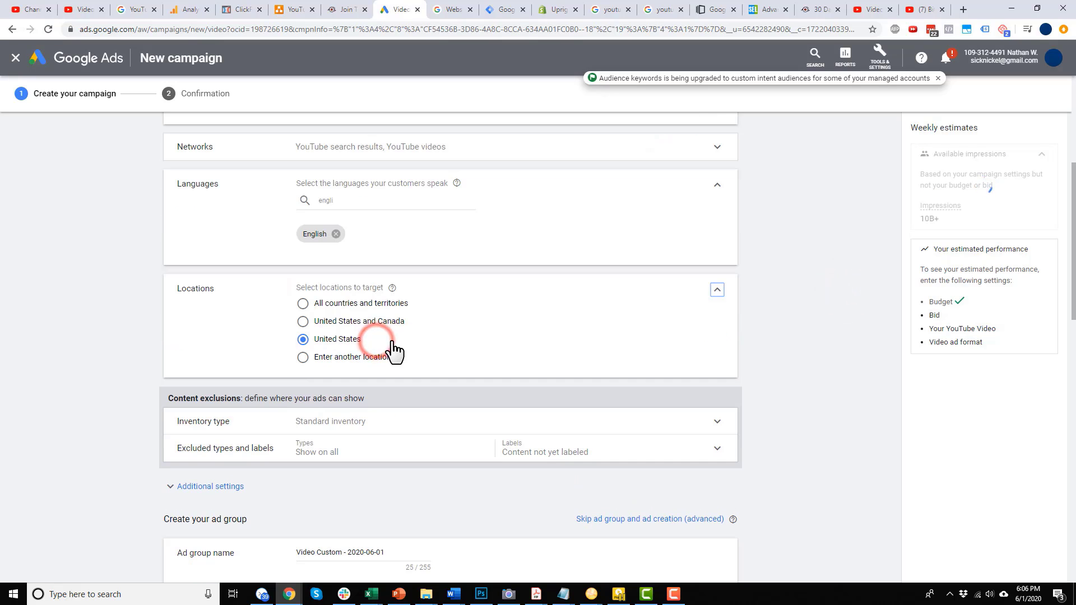
{"action": "left_click", "coordinate": [343, 343]}
{"action": "left_click", "coordinate": [716, 290]}
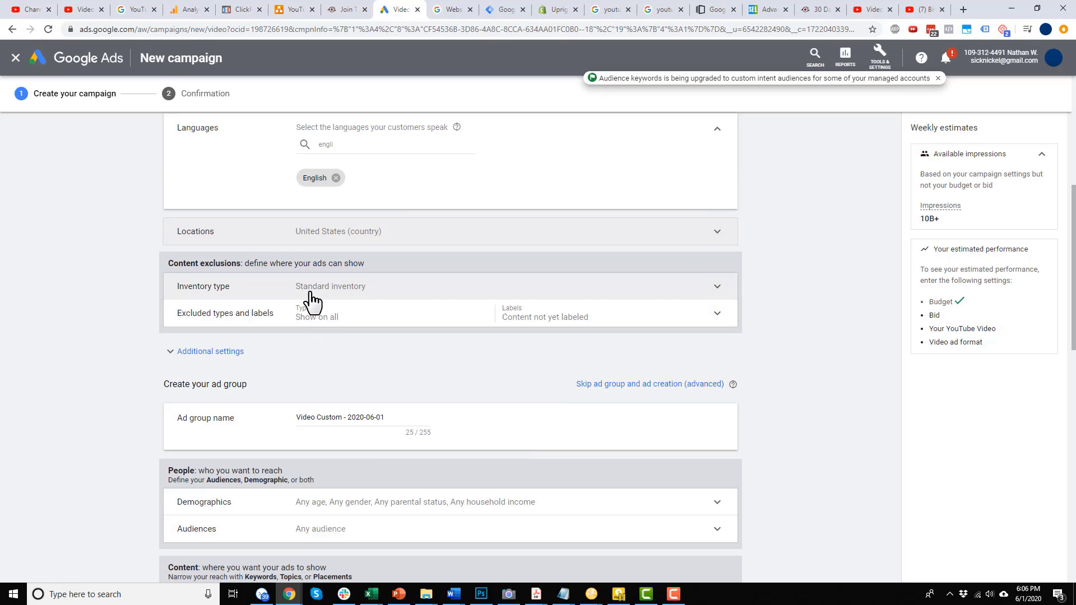
Keep Standard inventory and exclude embedded YouTube videos, live streaming videos and DL-MA: Mature audiences content
{"action": "left_click", "coordinate": [284, 294]}
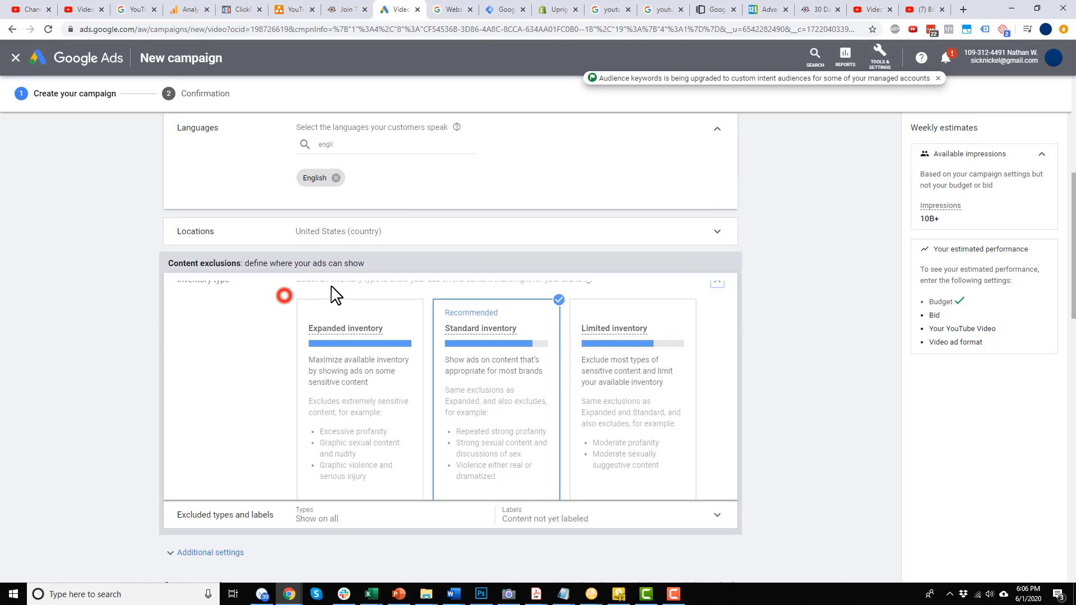
{"action": "scroll", "coordinate": [494, 379], "scroll_direction": "down", "scroll_amount": 5}
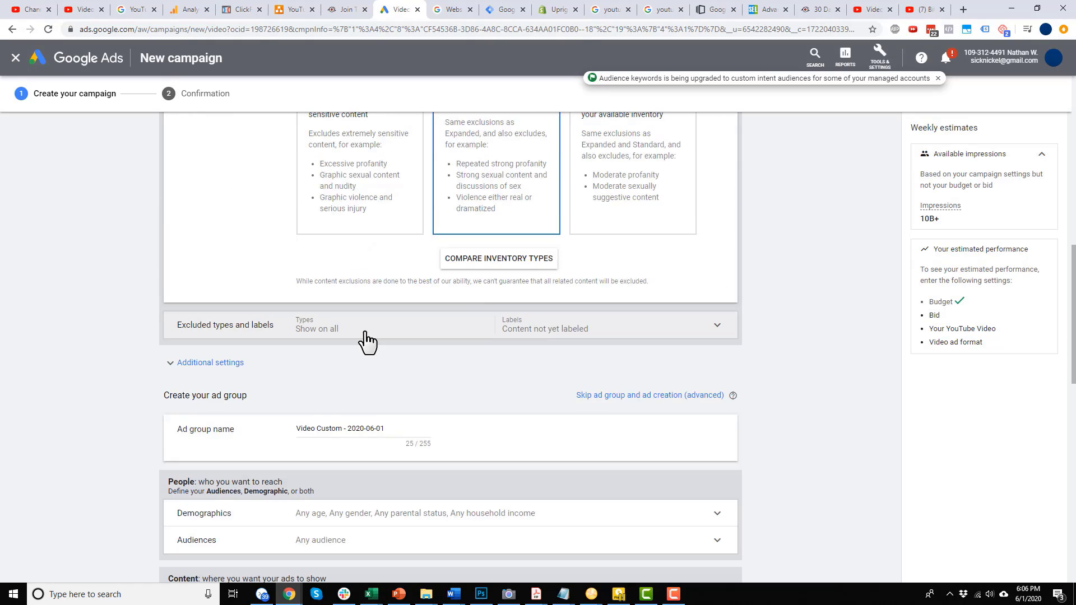
{"action": "left_click", "coordinate": [366, 330]}
{"action": "scroll", "coordinate": [369, 338], "scroll_direction": "down", "scroll_amount": 1}
{"action": "left_click", "coordinate": [302, 310]}
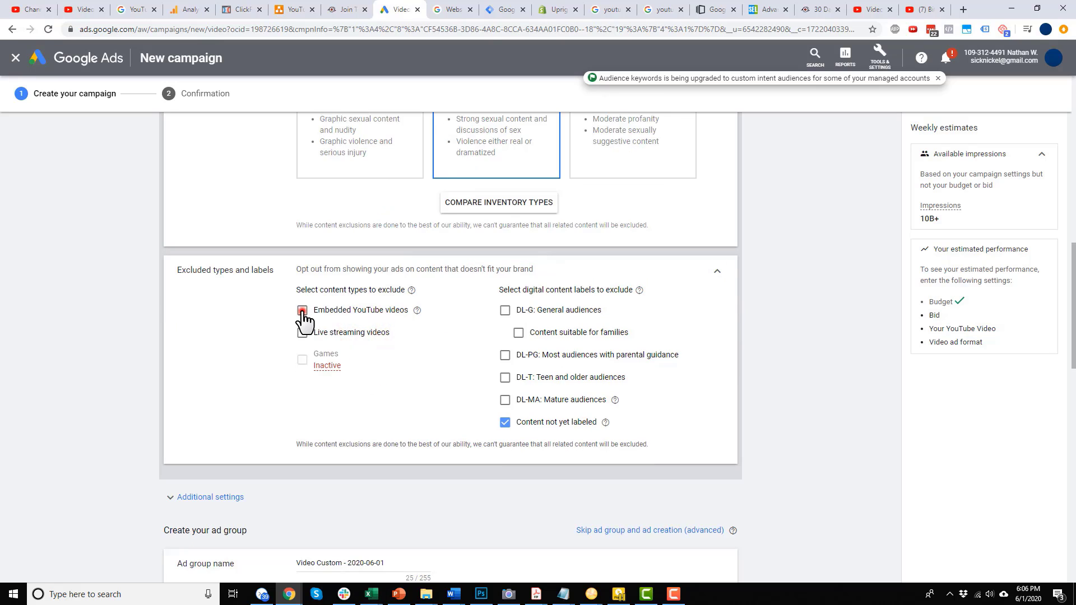
{"action": "left_click", "coordinate": [302, 333]}
{"action": "left_click", "coordinate": [505, 400]}
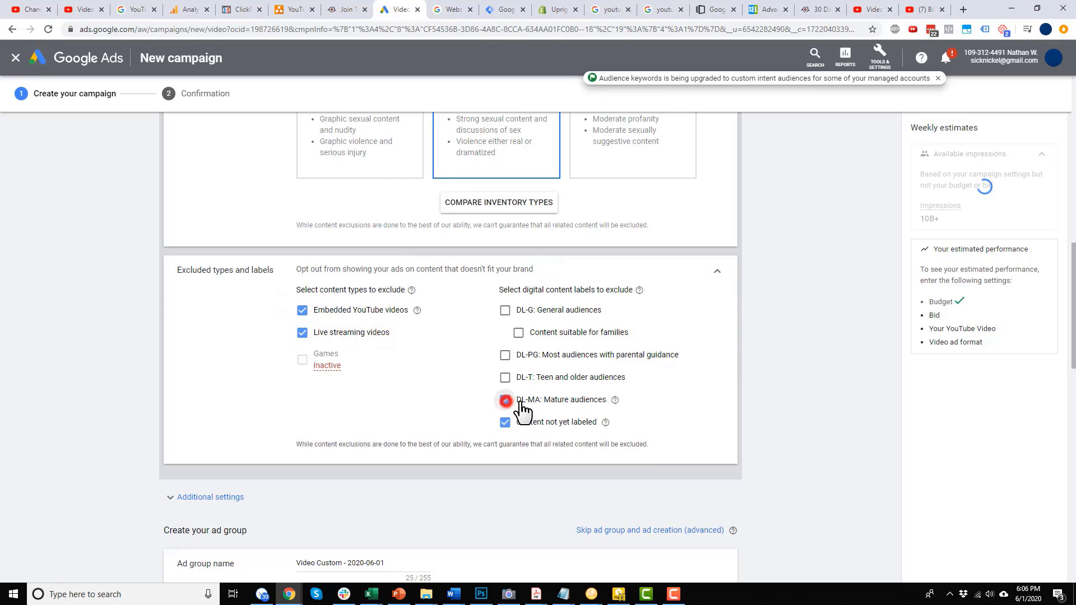
{"action": "left_click", "coordinate": [717, 273]}
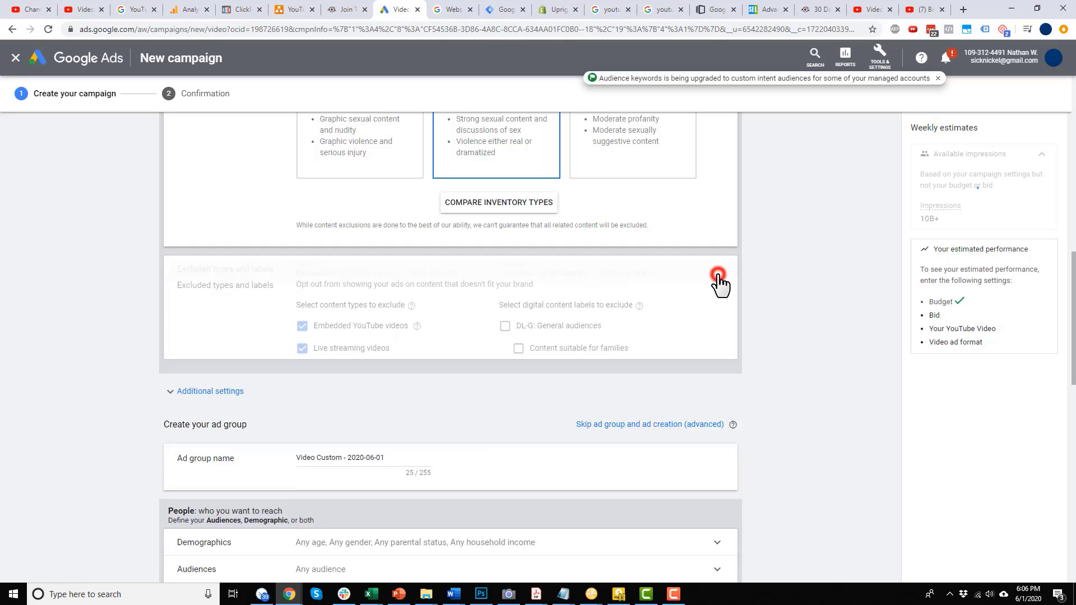
In the additional settings, choose the "Leads and Buyers" conversion action set for this campaign and save it
{"action": "left_click", "coordinate": [200, 308]}
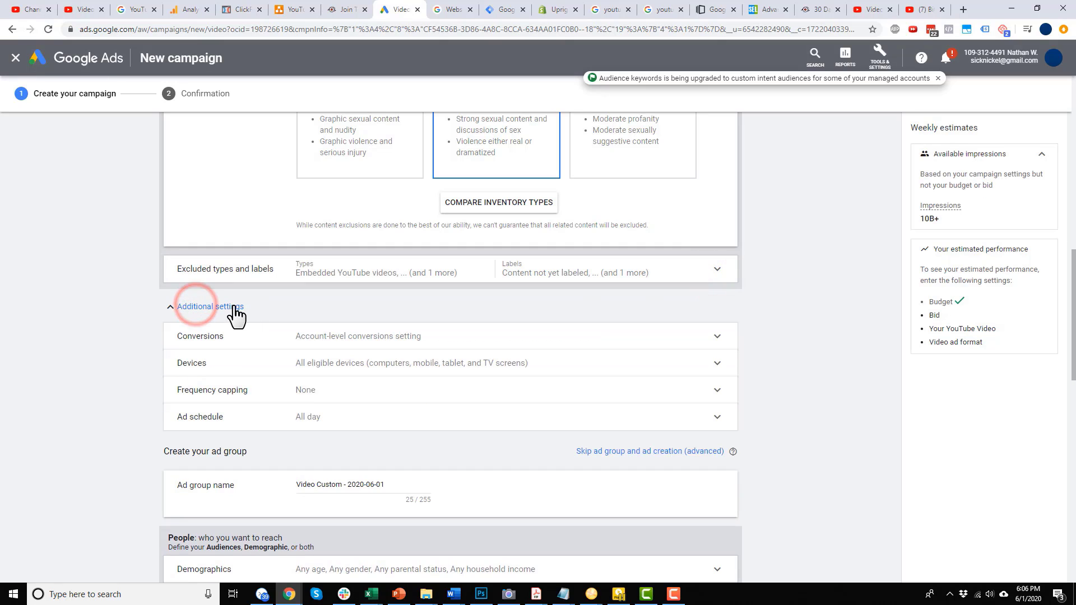
{"action": "left_click", "coordinate": [362, 337]}
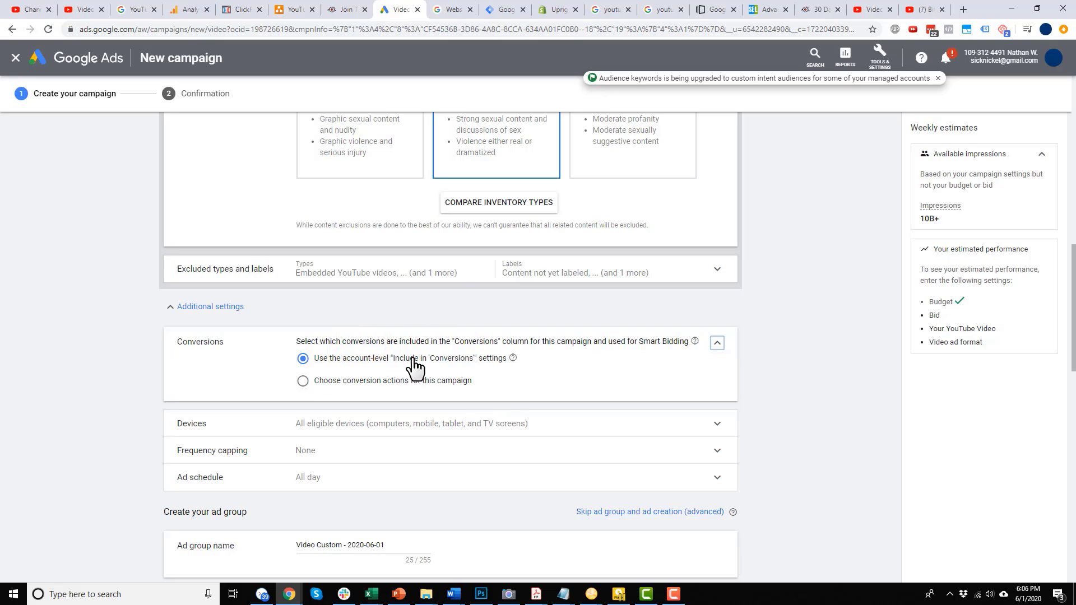
{"action": "left_click", "coordinate": [314, 381]}
{"action": "left_click", "coordinate": [359, 399]}
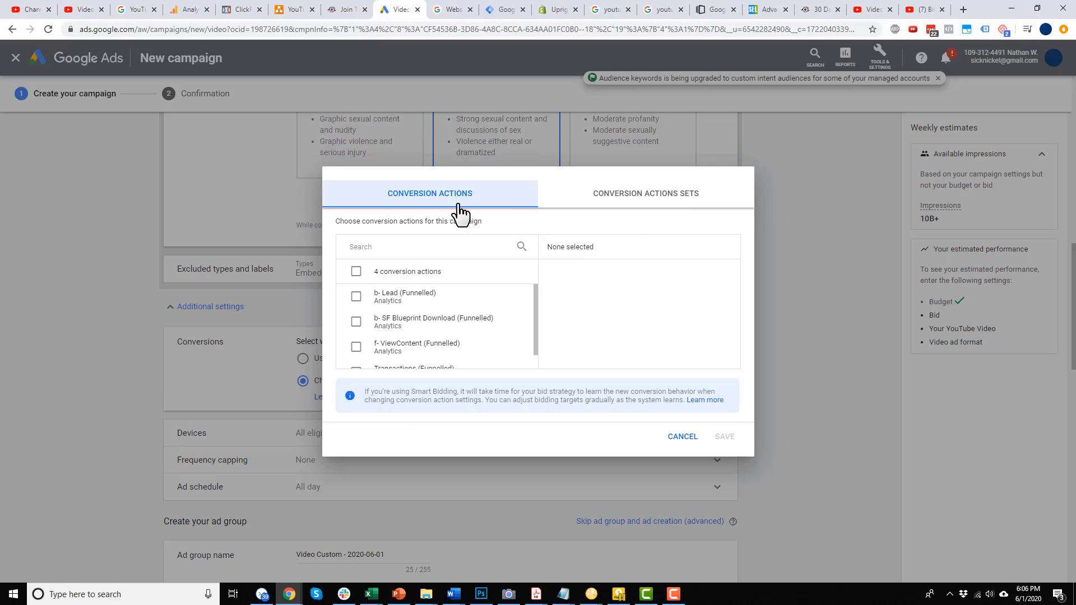
{"action": "left_click", "coordinate": [684, 198]}
{"action": "left_click", "coordinate": [353, 269]}
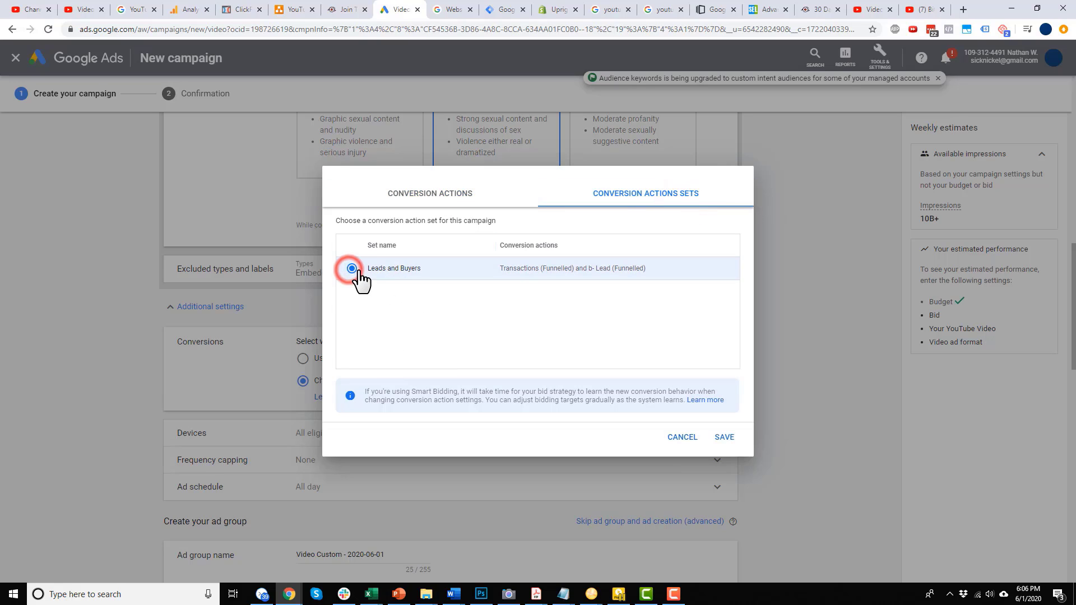
{"action": "left_click", "coordinate": [723, 440]}
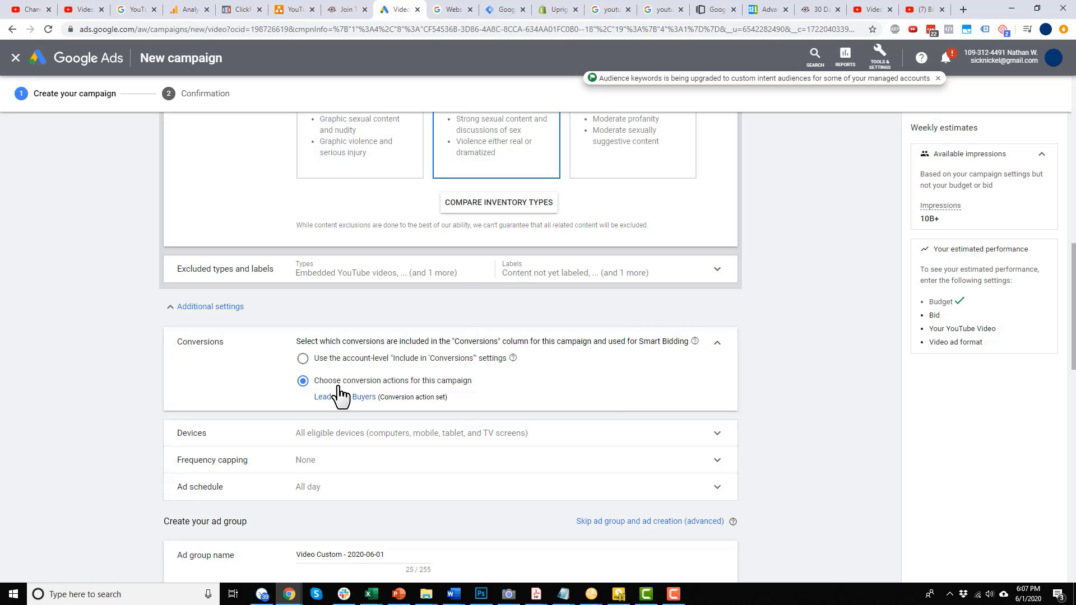
Set specific device targeting with TV screens excluded, and review the frequency capping options
{"action": "left_click", "coordinate": [328, 433]}
{"action": "scroll", "coordinate": [391, 422], "scroll_direction": "down", "scroll_amount": 3}
{"action": "left_click", "coordinate": [364, 290]}
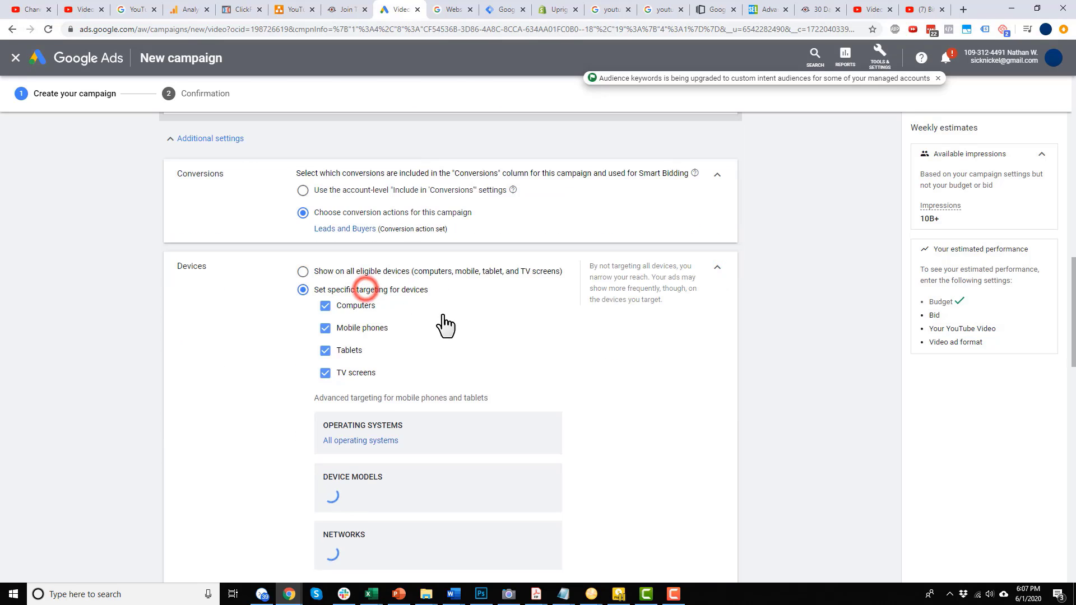
{"action": "left_click", "coordinate": [365, 371]}
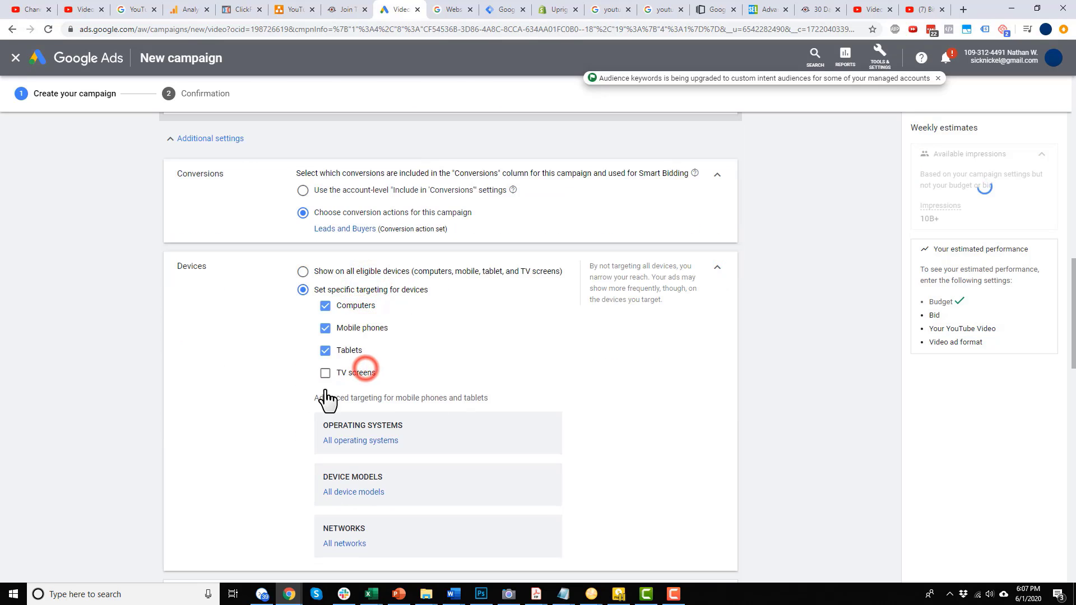
{"action": "left_click", "coordinate": [717, 268]}
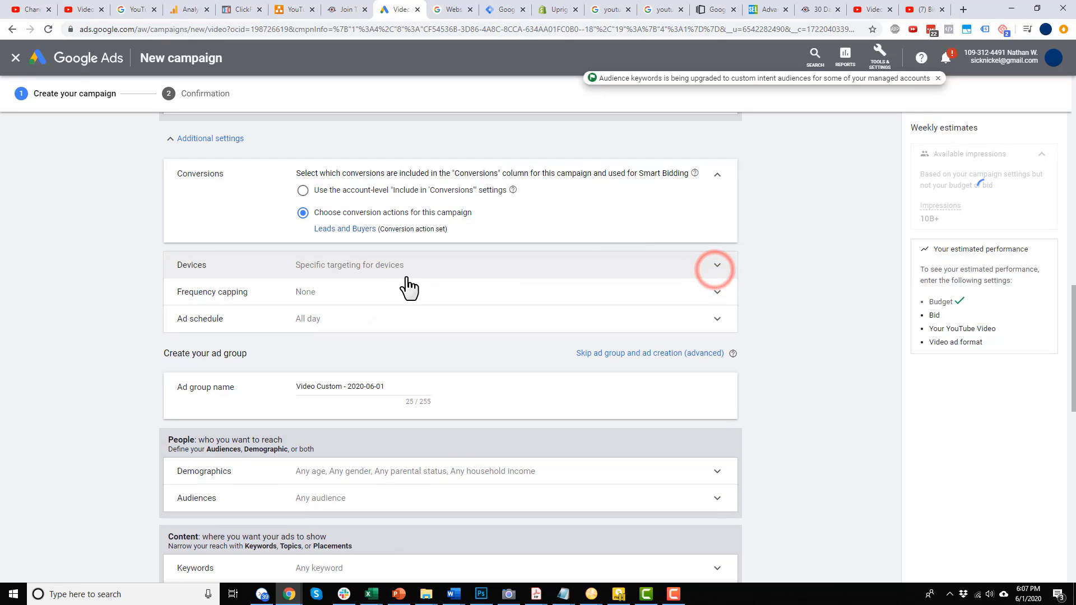
{"action": "left_click", "coordinate": [377, 297]}
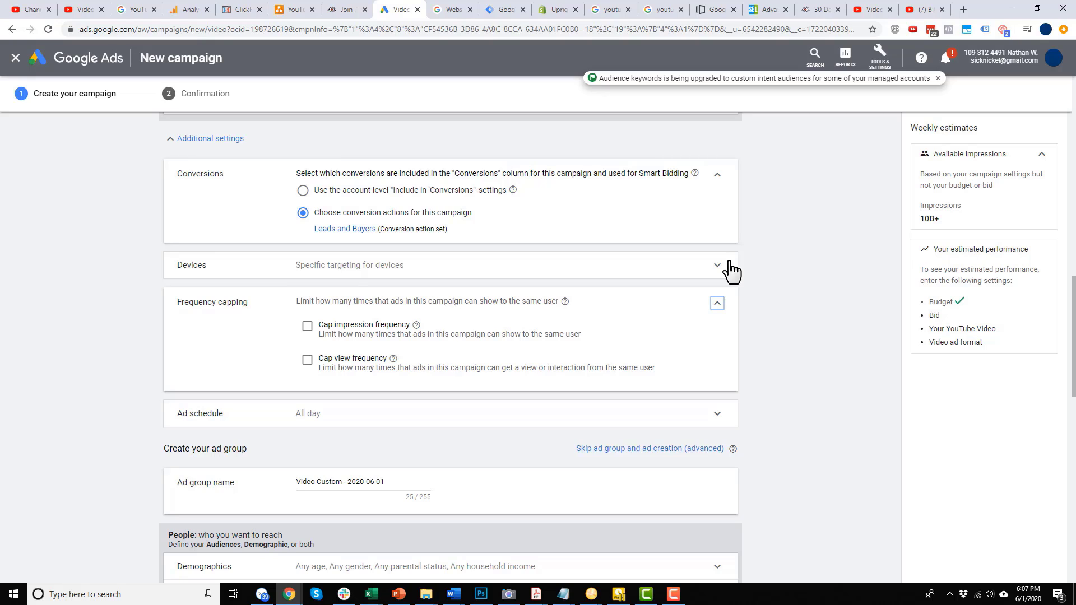
{"action": "left_click", "coordinate": [718, 303]}
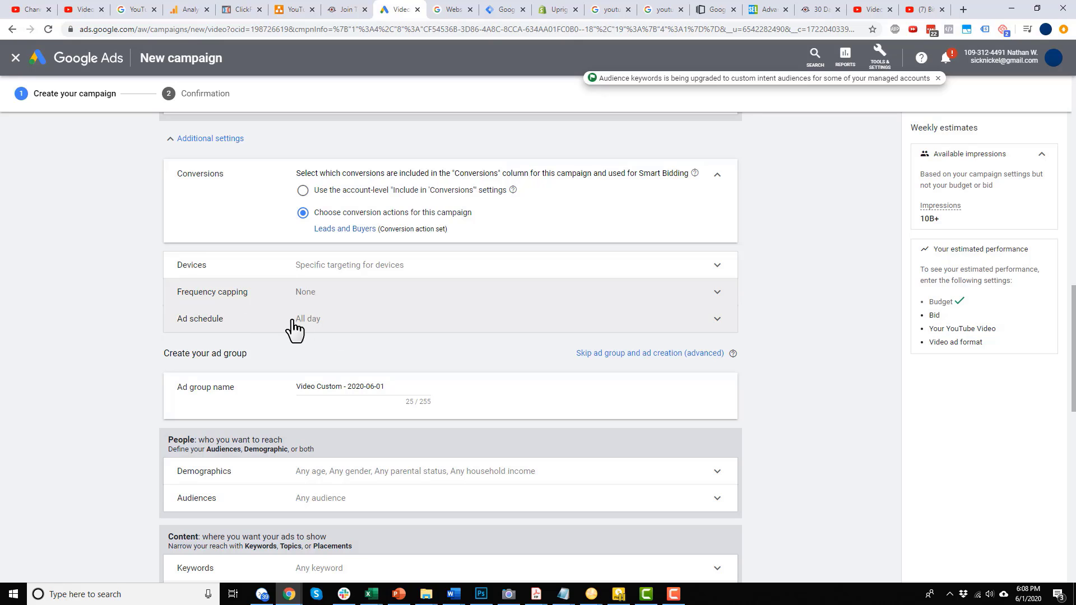
Rename the ad group as "Mobile and Tablets"
{"action": "scroll", "coordinate": [367, 339], "scroll_direction": "down", "scroll_amount": 1}
{"action": "triple_click", "coordinate": [413, 330]}
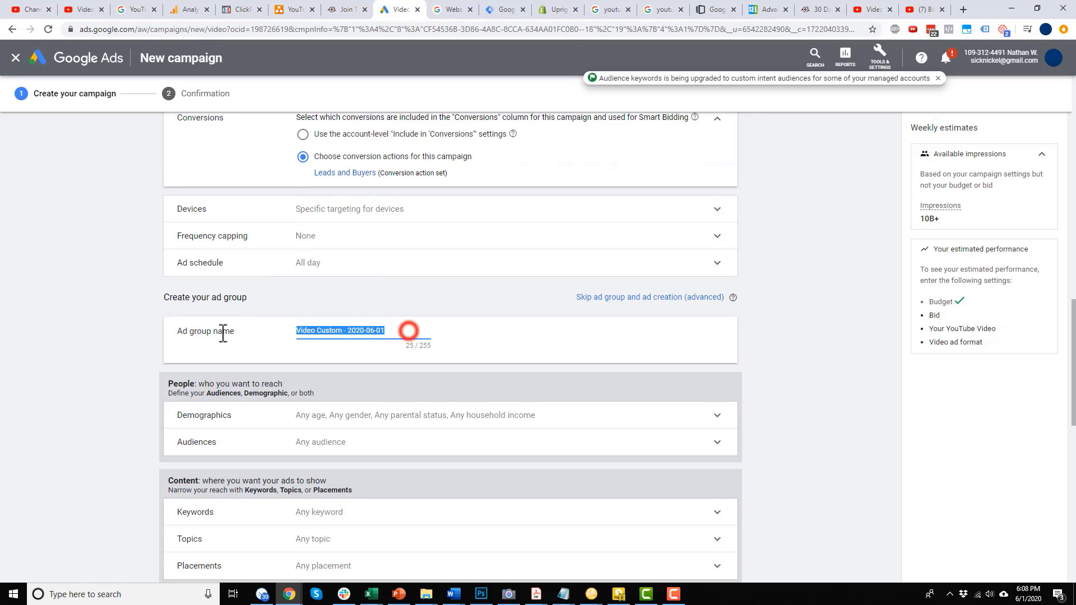
{"action": "type", "text": "Mobile and Tablets"}
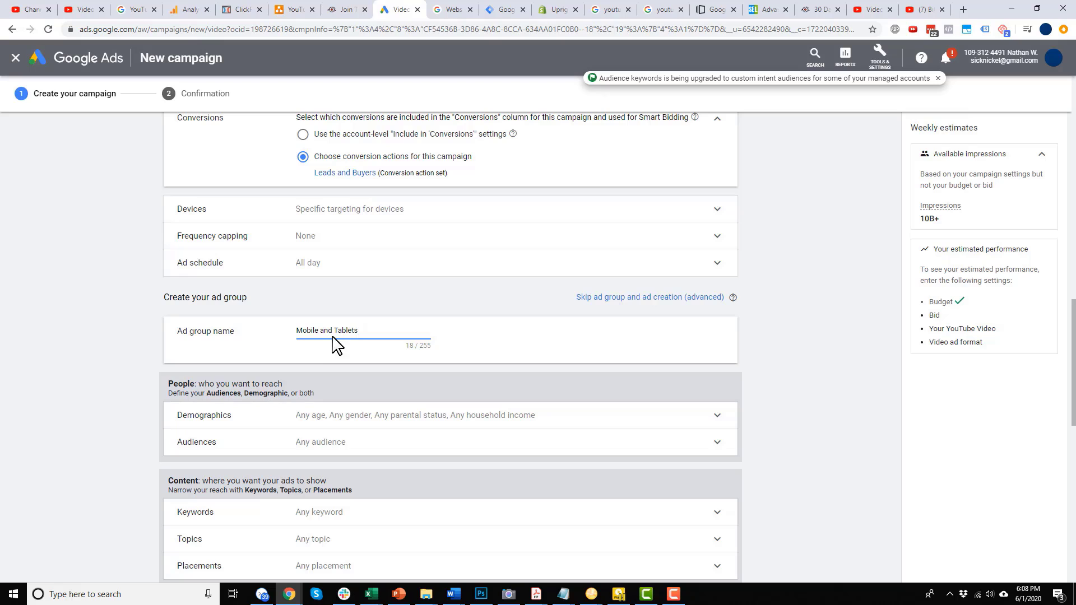
Search the audiences for "CI" and target the custom intent audience "CI - Sales Funnels"
{"action": "scroll", "coordinate": [338, 331], "scroll_direction": "down", "scroll_amount": 2}
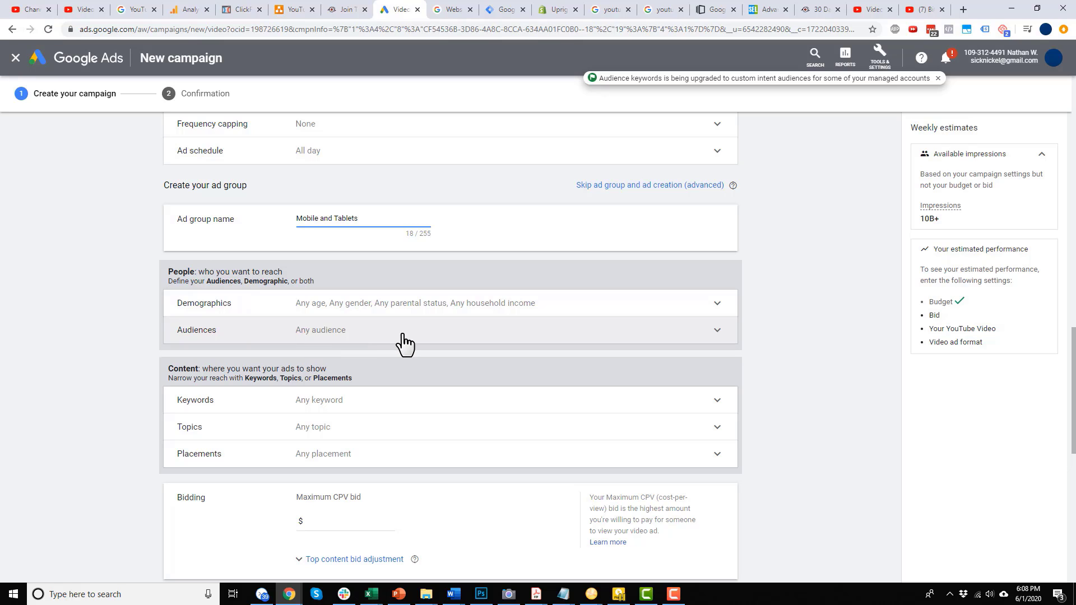
{"action": "left_click", "coordinate": [449, 337]}
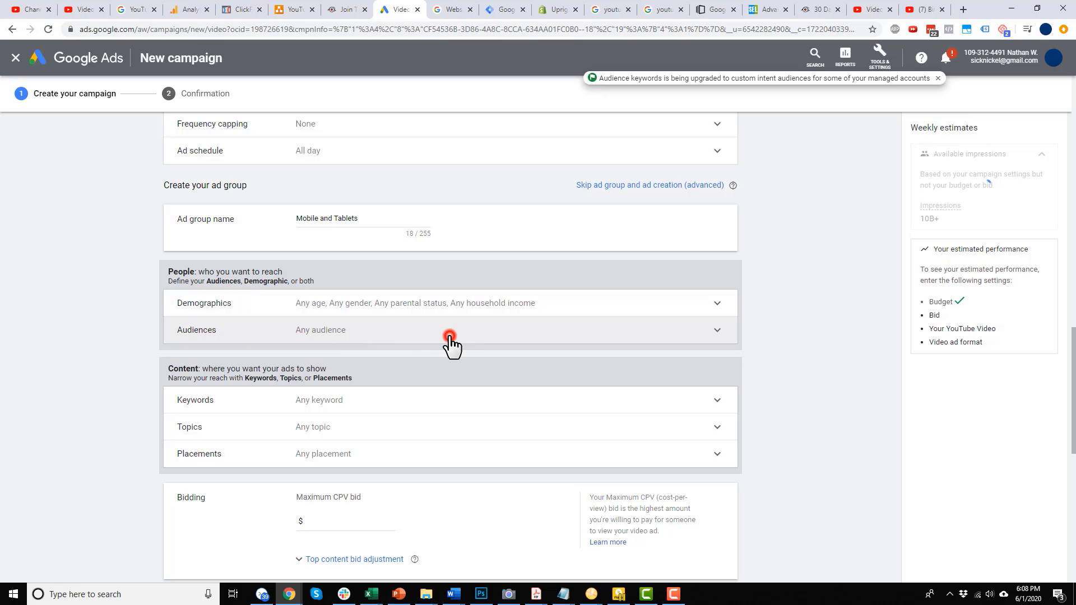
{"action": "scroll", "coordinate": [457, 339], "scroll_direction": "down", "scroll_amount": 2}
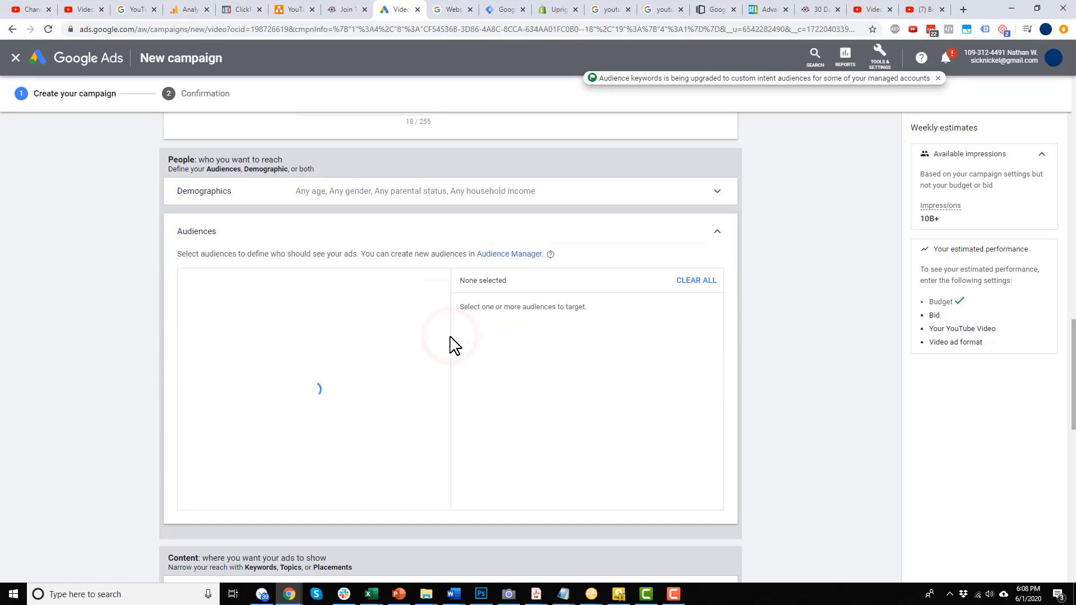
{"action": "left_click", "coordinate": [349, 308]}
{"action": "type", "text": "cl"}
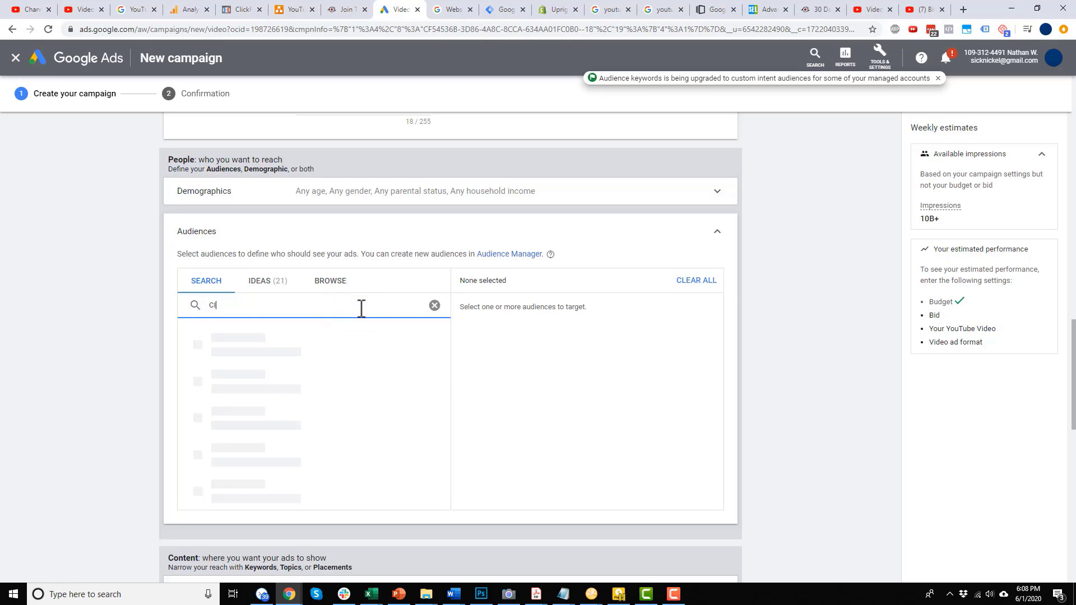
{"action": "left_click", "coordinate": [195, 358]}
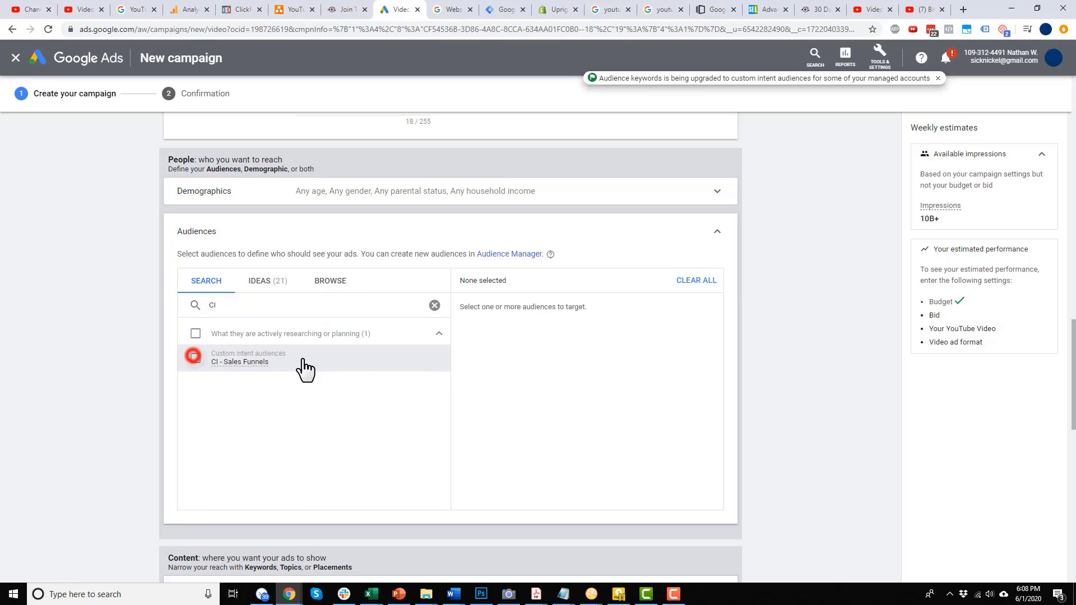
Set the ad group's maximum CPV bid to $0.05
{"action": "scroll", "coordinate": [378, 315], "scroll_direction": "down", "scroll_amount": 4}
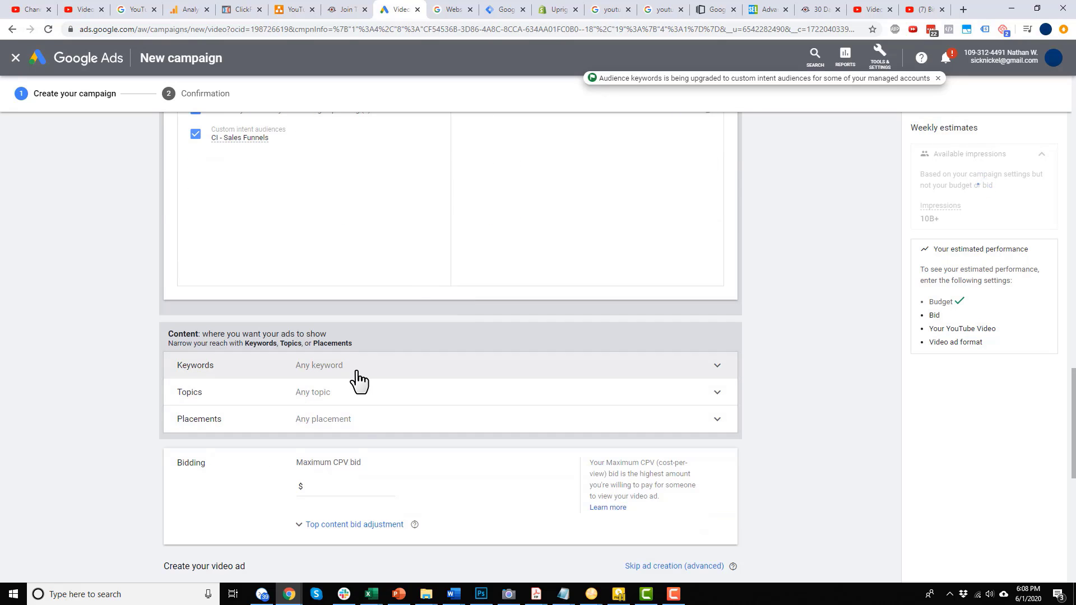
{"action": "scroll", "coordinate": [355, 379], "scroll_direction": "down", "scroll_amount": 2}
{"action": "scroll", "coordinate": [347, 302], "scroll_direction": "down", "scroll_amount": 1}
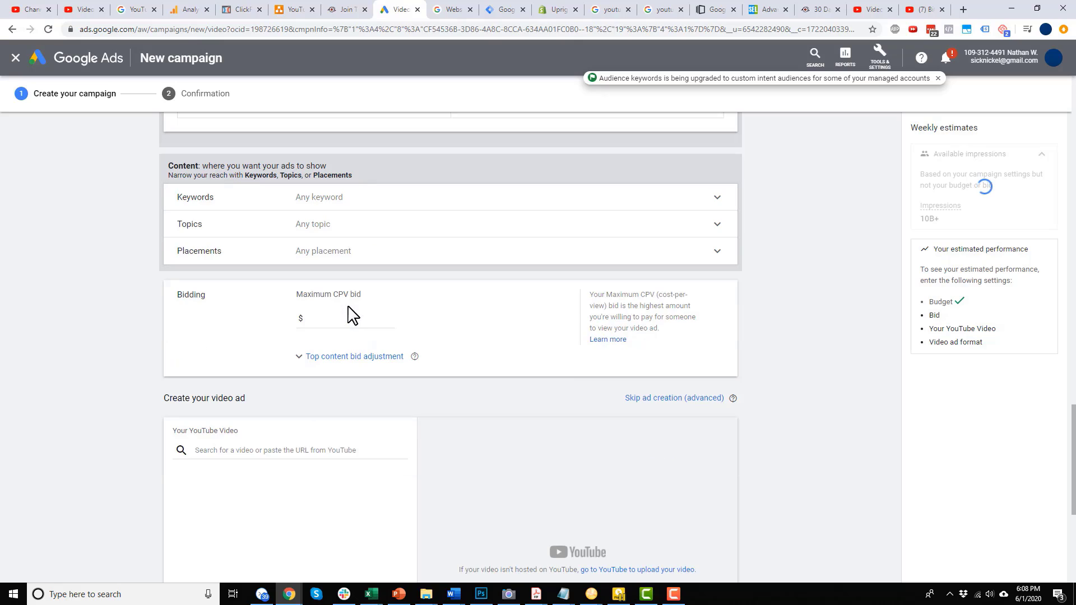
{"action": "left_click", "coordinate": [364, 317]}
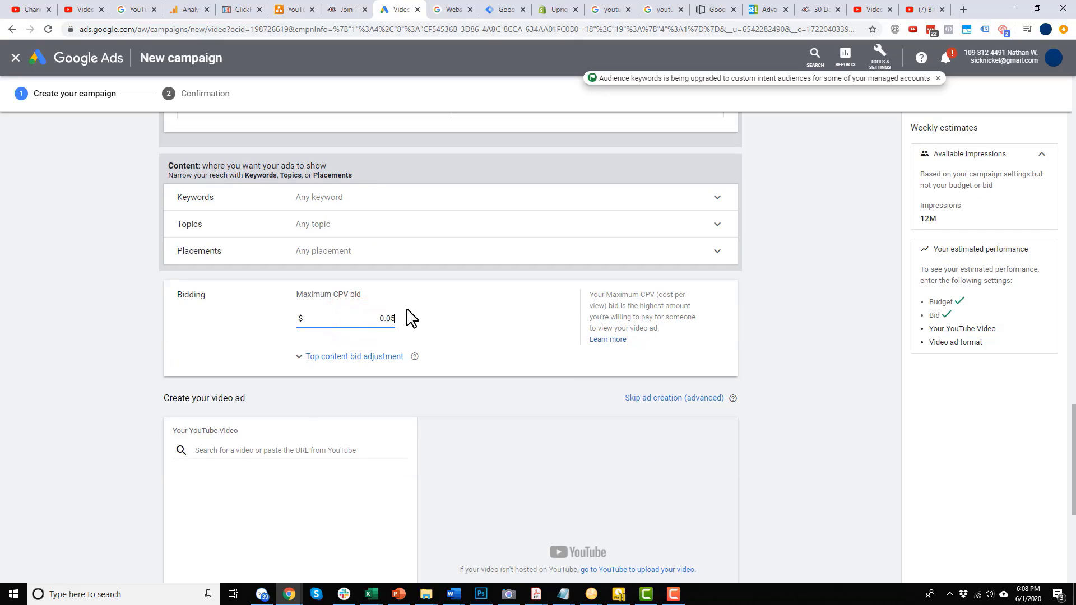
Add the YouTube video "[free download] Sales Funnel Blueprints" by its pasted URL and choose the Video discovery ad format
{"action": "scroll", "coordinate": [444, 320], "scroll_direction": "down", "scroll_amount": 2}
{"action": "left_click", "coordinate": [317, 349]}
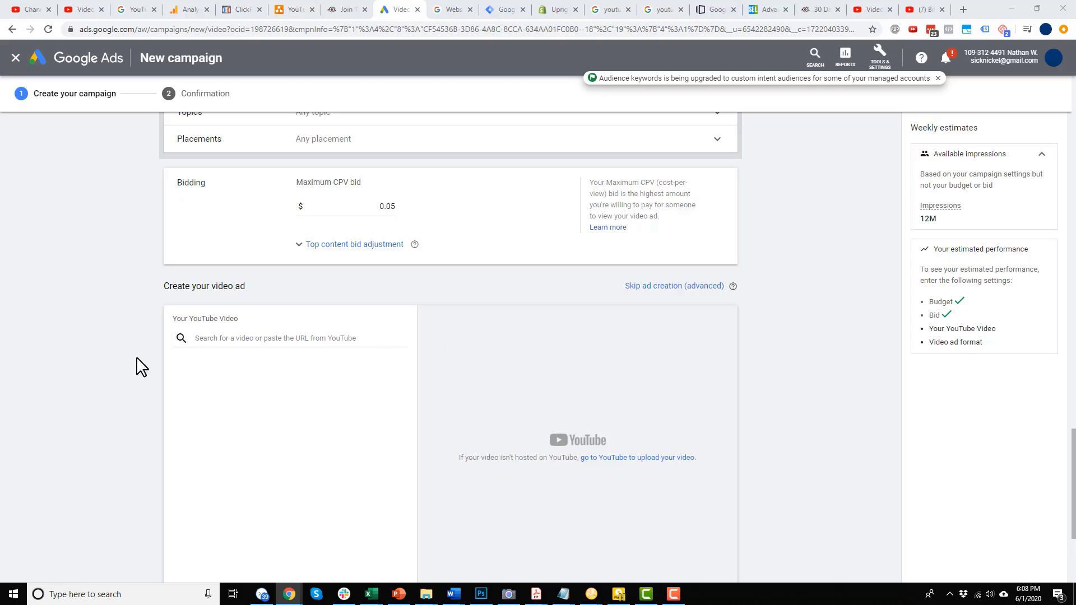
{"action": "left_click", "coordinate": [242, 338]}
{"action": "key", "text": "ctrl+v"}
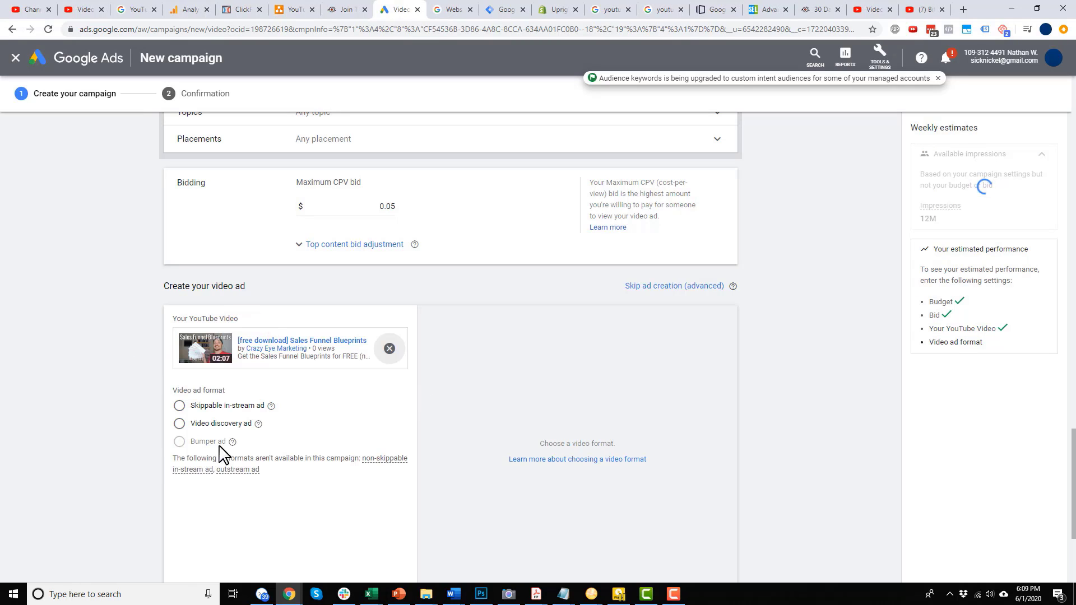
{"action": "left_click", "coordinate": [225, 427]}
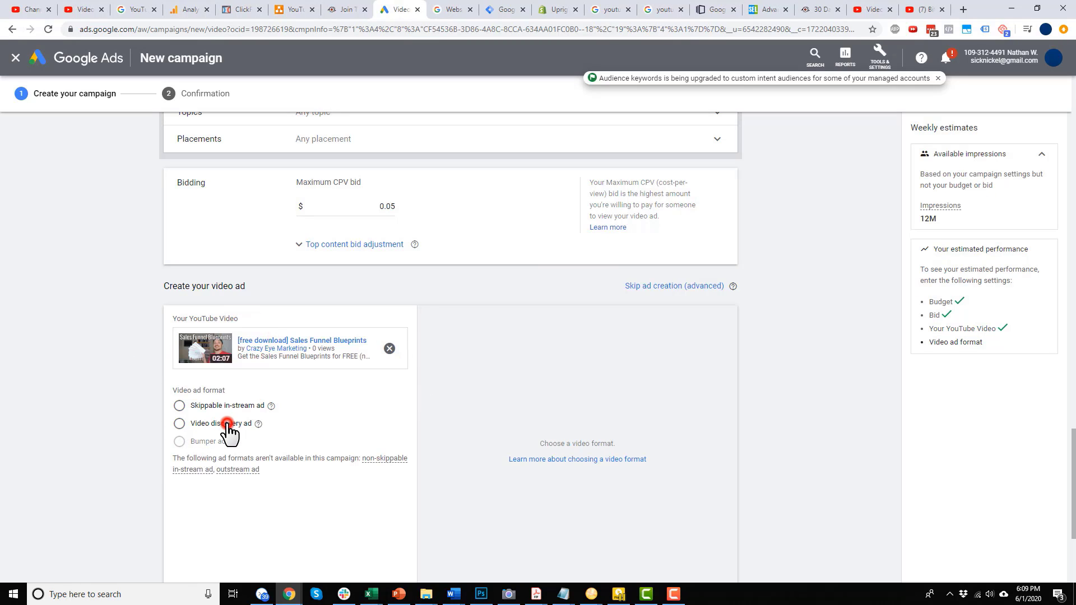
Set the ad headline to "[free download] Sales Funnel Blueprints" and descriptions to "Save time by using these free sales" and "funnel blueprints to plan your funn"
{"action": "scroll", "coordinate": [129, 448], "scroll_direction": "down", "scroll_amount": 2}
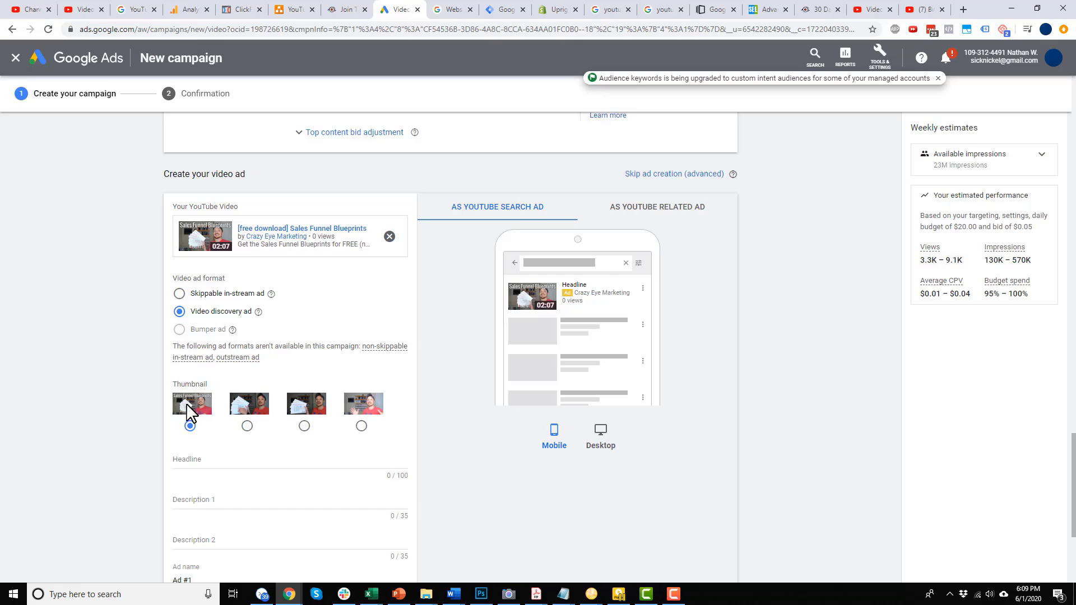
{"action": "scroll", "coordinate": [195, 402], "scroll_direction": "down", "scroll_amount": 2}
{"action": "left_click", "coordinate": [205, 350]}
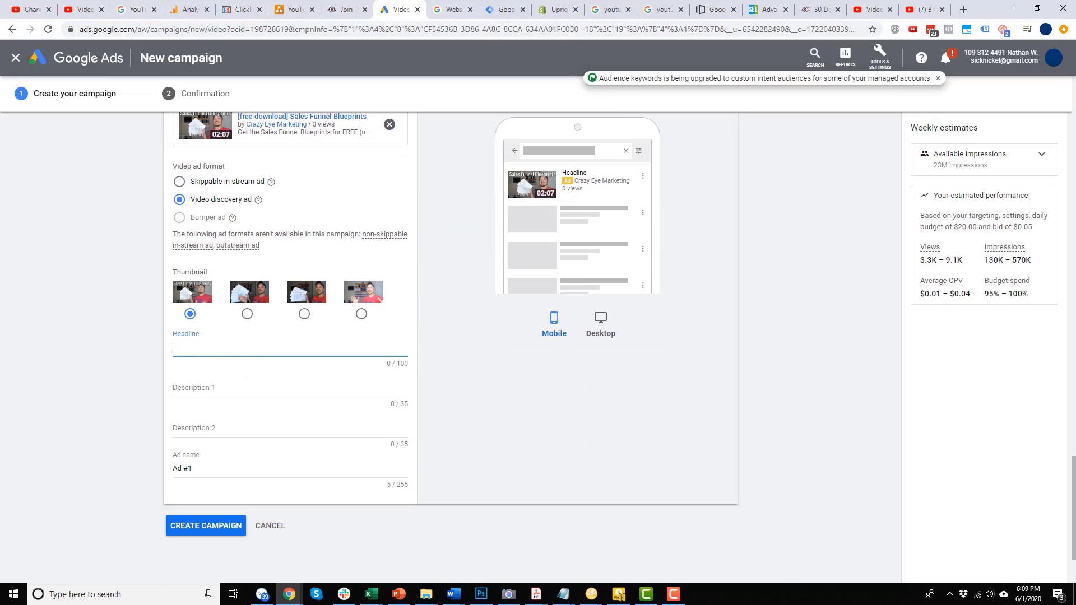
{"action": "left_click", "coordinate": [247, 350]}
{"action": "type", "text": "[free download] Sales Funnel Blueprints"}
{"action": "left_click", "coordinate": [222, 393]}
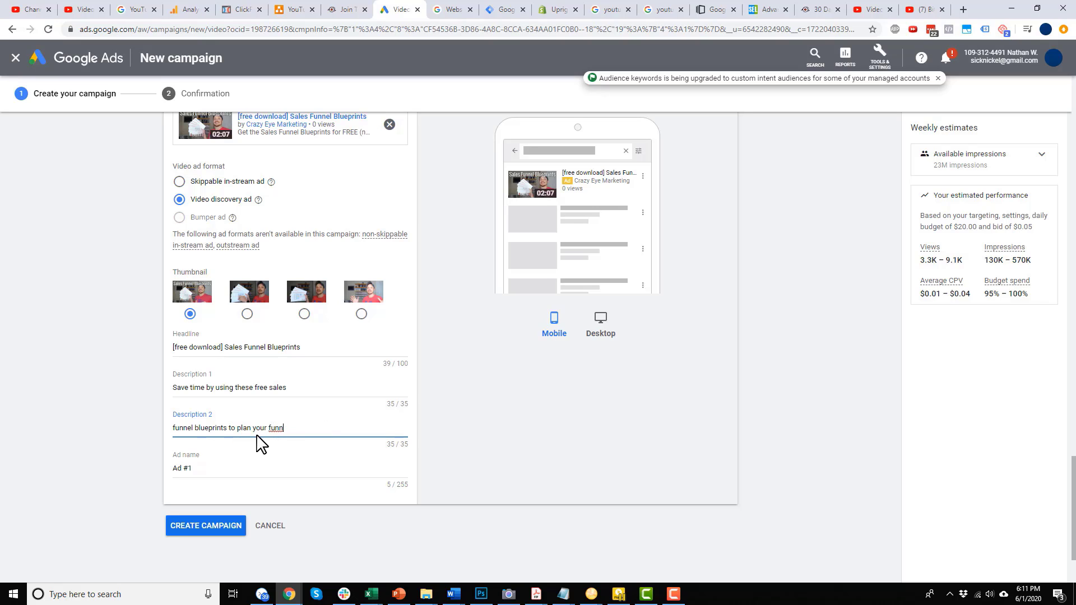
Create the video campaign and continue from the confirmation to its ad groups overview
{"action": "left_click", "coordinate": [217, 528]}
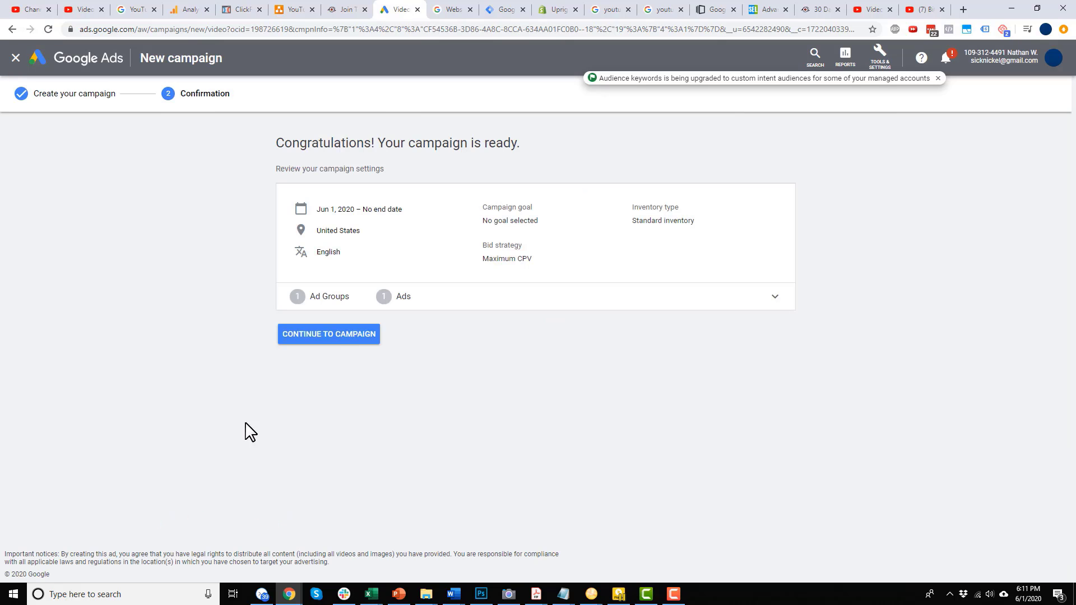
{"action": "left_click", "coordinate": [348, 335]}
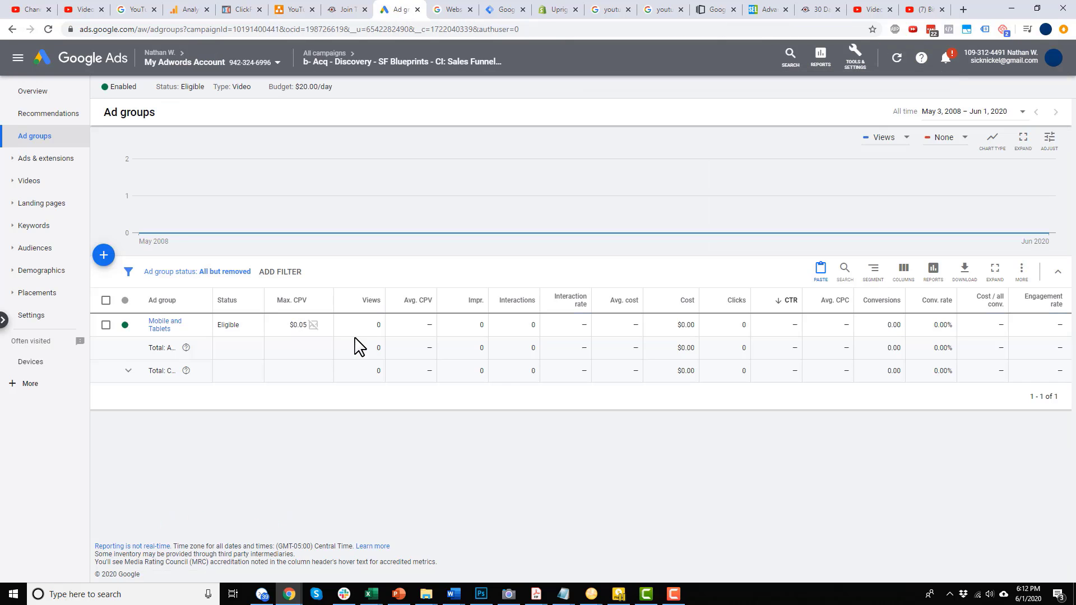
Open the audience exclusions of the Mobile and Tablets ad group and start adding a campaign-level exclusion
{"action": "left_click", "coordinate": [155, 331]}
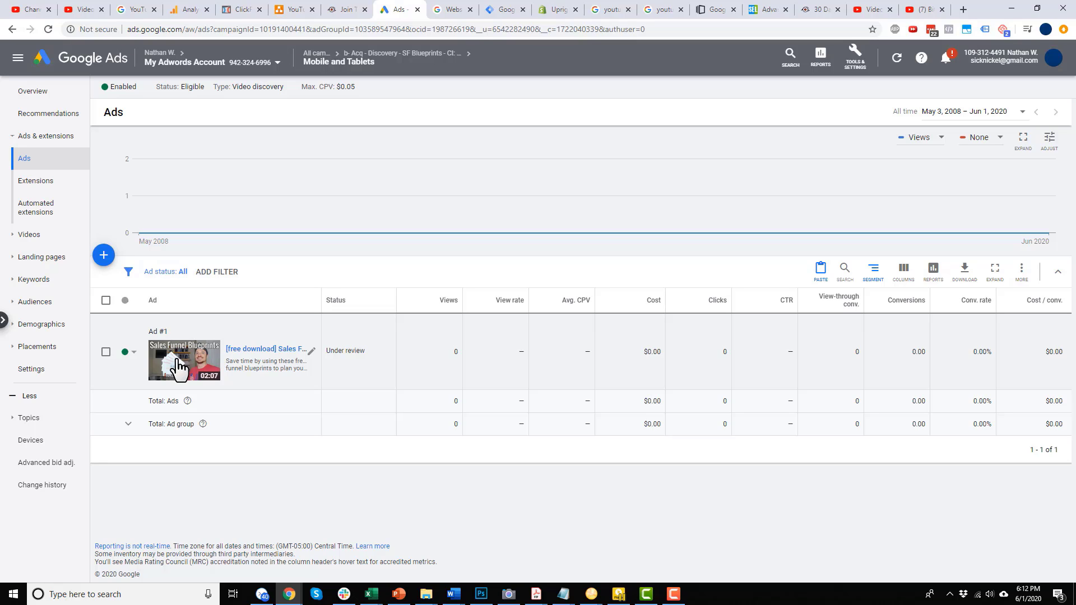
{"action": "left_click", "coordinate": [51, 303]}
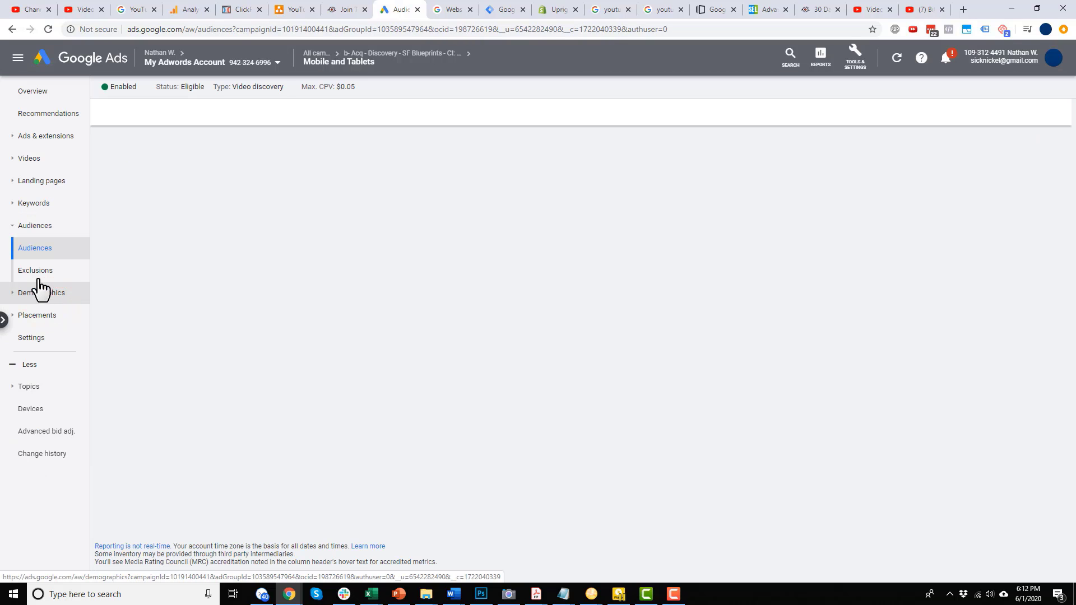
{"action": "left_click", "coordinate": [51, 272]}
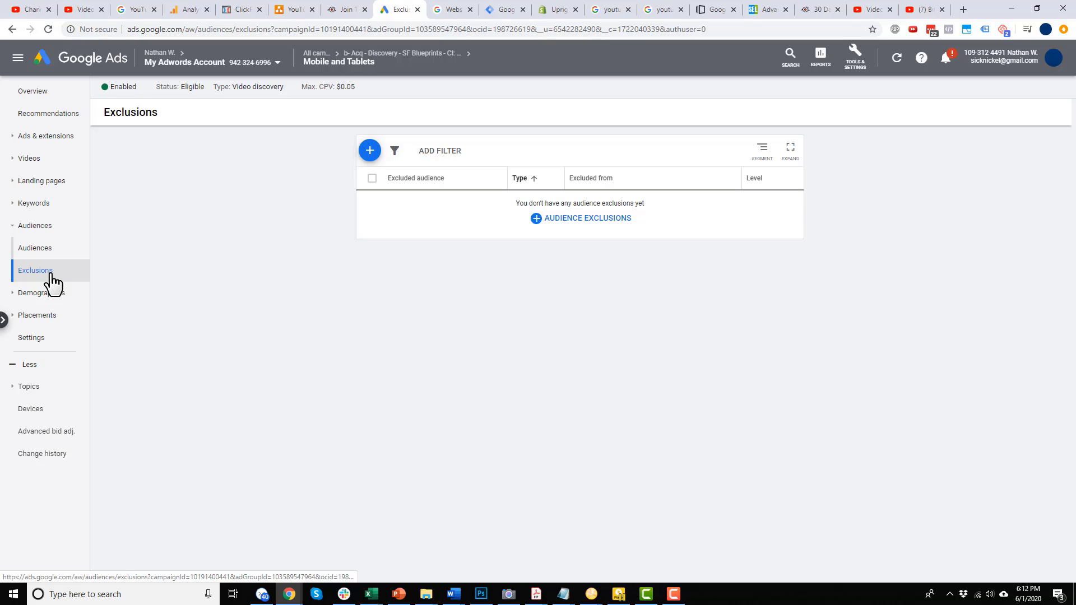
{"action": "left_click", "coordinate": [579, 224]}
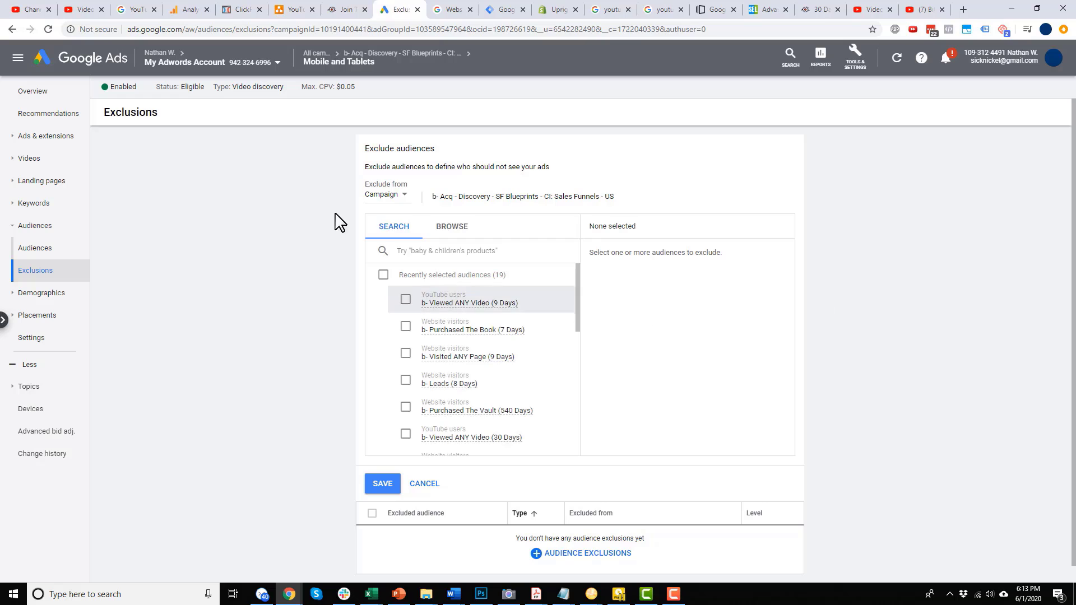
Find the 540-day audiences and select b- Leads, b- Purchased The Vault and b- Purchased The Book for exclusion
{"action": "left_click", "coordinate": [463, 252]}
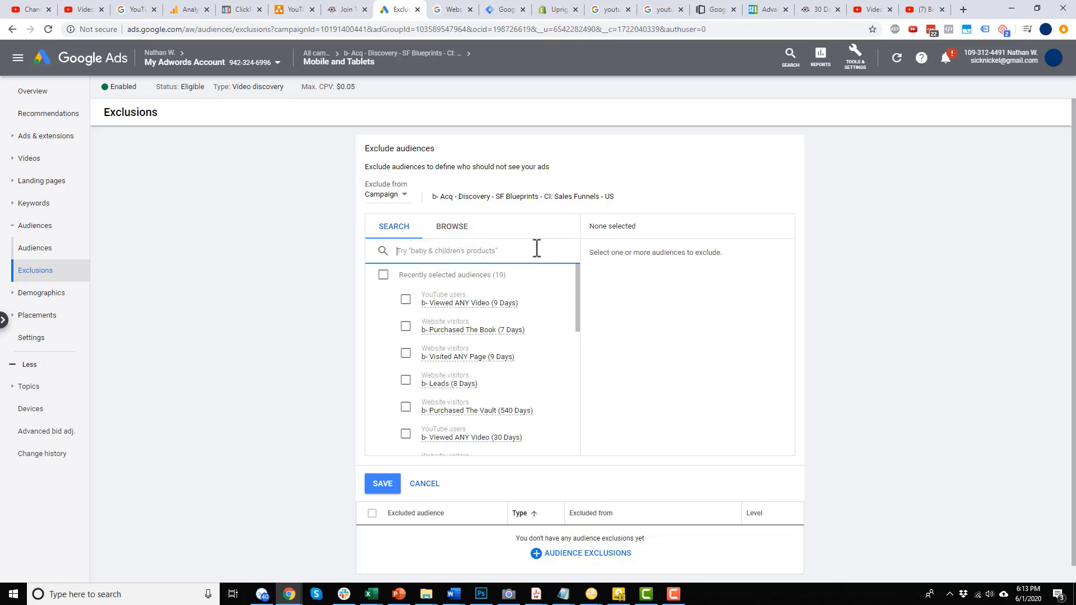
{"action": "type", "text": "540 day"}
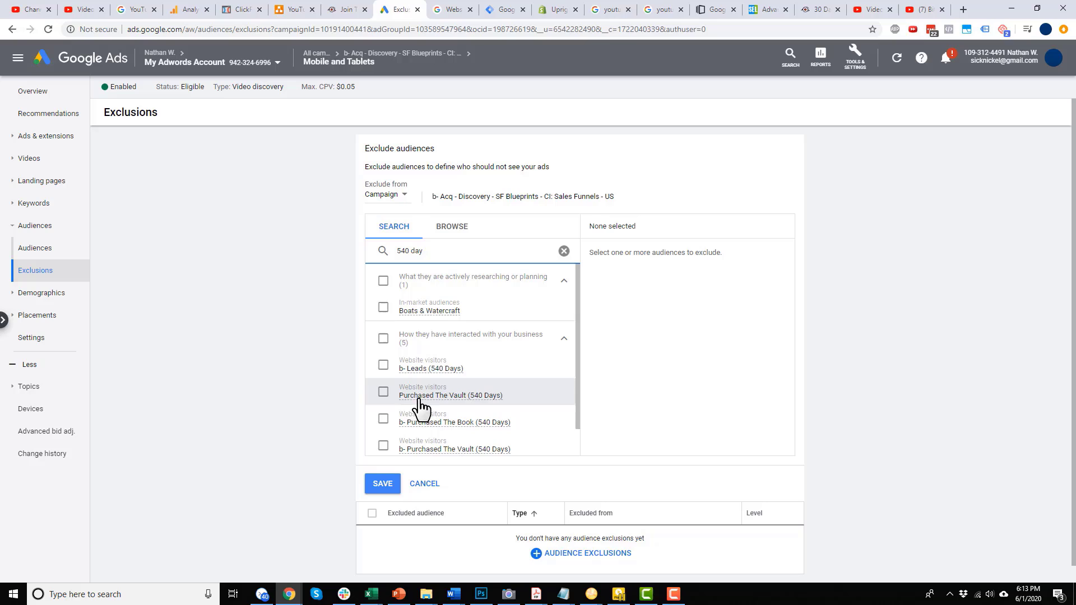
{"action": "left_click", "coordinate": [383, 365]}
{"action": "left_click", "coordinate": [384, 392]}
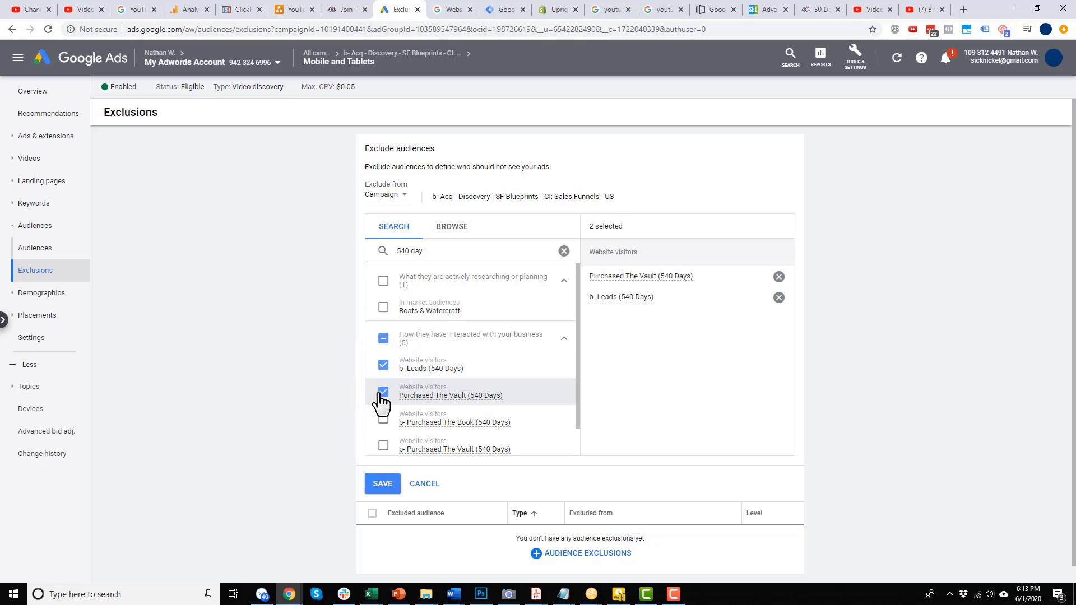
{"action": "left_click", "coordinate": [384, 392]}
{"action": "left_click", "coordinate": [383, 445]}
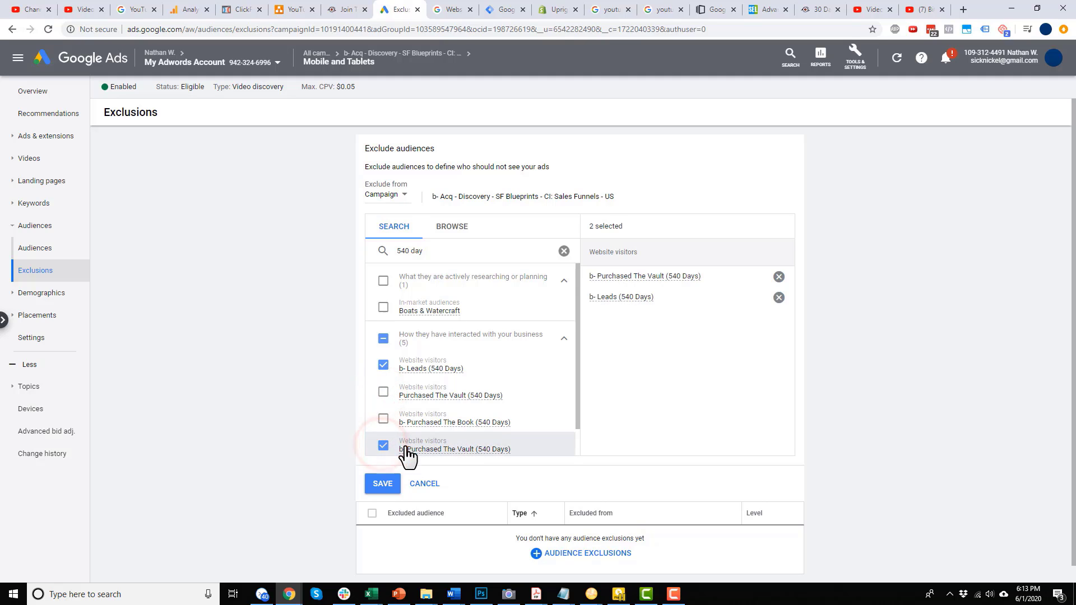
{"action": "left_click", "coordinate": [383, 419]}
{"action": "scroll", "coordinate": [437, 418], "scroll_direction": "down", "scroll_amount": 2}
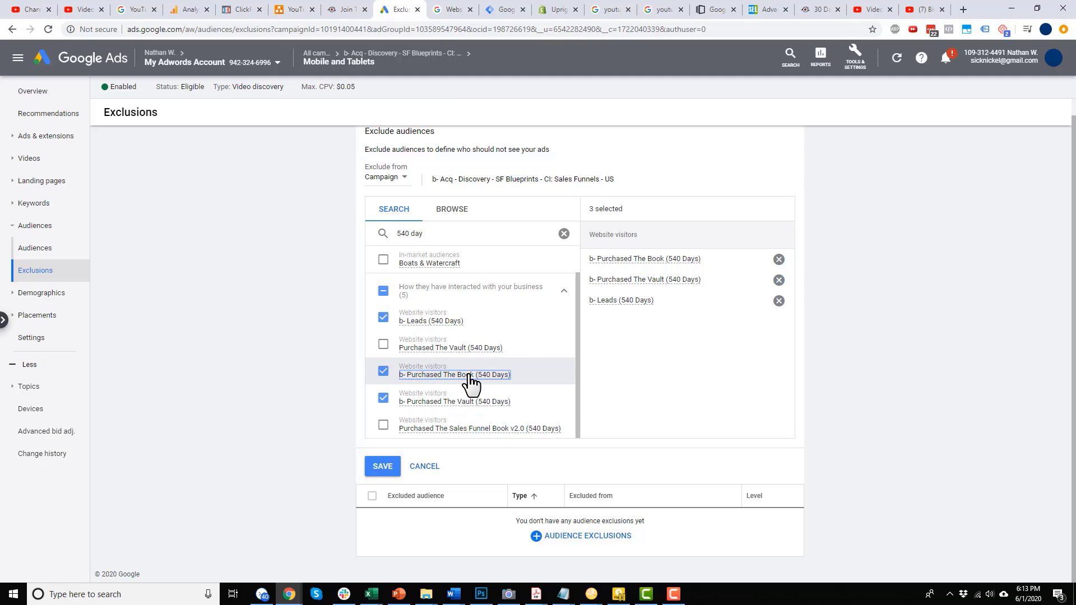
{"action": "mouse_move", "coordinate": [478, 380]}
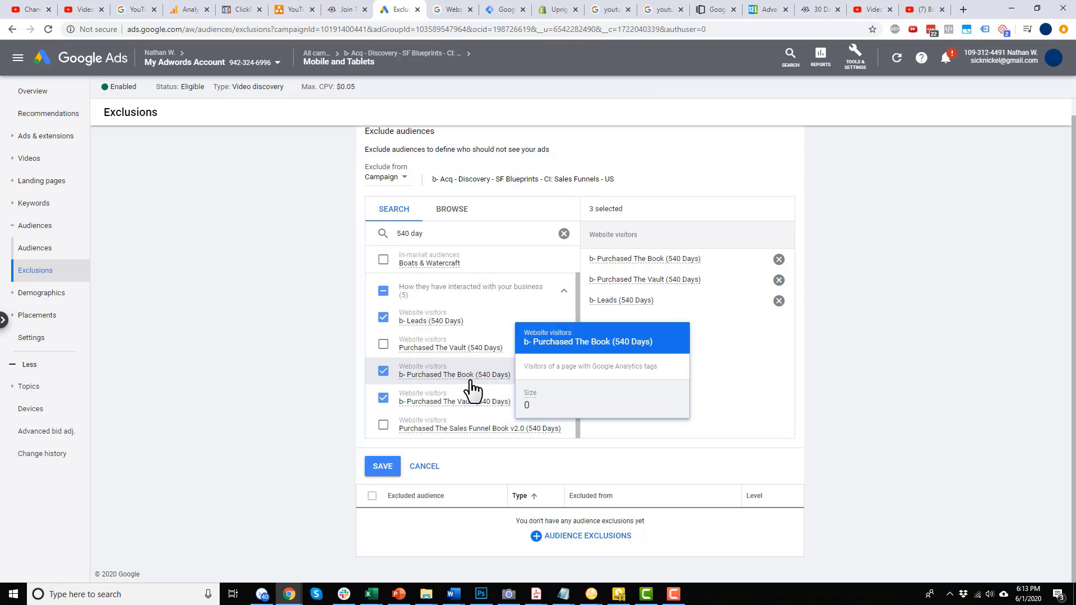
Add the 30-day audiences b- Visited ANY Page and b- Viewed ANY Video to the selection and save the campaign exclusions
{"action": "left_click", "coordinate": [475, 231]}
{"action": "key", "text": "BackSpace"}
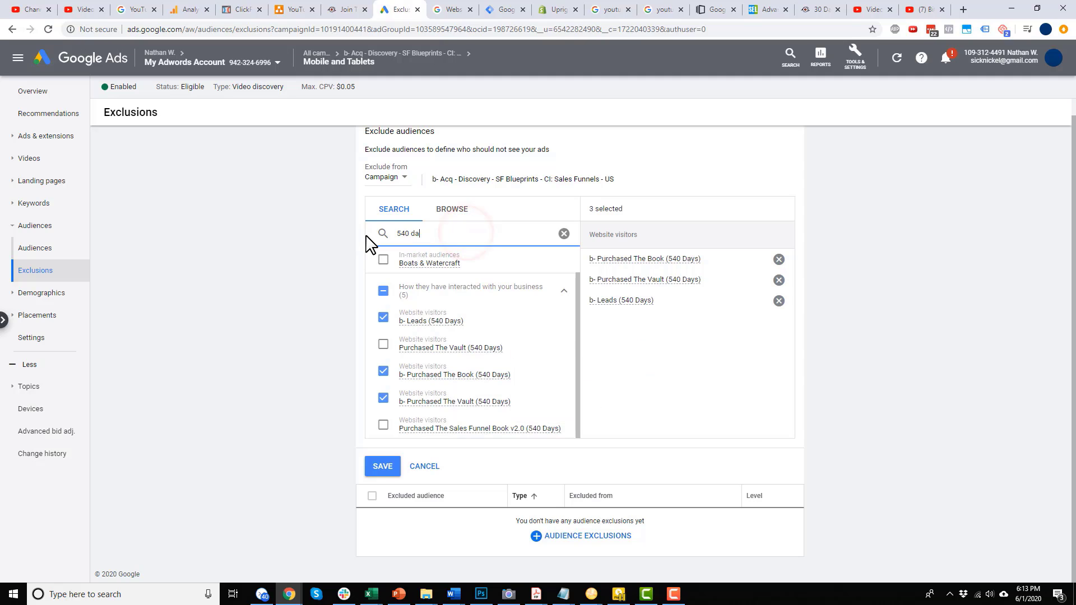
{"action": "key", "text": "BackSpace"}
{"action": "key", "text": "BackSpace"}
{"action": "key", "text": "BackSpace"}
{"action": "key", "text": "BackSpace"}
{"action": "key", "text": "BackSpace"}
{"action": "key", "text": "BackSpace"}
{"action": "type", "text": "30"}
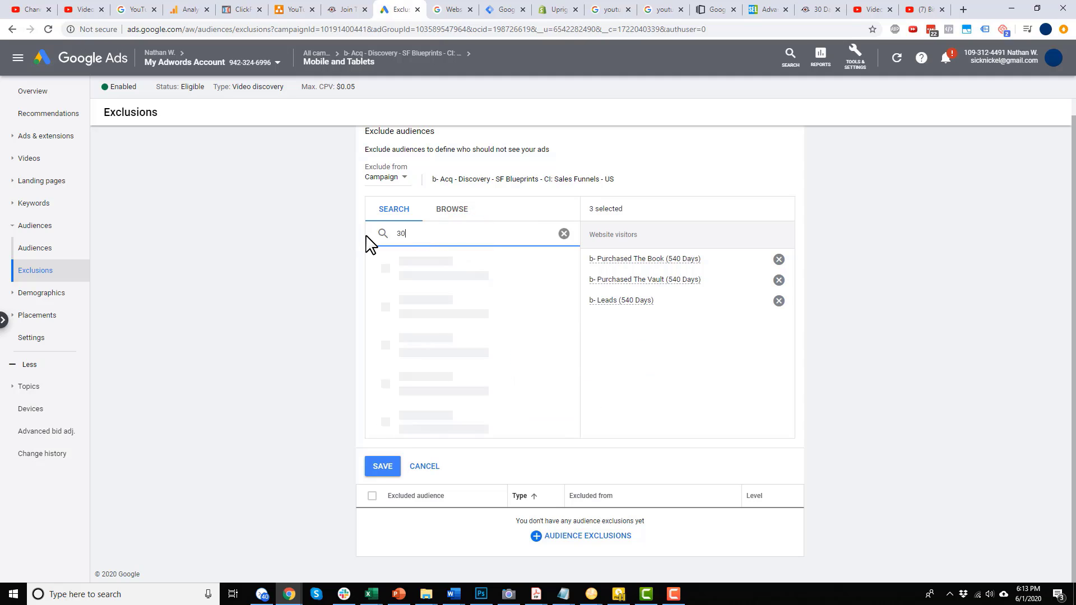
{"action": "type", "text": " days"}
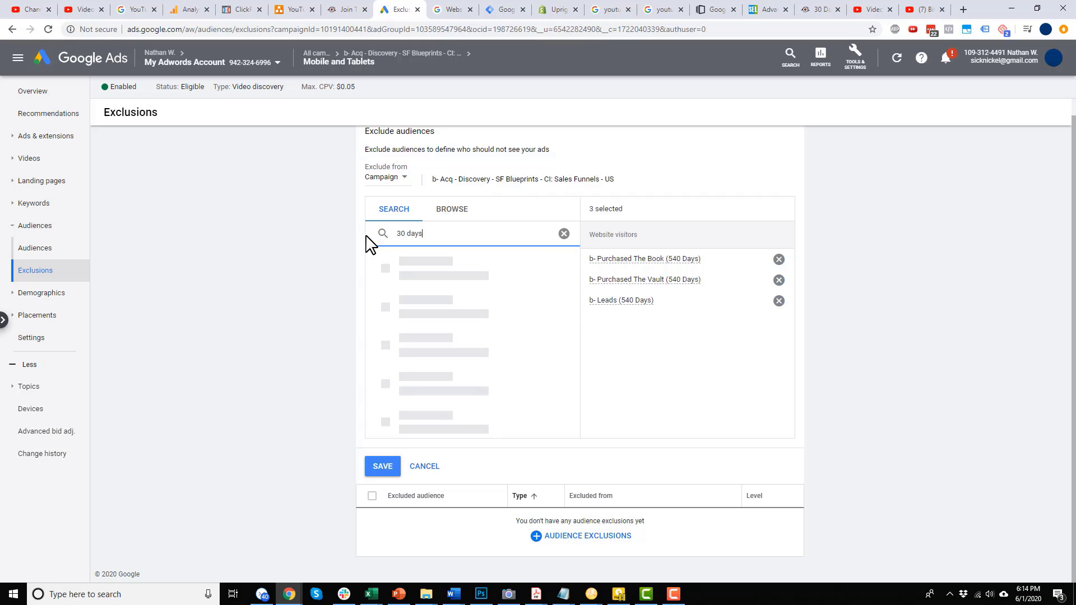
{"action": "left_click", "coordinate": [383, 318]}
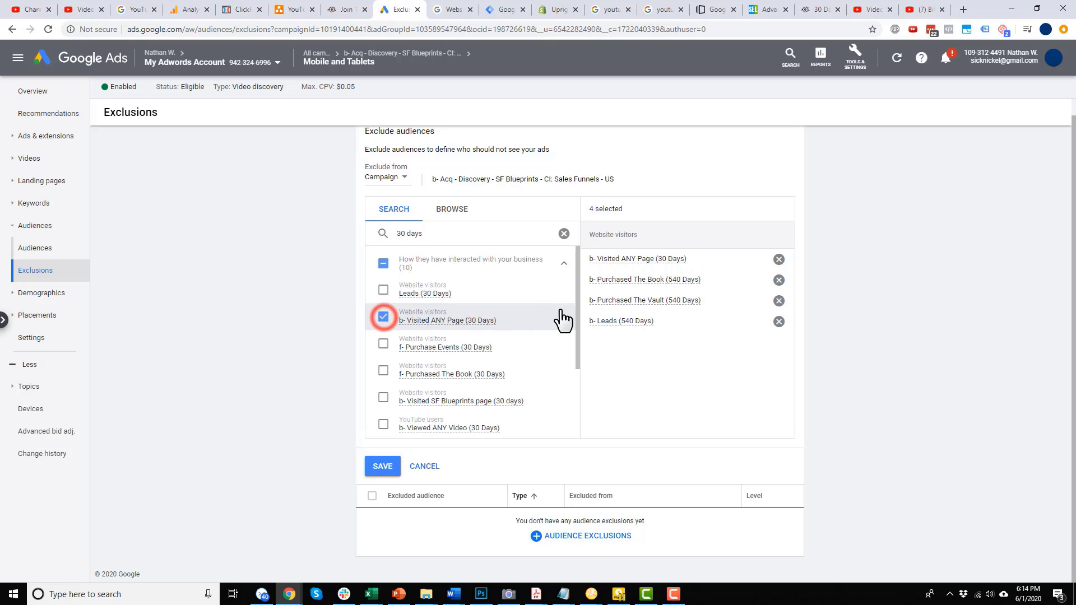
{"action": "left_click_drag", "start_coordinate": [579, 318], "coordinate": [578, 419]}
{"action": "left_click", "coordinate": [384, 377]}
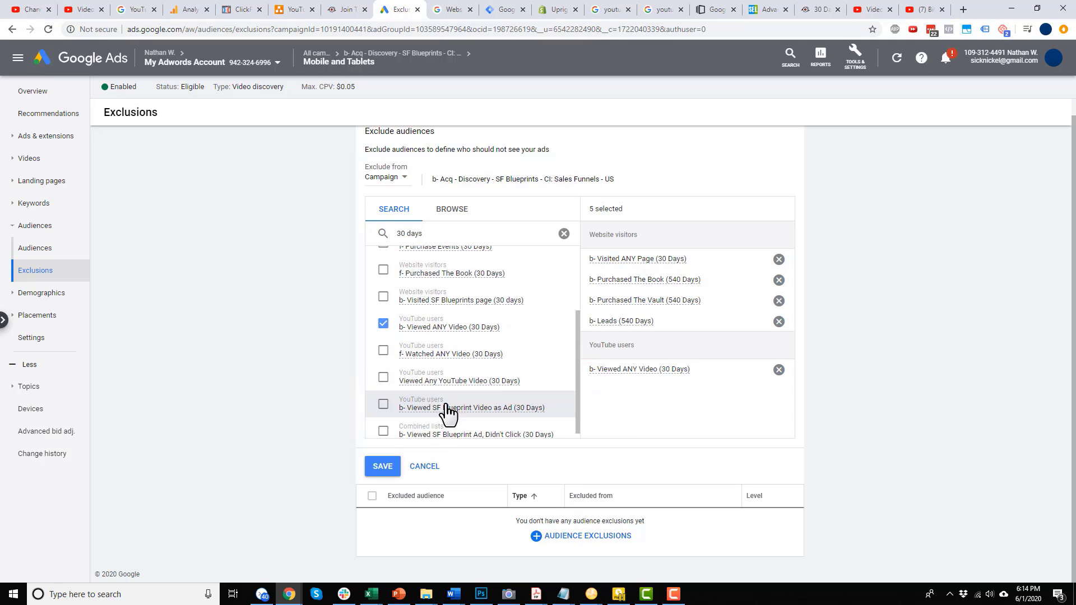
{"action": "left_click", "coordinate": [385, 470]}
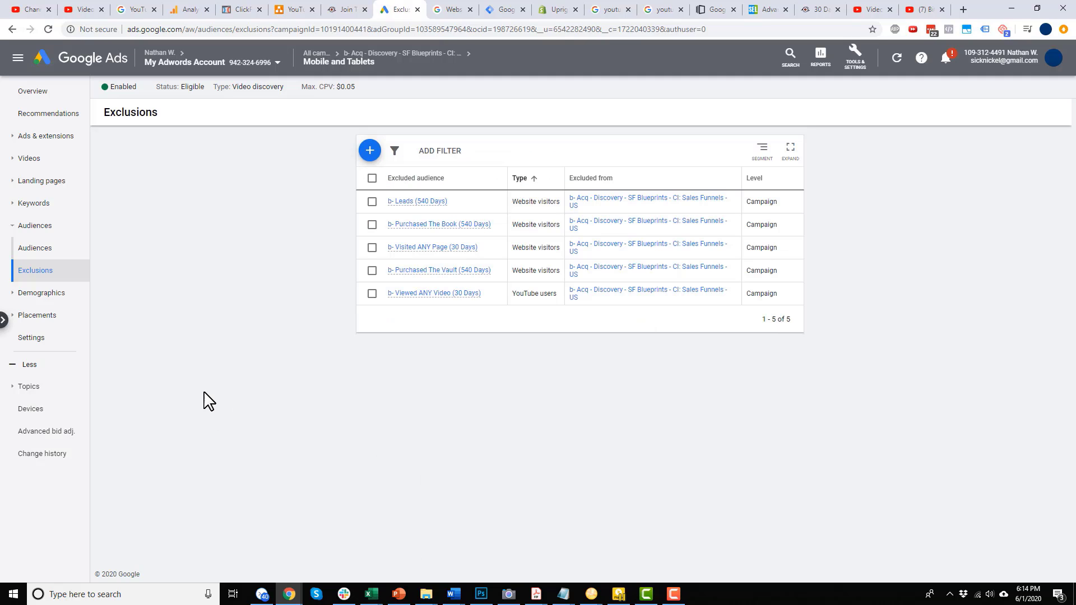
Decrease the Computers device bid adjustment by 100% for the Mobile and Tablets ad group
{"action": "left_click", "coordinate": [32, 414]}
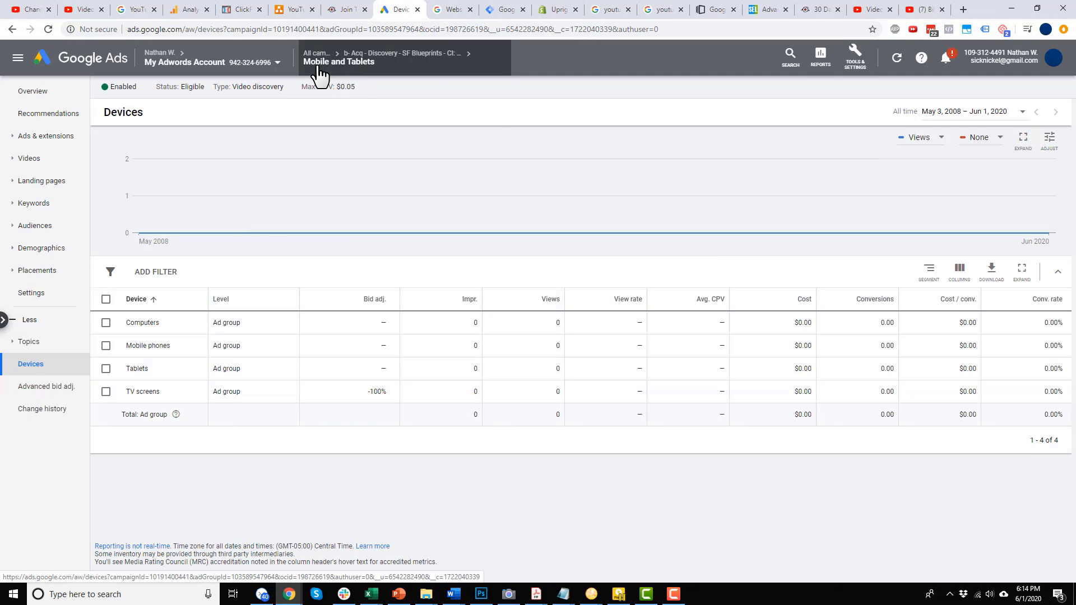
{"action": "mouse_move", "coordinate": [352, 70]}
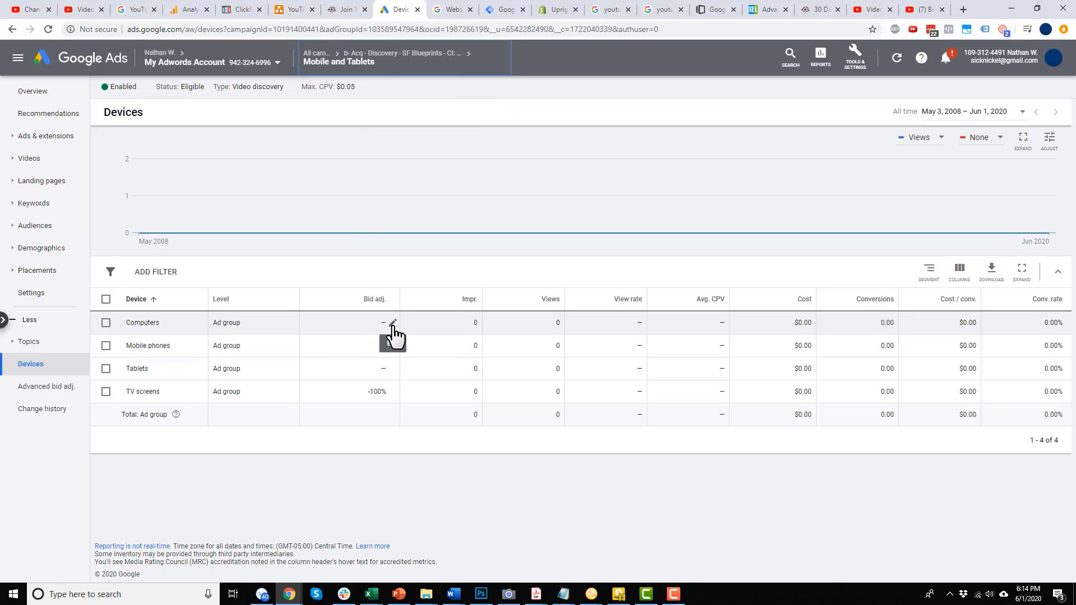
{"action": "left_click", "coordinate": [392, 327]}
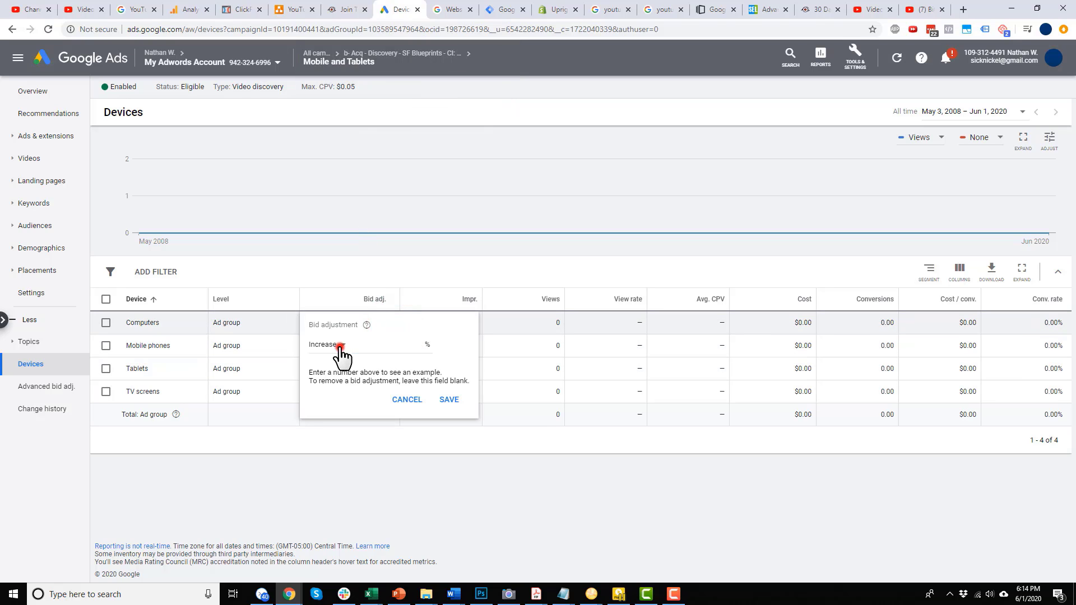
{"action": "left_click", "coordinate": [339, 346]}
{"action": "left_click", "coordinate": [335, 376]}
{"action": "left_click", "coordinate": [386, 346]}
{"action": "type", "text": "100"}
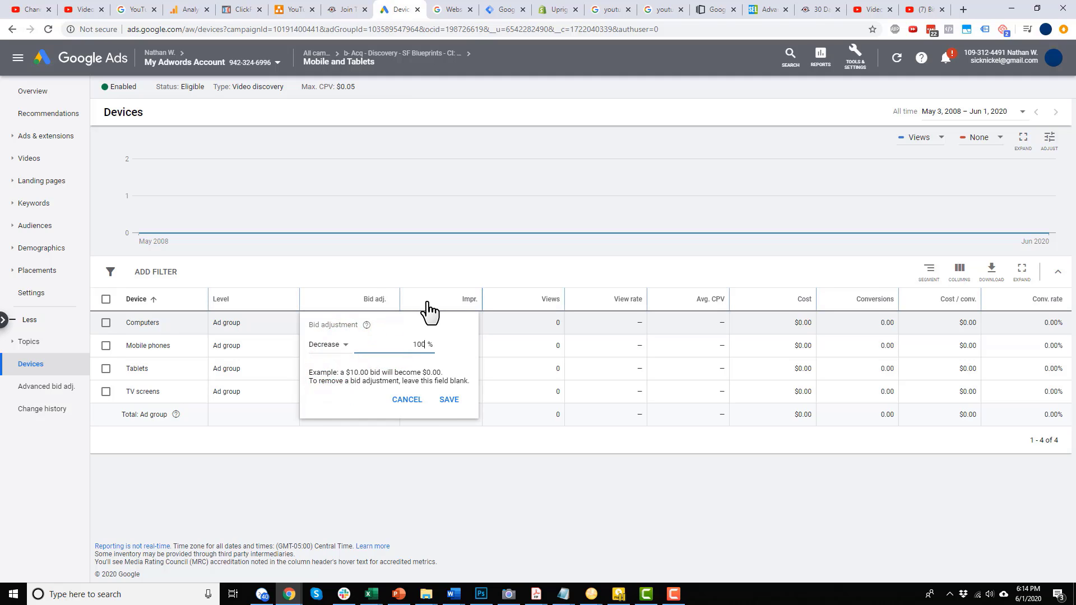
{"action": "left_click", "coordinate": [449, 400]}
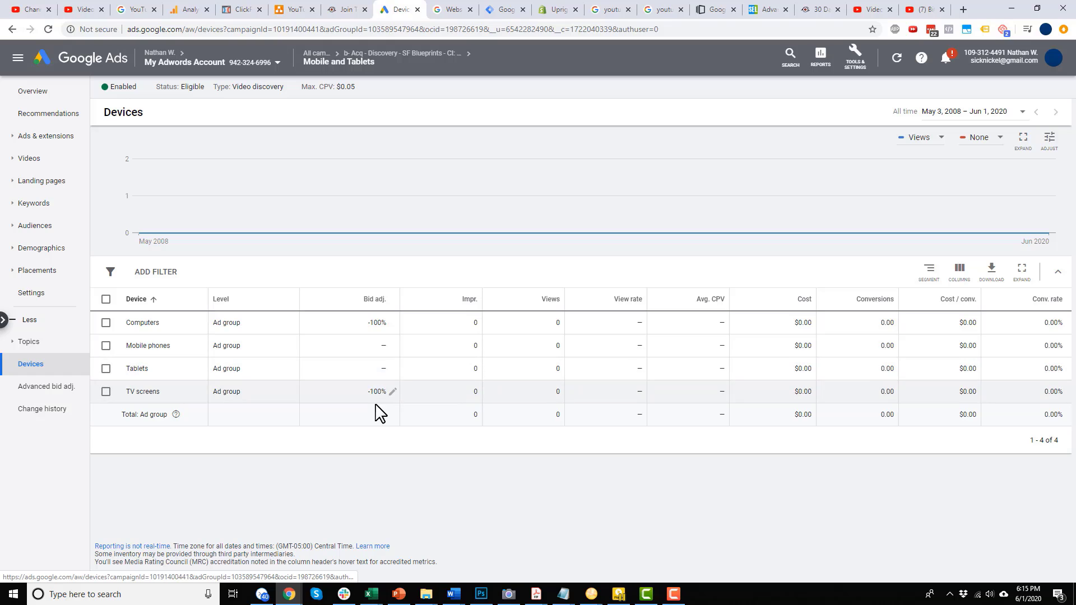
Return to the Sales Funnels discovery campaign's ad groups and copy the Mobile and Tablets ad group
{"action": "mouse_move", "coordinate": [365, 71]}
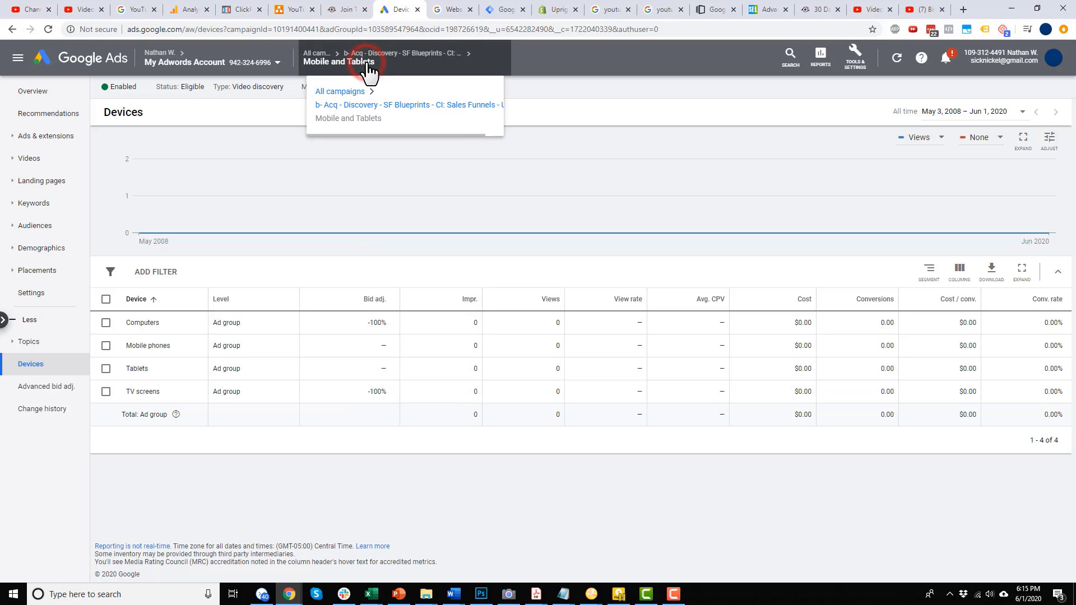
{"action": "left_click", "coordinate": [466, 107]}
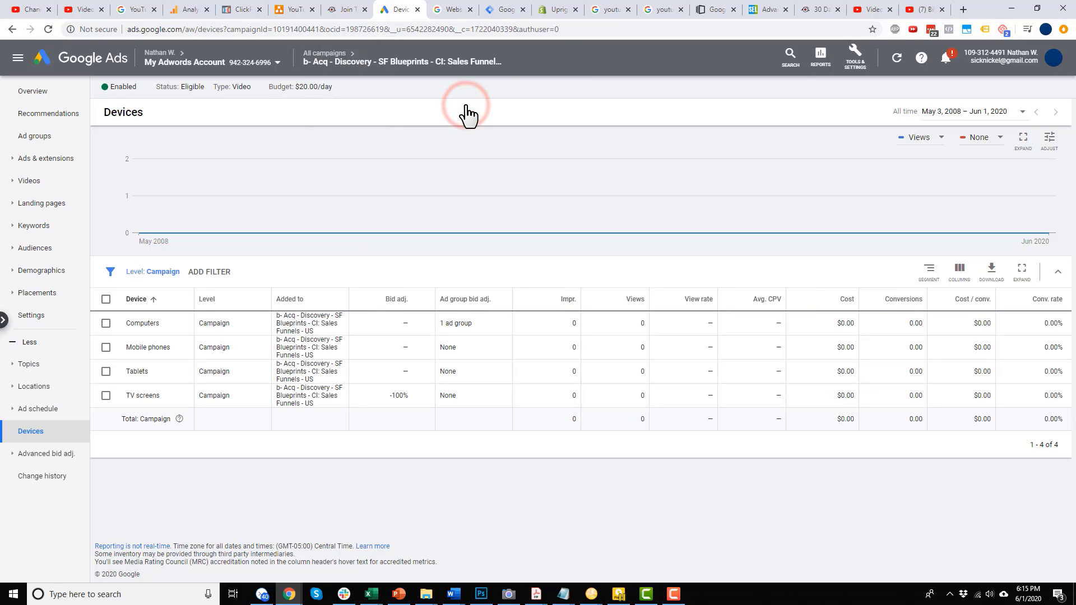
{"action": "left_click", "coordinate": [36, 137]}
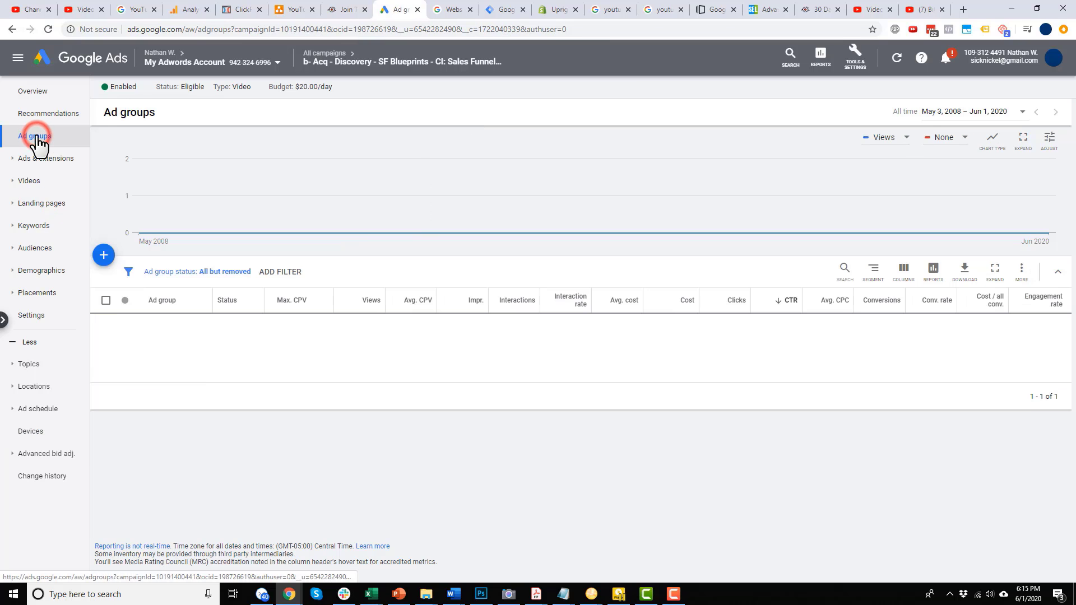
{"action": "left_click", "coordinate": [105, 325]}
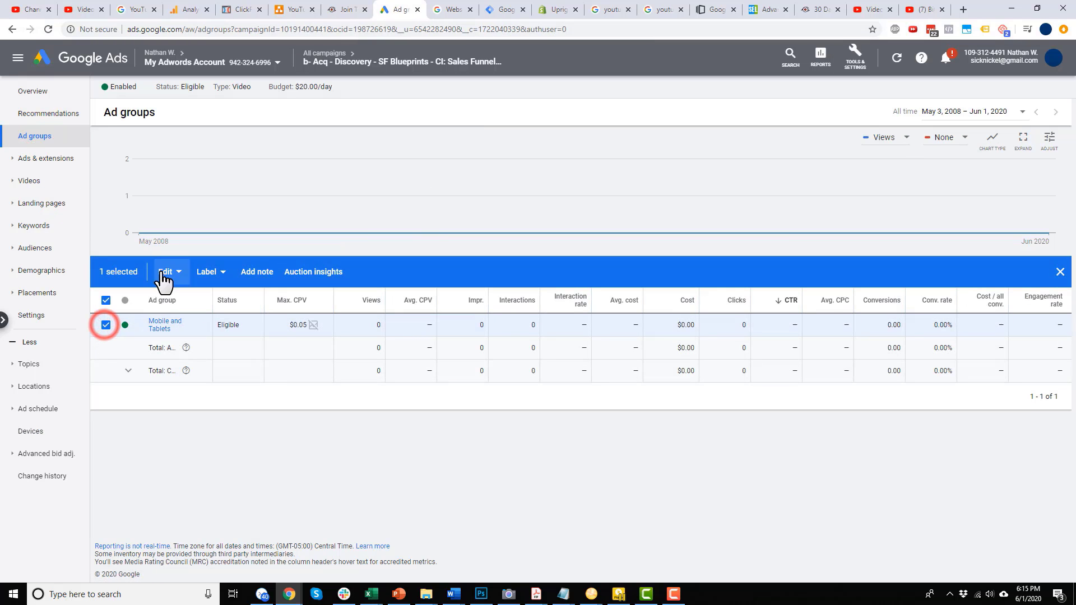
{"action": "left_click", "coordinate": [170, 278]}
{"action": "left_click", "coordinate": [162, 298]}
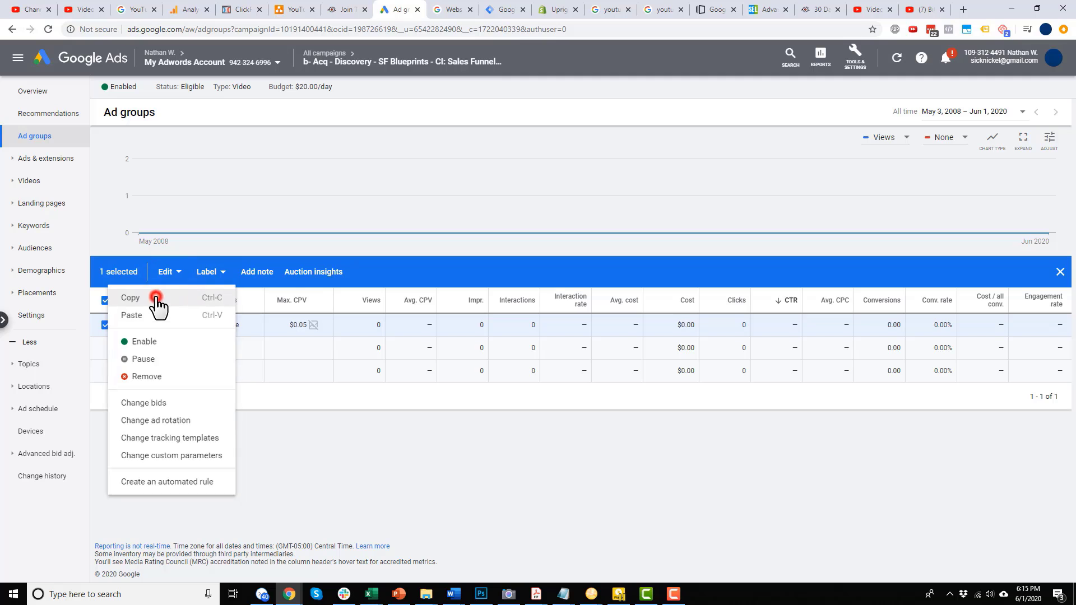
Paste the copied ad group into the campaign b- Acq - Discovery - SF Blueprints - CI: Sales Funnels - US, paused after pasting
{"action": "left_click", "coordinate": [1060, 272]}
{"action": "left_click", "coordinate": [1025, 272]}
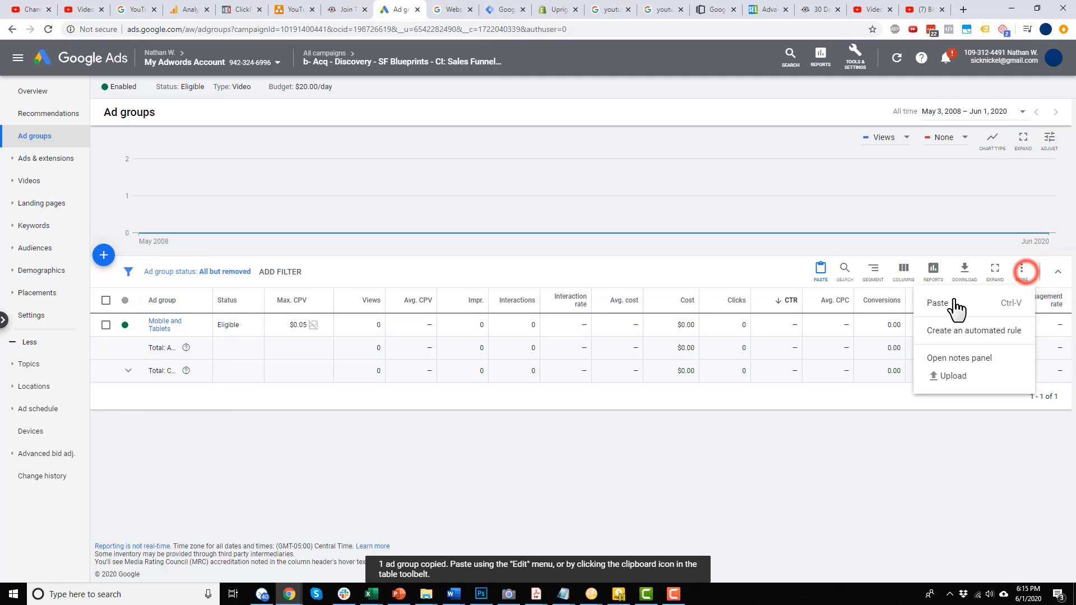
{"action": "left_click", "coordinate": [955, 304]}
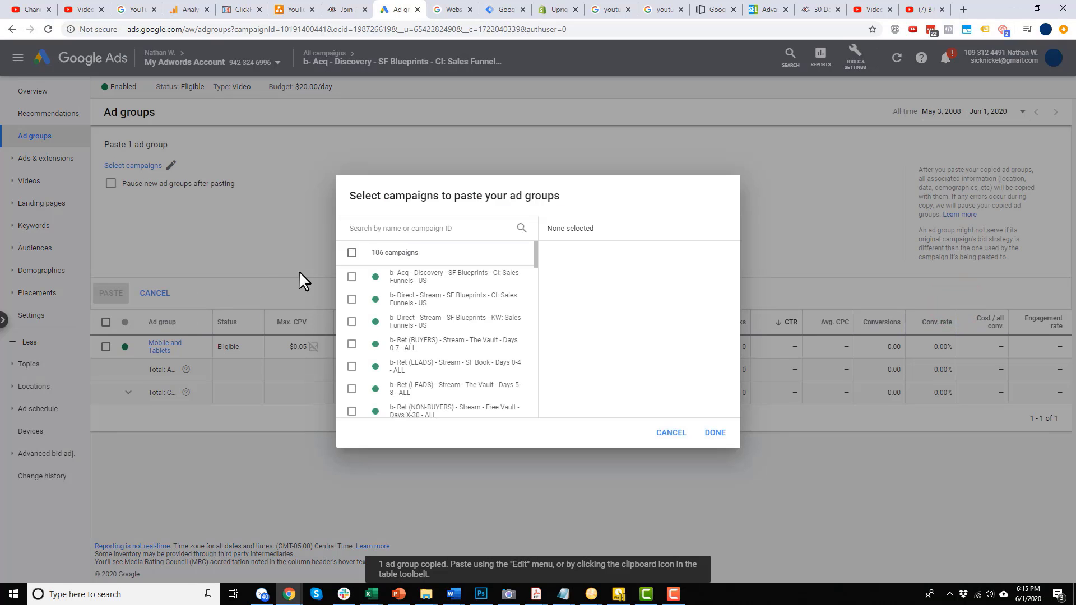
{"action": "left_click", "coordinate": [712, 434]}
{"action": "left_click", "coordinate": [138, 183]}
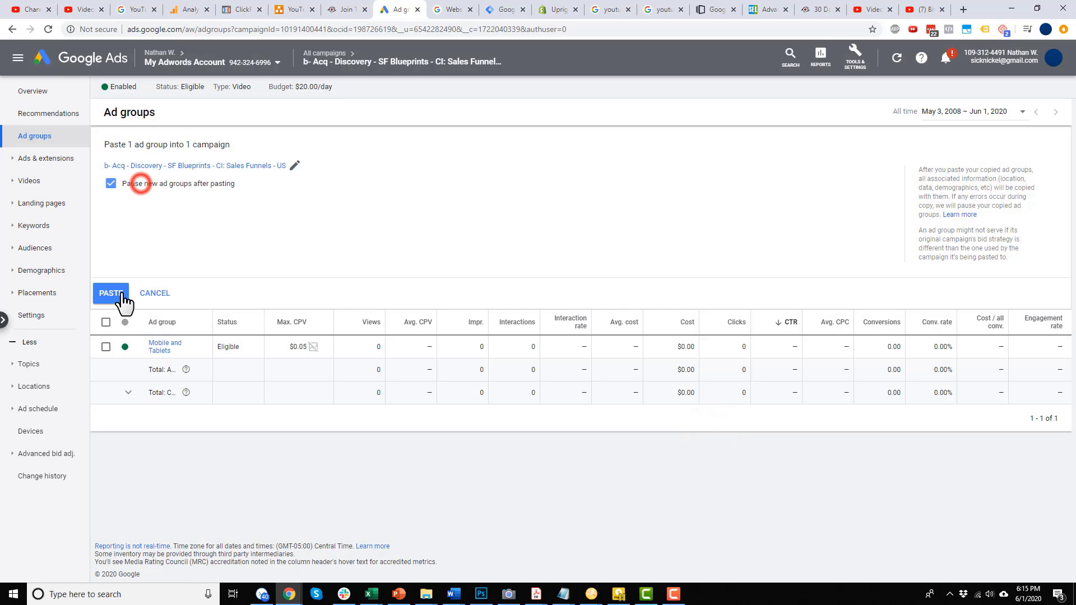
{"action": "left_click", "coordinate": [111, 293]}
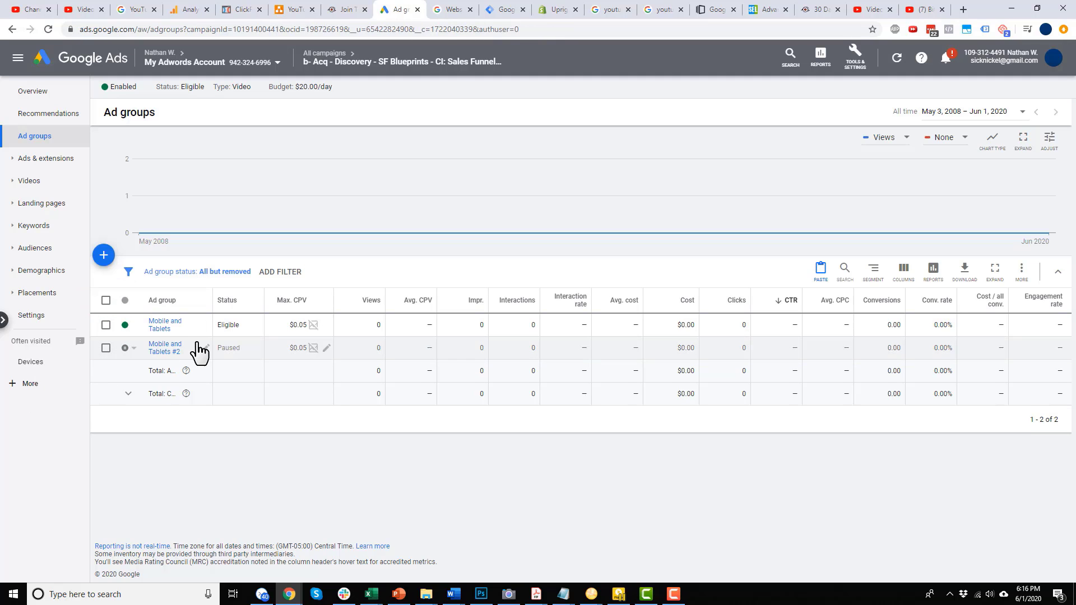
Rename the pasted ad group "Mobile and Tablets #2" to "Desktops"
{"action": "left_click", "coordinate": [205, 349]}
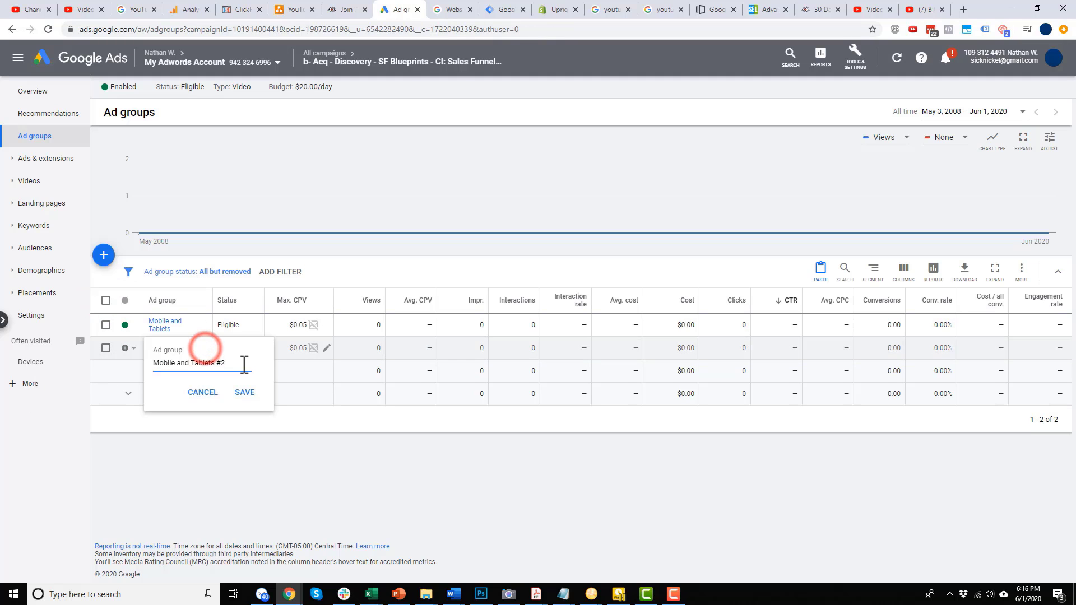
{"action": "left_click_drag", "start_coordinate": [241, 364], "coordinate": [140, 368]}
{"action": "type", "text": "Desktops"}
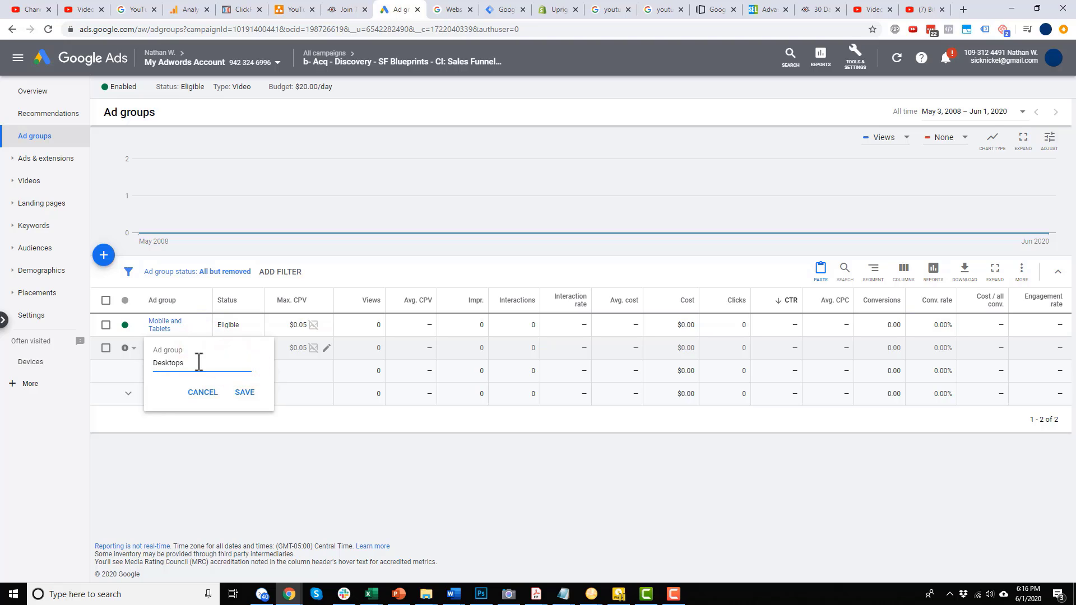
{"action": "left_click", "coordinate": [245, 393]}
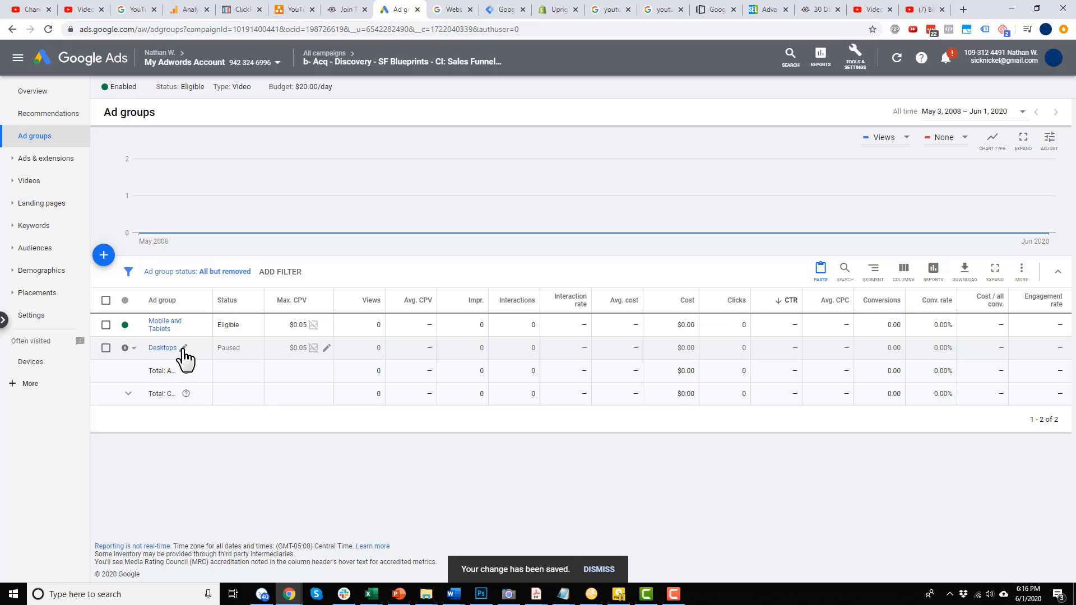
Remove the Computers device bid adjustment from the Desktops ad group by saving it blank
{"action": "left_click", "coordinate": [162, 348]}
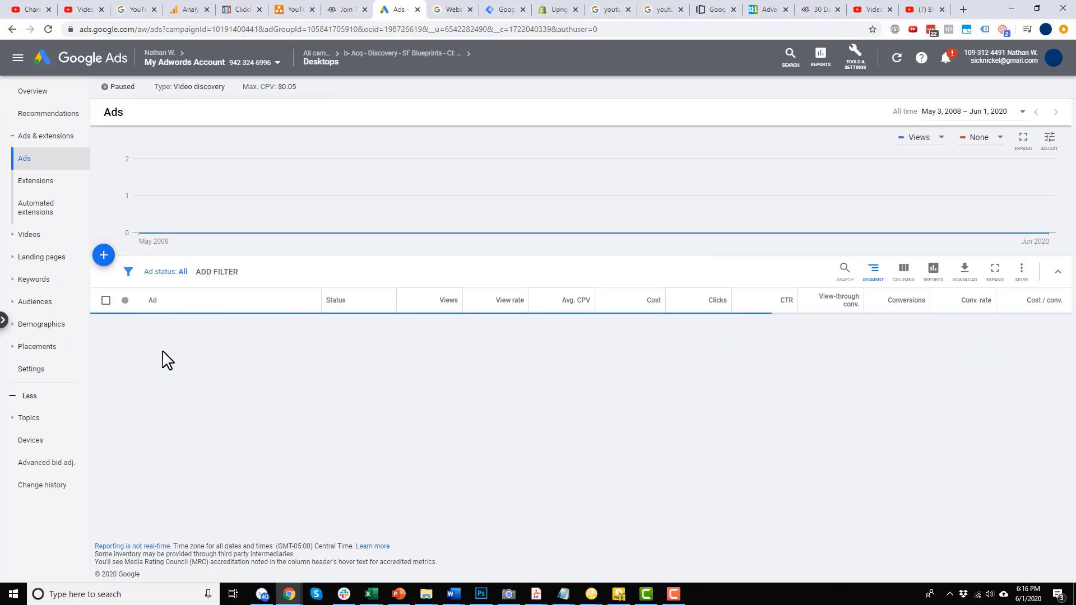
{"action": "left_click", "coordinate": [36, 440]}
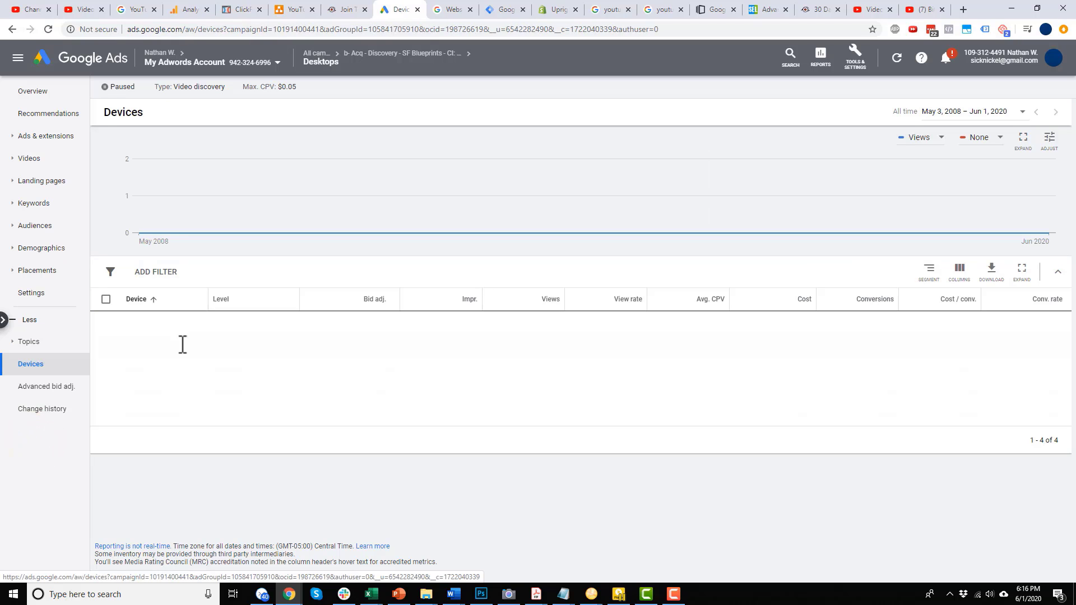
{"action": "left_click", "coordinate": [394, 323]}
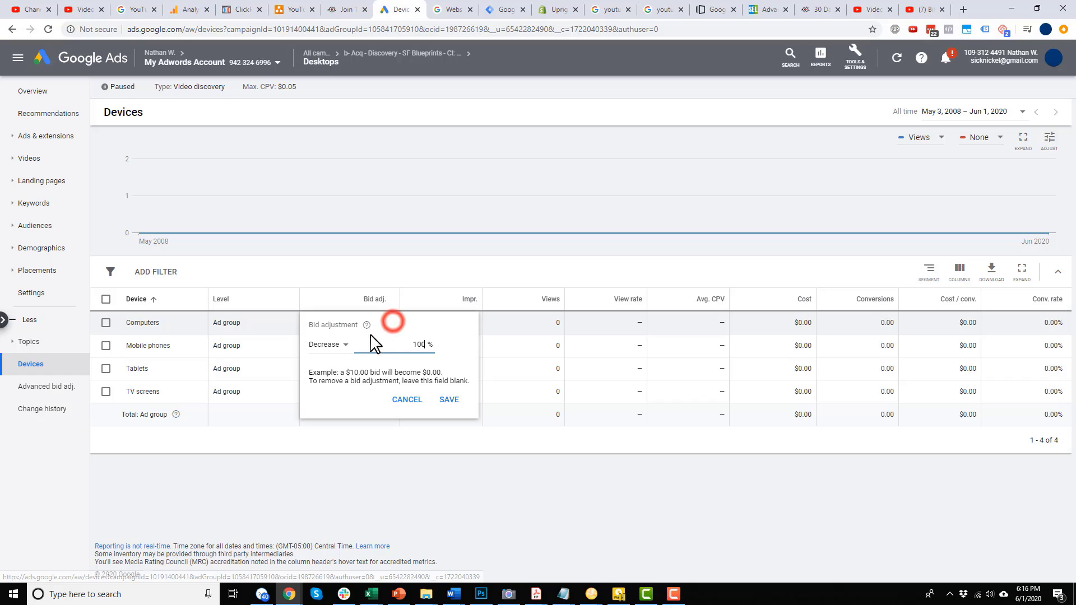
{"action": "double_click", "coordinate": [397, 341]}
{"action": "key", "text": "BackSpace"}
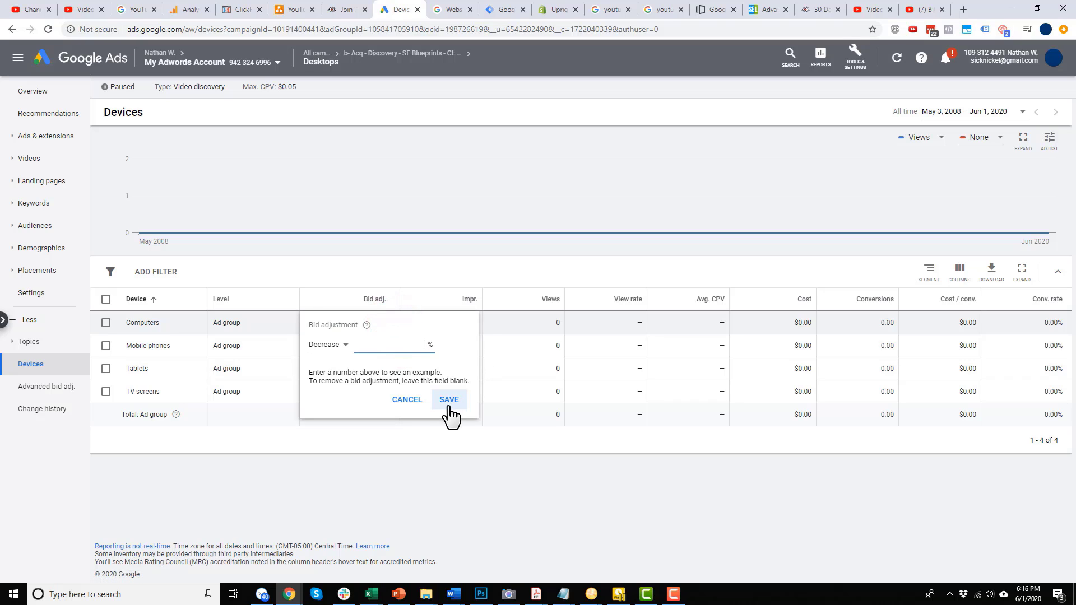
{"action": "left_click", "coordinate": [450, 400]}
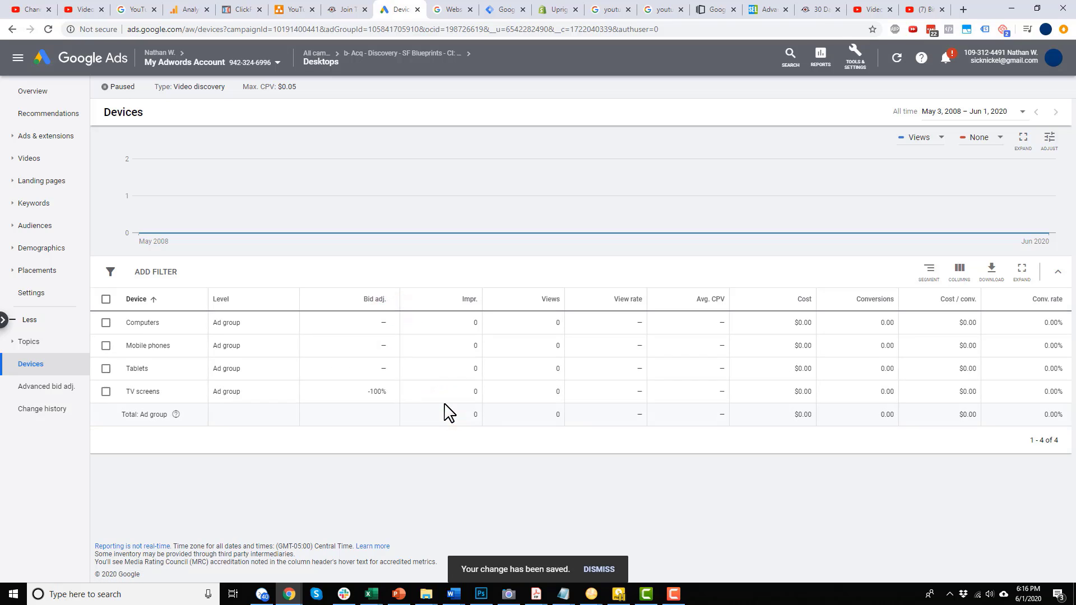
Decrease the Mobile phones device bid adjustment by 100% for the Desktops ad group
{"action": "left_click", "coordinate": [387, 349]}
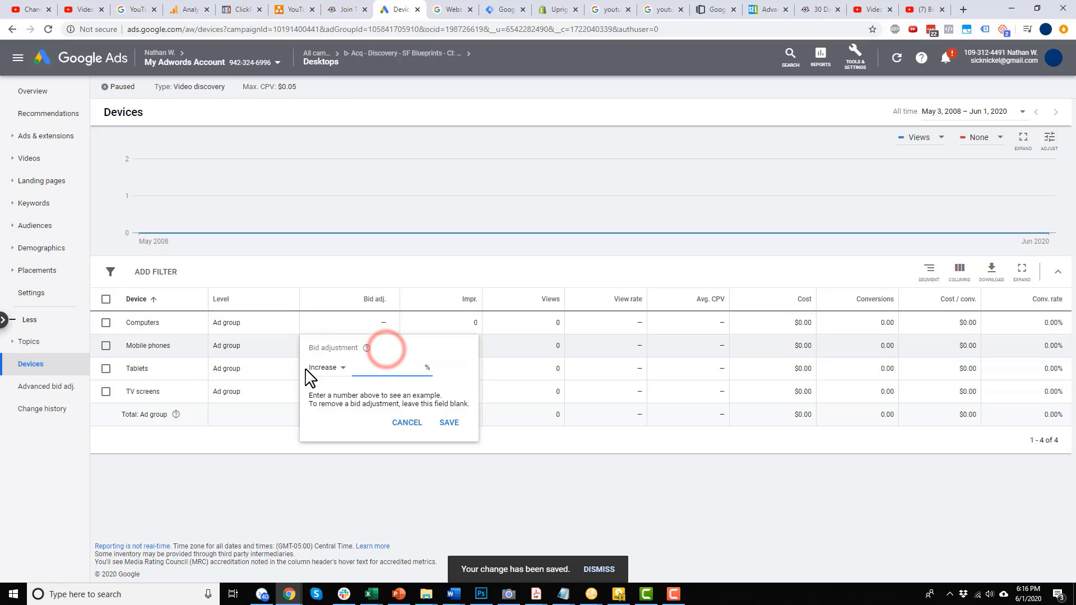
{"action": "left_click", "coordinate": [328, 367]}
{"action": "left_click", "coordinate": [336, 403]}
{"action": "left_click", "coordinate": [399, 367]}
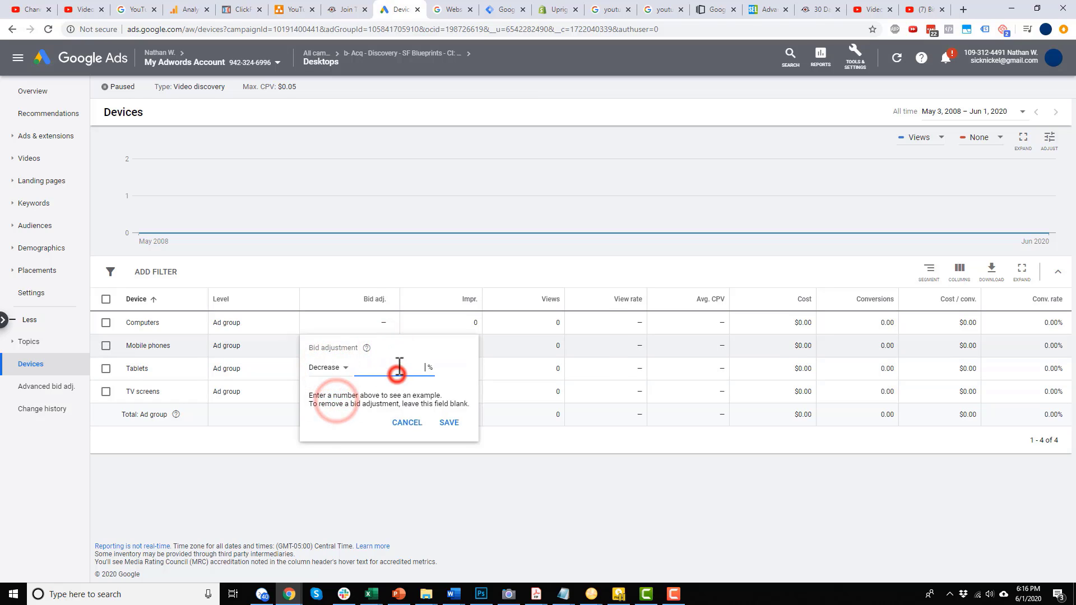
{"action": "type", "text": "100"}
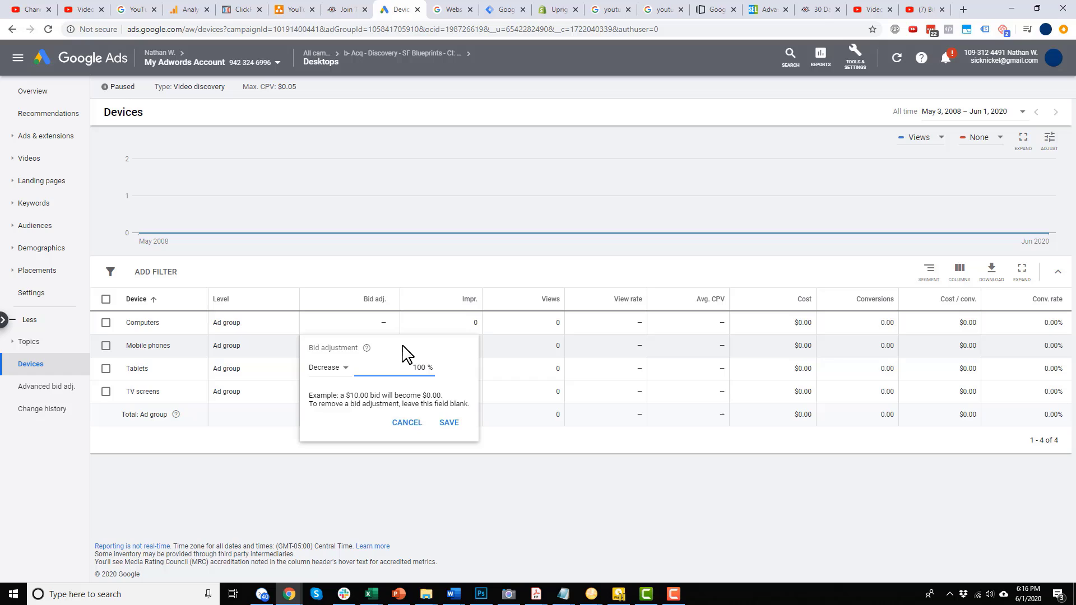
{"action": "left_click", "coordinate": [449, 423]}
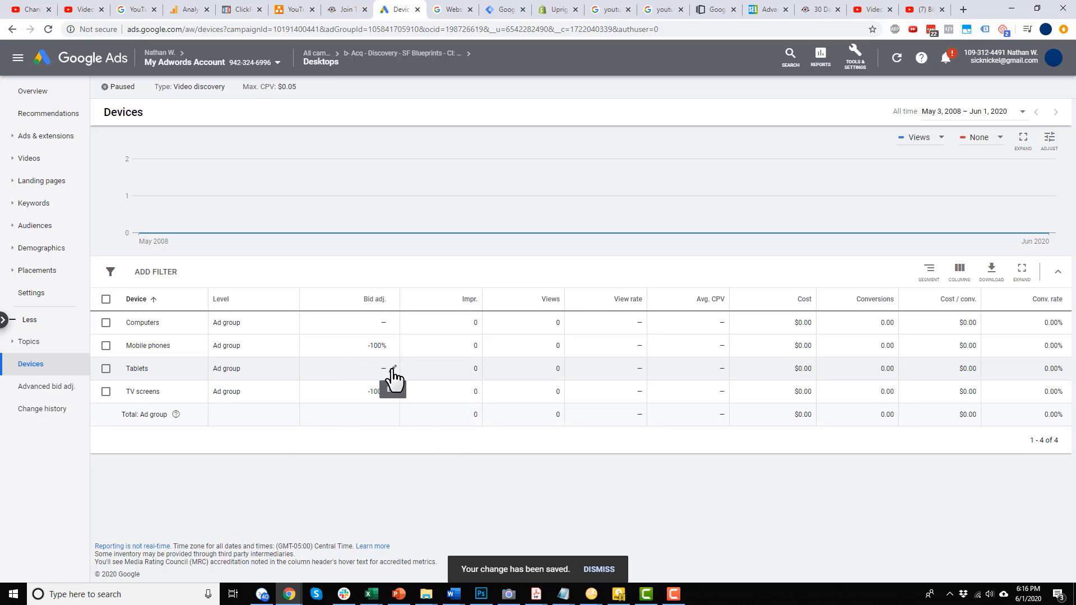
Decrease the Tablets device bid adjustment by 100% for the Desktops ad group
{"action": "left_click", "coordinate": [394, 373]}
{"action": "type", "text": "10"}
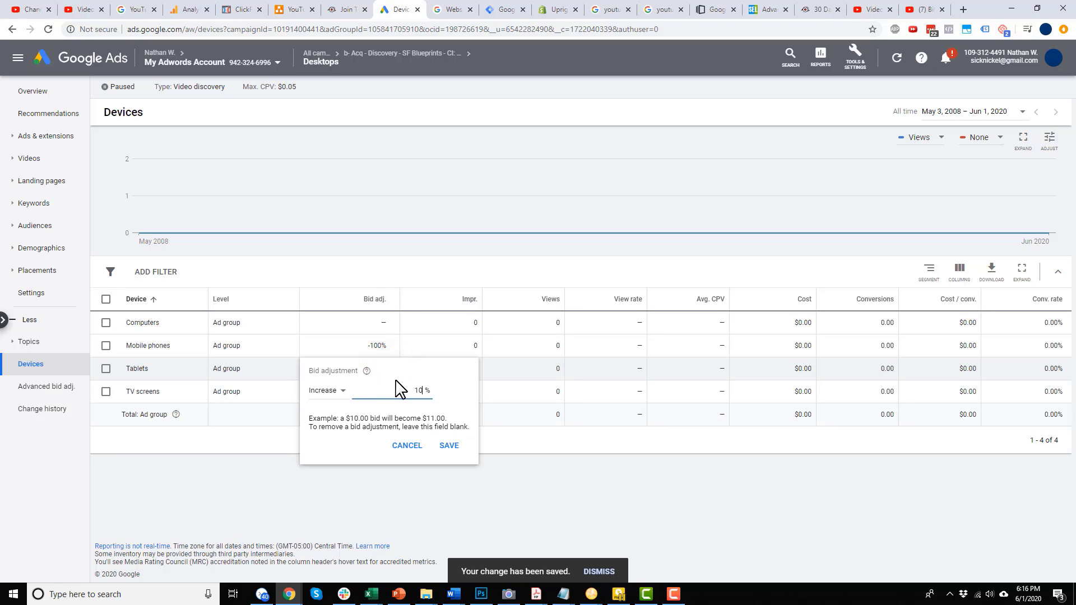
{"action": "type", "text": "00"}
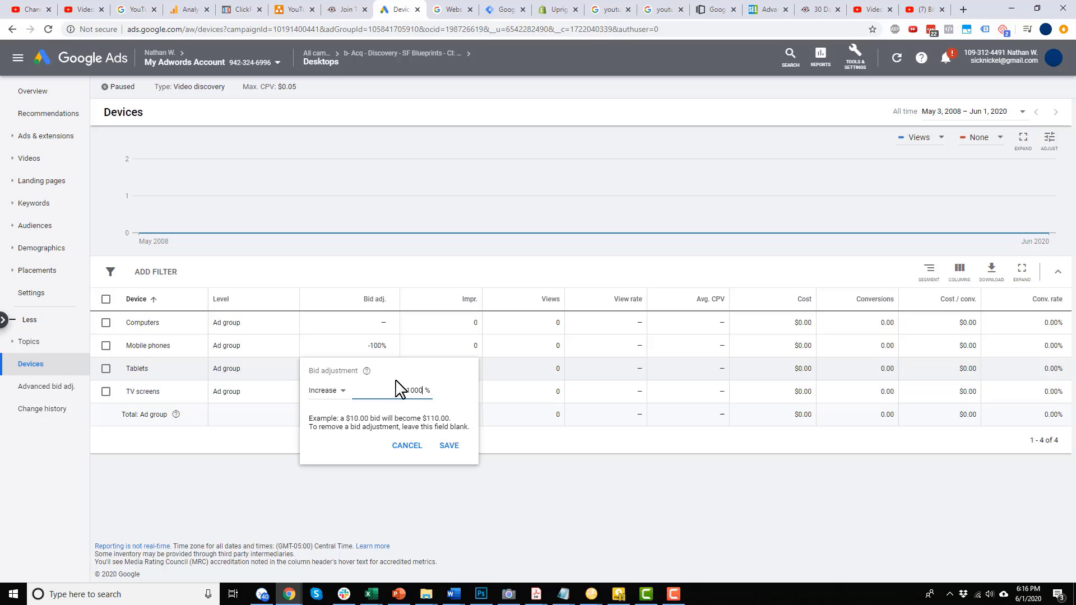
{"action": "left_click", "coordinate": [338, 392]}
{"action": "left_click", "coordinate": [331, 426]}
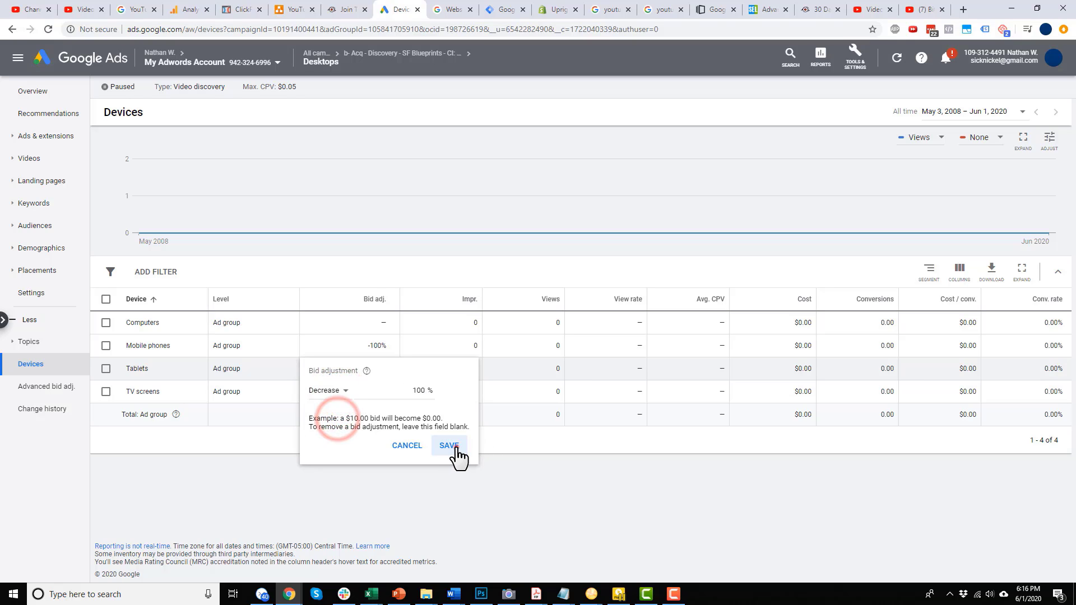
{"action": "left_click", "coordinate": [452, 446]}
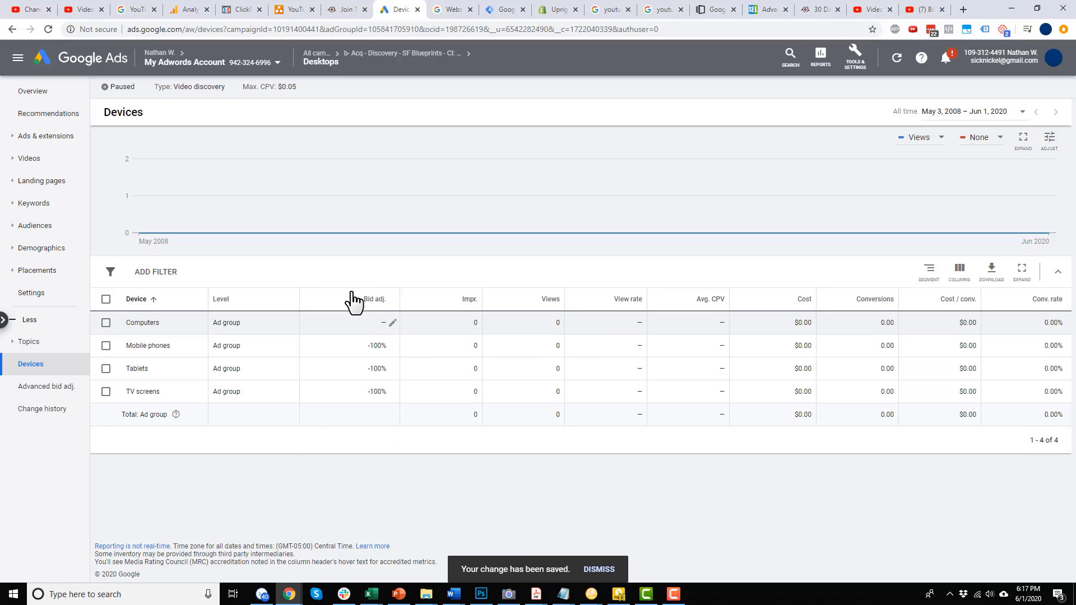
Return to all campaigns and copy the campaign b- Acq - Discovery - SF Blueprints - CI: Sales Funnels - US, then clear the selection
{"action": "left_click", "coordinate": [373, 52]}
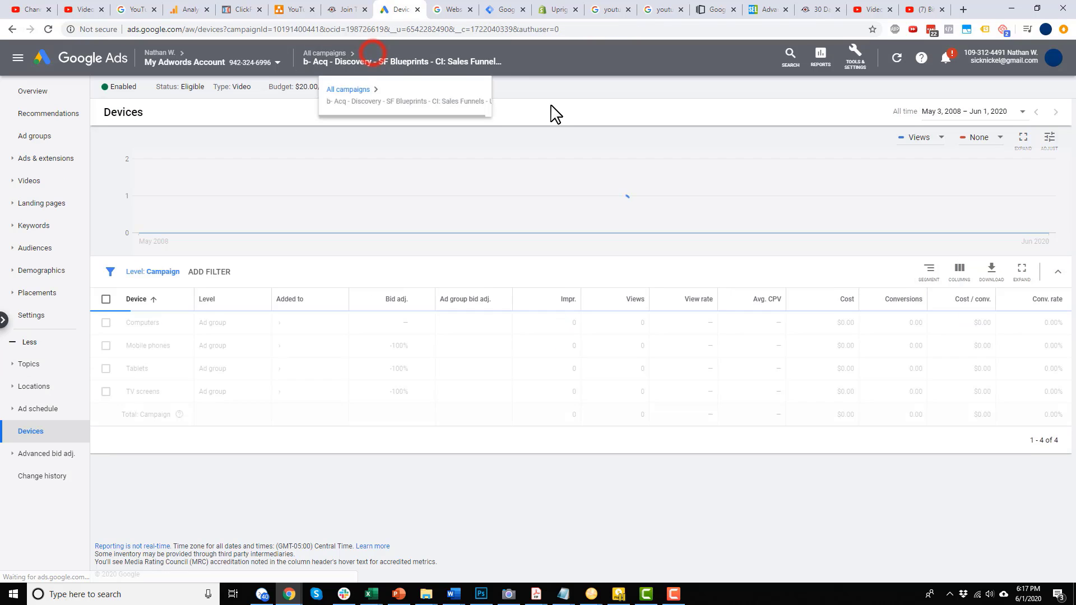
{"action": "left_click", "coordinate": [328, 50]}
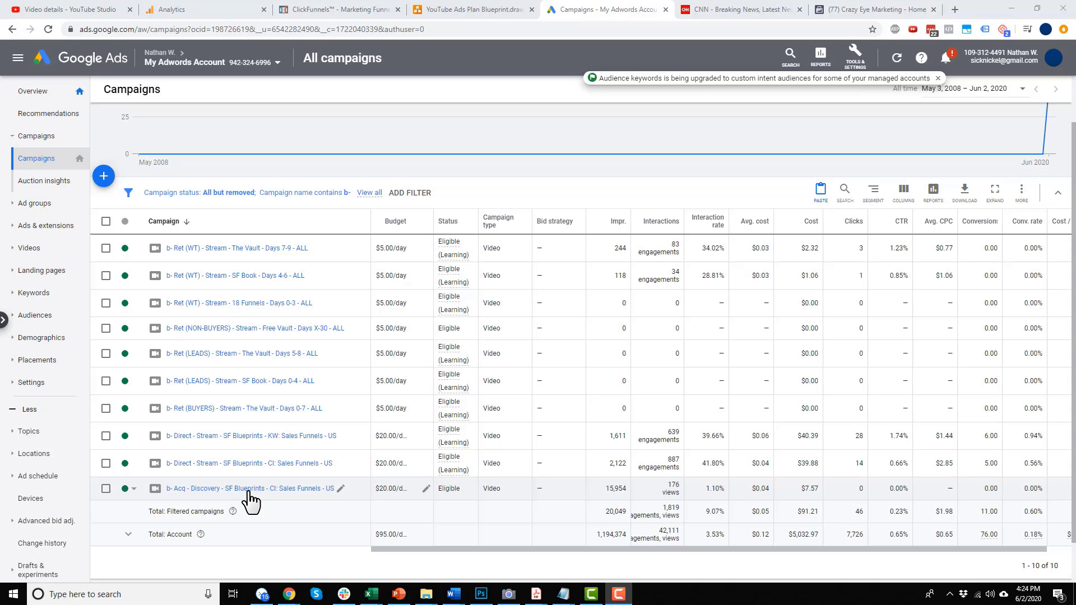
{"action": "left_click", "coordinate": [105, 488]}
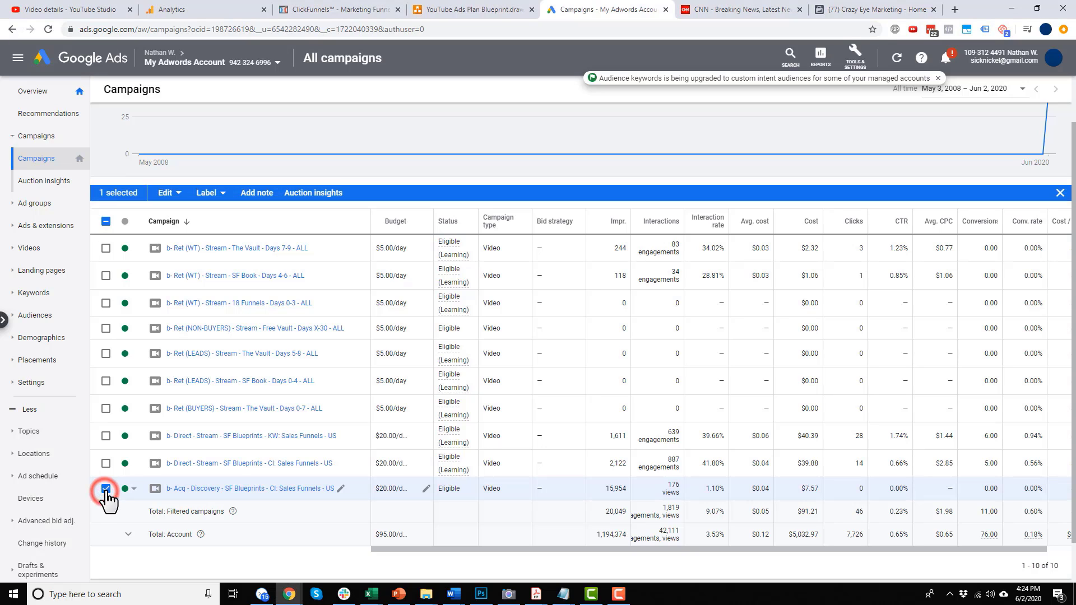
{"action": "left_click", "coordinate": [170, 194]}
{"action": "left_click", "coordinate": [165, 220]}
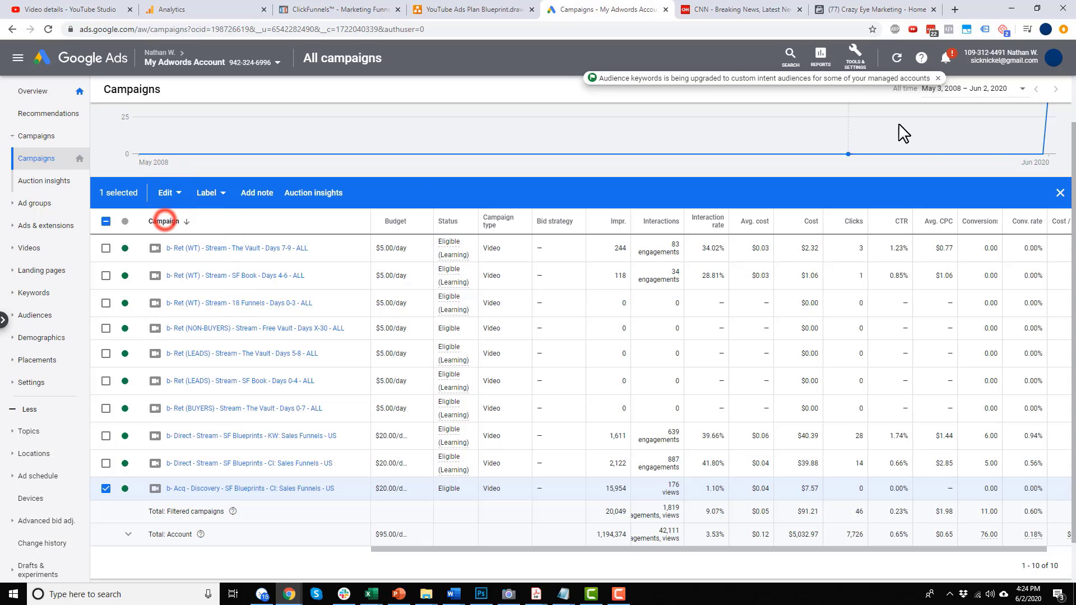
{"action": "left_click", "coordinate": [1060, 193]}
Paste the copied campaign into My Adwords Account, with new campaigns paused after pasting
{"action": "left_click", "coordinate": [1022, 191]}
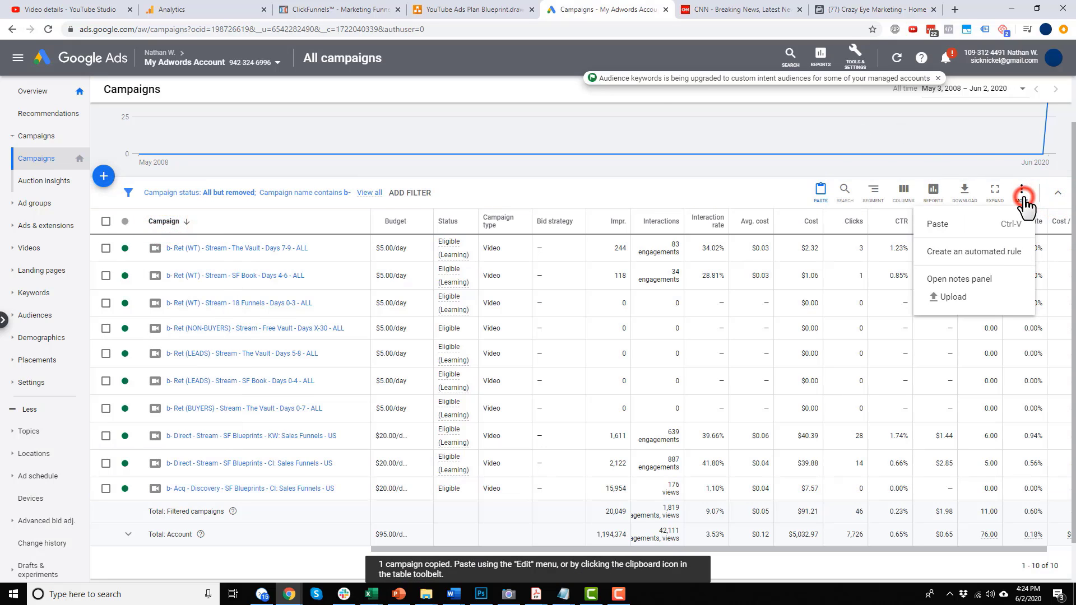
{"action": "left_click", "coordinate": [970, 224]}
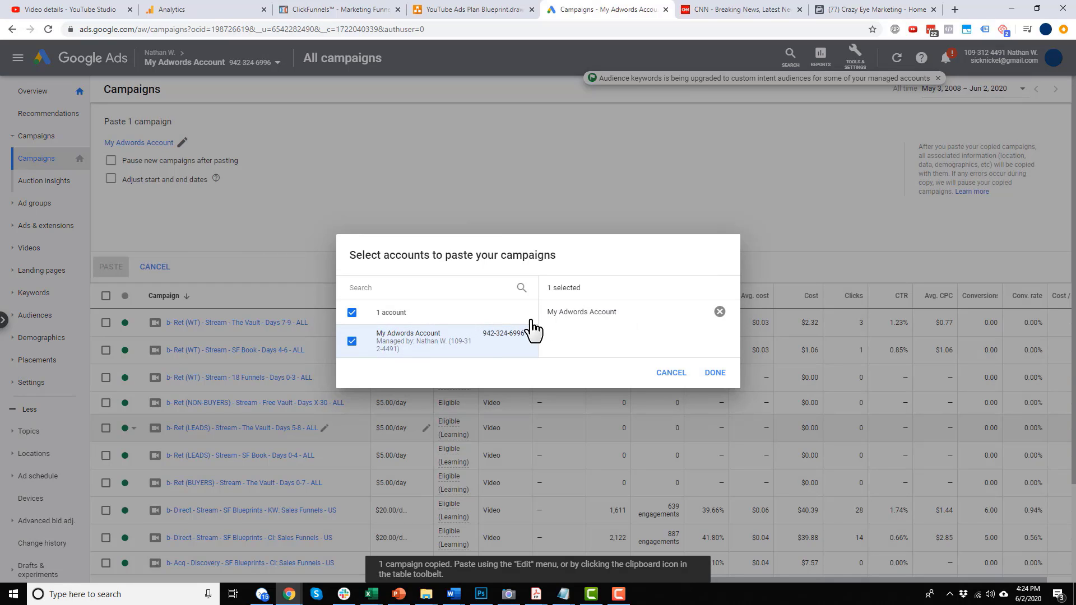
{"action": "left_click", "coordinate": [719, 374]}
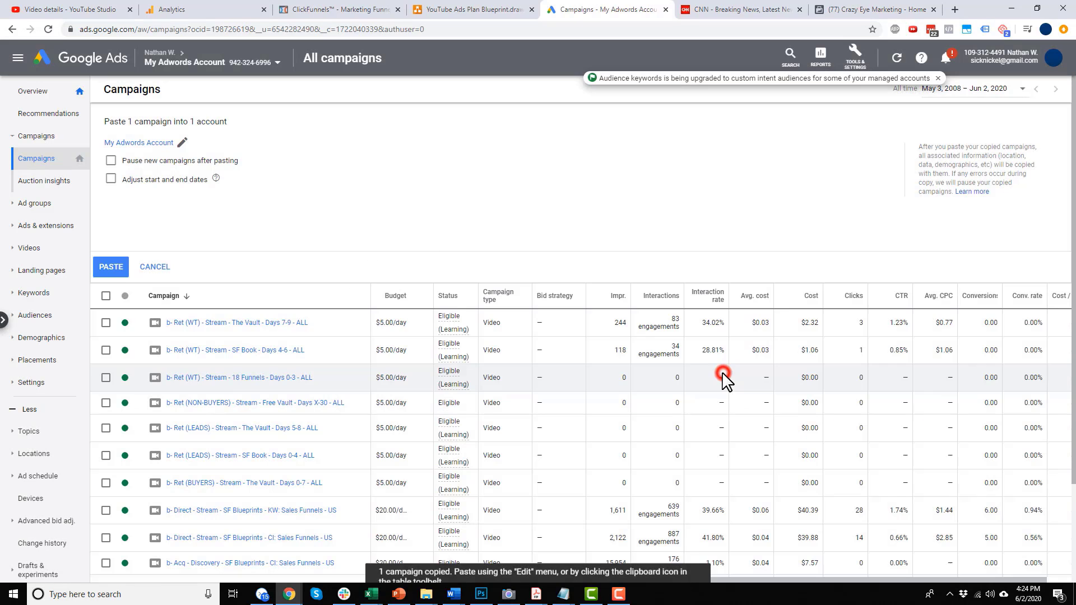
{"action": "left_click", "coordinate": [221, 162]}
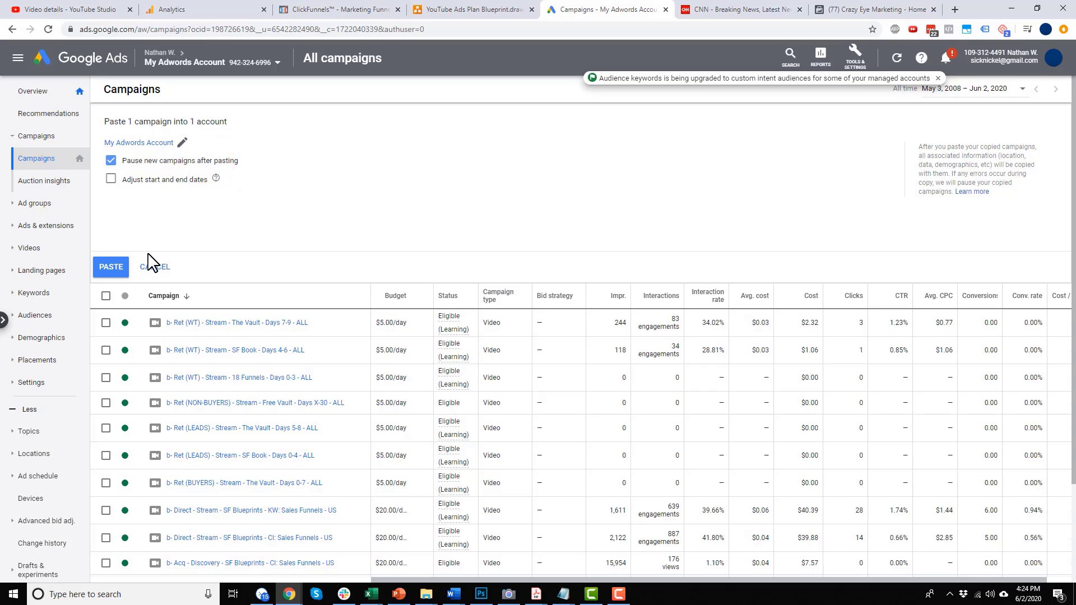
{"action": "left_click", "coordinate": [111, 267]}
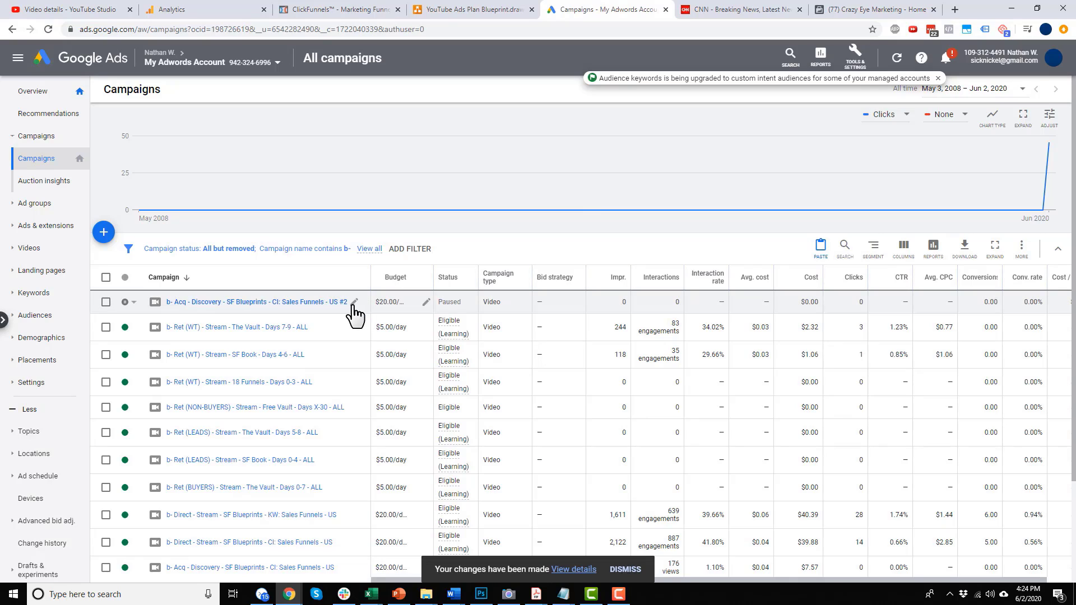
Rename the pasted discovery campaign as "b- Acq - Discovery - SF Blueprints - KW: Sales Funnels - US"
{"action": "left_click", "coordinate": [354, 302]}
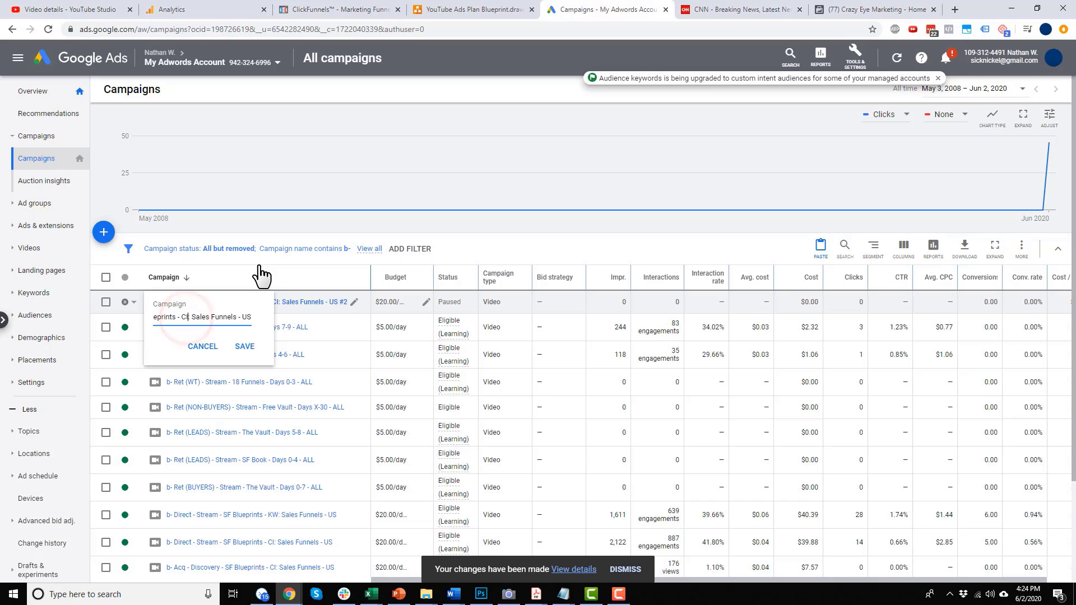
{"action": "key", "text": "BackSpace"}
{"action": "key", "text": "BackSpace"}
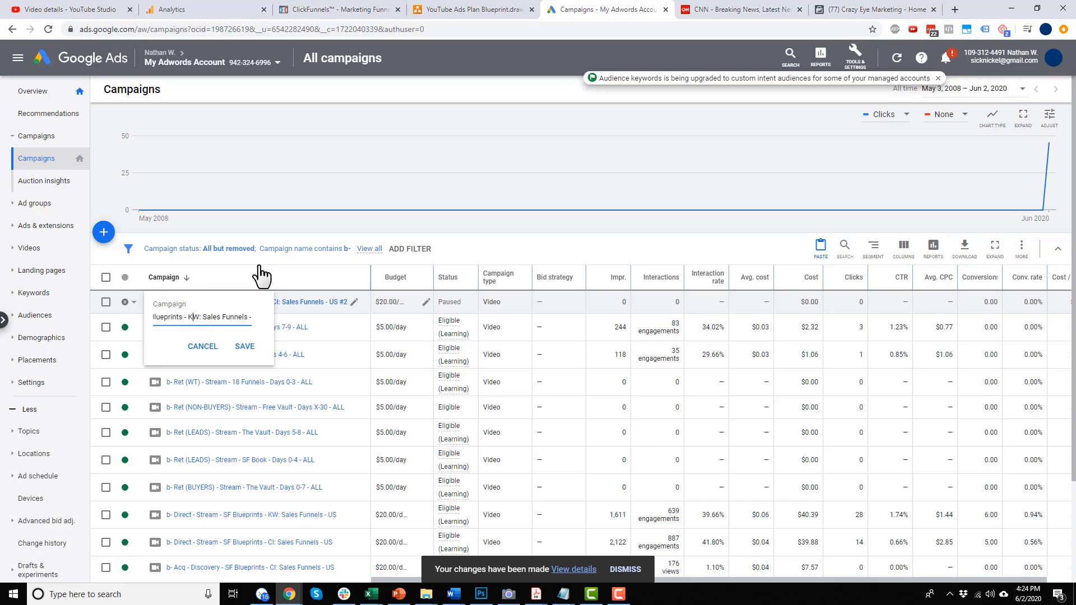
{"action": "type", "text": "KW"}
{"action": "key", "text": "Left"}
{"action": "key", "text": "Left"}
{"action": "key", "text": "Left"}
{"action": "key", "text": "Left"}
{"action": "key", "text": "Left"}
{"action": "key", "text": "Left"}
{"action": "key", "text": "Left"}
{"action": "key", "text": "Left"}
{"action": "key", "text": "Left"}
{"action": "key", "text": "Left"}
{"action": "key", "text": "Left"}
{"action": "key", "text": "Left"}
{"action": "key", "text": "Left"}
{"action": "key", "text": "Left"}
{"action": "key", "text": "Left"}
{"action": "key", "text": "Left"}
{"action": "key", "text": "Left"}
{"action": "key", "text": "Left"}
{"action": "key", "text": "Left"}
{"action": "key", "text": "Left"}
{"action": "key", "text": "Left"}
{"action": "key", "text": "Left"}
{"action": "key", "text": "Left"}
{"action": "key", "text": "Left"}
{"action": "key", "text": "Left"}
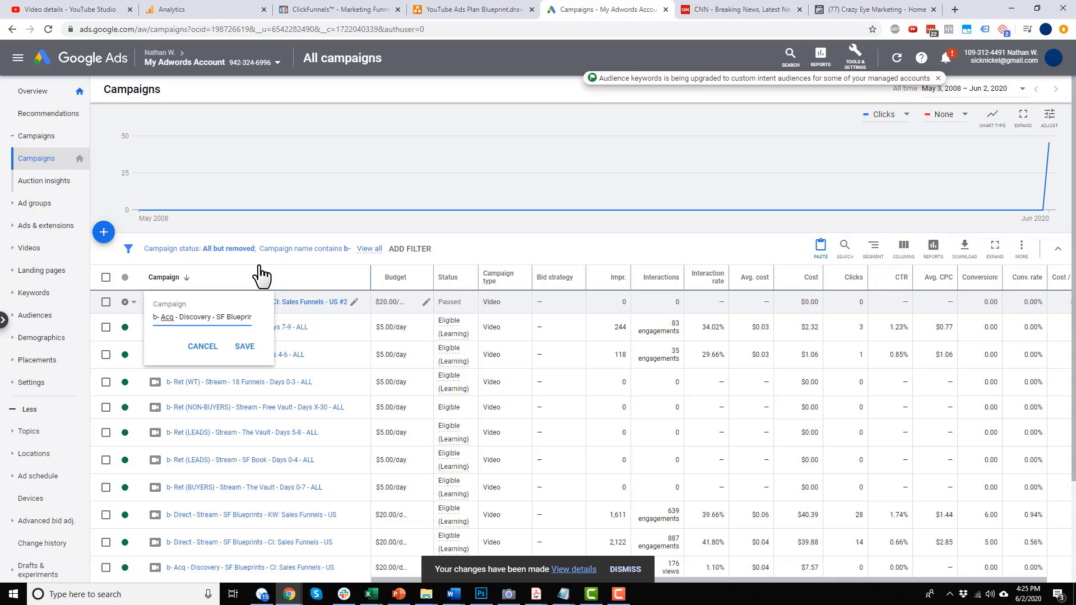
{"action": "left_click", "coordinate": [243, 347]}
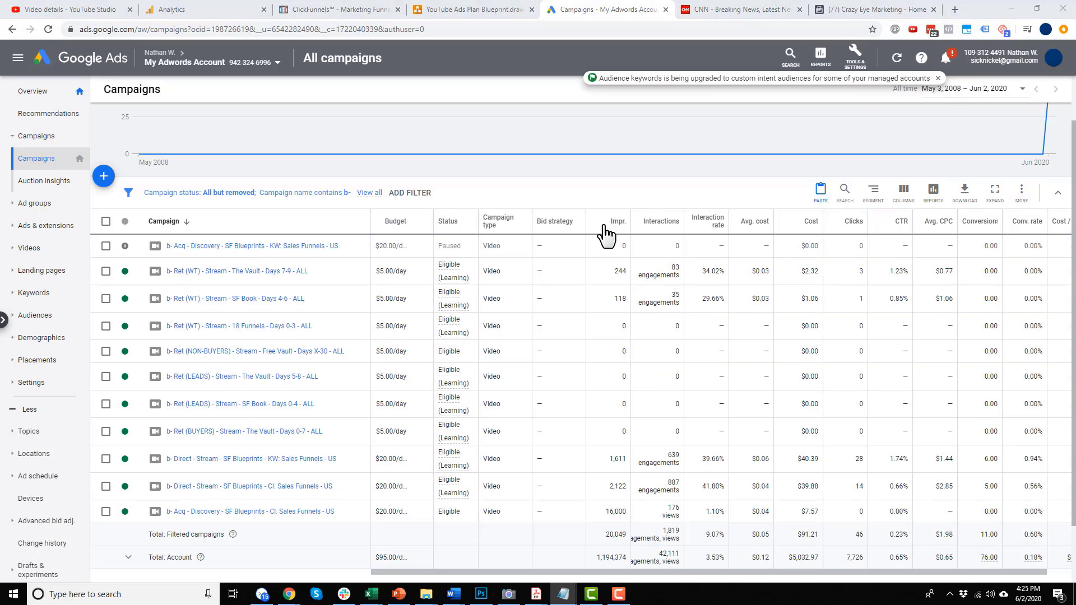
Permanently remove both custom intent audiences from the KW: Sales Funnels discovery campaign and check its audience exclusions
{"action": "left_click", "coordinate": [315, 254]}
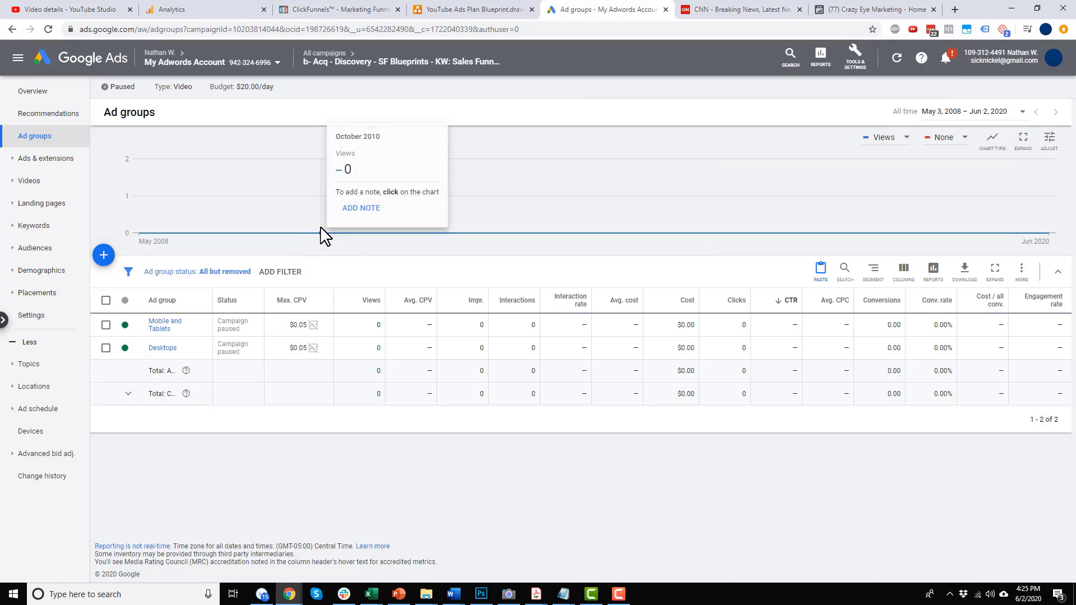
{"action": "left_click", "coordinate": [39, 251]}
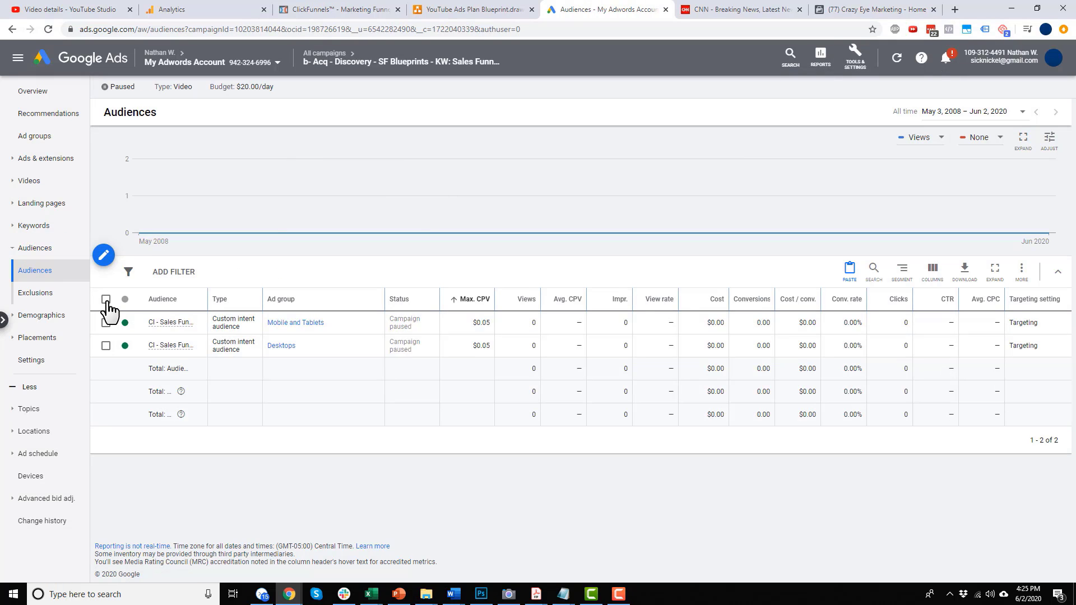
{"action": "left_click", "coordinate": [105, 299]}
{"action": "left_click", "coordinate": [200, 272]}
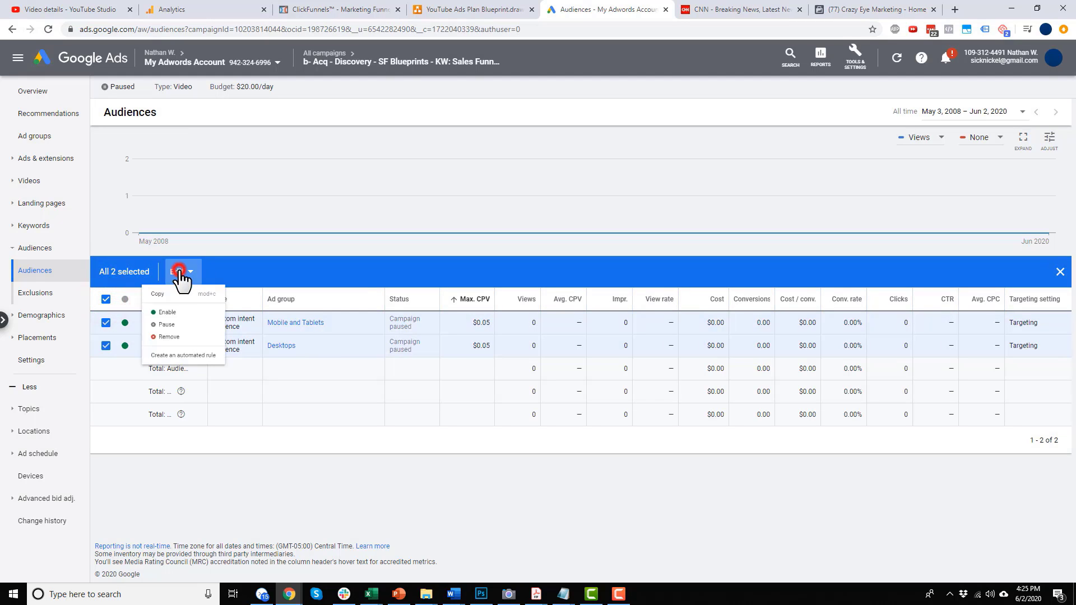
{"action": "left_click", "coordinate": [176, 361]}
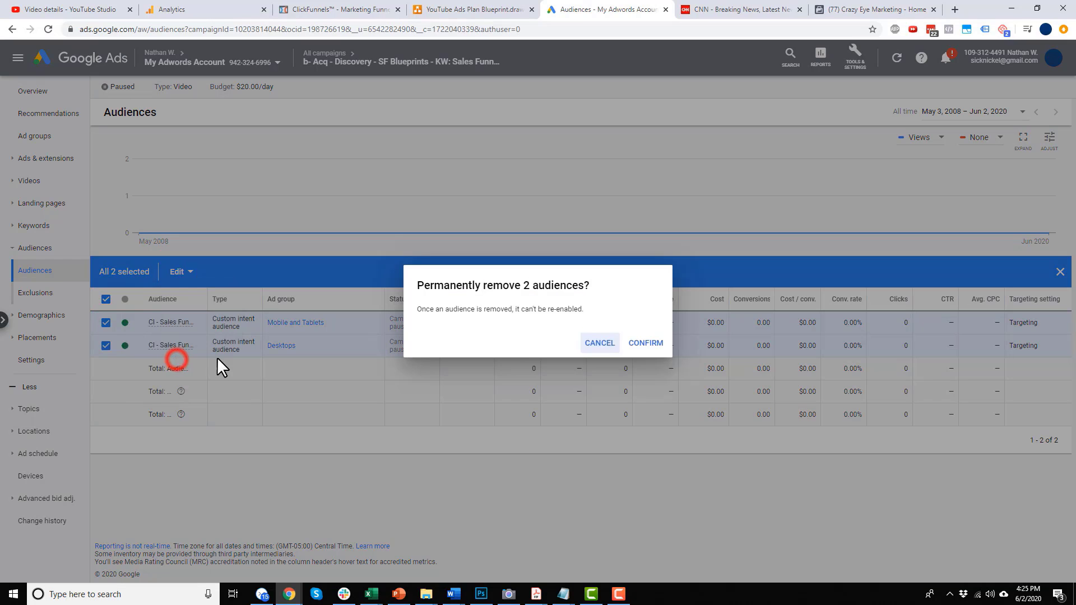
{"action": "left_click", "coordinate": [646, 343]}
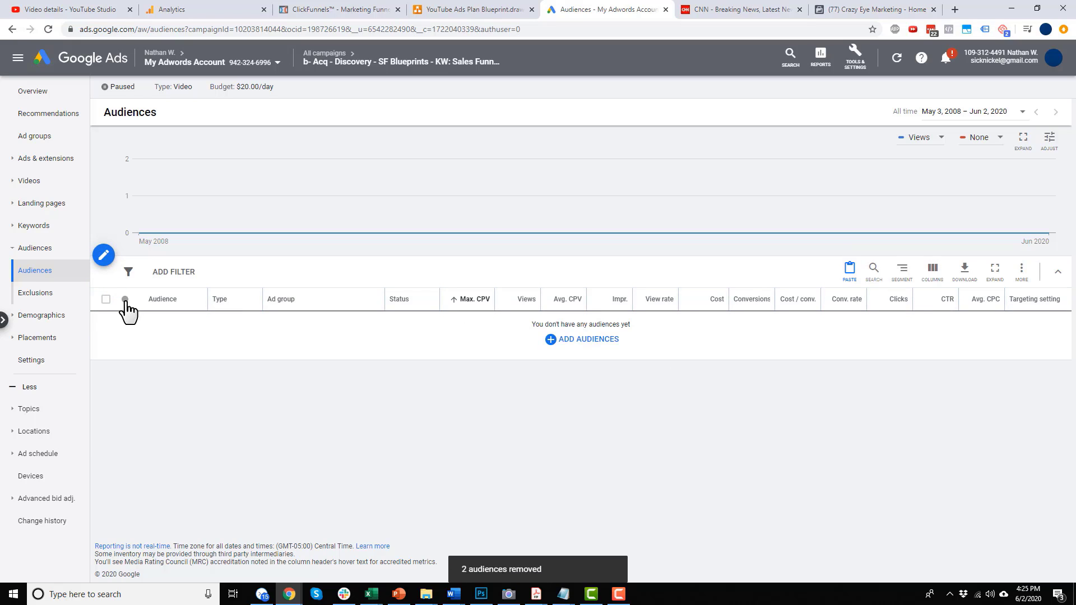
{"action": "left_click", "coordinate": [39, 293]}
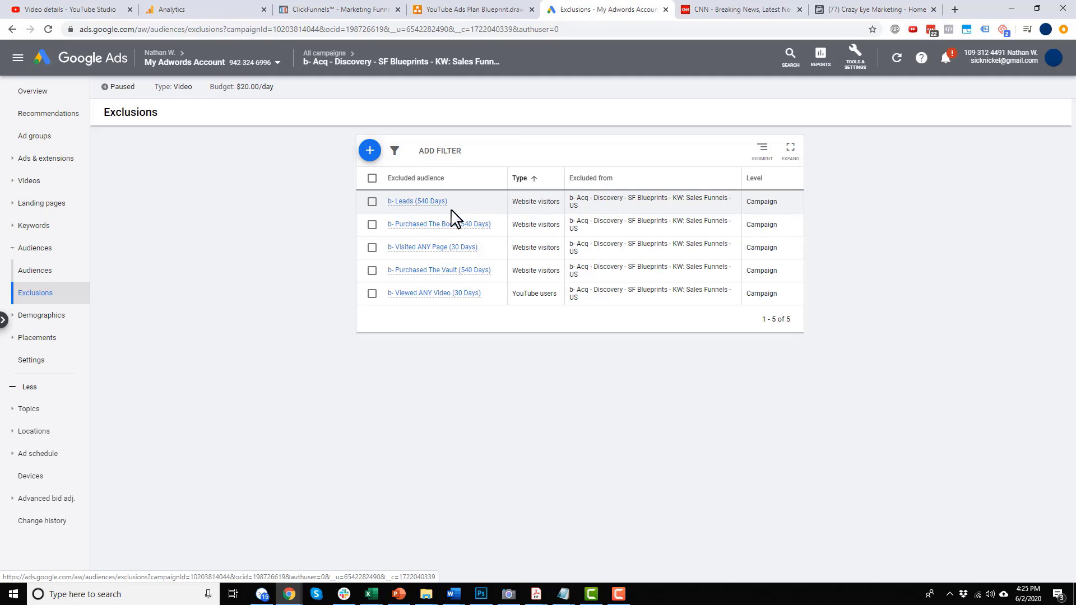
Add the 19 sales-funnel keywords, from "clickfunnels" to "squeeze page", as display/video keywords to the Desktops ad group
{"action": "left_click", "coordinate": [59, 229]}
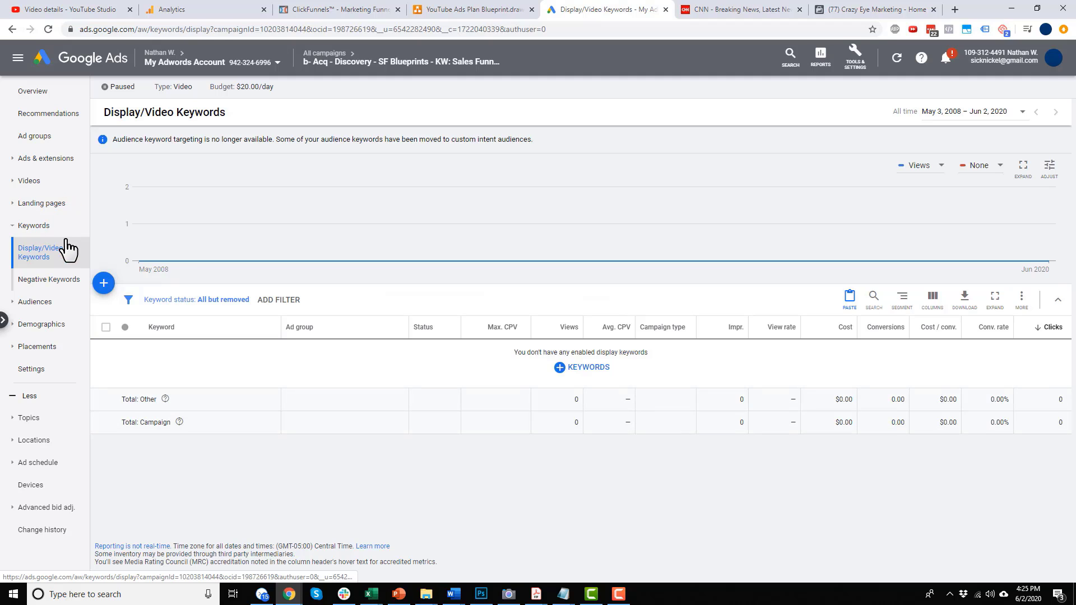
{"action": "left_click", "coordinate": [104, 284]}
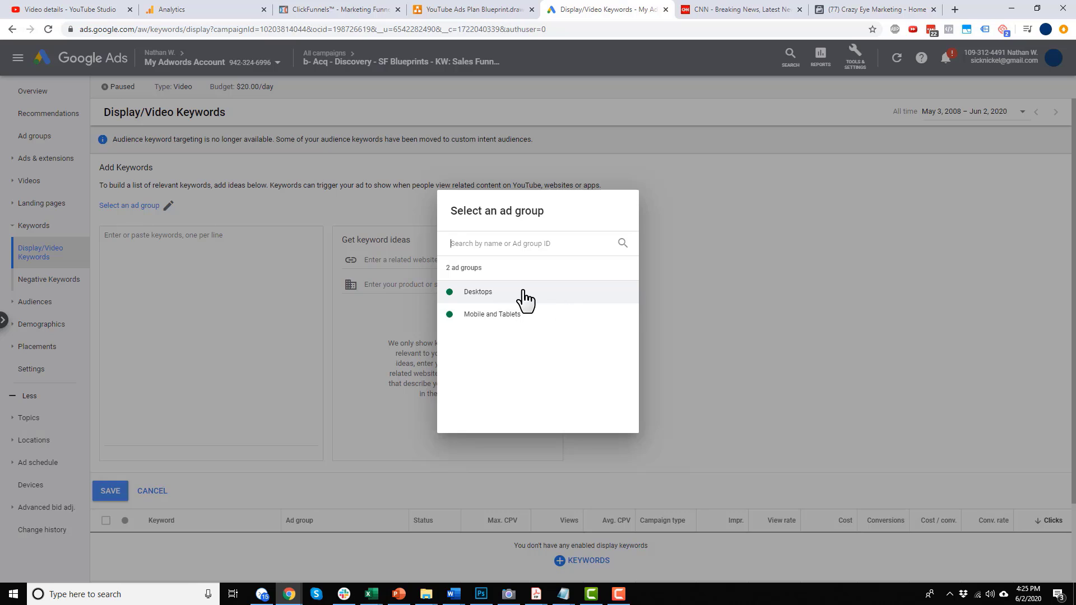
{"action": "left_click", "coordinate": [499, 293]}
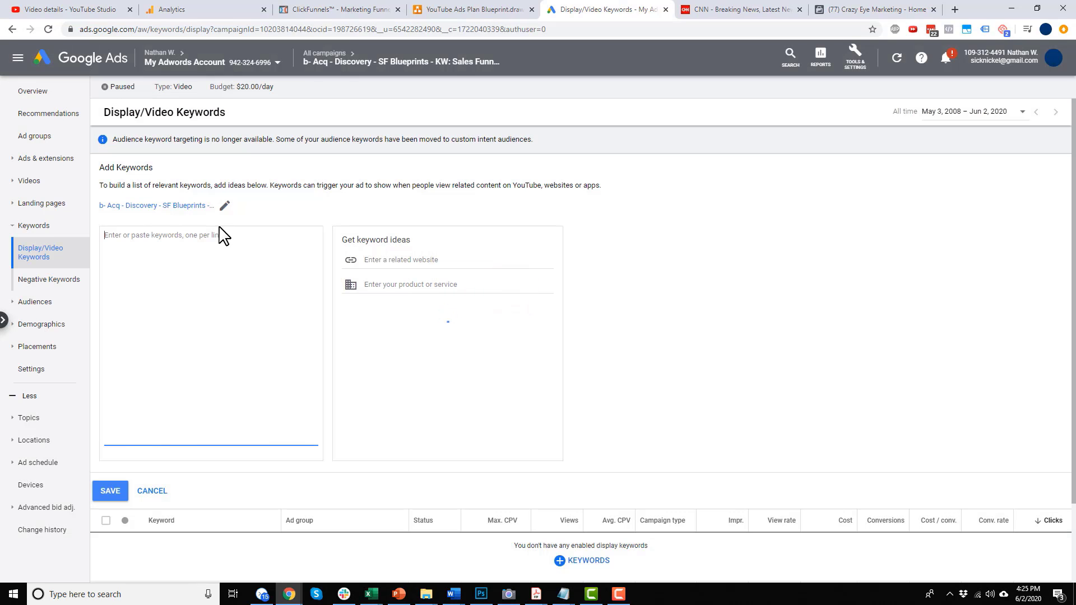
{"action": "key", "text": "ctrl+v"}
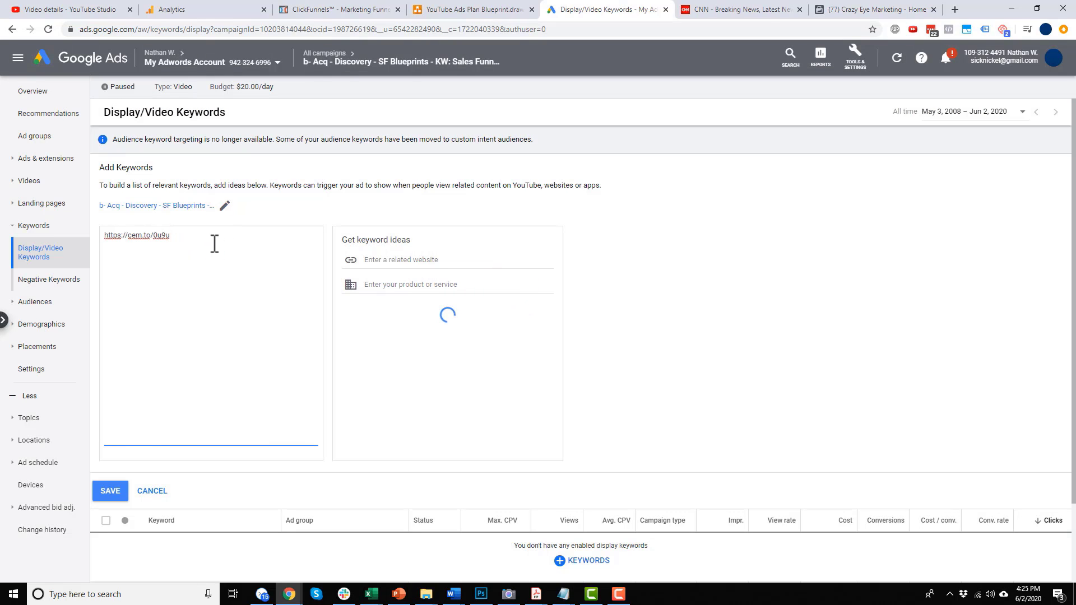
{"action": "triple_click", "coordinate": [210, 240]}
{"action": "key", "text": "ctrl+x"}
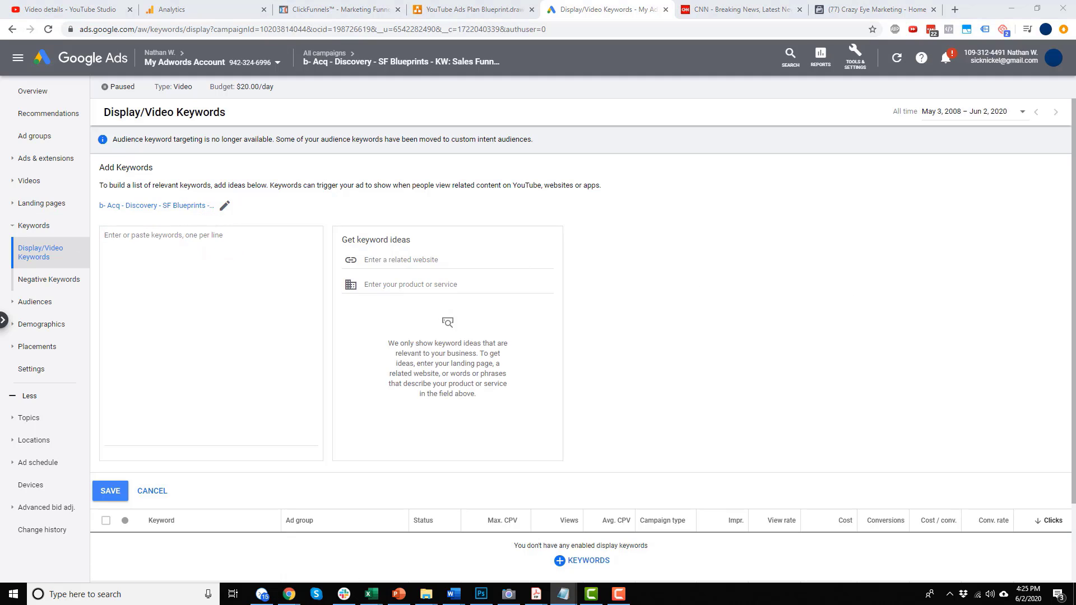
{"action": "left_click", "coordinate": [210, 256]}
{"action": "key", "text": "ctrl+v"}
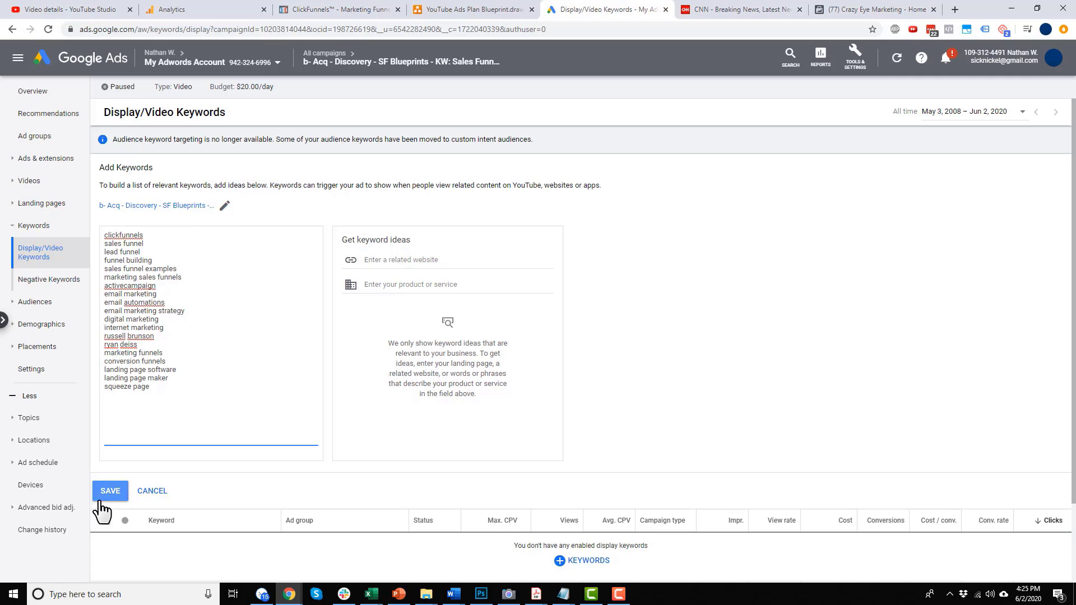
{"action": "left_click", "coordinate": [101, 504]}
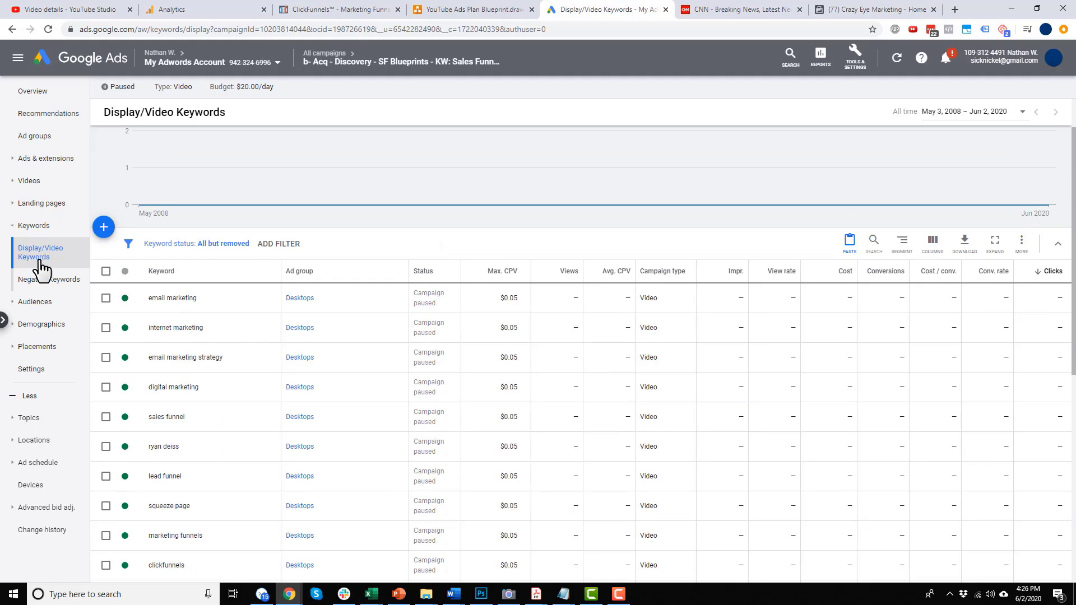
Add the same keyword list, "clickfunnels" to "squeeze page", to the Mobile and Tablets ad group and check both groups' keywords
{"action": "left_click", "coordinate": [103, 227]}
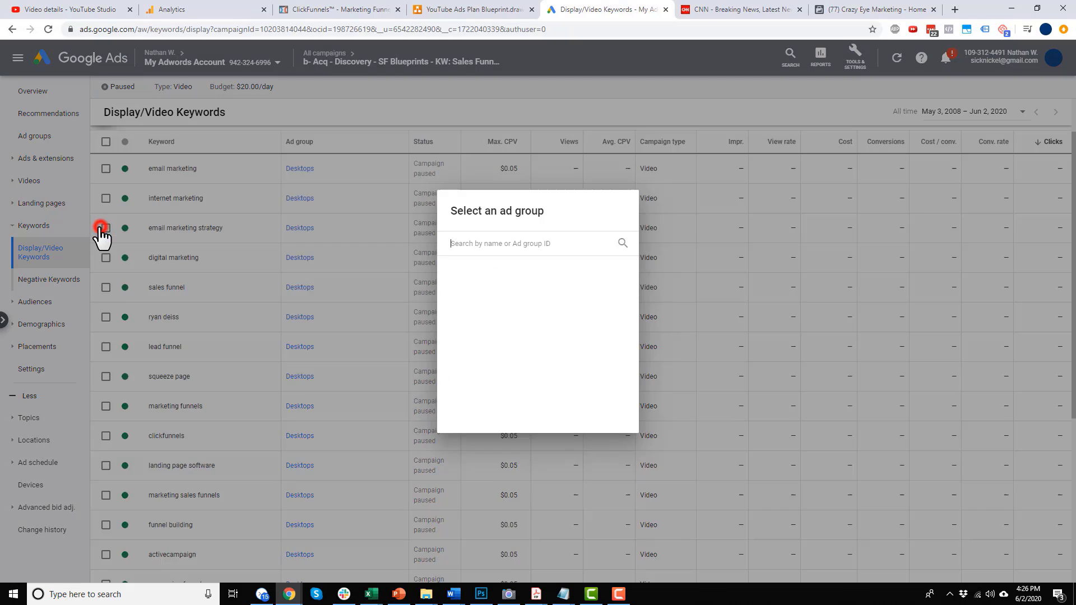
{"action": "left_click", "coordinate": [496, 316]}
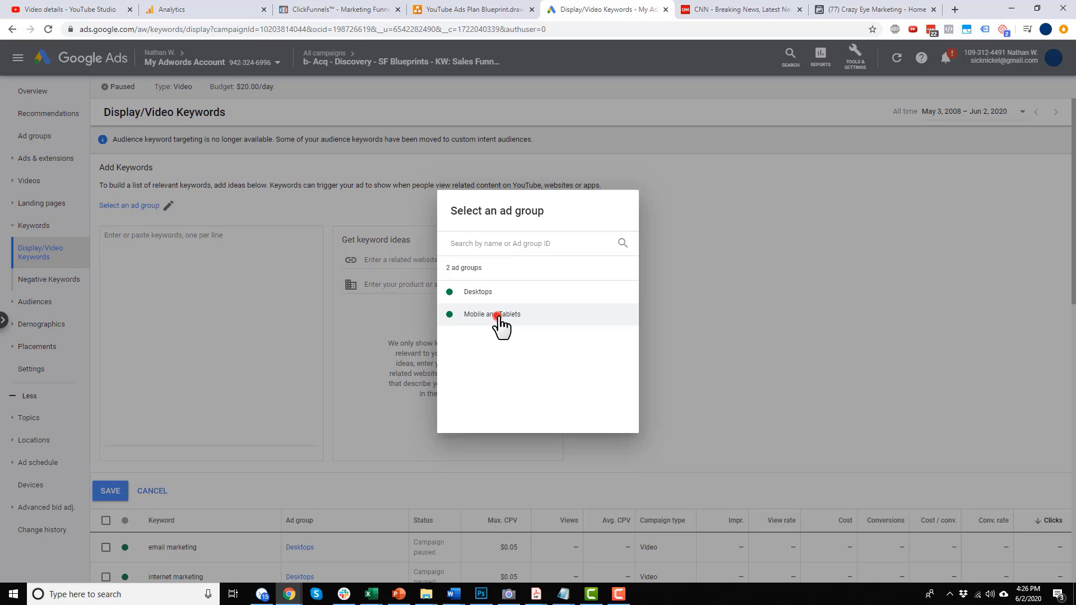
{"action": "left_click", "coordinate": [203, 240]}
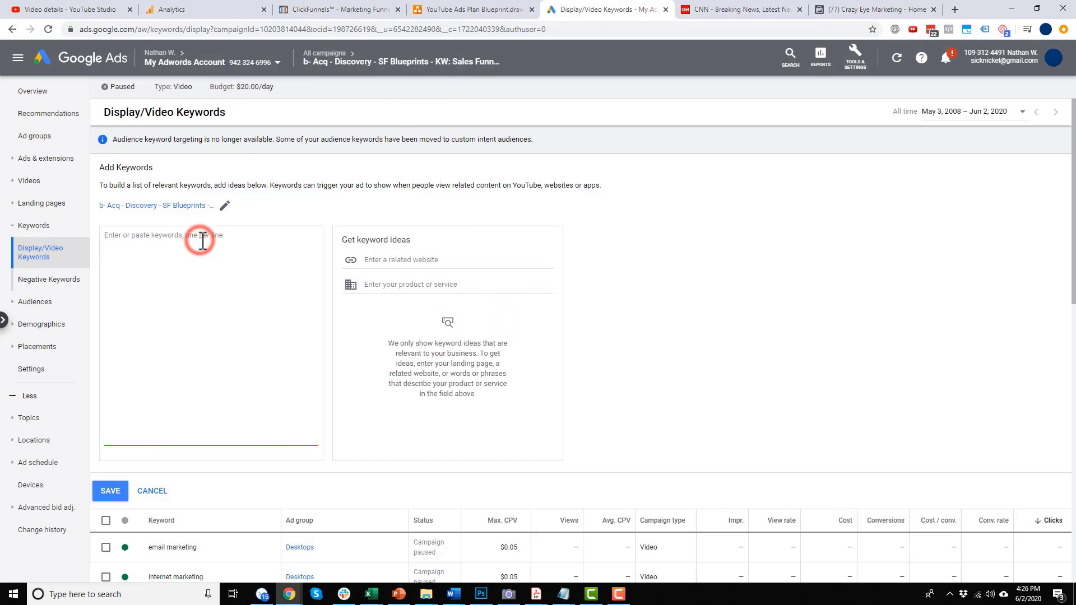
{"action": "key", "text": "ctrl+v"}
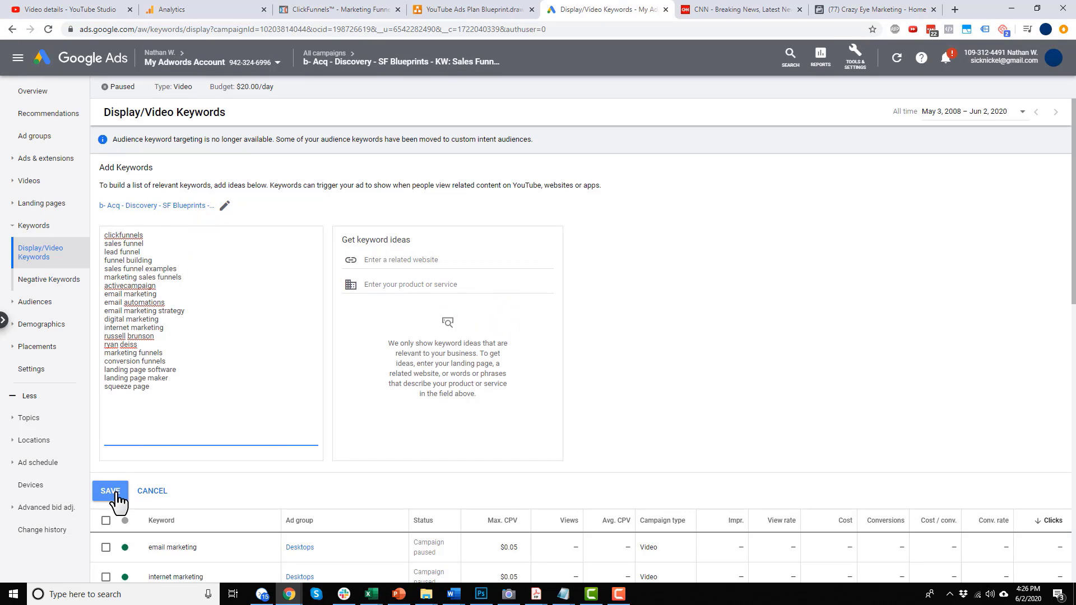
{"action": "left_click", "coordinate": [110, 491]}
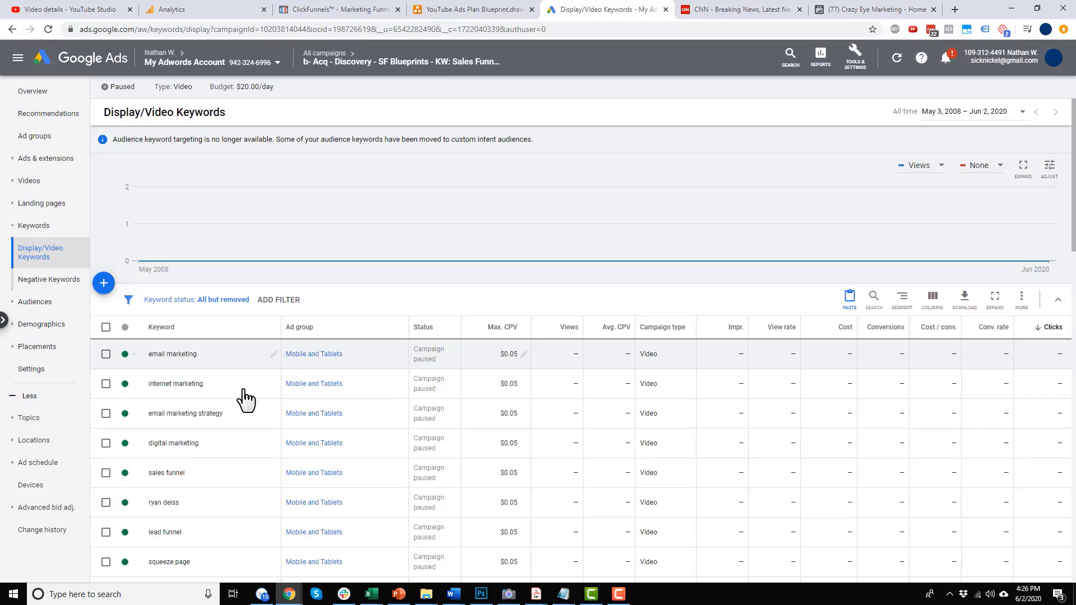
{"action": "scroll", "coordinate": [241, 396], "scroll_direction": "down", "scroll_amount": 10}
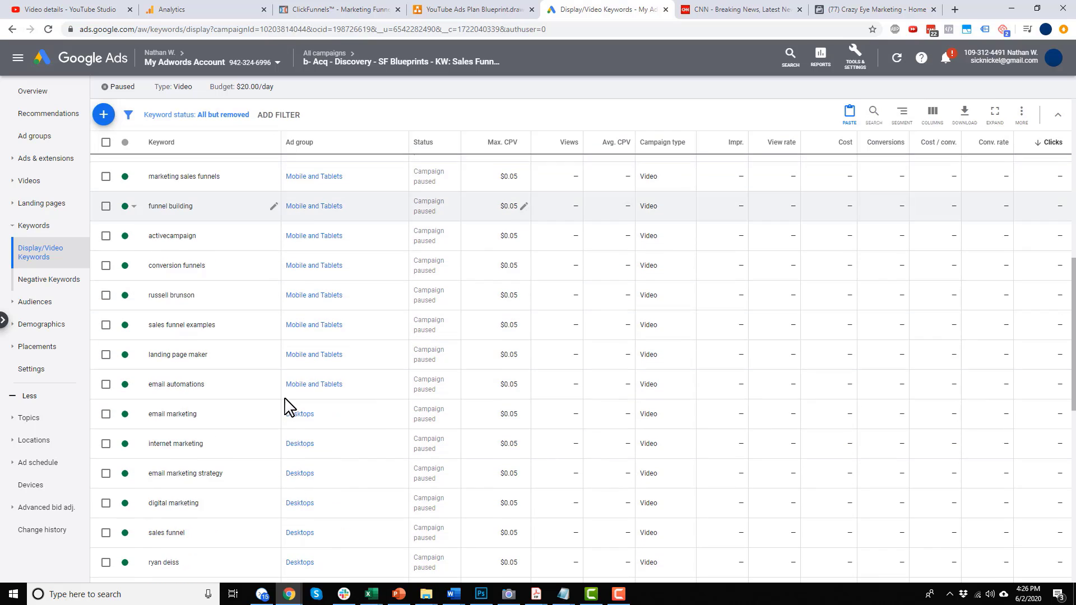
{"action": "scroll", "coordinate": [280, 449], "scroll_direction": "up", "scroll_amount": 10}
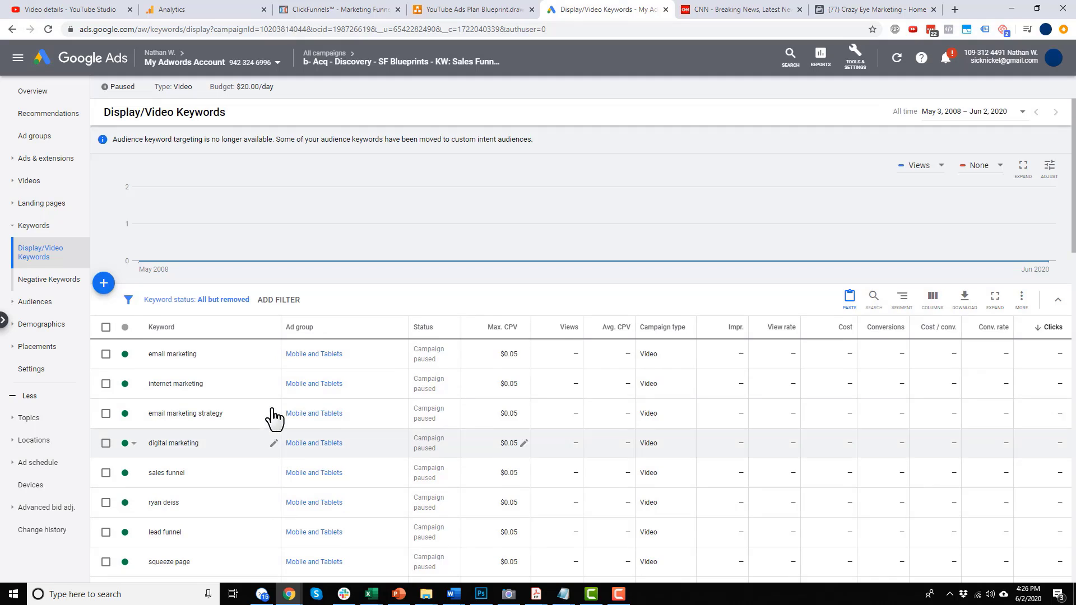
{"action": "scroll", "coordinate": [322, 347], "scroll_direction": "down", "scroll_amount": 2}
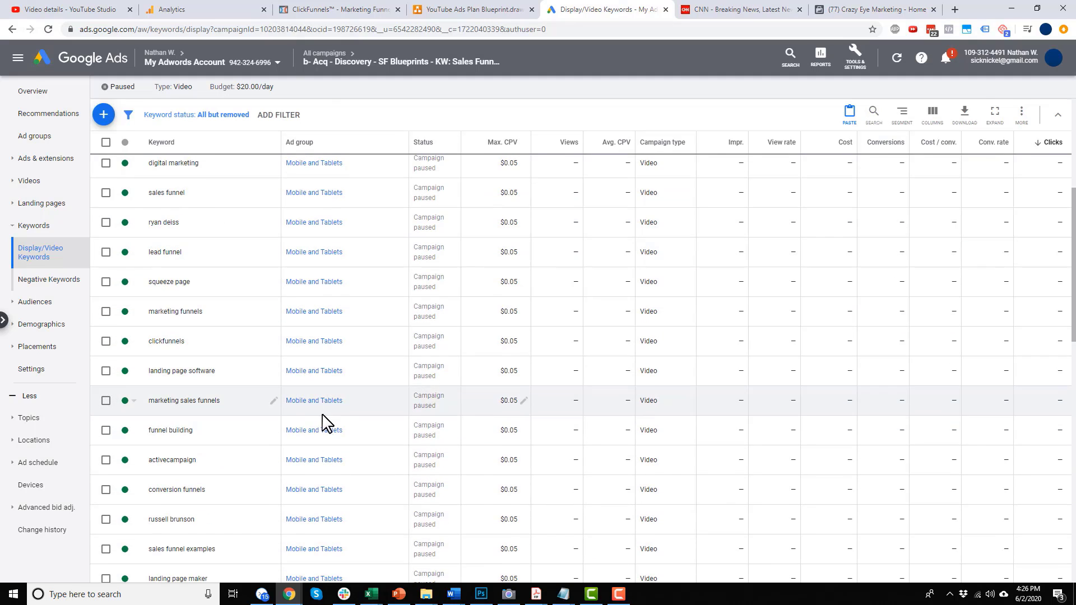
{"action": "scroll", "coordinate": [324, 416], "scroll_direction": "up", "scroll_amount": 3}
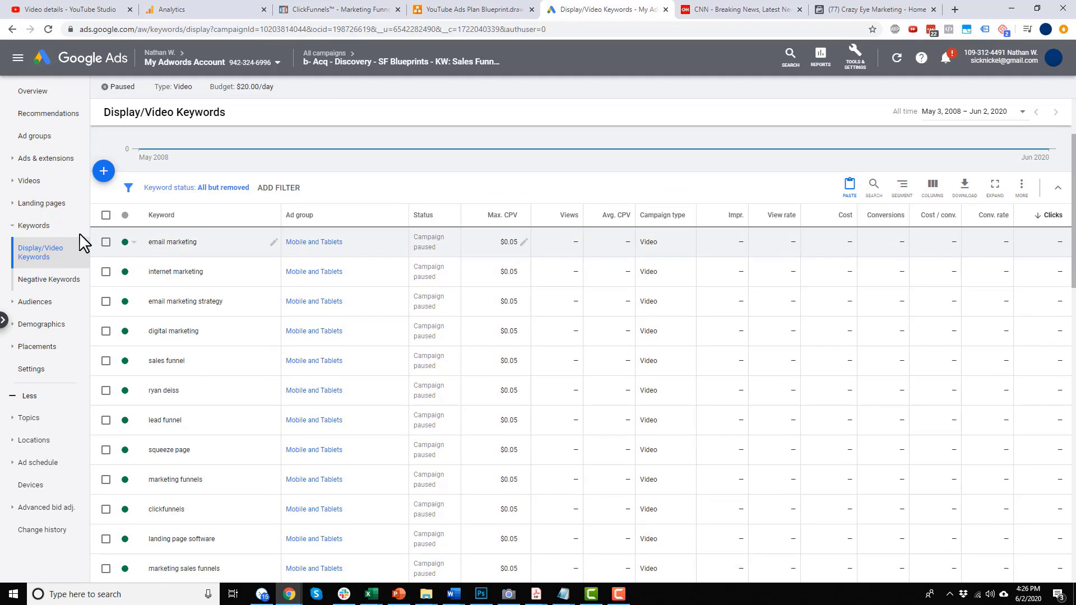
Check the Desktops ad group's ad, then enable the campaign b- Acq - Discovery - SF Blueprints - KW: Sales Funnels - US
{"action": "left_click", "coordinate": [41, 137]}
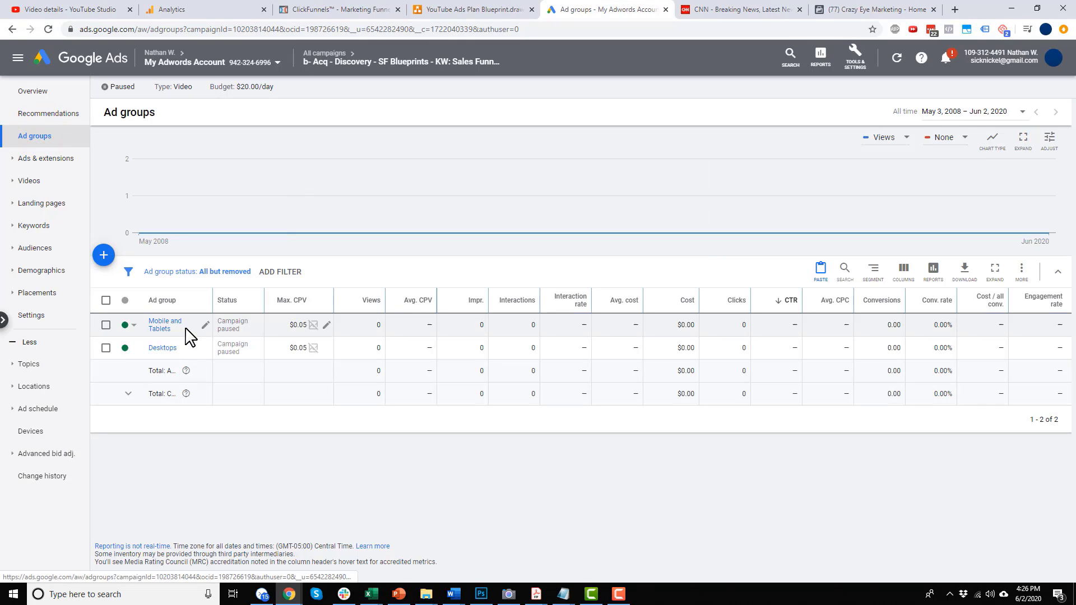
{"action": "left_click", "coordinate": [162, 348]}
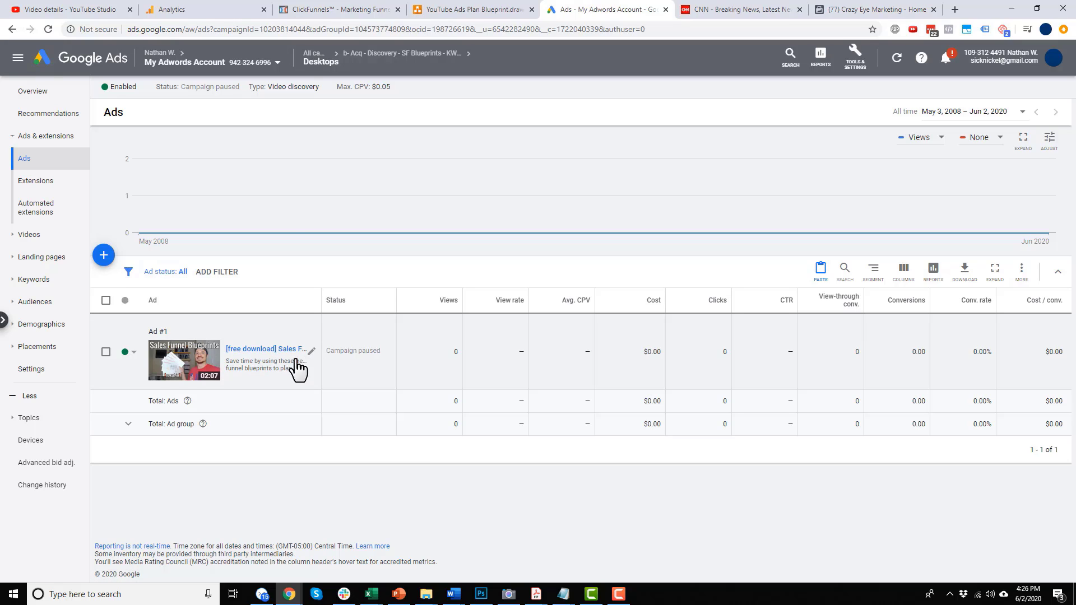
{"action": "left_click", "coordinate": [316, 53]}
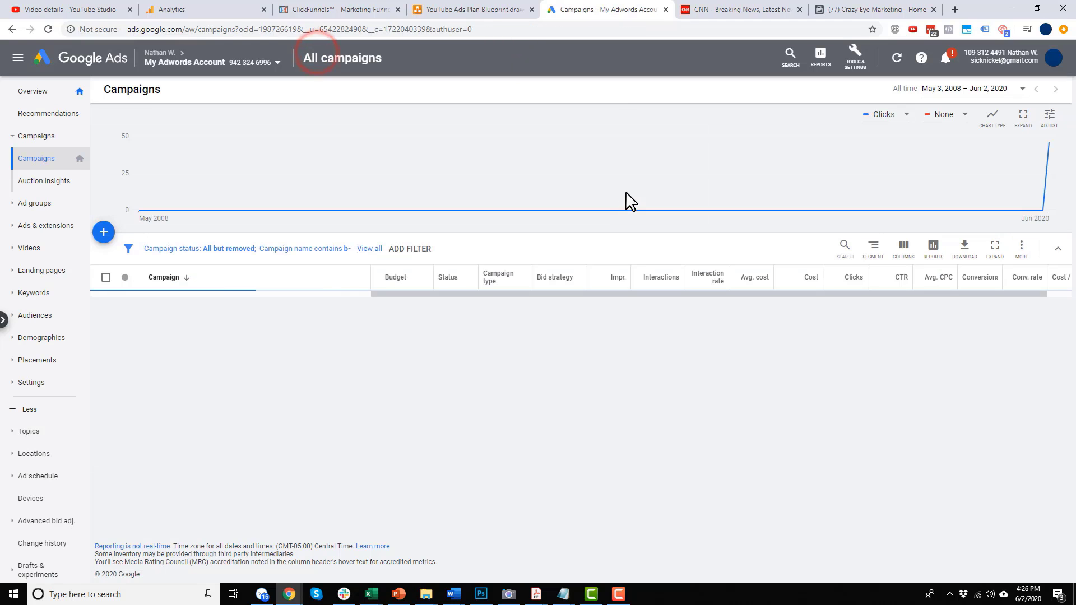
{"action": "scroll", "coordinate": [168, 393], "scroll_direction": "down", "scroll_amount": 1}
{"action": "scroll", "coordinate": [161, 433], "scroll_direction": "down", "scroll_amount": 1}
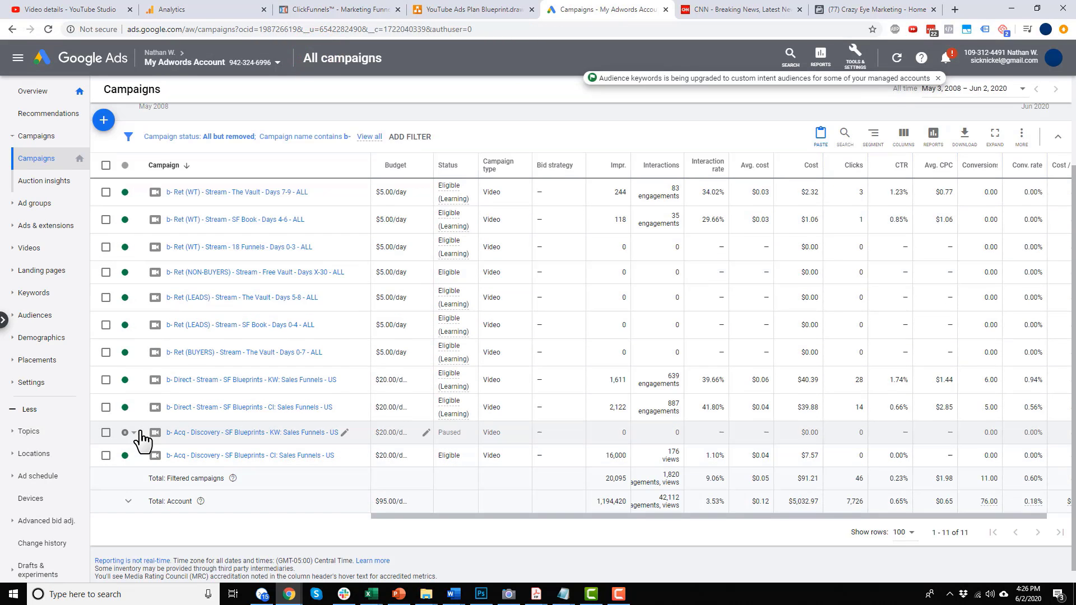
{"action": "left_click", "coordinate": [126, 432]}
{"action": "left_click", "coordinate": [149, 439]}
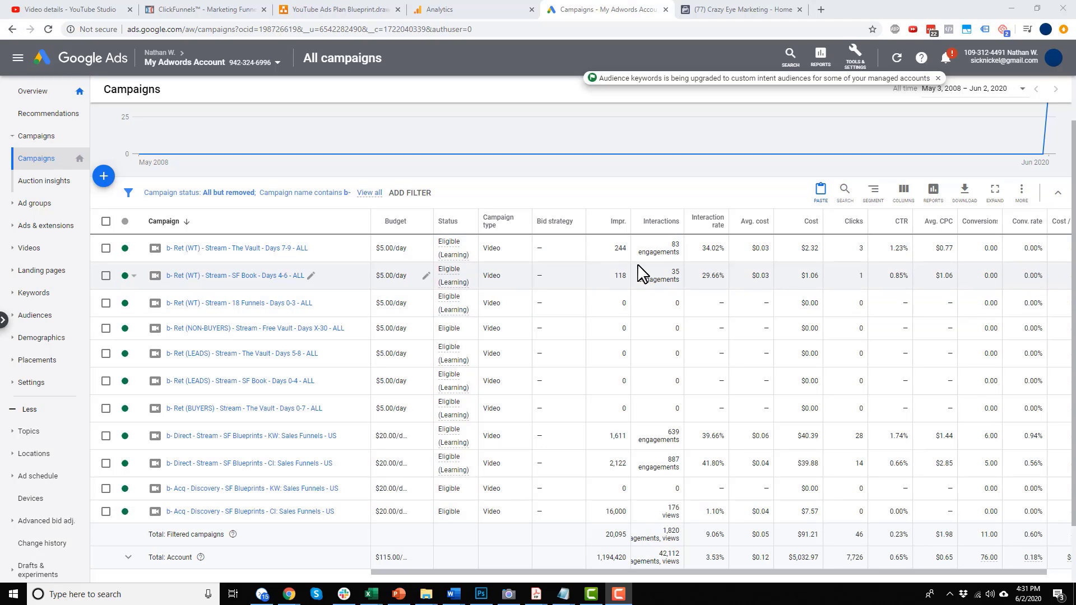
Compare the campaign list with the Initial Plan in the YouTube Ads Plan Blueprint diagram, covering cold traffic and the retargeting stages
{"action": "scroll", "coordinate": [671, 273], "scroll_direction": "down", "scroll_amount": 2}
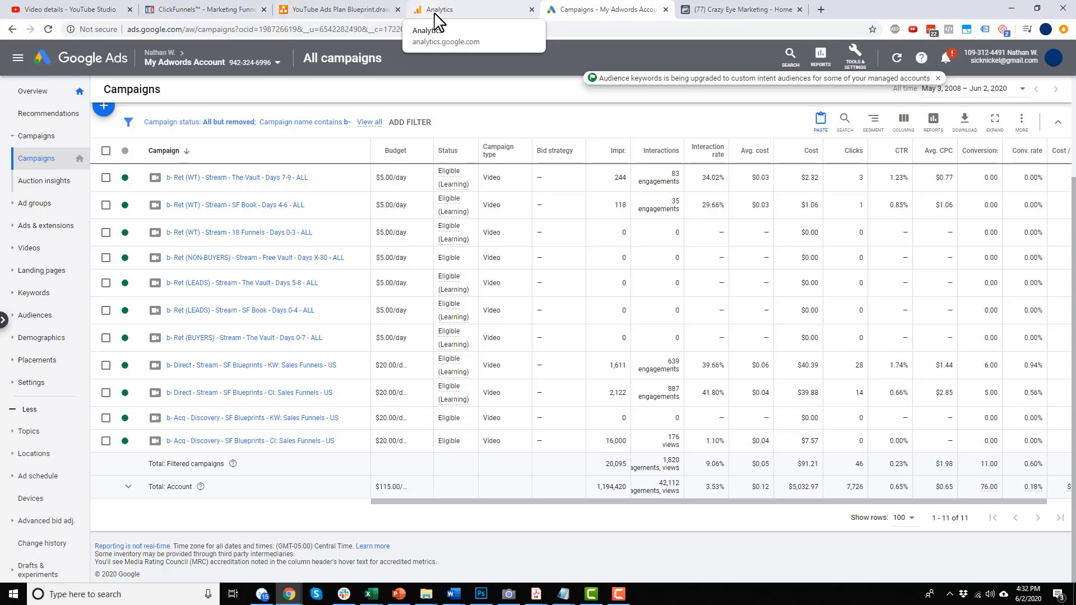
{"action": "left_click", "coordinate": [333, 12]}
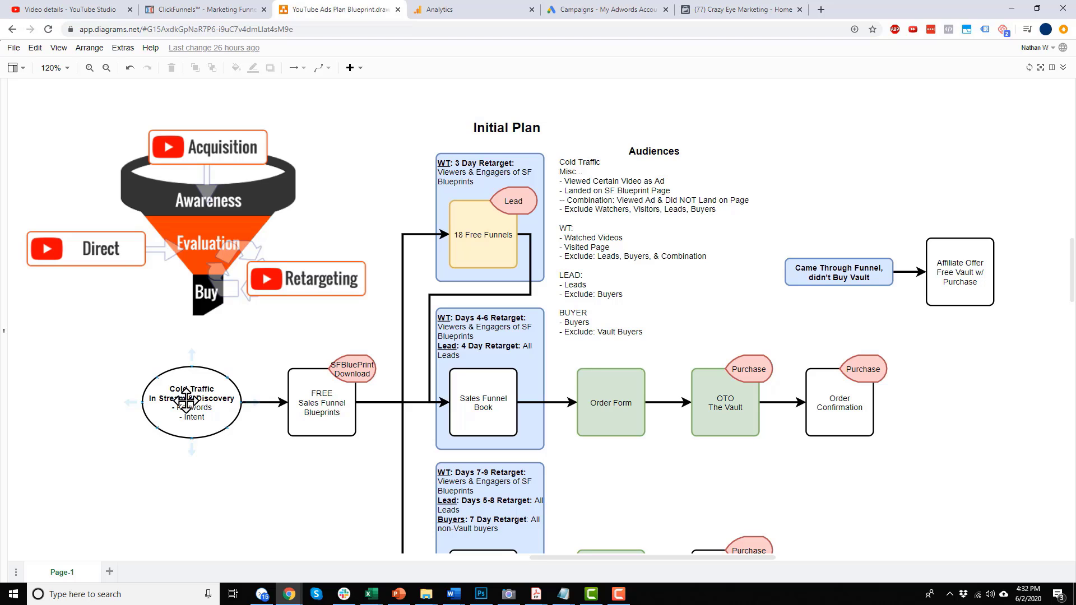
{"action": "left_click", "coordinate": [580, 10]}
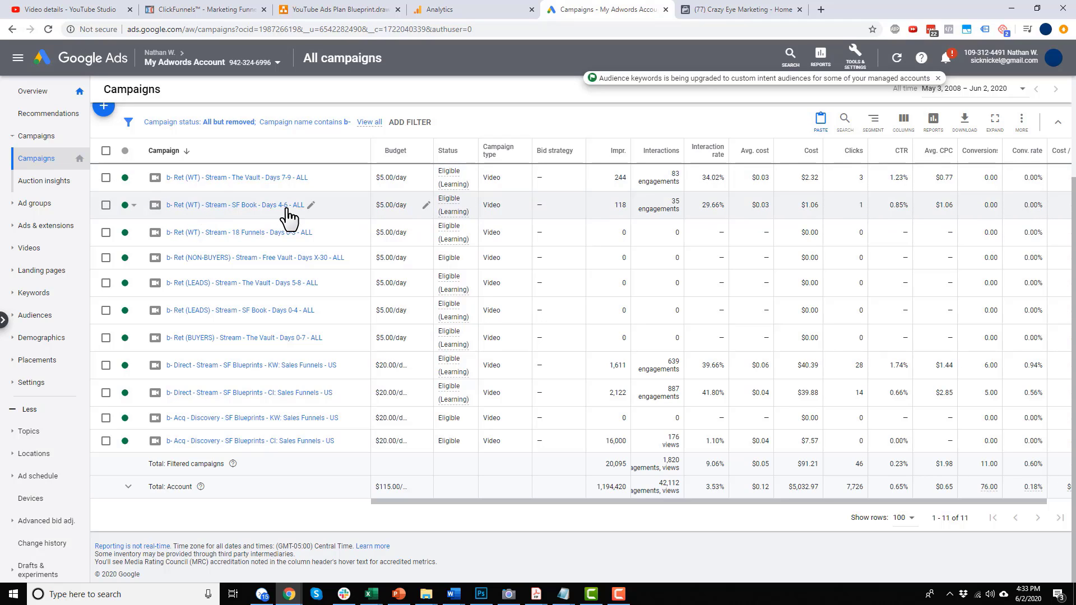
{"action": "left_click", "coordinate": [348, 10]}
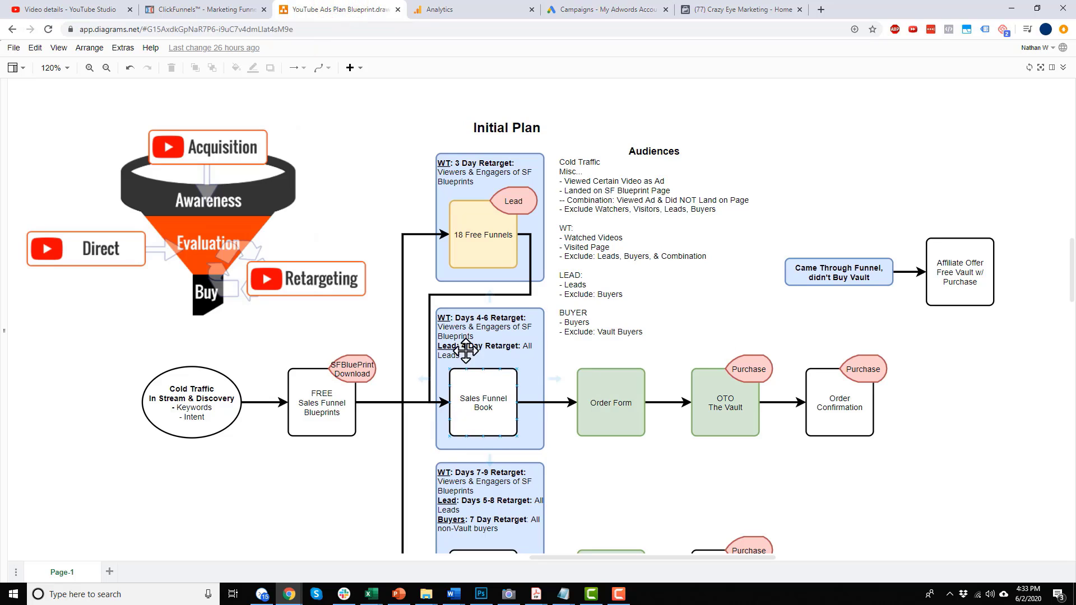
{"action": "left_click", "coordinate": [610, 9]}
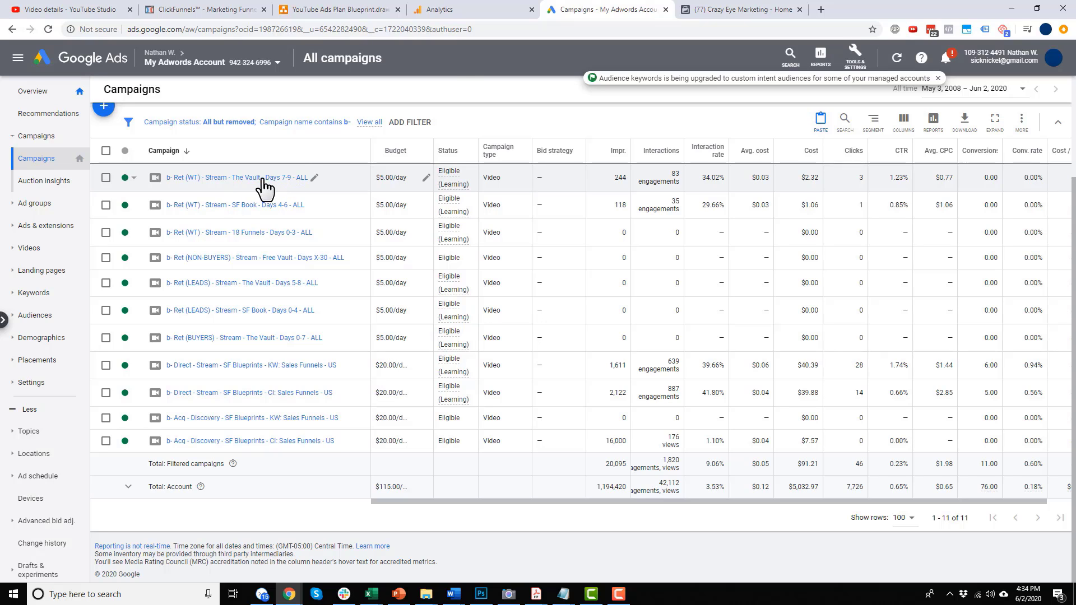
{"action": "left_click", "coordinate": [352, 9]}
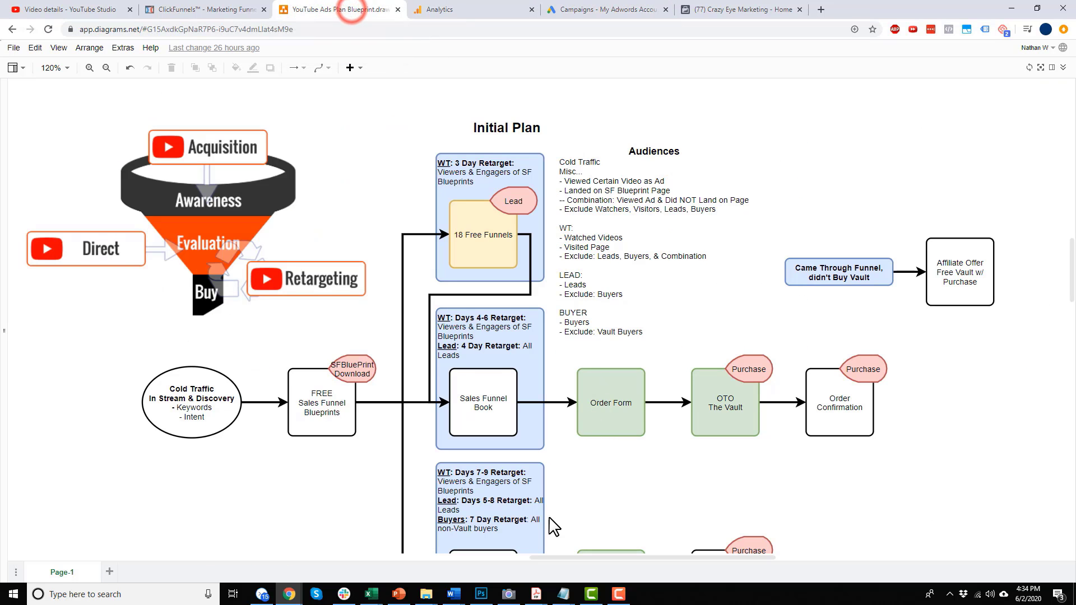
{"action": "scroll", "coordinate": [504, 444], "scroll_direction": "down", "scroll_amount": 3}
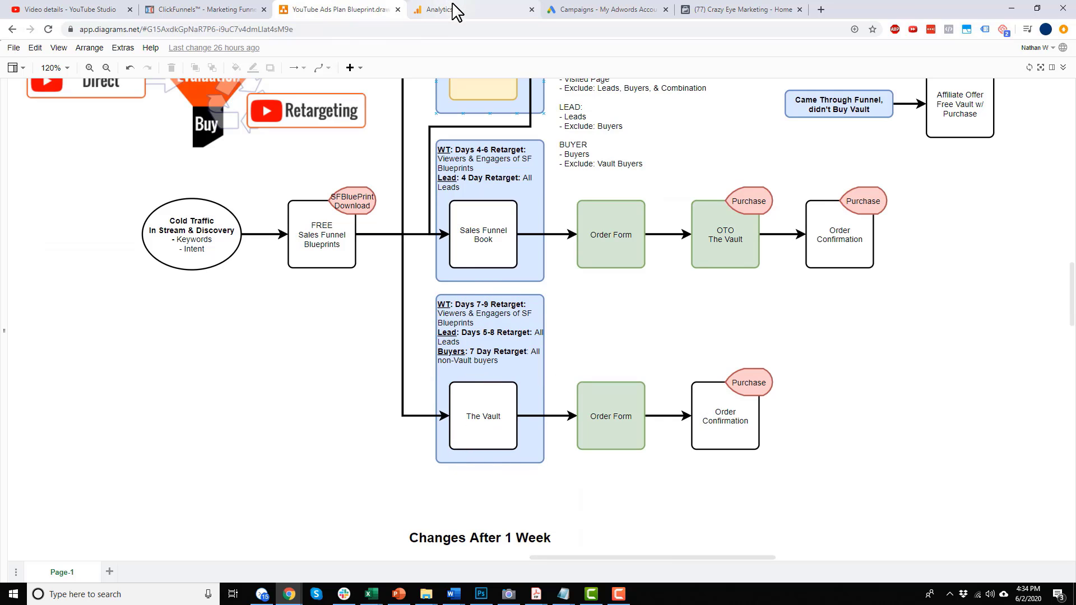
{"action": "left_click", "coordinate": [600, 10]}
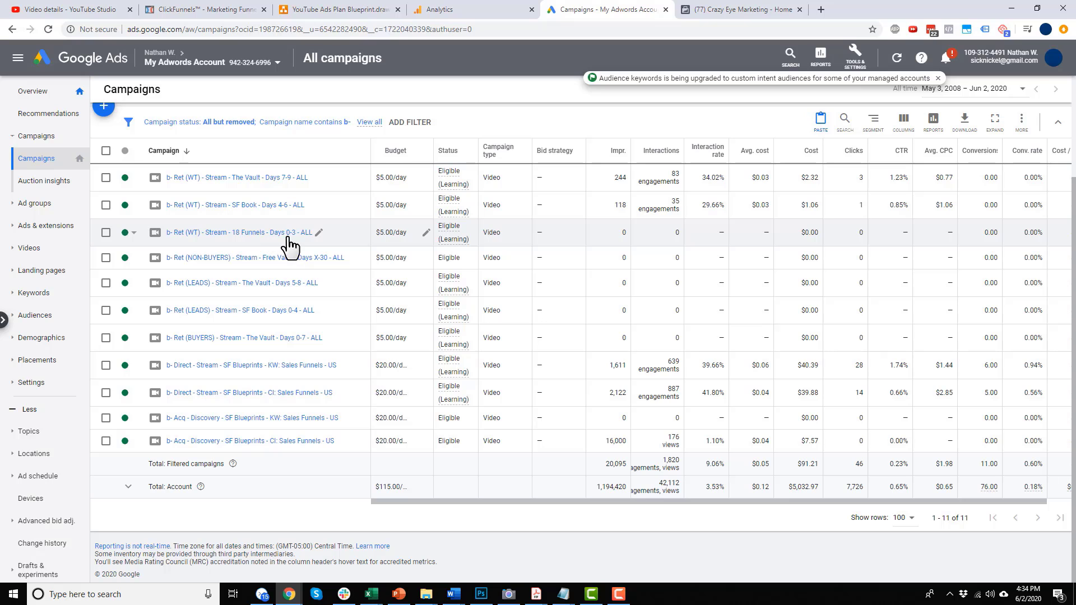
{"action": "left_click", "coordinate": [319, 8]}
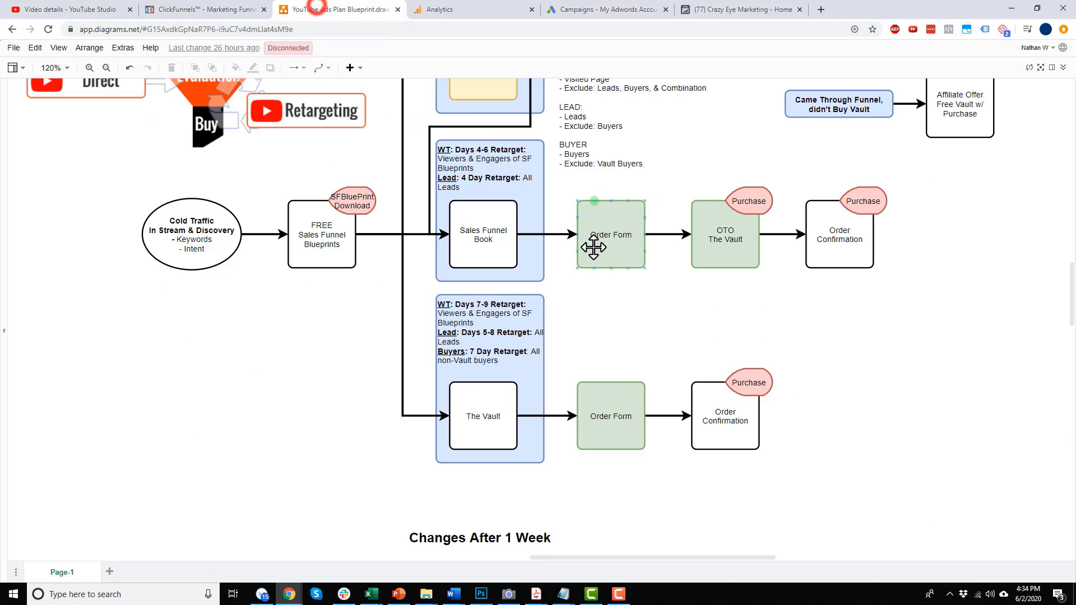
{"action": "scroll", "coordinate": [471, 174], "scroll_direction": "up", "scroll_amount": 5}
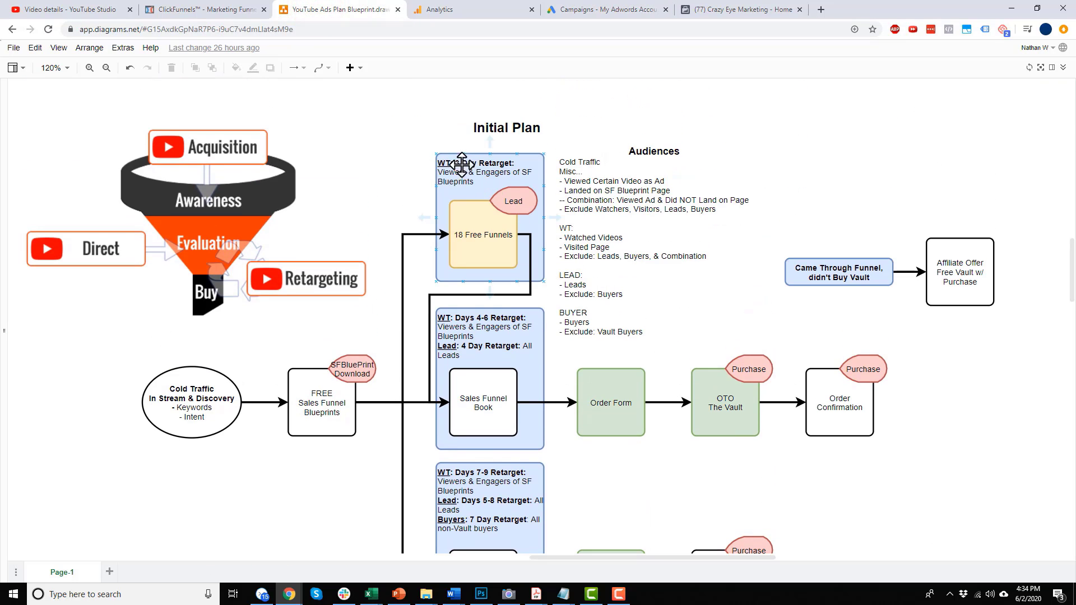
Compare the non-buyers campaign with the diagram's affiliate offer, and open the campaign b- Ret (WT) - Stream - 18 Funnels - Days 0-3 - ALL
{"action": "left_click", "coordinate": [577, 11]}
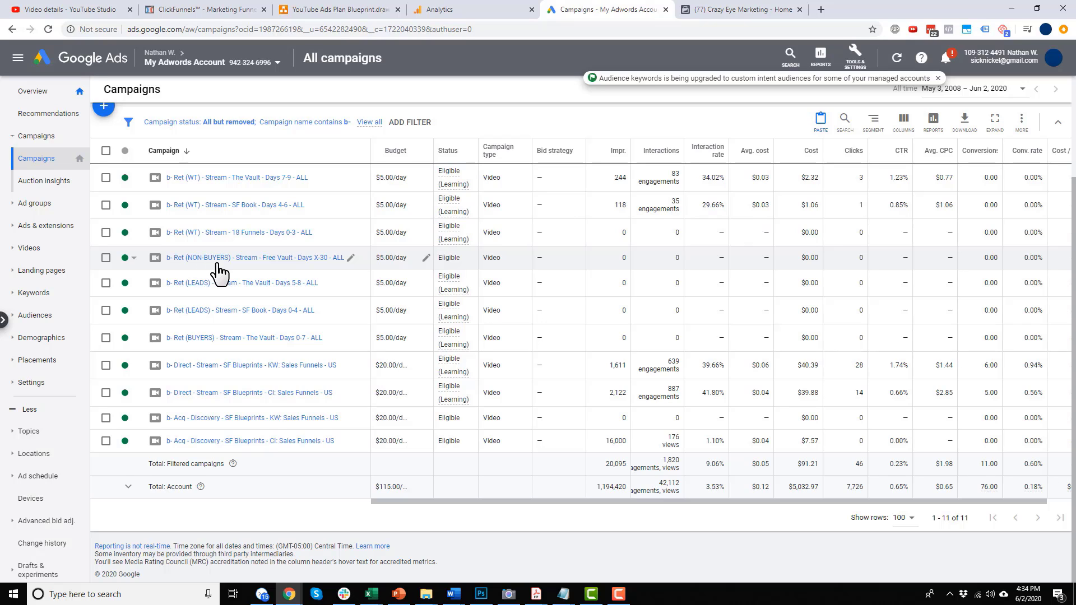
{"action": "left_click", "coordinate": [337, 17]}
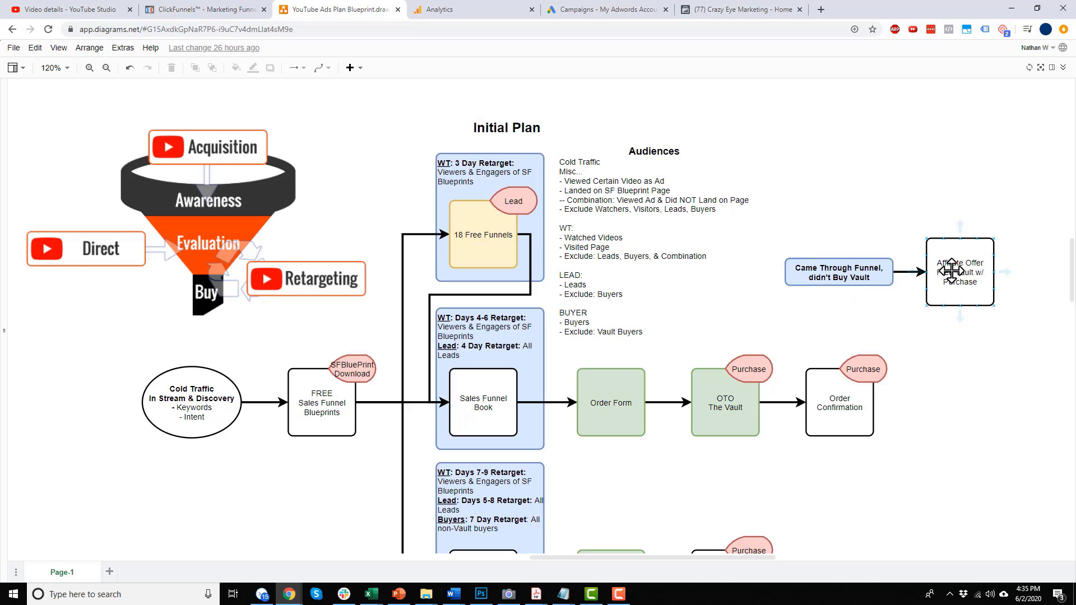
{"action": "left_click", "coordinate": [623, 10]}
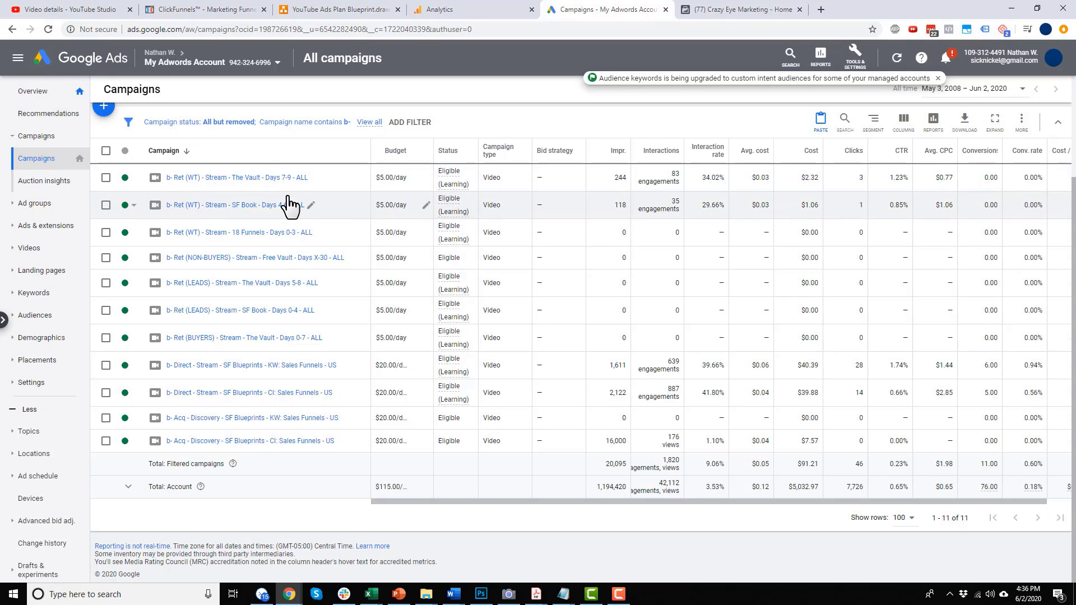
{"action": "left_click", "coordinate": [301, 233]}
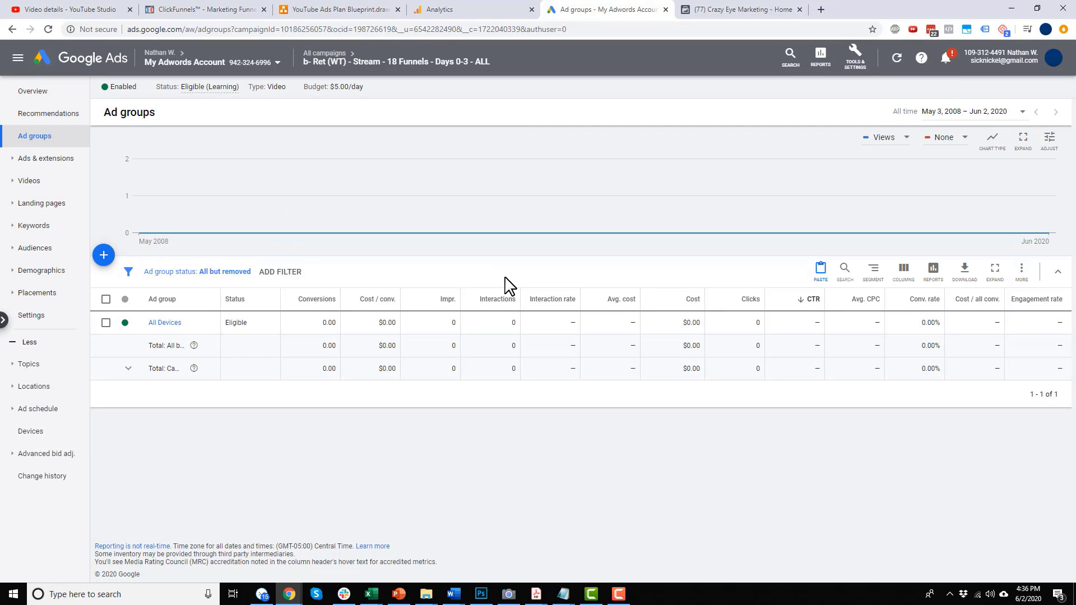
Review the All Devices ad group's ads and its targeted audiences, including the sizes and eligibility of the 3-day lists
{"action": "left_click", "coordinate": [166, 324]}
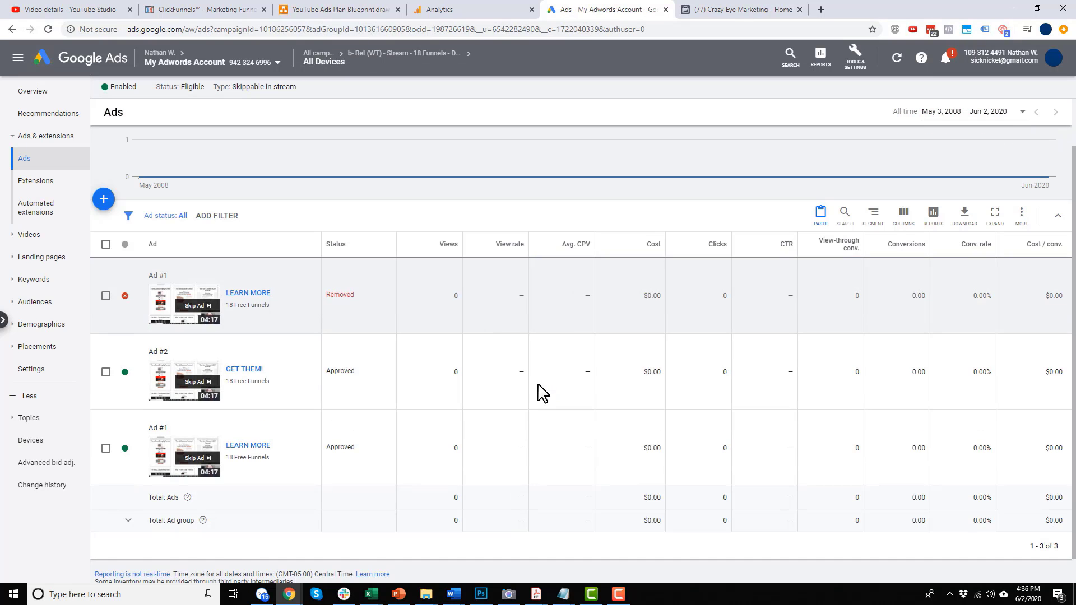
{"action": "scroll", "coordinate": [542, 393], "scroll_direction": "down", "scroll_amount": 1}
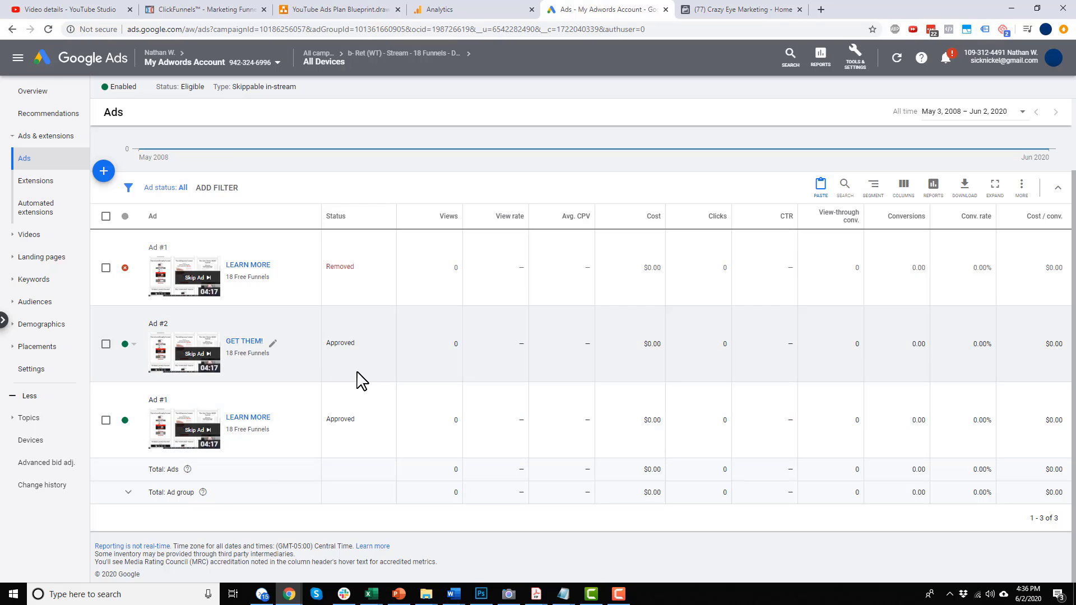
{"action": "left_click", "coordinate": [54, 304]}
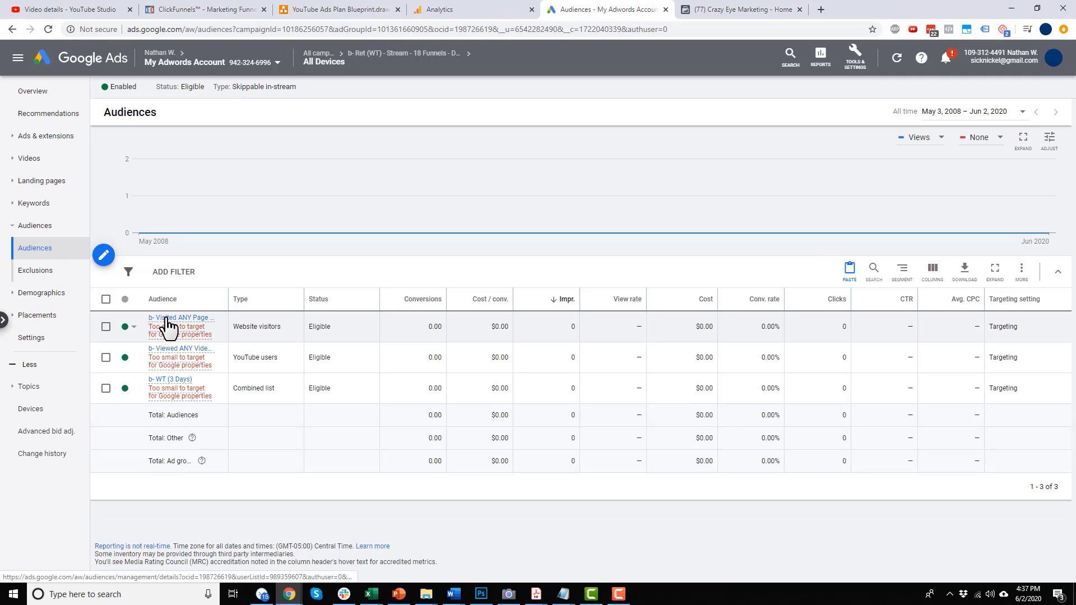
{"action": "mouse_move", "coordinate": [171, 322]}
{"action": "mouse_move", "coordinate": [180, 319]}
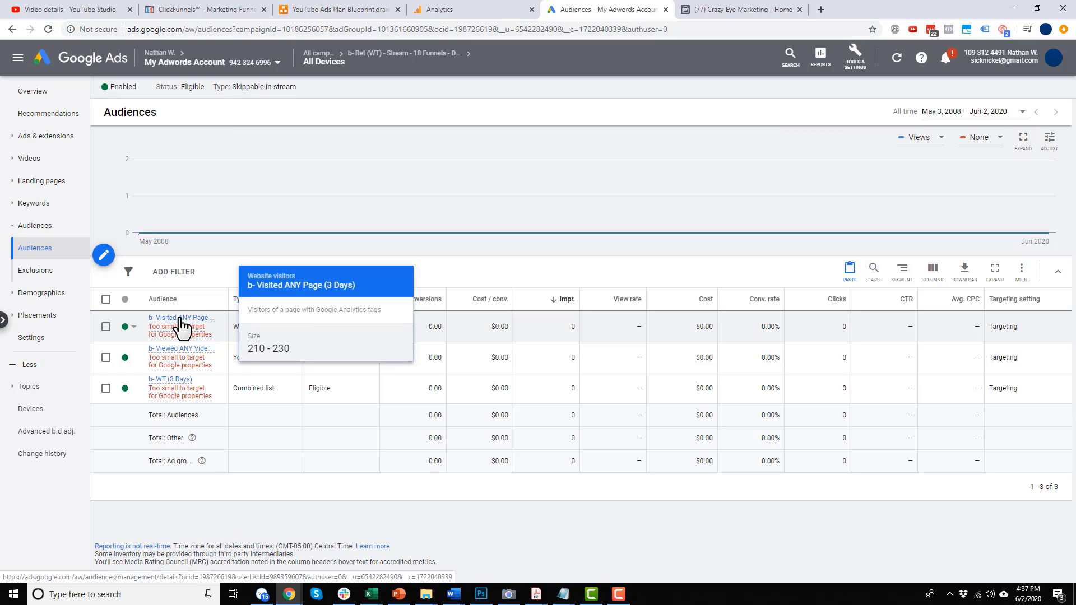
{"action": "mouse_move", "coordinate": [189, 357]}
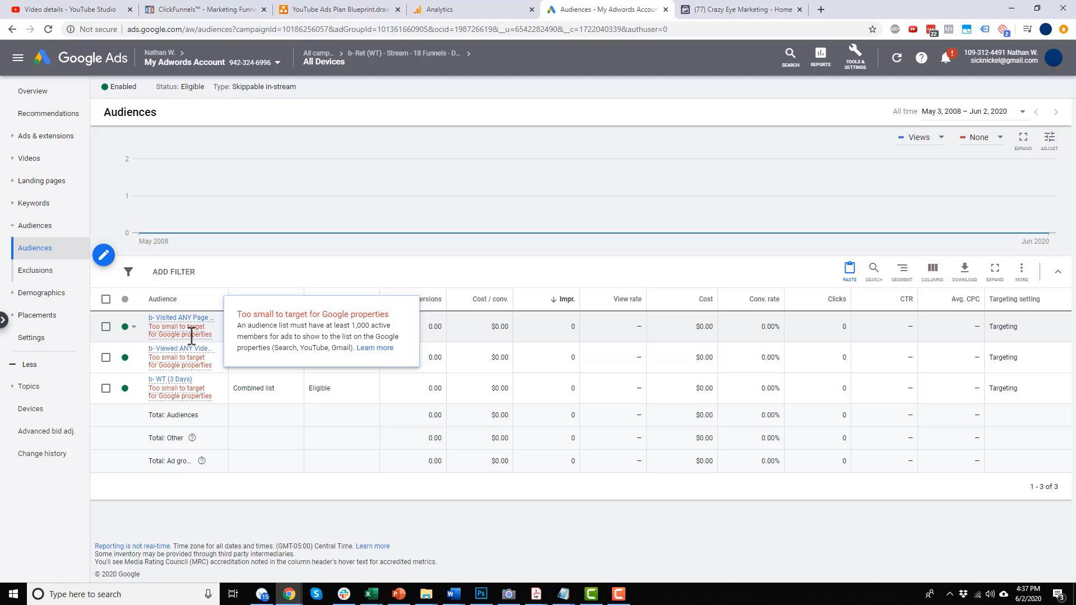
{"action": "mouse_move", "coordinate": [167, 390]}
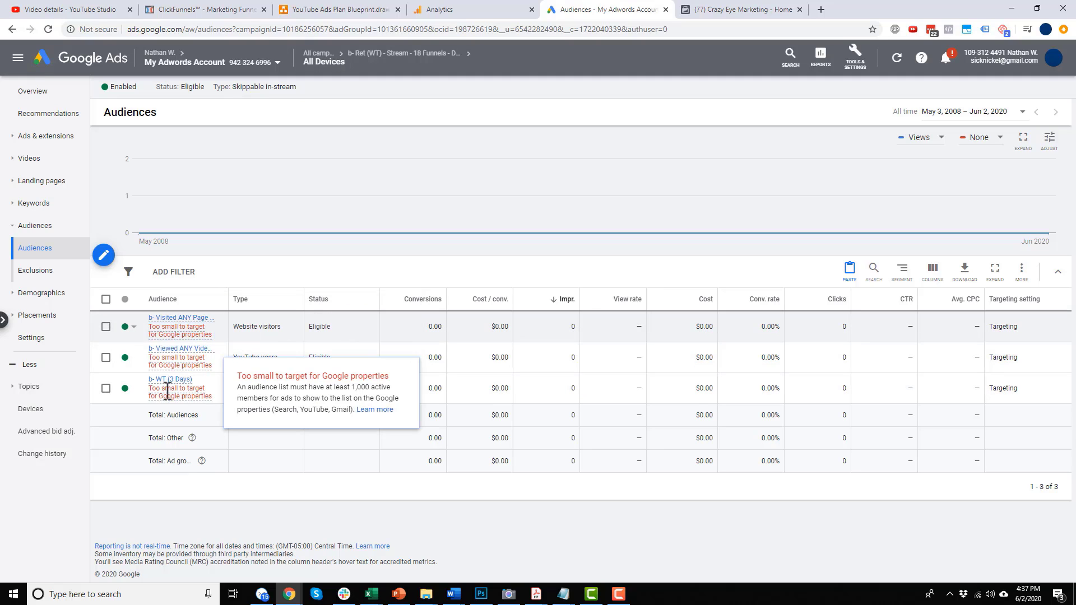
{"action": "left_click", "coordinate": [168, 380]}
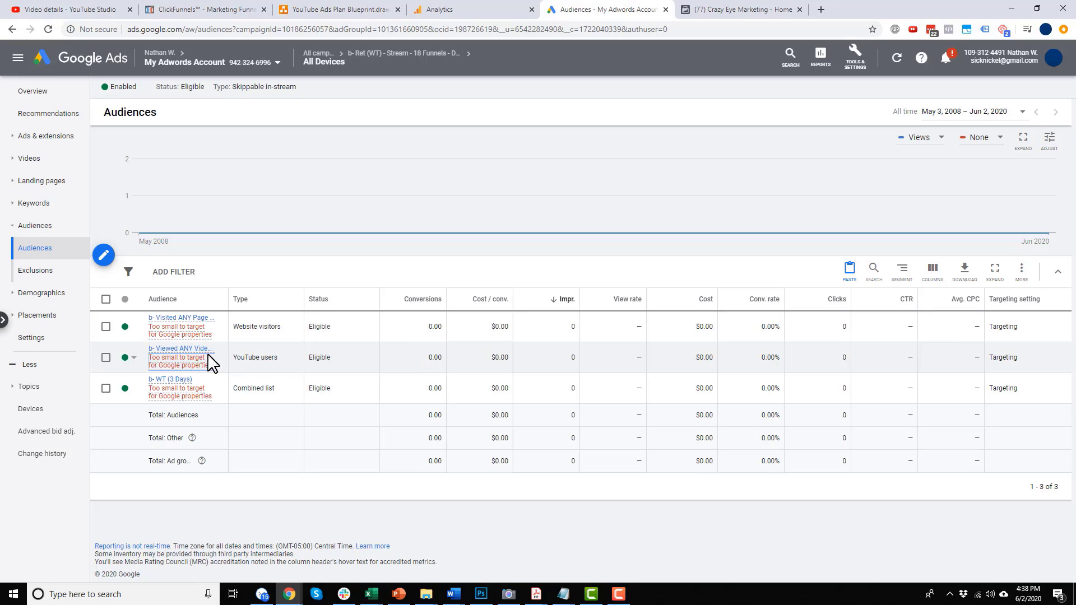
Check the All Devices ad group's audience and placement exclusions, along with its settings, device bid adjustments and placements
{"action": "left_click", "coordinate": [42, 272]}
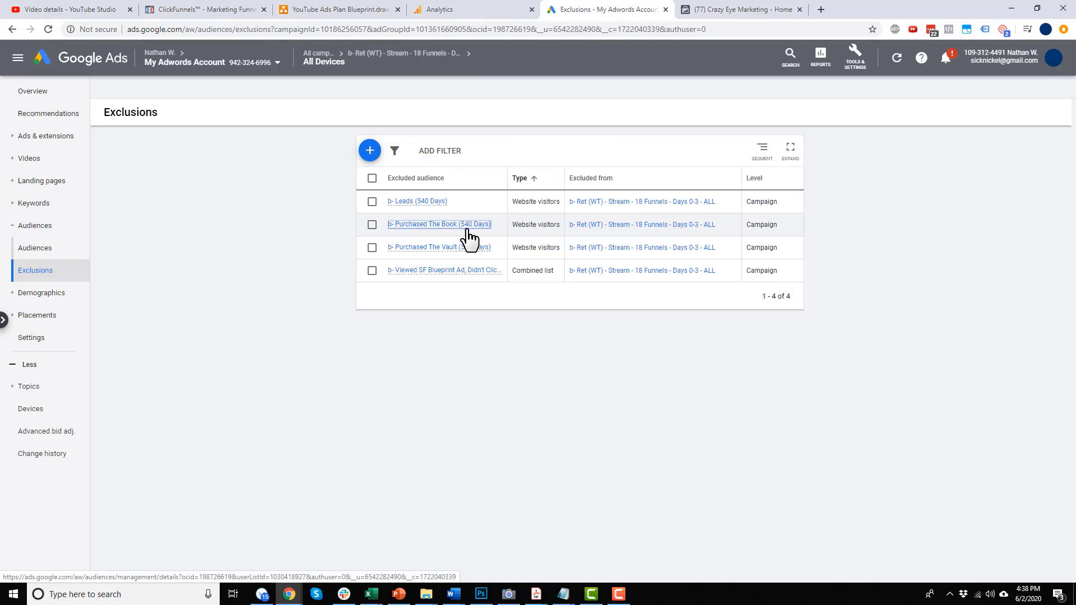
{"action": "mouse_move", "coordinate": [451, 272]}
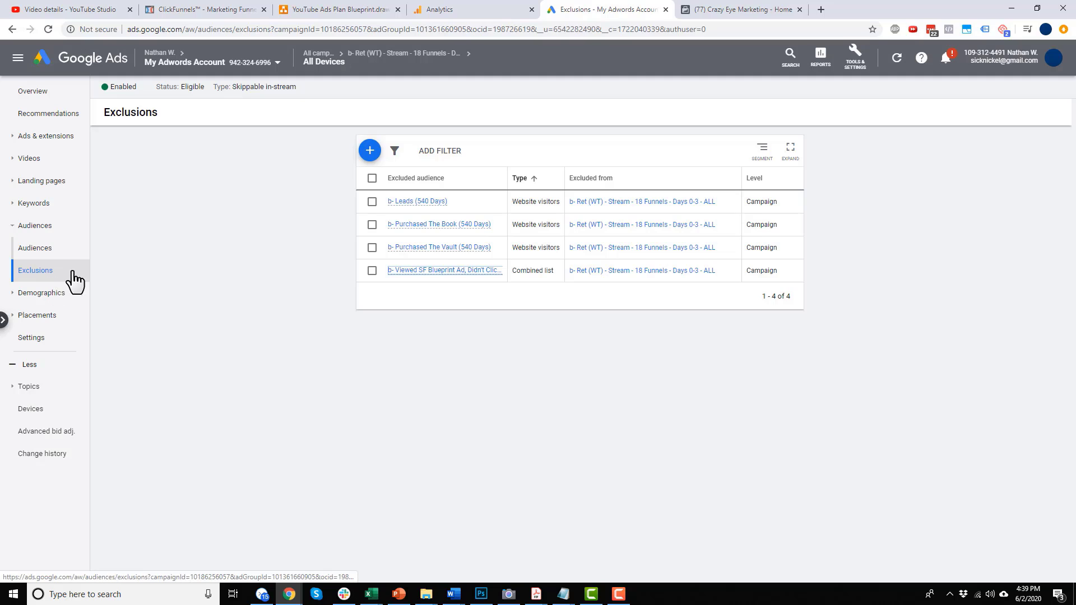
{"action": "left_click", "coordinate": [35, 344]}
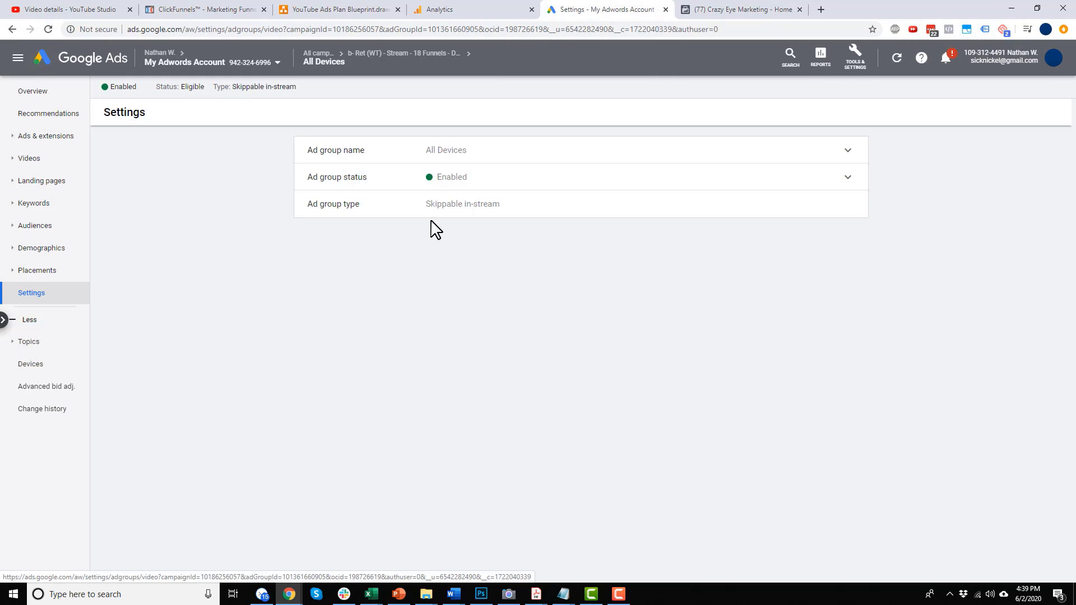
{"action": "left_click", "coordinate": [50, 365]}
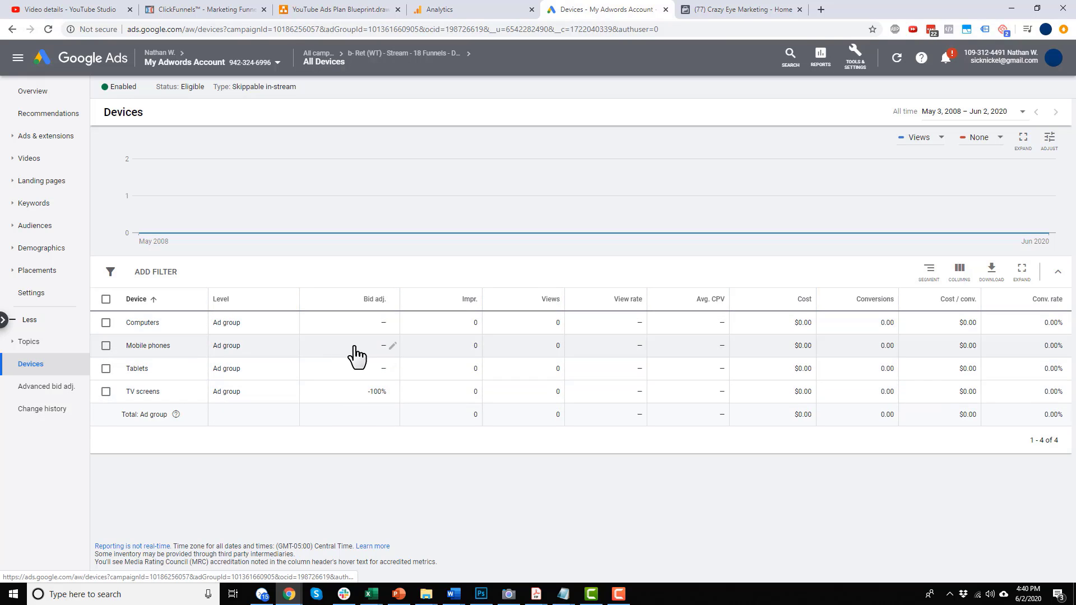
{"action": "left_click", "coordinate": [39, 271]}
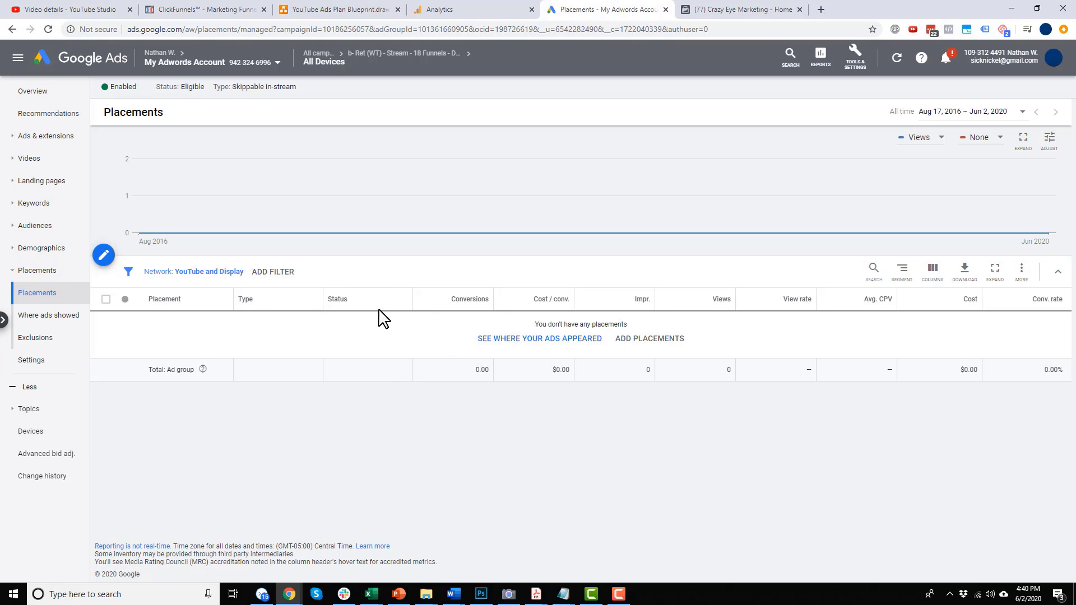
{"action": "left_click", "coordinate": [37, 338]}
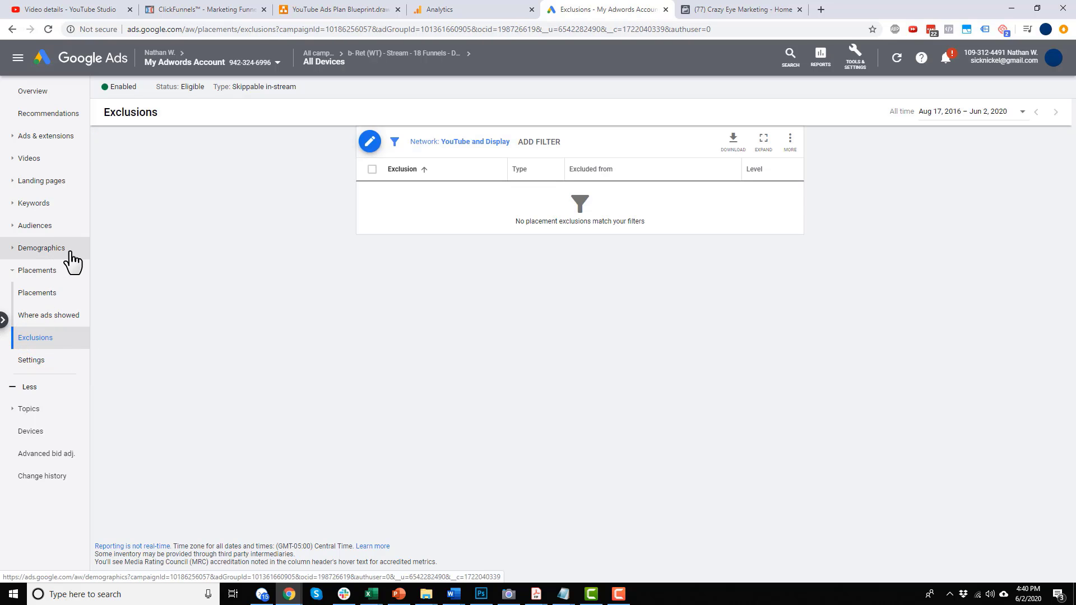
Review the ad group's demographic targeting by age, gender, parental status, household income and combinations
{"action": "left_click", "coordinate": [38, 248]}
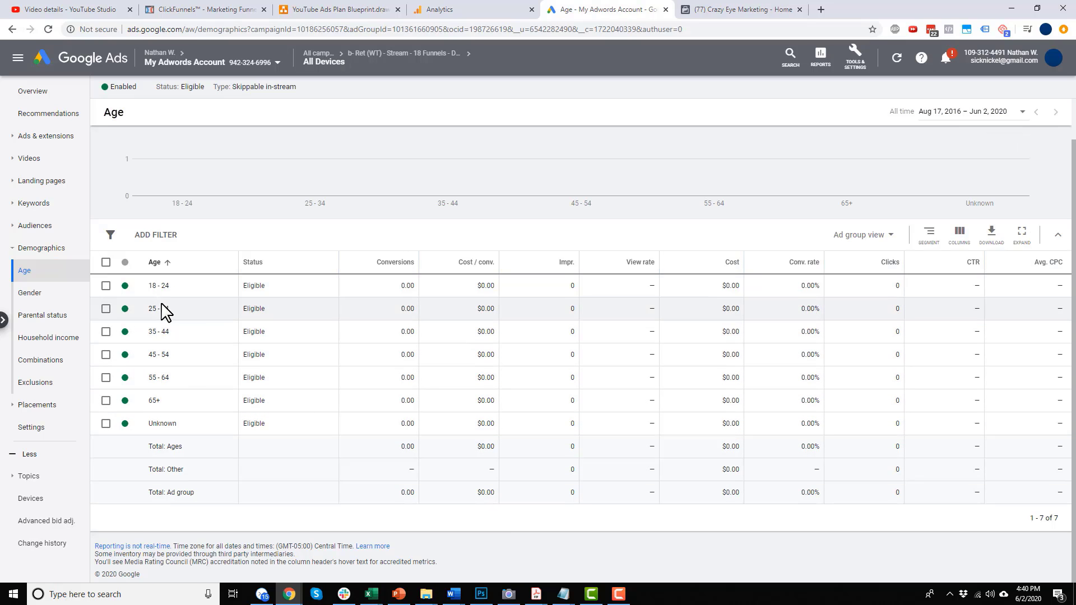
{"action": "left_click", "coordinate": [43, 293]}
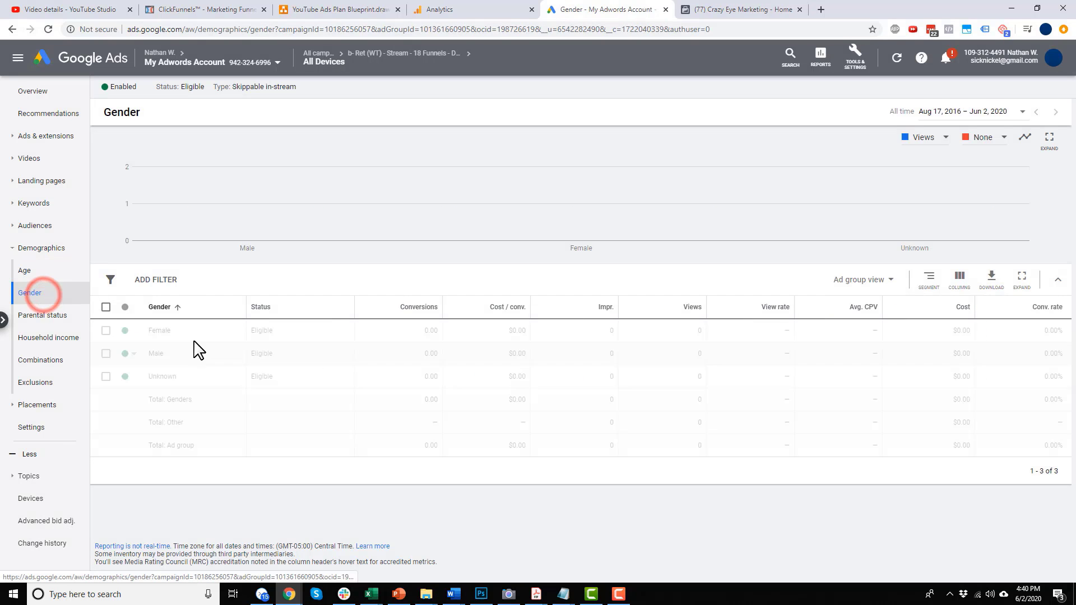
{"action": "left_click", "coordinate": [43, 315]}
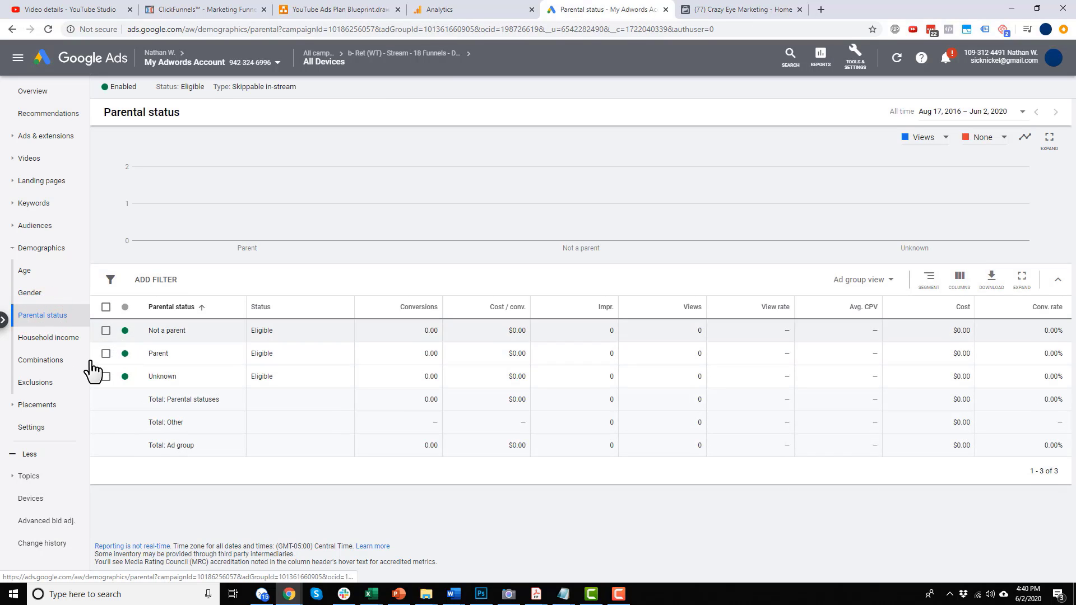
{"action": "left_click", "coordinate": [51, 339]}
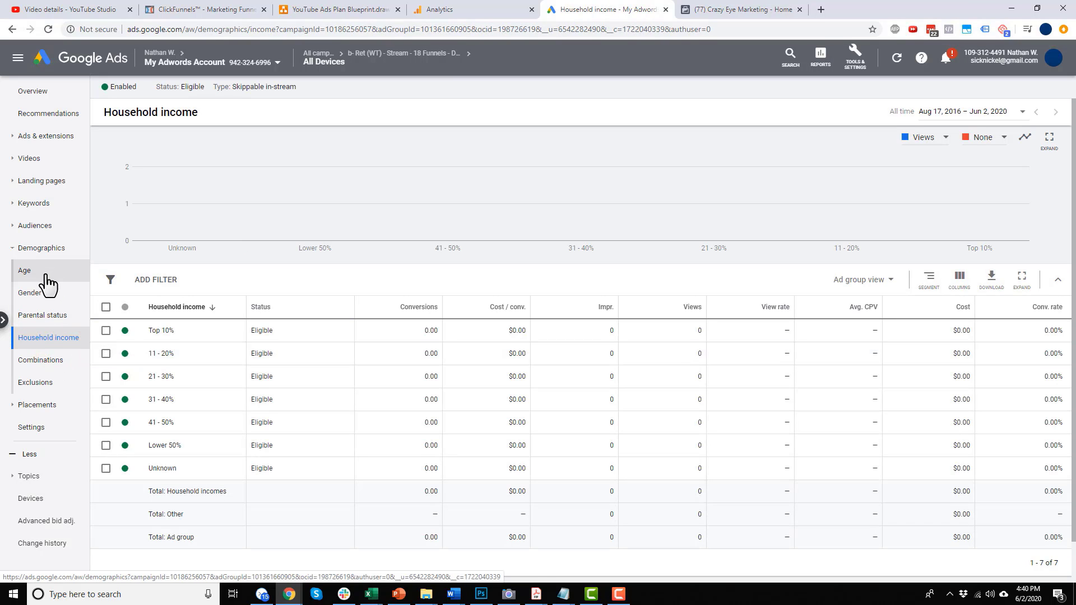
{"action": "left_click", "coordinate": [48, 358]}
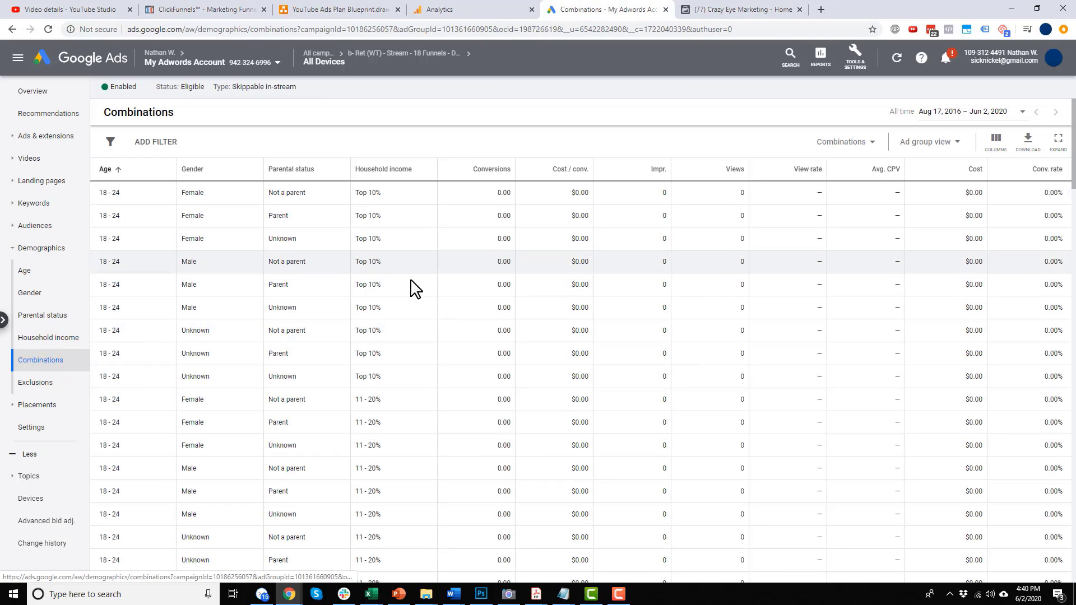
Check the ad group's keywords, negative keywords and ads, and return to the list of all campaigns
{"action": "left_click", "coordinate": [41, 207]}
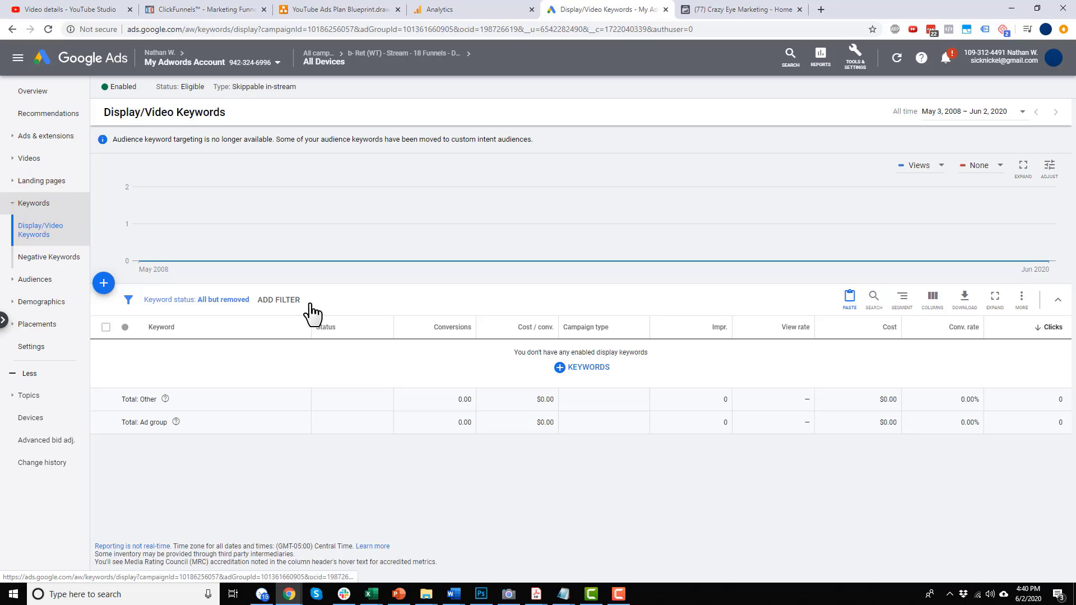
{"action": "left_click", "coordinate": [53, 257]}
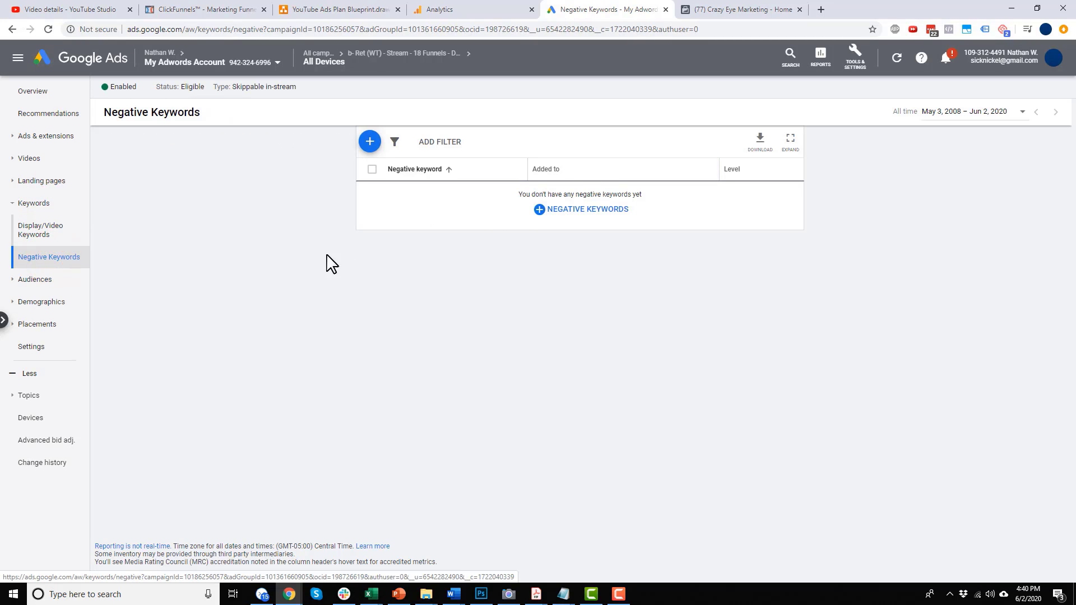
{"action": "left_click", "coordinate": [22, 140]}
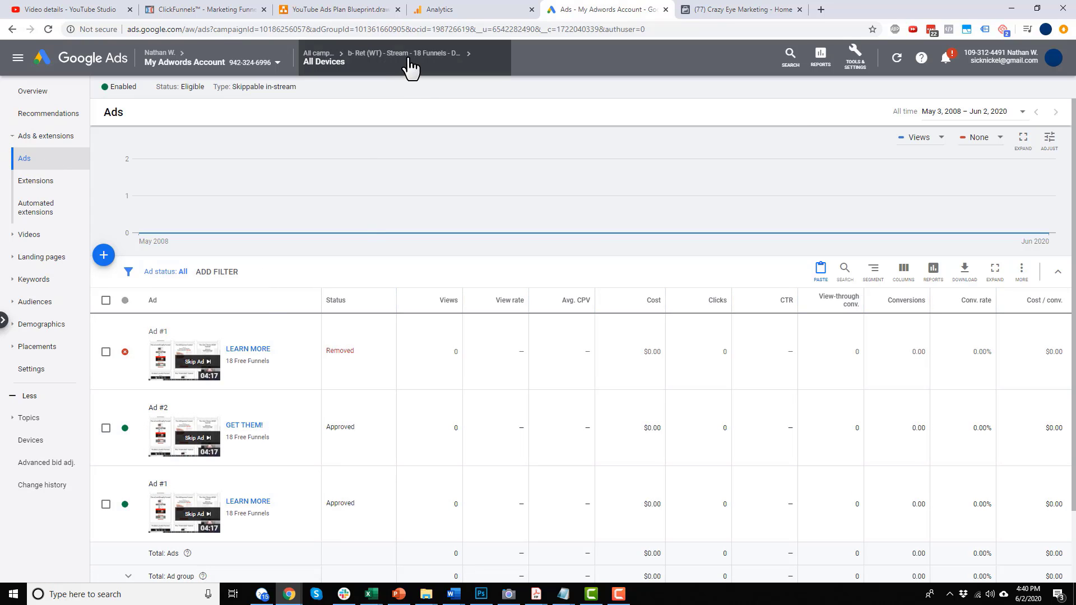
{"action": "mouse_move", "coordinate": [415, 65]}
{"action": "left_click", "coordinate": [315, 56]}
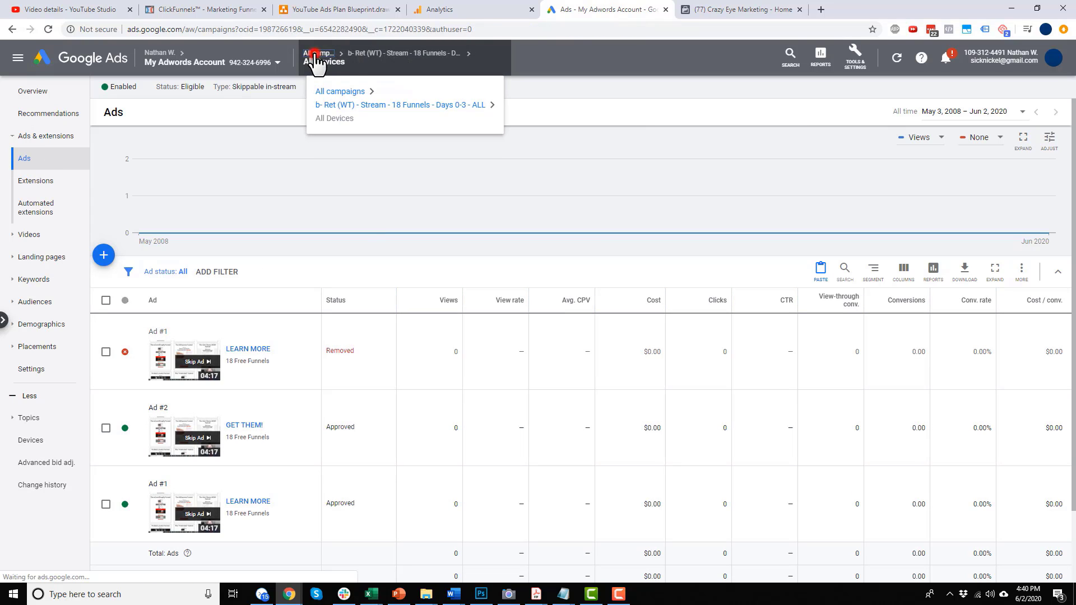
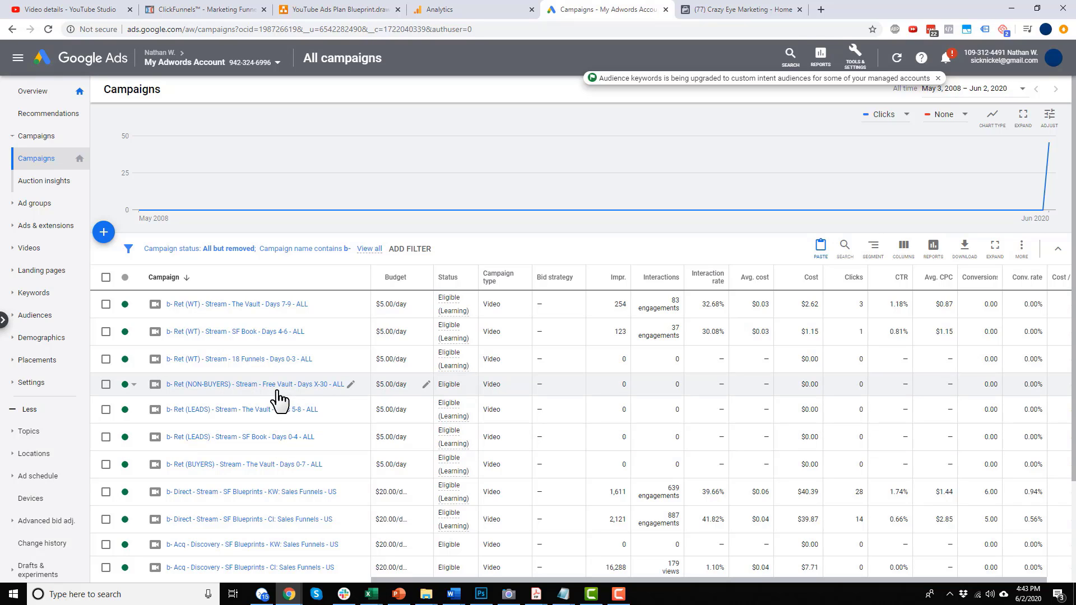
Examine the audiences of the campaign b- Ret (WT) - Stream - SF Book - Days 4-6 - ALL, including list sizes and impressions
{"action": "left_click", "coordinate": [277, 340]}
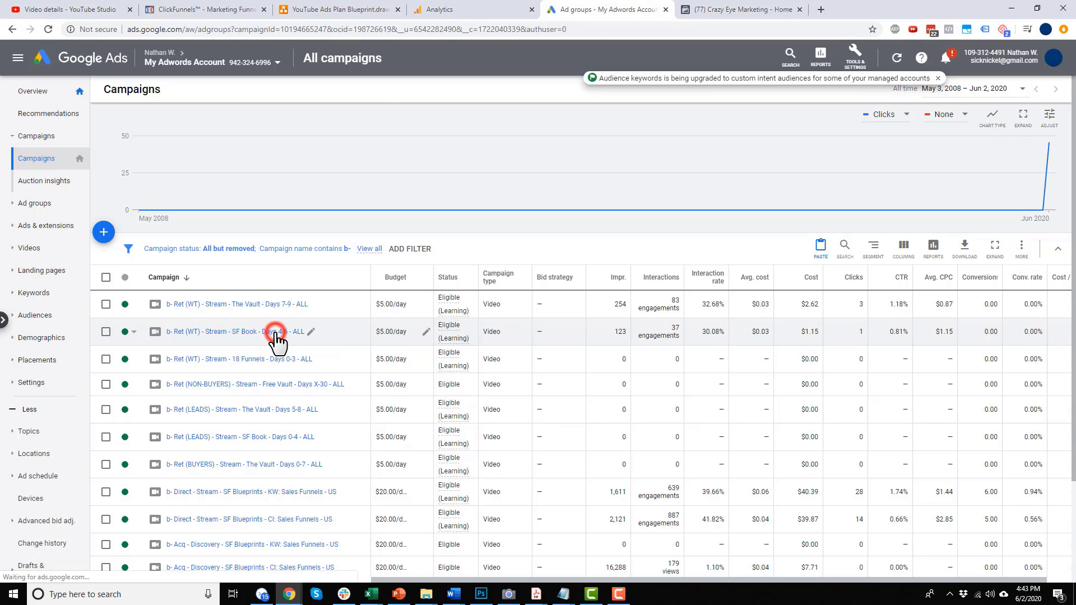
{"action": "left_click", "coordinate": [32, 253]}
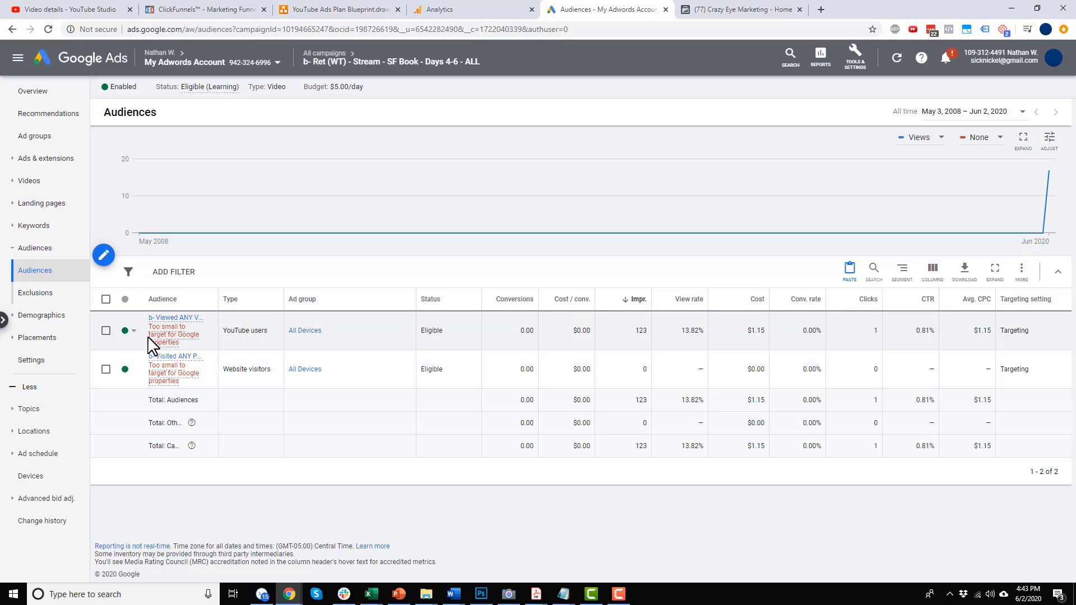
{"action": "left_click", "coordinate": [188, 338]}
{"action": "mouse_move", "coordinate": [175, 330]}
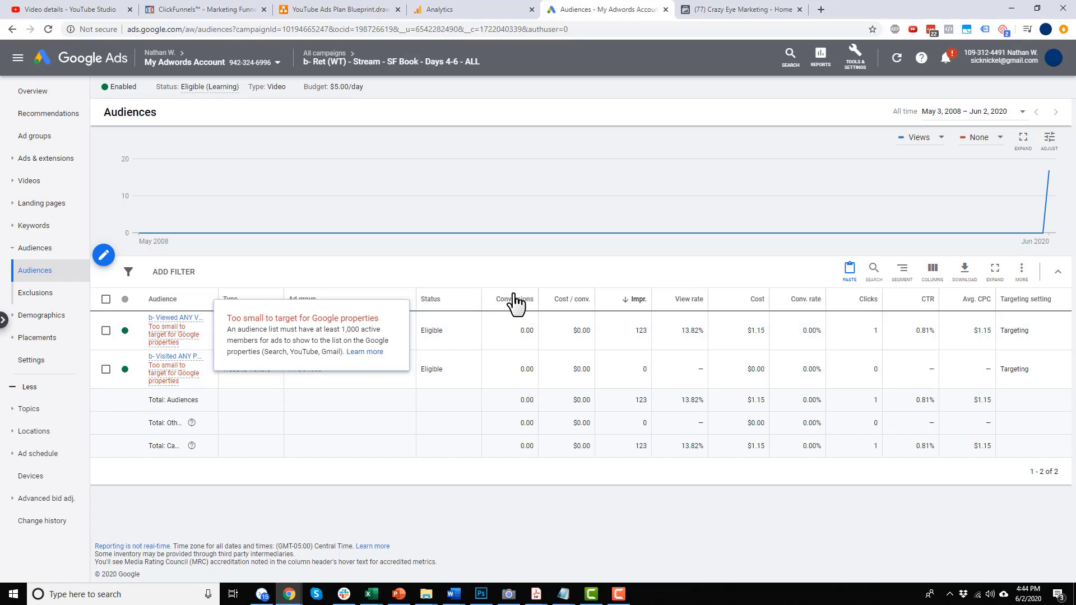
{"action": "double_click", "coordinate": [633, 333]}
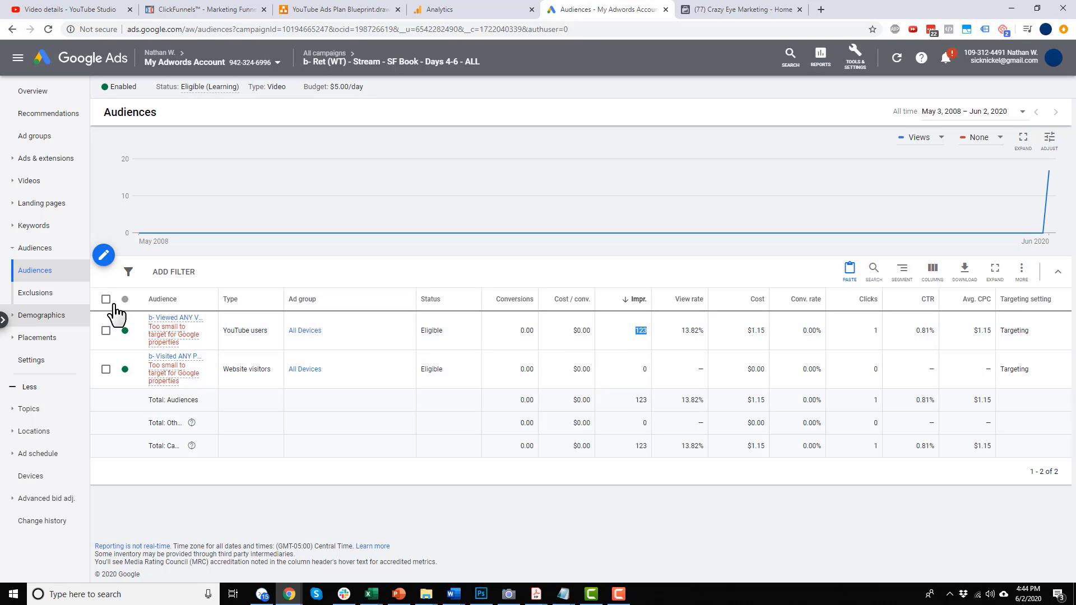
{"action": "mouse_move", "coordinate": [179, 330]}
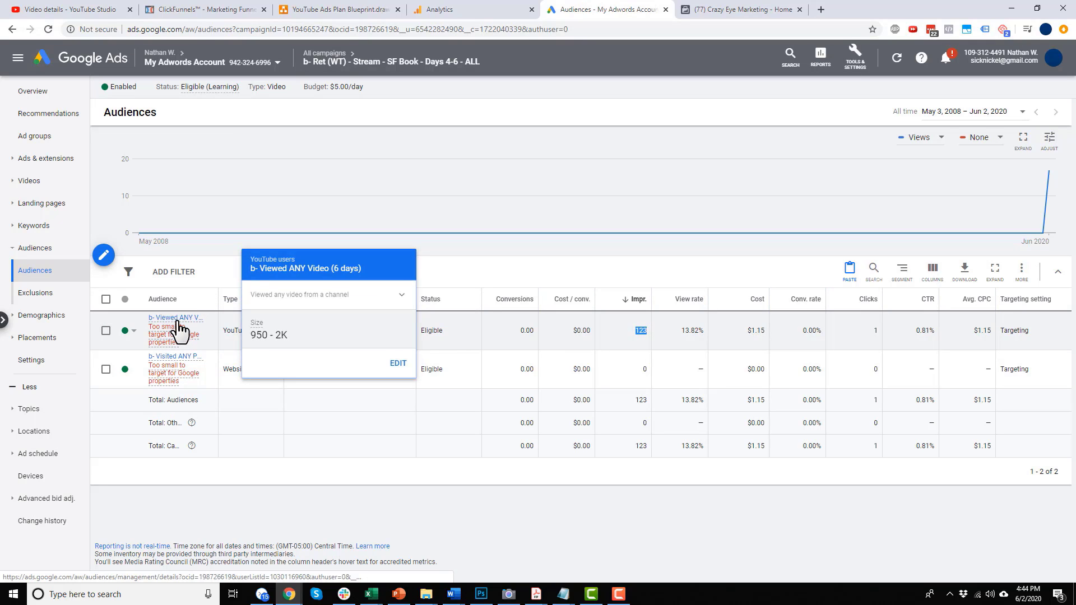
{"action": "mouse_move", "coordinate": [175, 363]}
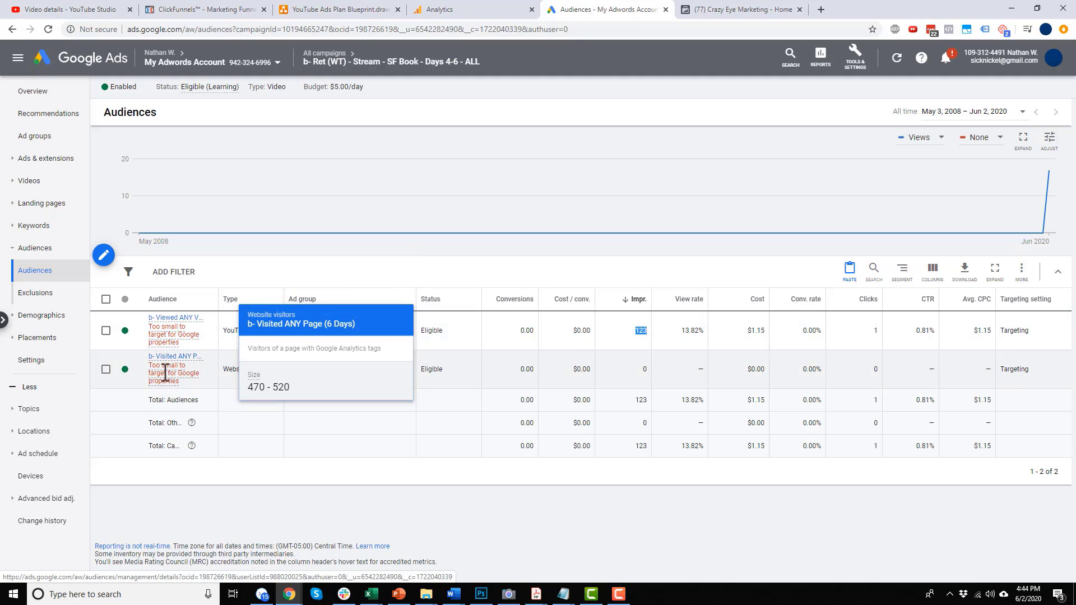
Start a new custom combination audience in the Audience manager's remarketing lists
{"action": "left_click", "coordinate": [856, 59]}
{"action": "left_click", "coordinate": [541, 116]}
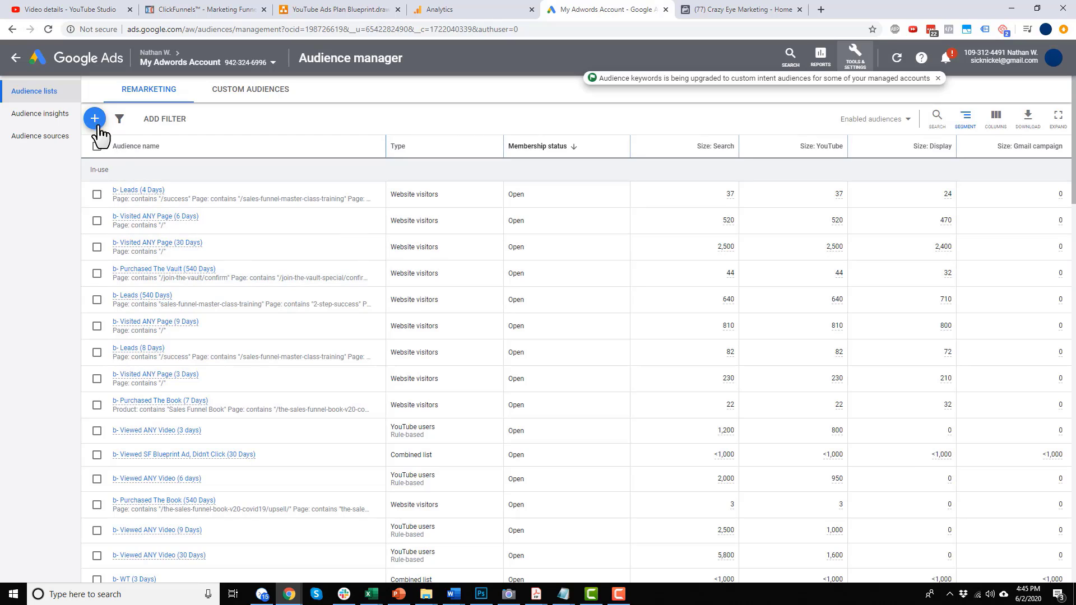
{"action": "left_click", "coordinate": [96, 120]}
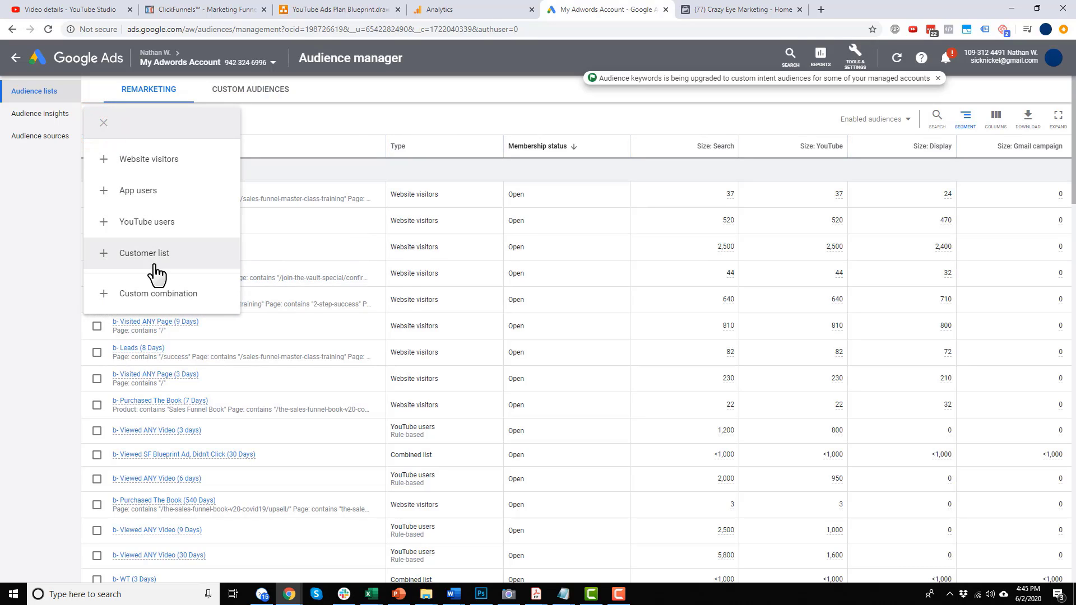
{"action": "left_click", "coordinate": [158, 305]}
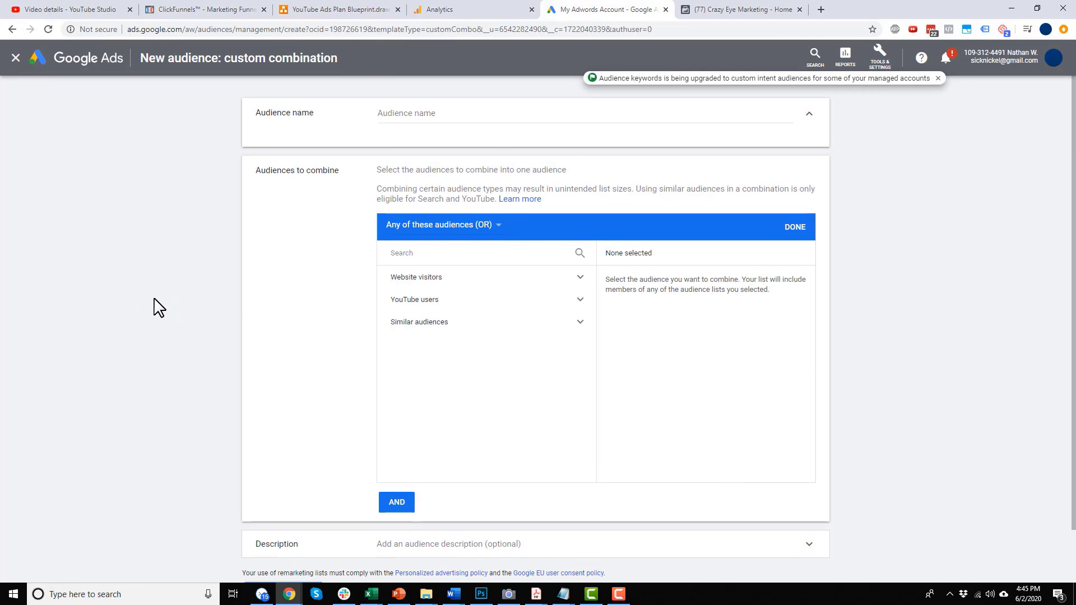
Combine b- Visited ANY Page (6 Days) and b- Viewed ANY Video (6 days) under Any of these audiences (OR)
{"action": "left_click", "coordinate": [496, 253]}
{"action": "type", "text": "6 dsayt"}
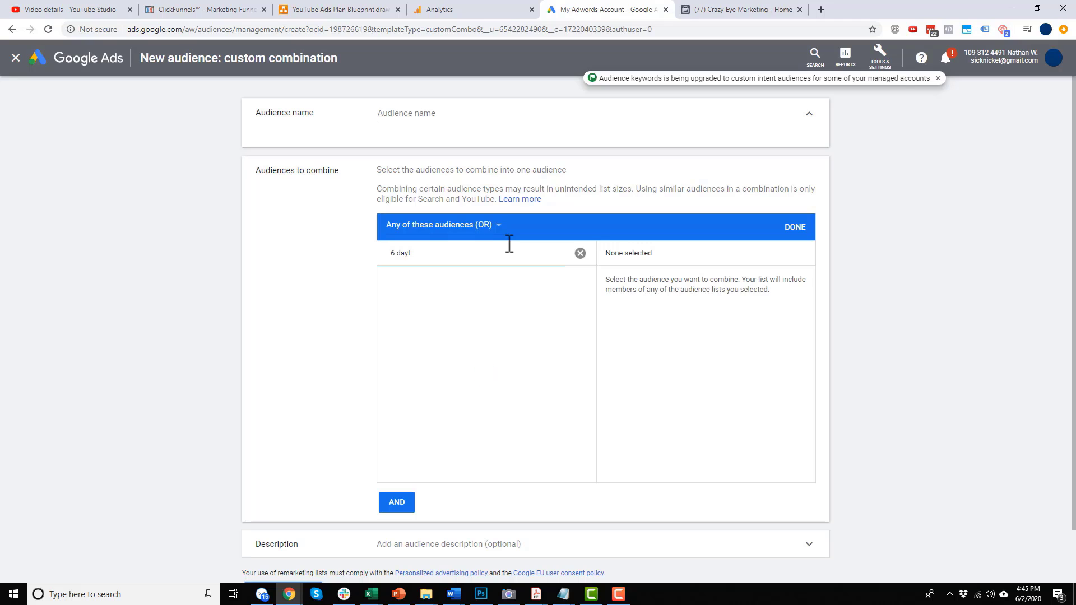
{"action": "key", "text": "BackSpace"}
{"action": "left_click", "coordinate": [577, 278]}
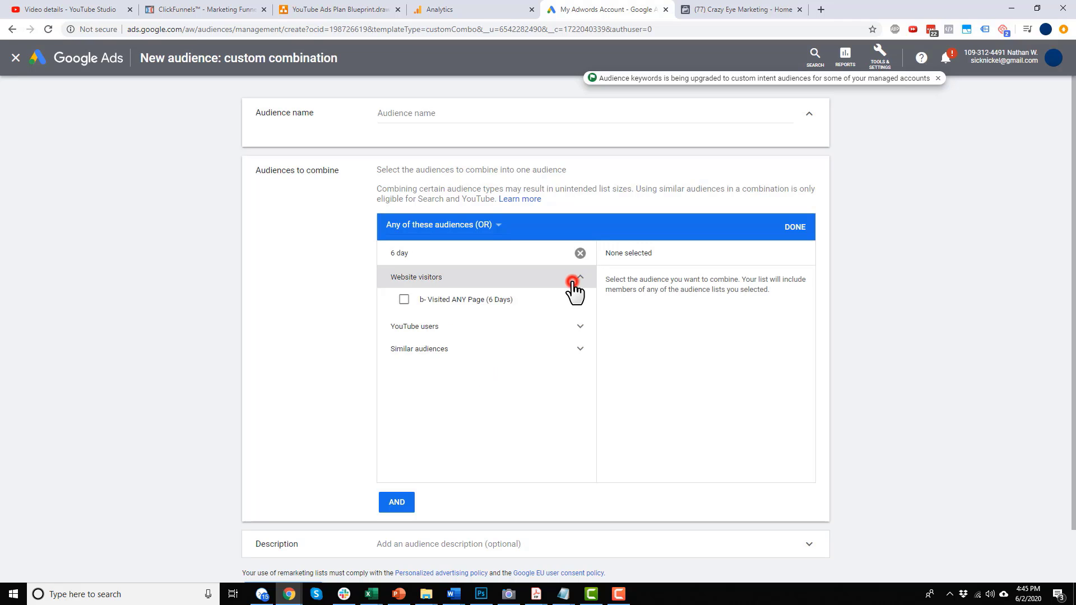
{"action": "left_click", "coordinate": [403, 300]}
{"action": "left_click", "coordinate": [582, 327]}
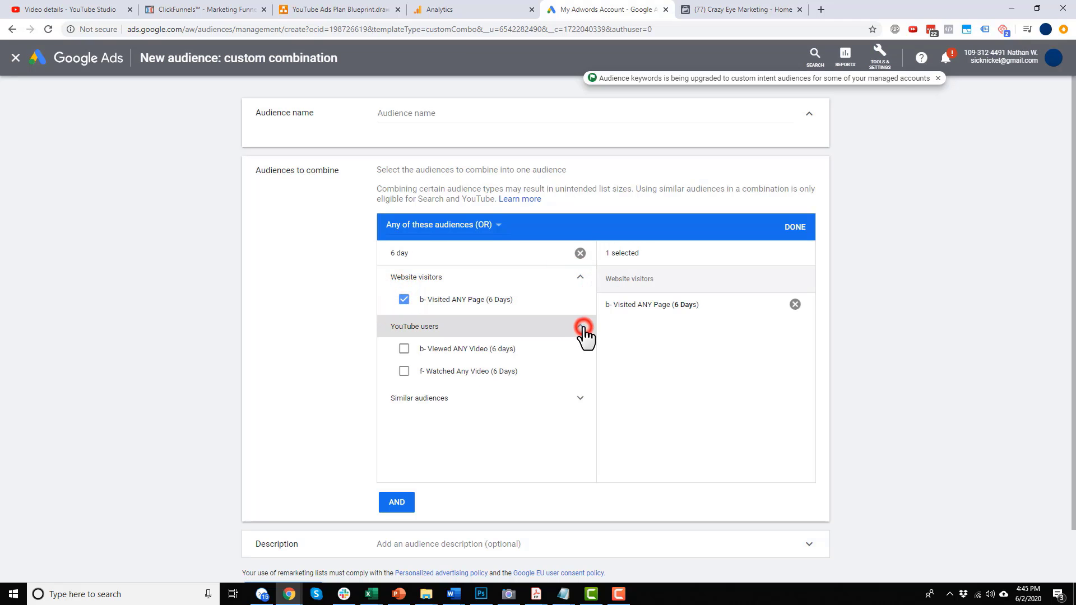
{"action": "left_click", "coordinate": [401, 350]}
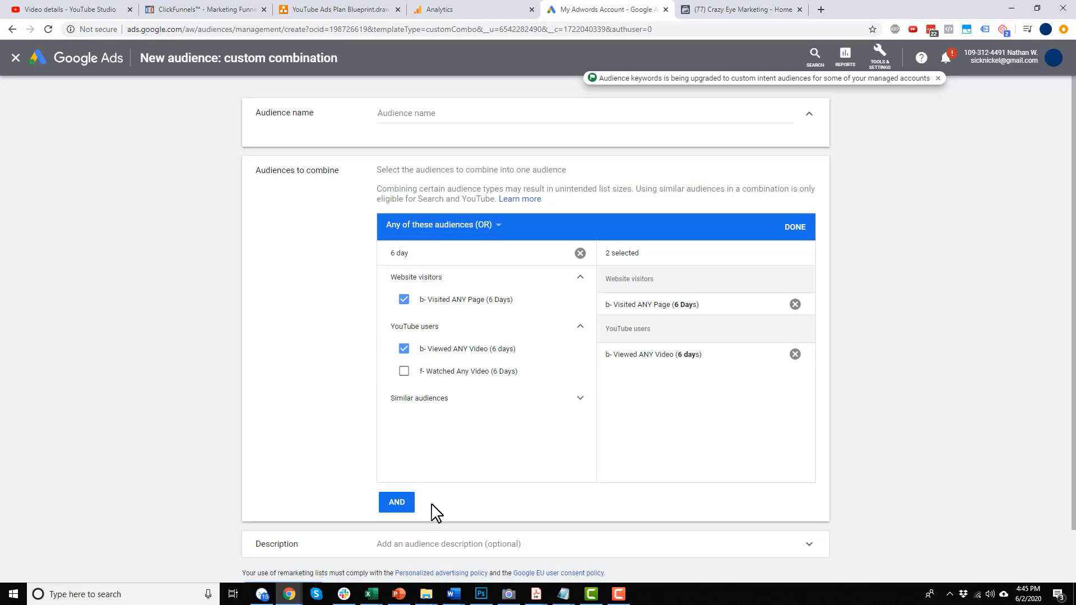
{"action": "left_click", "coordinate": [497, 226]}
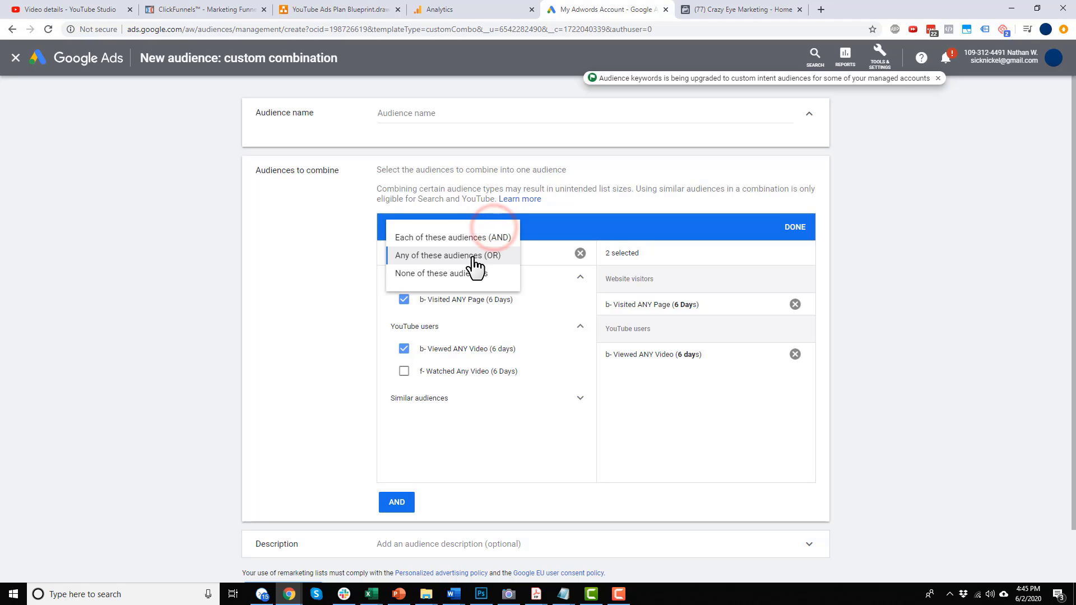
{"action": "left_click", "coordinate": [484, 256]}
{"action": "left_click", "coordinate": [796, 227]}
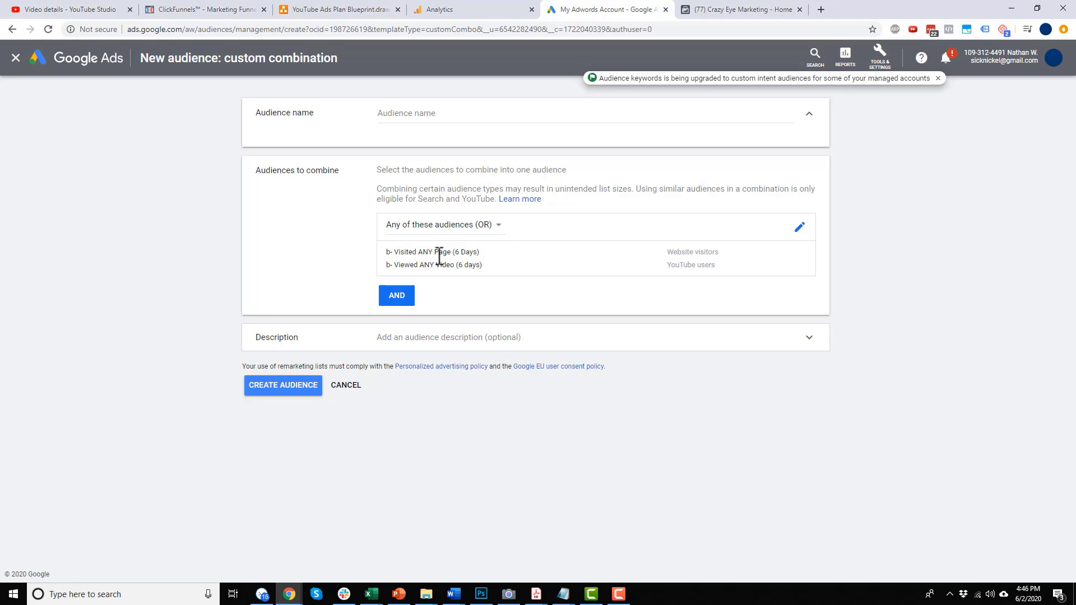
Name the combined audience "b- (WT) 6 Days" and create it
{"action": "left_click", "coordinate": [435, 112]}
{"action": "type", "text": "b"}
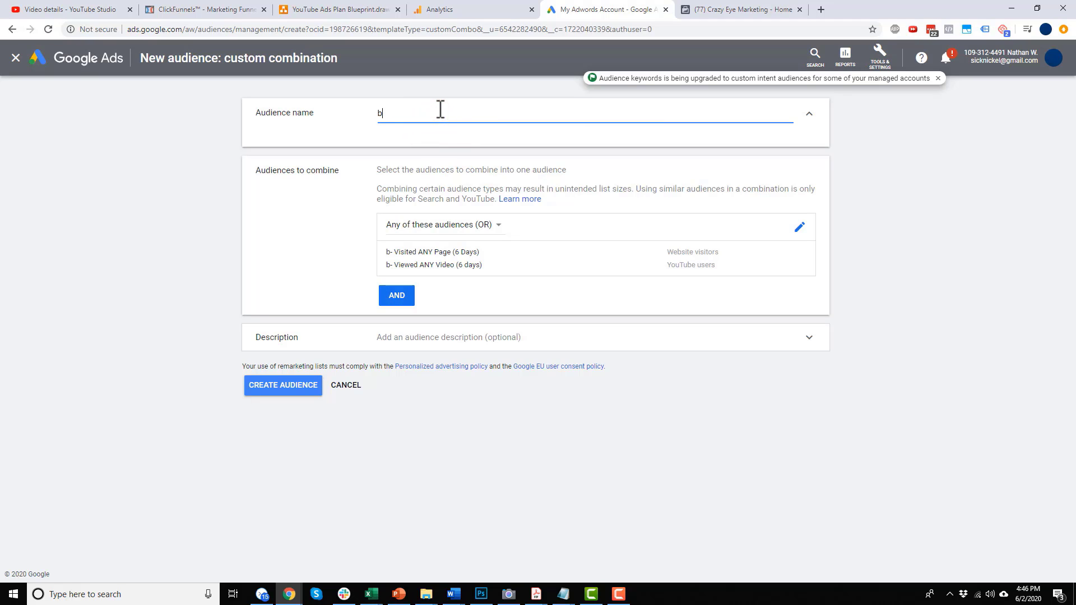
{"action": "type", "text": "- (WT) 6 Days"}
{"action": "left_click", "coordinate": [285, 389]}
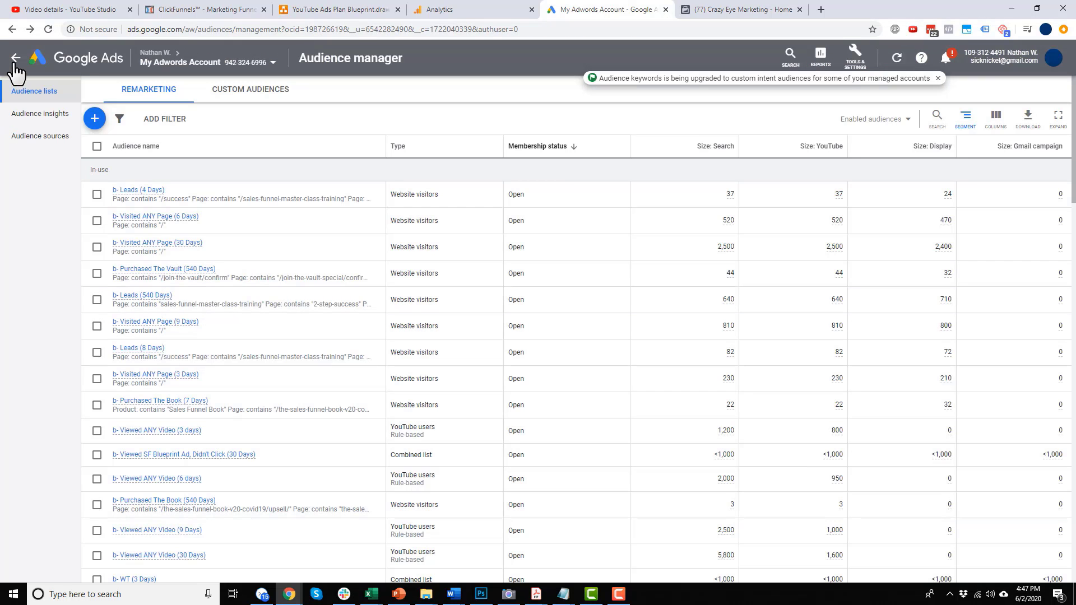
Return to the campaign list and open the audiences of b- Ret (WT) - Stream - SF Book - Days 4-6 - ALL
{"action": "left_click", "coordinate": [14, 57]}
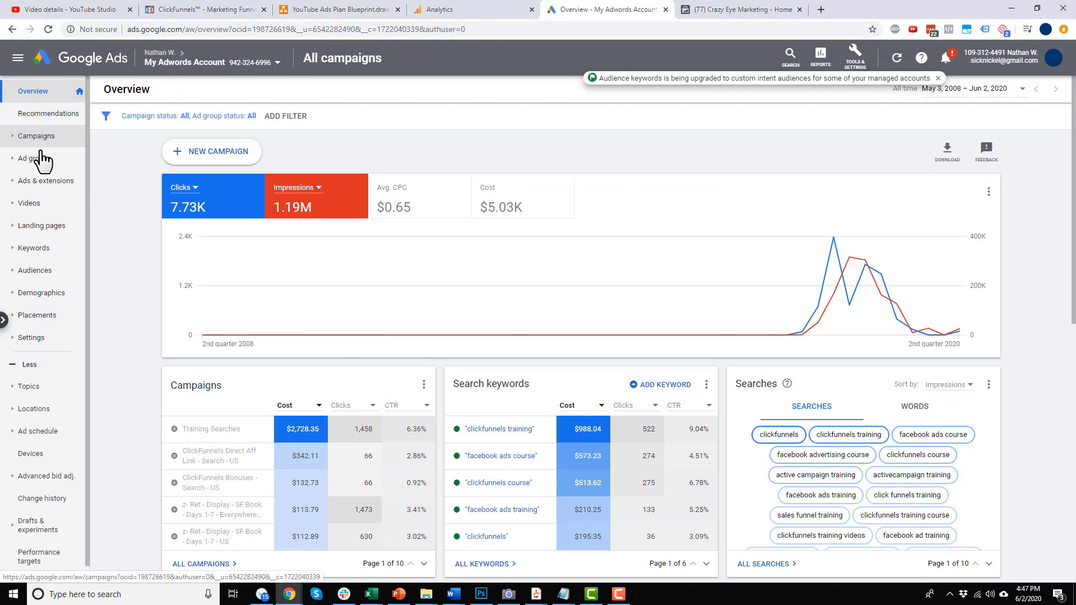
{"action": "left_click", "coordinate": [35, 136]}
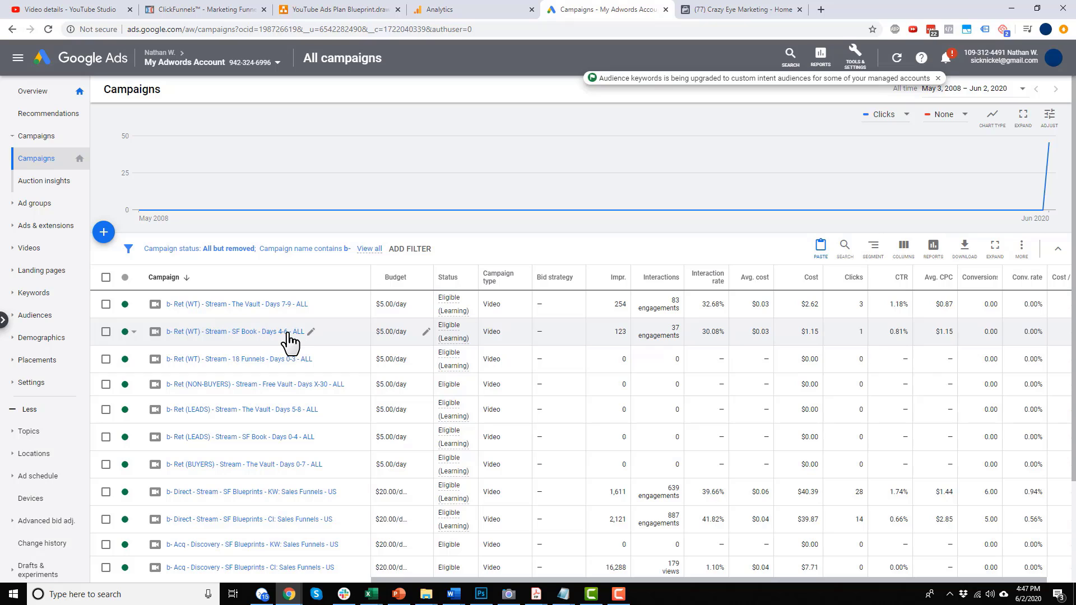
{"action": "left_click", "coordinate": [287, 333]}
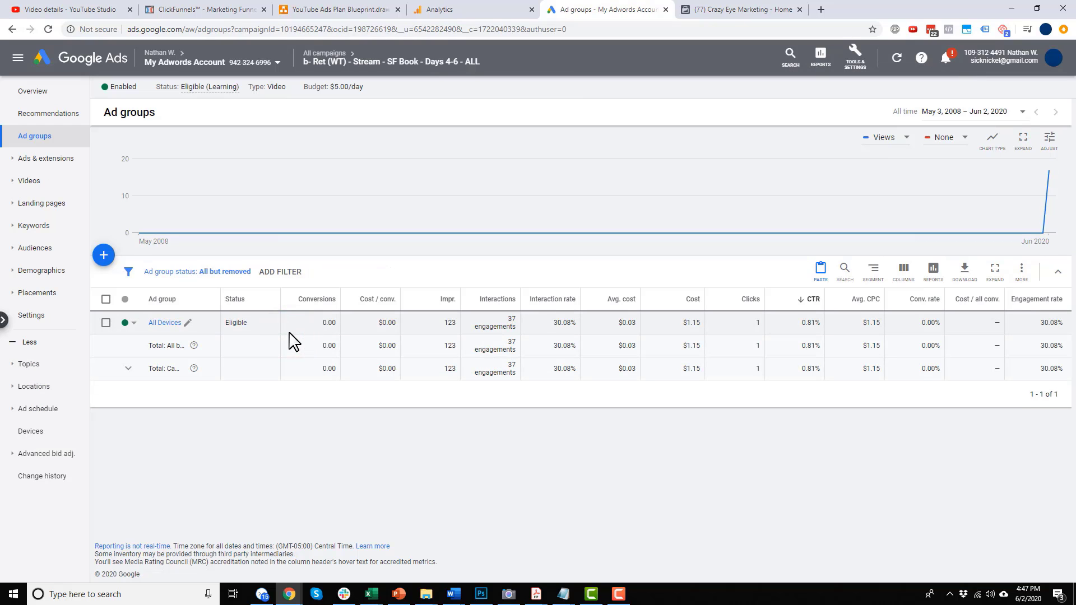
{"action": "left_click", "coordinate": [37, 248]}
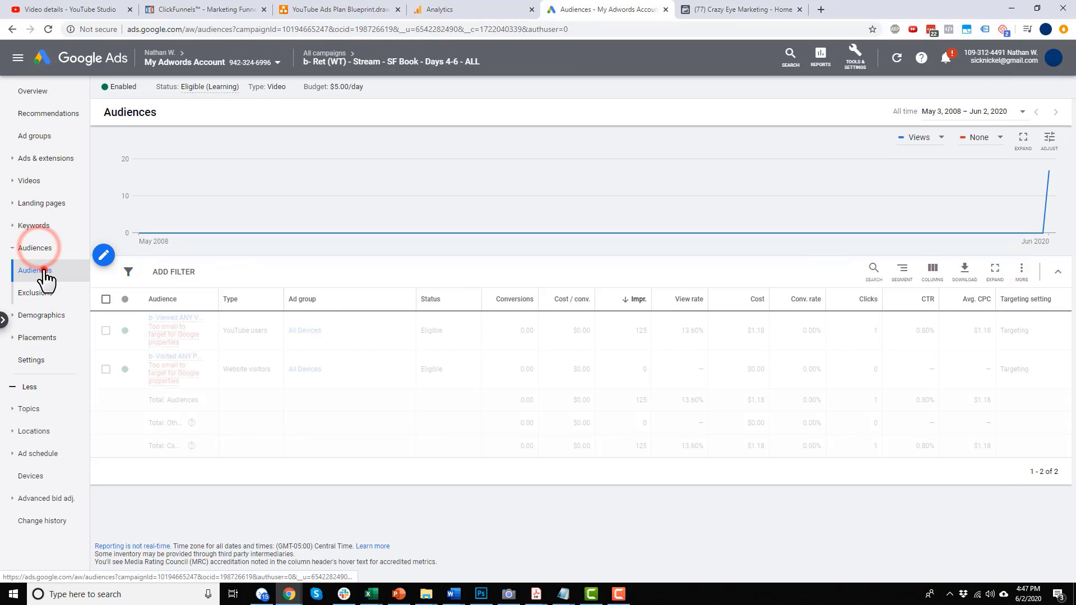
Add the combined list b- (WT) 6 Days to the All Devices ad group's audiences and save
{"action": "left_click", "coordinate": [103, 255]}
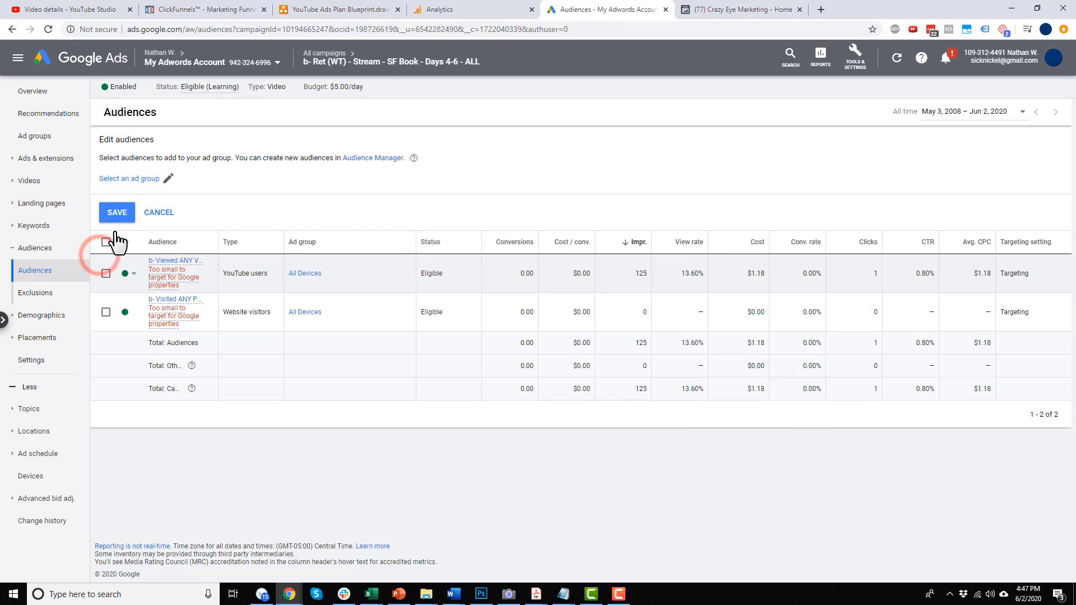
{"action": "left_click", "coordinate": [134, 179]}
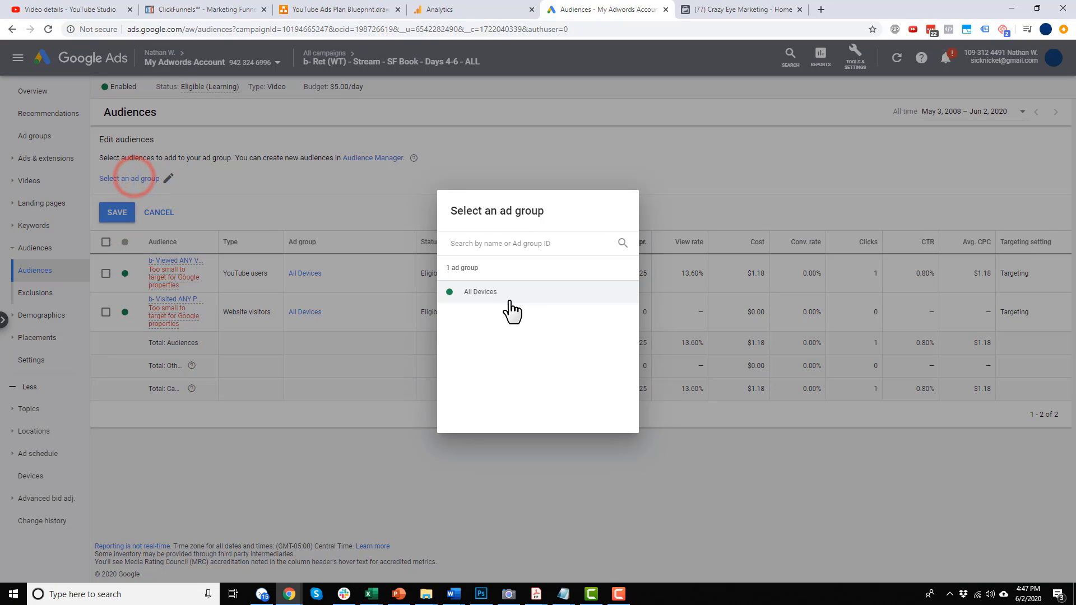
{"action": "left_click", "coordinate": [483, 293]}
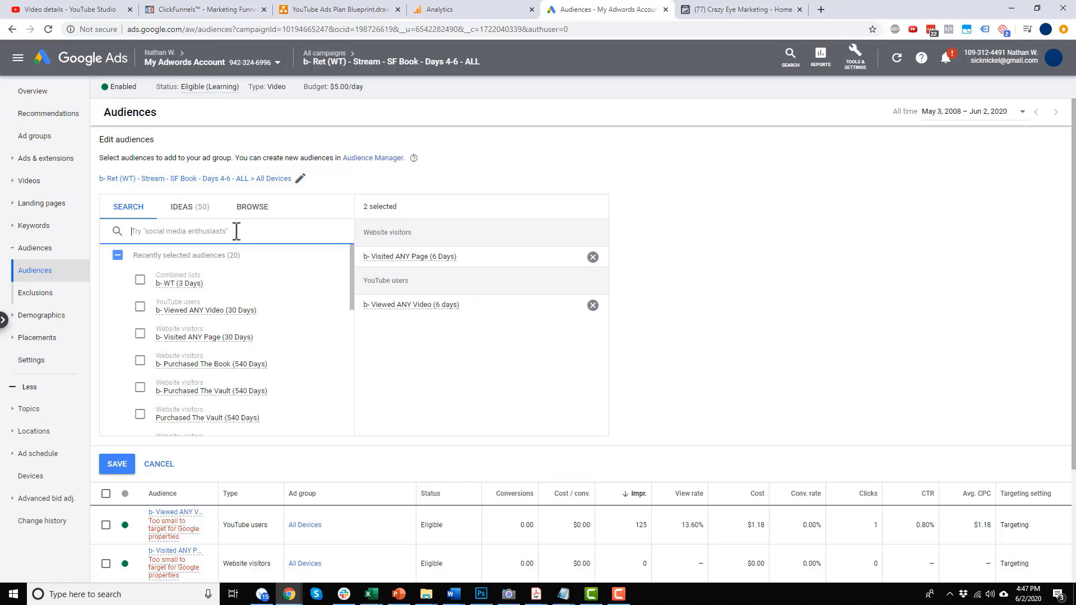
{"action": "type", "text": "6 Day"}
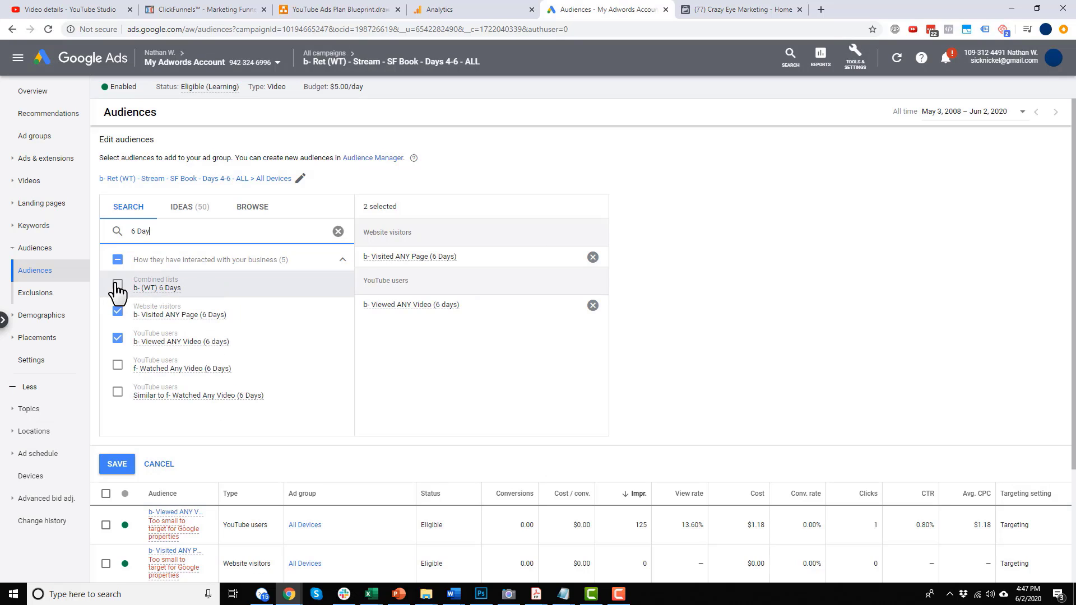
{"action": "left_click", "coordinate": [117, 285]}
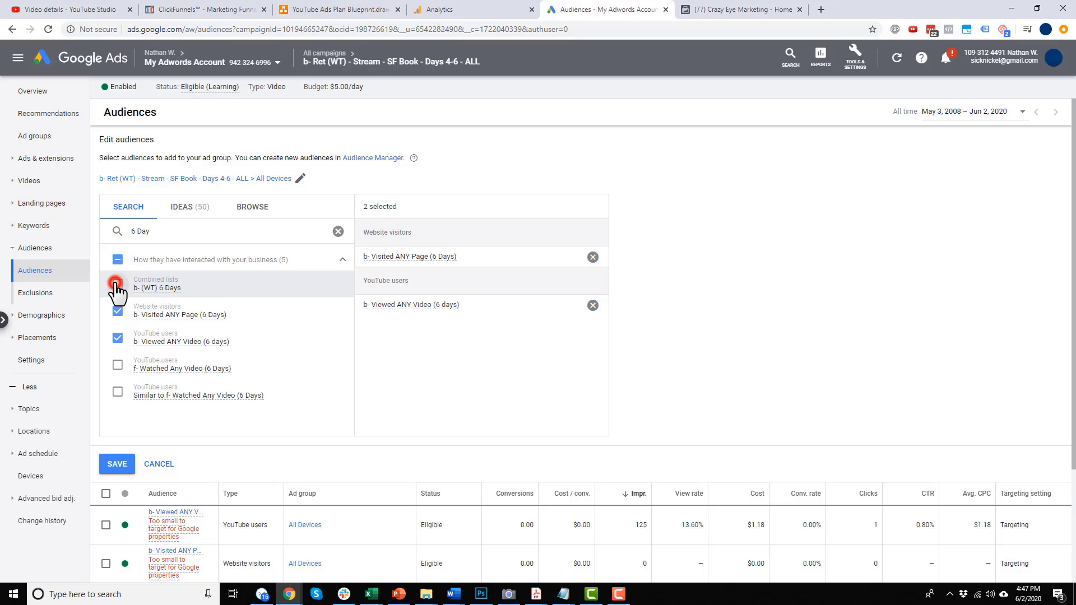
{"action": "left_click", "coordinate": [119, 465]}
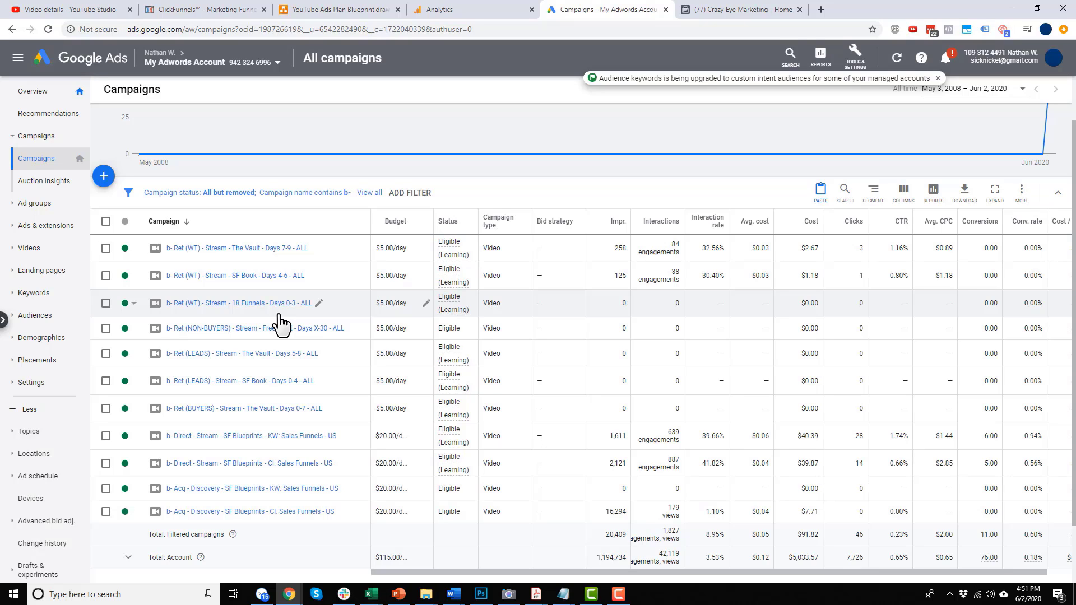
Sort the campaigns by impressions and review the interaction rates and costs of the Acq - Discovery campaigns
{"action": "left_click", "coordinate": [621, 219]}
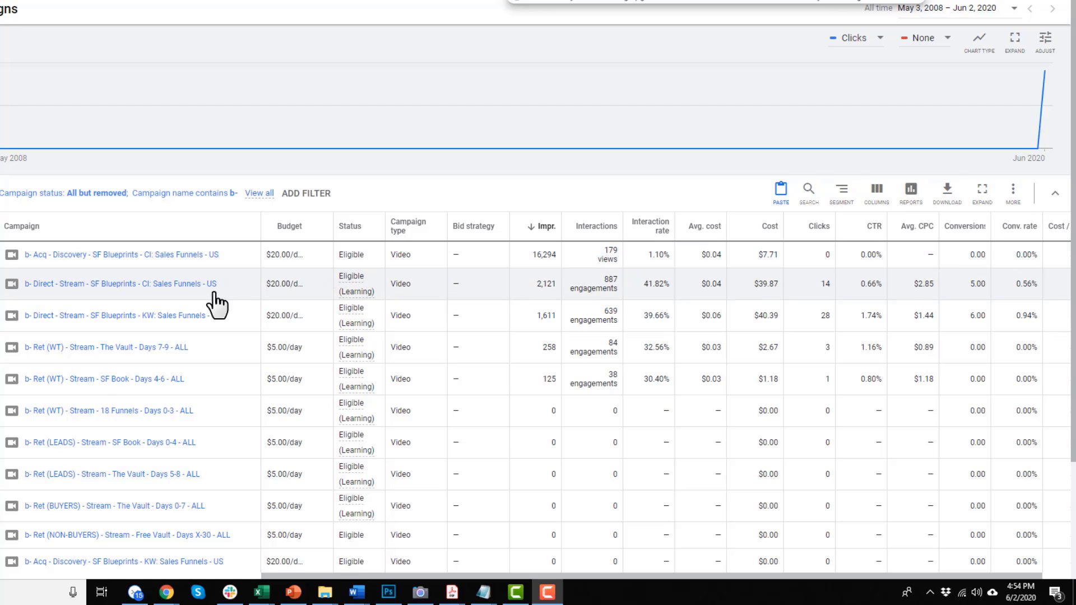
{"action": "scroll", "coordinate": [147, 383], "scroll_direction": "down", "scroll_amount": 1}
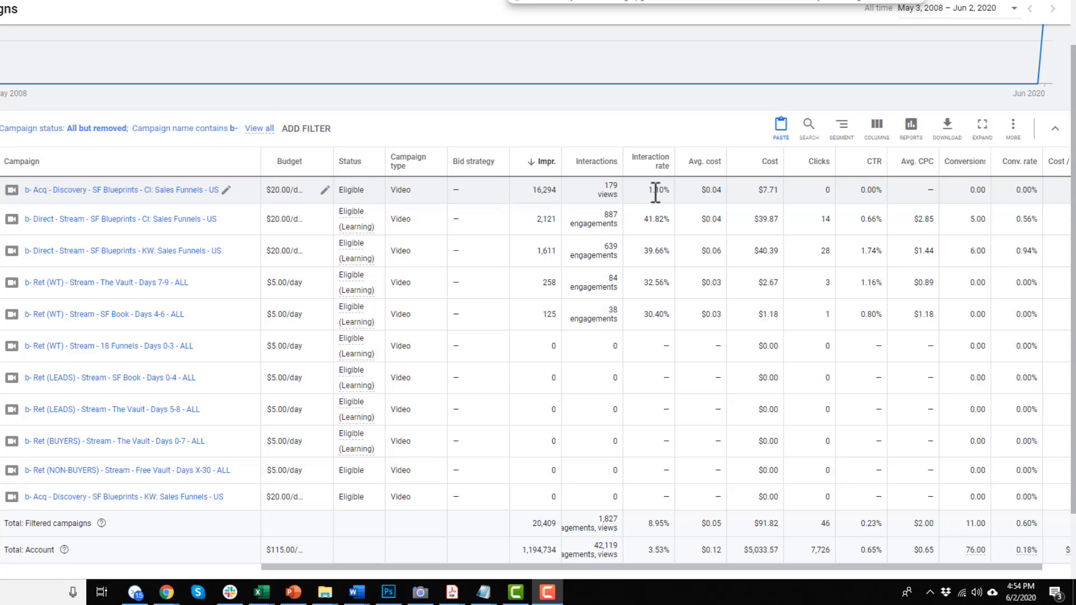
{"action": "scroll", "coordinate": [653, 195], "scroll_direction": "up", "scroll_amount": 1}
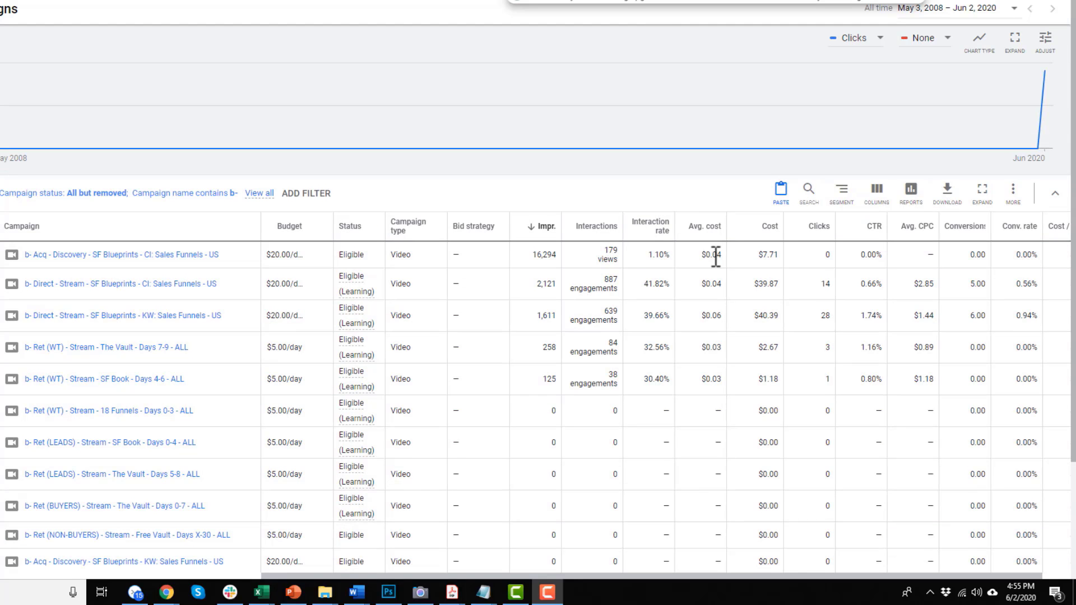
{"action": "left_click_drag", "start_coordinate": [702, 256], "coordinate": [722, 256]}
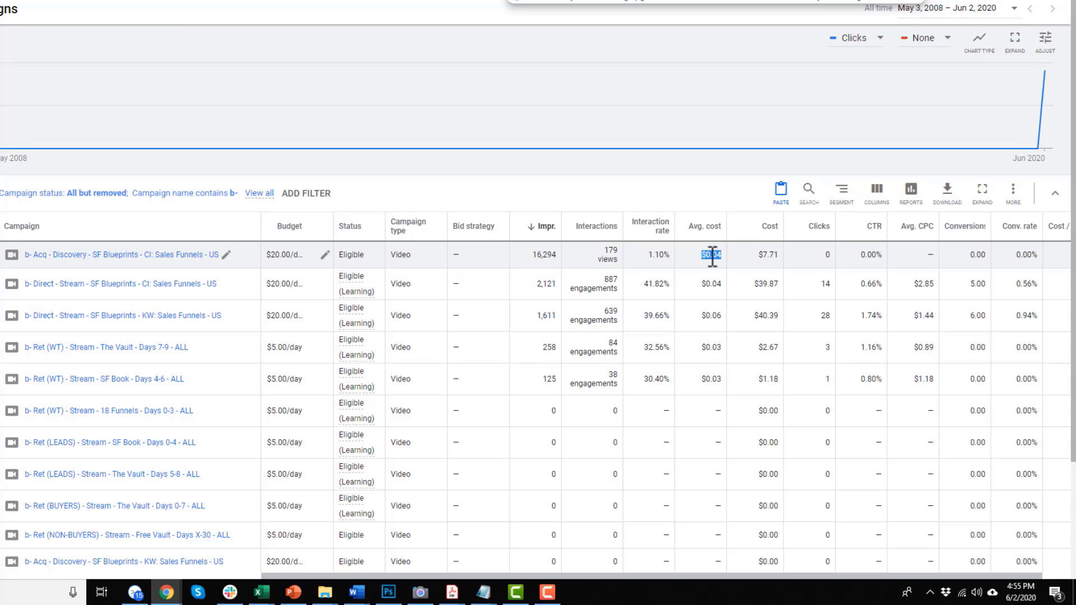
{"action": "left_click_drag", "start_coordinate": [759, 253], "coordinate": [776, 255]}
{"action": "scroll", "coordinate": [153, 431], "scroll_direction": "down", "scroll_amount": 3}
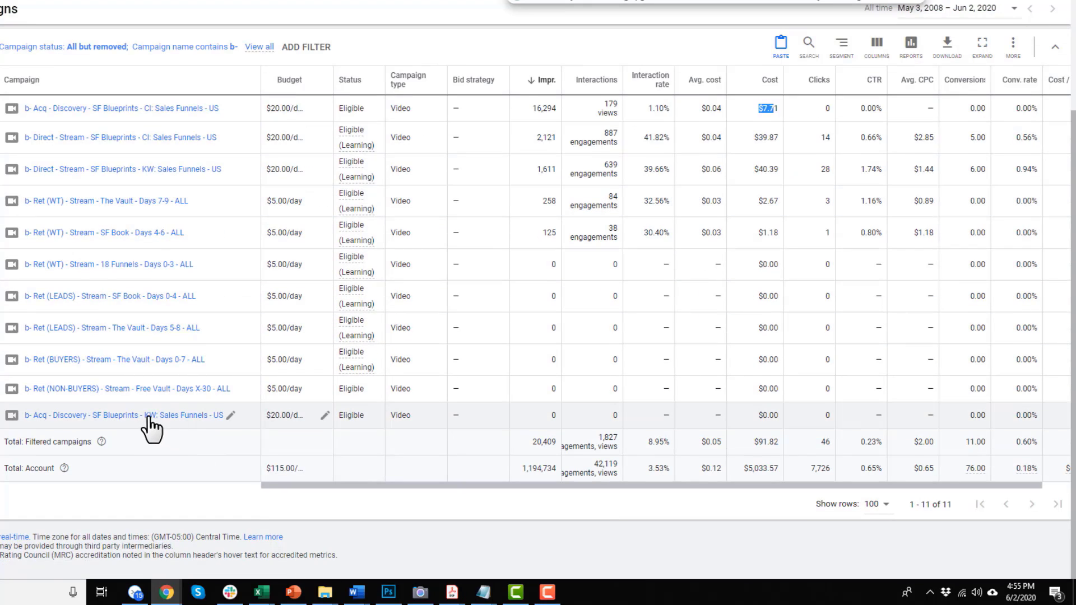
{"action": "scroll", "coordinate": [377, 427], "scroll_direction": "up", "scroll_amount": 3}
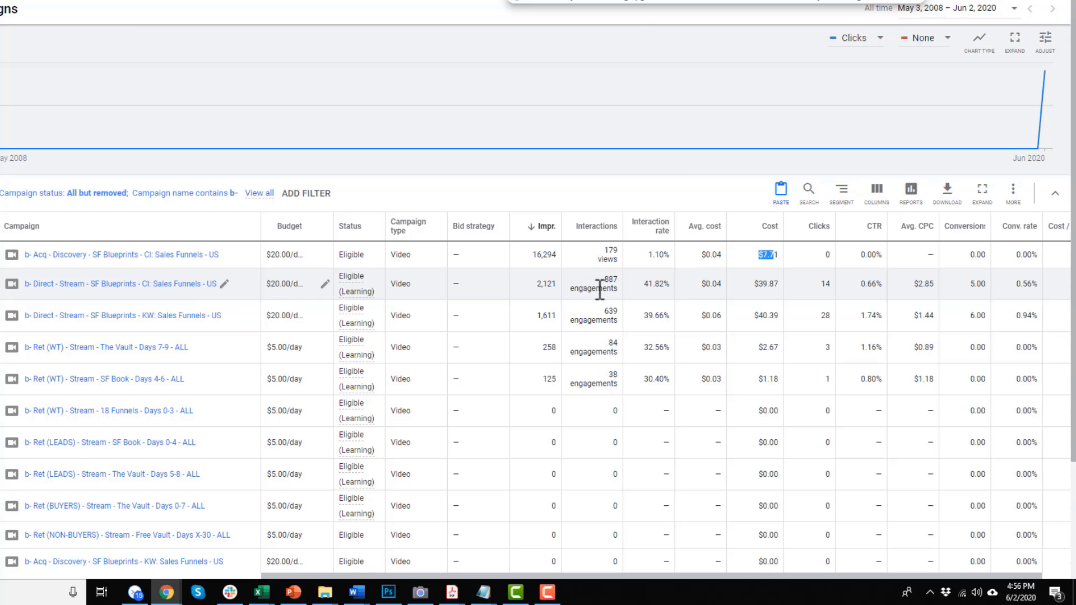
Review the two Direct - Stream - SF Blueprints campaigns' engagements, average cost, clicks, conversions and cost per conversion
{"action": "left_click_drag", "start_coordinate": [600, 282], "coordinate": [723, 284]}
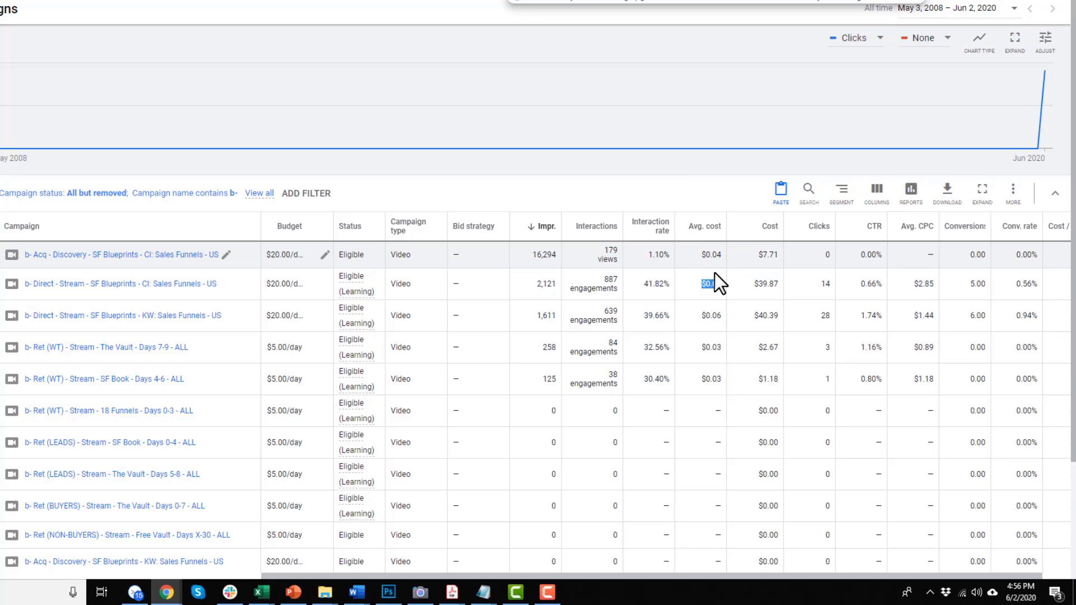
{"action": "left_click_drag", "start_coordinate": [754, 284], "coordinate": [832, 287]}
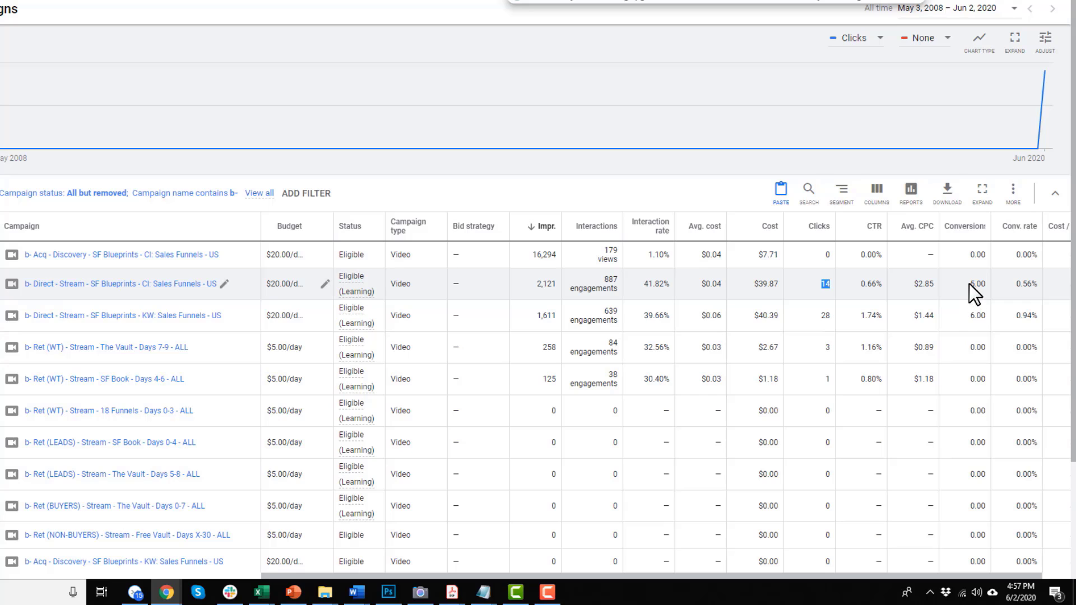
{"action": "left_click", "coordinate": [971, 283]}
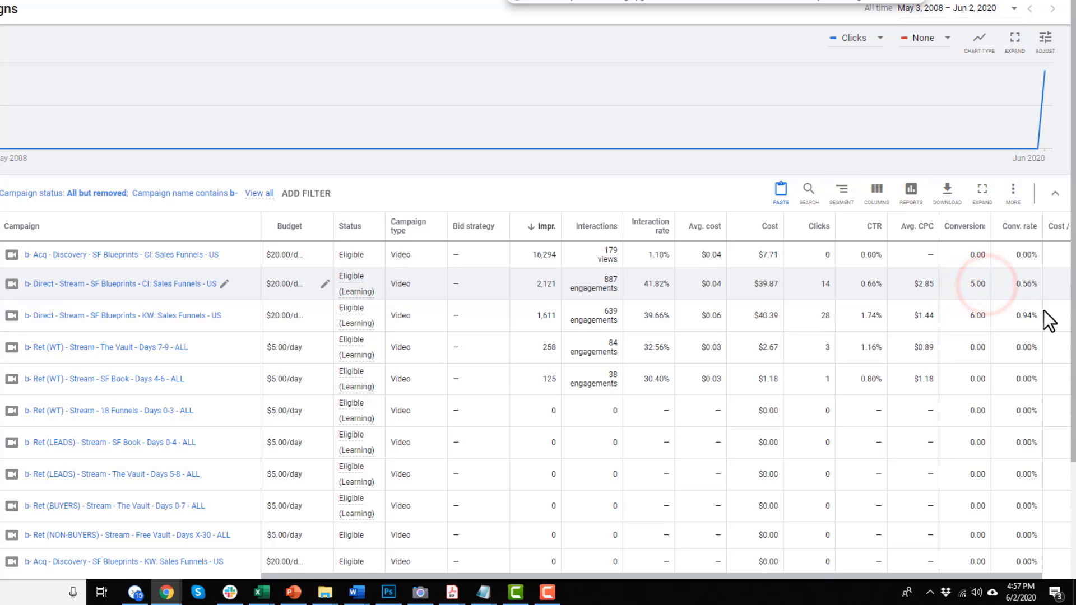
{"action": "left_click_drag", "start_coordinate": [817, 575], "coordinate": [907, 573]}
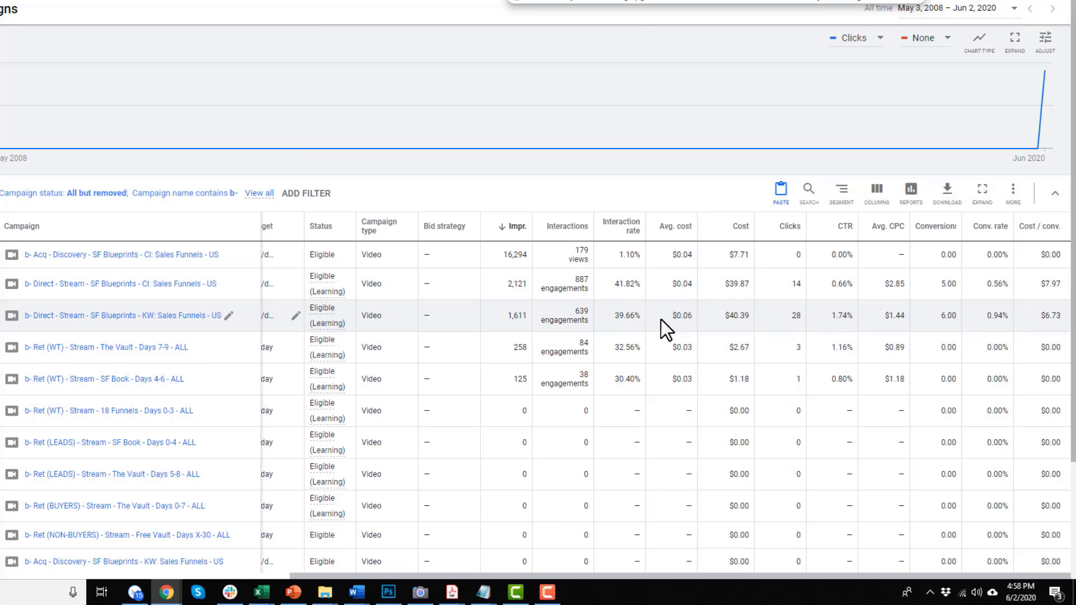
{"action": "left_click_drag", "start_coordinate": [673, 316], "coordinate": [694, 315]}
{"action": "double_click", "coordinate": [949, 315]}
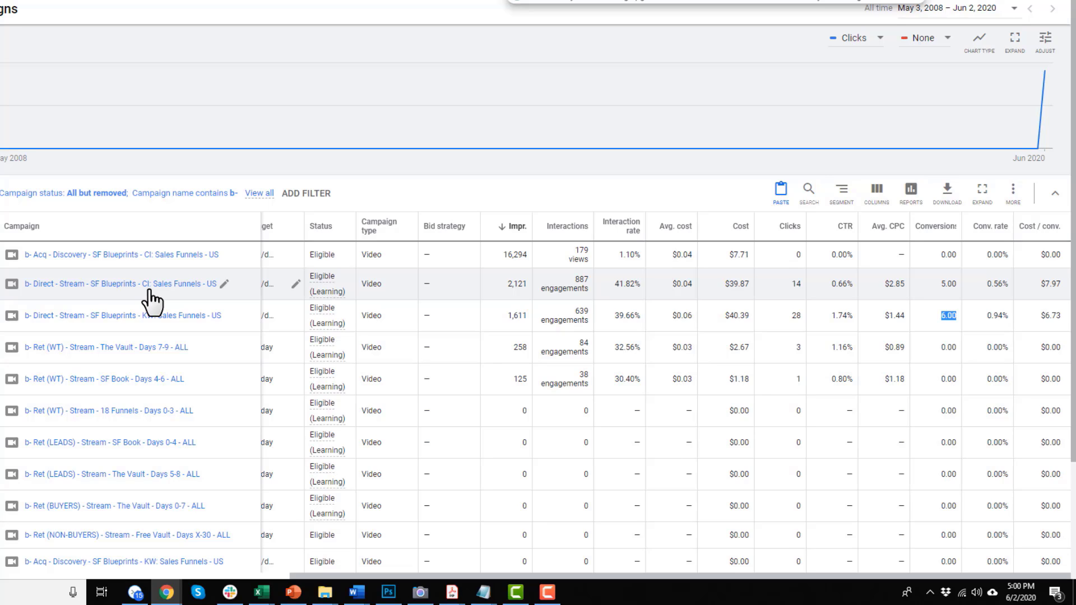
{"action": "left_click", "coordinate": [566, 292]}
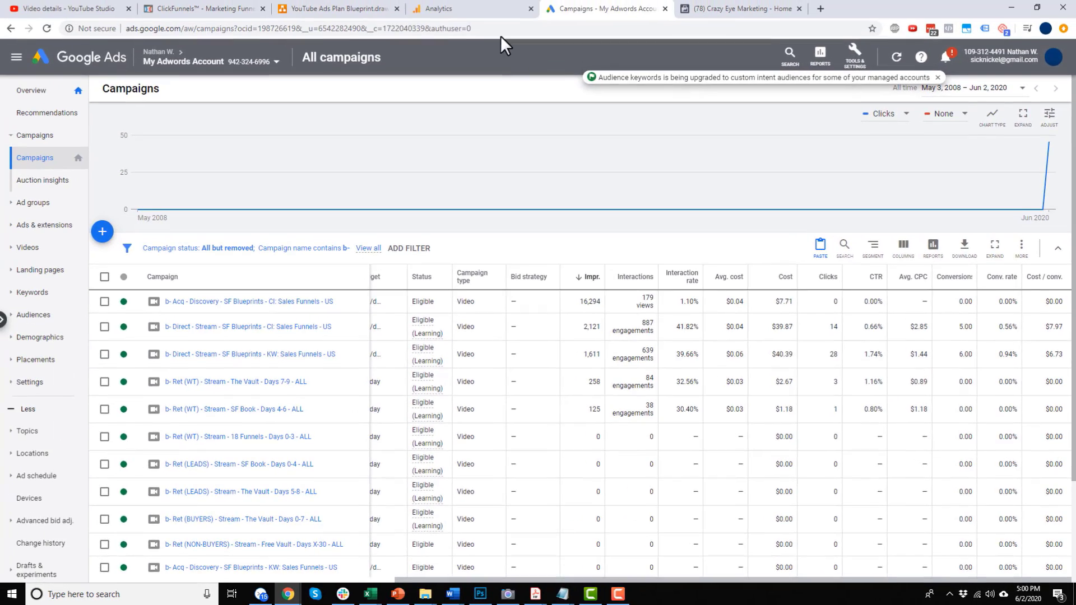
Switch to Google Analytics and open the Google Ads Campaigns acquisition report
{"action": "left_click", "coordinate": [474, 9]}
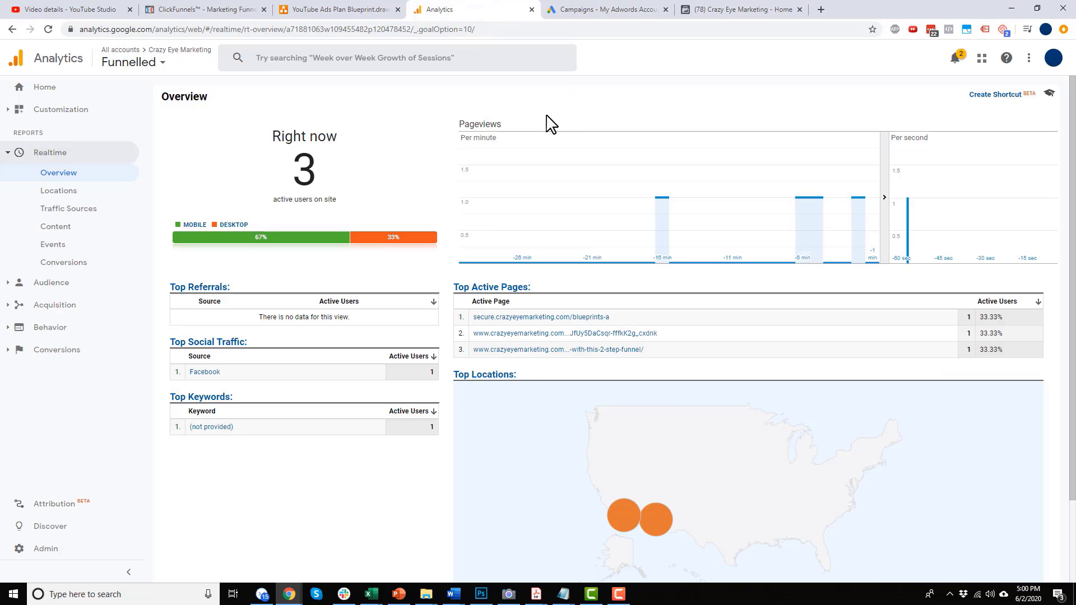
{"action": "left_click", "coordinate": [59, 306]}
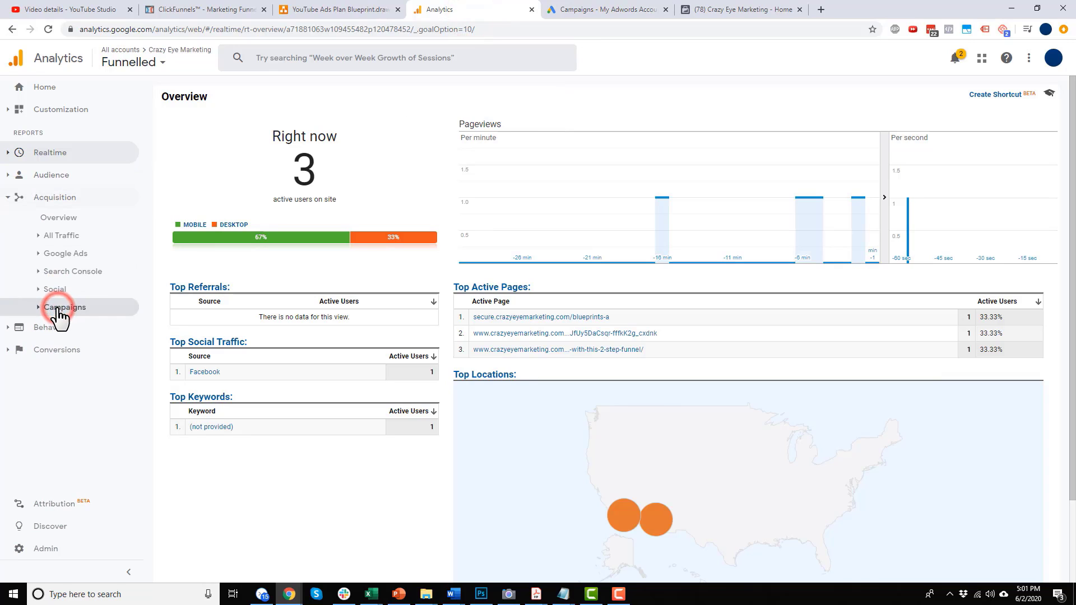
{"action": "left_click", "coordinate": [66, 255]}
{"action": "left_click", "coordinate": [80, 271]}
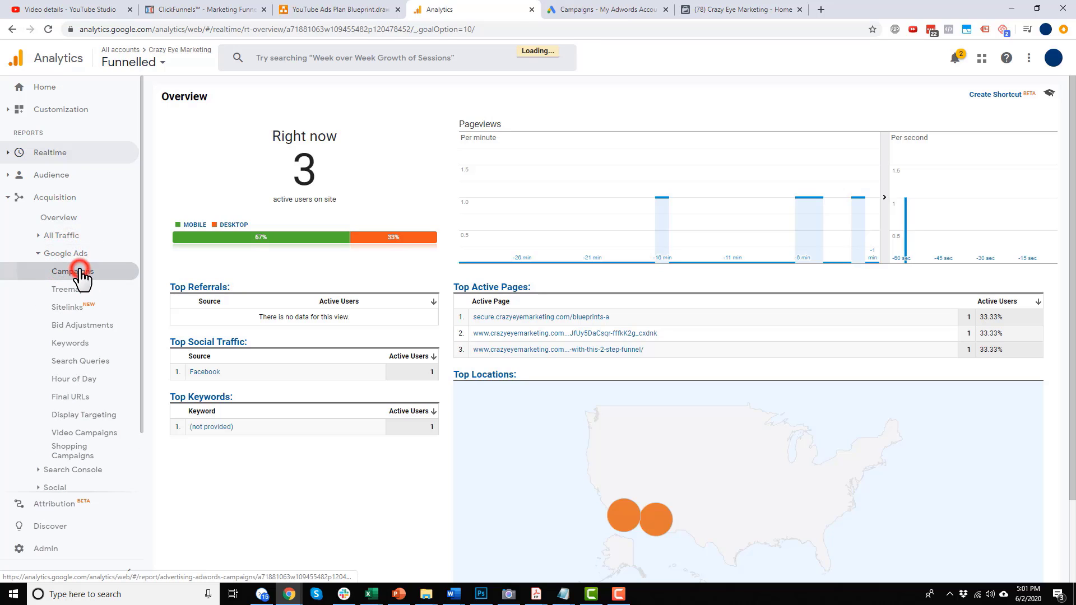
{"action": "scroll", "coordinate": [565, 264], "scroll_direction": "down", "scroll_amount": 1}
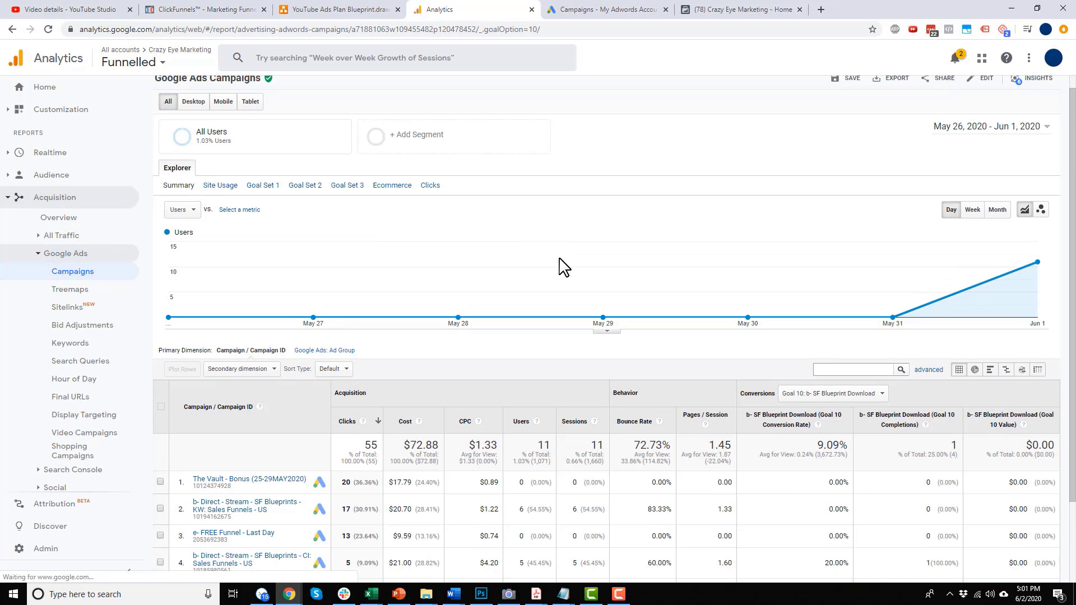
Set the report's date range to Jun 1, 2020 through Jun 2, 2020 and apply it
{"action": "left_click", "coordinate": [1042, 86]}
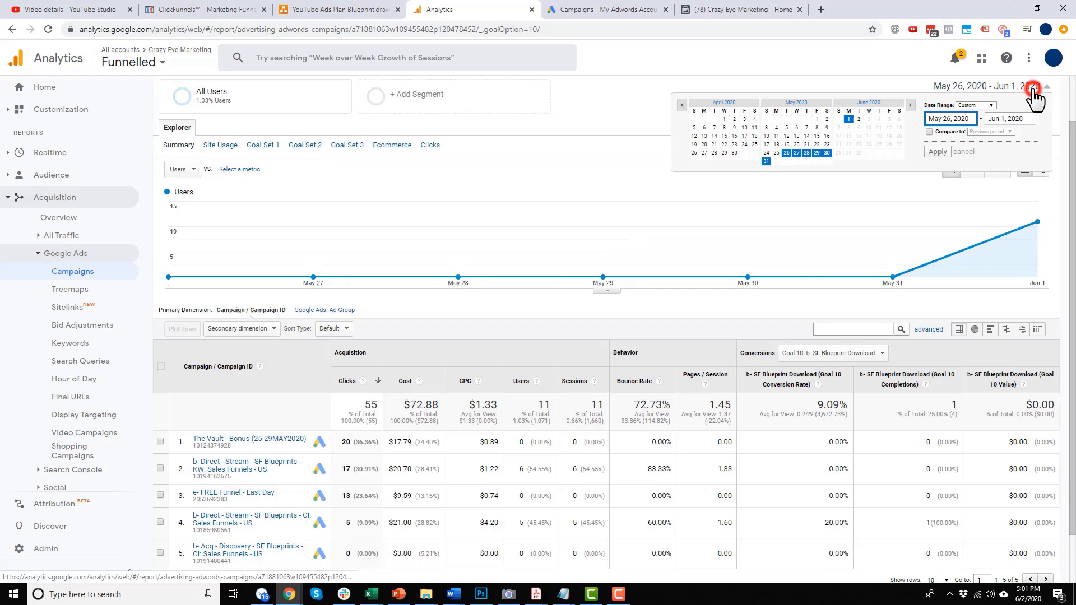
{"action": "left_click", "coordinate": [849, 119]}
{"action": "left_click", "coordinate": [859, 119]}
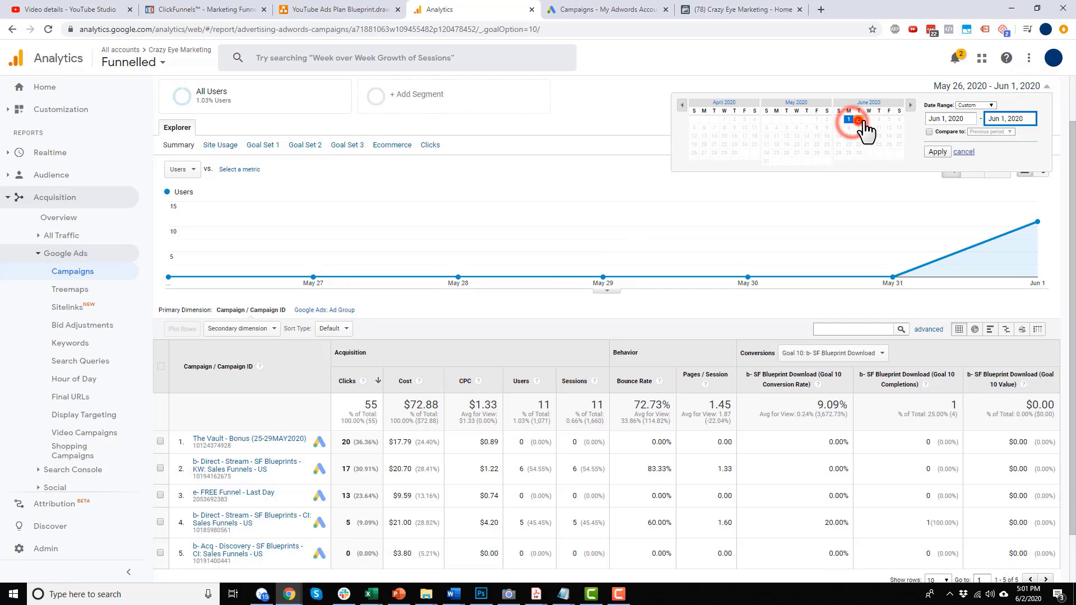
{"action": "left_click", "coordinate": [936, 153]}
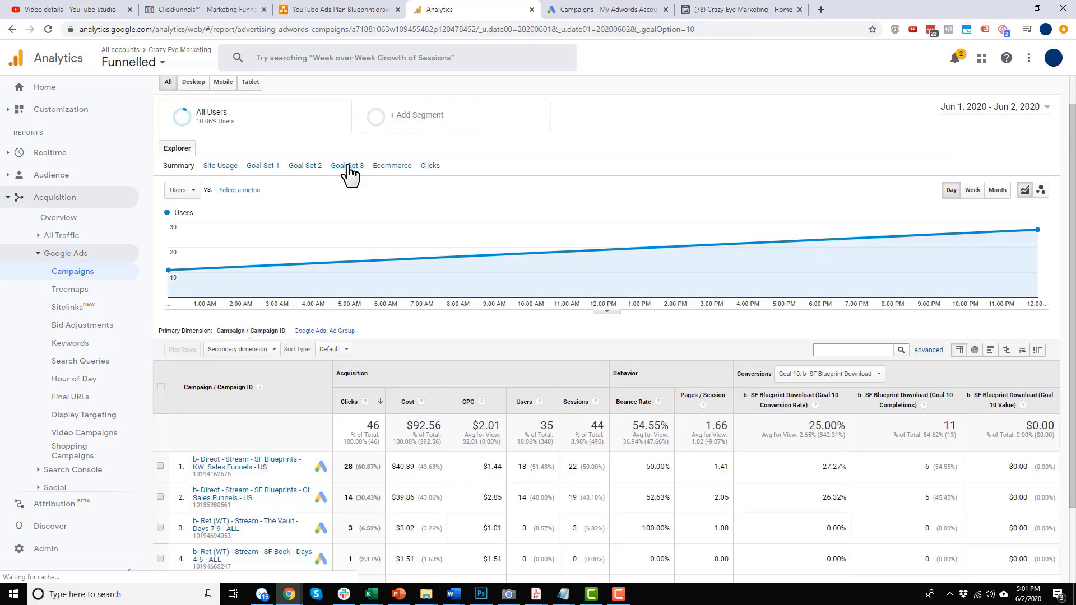
Examine the campaign table's b- SF Blueprint Download results and the list of available conversion goals
{"action": "scroll", "coordinate": [399, 240], "scroll_direction": "down", "scroll_amount": 3}
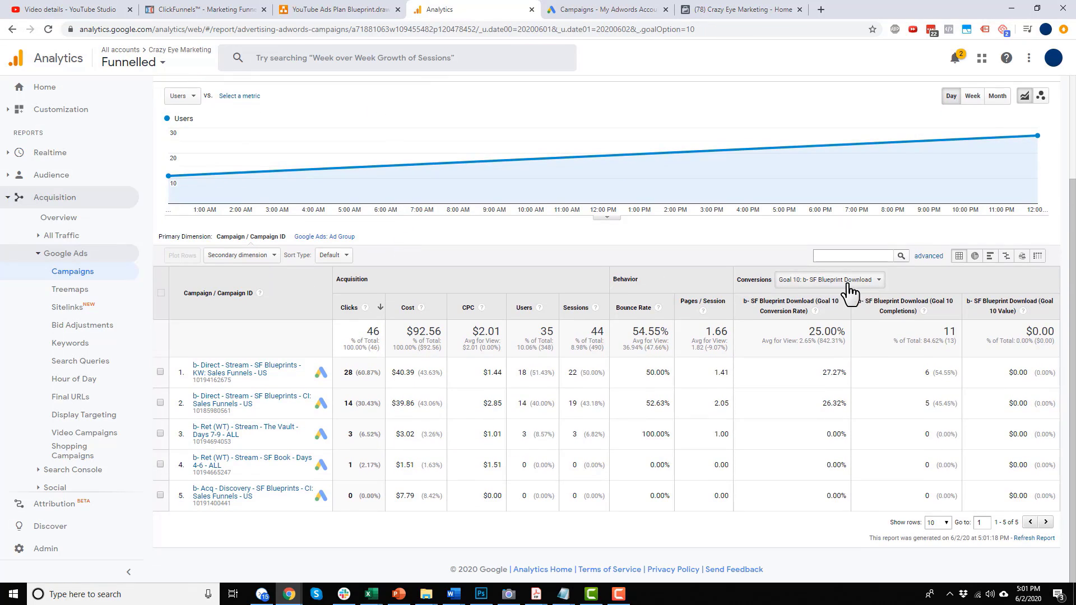
{"action": "left_click", "coordinate": [850, 284]}
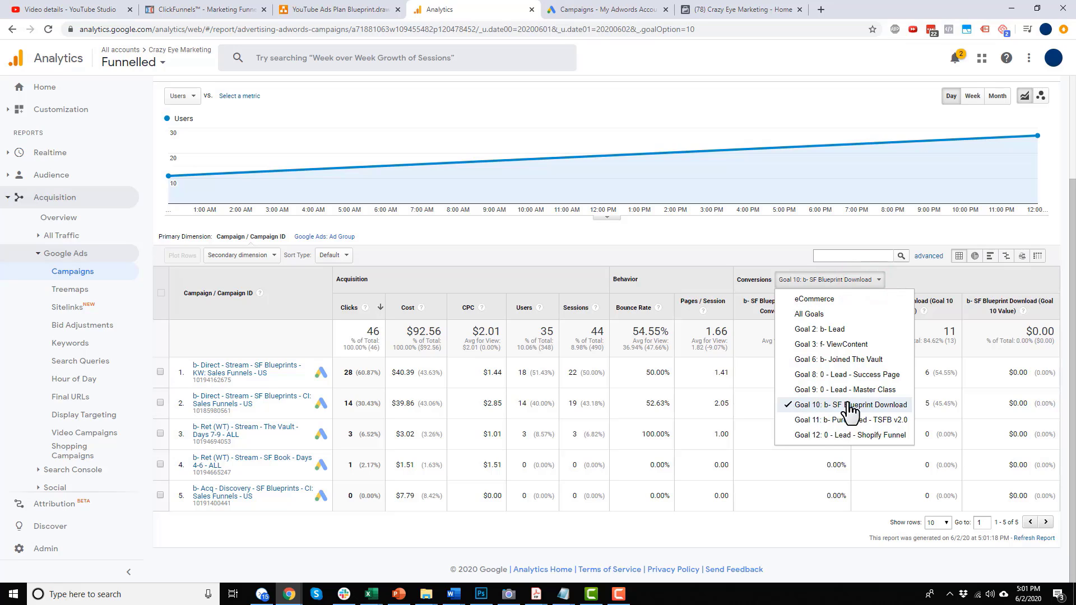
{"action": "left_click", "coordinate": [938, 229]}
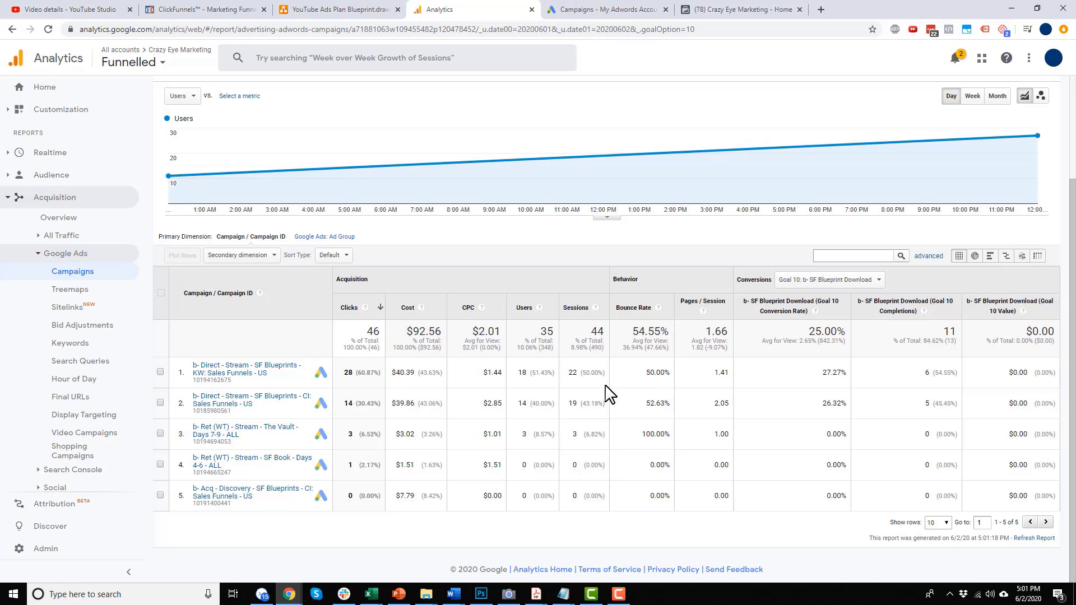
Compare the Direct - Stream - SF Blueprints campaigns' clicks, costs and conversion rates between Google Ads and Google Analytics
{"action": "left_click", "coordinate": [588, 10]}
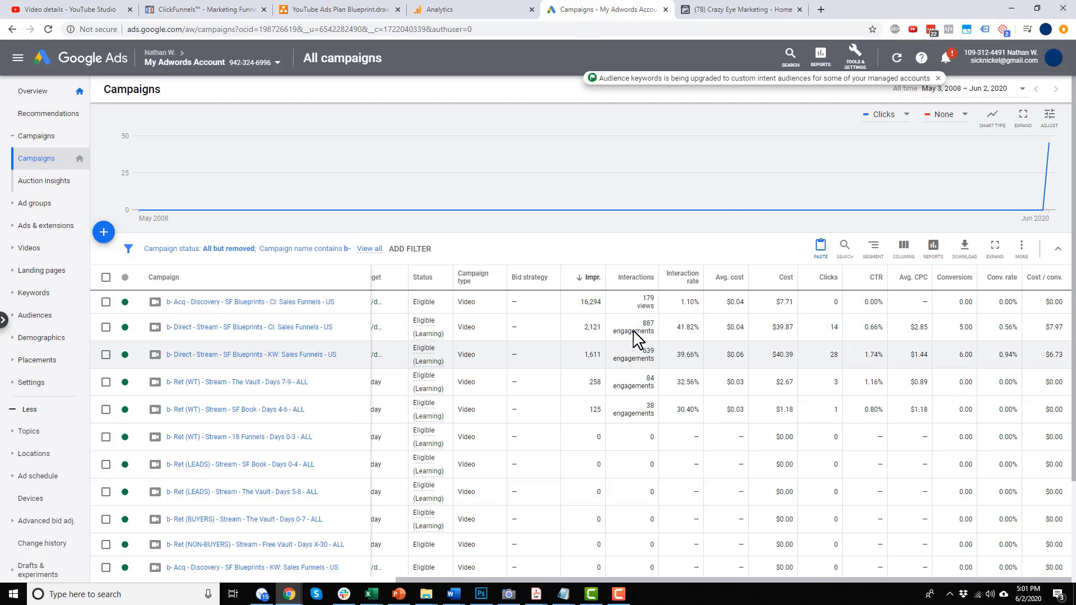
{"action": "left_click", "coordinate": [471, 9]}
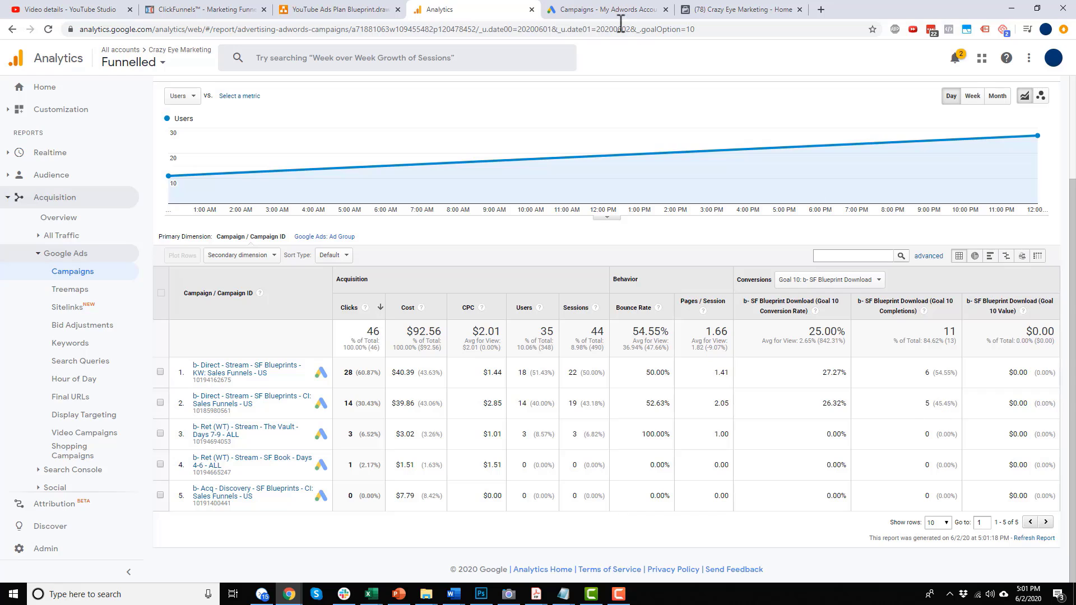
{"action": "left_click", "coordinate": [599, 11]}
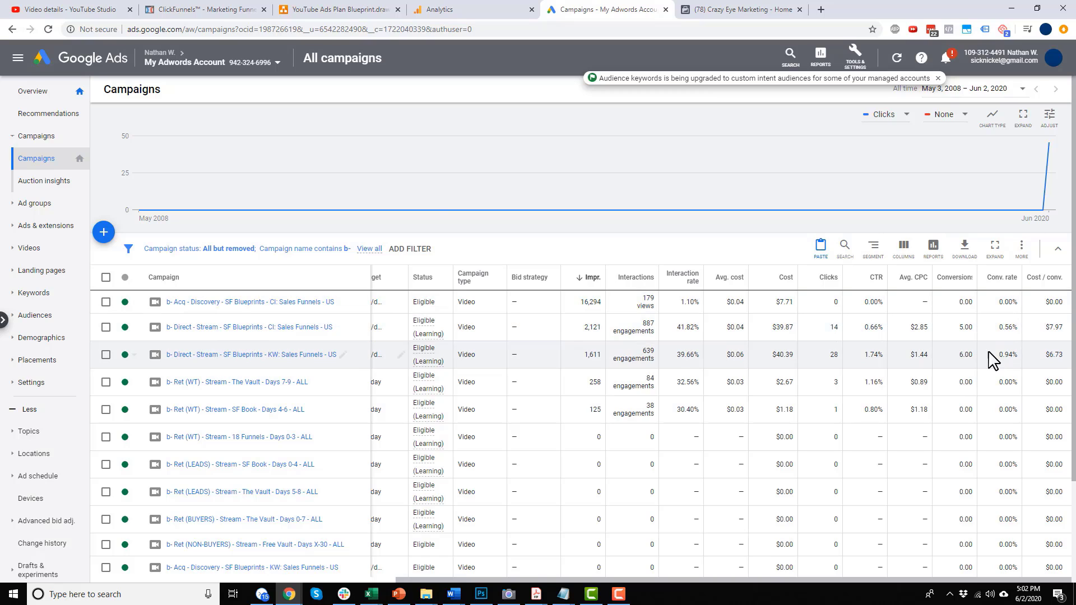
{"action": "left_click", "coordinate": [483, 9]}
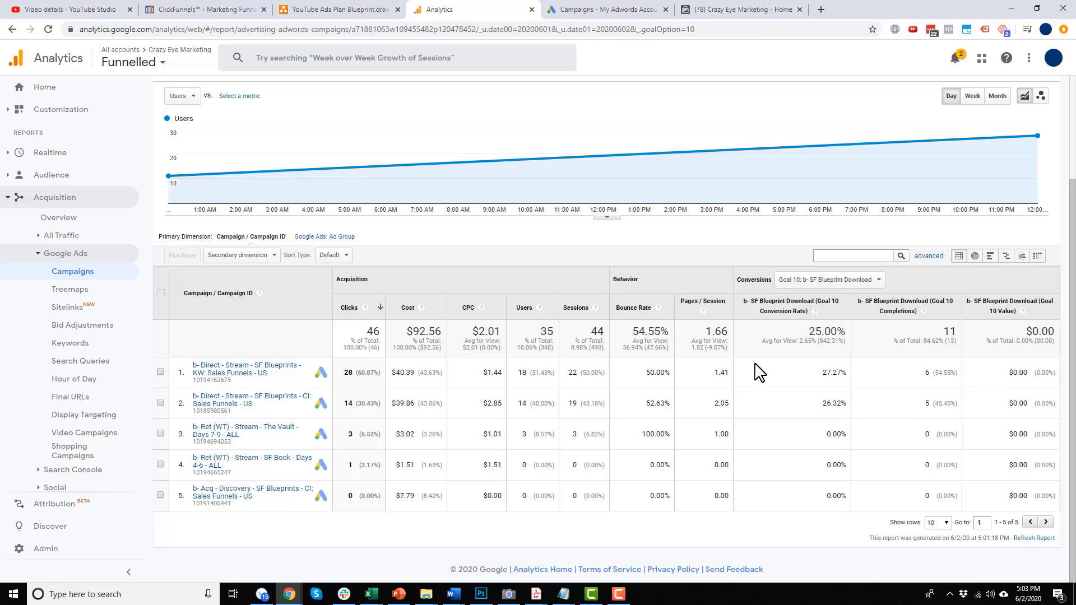
{"action": "left_click", "coordinate": [594, 10]}
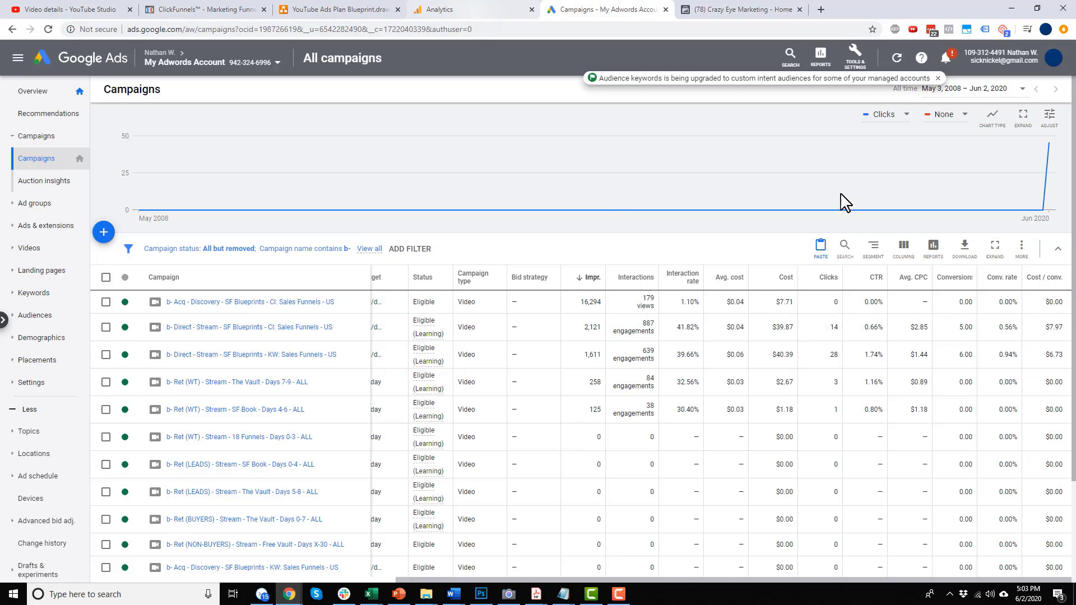
{"action": "left_click", "coordinate": [455, 10]}
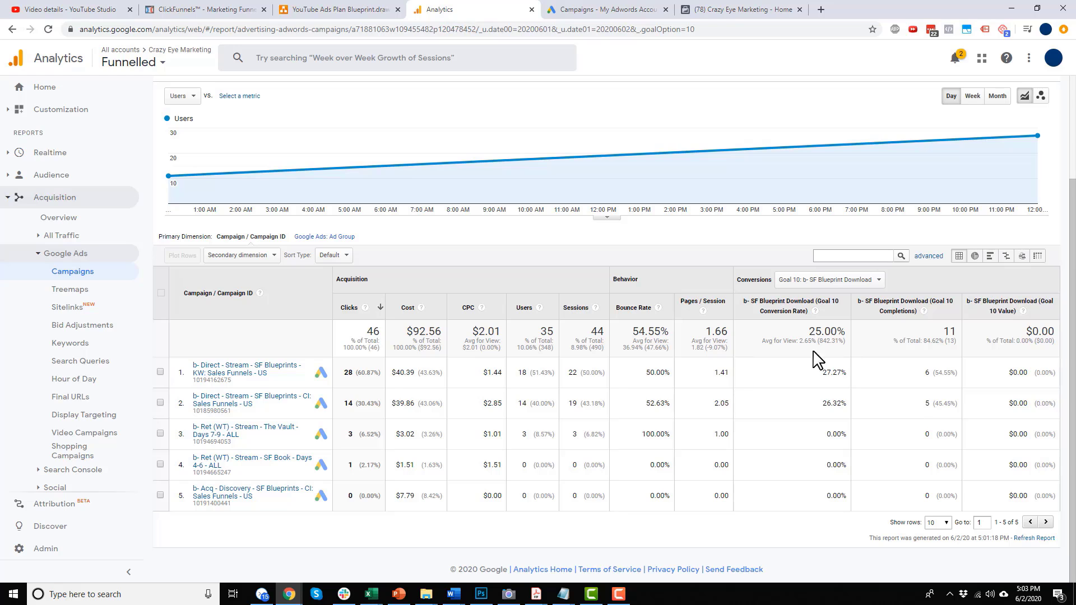
{"action": "left_click", "coordinate": [600, 11]}
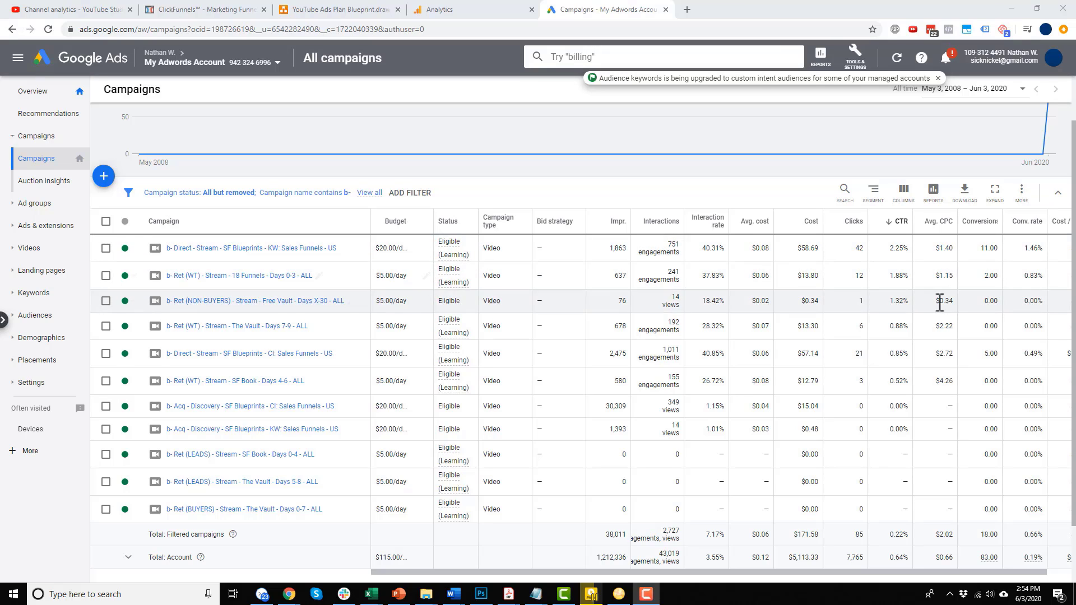
Compare the Google Ads campaign list with the retargeting stages in the YouTube Ads Plan Blueprint diagram, including its Changes After 48 Hours section
{"action": "scroll", "coordinate": [940, 303], "scroll_direction": "down", "scroll_amount": 2}
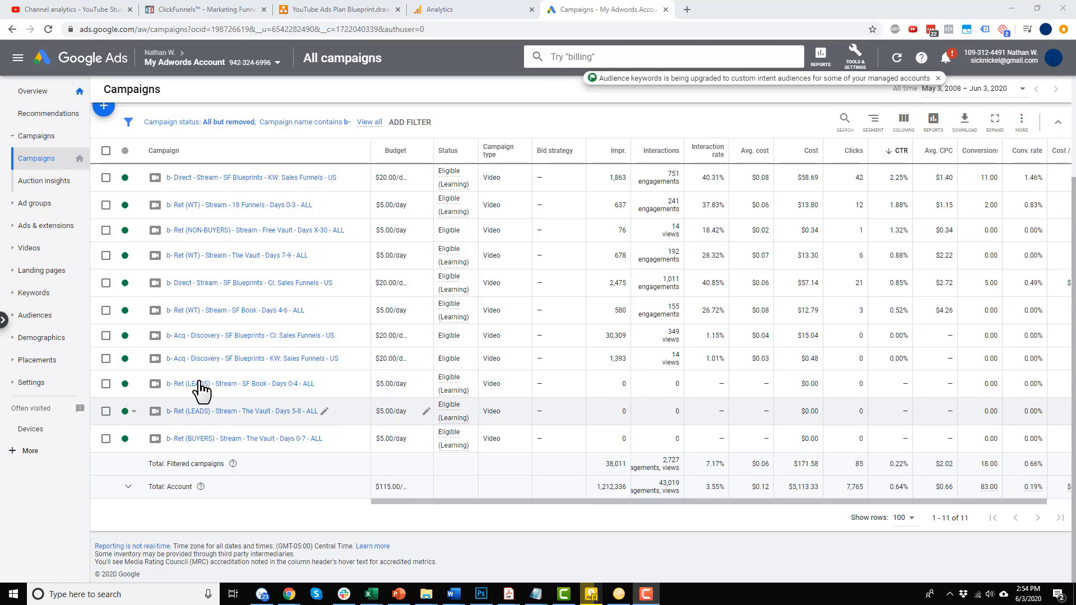
{"action": "left_click", "coordinate": [324, 8]}
{"action": "scroll", "coordinate": [476, 314], "scroll_direction": "down", "scroll_amount": 2}
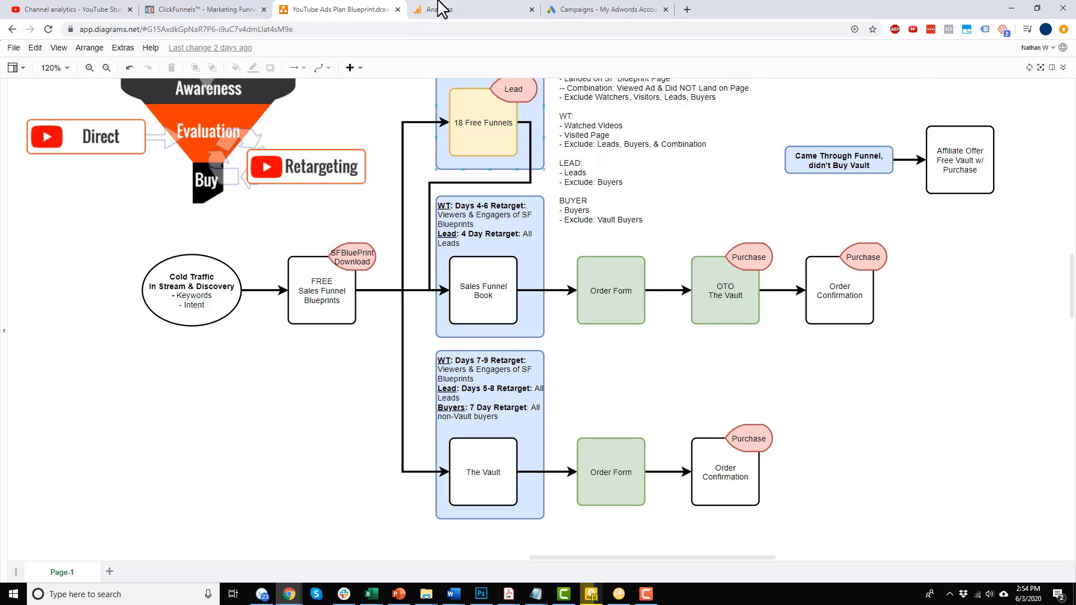
{"action": "left_click", "coordinate": [580, 10]}
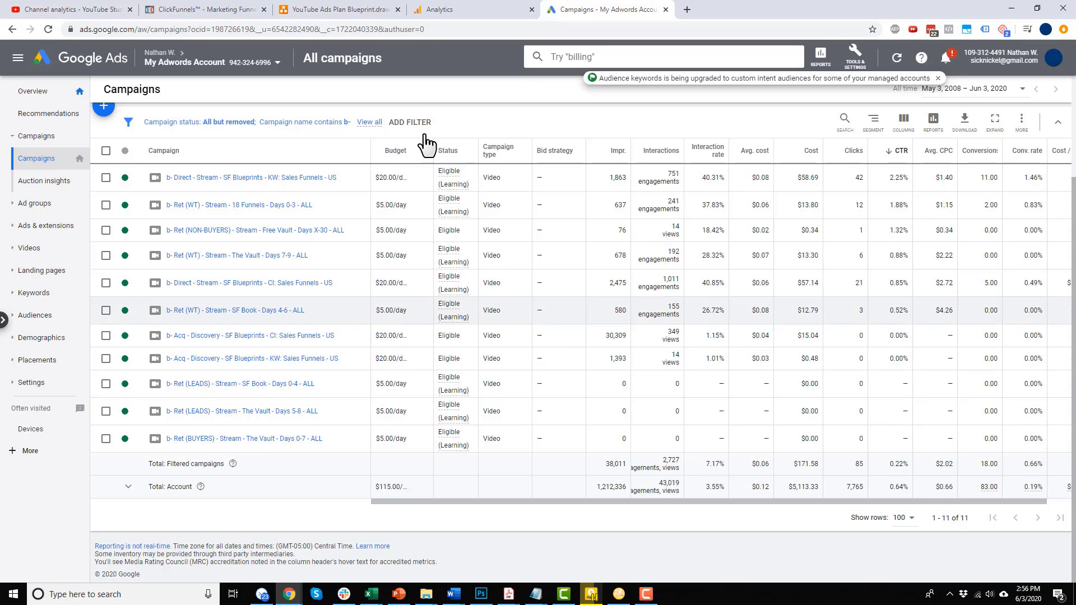
{"action": "left_click", "coordinate": [335, 10]}
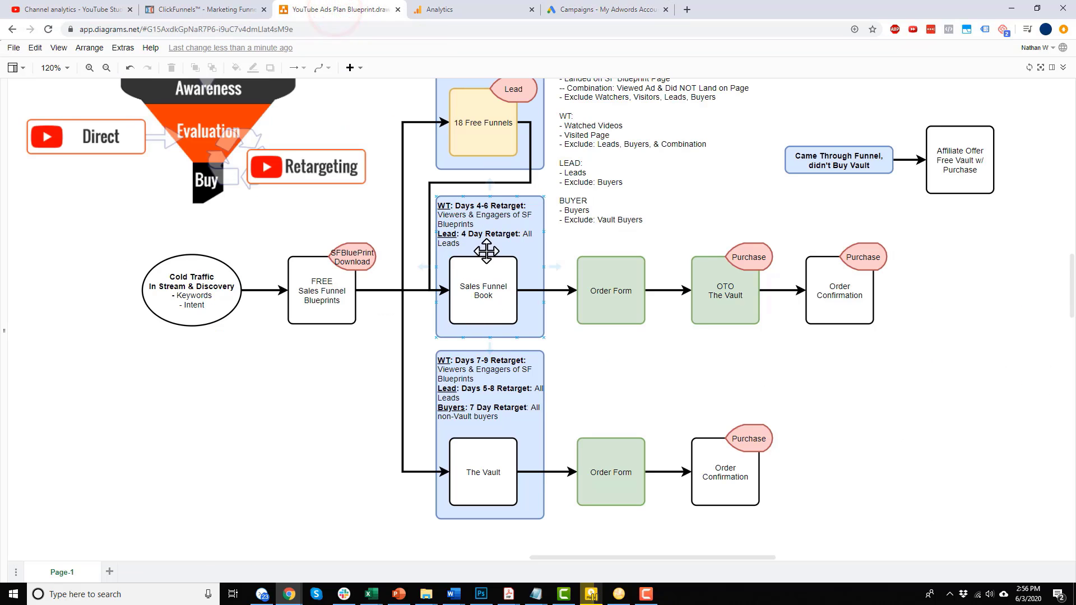
{"action": "scroll", "coordinate": [493, 264], "scroll_direction": "down", "scroll_amount": 5}
{"action": "scroll", "coordinate": [495, 275], "scroll_direction": "down", "scroll_amount": 4}
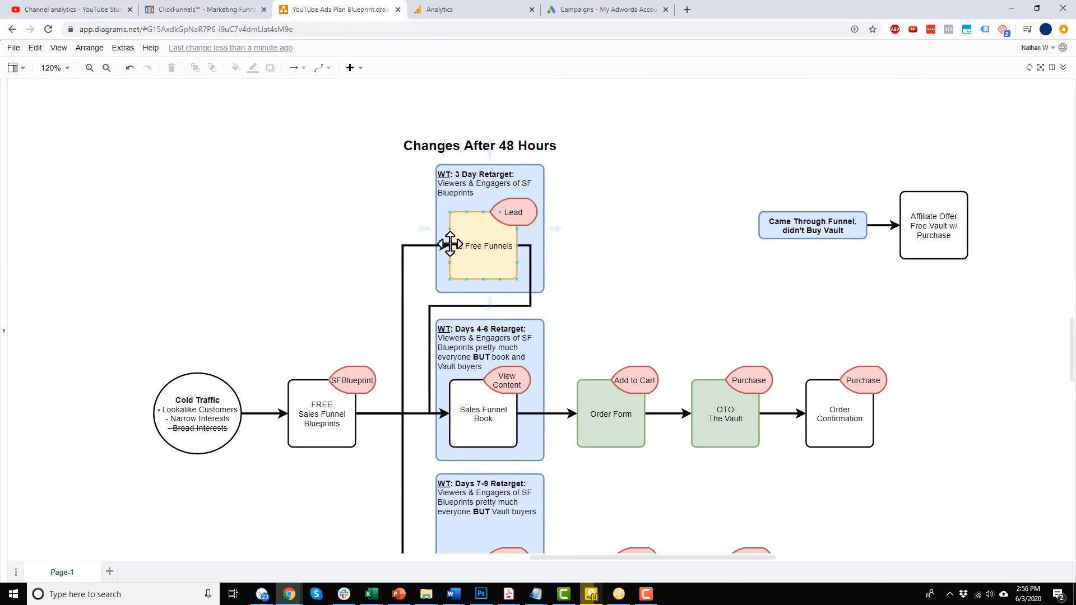
{"action": "scroll", "coordinate": [446, 241], "scroll_direction": "down", "scroll_amount": 2}
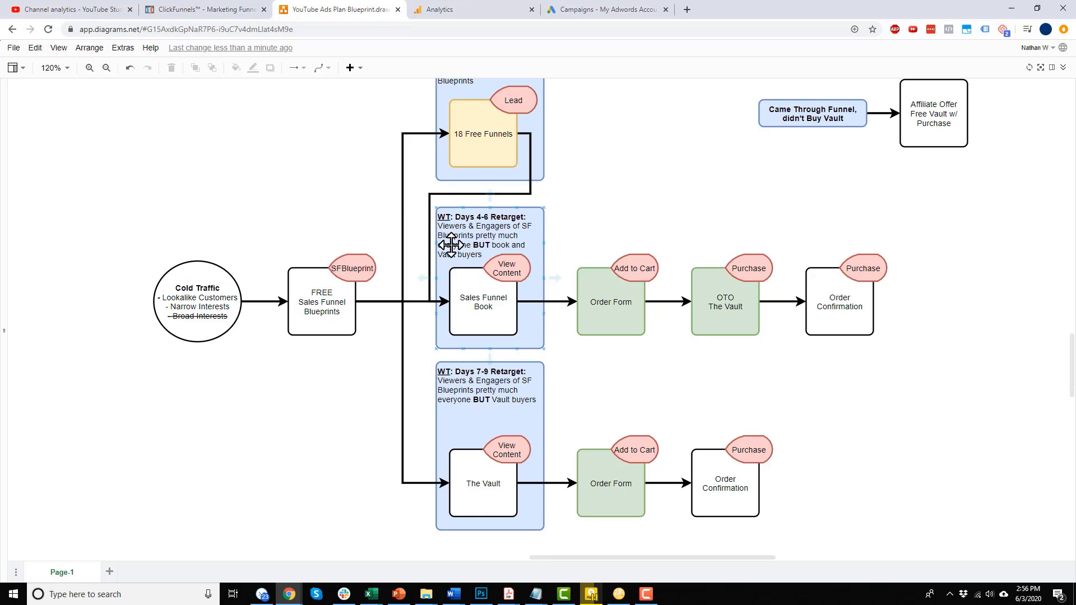
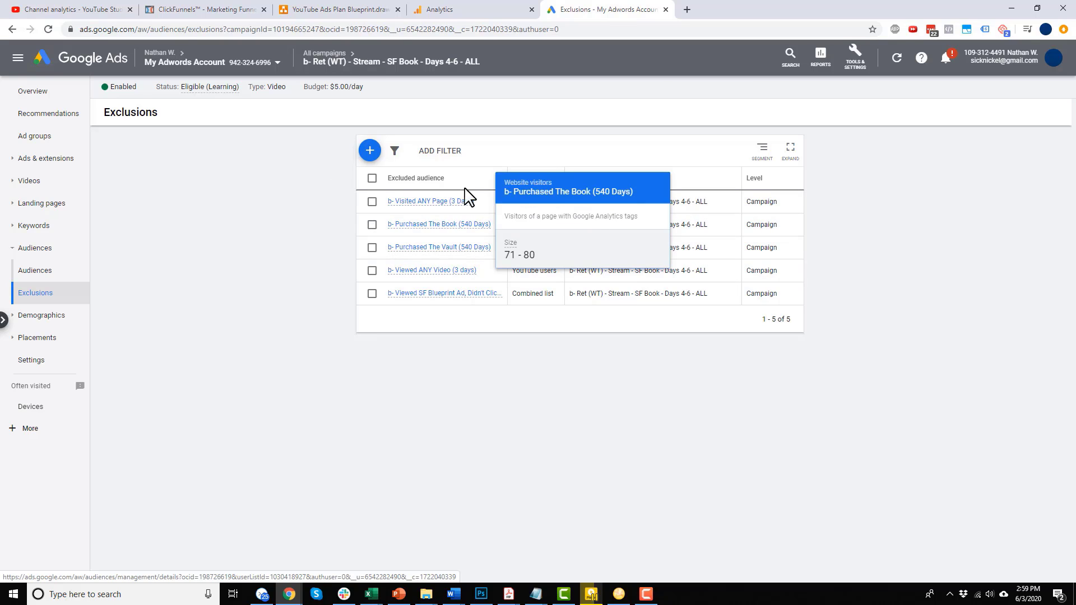
Return to the campaign list and open the audience exclusions of b- Ret (WT) - Stream - The Vault - Days 7-9 - ALL
{"action": "left_click", "coordinate": [329, 54]}
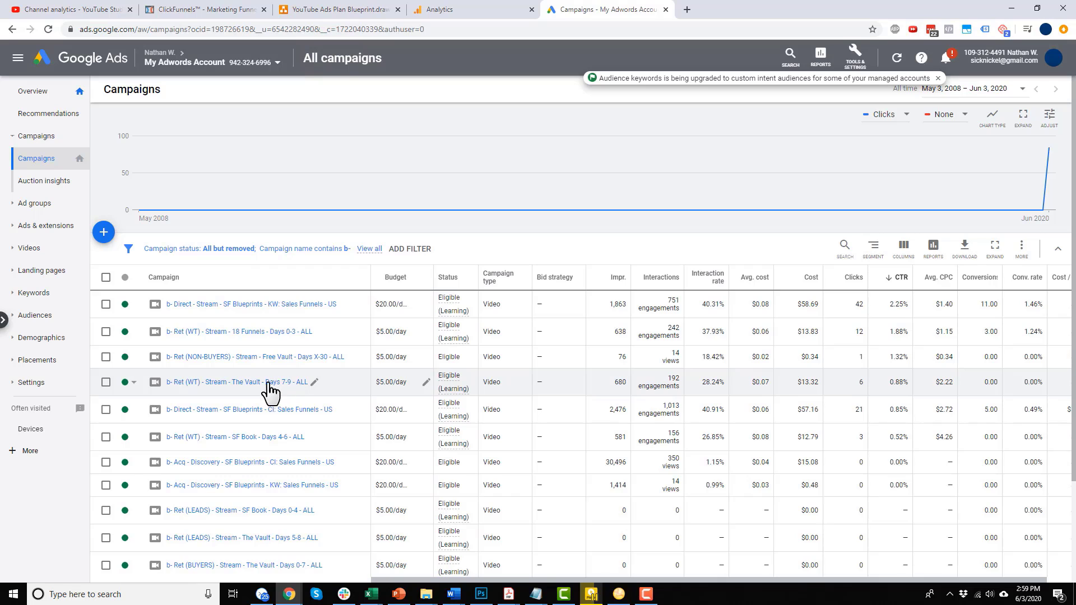
{"action": "left_click", "coordinate": [279, 383]}
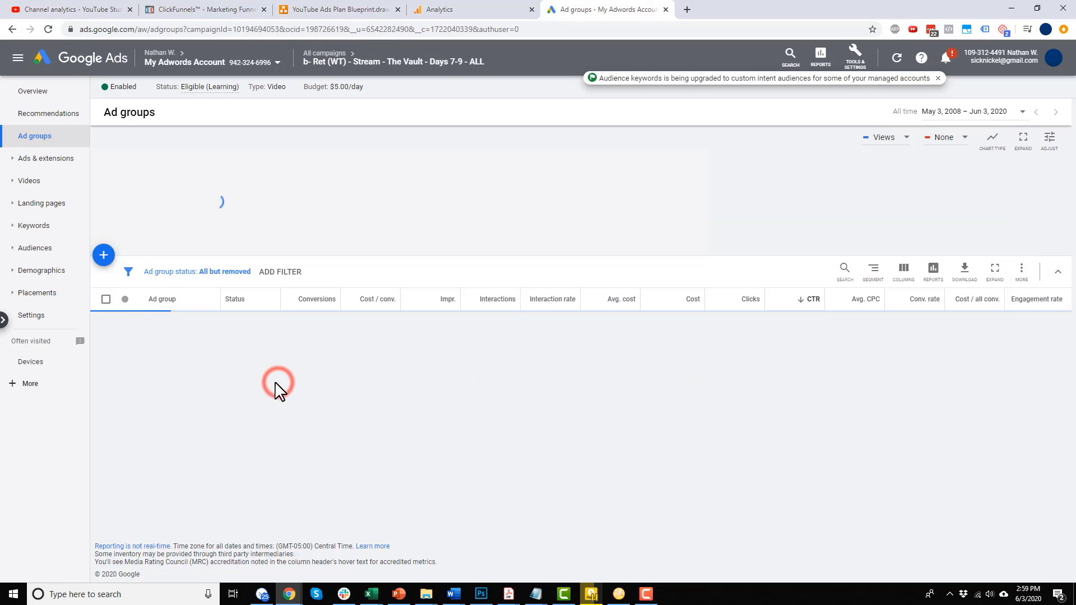
{"action": "left_click", "coordinate": [31, 248]}
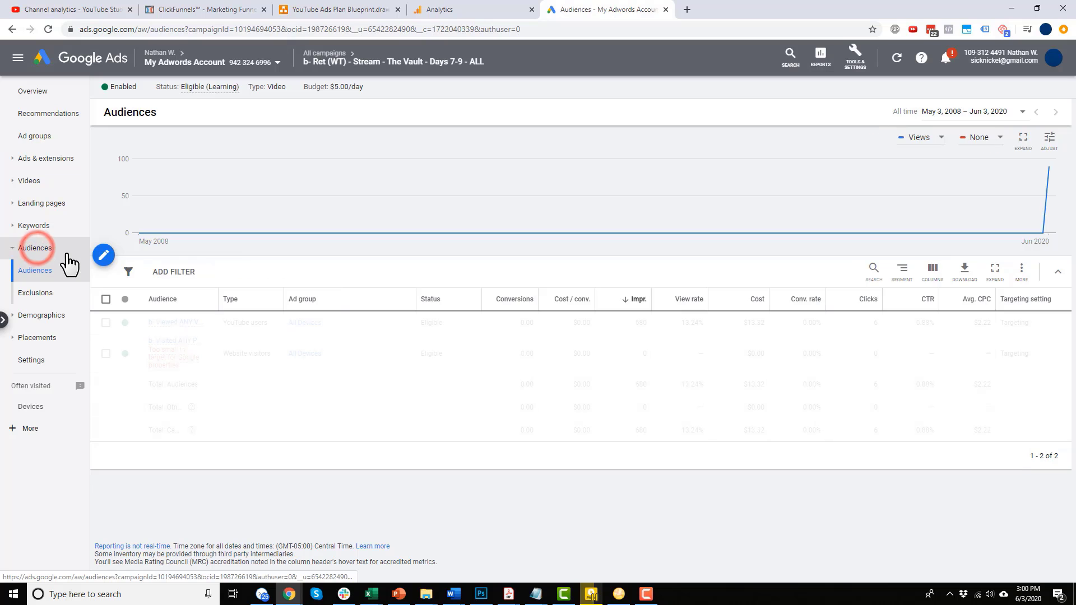
{"action": "left_click", "coordinate": [47, 303]}
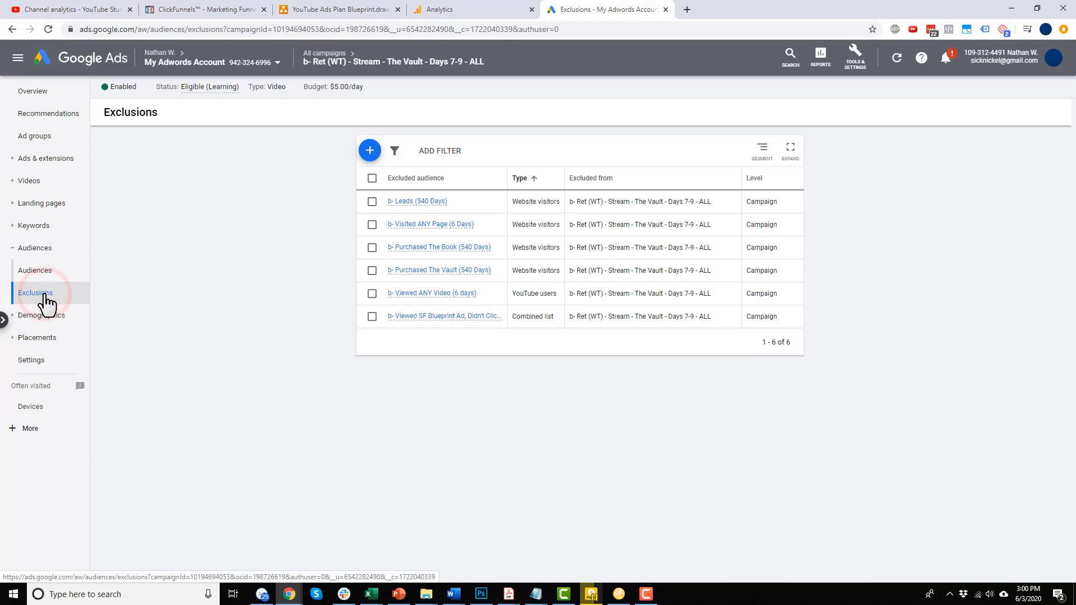
Remove b- Leads (540 Days) and b- Purchased The Book (540 Days) from the campaign's excluded audiences
{"action": "left_click", "coordinate": [372, 248]}
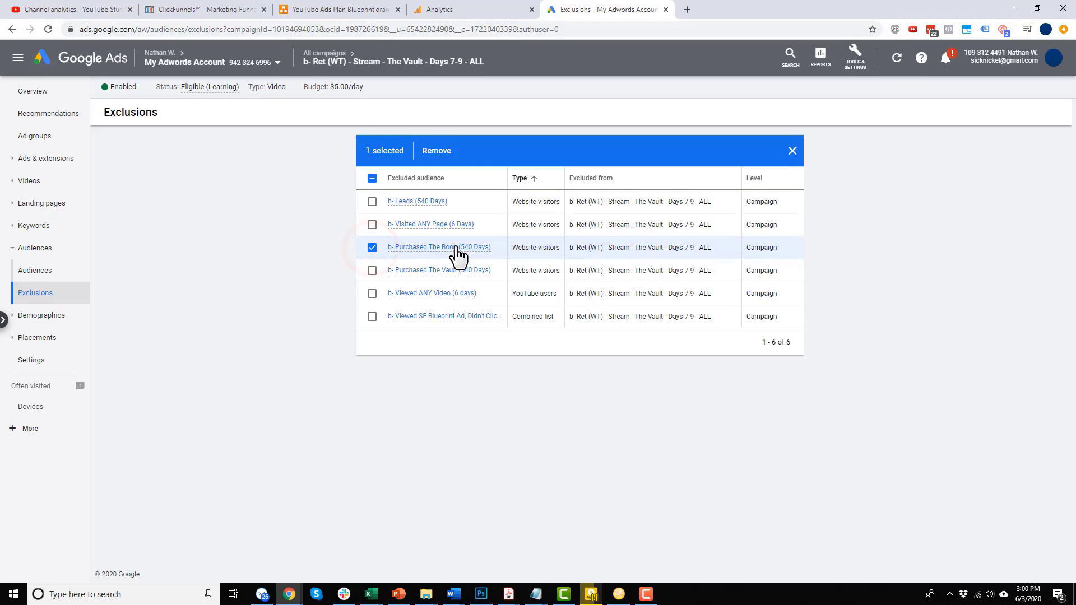
{"action": "left_click", "coordinate": [371, 201]}
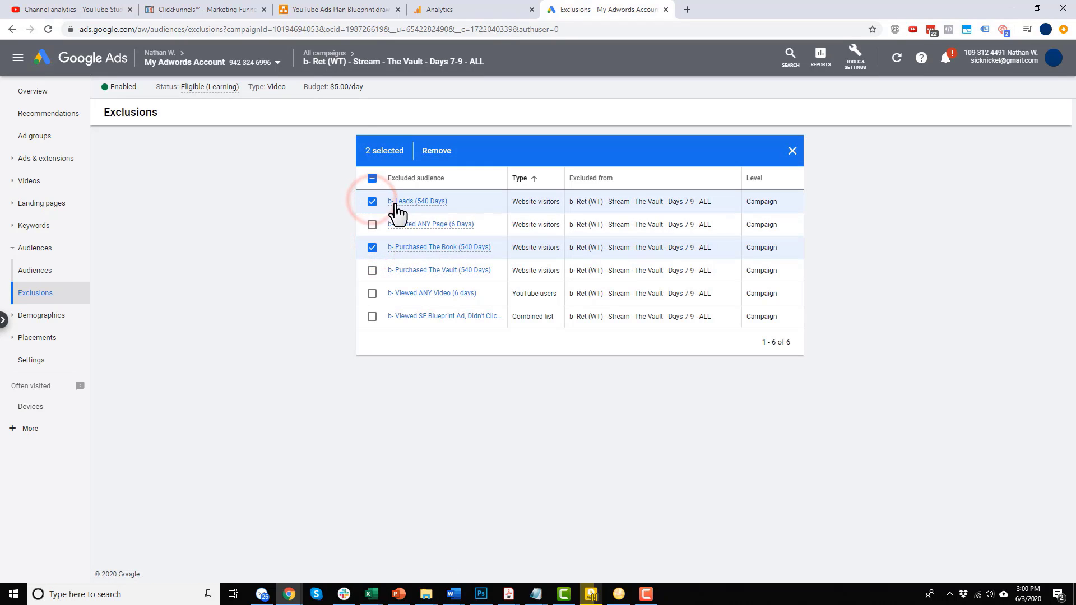
{"action": "mouse_move", "coordinate": [432, 208]}
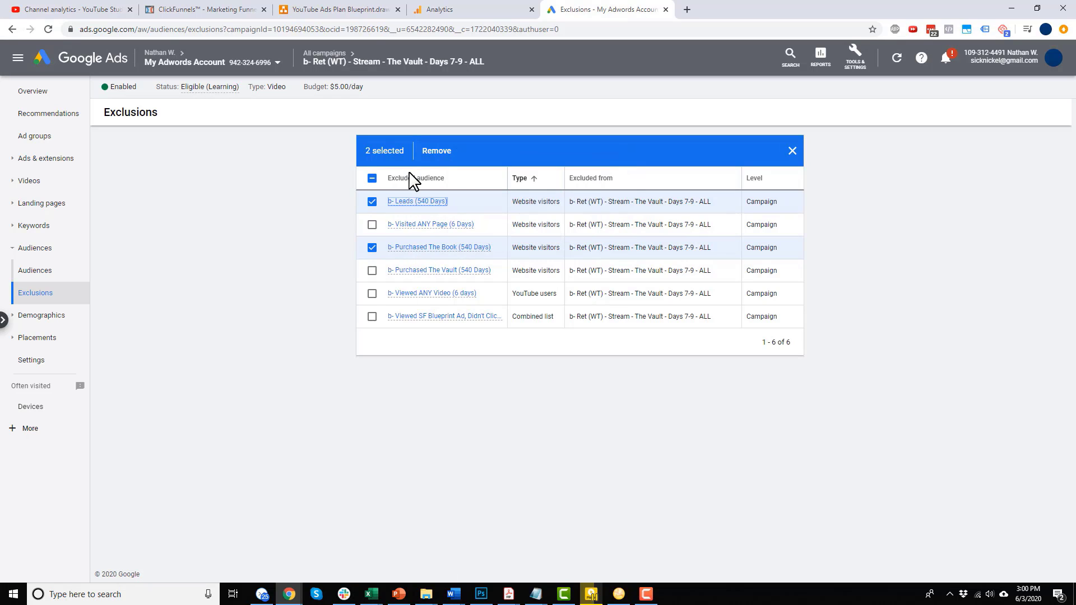
{"action": "left_click", "coordinate": [437, 160]}
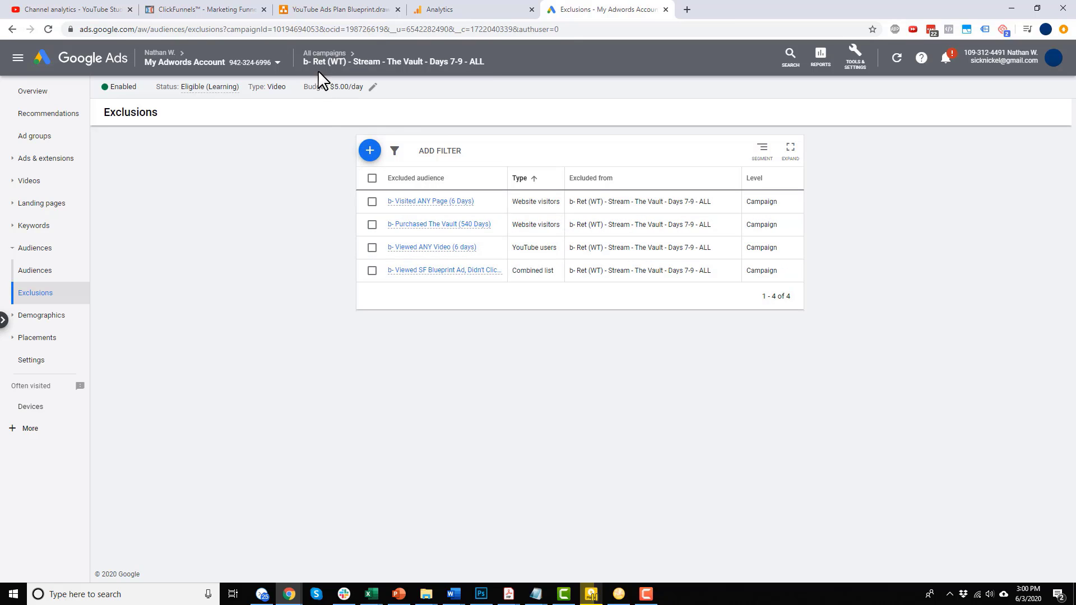
Return to the campaign list and pause b- Ret (LEADS) - Stream - SF Book - Days 0-4 - ALL
{"action": "left_click", "coordinate": [324, 55]}
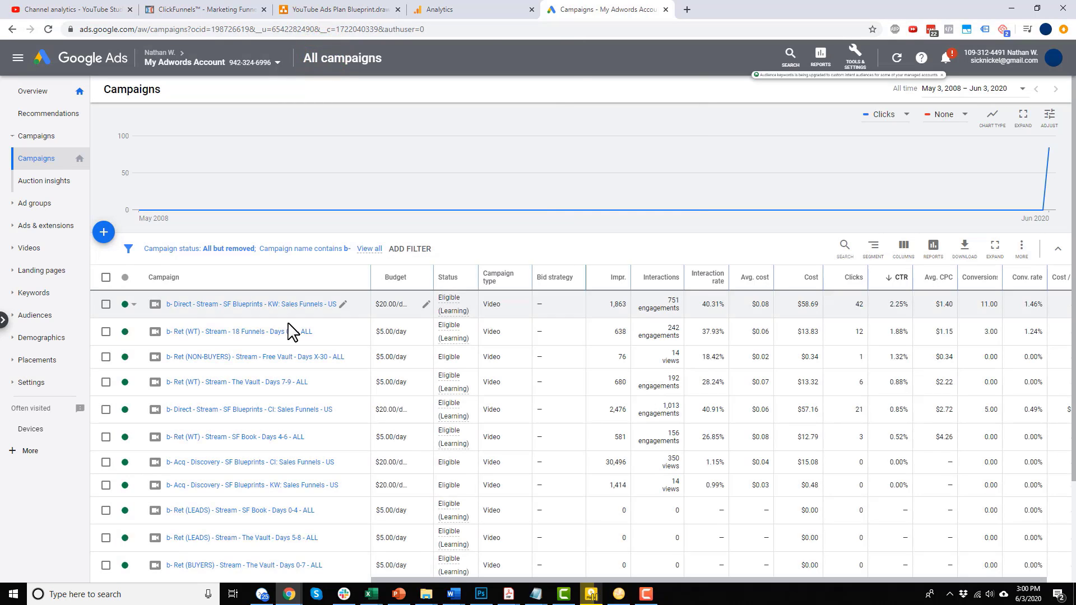
{"action": "scroll", "coordinate": [300, 337], "scroll_direction": "down", "scroll_amount": 3}
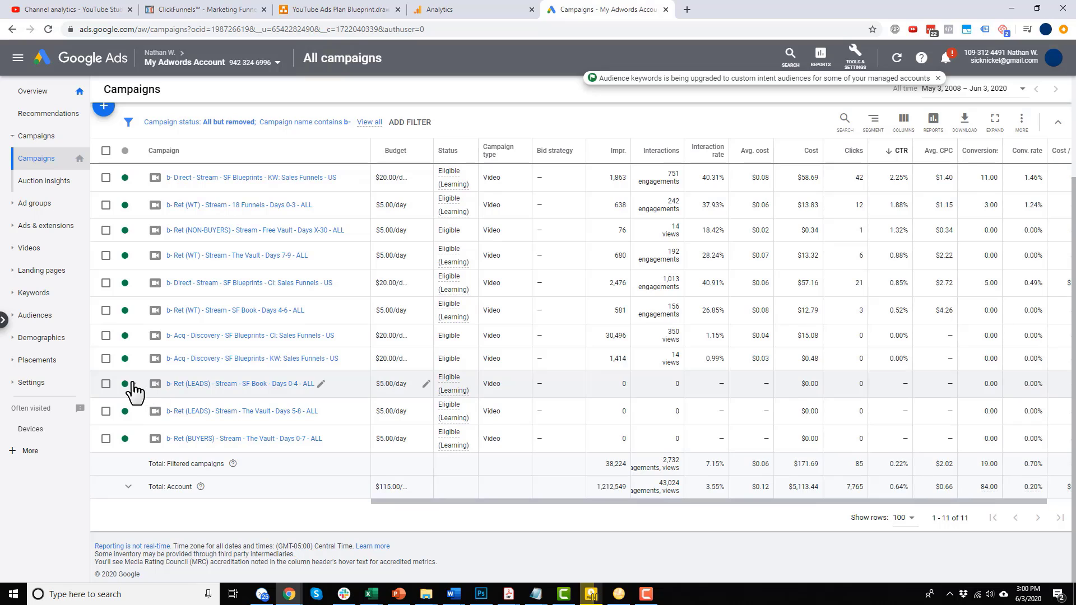
{"action": "left_click", "coordinate": [132, 386]}
{"action": "left_click", "coordinate": [144, 407]}
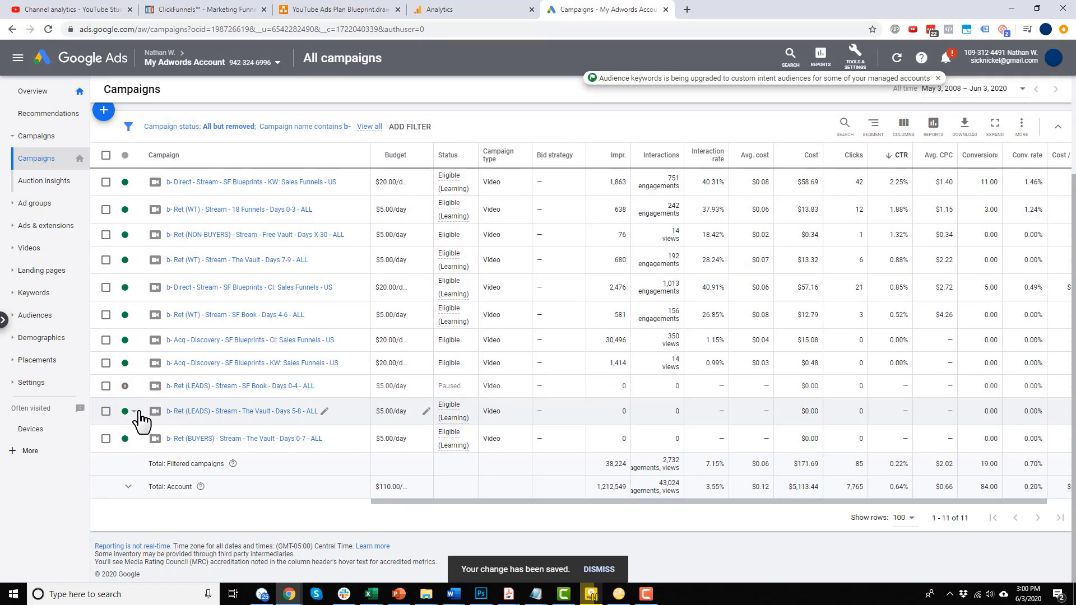
Pause b- Ret (LEADS) - Stream - The Vault - Days 5-8 - ALL and b- Ret (BUYERS) - Stream - The Vault - Days 0-7 - ALL
{"action": "left_click", "coordinate": [139, 412]}
{"action": "left_click", "coordinate": [145, 435]}
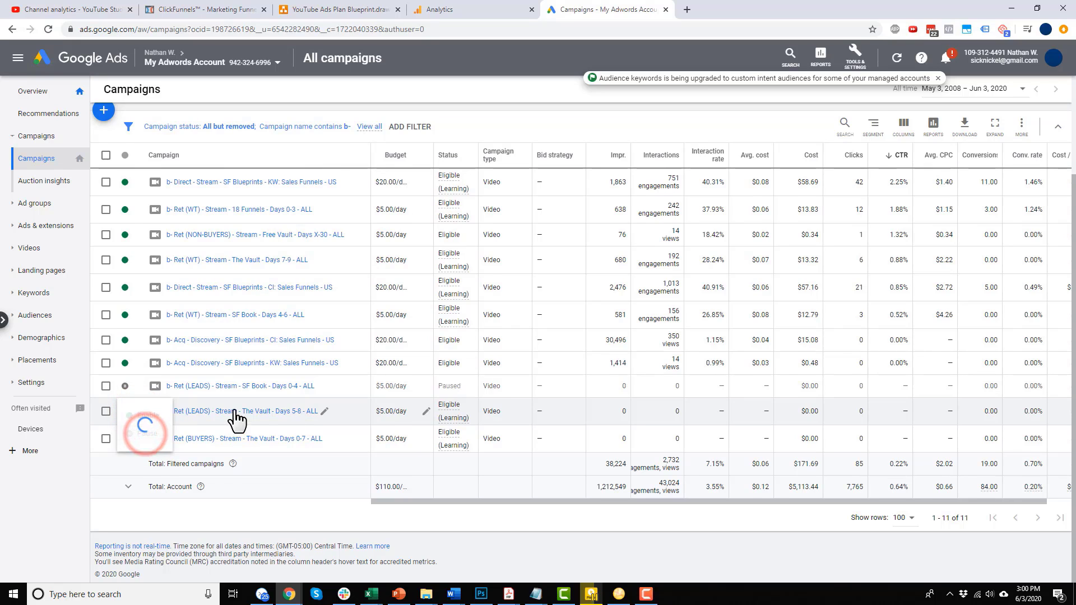
{"action": "left_click", "coordinate": [130, 441]}
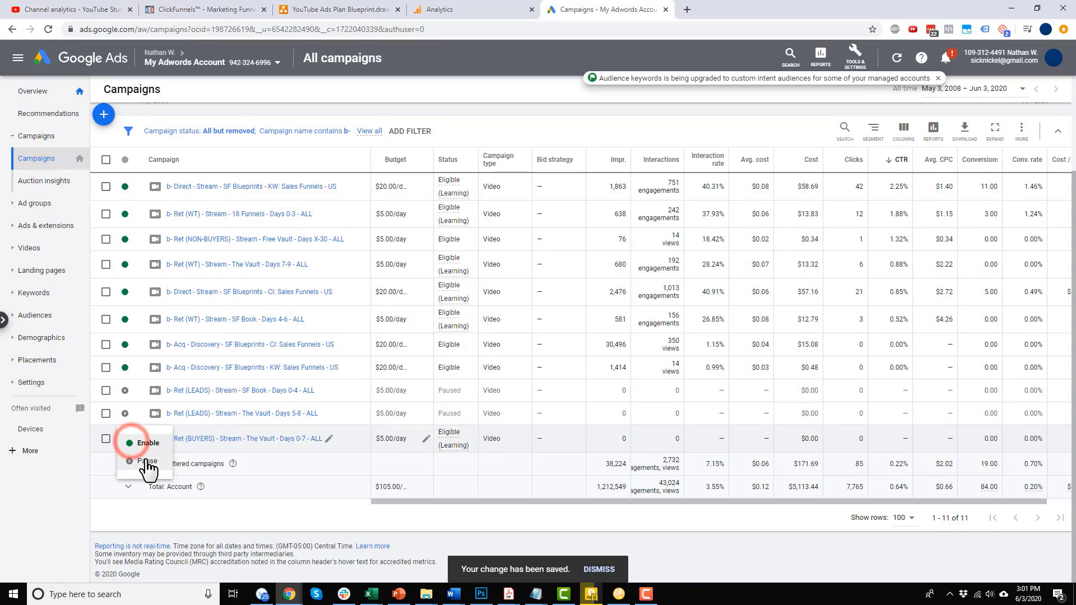
{"action": "left_click", "coordinate": [148, 461]}
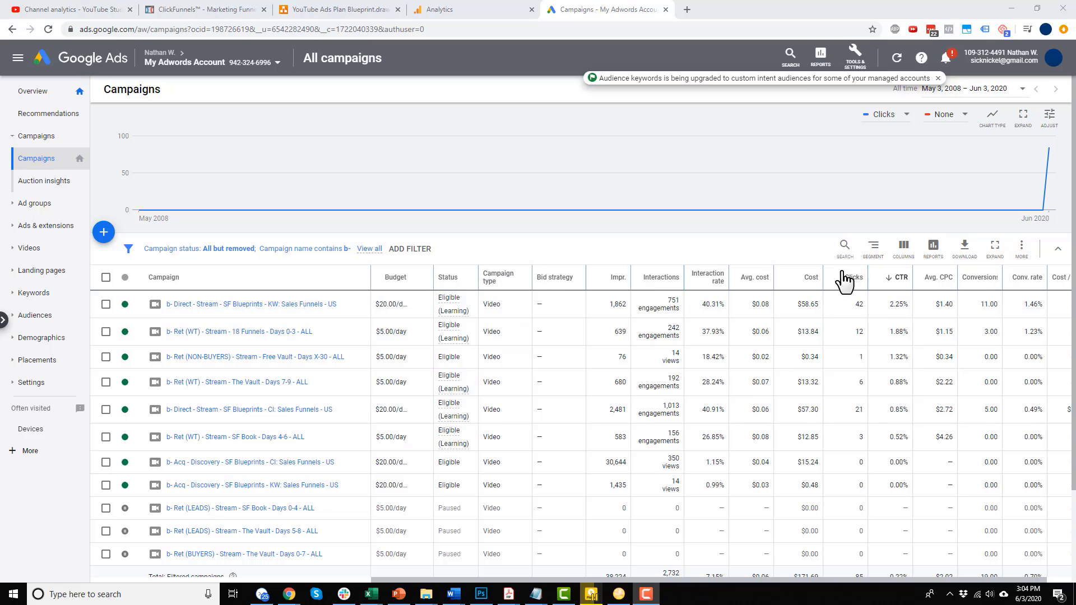
Sort the campaign list by clicks in descending order and reload the Google Ads Campaigns report in Analytics
{"action": "mouse_move", "coordinate": [840, 291]}
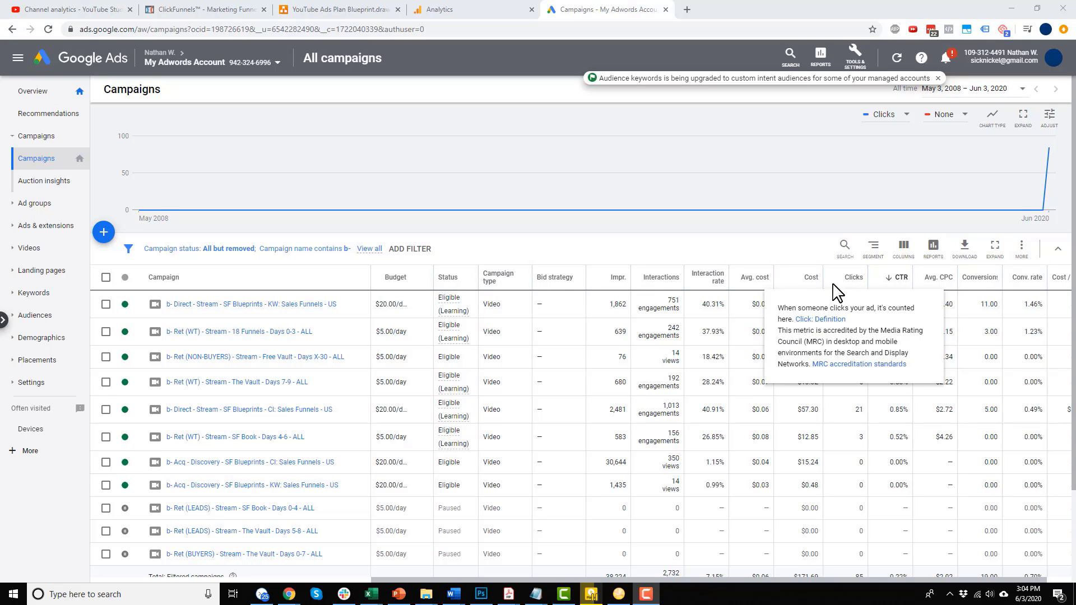
{"action": "left_click", "coordinate": [861, 284]}
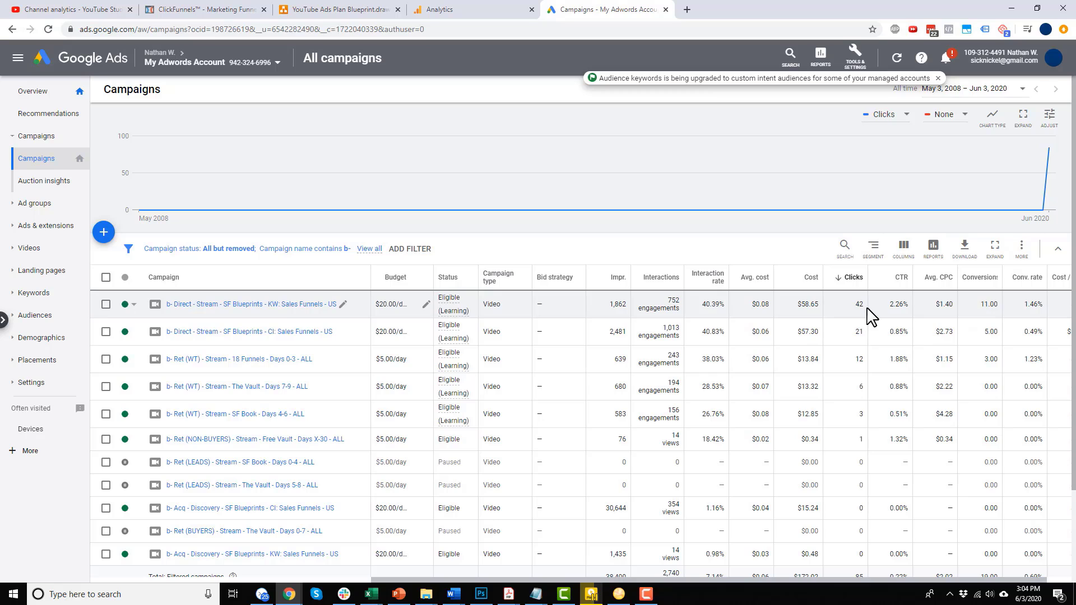
{"action": "left_click", "coordinate": [463, 12]}
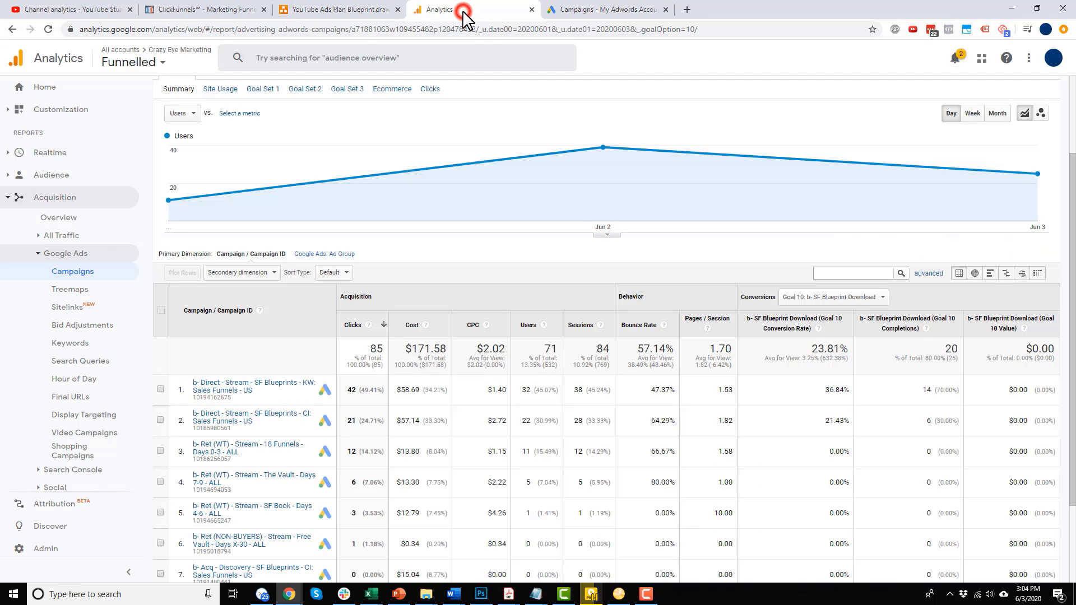
{"action": "left_click", "coordinate": [48, 29]}
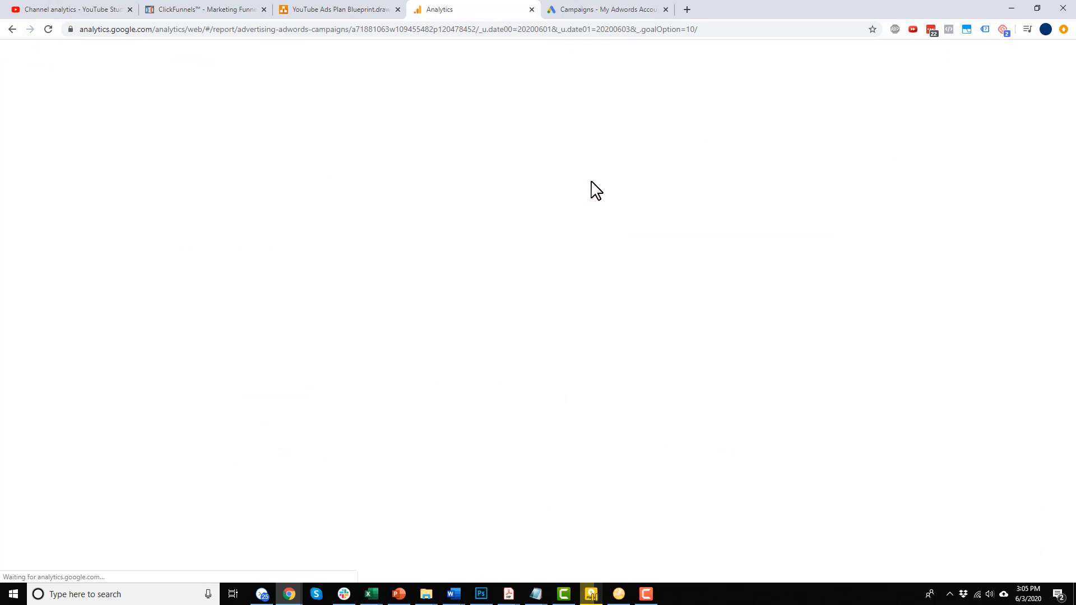
{"action": "left_click", "coordinate": [597, 12]}
{"action": "left_click", "coordinate": [457, 11]}
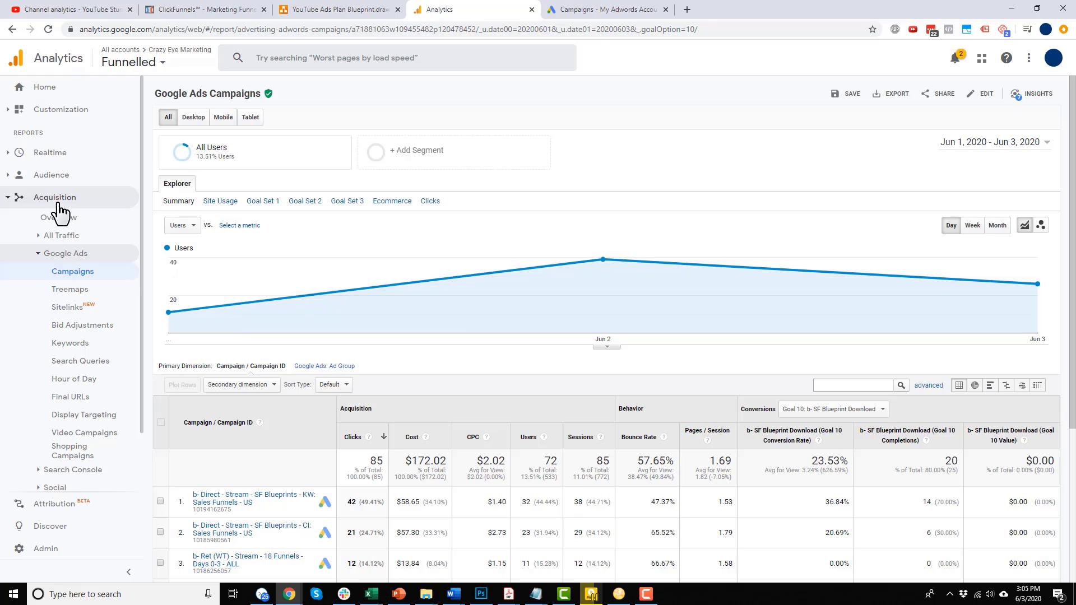
Compare the SF Blueprint Download completions in Analytics with the Google Ads conversions, and open the Video Campaigns report in Analytics
{"action": "scroll", "coordinate": [600, 264], "scroll_direction": "down", "scroll_amount": 4}
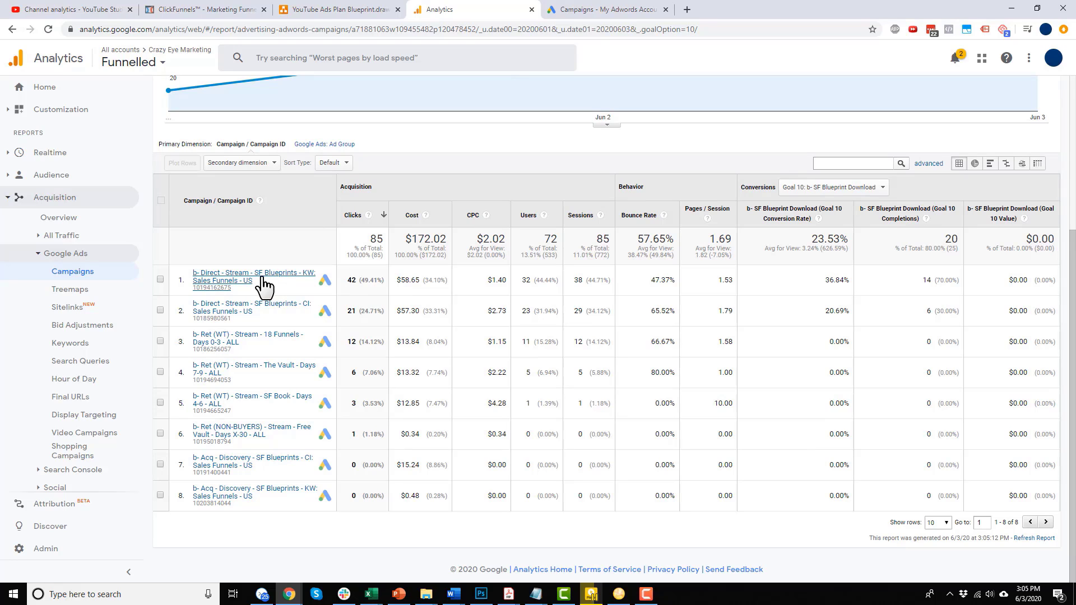
{"action": "double_click", "coordinate": [922, 279]}
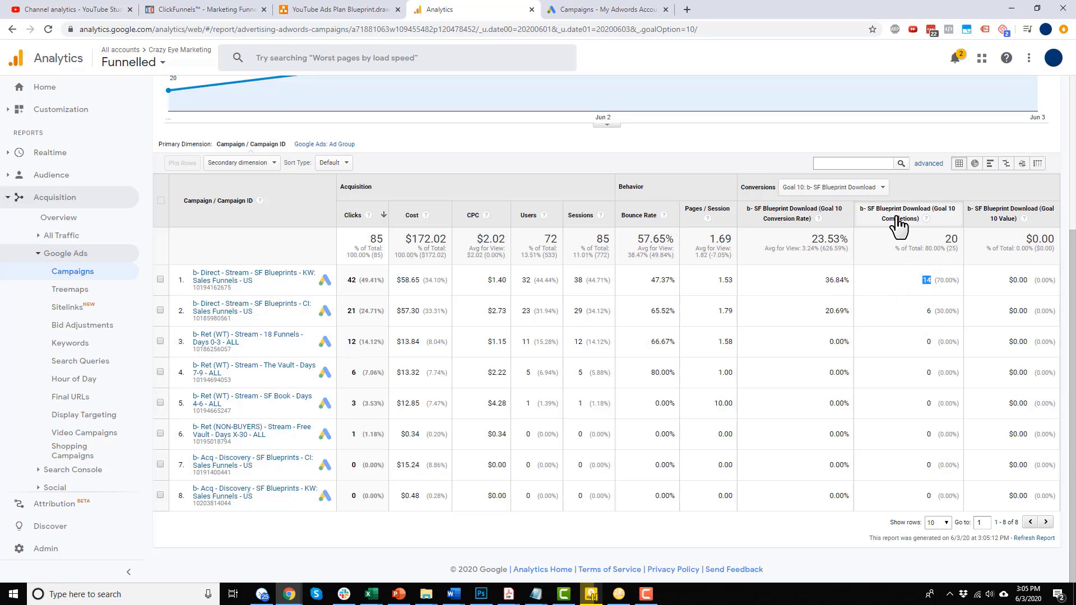
{"action": "left_click", "coordinate": [568, 16]}
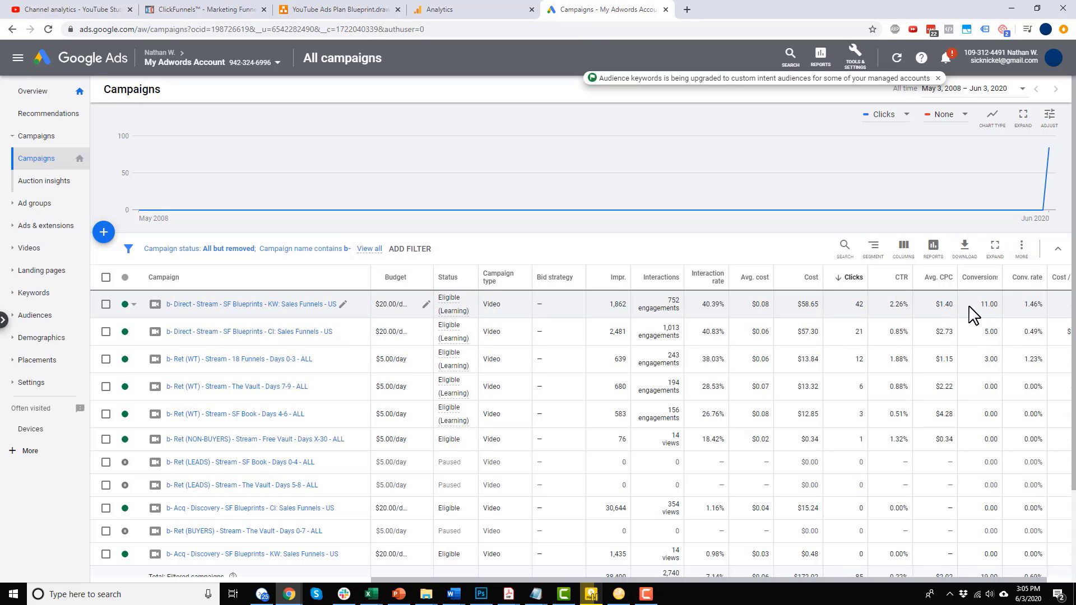
{"action": "left_click", "coordinate": [474, 9]}
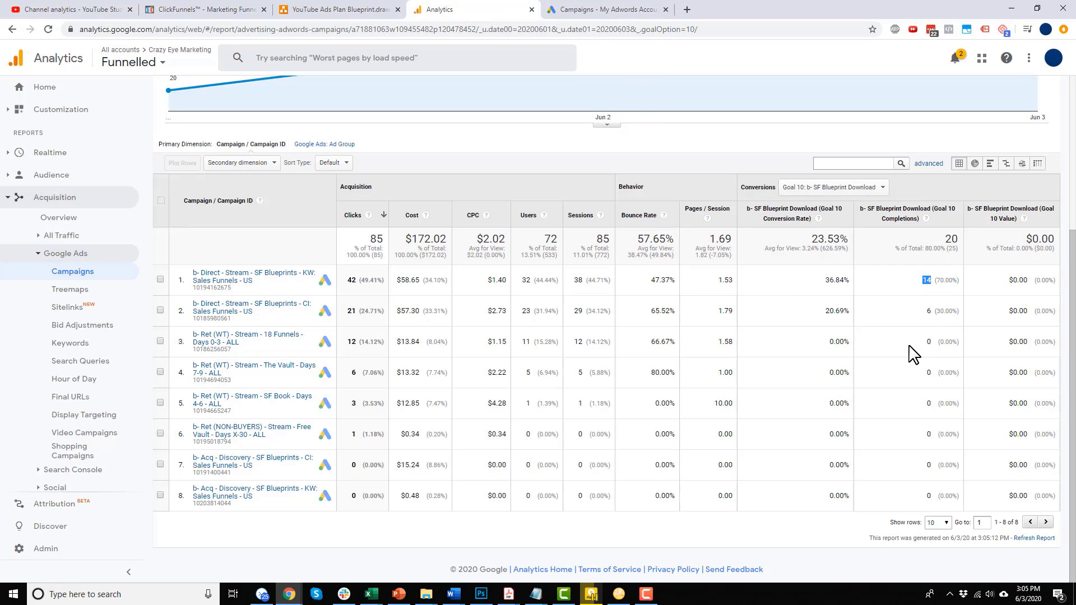
{"action": "left_click", "coordinate": [618, 10]}
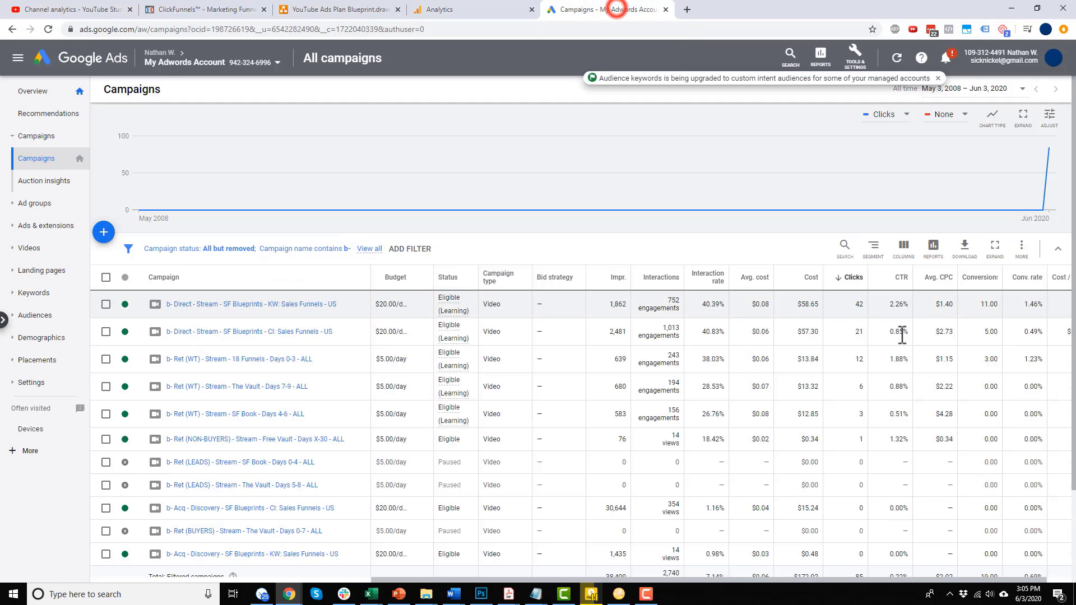
{"action": "left_click", "coordinate": [468, 15]}
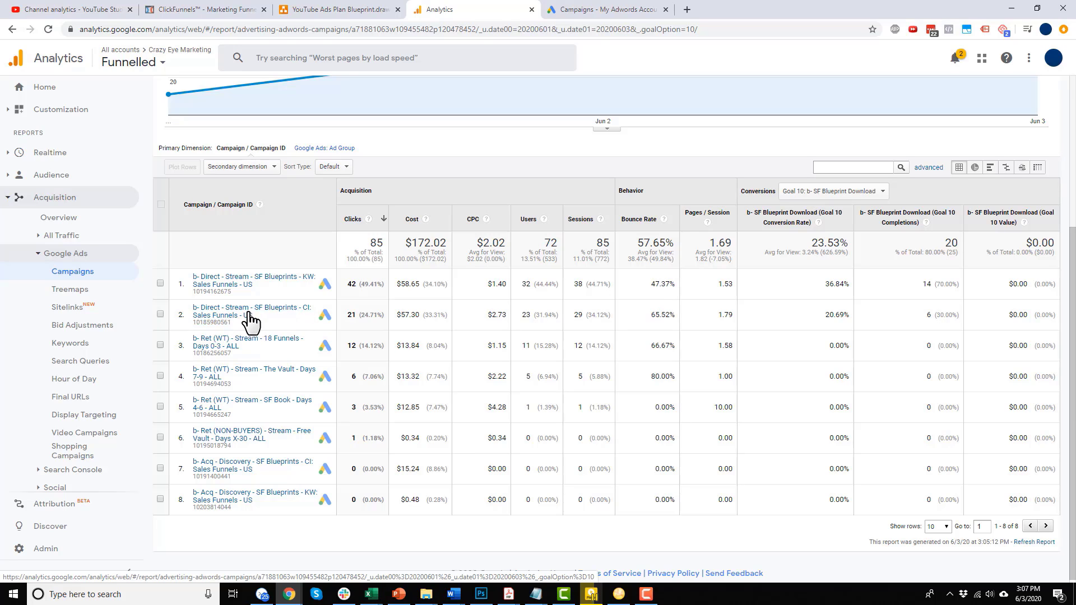
{"action": "left_click", "coordinate": [102, 437]}
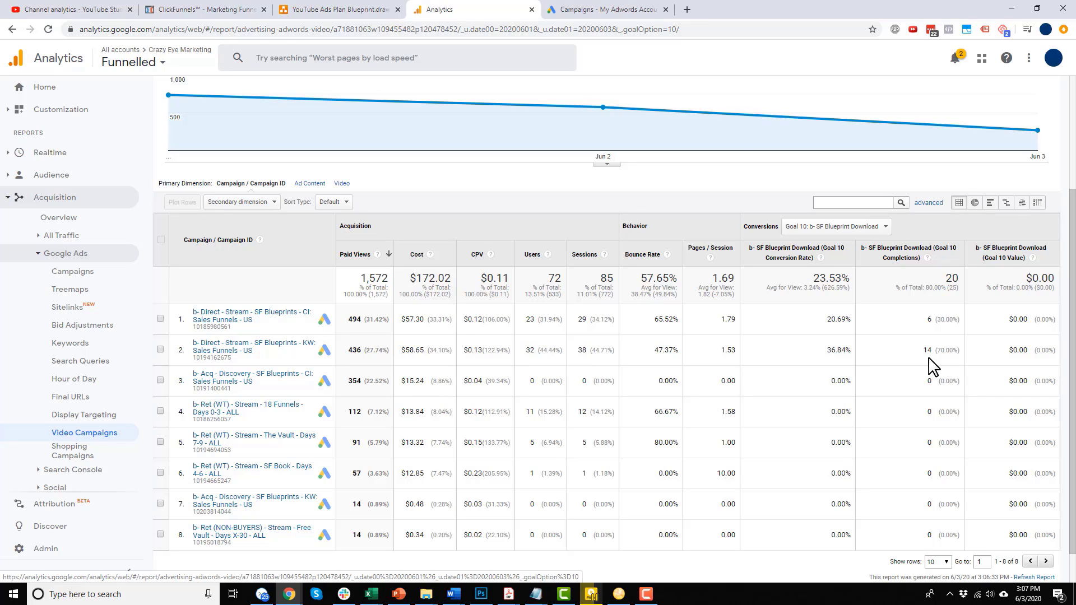
Search Google for "ab test calculator" in a new browser tab and open Neil Patel's A/B testing significance calculator
{"action": "left_click", "coordinate": [688, 10]}
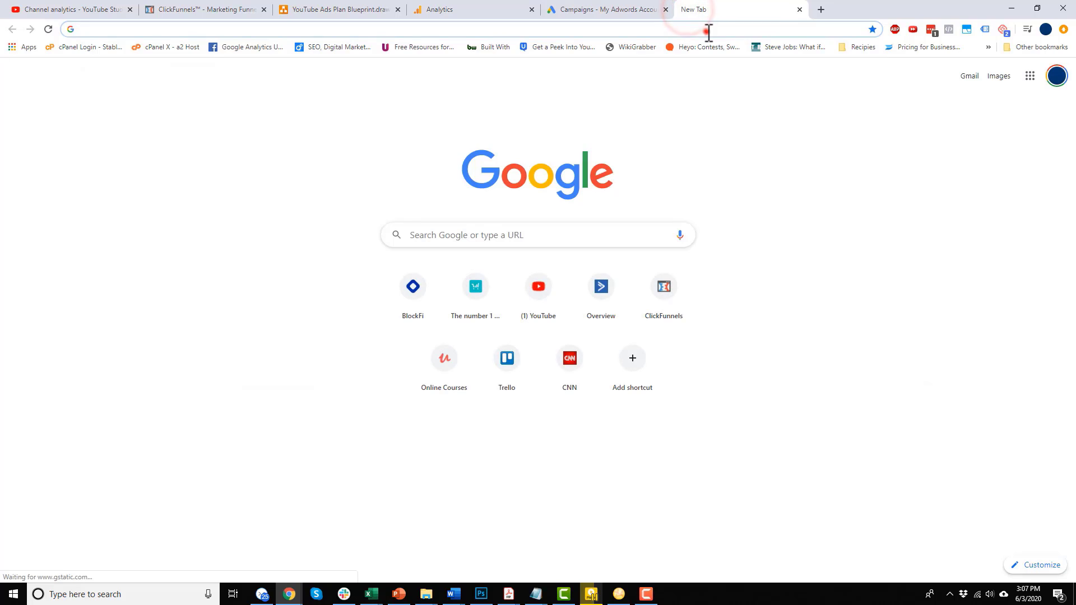
{"action": "left_click", "coordinate": [708, 32]}
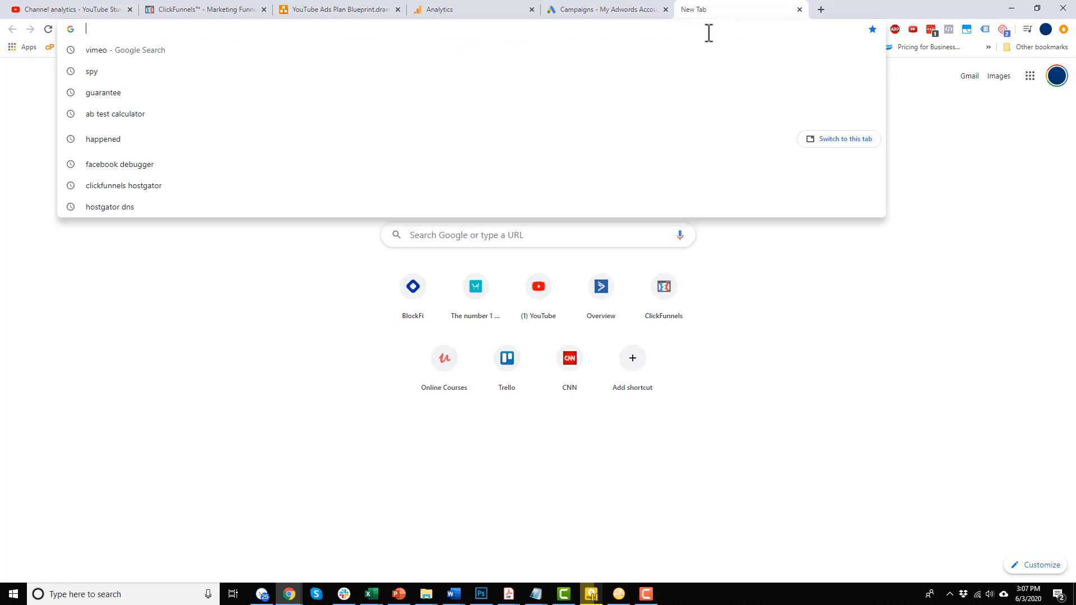
{"action": "type", "text": "ab test calculator"}
{"action": "key", "text": "Return"}
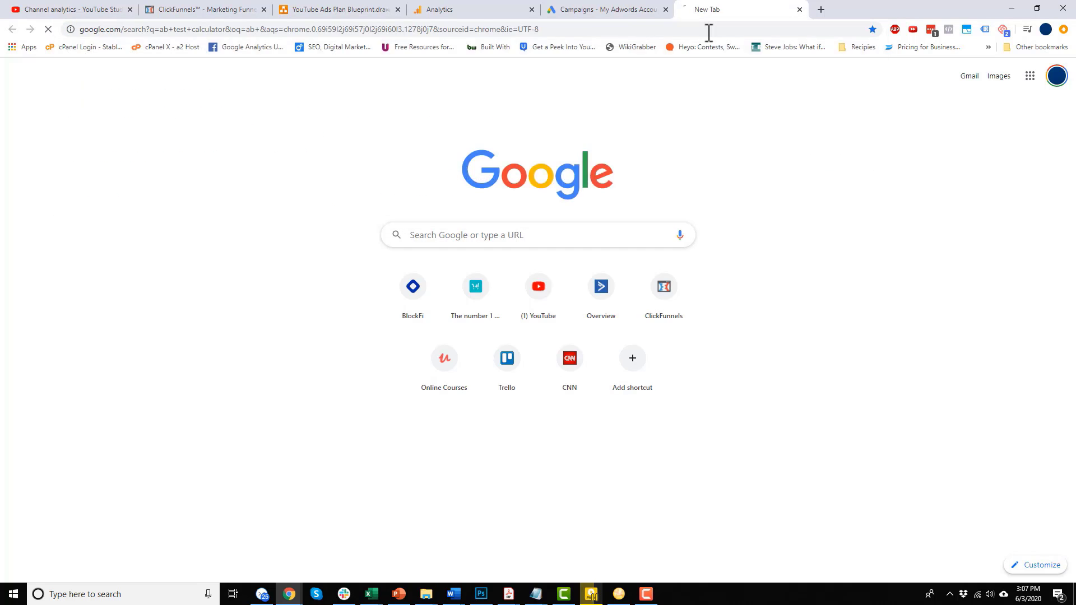
{"action": "left_click", "coordinate": [297, 298]}
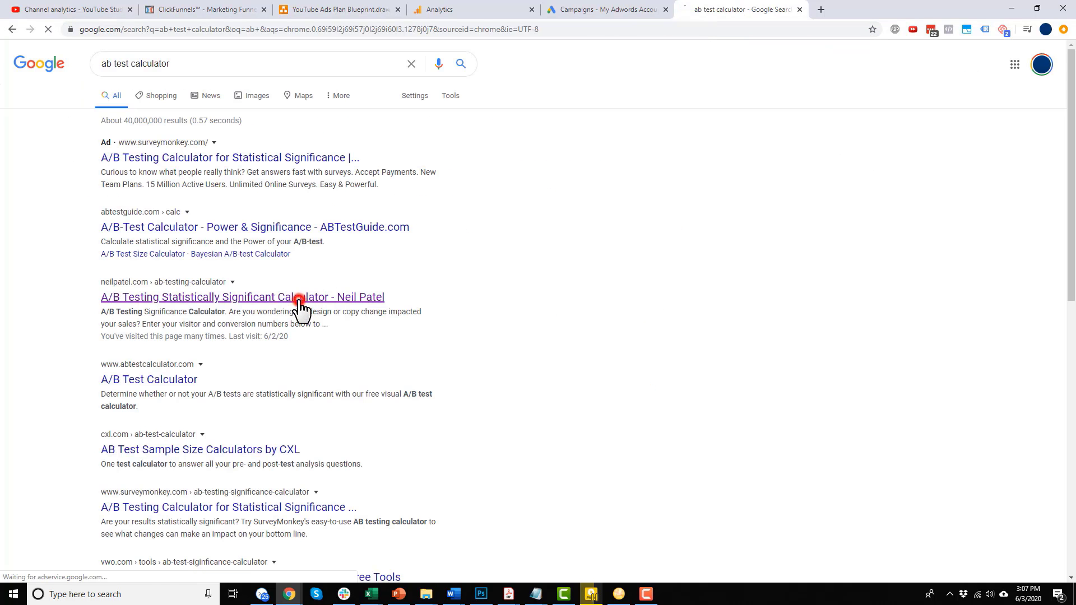
{"action": "scroll", "coordinate": [516, 317], "scroll_direction": "down", "scroll_amount": 2}
{"action": "scroll", "coordinate": [517, 317], "scroll_direction": "down", "scroll_amount": 4}
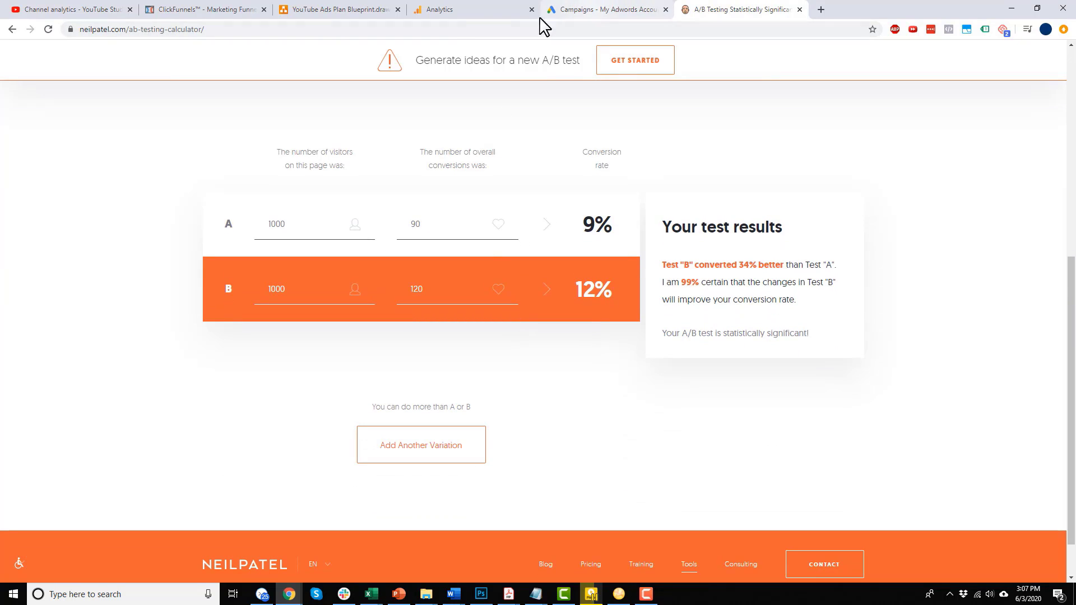
Using the CI: Sales Funnels direct campaign's paid views and completions from Analytics, set the calculator's variation A to 494 visitors and 6 conversions
{"action": "left_click", "coordinate": [468, 12]}
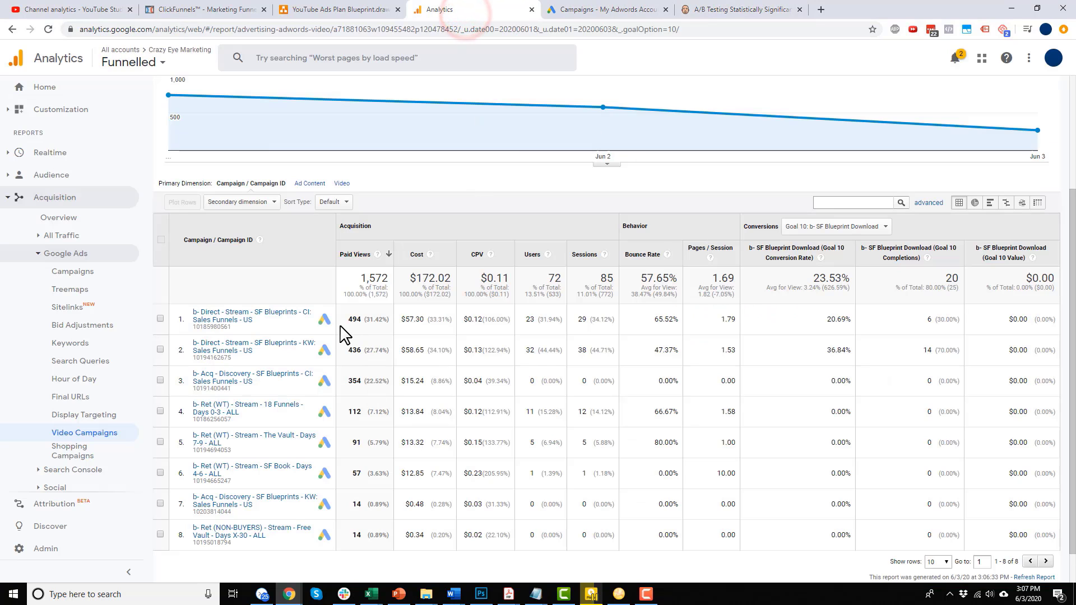
{"action": "double_click", "coordinate": [358, 320]}
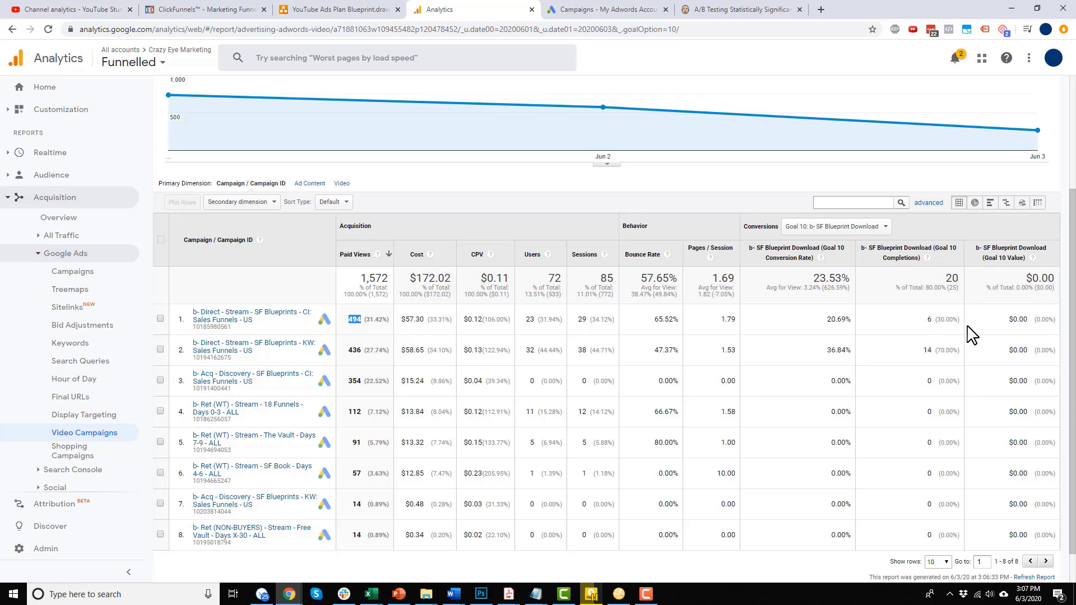
{"action": "left_click", "coordinate": [926, 323]}
{"action": "left_click", "coordinate": [740, 10]}
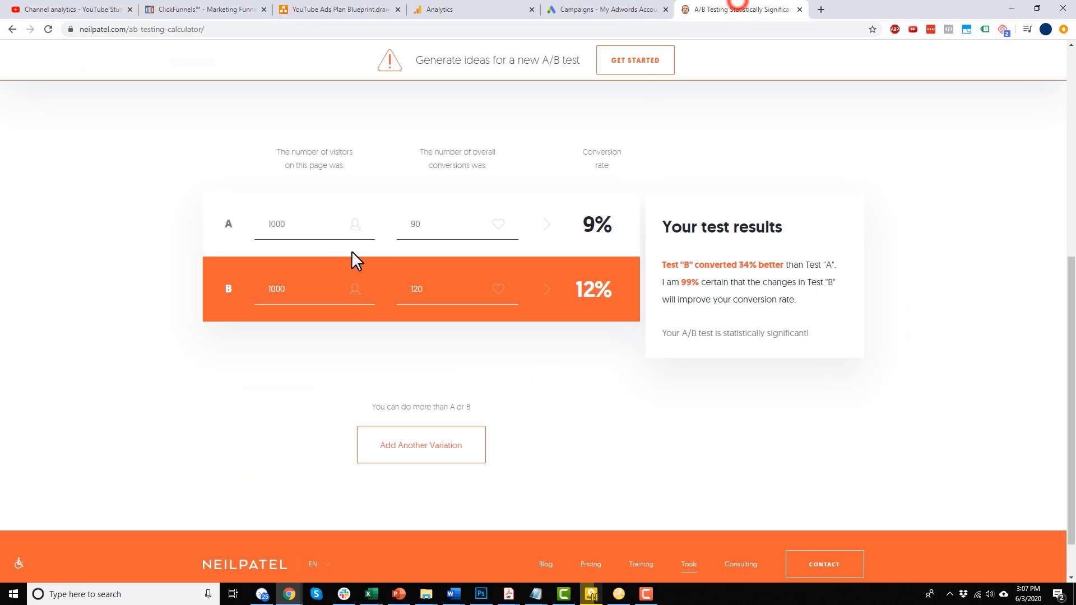
{"action": "left_click", "coordinate": [320, 231]}
{"action": "double_click", "coordinate": [320, 231]}
{"action": "type", "text": "494"}
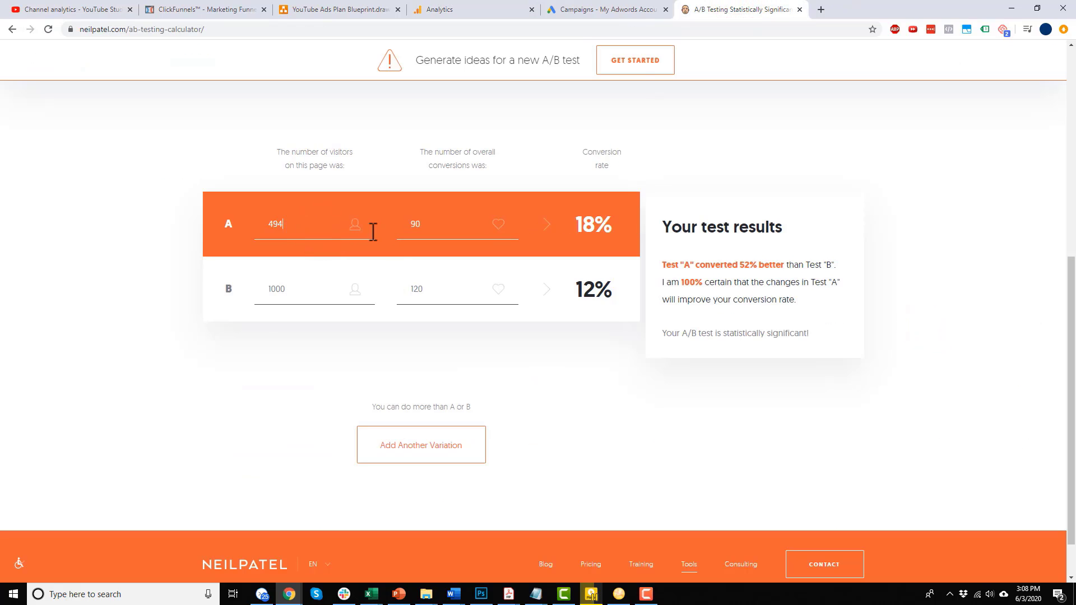
{"action": "double_click", "coordinate": [453, 228]}
{"action": "type", "text": "6"}
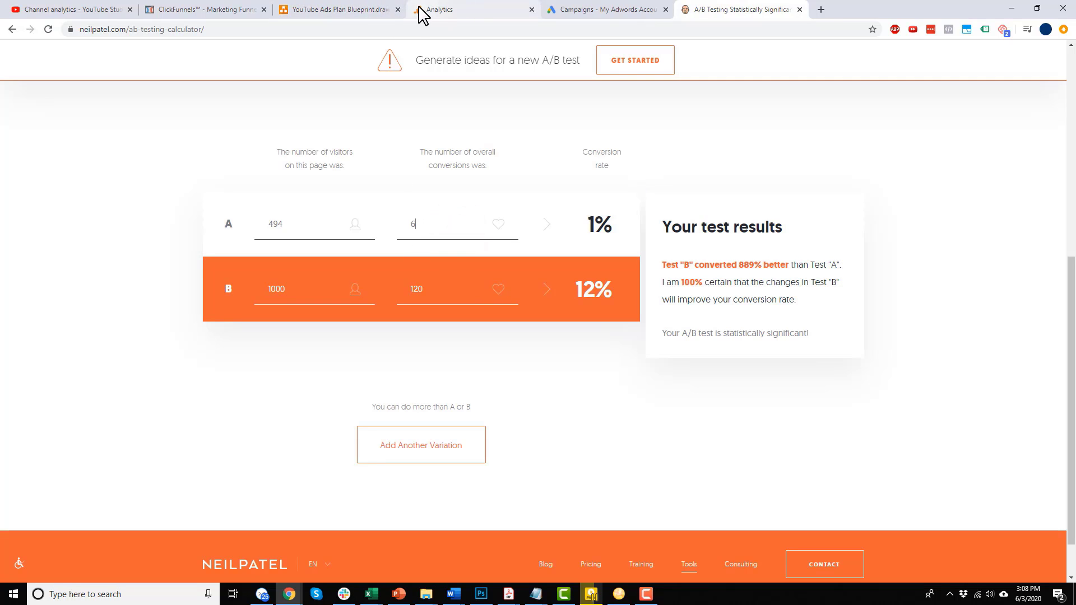
Using the KW: Sales Funnels direct campaign's paid views and completions from Analytics, set the calculator's variation B to 436 visitors and 14 conversions
{"action": "left_click", "coordinate": [460, 9]}
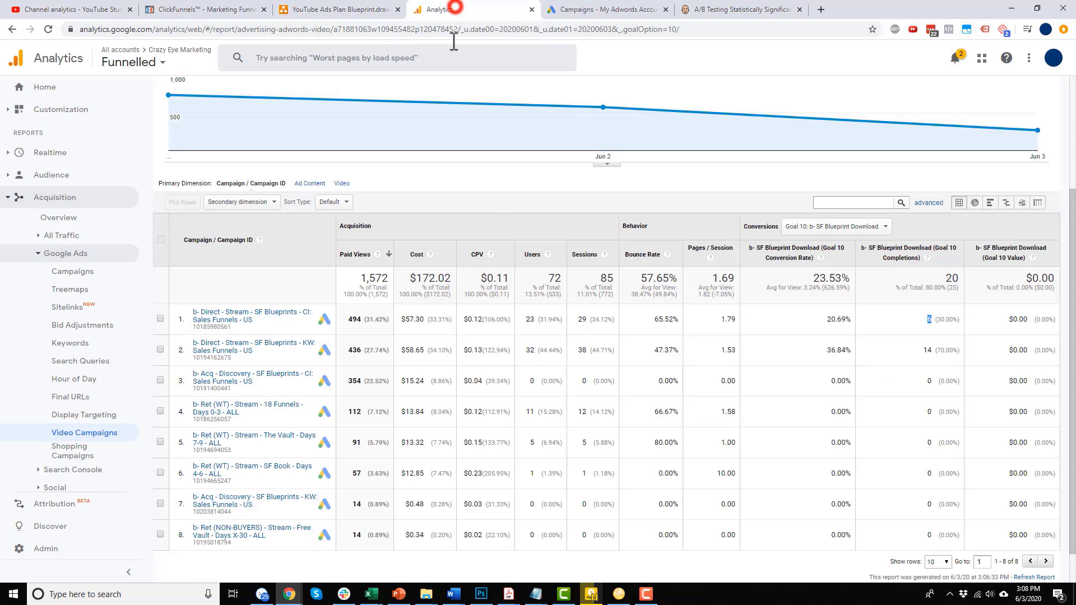
{"action": "left_click", "coordinate": [349, 350]}
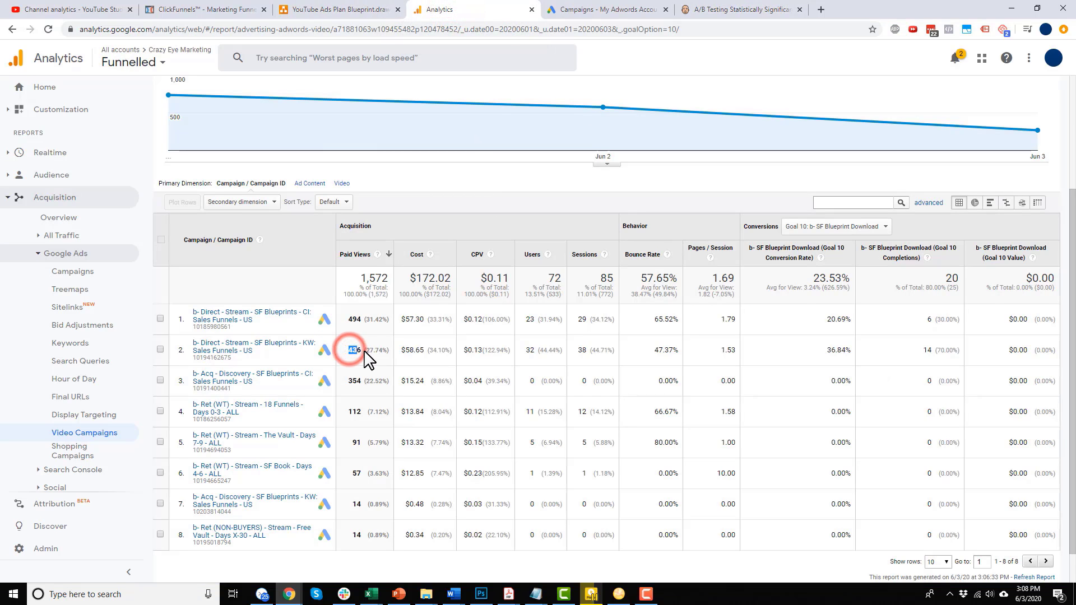
{"action": "double_click", "coordinate": [927, 350]}
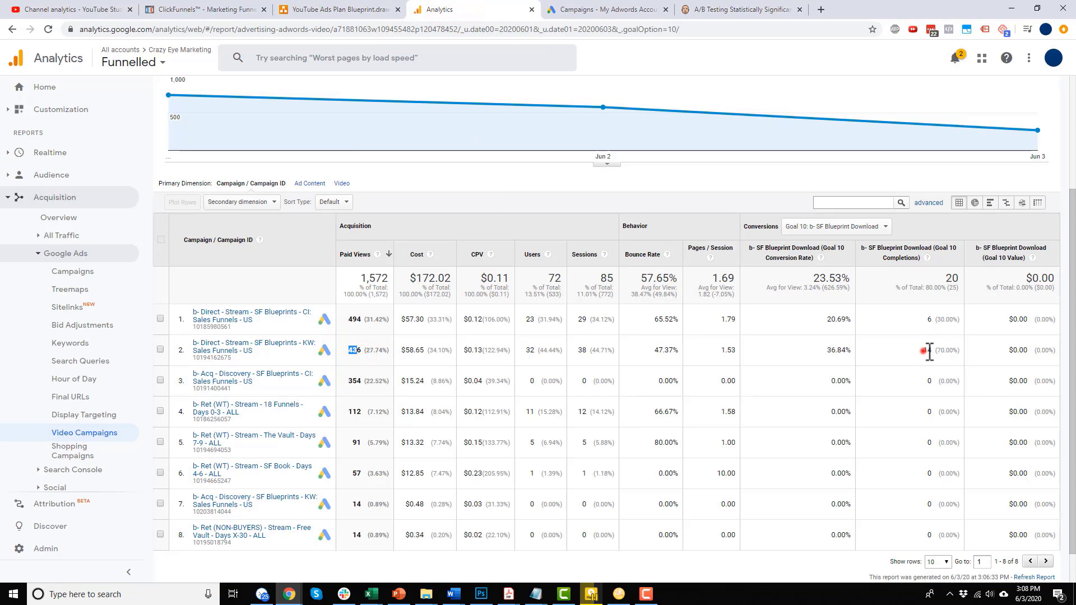
{"action": "left_click", "coordinate": [726, 9]}
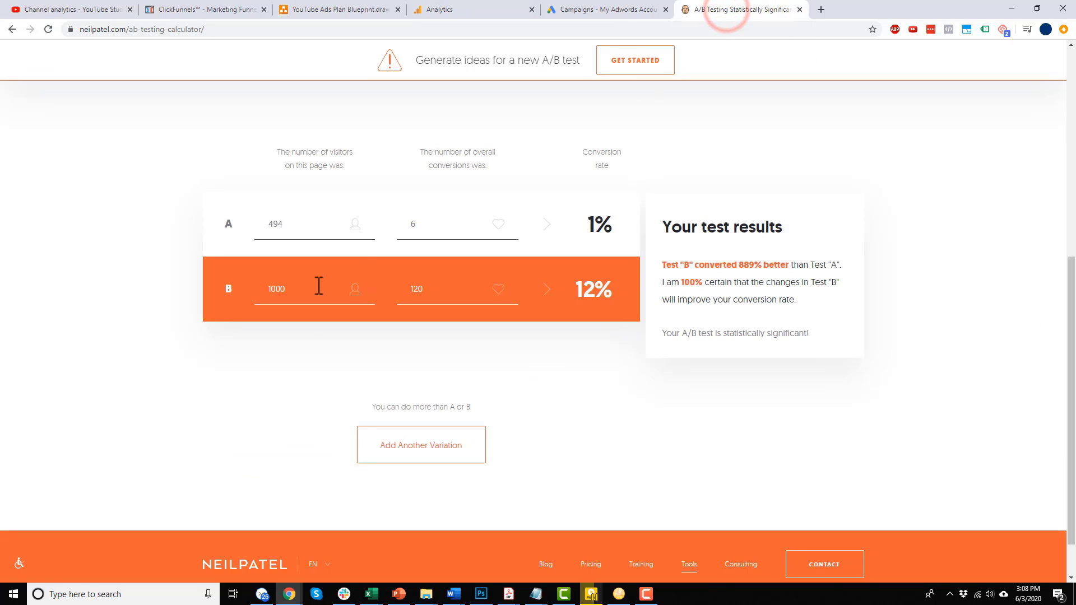
{"action": "left_click_drag", "start_coordinate": [307, 286], "coordinate": [213, 287]}
{"action": "type", "text": "436"}
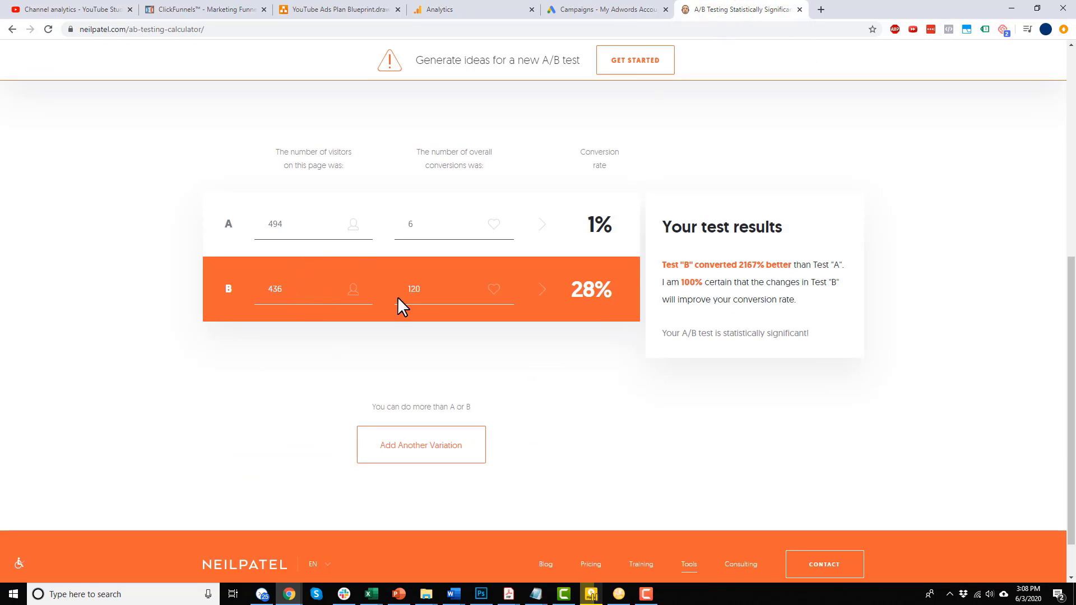
{"action": "left_click_drag", "start_coordinate": [442, 290], "coordinate": [399, 290]}
{"action": "type", "text": "14"}
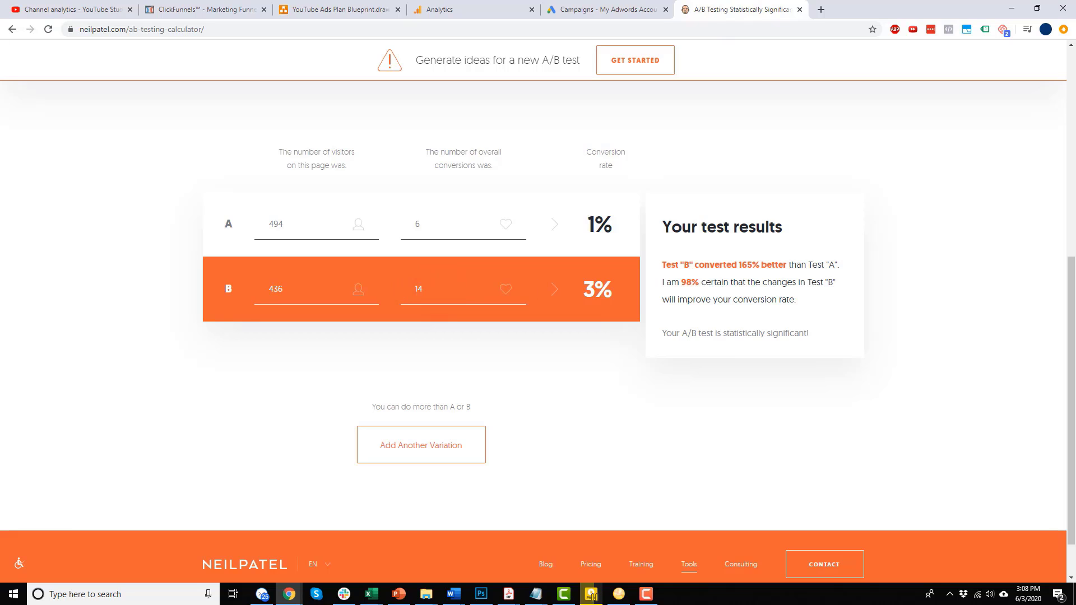
Examine the A/B test results for the conversion improvement, certainty level and statistical significance
{"action": "left_click", "coordinate": [982, 380]}
{"action": "left_click_drag", "start_coordinate": [681, 268], "coordinate": [840, 266]}
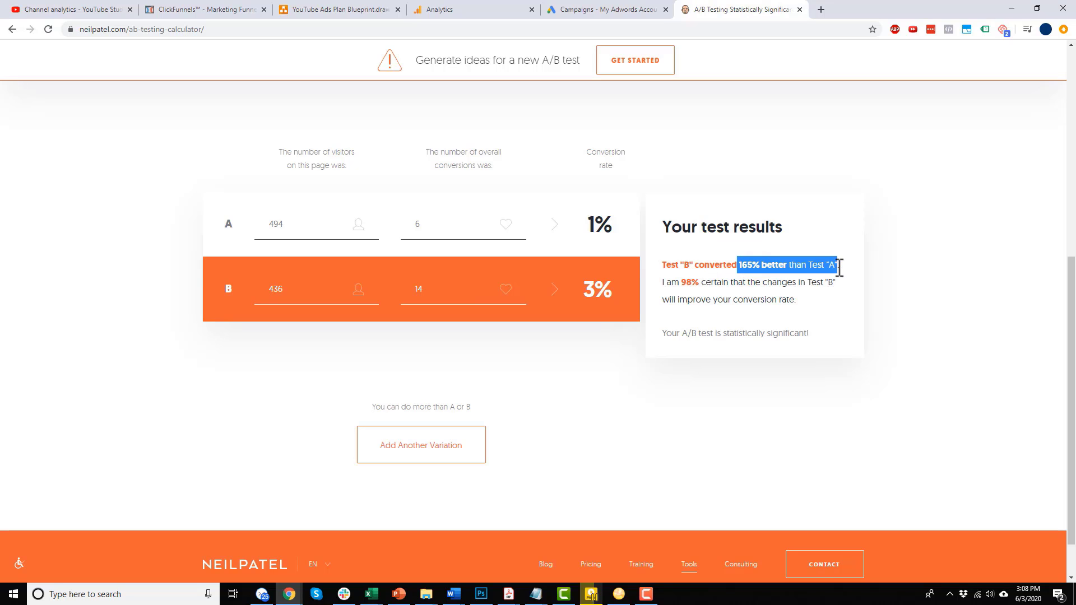
{"action": "left_click_drag", "start_coordinate": [675, 284], "coordinate": [631, 259]}
{"action": "left_click", "coordinate": [793, 296]}
{"action": "left_click", "coordinate": [771, 278]}
{"action": "left_click_drag", "start_coordinate": [673, 335], "coordinate": [819, 344]}
{"action": "left_click", "coordinate": [814, 334]}
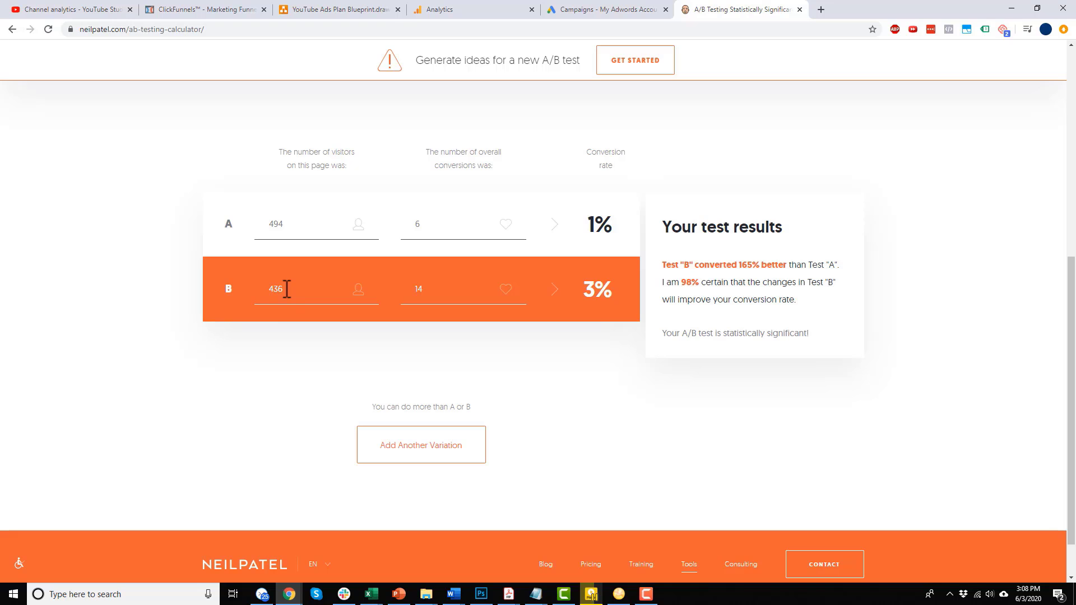
Switch to Google Ads and pause the "b- Direct - Stream - SF Blueprints - CI: Sales Funnels - US" campaign
{"action": "left_click", "coordinate": [588, 9]}
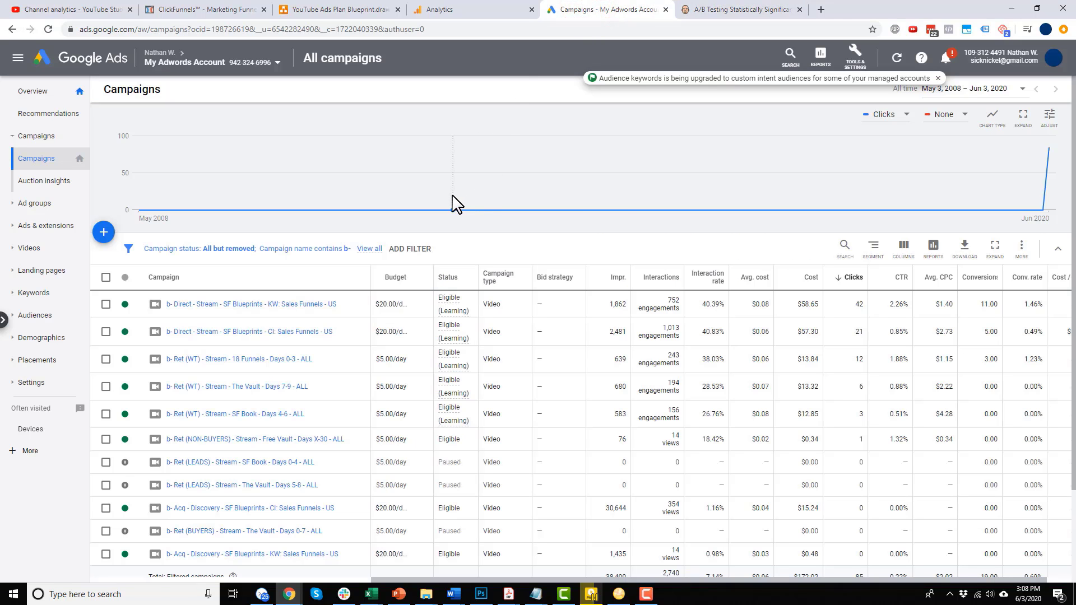
{"action": "left_click", "coordinate": [125, 332]}
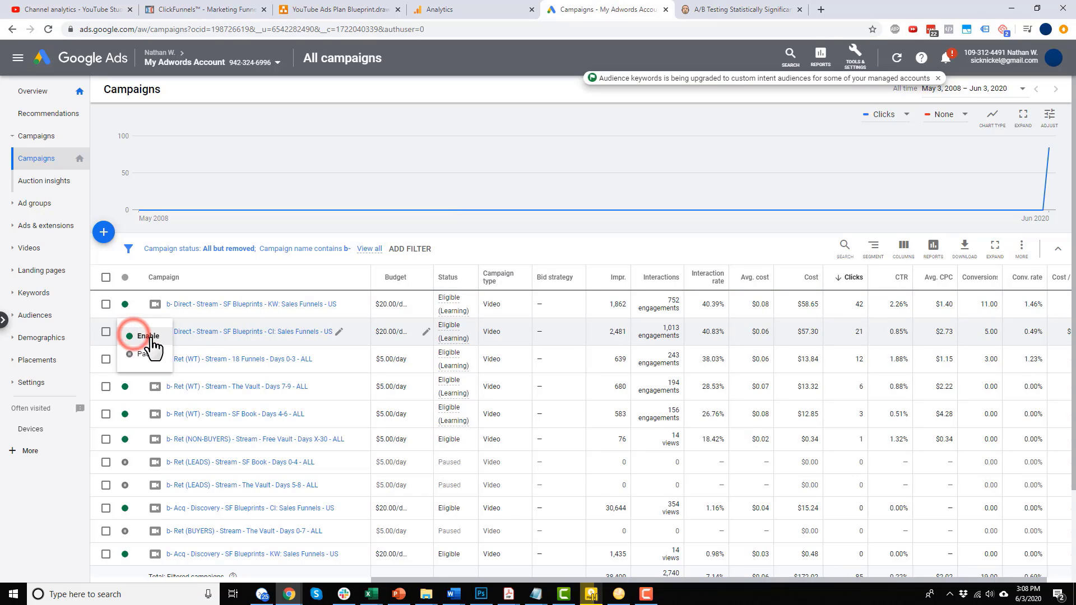
{"action": "left_click", "coordinate": [148, 354]}
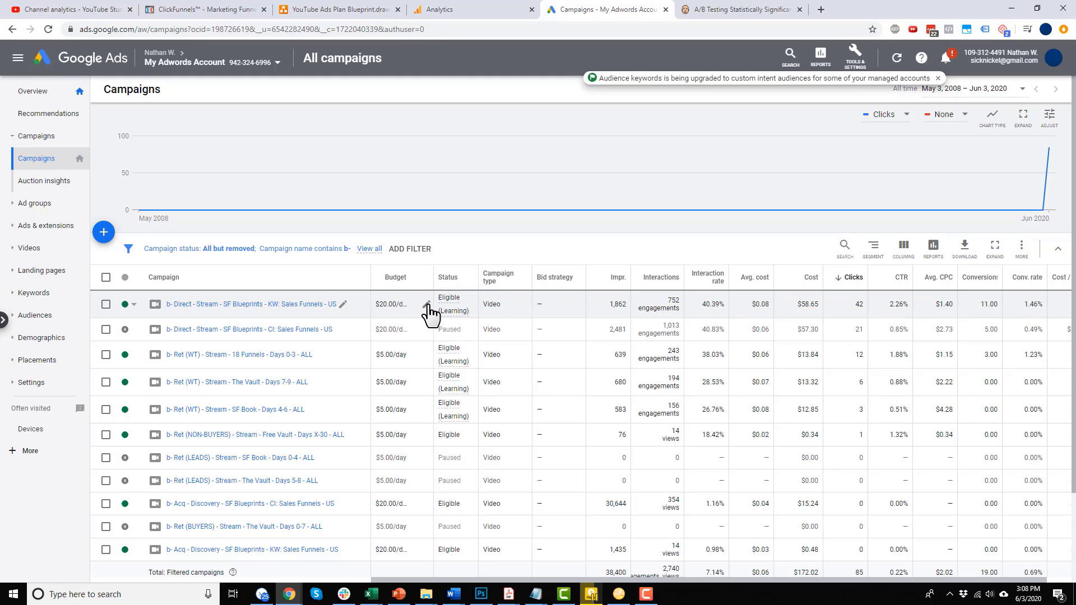
Set the daily budget of the "b- Direct - Stream - SF Blueprints - KW: Sales Funnels - US" campaign to $30.00
{"action": "left_click", "coordinate": [427, 306]}
{"action": "left_click_drag", "start_coordinate": [394, 318], "coordinate": [385, 319]}
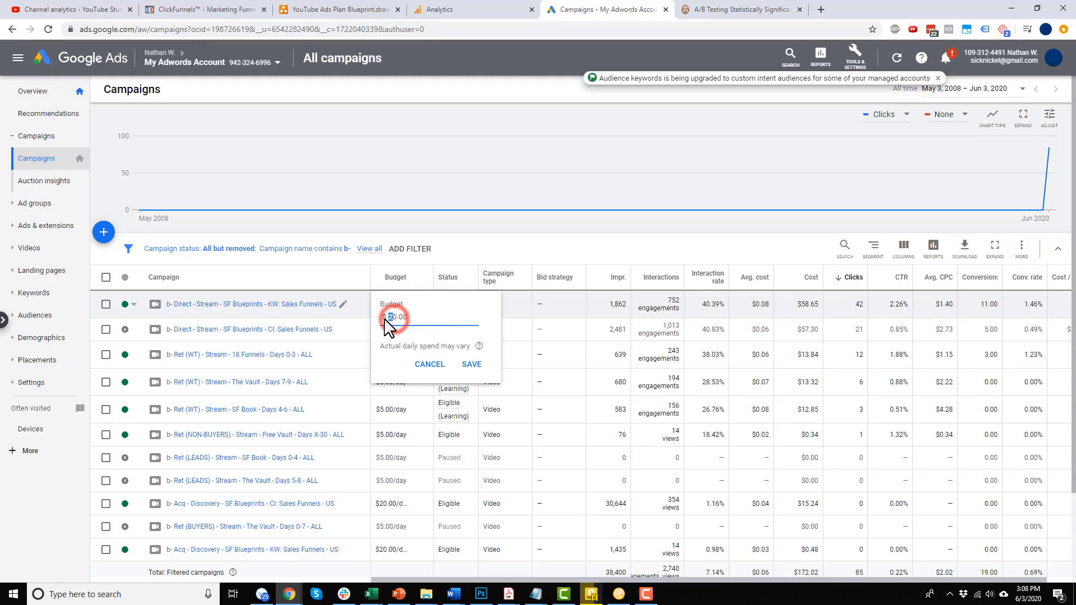
{"action": "type", "text": "3"}
{"action": "left_click", "coordinate": [474, 366]}
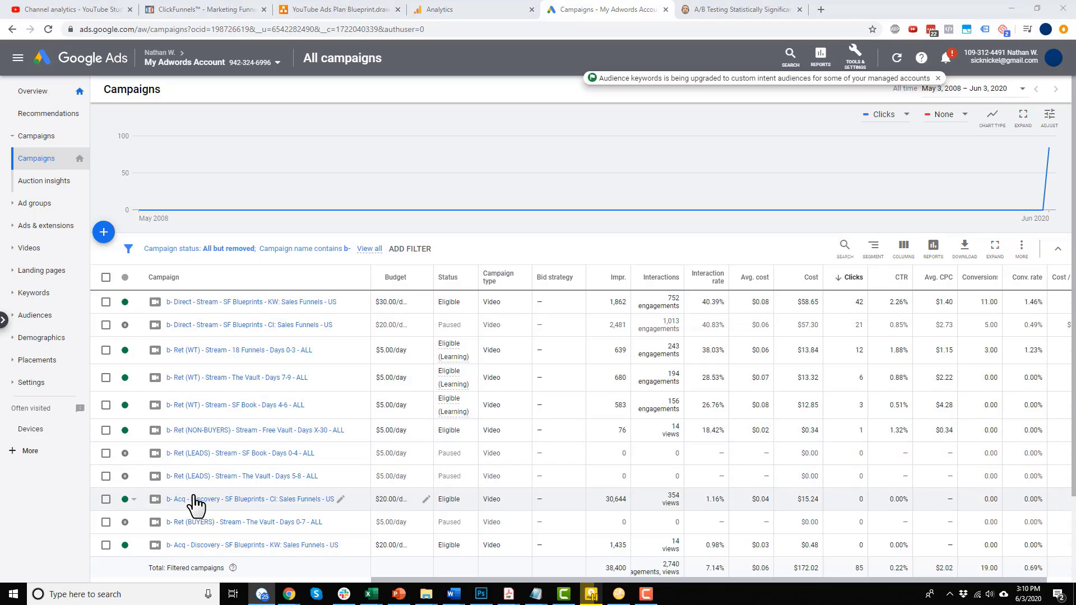
Check the Discovery campaigns' costs and set the Desktops ad group's maximum CPV to $0.10 in the CI: Sales Funnels Discovery campaign
{"action": "scroll", "coordinate": [192, 504], "scroll_direction": "down", "scroll_amount": 2}
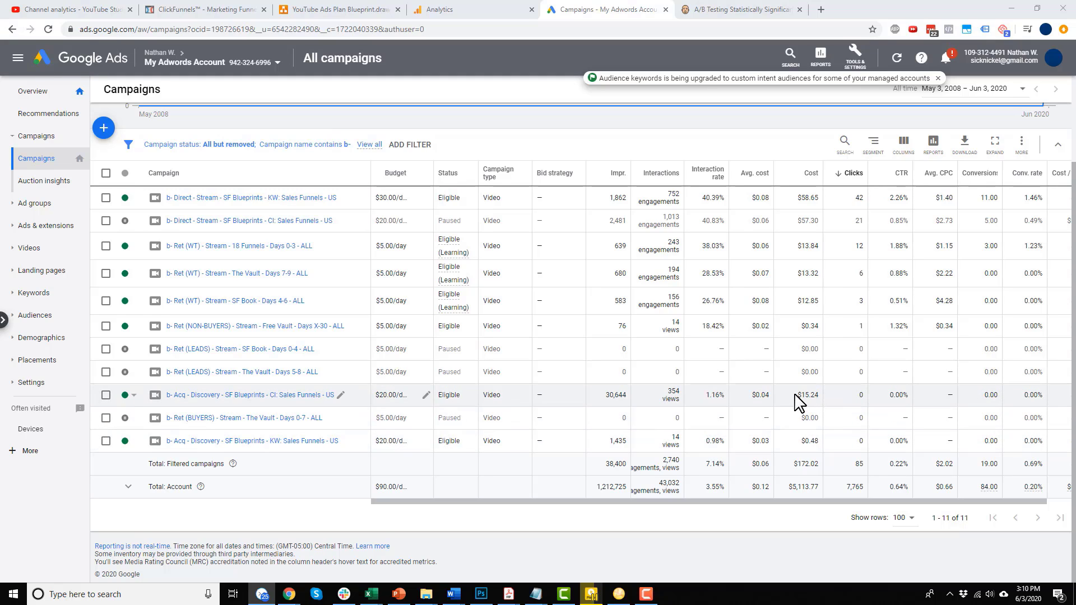
{"action": "left_click_drag", "start_coordinate": [791, 395], "coordinate": [816, 399]}
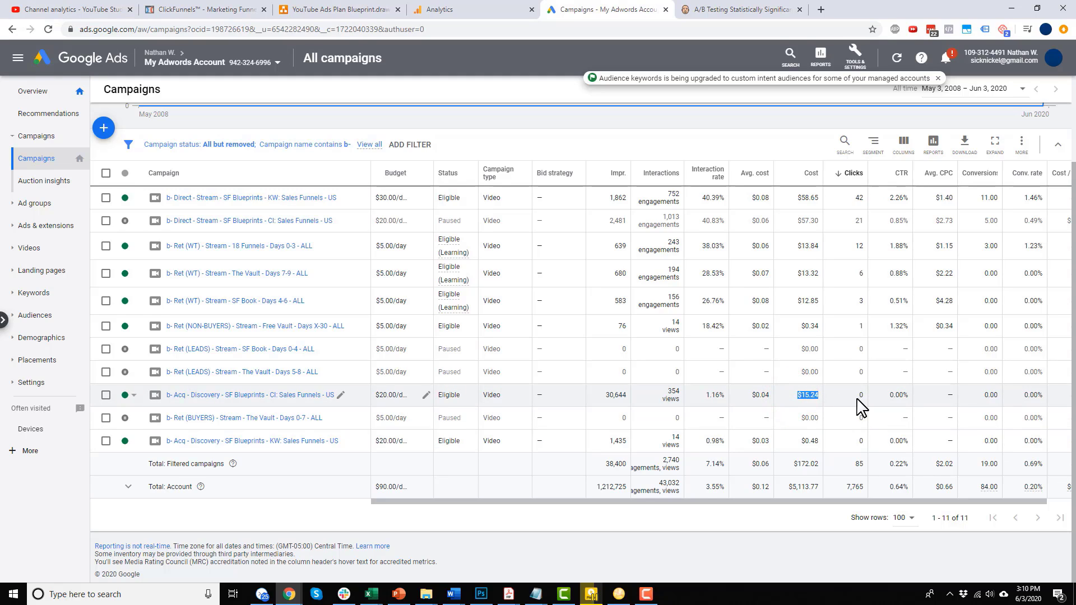
{"action": "left_click_drag", "start_coordinate": [797, 441], "coordinate": [820, 444]}
{"action": "left_click", "coordinate": [818, 441]}
{"action": "left_click", "coordinate": [296, 396]}
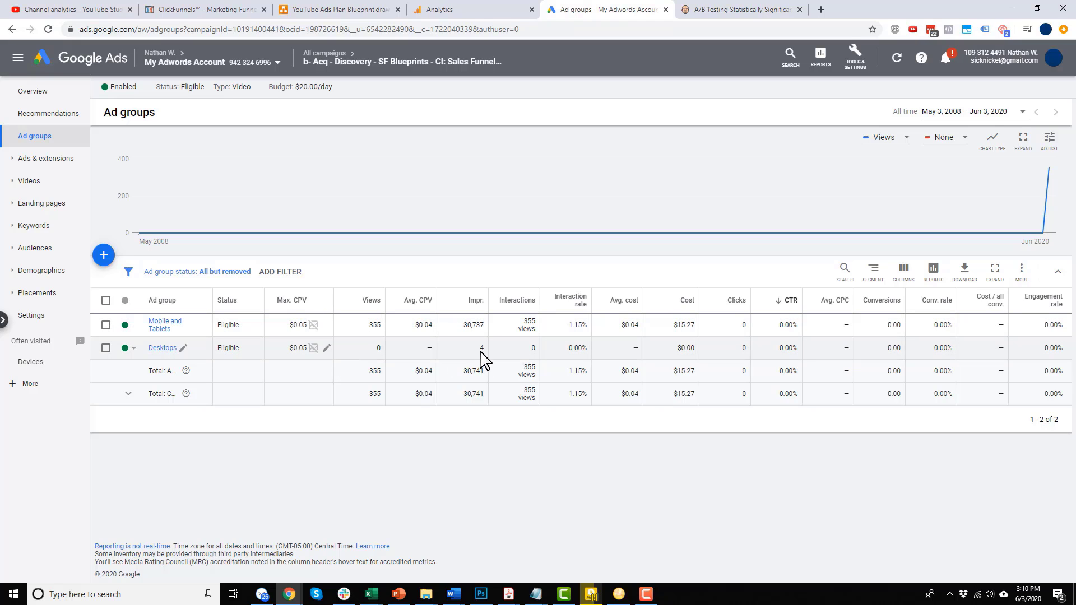
{"action": "left_click", "coordinate": [327, 349]}
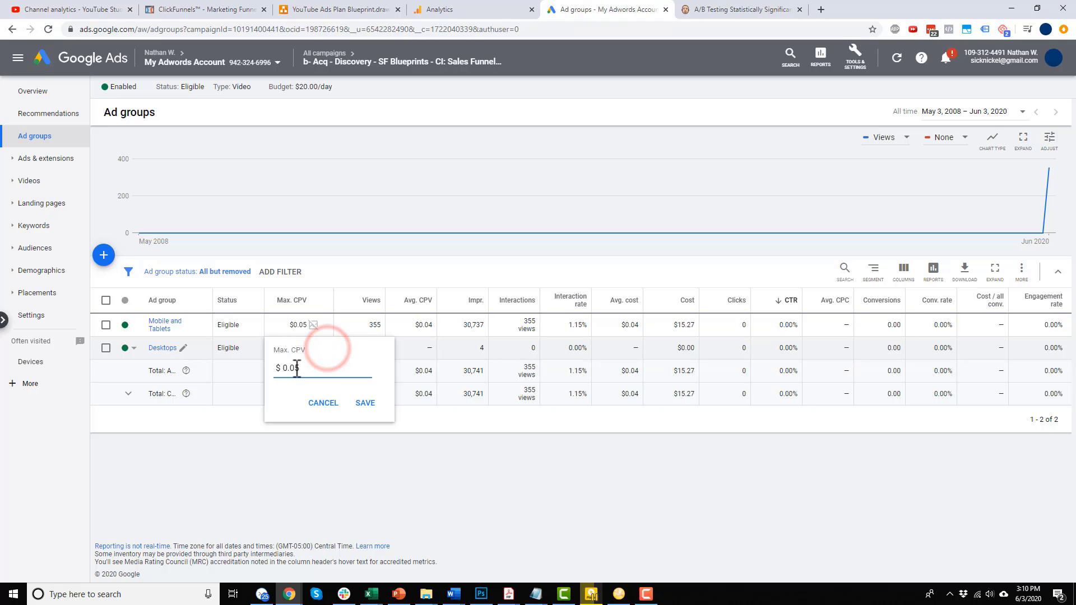
{"action": "left_click_drag", "start_coordinate": [290, 368], "coordinate": [323, 370]}
{"action": "type", "text": "1"}
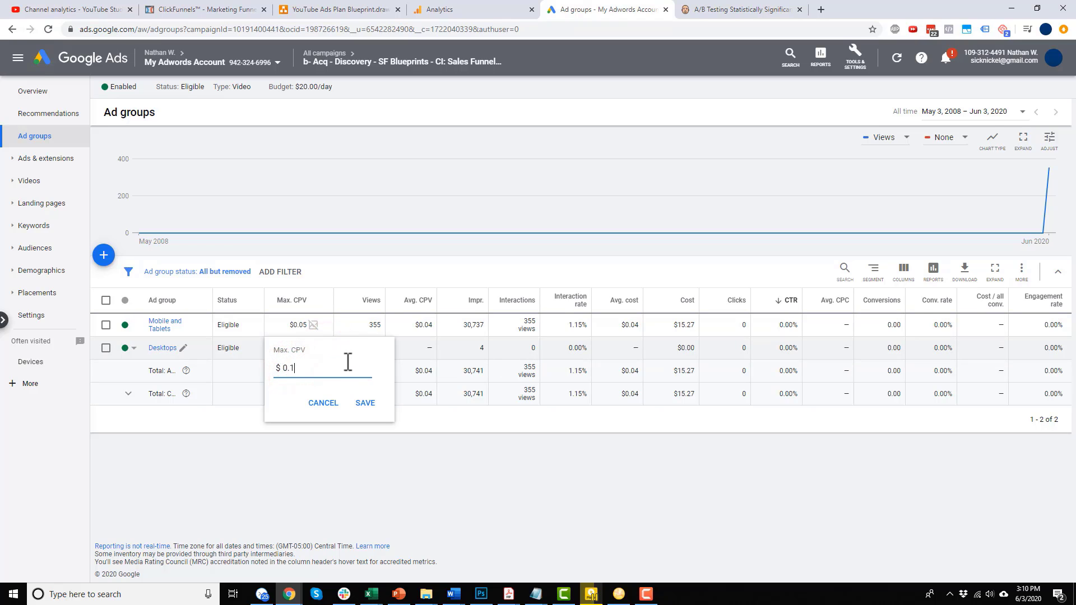
{"action": "left_click", "coordinate": [368, 404]}
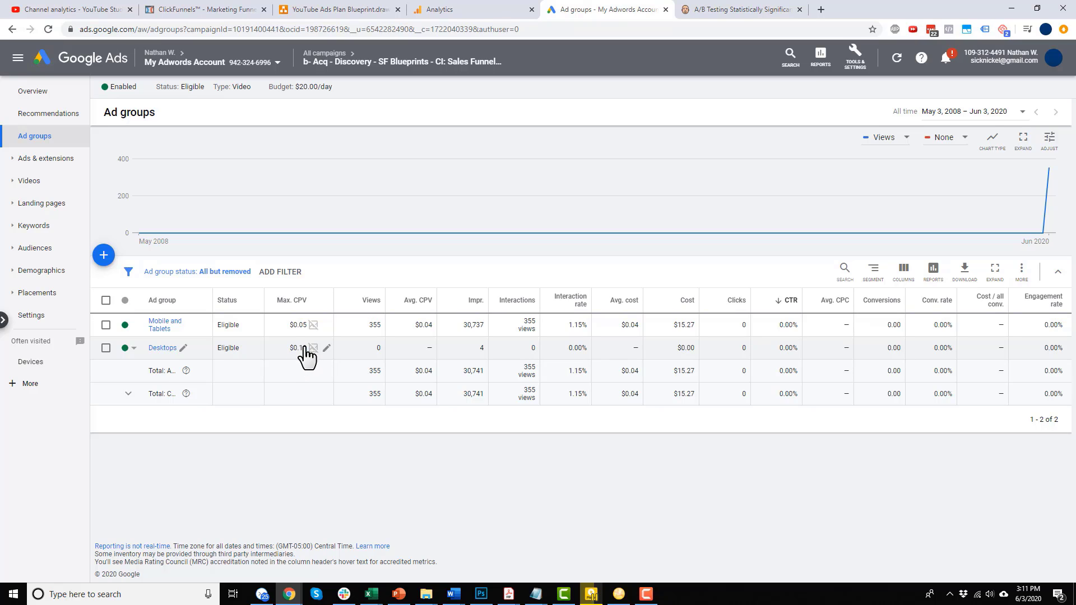
Set the Desktops ad group's maximum CPV to $0.10 in the "b- Acq - Discovery - SF Blueprints - KW: Sales Funnels - US" campaign
{"action": "left_click", "coordinate": [325, 53]}
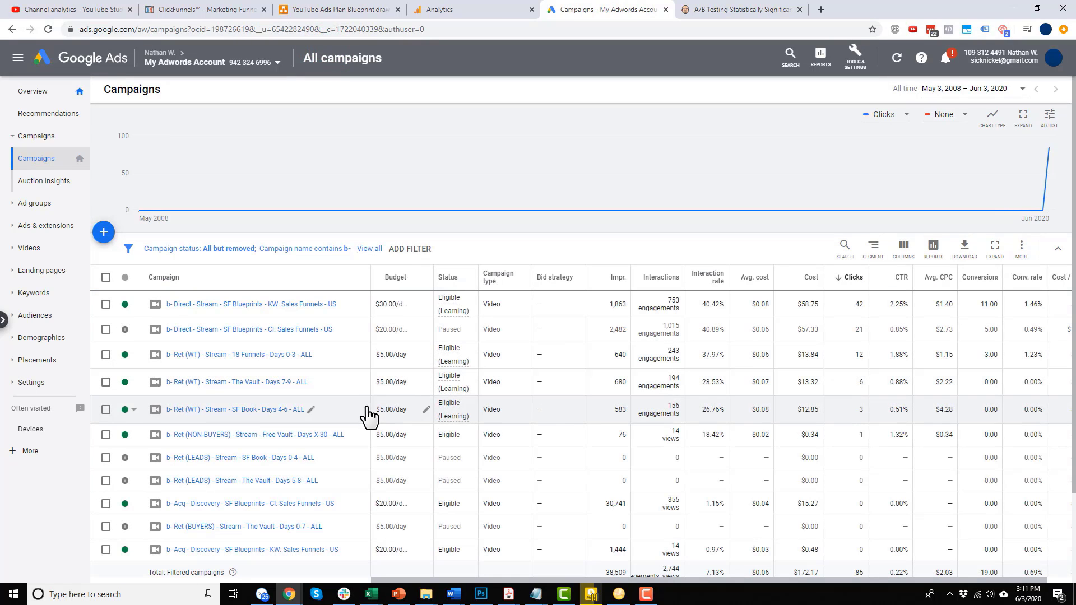
{"action": "left_click", "coordinate": [285, 551]}
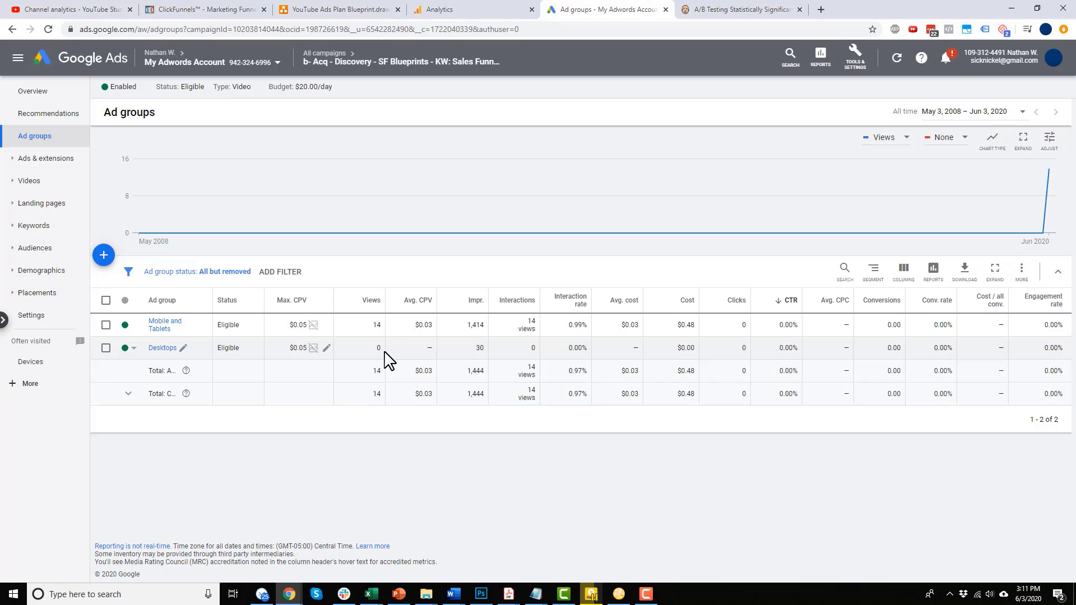
{"action": "double_click", "coordinate": [478, 349]}
{"action": "left_click", "coordinate": [327, 349]}
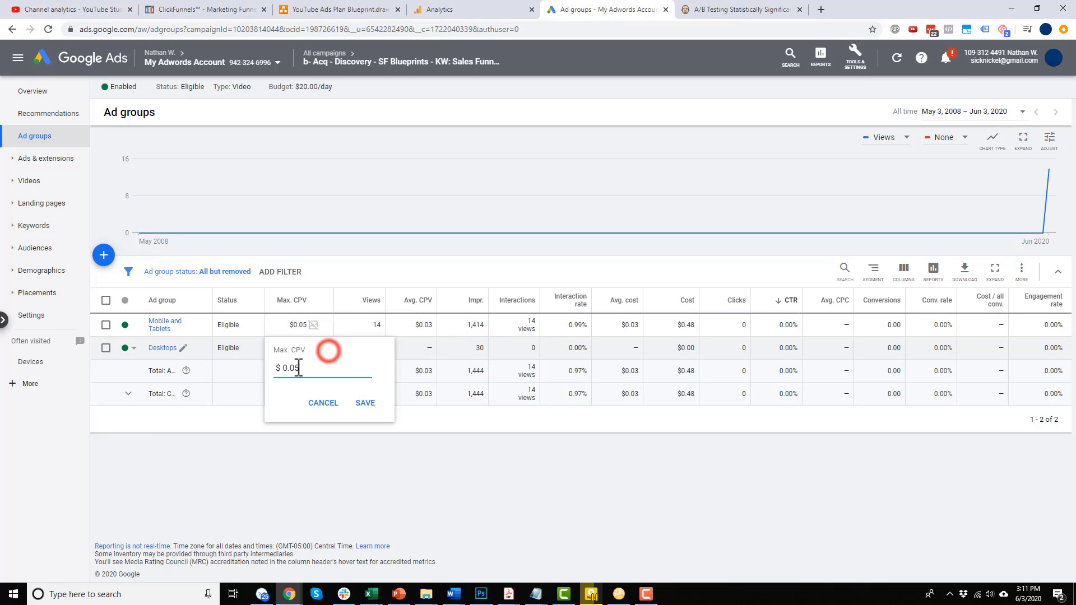
{"action": "double_click", "coordinate": [293, 368]}
{"action": "type", "text": "0.1"}
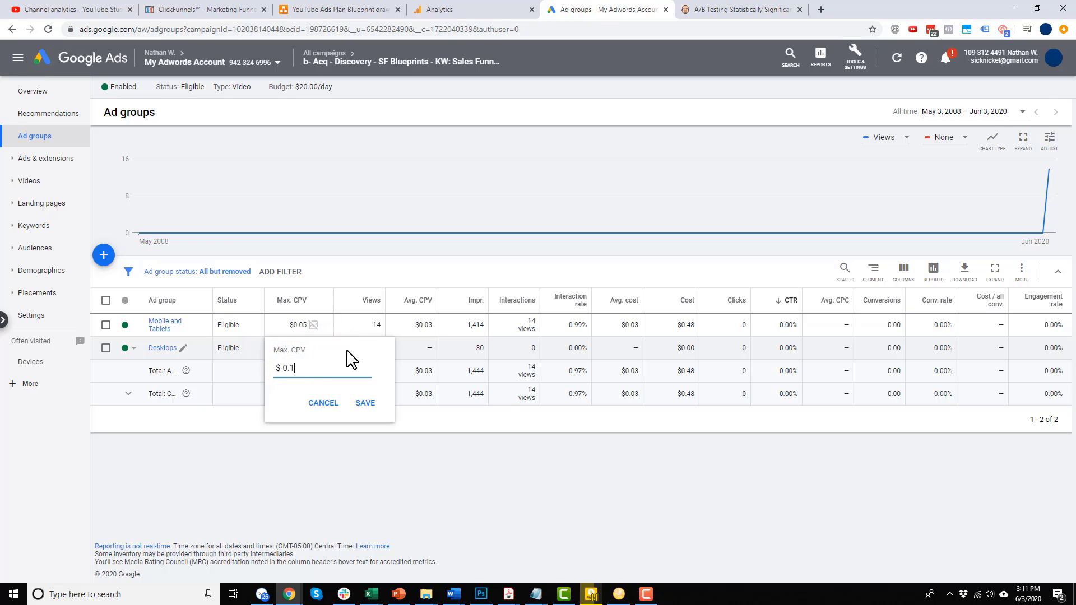
{"action": "left_click", "coordinate": [364, 403]}
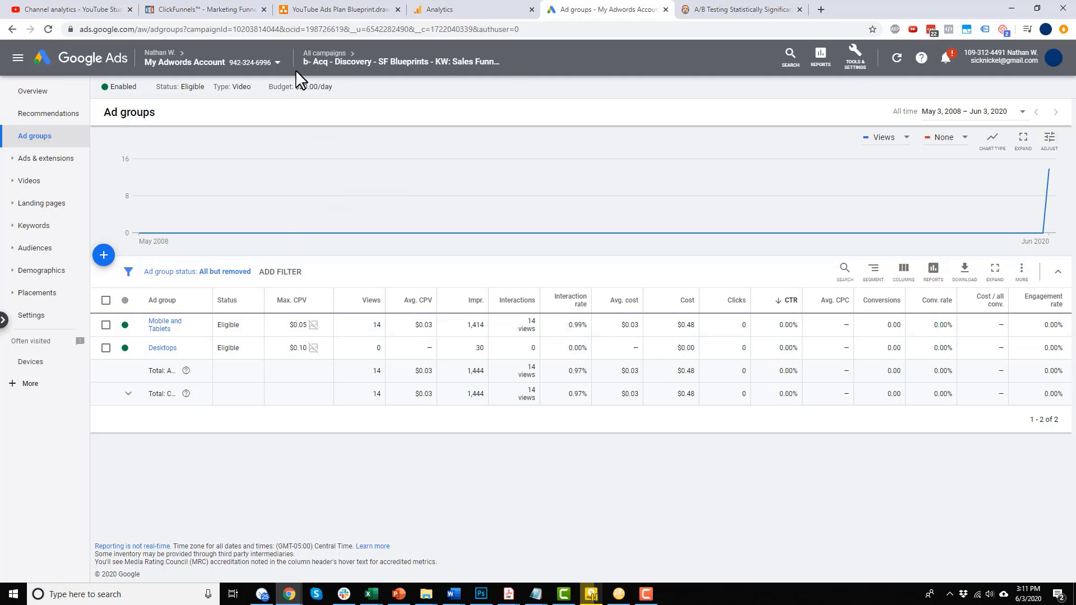
Return to the full campaign list and review the retargeting stages in the YouTube Ads Plan Blueprint diagram in diagrams.net
{"action": "left_click", "coordinate": [323, 56]}
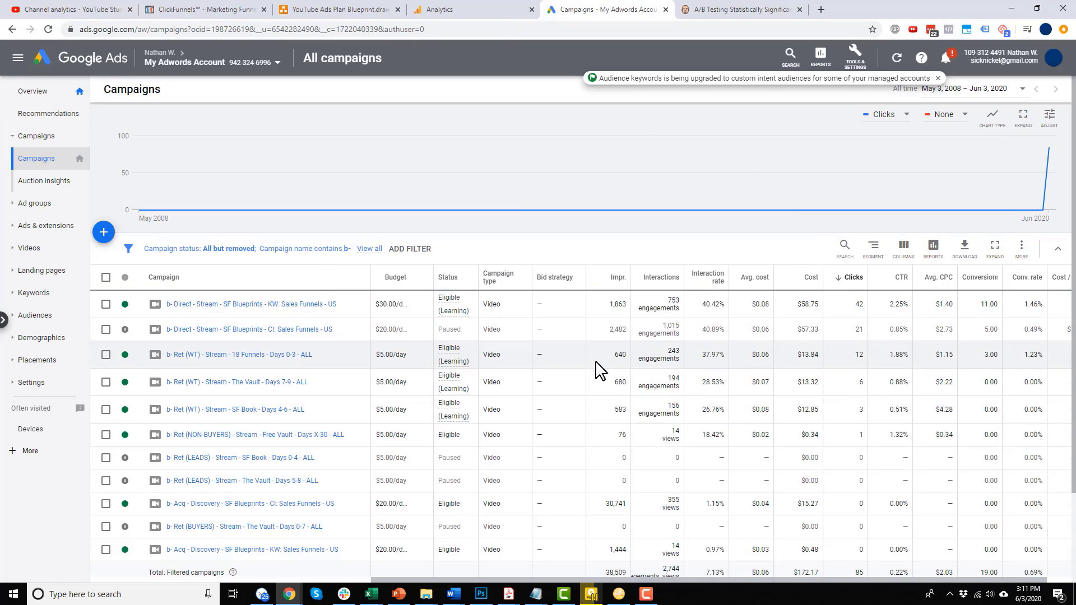
{"action": "left_click", "coordinate": [325, 10]}
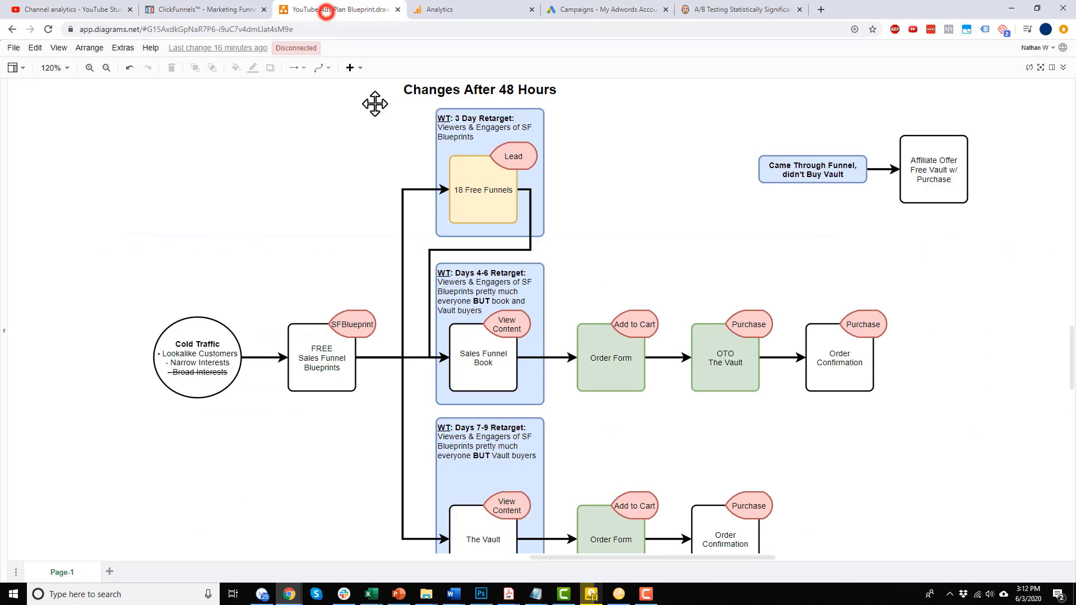
{"action": "scroll", "coordinate": [483, 230], "scroll_direction": "up", "scroll_amount": 6}
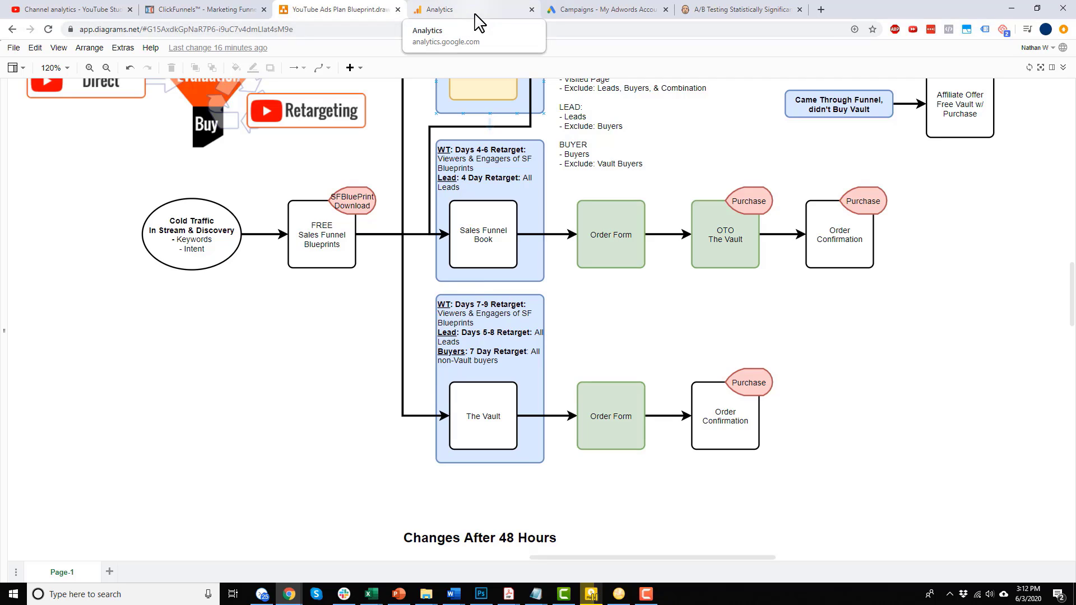
Switch back to Google Ads and pause the "b- Acq - Discovery - SF Blueprints - CI: Sales Funnels - US" campaign
{"action": "left_click", "coordinate": [587, 15]}
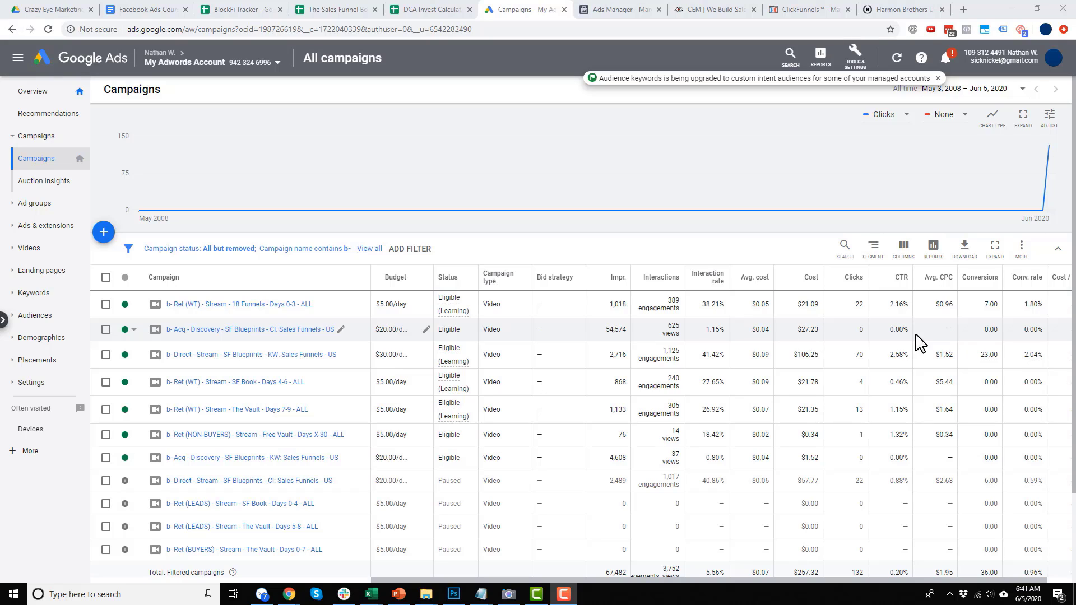
{"action": "left_click", "coordinate": [136, 329]}
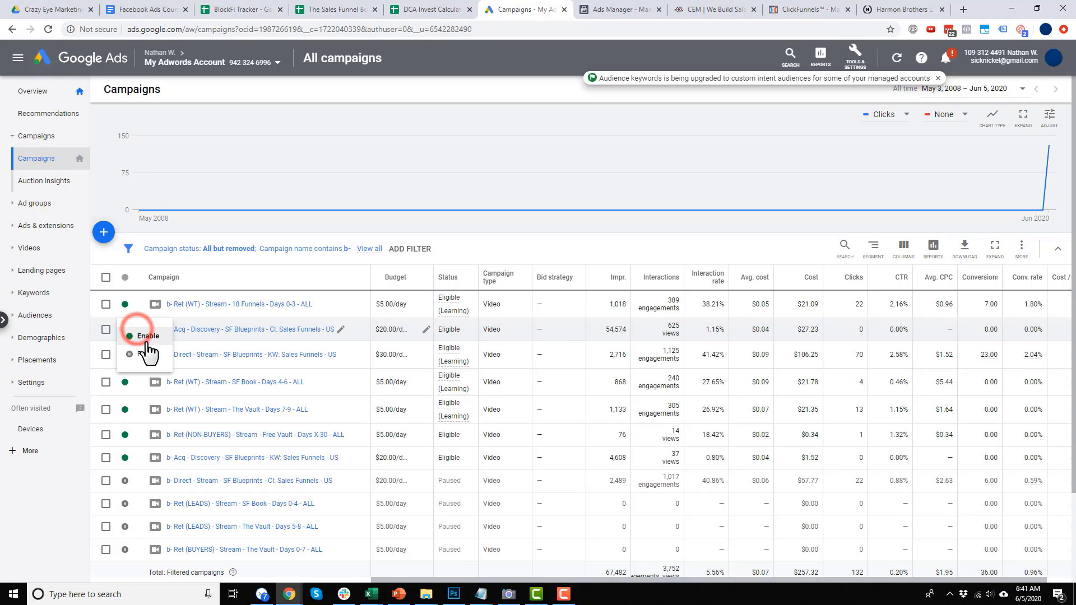
{"action": "left_click", "coordinate": [146, 354]}
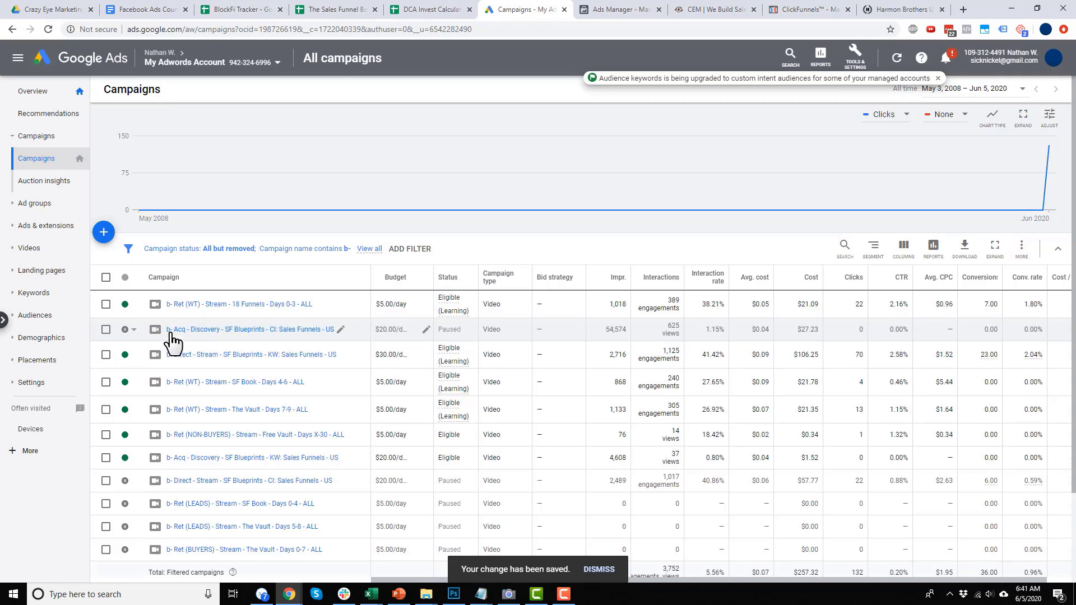
Pause the Mobile and Tablets ad group in the "b- Acq - Discovery - SF Blueprints - KW: Sales Funnels - US" campaign
{"action": "scroll", "coordinate": [561, 320], "scroll_direction": "down", "scroll_amount": 1}
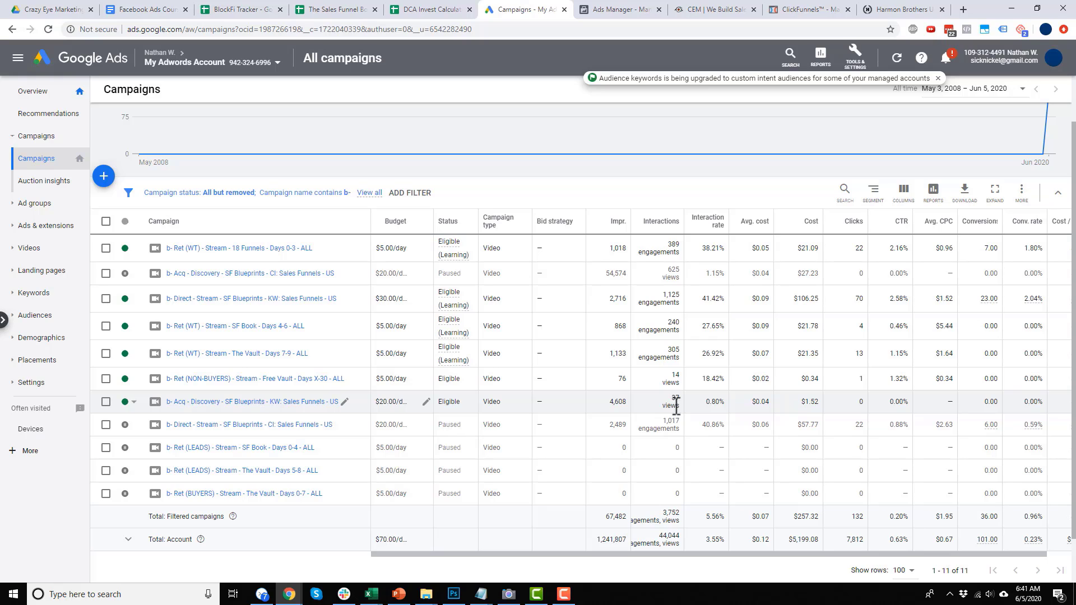
{"action": "left_click", "coordinate": [307, 403]}
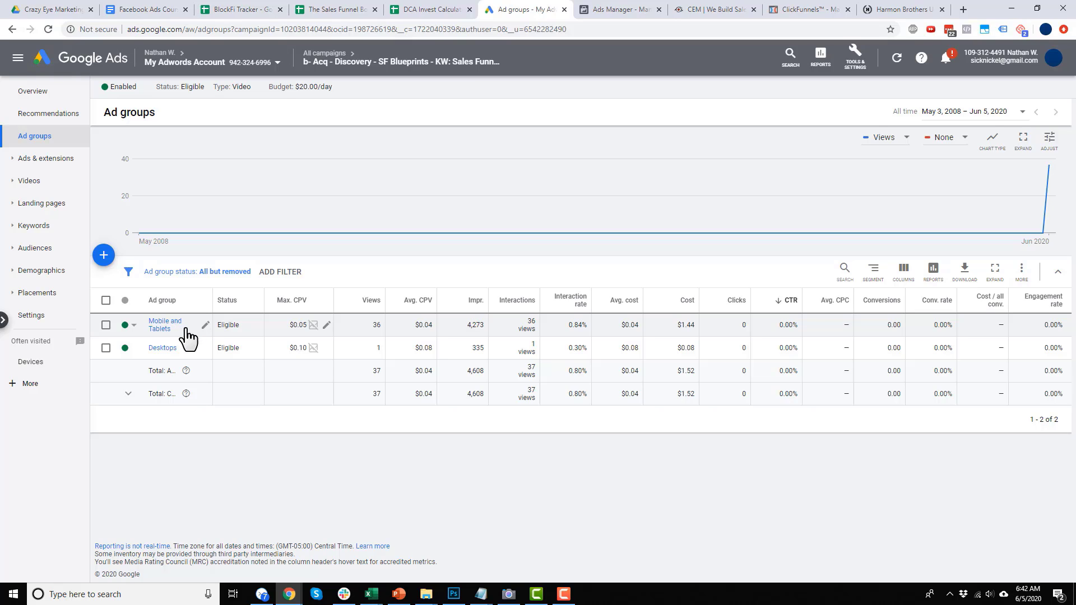
{"action": "left_click", "coordinate": [133, 325]}
{"action": "left_click", "coordinate": [149, 351]}
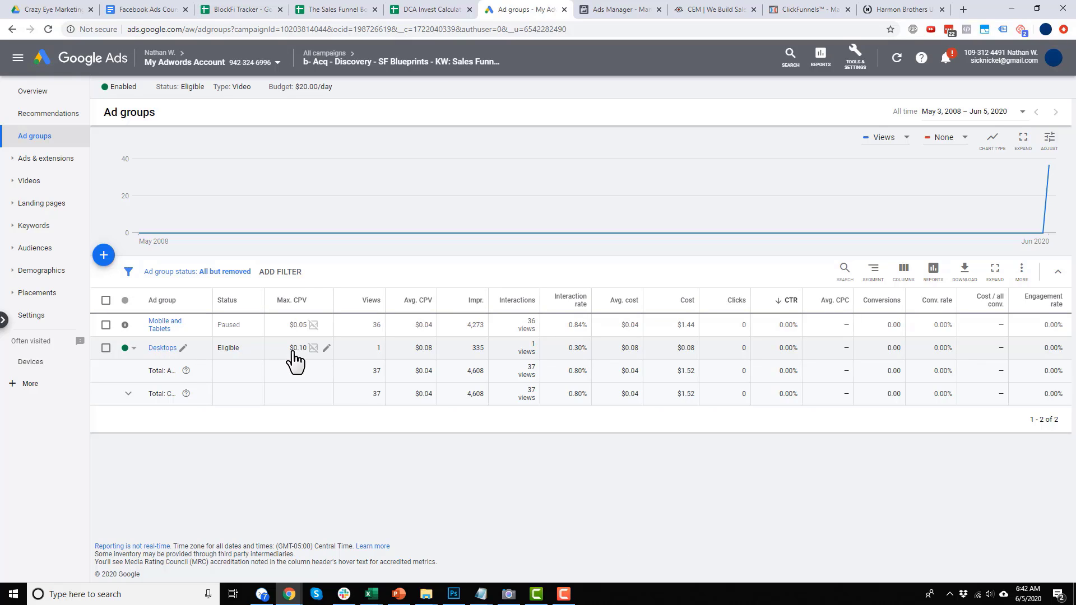
Set the Desktops ad group's maximum CPV to $0.15 and return to the full campaign list
{"action": "left_click", "coordinate": [327, 348]}
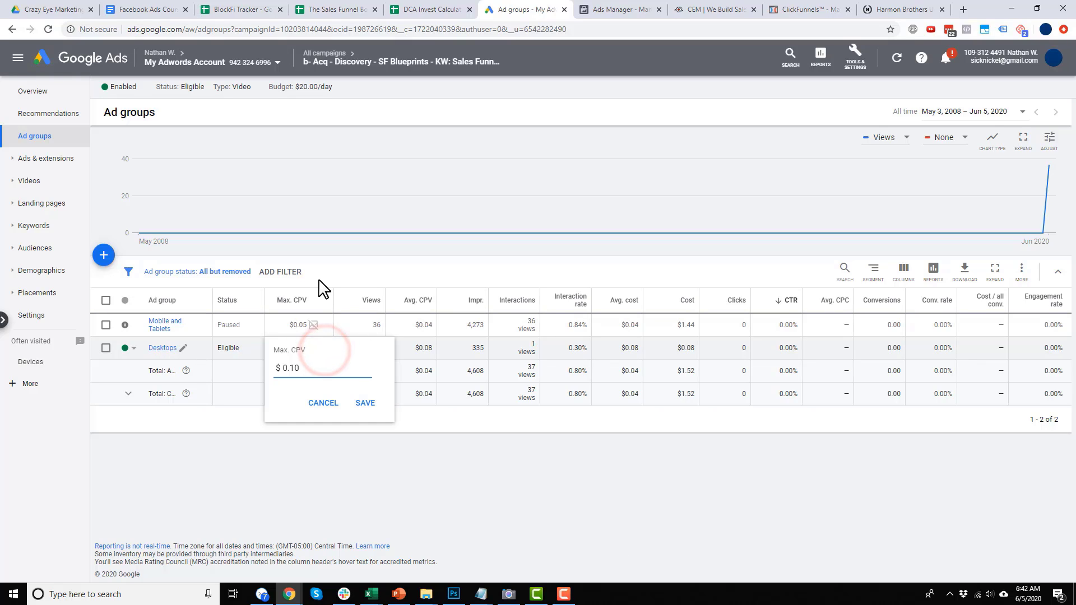
{"action": "type", "text": "5"}
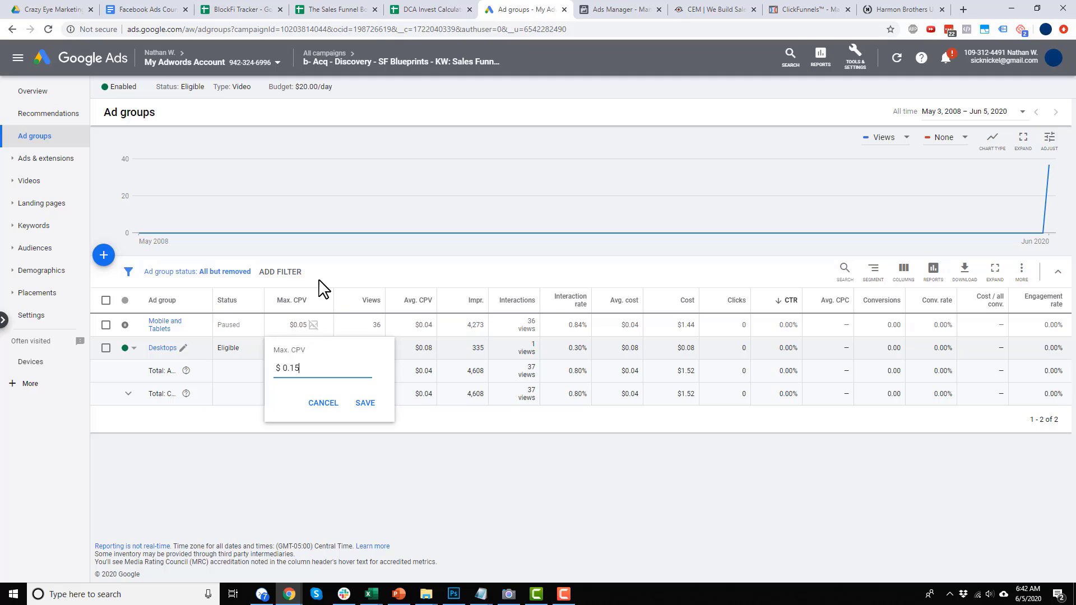
{"action": "left_click", "coordinate": [370, 404]}
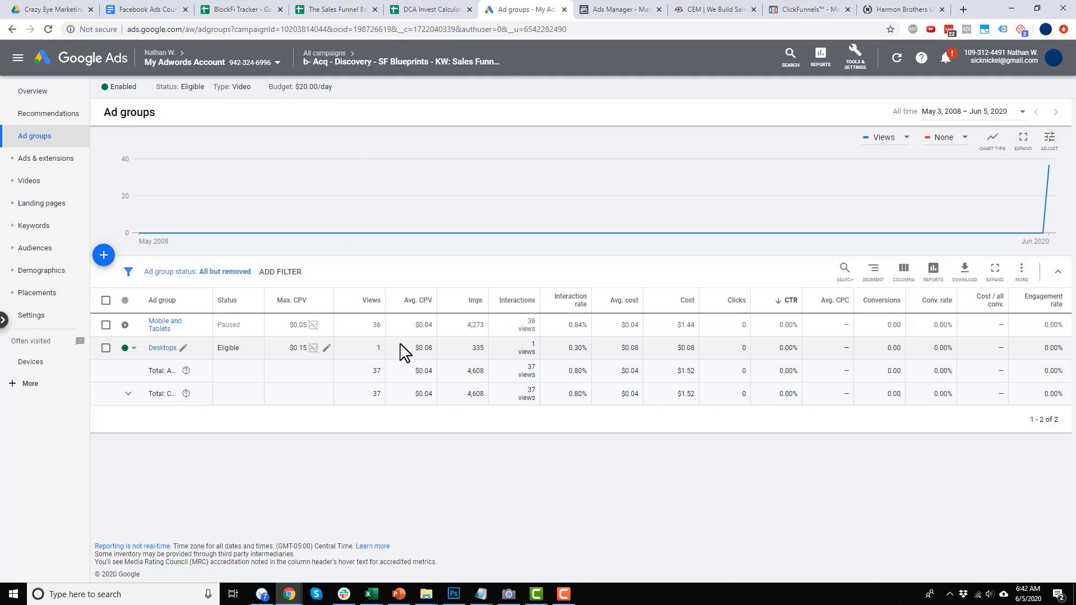
{"action": "left_click", "coordinate": [333, 52]}
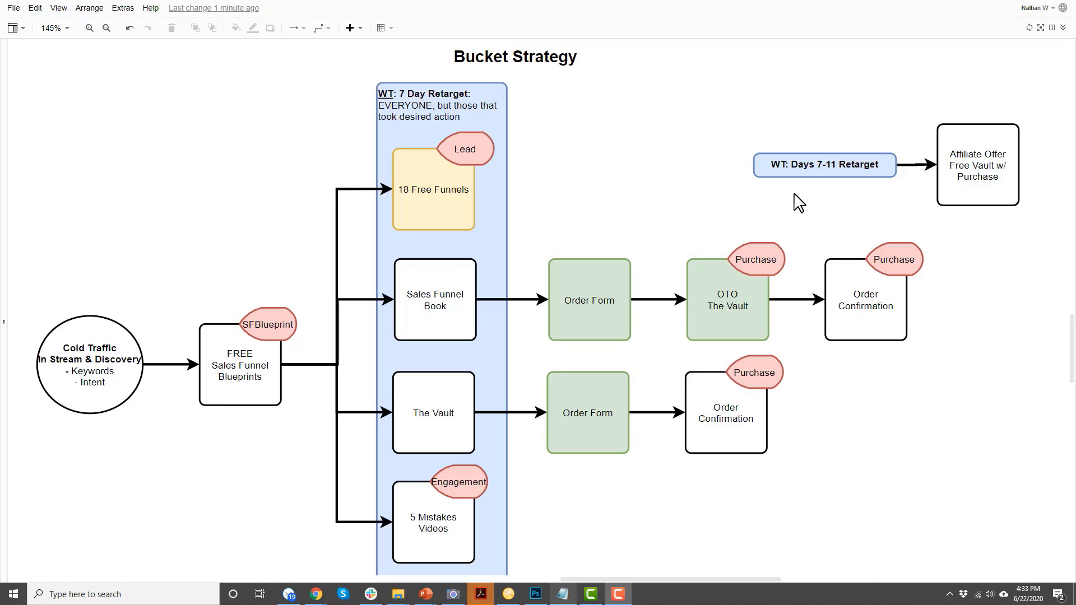
Compare the Bucket Strategy diagram with the earlier retargeting plan and with the "g-" campaigns in Google Ads
{"action": "scroll", "coordinate": [1015, 431], "scroll_direction": "up", "scroll_amount": 15}
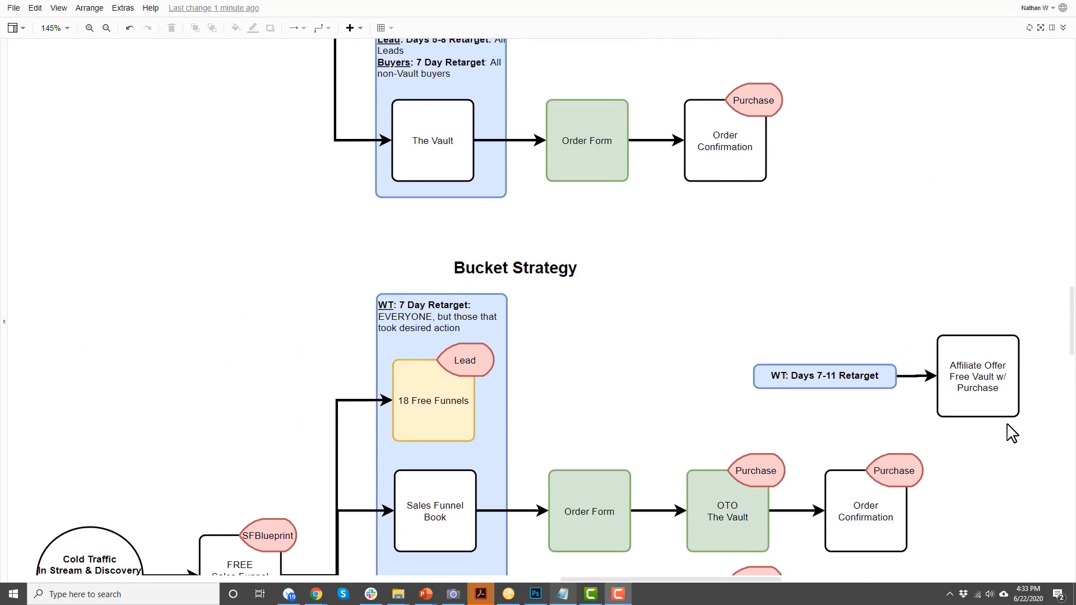
{"action": "scroll", "coordinate": [1009, 435], "scroll_direction": "up", "scroll_amount": 3}
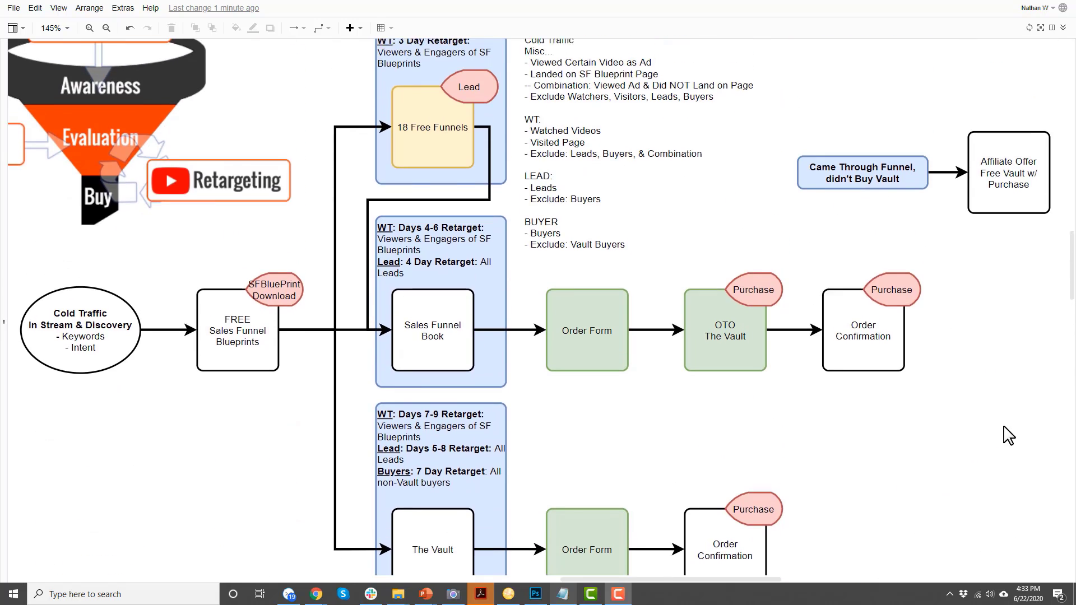
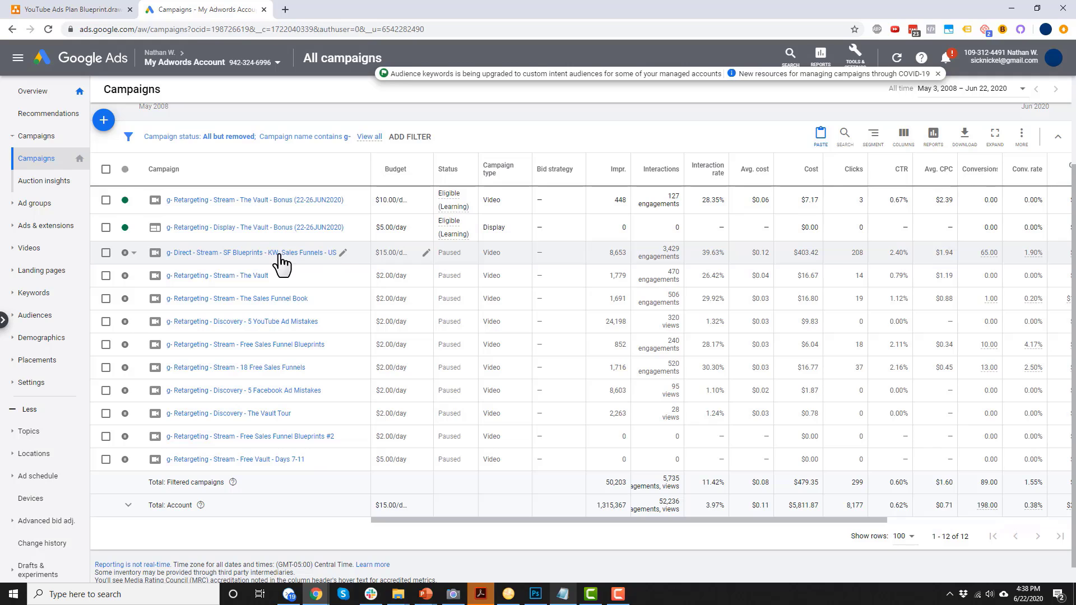
{"action": "left_click", "coordinate": [64, 8]}
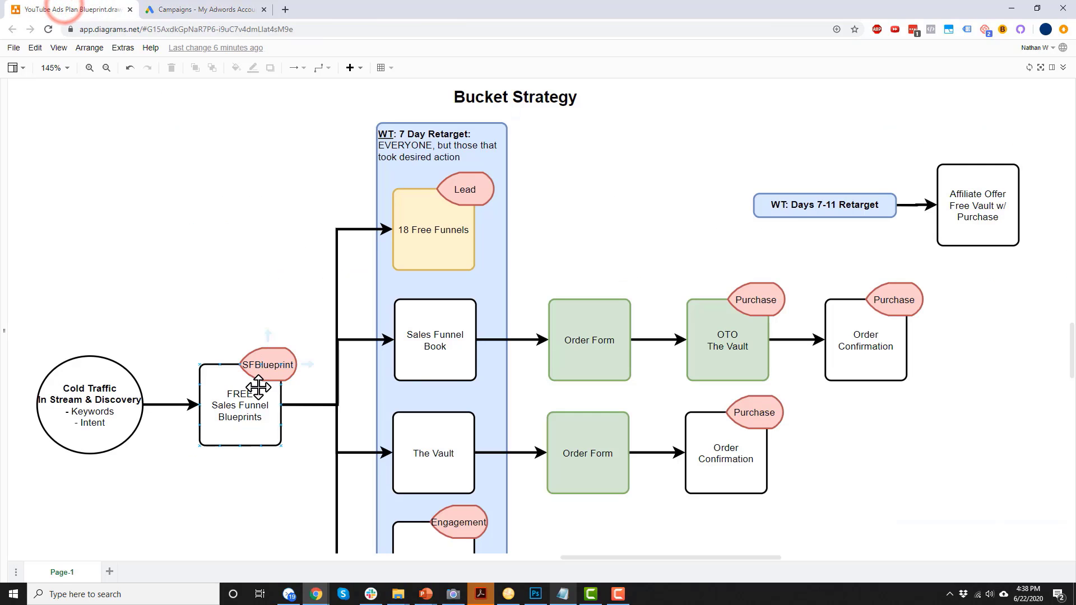
{"action": "scroll", "coordinate": [257, 384], "scroll_direction": "down", "scroll_amount": 2}
{"action": "left_click", "coordinate": [224, 364]}
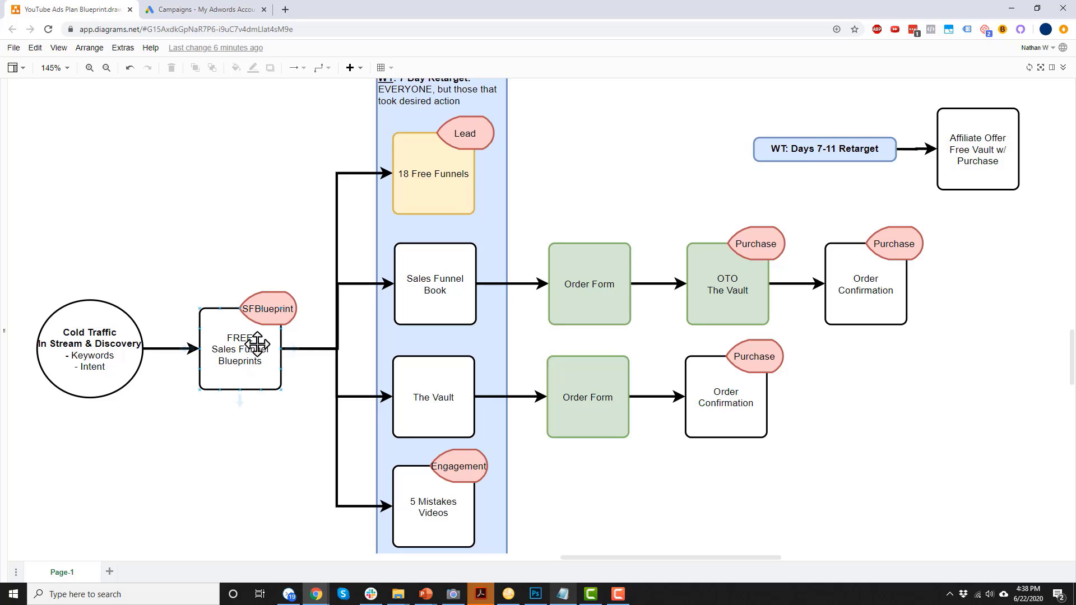
{"action": "left_click", "coordinate": [180, 10]}
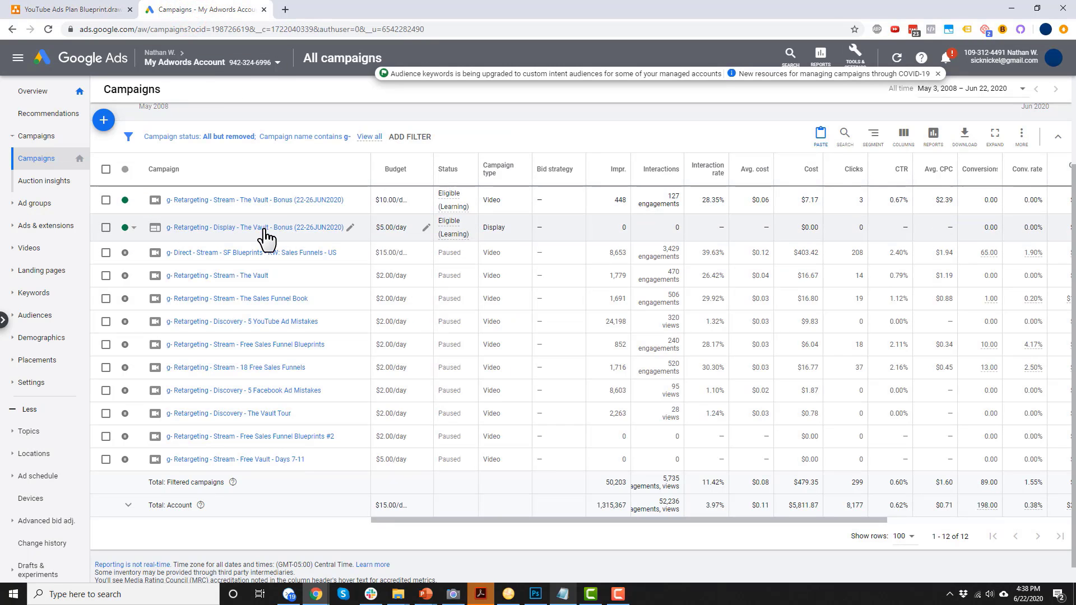
Check the audiences and exclusions of the "g- Direct - Stream - SF Blueprints - KW: Sales Funnels - US" campaign against the Days 7-11 Retarget in the diagram
{"action": "left_click", "coordinate": [258, 253]}
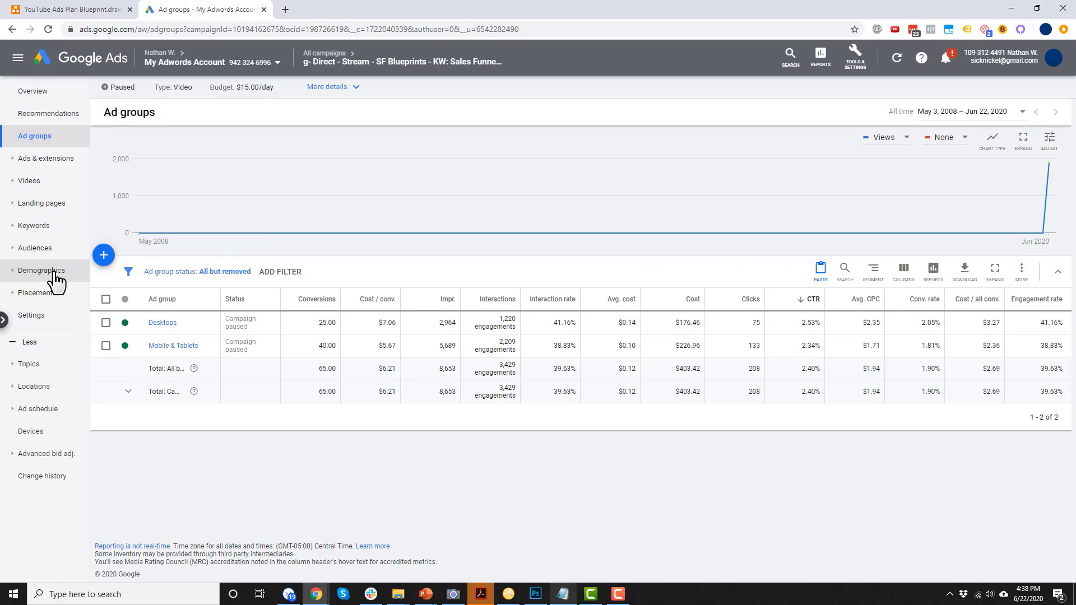
{"action": "left_click", "coordinate": [43, 251]}
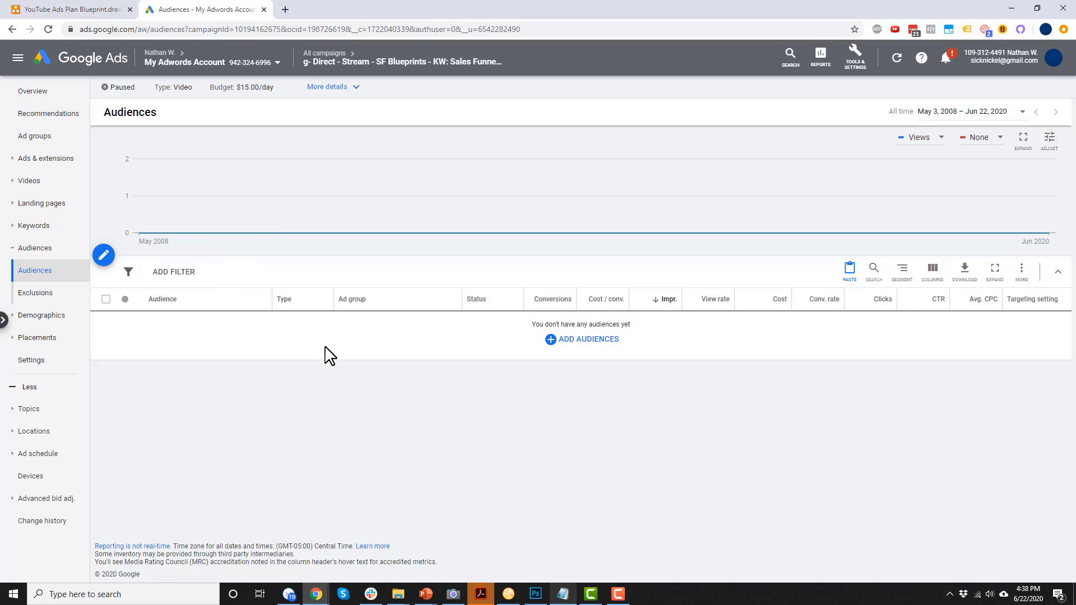
{"action": "left_click", "coordinate": [37, 293]}
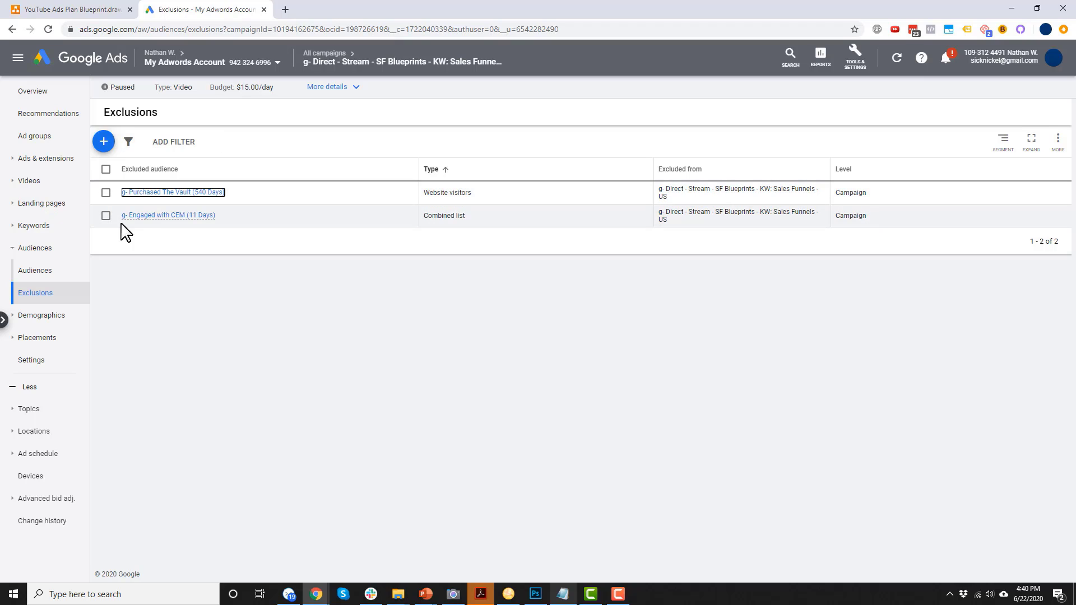
{"action": "mouse_move", "coordinate": [152, 221]}
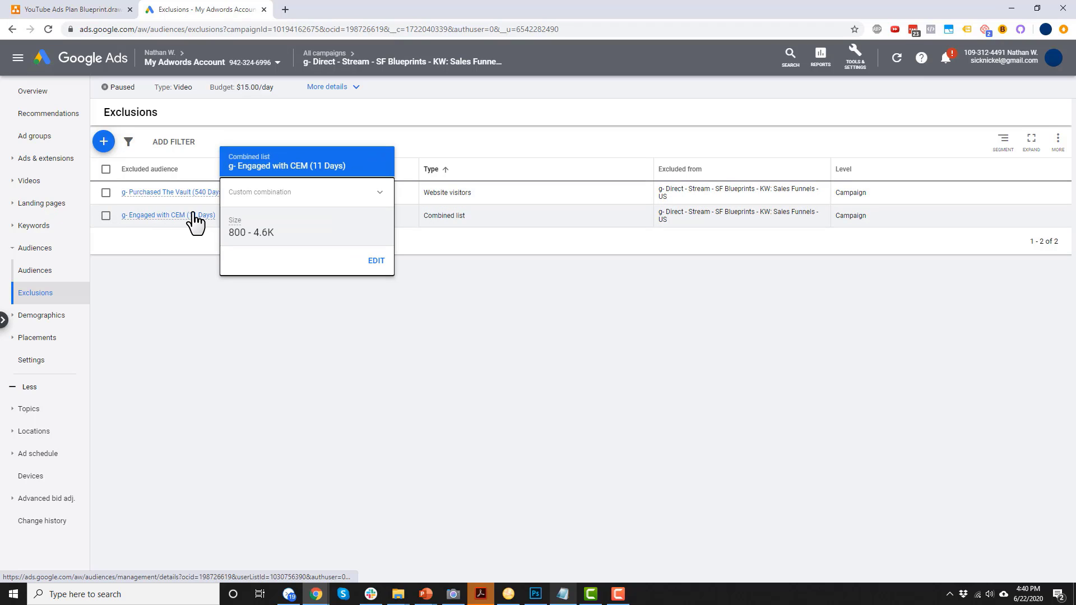
{"action": "left_click", "coordinate": [67, 9]}
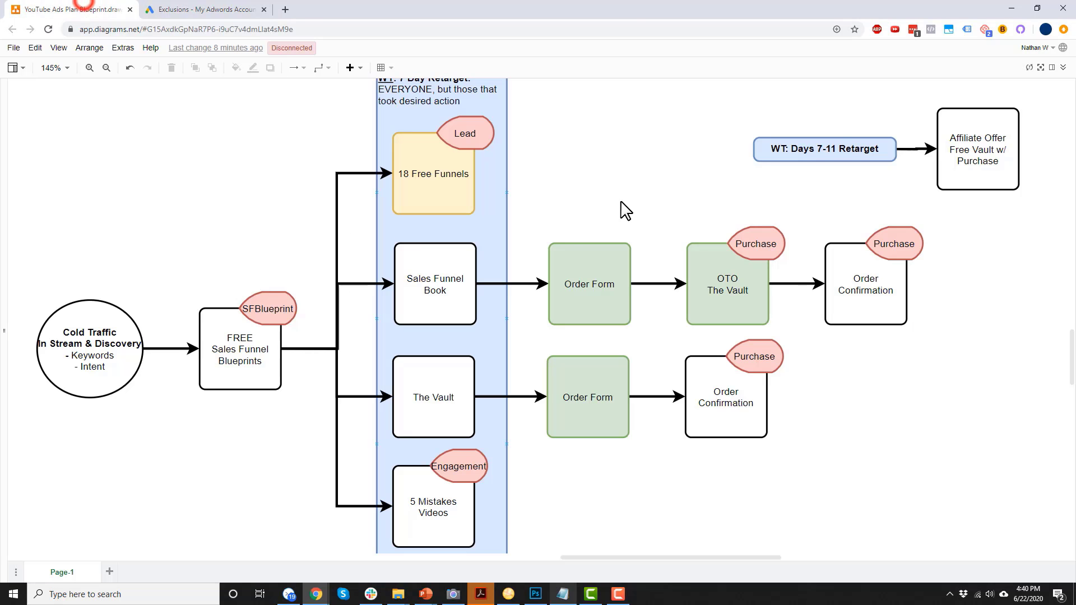
{"action": "left_click", "coordinate": [968, 155]}
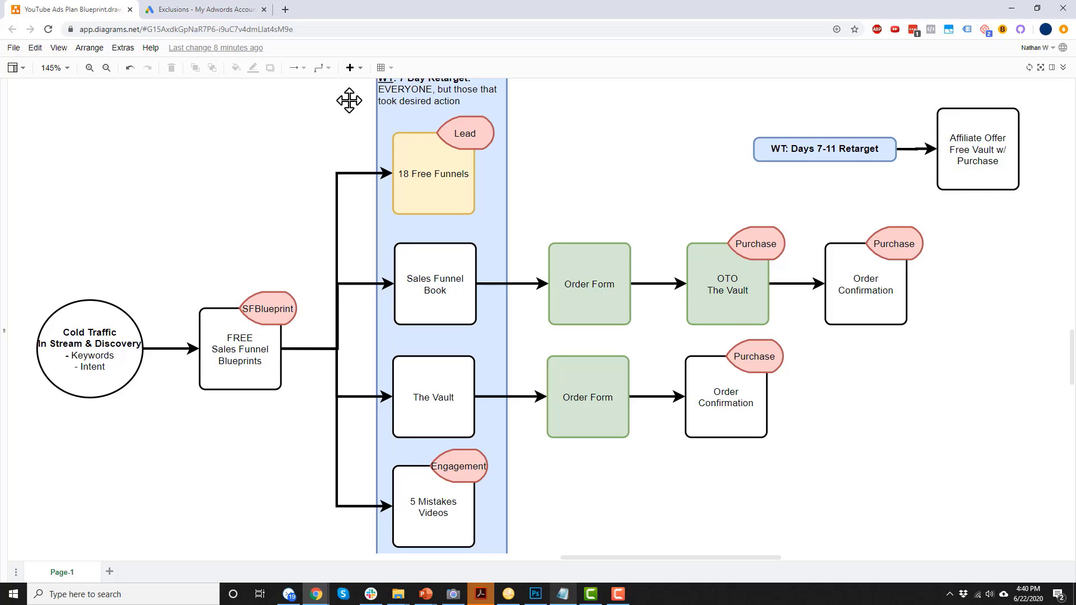
{"action": "left_click", "coordinate": [215, 10]}
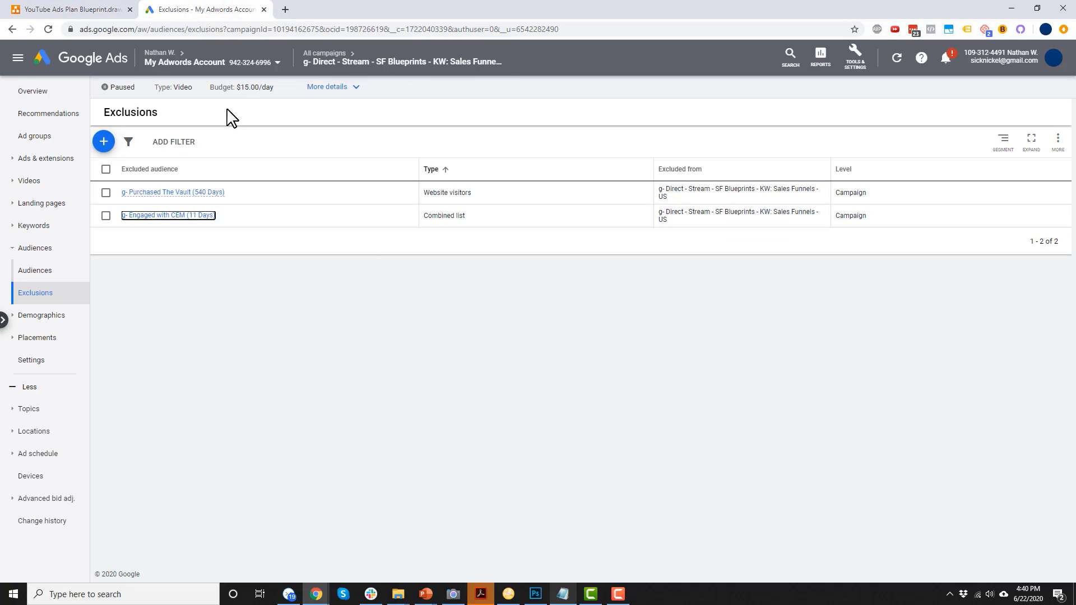
{"action": "left_click", "coordinate": [334, 54]}
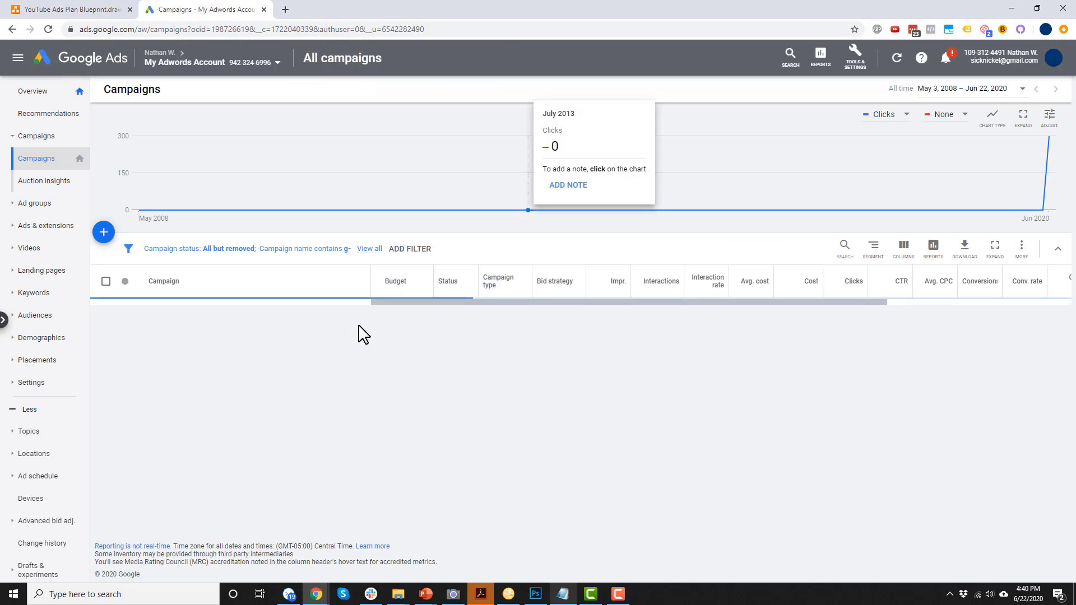
Compare the "g- Retargeting" campaigns in Google Ads with the offers in the diagram's 7 Day Retarget bucket
{"action": "scroll", "coordinate": [410, 384], "scroll_direction": "down", "scroll_amount": 2}
{"action": "scroll", "coordinate": [393, 390], "scroll_direction": "down", "scroll_amount": 1}
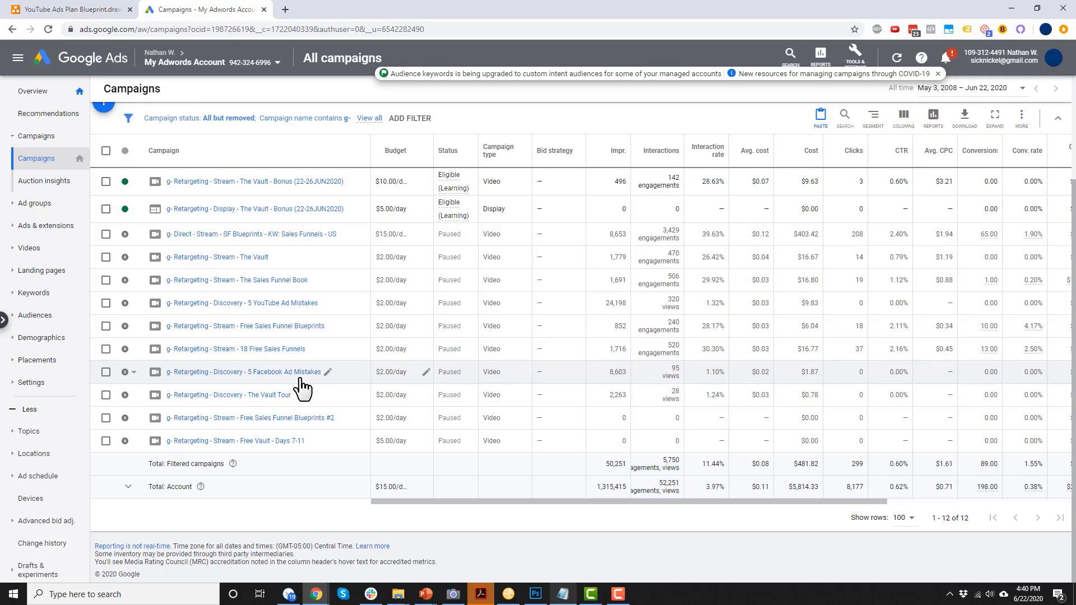
{"action": "left_click", "coordinate": [91, 9]}
{"action": "scroll", "coordinate": [437, 210], "scroll_direction": "up", "scroll_amount": 2}
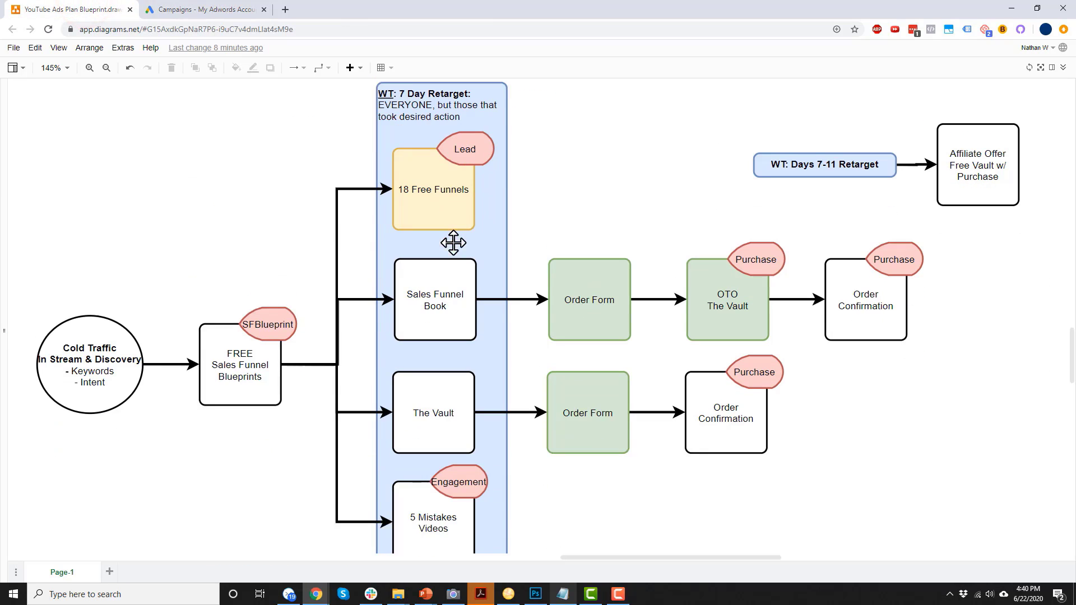
{"action": "scroll", "coordinate": [453, 242], "scroll_direction": "down", "scroll_amount": 1}
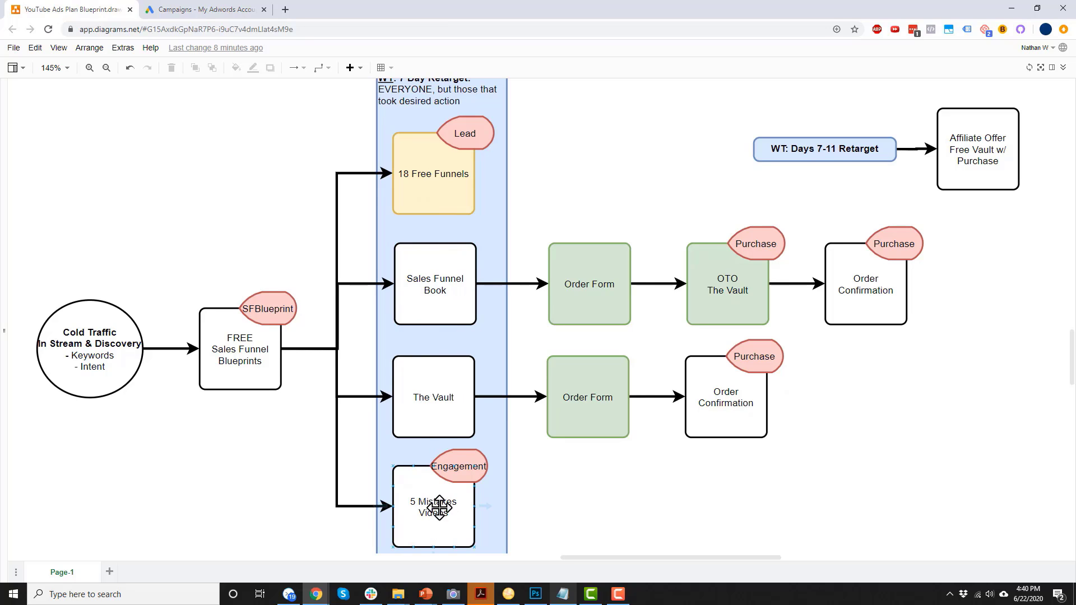
{"action": "left_click", "coordinate": [238, 9]}
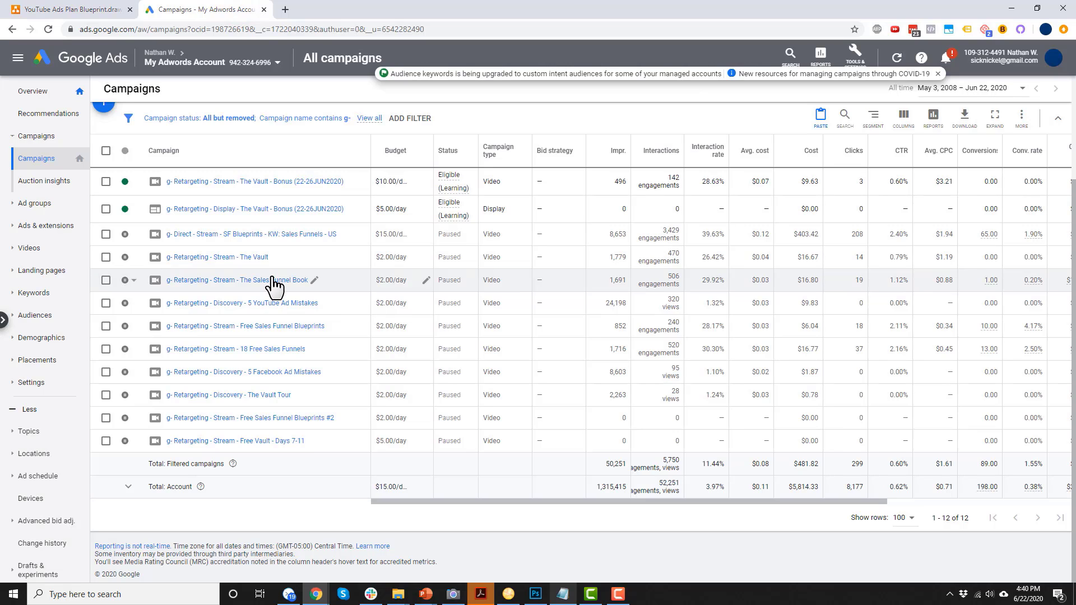
{"action": "left_click", "coordinate": [74, 10]}
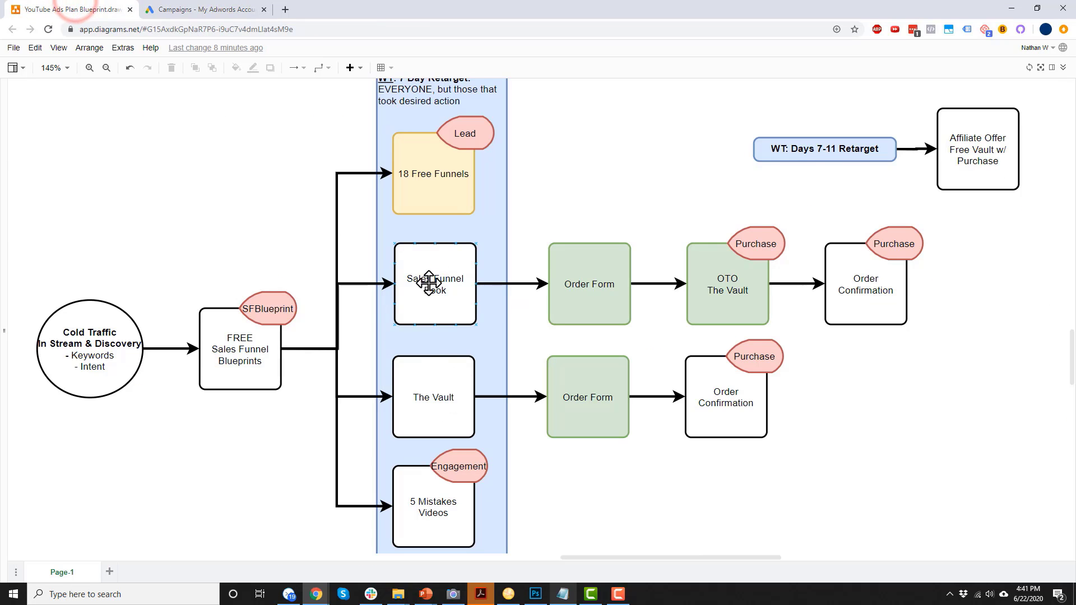
{"action": "left_click", "coordinate": [199, 9]}
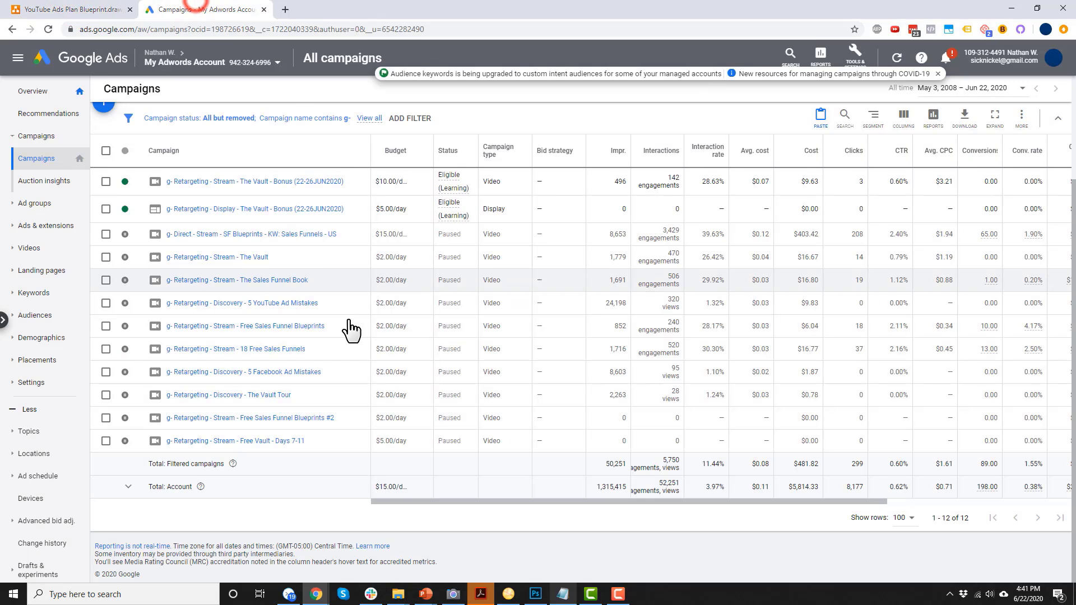
Inspect the targeted audience and the exclusions of the "g- Retargeting - Stream - The Vault" campaign, and return to all campaigns
{"action": "left_click", "coordinate": [243, 258]}
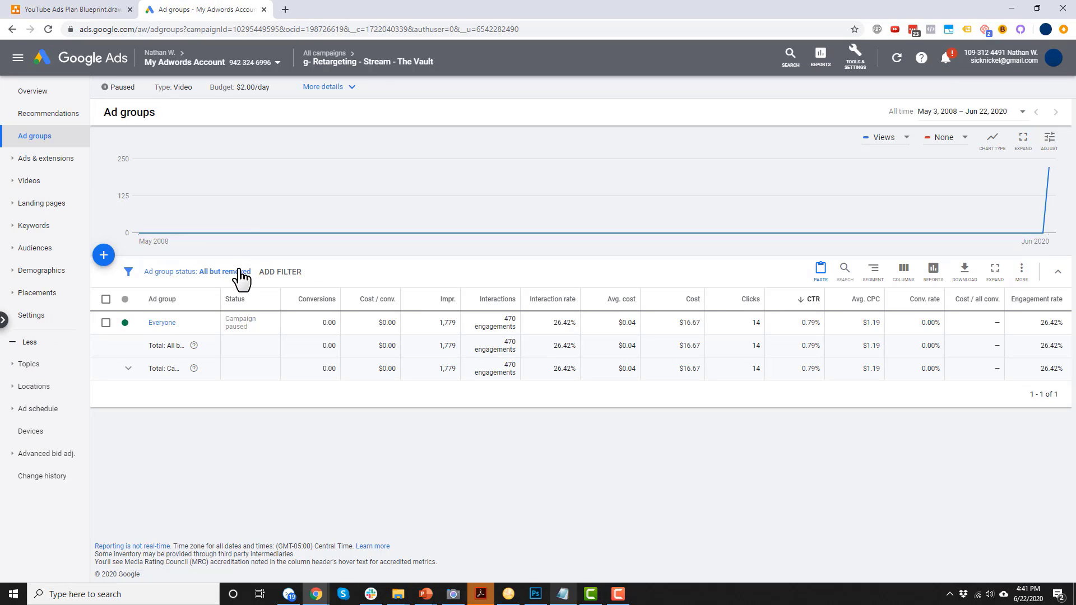
{"action": "left_click", "coordinate": [43, 249]}
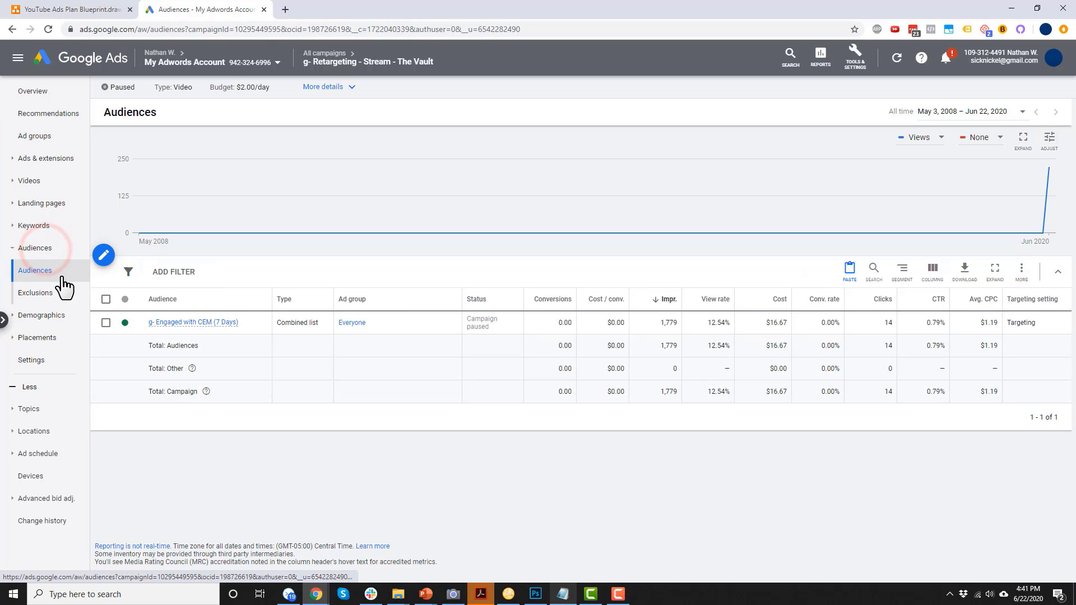
{"action": "mouse_move", "coordinate": [204, 326]}
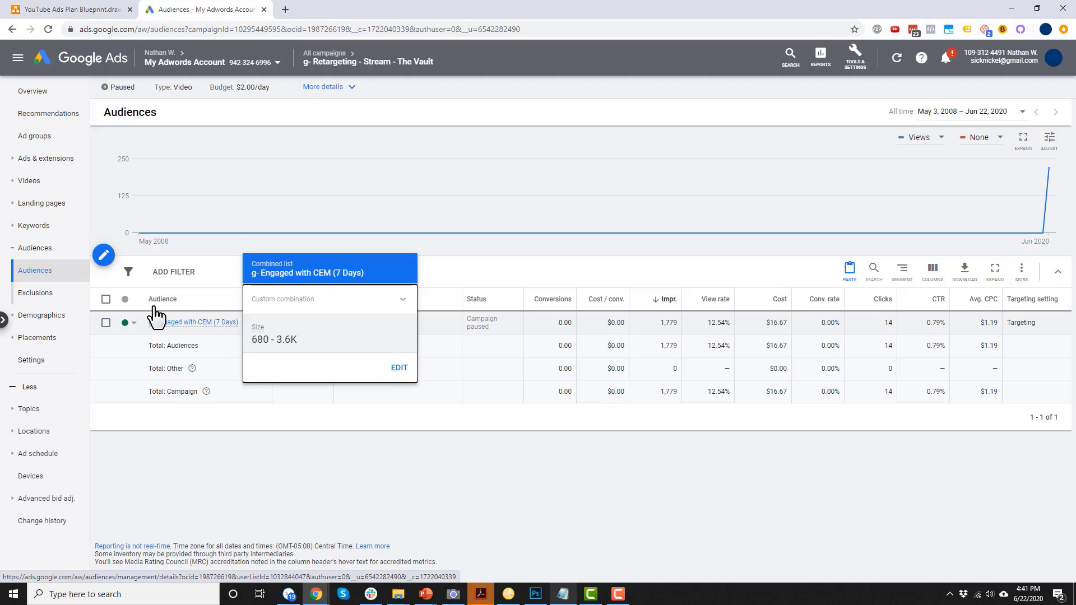
{"action": "left_click", "coordinate": [50, 293]}
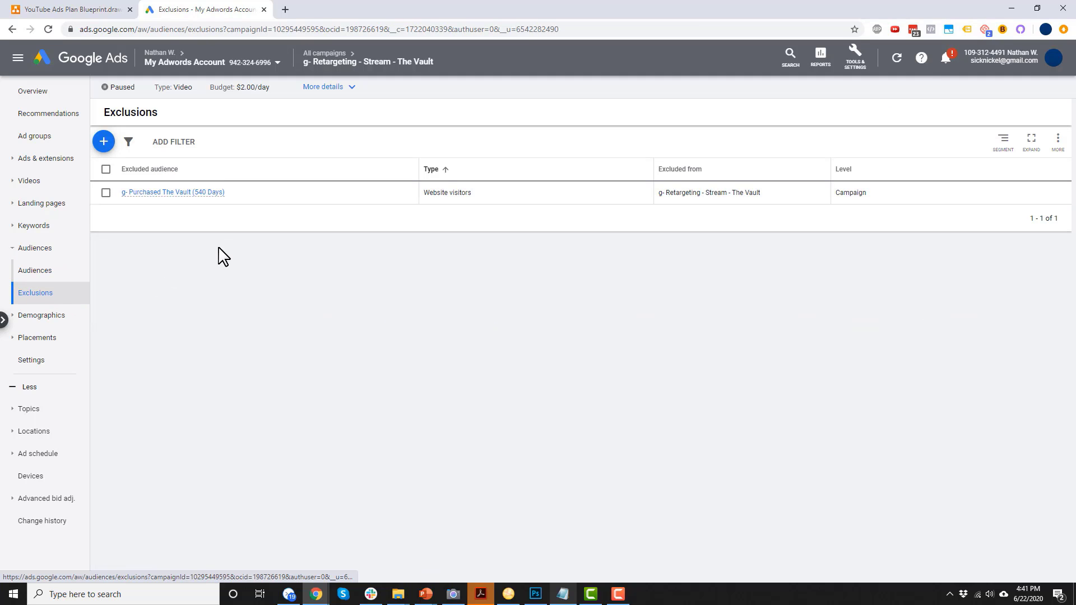
{"action": "mouse_move", "coordinate": [136, 202]}
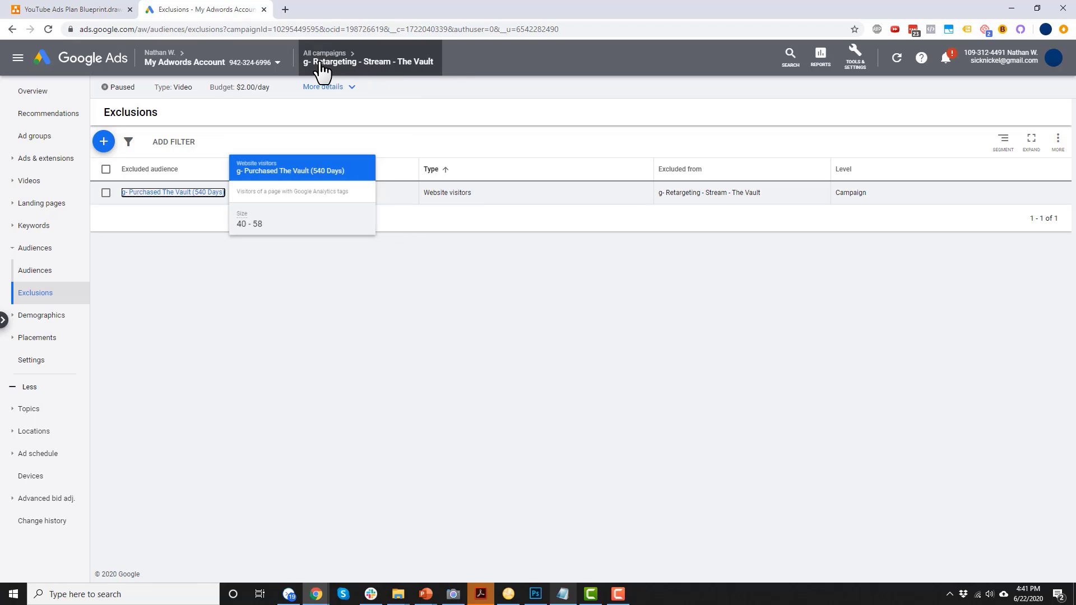
{"action": "mouse_move", "coordinate": [402, 73]}
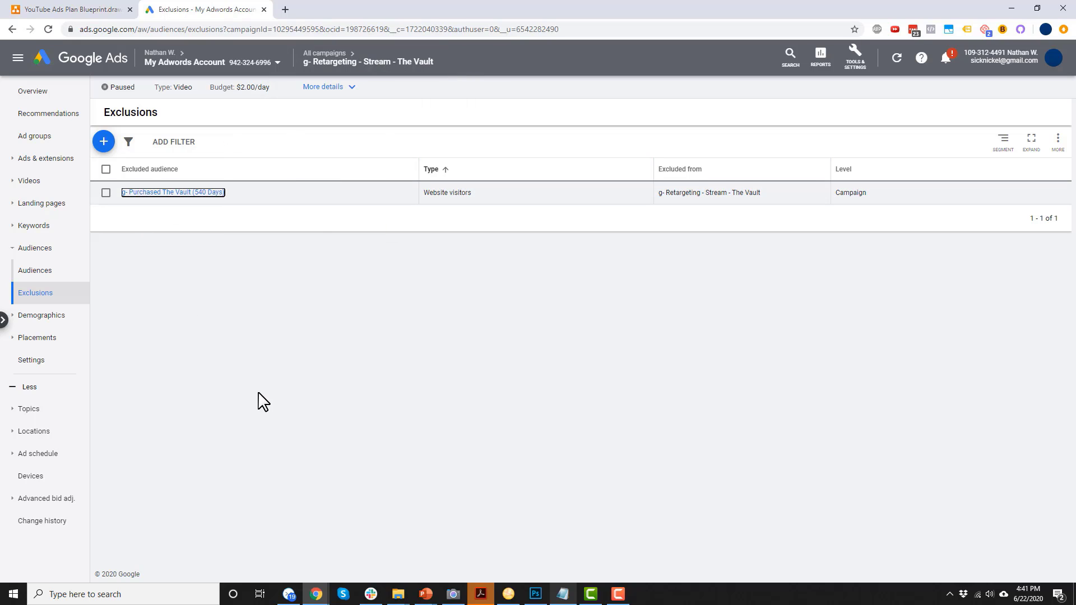
{"action": "left_click", "coordinate": [331, 53]}
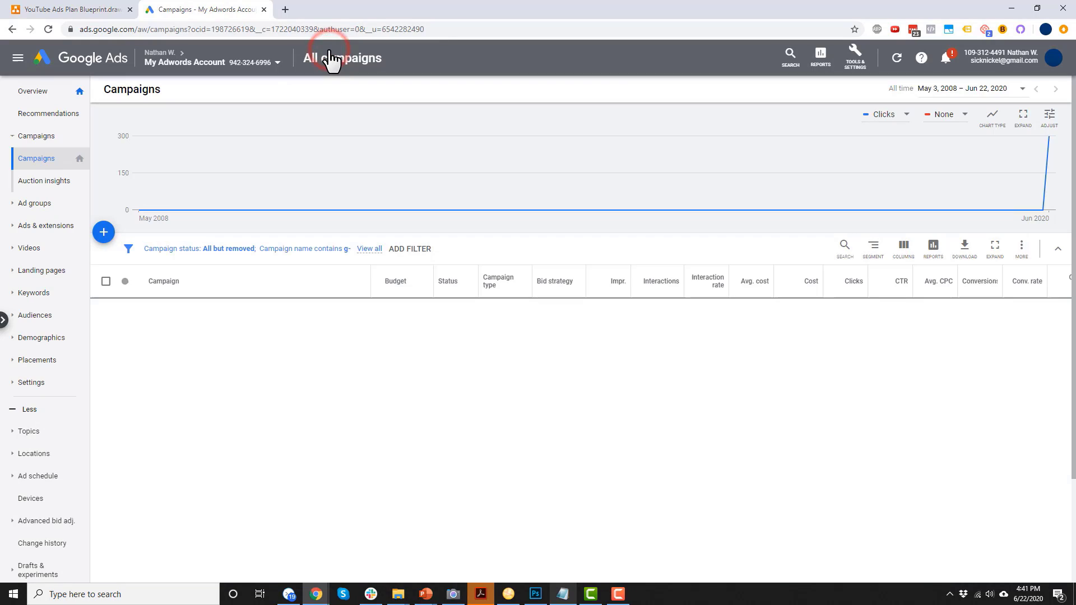
Inspect the targeted audience and the exclusions of the "g- Retargeting - Stream - The Sales Funnel Book" campaign, and return to all campaigns
{"action": "scroll", "coordinate": [407, 156], "scroll_direction": "down", "scroll_amount": 2}
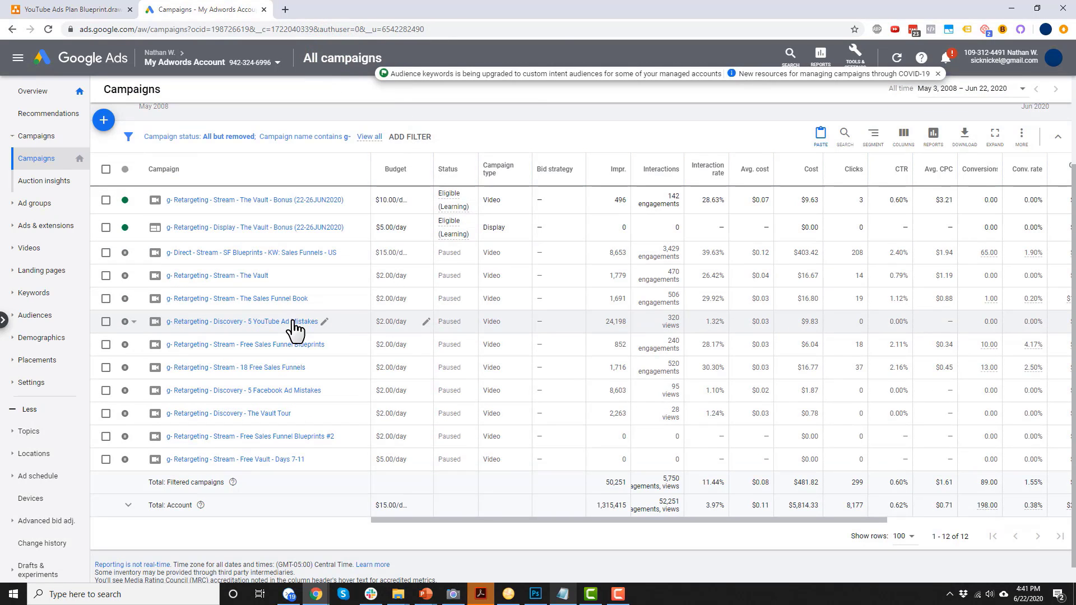
{"action": "left_click", "coordinate": [282, 301]}
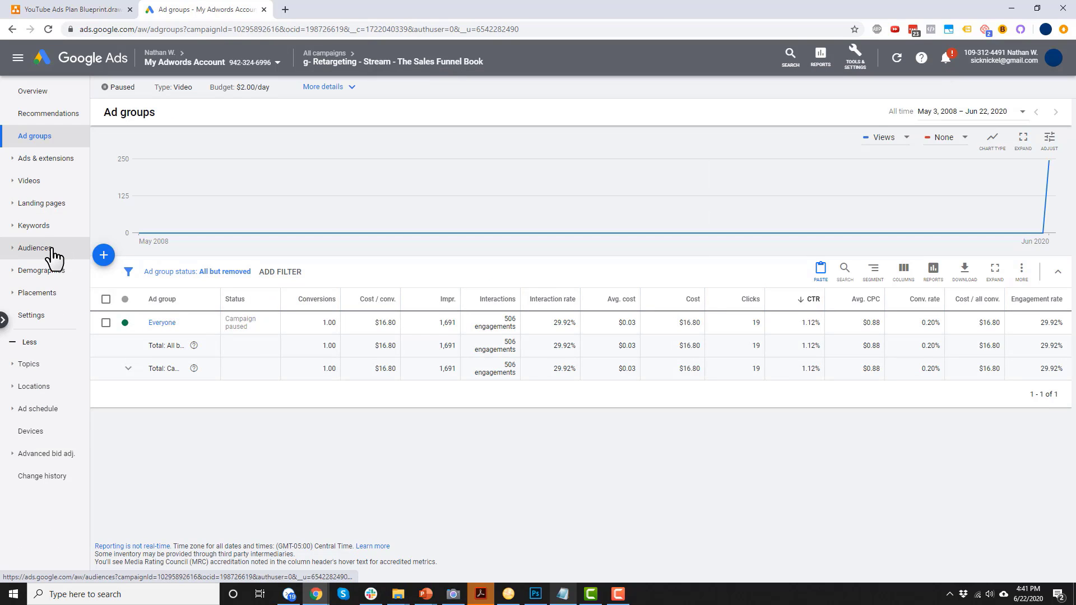
{"action": "left_click", "coordinate": [52, 250]}
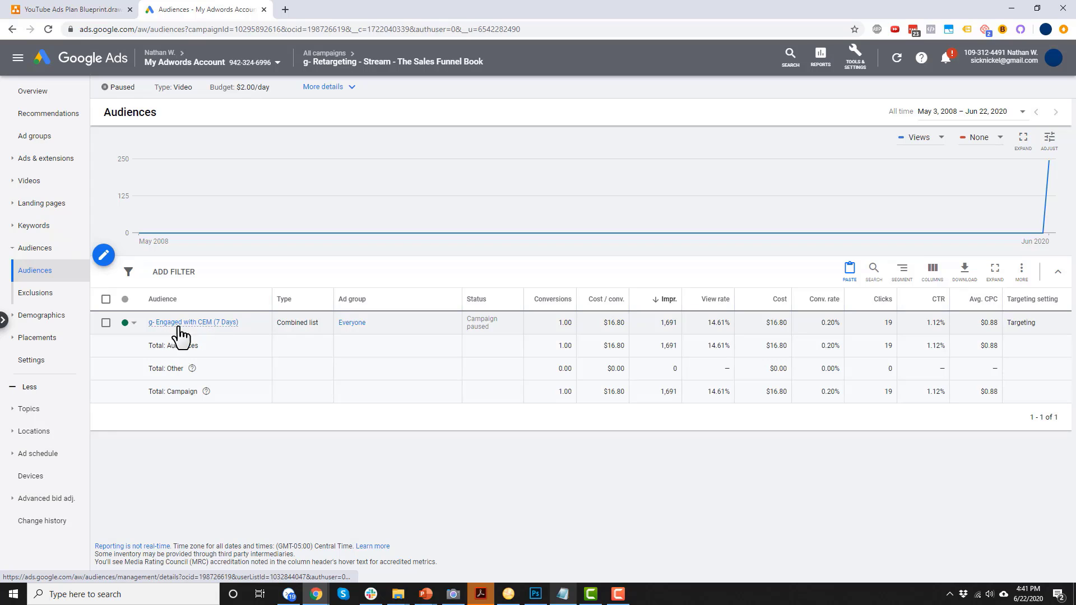
{"action": "left_click", "coordinate": [37, 293]}
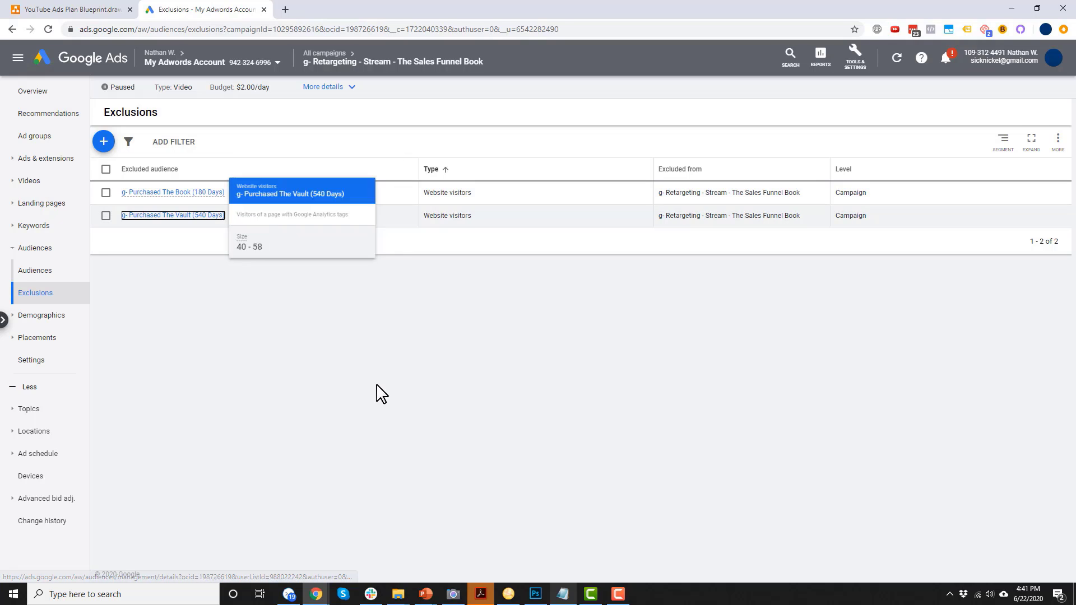
{"action": "left_click", "coordinate": [328, 53]}
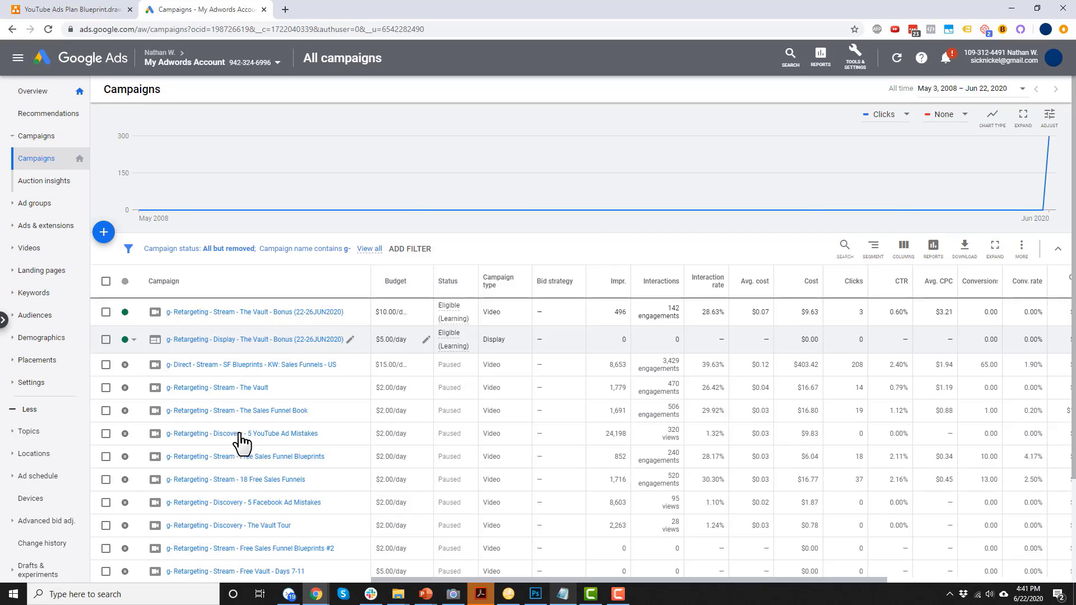
Check the audience and exclusions of the "g- Retargeting - Discovery - 5 YouTube Ad Mistakes" campaign against the Bucket Strategy diagram, and return to all campaigns
{"action": "scroll", "coordinate": [243, 443], "scroll_direction": "down", "scroll_amount": 1}
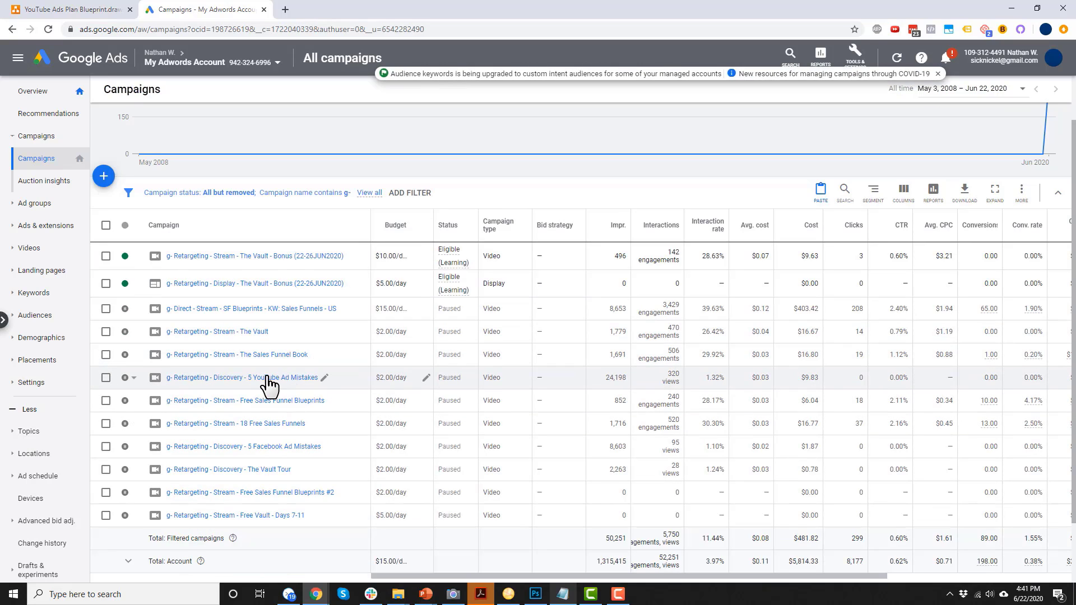
{"action": "left_click", "coordinate": [279, 377]}
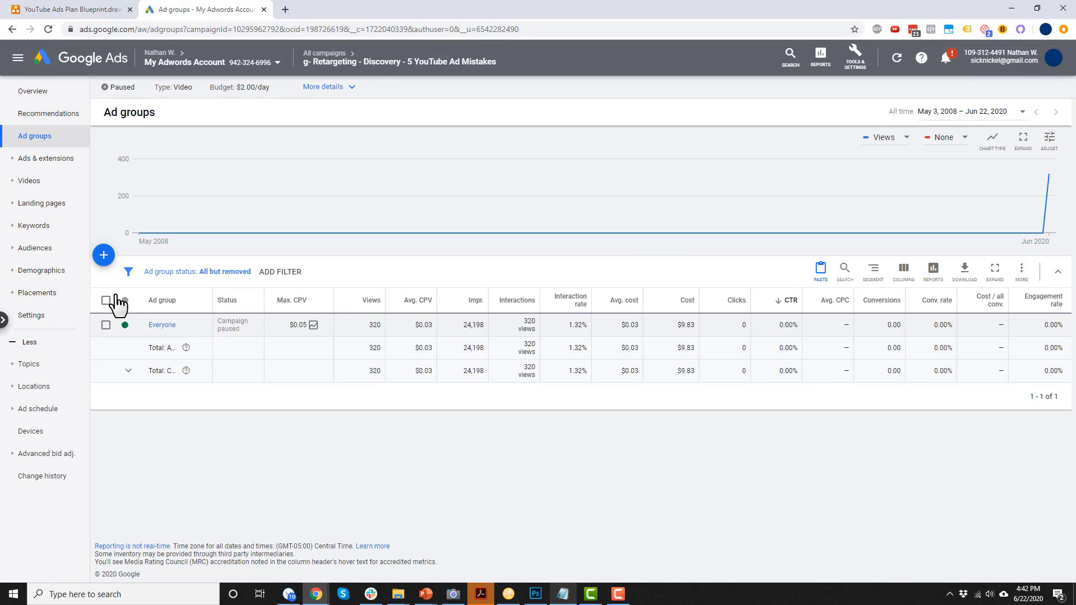
{"action": "left_click", "coordinate": [32, 251]}
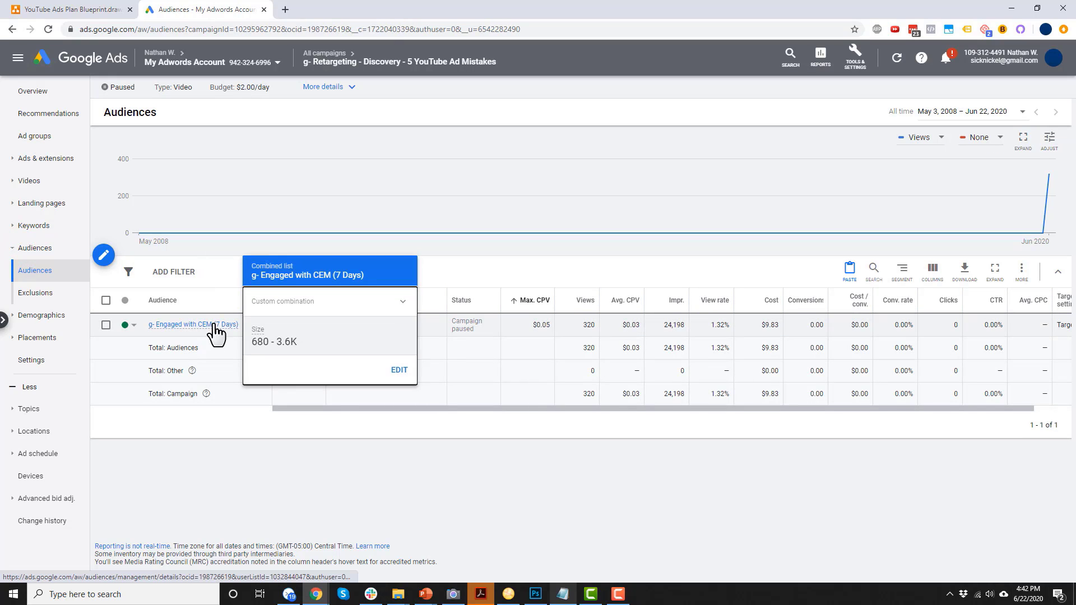
{"action": "key", "text": "ctrl+shift+Tab"}
{"action": "scroll", "coordinate": [448, 225], "scroll_direction": "up", "scroll_amount": 2}
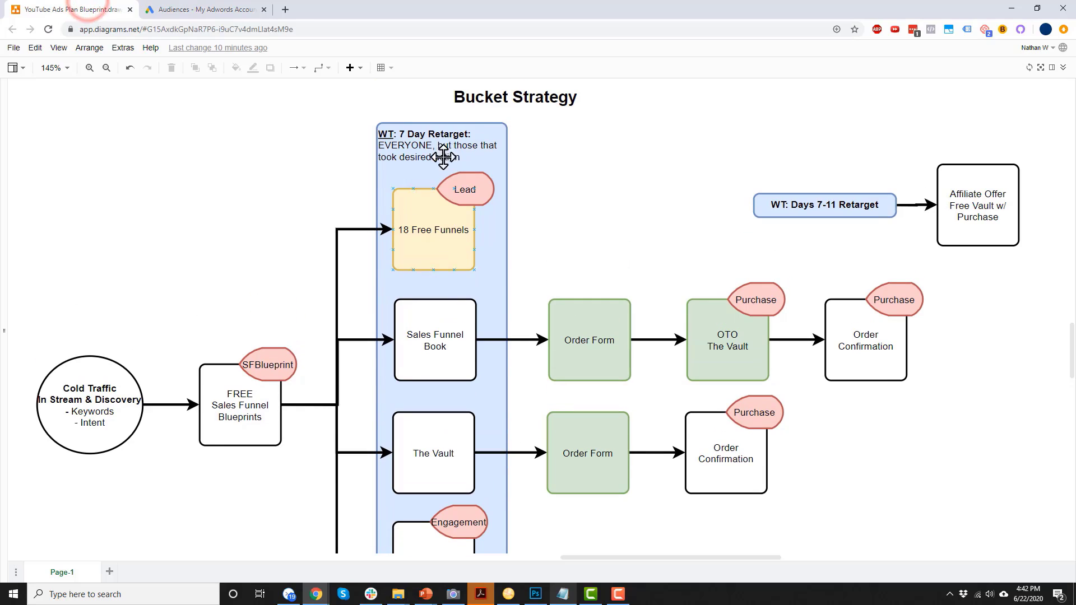
{"action": "scroll", "coordinate": [443, 167], "scroll_direction": "down", "scroll_amount": 1}
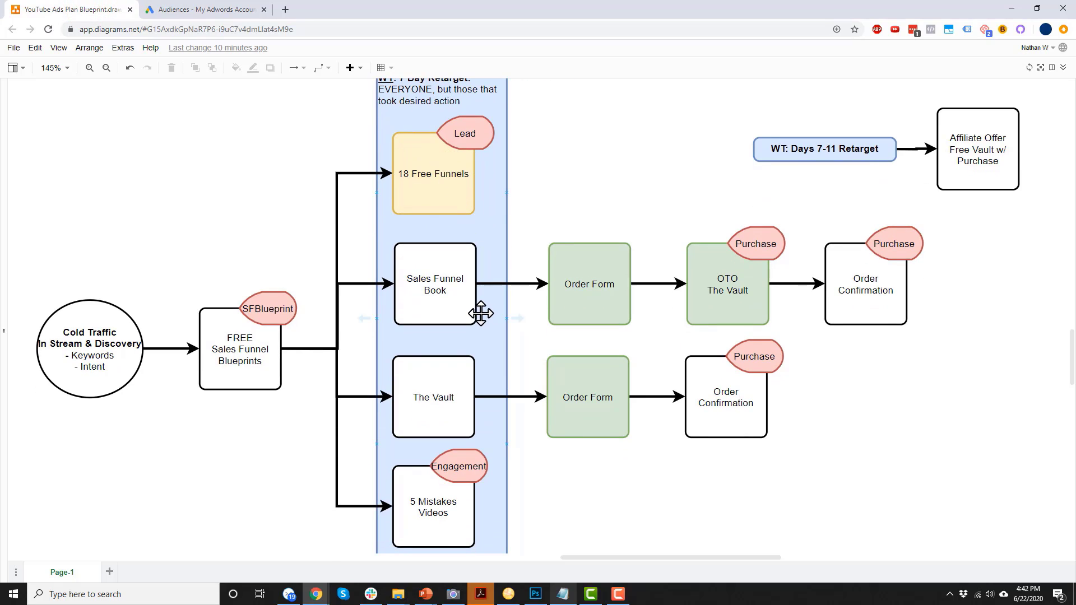
{"action": "scroll", "coordinate": [445, 204], "scroll_direction": "up", "scroll_amount": 3}
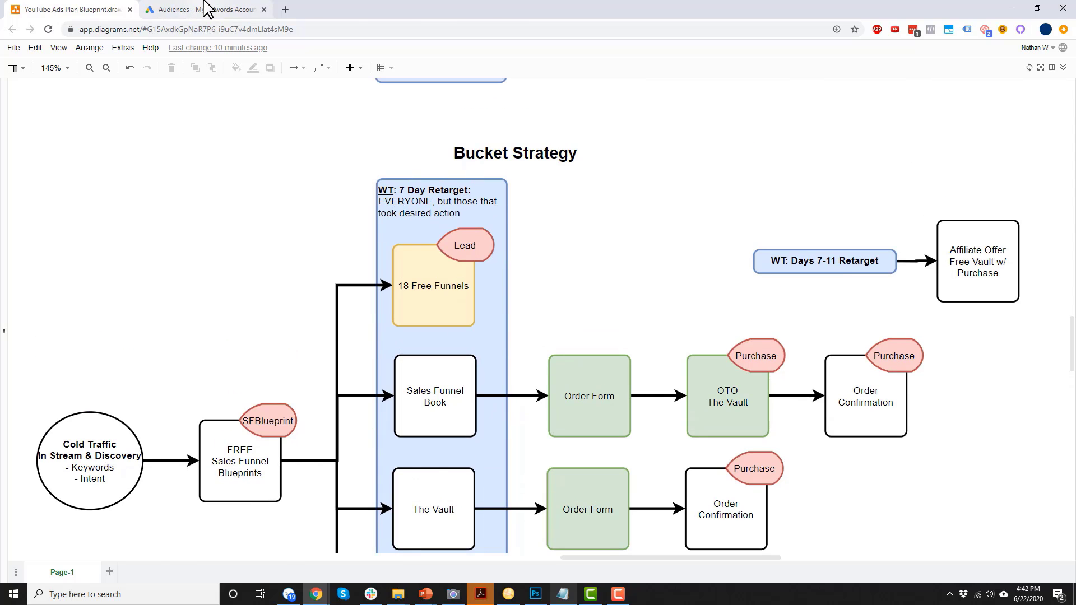
{"action": "left_click", "coordinate": [205, 9]}
{"action": "left_click", "coordinate": [31, 293]}
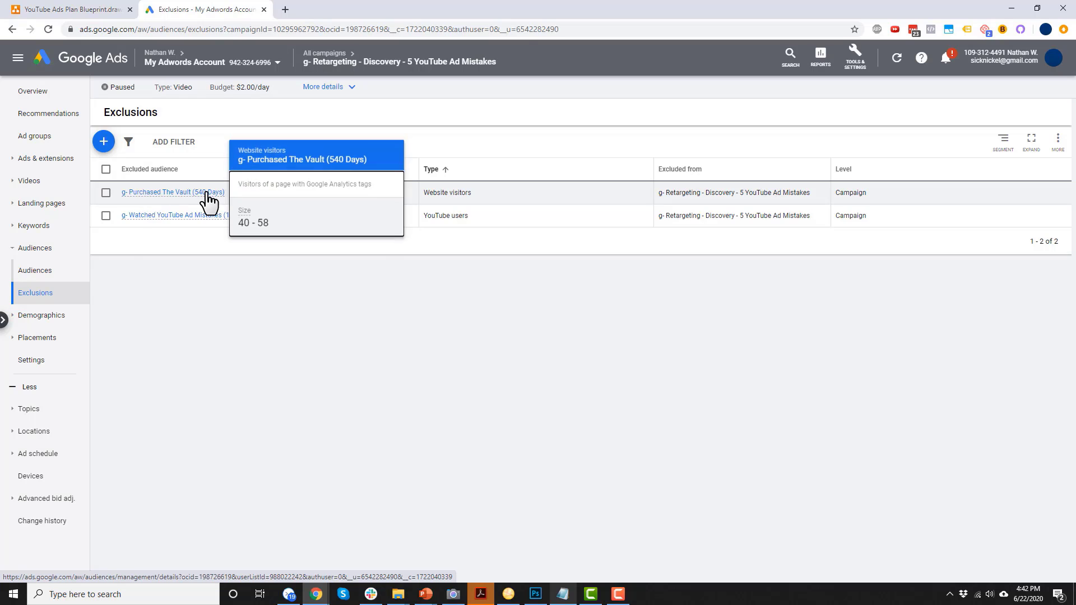
{"action": "mouse_move", "coordinate": [162, 222]}
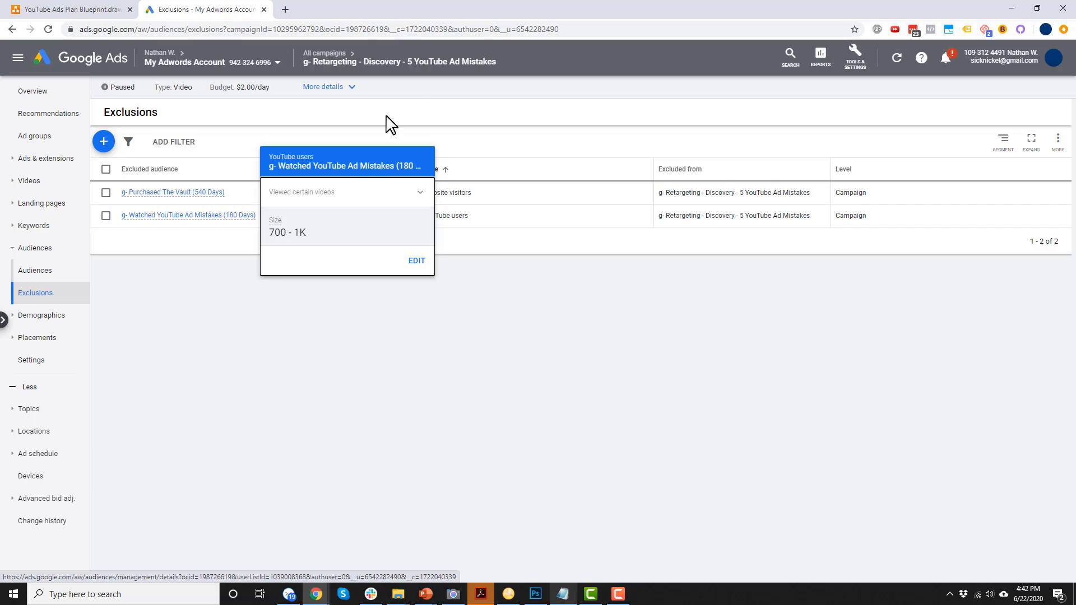
{"action": "left_click", "coordinate": [335, 54]}
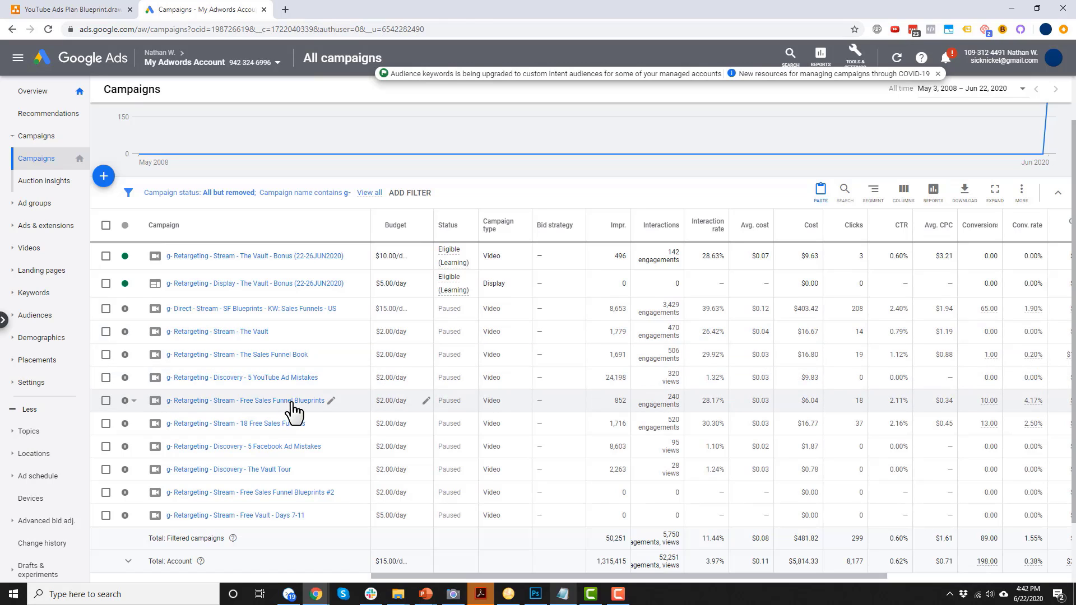
Inspect the audience exclusions of the "g- Retargeting - Stream - Free Sales Funnel Blueprints" campaign, and return to all campaigns
{"action": "left_click", "coordinate": [290, 401]}
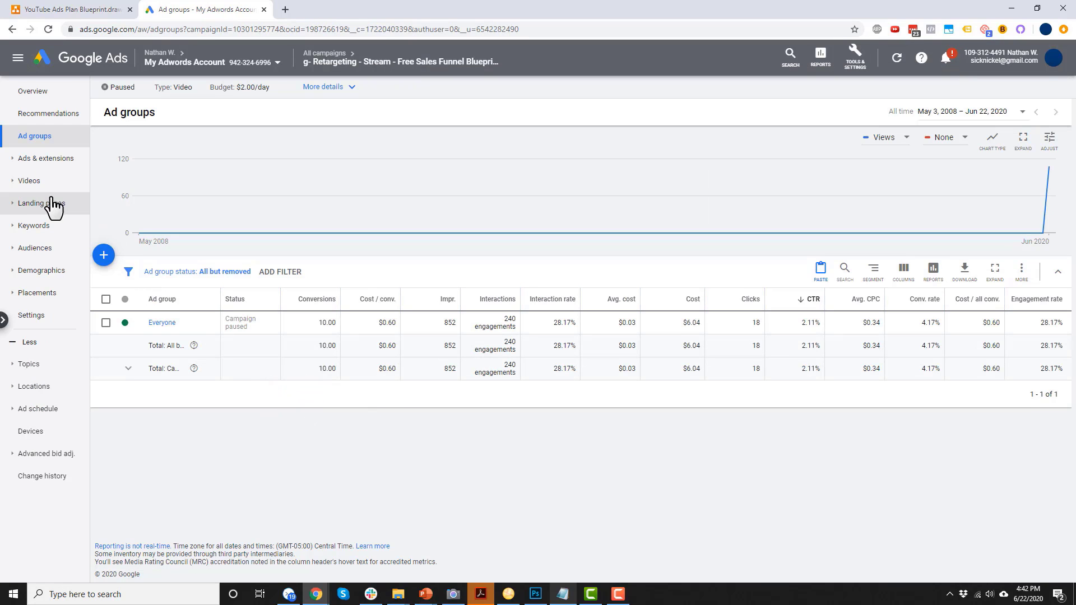
{"action": "left_click", "coordinate": [46, 251]}
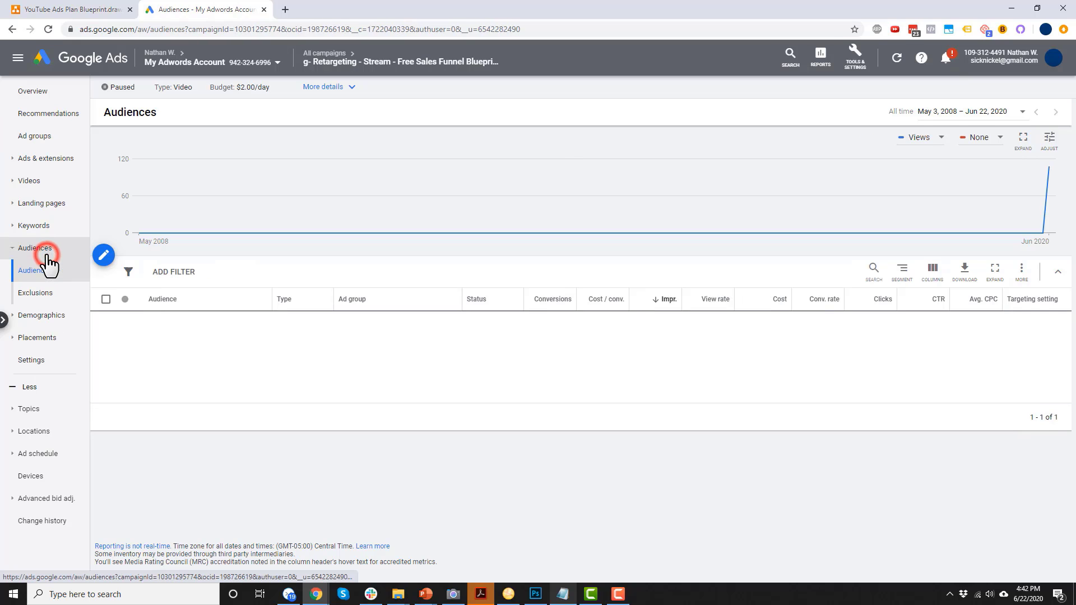
{"action": "left_click", "coordinate": [36, 296]}
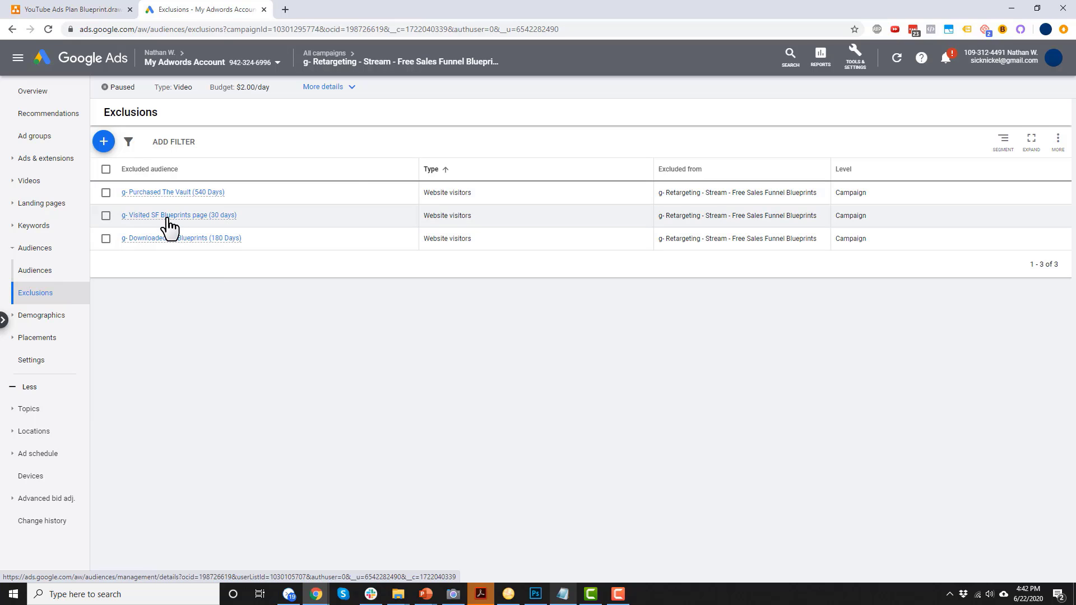
{"action": "mouse_move", "coordinate": [200, 241]}
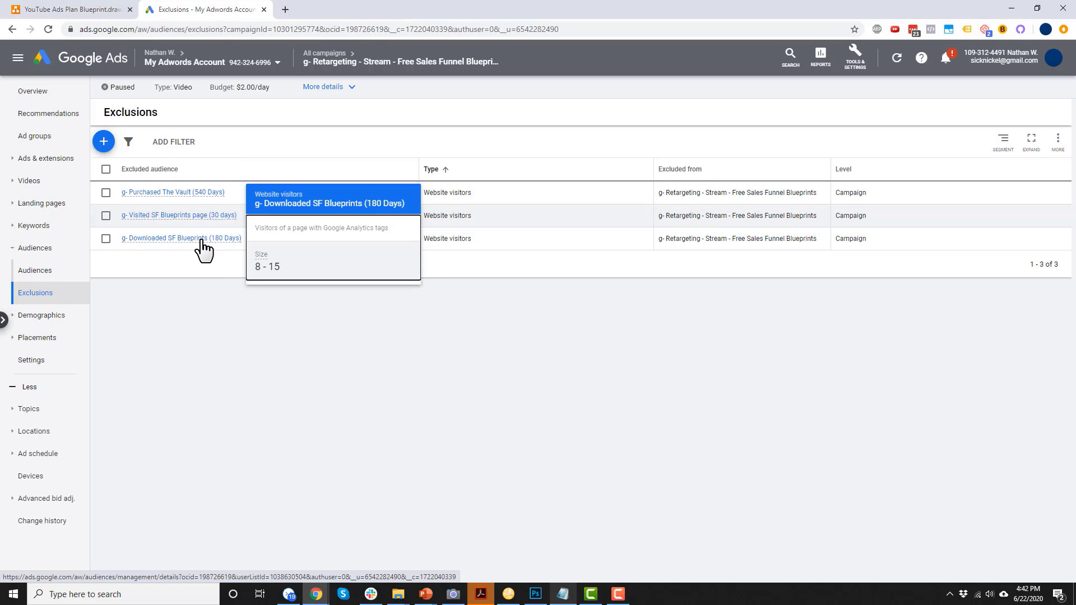
{"action": "left_click", "coordinate": [324, 54]}
Inspect the audience exclusions of the "g- Retargeting - Discovery - 5 Facebook Ad Mistakes" campaign, and return to all campaigns
{"action": "scroll", "coordinate": [364, 386], "scroll_direction": "down", "scroll_amount": 1}
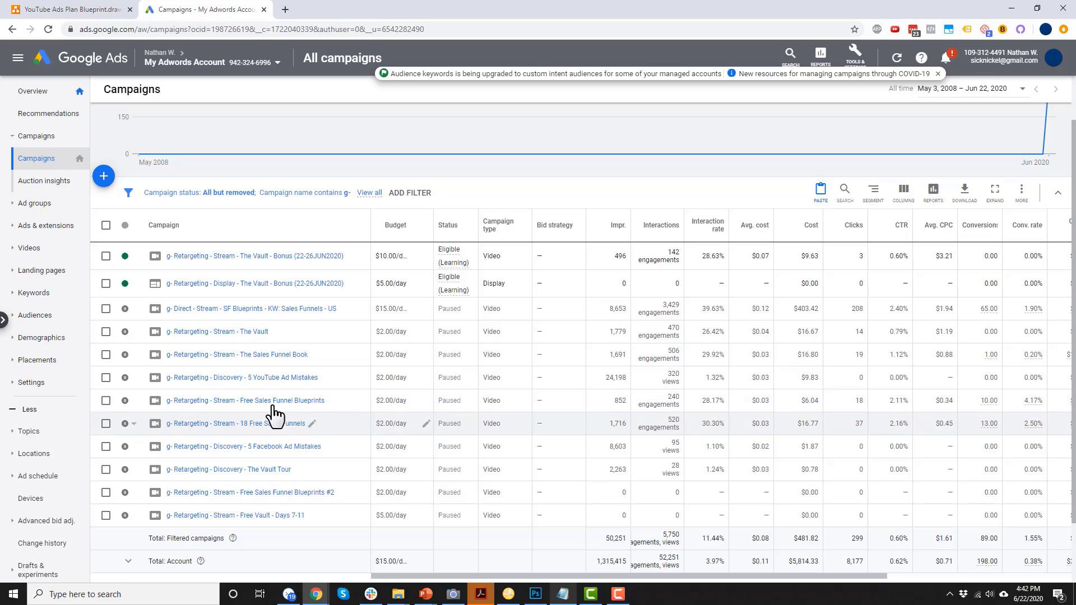
{"action": "left_click", "coordinate": [286, 447]}
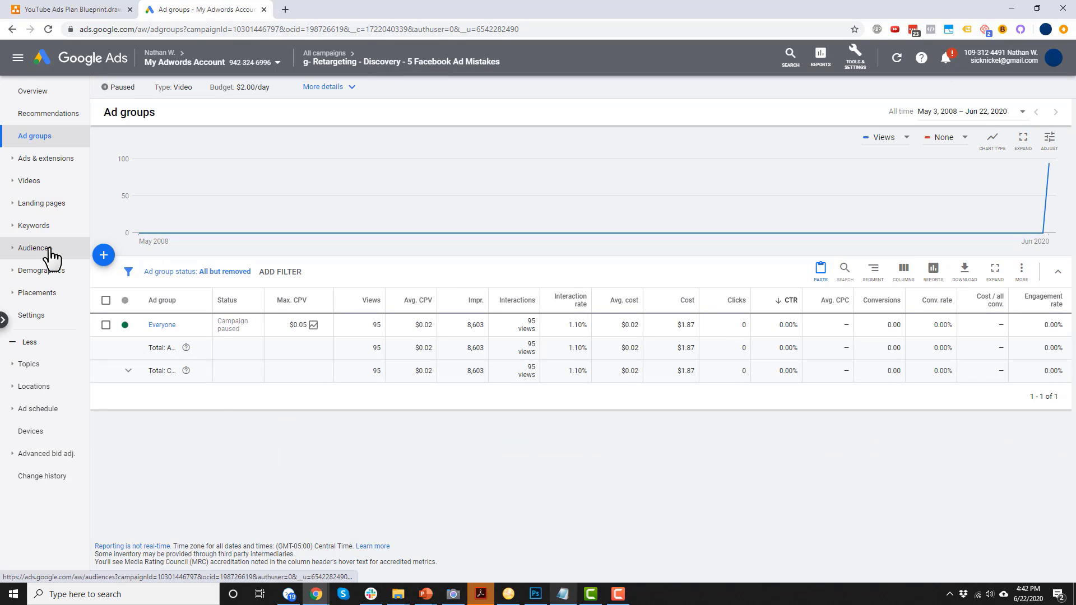
{"action": "left_click", "coordinate": [50, 250]}
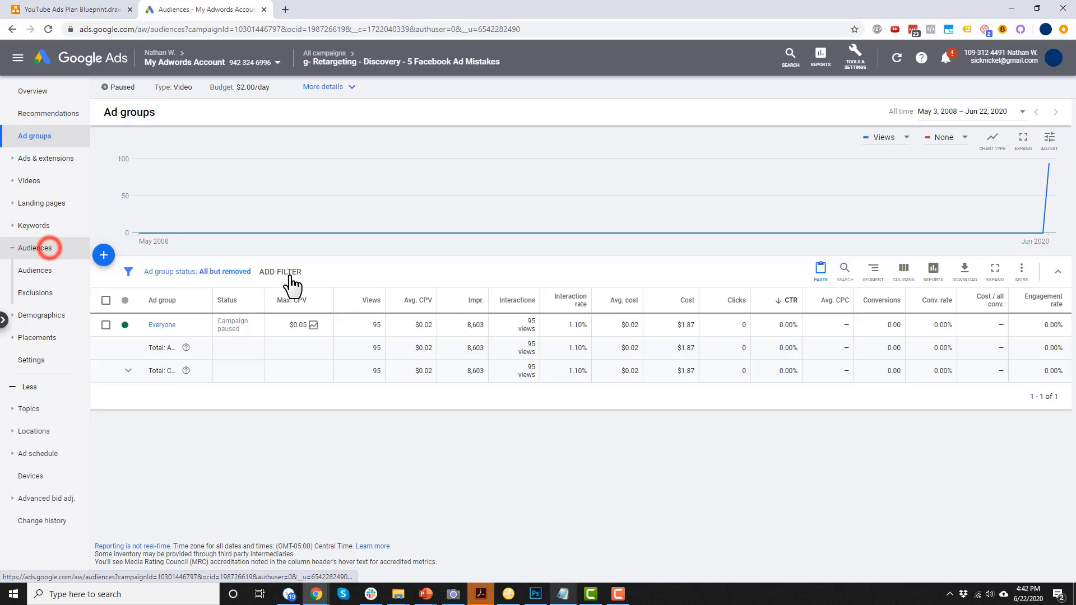
{"action": "left_click", "coordinate": [48, 291]}
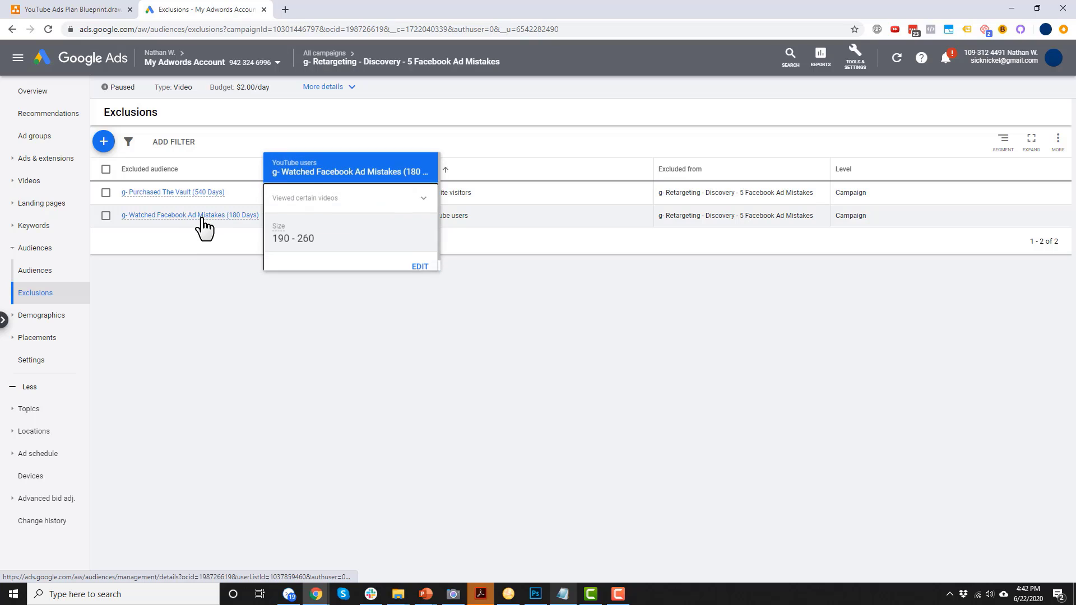
{"action": "left_click", "coordinate": [221, 317]}
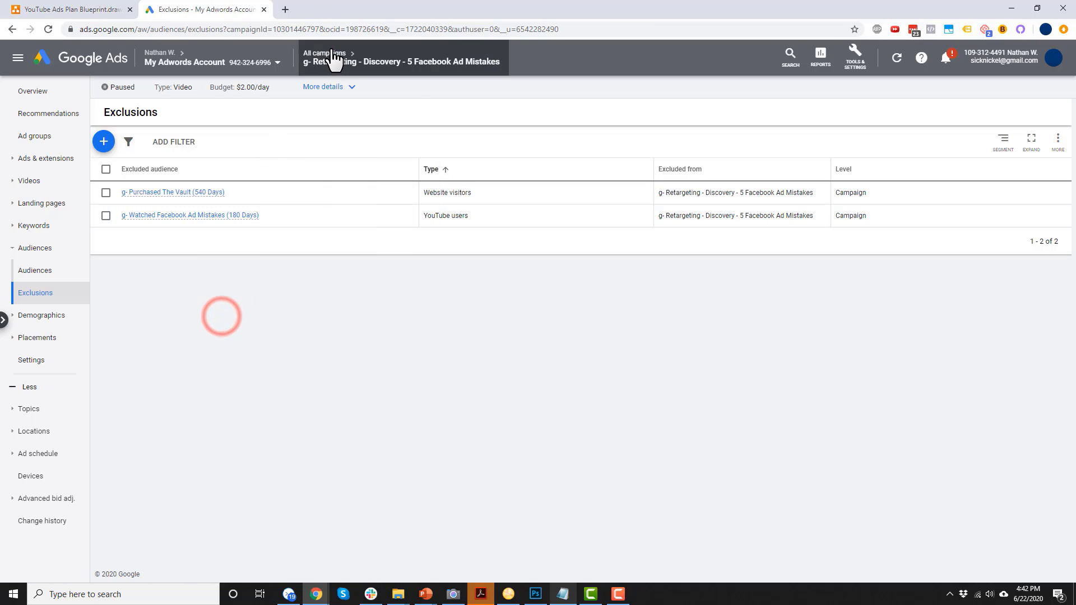
{"action": "mouse_move", "coordinate": [330, 59]}
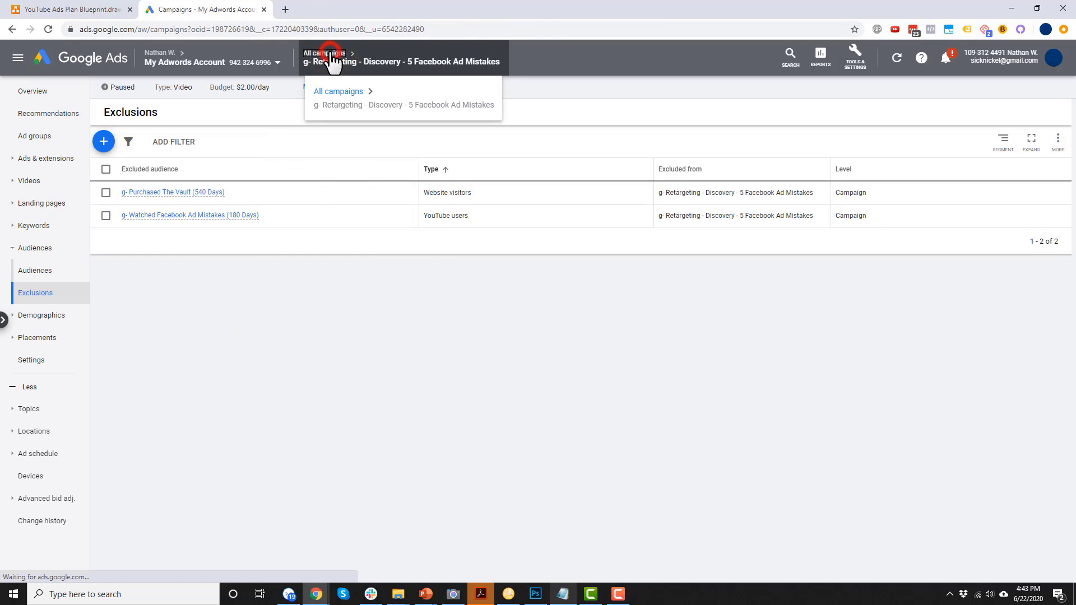
{"action": "left_click", "coordinate": [332, 53]}
Open the "g- Retargeting - Stream - Free Vault - Days 7-11" campaign and look up its Days 7-11 Retarget offer in the plan diagram
{"action": "scroll", "coordinate": [245, 434], "scroll_direction": "down", "scroll_amount": 1}
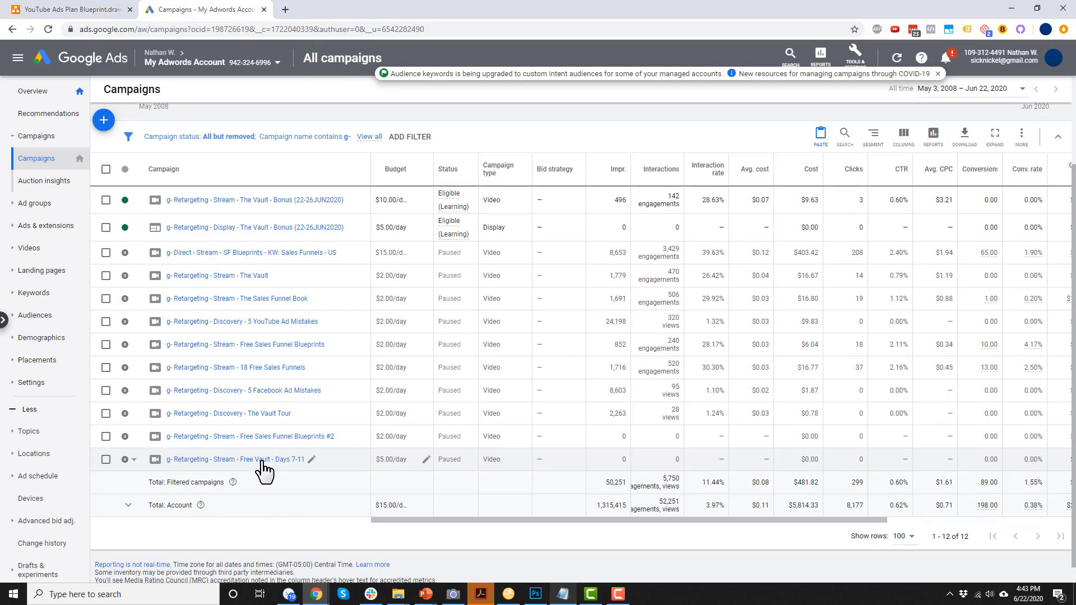
{"action": "left_click", "coordinate": [288, 459]}
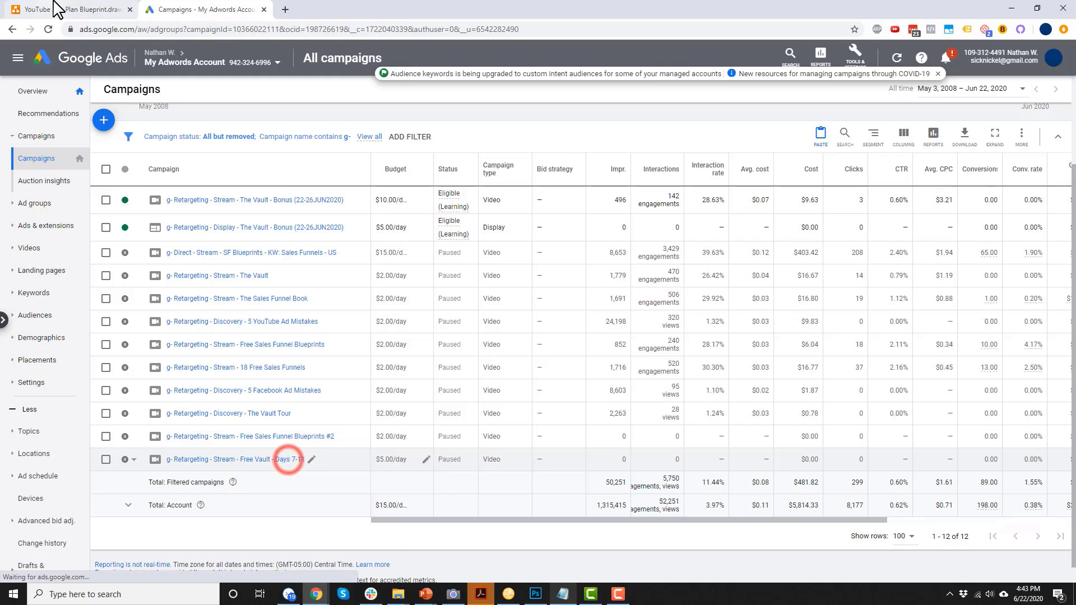
{"action": "left_click", "coordinate": [62, 9]}
{"action": "left_click_drag", "start_coordinate": [712, 199], "coordinate": [1040, 325]}
{"action": "left_click", "coordinate": [220, 9]}
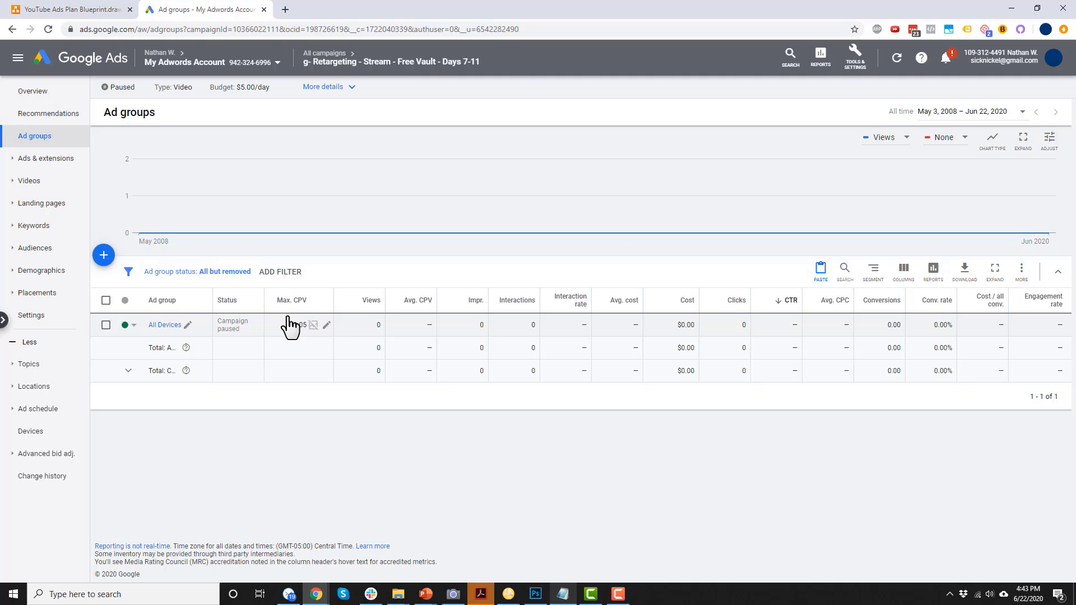
Inspect the targeted audience and the exclusions of the Free Vault - Days 7-11 campaign, and return to all campaigns
{"action": "left_click", "coordinate": [38, 249]}
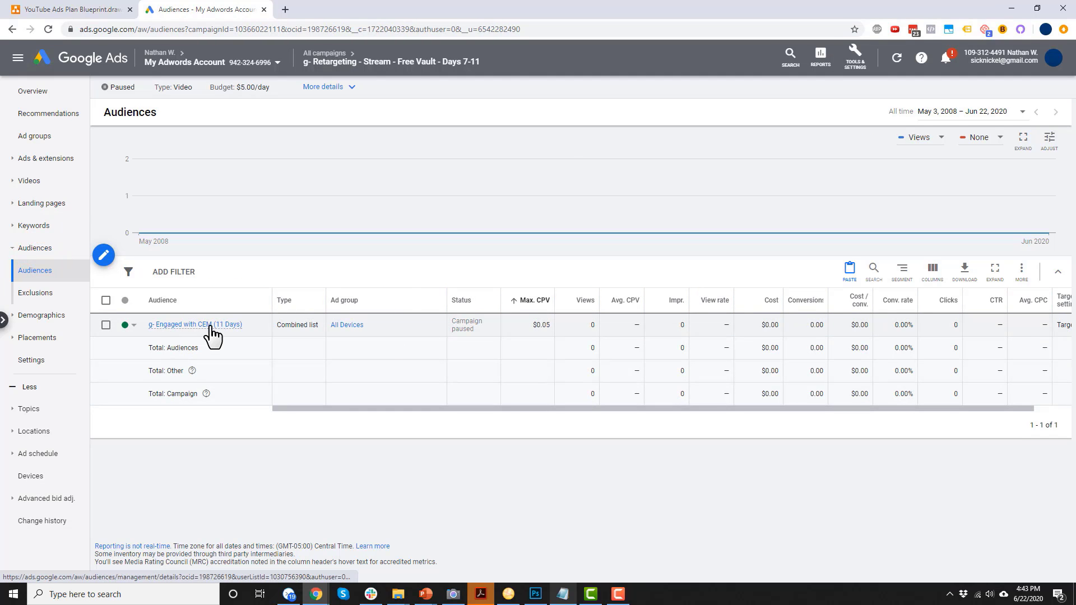
{"action": "mouse_move", "coordinate": [213, 329]}
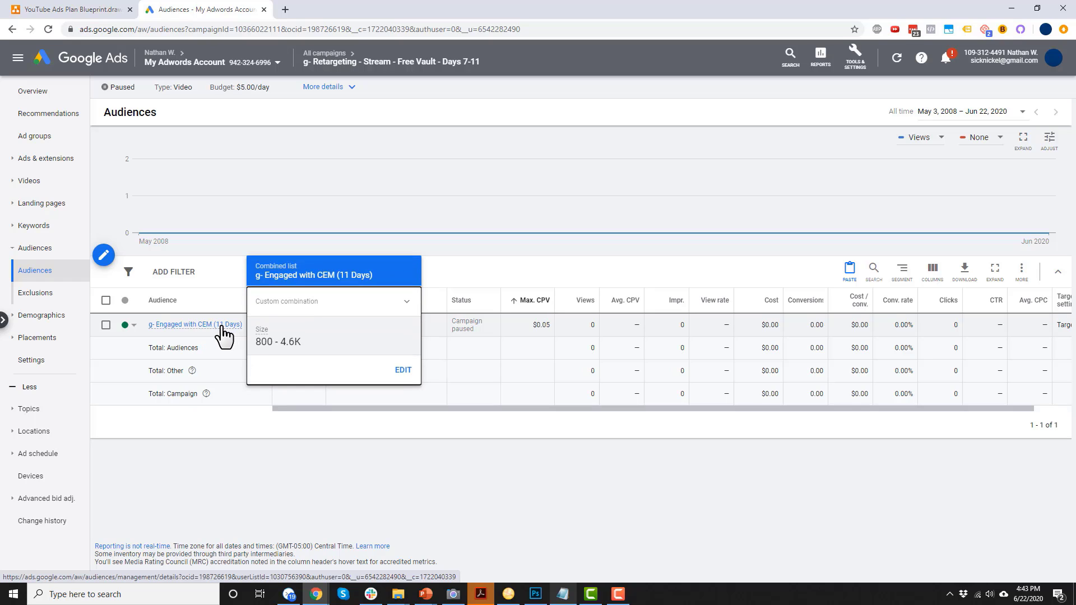
{"action": "left_click", "coordinate": [66, 292]}
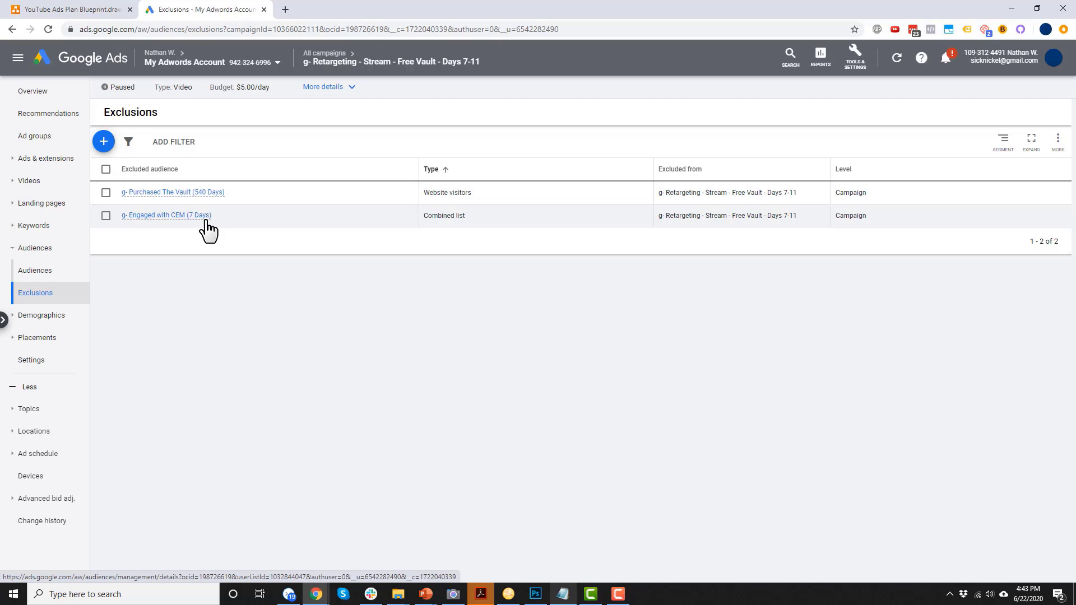
{"action": "mouse_move", "coordinate": [204, 226]}
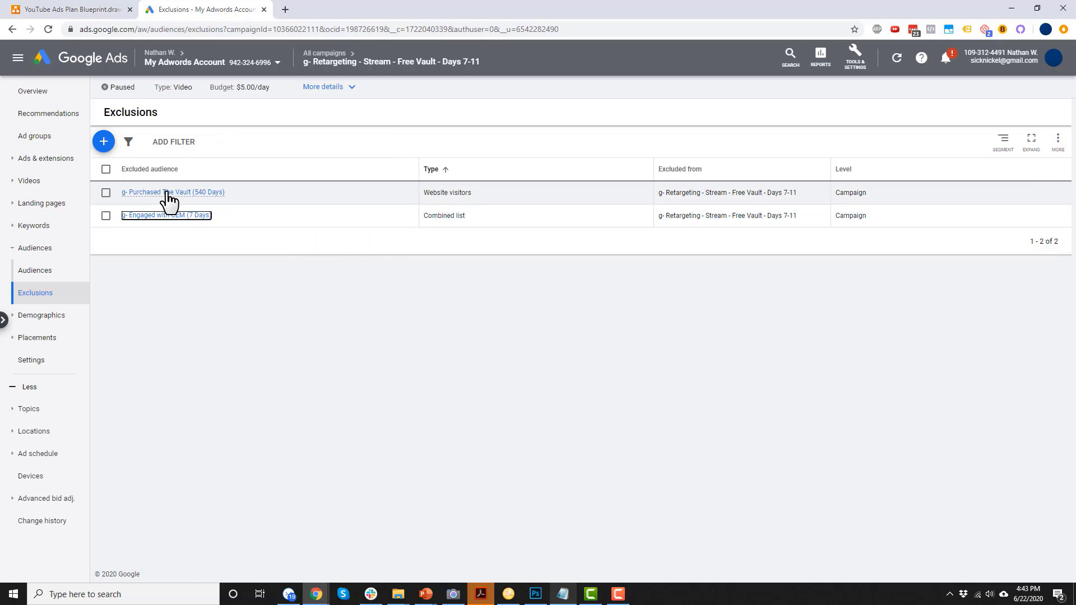
{"action": "mouse_move", "coordinate": [192, 202]}
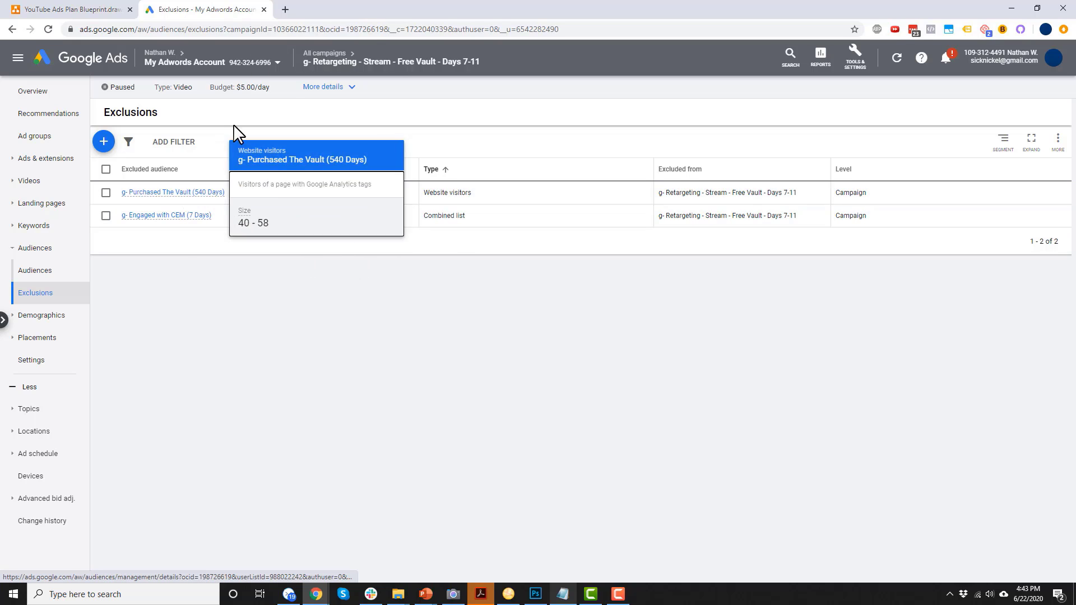
{"action": "left_click", "coordinate": [328, 56]}
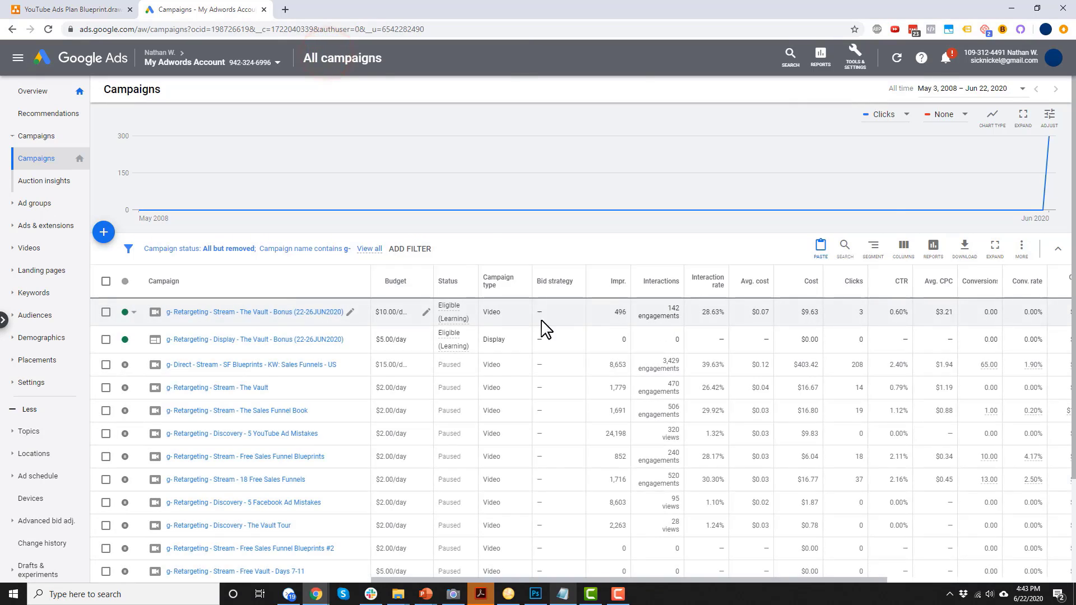
Switch to the plan diagram and compare the Bucket Strategy's 7 Day Retarget bucket with the Initial Plan's day-by-day retargeting stages
{"action": "scroll", "coordinate": [310, 435], "scroll_direction": "down", "scroll_amount": 1}
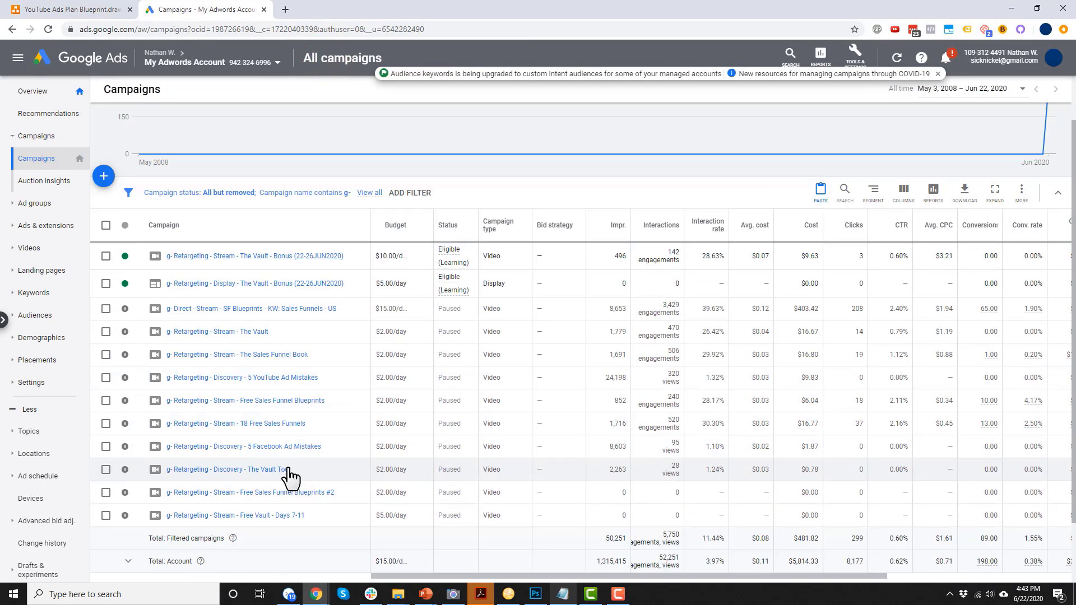
{"action": "left_click", "coordinate": [86, 15]}
{"action": "left_click", "coordinate": [661, 245]}
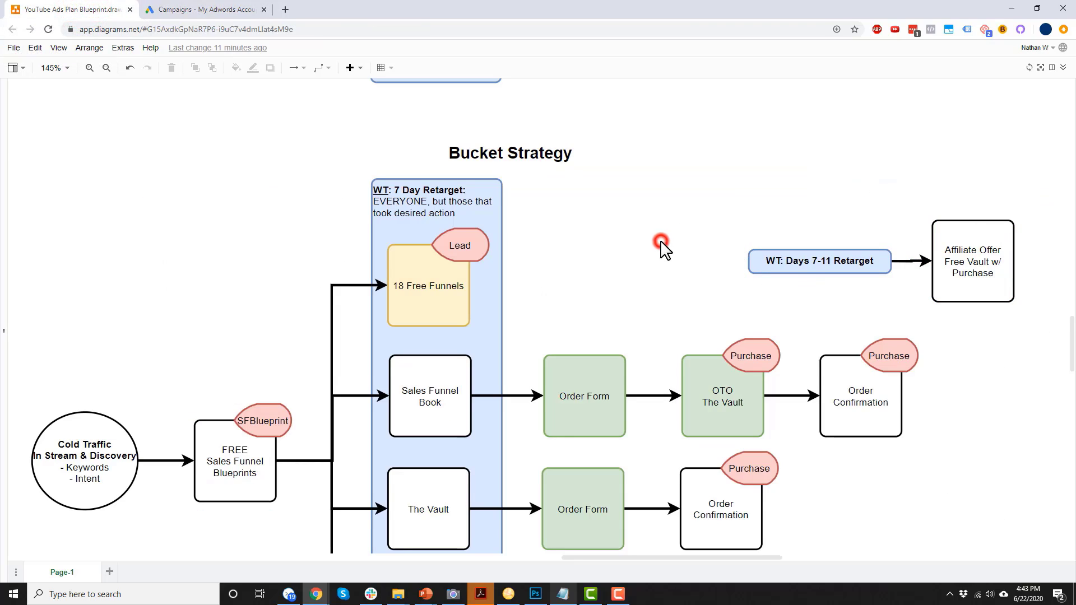
{"action": "scroll", "coordinate": [663, 249], "scroll_direction": "down", "scroll_amount": 1}
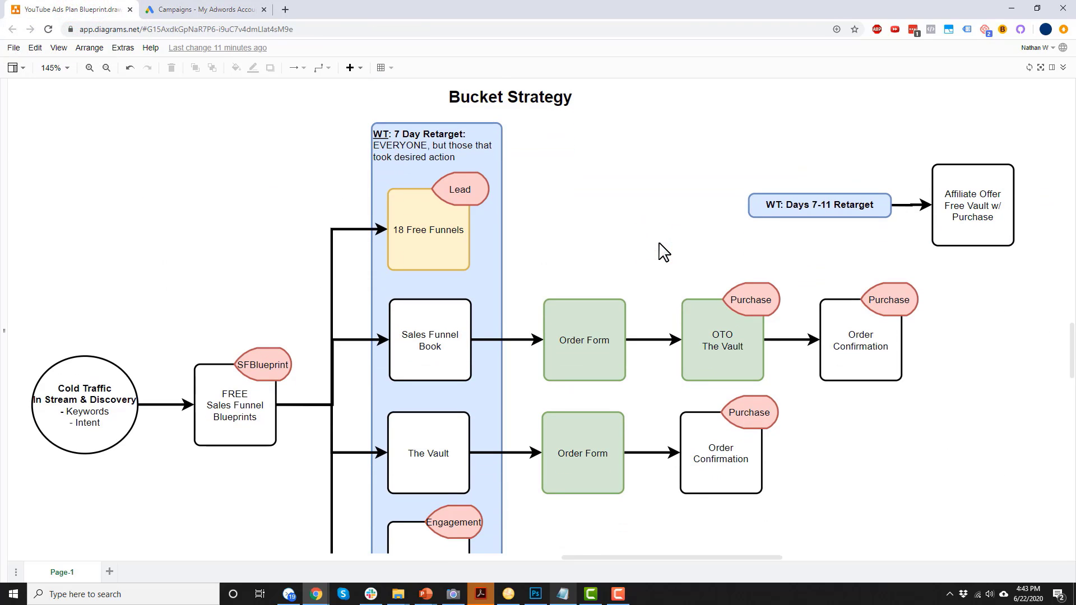
{"action": "scroll", "coordinate": [673, 258], "scroll_direction": "up", "scroll_amount": 8}
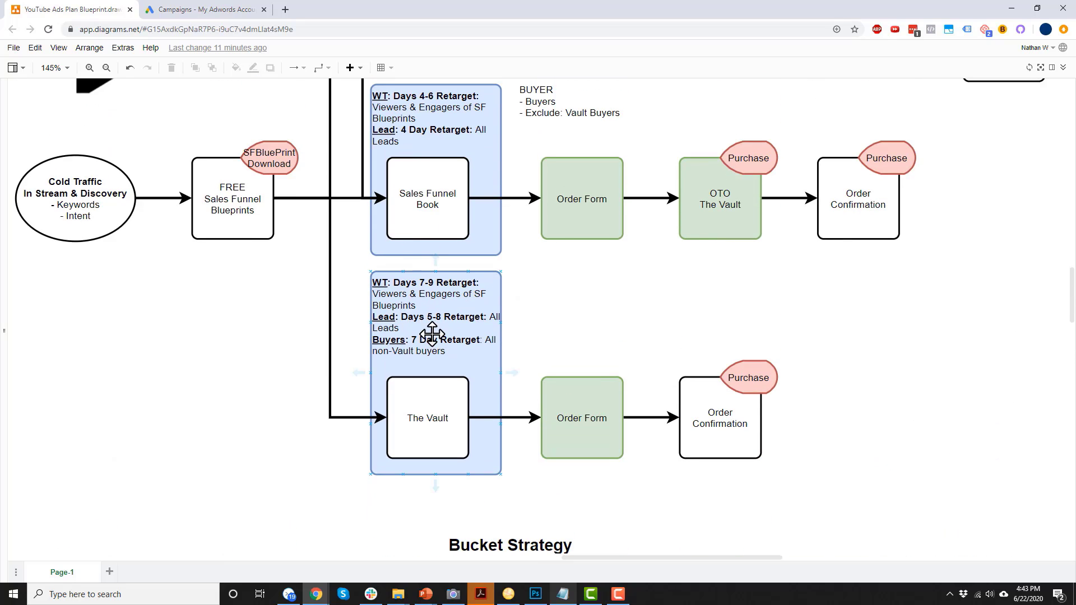
{"action": "scroll", "coordinate": [443, 334], "scroll_direction": "down", "scroll_amount": 3}
{"action": "scroll", "coordinate": [445, 335], "scroll_direction": "up", "scroll_amount": 4}
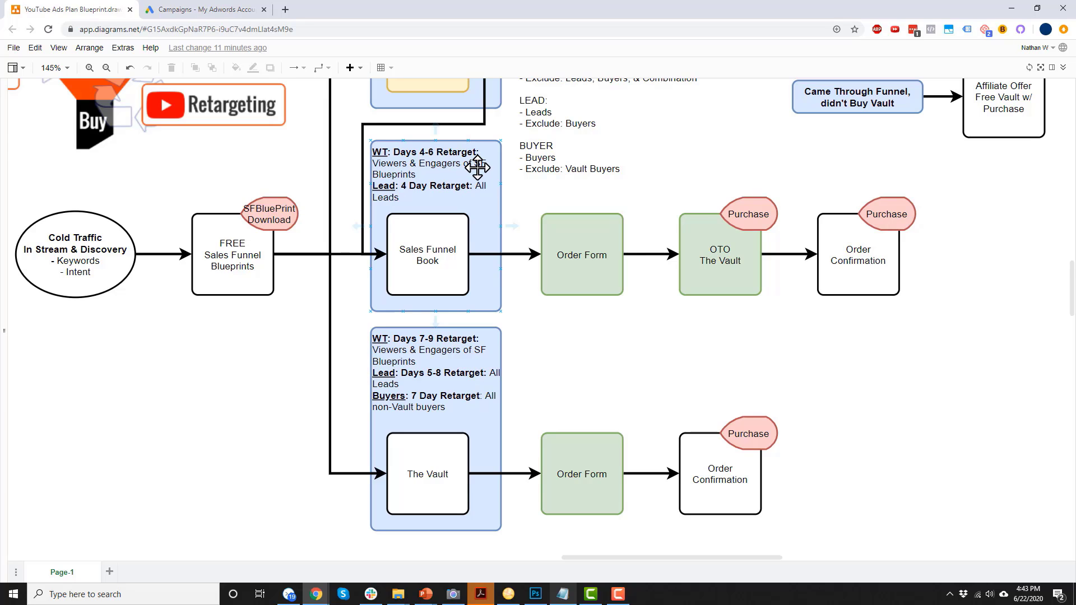
{"action": "scroll", "coordinate": [480, 167], "scroll_direction": "down", "scroll_amount": 10}
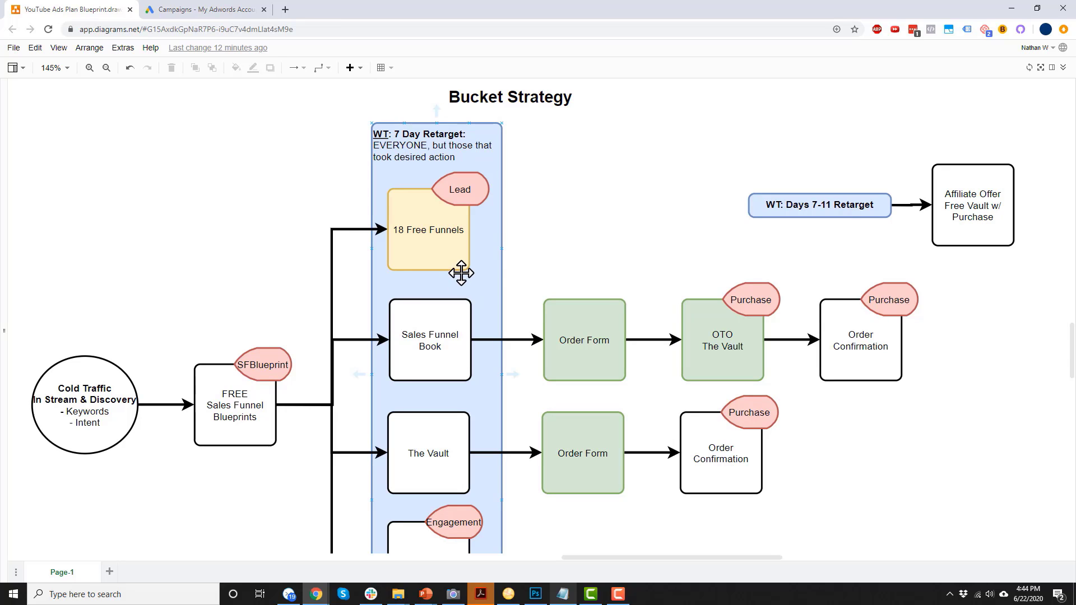
{"action": "scroll", "coordinate": [541, 379], "scroll_direction": "up", "scroll_amount": 9}
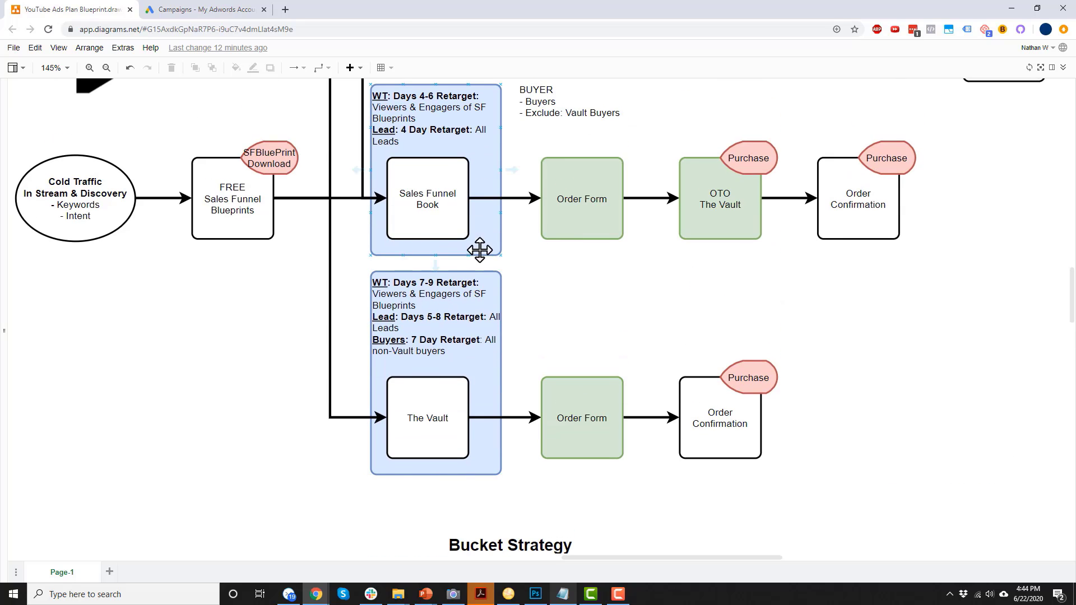
{"action": "scroll", "coordinate": [409, 192], "scroll_direction": "up", "scroll_amount": 2}
{"action": "scroll", "coordinate": [435, 192], "scroll_direction": "down", "scroll_amount": 7}
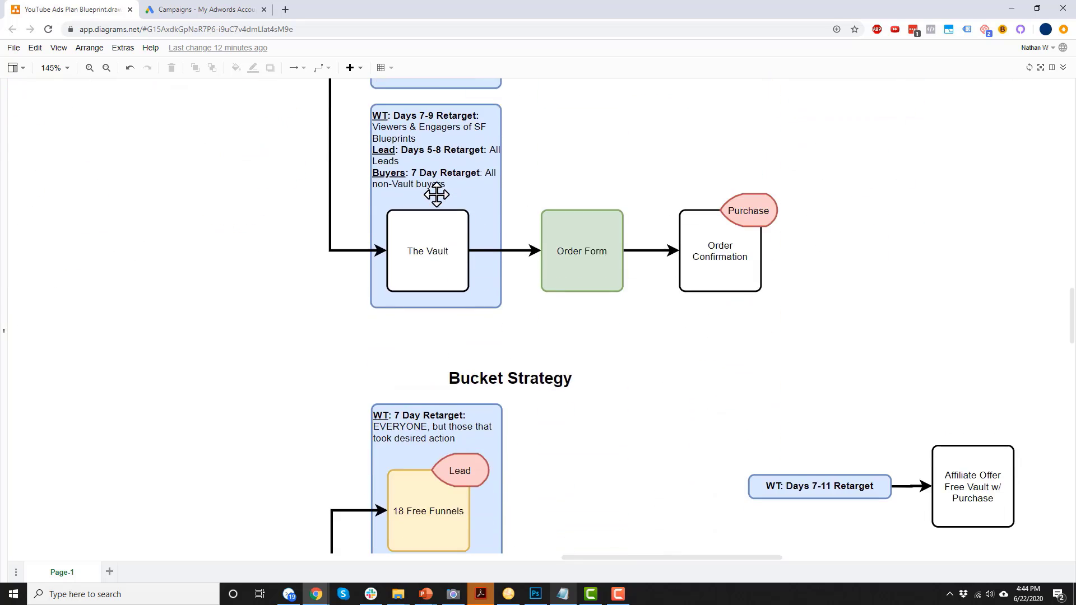
{"action": "scroll", "coordinate": [446, 212], "scroll_direction": "down", "scroll_amount": 3}
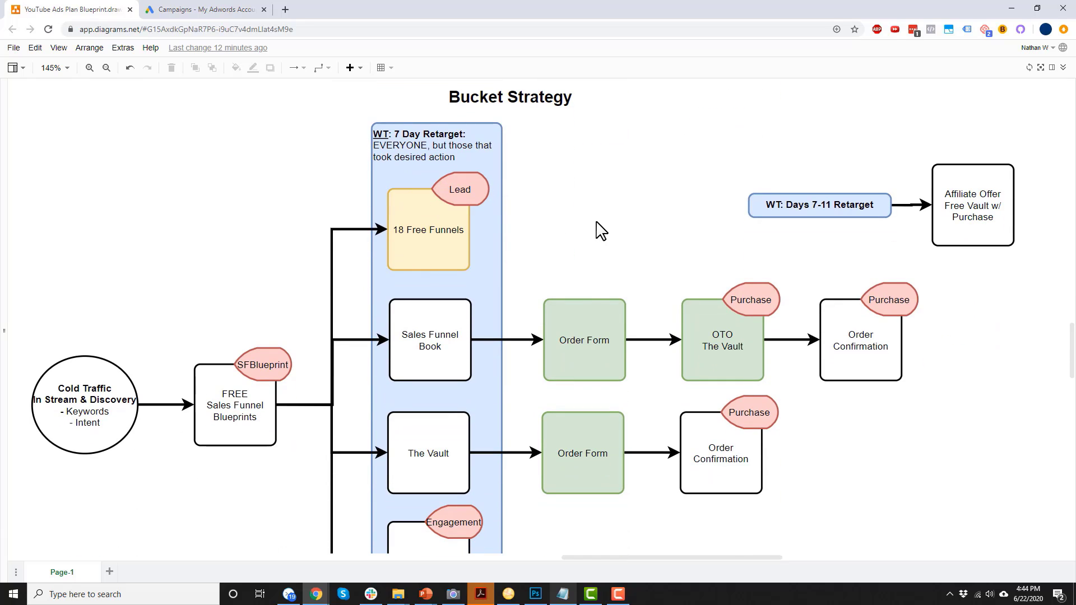
{"action": "scroll", "coordinate": [424, 247], "scroll_direction": "down", "scroll_amount": 1}
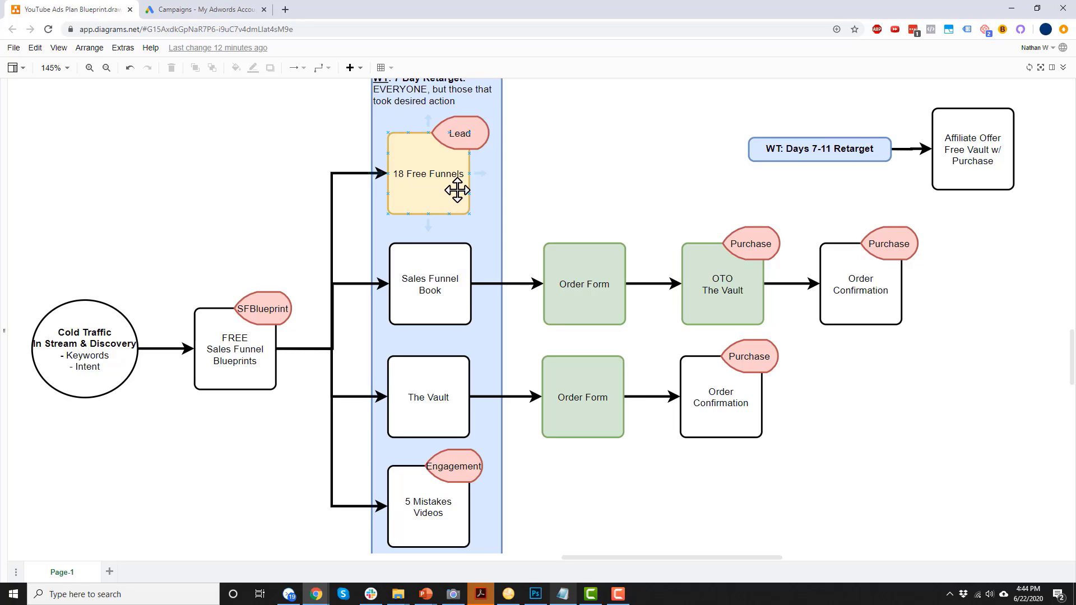
Check the campaign list in Google Ads, and return to the diagram to review the Initial Plan's retargeting sequence from 18 Free Funnels to Sales Funnel Book
{"action": "left_click", "coordinate": [168, 10]}
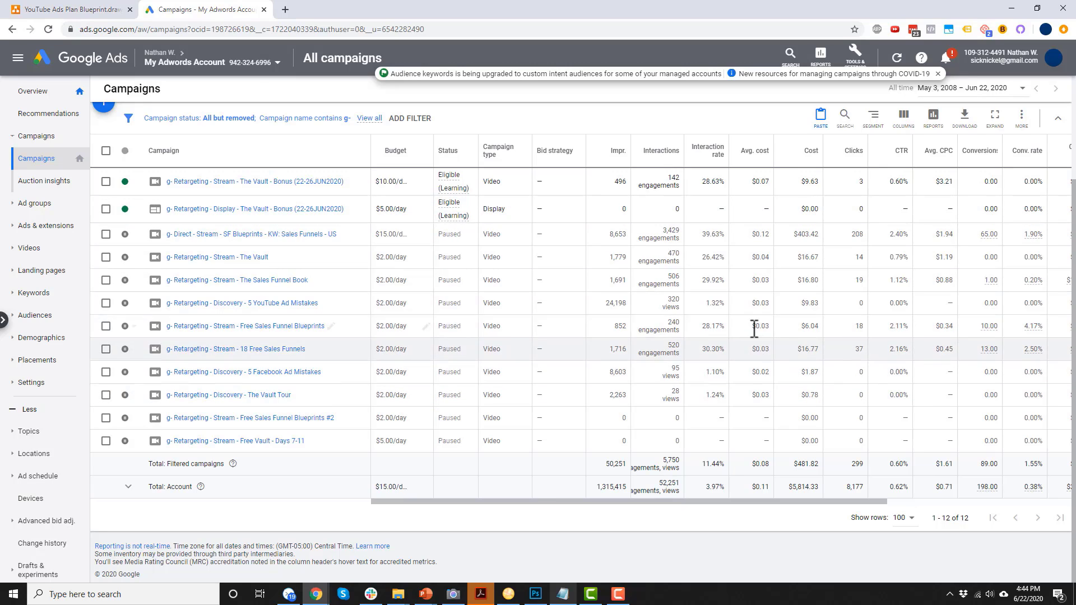
{"action": "left_click", "coordinate": [60, 10]}
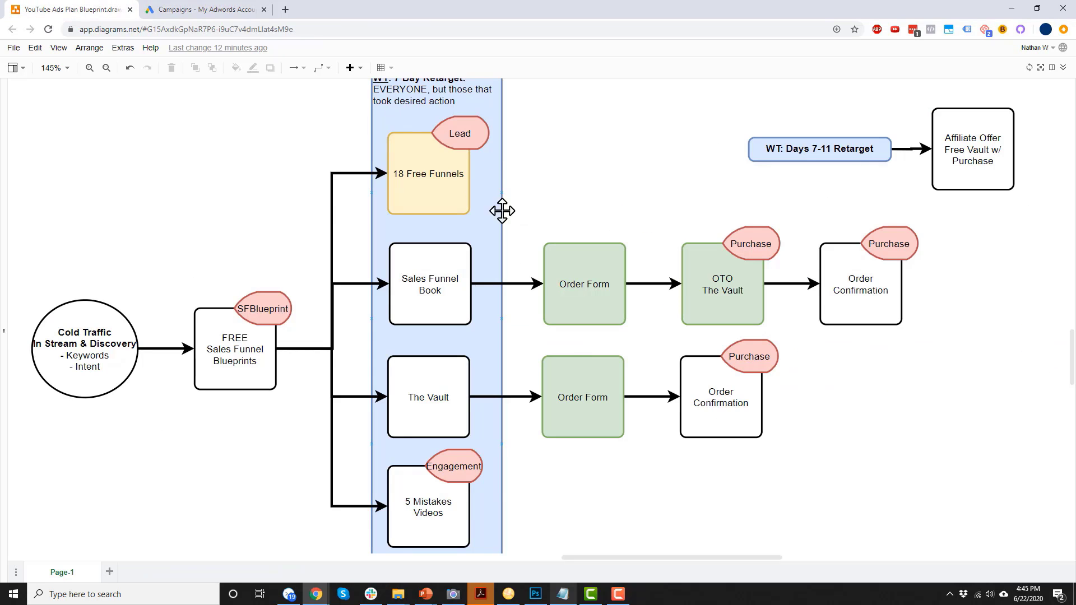
{"action": "scroll", "coordinate": [503, 211], "scroll_direction": "up", "scroll_amount": 10}
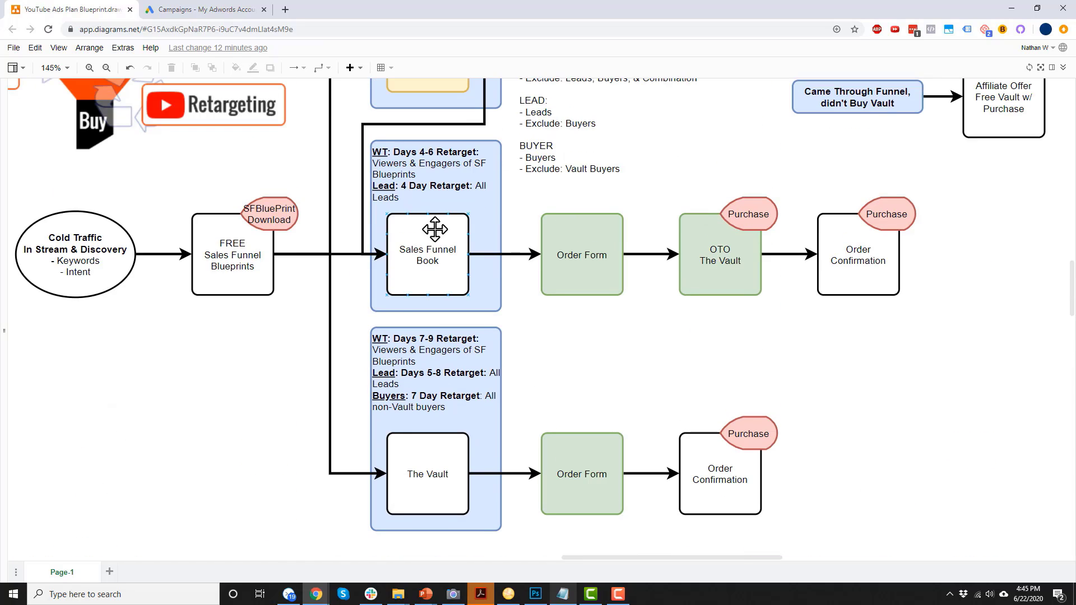
{"action": "scroll", "coordinate": [437, 213], "scroll_direction": "up", "scroll_amount": 4}
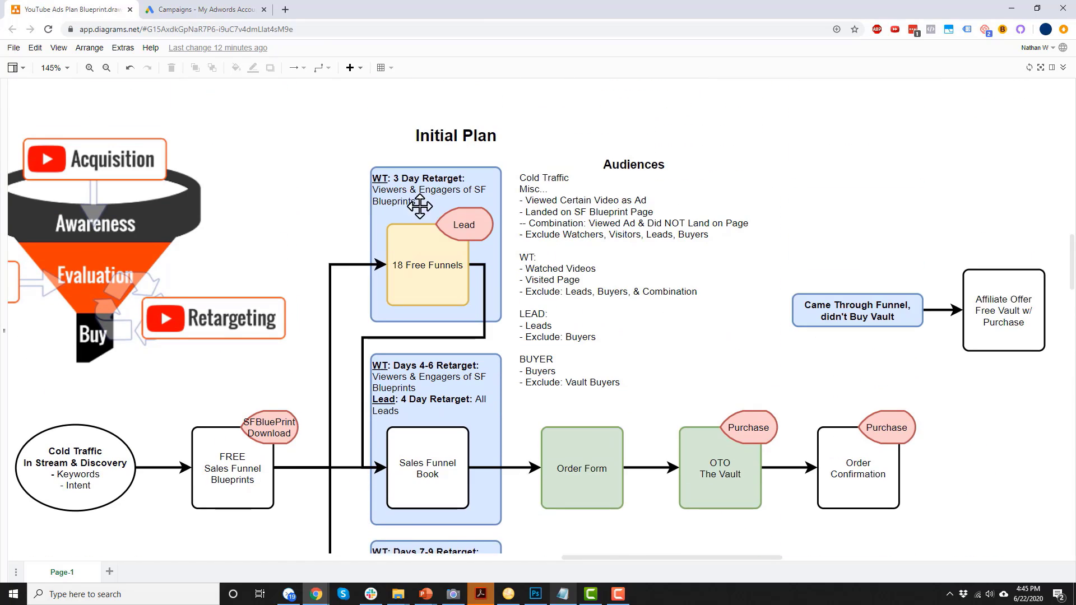
{"action": "scroll", "coordinate": [426, 224], "scroll_direction": "down", "scroll_amount": 5}
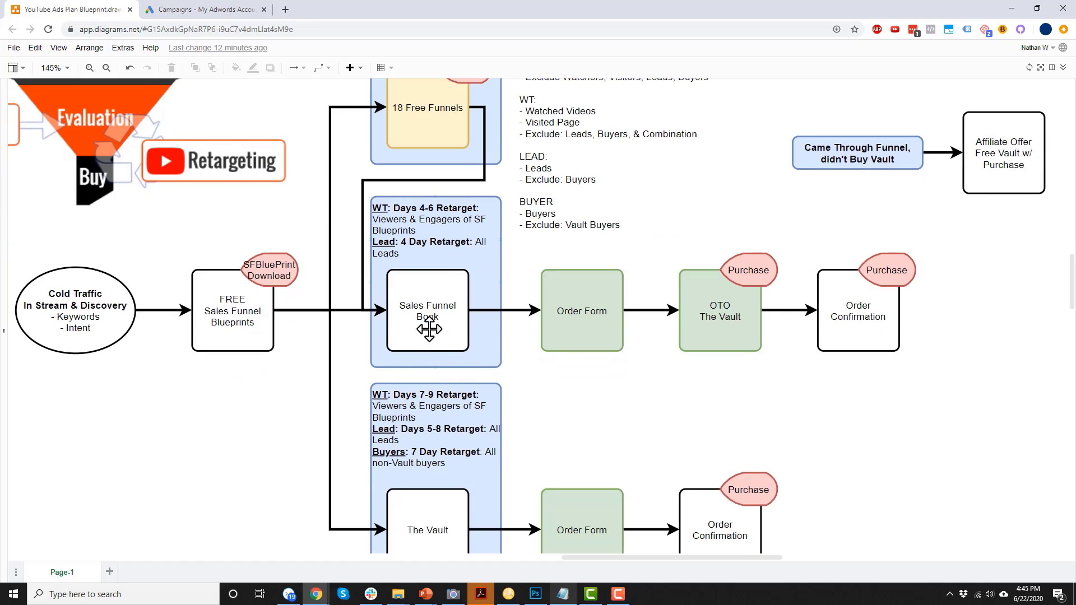
{"action": "left_click", "coordinate": [429, 328]}
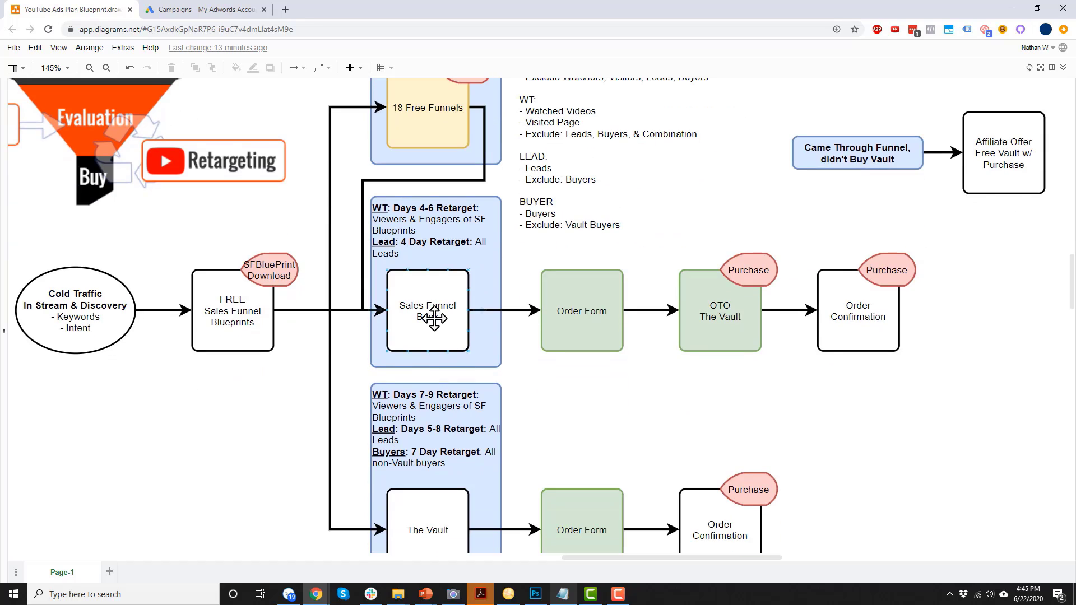